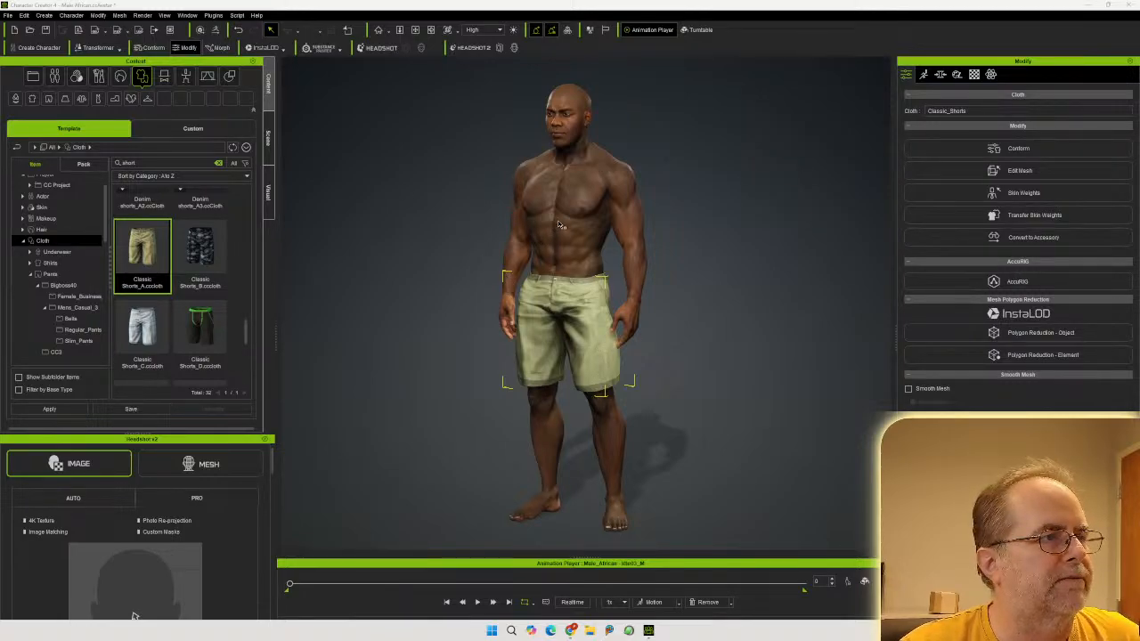
# List the morphs currently used by the actor and set the Head and Body HA Male Athletic morphs to 0
pyautogui.moveTo(569, 215); pyautogui.dragTo(536, 214)
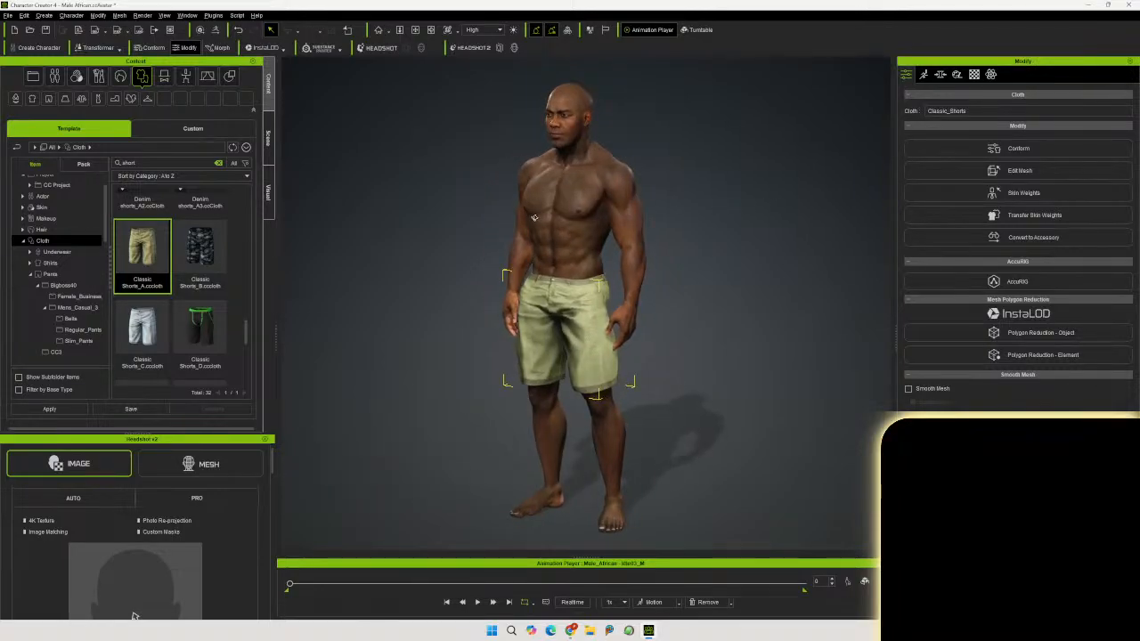
pyautogui.moveTo(543, 208); pyautogui.dragTo(589, 204, button='middle')
pyautogui.scroll(2, 592, 221)
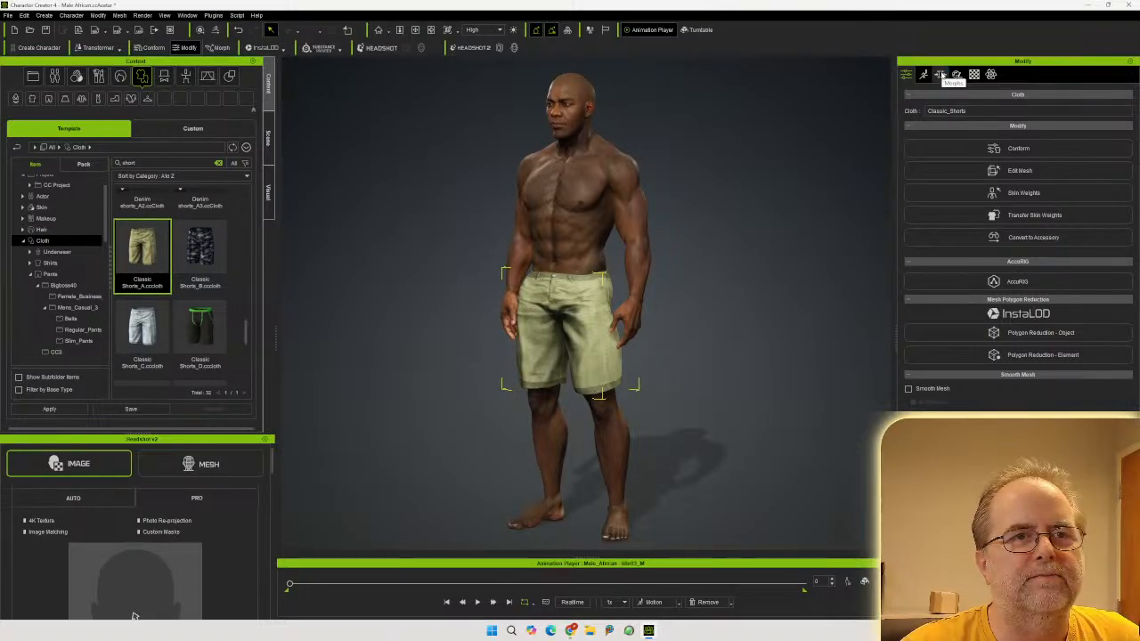
pyautogui.moveTo(792, 153); pyautogui.dragTo(863, 153, button='right')
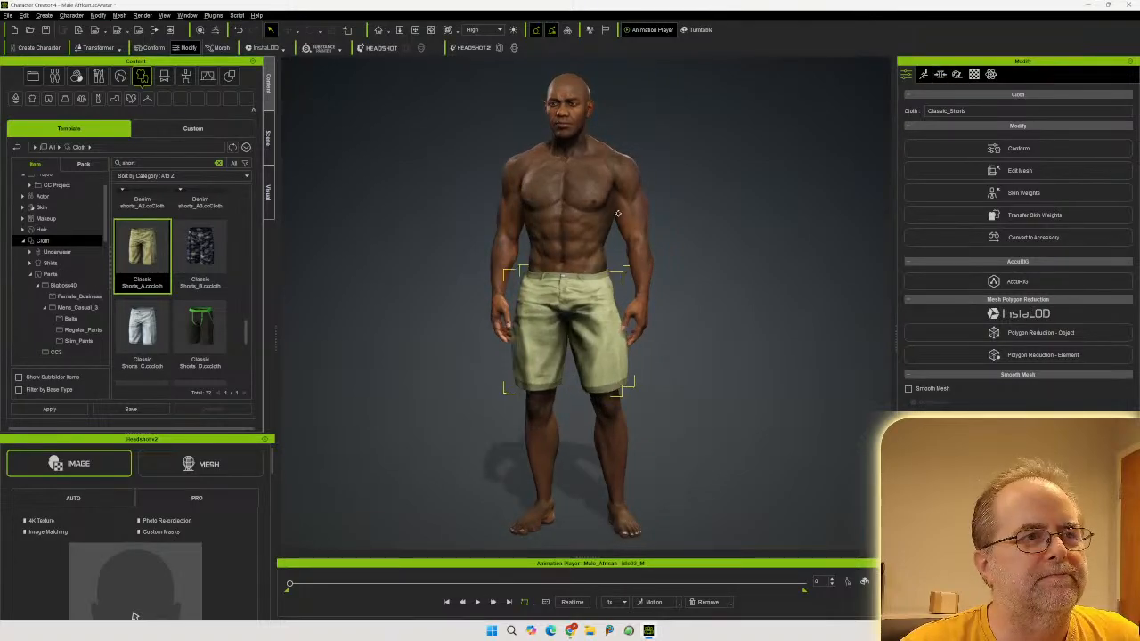
pyautogui.click(941, 76)
pyautogui.scroll(6, 988, 185)
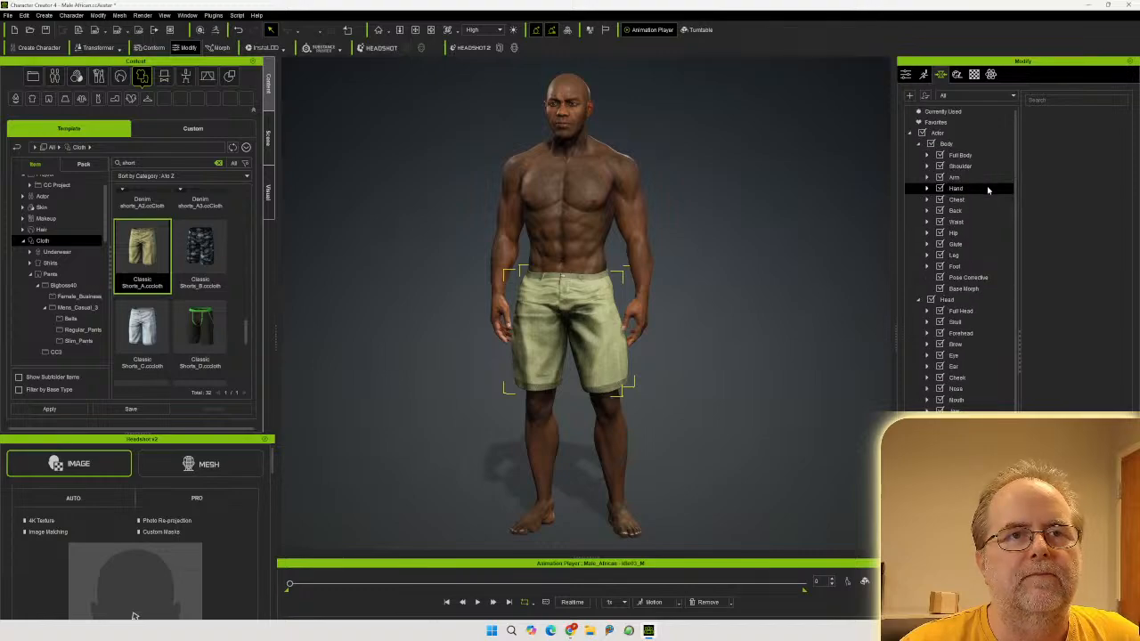
pyautogui.click(954, 132)
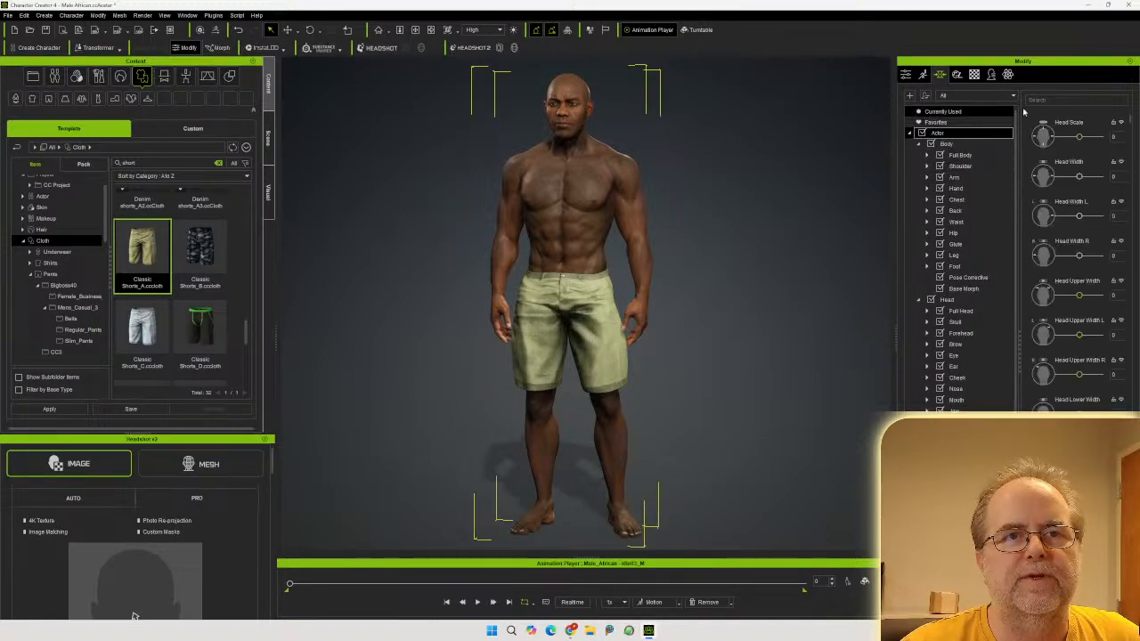
pyautogui.click(941, 113)
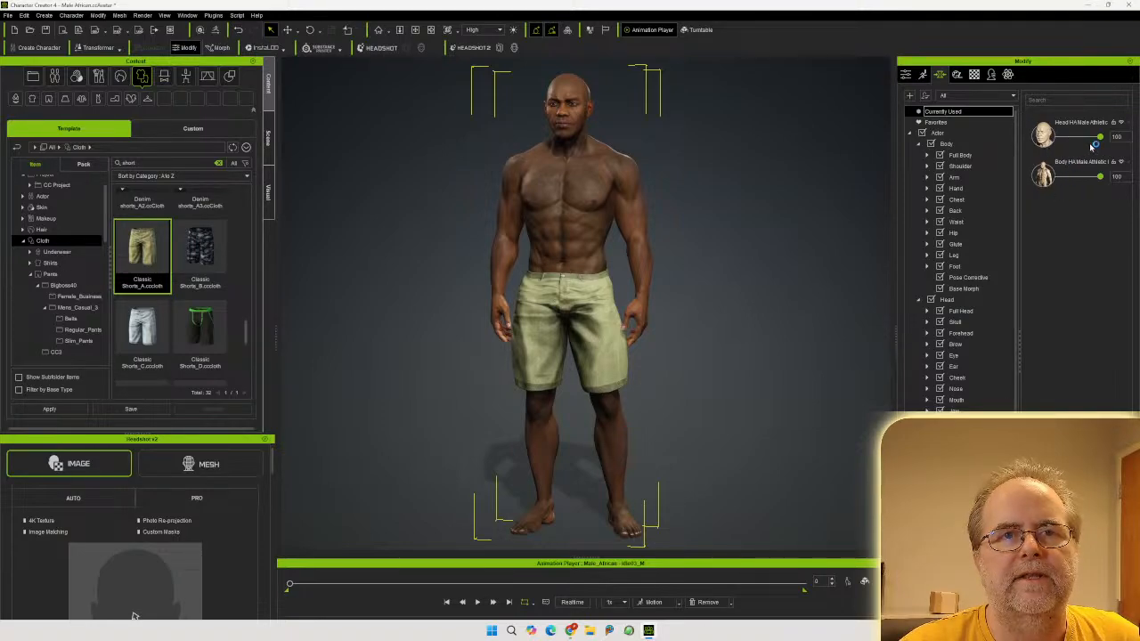
pyautogui.moveTo(1099, 137); pyautogui.dragTo(1100, 137)
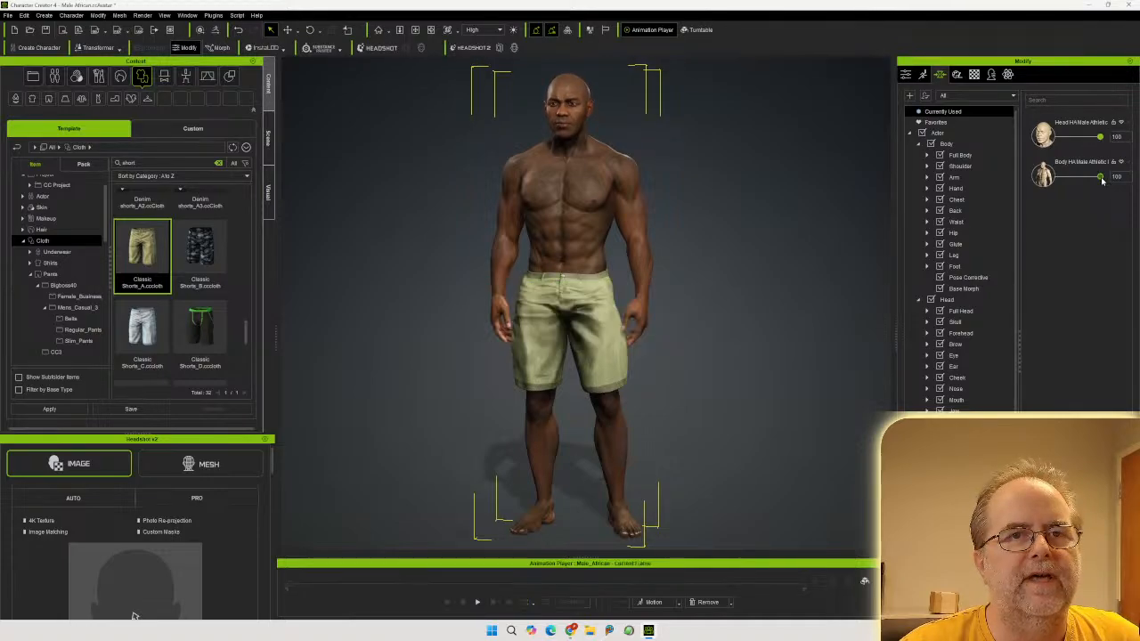
pyautogui.moveTo(1100, 176); pyautogui.dragTo(1056, 137)
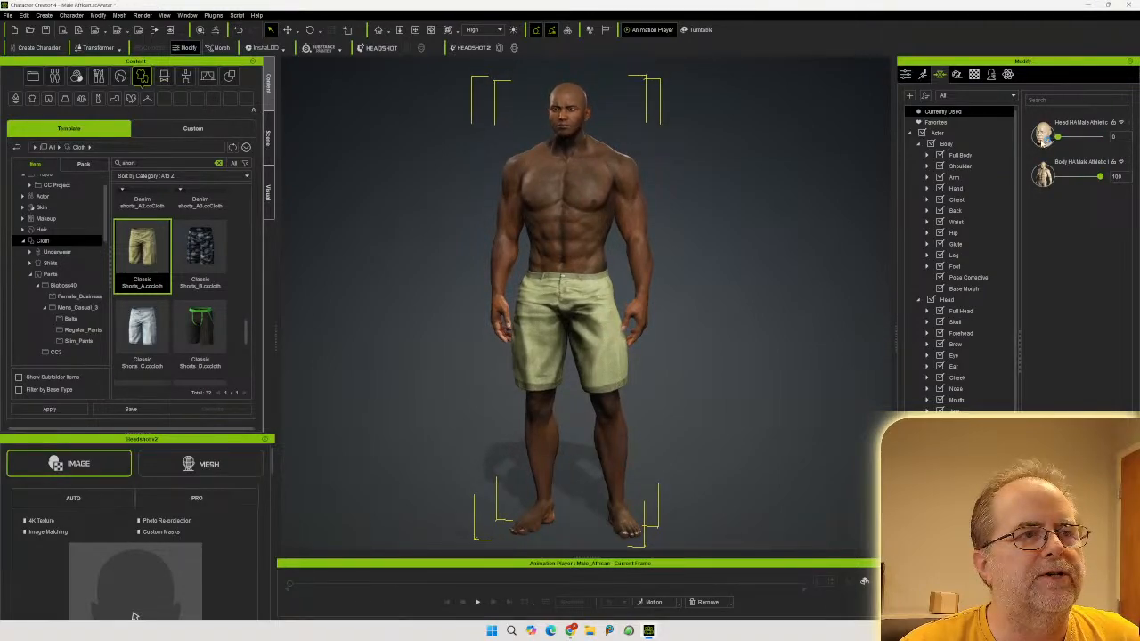
pyautogui.moveTo(1099, 177); pyautogui.dragTo(1028, 183)
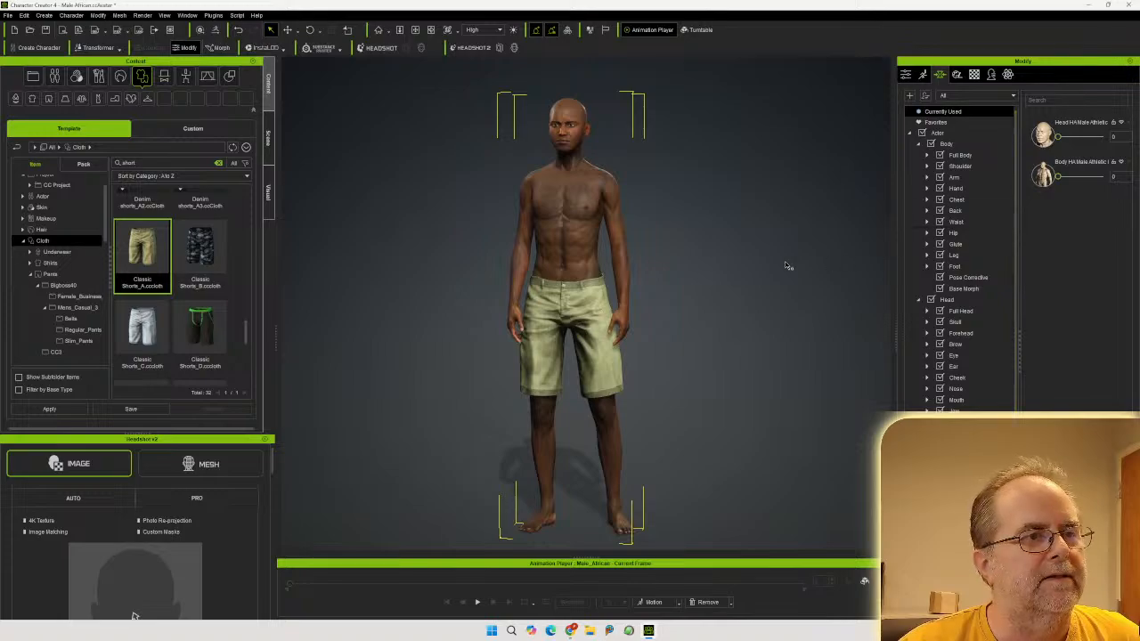
# Try the head athletic morph at 100 with the body morph at 0, and return the head morph to 0
pyautogui.moveTo(684, 251); pyautogui.dragTo(708, 250, button='right')
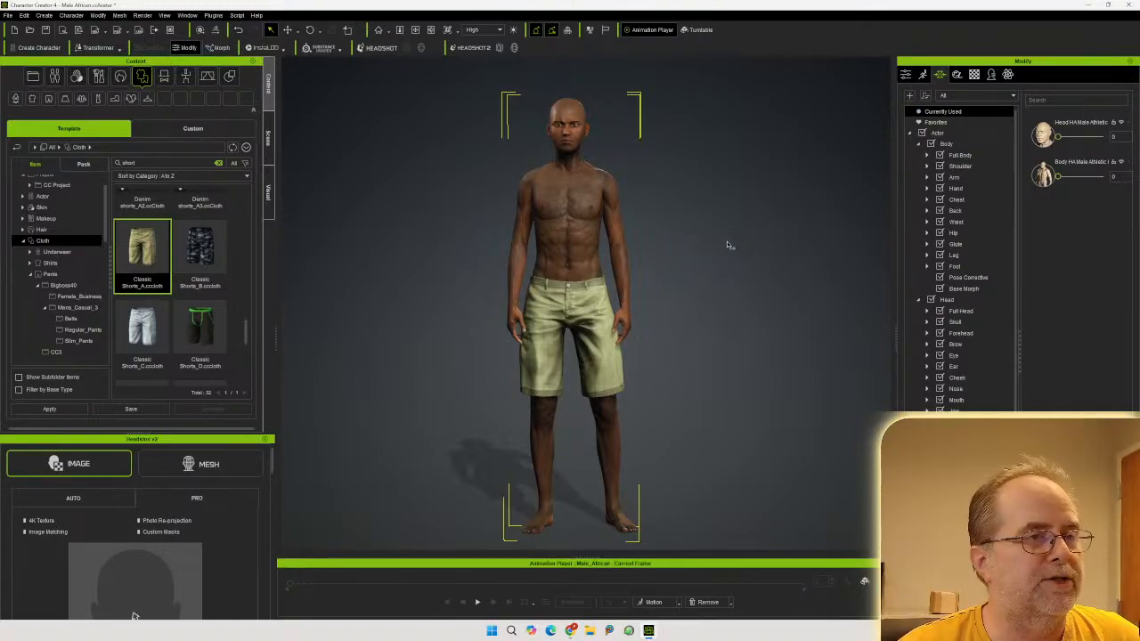
pyautogui.moveTo(1057, 137)
pyautogui.mouseDown()
pyautogui.moveTo(1103, 134)
pyautogui.moveTo(1057, 137)
pyautogui.mouseUp()
pyautogui.click(1100, 136)
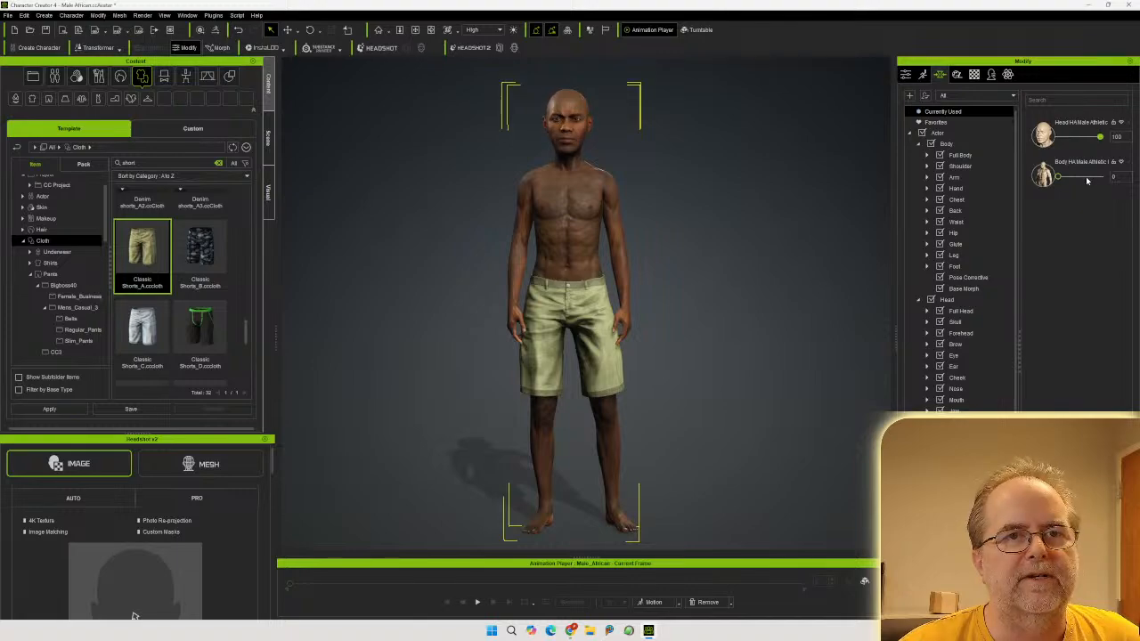
pyautogui.moveTo(1060, 176); pyautogui.dragTo(992, 186)
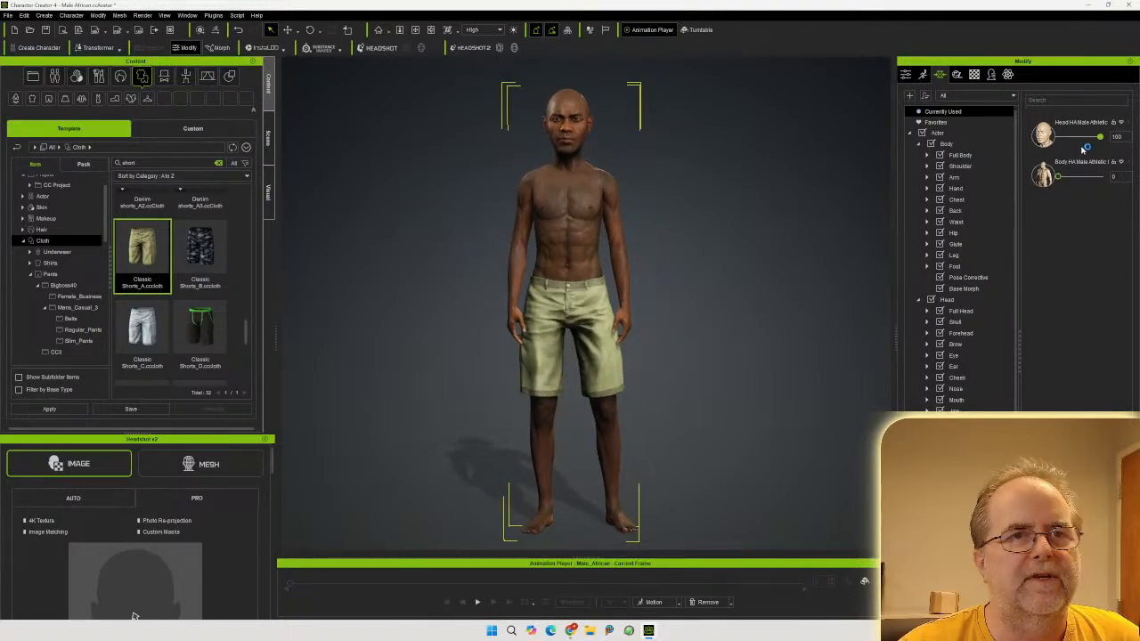
pyautogui.moveTo(1100, 138); pyautogui.dragTo(1024, 147)
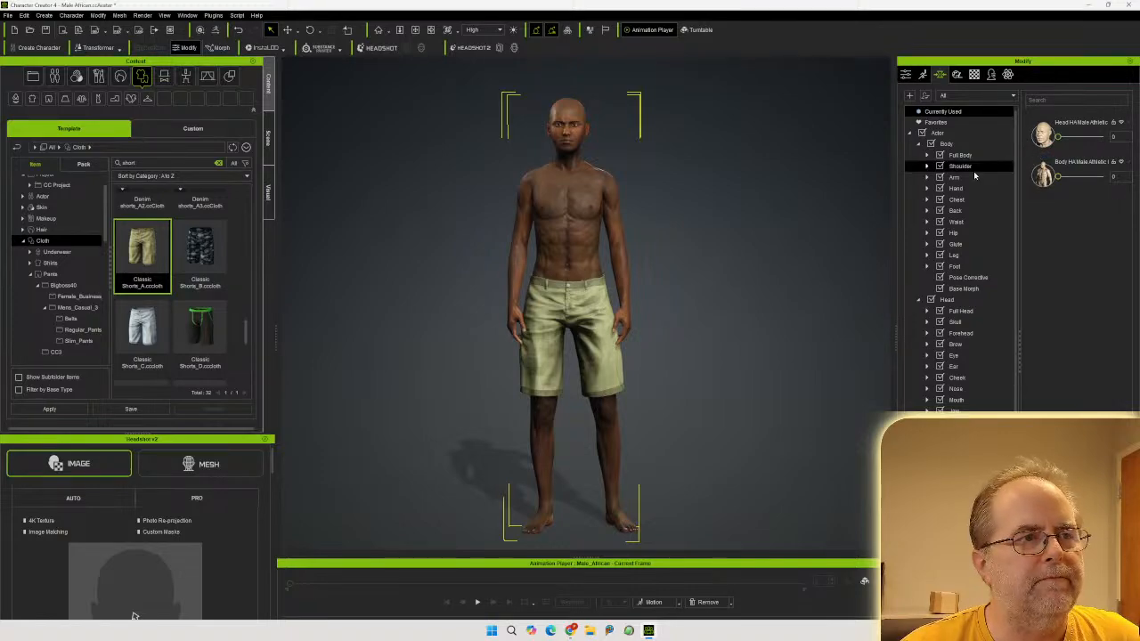
# Smooth the character's head by lowering the bump strength of the Std_Skin_Head material, and inspect the head from all sides
pyautogui.scroll(5, 596, 223)
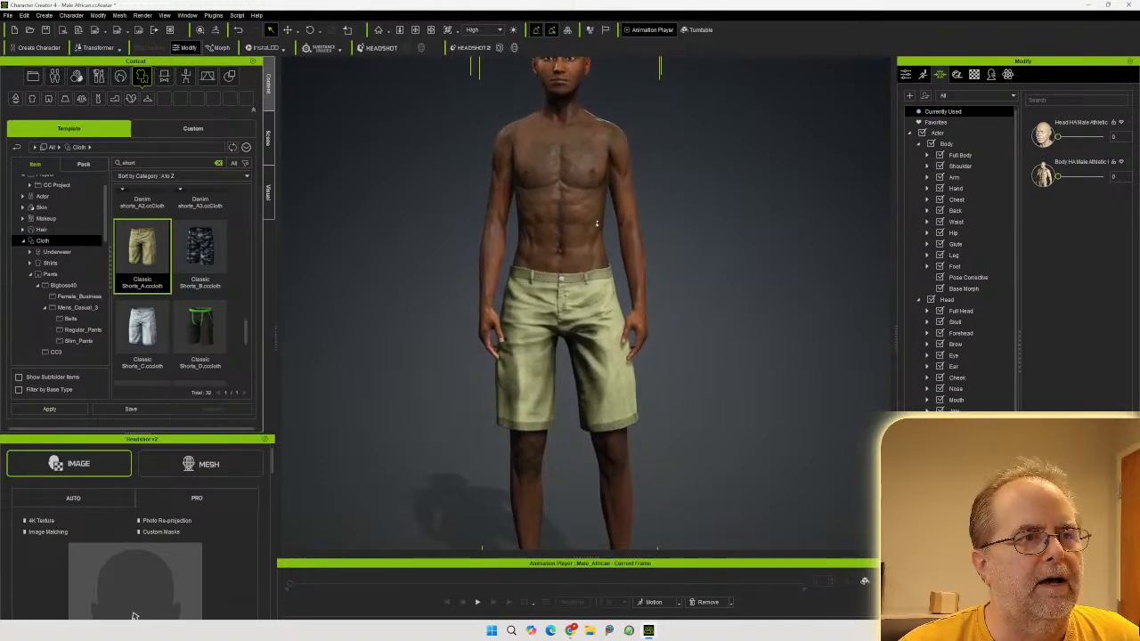
pyautogui.scroll(3, 596, 223)
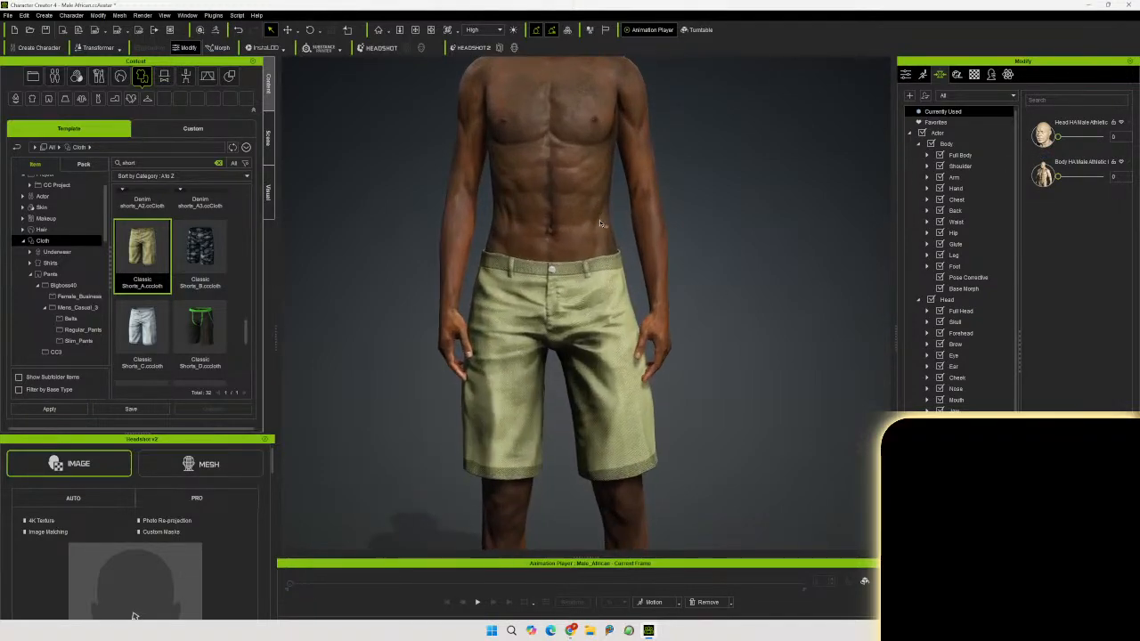
pyautogui.moveTo(576, 160); pyautogui.dragTo(584, 303, button='middle')
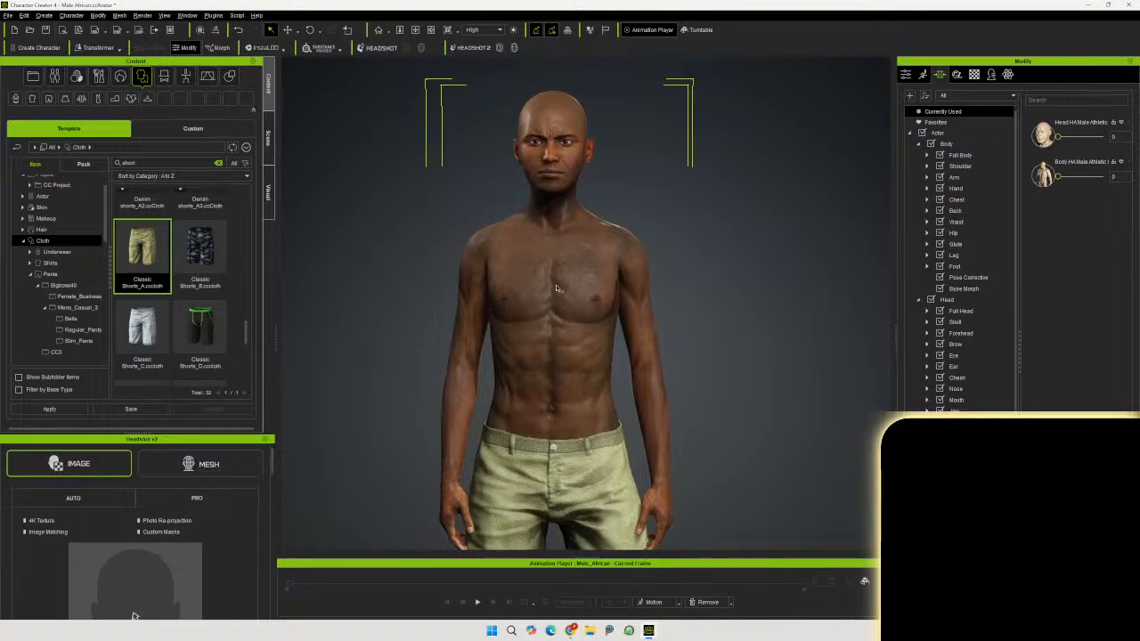
pyautogui.moveTo(584, 303); pyautogui.dragTo(547, 297, button='right')
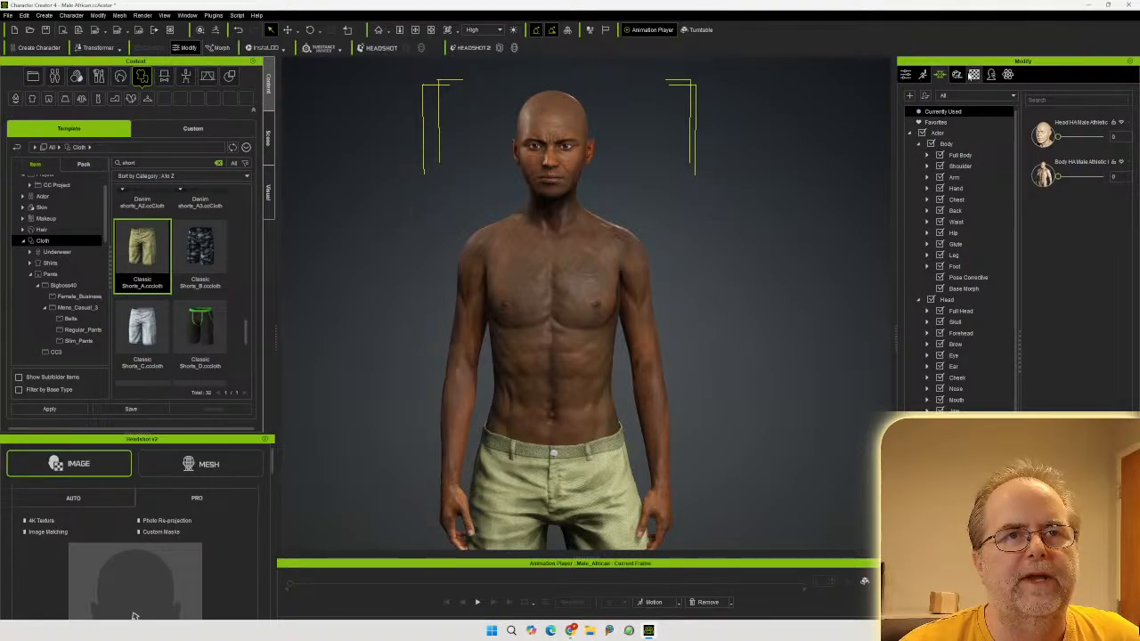
pyautogui.click(975, 76)
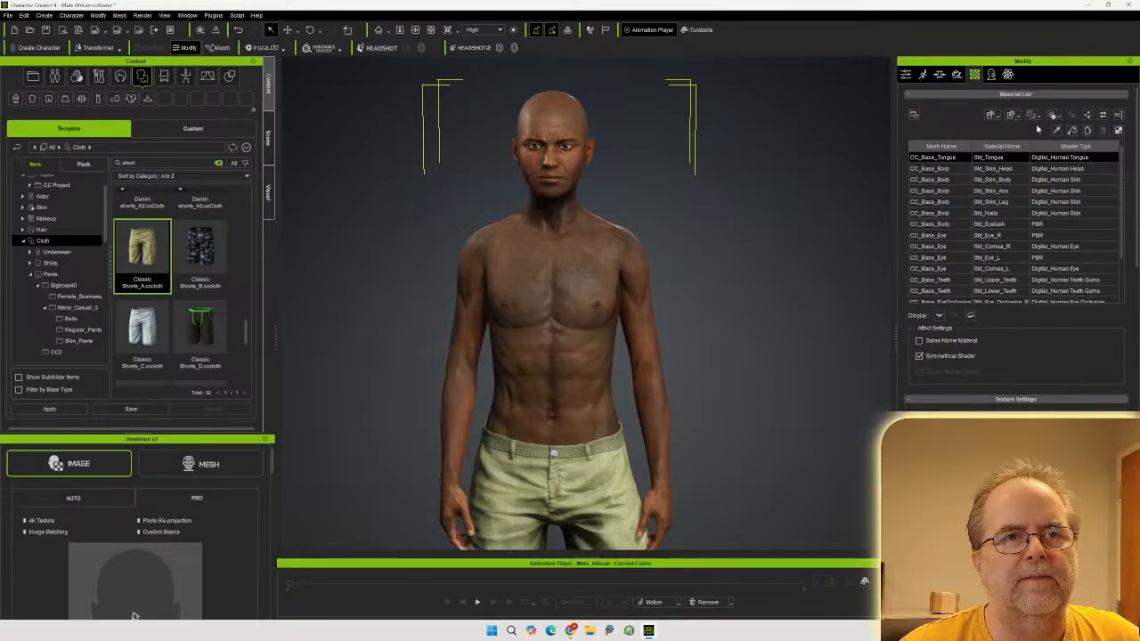
pyautogui.click(983, 170)
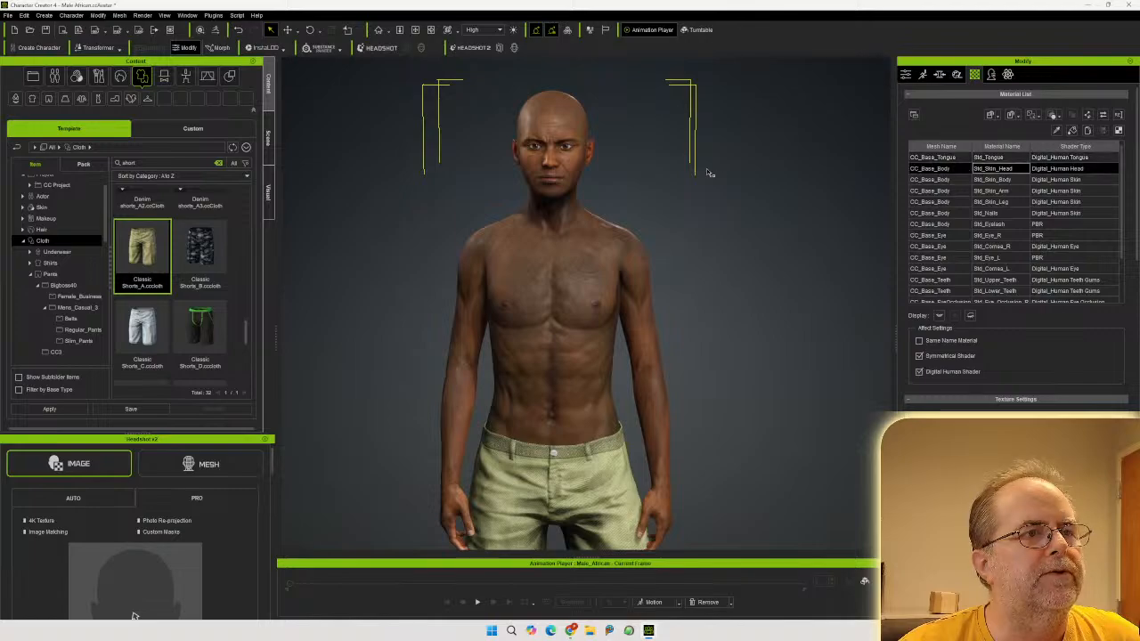
pyautogui.scroll(5, 633, 163)
pyautogui.moveTo(621, 130); pyautogui.dragTo(654, 344, button='middle')
pyautogui.moveTo(654, 344); pyautogui.dragTo(659, 319, button='right')
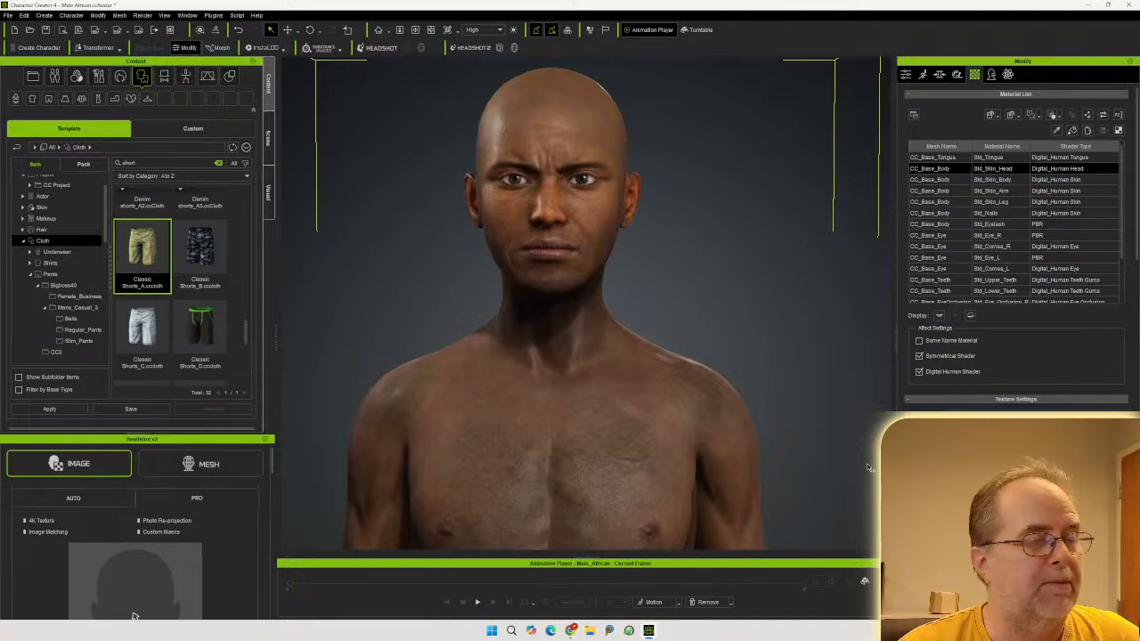
pyautogui.scroll(-2, 585, 303)
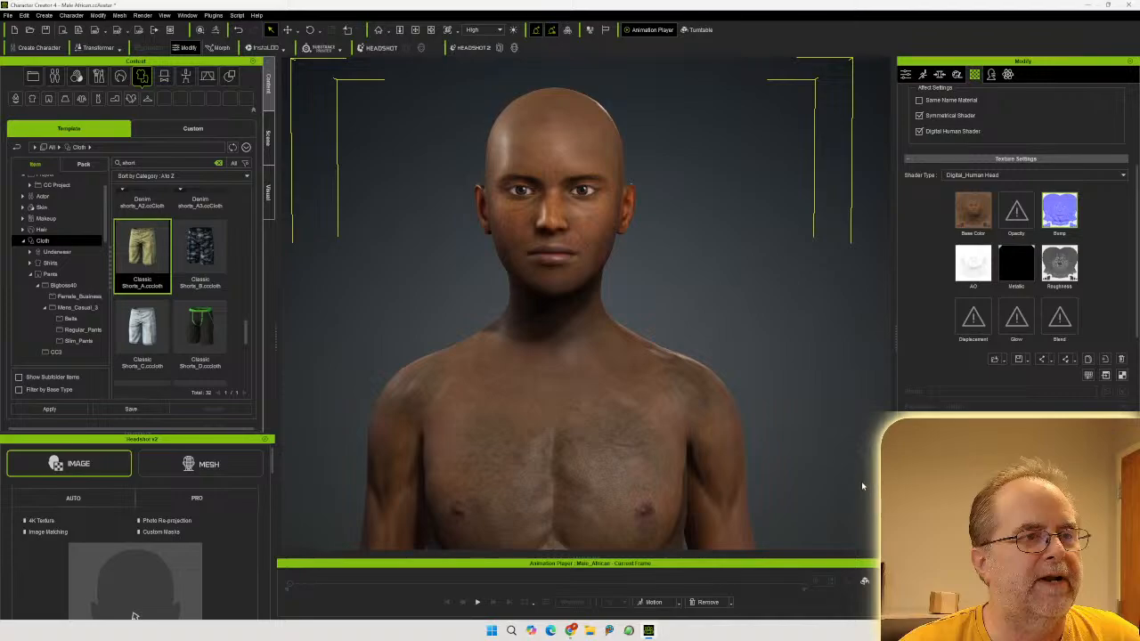
pyautogui.moveTo(801, 401); pyautogui.dragTo(186, 399, button='right')
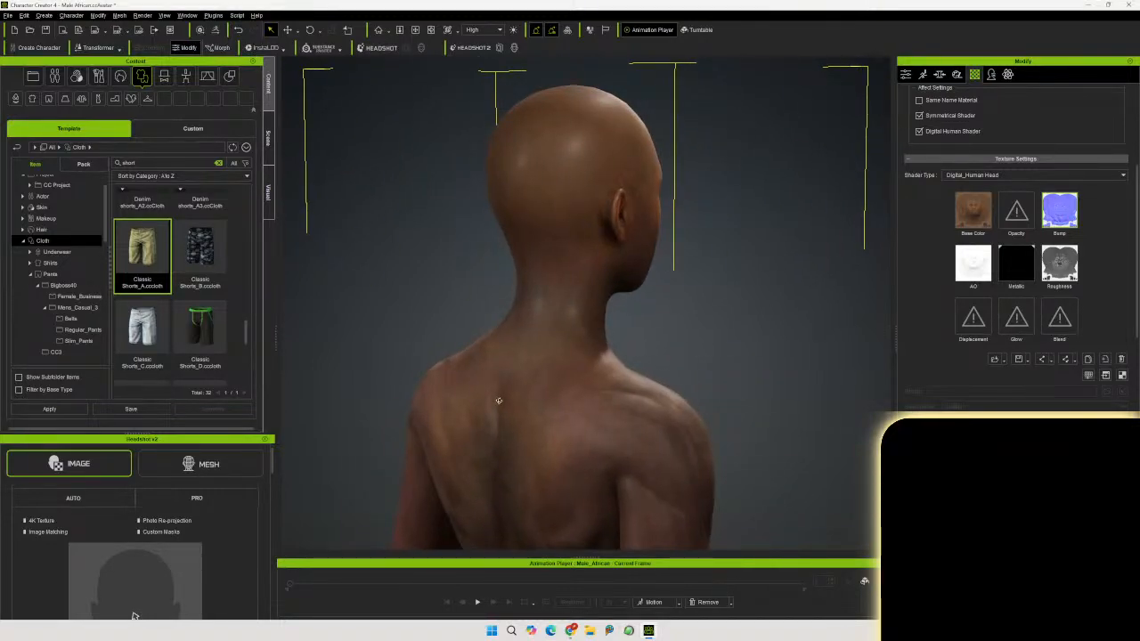
pyautogui.moveTo(498, 400); pyautogui.dragTo(720, 414, button='right')
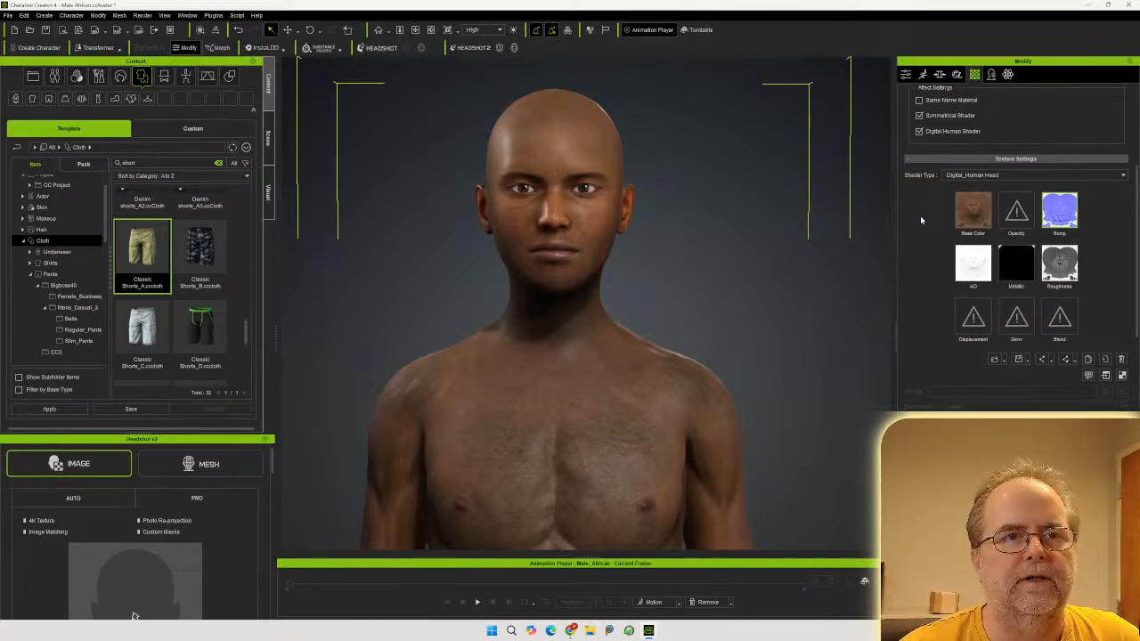
# Lower the bump strength of the Std_Skin_Body material to soften the muscle detail on the torso
pyautogui.scroll(5, 933, 238)
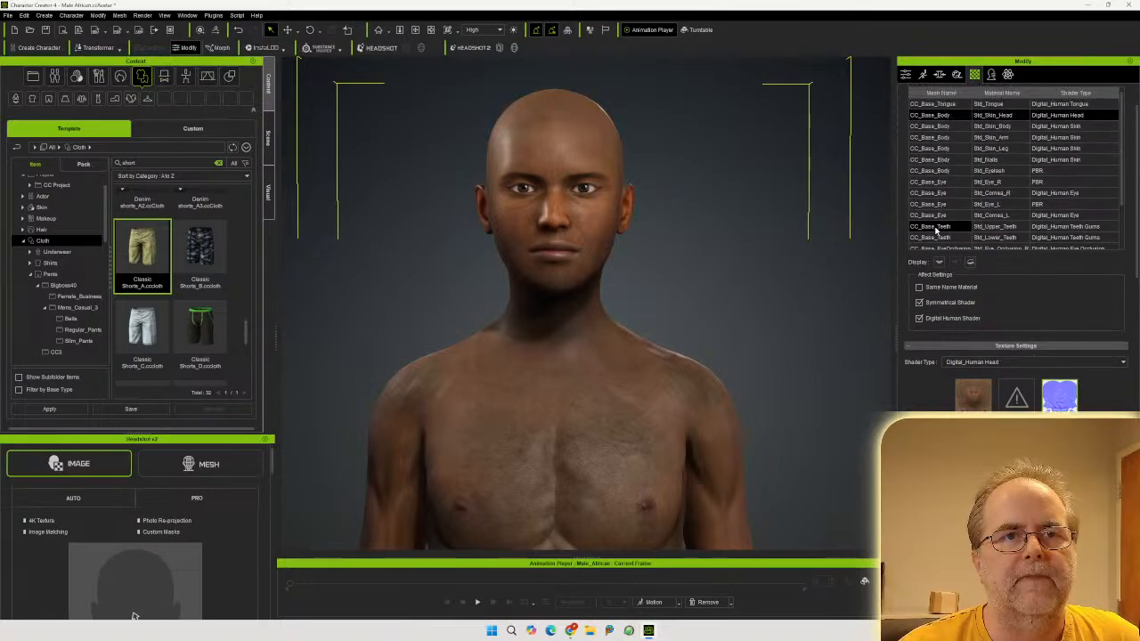
pyautogui.click(1016, 127)
pyautogui.scroll(-3, 975, 314)
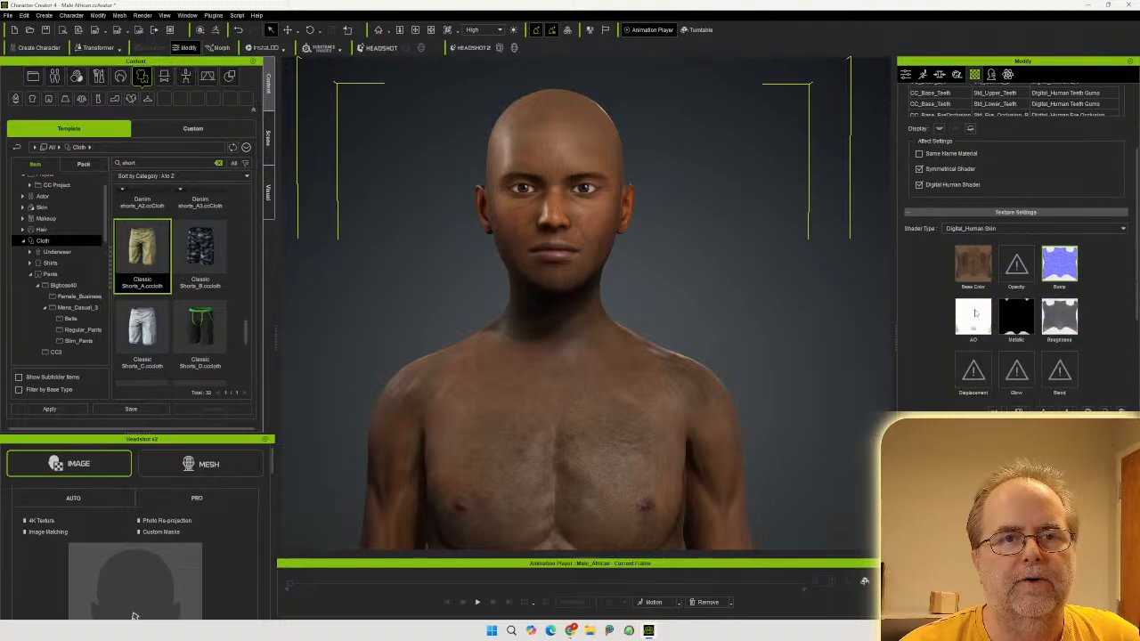
pyautogui.scroll(-2, 985, 356)
pyautogui.moveTo(700, 345); pyautogui.dragTo(716, 166, button='middle')
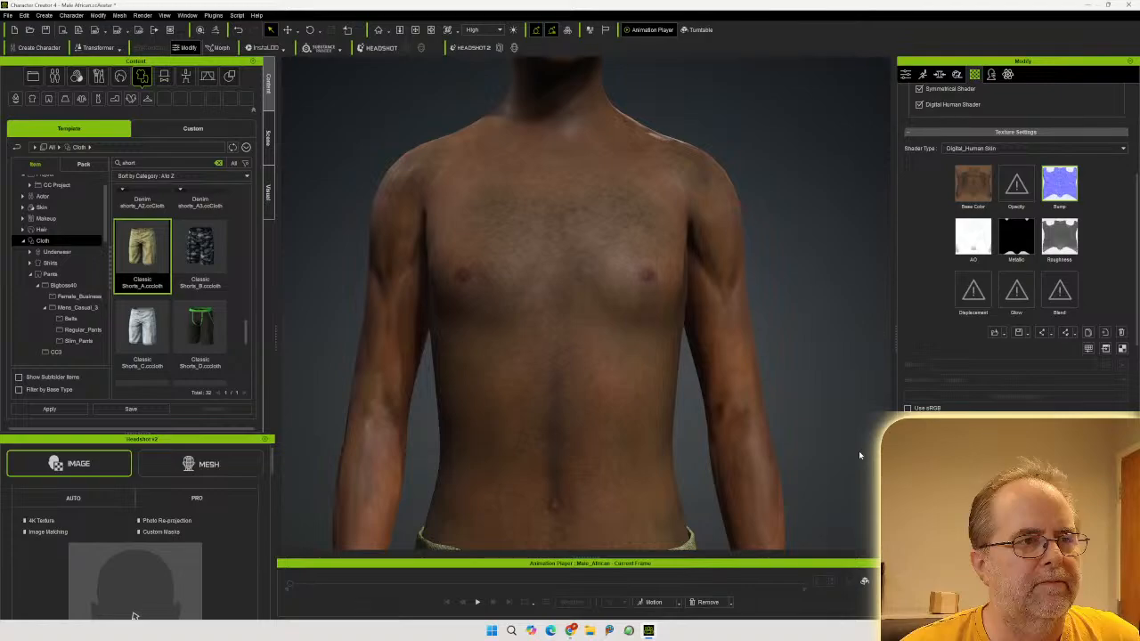
# Lower the bump strength of the Std_Skin_Arm material to smooth the arms
pyautogui.scroll(5, 906, 267)
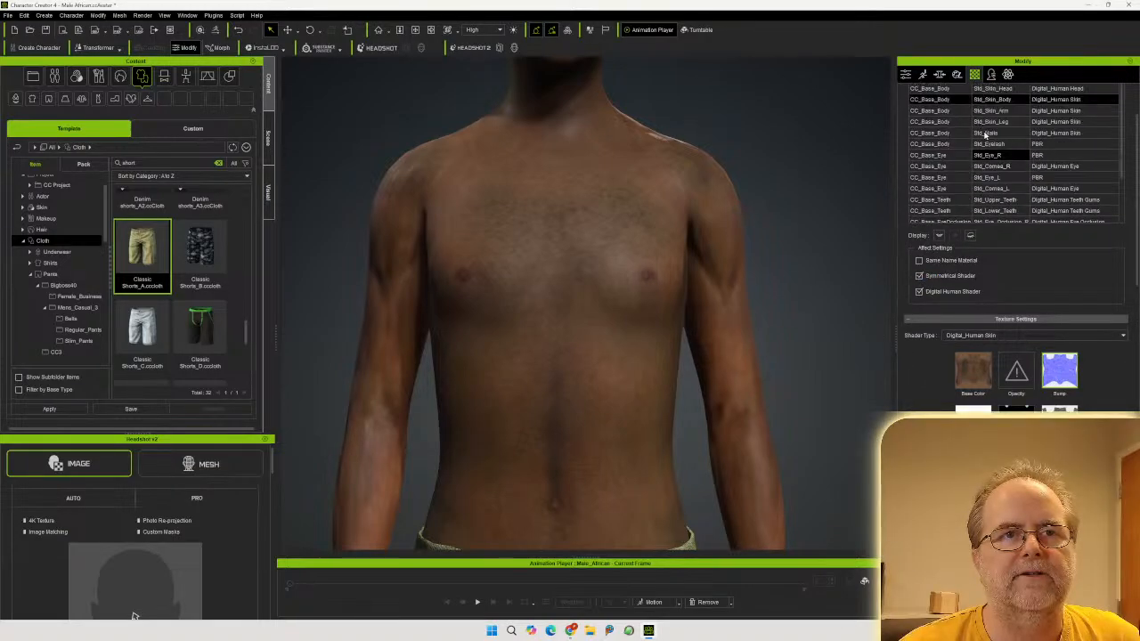
pyautogui.scroll(1, 985, 133)
pyautogui.click(1001, 137)
pyautogui.scroll(-5, 1015, 222)
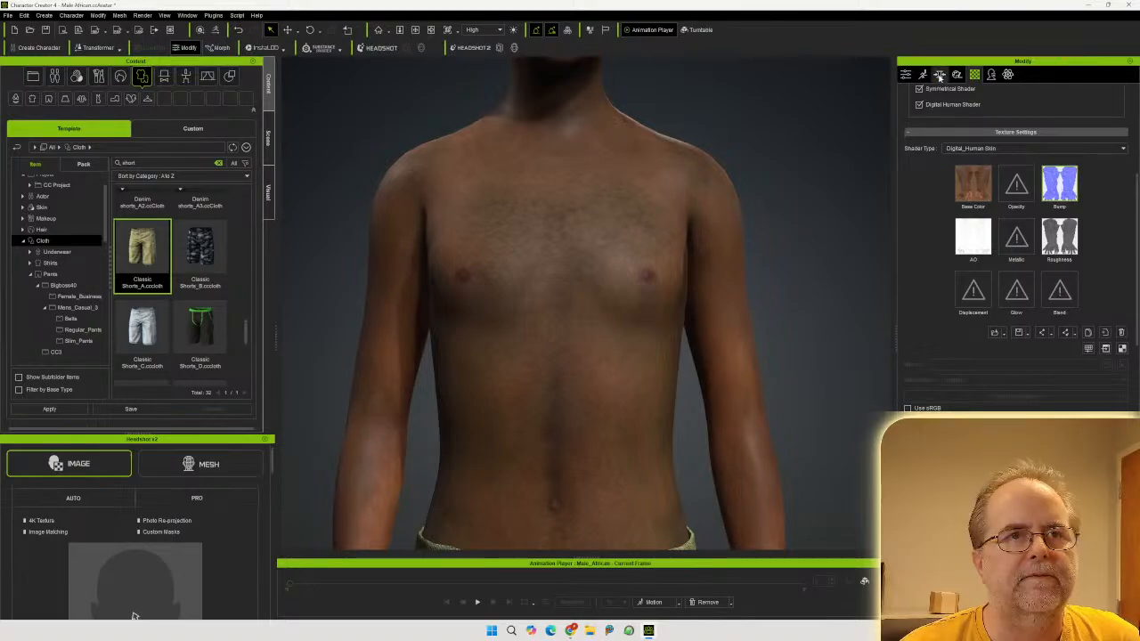
# Lower the bump strength of the Std_Skin_Leg material and check the character's lower legs
pyautogui.scroll(3, 956, 187)
pyautogui.scroll(2, 988, 124)
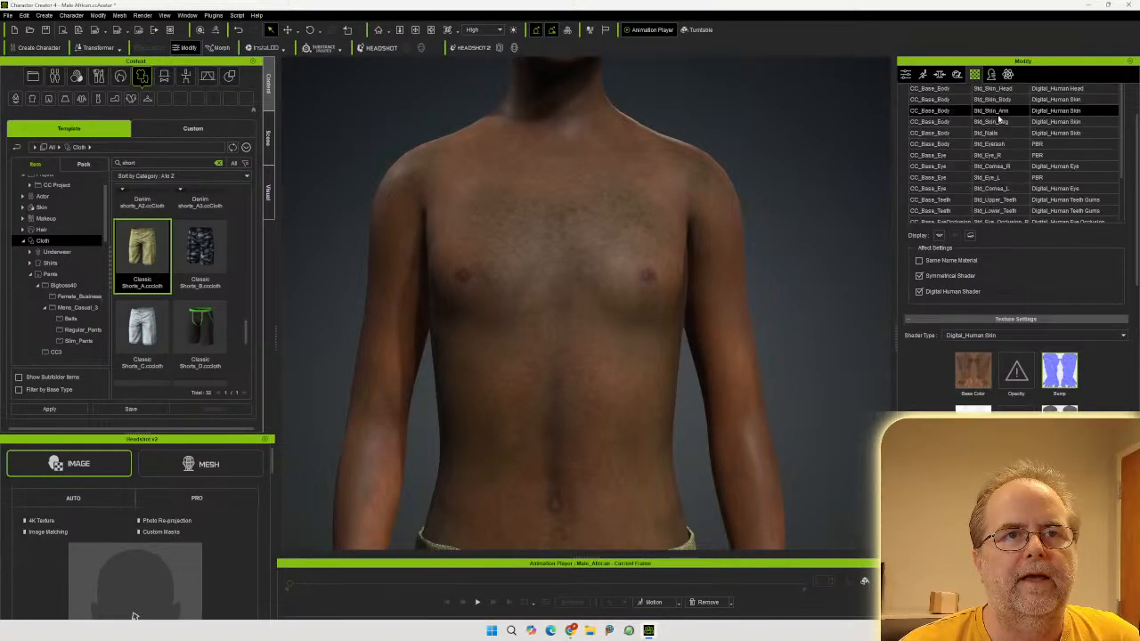
pyautogui.scroll(-3, 936, 407)
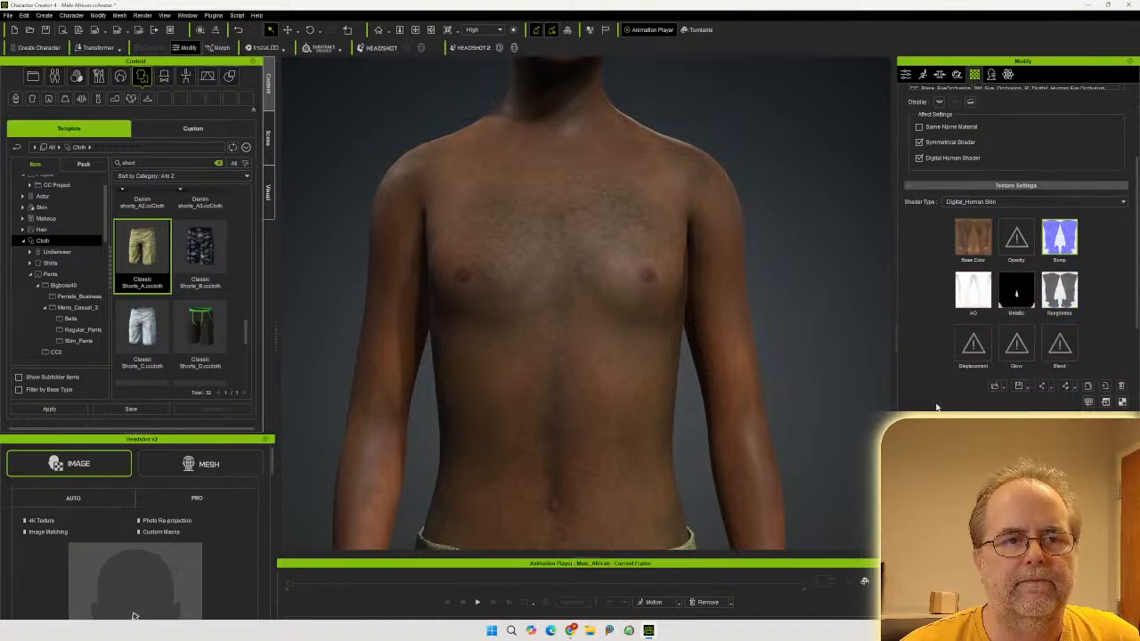
pyautogui.moveTo(640, 452); pyautogui.dragTo(636, 26, button='middle')
pyautogui.moveTo(615, 463); pyautogui.dragTo(585, 97, button='middle')
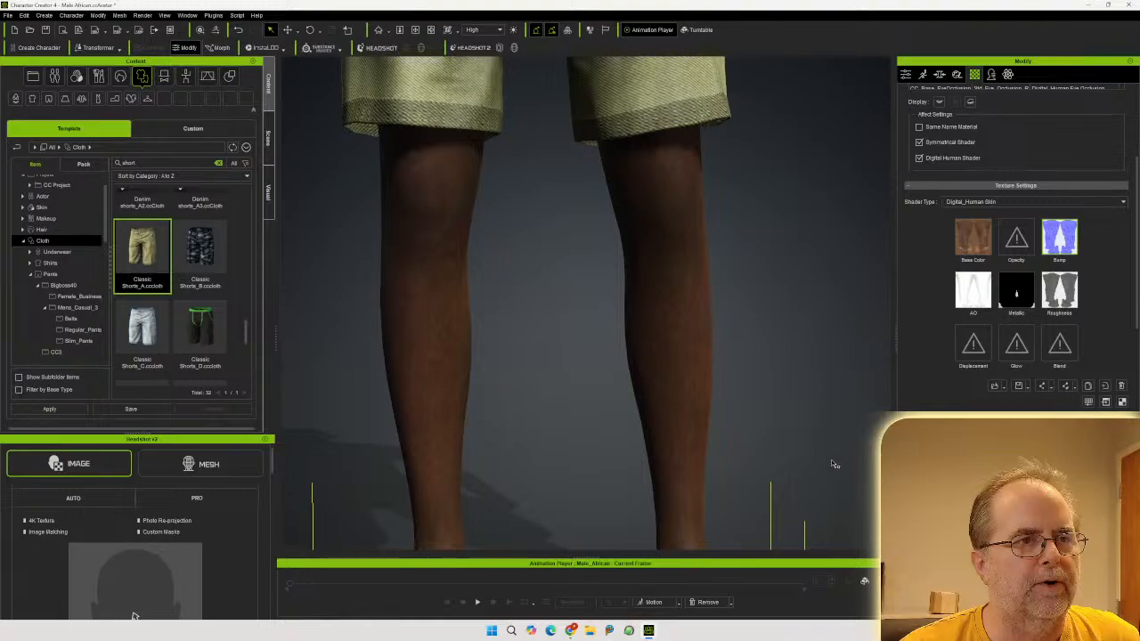
# Open the Realistic Human Skin collection within the overall skins and clear the "short" search filter
pyautogui.scroll(-5, 810, 392)
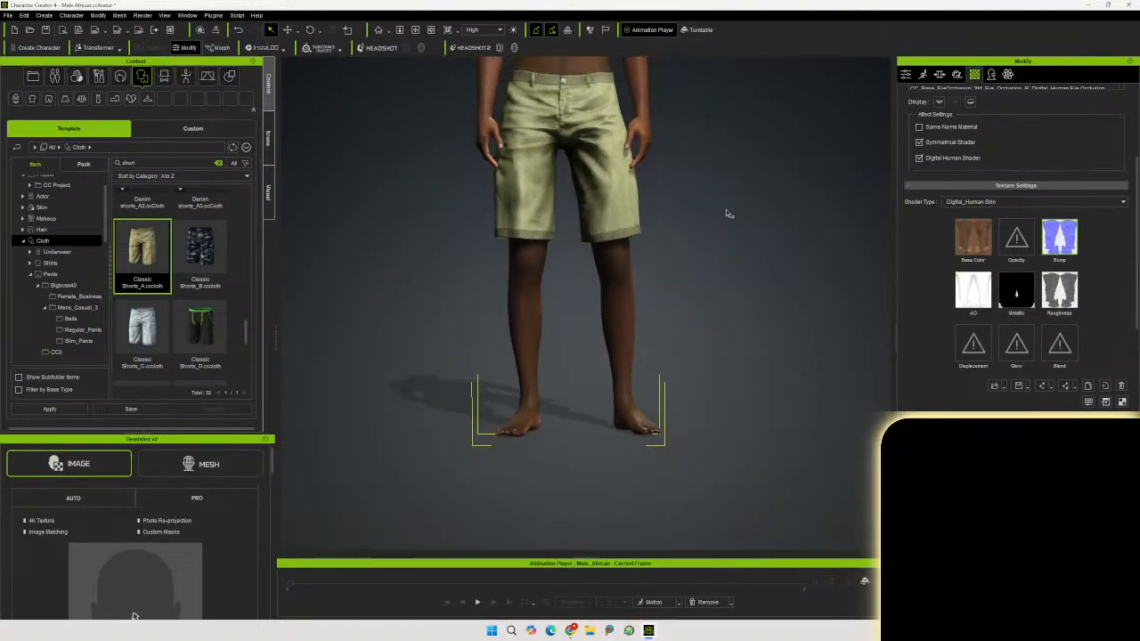
pyautogui.moveTo(725, 209); pyautogui.dragTo(720, 374, button='middle')
pyautogui.scroll(-4, 724, 399)
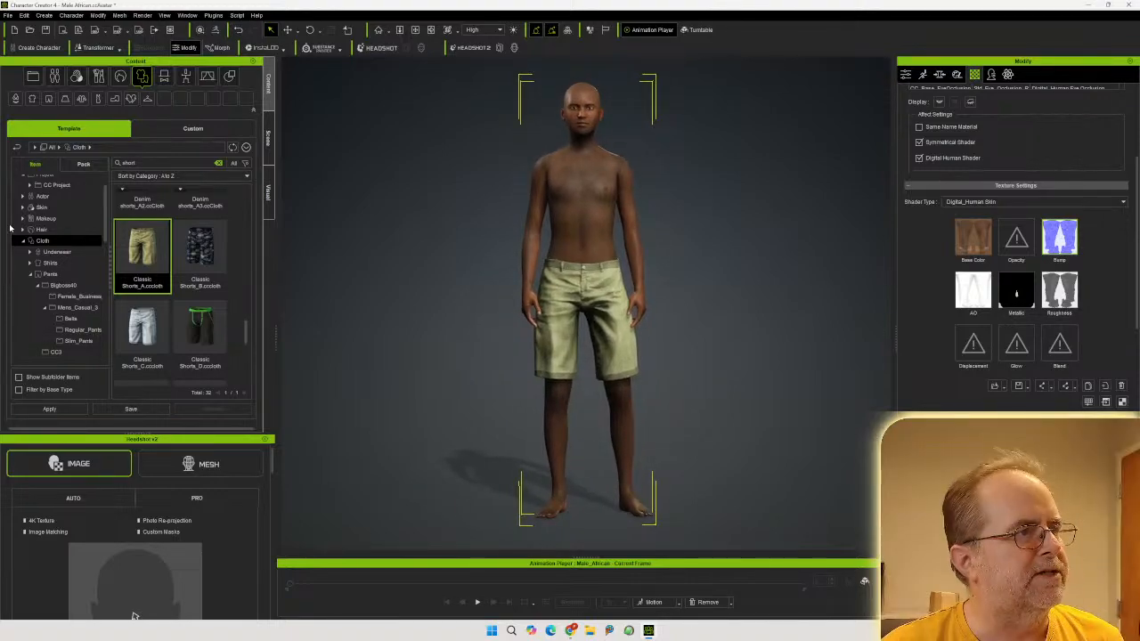
pyautogui.click(24, 208)
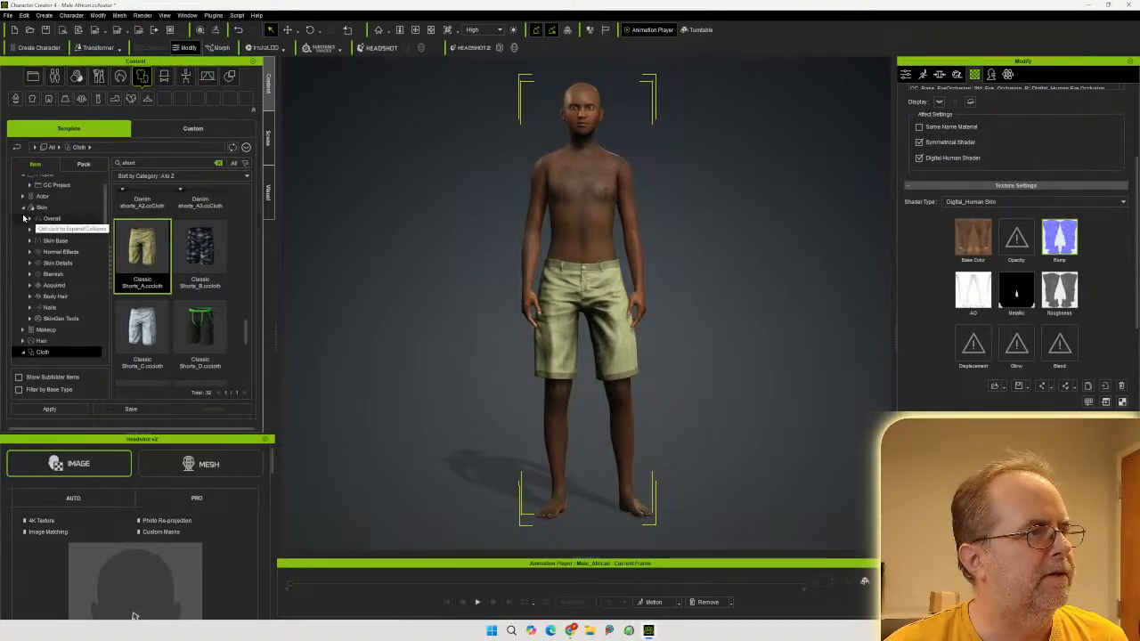
pyautogui.click(30, 219)
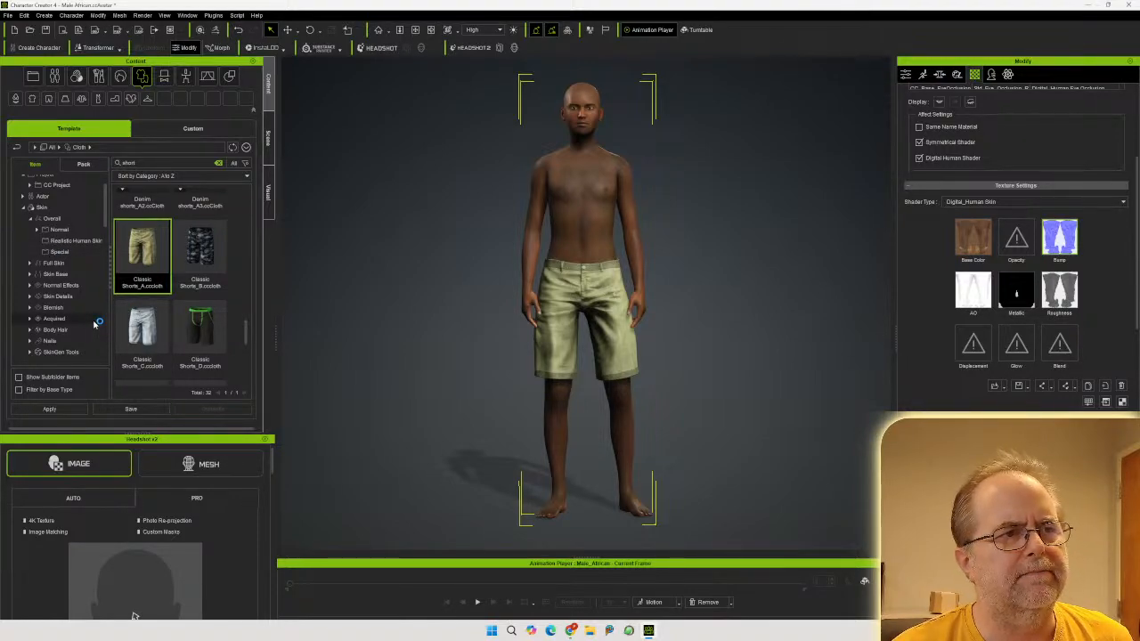
pyautogui.click(73, 242)
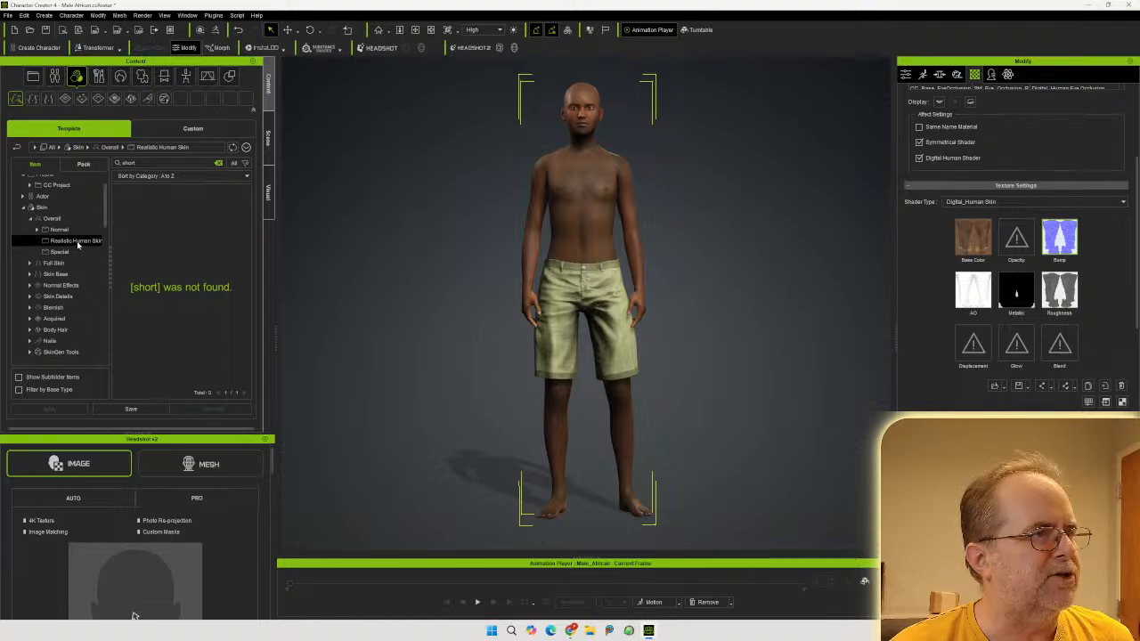
pyautogui.click(218, 165)
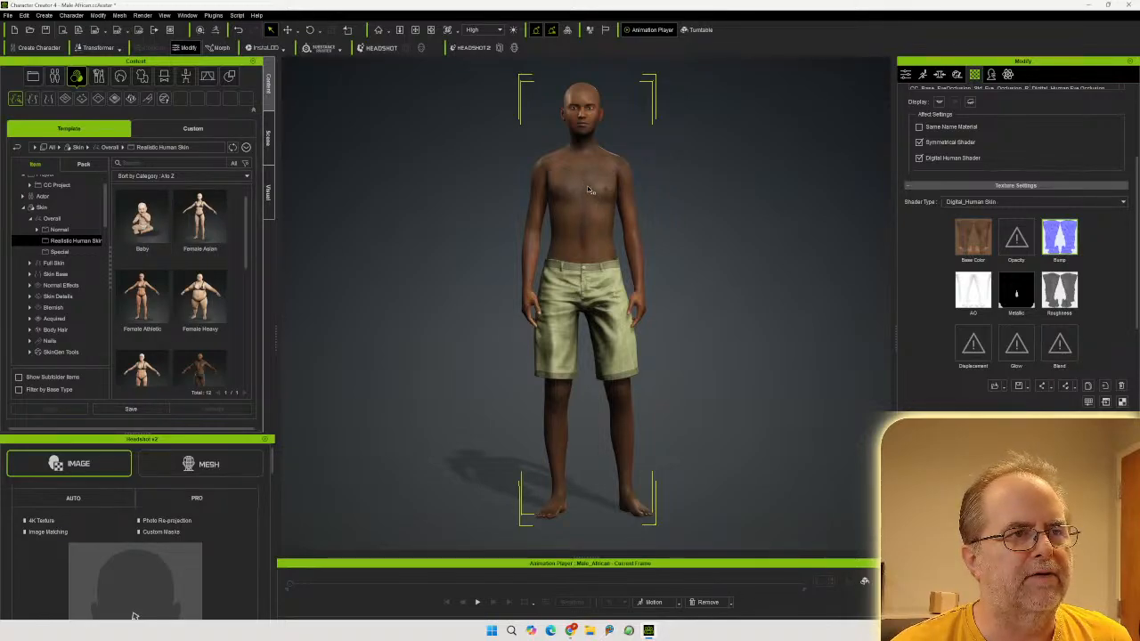
# Examine the character's softened skin on the chest, arms and legs, up close and at full-body distance
pyautogui.scroll(10, 609, 208)
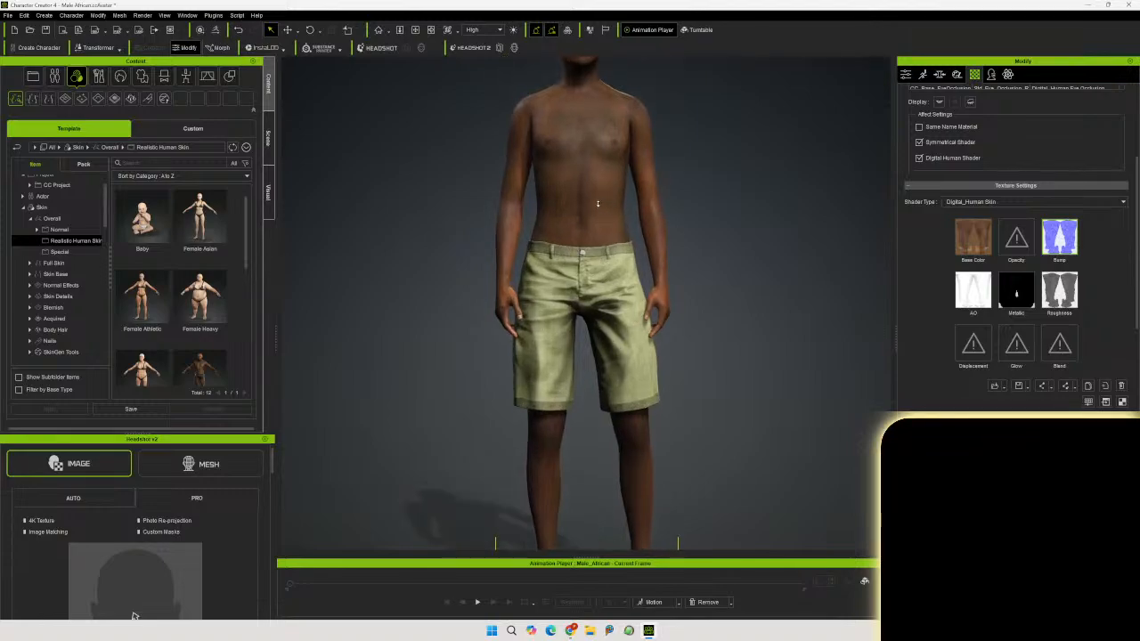
pyautogui.scroll(2, 601, 187)
pyautogui.moveTo(607, 172); pyautogui.dragTo(597, 351, button='middle')
pyautogui.moveTo(598, 351); pyautogui.dragTo(577, 432, button='right')
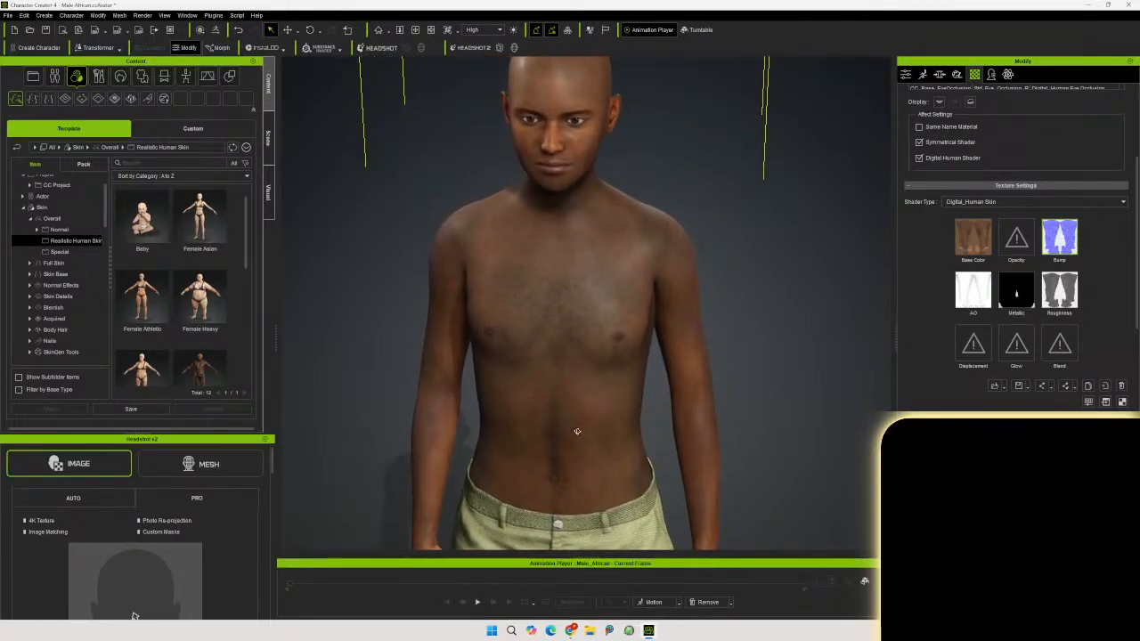
pyautogui.scroll(3, 594, 415)
pyautogui.scroll(4, 594, 416)
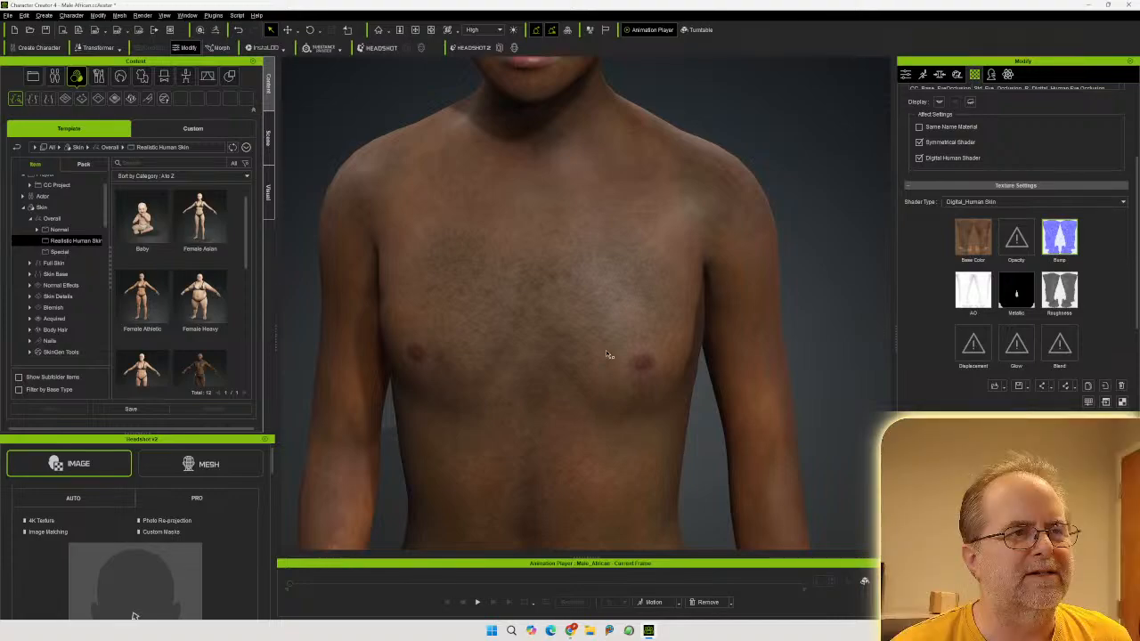
pyautogui.moveTo(580, 347); pyautogui.dragTo(1085, 325, button='right')
pyautogui.scroll(-5, 604, 383)
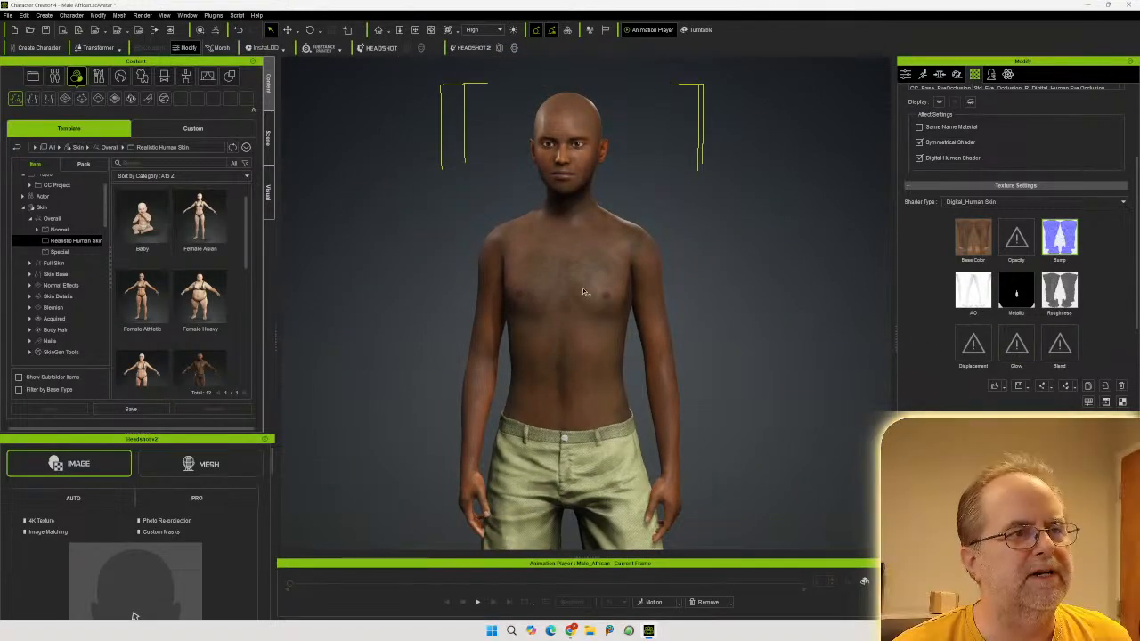
pyautogui.moveTo(604, 361); pyautogui.dragTo(604, 224, button='middle')
pyautogui.scroll(-4, 622, 276)
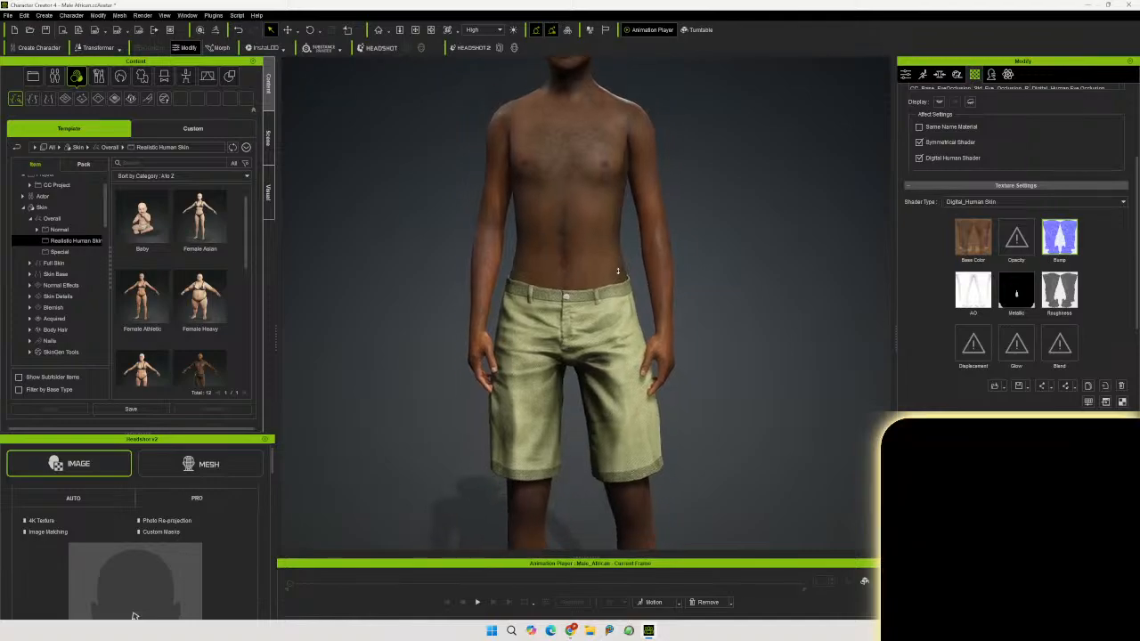
pyautogui.moveTo(662, 341); pyautogui.dragTo(647, 213, button='middle')
pyautogui.scroll(-3, 646, 213)
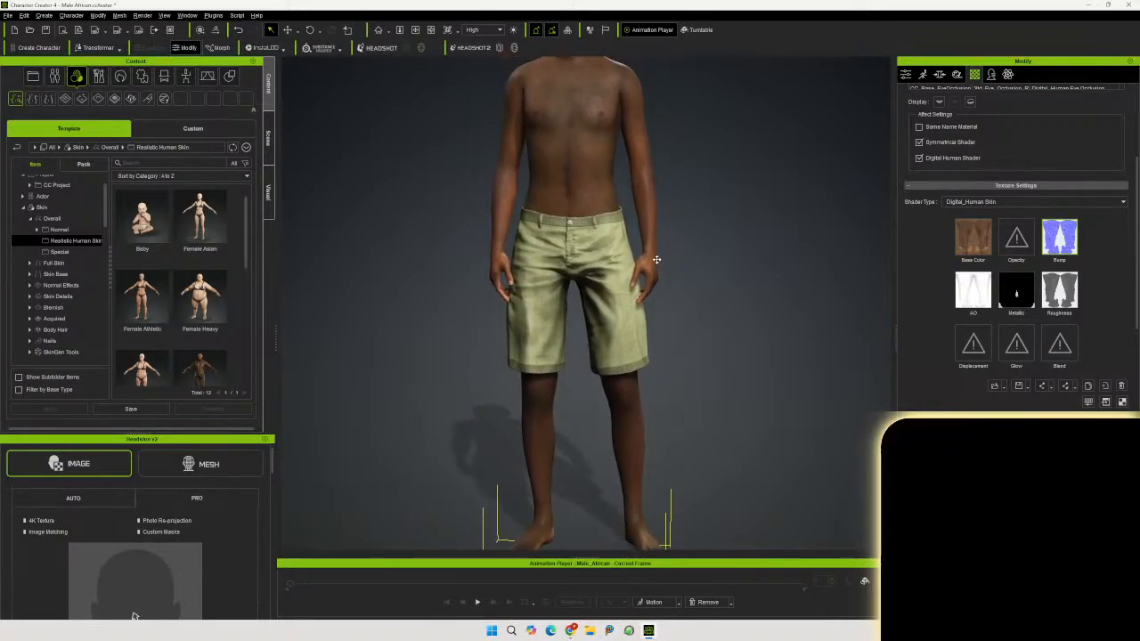
pyautogui.moveTo(673, 224); pyautogui.dragTo(667, 255, button='middle')
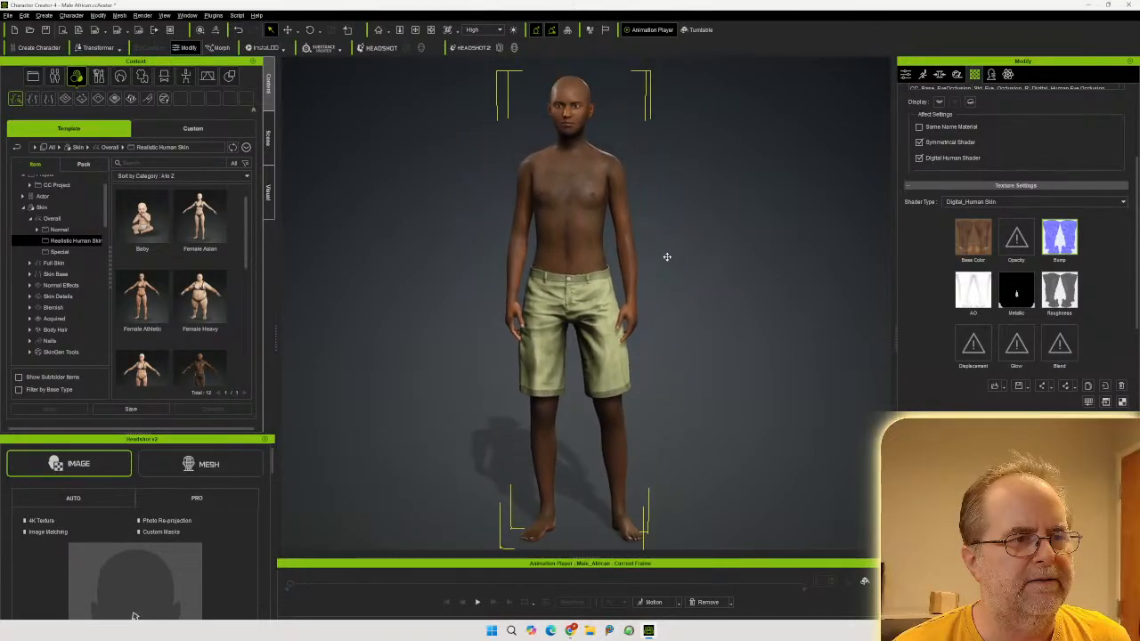
pyautogui.moveTo(699, 239); pyautogui.dragTo(775, 229, button='right')
pyautogui.moveTo(739, 261); pyautogui.dragTo(730, 254, button='middle')
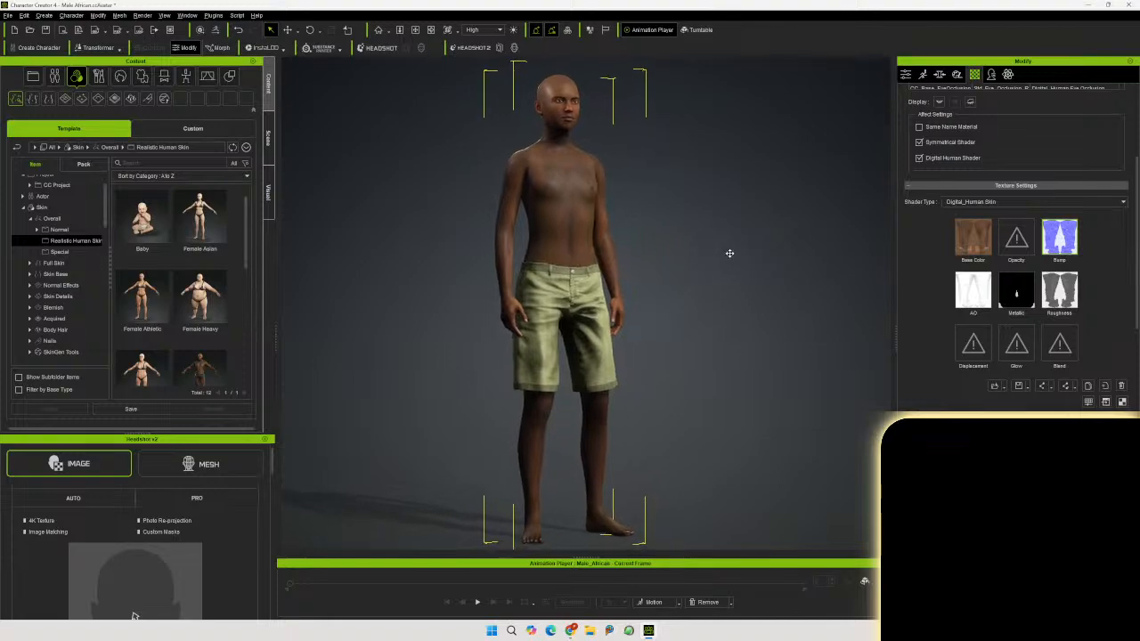
# Find the full-body "baby" morph, set Body HA Baby to 31 and check the younger proportions from several sides
pyautogui.click(939, 74)
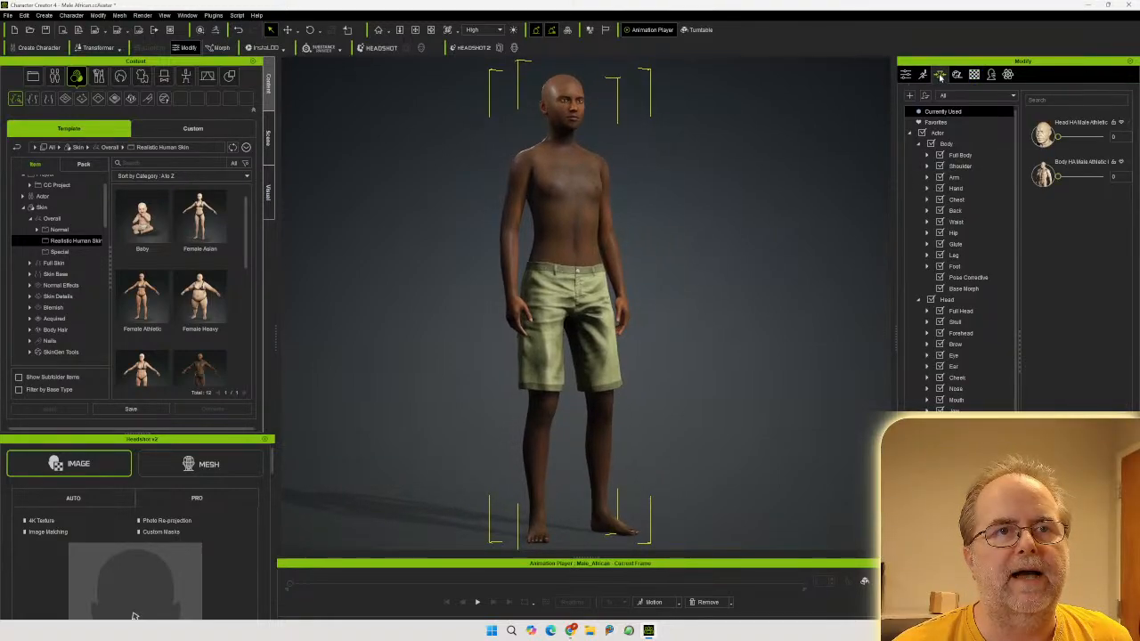
pyautogui.click(959, 154)
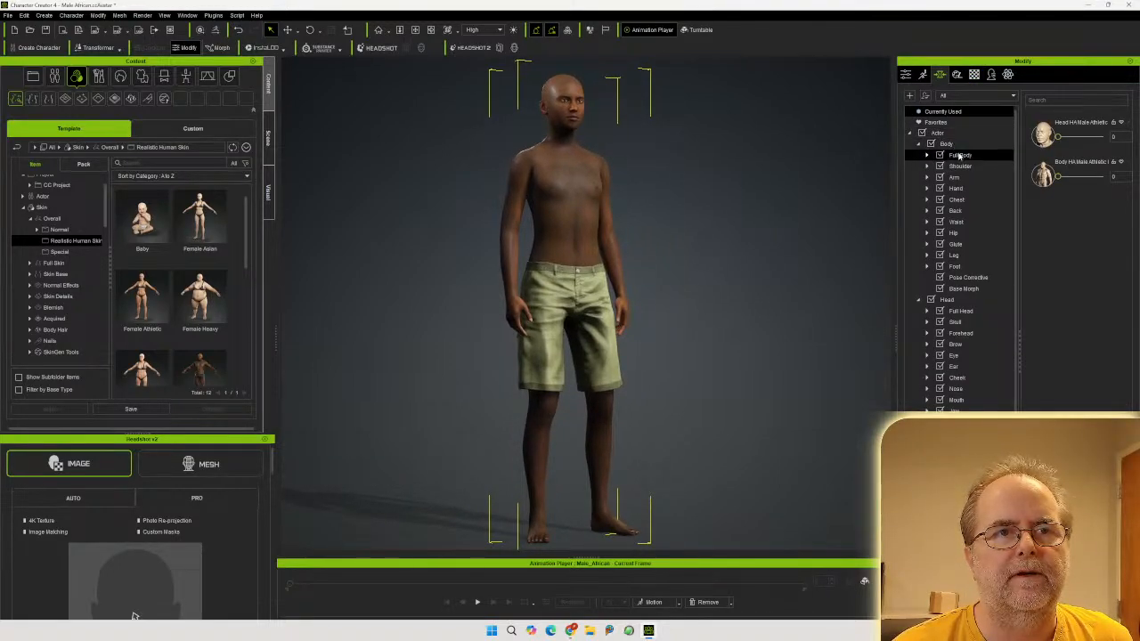
pyautogui.click(1069, 94)
pyautogui.write('baby')
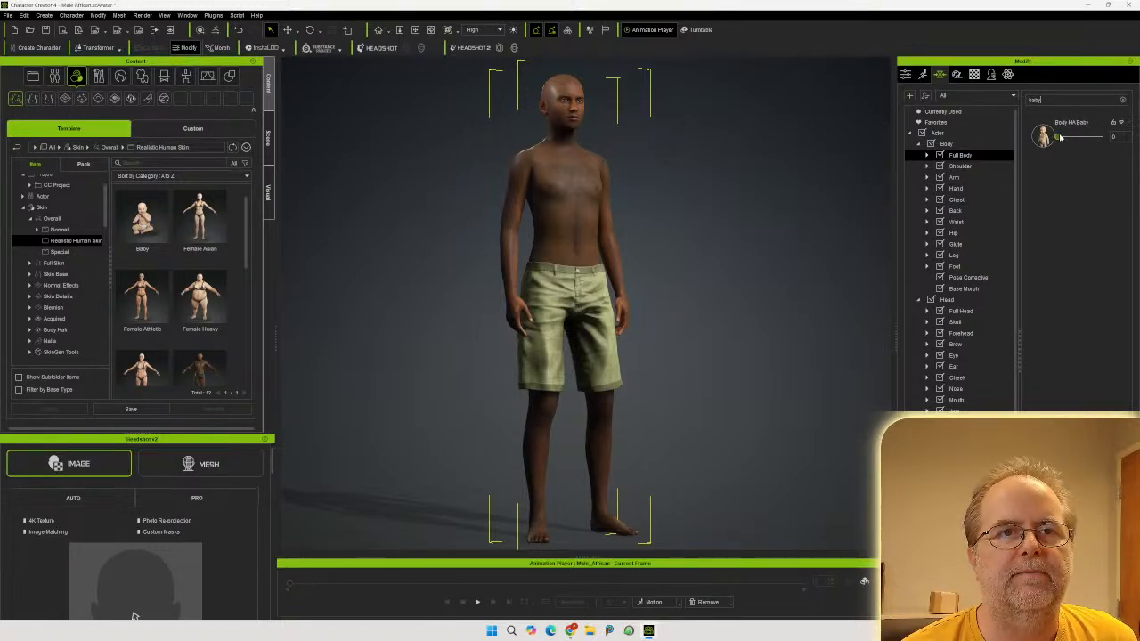
pyautogui.moveTo(1059, 137); pyautogui.dragTo(1072, 138)
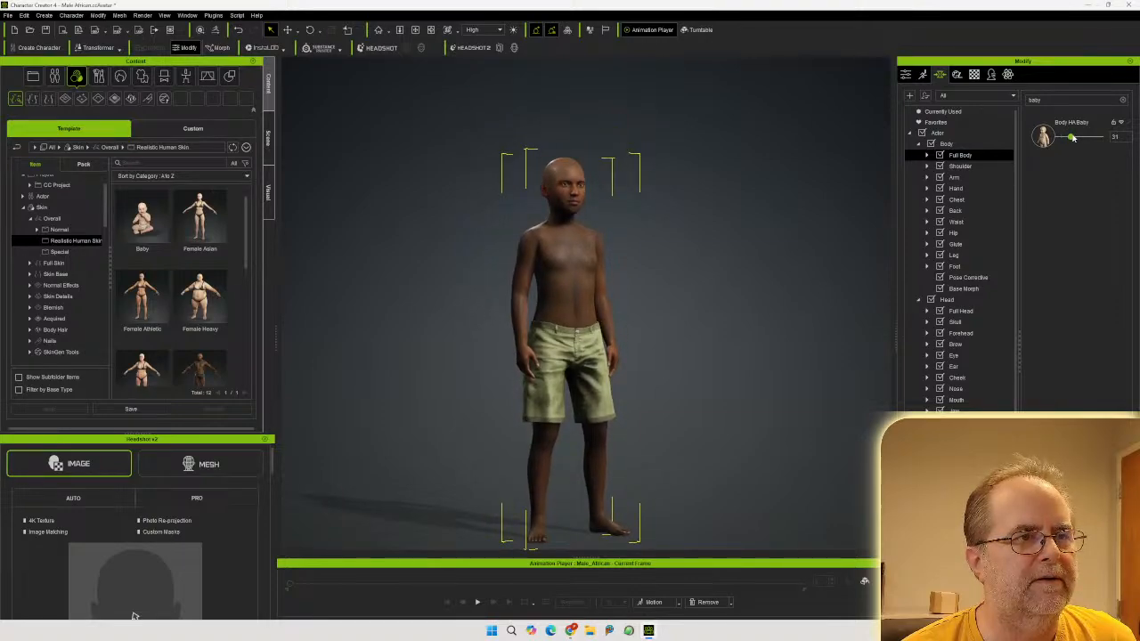
pyautogui.moveTo(811, 265); pyautogui.dragTo(108, 299, button='right')
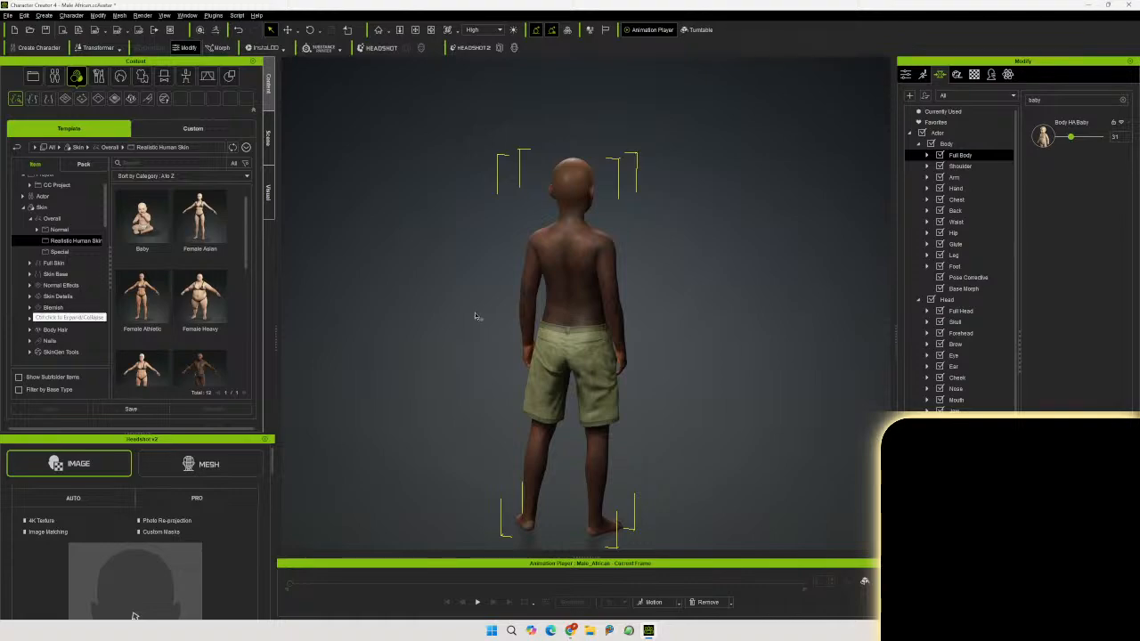
pyautogui.moveTo(473, 318); pyautogui.dragTo(420, 290, button='right')
pyautogui.press('f')
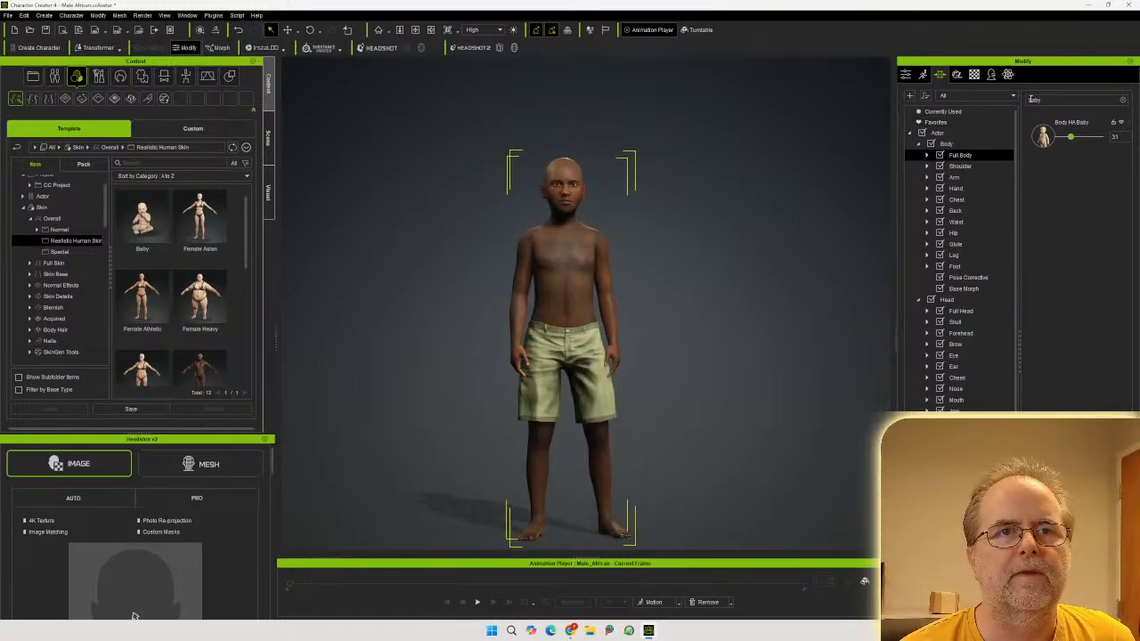
# Find the "thin" morphs and set Body Thin to 60 to slim the character's body
pyautogui.write('thin')
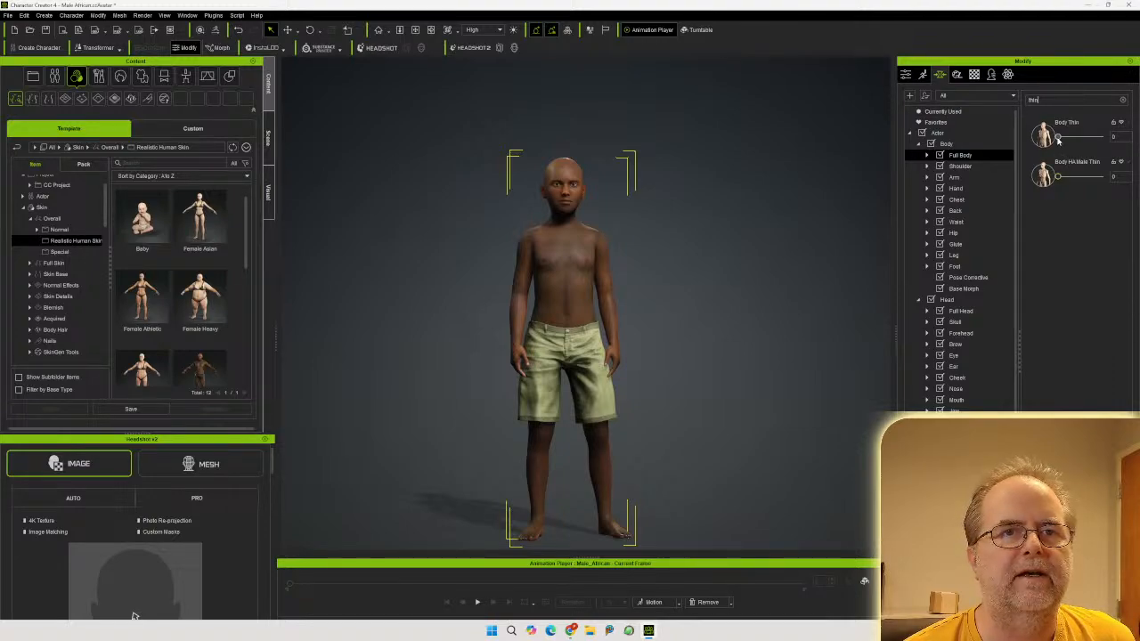
pyautogui.moveTo(1059, 139); pyautogui.dragTo(1083, 136)
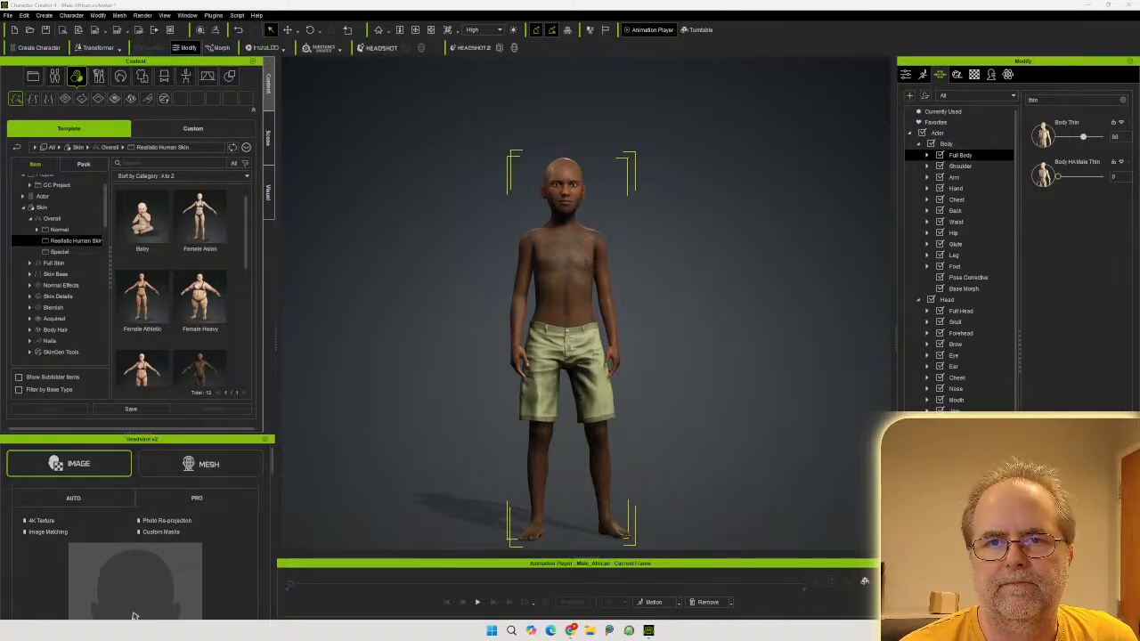
pyautogui.moveTo(572, 279); pyautogui.dragTo(551, 293, button='right')
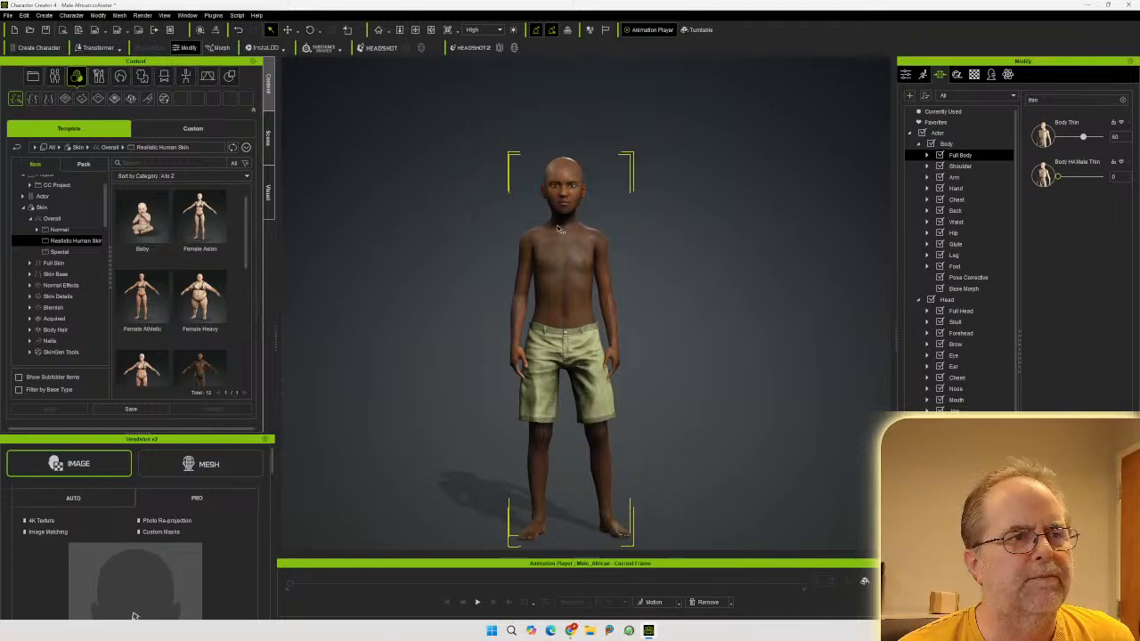
pyautogui.moveTo(540, 251)
pyautogui.mouseDown(button='right')
pyautogui.moveTo(973, 251)
pyautogui.moveTo(520, 249)
pyautogui.mouseUp(button='right')
pyautogui.moveTo(521, 248); pyautogui.dragTo(541, 250, button='middle')
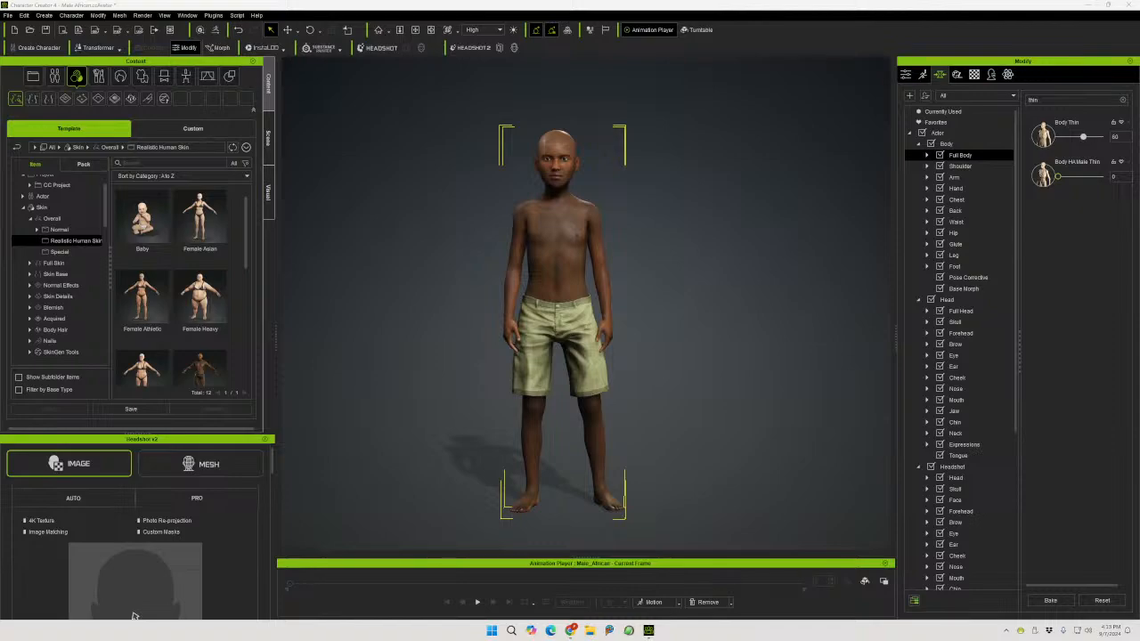
# Check the HairStyle presets, and open the Hair folder within HairGroup in the content library
pyautogui.click(23, 207)
pyautogui.click(25, 230)
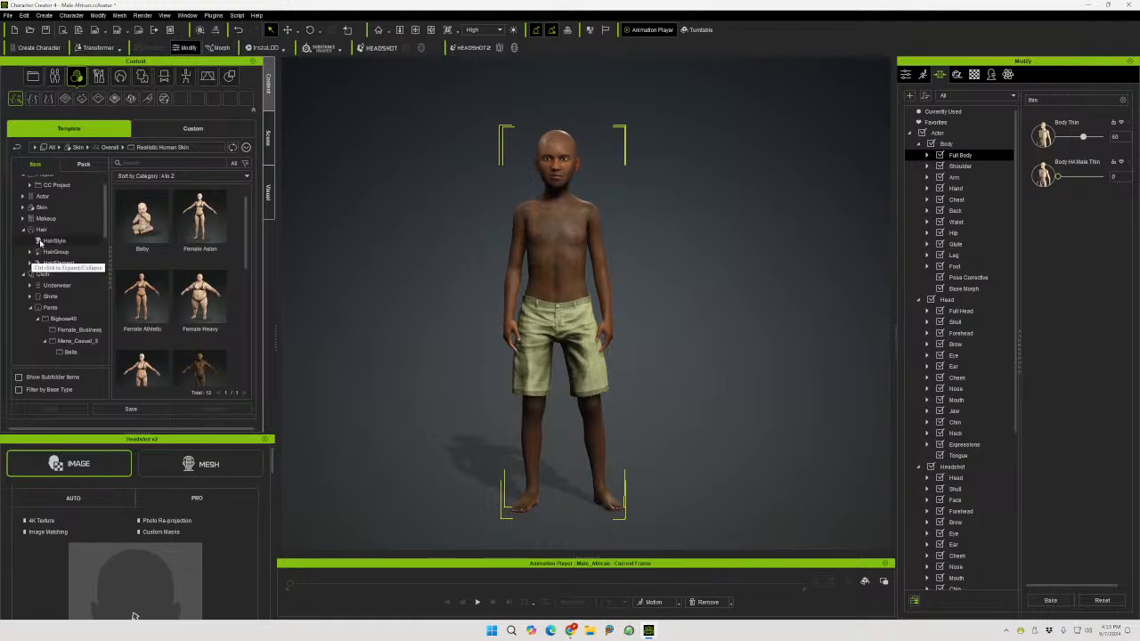
pyautogui.click(40, 241)
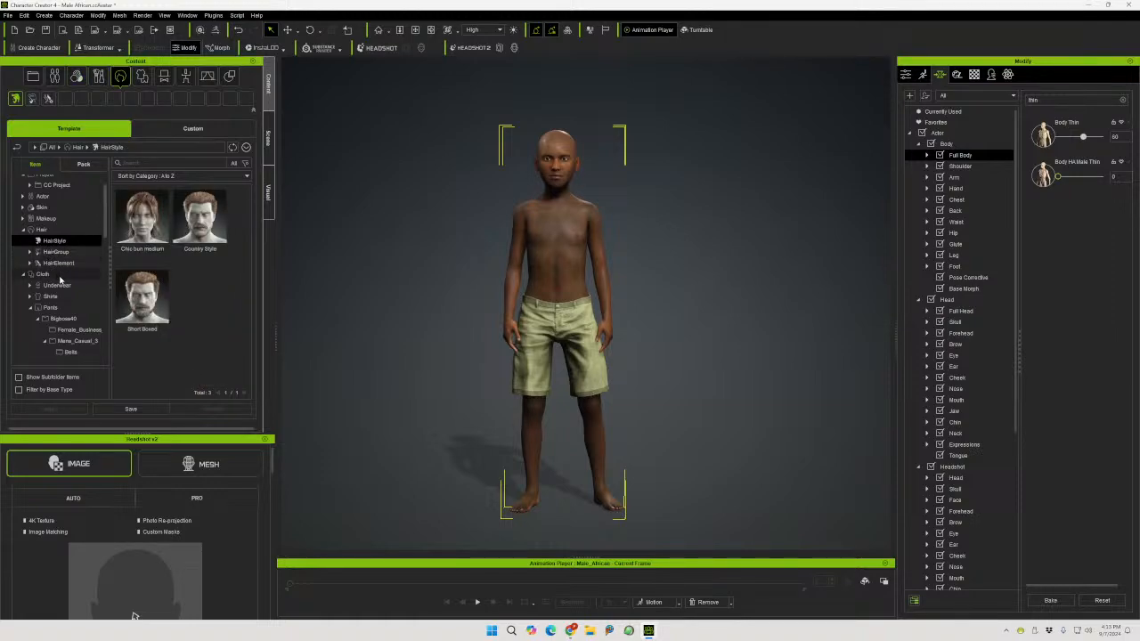
pyautogui.click(52, 253)
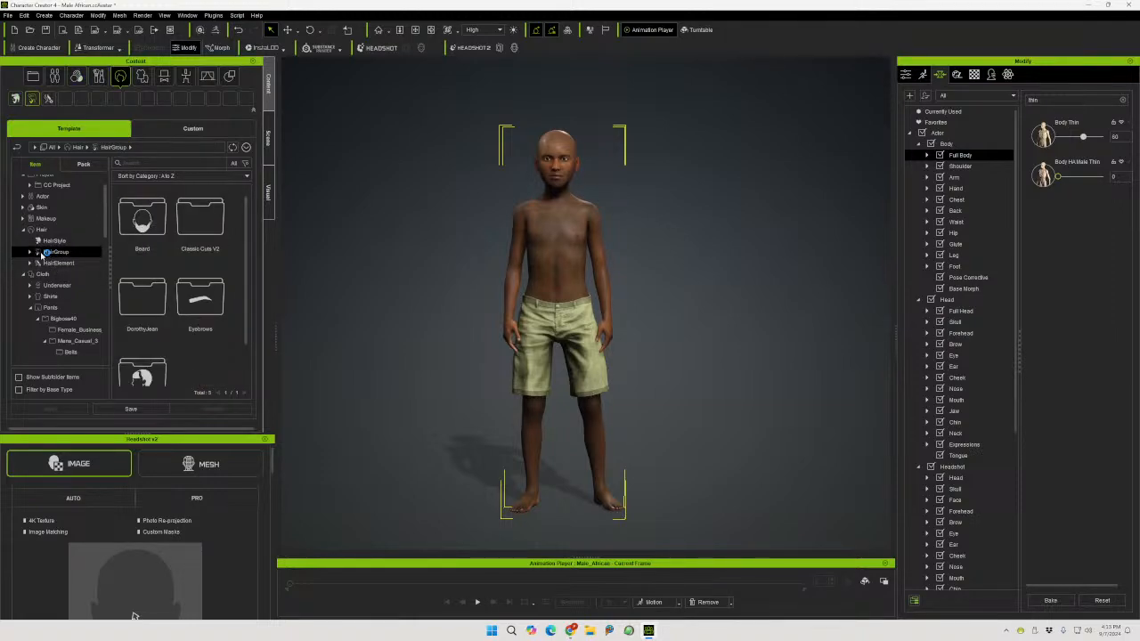
pyautogui.click(31, 252)
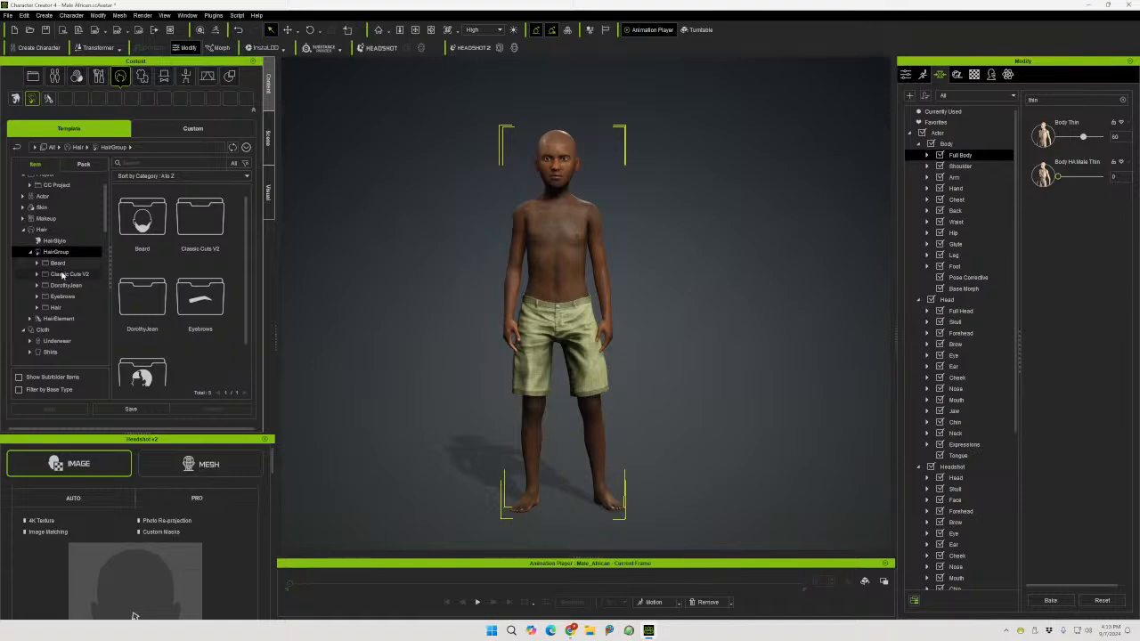
pyautogui.click(59, 309)
pyautogui.click(36, 307)
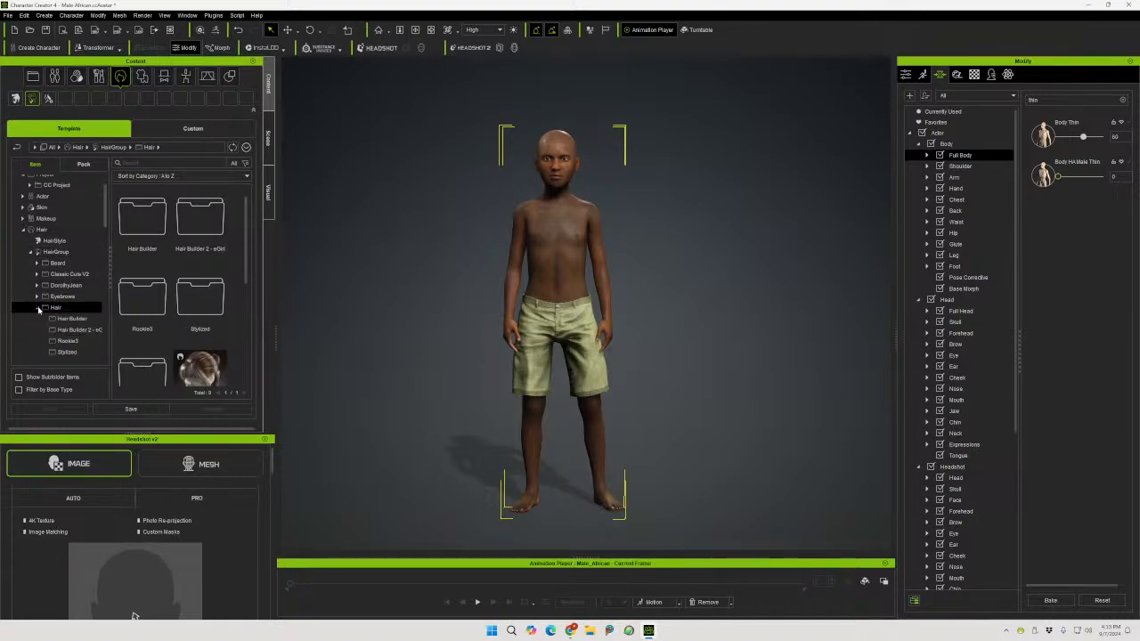
# Look through the Hair Builder and Rookie3 hair folders and apply the Dread Locks hair to the character
pyautogui.scroll(-5, 182, 262)
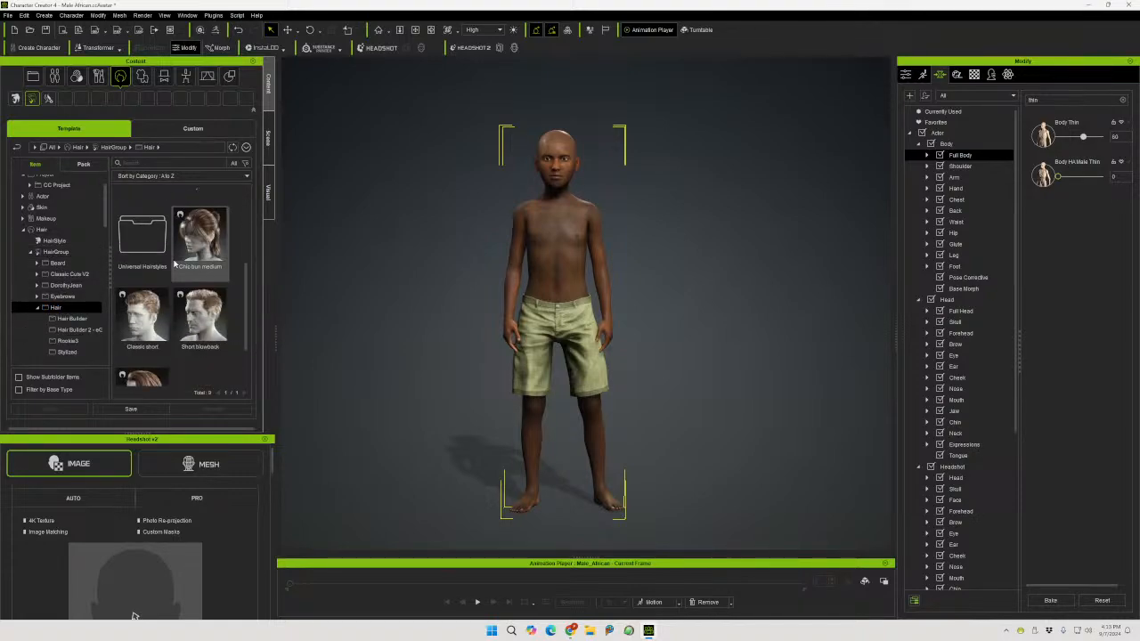
pyautogui.scroll(2, 198, 348)
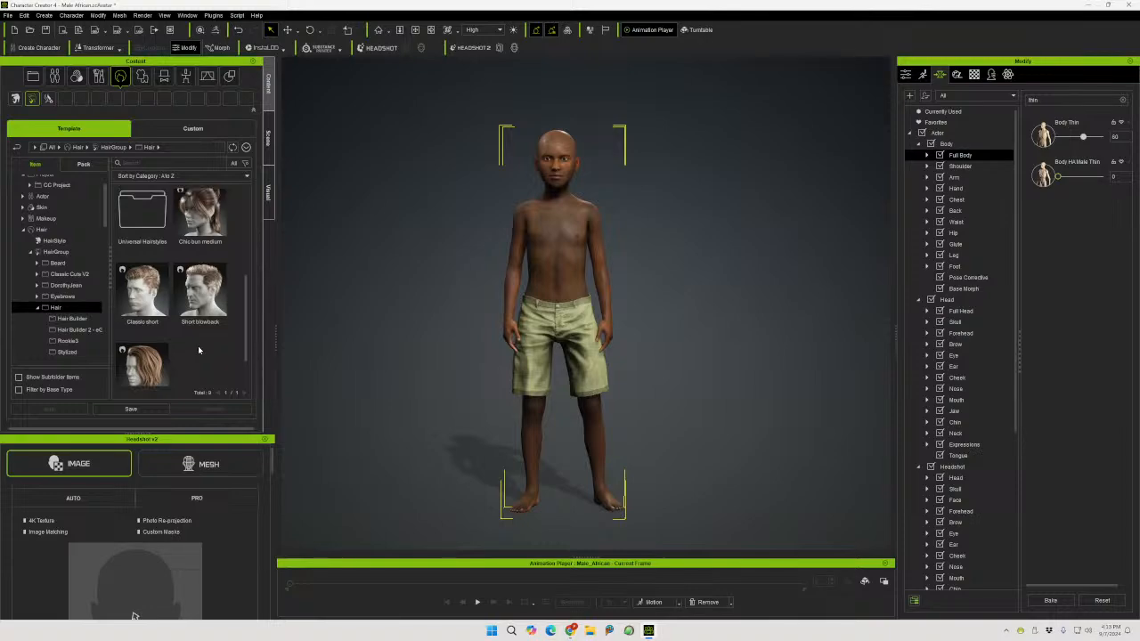
pyautogui.scroll(2, 199, 351)
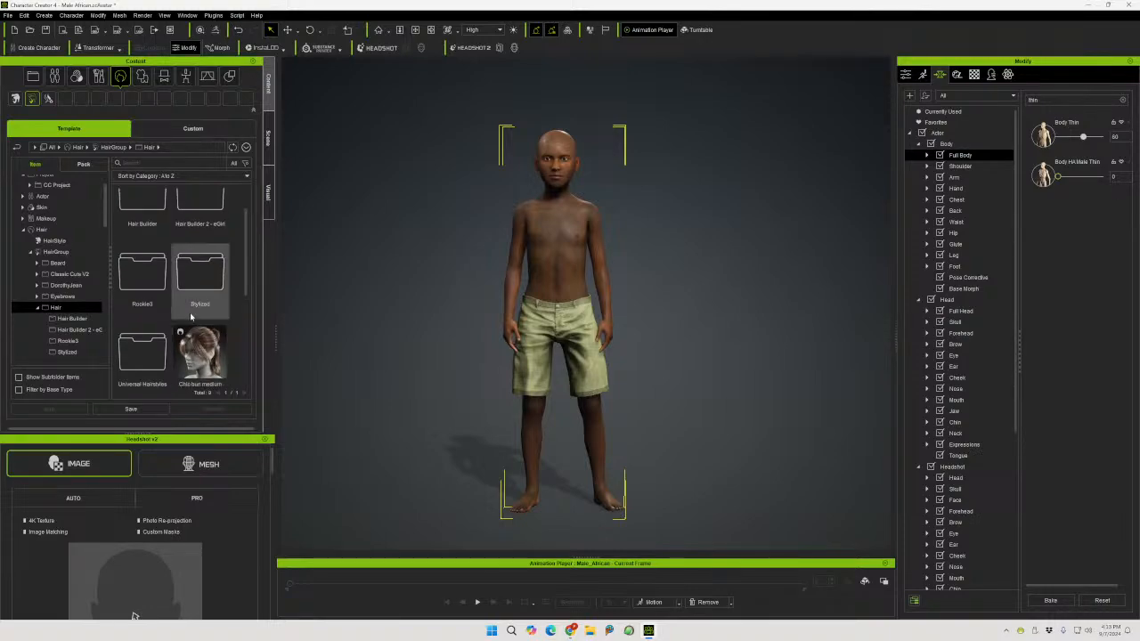
pyautogui.scroll(2, 213, 281)
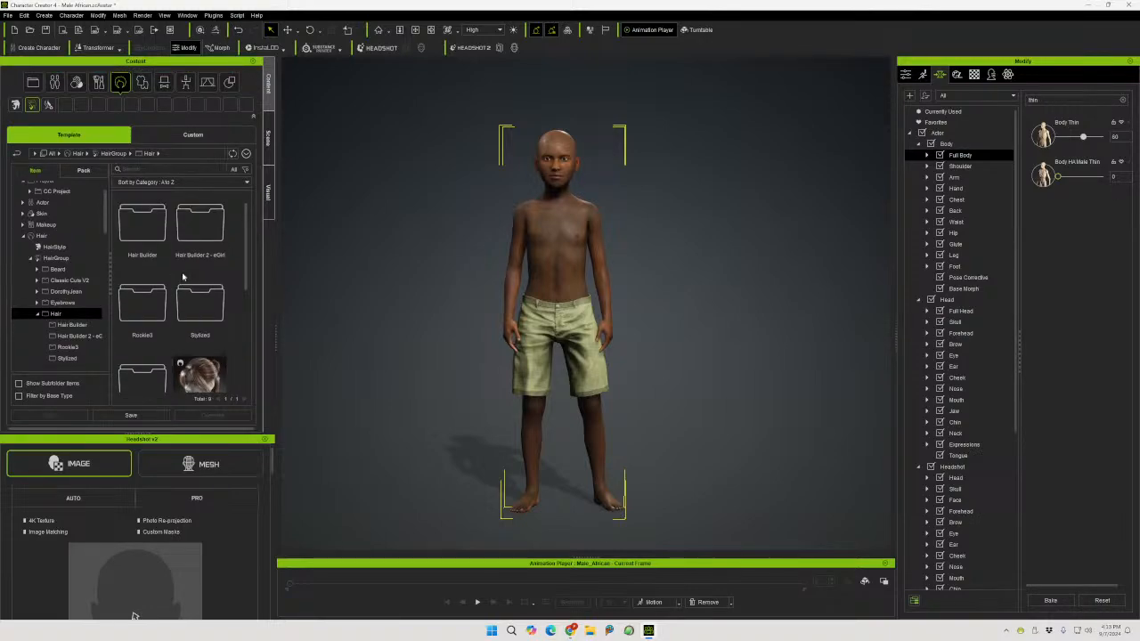
pyautogui.doubleClick(133, 222)
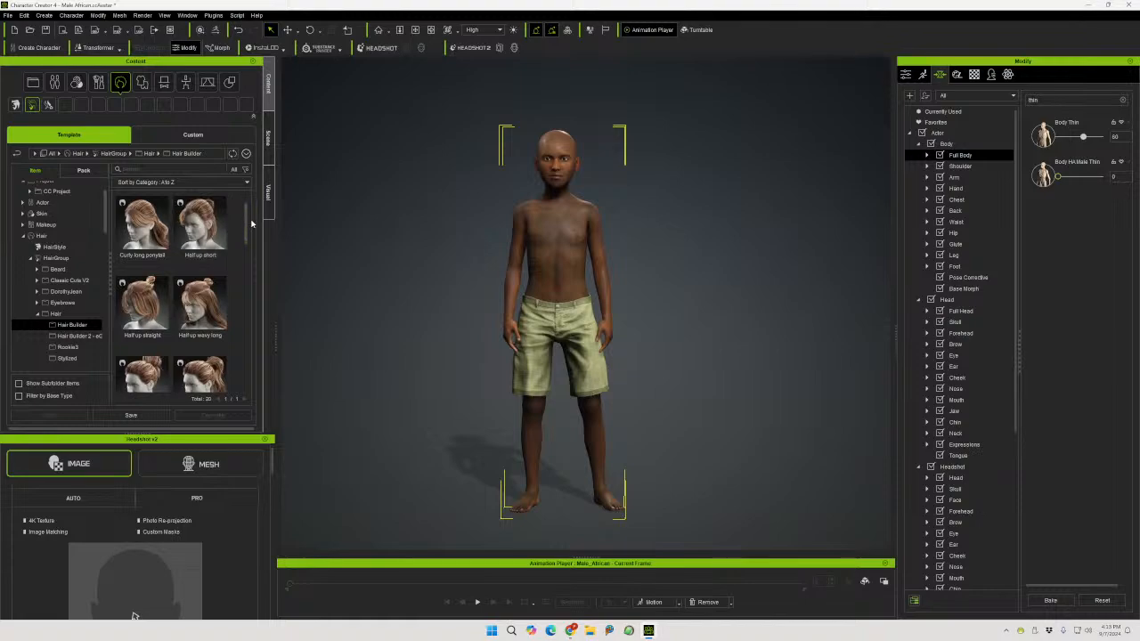
pyautogui.moveTo(248, 223)
pyautogui.mouseDown()
pyautogui.moveTo(239, 370)
pyautogui.moveTo(245, 224)
pyautogui.mouseUp()
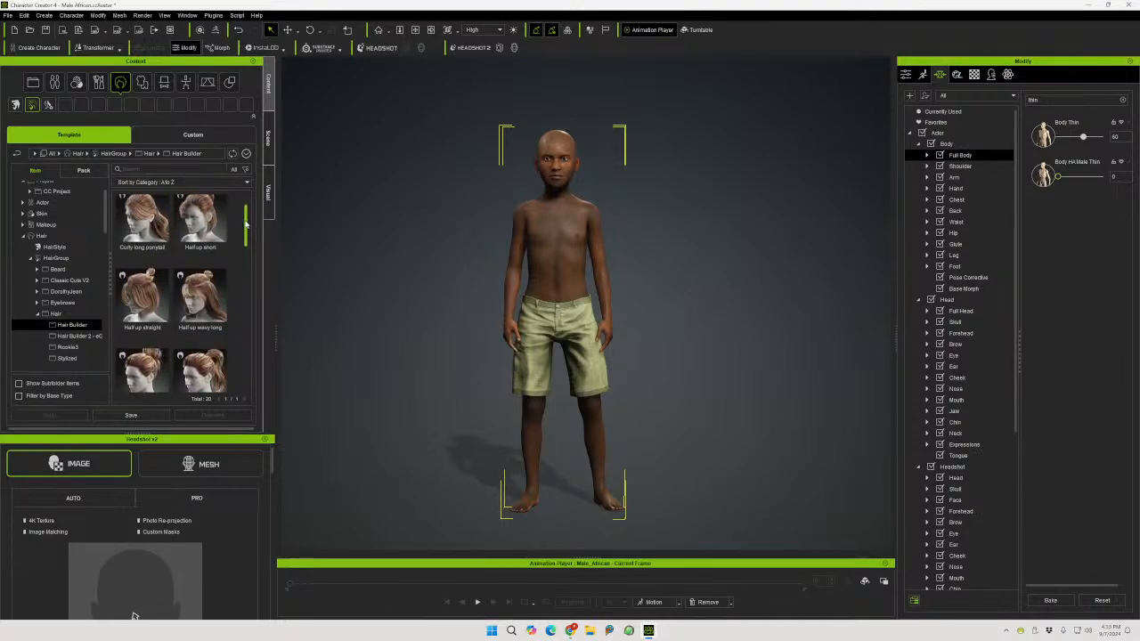
pyautogui.click(74, 347)
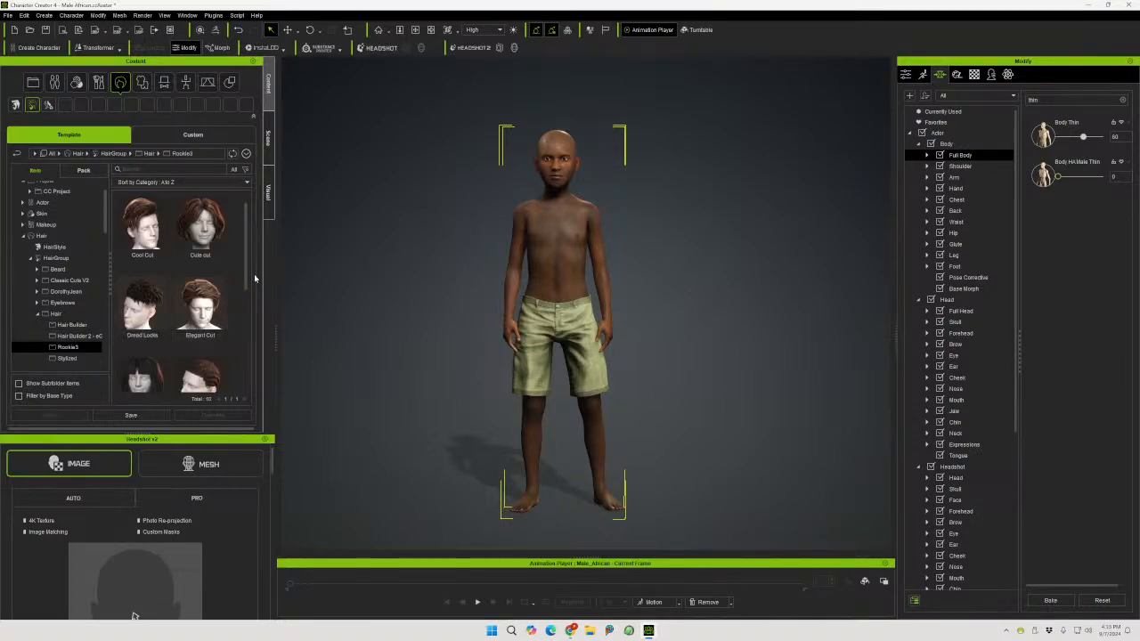
pyautogui.moveTo(246, 239); pyautogui.dragTo(246, 313)
pyautogui.scroll(2, 178, 294)
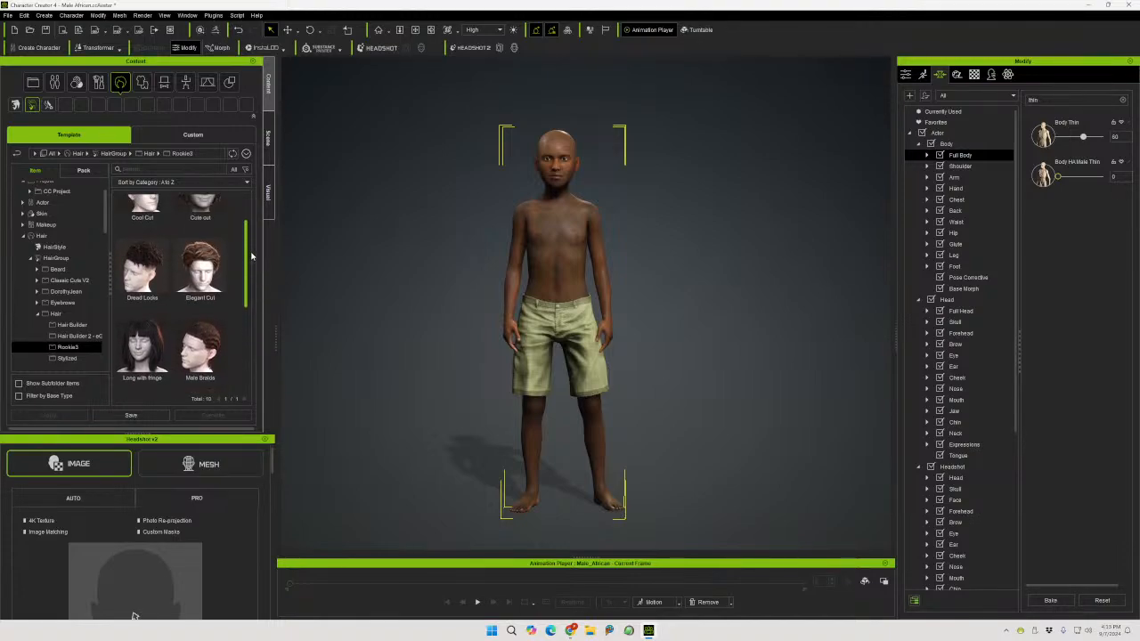
pyautogui.click(131, 283)
pyautogui.doubleClick(132, 282)
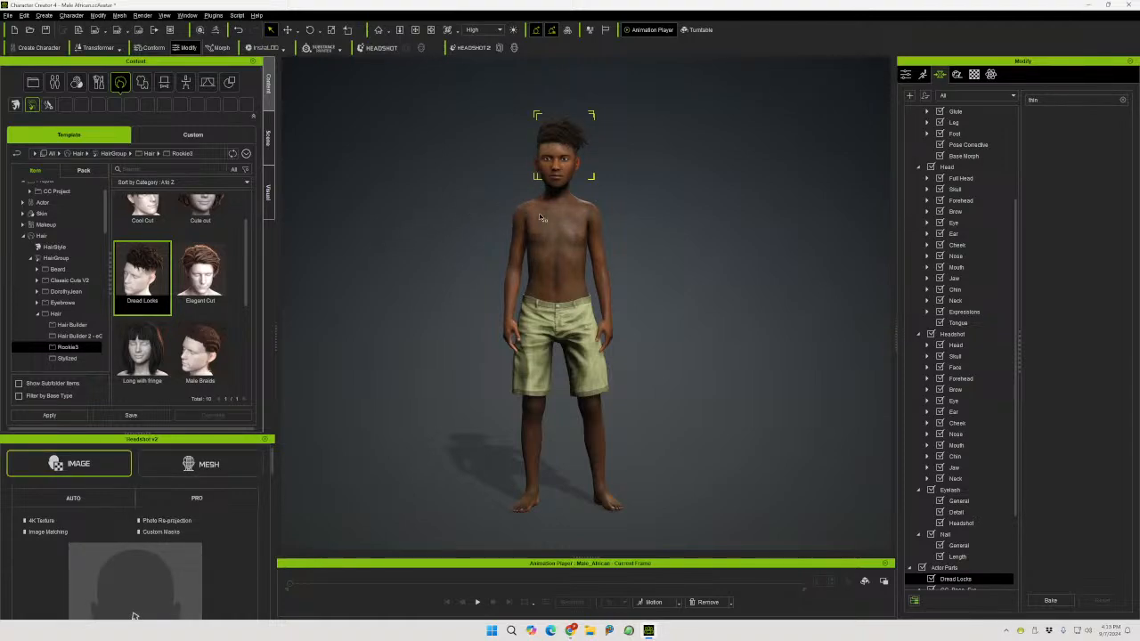
# Examine the Dread Locks hair from the front, side and back, in a head close-up and at body distance
pyautogui.moveTo(539, 229); pyautogui.dragTo(323, 231)
pyautogui.moveTo(606, 237); pyautogui.dragTo(1122, 234)
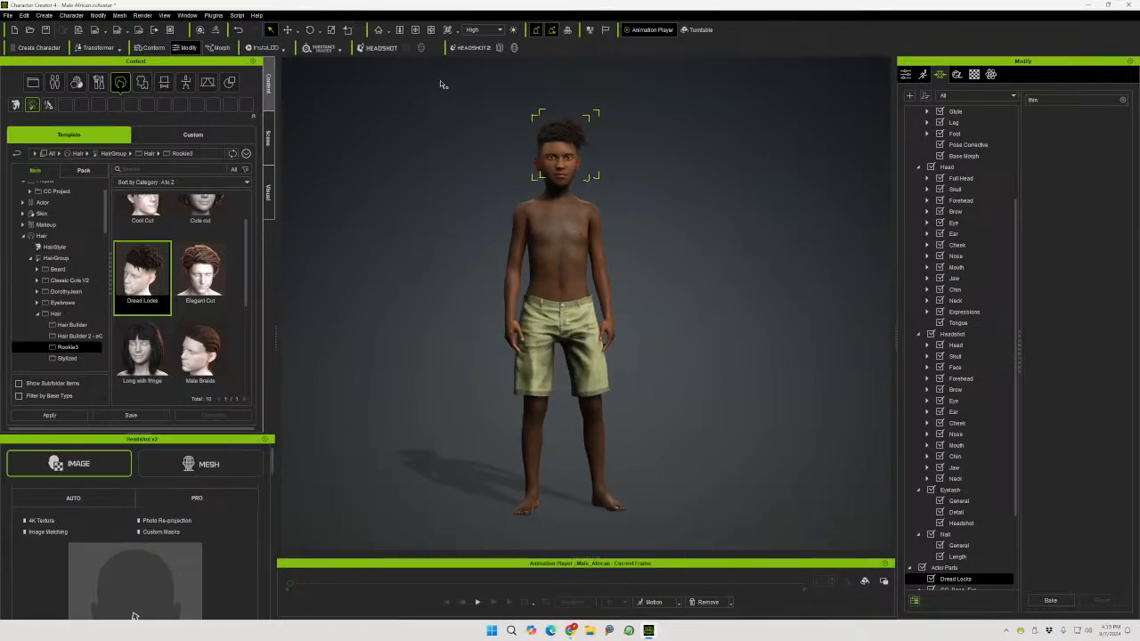
pyautogui.click(380, 47)
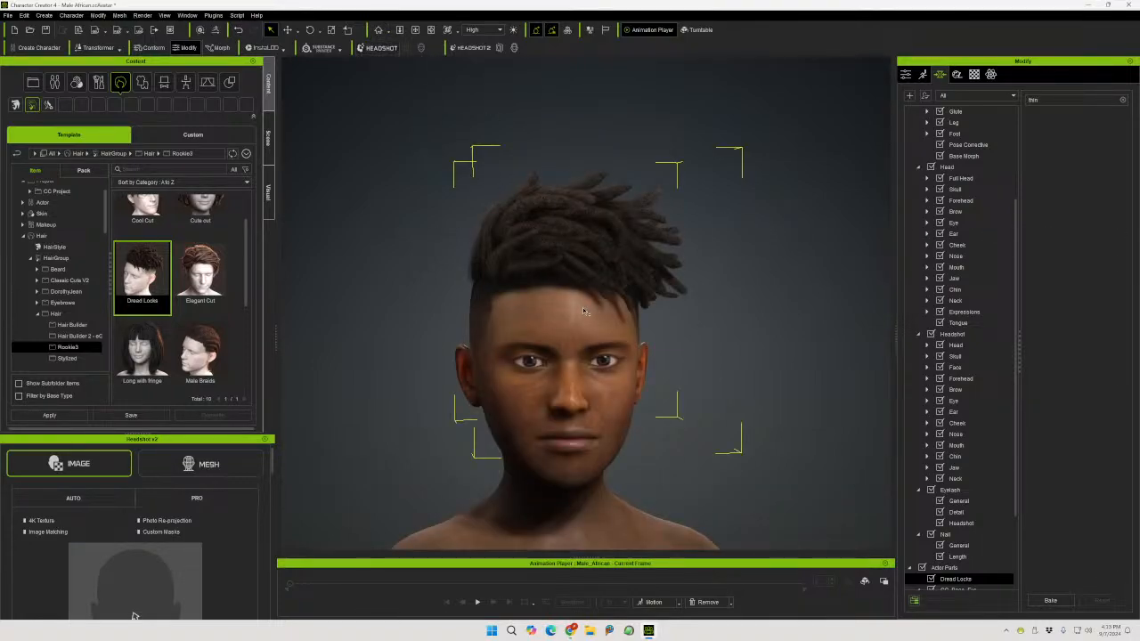
pyautogui.moveTo(586, 267); pyautogui.dragTo(953, 220)
pyautogui.moveTo(664, 237); pyautogui.dragTo(804, 269, button='middle')
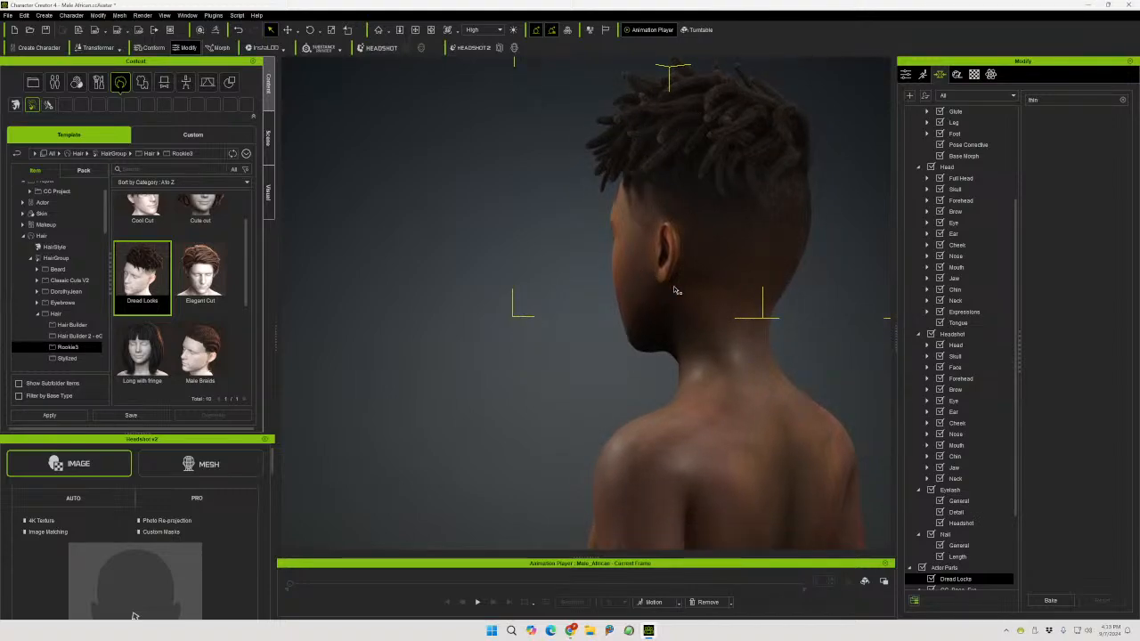
pyautogui.moveTo(697, 285); pyautogui.dragTo(664, 262, button='middle')
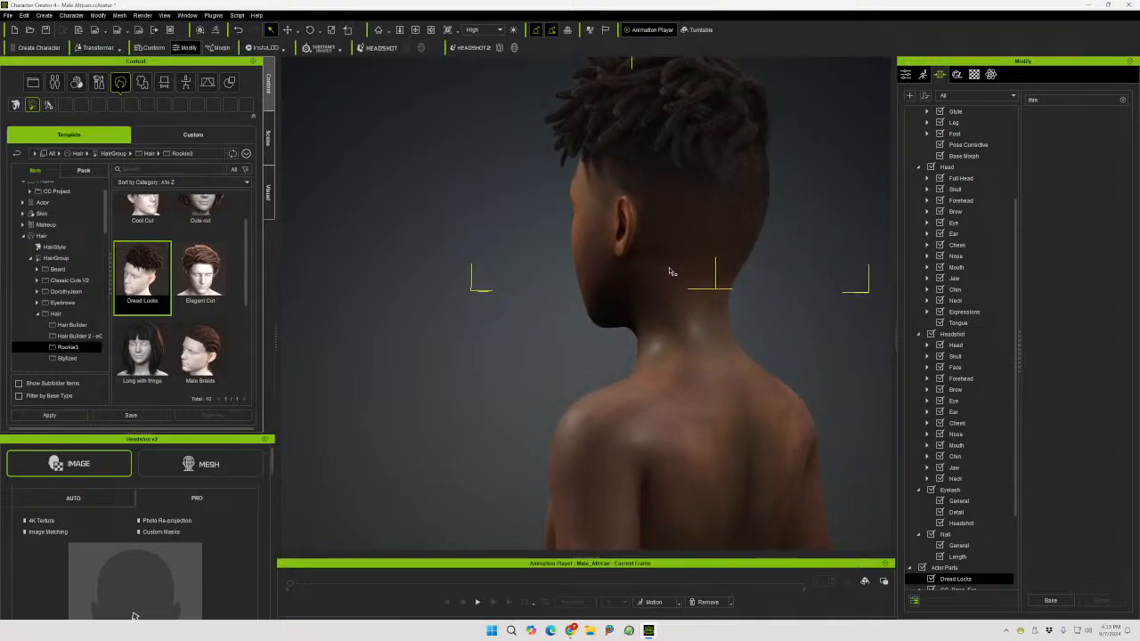
pyautogui.scroll(-5, 669, 267)
pyautogui.scroll(-1, 666, 280)
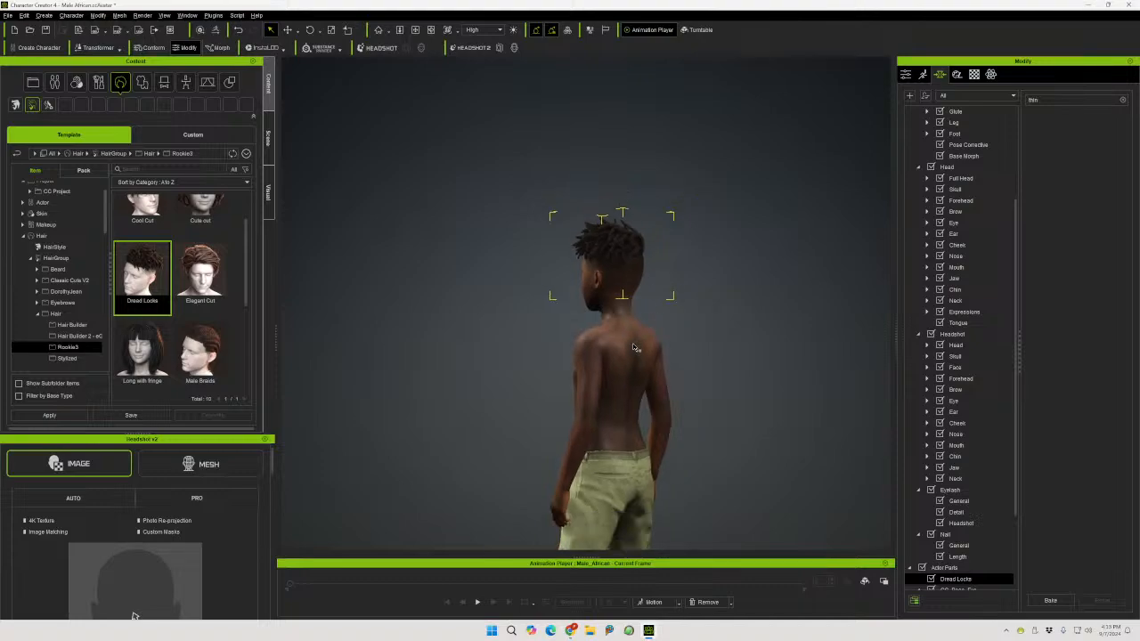
pyautogui.moveTo(636, 347); pyautogui.dragTo(613, 211, button='middle')
pyautogui.moveTo(592, 278); pyautogui.dragTo(1015, 275, button='right')
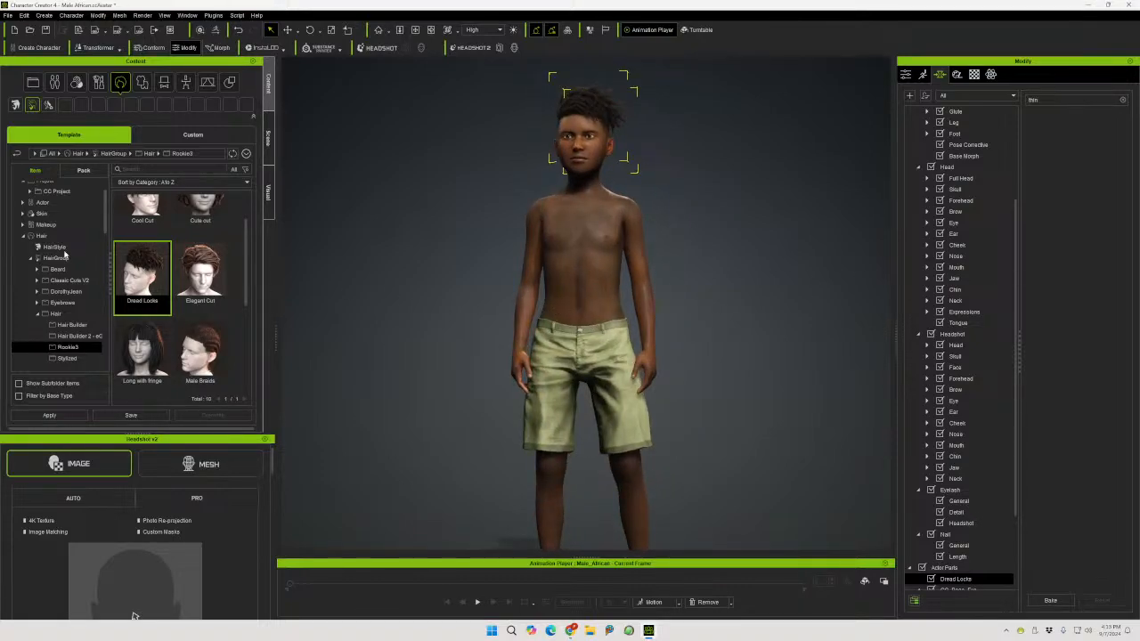
# Open the Tshirts_Tucked folder within Mens_Casual_3 of the Bigboss40 shirts in the content library
pyautogui.click(22, 236)
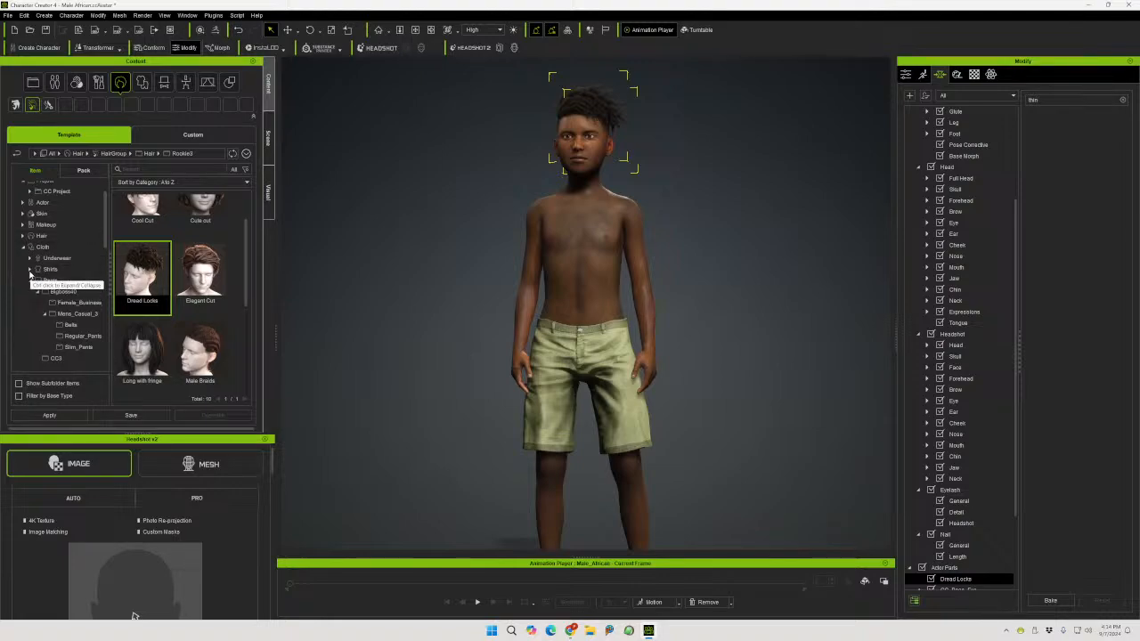
pyautogui.click(30, 269)
pyautogui.click(74, 280)
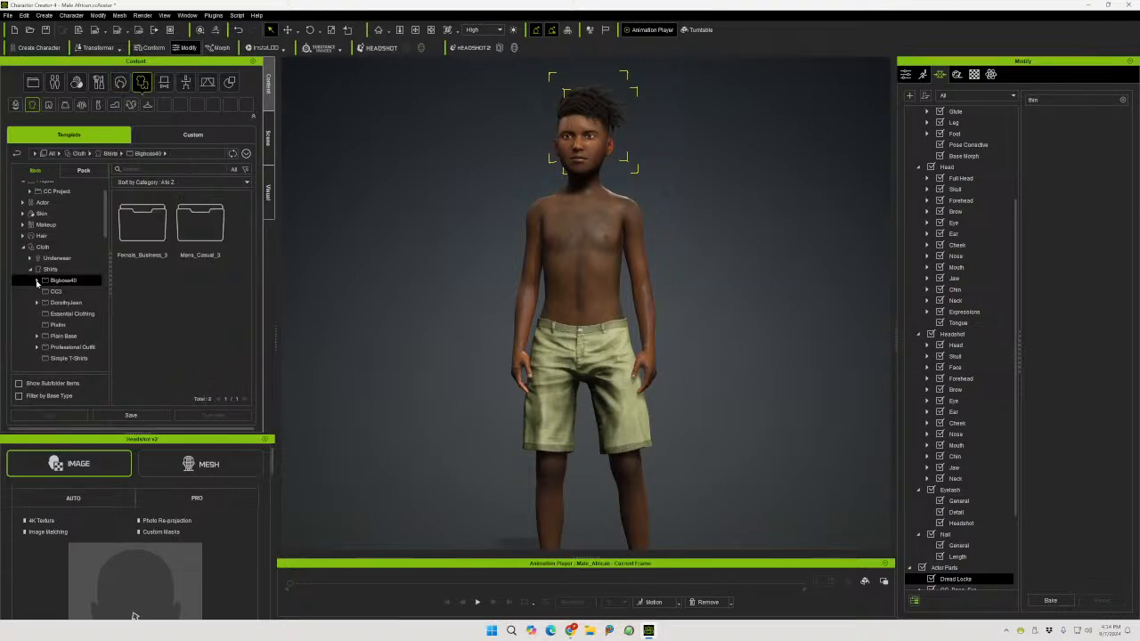
pyautogui.click(69, 303)
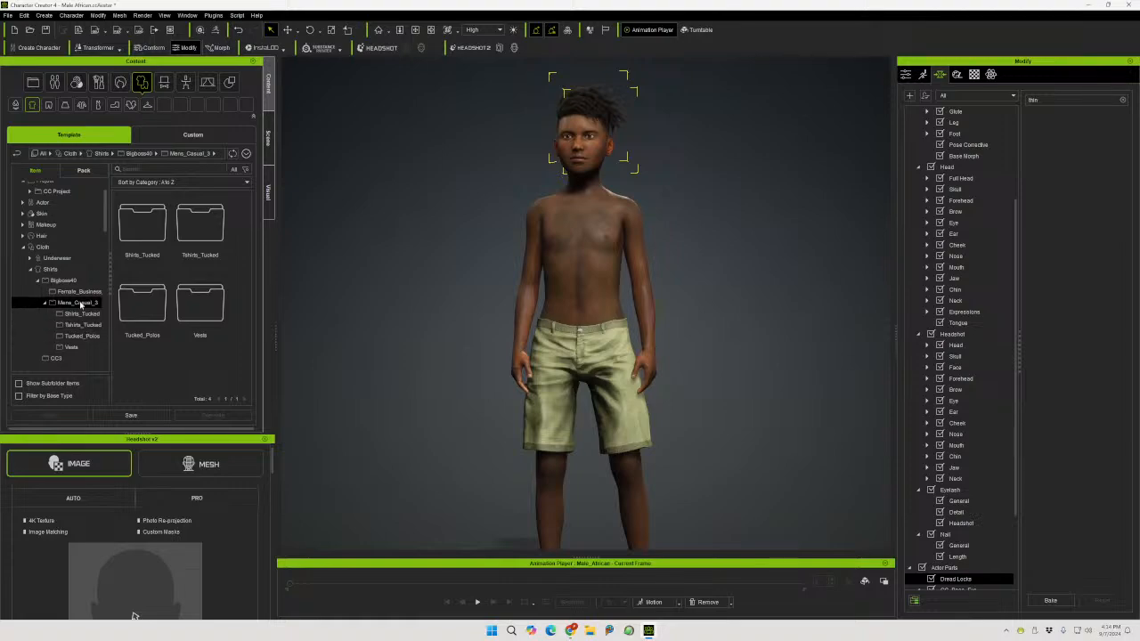
pyautogui.doubleClick(148, 232)
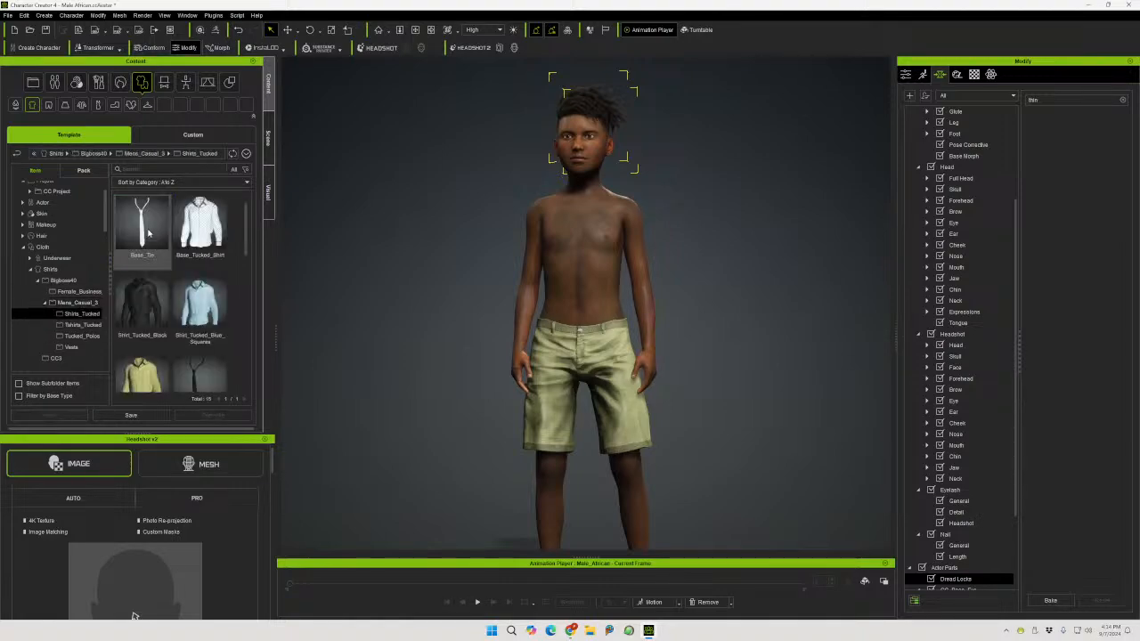
pyautogui.click(77, 326)
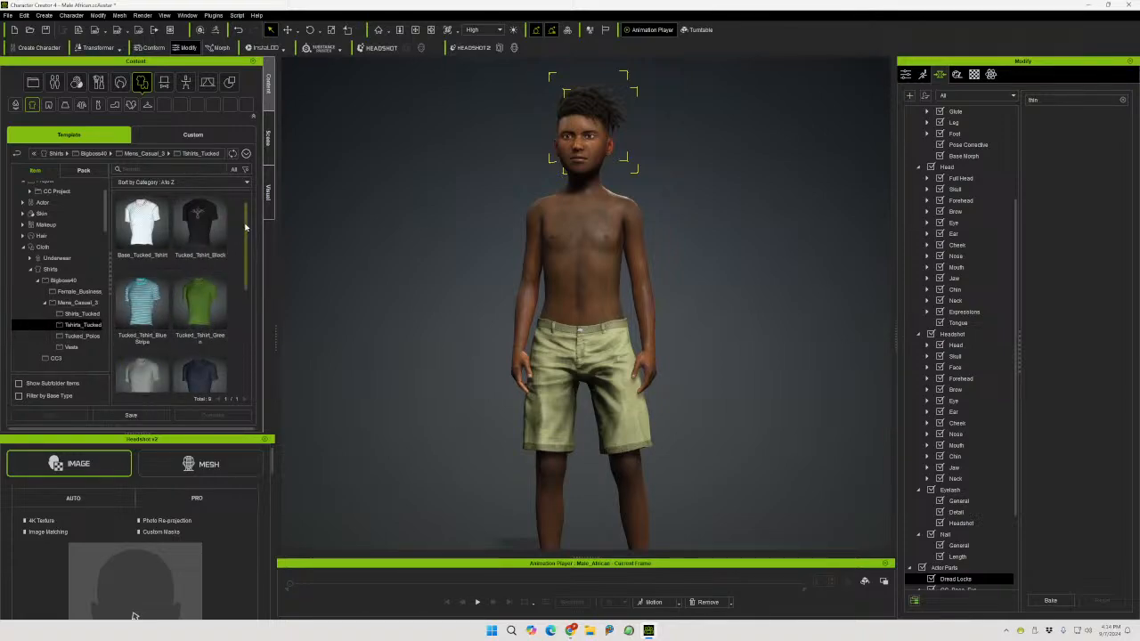
# Dress the character in the Tucked_Tshirt_BlueStripe shirt
pyautogui.moveTo(246, 226); pyautogui.dragTo(246, 248)
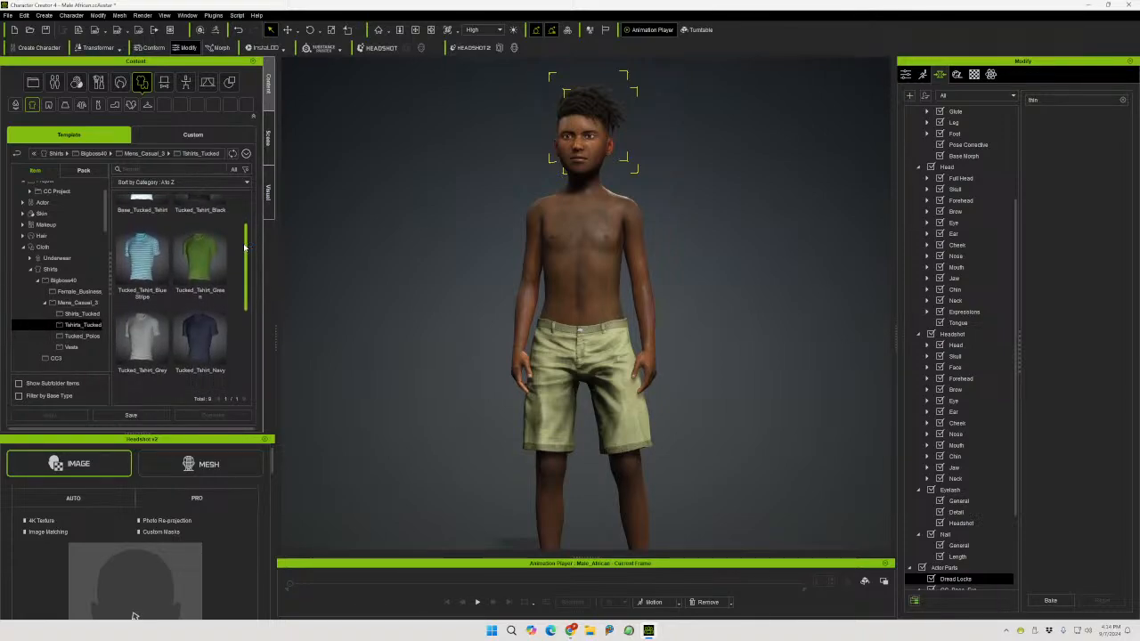
pyautogui.click(140, 264)
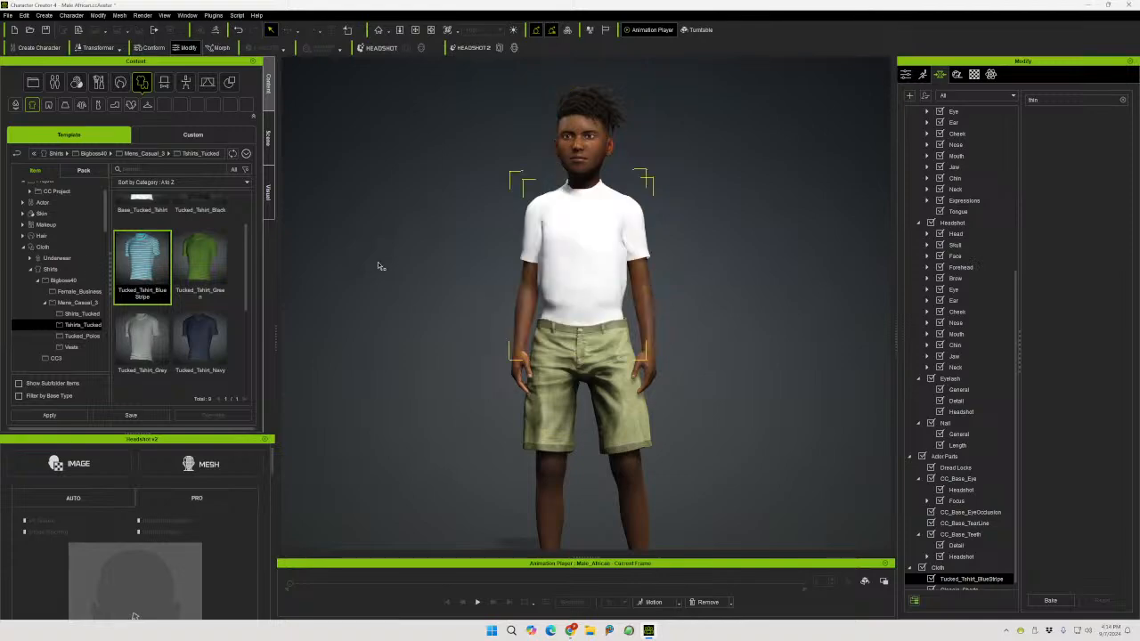
pyautogui.moveTo(732, 297)
pyautogui.mouseDown(button='right')
pyautogui.moveTo(1, 322)
pyautogui.moveTo(730, 307)
pyautogui.mouseUp(button='right')
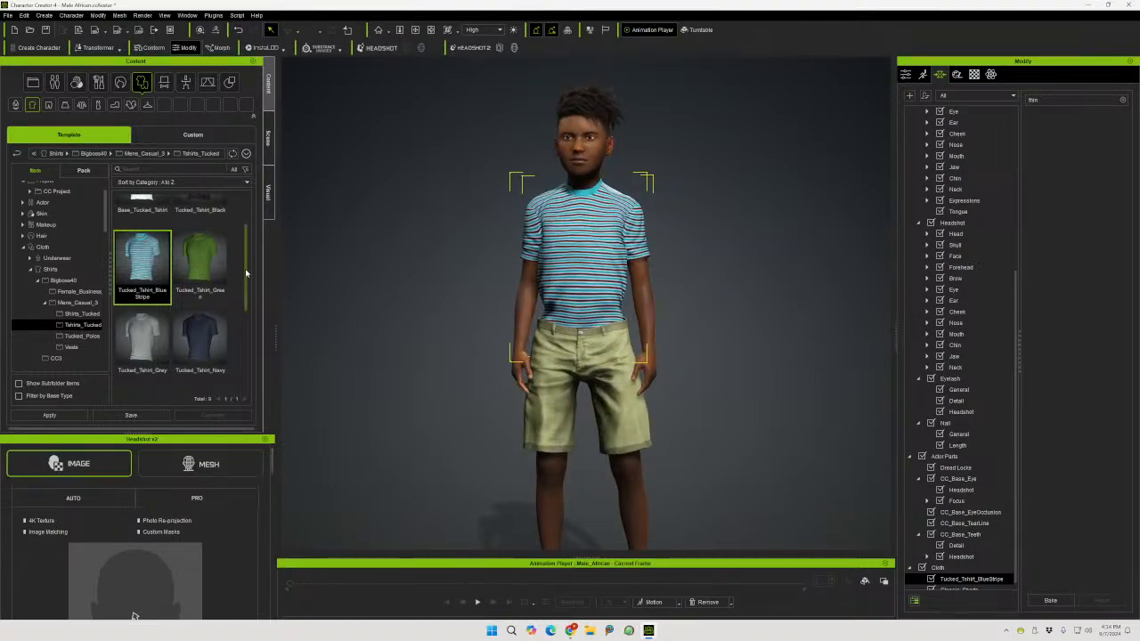
# Replace the striped shirt with Tucked_Tshirt_Red and check its fit on the character
pyautogui.moveTo(246, 287); pyautogui.dragTo(250, 318)
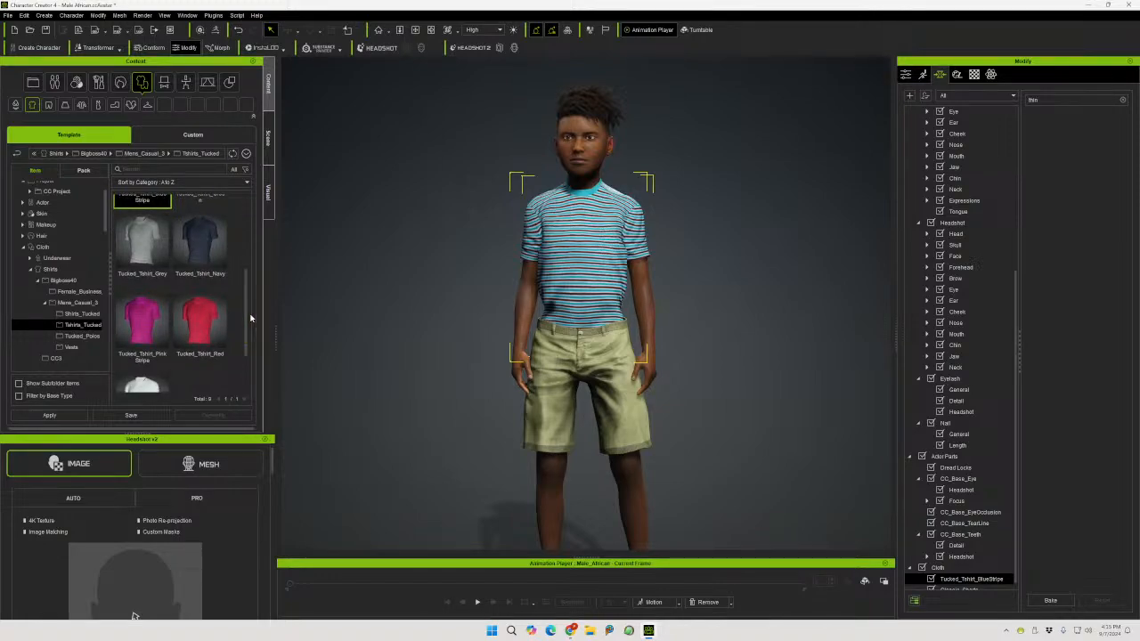
pyautogui.moveTo(559, 266); pyautogui.dragTo(485, 304, button='right')
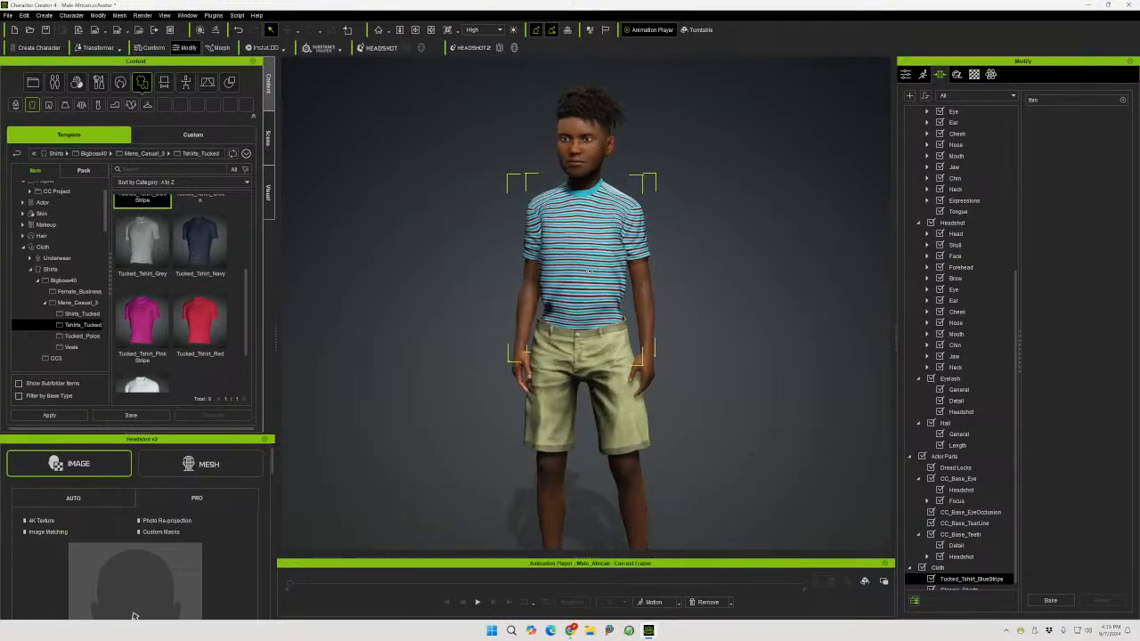
pyautogui.doubleClick(194, 319)
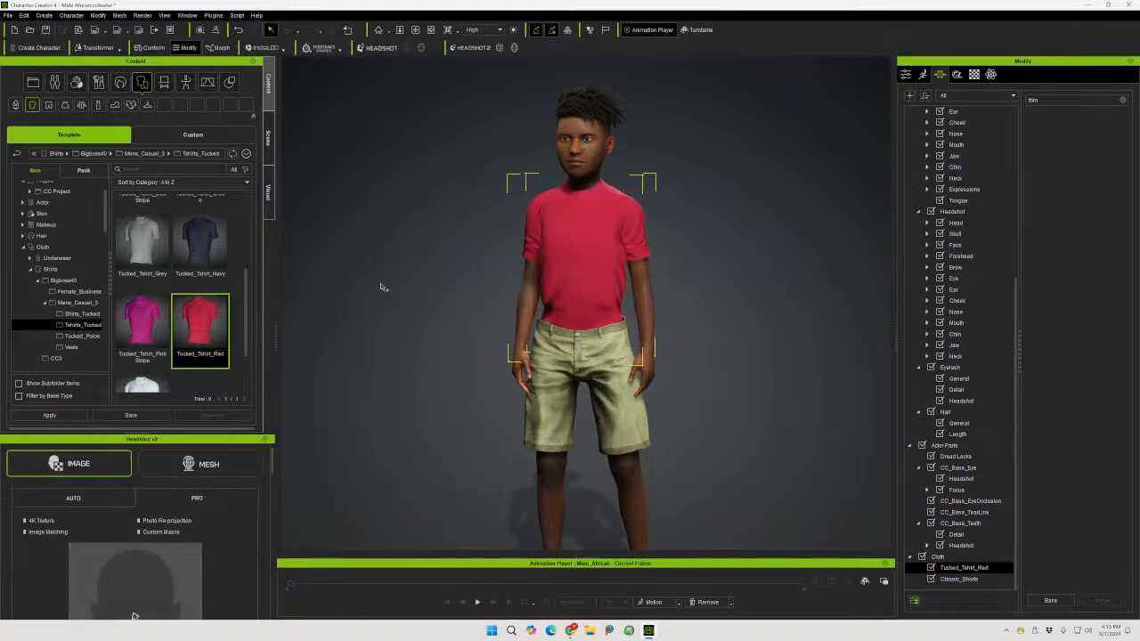
pyautogui.moveTo(595, 288); pyautogui.dragTo(622, 283, button='right')
pyautogui.moveTo(616, 278); pyautogui.dragTo(609, 304, button='middle')
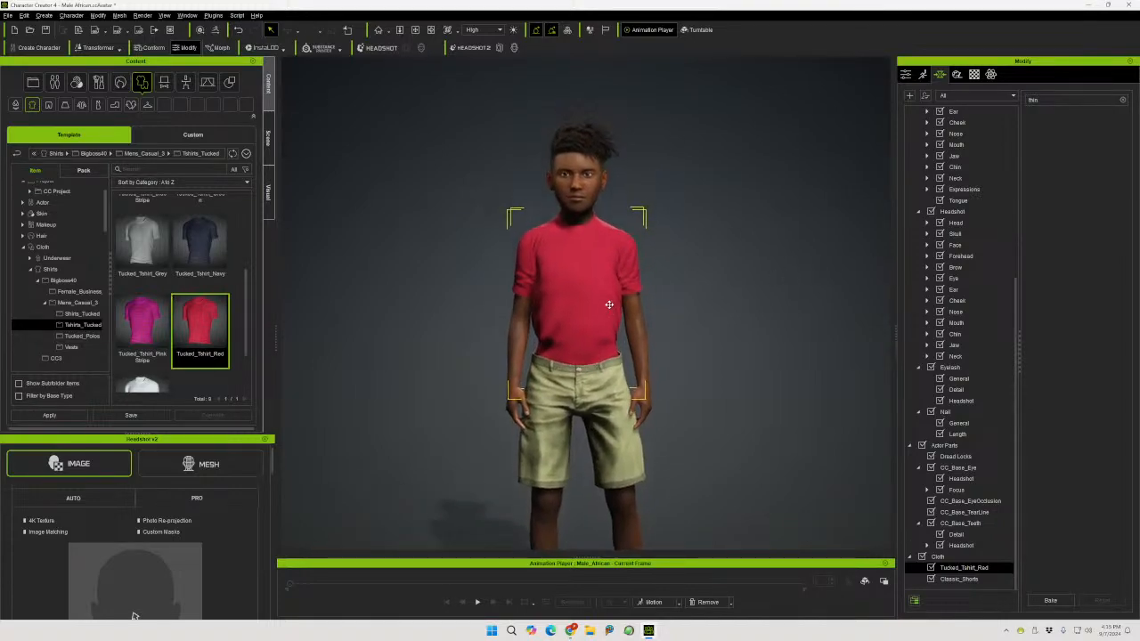
# Darken the red T-shirt by setting its material's diffuse color to a medium grey, and check the full outfit
pyautogui.click(973, 74)
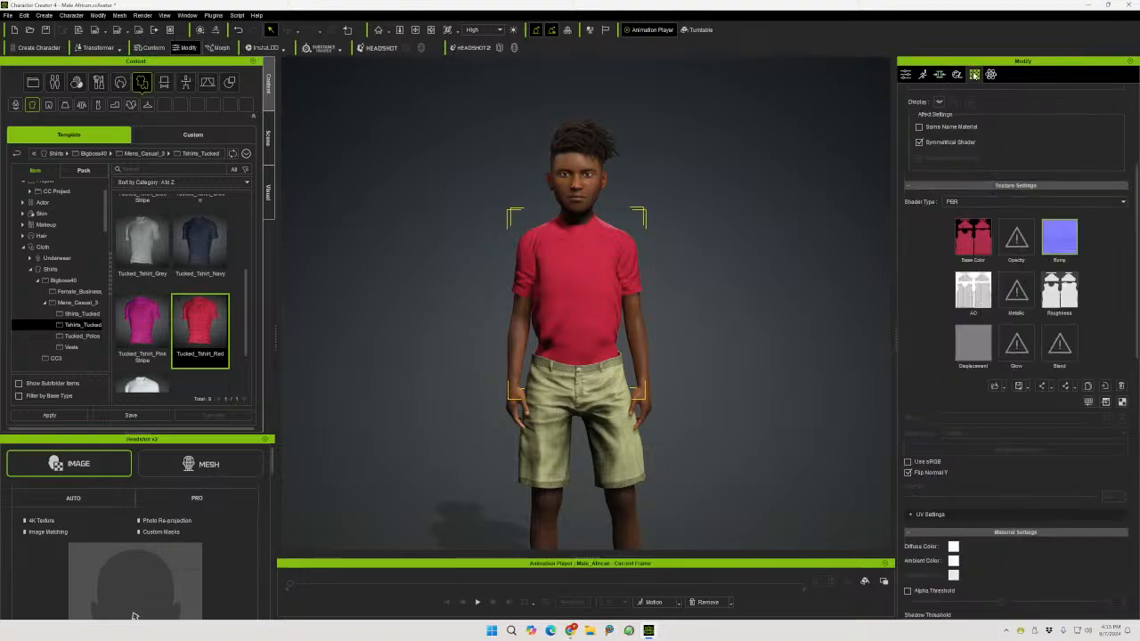
pyautogui.click(953, 425)
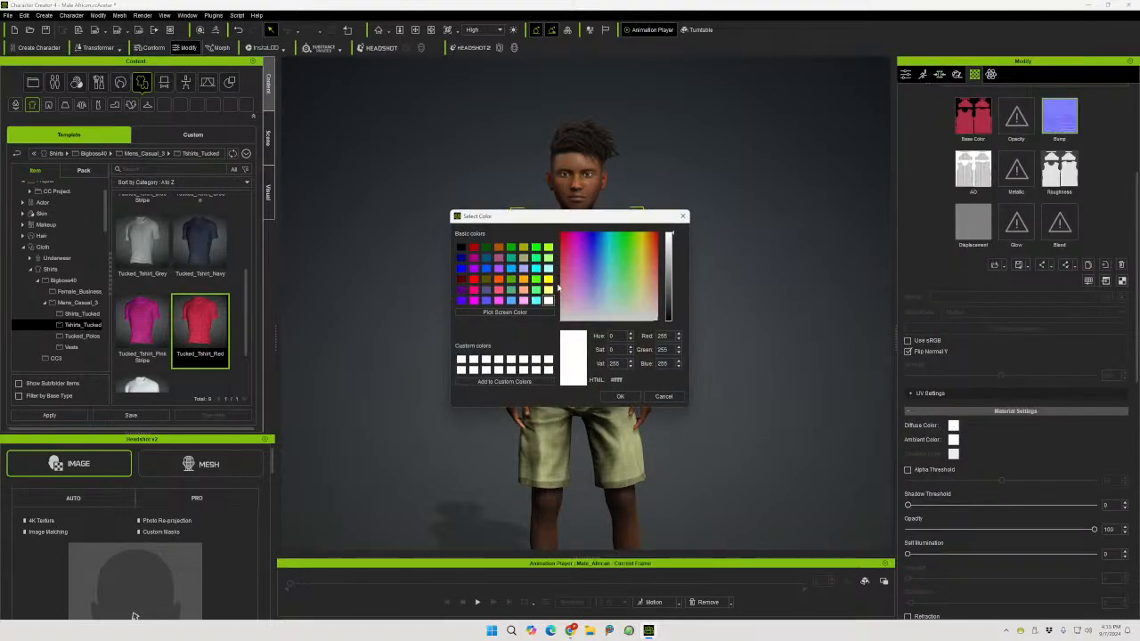
pyautogui.moveTo(541, 218); pyautogui.dragTo(257, 195)
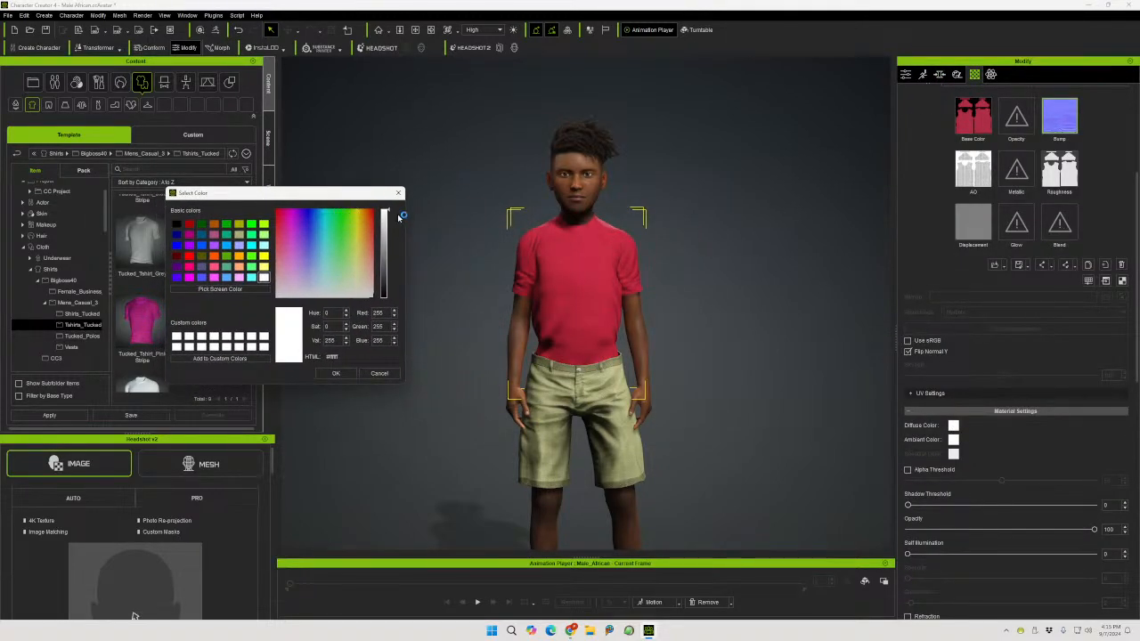
pyautogui.moveTo(388, 212); pyautogui.dragTo(385, 252)
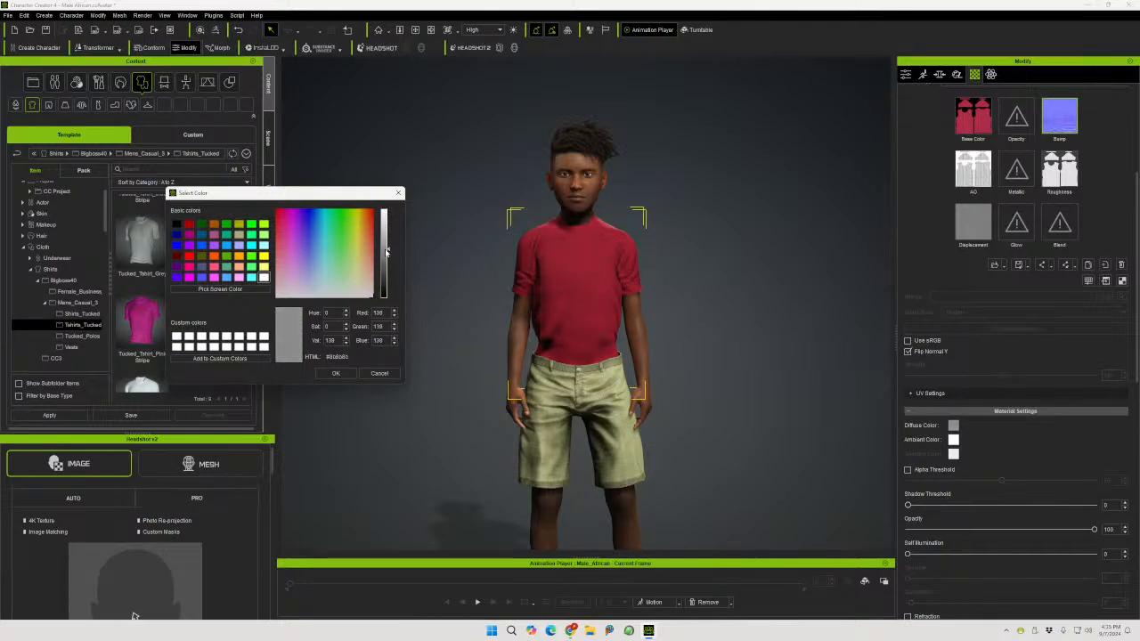
pyautogui.click(336, 373)
pyautogui.moveTo(550, 341); pyautogui.dragTo(540, 239, button='middle')
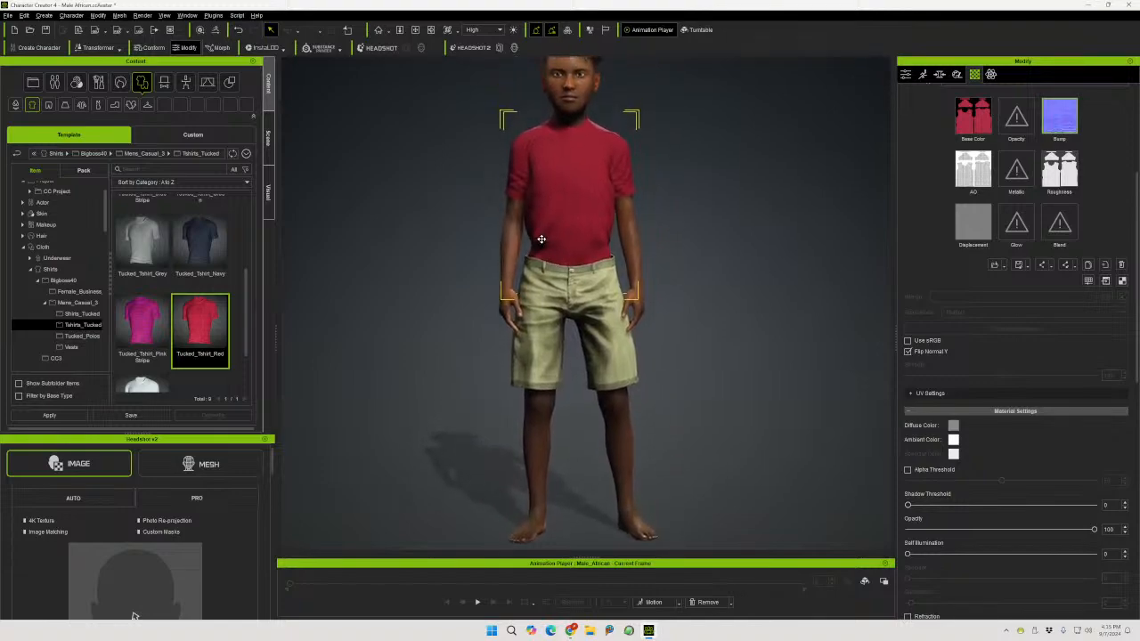
pyautogui.scroll(-2, 542, 240)
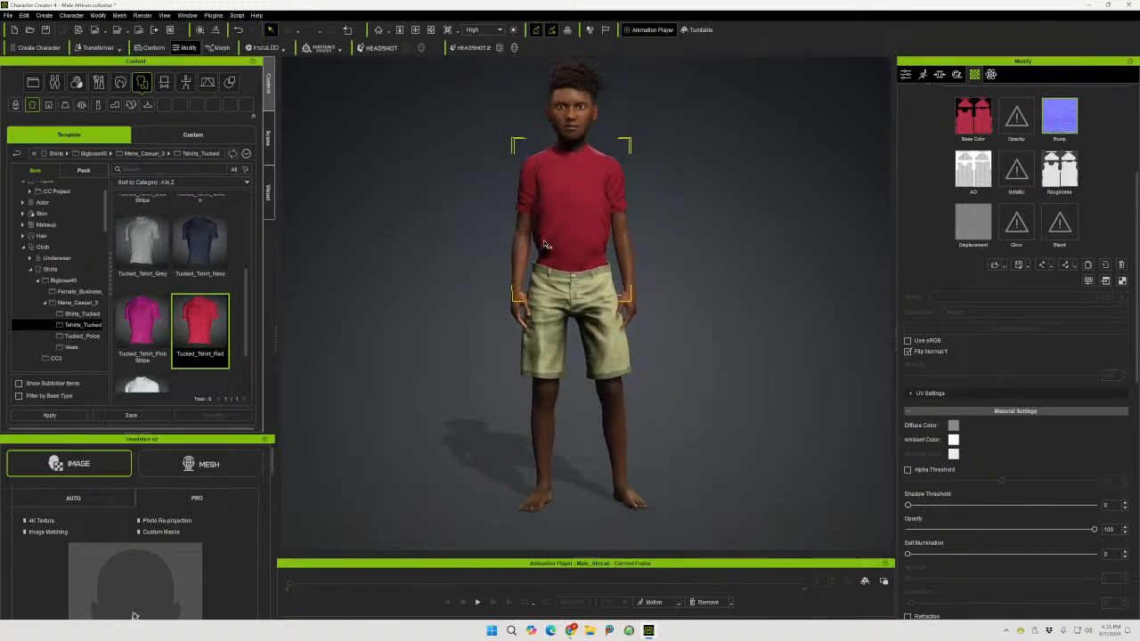
pyautogui.moveTo(595, 217)
pyautogui.mouseDown(button='right')
pyautogui.moveTo(459, 227)
pyautogui.moveTo(583, 232)
pyautogui.moveTo(587, 212)
pyautogui.mouseUp(button='right')
pyautogui.moveTo(587, 216); pyautogui.dragTo(583, 220, button='middle')
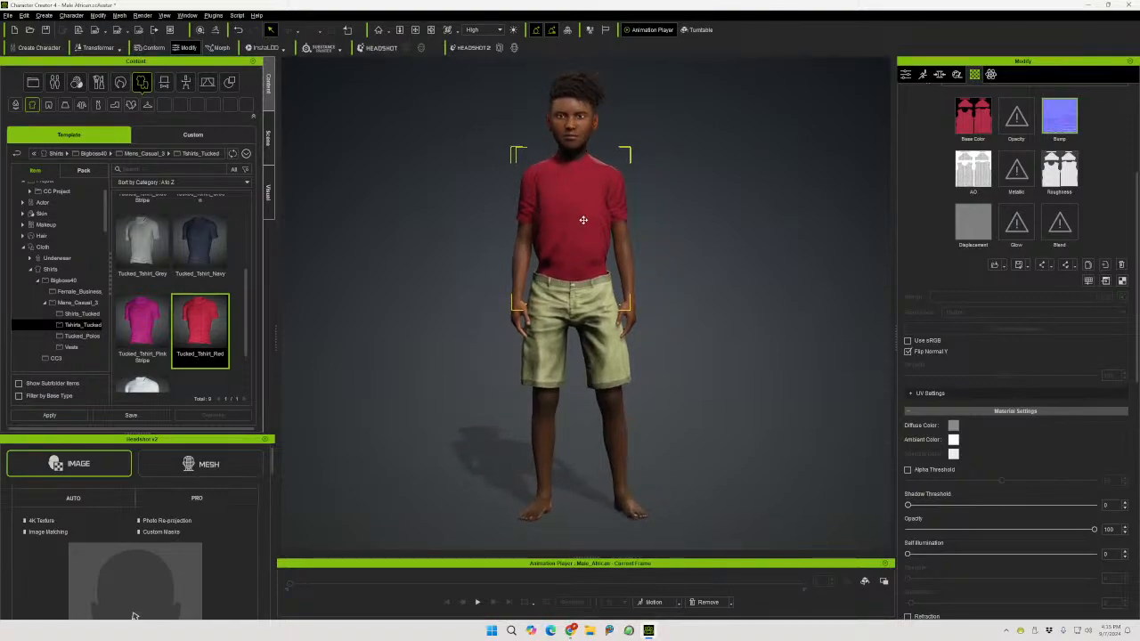
pyautogui.moveTo(583, 220)
pyautogui.mouseDown(button='right')
pyautogui.moveTo(13, 232)
pyautogui.moveTo(586, 225)
pyautogui.mouseUp(button='right')
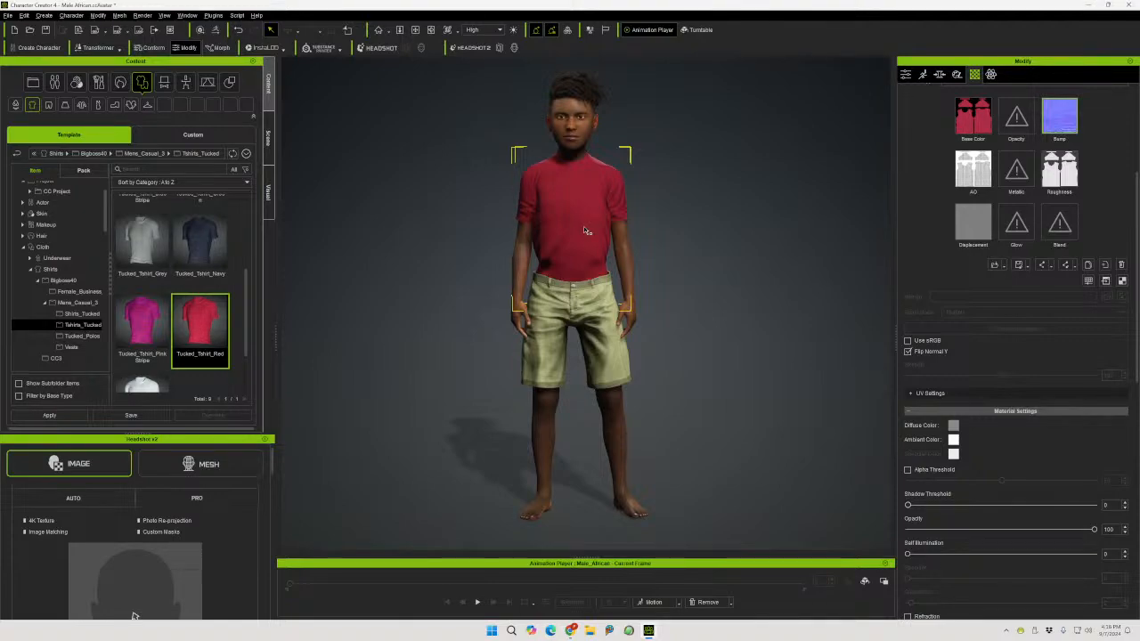
# Deselect the T-shirt and examine the boy's finished outfit from front and back, including a close look at the shirt tucked into the shorts
pyautogui.moveTo(586, 231); pyautogui.dragTo(593, 210, button='right')
pyautogui.moveTo(593, 210); pyautogui.dragTo(589, 219, button='middle')
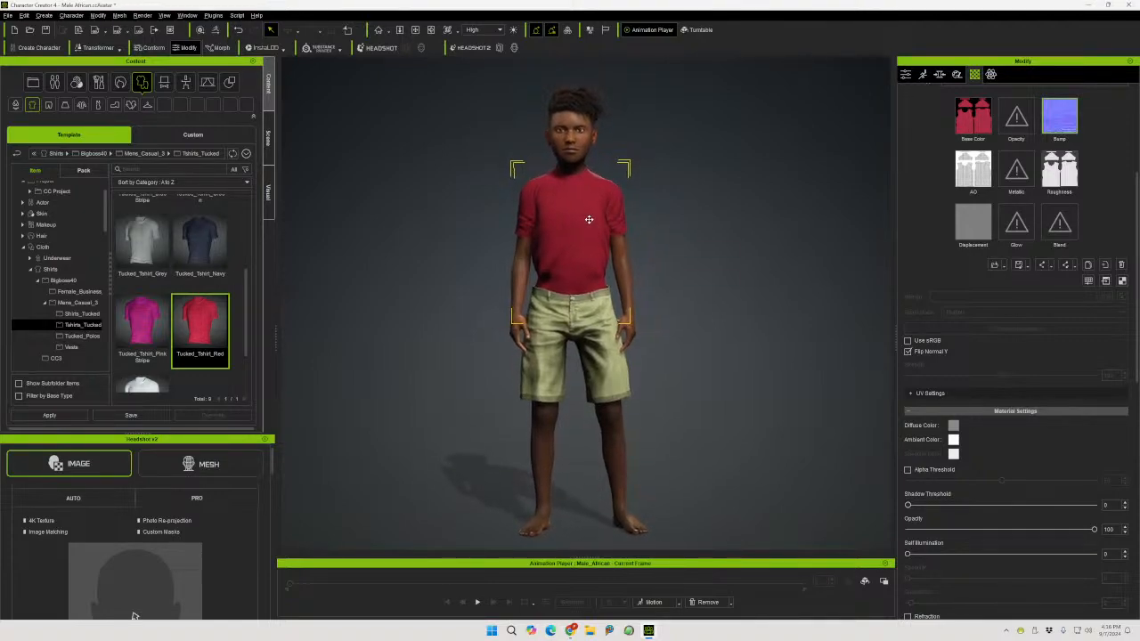
pyautogui.moveTo(592, 216); pyautogui.dragTo(579, 227, button='right')
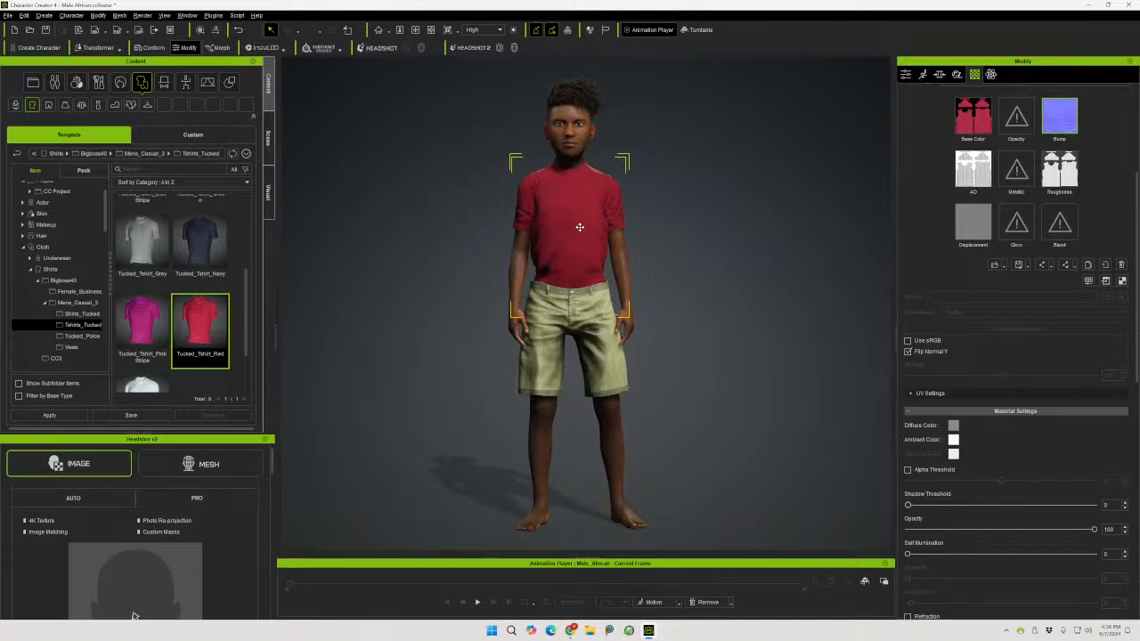
pyautogui.scroll(1, 636, 238)
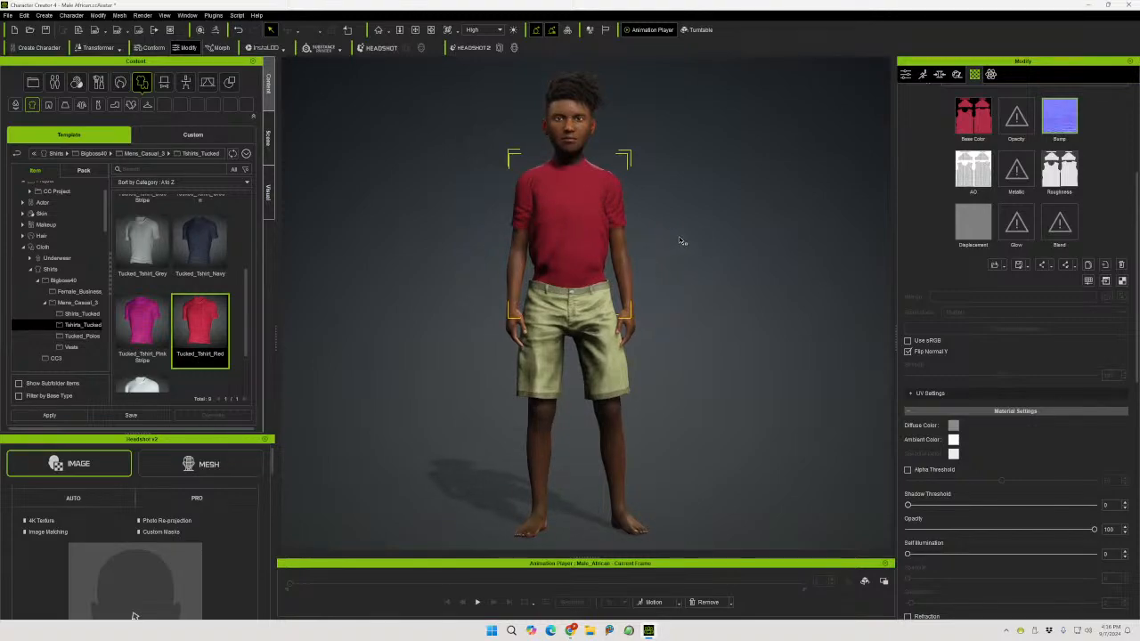
pyautogui.click(729, 235)
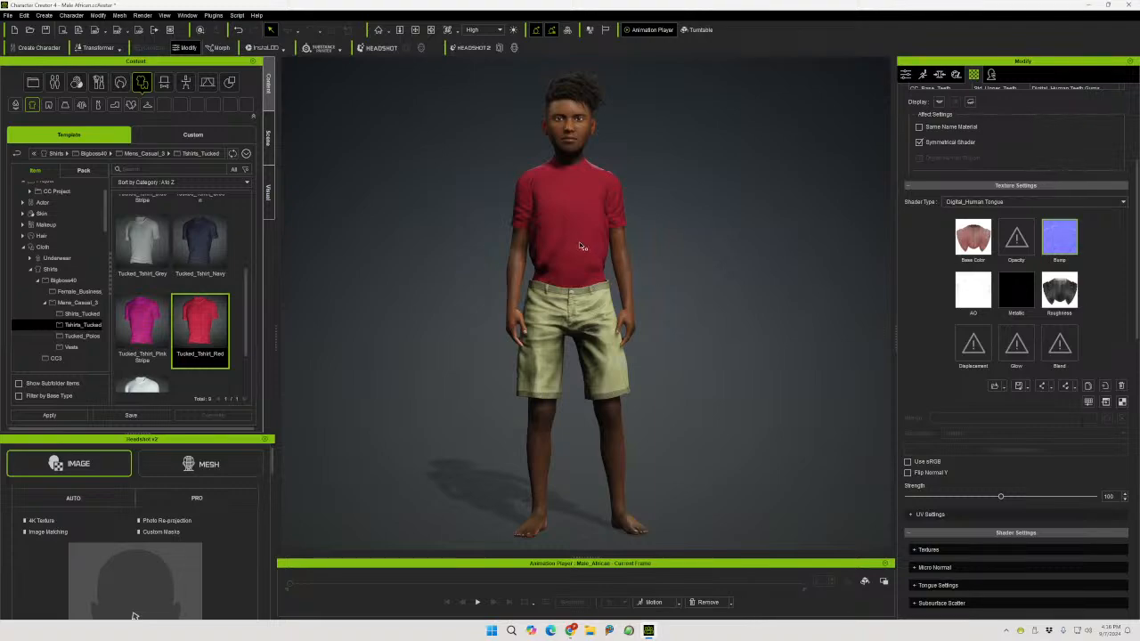
pyautogui.moveTo(613, 240); pyautogui.dragTo(267, 239, button='right')
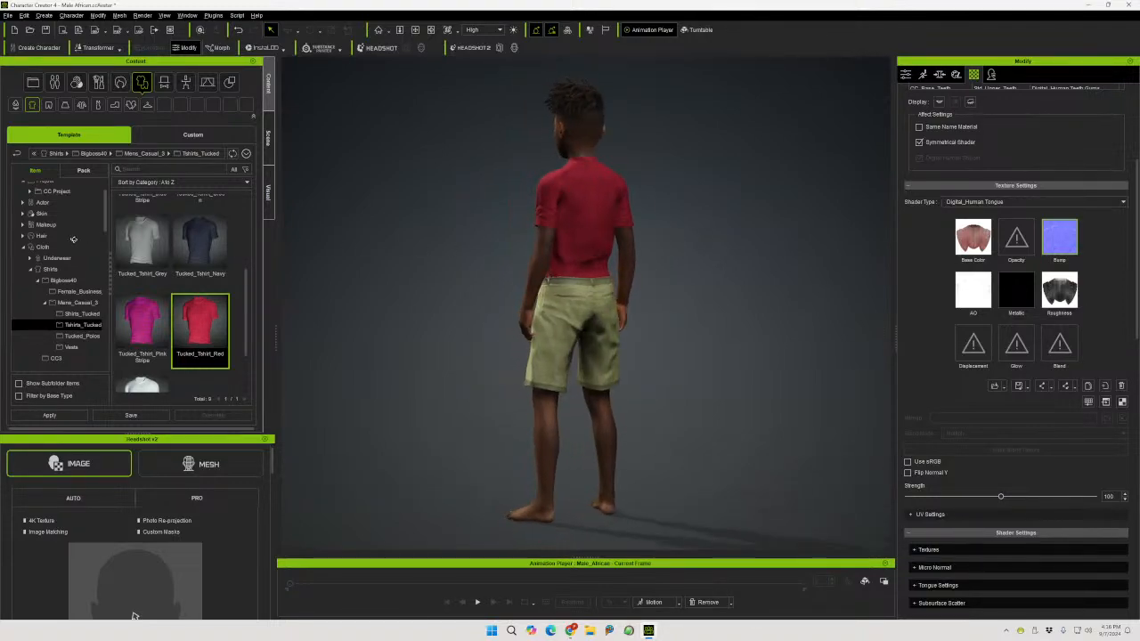
pyautogui.moveTo(74, 239); pyautogui.dragTo(547, 248, button='right')
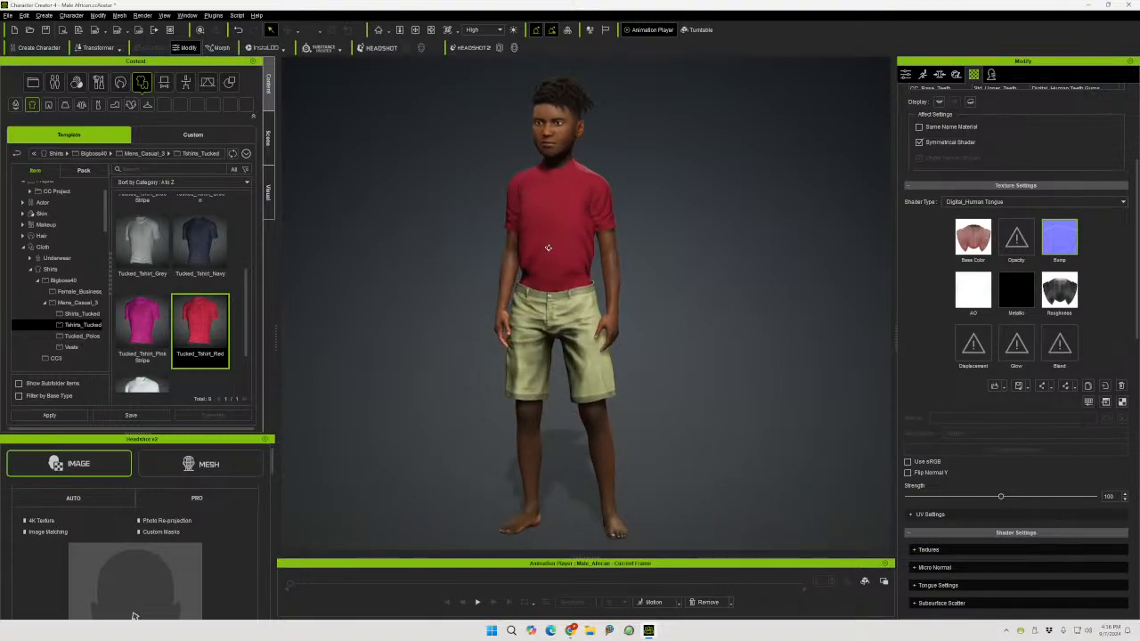
pyautogui.moveTo(554, 250); pyautogui.dragTo(563, 242, button='middle')
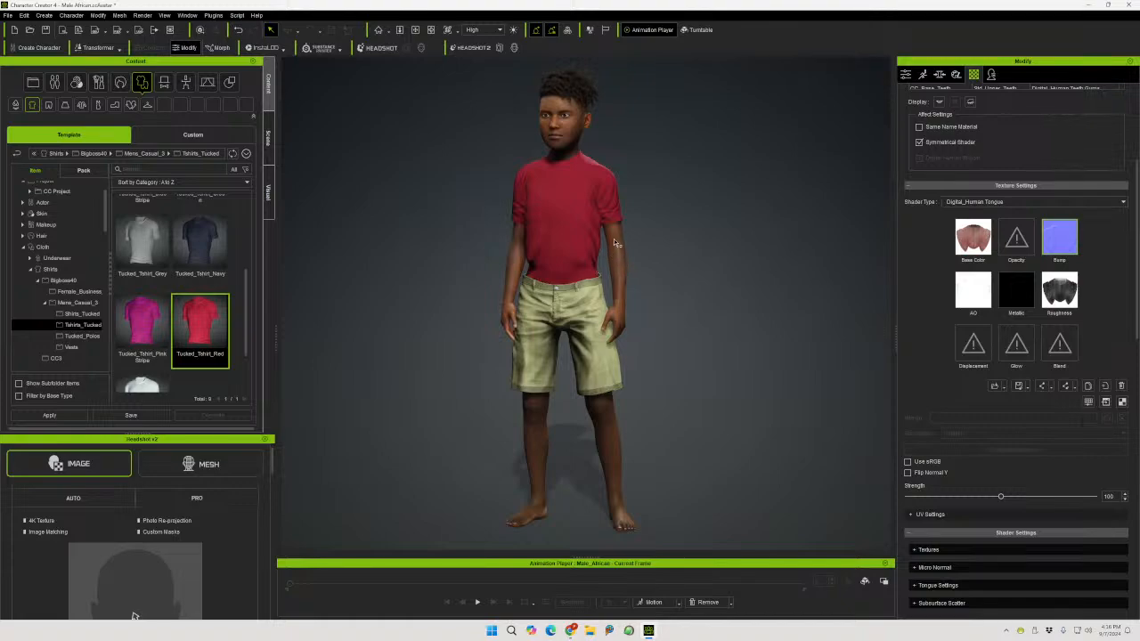
pyautogui.scroll(8, 611, 257)
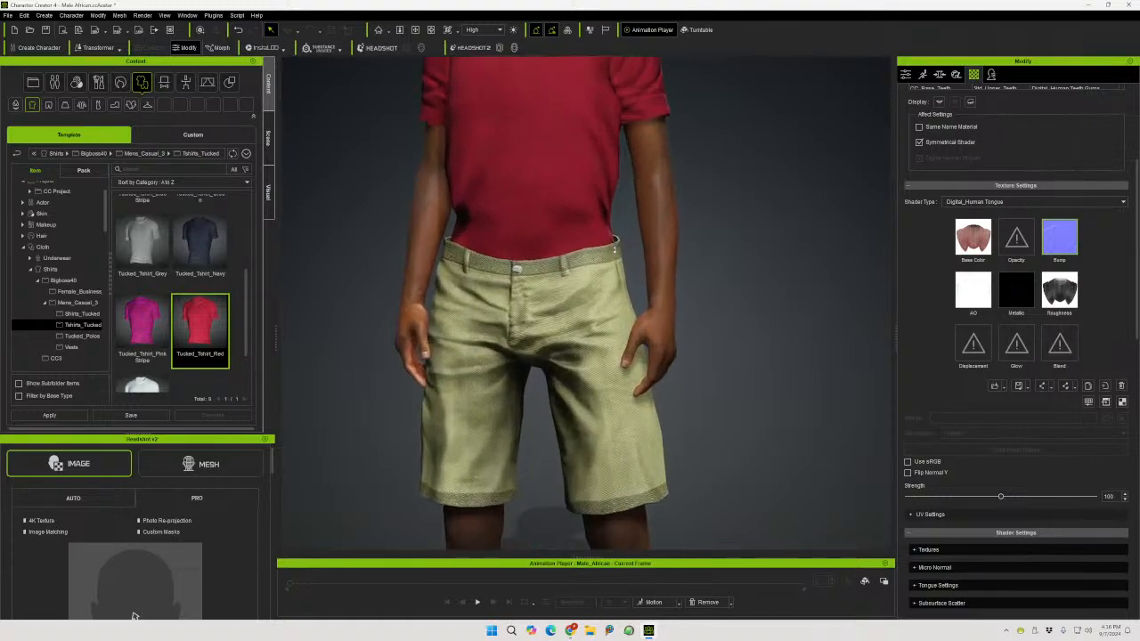
pyautogui.scroll(4, 613, 250)
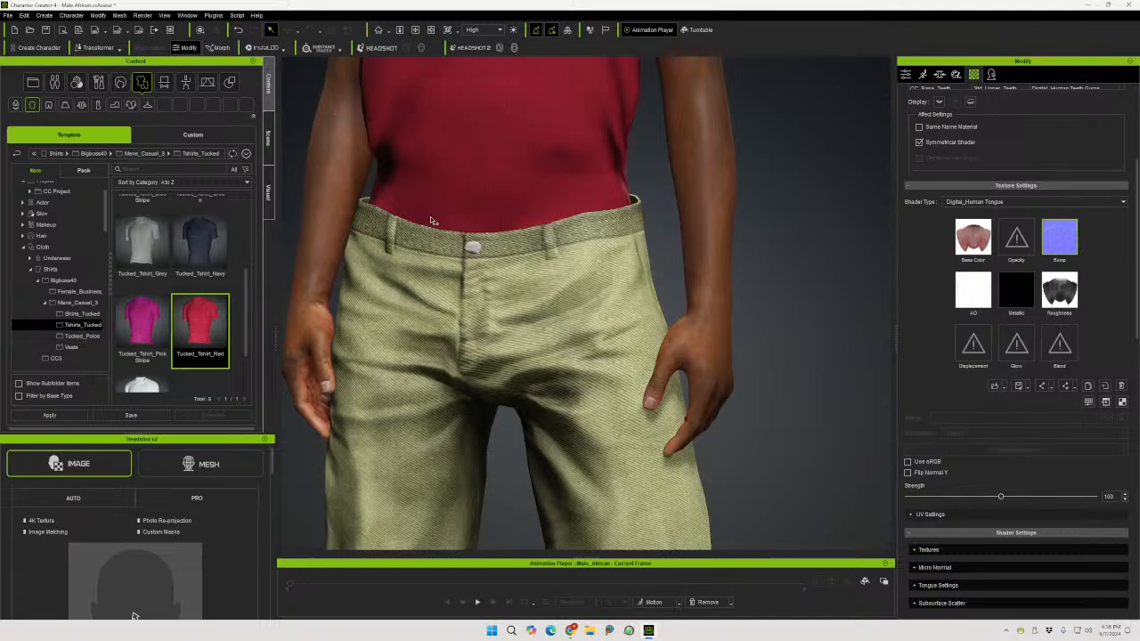
pyautogui.scroll(-12, 430, 217)
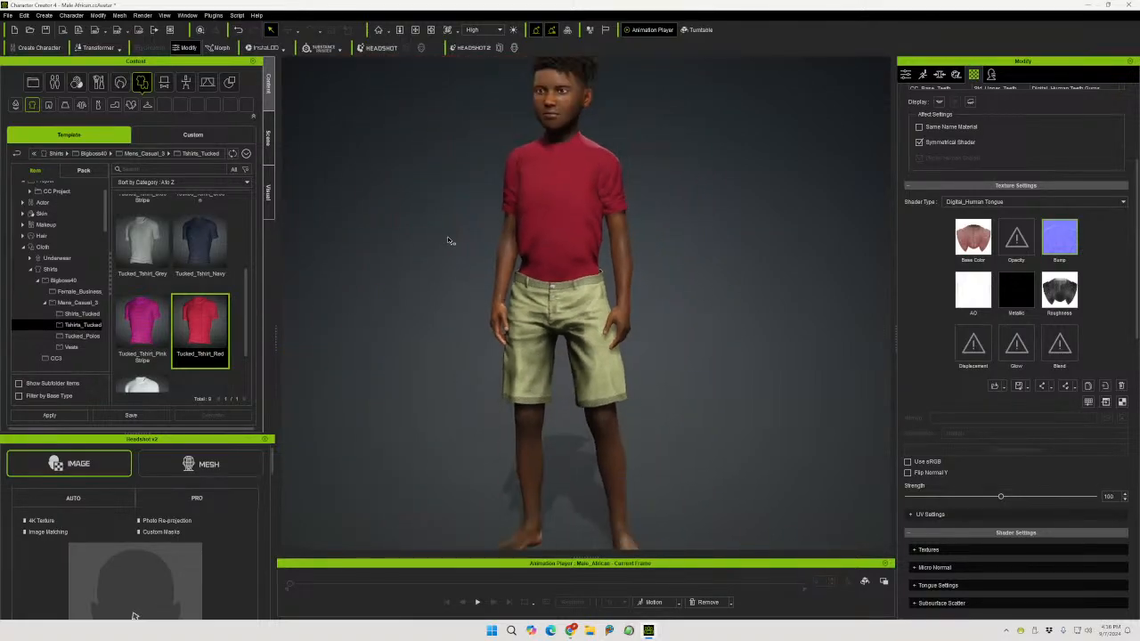
pyautogui.scroll(-3, 454, 241)
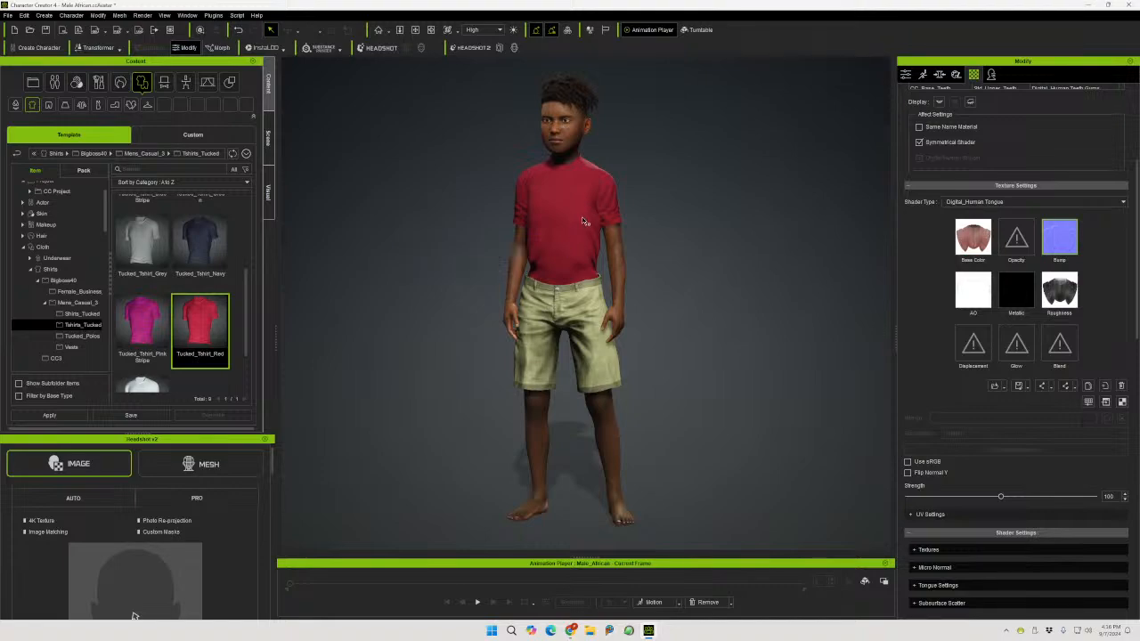
pyautogui.moveTo(574, 241); pyautogui.dragTo(542, 261, button='right')
# Select the boy and open the custom character folder that contains Anime Girl 1 and Fence Girl
pyautogui.click(556, 241)
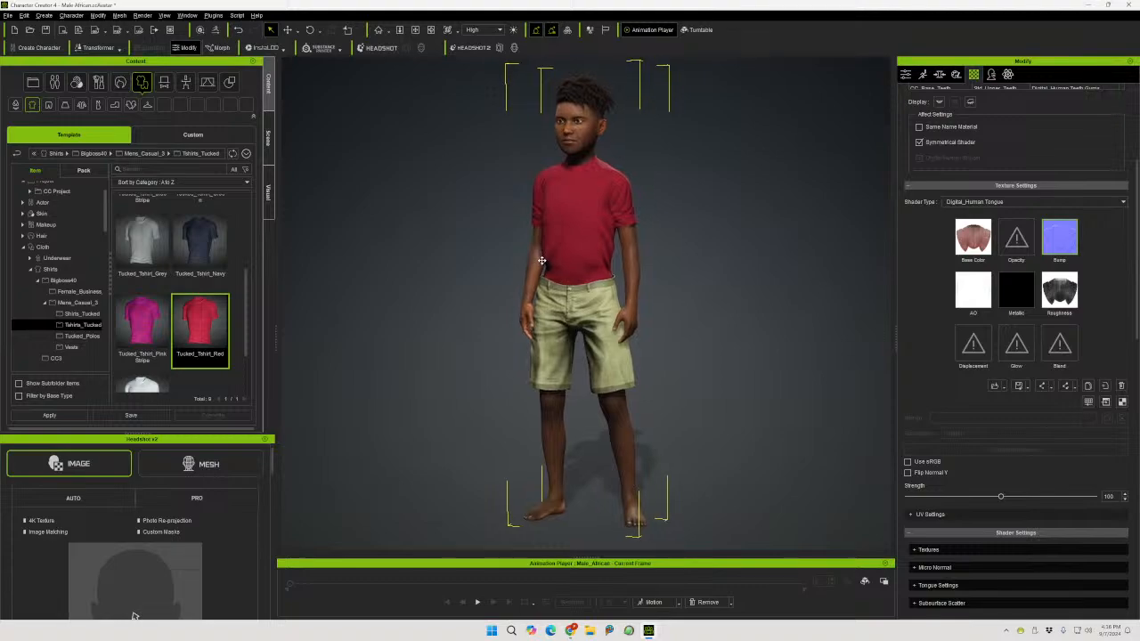
pyautogui.click(188, 139)
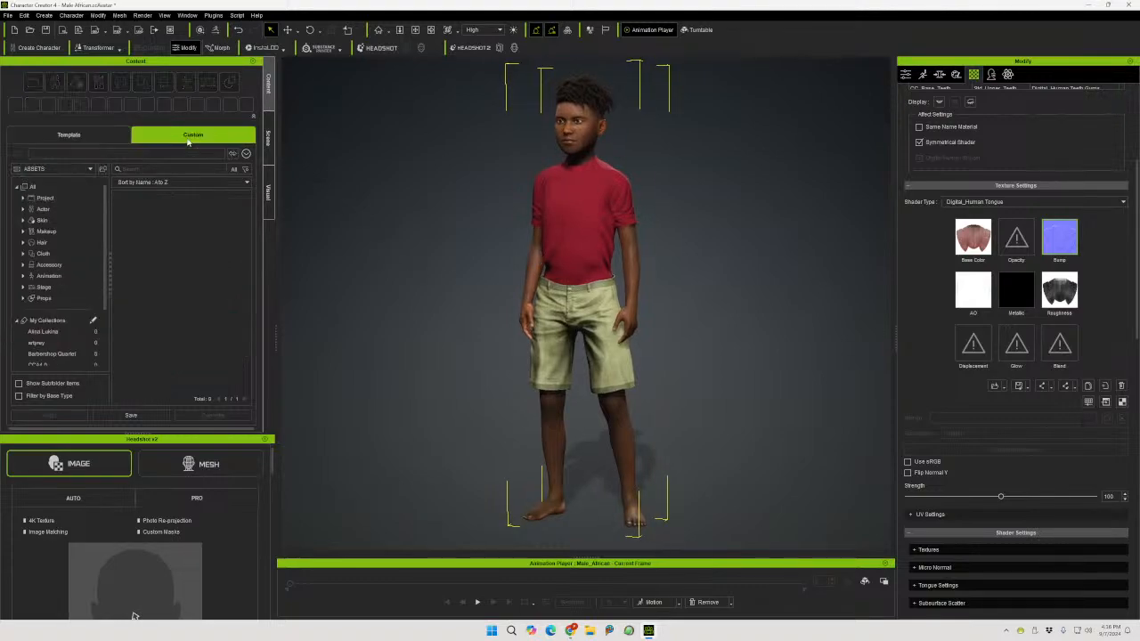
pyautogui.click(23, 209)
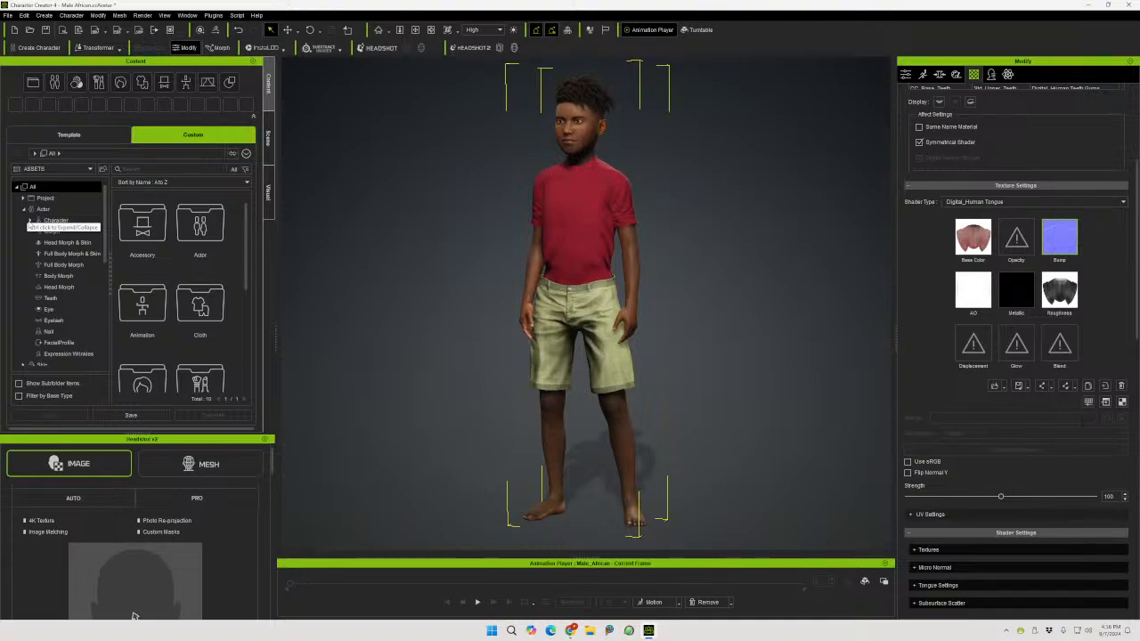
pyautogui.click(31, 219)
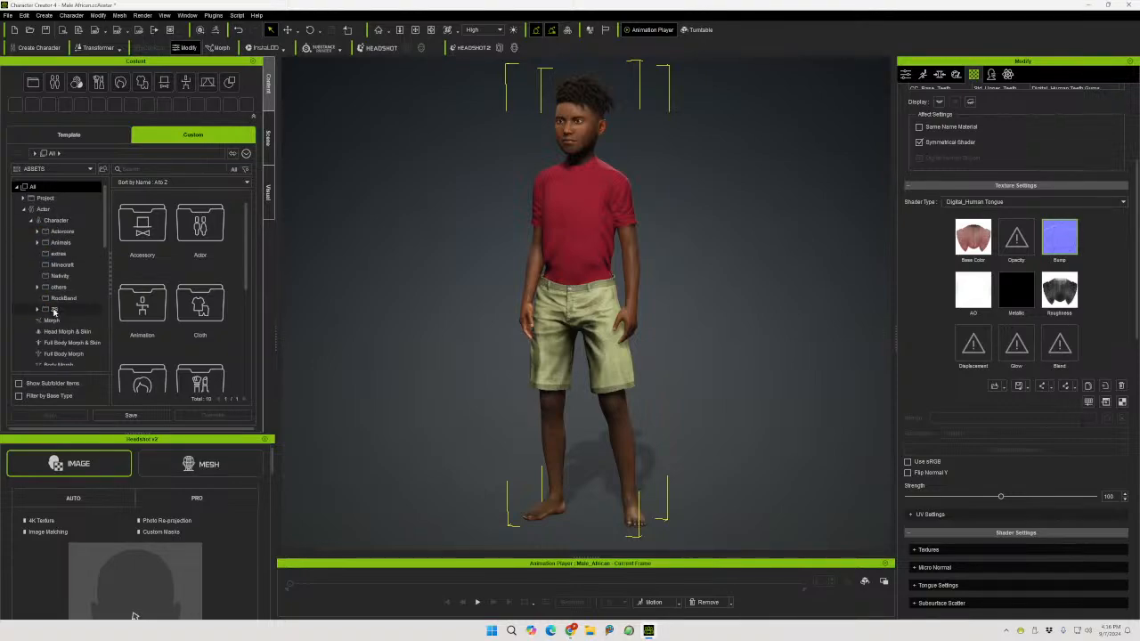
pyautogui.click(52, 309)
pyautogui.moveTo(247, 233); pyautogui.dragTo(253, 365)
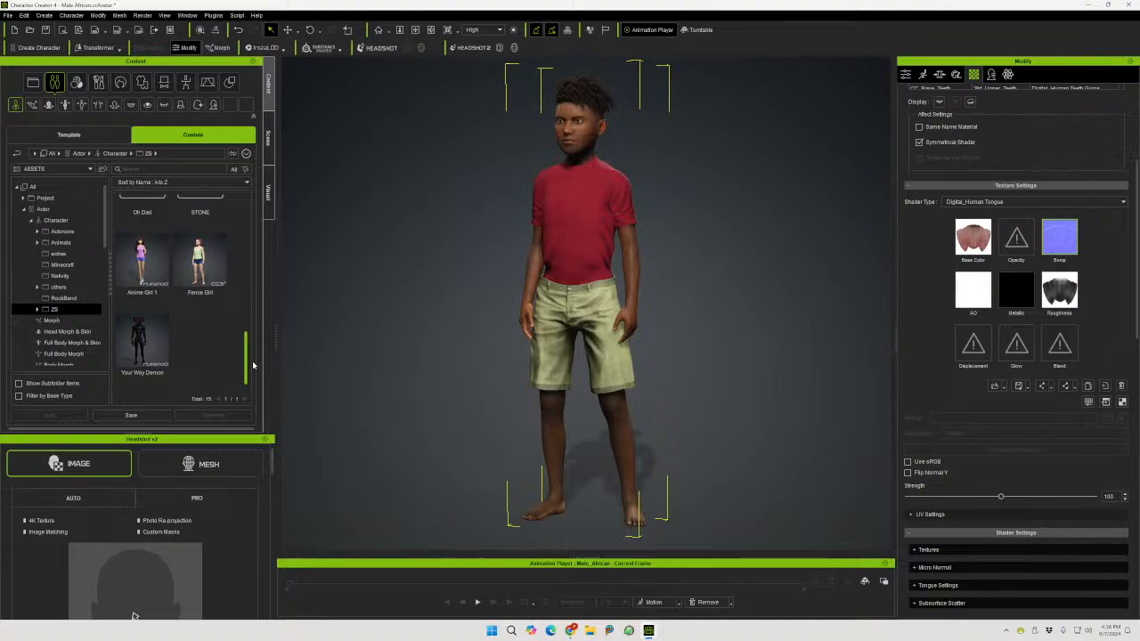
pyautogui.scroll(5, 248, 356)
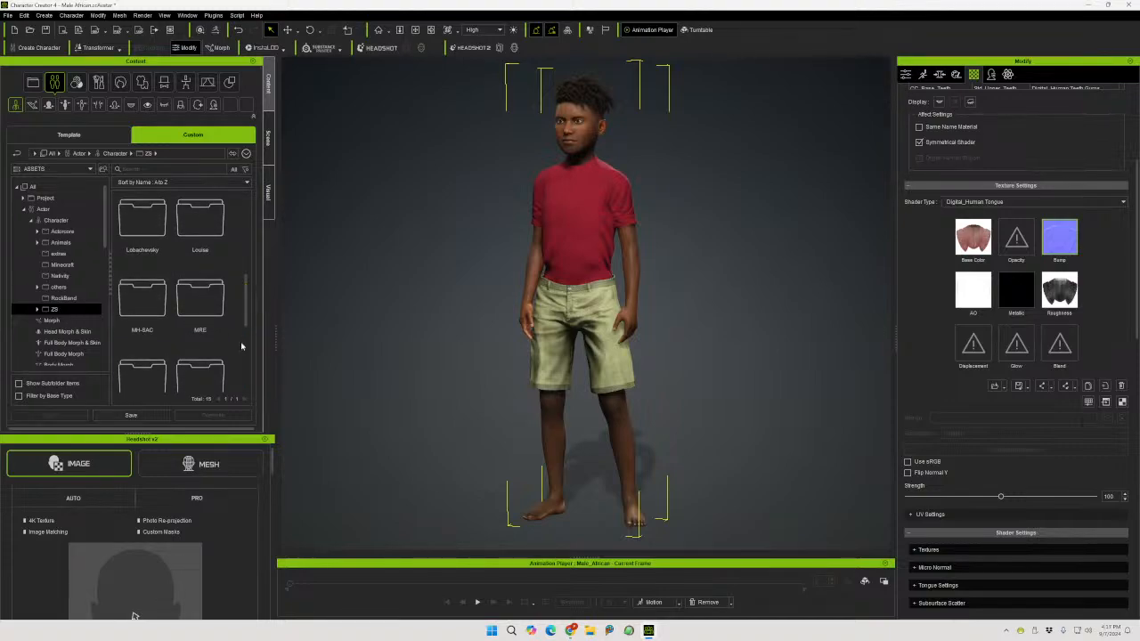
# Save the boy to the open custom folder as a character asset named Fence Boy 1
pyautogui.click(131, 416)
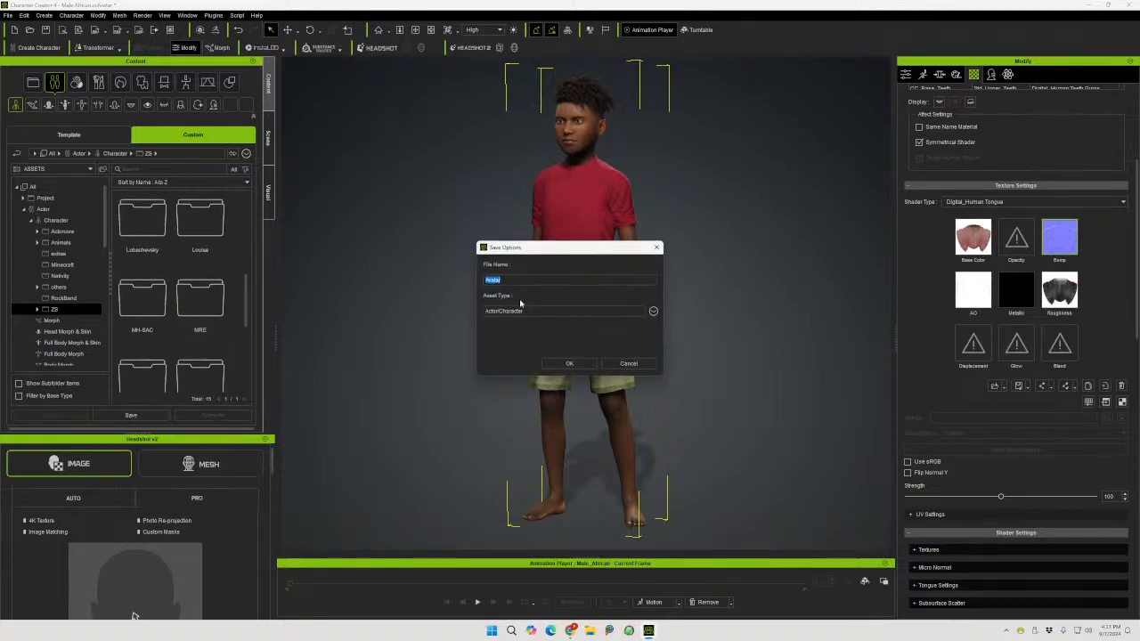
pyautogui.write('Fence Boy 1')
pyautogui.click(569, 363)
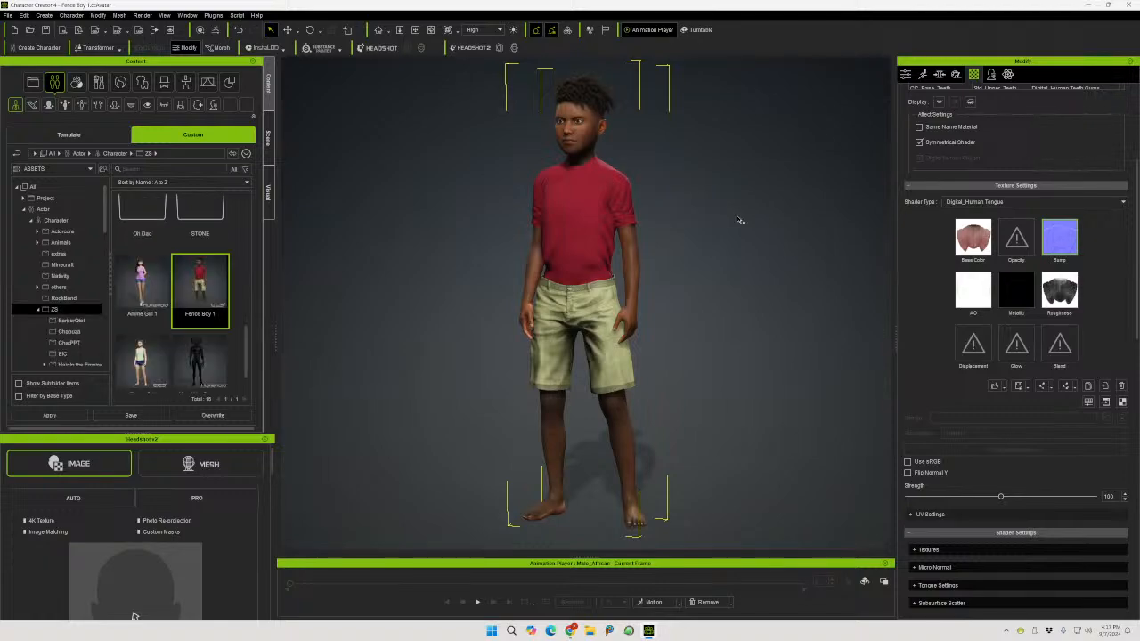
# Load the saved Fence Girl character with the Replace All option in place of the boy
pyautogui.doubleClick(150, 359)
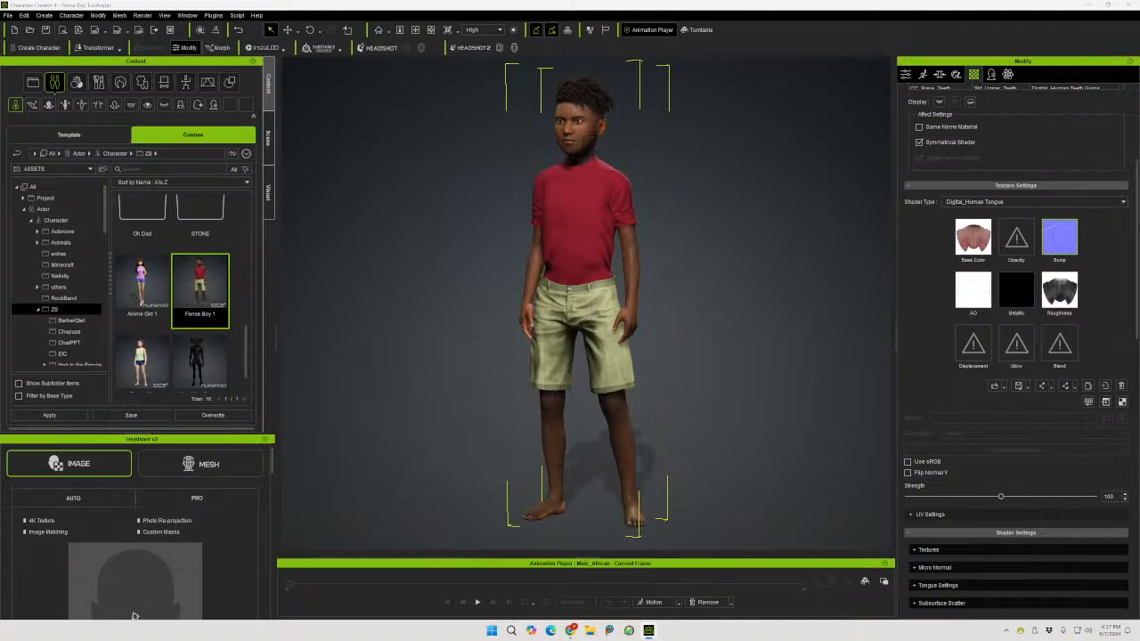
pyautogui.moveTo(1138, 134); pyautogui.dragTo(564, 166)
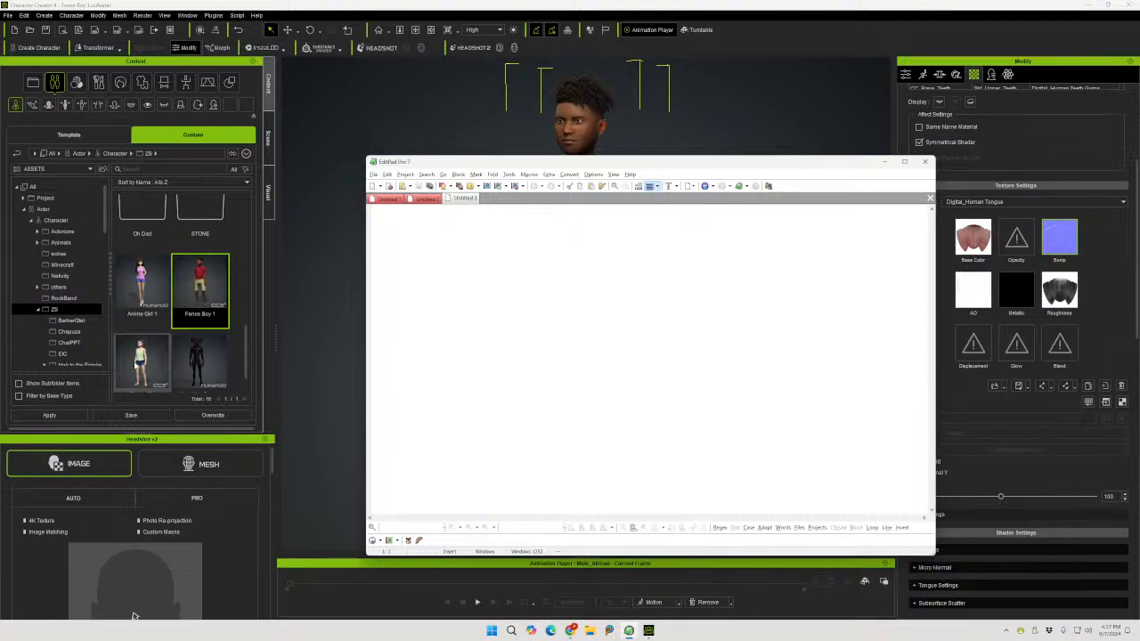
pyautogui.click(138, 361)
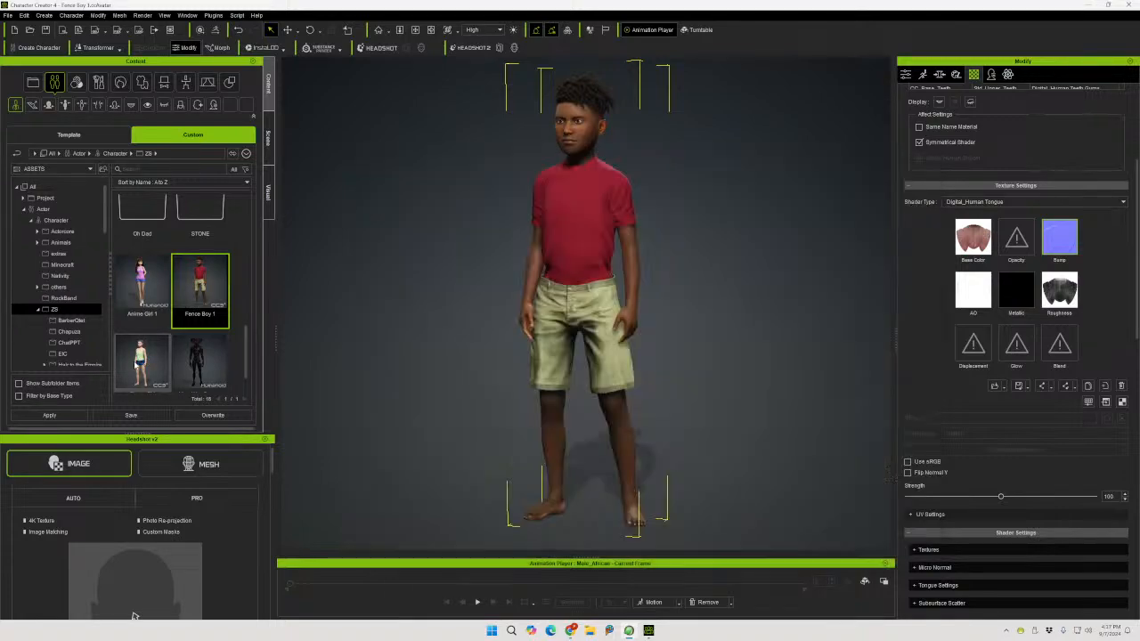
pyautogui.doubleClick(140, 359)
pyautogui.click(538, 338)
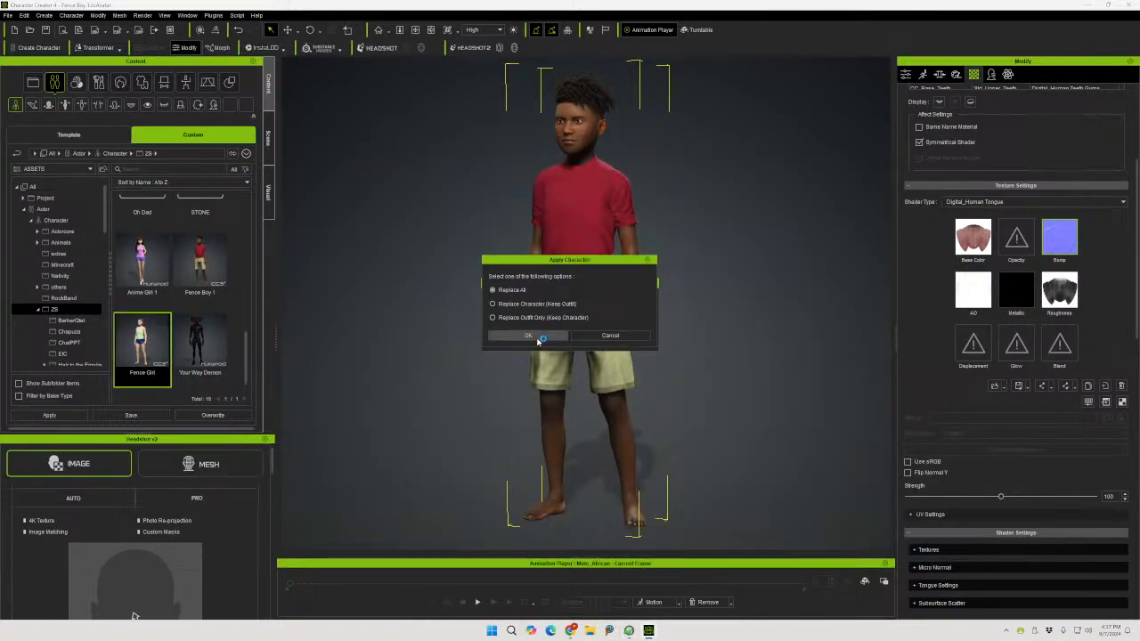
pyautogui.click(629, 630)
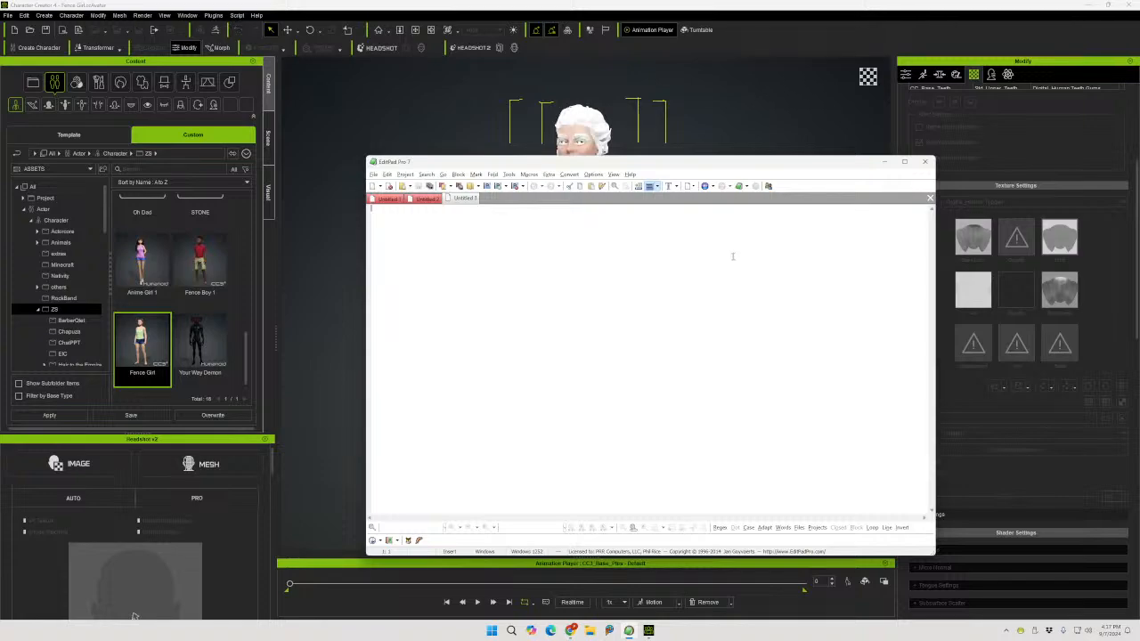
pyautogui.moveTo(750, 167); pyautogui.dragTo(748, 183)
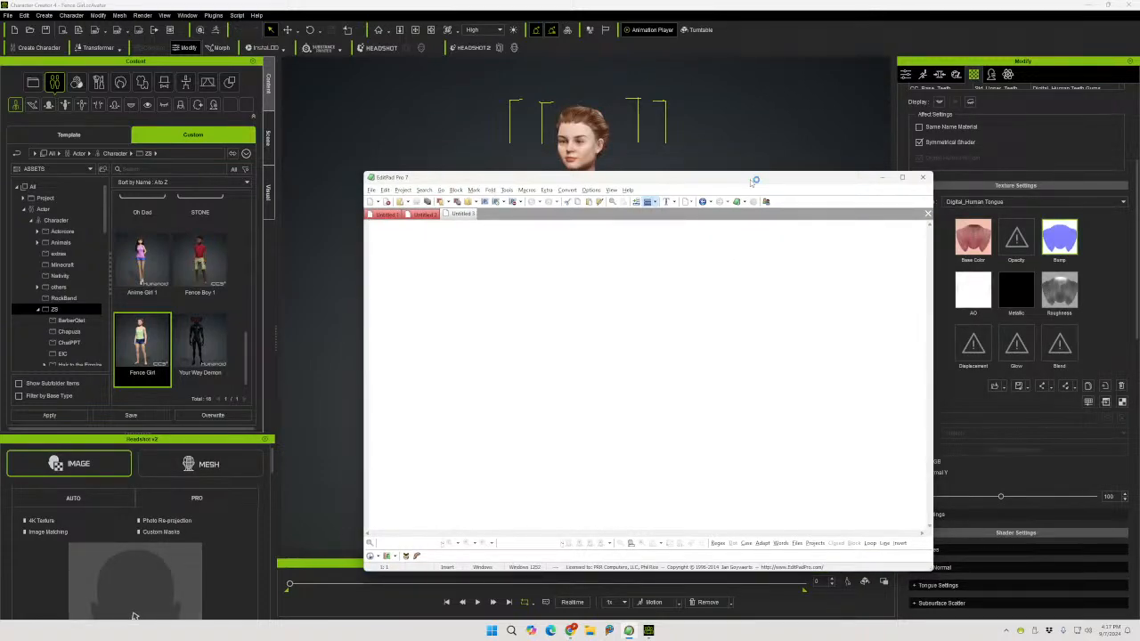
pyautogui.moveTo(751, 182); pyautogui.dragTo(1138, 158)
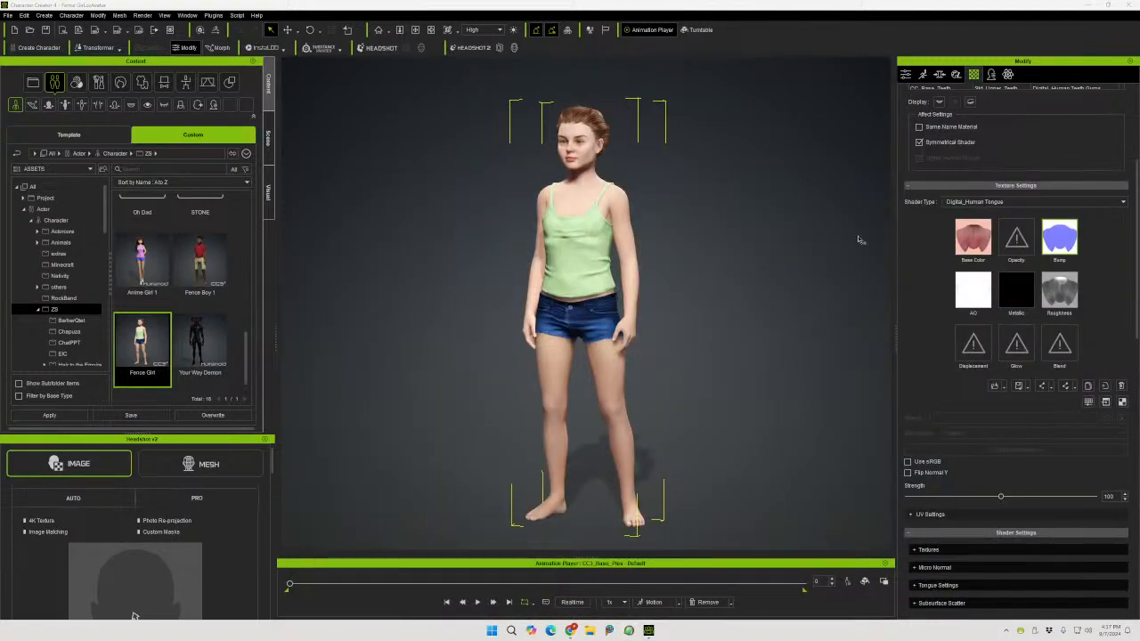
# Examine the Fence Girl's hair, tank top and denim shorts from the front, side and back
pyautogui.moveTo(666, 252); pyautogui.dragTo(706, 237, button='right')
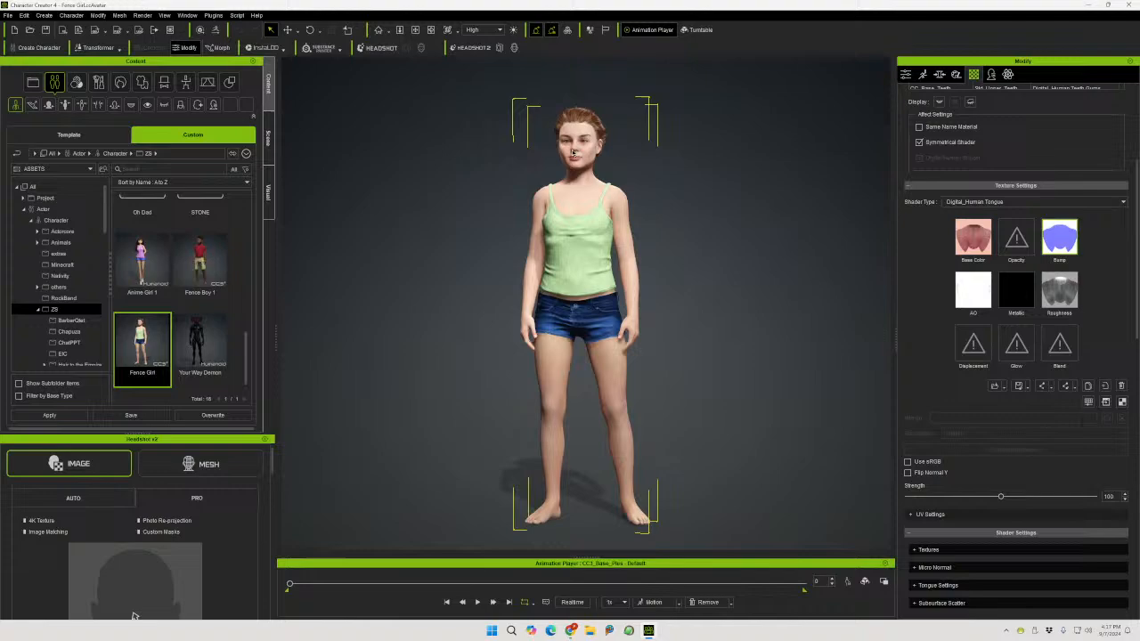
pyautogui.scroll(1, 580, 147)
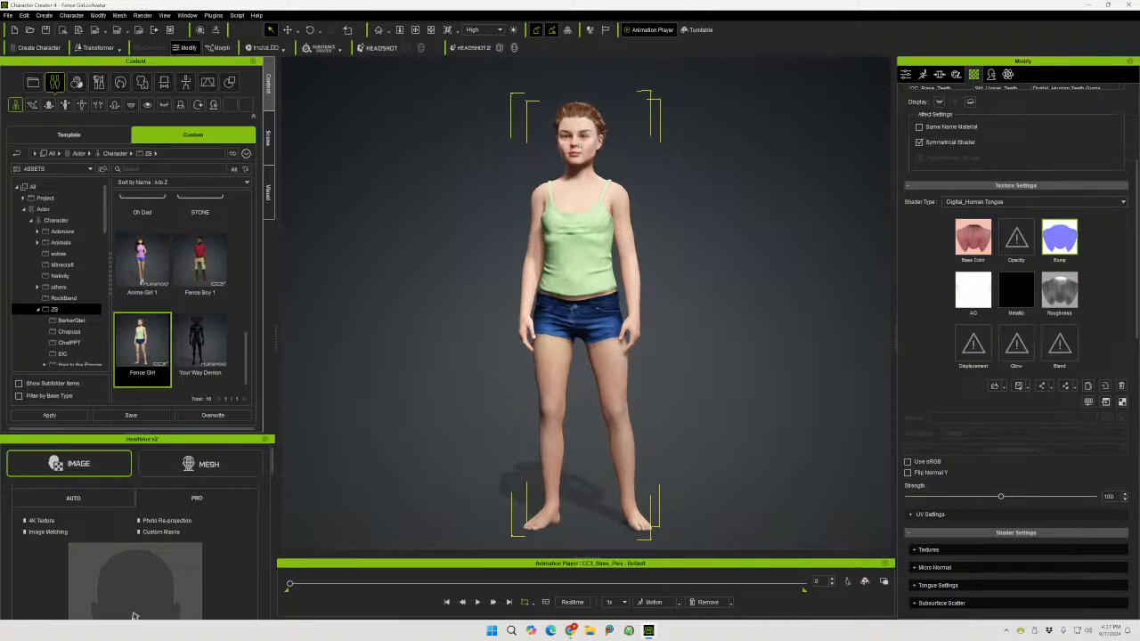
pyautogui.scroll(-1, 580, 147)
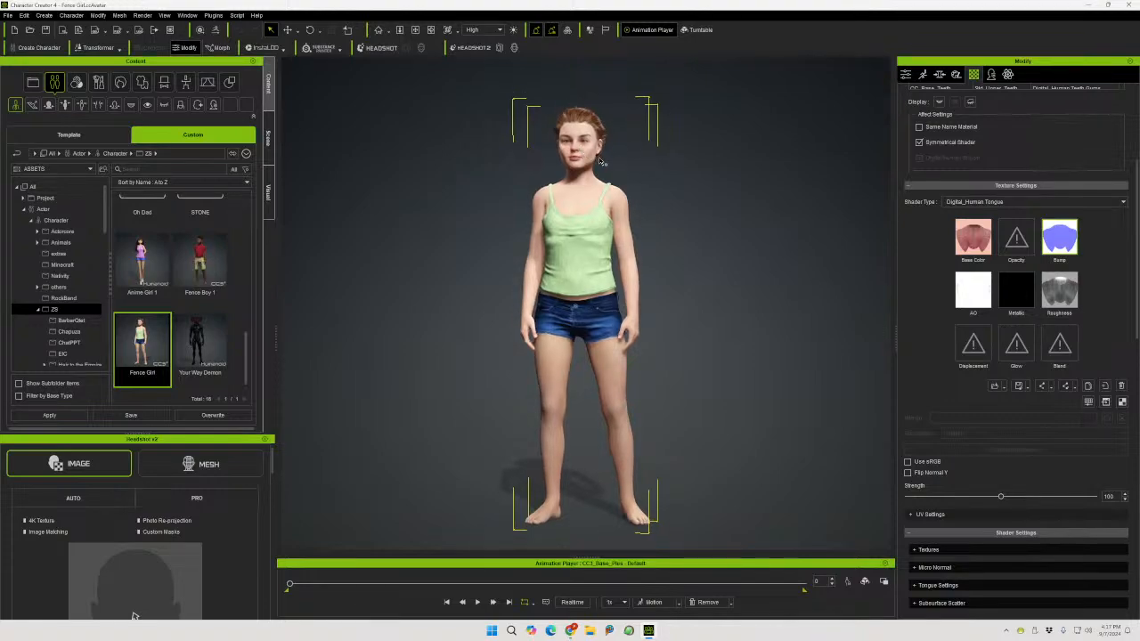
pyautogui.moveTo(626, 227); pyautogui.dragTo(71, 247, button='right')
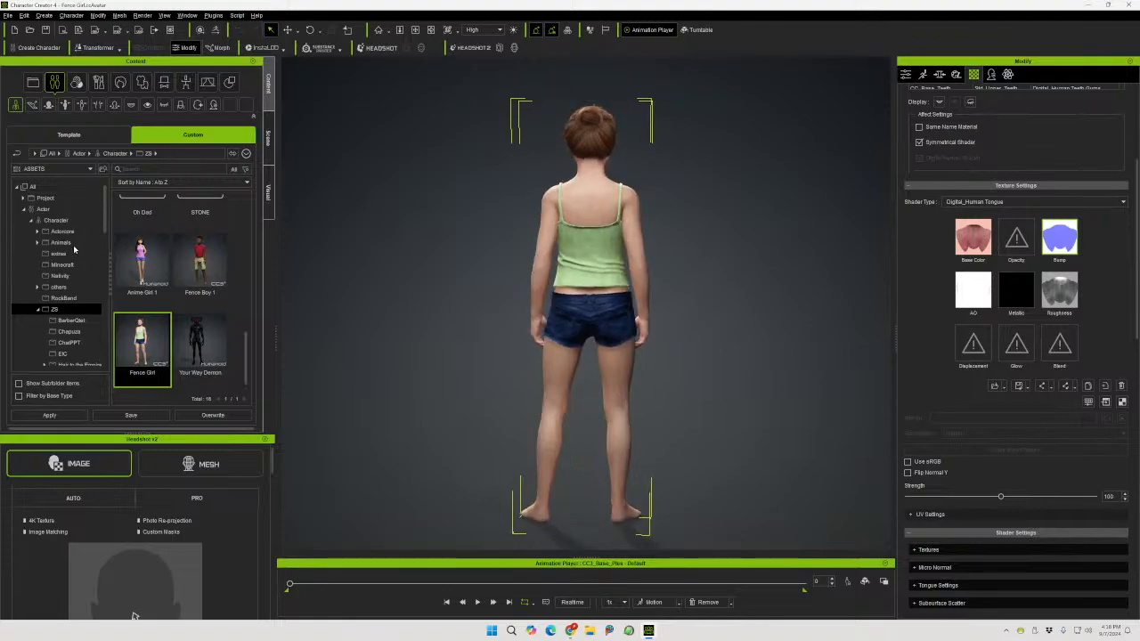
pyautogui.moveTo(611, 257)
pyautogui.mouseDown(button='right')
pyautogui.moveTo(460, 249)
pyautogui.moveTo(617, 259)
pyautogui.mouseUp(button='right')
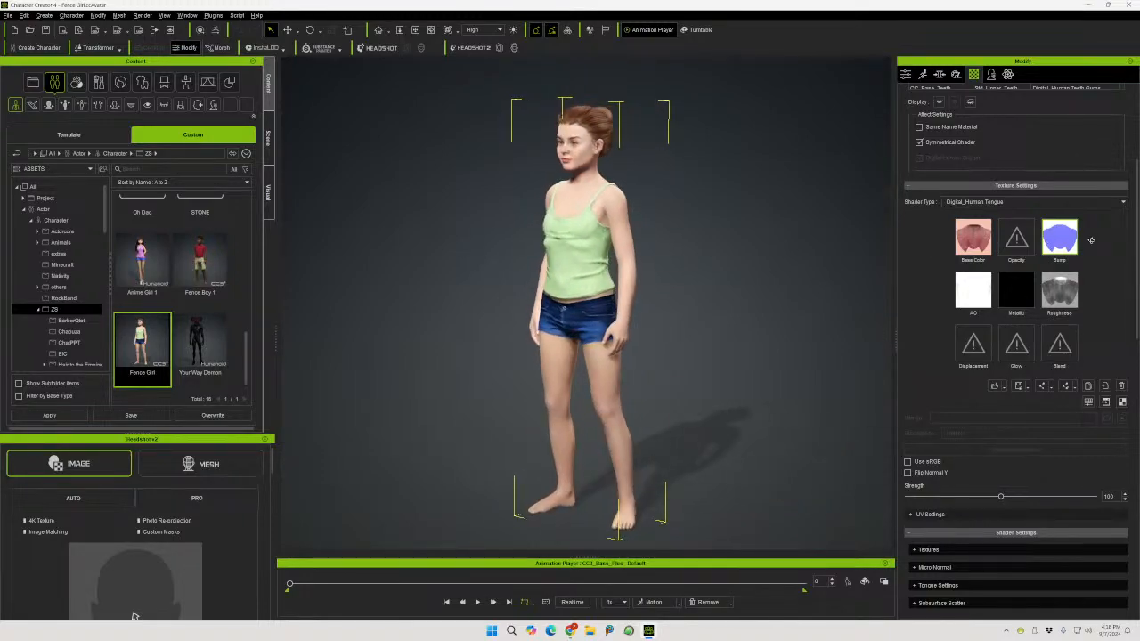
pyautogui.moveTo(1091, 240); pyautogui.dragTo(1137, 238, button='right')
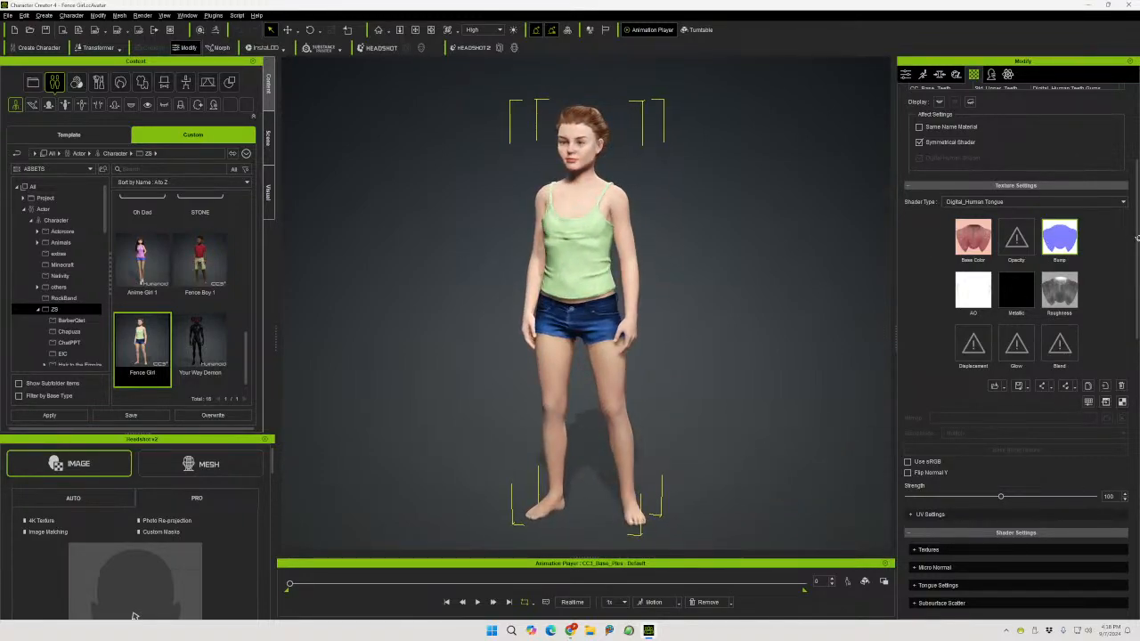
pyautogui.moveTo(802, 269); pyautogui.dragTo(864, 257, button='right')
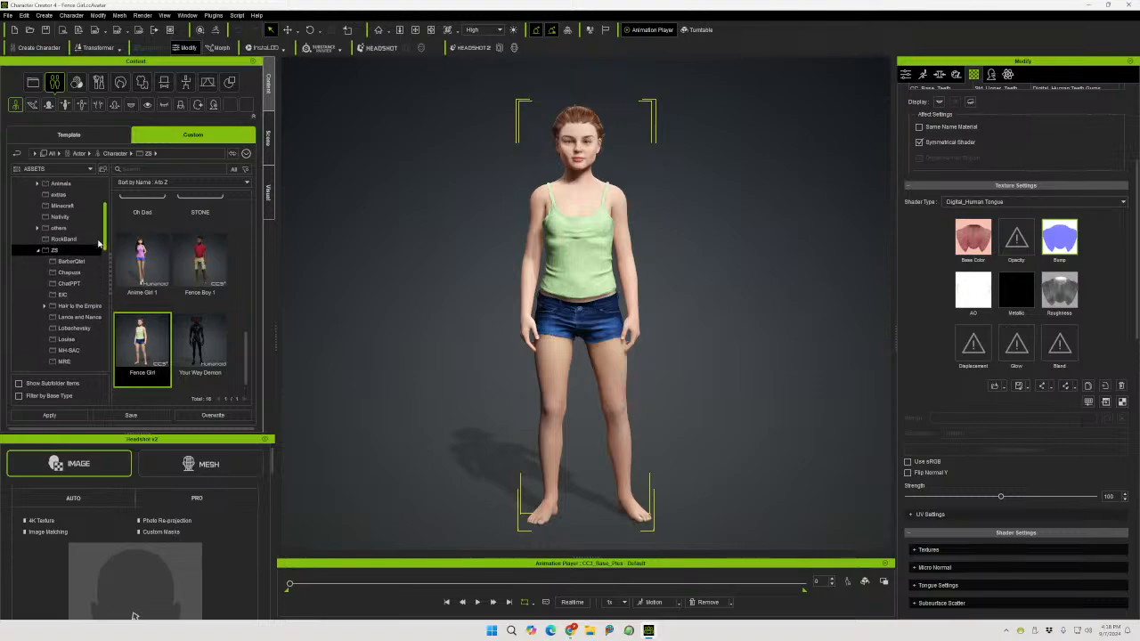
# Browse the template characters and open the CC3 subfolder of the Clothed category
pyautogui.click(69, 134)
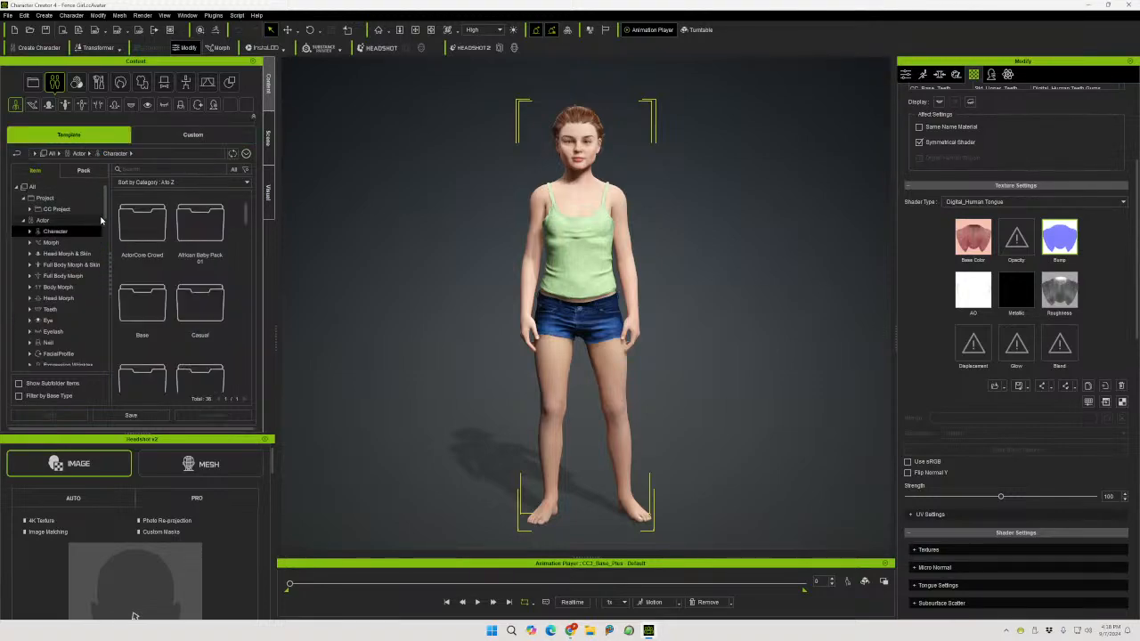
pyautogui.moveTo(106, 208); pyautogui.dragTo(105, 214)
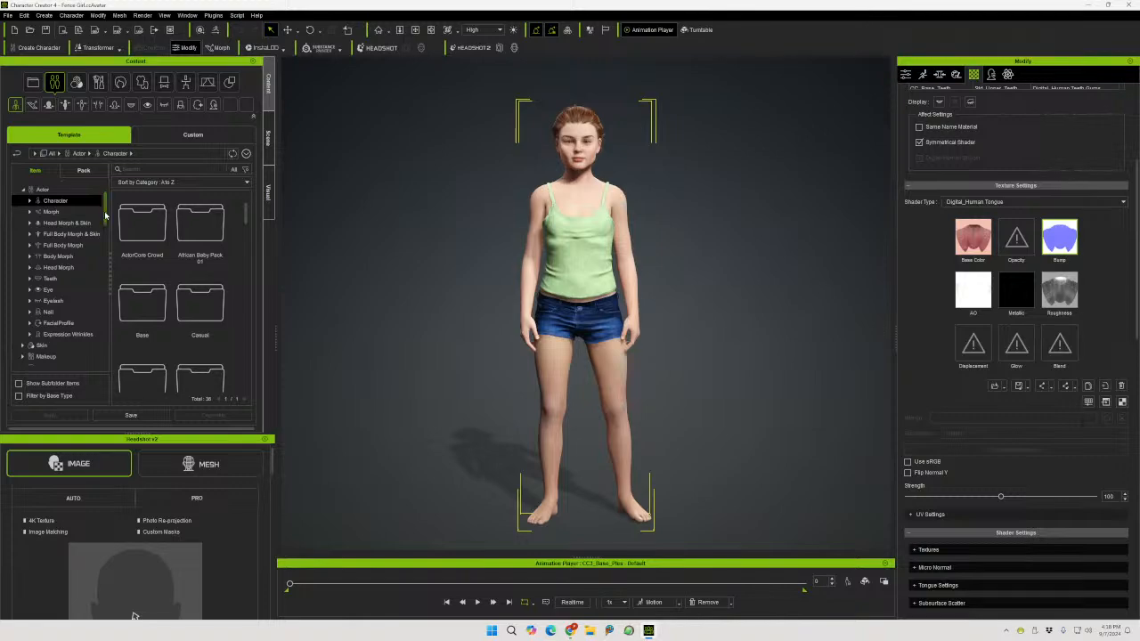
pyautogui.moveTo(105, 215); pyautogui.dragTo(105, 207)
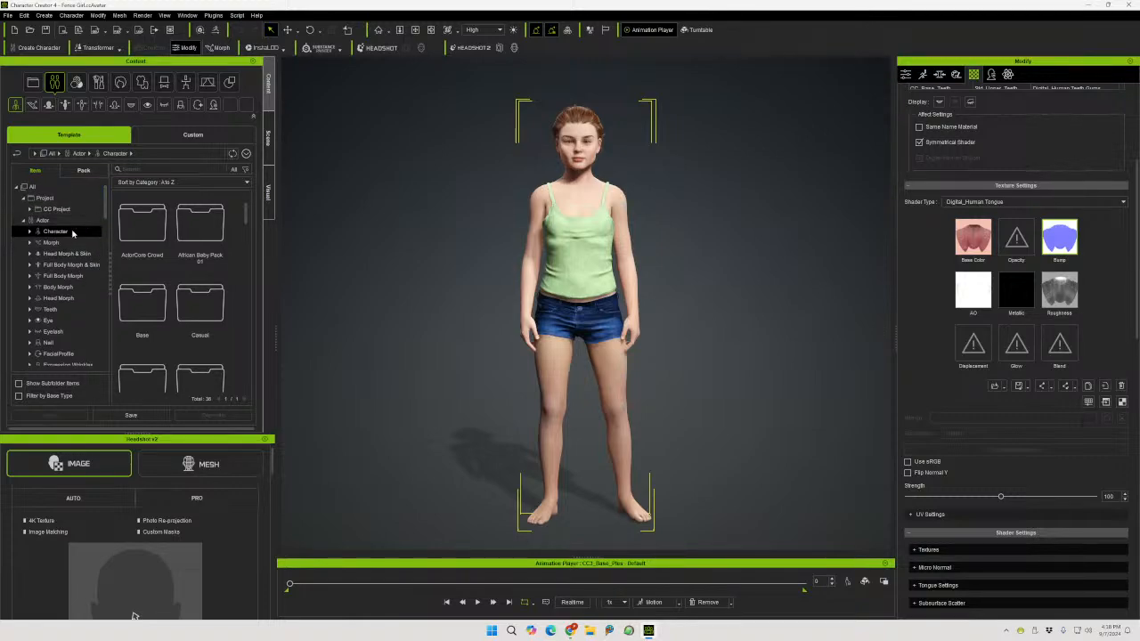
pyautogui.click(31, 232)
pyautogui.scroll(-1, 79, 254)
pyautogui.click(64, 258)
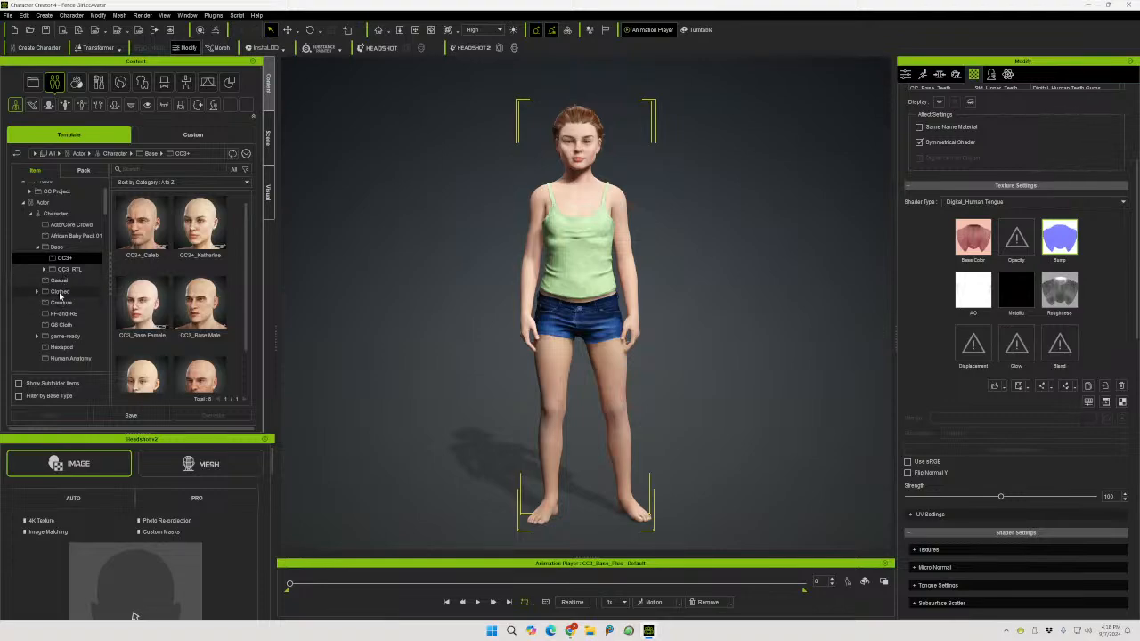
pyautogui.click(60, 291)
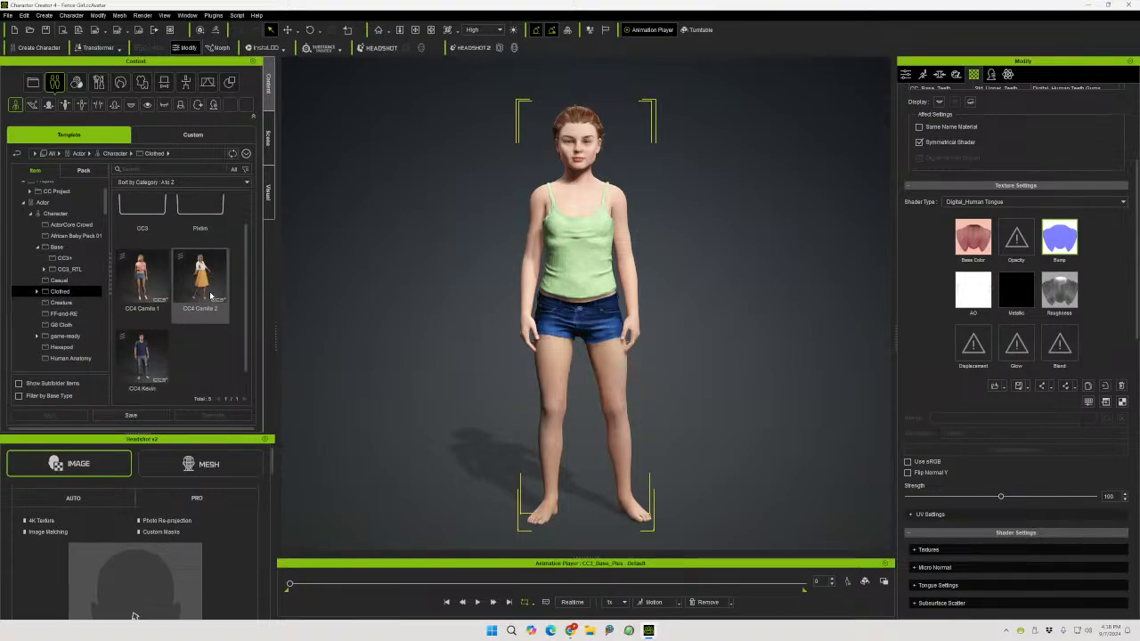
pyautogui.click(134, 222)
pyautogui.doubleClick(134, 220)
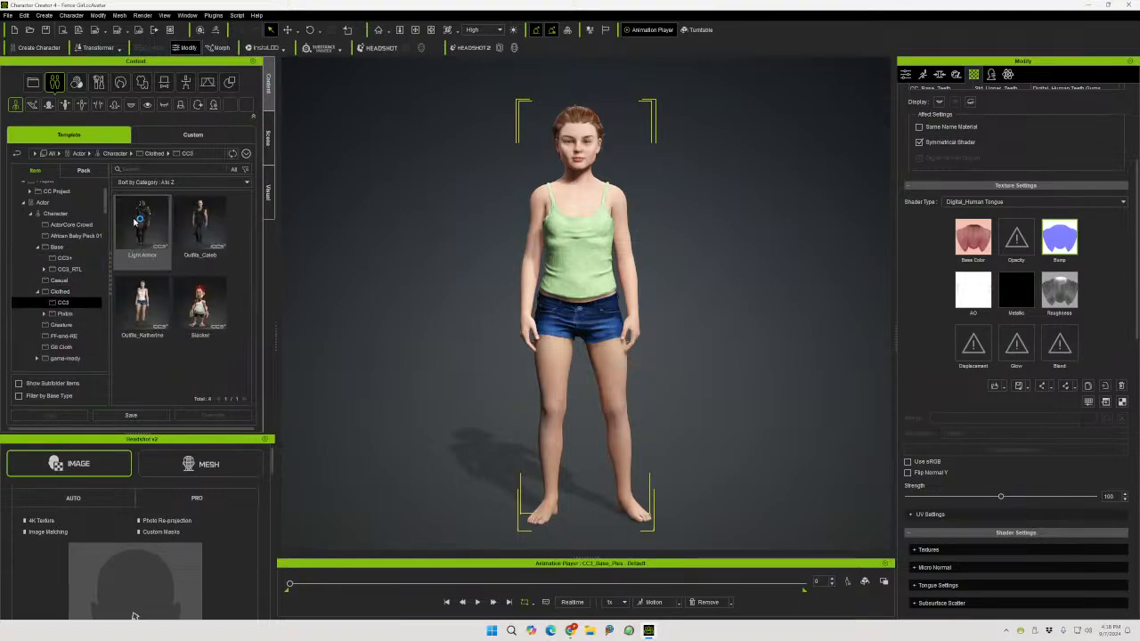
# Load the Outfits_Caleb template character with the Replace All option in place of the Fence Girl
pyautogui.click(205, 217)
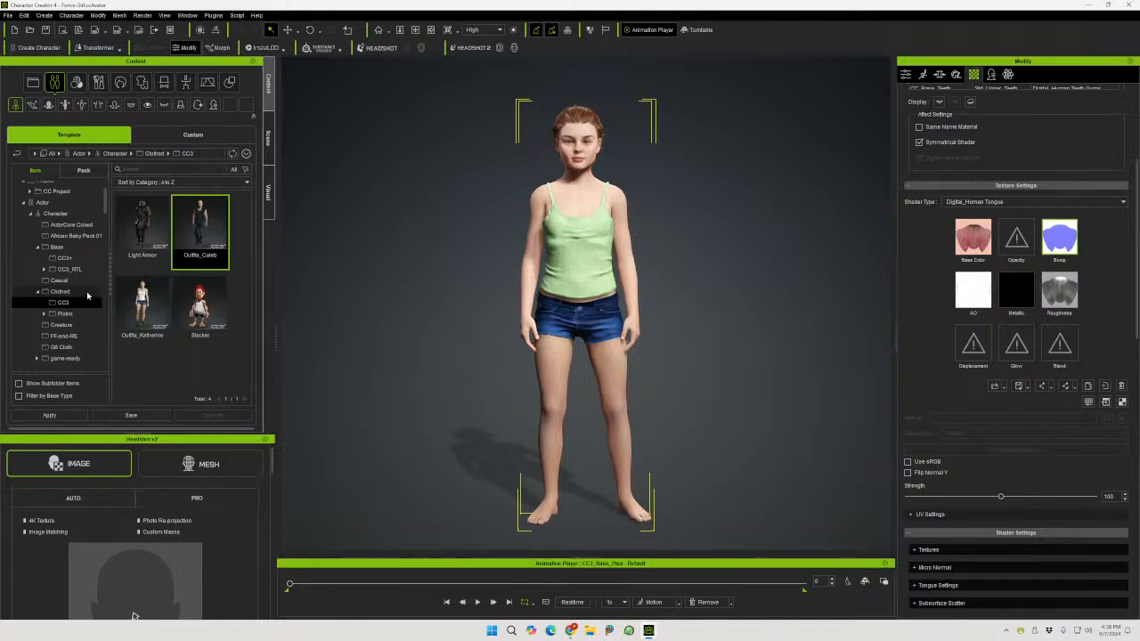
pyautogui.scroll(-3, 85, 298)
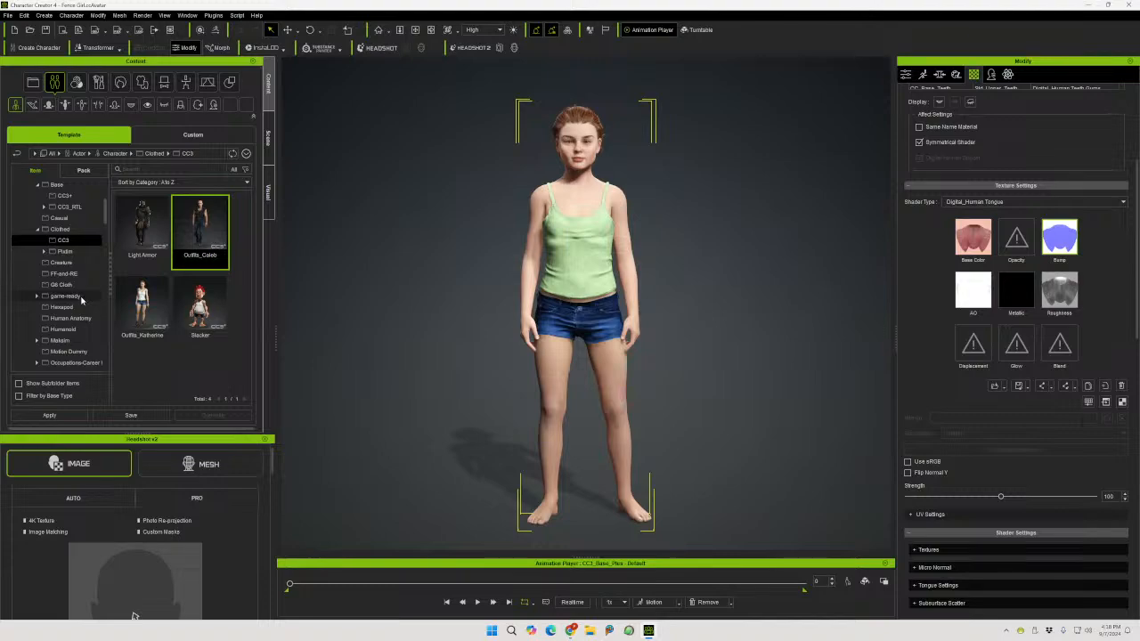
pyautogui.scroll(4, 79, 298)
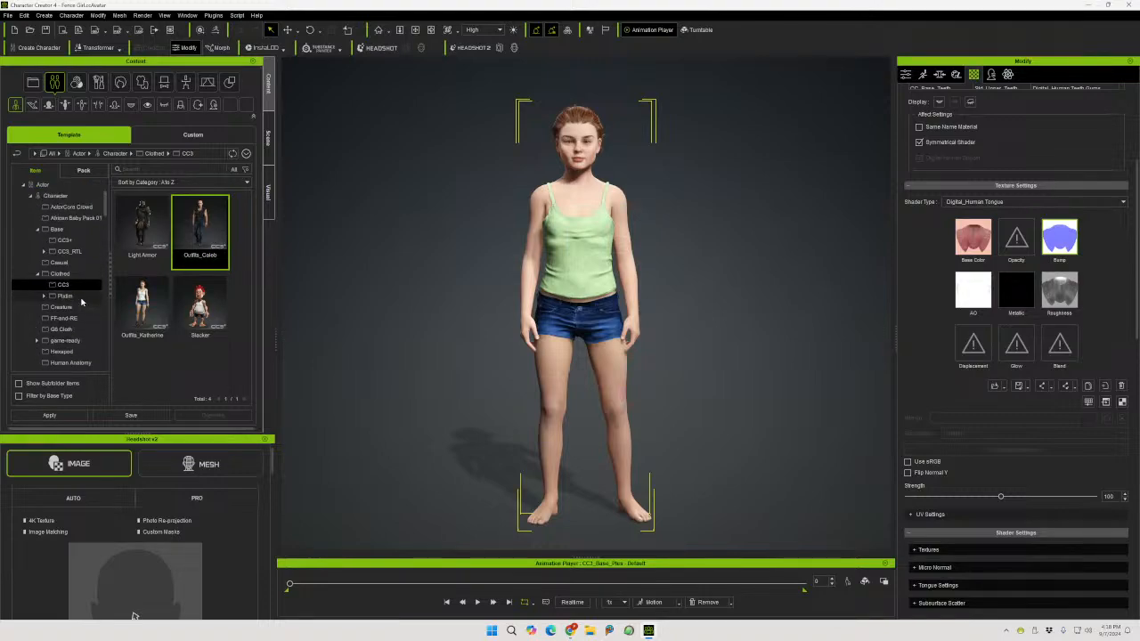
pyautogui.doubleClick(202, 219)
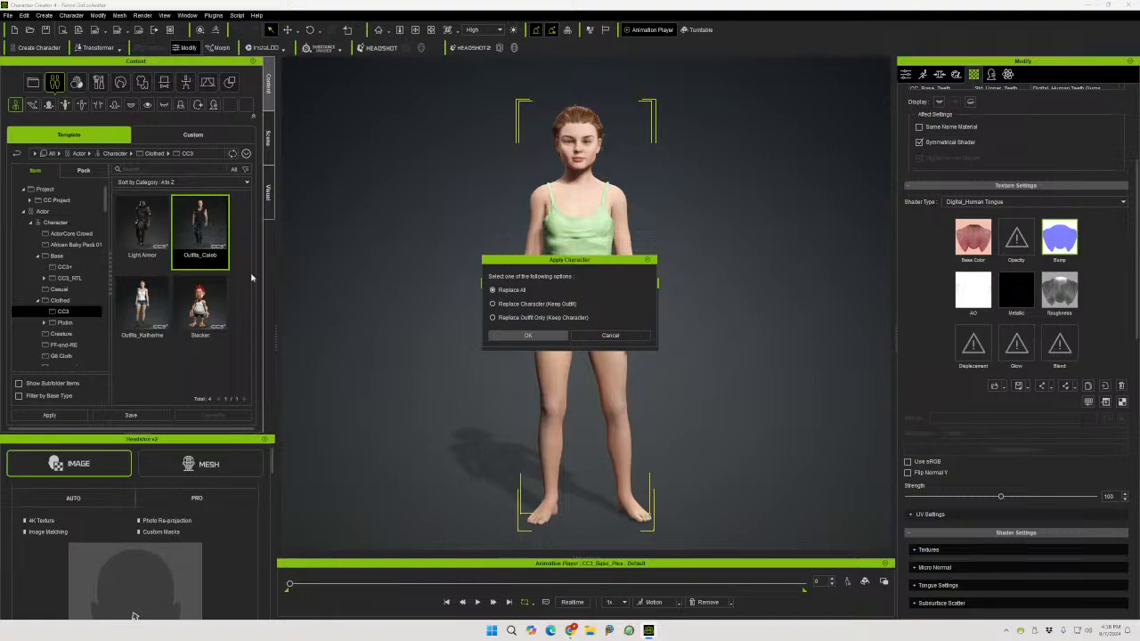
pyautogui.click(528, 335)
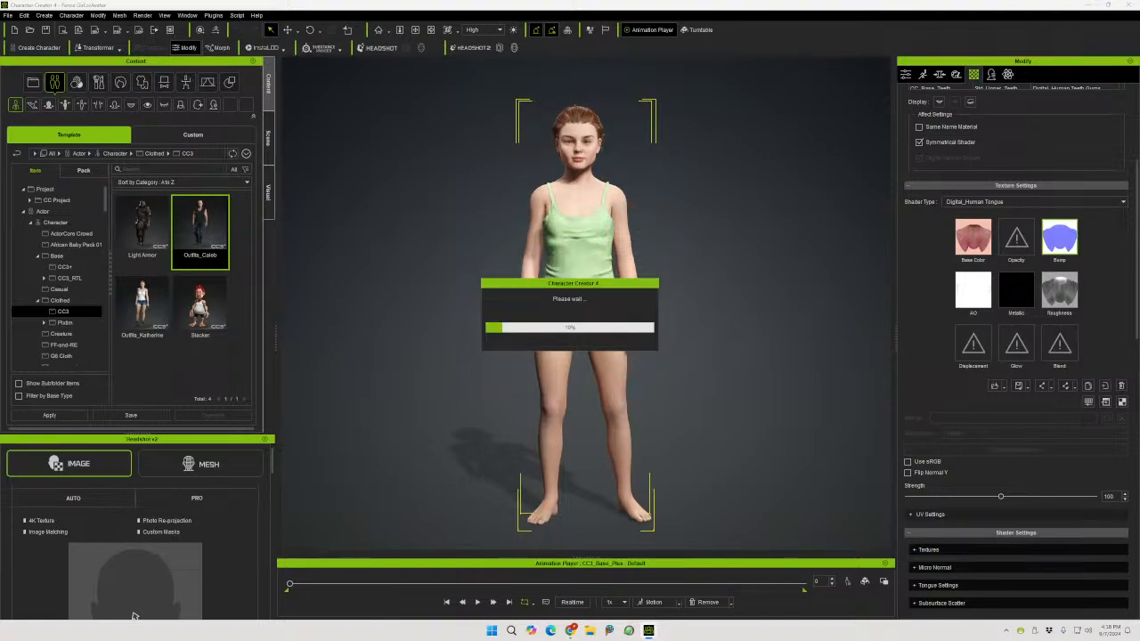
pyautogui.moveTo(1139, 98); pyautogui.dragTo(713, 181)
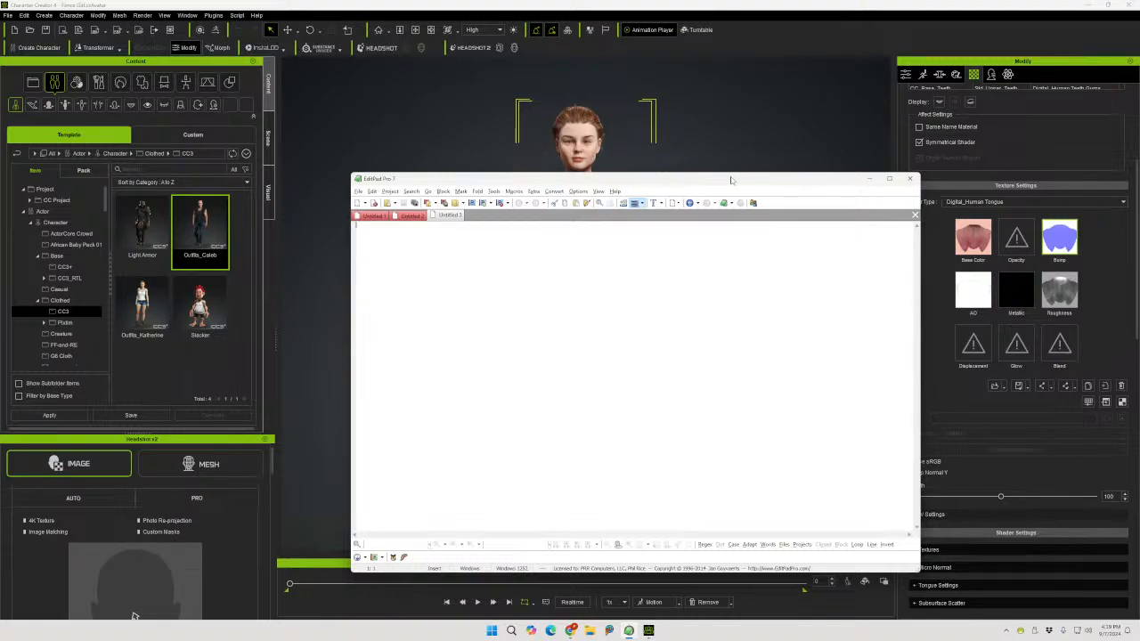
pyautogui.moveTo(701, 185); pyautogui.dragTo(706, 156)
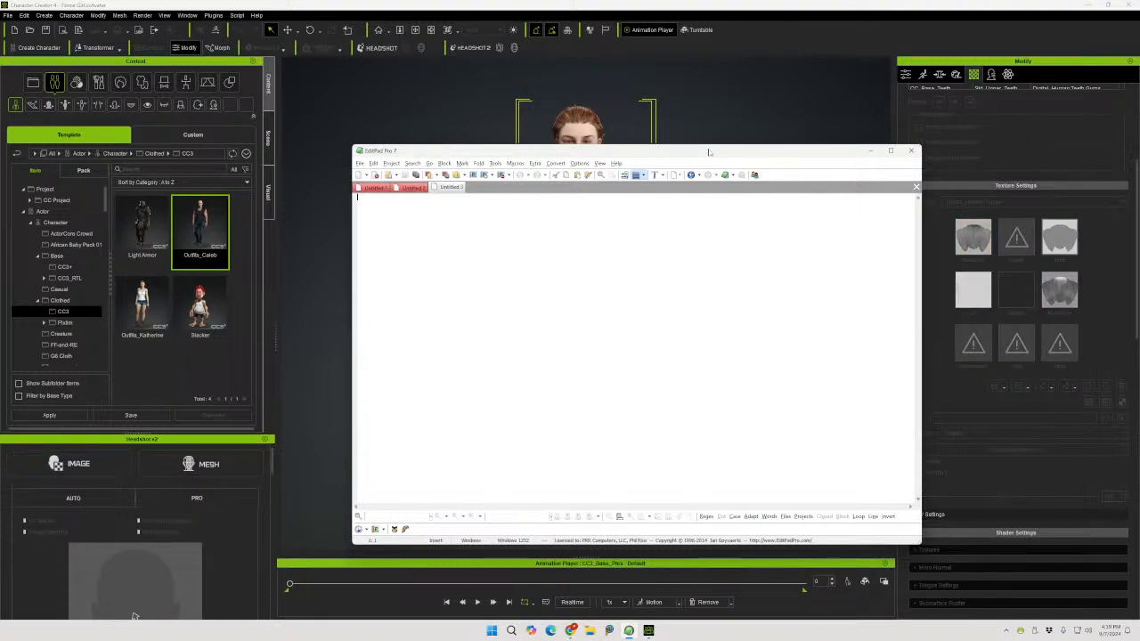
pyautogui.moveTo(709, 148); pyautogui.dragTo(693, 183)
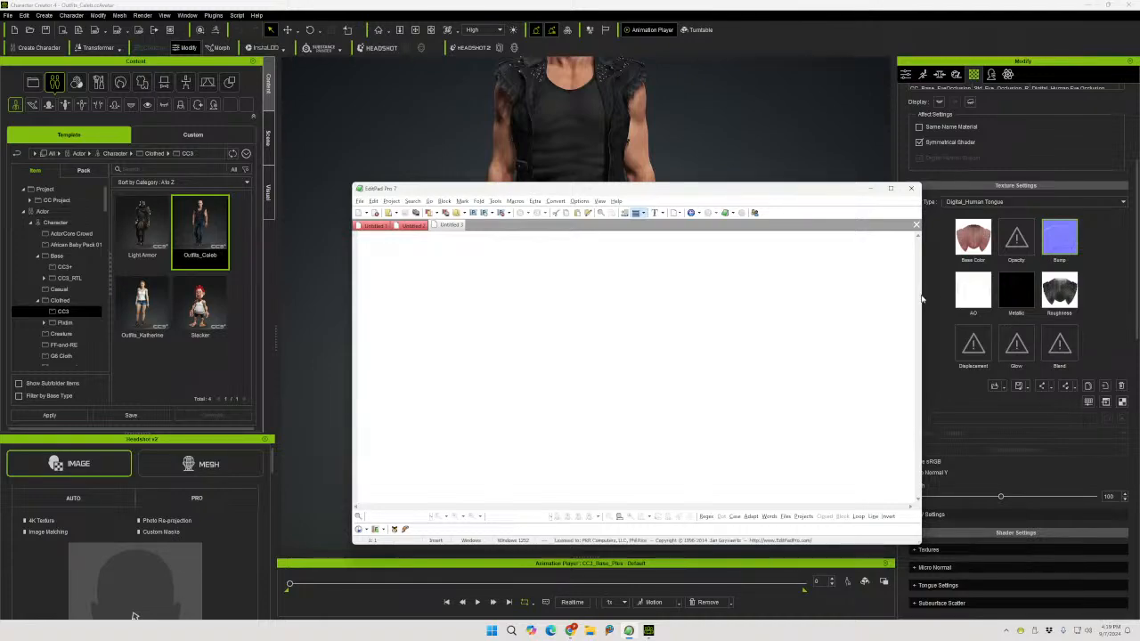
pyautogui.hotkey('alt', 'Tab')
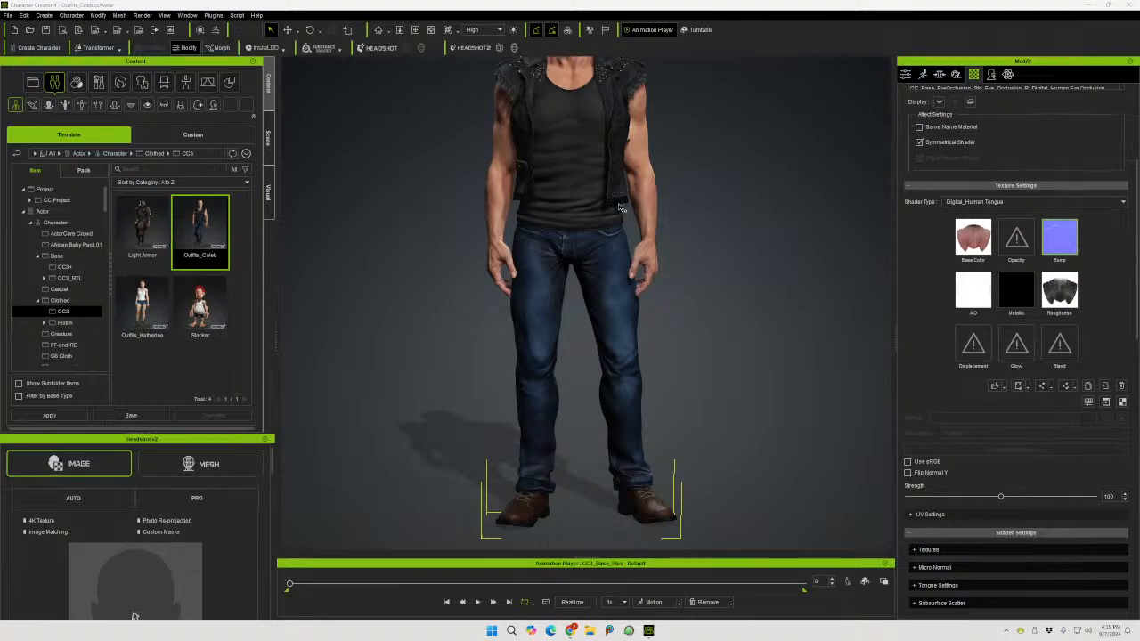
# Examine the full figure of the Caleb character and his outfit from the front and at an angle
pyautogui.scroll(-4, 593, 195)
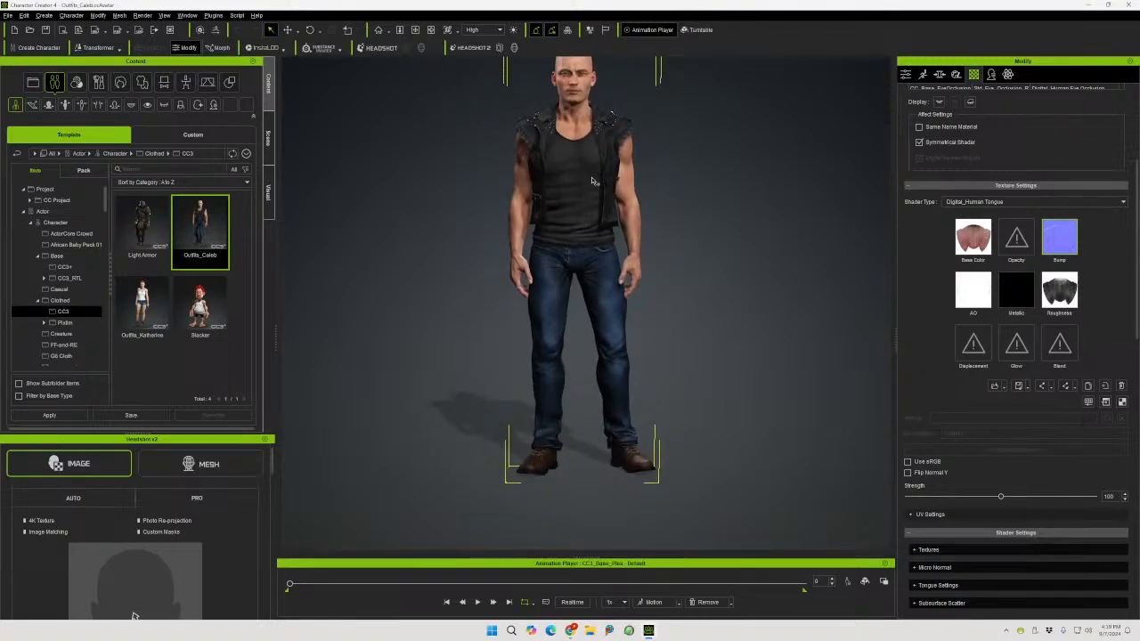
pyautogui.moveTo(591, 181); pyautogui.dragTo(599, 217, button='middle')
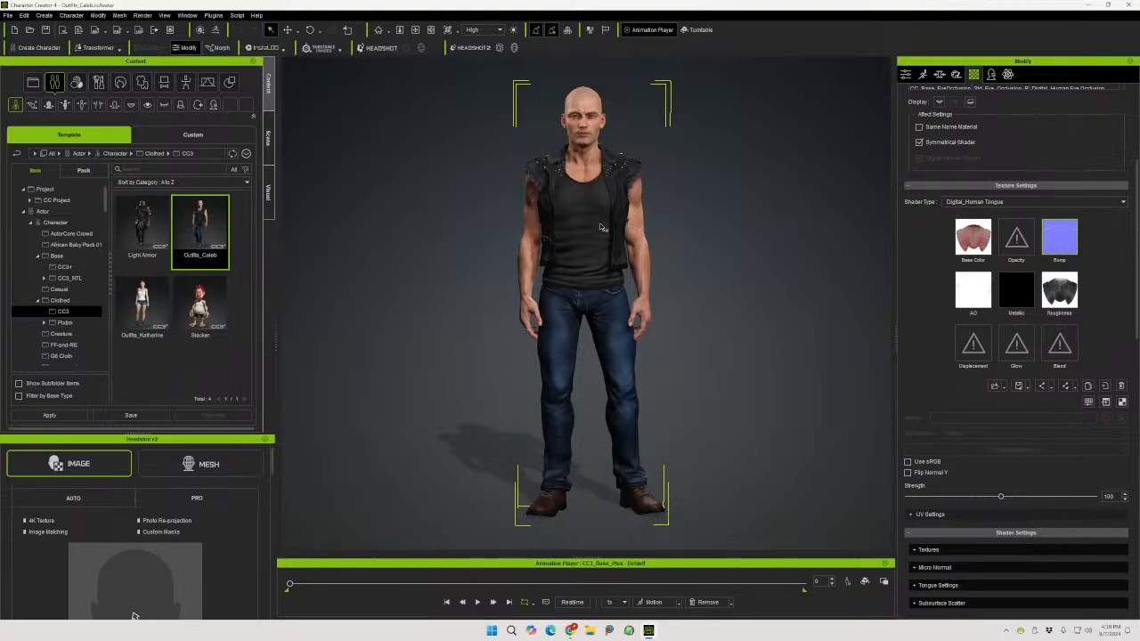
pyautogui.press('Delete')
pyautogui.moveTo(615, 210); pyautogui.dragTo(678, 195, button='middle')
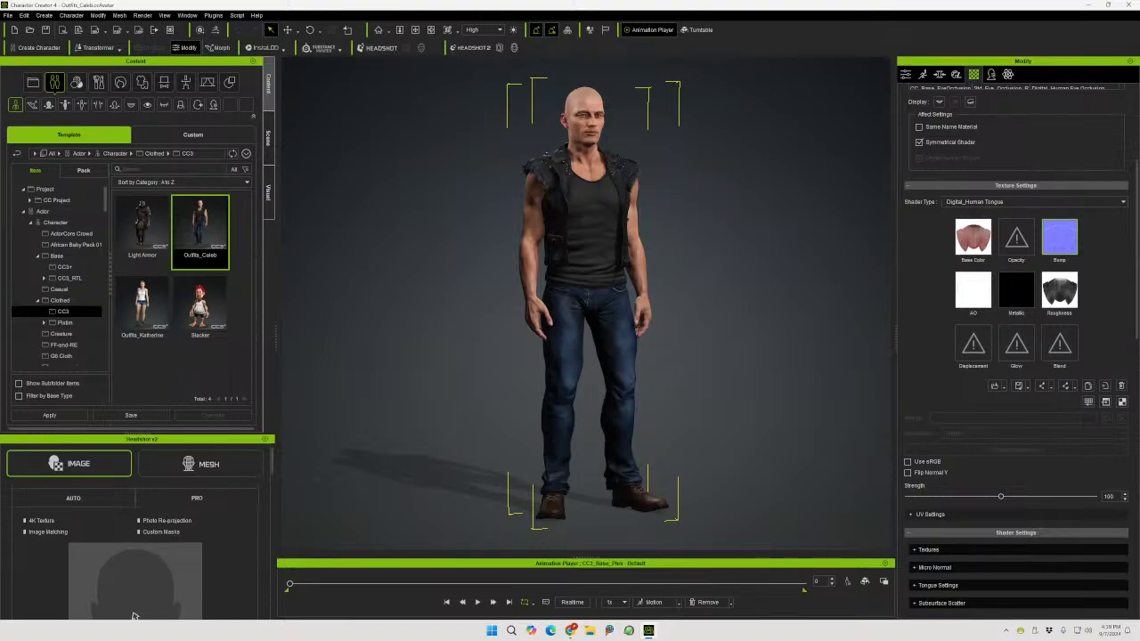
pyautogui.moveTo(627, 249)
pyautogui.mouseDown(button='right')
pyautogui.moveTo(426, 255)
pyautogui.moveTo(645, 244)
pyautogui.mouseUp(button='right')
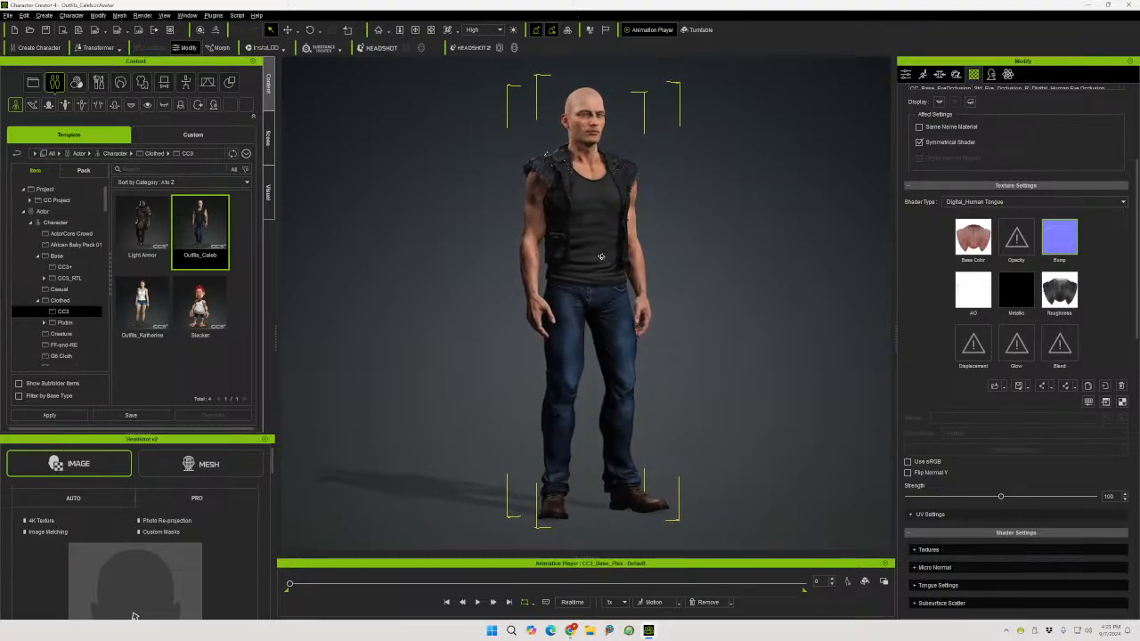
pyautogui.moveTo(616, 261)
pyautogui.mouseDown(button='middle')
pyautogui.moveTo(599, 274)
pyautogui.moveTo(610, 280)
pyautogui.mouseUp(button='middle')
pyautogui.scroll(1, 612, 275)
pyautogui.scroll(-2, 601, 277)
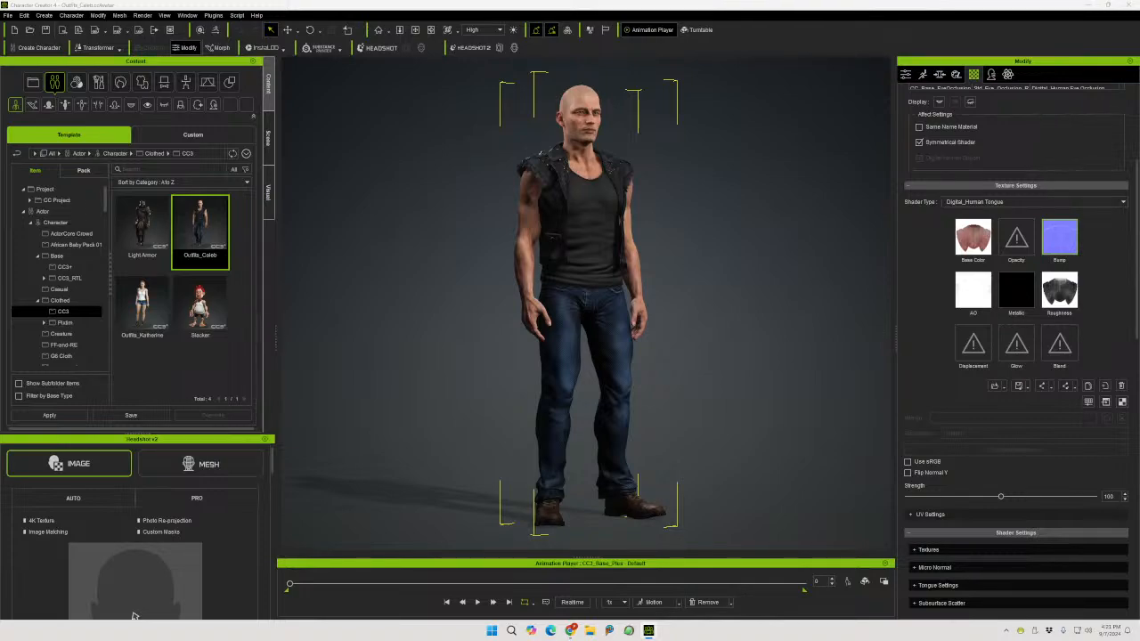
pyautogui.moveTo(600, 260); pyautogui.dragTo(463, 260, button='right')
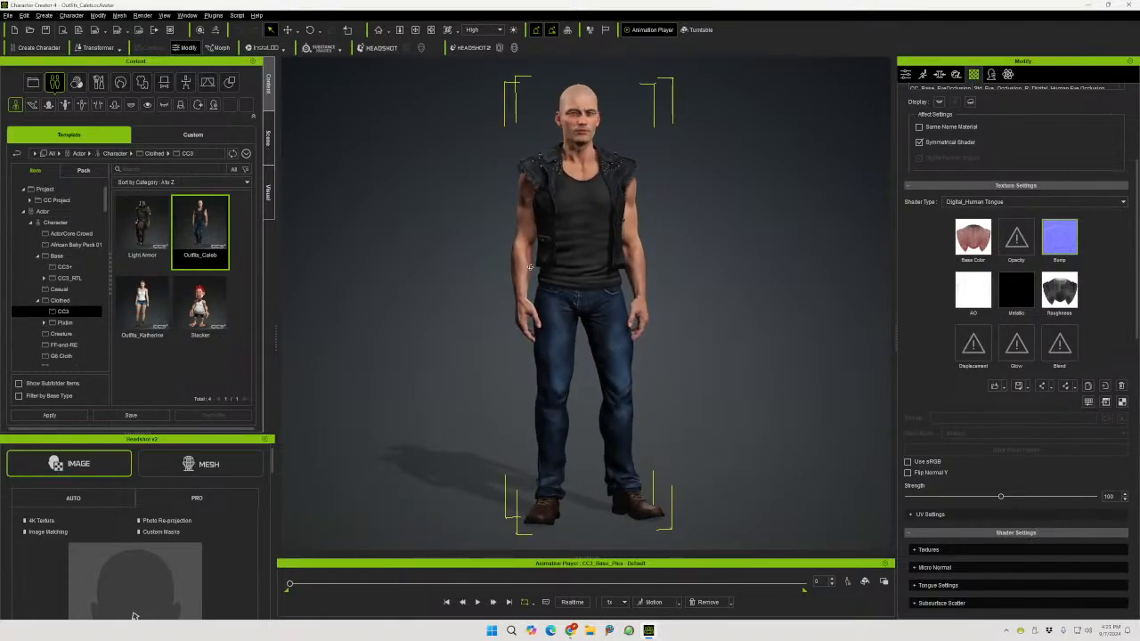
# Delete the biker vest and the boots from the Caleb character in the scene
pyautogui.click(266, 138)
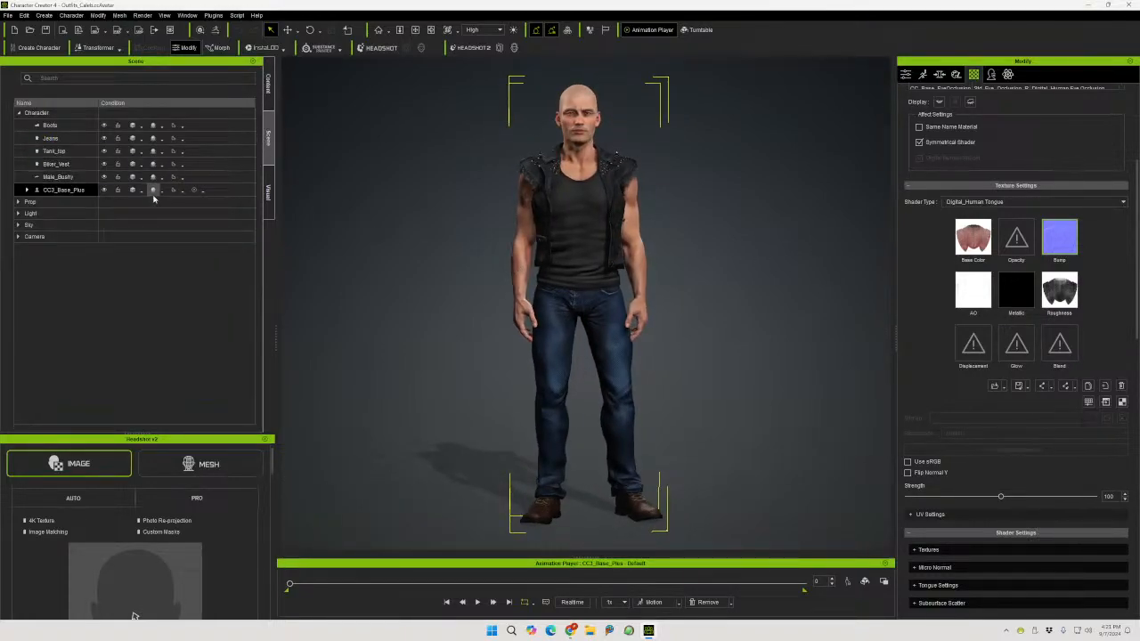
pyautogui.click(73, 165)
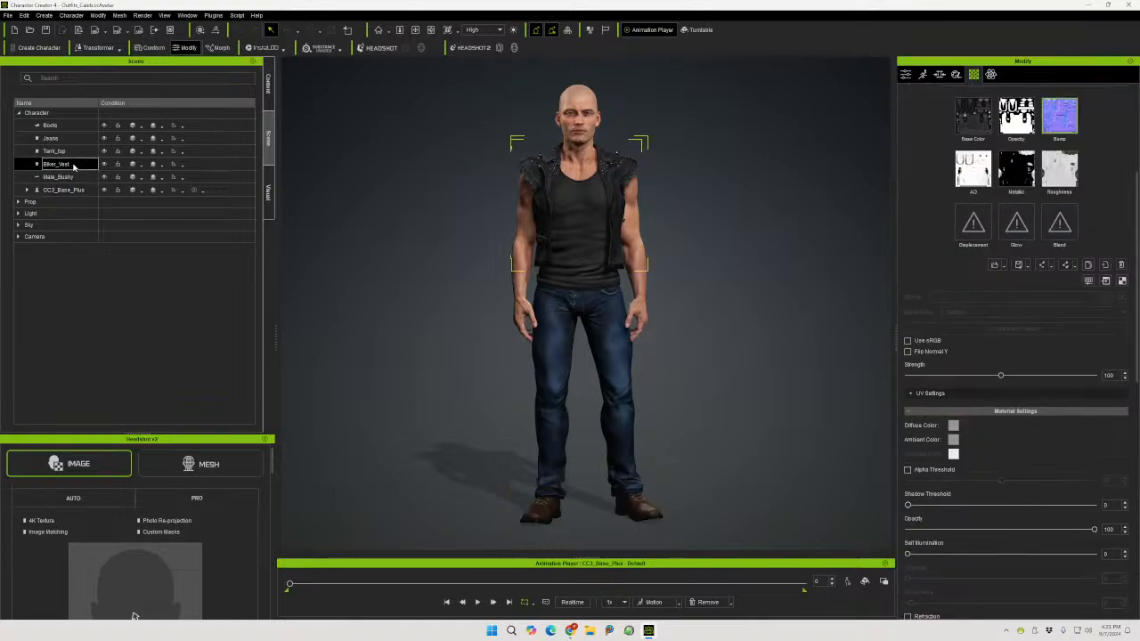
pyautogui.press('Delete')
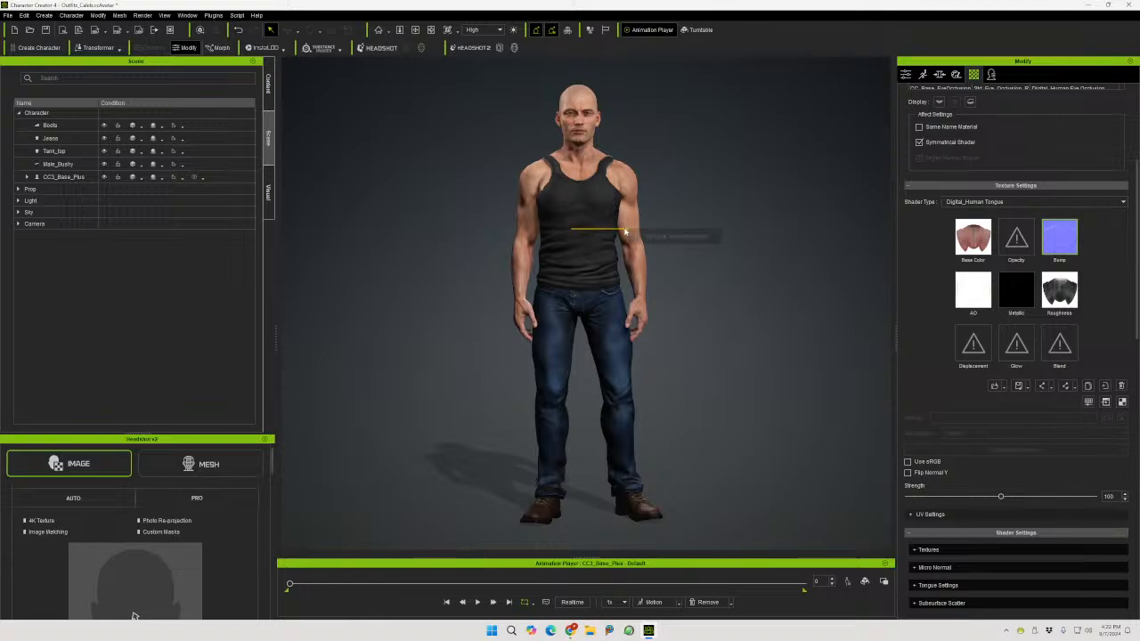
pyautogui.click(73, 126)
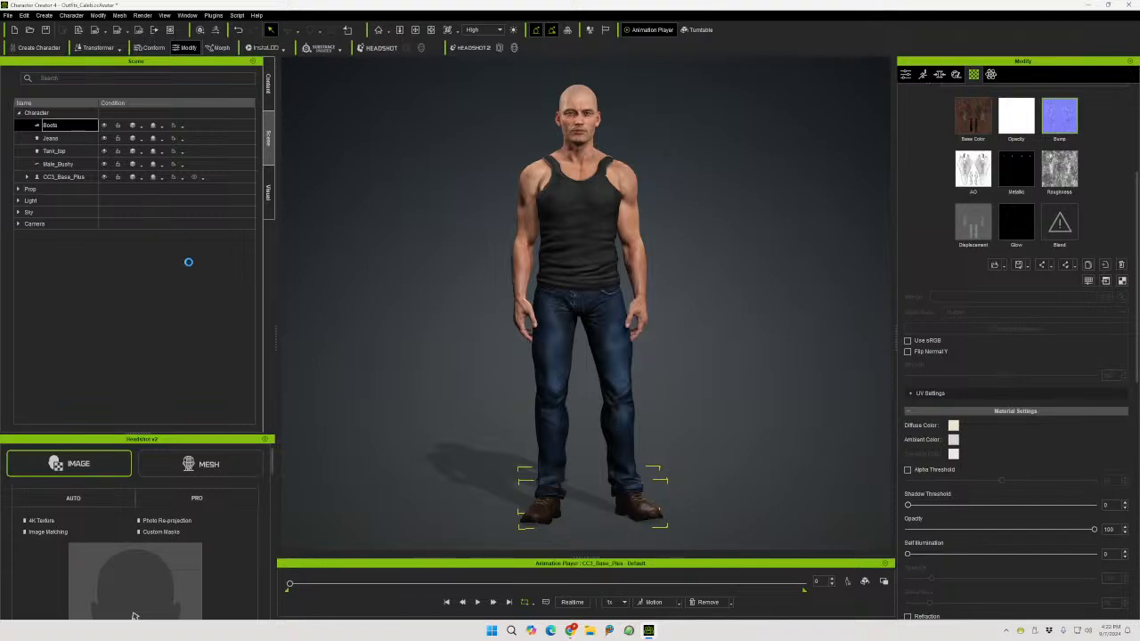
pyautogui.press('Delete')
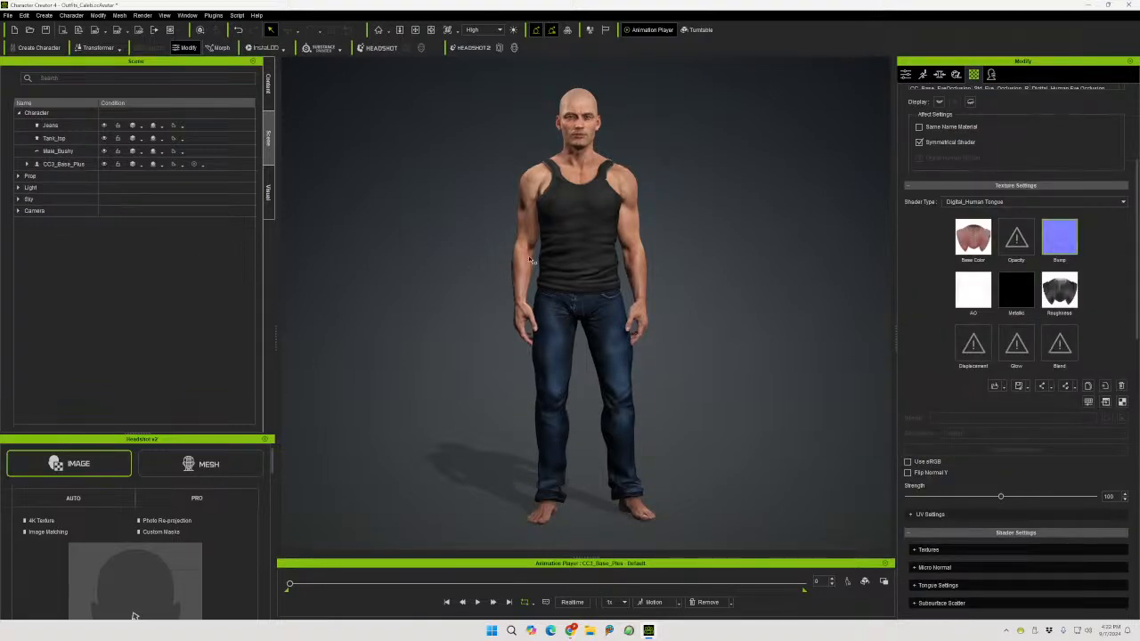
# Create a Body-category morph slider named Caleb-fence from the Caleb character's current shape
pyautogui.click(578, 233)
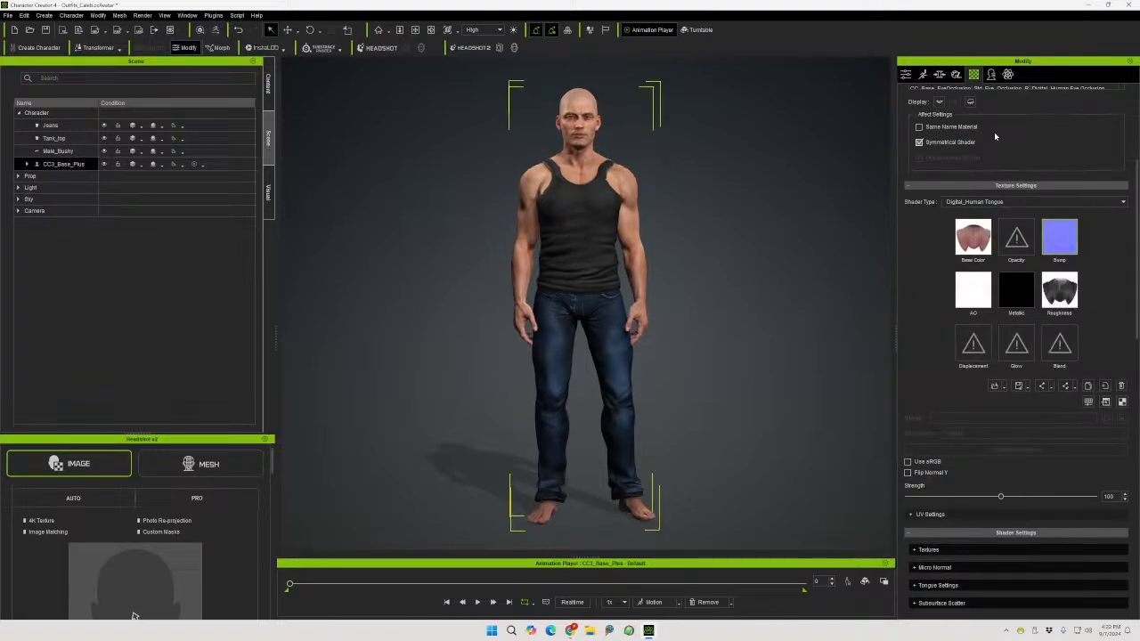
pyautogui.click(938, 75)
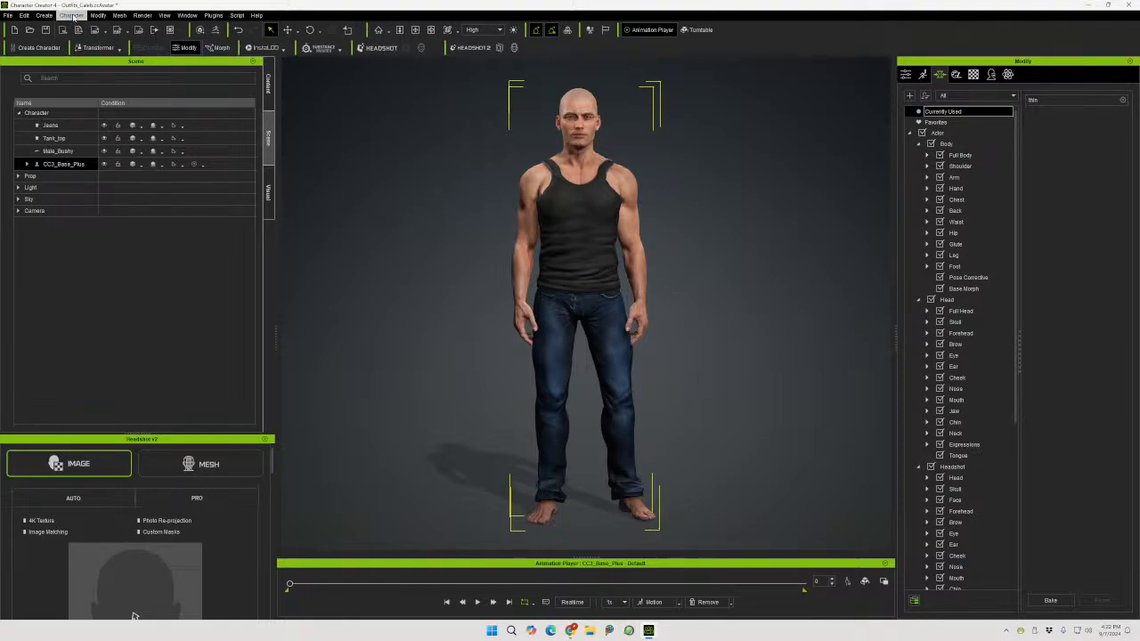
pyautogui.click(44, 15)
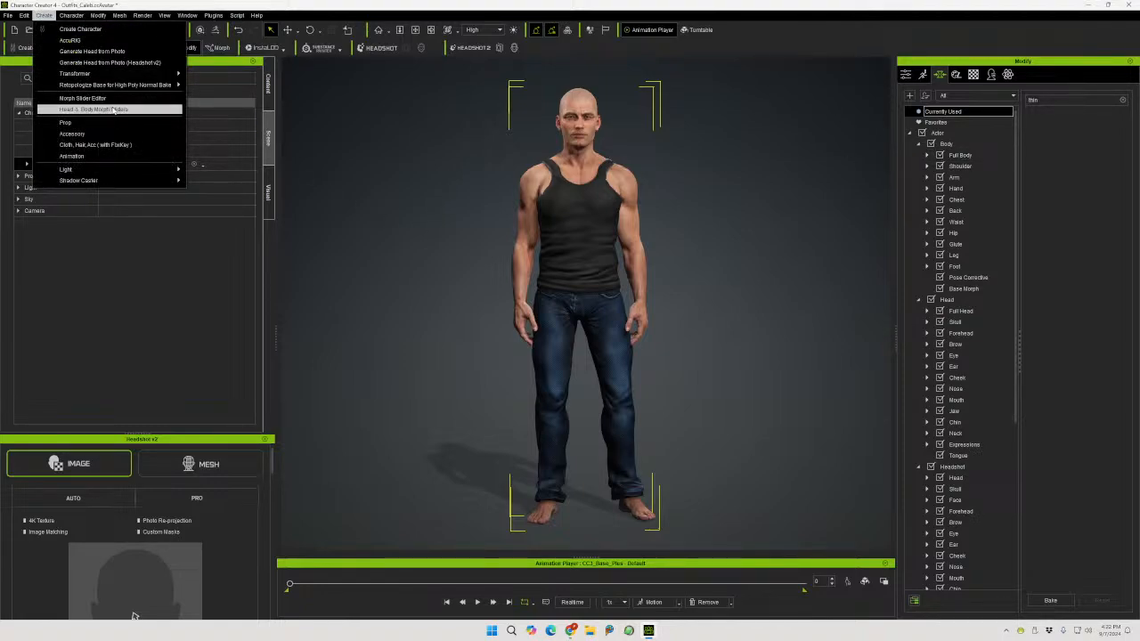
pyautogui.click(115, 110)
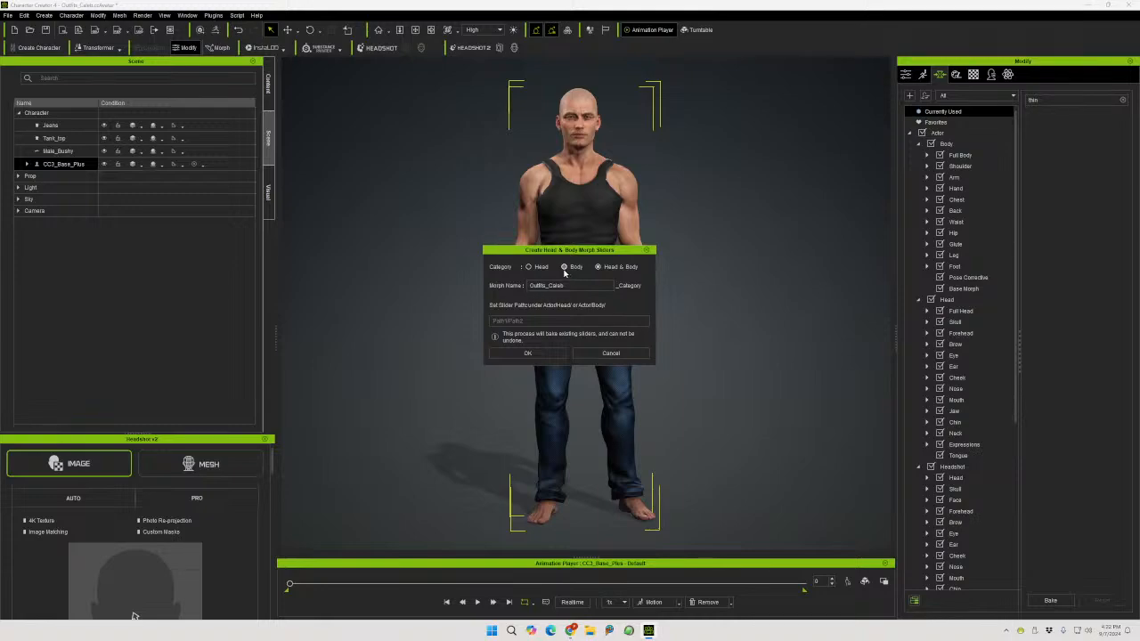
pyautogui.moveTo(573, 285); pyautogui.dragTo(480, 286)
pyautogui.write('Cale')
pyautogui.write('b-fence')
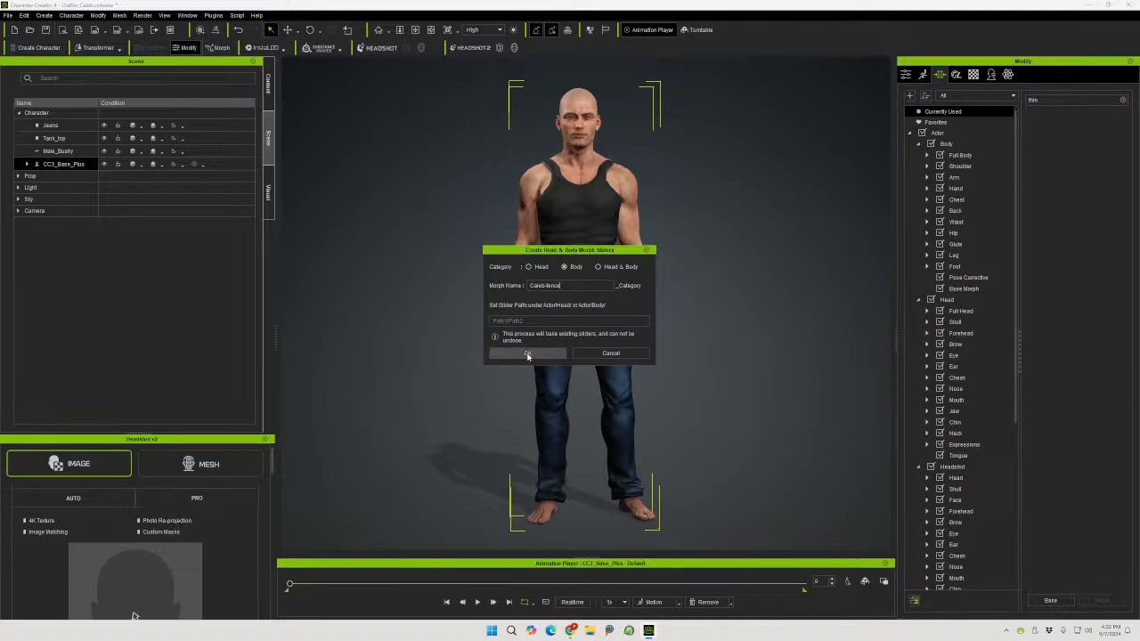
pyautogui.click(527, 353)
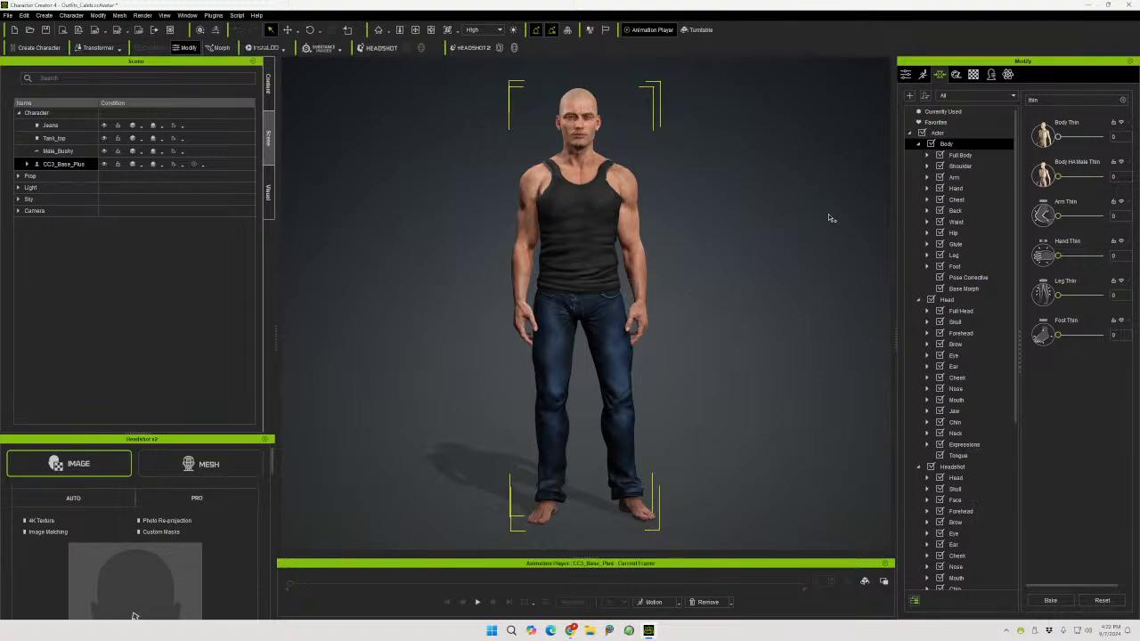
# Show the currently used morphs without the name filter and set the Caleb-fence_Body morph to 0
pyautogui.click(942, 112)
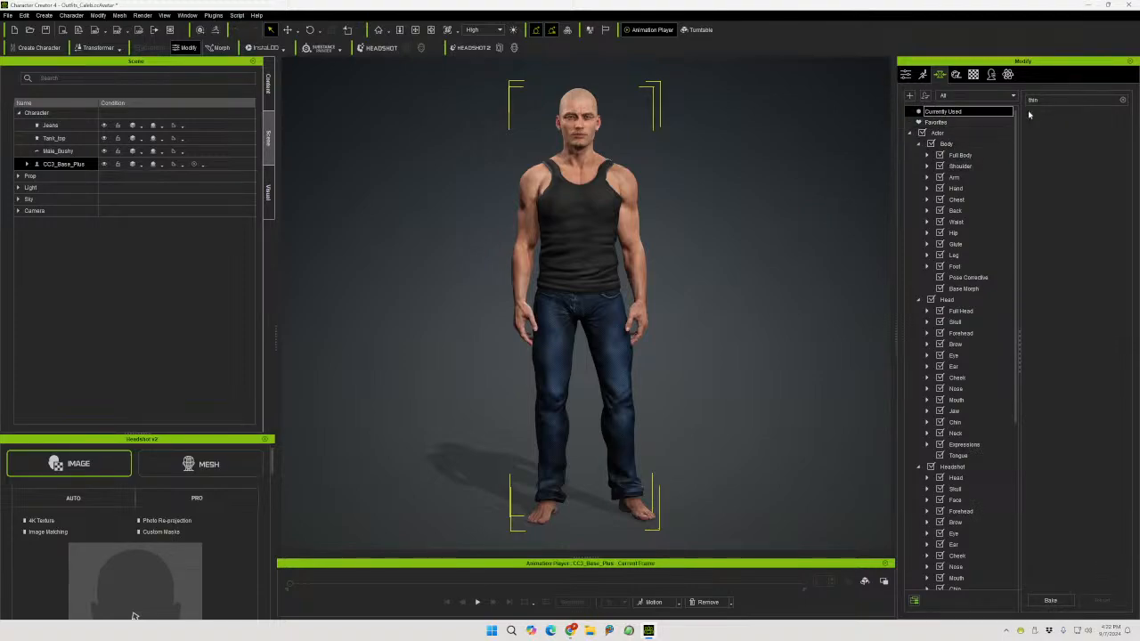
pyautogui.press('BackSpace')
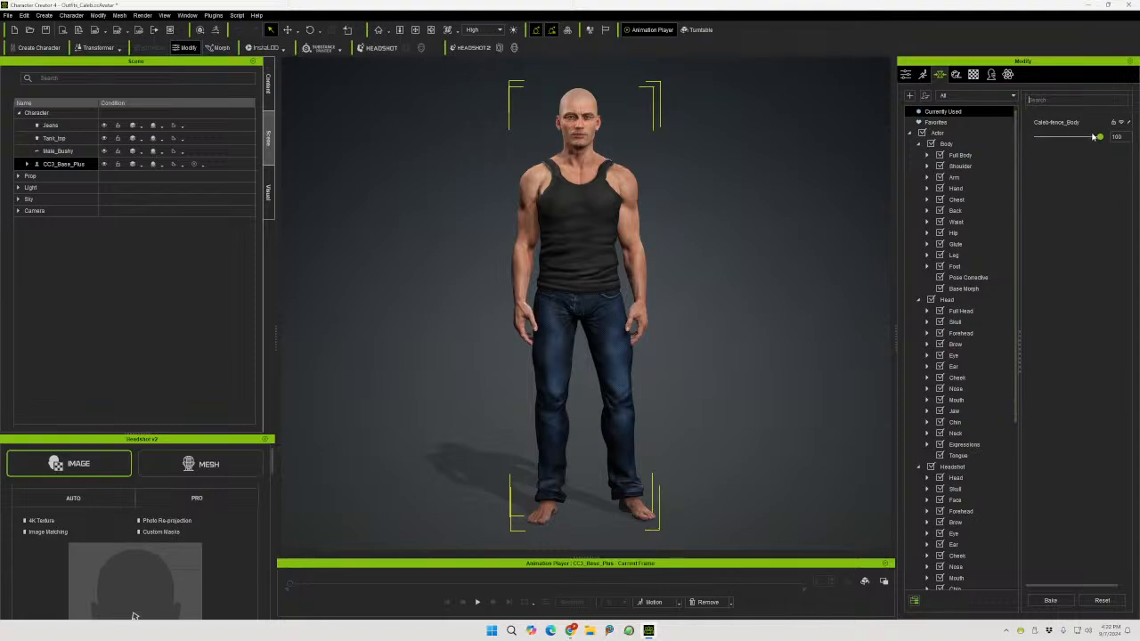
pyautogui.moveTo(1102, 137); pyautogui.dragTo(1037, 137)
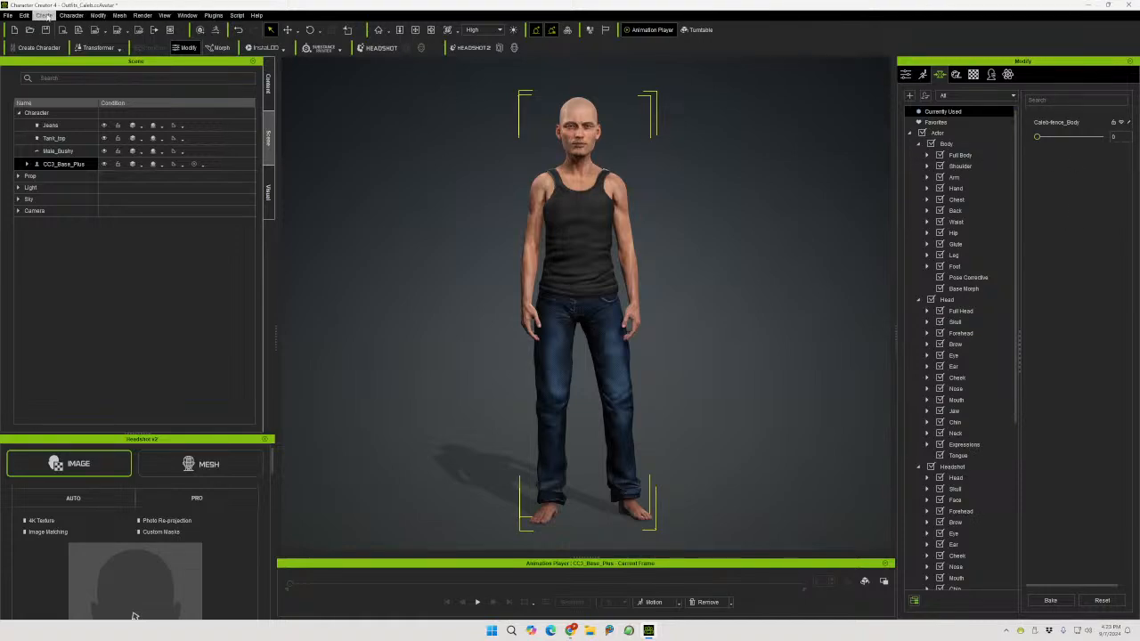
# Create a Head-category morph slider named Caleb-fence from the character's current shape
pyautogui.click(44, 15)
pyautogui.click(94, 108)
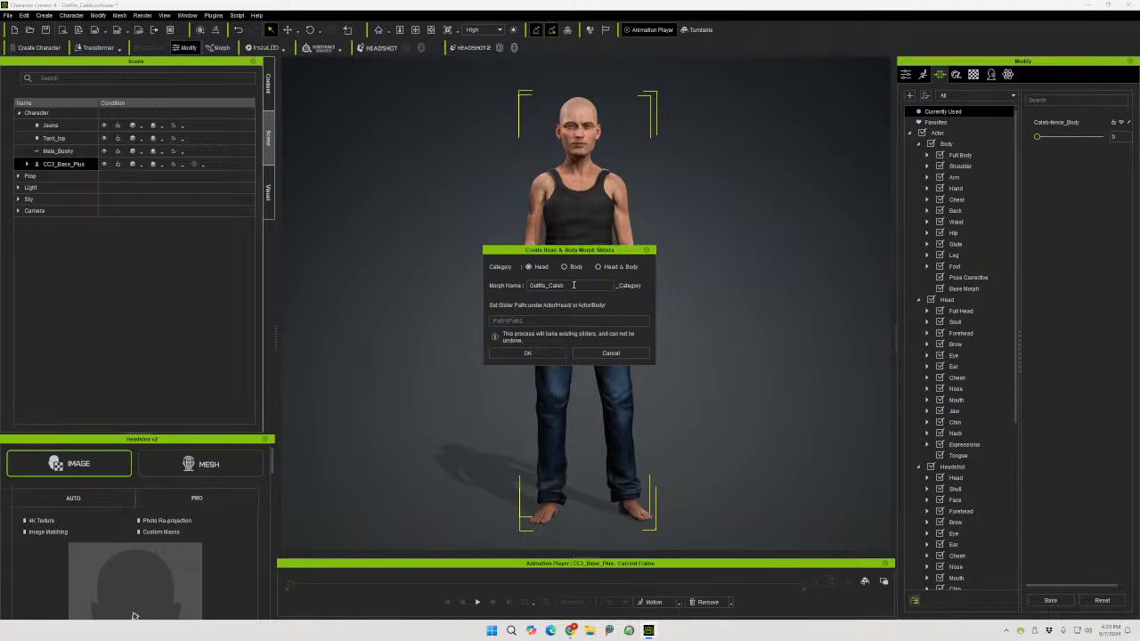
pyautogui.moveTo(574, 285); pyautogui.dragTo(490, 282)
pyautogui.write('Caleb-fence')
pyautogui.click(529, 352)
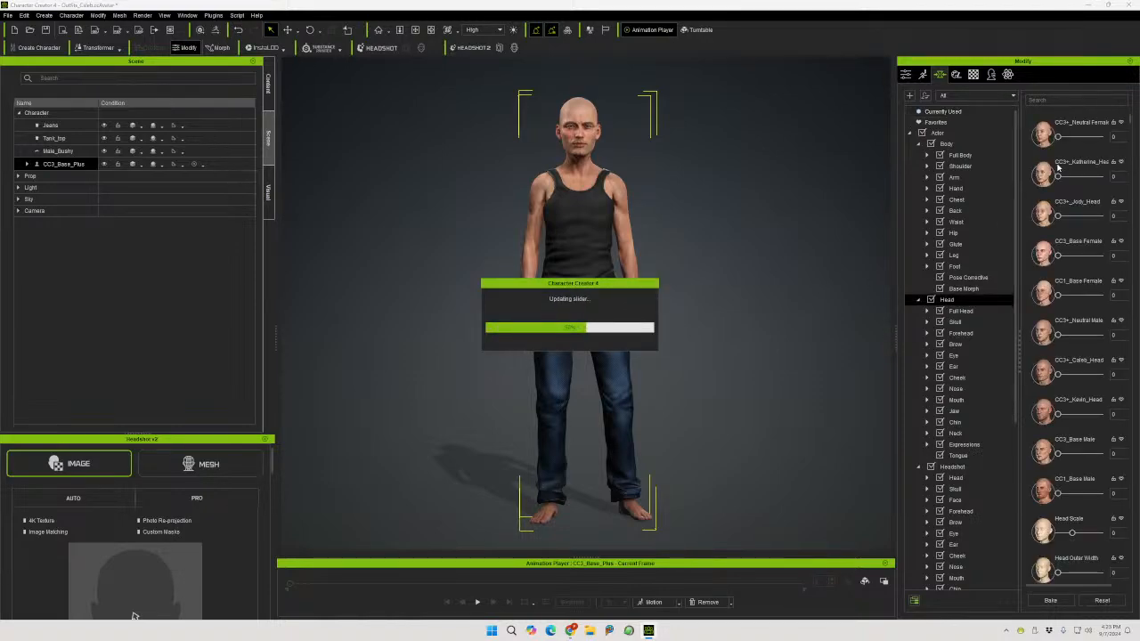
# Show the currently used morphs and set the Caleb-fence_Head morph to 27
pyautogui.click(955, 114)
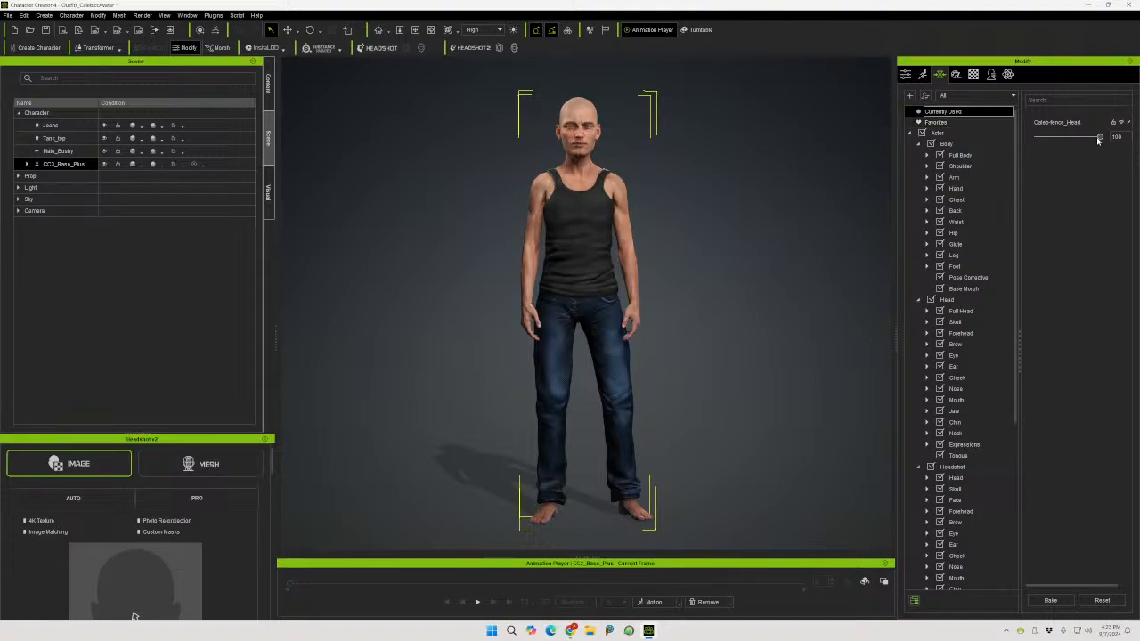
pyautogui.moveTo(1099, 138); pyautogui.dragTo(1053, 138)
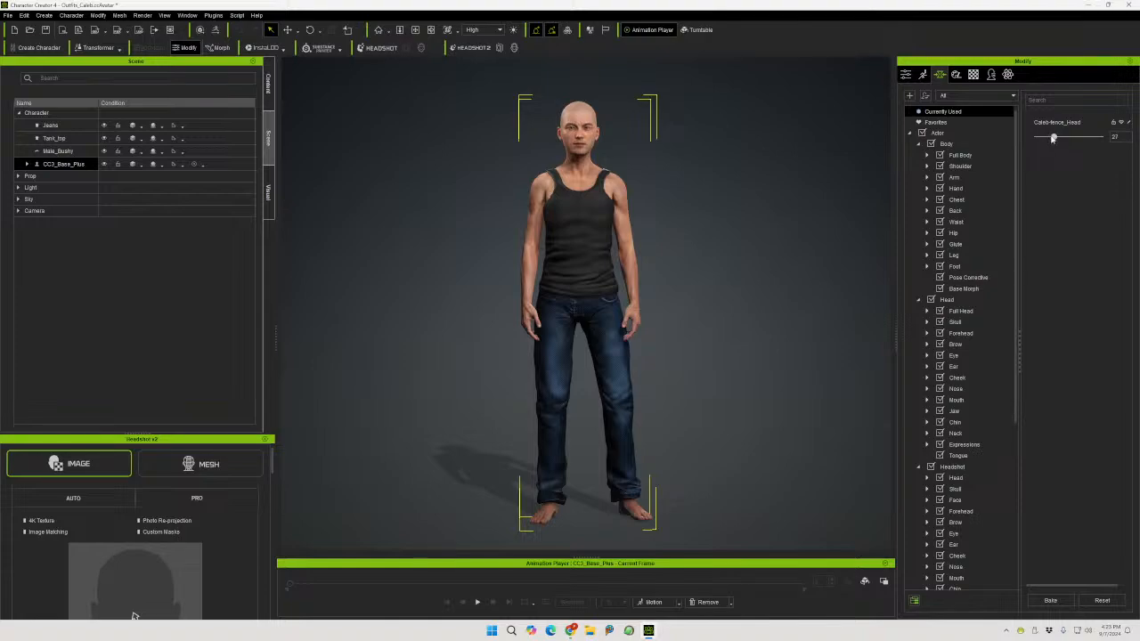
pyautogui.moveTo(773, 183)
pyautogui.mouseDown(button='middle')
pyautogui.moveTo(770, 207)
pyautogui.moveTo(779, 204)
pyautogui.mouseUp(button='middle')
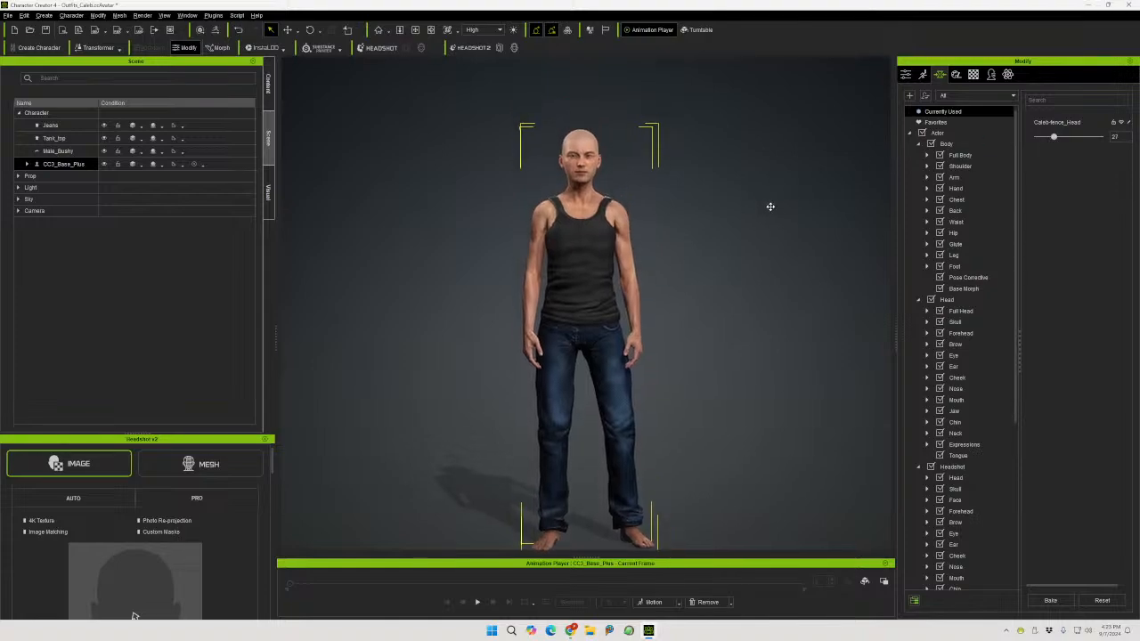
pyautogui.scroll(3, 734, 214)
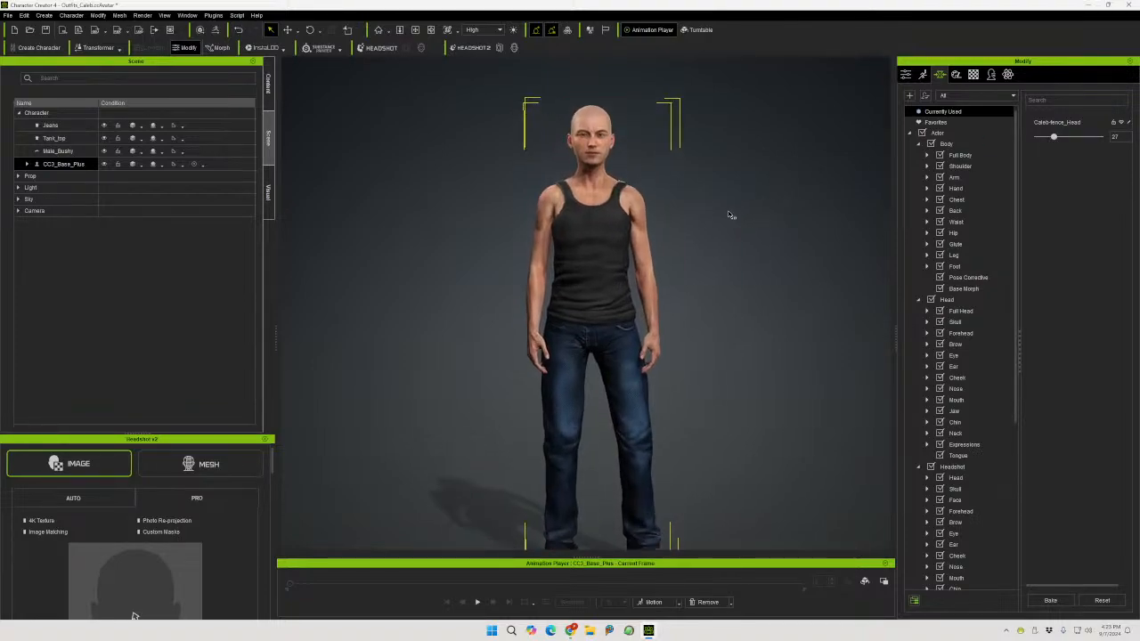
pyautogui.moveTo(713, 185); pyautogui.dragTo(710, 222, button='middle')
pyautogui.scroll(5, 717, 234)
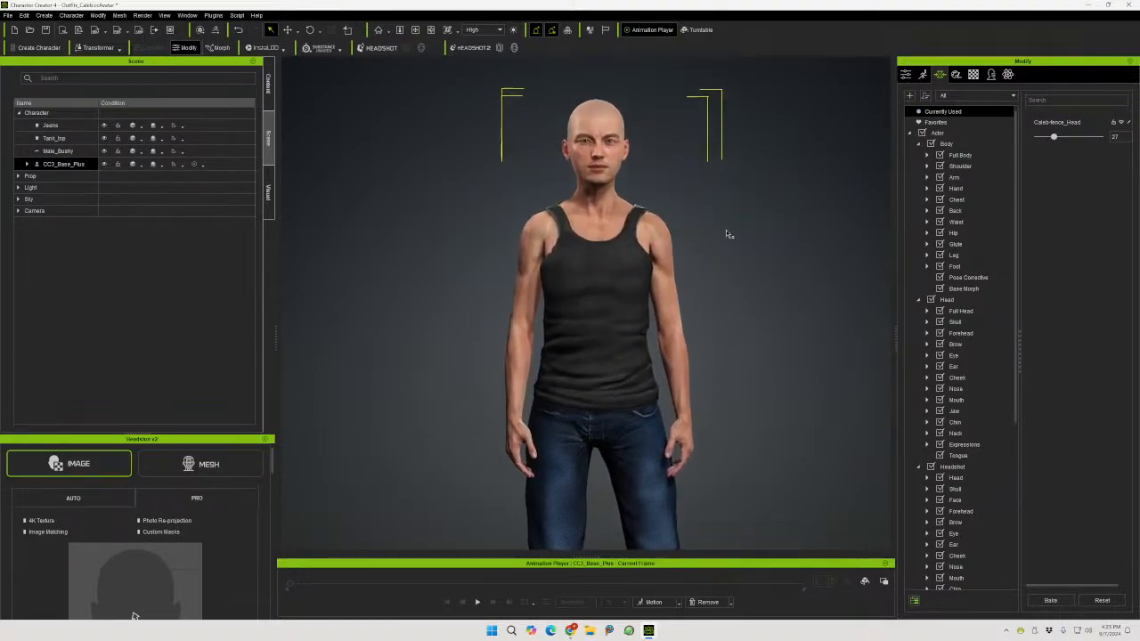
pyautogui.scroll(2, 725, 229)
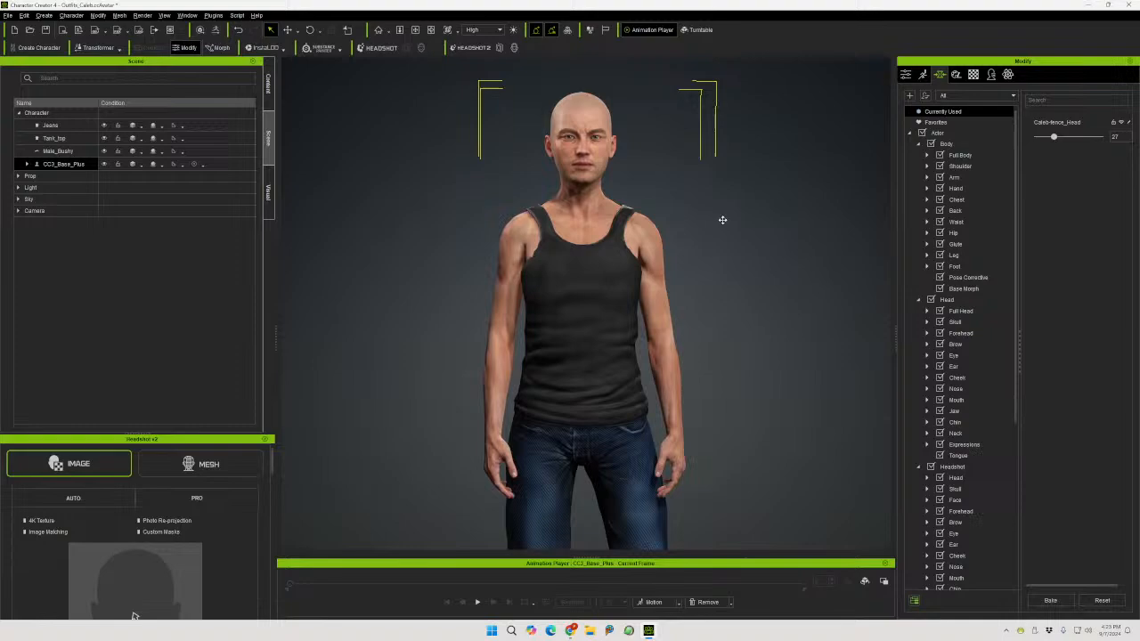
# Set the Bump texture strength of the Std_Skin_Head material to 0
pyautogui.click(973, 74)
pyautogui.scroll(3, 959, 162)
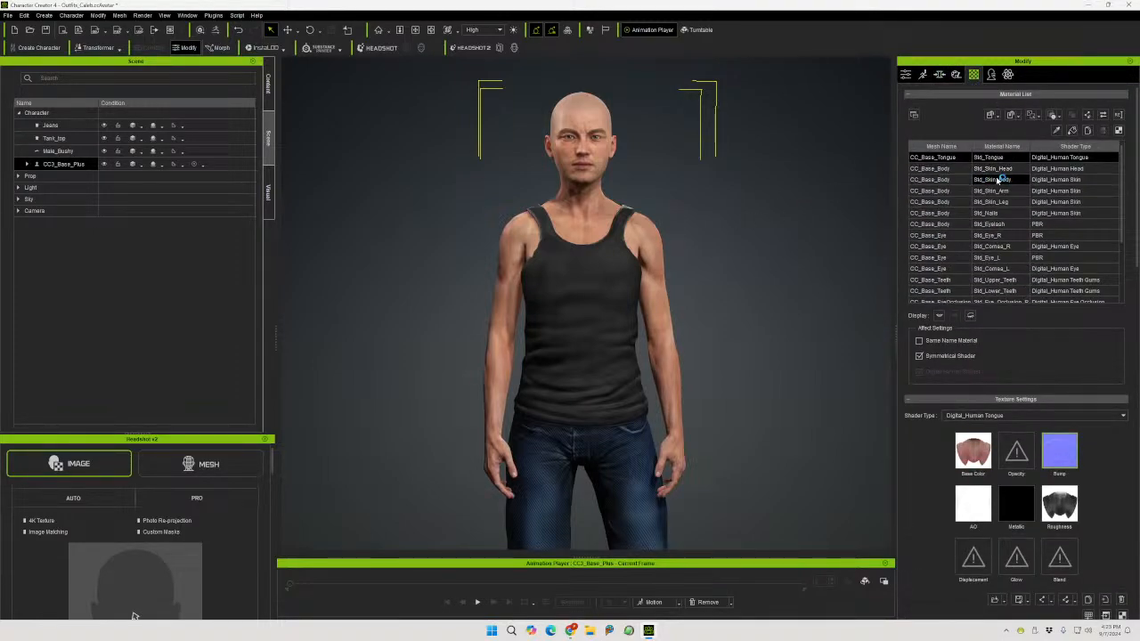
pyautogui.click(993, 169)
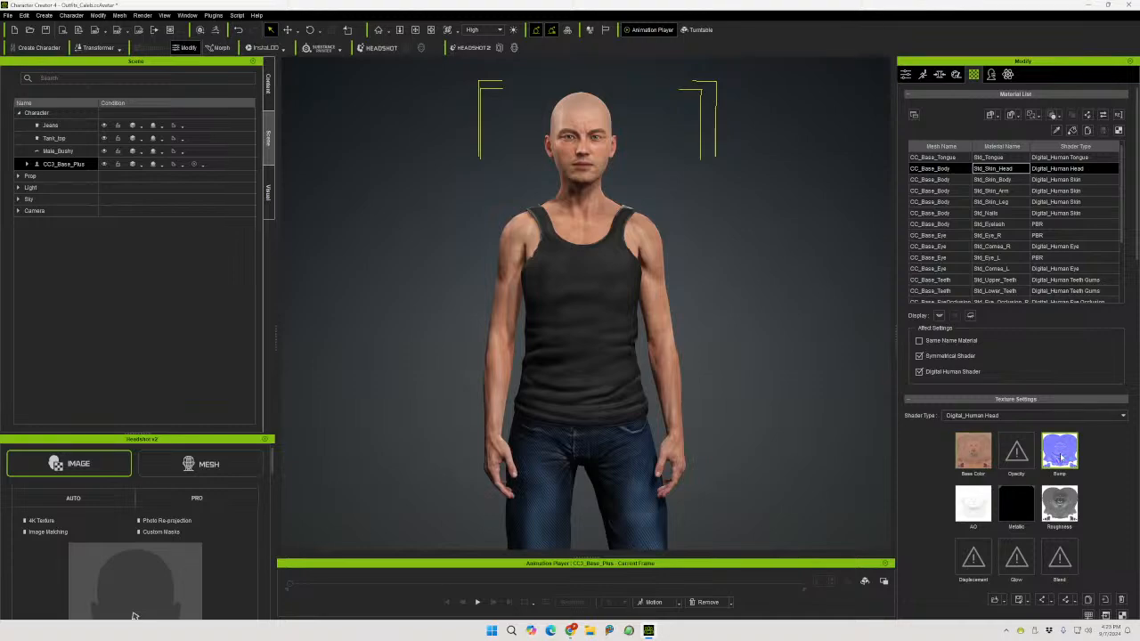
pyautogui.scroll(-3, 912, 459)
pyautogui.moveTo(1000, 550); pyautogui.dragTo(899, 559)
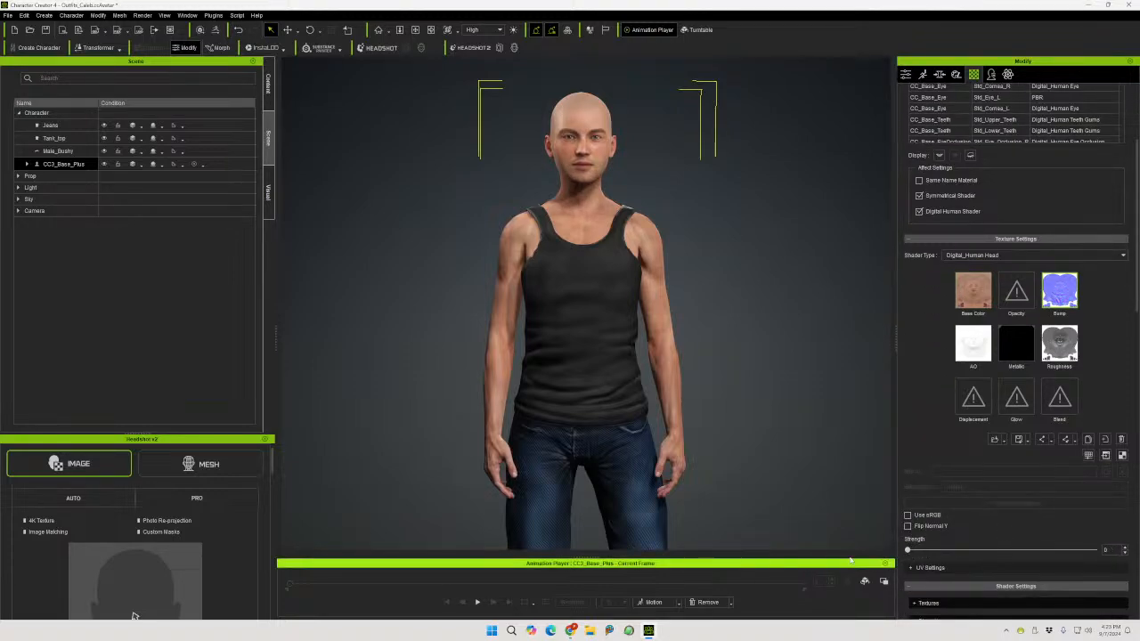
pyautogui.scroll(2, 1019, 182)
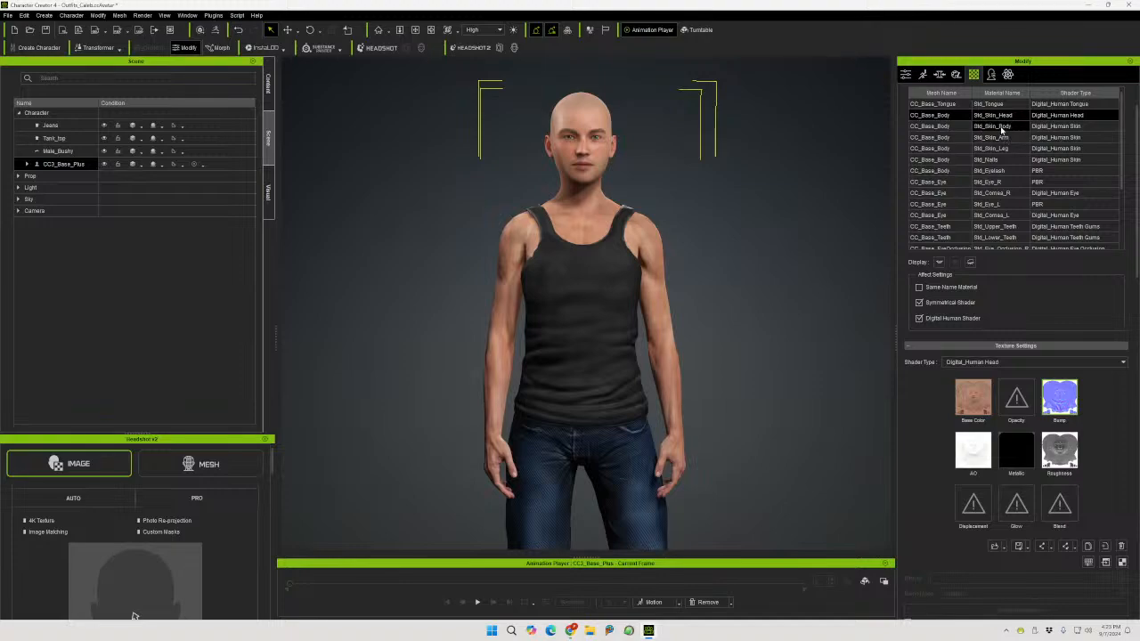
# Lower the Bump texture strength of the Std_Skin_Body material to the minimum
pyautogui.click(1020, 125)
pyautogui.scroll(-1, 936, 435)
pyautogui.scroll(-4, 951, 420)
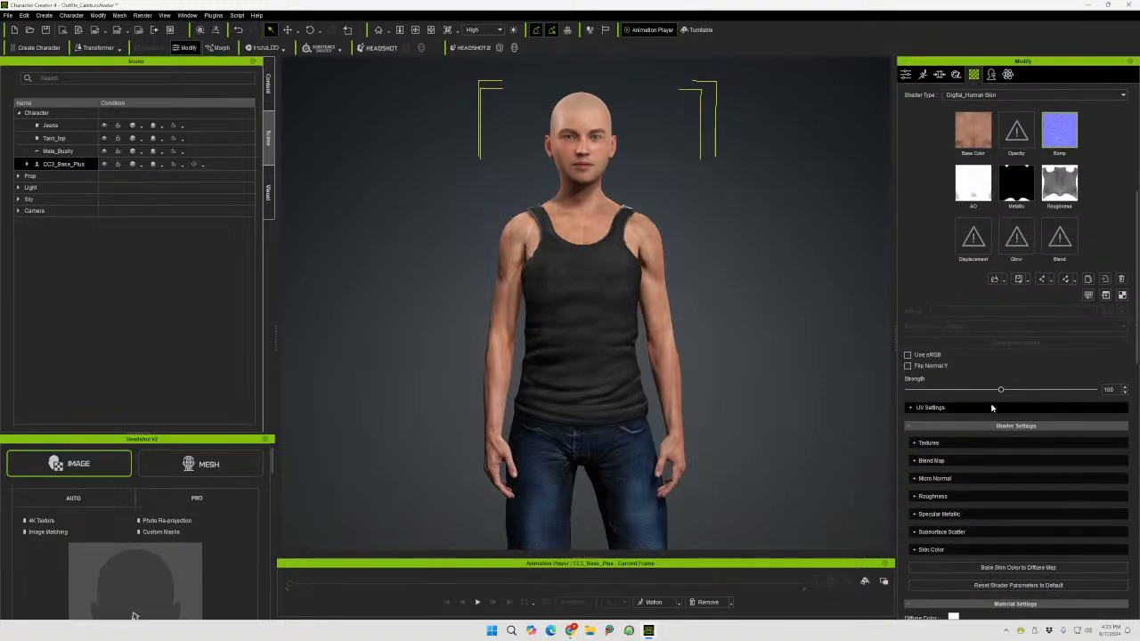
pyautogui.moveTo(999, 389); pyautogui.dragTo(893, 399)
pyautogui.scroll(4, 984, 294)
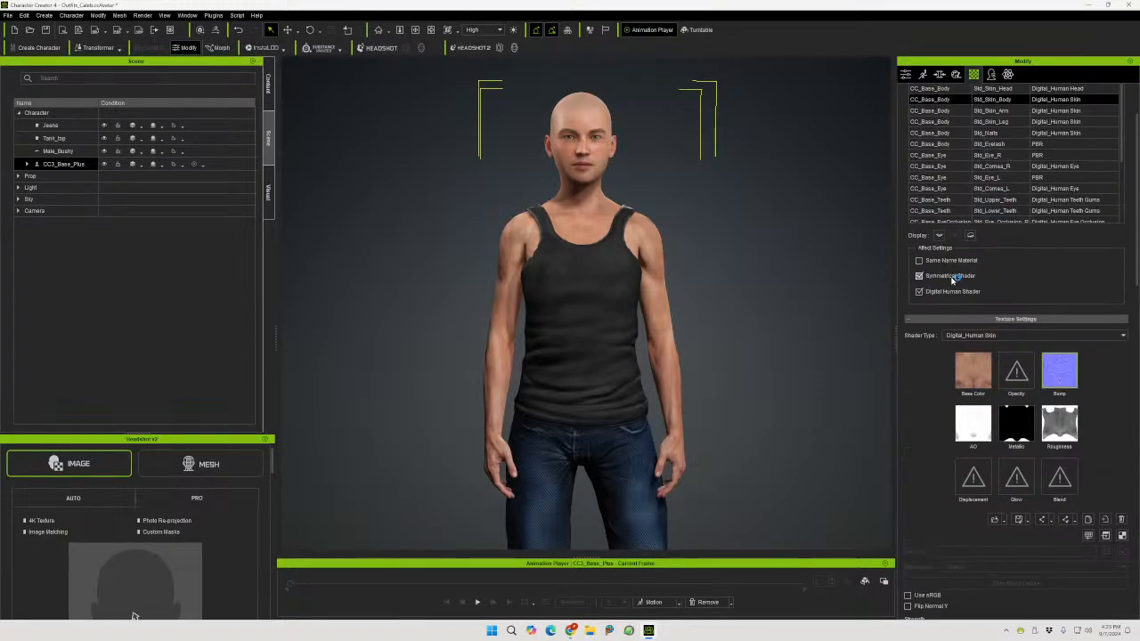
# Strongly reduce the Bump texture strength of the Std_Skin_Arm material
pyautogui.click(987, 110)
pyautogui.scroll(-3, 924, 477)
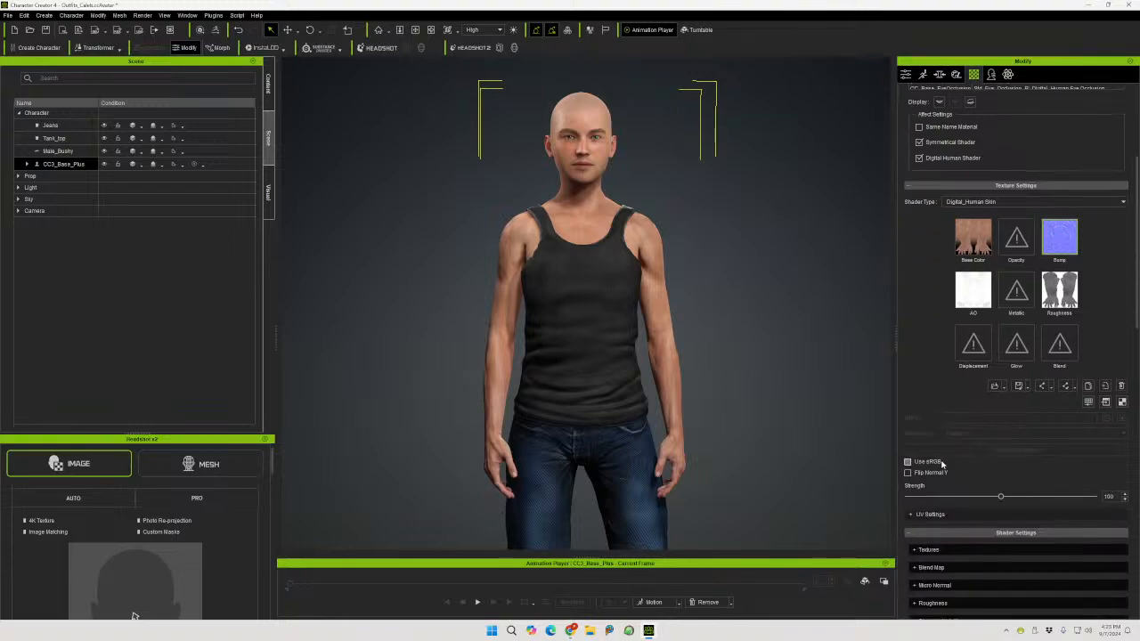
pyautogui.moveTo(999, 495); pyautogui.dragTo(907, 496)
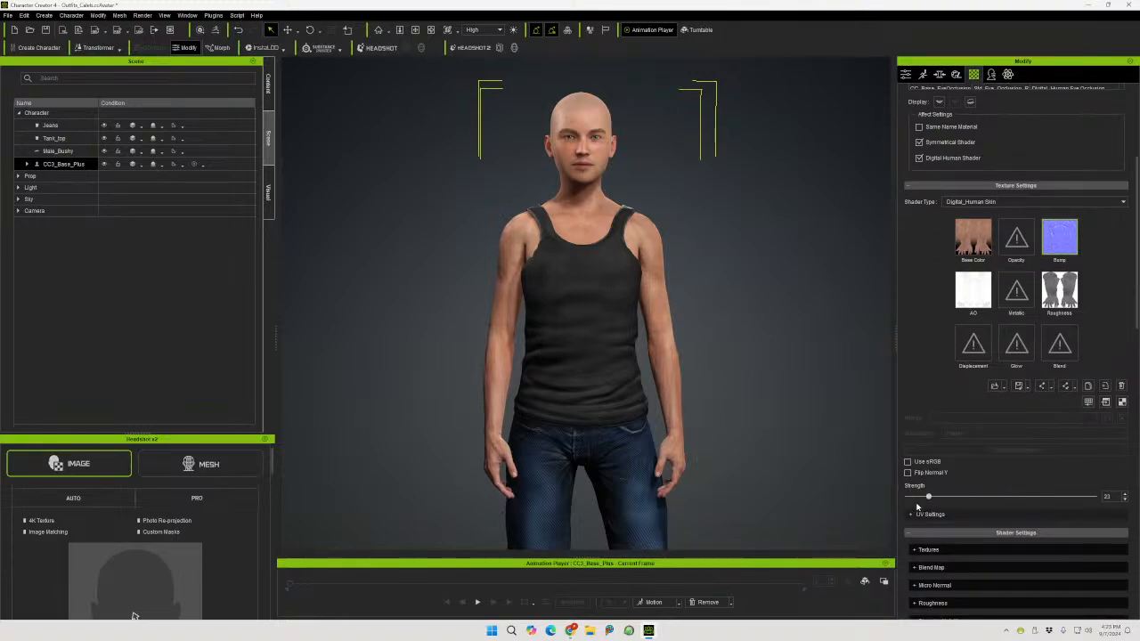
pyautogui.scroll(2, 920, 446)
pyautogui.scroll(2, 964, 393)
# Set the Bump texture strength of the Std_Skin_Leg material to 0 and bring the full figure into view
pyautogui.click(921, 198)
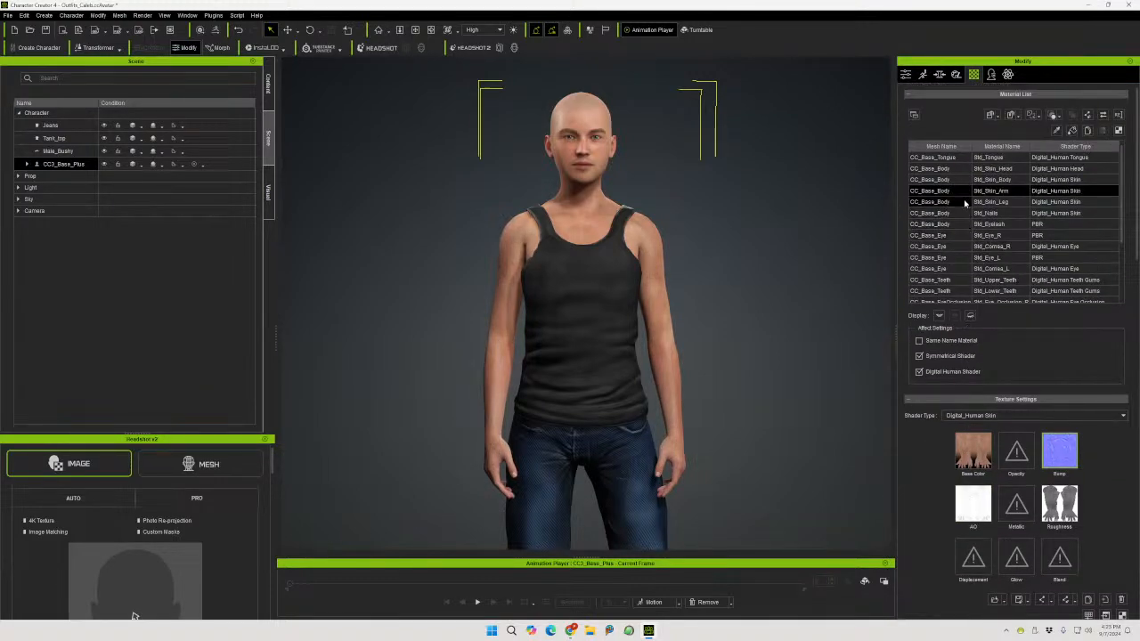
pyautogui.scroll(-2, 936, 334)
pyautogui.scroll(-4, 936, 334)
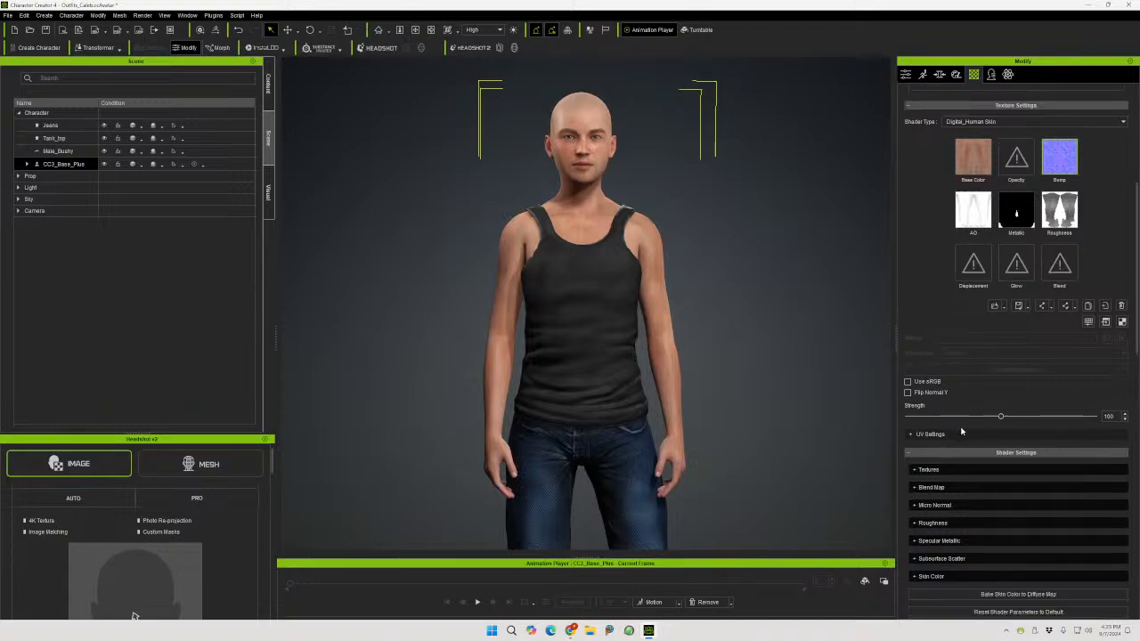
pyautogui.moveTo(1001, 418); pyautogui.dragTo(885, 425)
pyautogui.moveTo(796, 387); pyautogui.dragTo(744, 303, button='middle')
pyautogui.scroll(-6, 740, 339)
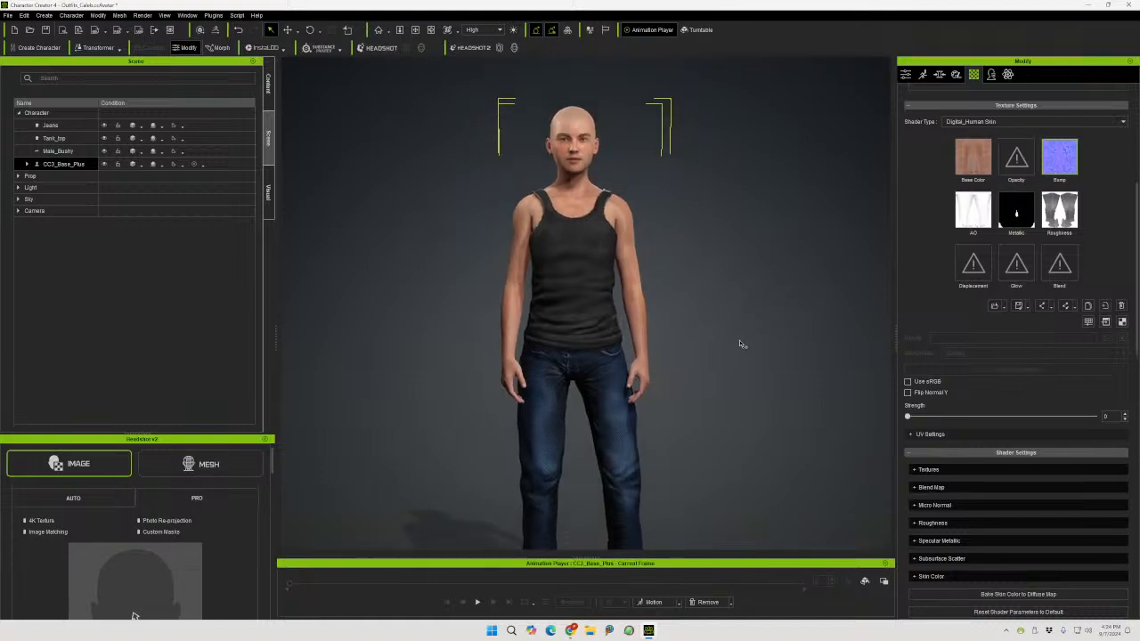
pyautogui.moveTo(718, 397); pyautogui.dragTo(704, 367, button='middle')
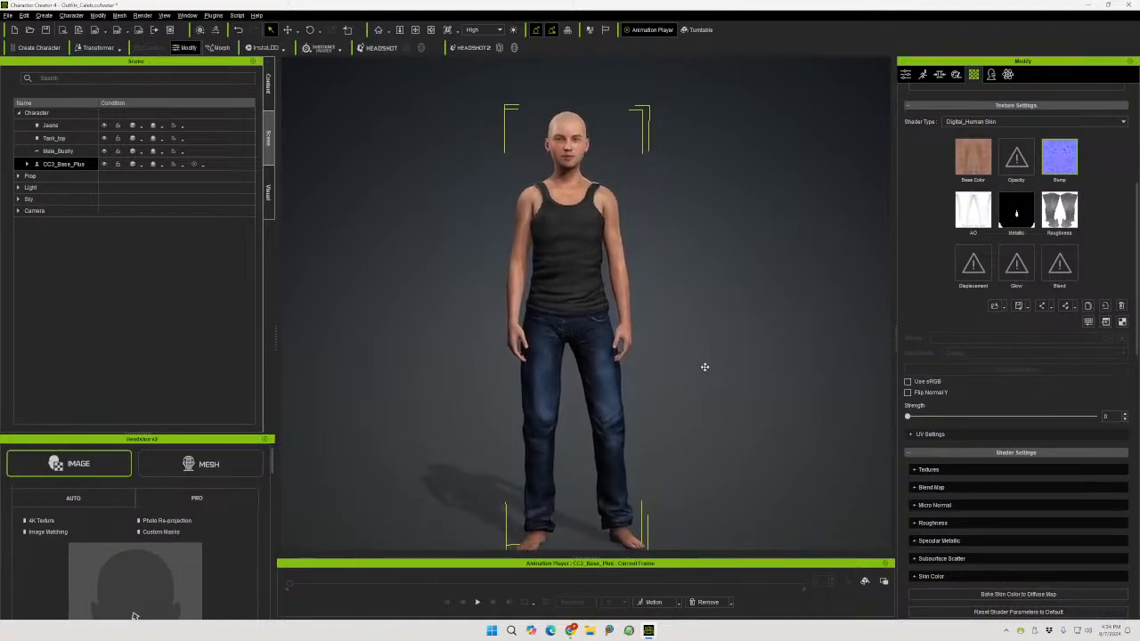
# Find the Full Body morphs matching "baby" and set the Body HA Baby morph to 38
pyautogui.click(940, 74)
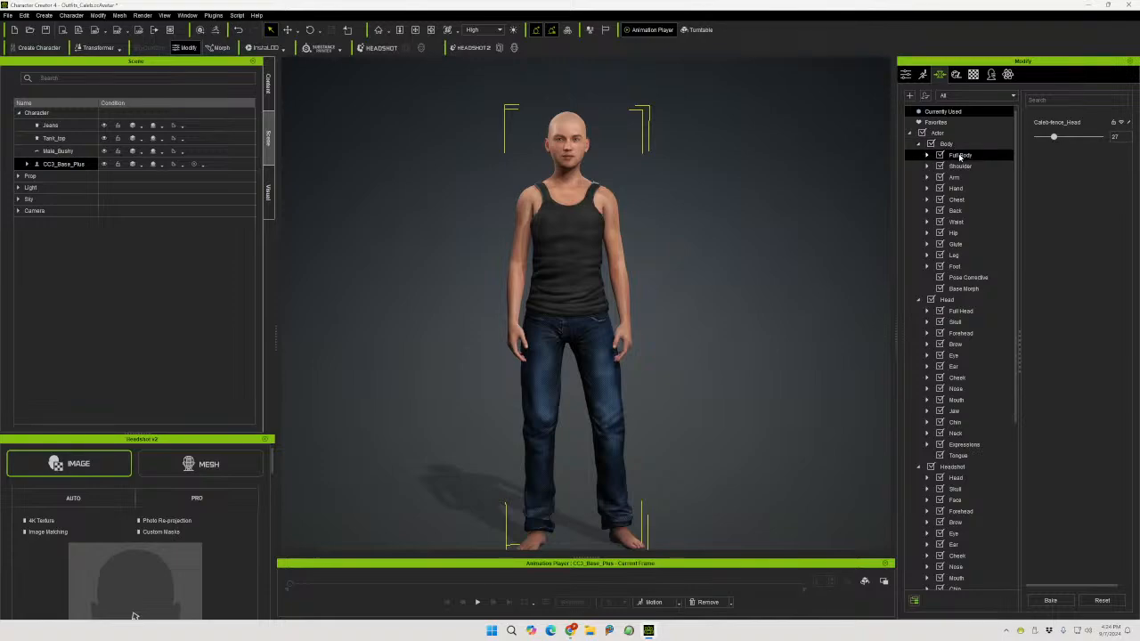
pyautogui.click(959, 155)
pyautogui.click(1055, 100)
pyautogui.write('baby')
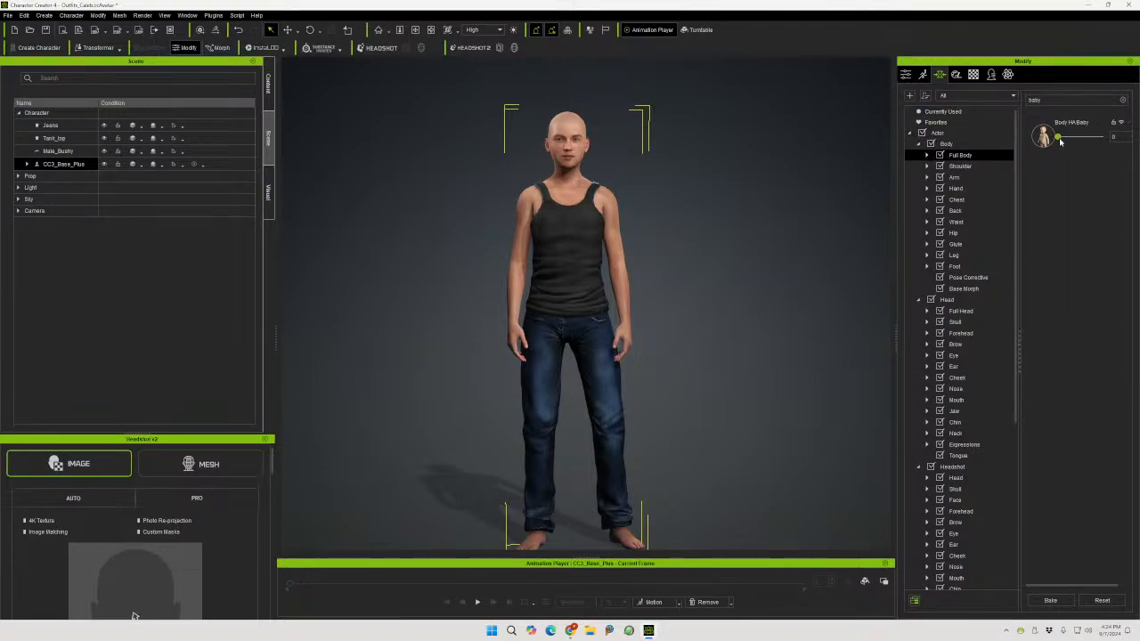
pyautogui.moveTo(1060, 141); pyautogui.dragTo(1074, 139)
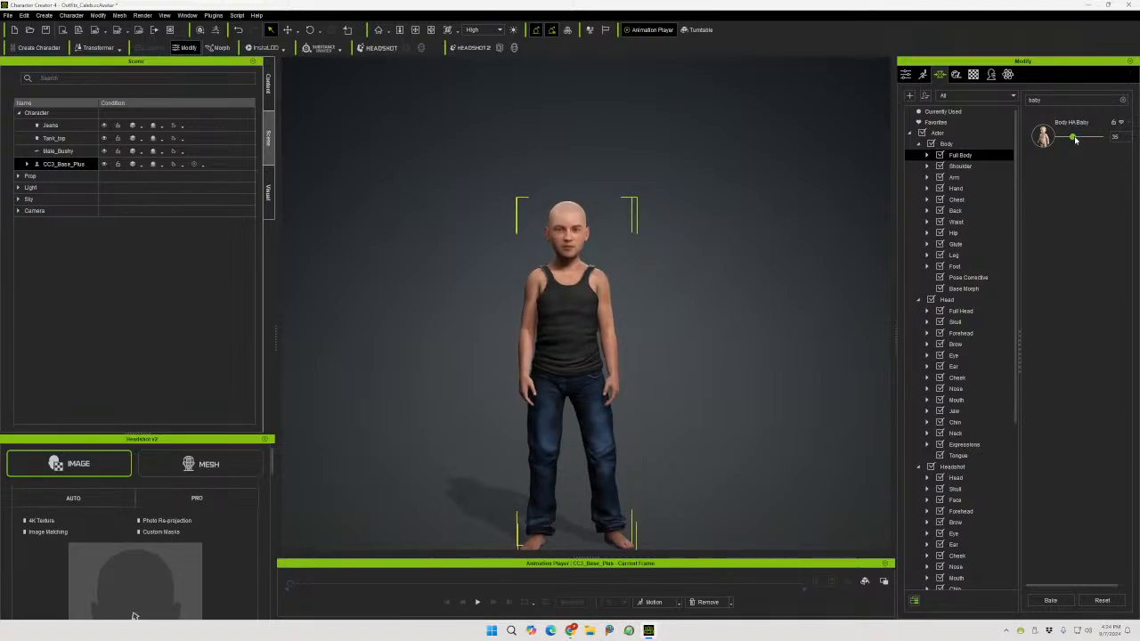
pyautogui.moveTo(1074, 140); pyautogui.dragTo(1076, 140)
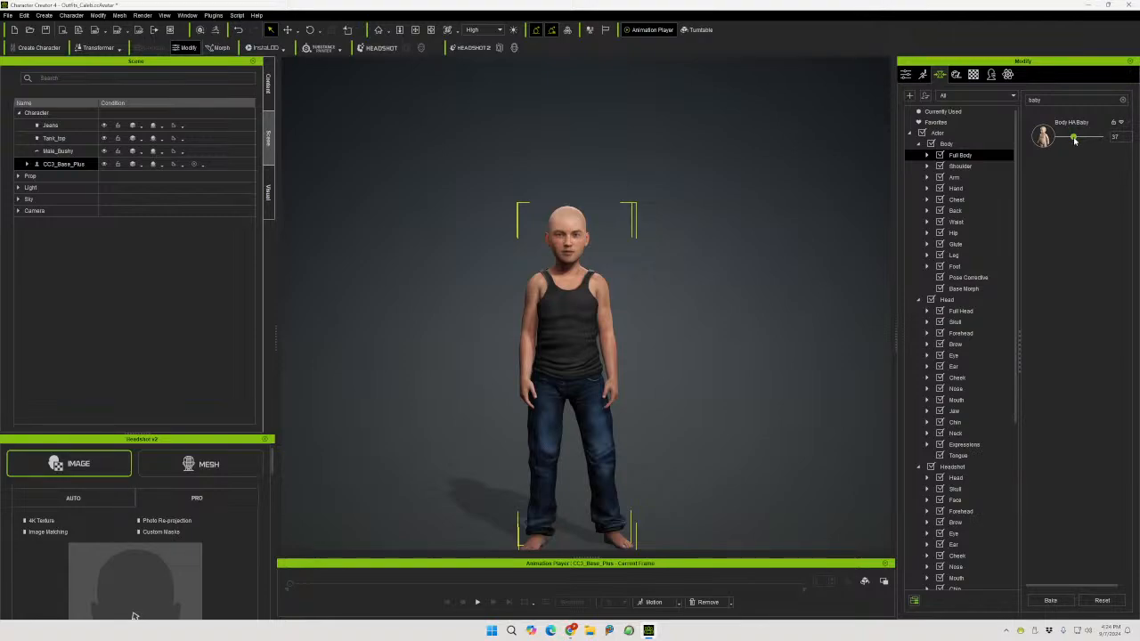
pyautogui.moveTo(1074, 140); pyautogui.dragTo(1075, 140)
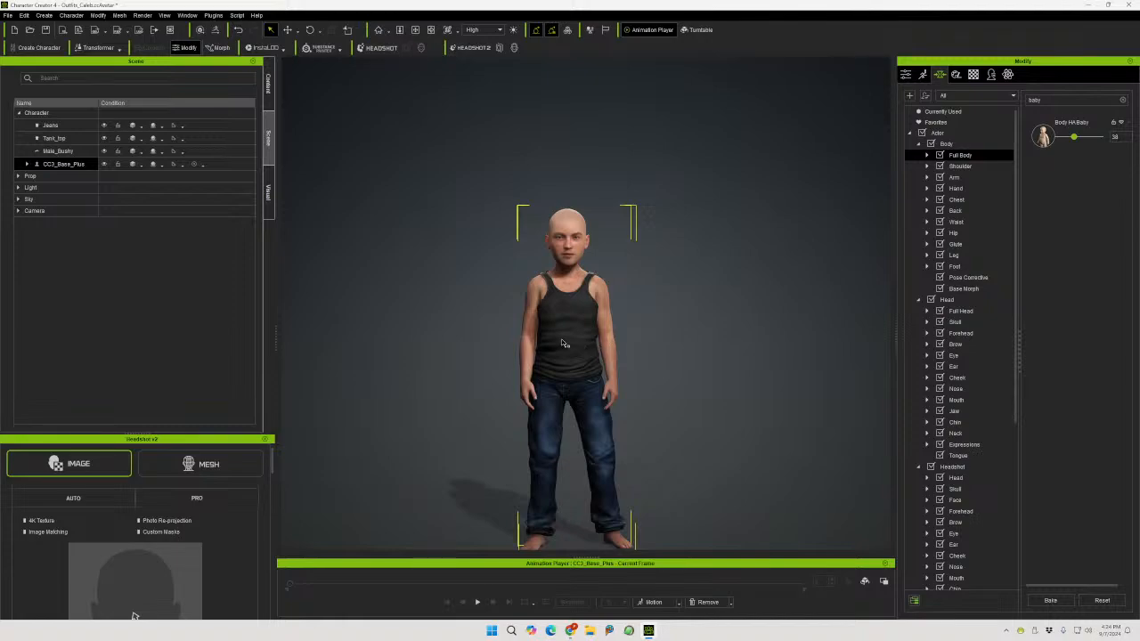
pyautogui.moveTo(554, 331)
pyautogui.mouseDown(button='right')
pyautogui.moveTo(654, 313)
pyautogui.moveTo(1139, 307)
pyautogui.moveTo(682, 324)
pyautogui.moveTo(448, 315)
pyautogui.moveTo(550, 325)
pyautogui.moveTo(539, 326)
pyautogui.mouseUp(button='right')
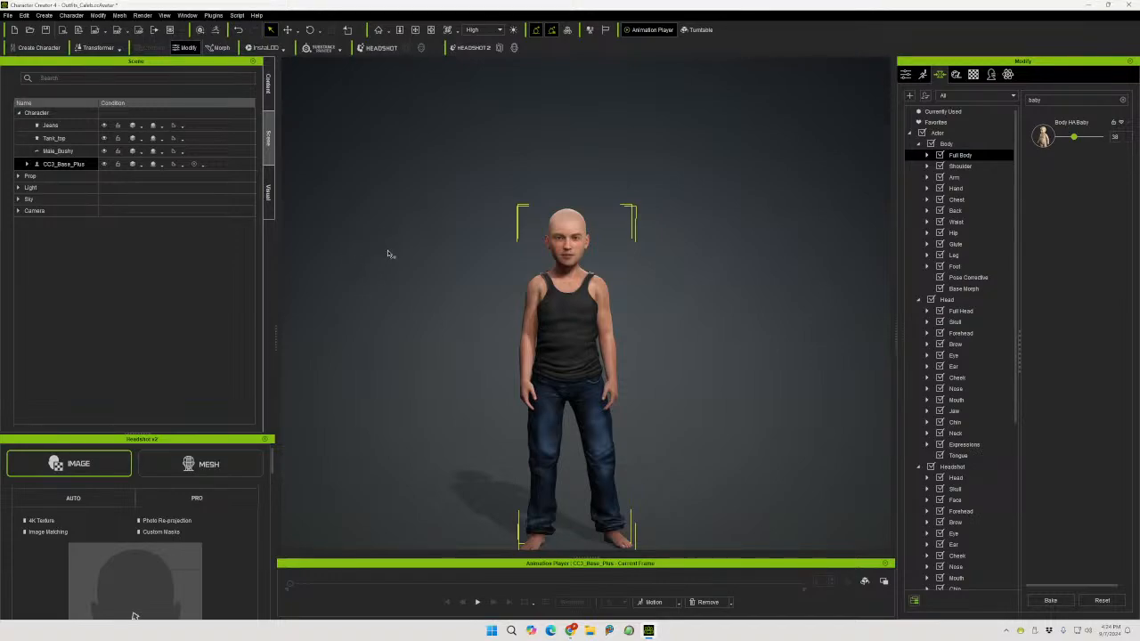
# Apply the Baby skin from the Realistic Human Skin templates under Skin > Overall to the character
pyautogui.click(269, 86)
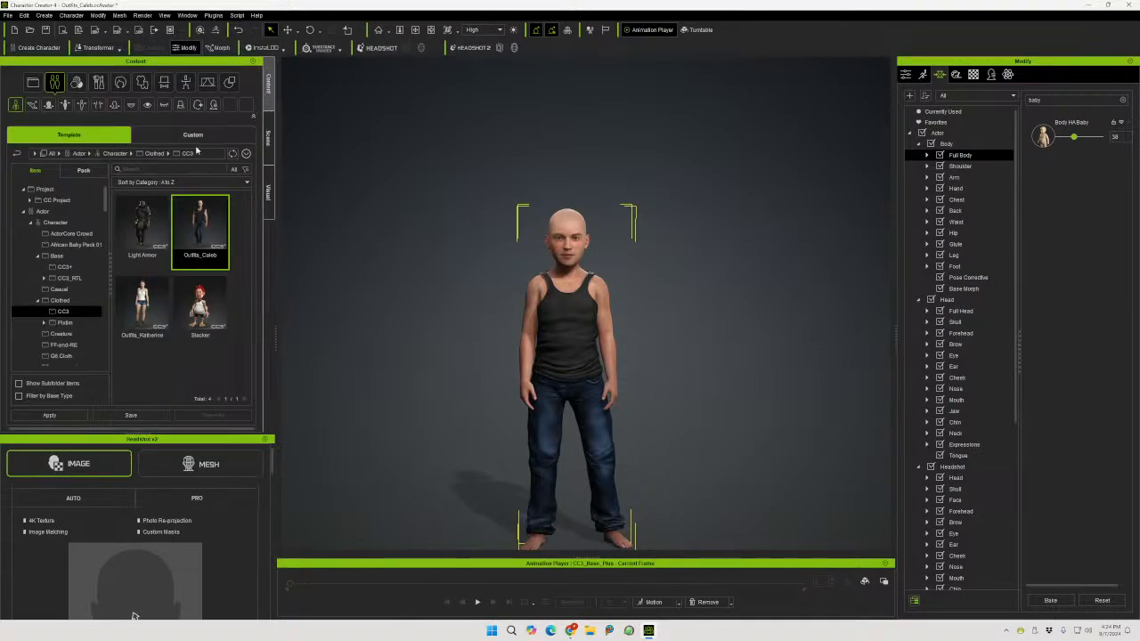
pyautogui.click(37, 222)
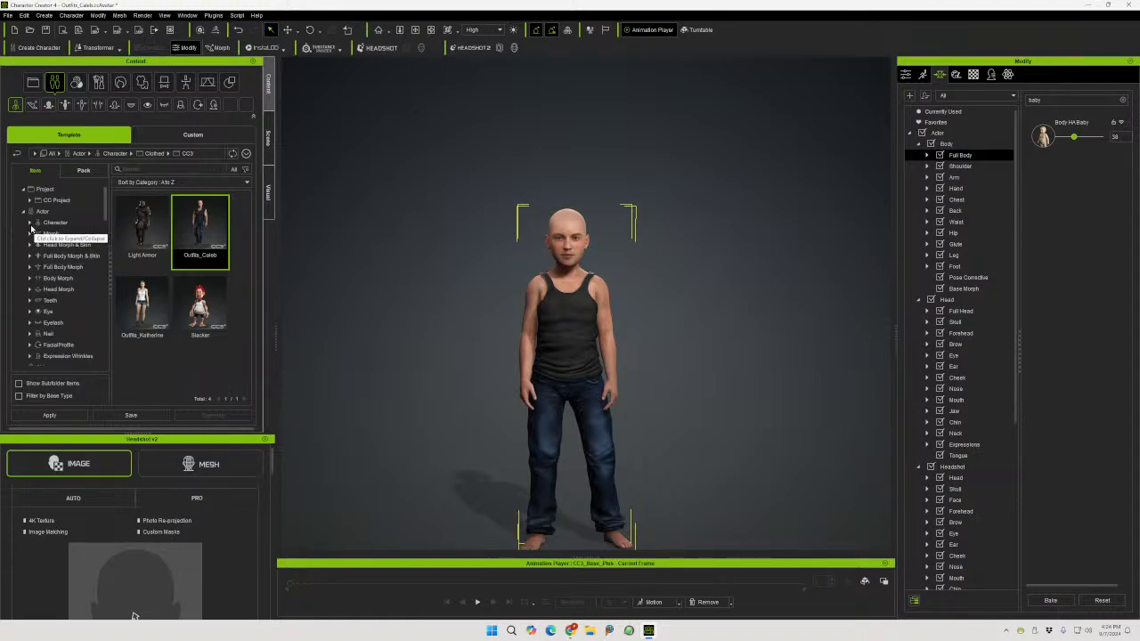
pyautogui.click(23, 211)
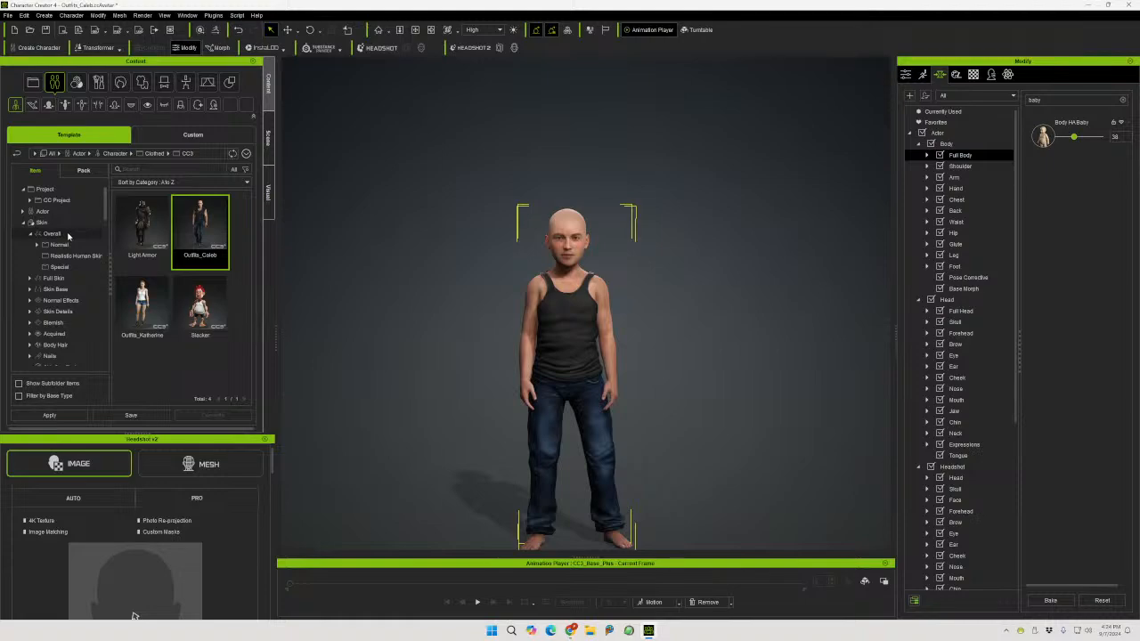
pyautogui.click(68, 233)
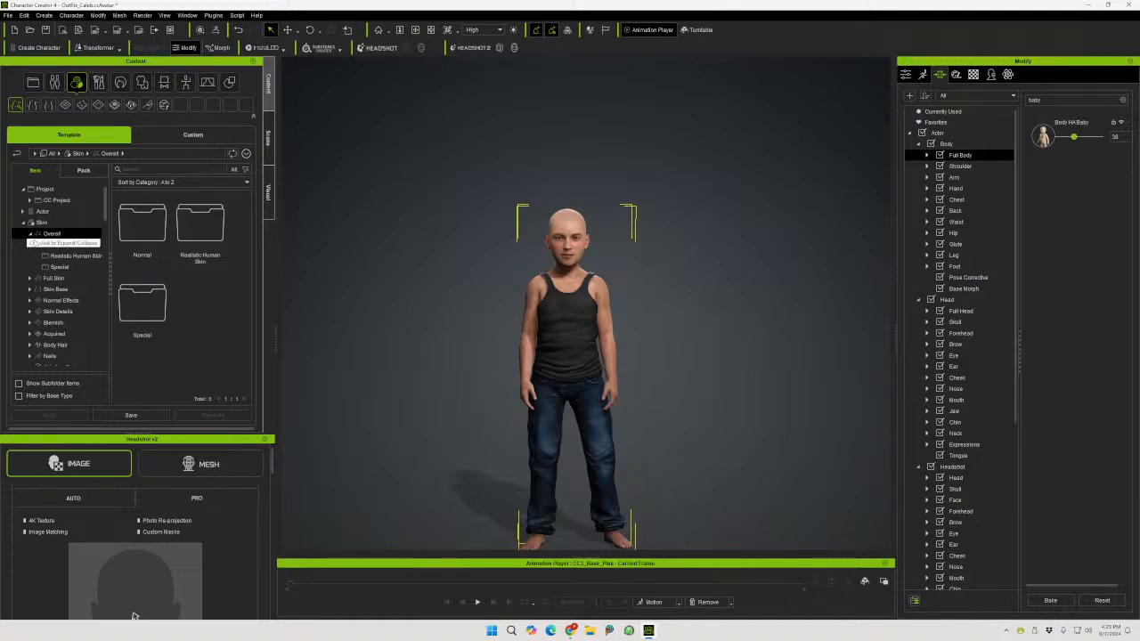
pyautogui.click(76, 256)
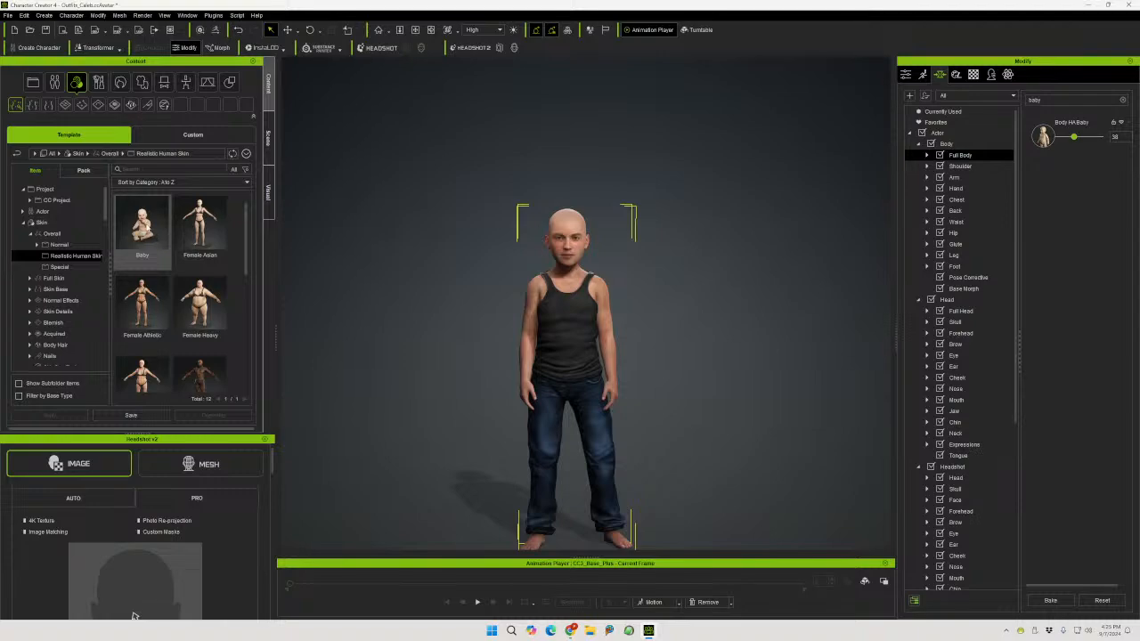
pyautogui.doubleClick(143, 227)
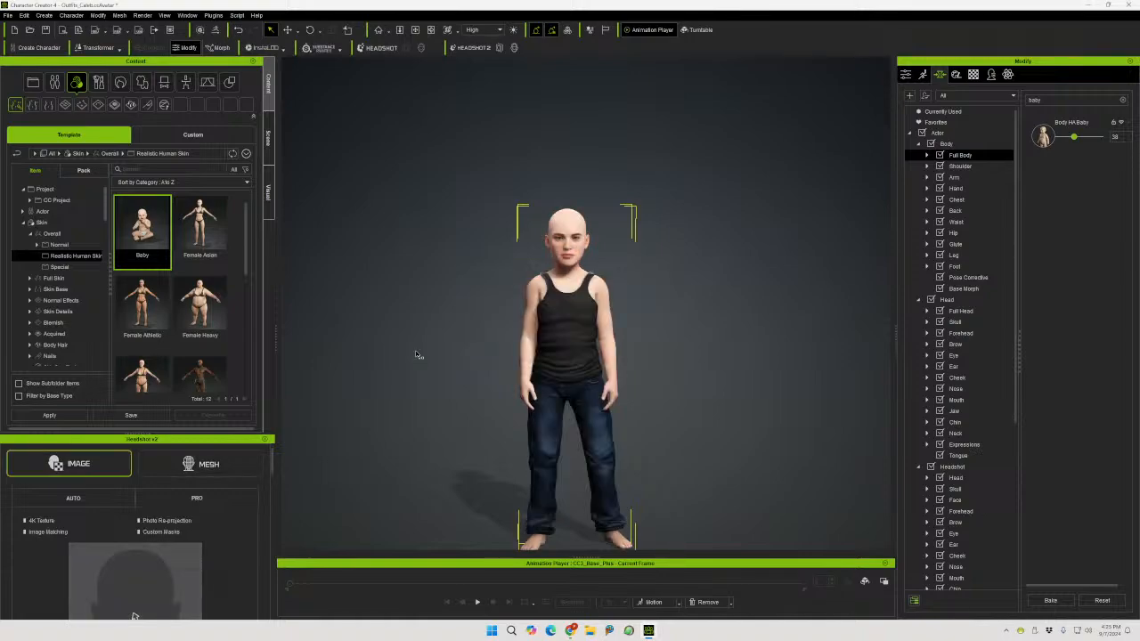
# Reduce the Bump texture strength of the Std_Skin_Body material to the minimum
pyautogui.moveTo(591, 357); pyautogui.dragTo(596, 311, button='middle')
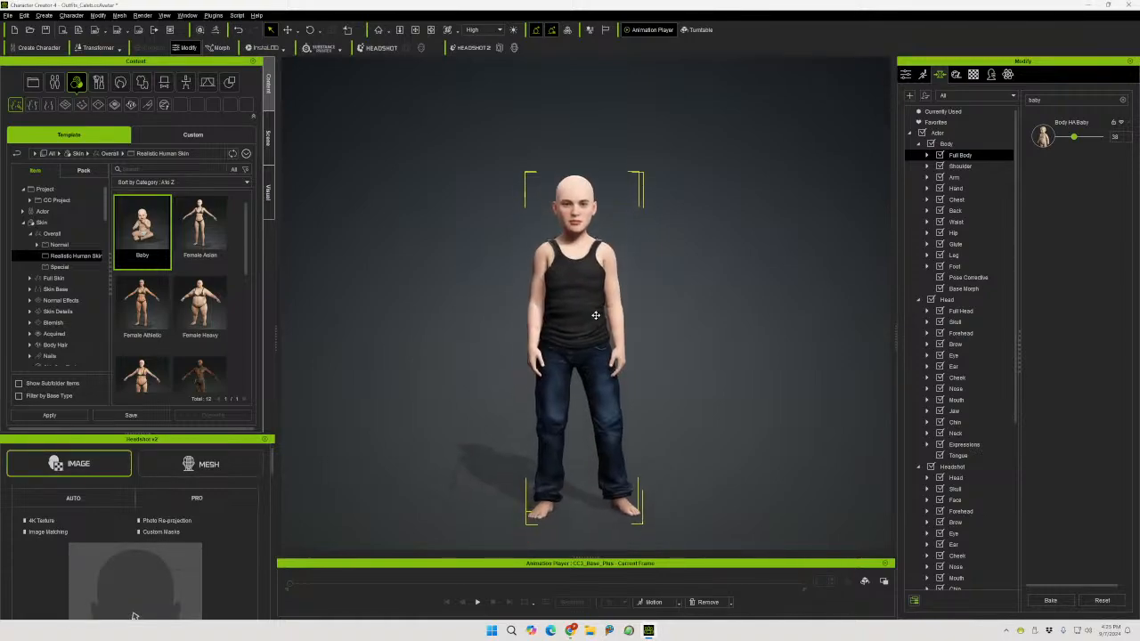
pyautogui.moveTo(595, 311); pyautogui.dragTo(348, 343, button='right')
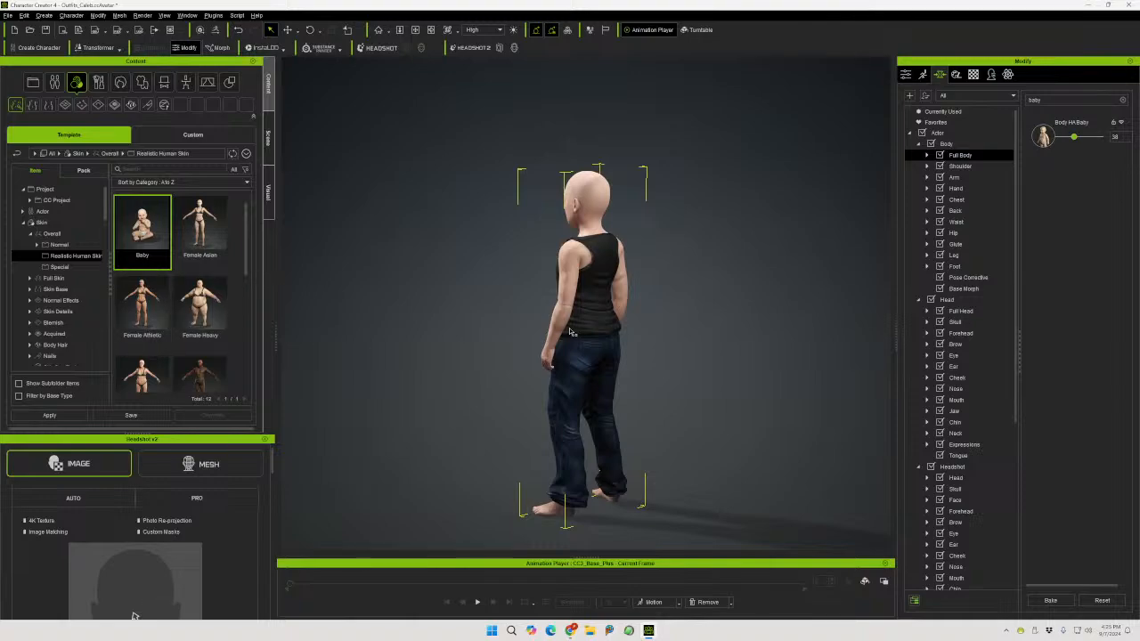
pyautogui.moveTo(574, 332); pyautogui.dragTo(481, 327, button='right')
pyautogui.scroll(5, 472, 326)
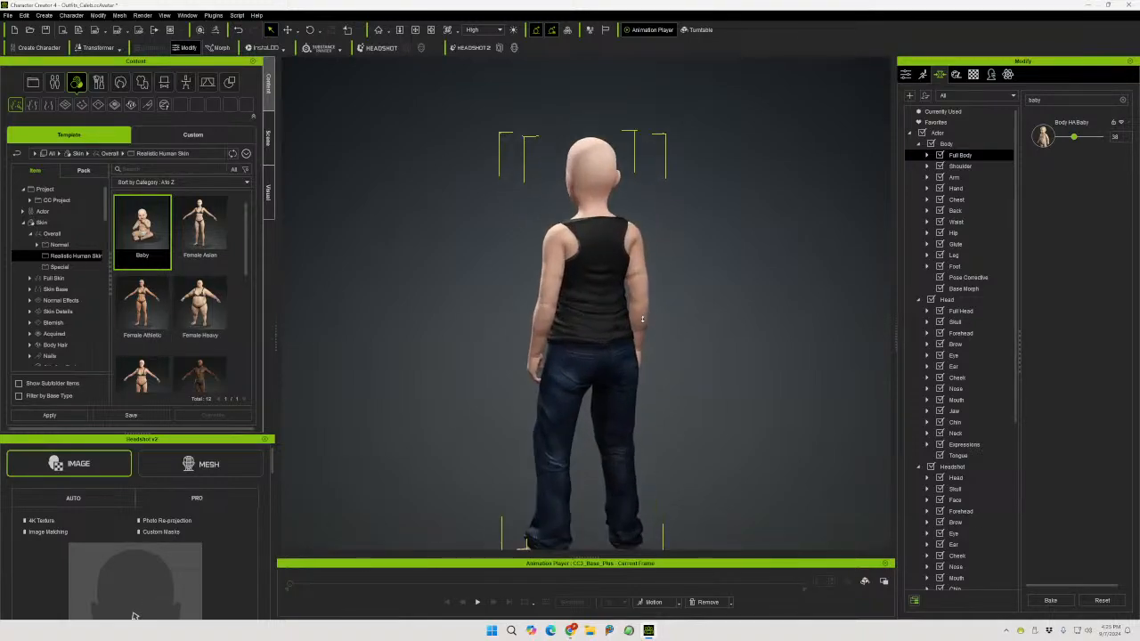
pyautogui.click(973, 74)
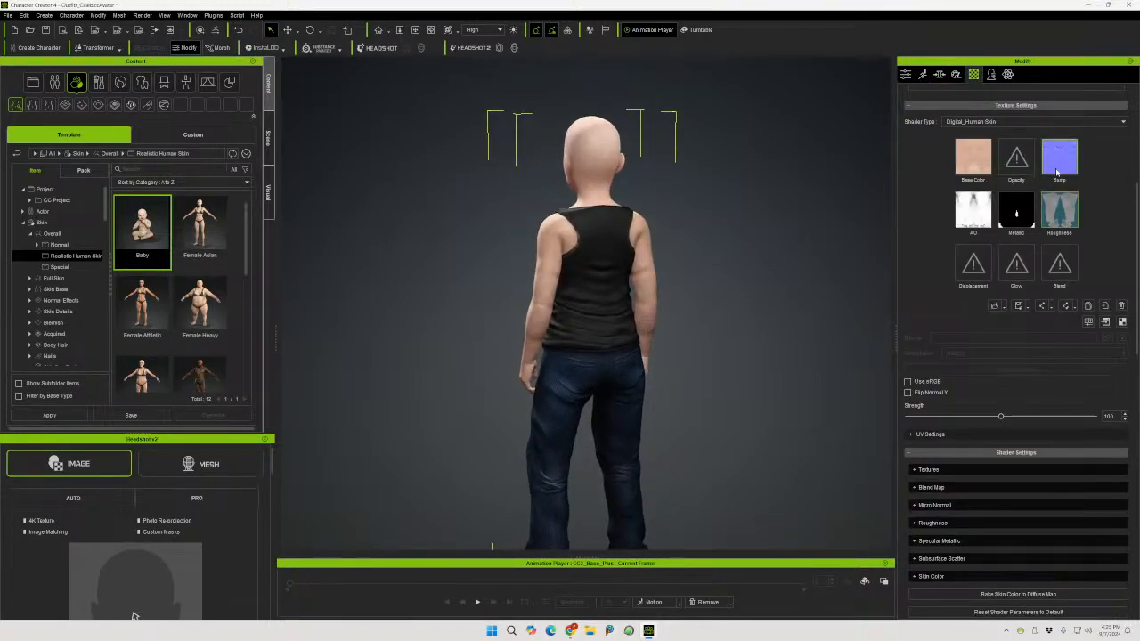
pyautogui.scroll(1, 835, 248)
pyautogui.scroll(5, 930, 234)
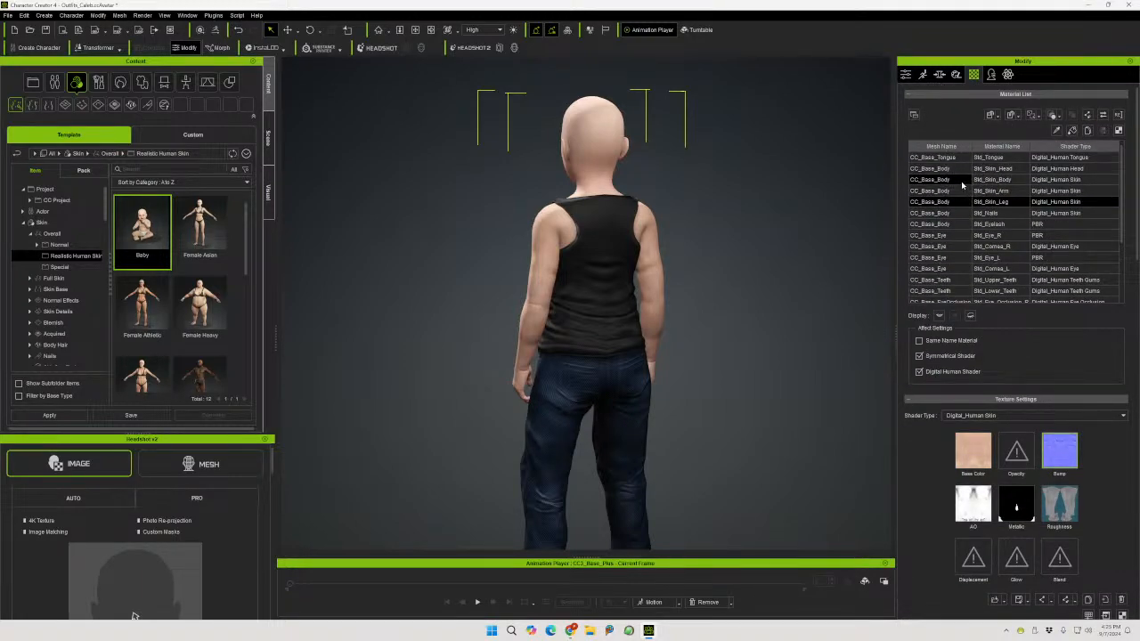
pyautogui.scroll(-5, 936, 445)
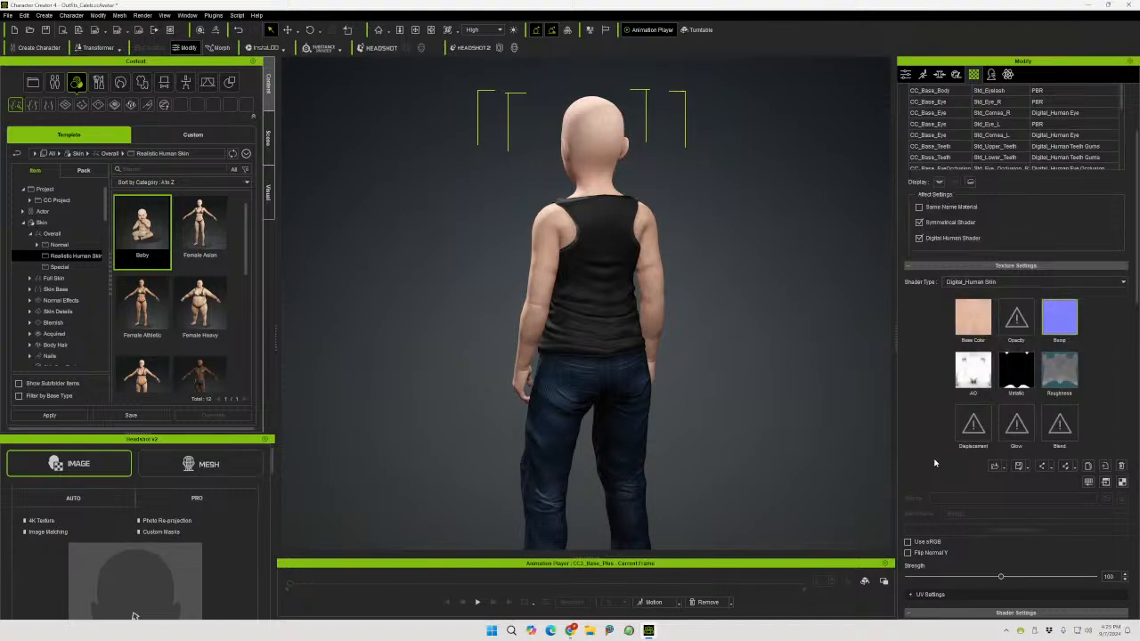
pyautogui.scroll(-3, 934, 463)
pyautogui.moveTo(1001, 496); pyautogui.dragTo(900, 506)
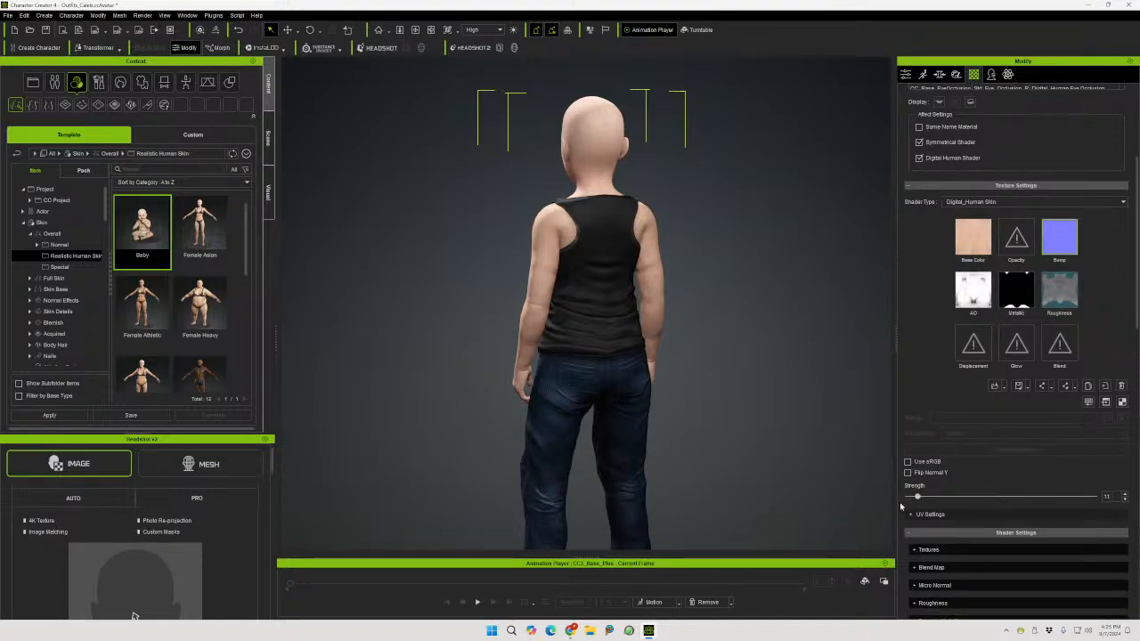
# Reduce the Bump texture strength of the Std_Skin_Arm material to the minimum
pyautogui.scroll(8, 968, 267)
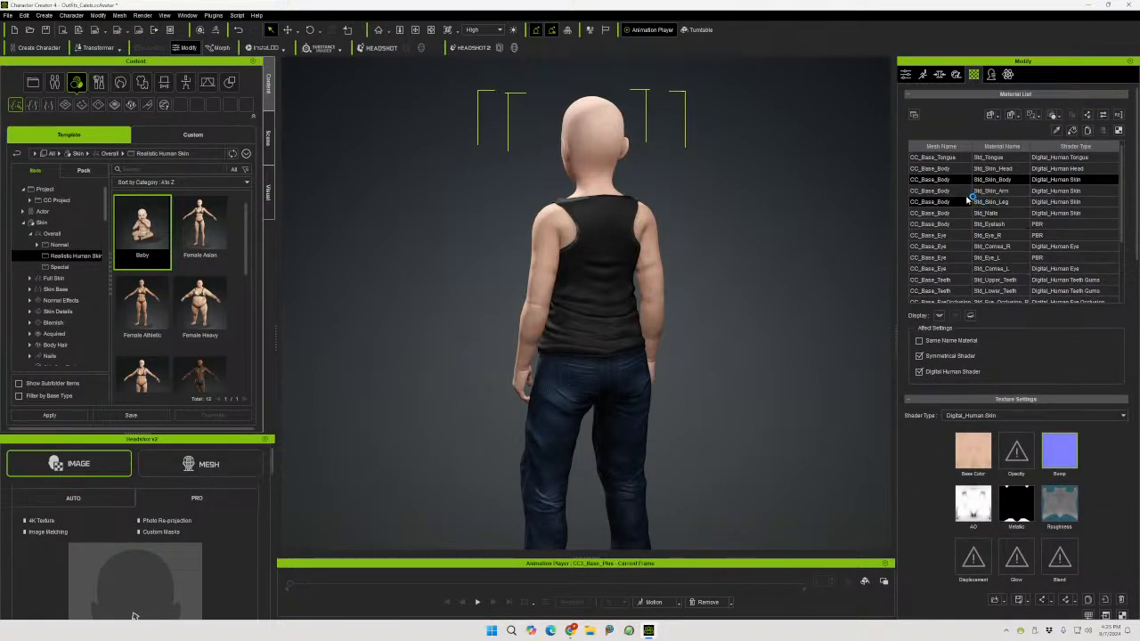
pyautogui.scroll(-9, 930, 494)
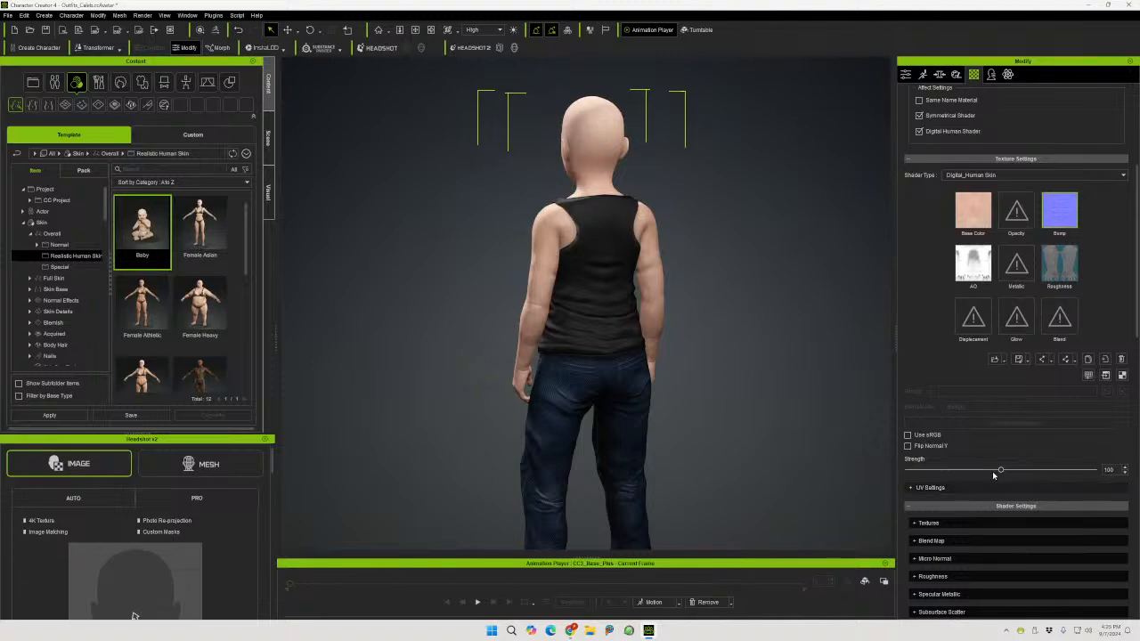
pyautogui.moveTo(1000, 470); pyautogui.dragTo(890, 480)
# Reduce the Bump texture strength of the Std_Skin_Leg material to the minimum
pyautogui.scroll(9, 988, 294)
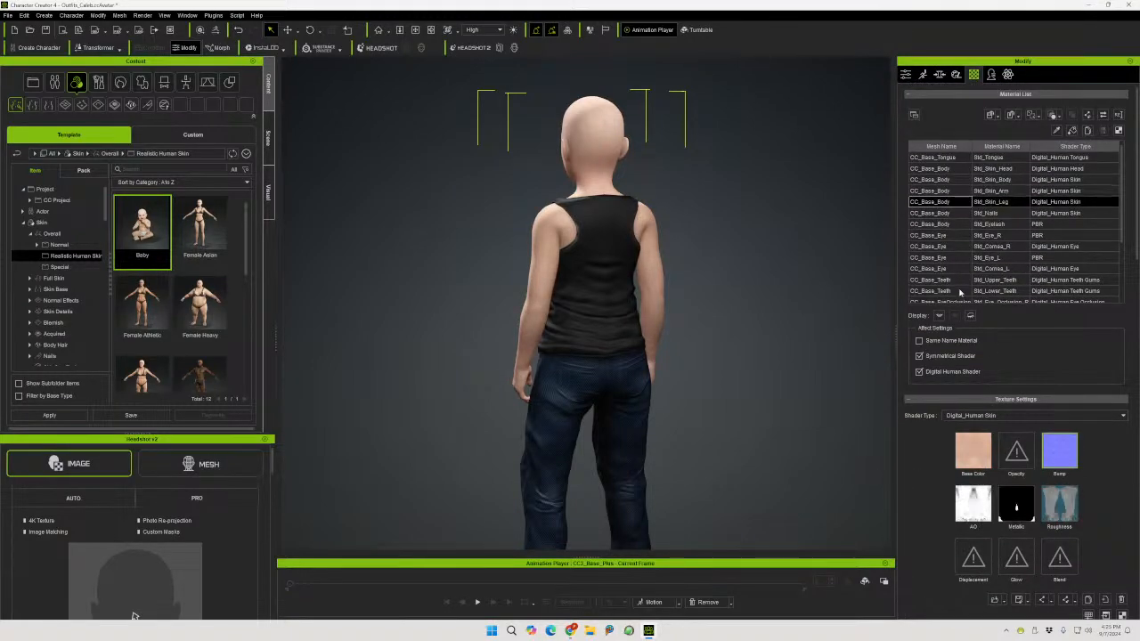
pyautogui.scroll(-8, 963, 495)
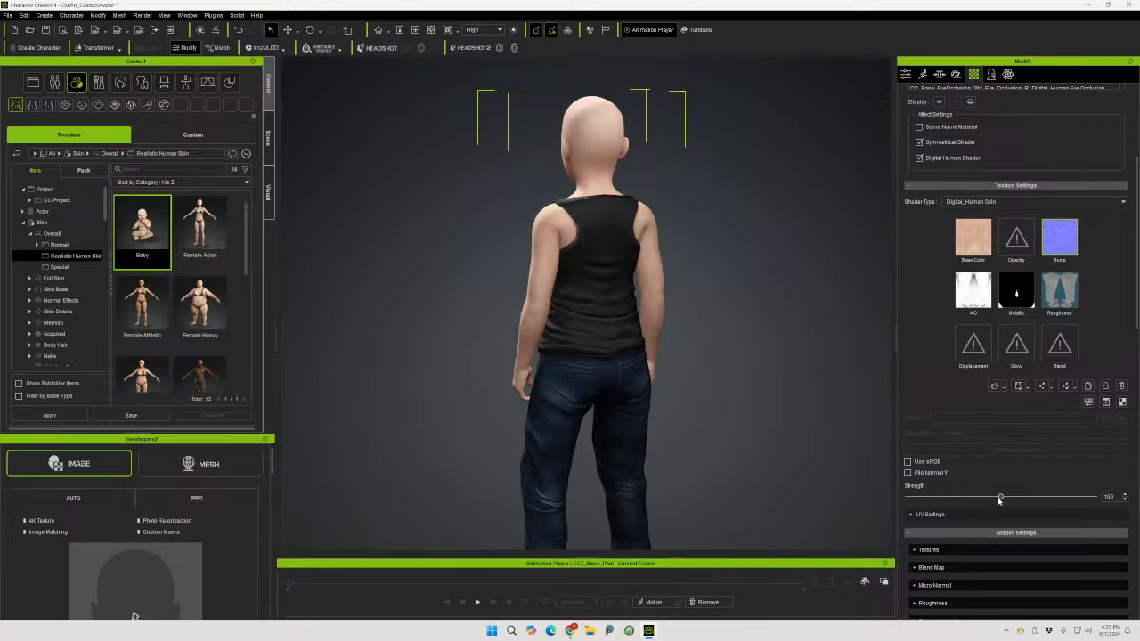
pyautogui.moveTo(1000, 496); pyautogui.dragTo(872, 505)
pyautogui.scroll(3, 949, 376)
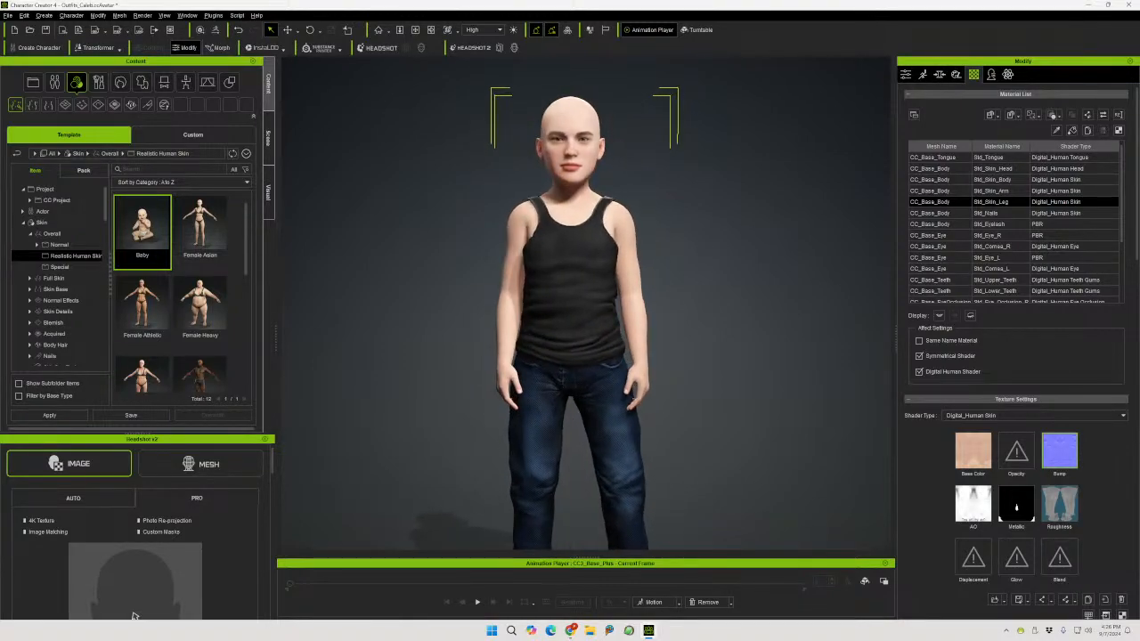
# Examine the child's proportions and skin from head to feet, and deselect the character
pyautogui.moveTo(665, 374); pyautogui.dragTo(658, 284, button='middle')
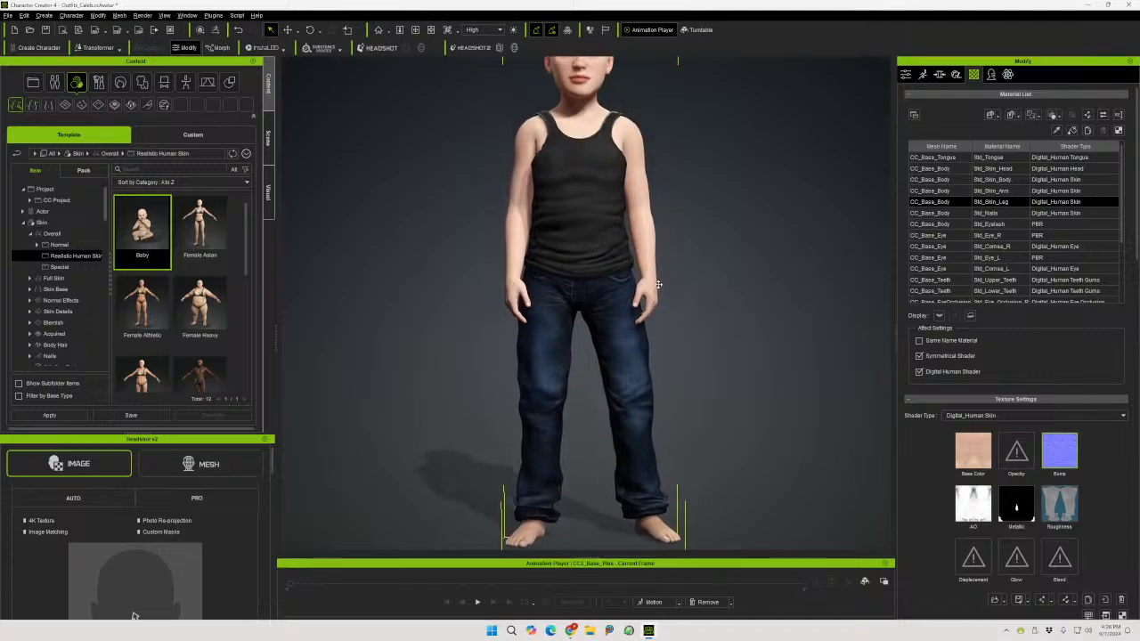
pyautogui.moveTo(674, 279)
pyautogui.mouseDown(button='right')
pyautogui.moveTo(34, 296)
pyautogui.moveTo(680, 290)
pyautogui.mouseUp(button='right')
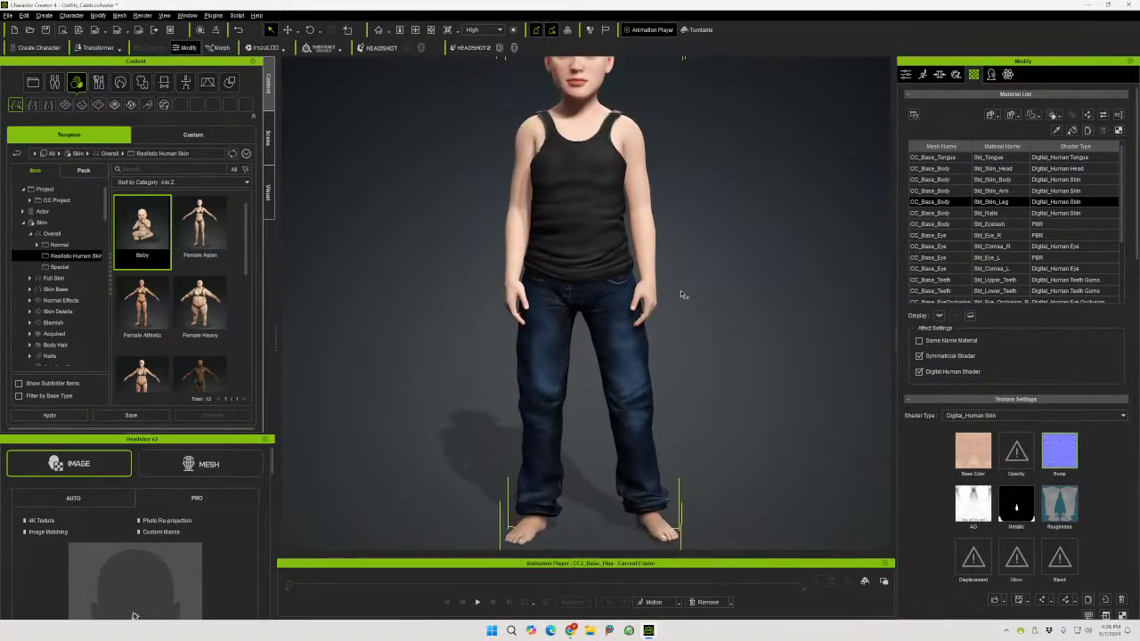
pyautogui.moveTo(680, 290); pyautogui.dragTo(695, 308, button='middle')
pyautogui.scroll(-2, 686, 310)
pyautogui.moveTo(695, 308); pyautogui.dragTo(707, 295, button='right')
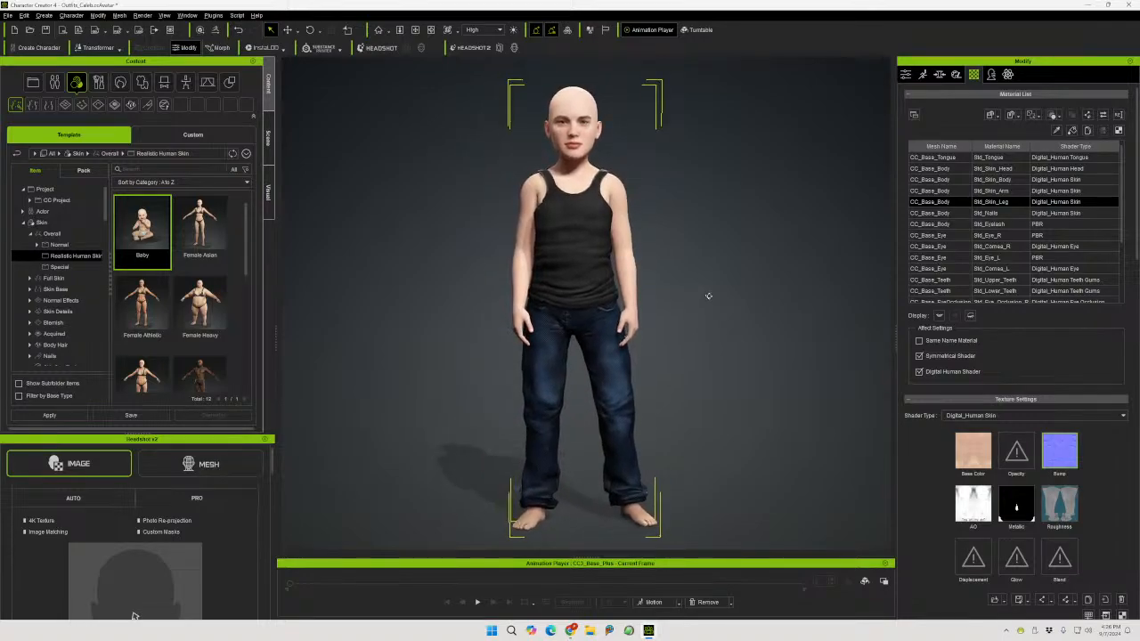
pyautogui.moveTo(719, 294)
pyautogui.mouseDown(button='middle')
pyautogui.moveTo(710, 298)
pyautogui.moveTo(718, 287)
pyautogui.mouseUp(button='middle')
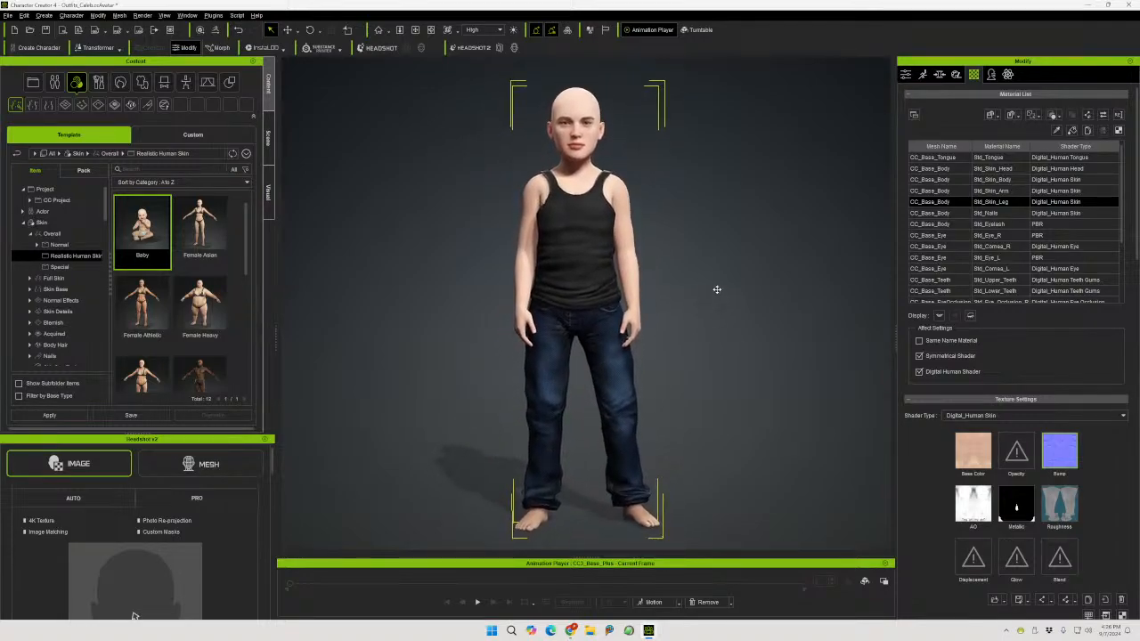
pyautogui.click(717, 288)
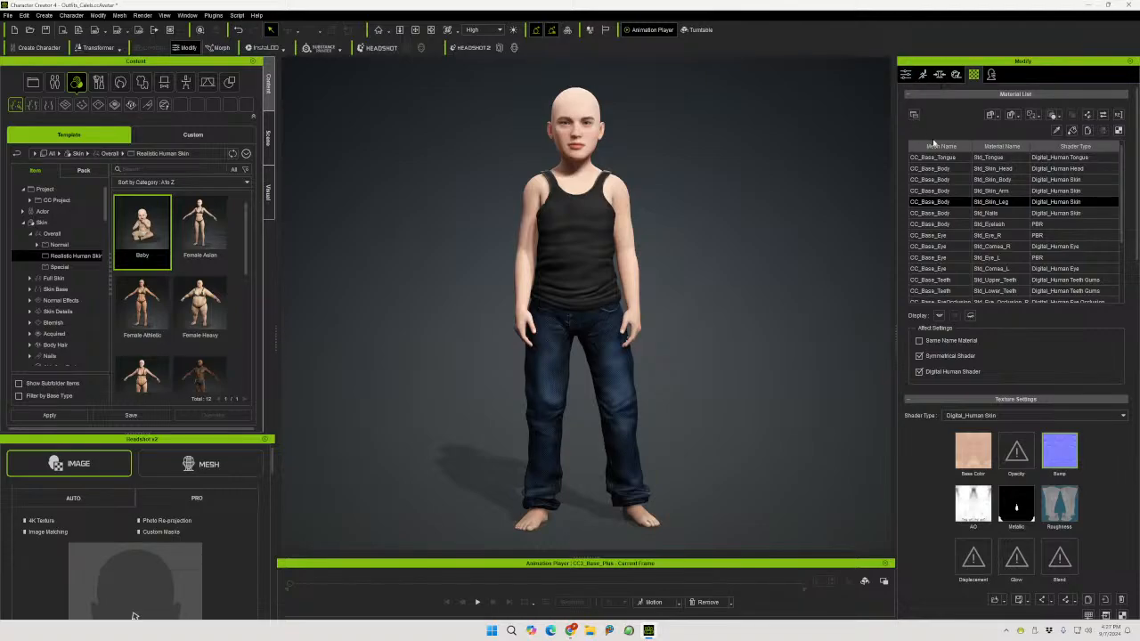
# Find the Full Body morphs matching "thin" and set the Body Thin morph to 65
pyautogui.click(940, 76)
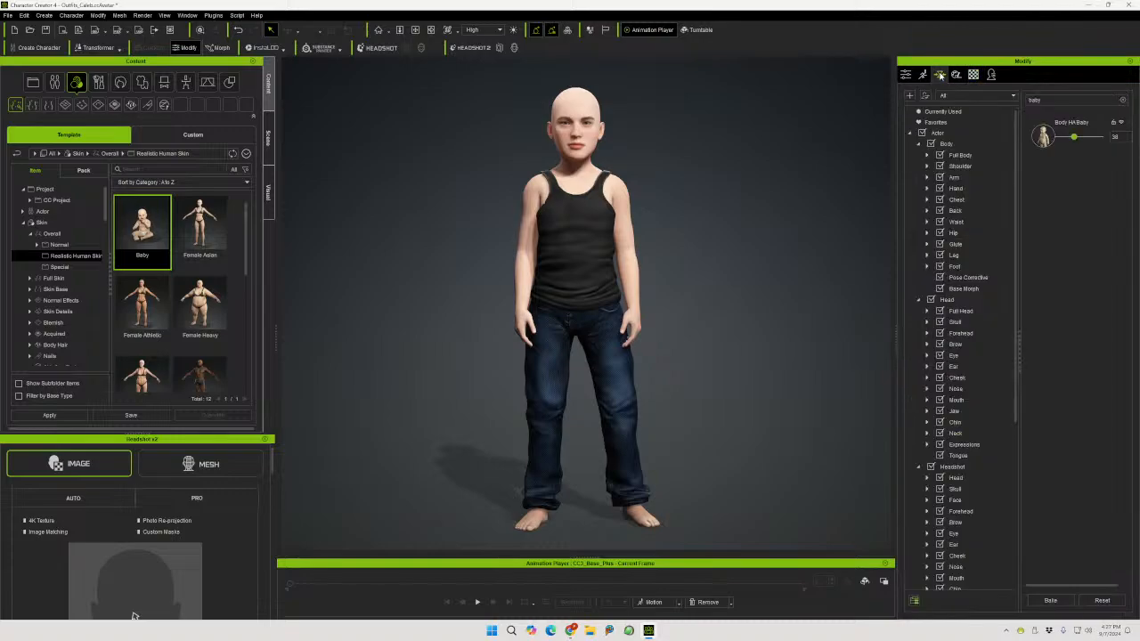
pyautogui.click(947, 144)
pyautogui.click(960, 155)
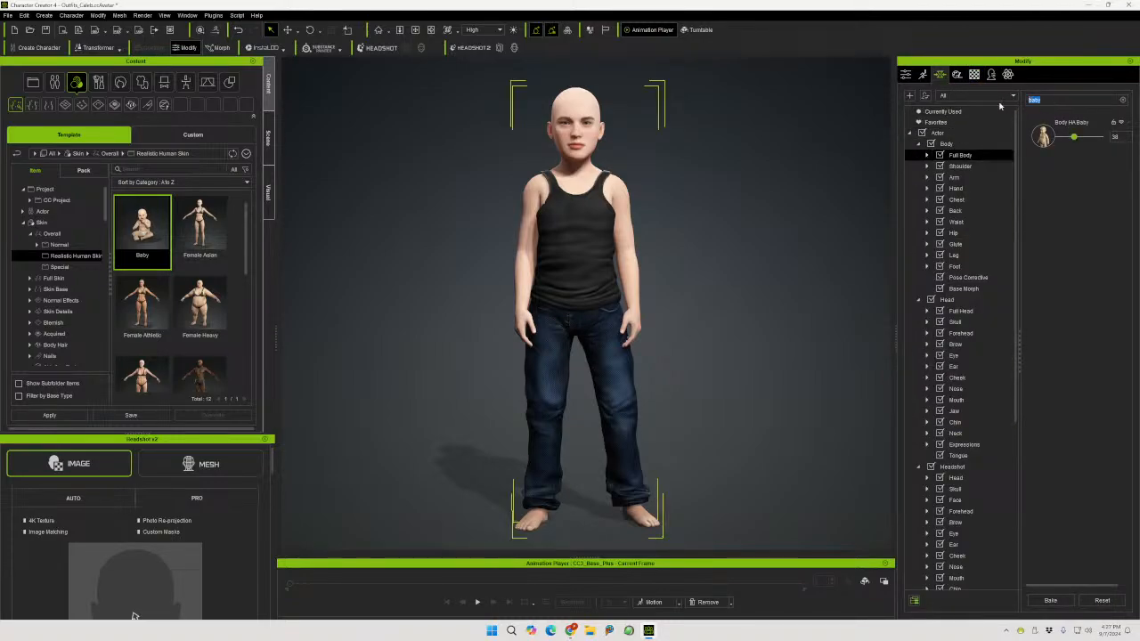
pyautogui.write('thin')
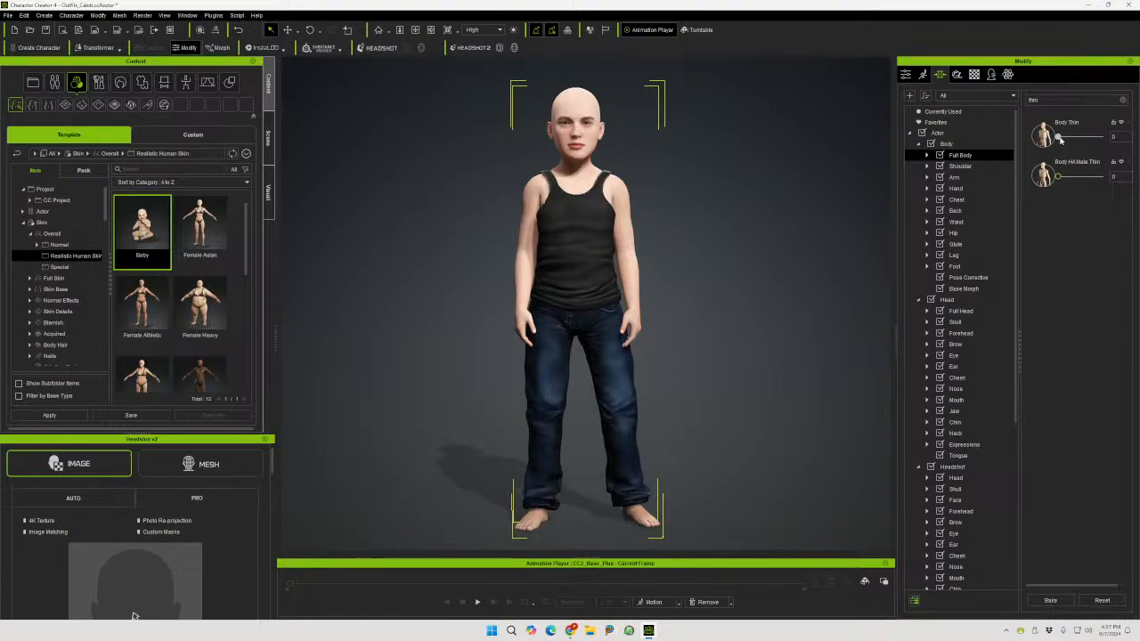
pyautogui.moveTo(1060, 139); pyautogui.dragTo(1087, 140)
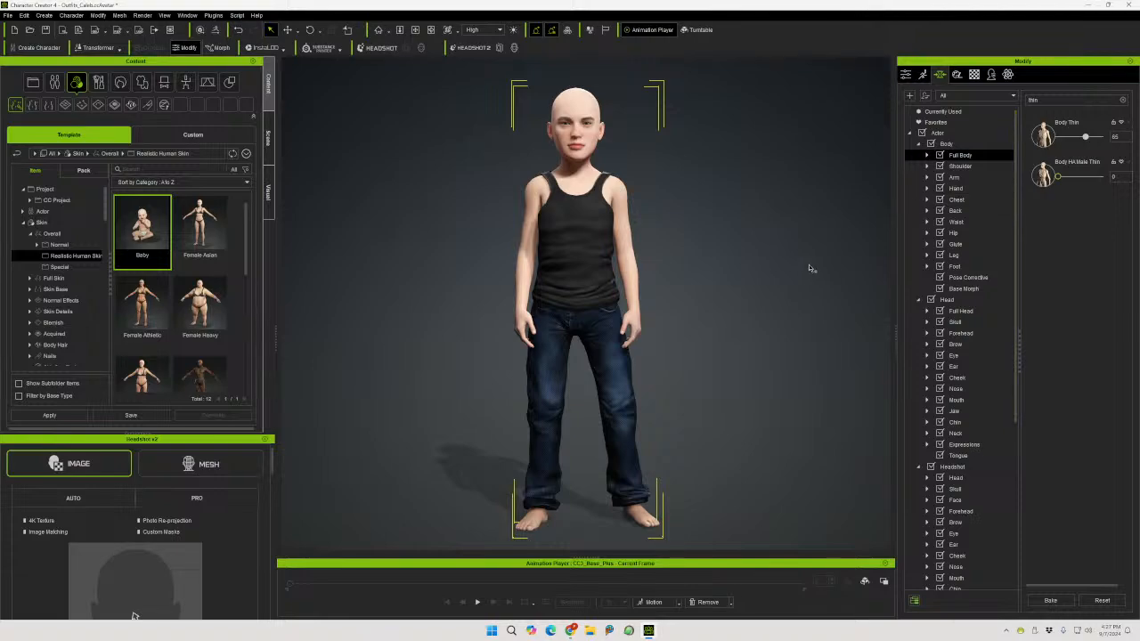
pyautogui.moveTo(772, 257)
pyautogui.mouseDown(button='right')
pyautogui.moveTo(64, 269)
pyautogui.moveTo(771, 264)
pyautogui.mouseUp(button='right')
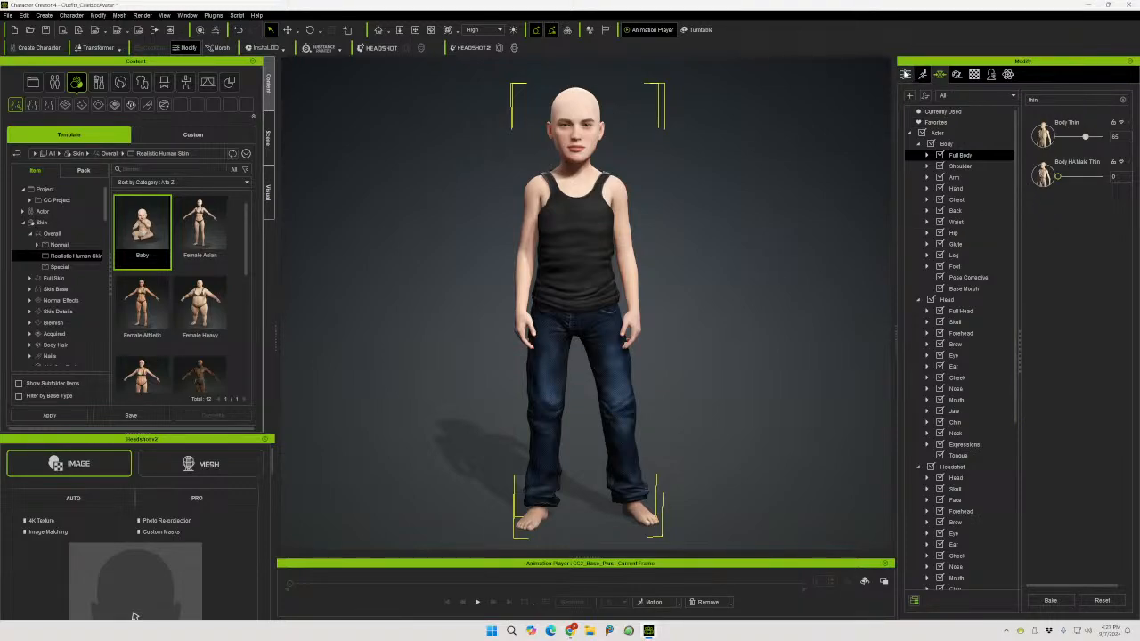
# Clear the morph search filter and set the Head Scale morph under Full Head to -3
pyautogui.click(906, 76)
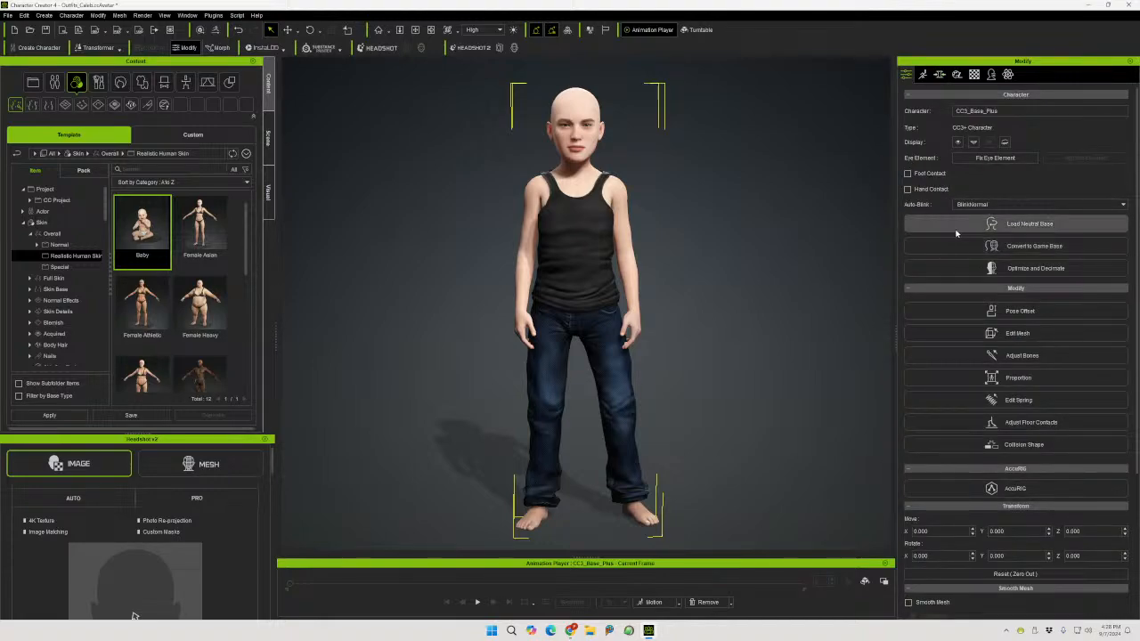
pyautogui.click(939, 76)
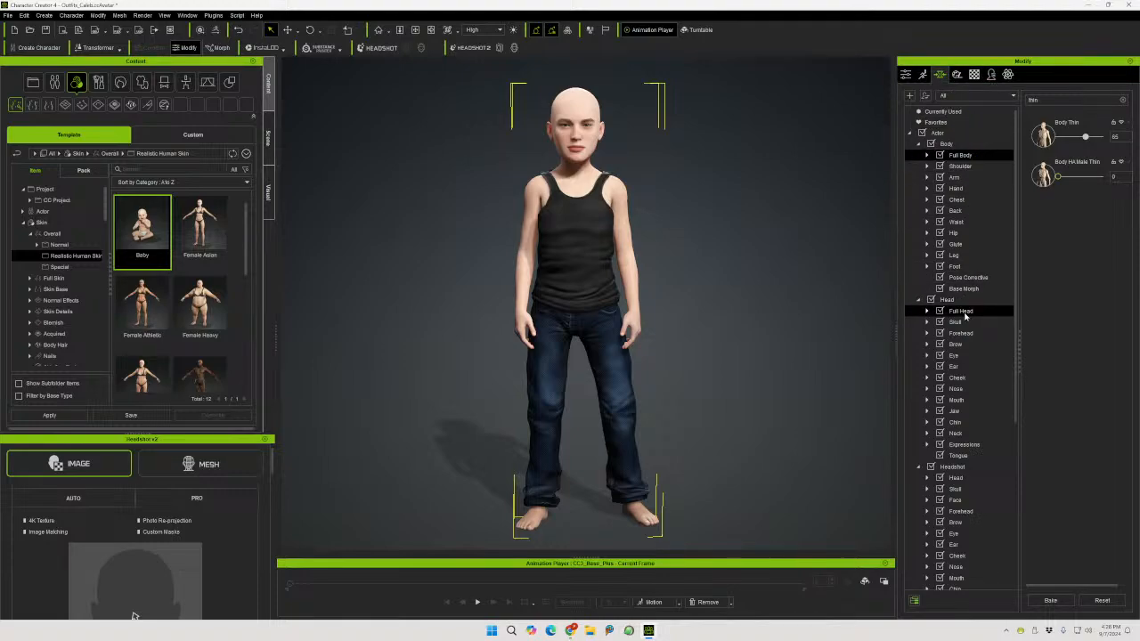
pyautogui.click(968, 312)
pyautogui.click(1123, 99)
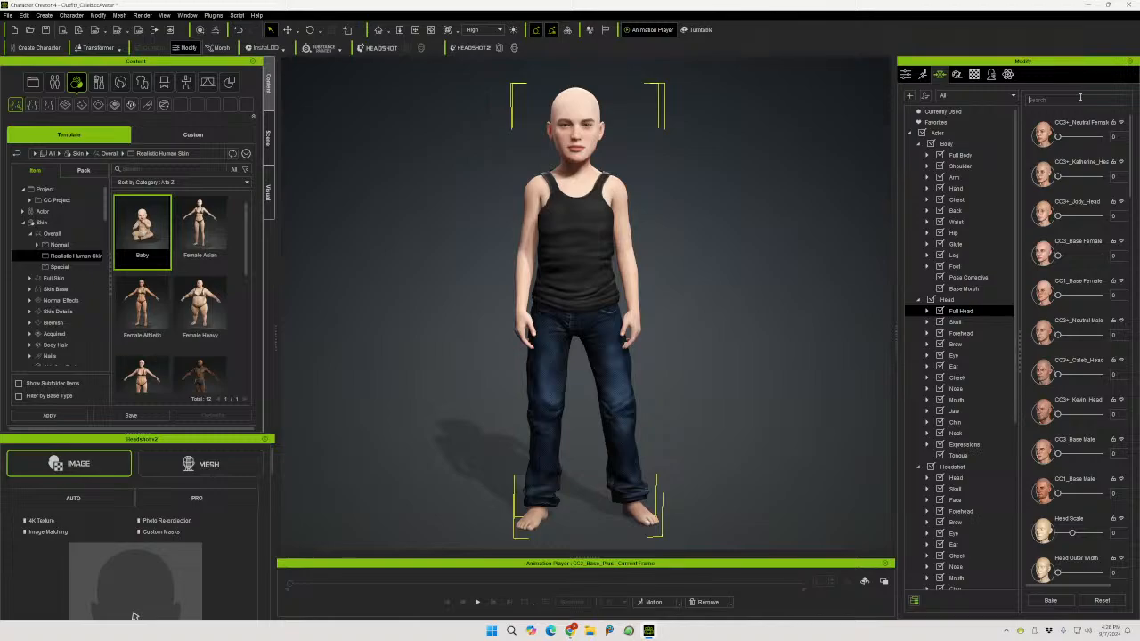
pyautogui.write('h')
pyautogui.press('BackSpace')
pyautogui.press('BackSpace')
pyautogui.scroll(-5, 1078, 370)
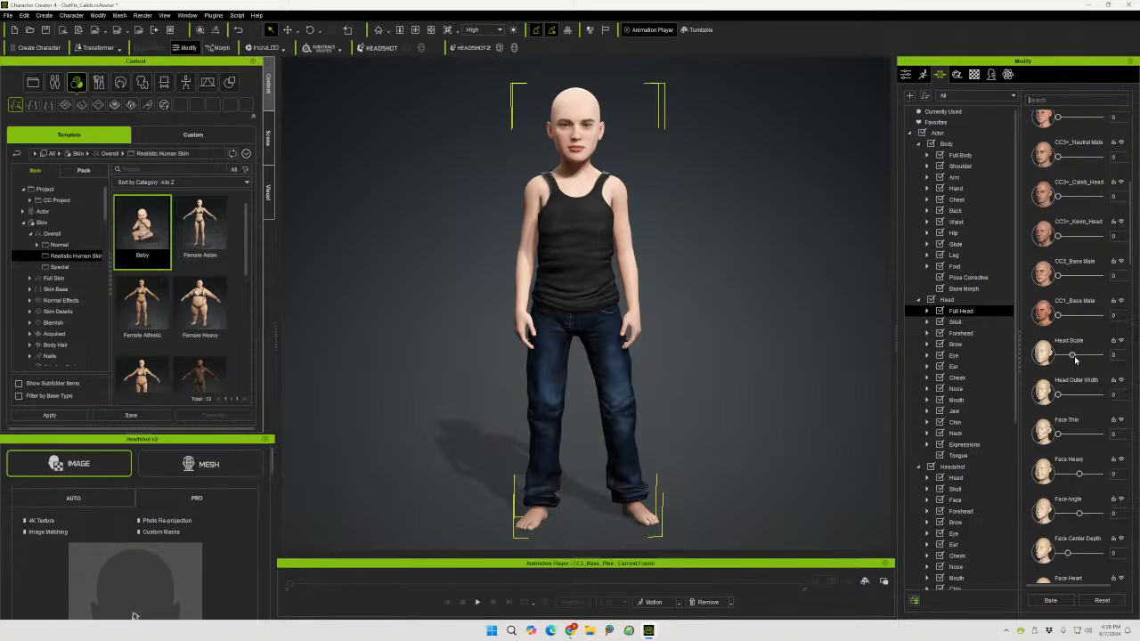
pyautogui.moveTo(1072, 357); pyautogui.dragTo(1070, 357)
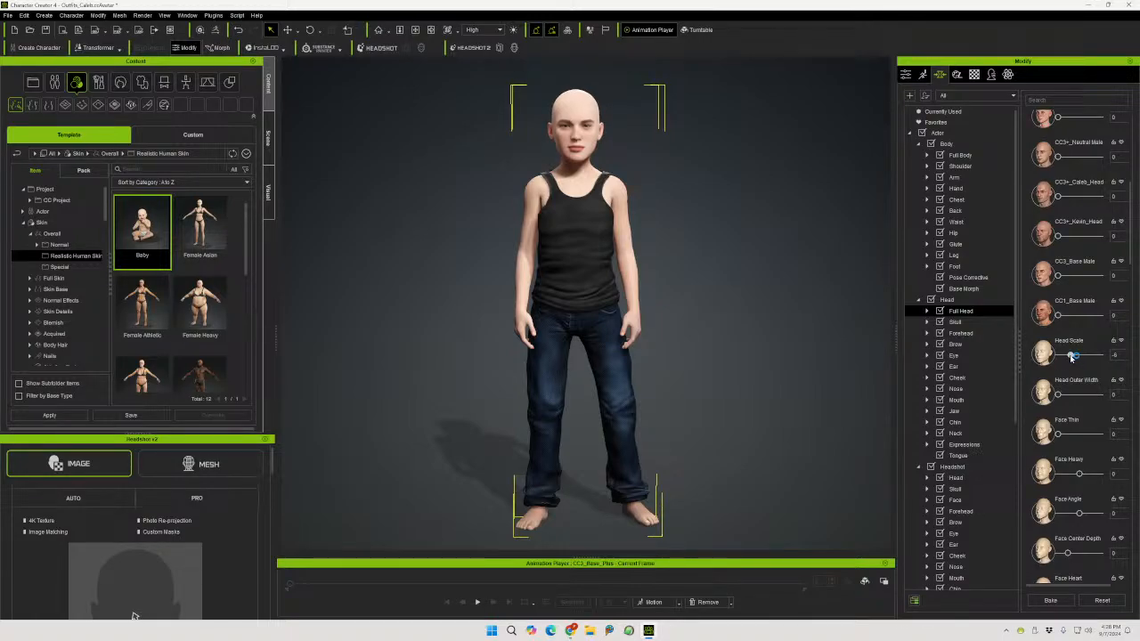
pyautogui.moveTo(1070, 357); pyautogui.dragTo(1071, 357)
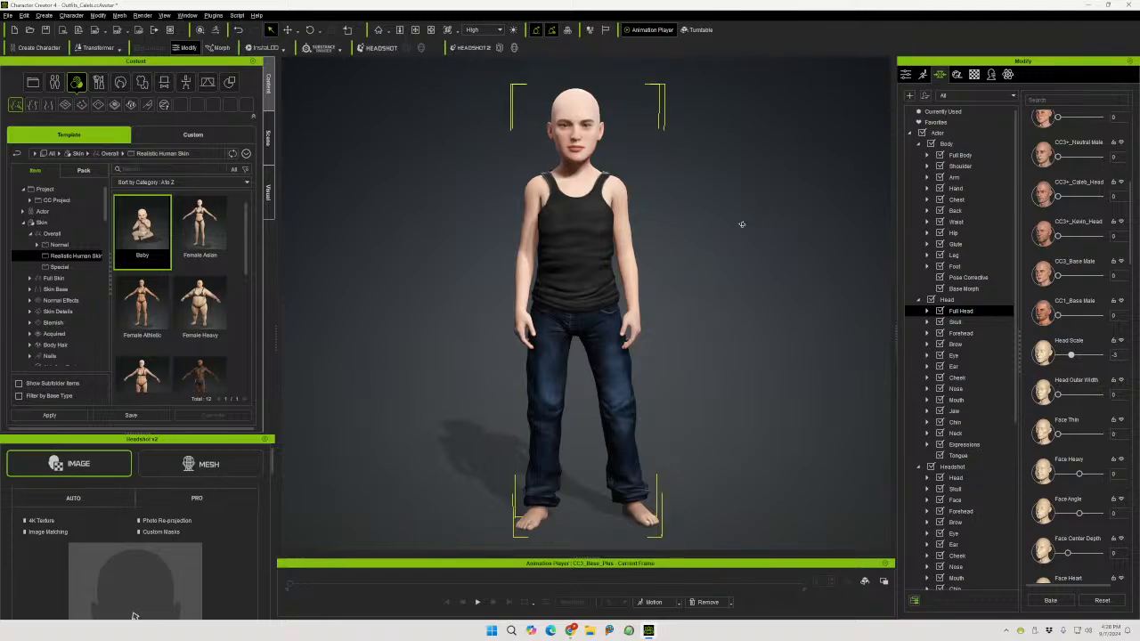
pyautogui.moveTo(740, 224)
pyautogui.mouseDown(button='right')
pyautogui.moveTo(570, 235)
pyautogui.moveTo(795, 250)
pyautogui.moveTo(732, 216)
pyautogui.mouseUp(button='right')
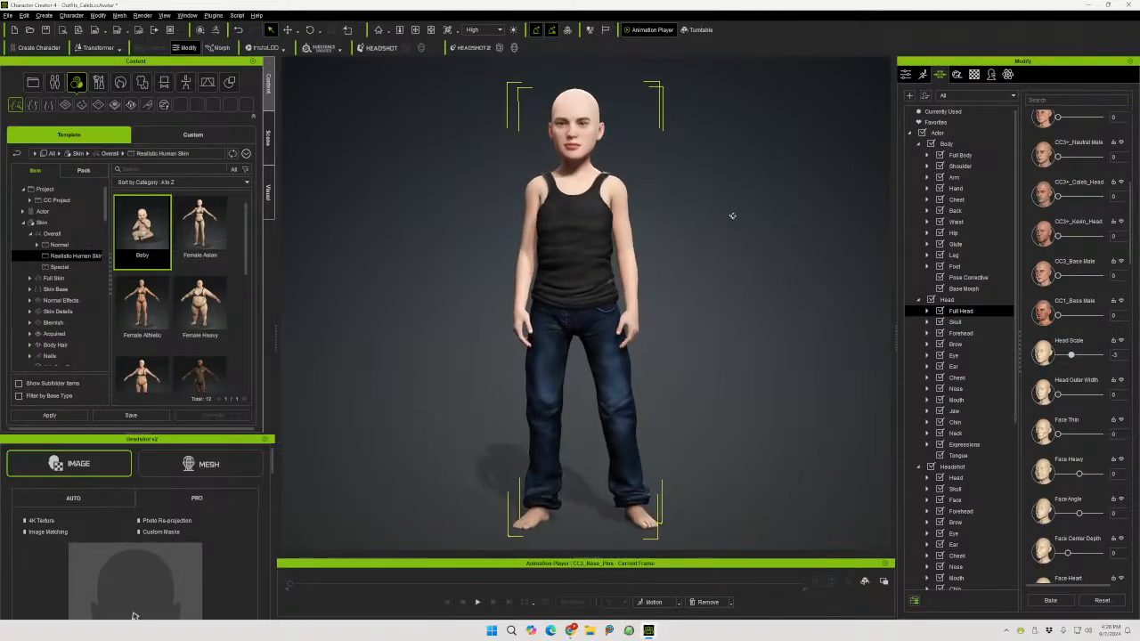
# Apply the Sweeping Bangs hair from the Universal Hairstyles templates under Hair > HairGroup to the character
pyautogui.click(27, 221)
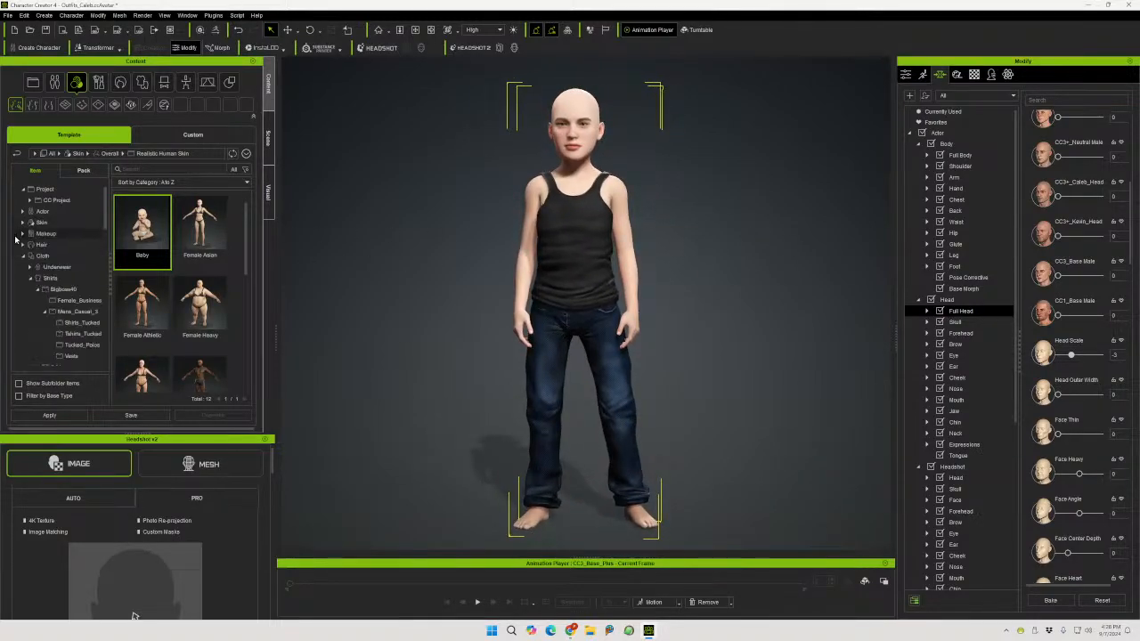
pyautogui.click(23, 246)
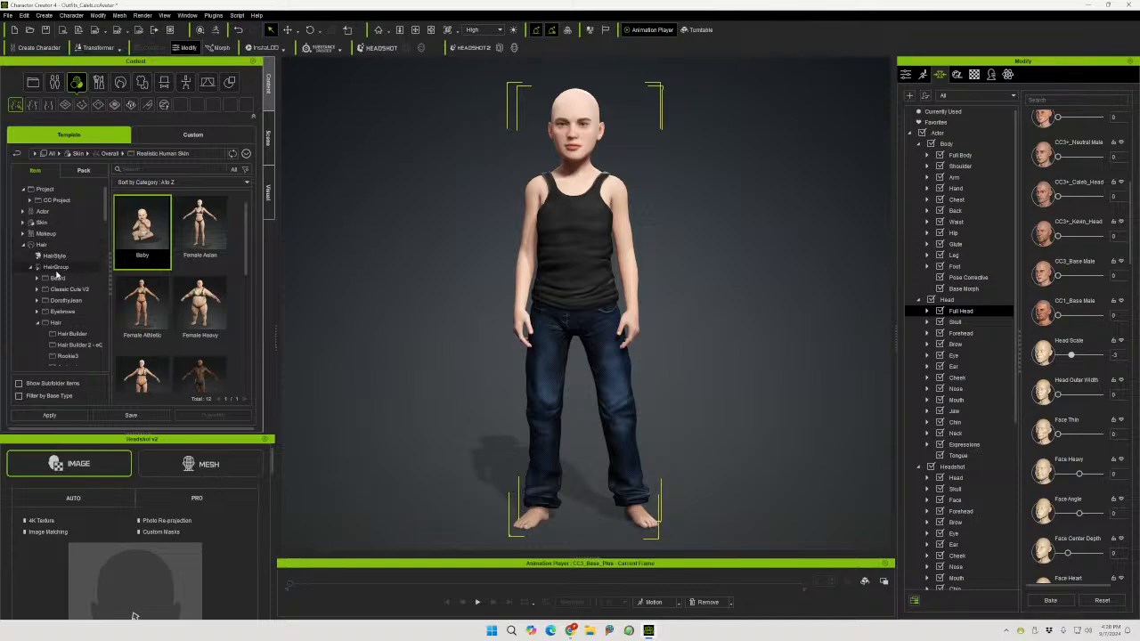
pyautogui.scroll(-2, 82, 340)
pyautogui.click(73, 355)
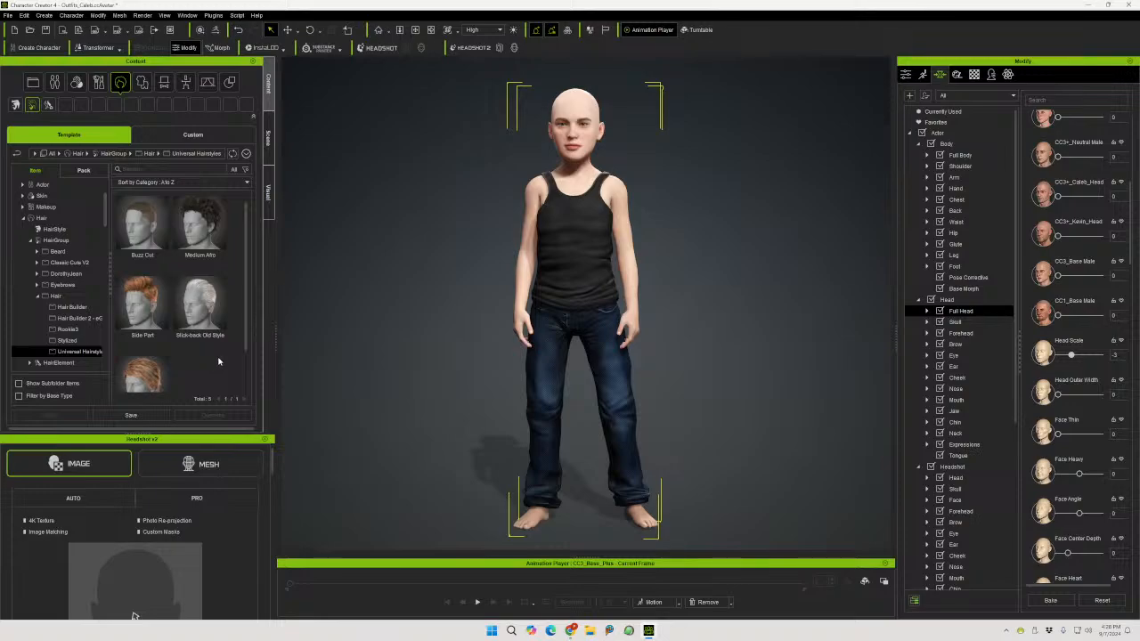
pyautogui.scroll(-1, 218, 361)
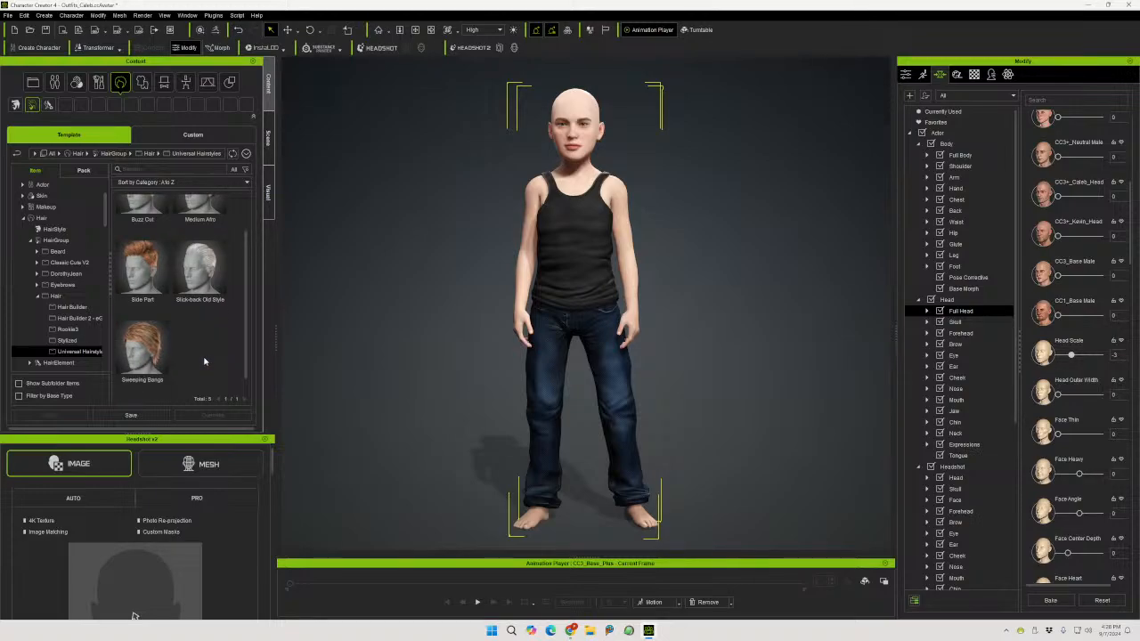
pyautogui.doubleClick(138, 341)
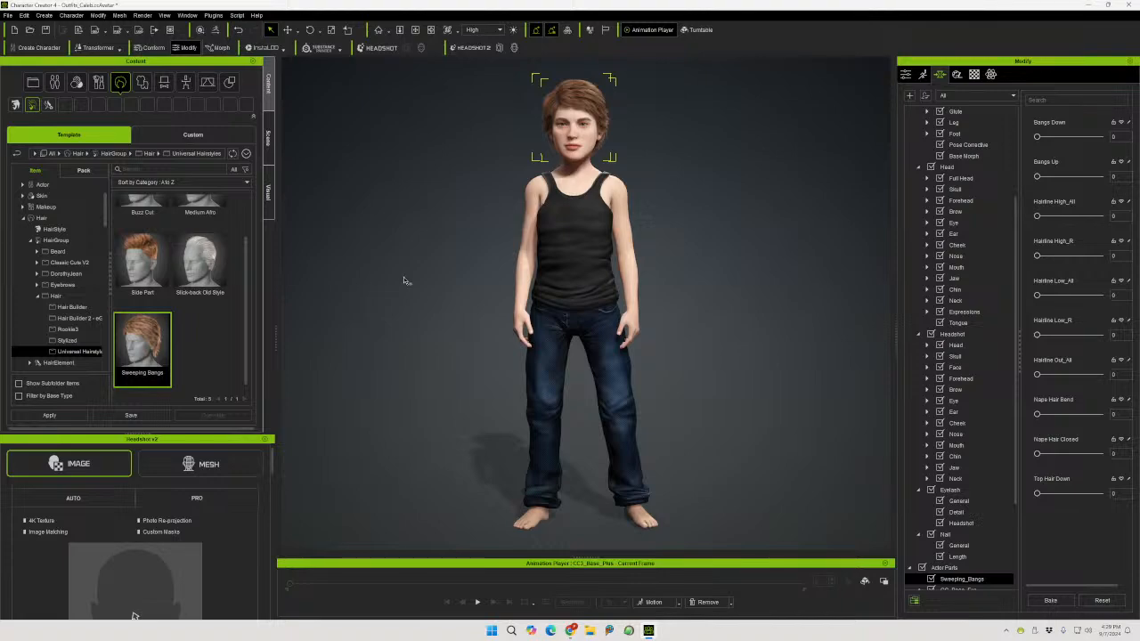
pyautogui.moveTo(613, 244); pyautogui.dragTo(637, 252, button='right')
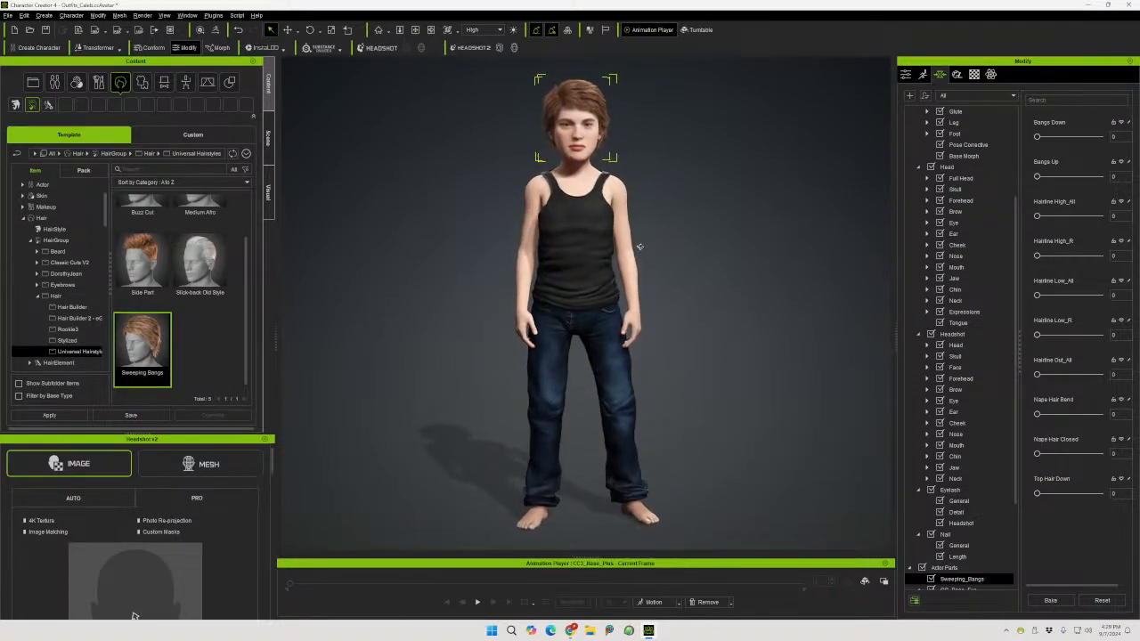
# Set the Strand Color root of the Sweeping Bangs hair material to reddish brown #4e2115
pyautogui.moveTo(636, 250); pyautogui.dragTo(630, 279, button='middle')
pyautogui.scroll(5, 644, 267)
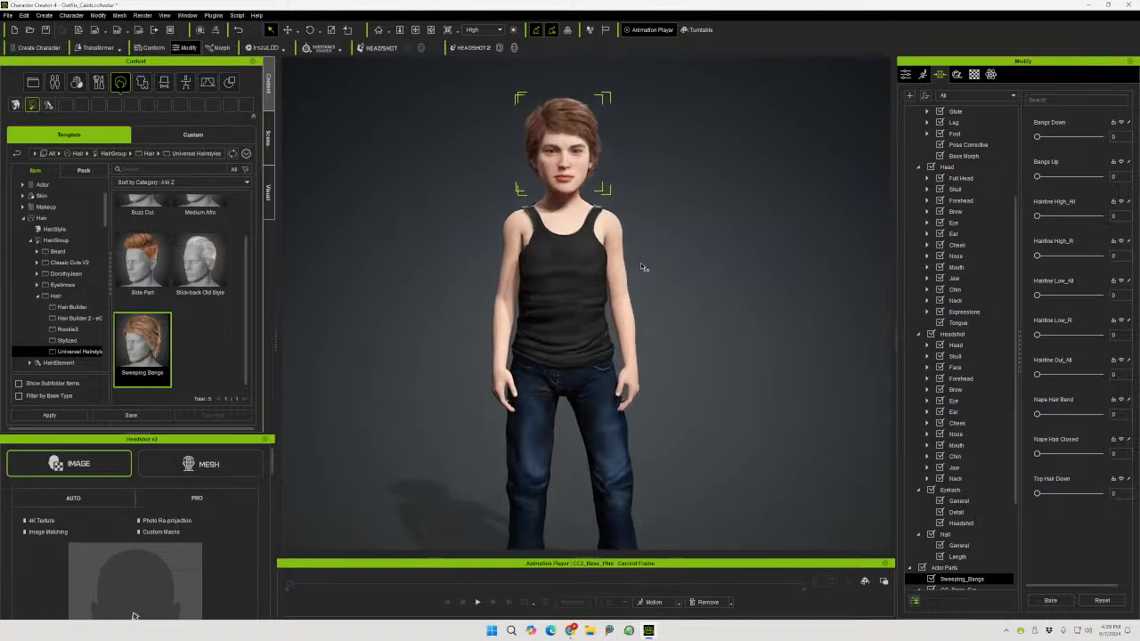
pyautogui.moveTo(566, 222); pyautogui.dragTo(567, 358, button='middle')
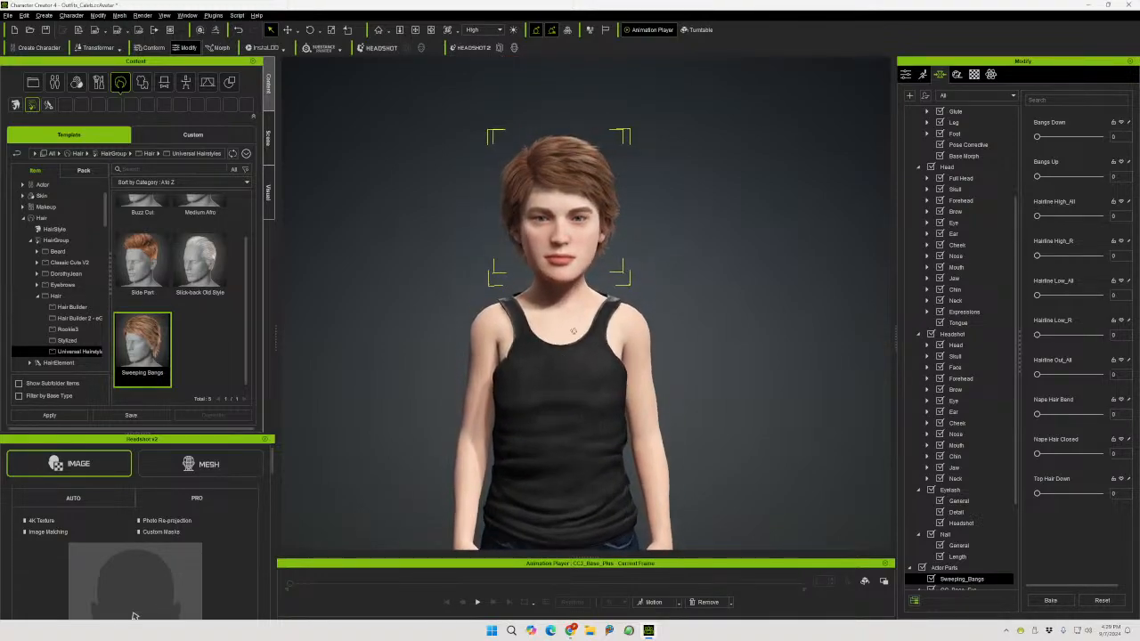
pyautogui.moveTo(566, 358); pyautogui.dragTo(595, 317, button='right')
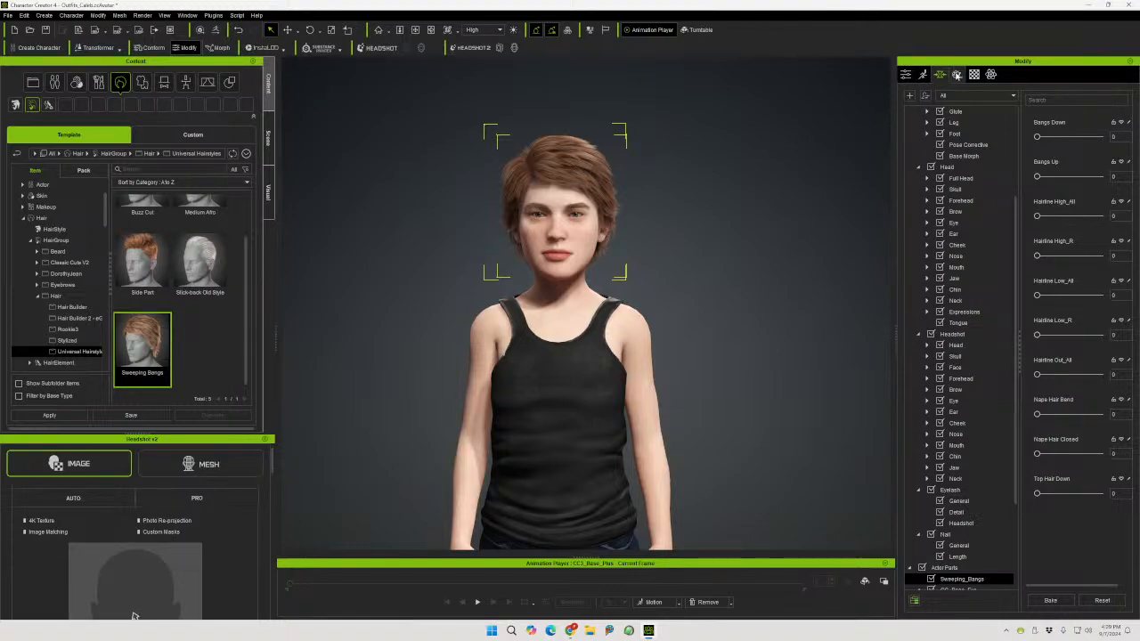
pyautogui.click(974, 74)
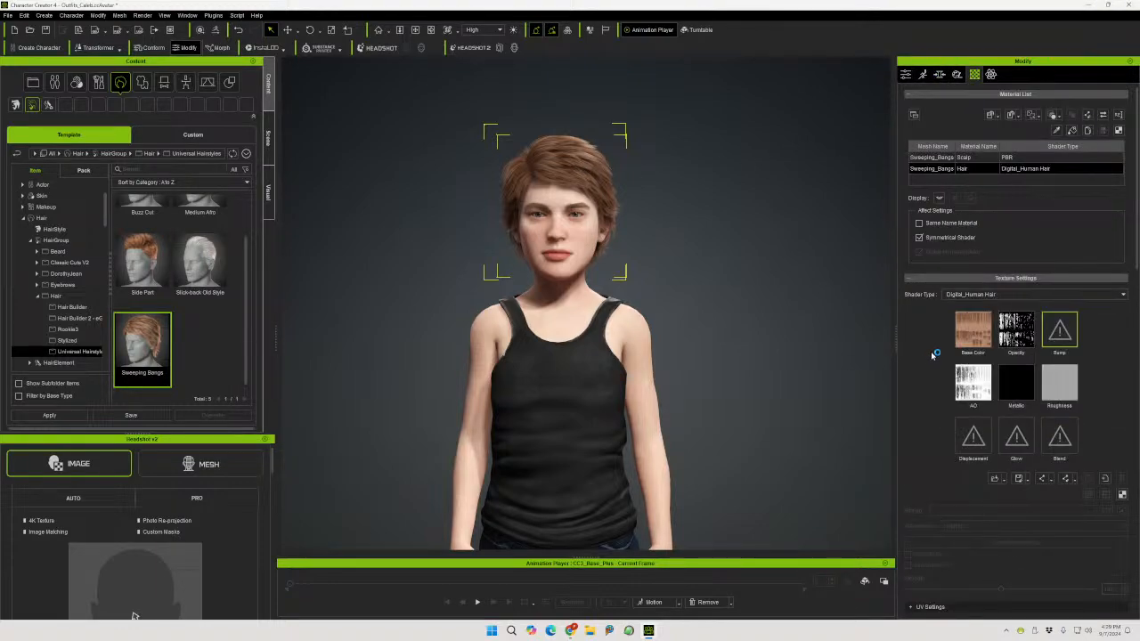
pyautogui.scroll(-3, 920, 367)
pyautogui.scroll(-7, 920, 365)
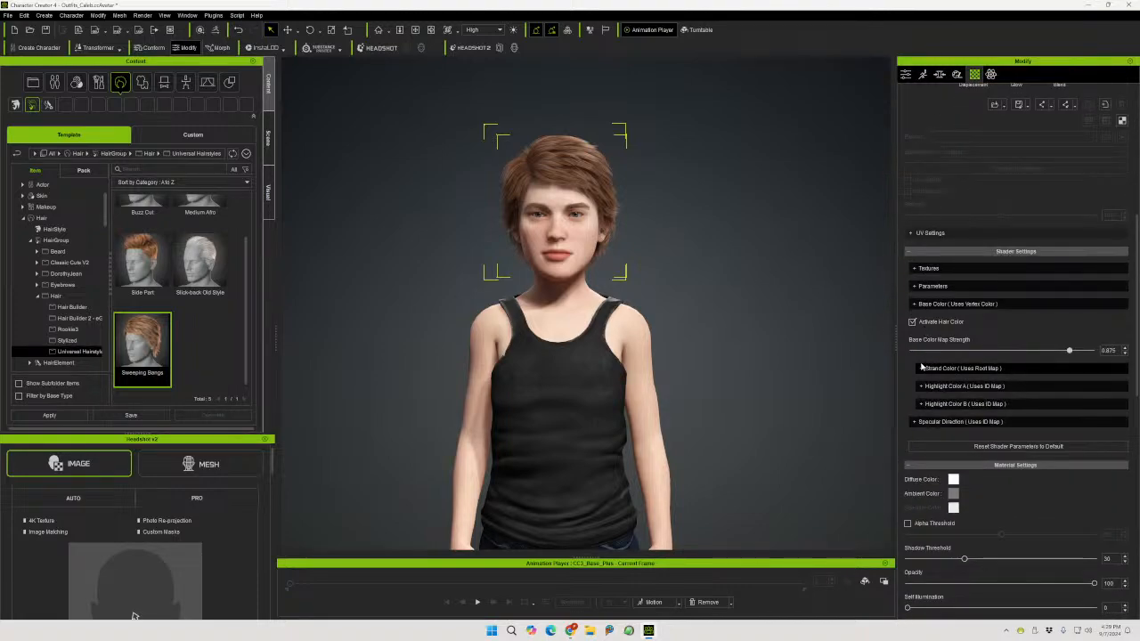
pyautogui.scroll(-1, 928, 361)
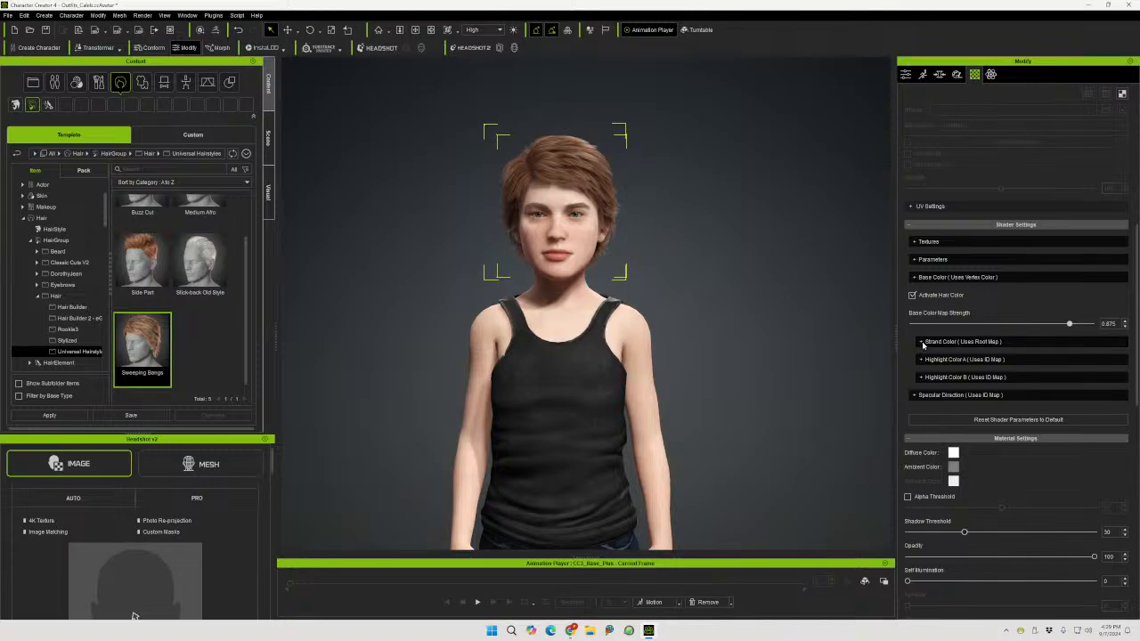
pyautogui.click(921, 342)
pyautogui.click(1122, 362)
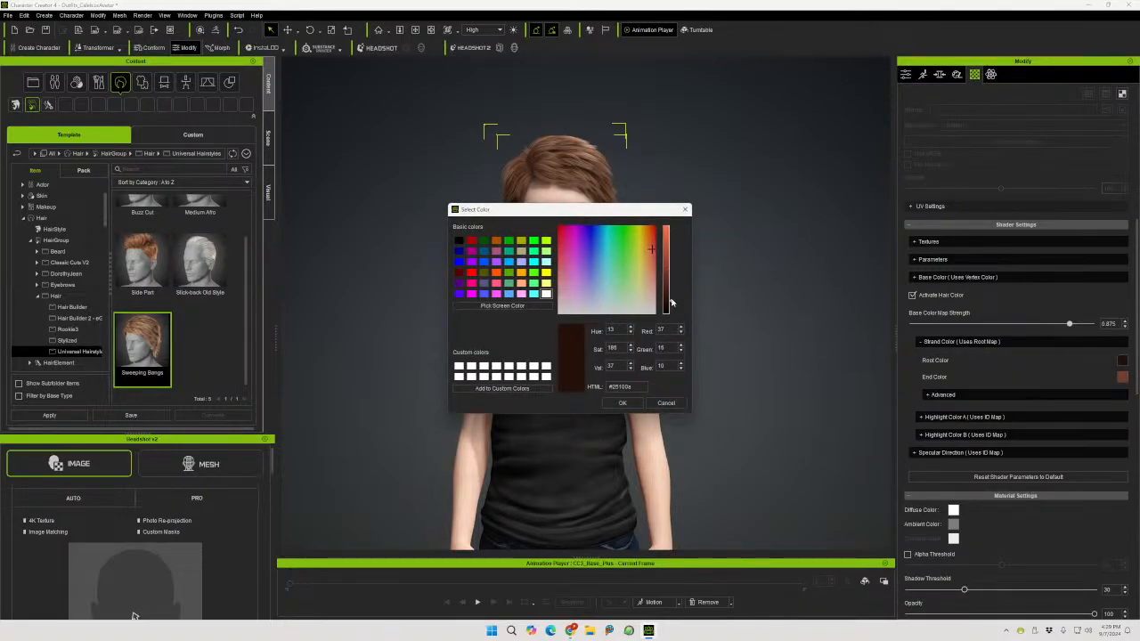
pyautogui.moveTo(671, 303); pyautogui.dragTo(672, 291)
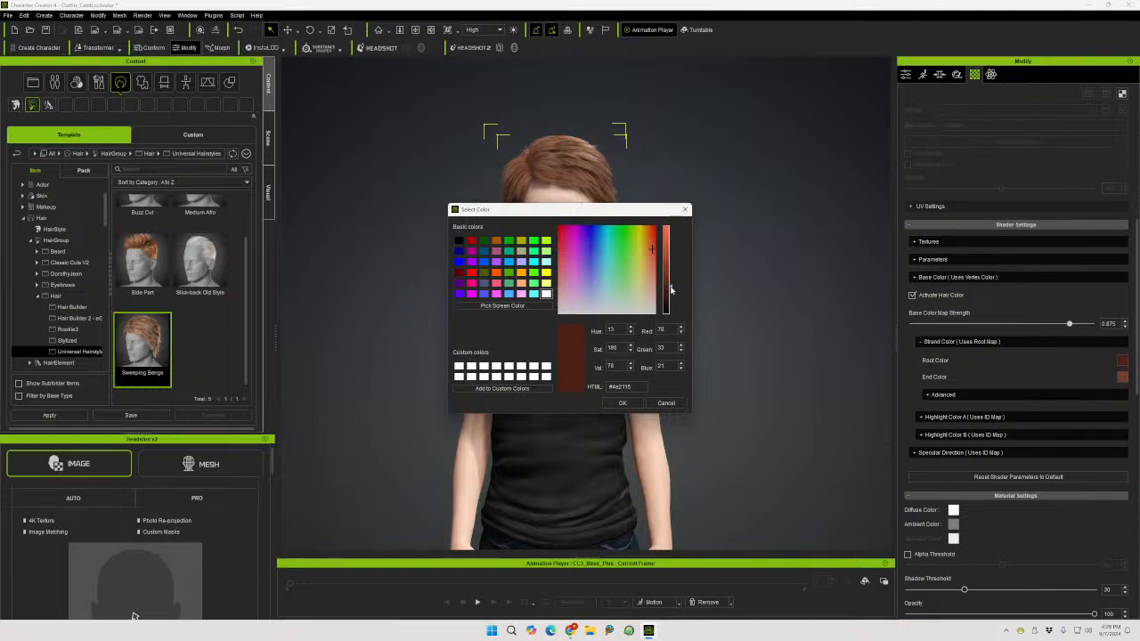
pyautogui.click(622, 403)
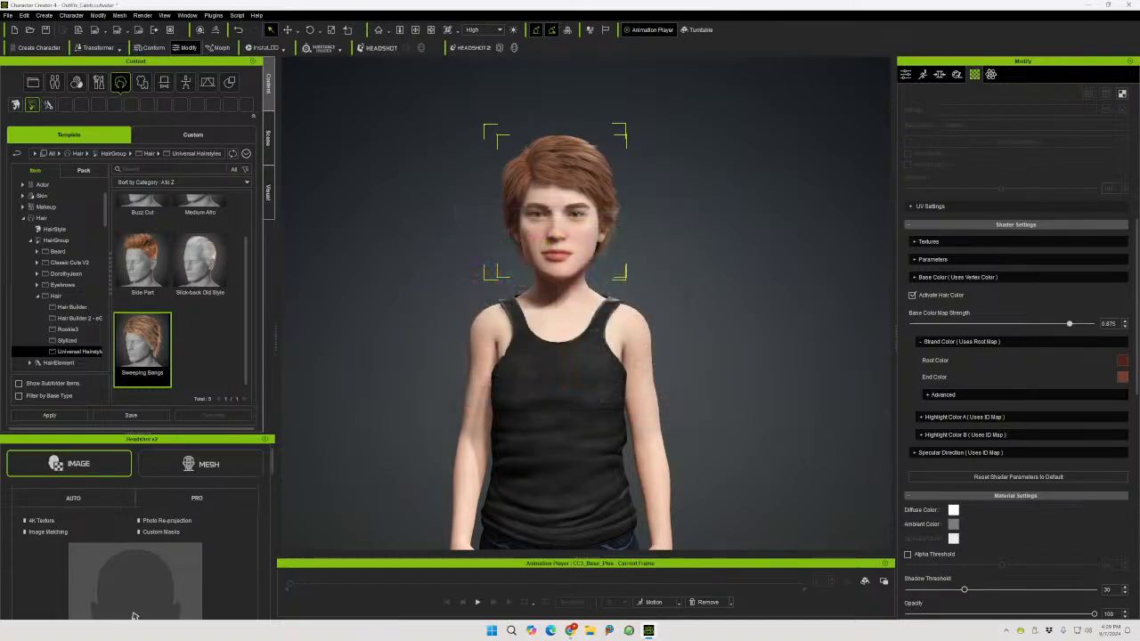
# Lighten the end color of the Sweeping Bangs hair strands to orange #ce6e48
pyautogui.click(1121, 376)
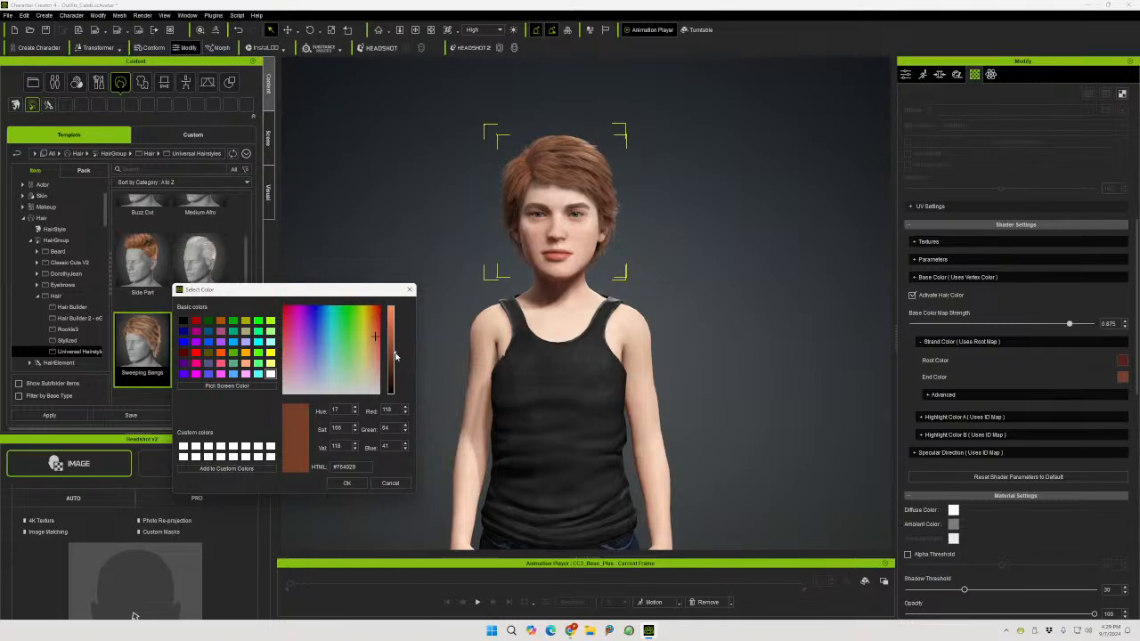
pyautogui.moveTo(397, 357); pyautogui.dragTo(401, 321)
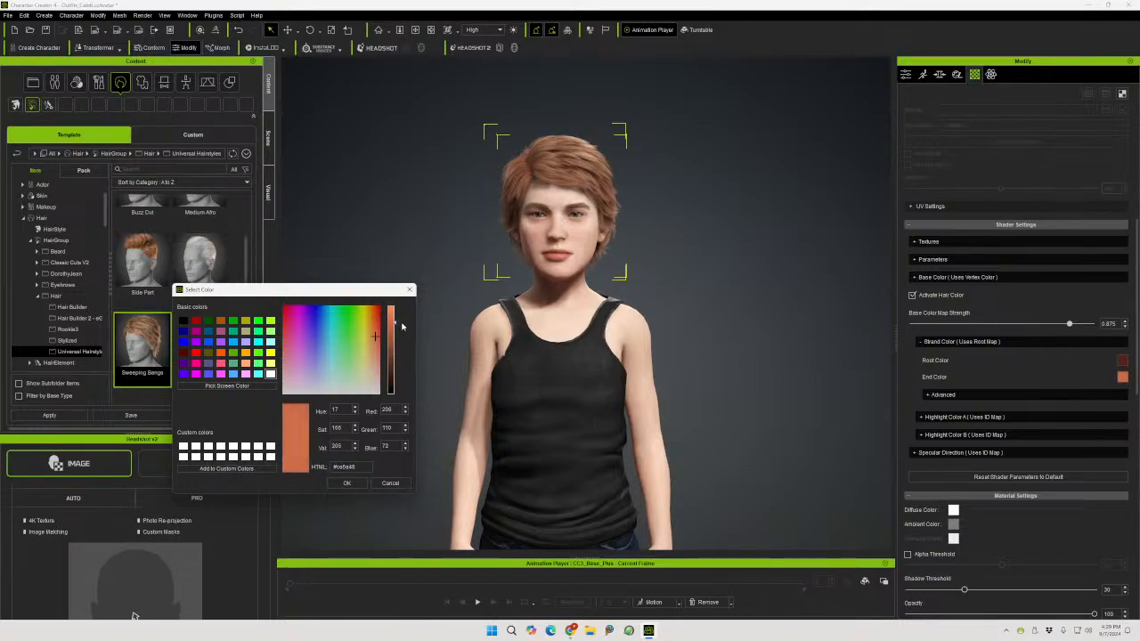
pyautogui.click(343, 483)
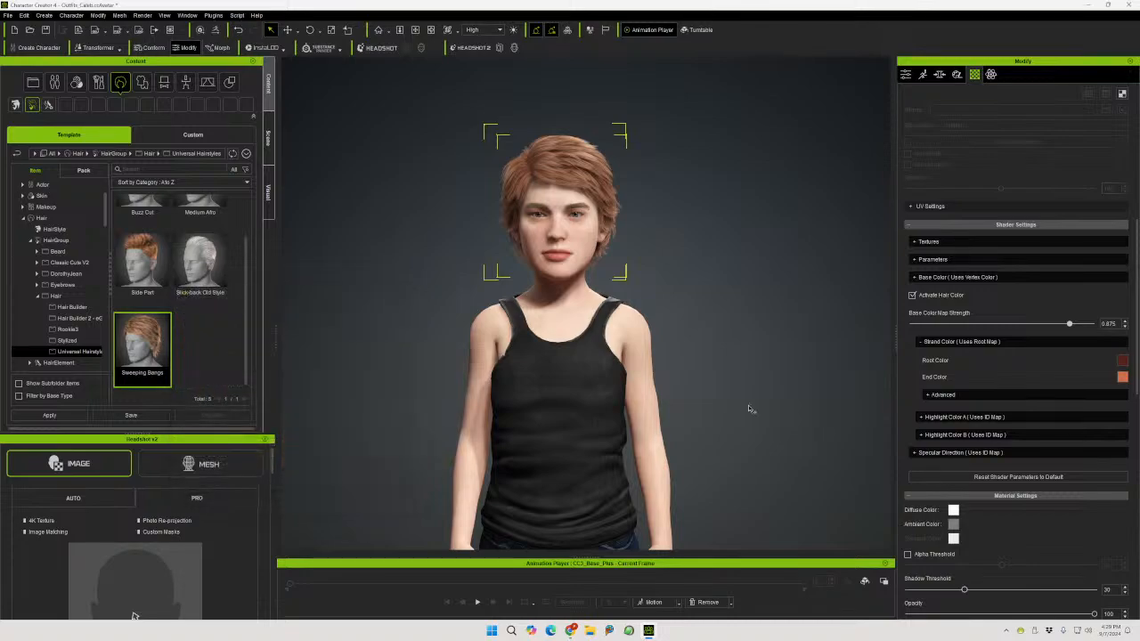
# Set the root color of the eyebrows' Male_Bushy Digital_Human Hair material to reddish brown #572f21
pyautogui.click(576, 211)
pyautogui.click(576, 210)
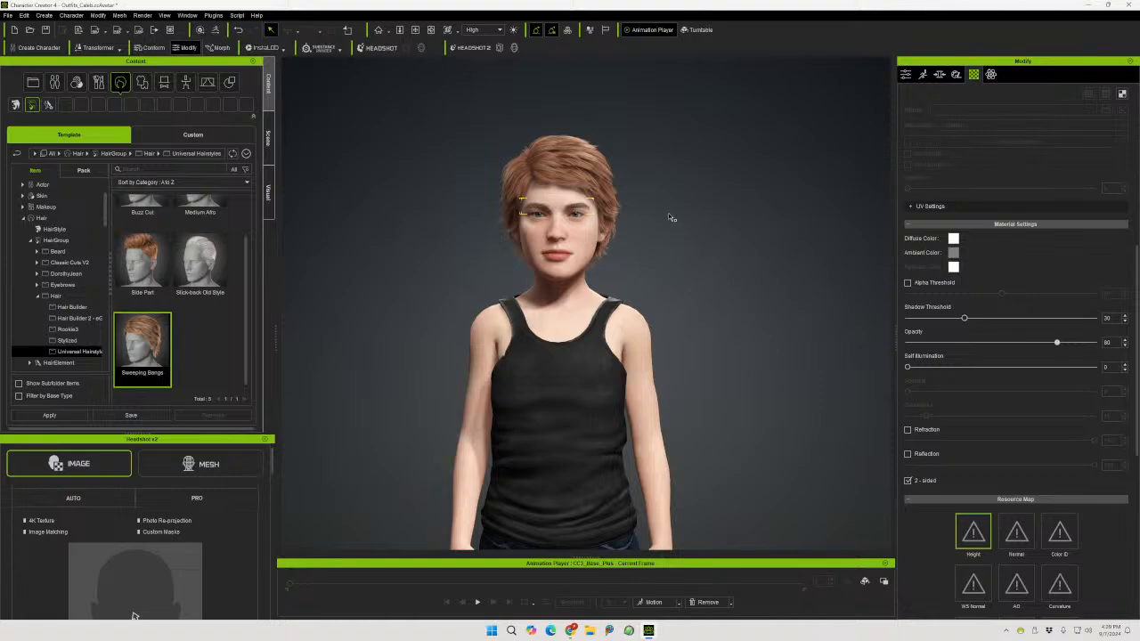
pyautogui.scroll(5, 1027, 292)
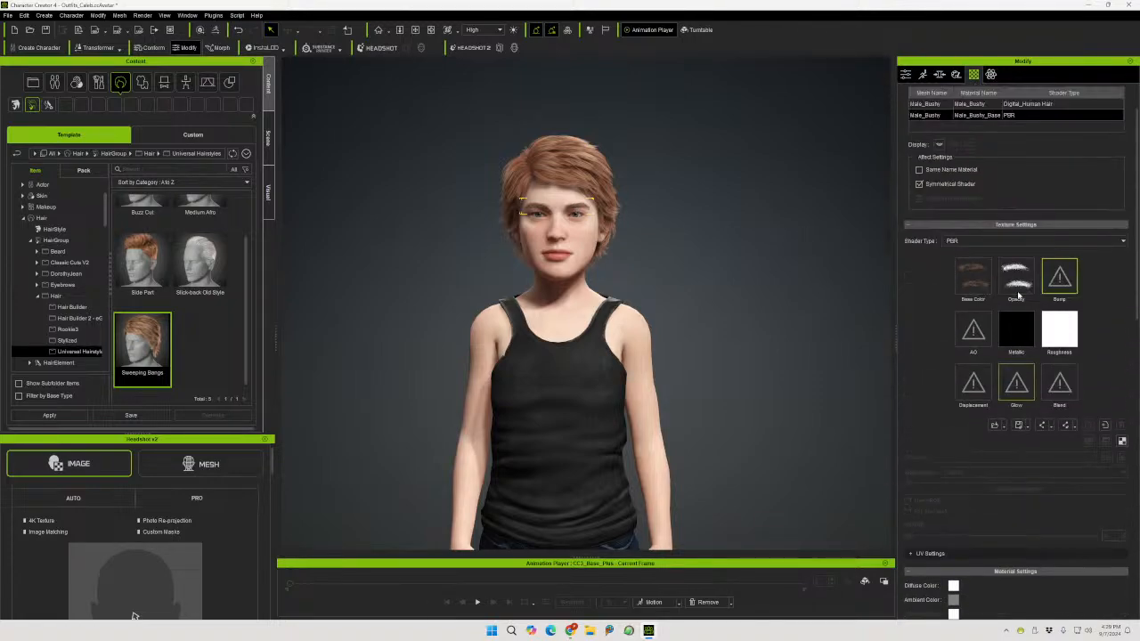
pyautogui.click(972, 329)
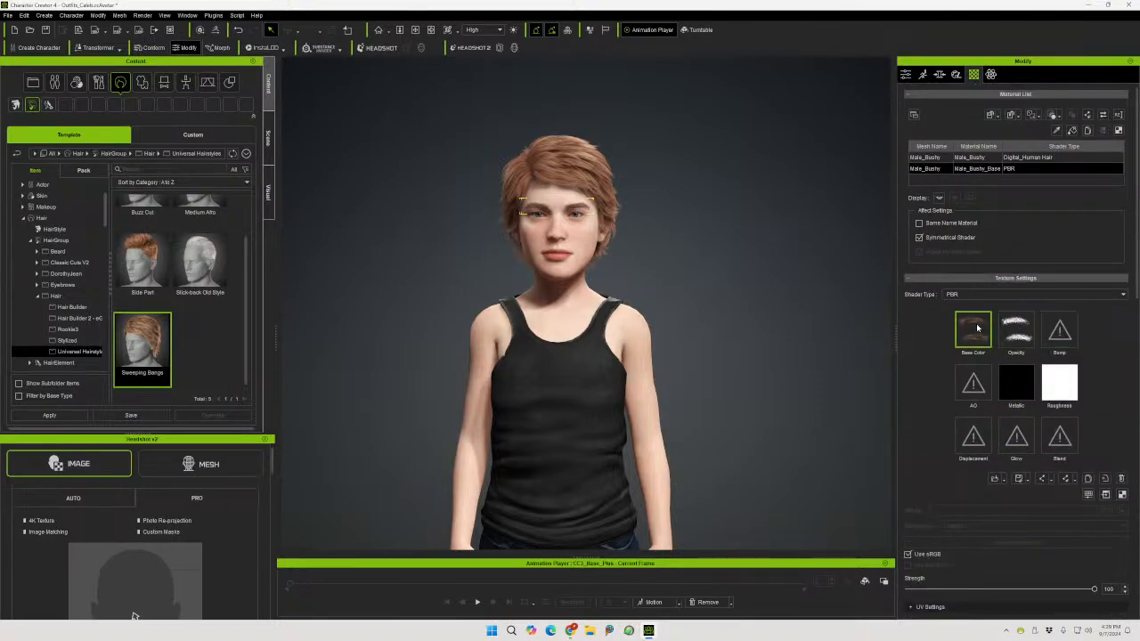
pyautogui.click(977, 160)
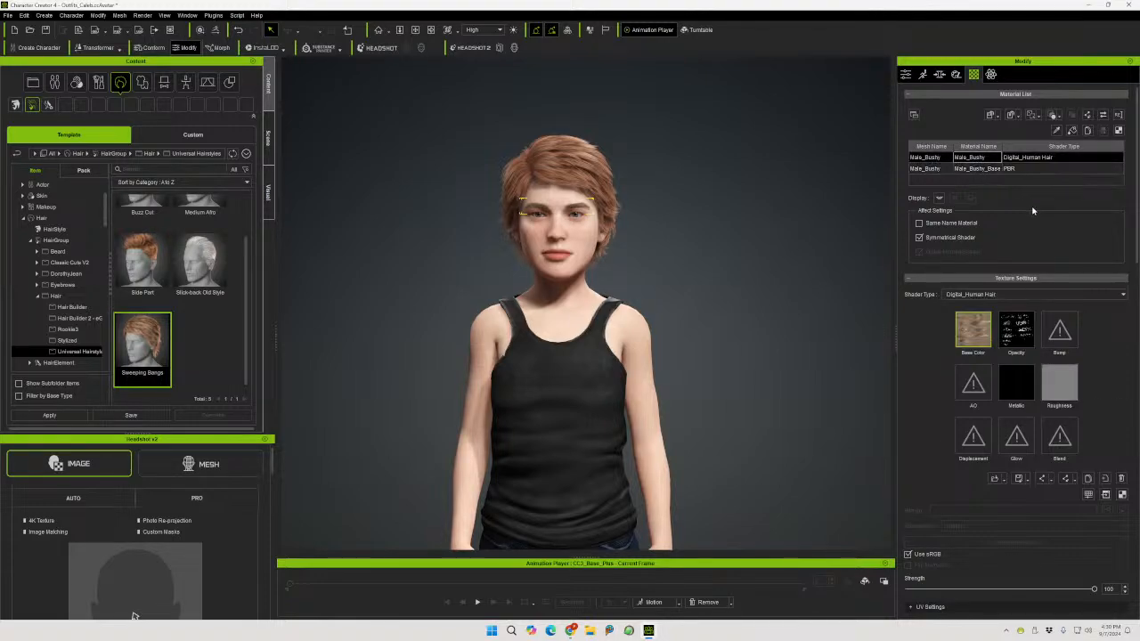
pyautogui.scroll(-6, 940, 340)
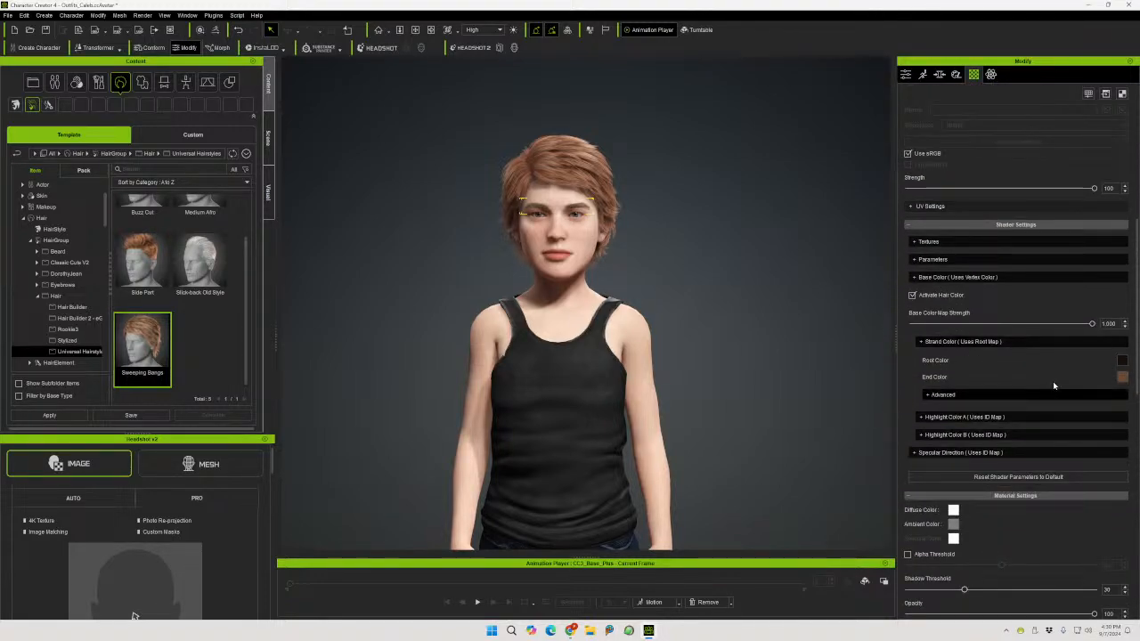
pyautogui.click(1122, 361)
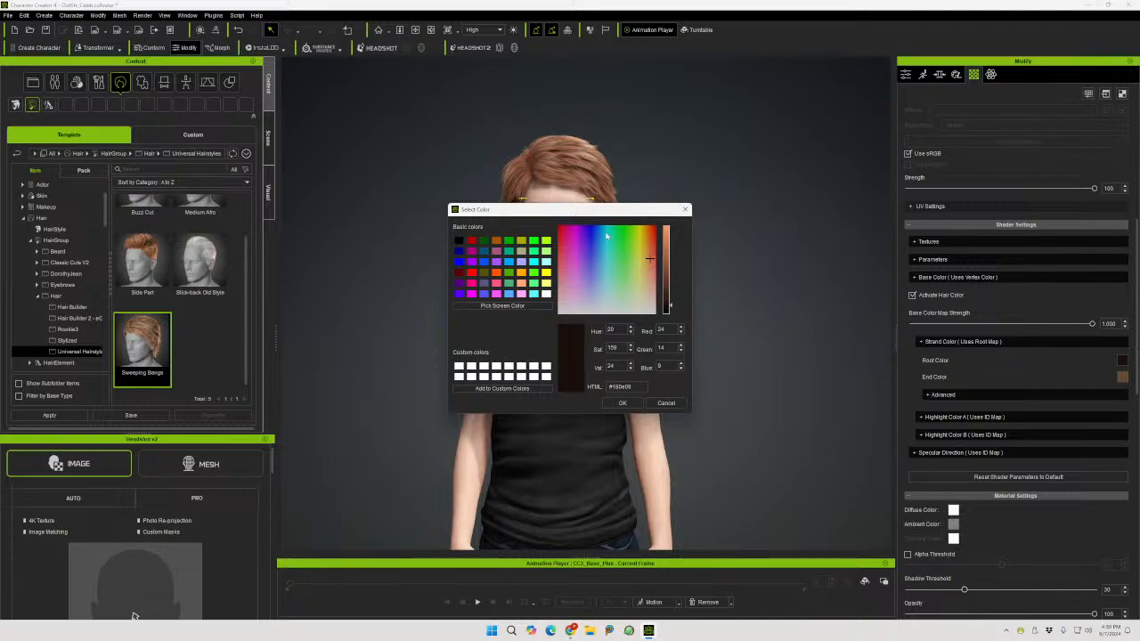
pyautogui.moveTo(597, 216); pyautogui.dragTo(352, 256)
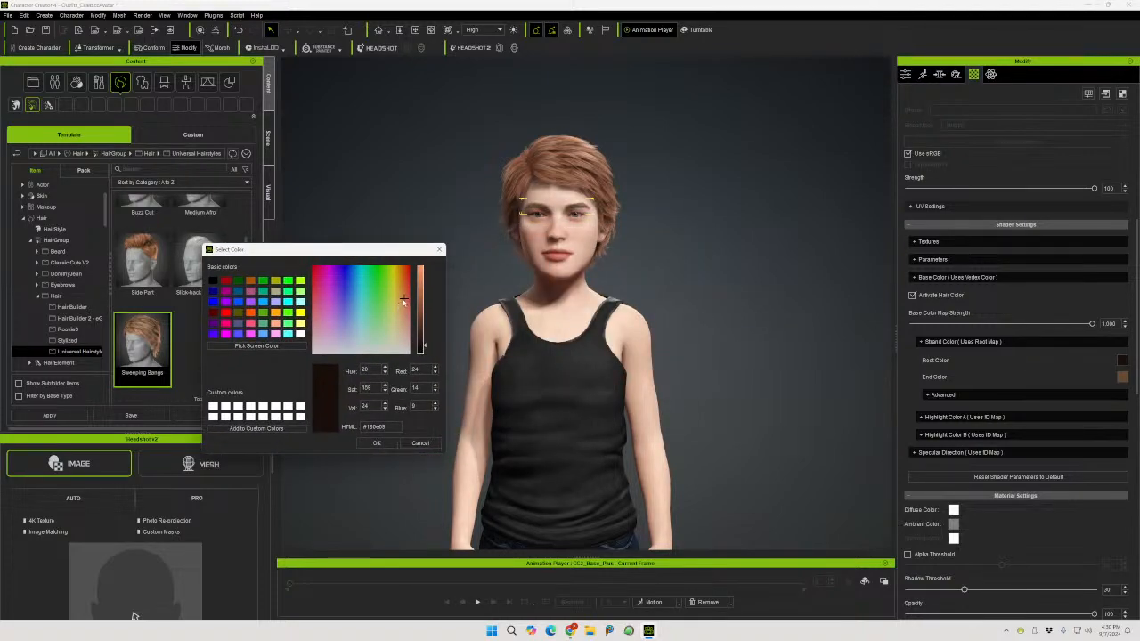
pyautogui.click(406, 298)
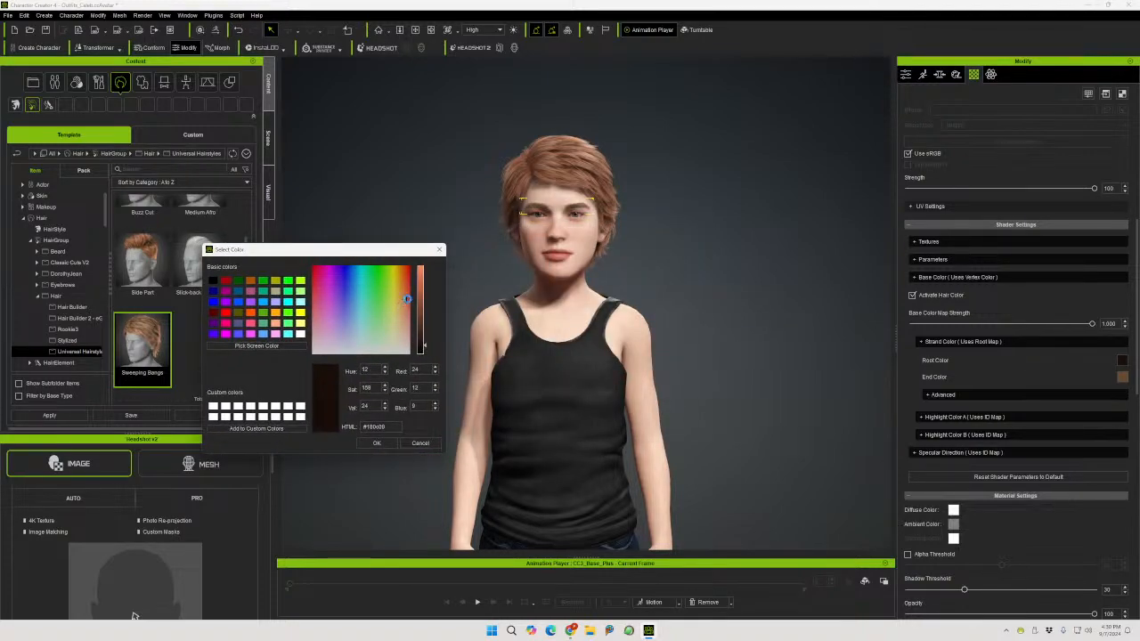
pyautogui.click(425, 341)
pyautogui.moveTo(426, 341); pyautogui.dragTo(425, 335)
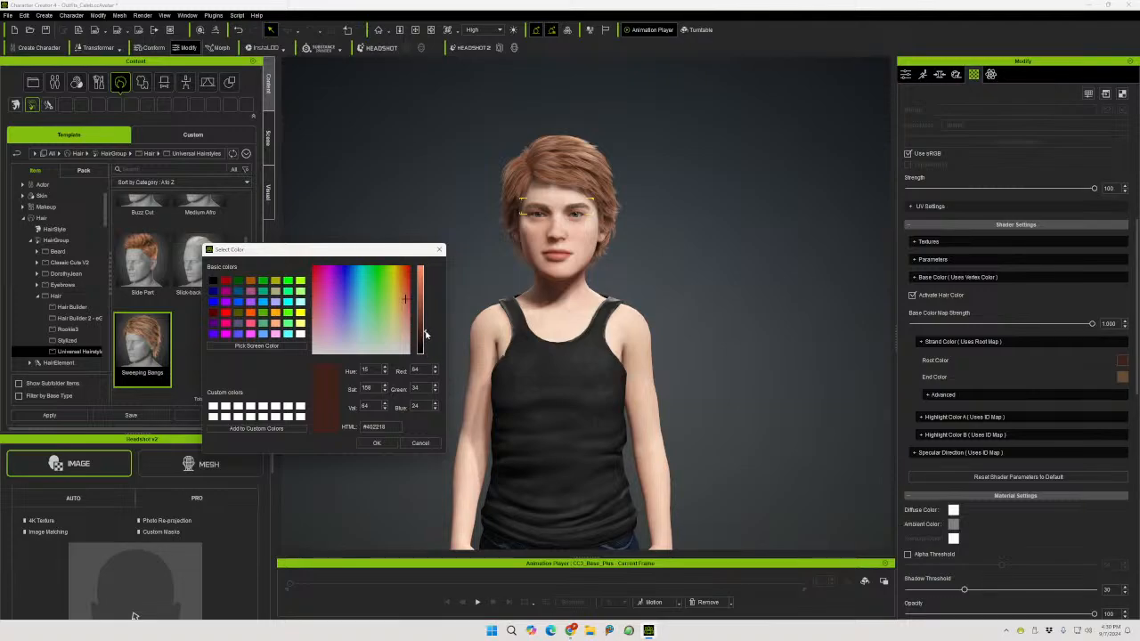
pyautogui.moveTo(426, 333); pyautogui.dragTo(424, 328)
pyautogui.click(376, 443)
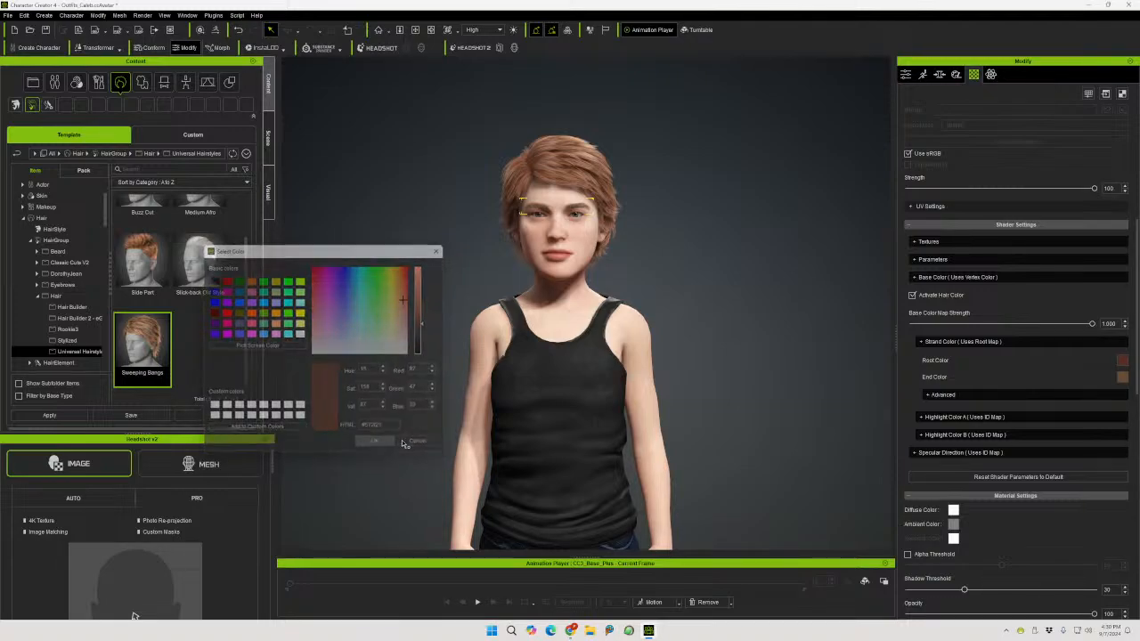
# Lighten the eyebrows' root color further to #914e37
pyautogui.click(1122, 360)
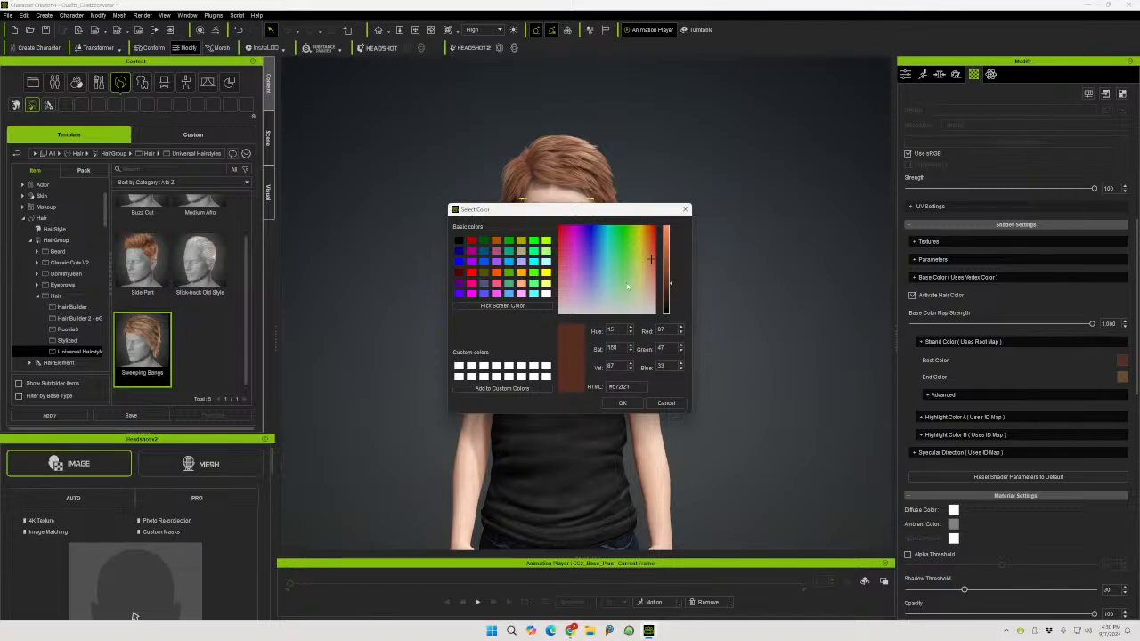
pyautogui.moveTo(610, 216); pyautogui.dragTo(348, 235)
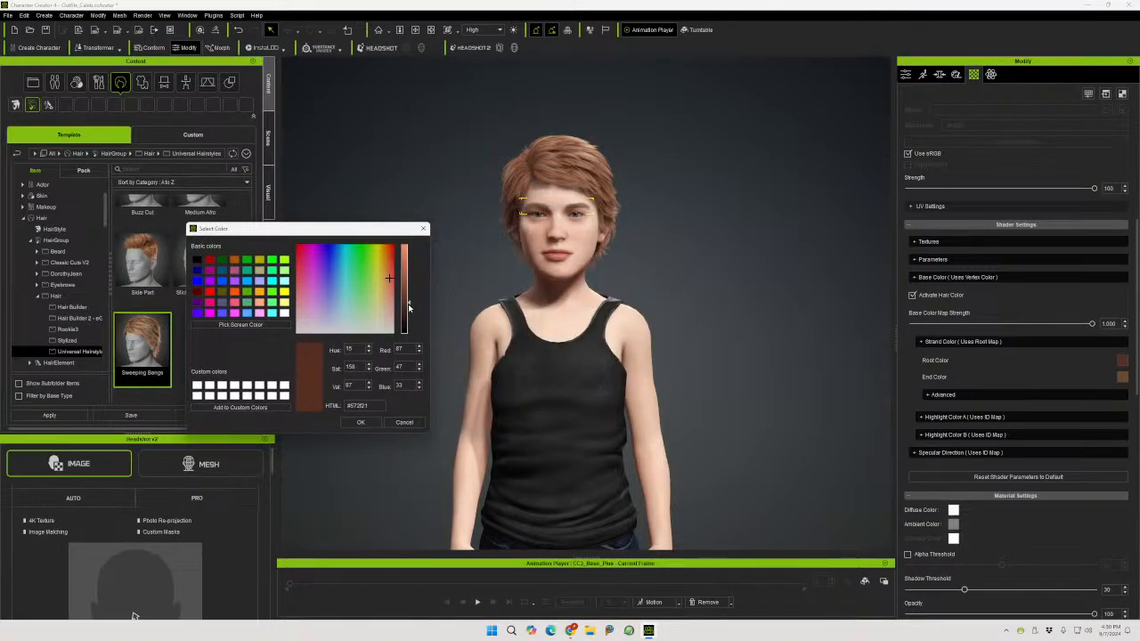
pyautogui.moveTo(411, 307); pyautogui.dragTo(410, 279)
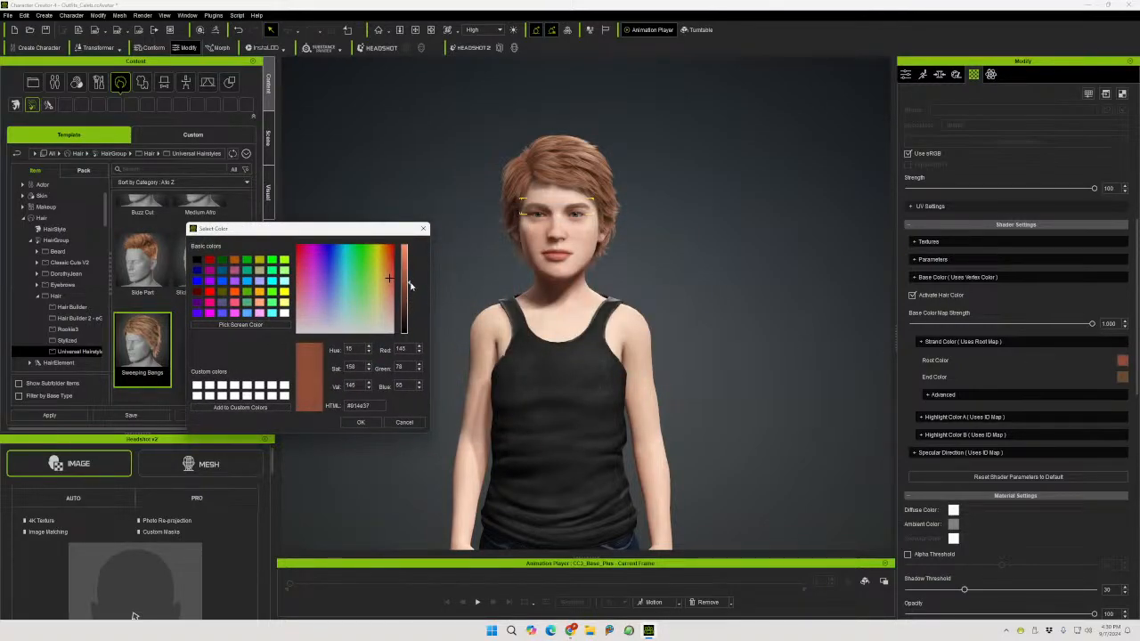
pyautogui.click(359, 424)
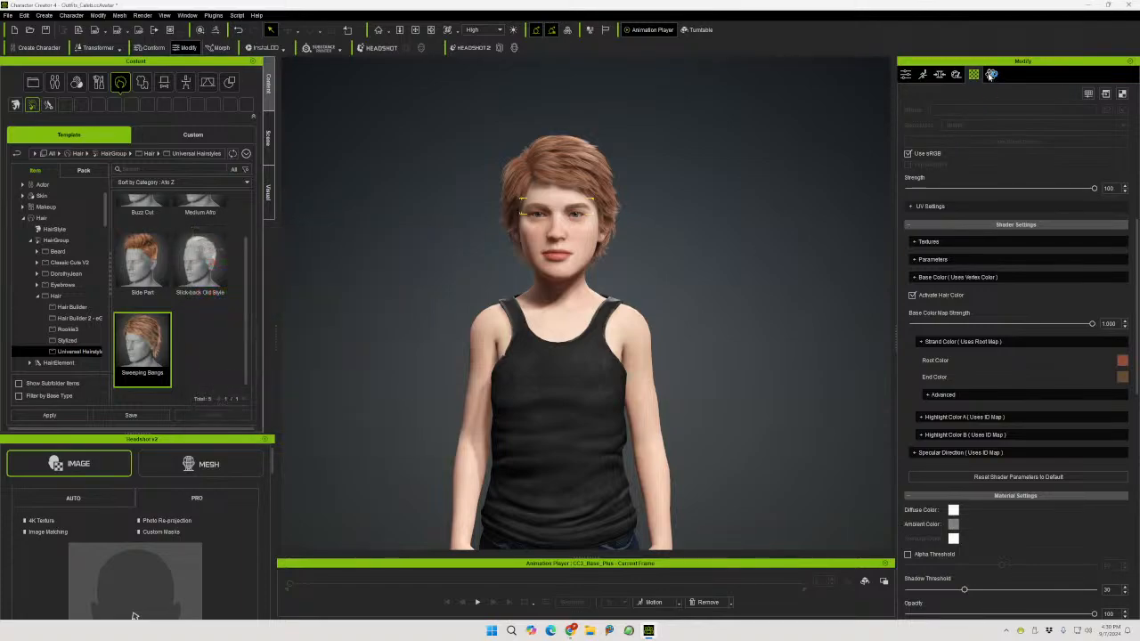
# Set the Slacker morph under Full Body to 100 and view the whole character
pyautogui.click(940, 74)
pyautogui.scroll(5, 1017, 239)
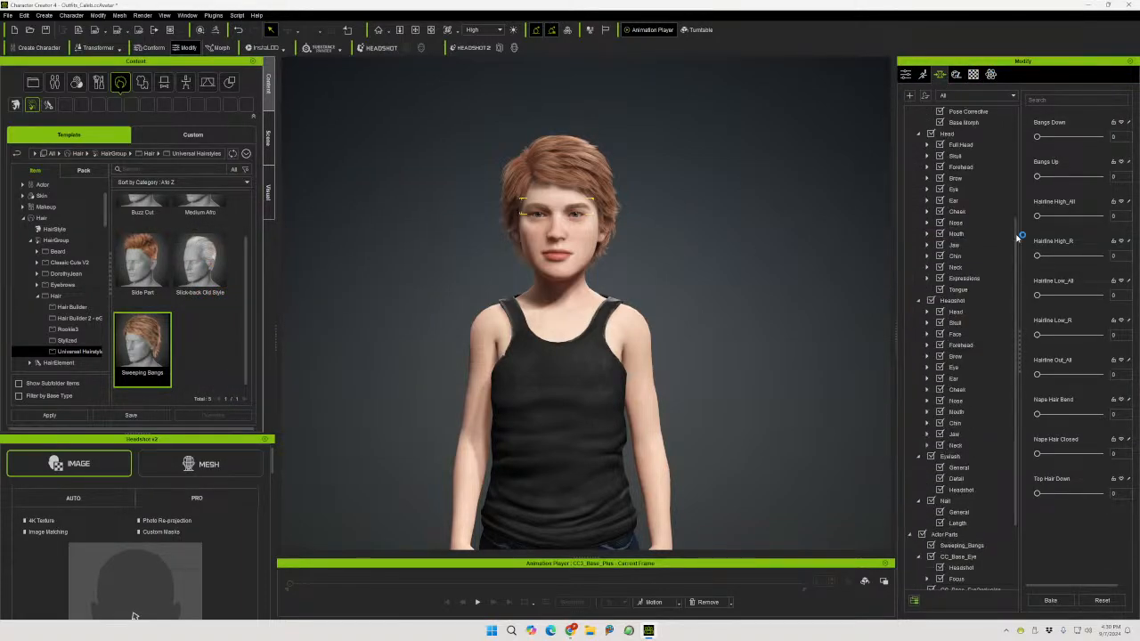
pyautogui.scroll(2, 1016, 239)
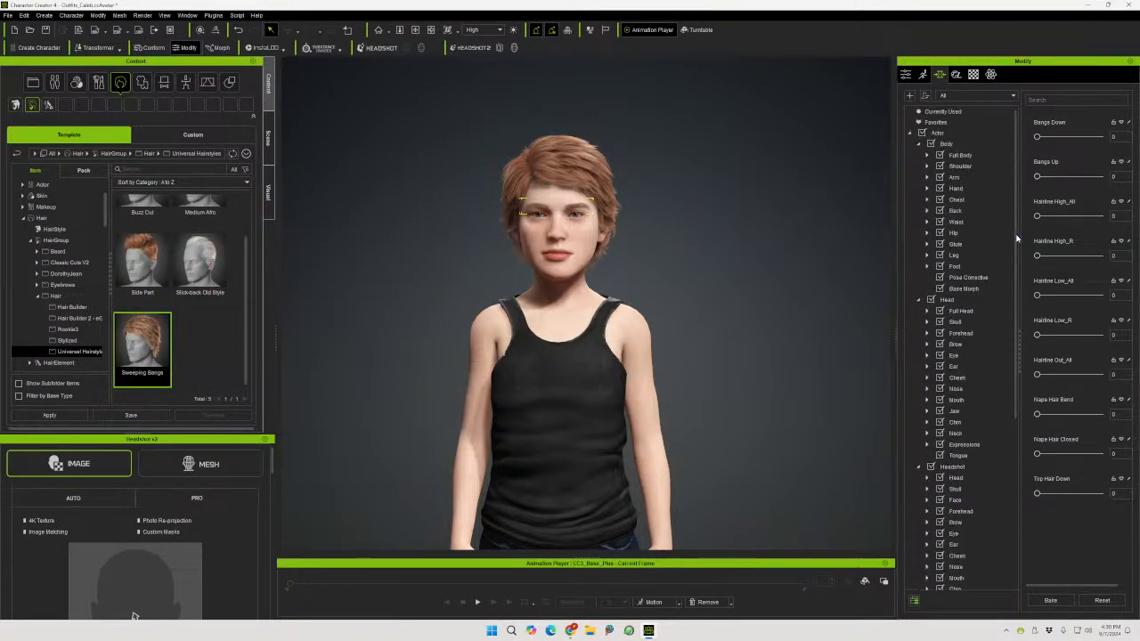
pyautogui.click(977, 157)
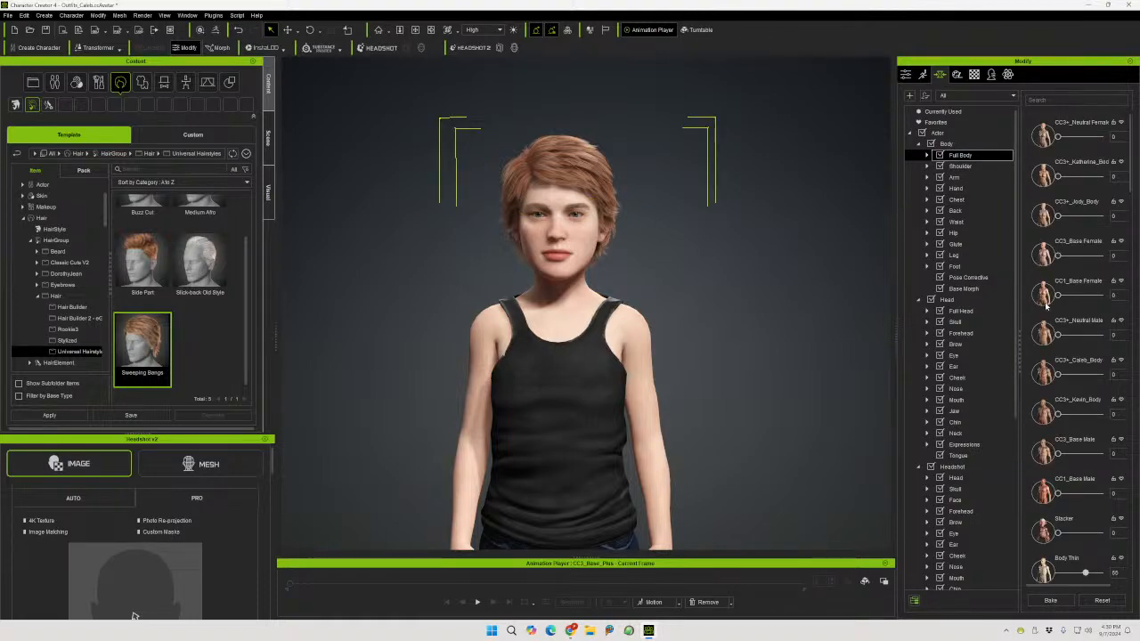
pyautogui.scroll(-5, 1039, 318)
pyautogui.scroll(-1, 1039, 323)
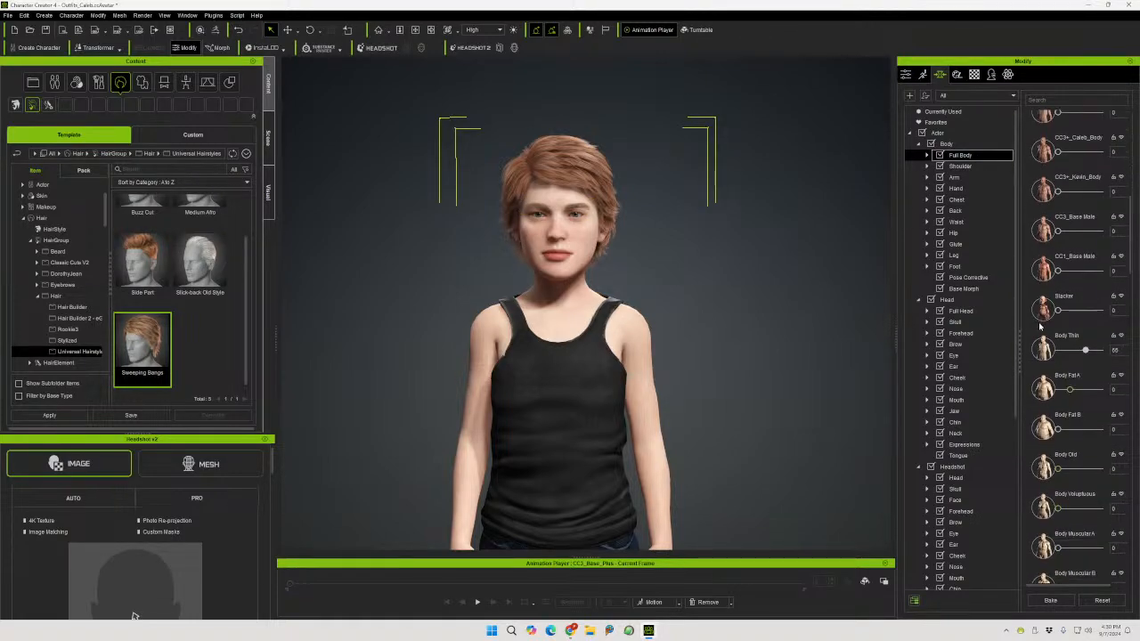
pyautogui.click(1116, 311)
pyautogui.moveTo(1058, 311); pyautogui.dragTo(1111, 314)
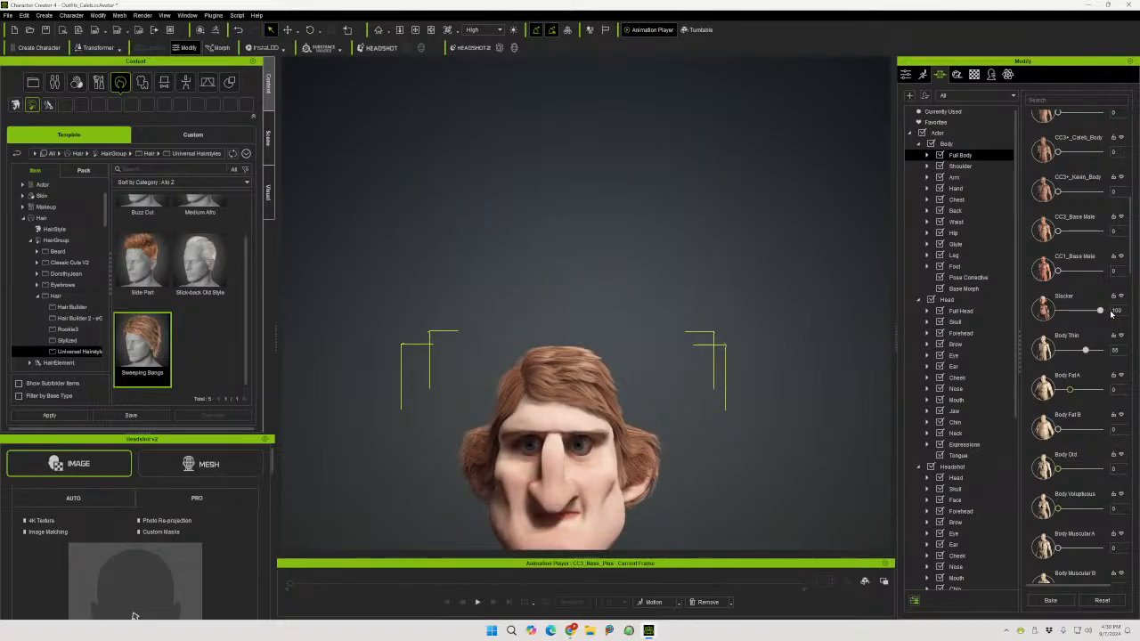
pyautogui.scroll(-3, 801, 318)
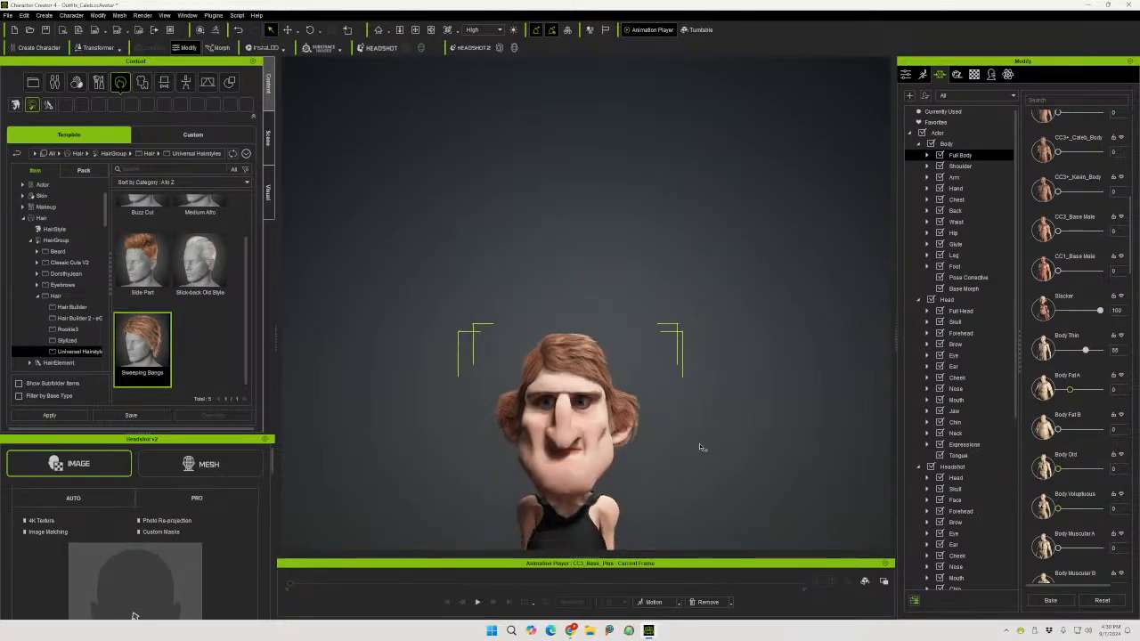
pyautogui.moveTo(710, 474); pyautogui.dragTo(711, 236, button='middle')
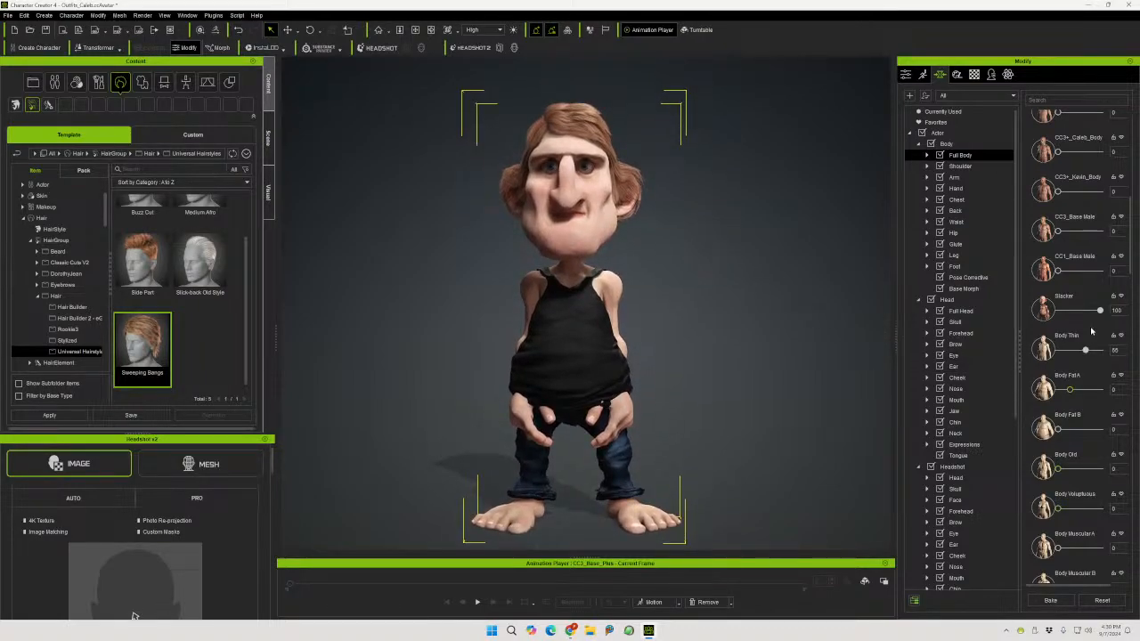
# Reset the Slacker morph to 0, and exaggerate it to 150
pyautogui.moveTo(1100, 310); pyautogui.dragTo(1058, 310)
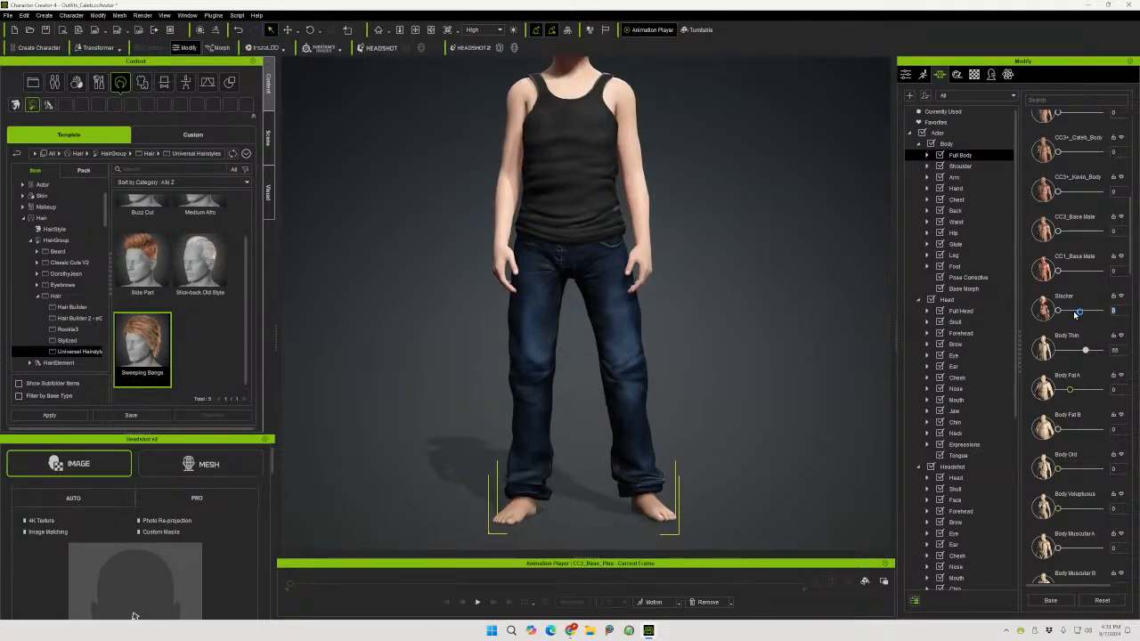
pyautogui.write('150')
pyautogui.press('Return')
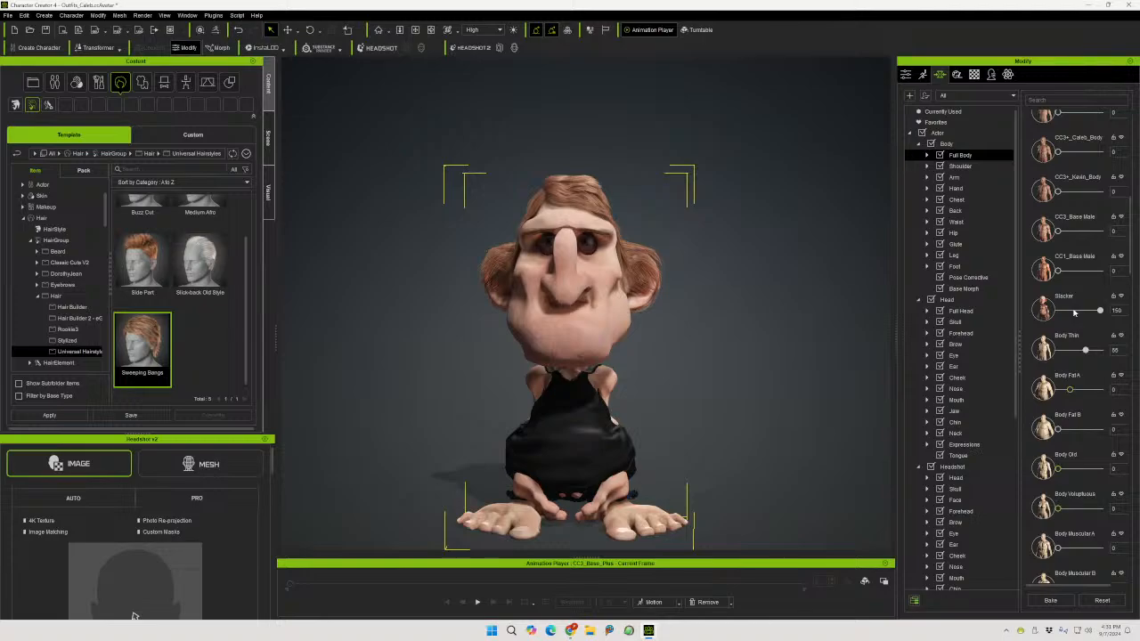
# Set the Slacker morph to 100 for comparison, and reset it to 0
pyautogui.doubleClick(1123, 310)
pyautogui.write('100')
pyautogui.press('Return')
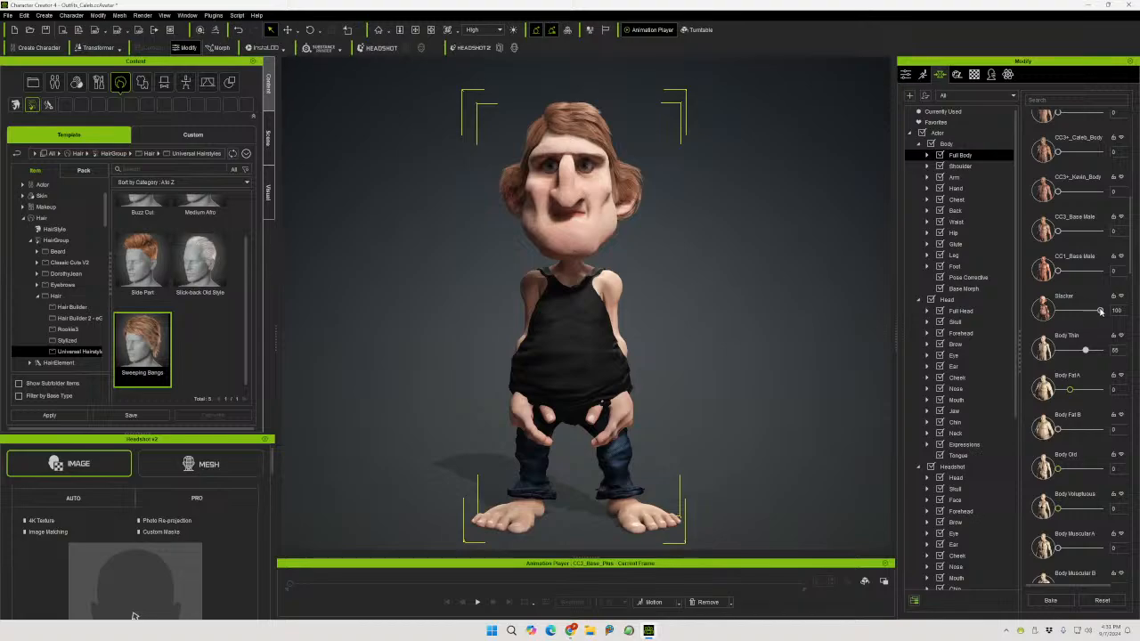
pyautogui.moveTo(1091, 310); pyautogui.dragTo(1054, 310)
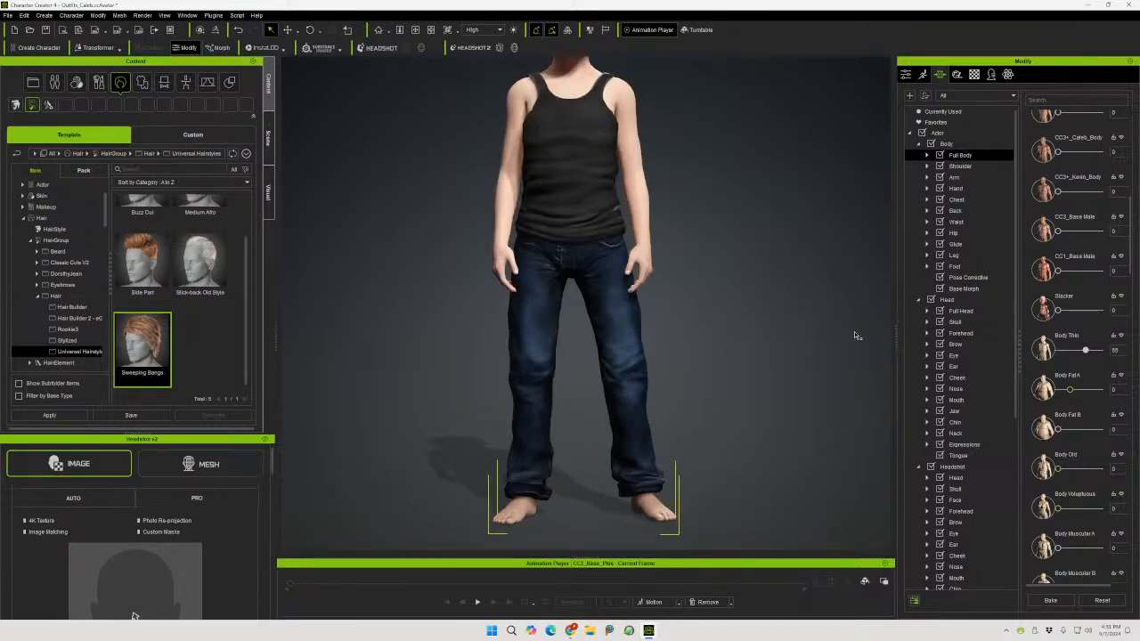
# Examine the child's whole figure from the front, back and side
pyautogui.scroll(-5, 746, 347)
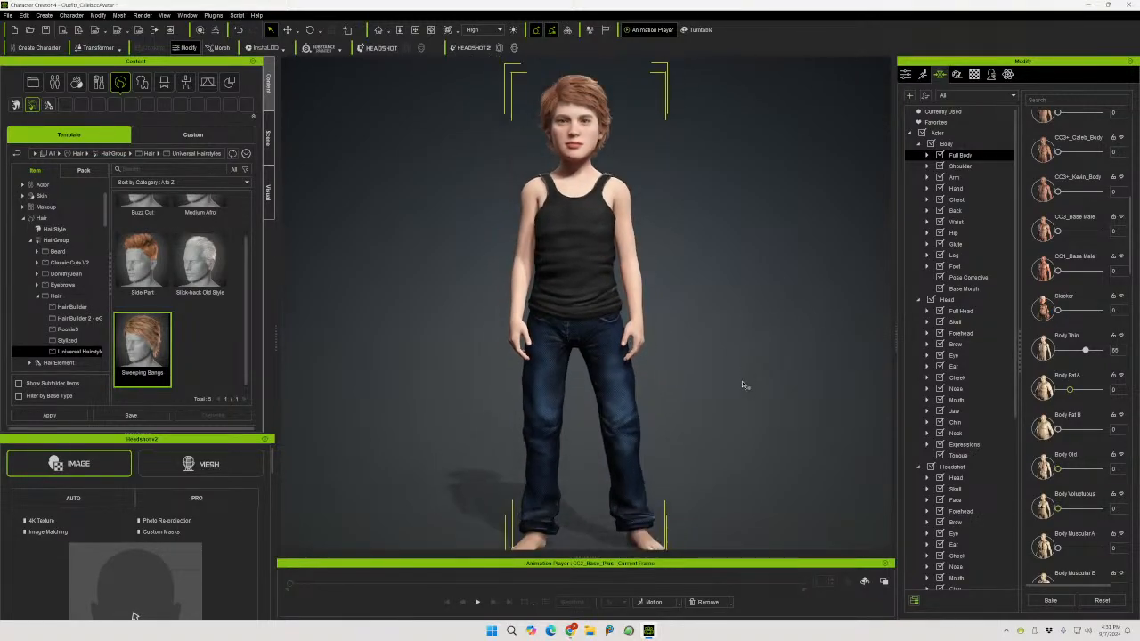
pyautogui.moveTo(730, 365)
pyautogui.mouseDown(button='middle')
pyautogui.moveTo(728, 374)
pyautogui.moveTo(743, 349)
pyautogui.mouseUp(button='middle')
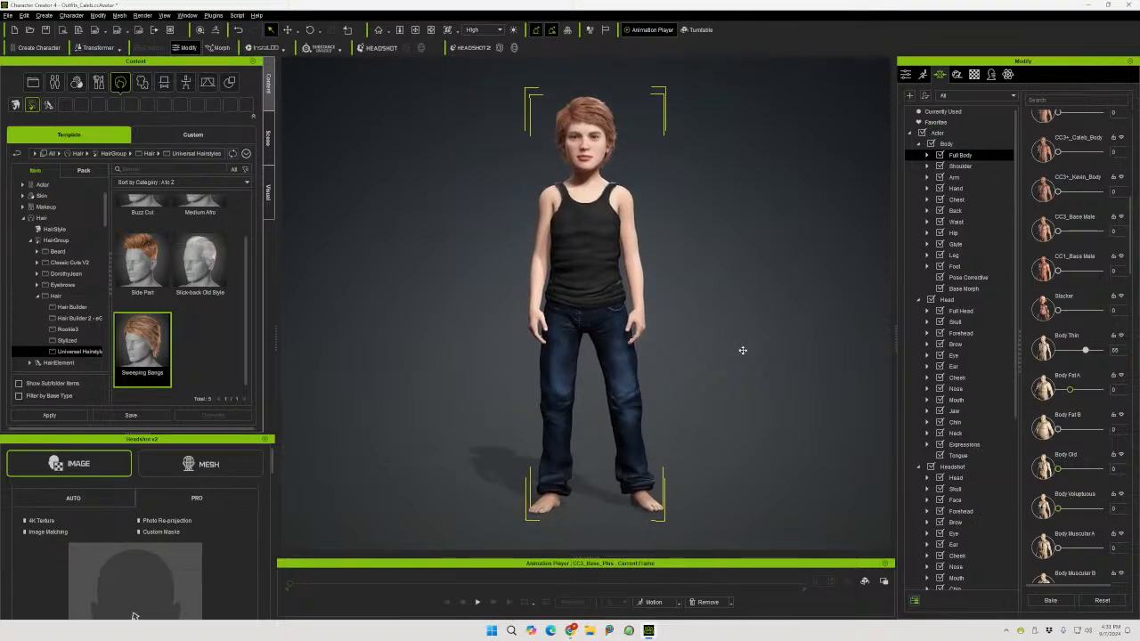
pyautogui.moveTo(742, 333); pyautogui.dragTo(76, 344, button='right')
pyautogui.moveTo(311, 343); pyautogui.dragTo(730, 303, button='right')
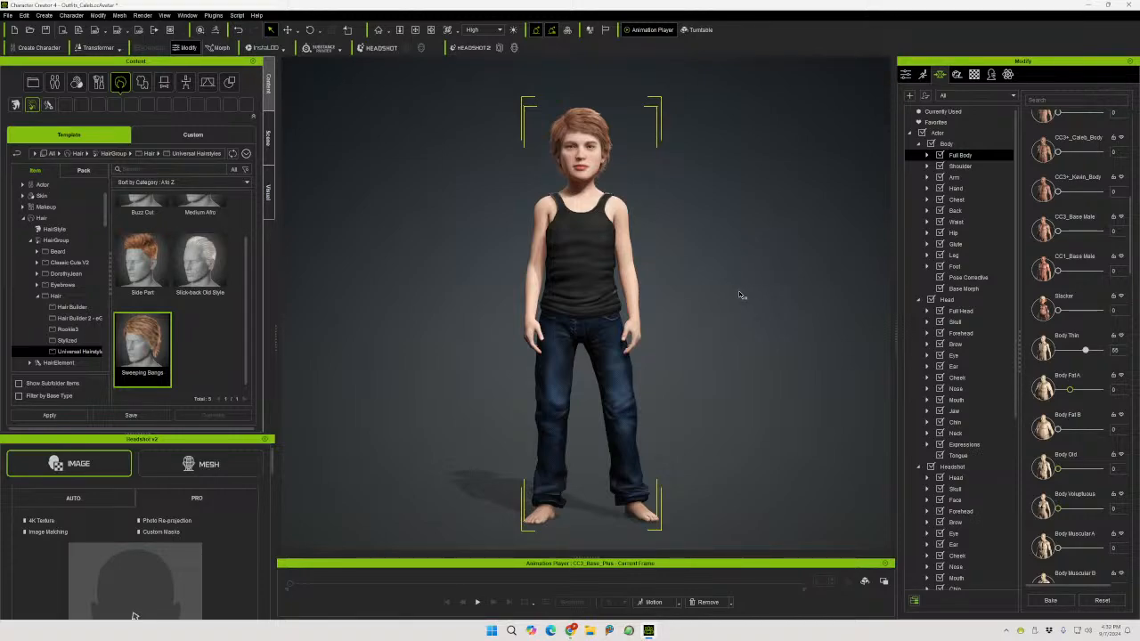
pyautogui.moveTo(753, 288); pyautogui.dragTo(893, 290, button='right')
pyautogui.moveTo(785, 310); pyautogui.dragTo(756, 294, button='middle')
pyautogui.scroll(2, 773, 308)
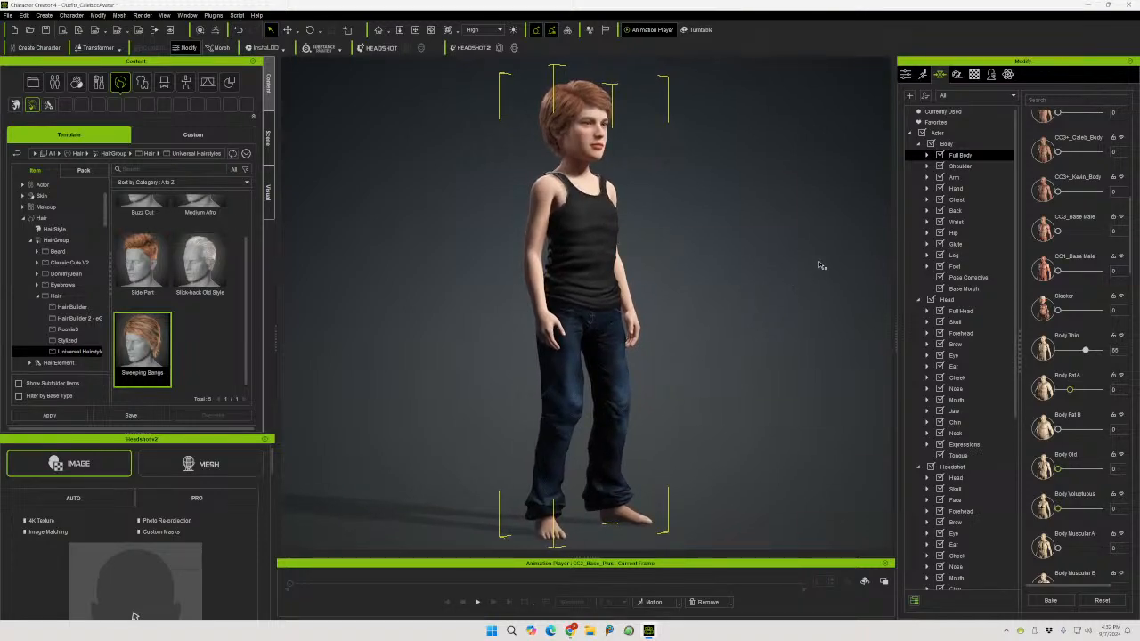
pyautogui.moveTo(795, 265); pyautogui.dragTo(632, 278, button='right')
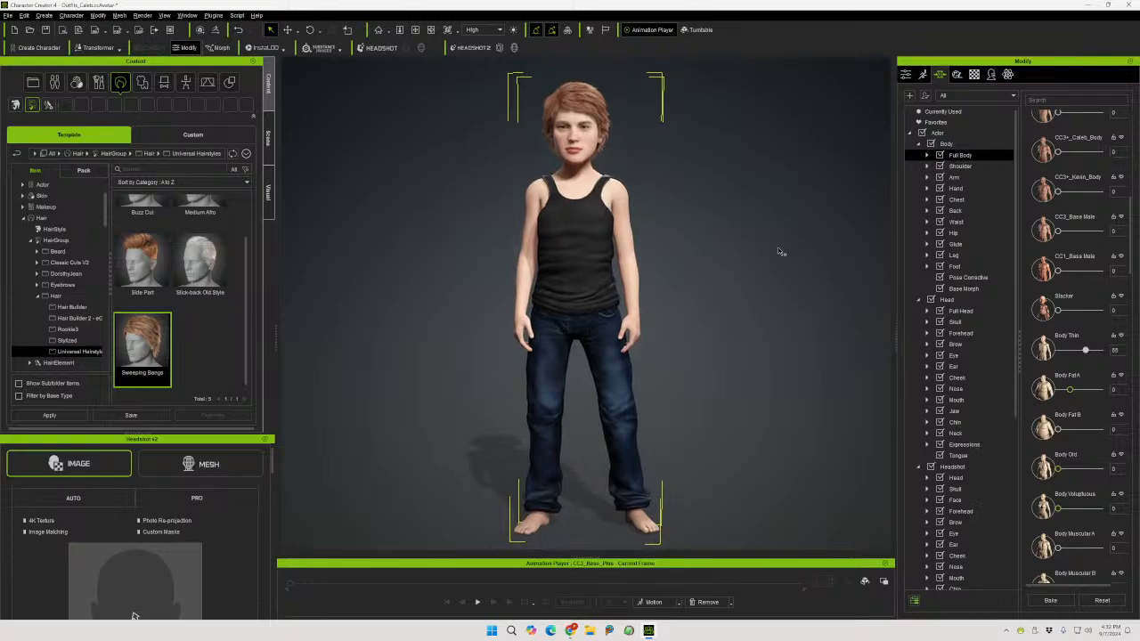
# Reduce the Head Scale morph under Full Head to -10 and check the proportions from behind and in front
pyautogui.click(967, 312)
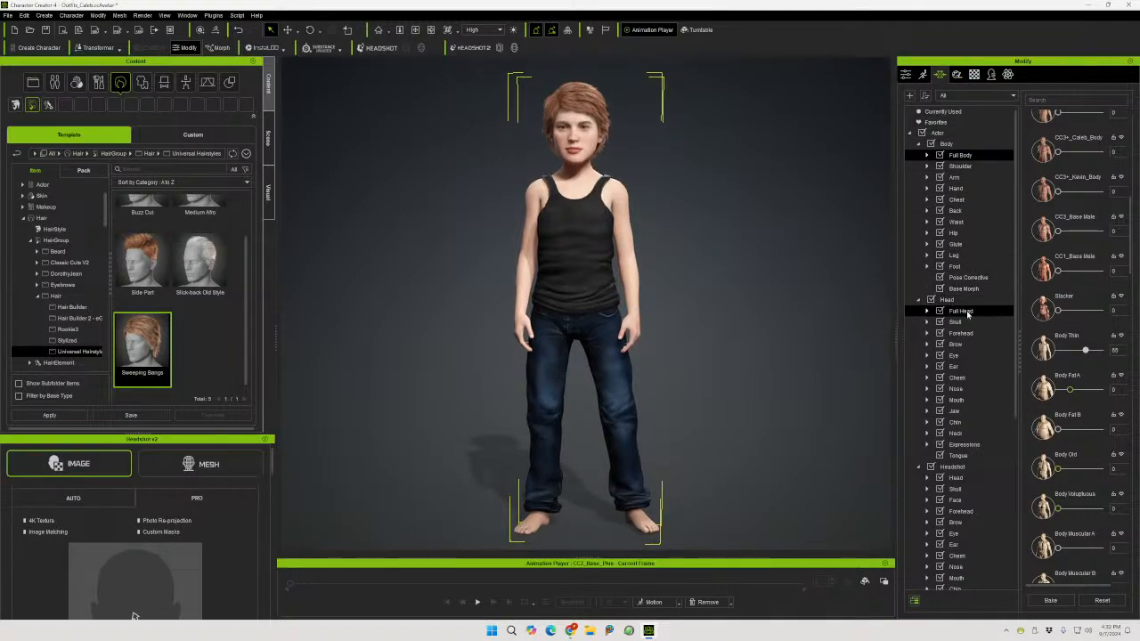
pyautogui.scroll(-2, 1069, 357)
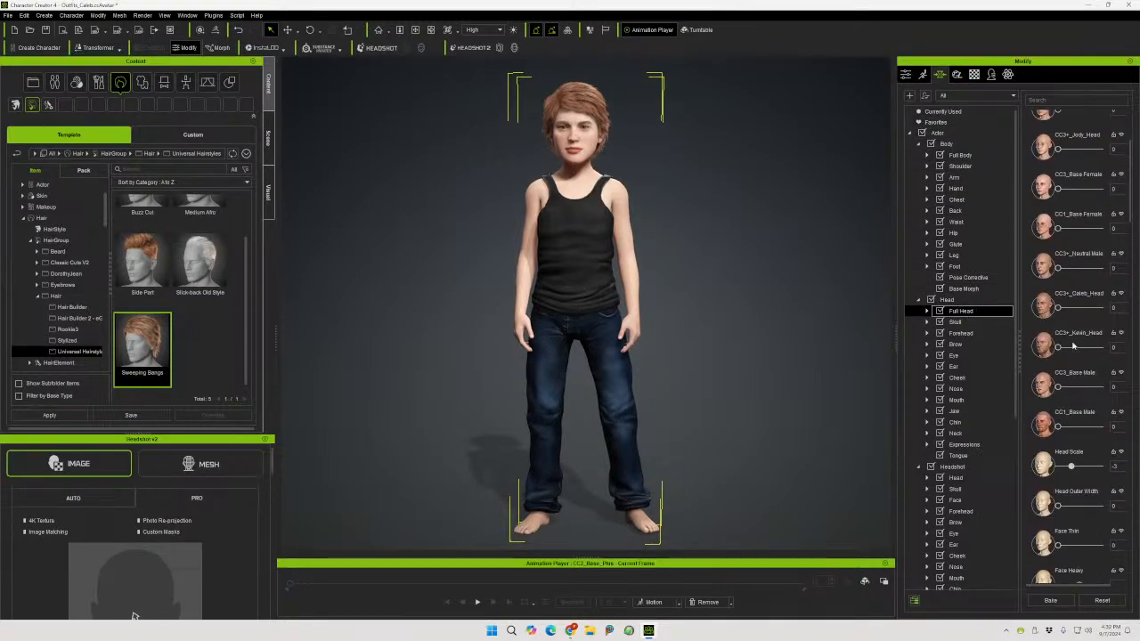
pyautogui.click(1071, 445)
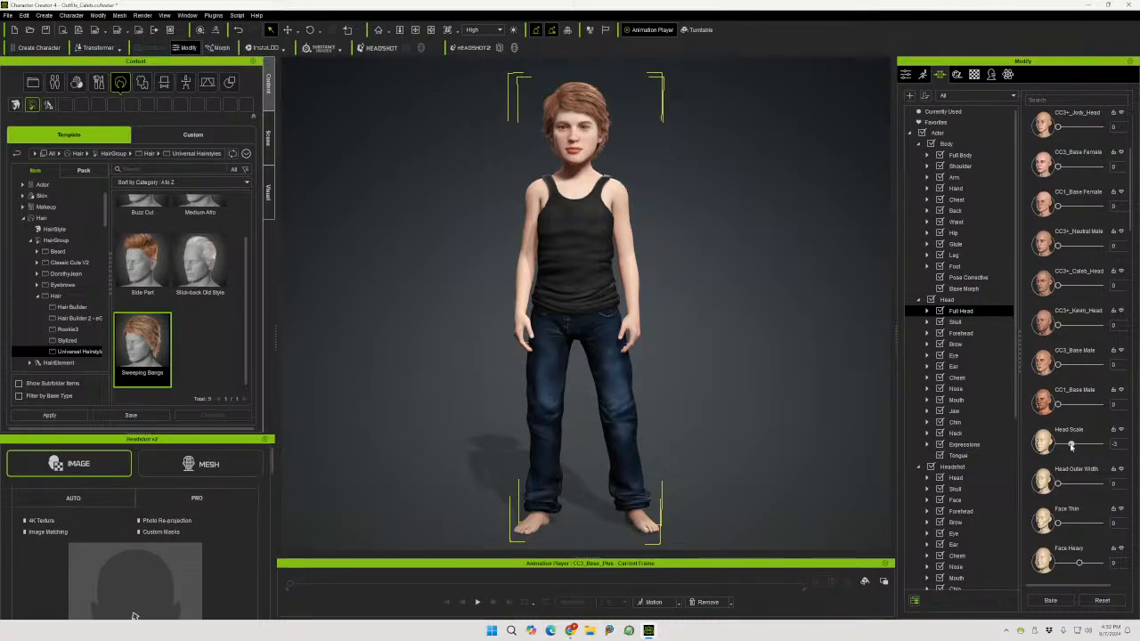
pyautogui.moveTo(1071, 447); pyautogui.dragTo(1069, 447)
pyautogui.moveTo(756, 301); pyautogui.dragTo(373, 278, button='right')
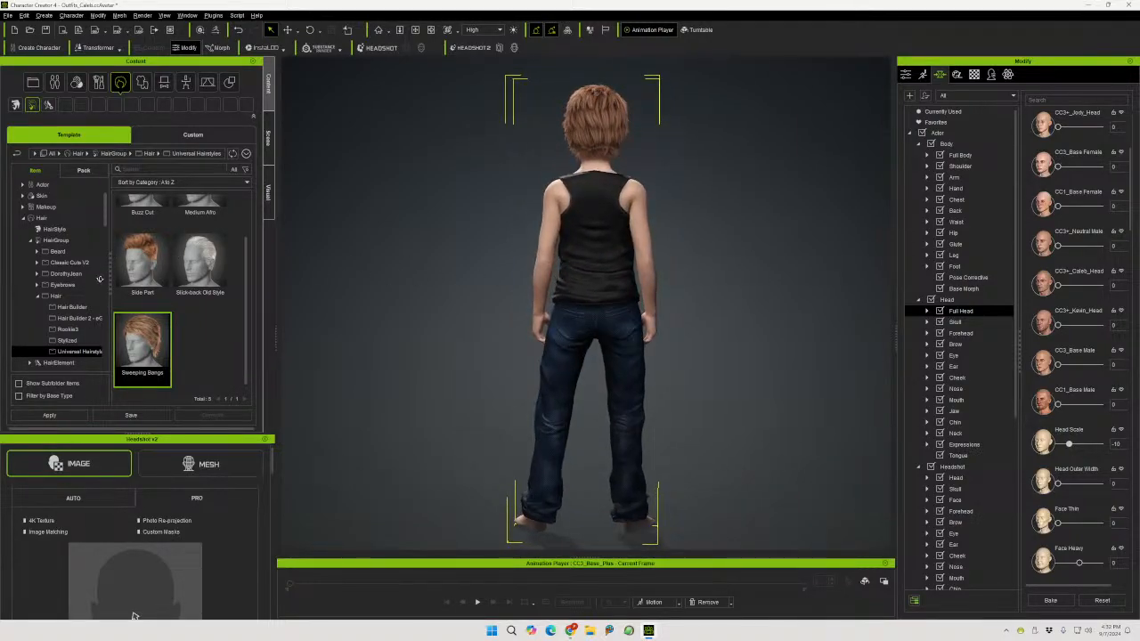
pyautogui.moveTo(445, 278); pyautogui.dragTo(776, 280, button='right')
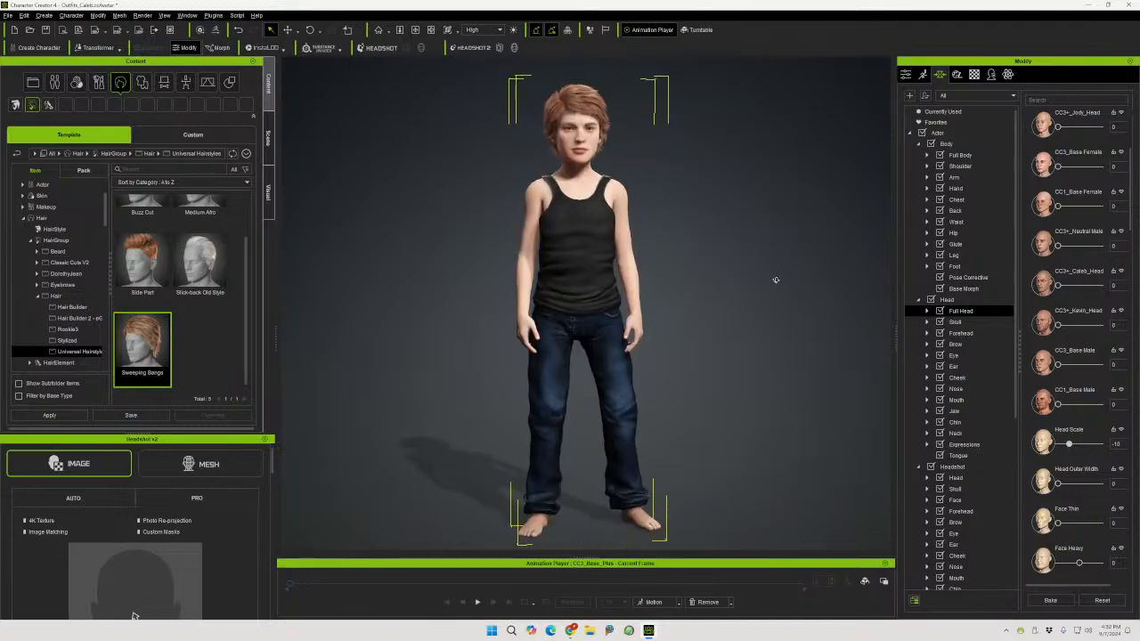
# Recolor the tank top's base color texture to tan with brightness 43, hue 23 and saturation 42
pyautogui.click(577, 243)
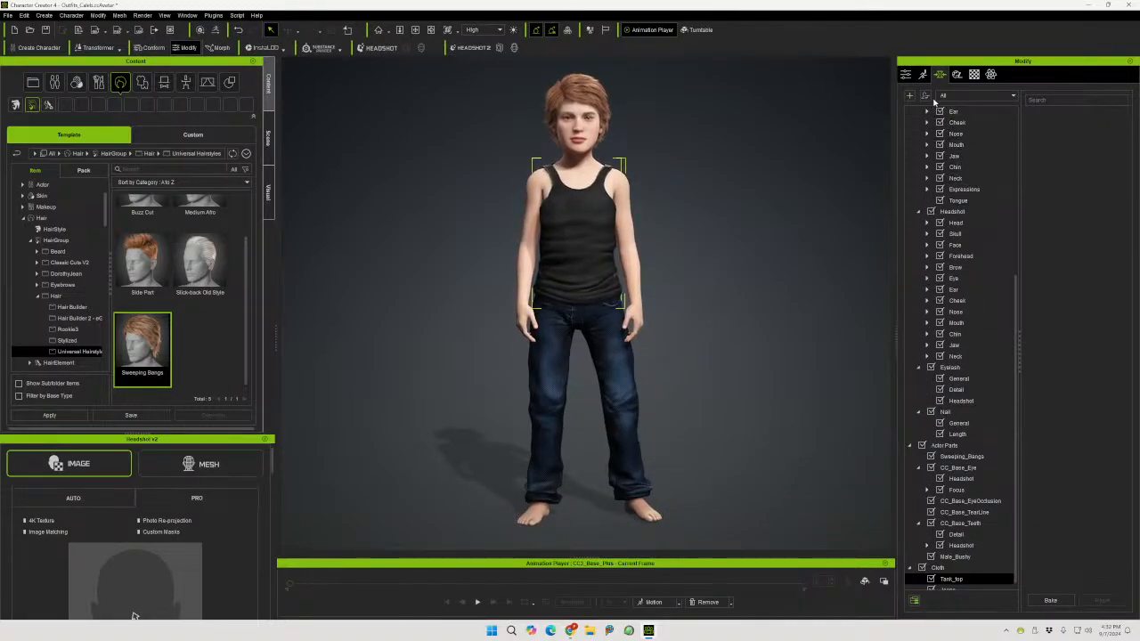
pyautogui.click(974, 73)
pyautogui.scroll(6, 999, 306)
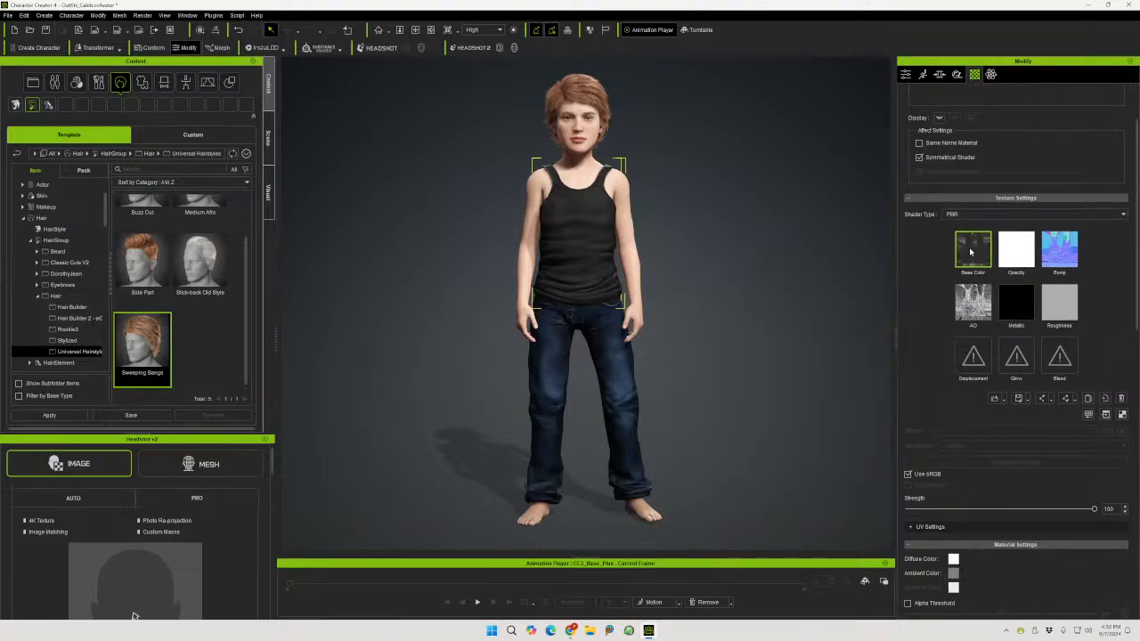
pyautogui.click(1087, 414)
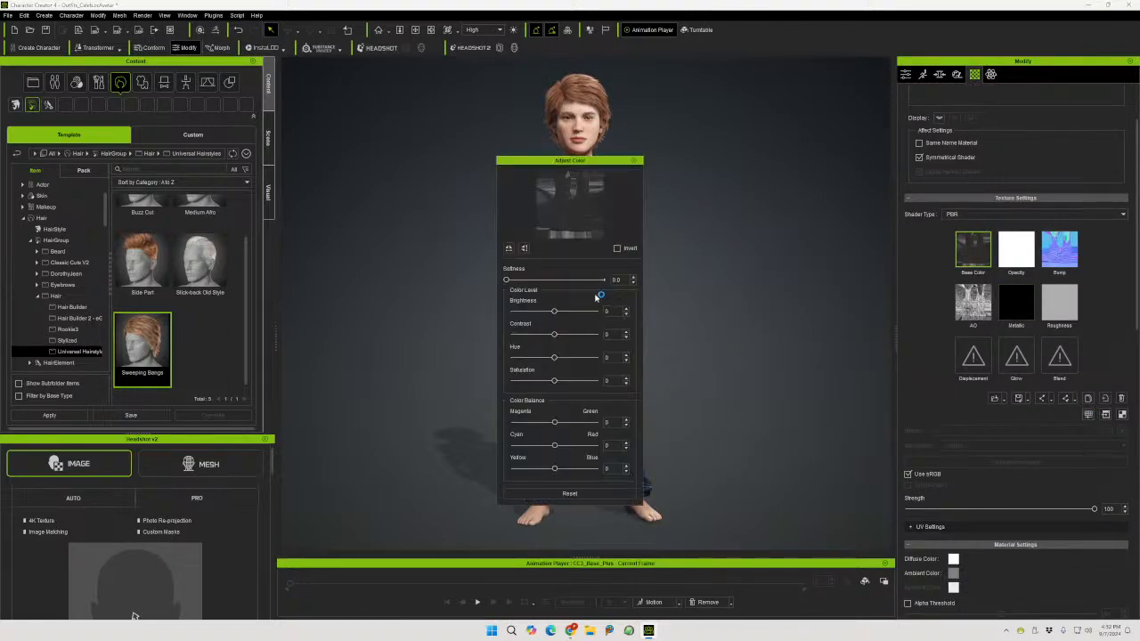
pyautogui.moveTo(549, 172); pyautogui.dragTo(323, 166)
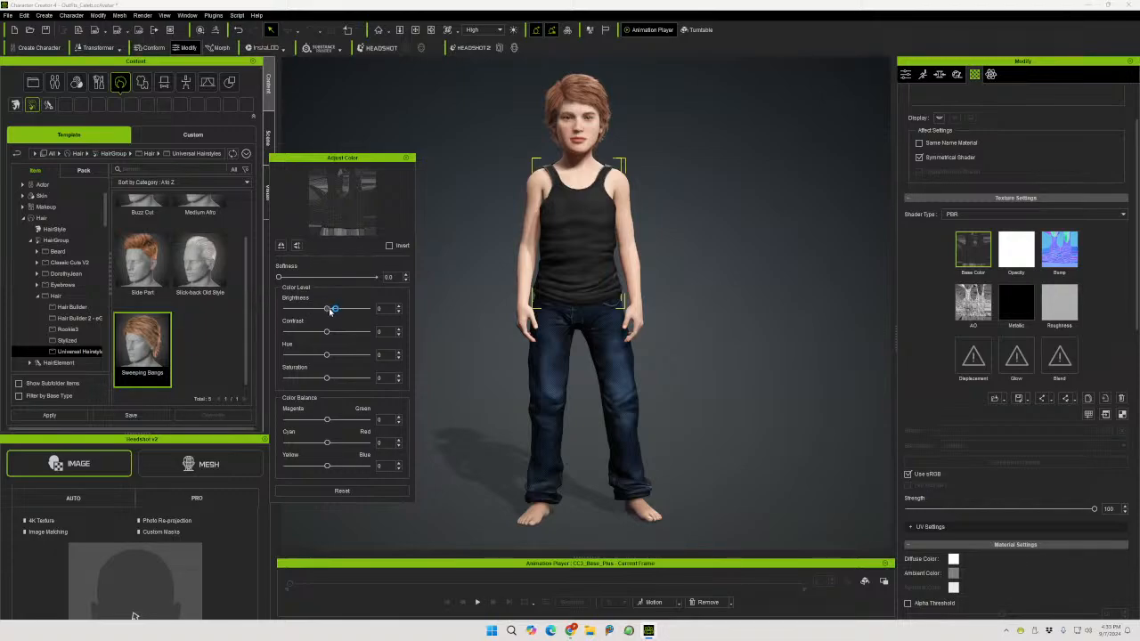
pyautogui.moveTo(326, 308); pyautogui.dragTo(343, 308)
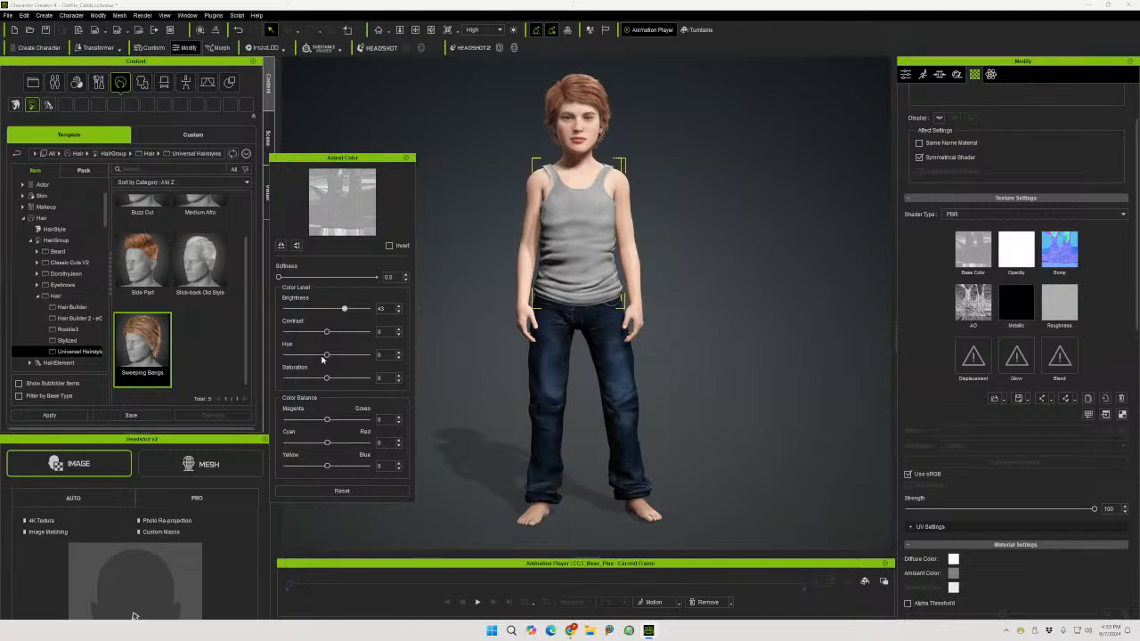
pyautogui.moveTo(328, 379)
pyautogui.mouseDown()
pyautogui.moveTo(339, 379)
pyautogui.moveTo(325, 356)
pyautogui.moveTo(346, 380)
pyautogui.mouseUp()
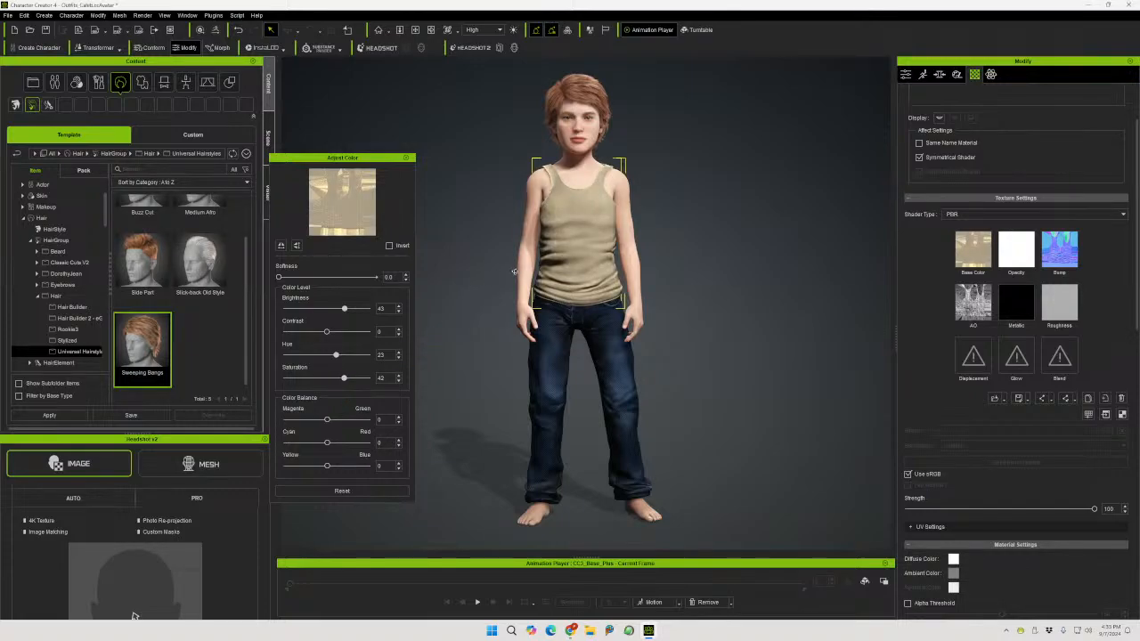
pyautogui.moveTo(468, 280)
pyautogui.mouseDown(button='right')
pyautogui.moveTo(926, 279)
pyautogui.moveTo(490, 264)
pyautogui.moveTo(466, 284)
pyautogui.mouseUp(button='right')
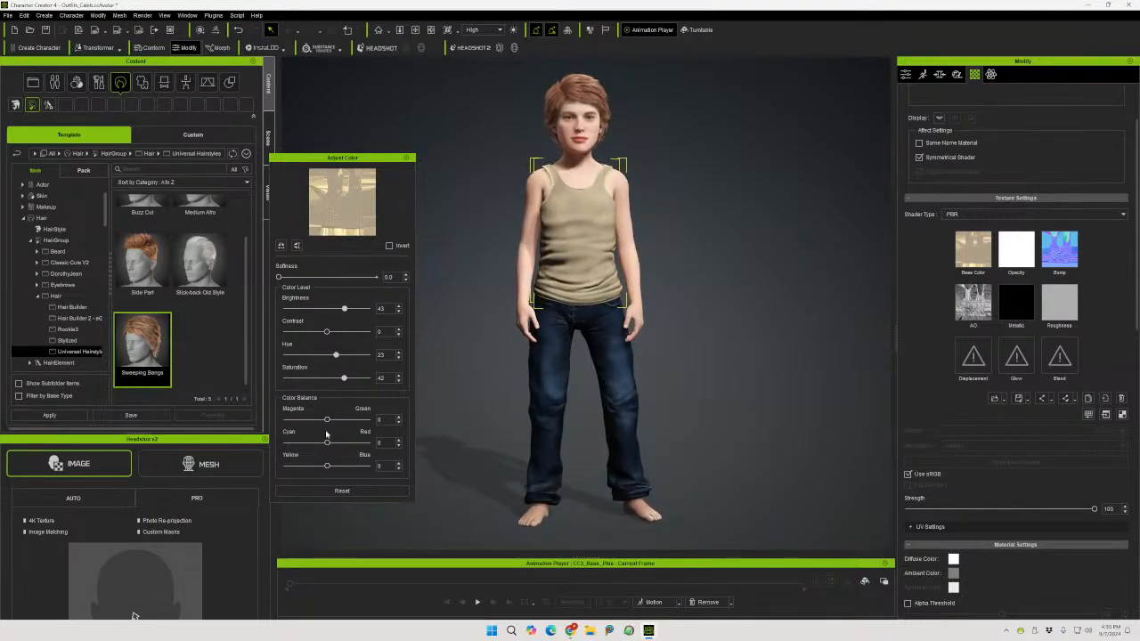
pyautogui.click(406, 158)
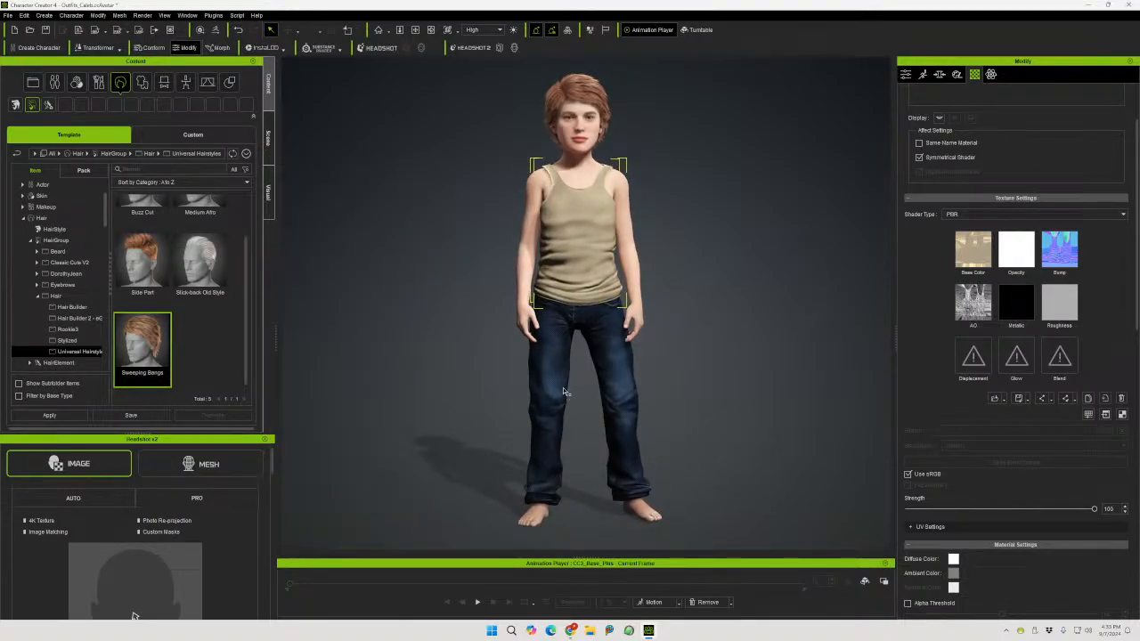
# Adjust the jeans' base color texture to brightness 14 and saturation -35 for a gray look
pyautogui.click(550, 383)
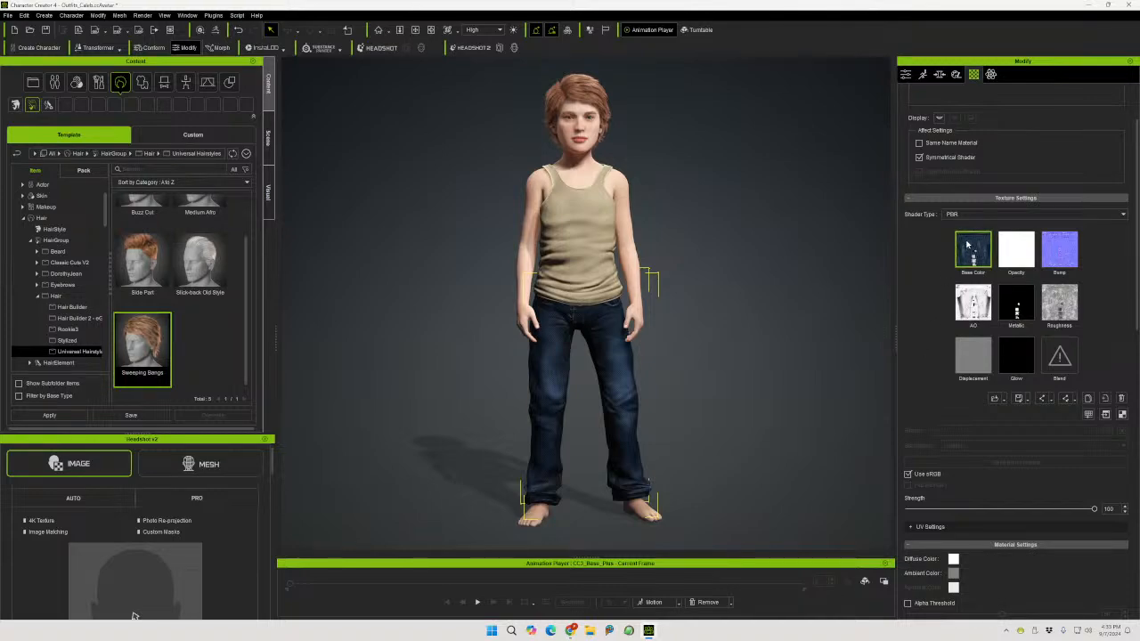
pyautogui.click(1087, 414)
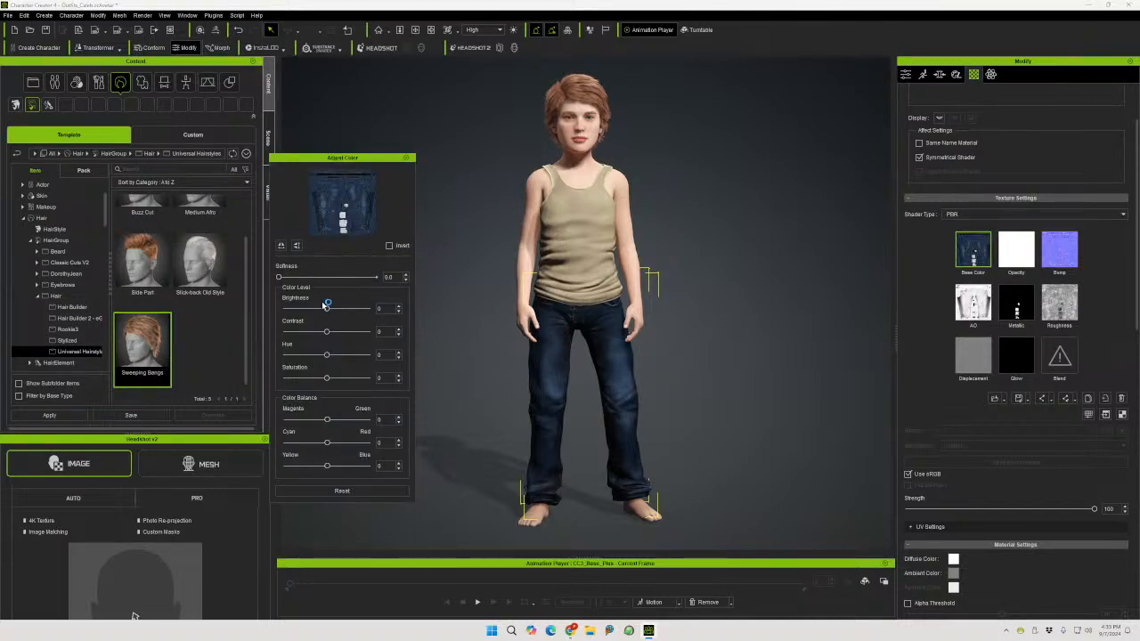
pyautogui.moveTo(328, 309); pyautogui.dragTo(332, 310)
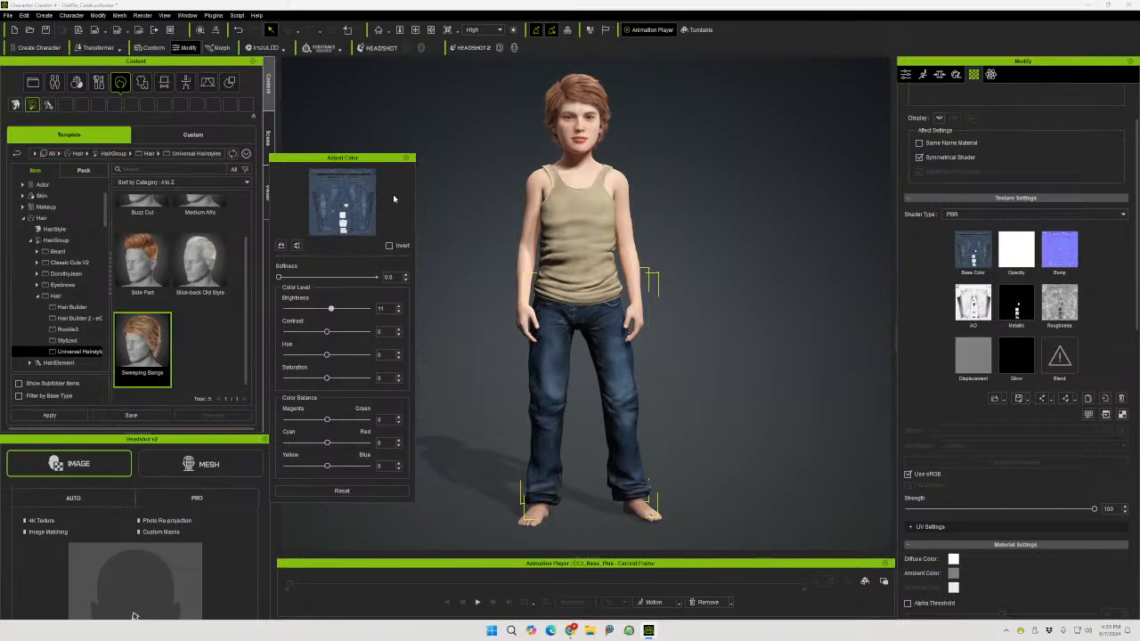
pyautogui.moveTo(332, 310); pyautogui.dragTo(335, 309)
pyautogui.moveTo(326, 378); pyautogui.dragTo(318, 380)
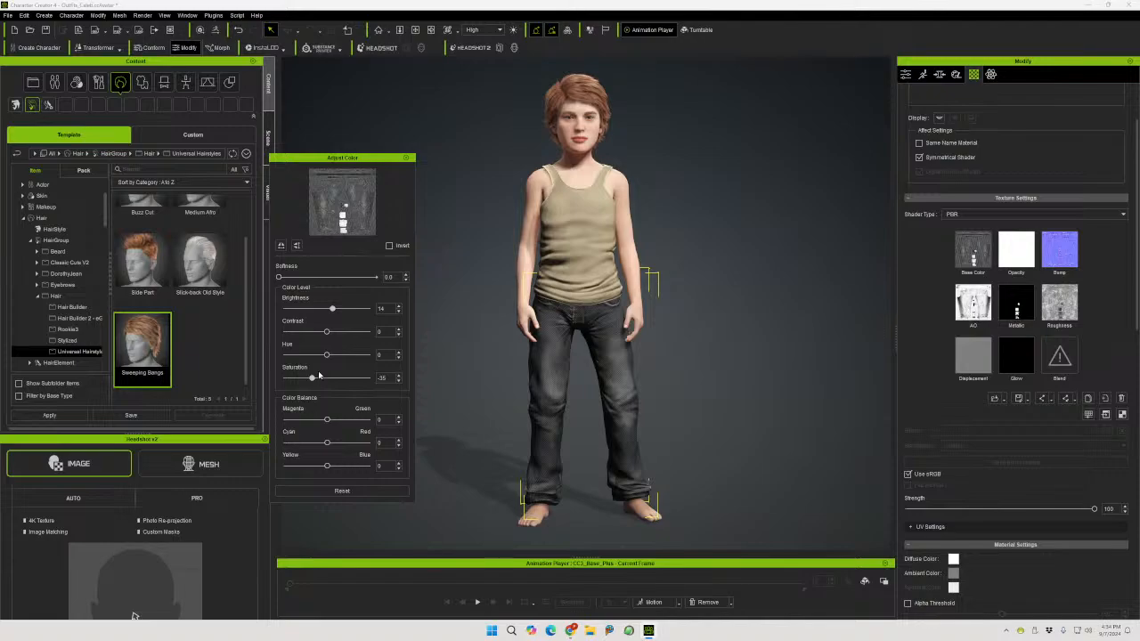
pyautogui.click(406, 158)
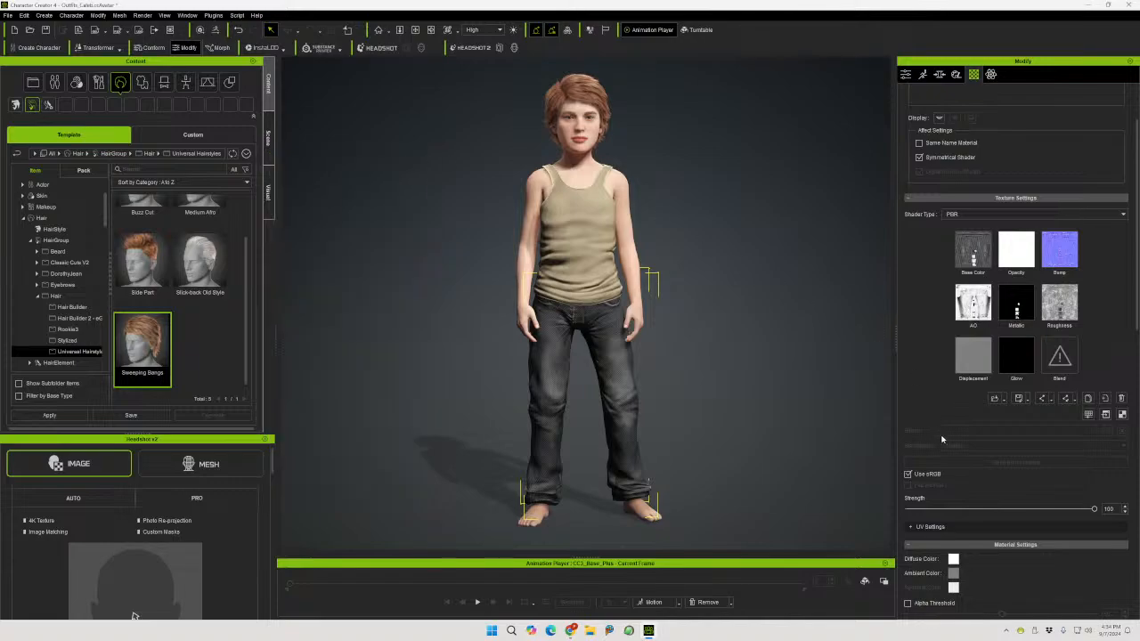
# Tint the jeans with a light blue diffuse color, #b8e4ff
pyautogui.click(953, 558)
pyautogui.moveTo(566, 213); pyautogui.dragTo(279, 220)
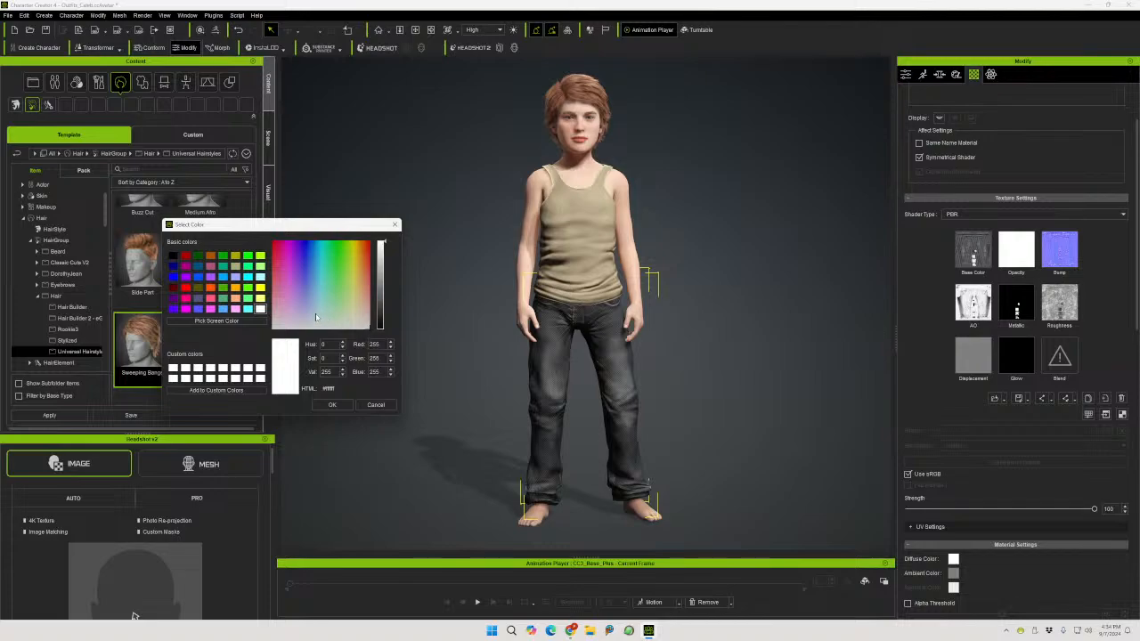
pyautogui.click(313, 314)
pyautogui.moveTo(312, 316); pyautogui.dragTo(314, 306)
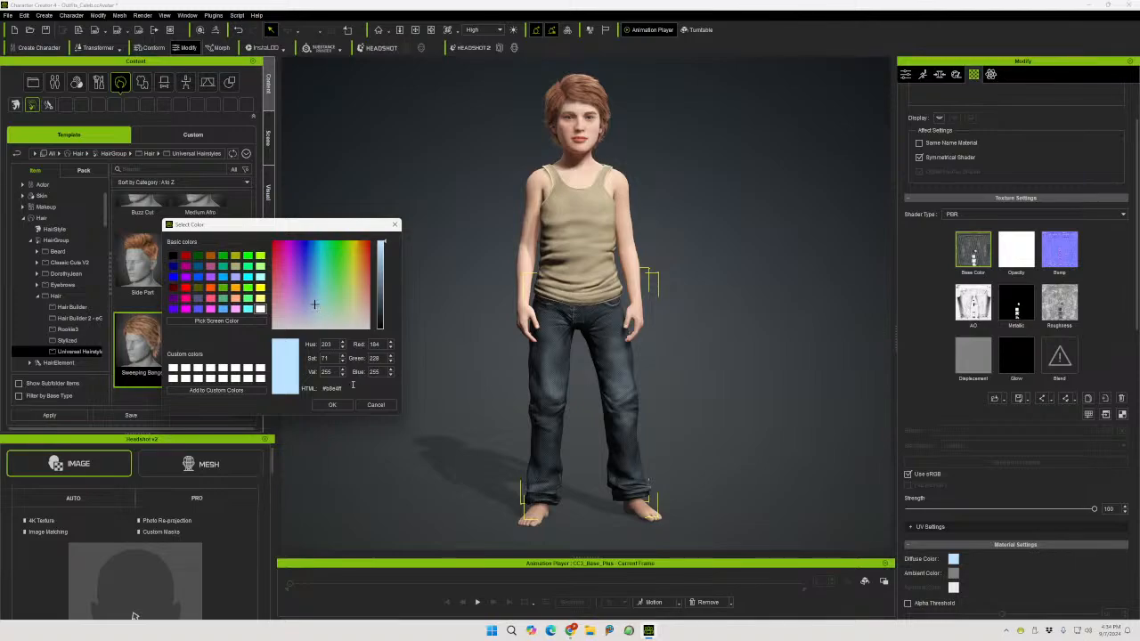
pyautogui.click(331, 404)
# Inspect the character's recolored outfit from the front and at an angle
pyautogui.keyDown('alt'); pyautogui.moveTo(638, 335); pyautogui.dragTo(707, 316, button='right'); pyautogui.keyUp('alt')
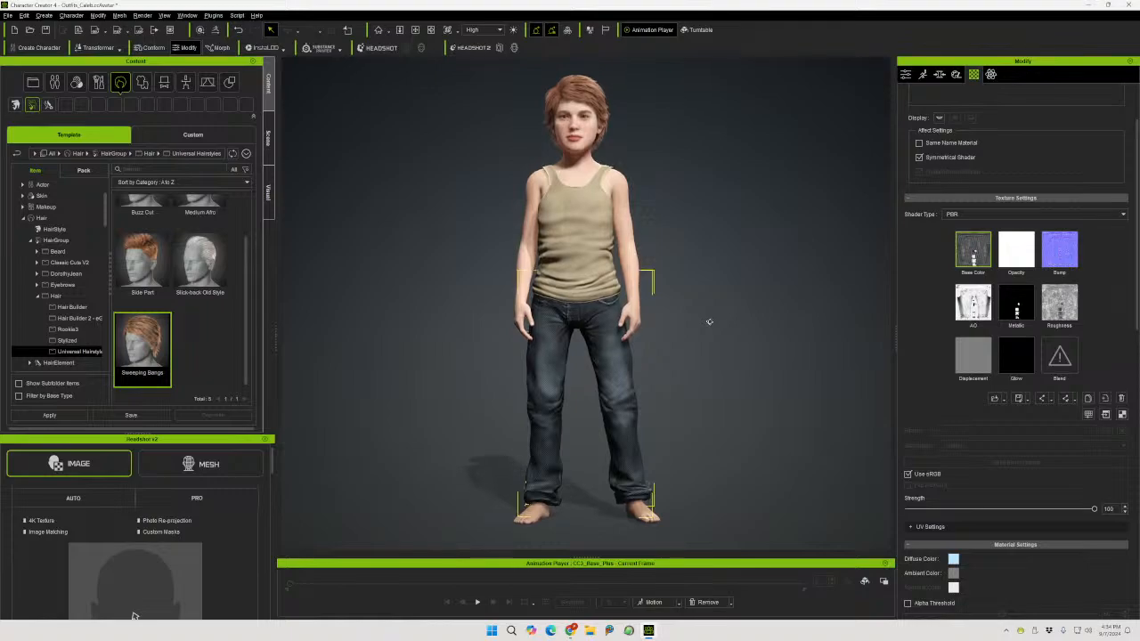
pyautogui.keyDown('alt'); pyautogui.moveTo(710, 302); pyautogui.dragTo(705, 312); pyautogui.keyUp('alt')
pyautogui.moveTo(705, 312)
pyautogui.keyDown('alt'); pyautogui.mouseDown(button='right')
pyautogui.moveTo(641, 315)
pyautogui.moveTo(745, 310)
pyautogui.moveTo(695, 312)
pyautogui.moveTo(719, 313)
pyautogui.mouseUp(button='right'); pyautogui.keyUp('alt')
pyautogui.keyDown('alt'); pyautogui.moveTo(719, 323); pyautogui.dragTo(698, 339); pyautogui.keyUp('alt')
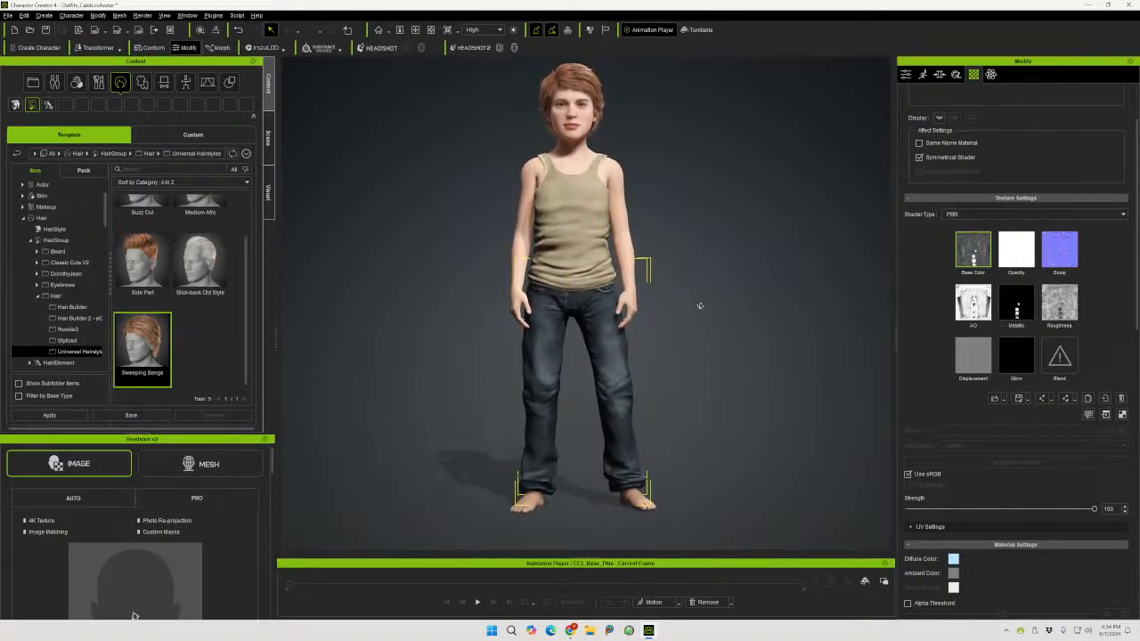
pyautogui.keyDown('alt'); pyautogui.moveTo(704, 302); pyautogui.dragTo(704, 316); pyautogui.keyUp('alt')
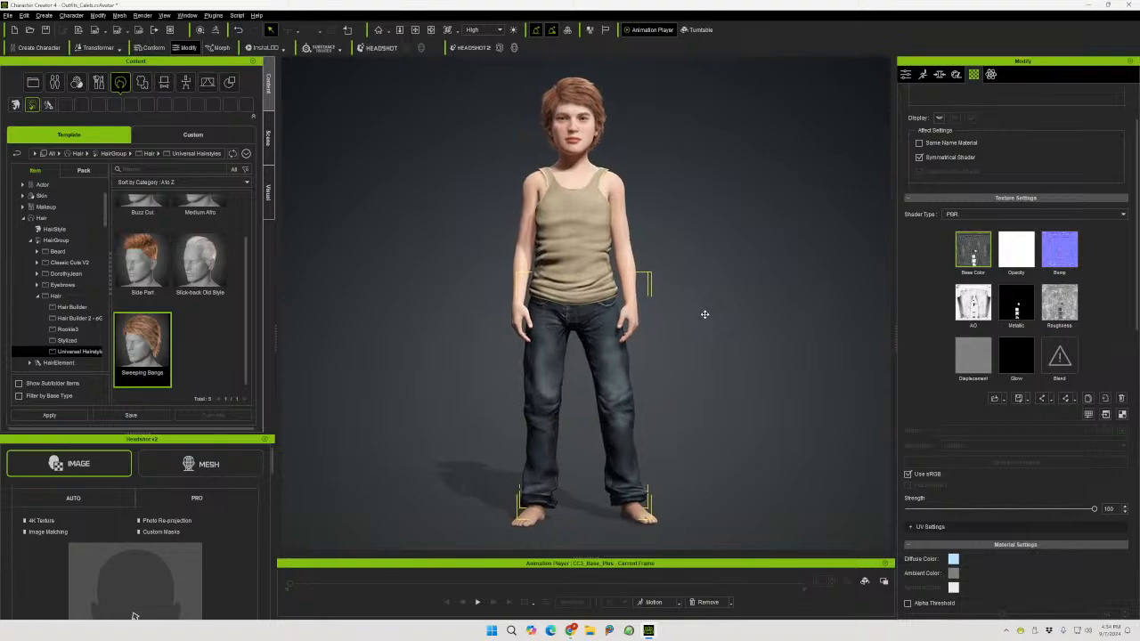
pyautogui.scroll(1, 708, 317)
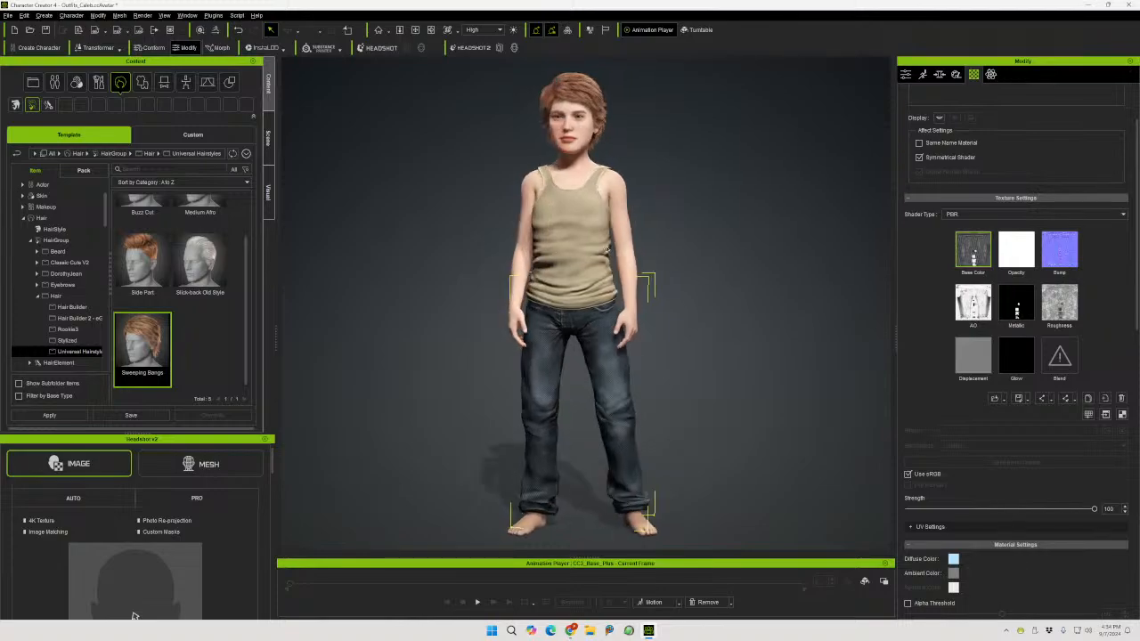
pyautogui.moveTo(606, 250); pyautogui.dragTo(702, 247, button='right')
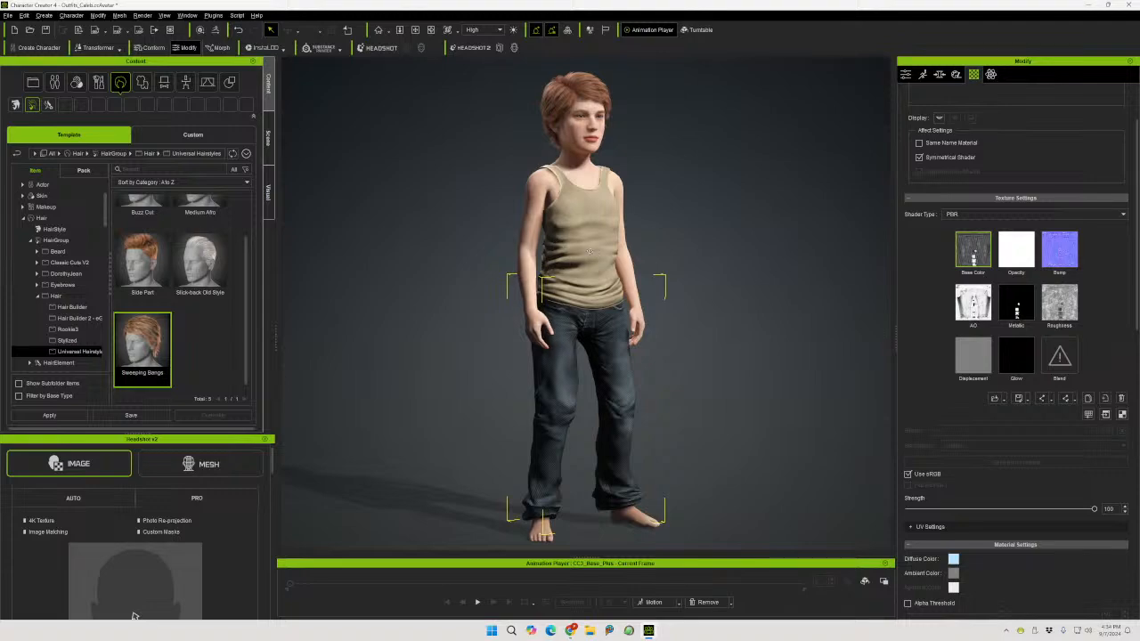
pyautogui.moveTo(589, 252); pyautogui.dragTo(510, 255, button='right')
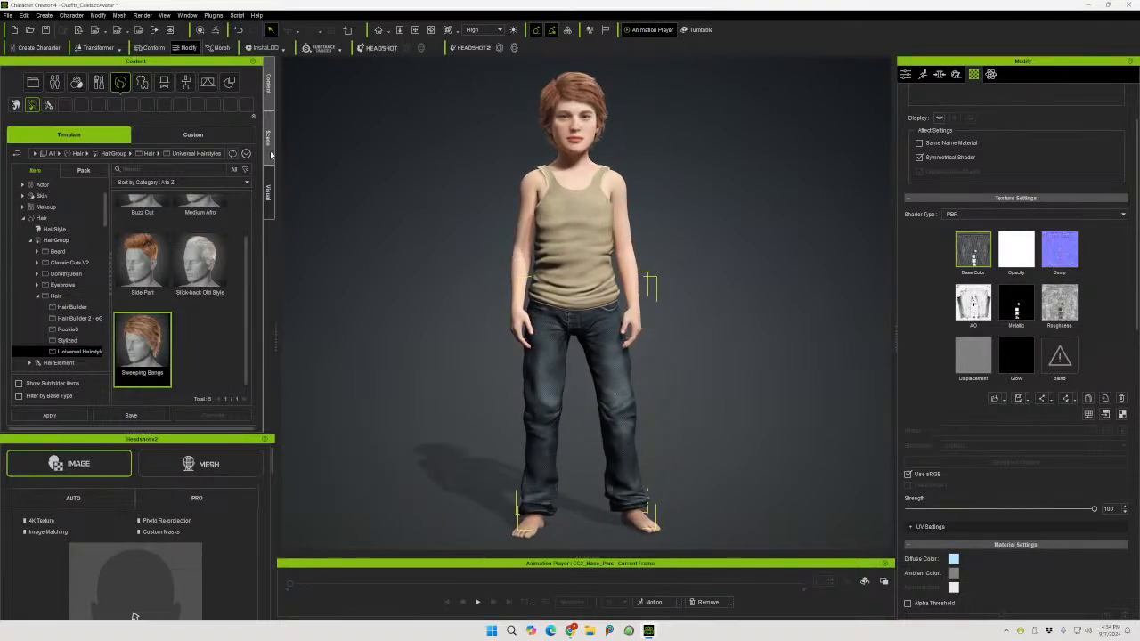
# Open the ZB folder among the custom character assets
pyautogui.click(190, 136)
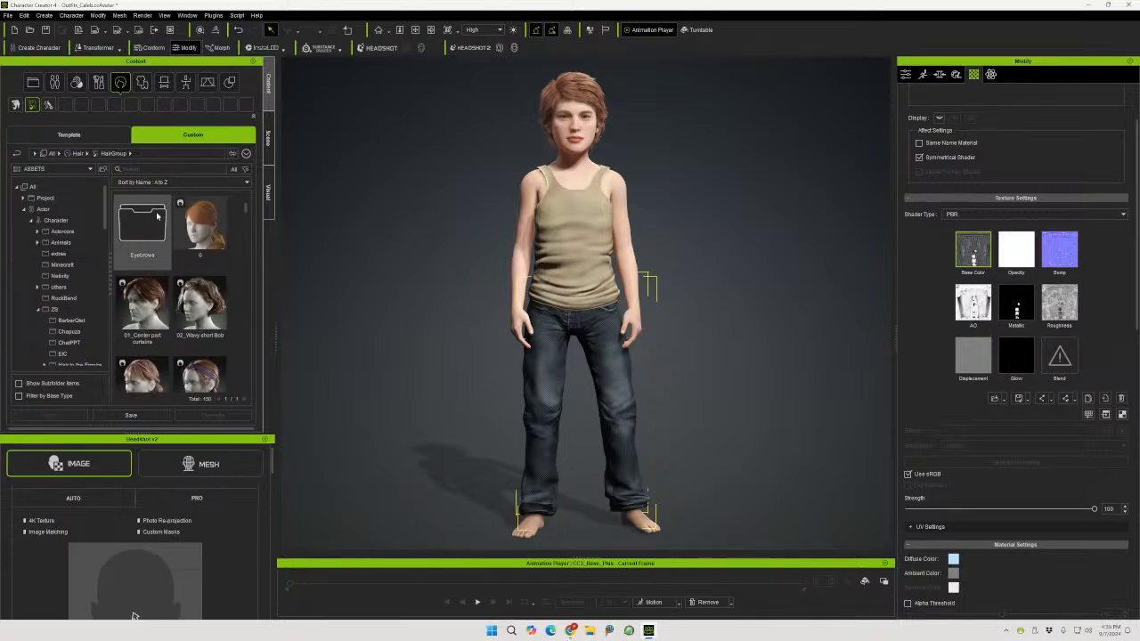
pyautogui.click(69, 320)
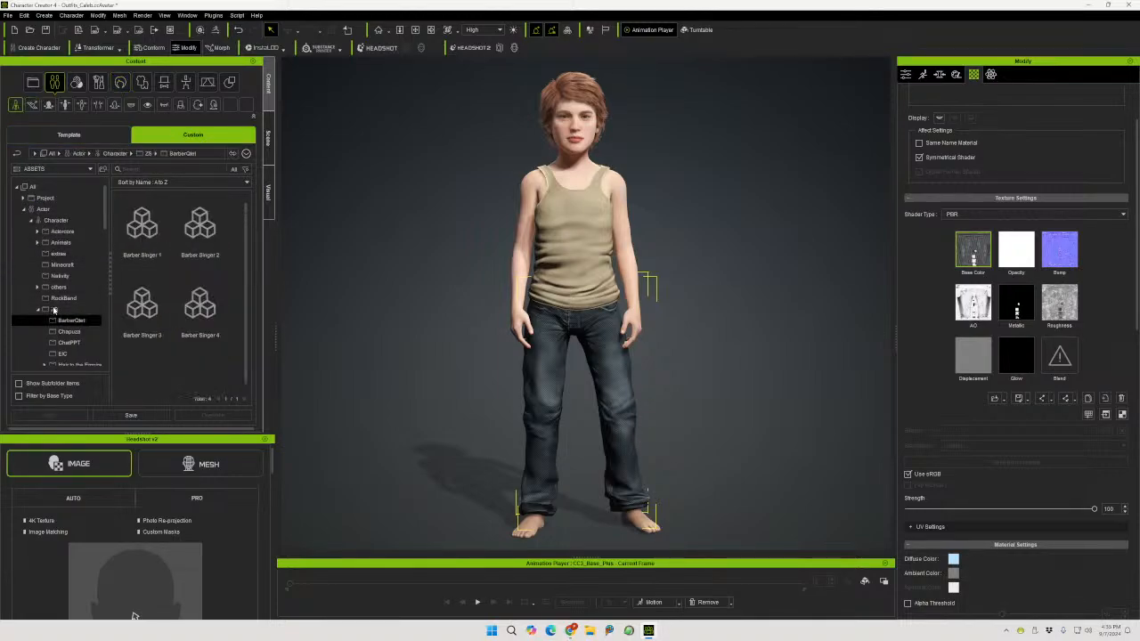
pyautogui.click(59, 309)
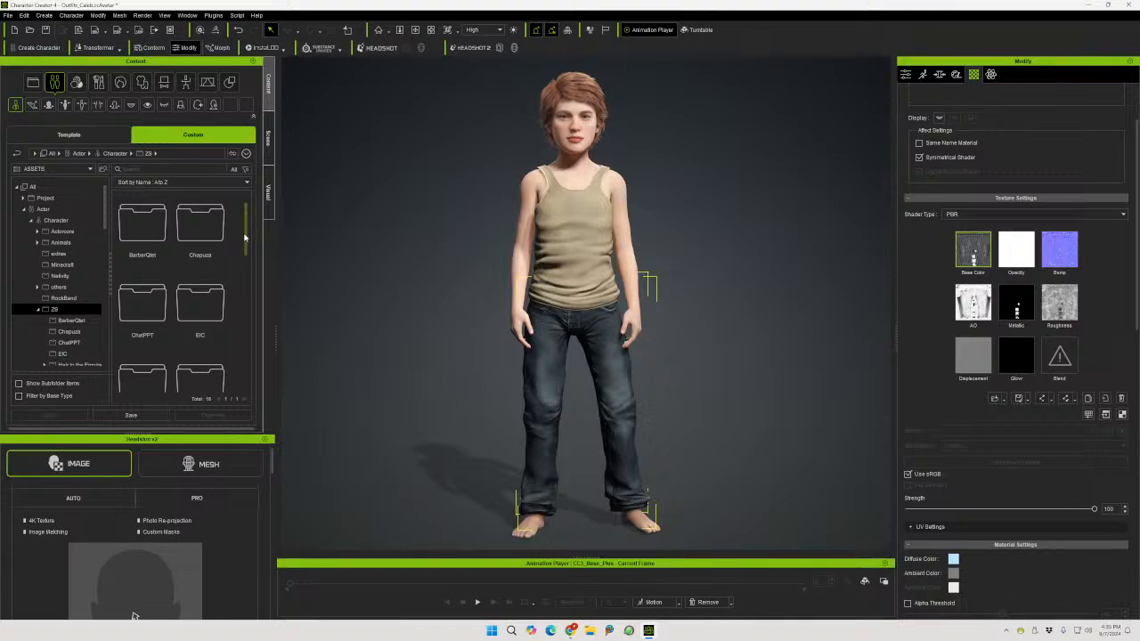
pyautogui.moveTo(246, 237); pyautogui.dragTo(253, 342)
pyautogui.click(131, 415)
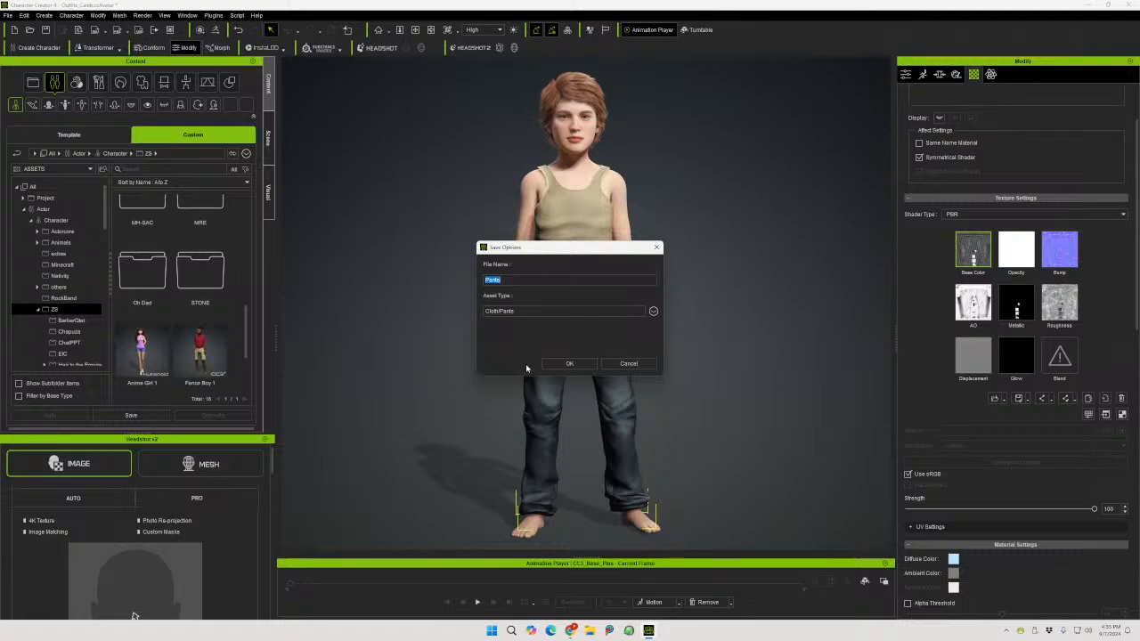
pyautogui.click(634, 363)
pyautogui.click(498, 252)
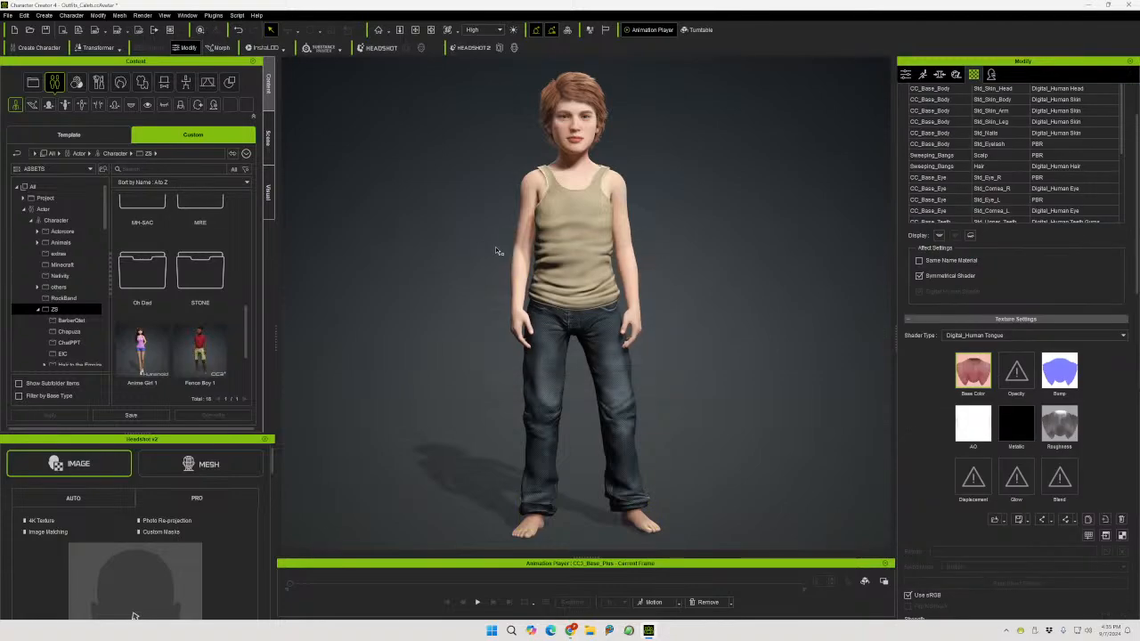
# Save the whole avatar with the tank top and jeans as Fence Boy 2 in the custom ZS character folder
pyautogui.click(576, 227)
pyautogui.click(130, 415)
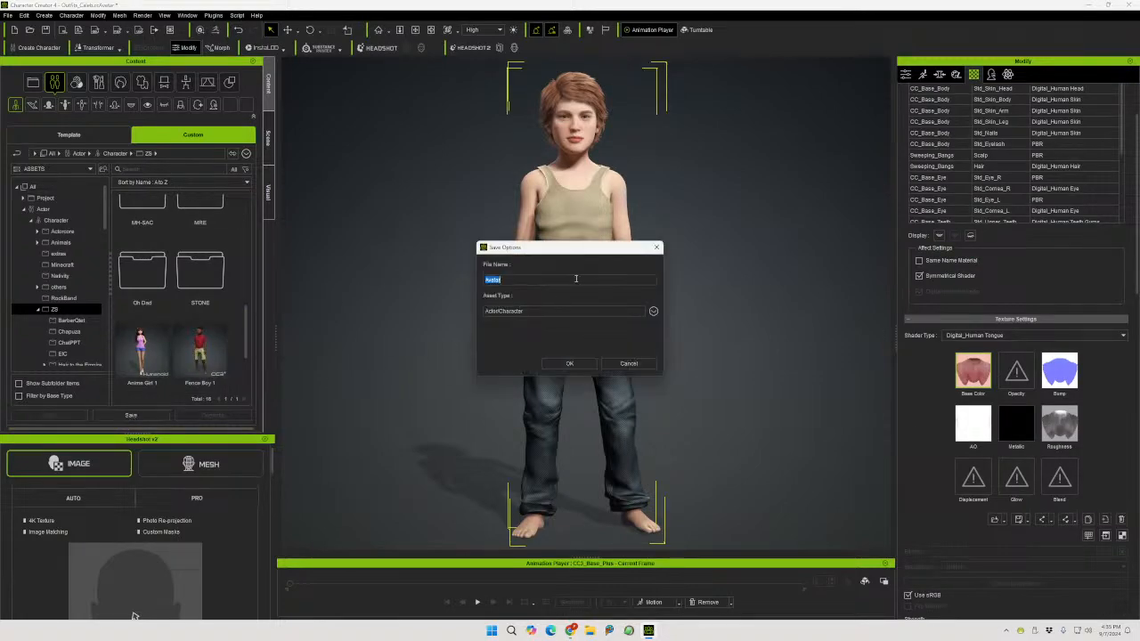
pyautogui.write('Fence zB')
pyautogui.click(563, 363)
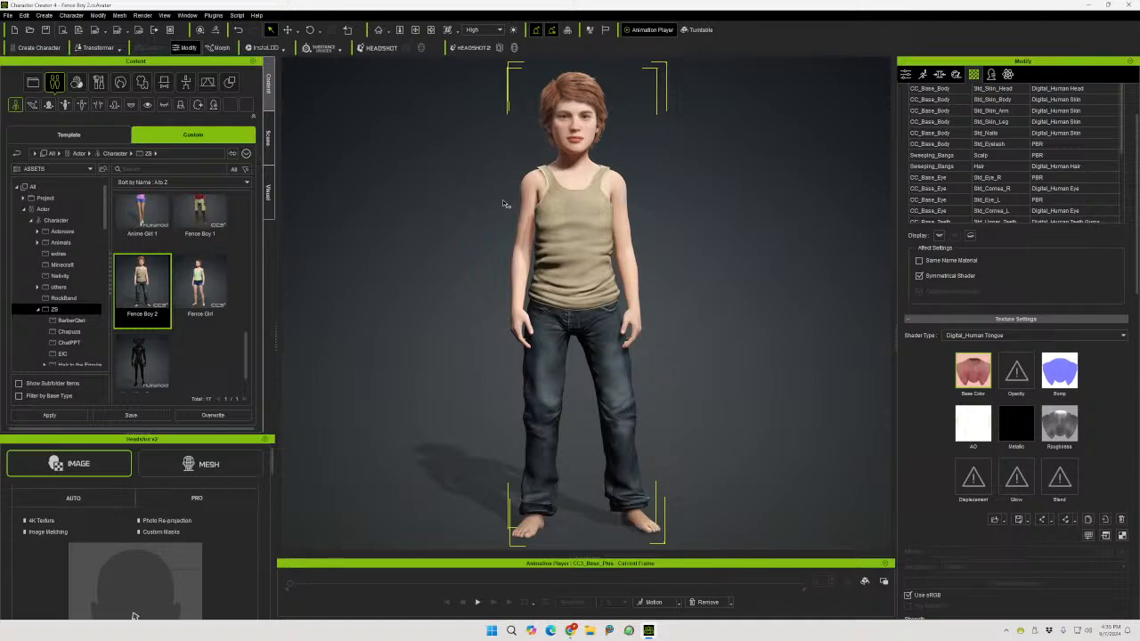
# Launch iClone v8.42, dismissing the plugin update notice, and start a new project
pyautogui.click(490, 630)
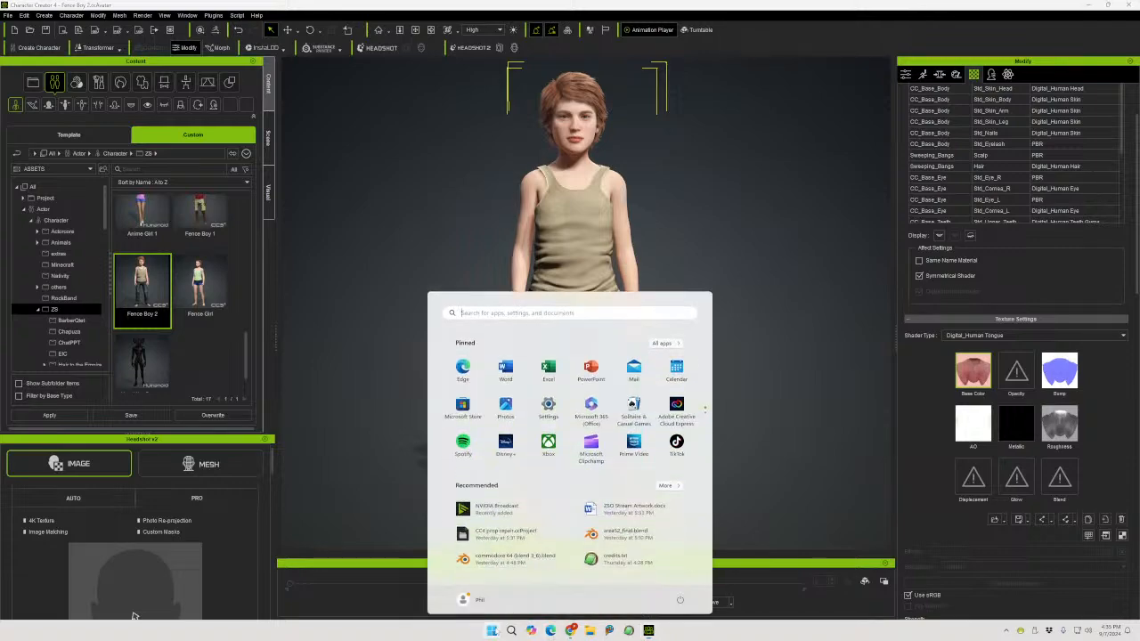
pyautogui.write('iclone')
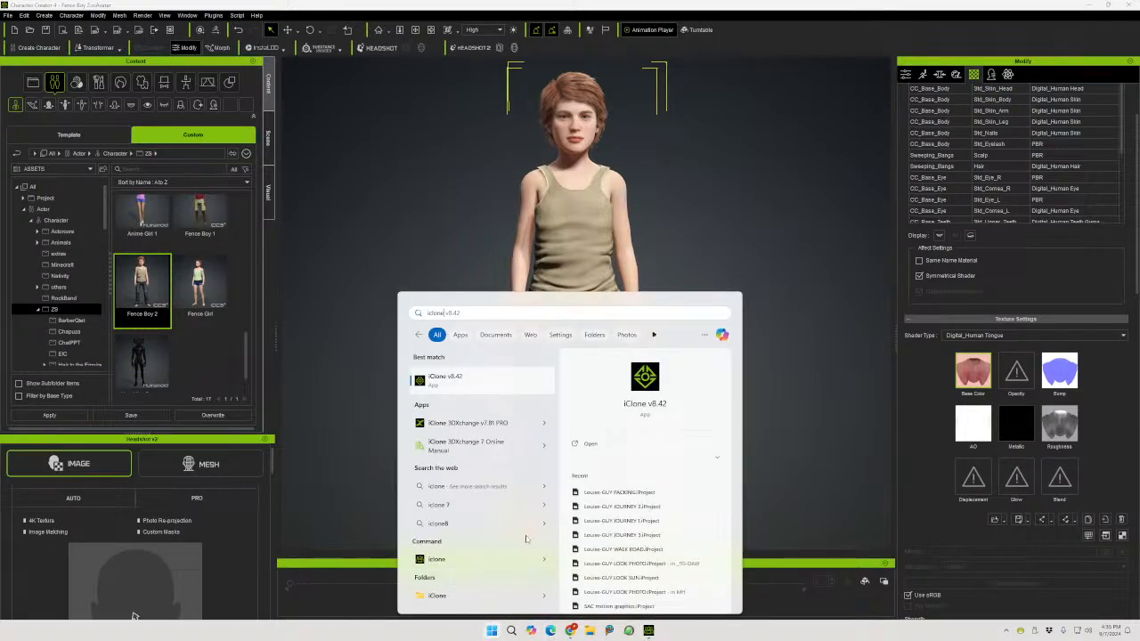
pyautogui.click(518, 380)
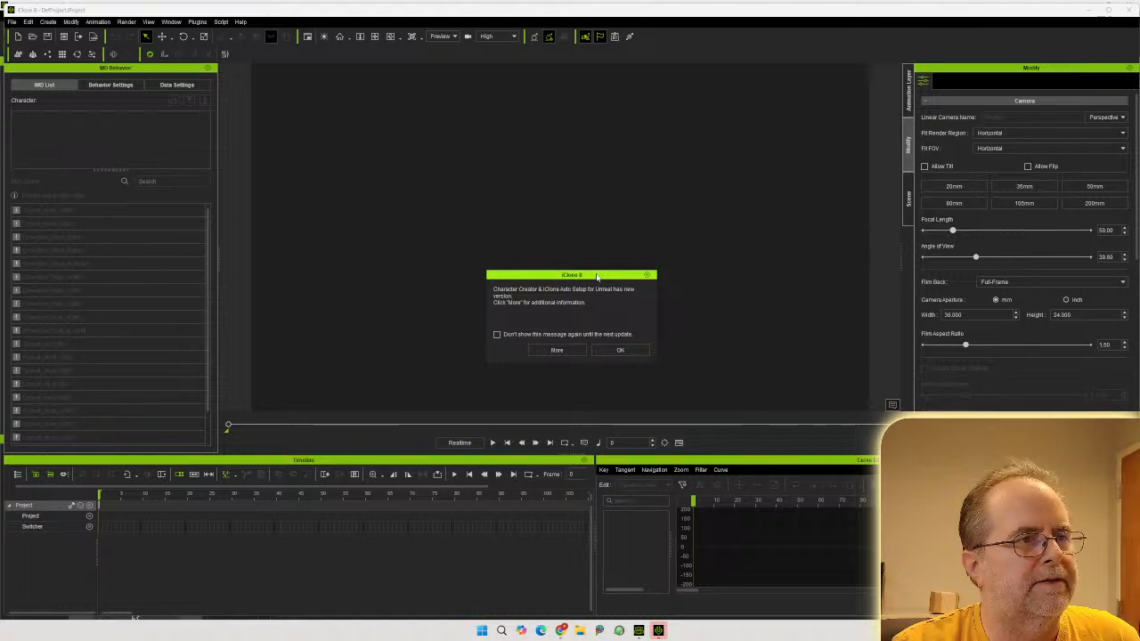
pyautogui.click(621, 350)
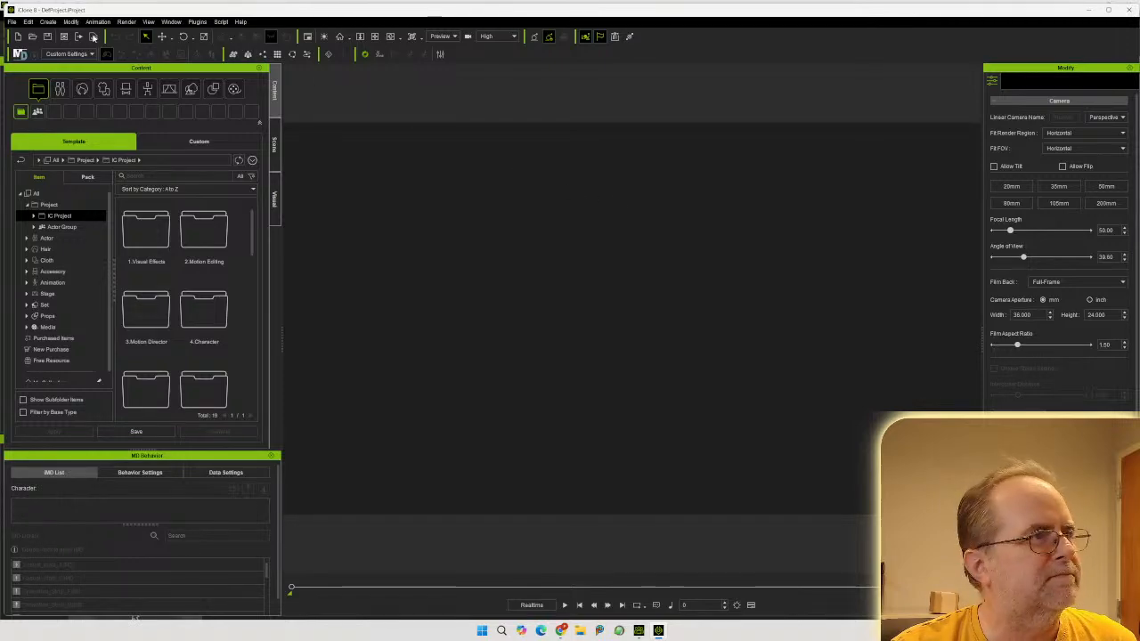
pyautogui.click(12, 21)
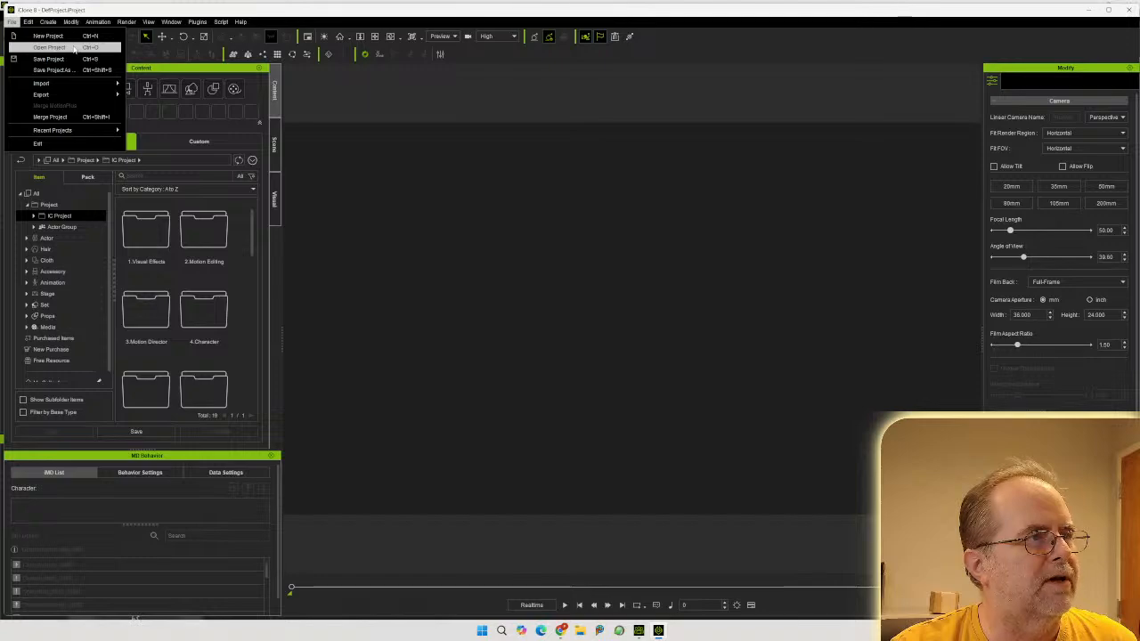
pyautogui.click(49, 36)
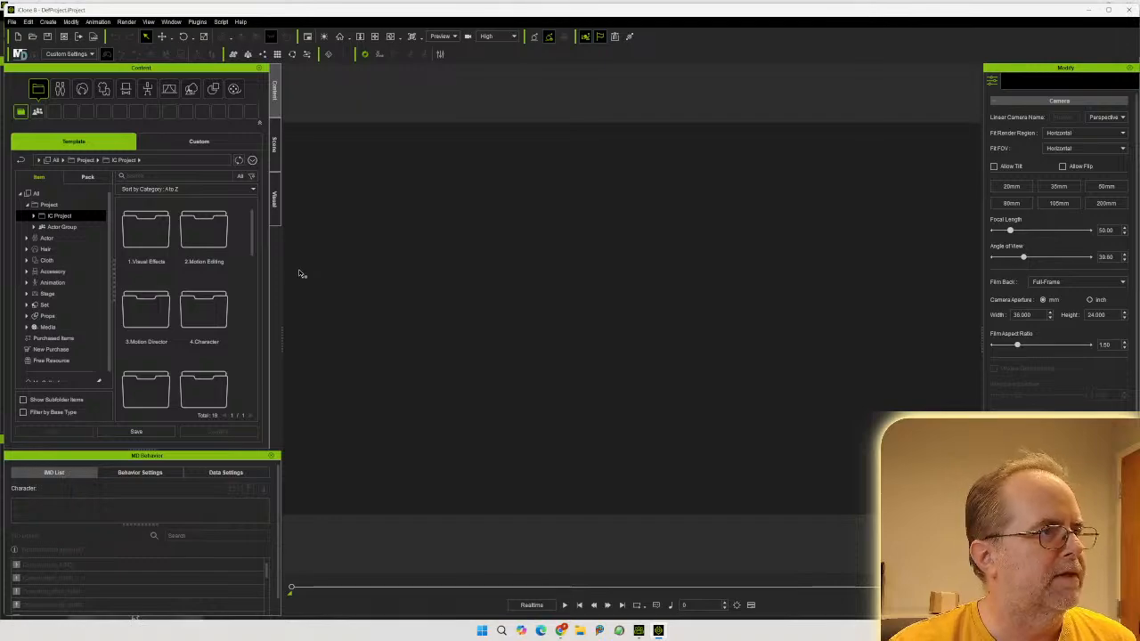
# Add Fence Boy 1 from the custom ZS character folder to the empty scene at about X 131, Y 43
pyautogui.click(200, 141)
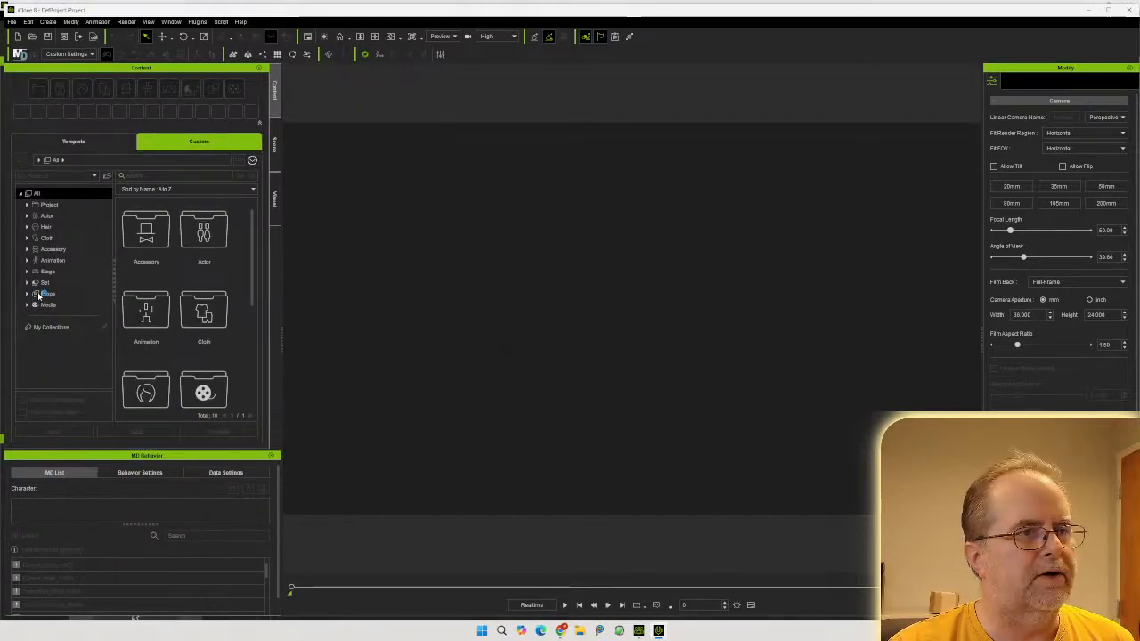
pyautogui.click(42, 294)
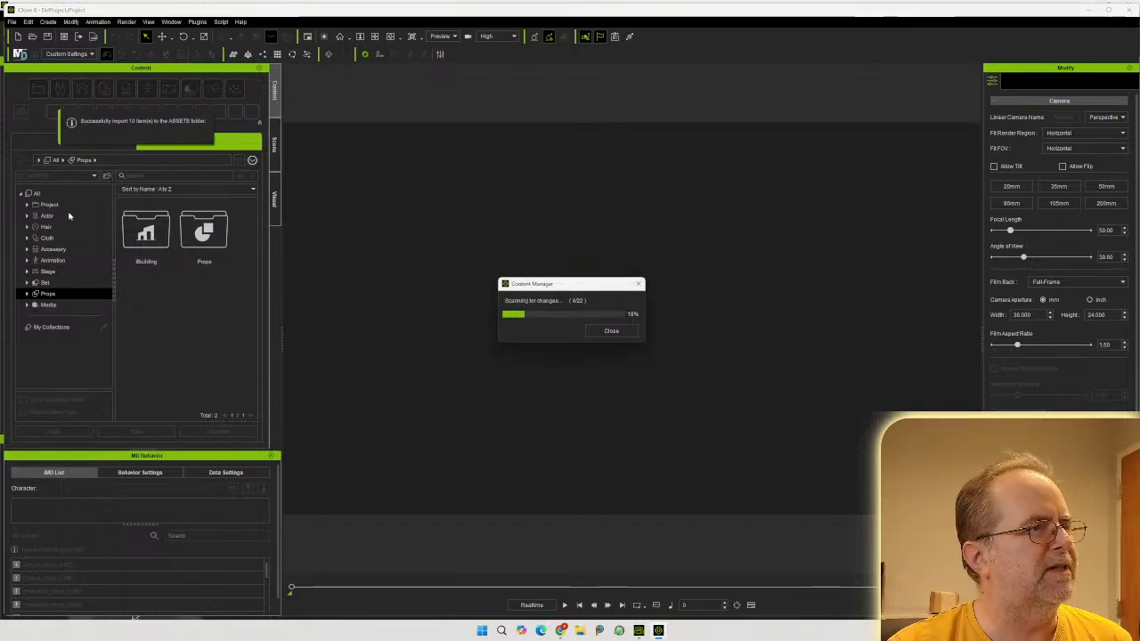
pyautogui.click(27, 217)
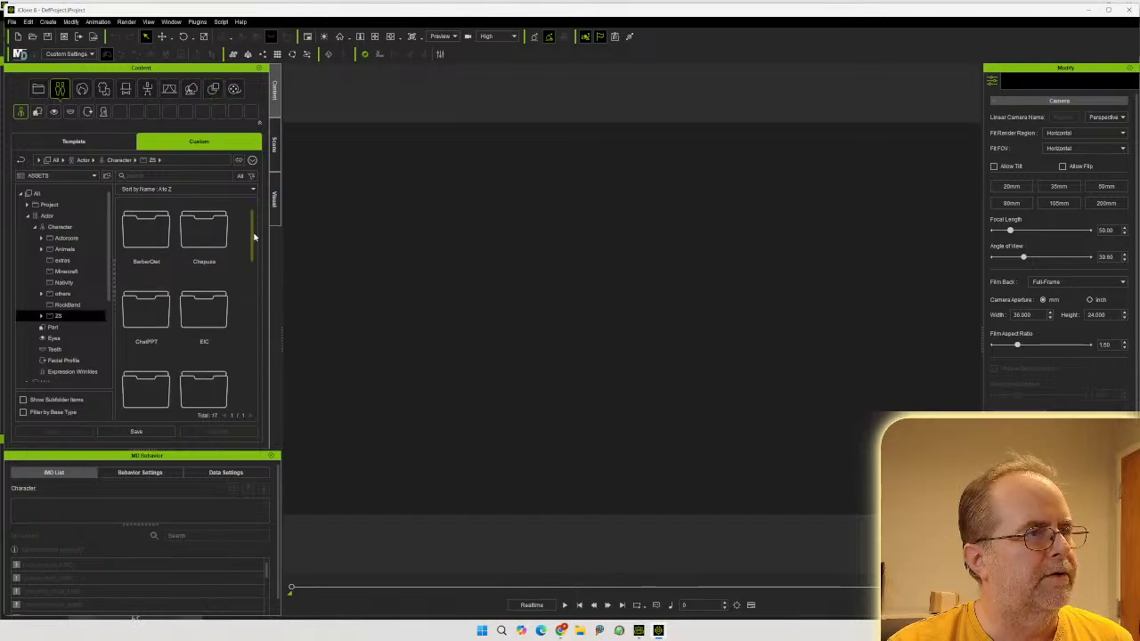
pyautogui.moveTo(253, 233); pyautogui.dragTo(265, 356)
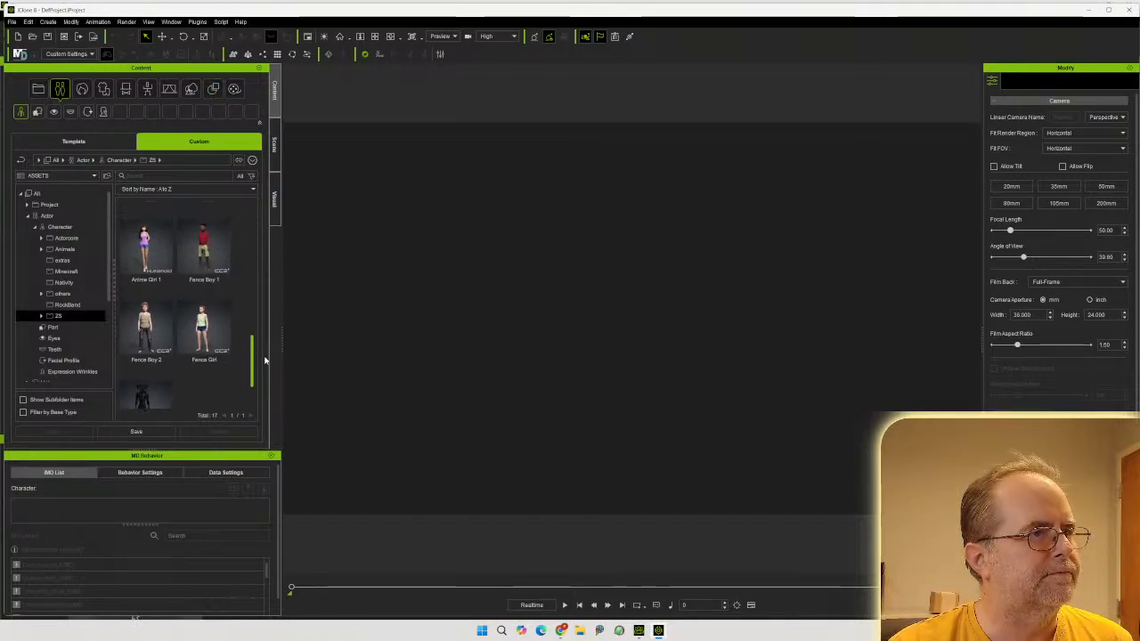
pyautogui.click(203, 254)
pyautogui.moveTo(203, 254); pyautogui.dragTo(849, 449)
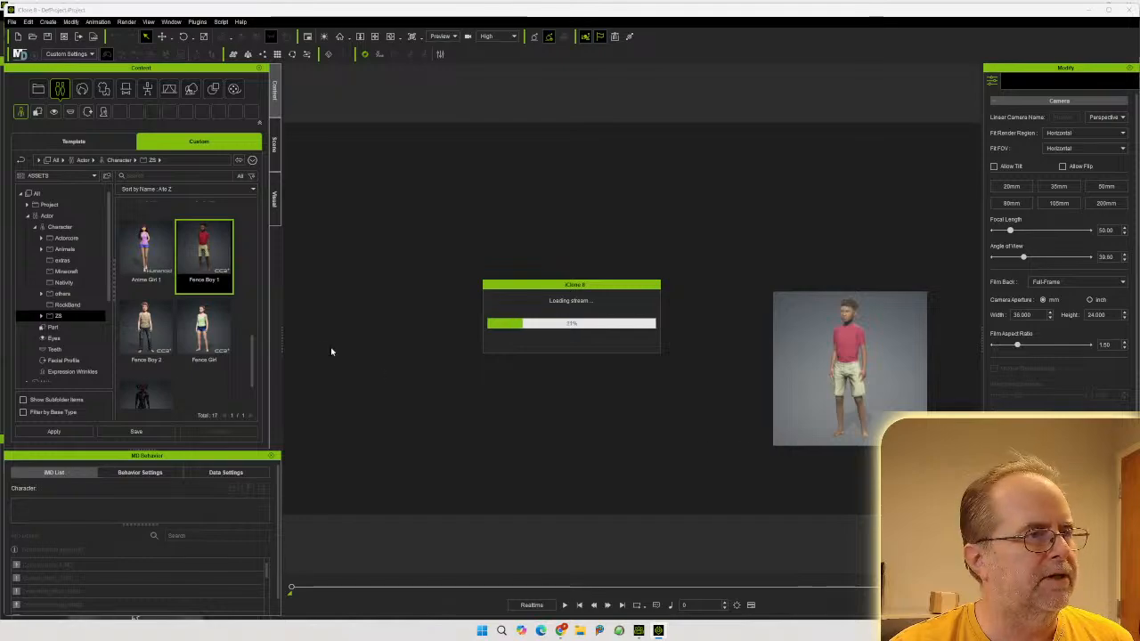
# Place Fence Girl well to the side of Fence Boy 1, and Fence Boy 2 between them at about X -33, Y 26
pyautogui.click(218, 340)
pyautogui.moveTo(214, 338); pyautogui.dragTo(364, 430)
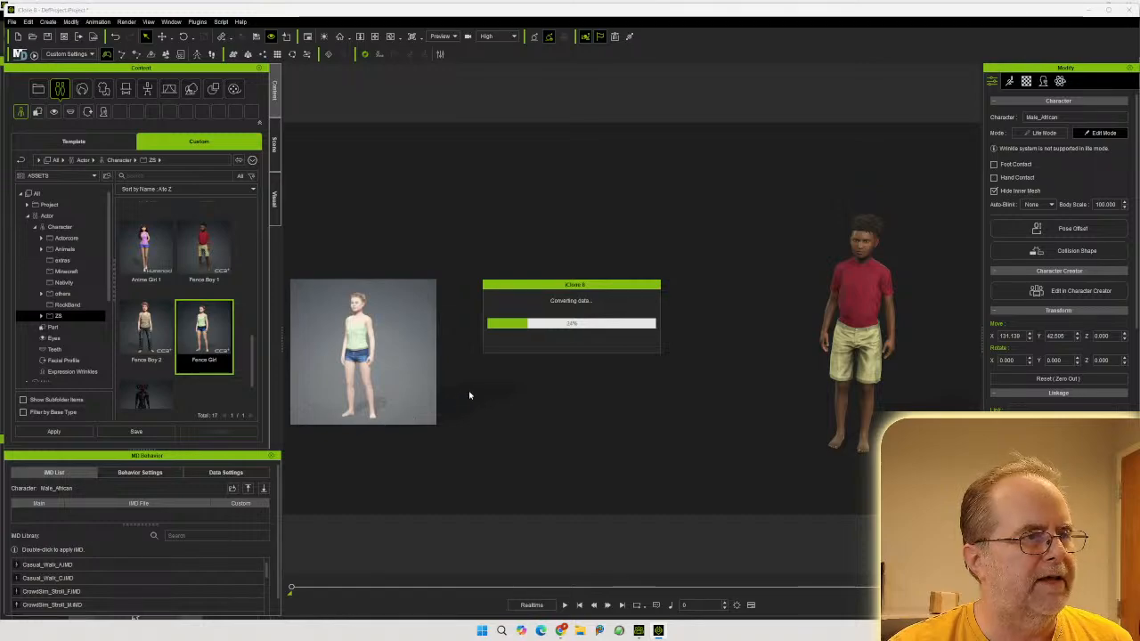
pyautogui.click(140, 334)
pyautogui.moveTo(441, 376); pyautogui.dragTo(623, 421)
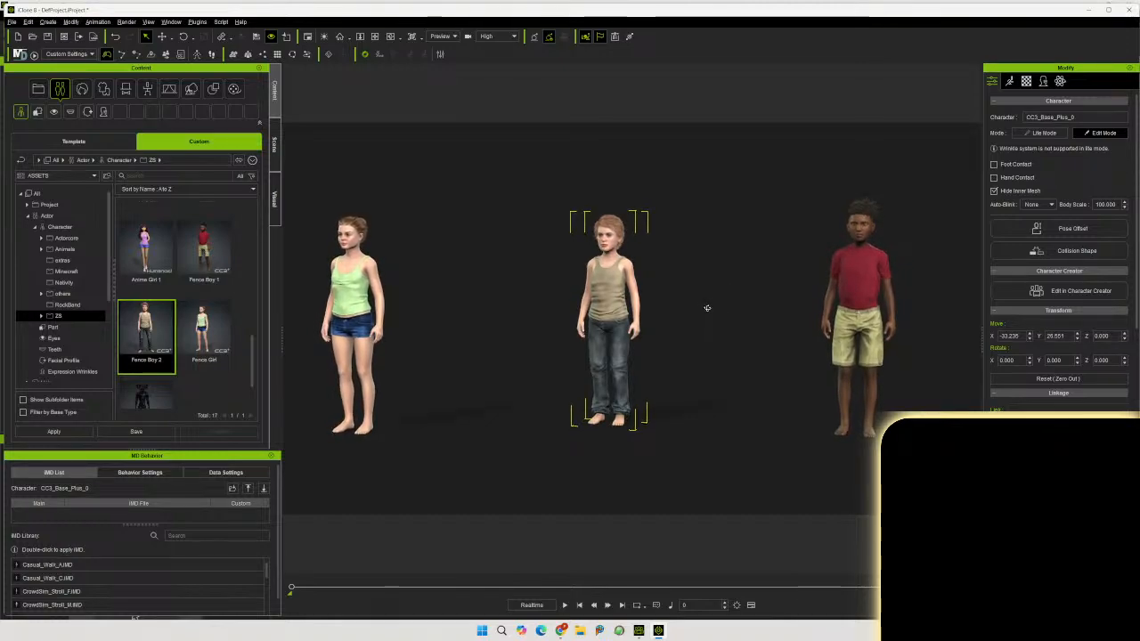
pyautogui.moveTo(707, 308); pyautogui.dragTo(702, 333, button='middle')
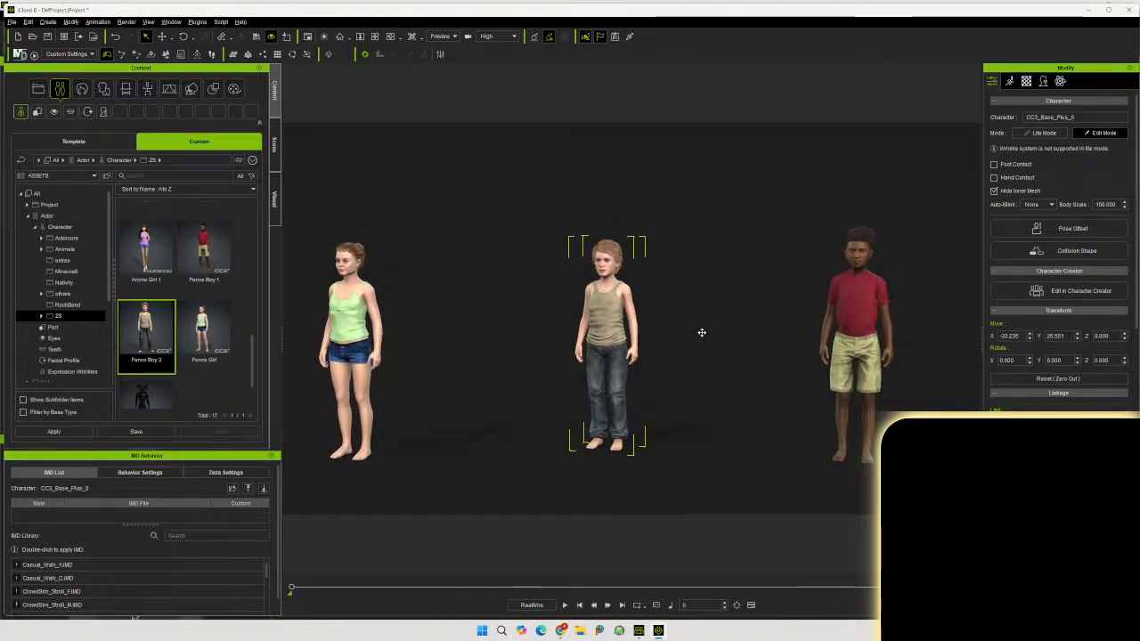
# Search the custom props library for "fence" and look through the fence models
pyautogui.click(27, 216)
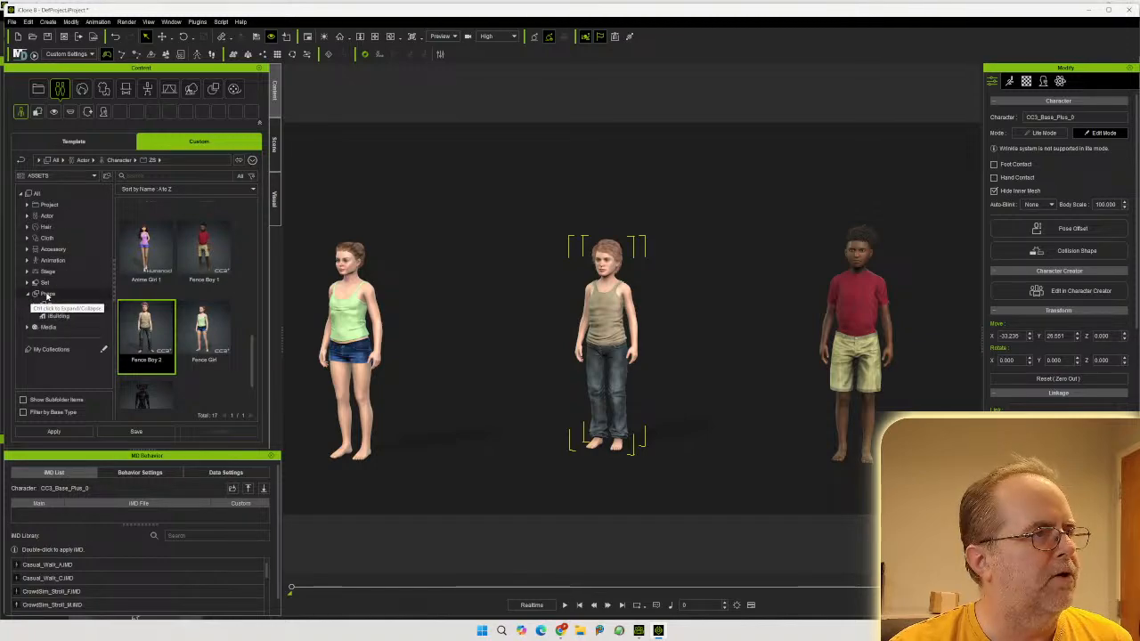
pyautogui.click(87, 296)
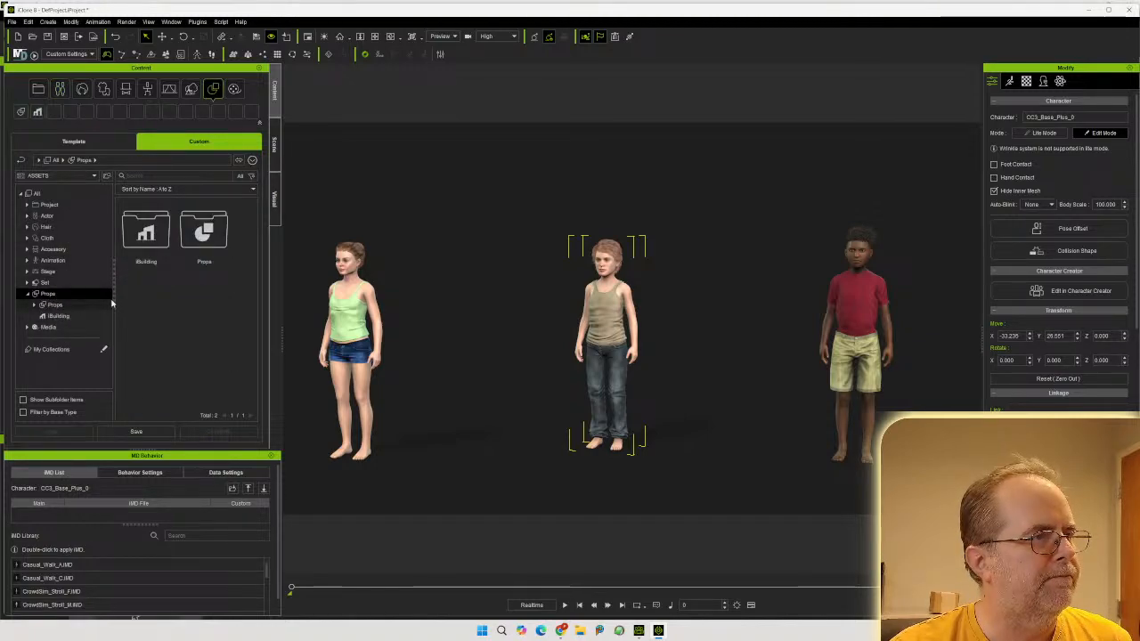
pyautogui.click(84, 305)
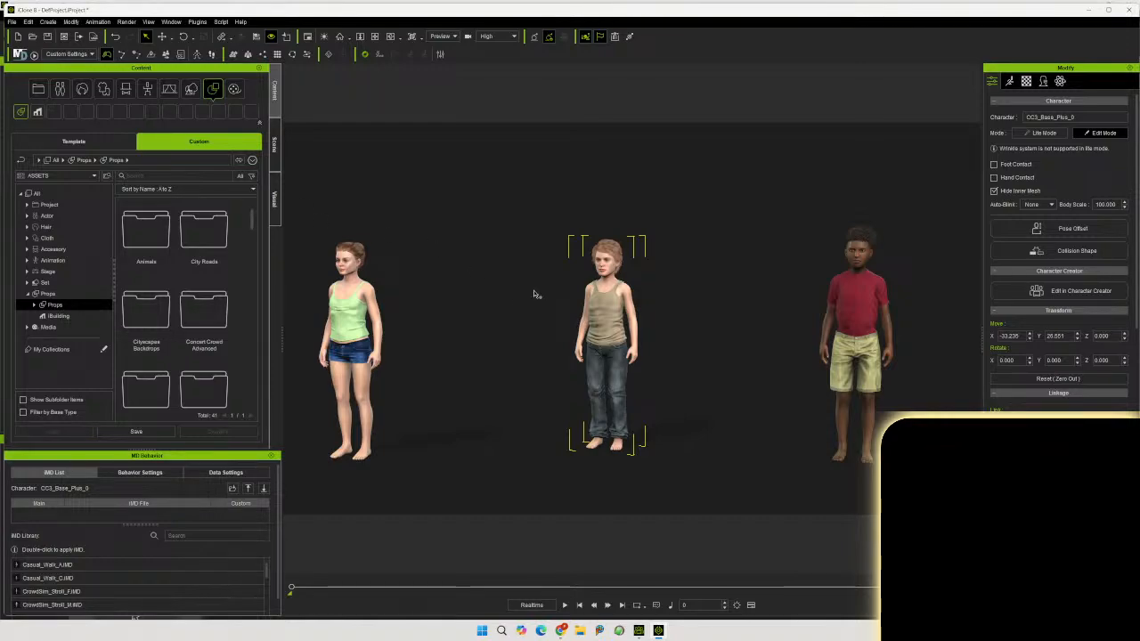
pyautogui.click(36, 305)
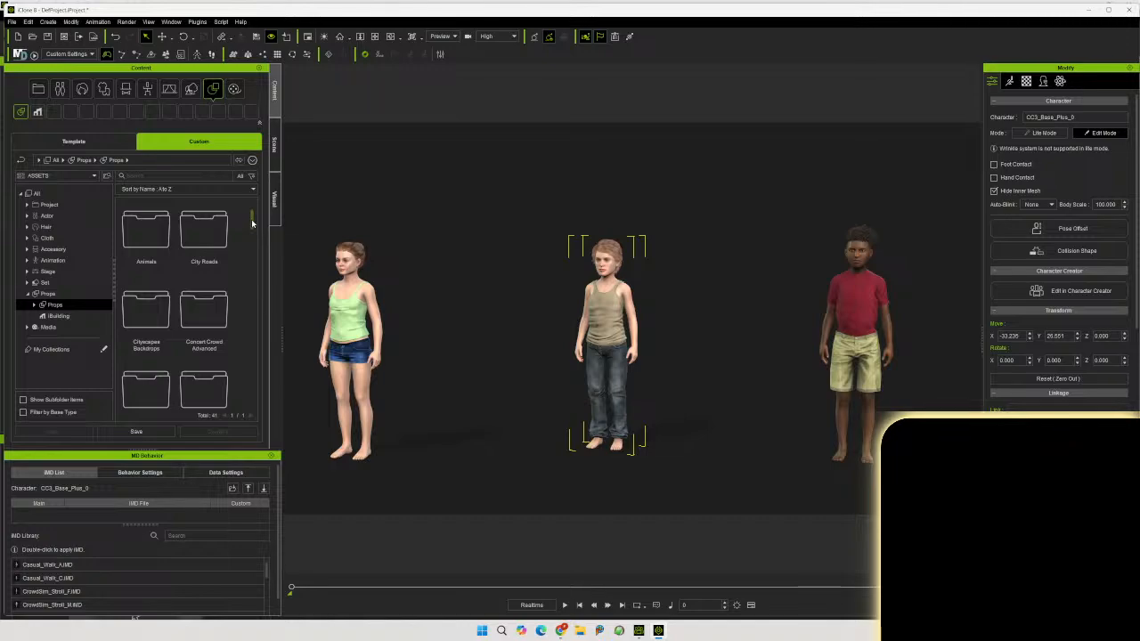
pyautogui.click(198, 174)
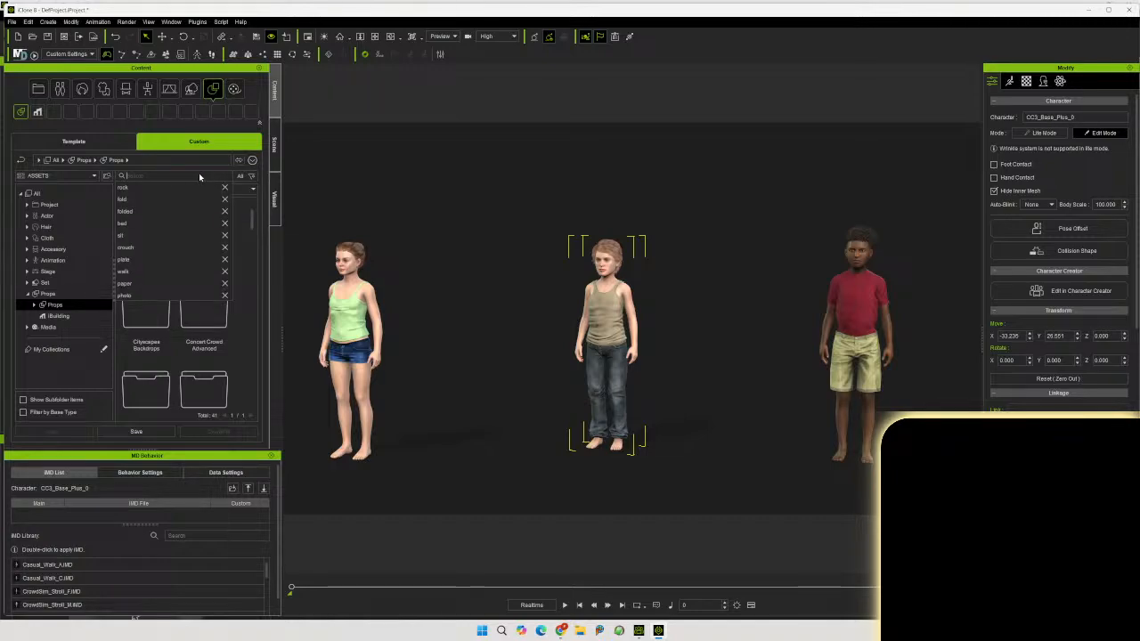
pyautogui.write('fence')
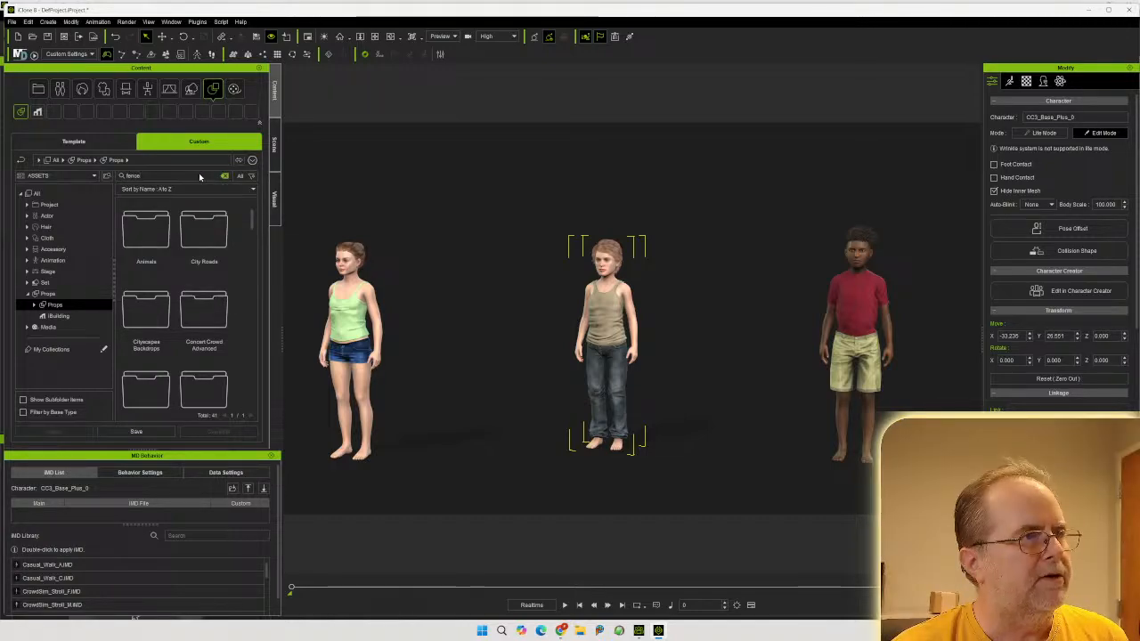
pyautogui.press('Return')
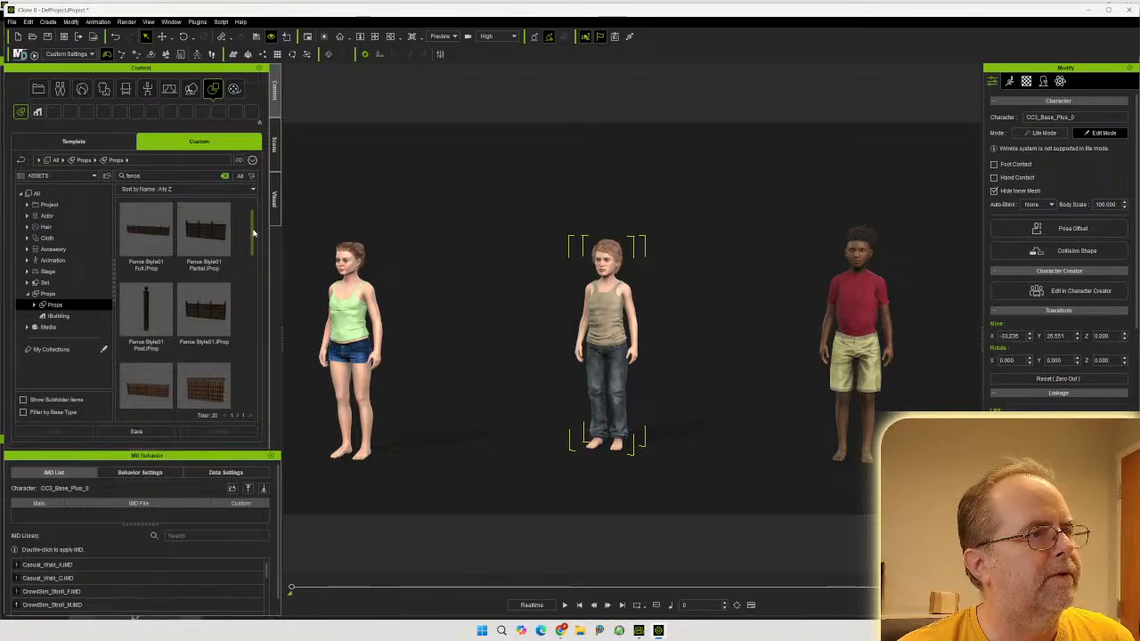
pyautogui.moveTo(251, 233); pyautogui.dragTo(255, 385)
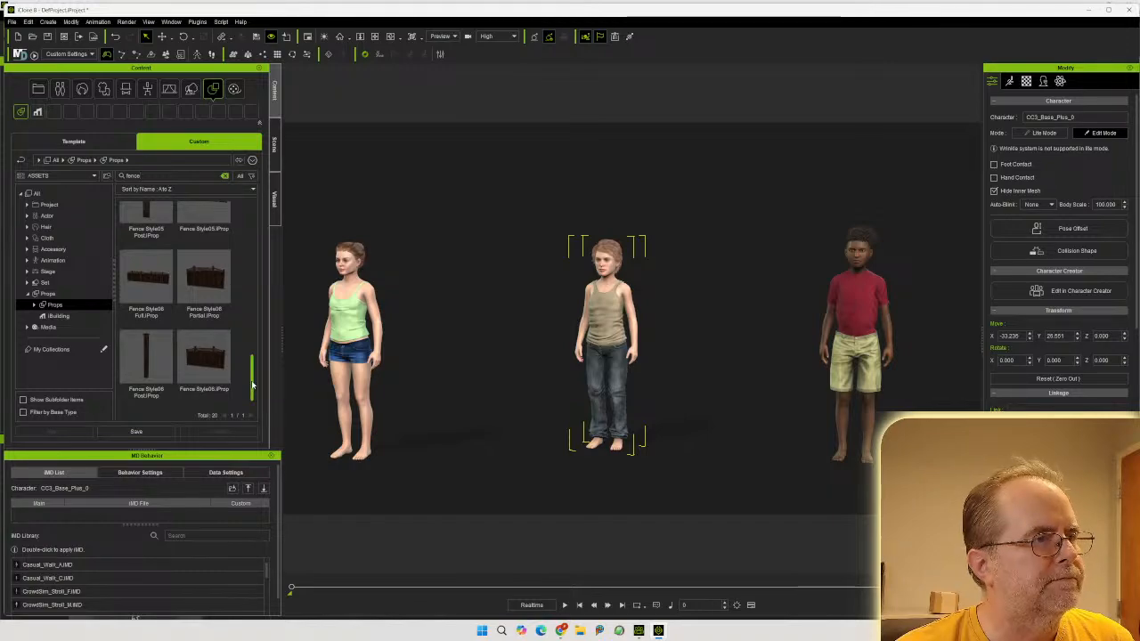
pyautogui.moveTo(252, 385); pyautogui.dragTo(261, 229)
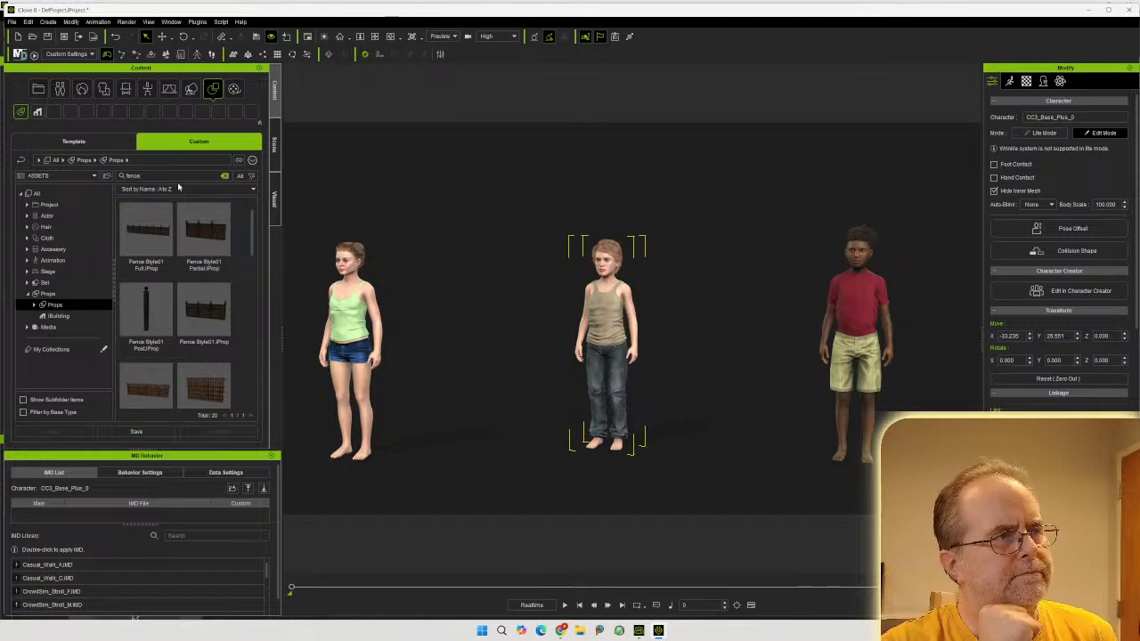
# Search the custom props library for "stumps" instead, and clear the search
pyautogui.doubleClick(124, 174)
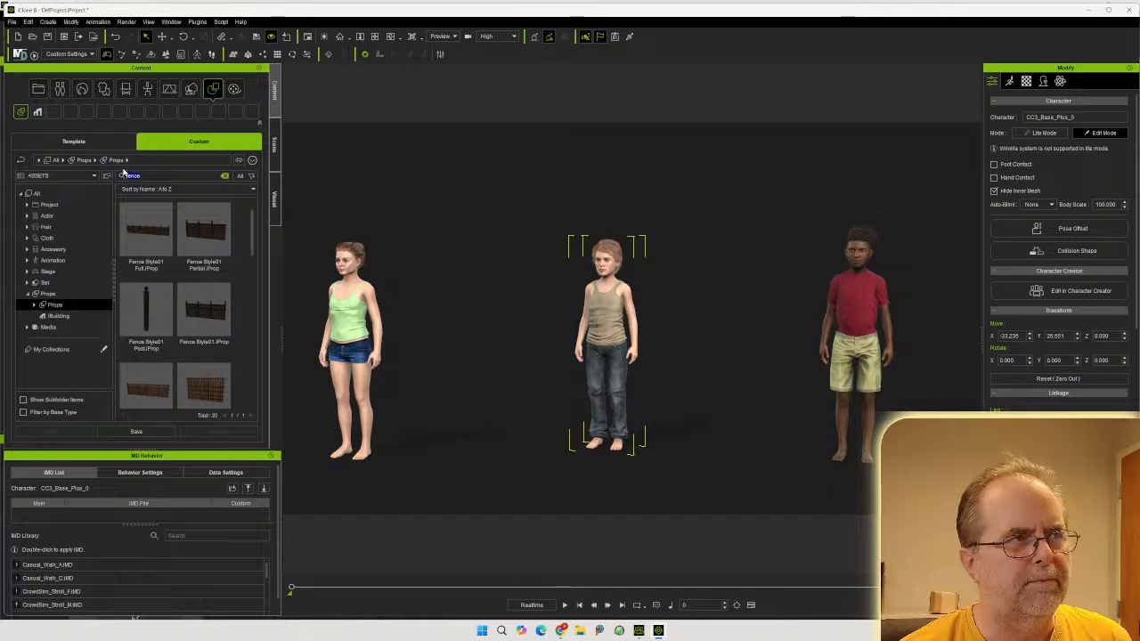
pyautogui.press('BackSpace')
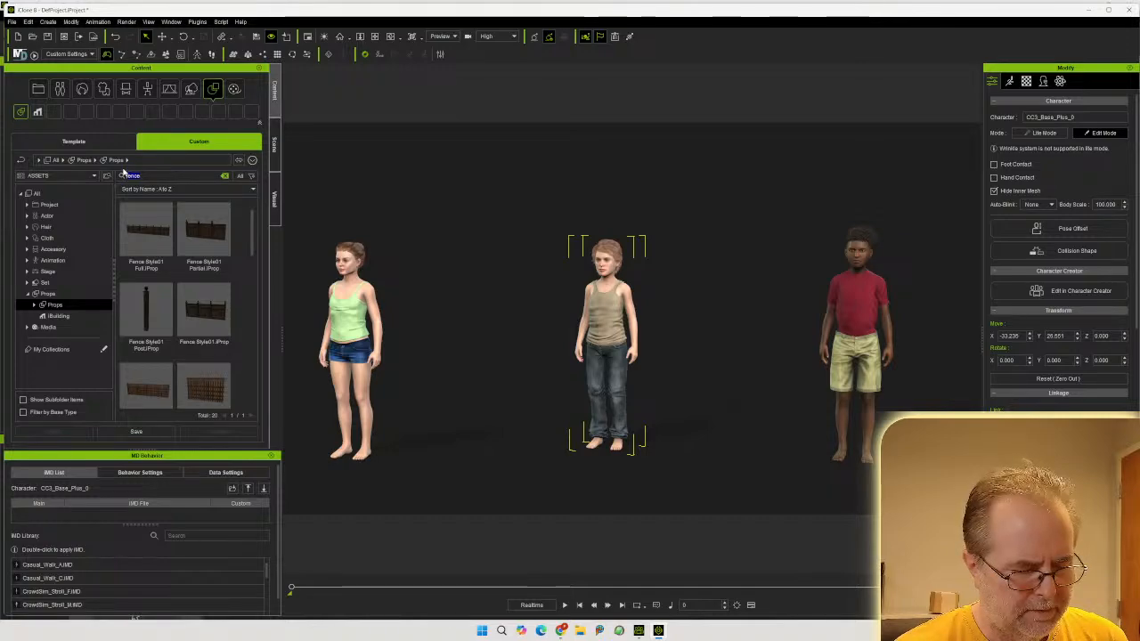
pyautogui.write('clumps')
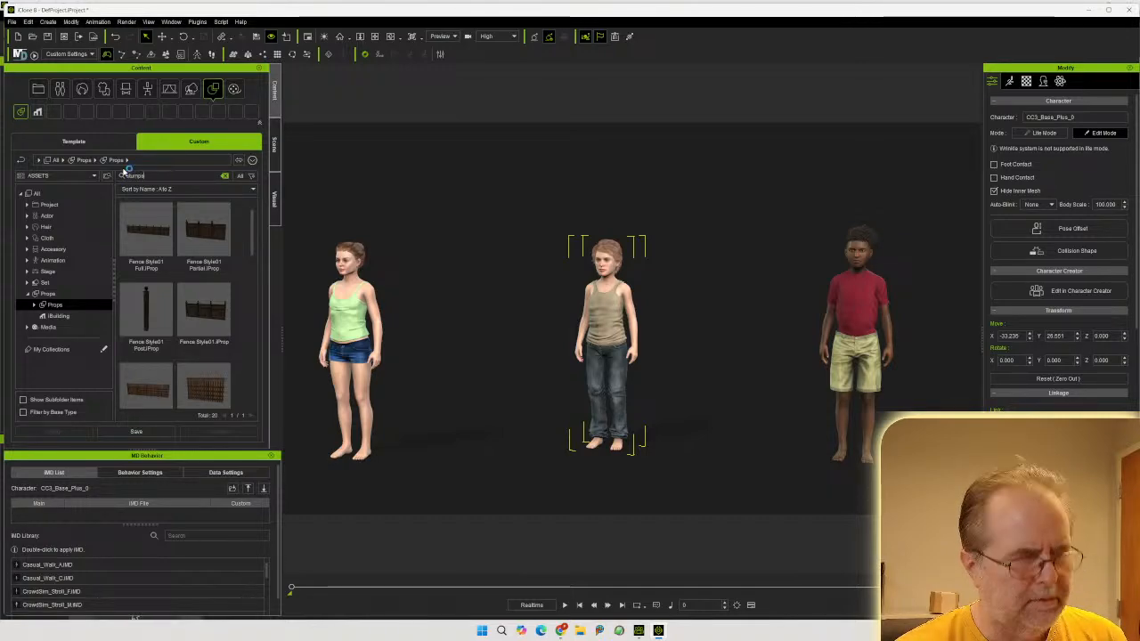
pyautogui.press('Return')
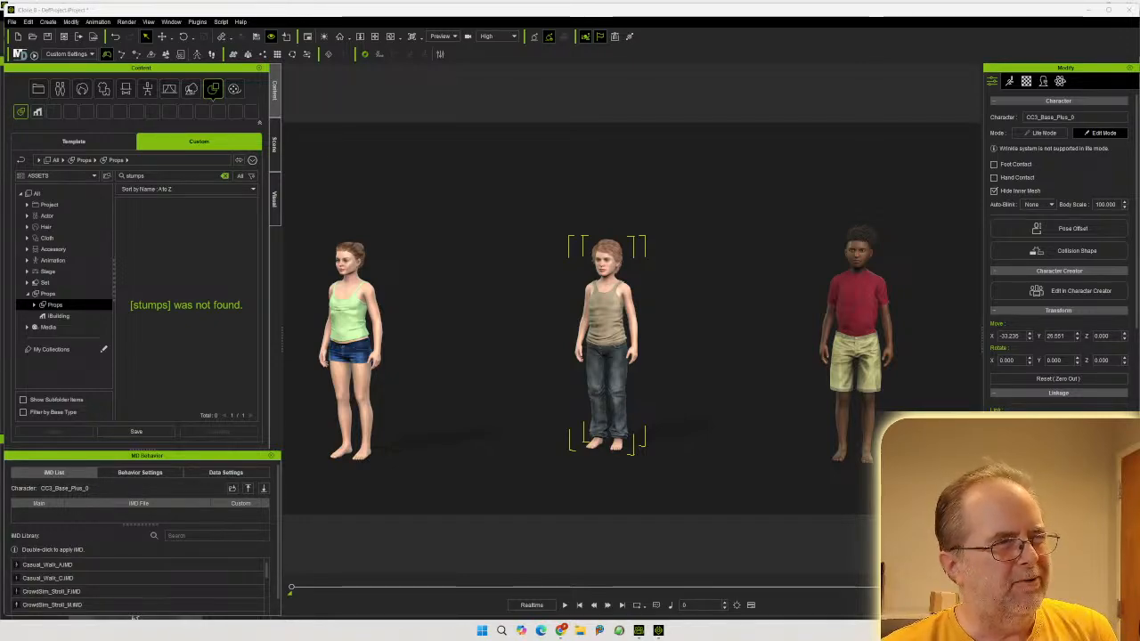
pyautogui.click(224, 175)
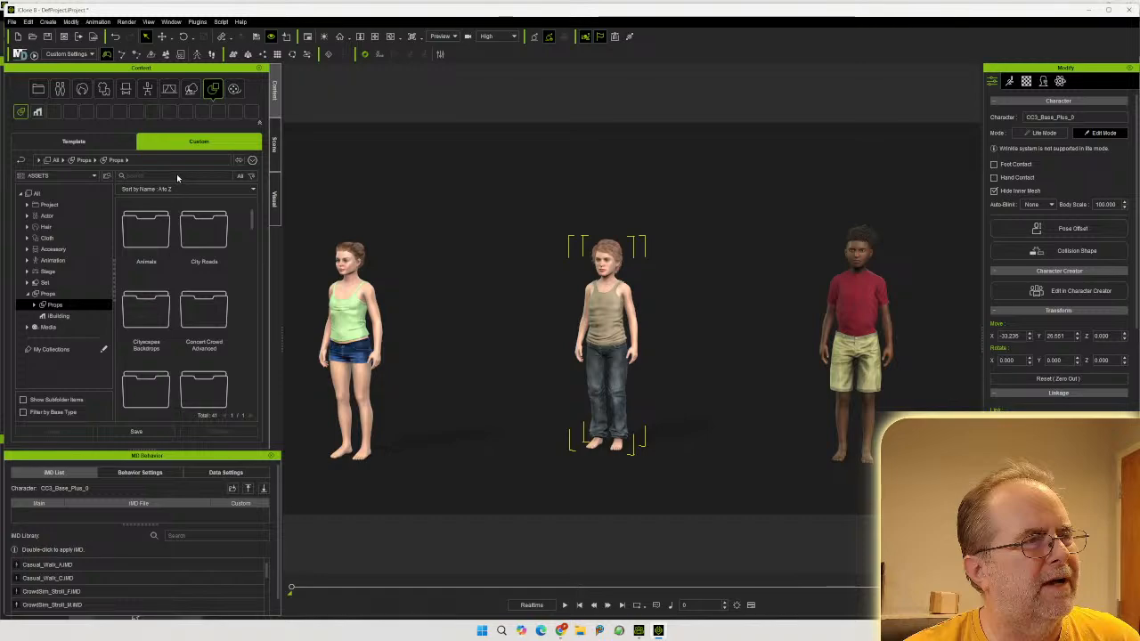
# Search the custom Props library for "area", and replace that search with "tire"
pyautogui.click(83, 161)
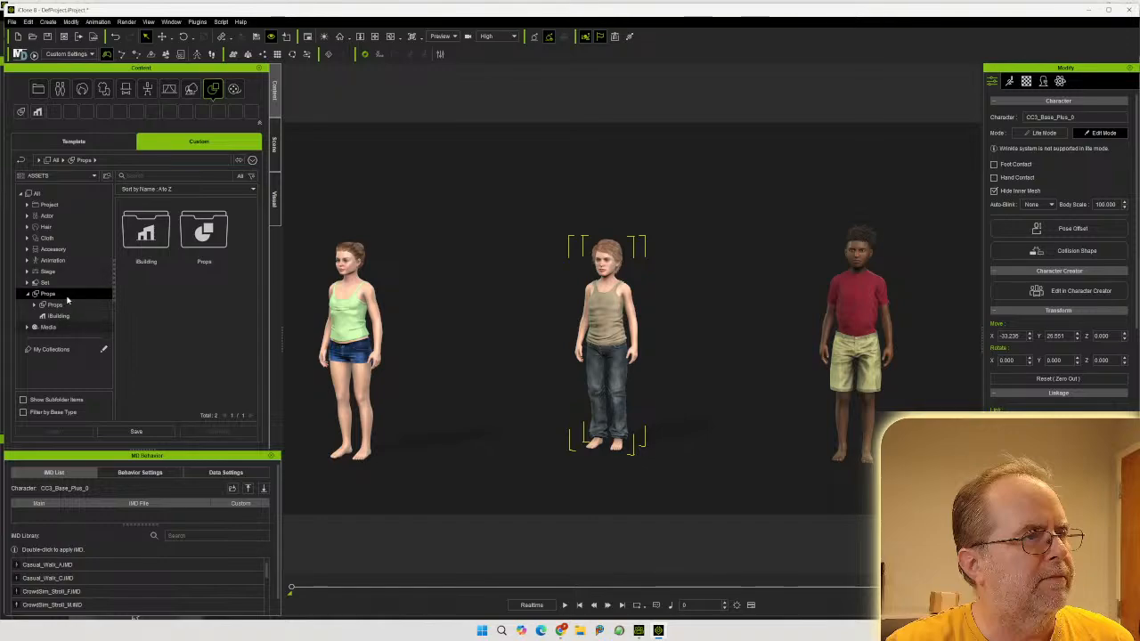
pyautogui.click(70, 308)
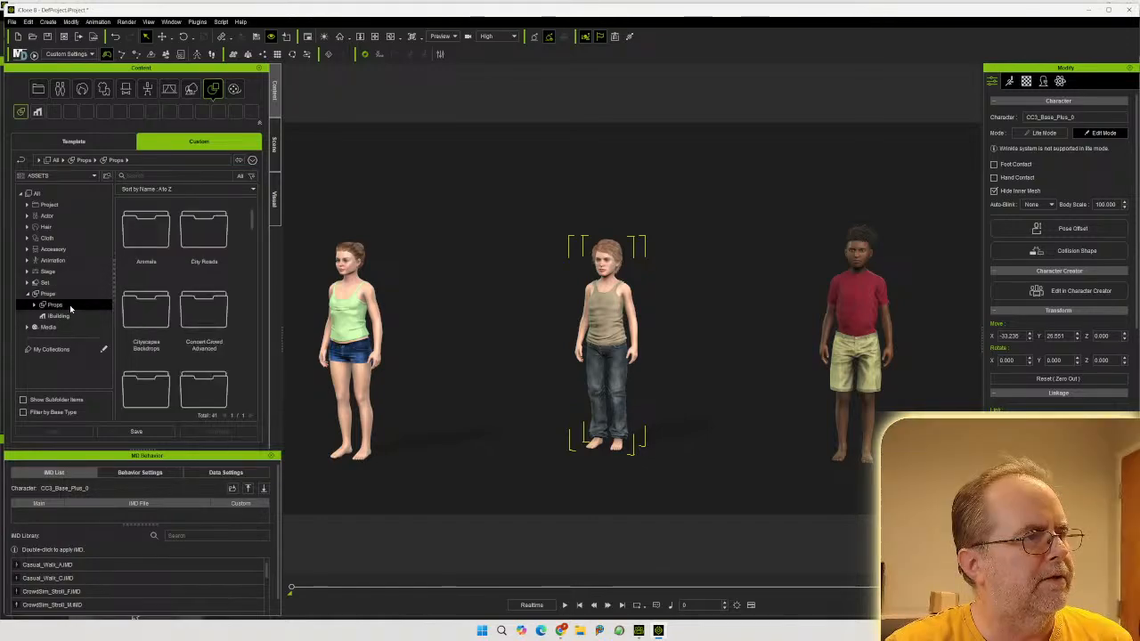
pyautogui.click(200, 175)
pyautogui.write('area')
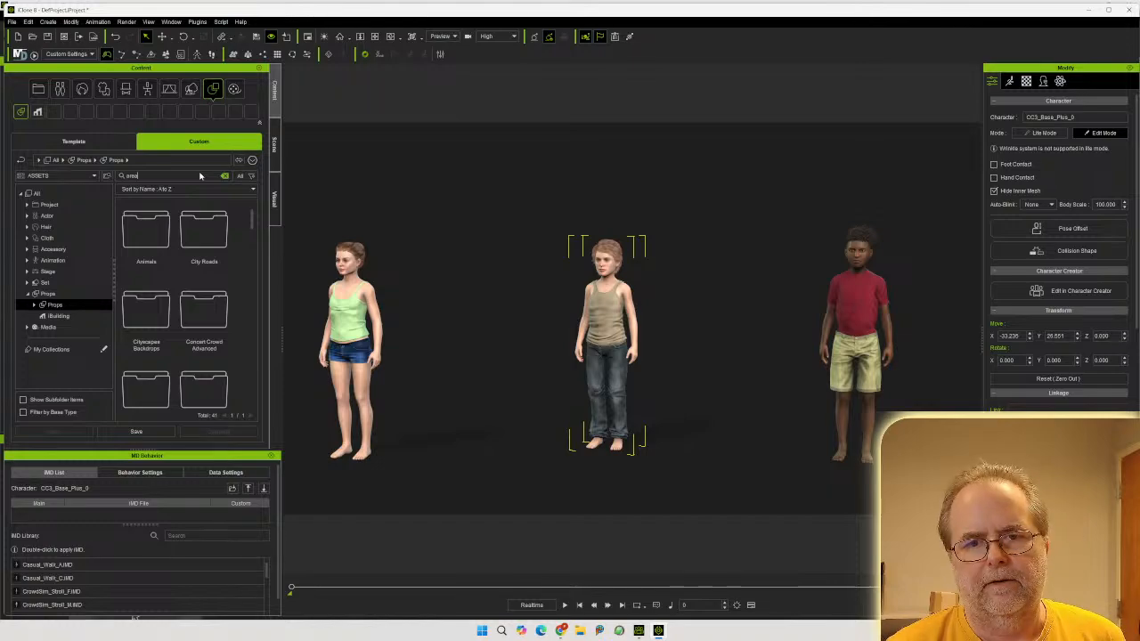
pyautogui.press('Return')
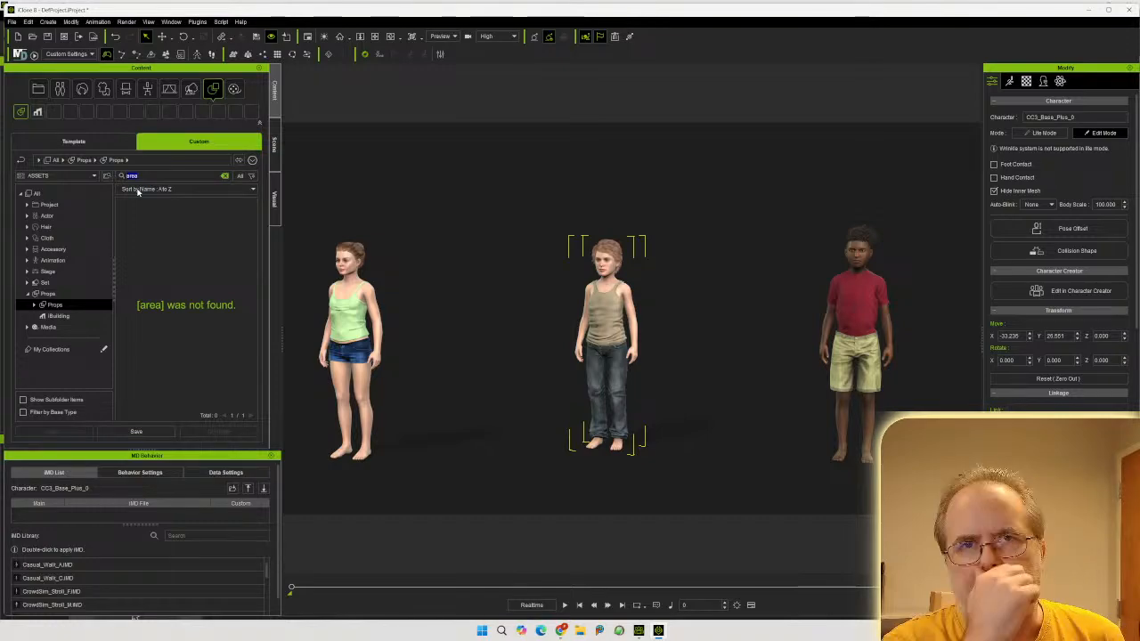
pyautogui.write('tre')
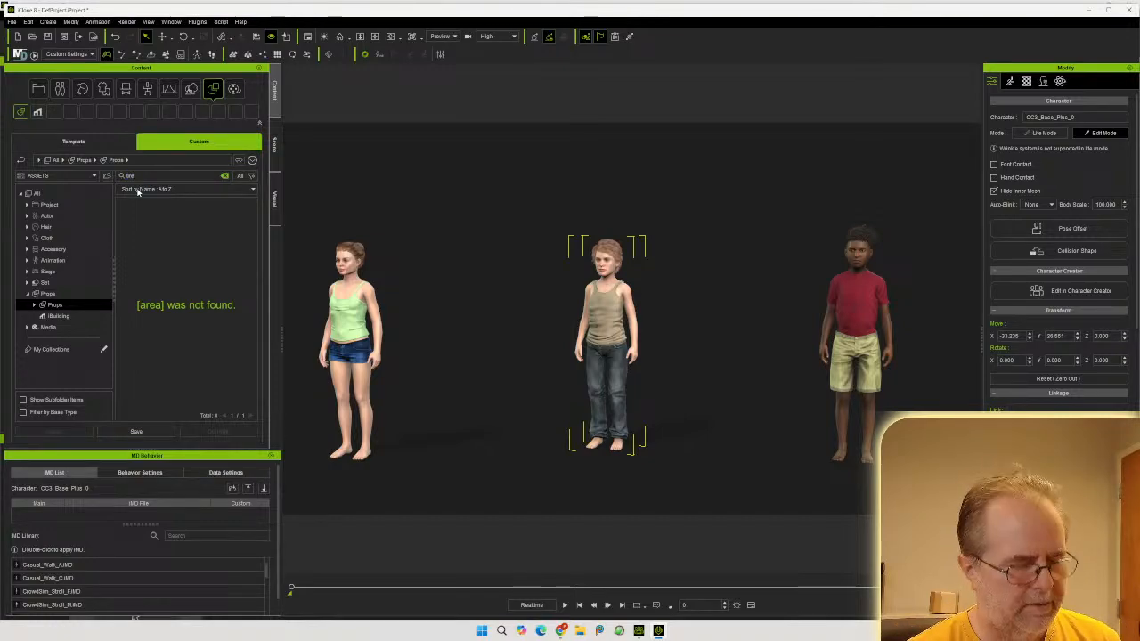
pyautogui.press('Return')
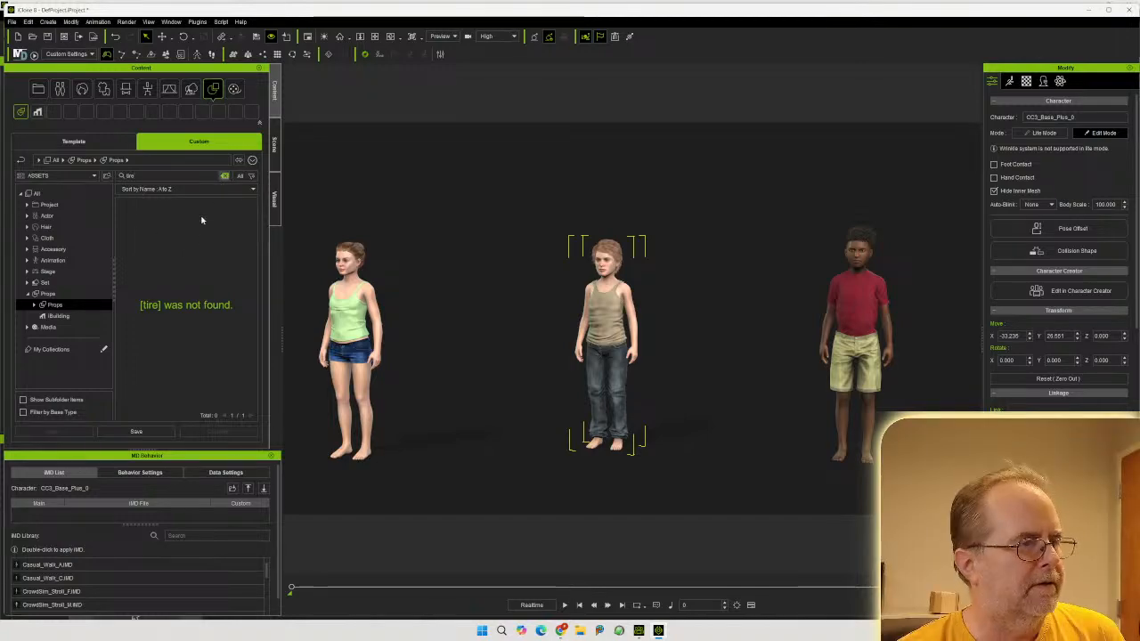
# Expand the custom Props folder tree and look through the ZS folder's subfolders
pyautogui.click(31, 306)
pyautogui.click(32, 305)
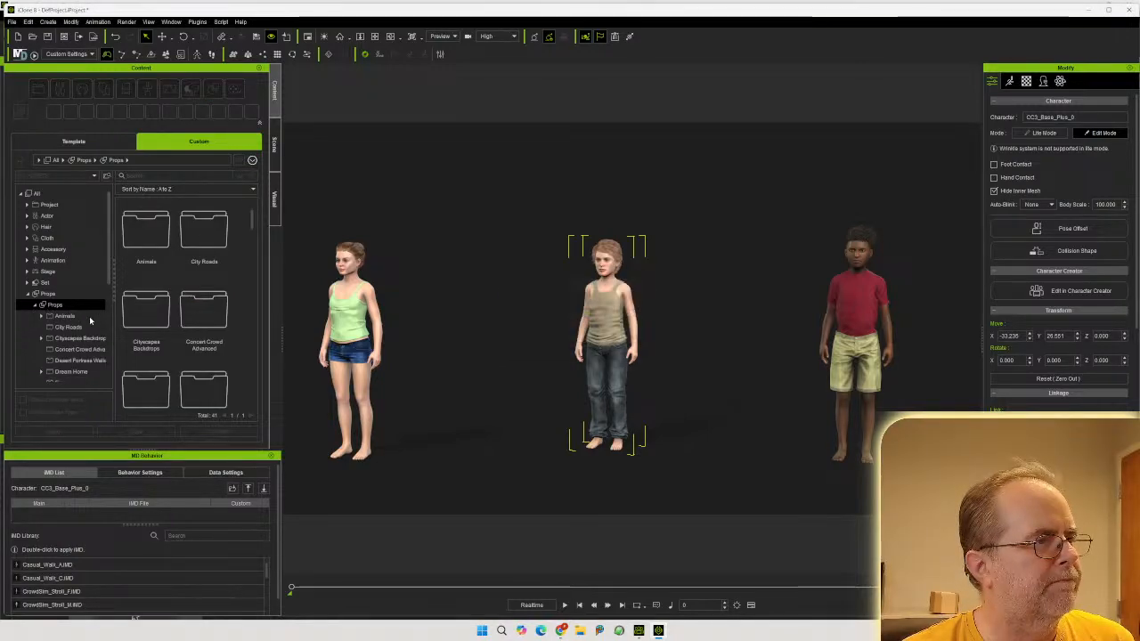
pyautogui.moveTo(109, 271); pyautogui.dragTo(104, 326)
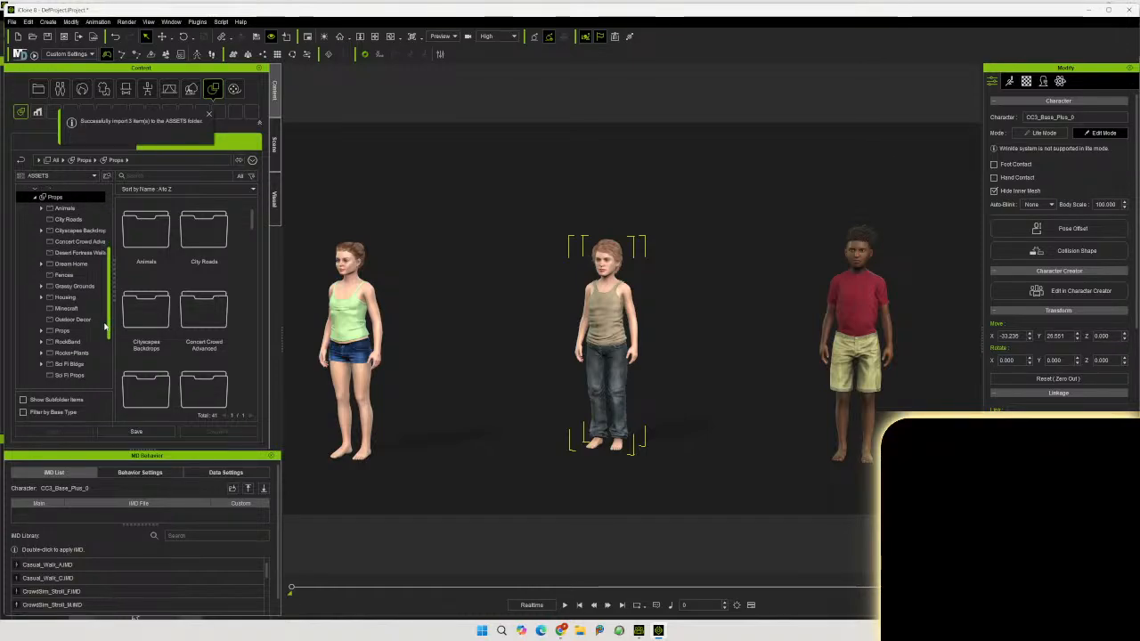
pyautogui.moveTo(104, 327)
pyautogui.mouseDown()
pyautogui.moveTo(107, 336)
pyautogui.moveTo(110, 312)
pyautogui.mouseUp()
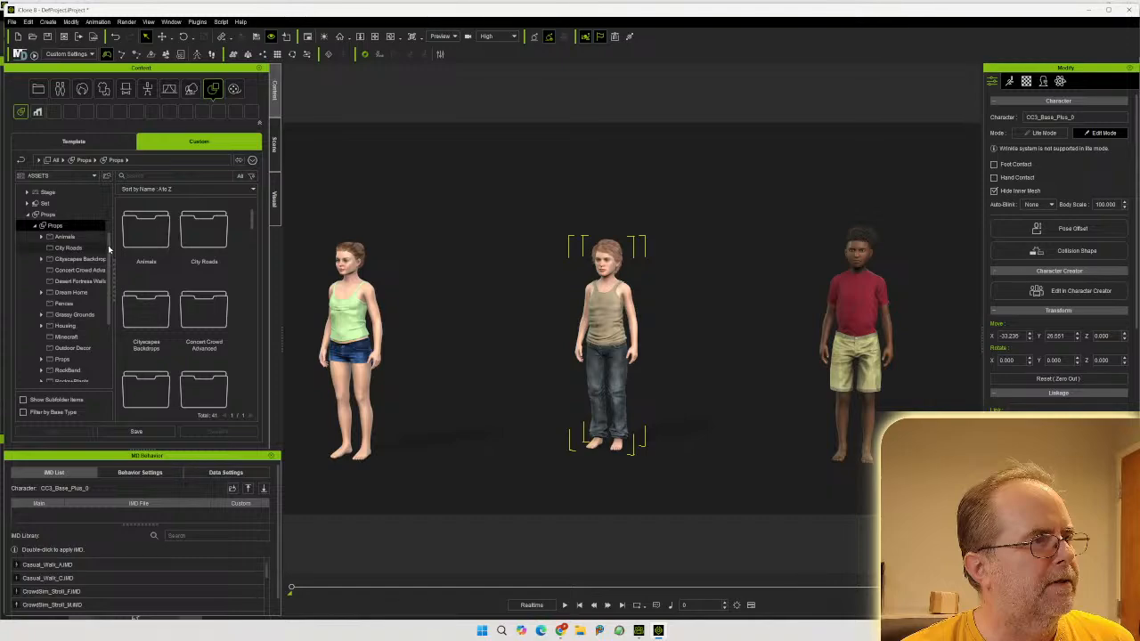
pyautogui.moveTo(109, 263); pyautogui.dragTo(111, 322)
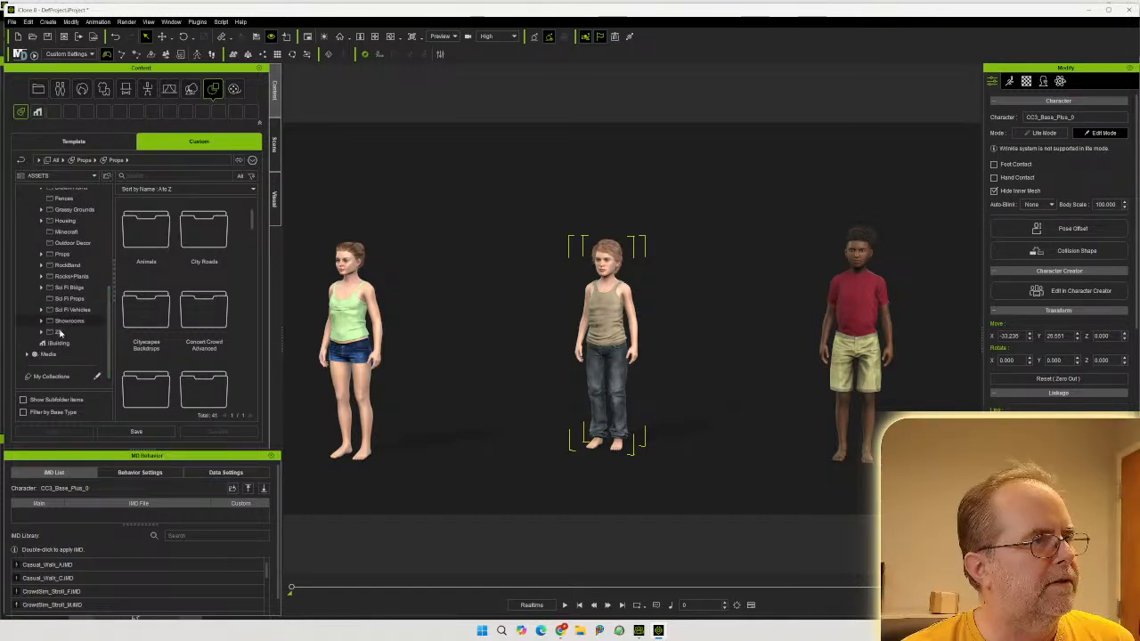
pyautogui.click(57, 333)
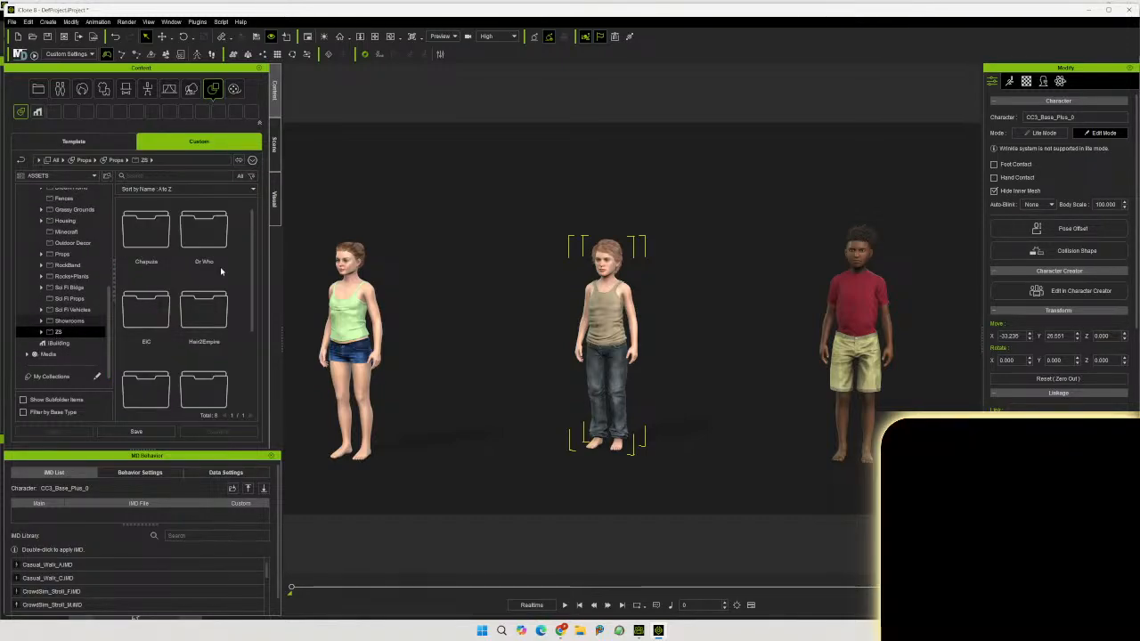
pyautogui.moveTo(252, 263)
pyautogui.mouseDown()
pyautogui.moveTo(250, 349)
pyautogui.moveTo(250, 242)
pyautogui.mouseUp()
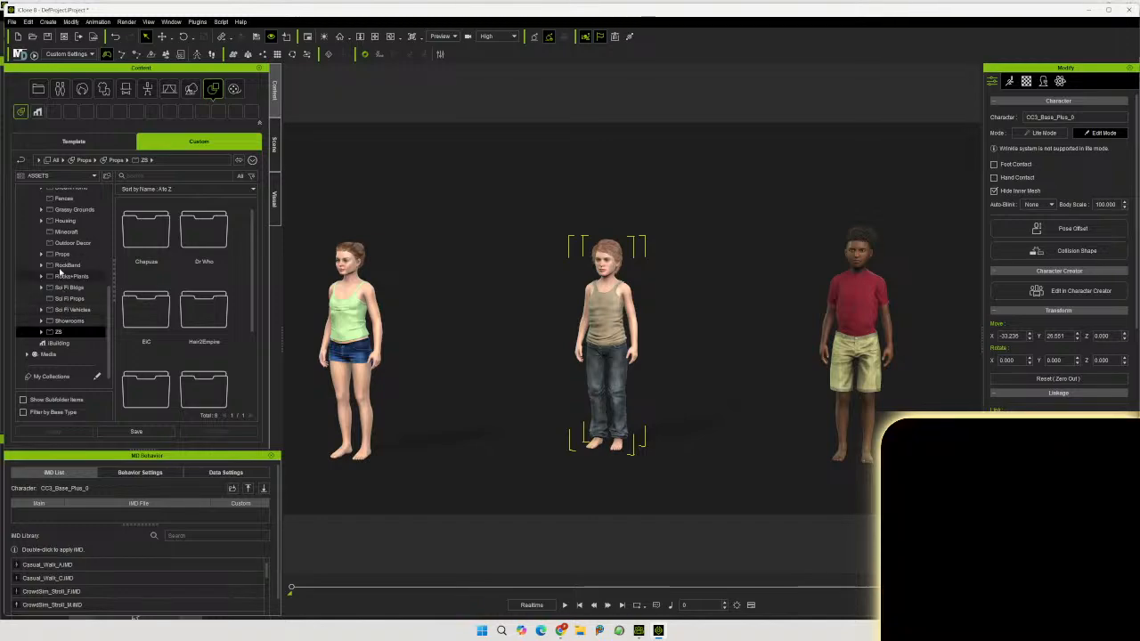
# Browse the nested Props subfolder, search it for "fence", and clear the search
pyautogui.click(62, 255)
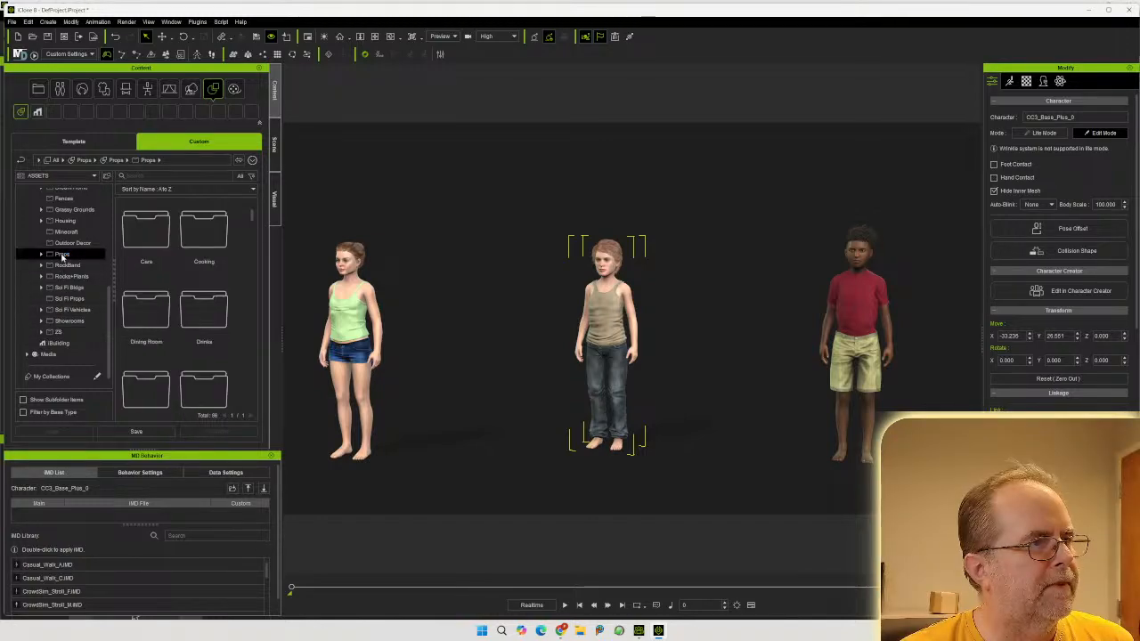
pyautogui.moveTo(253, 220)
pyautogui.mouseDown()
pyautogui.moveTo(252, 252)
pyautogui.moveTo(254, 241)
pyautogui.mouseUp()
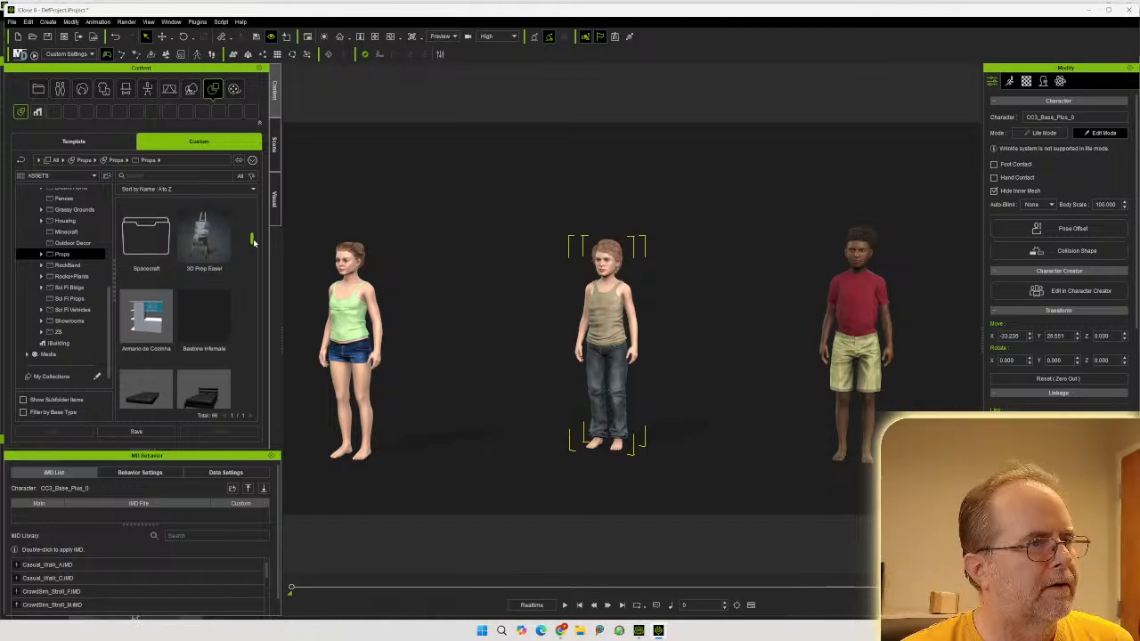
pyautogui.click(153, 175)
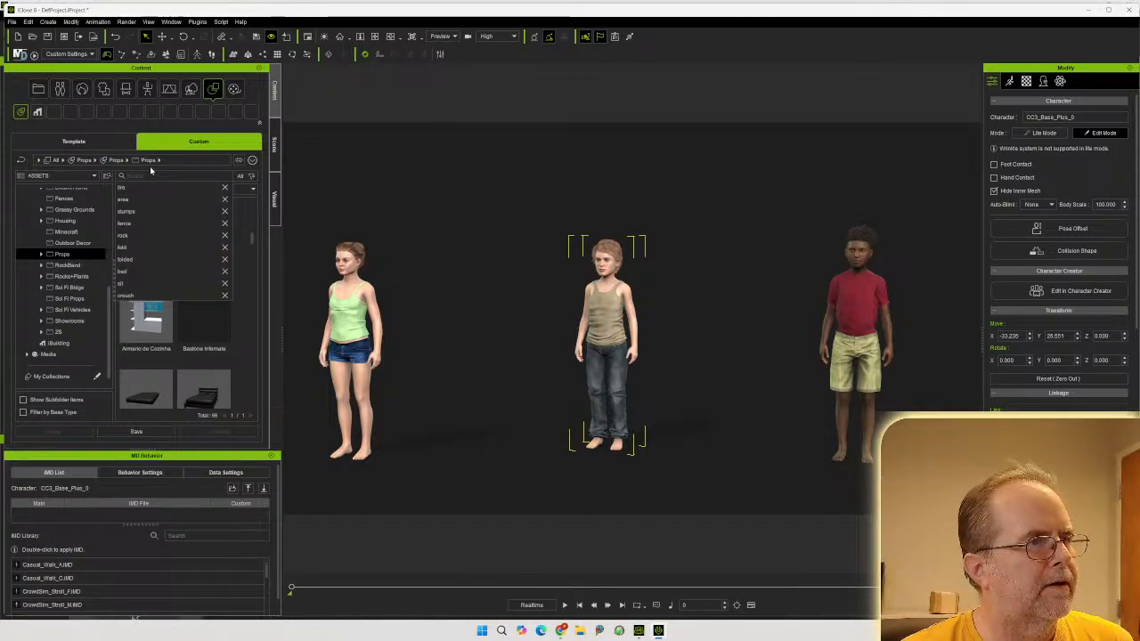
pyautogui.write('fence')
pyautogui.press('Return')
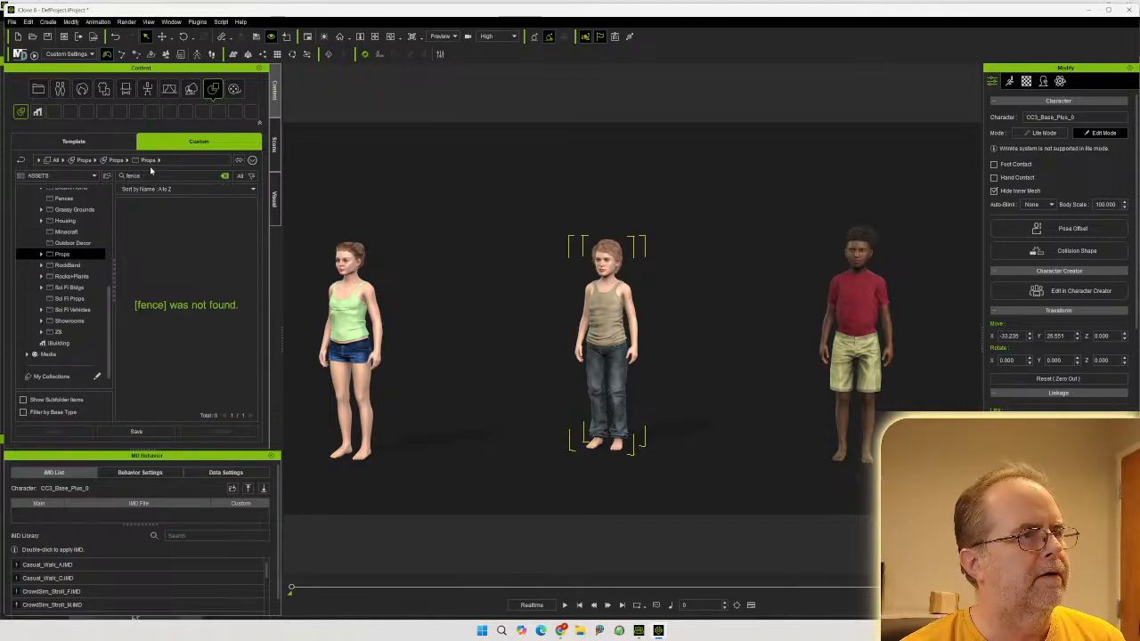
pyautogui.click(225, 176)
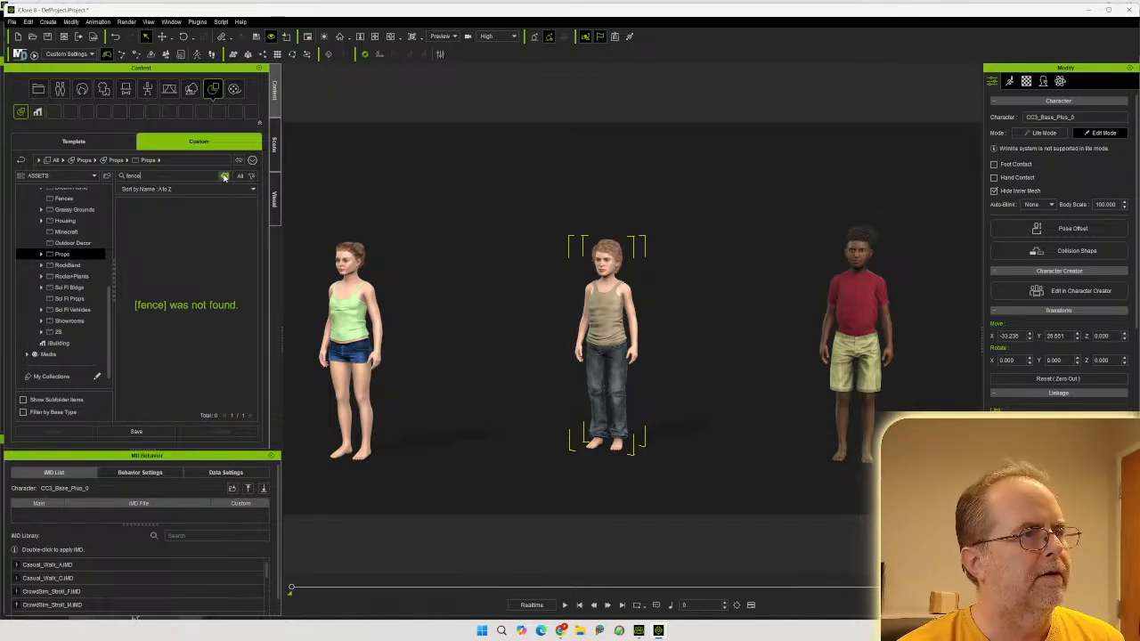
pyautogui.doubleClick(210, 260)
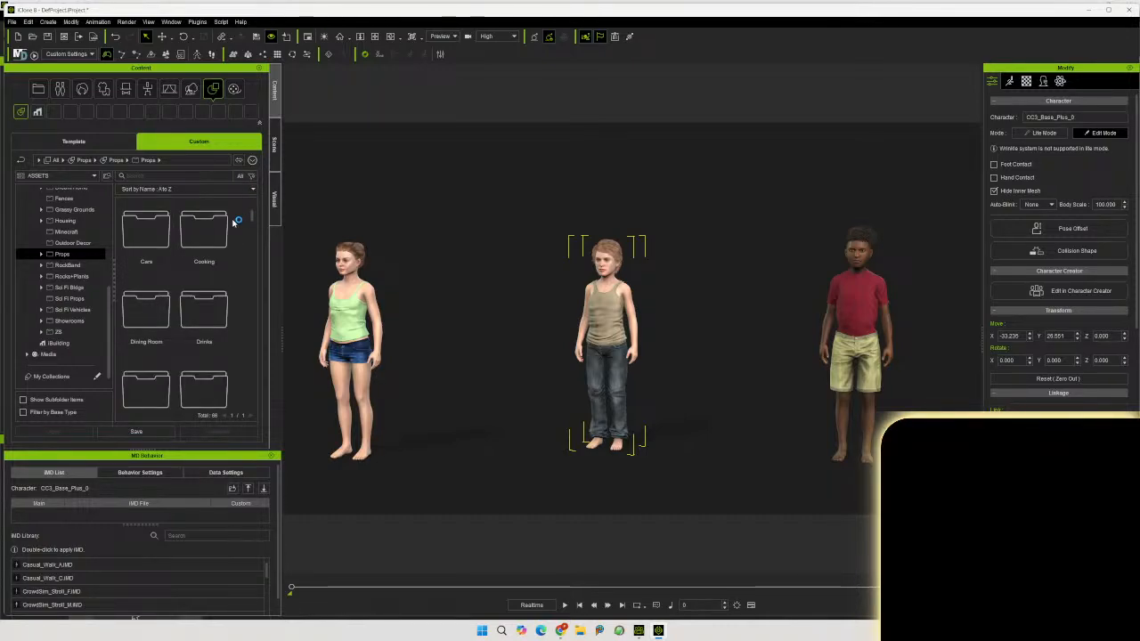
pyautogui.moveTo(253, 222); pyautogui.dragTo(256, 229)
# Find the Wooden Fence in the Outdoor Decor folder and place it behind the children at about X -205, Y 246
pyautogui.click(68, 244)
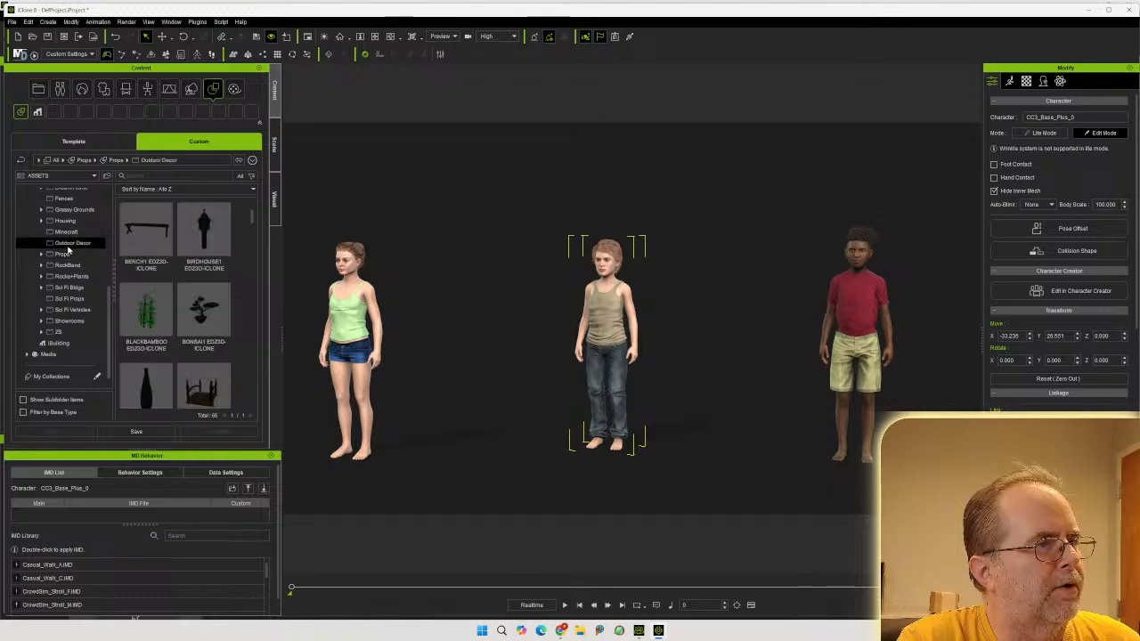
pyautogui.moveTo(251, 223); pyautogui.dragTo(460, 332)
pyautogui.click(377, 363)
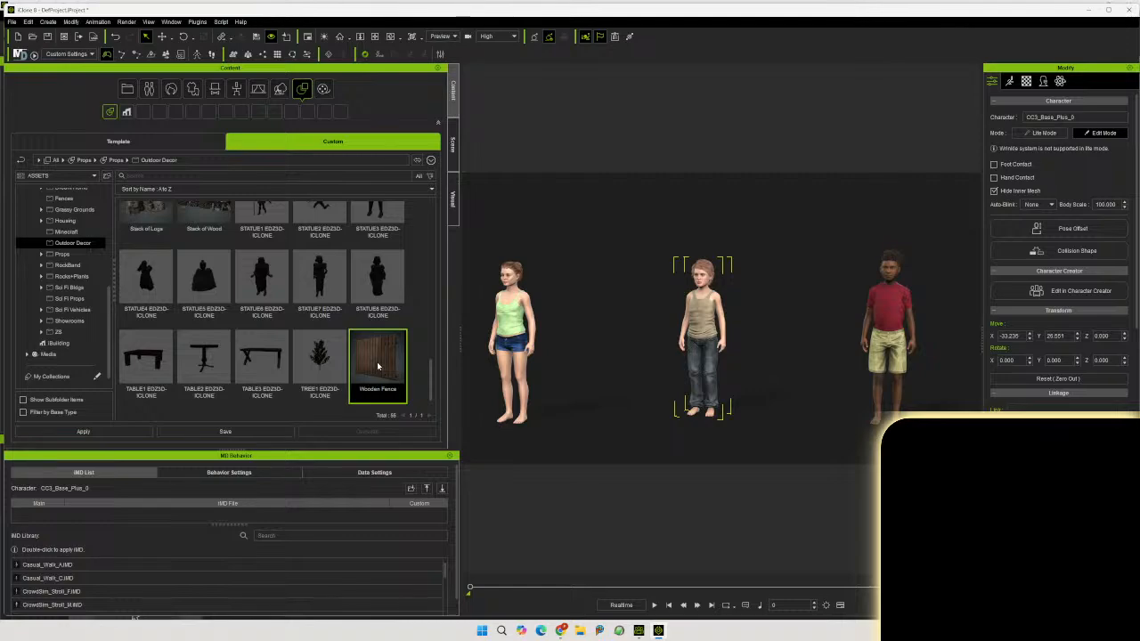
pyautogui.click(205, 176)
pyautogui.write('fence')
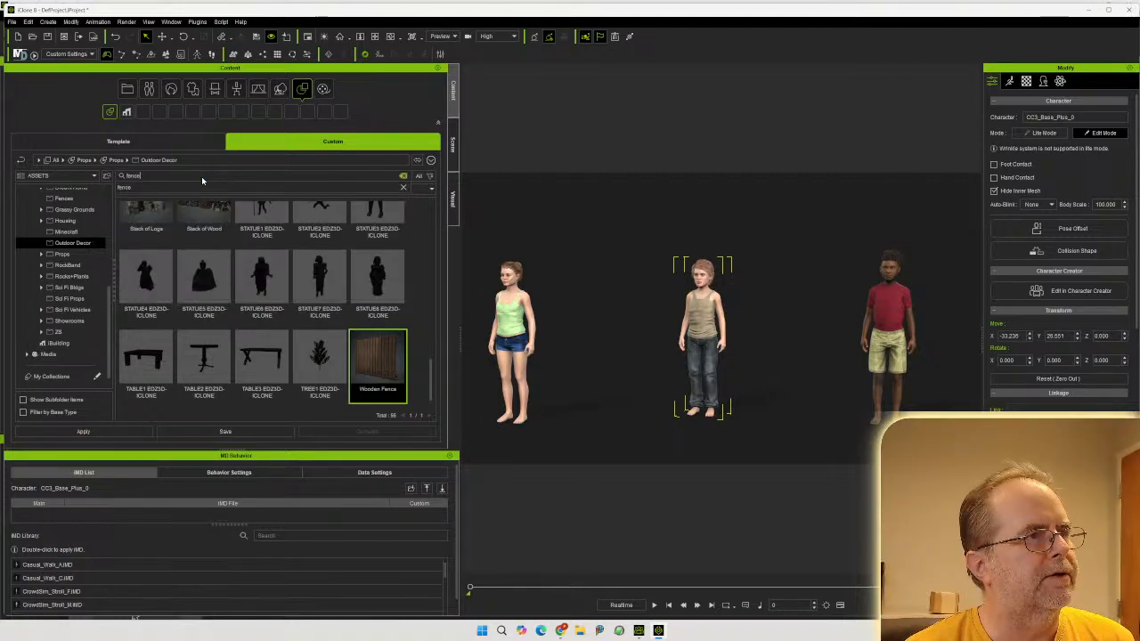
pyautogui.press('Return')
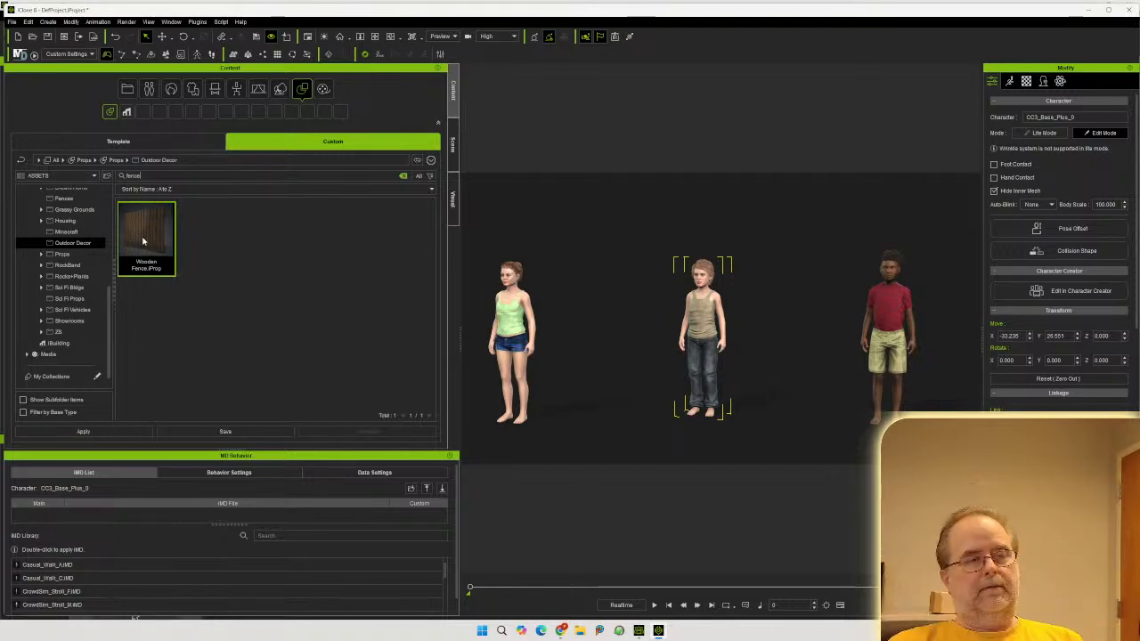
pyautogui.moveTo(146, 264); pyautogui.dragTo(632, 372)
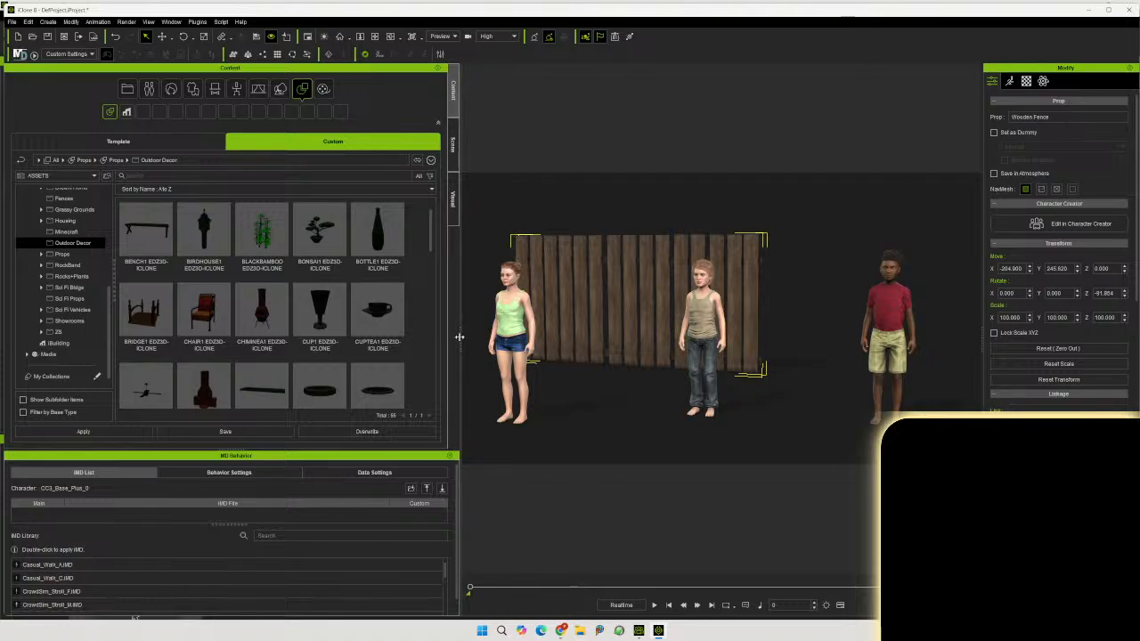
# Add Stack of Logs at about X 13, Y 383 and Stack of Wood at about X -554, Y 405 from Outdoor Decor
pyautogui.moveTo(460, 333); pyautogui.dragTo(674, 331)
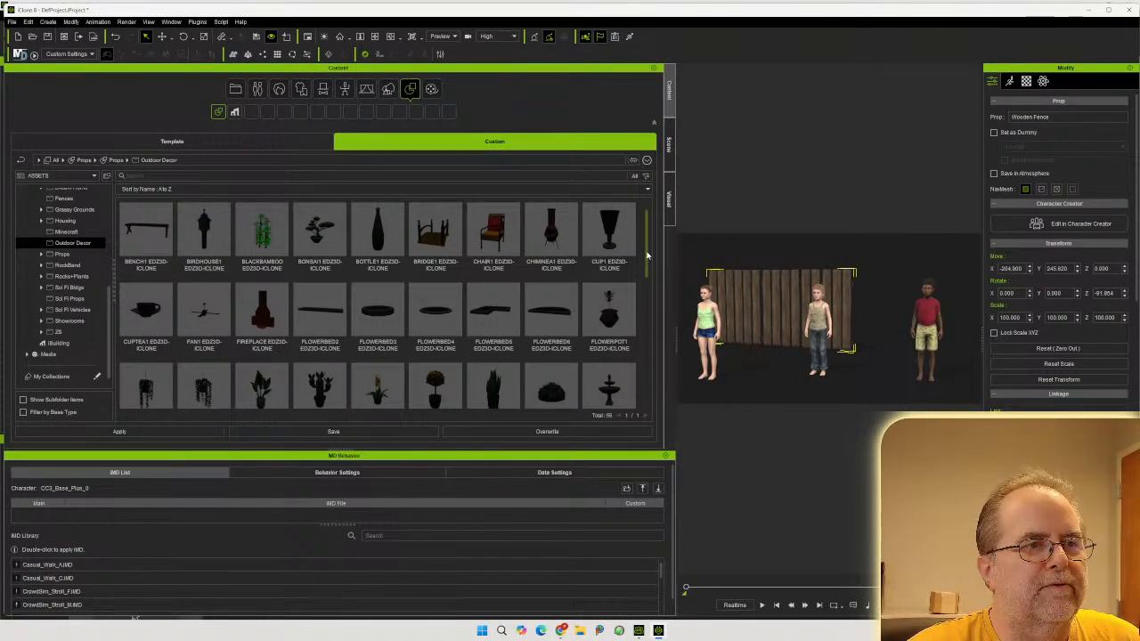
pyautogui.scroll(-1, 651, 267)
pyautogui.moveTo(651, 267); pyautogui.dragTo(645, 337)
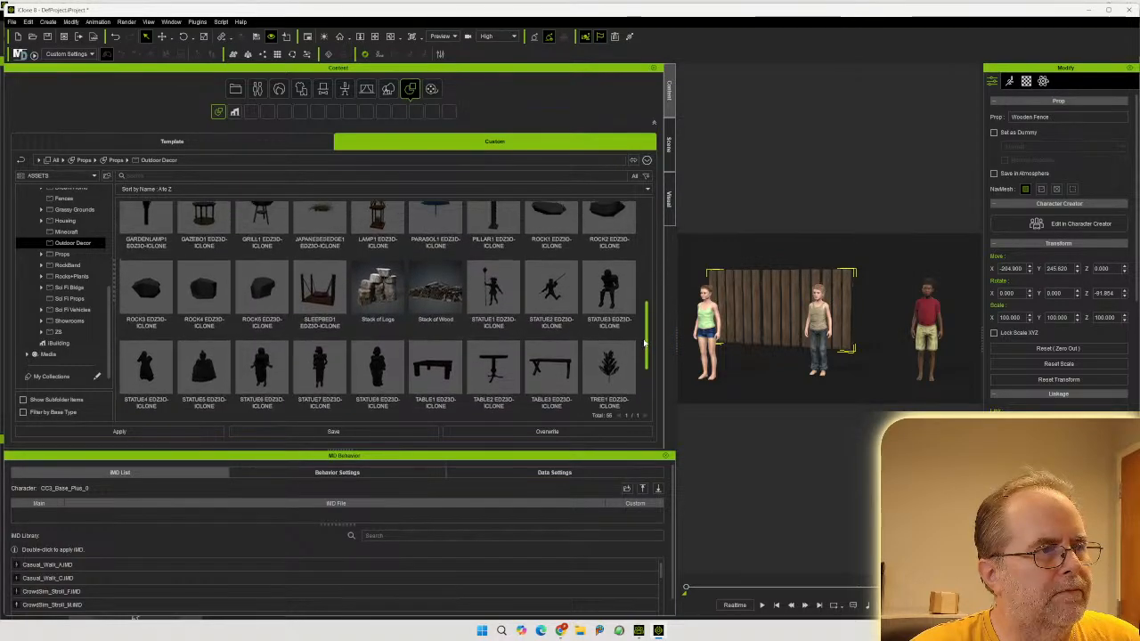
pyautogui.moveTo(373, 307); pyautogui.dragTo(886, 348)
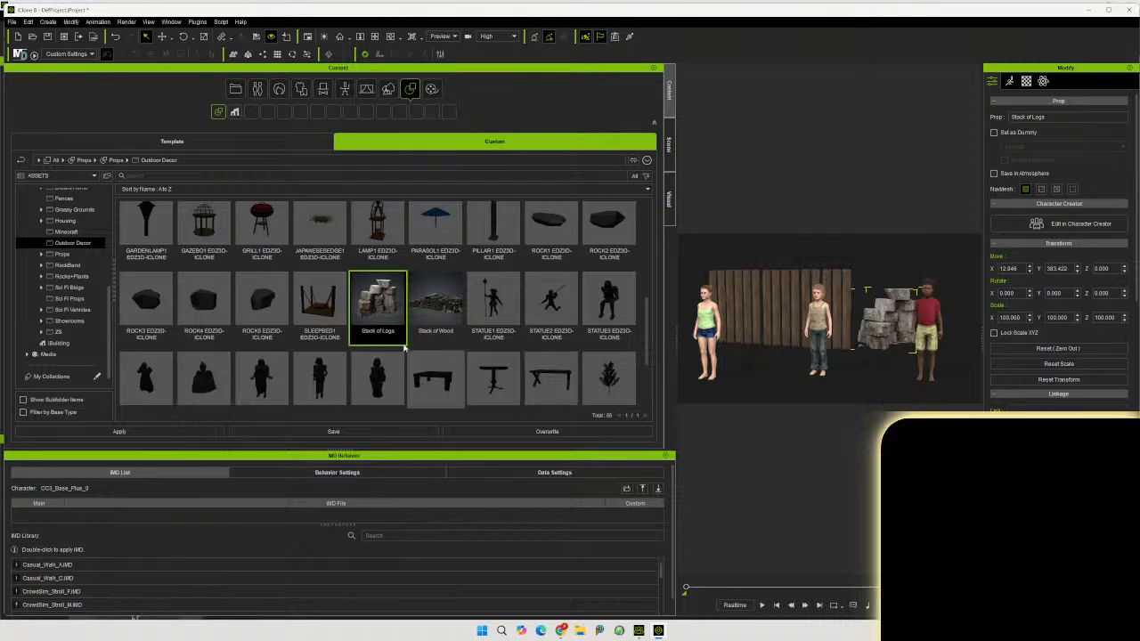
pyautogui.click(432, 311)
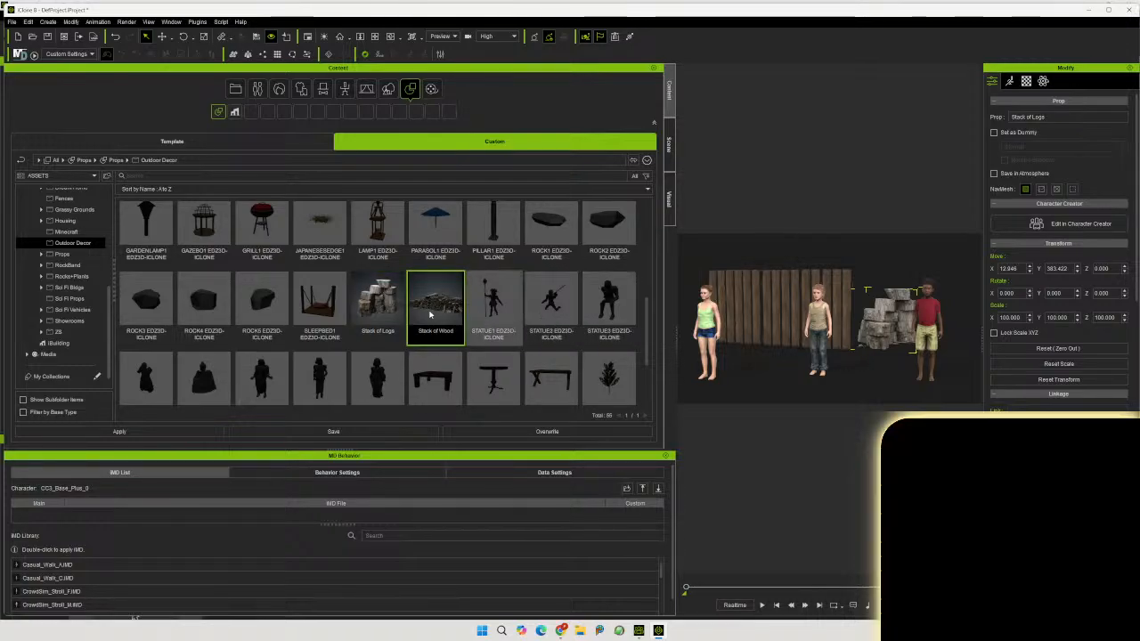
pyautogui.moveTo(435, 307); pyautogui.dragTo(691, 334)
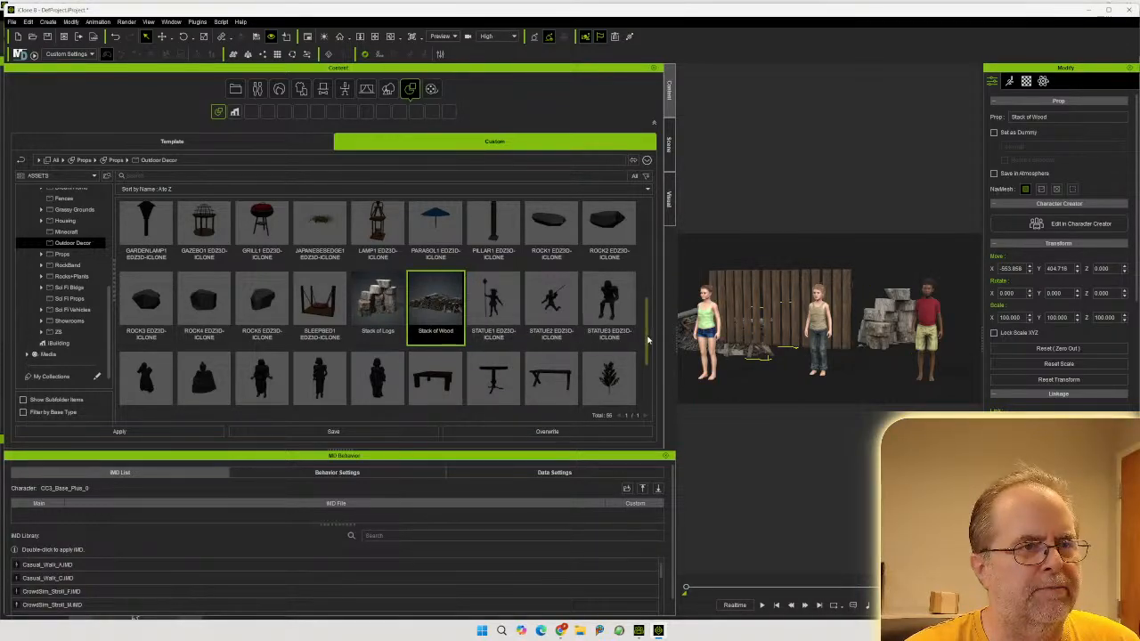
# Look through the remaining Outdoor Decor models and the nested Props folder for more scene props
pyautogui.scroll(-1, 647, 341)
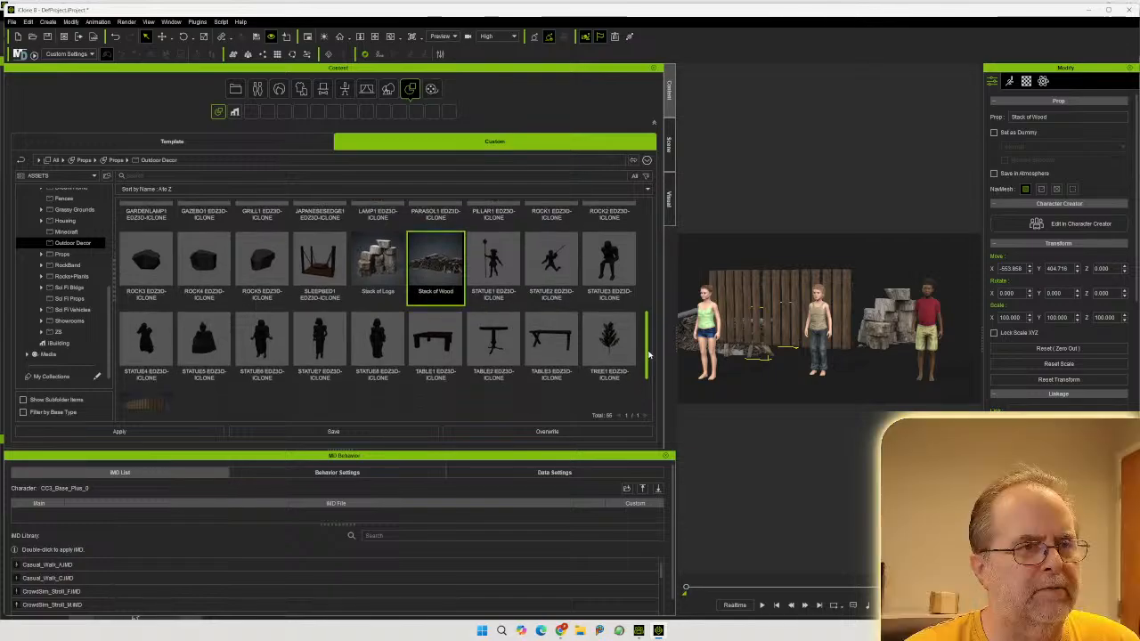
pyautogui.moveTo(647, 347); pyautogui.dragTo(647, 229)
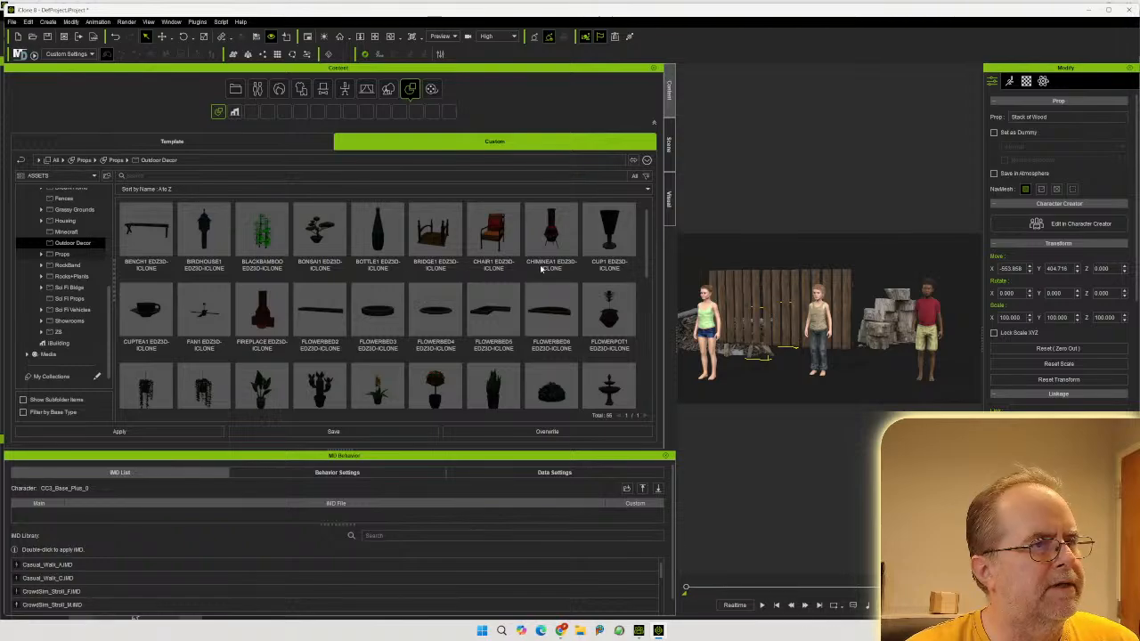
pyautogui.click(61, 254)
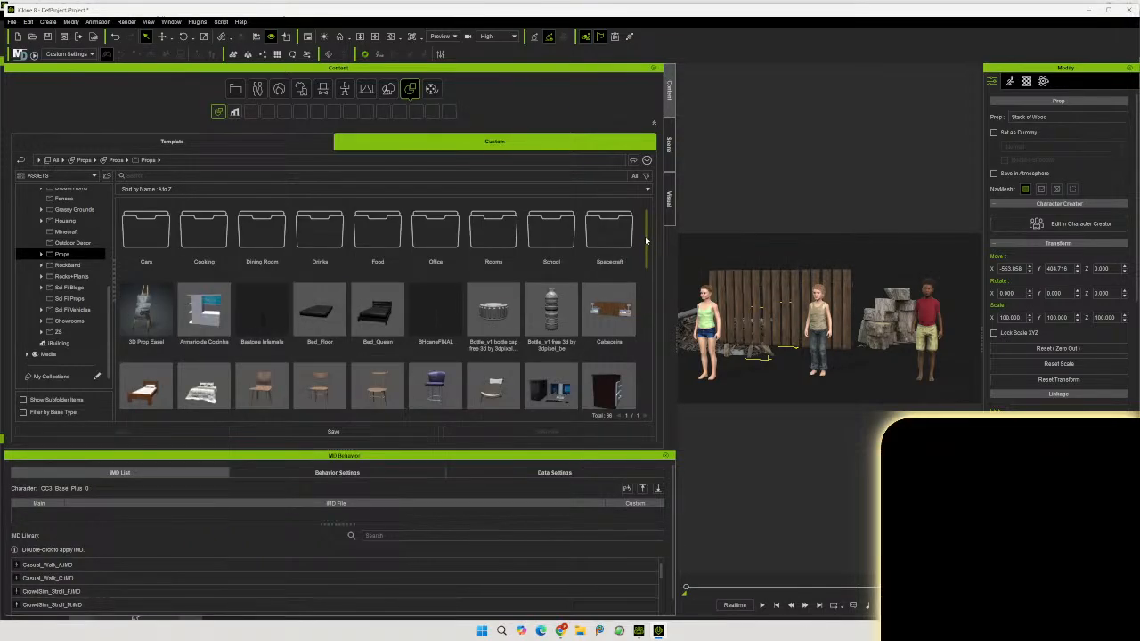
pyautogui.scroll(-1, 647, 241)
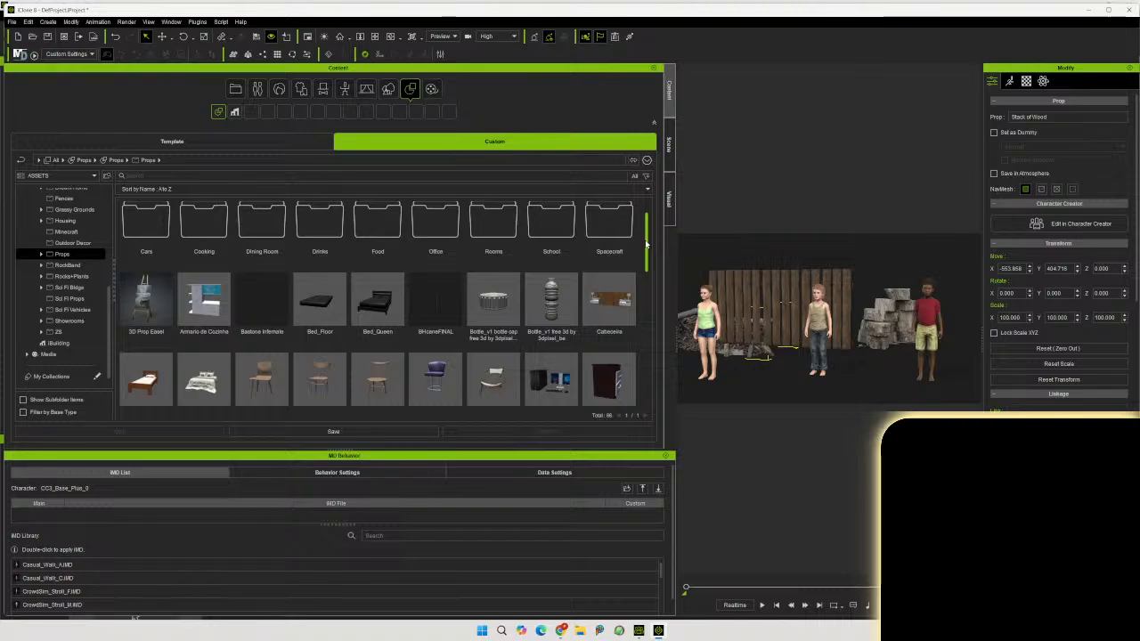
pyautogui.scroll(-3, 647, 247)
pyautogui.scroll(-8, 647, 256)
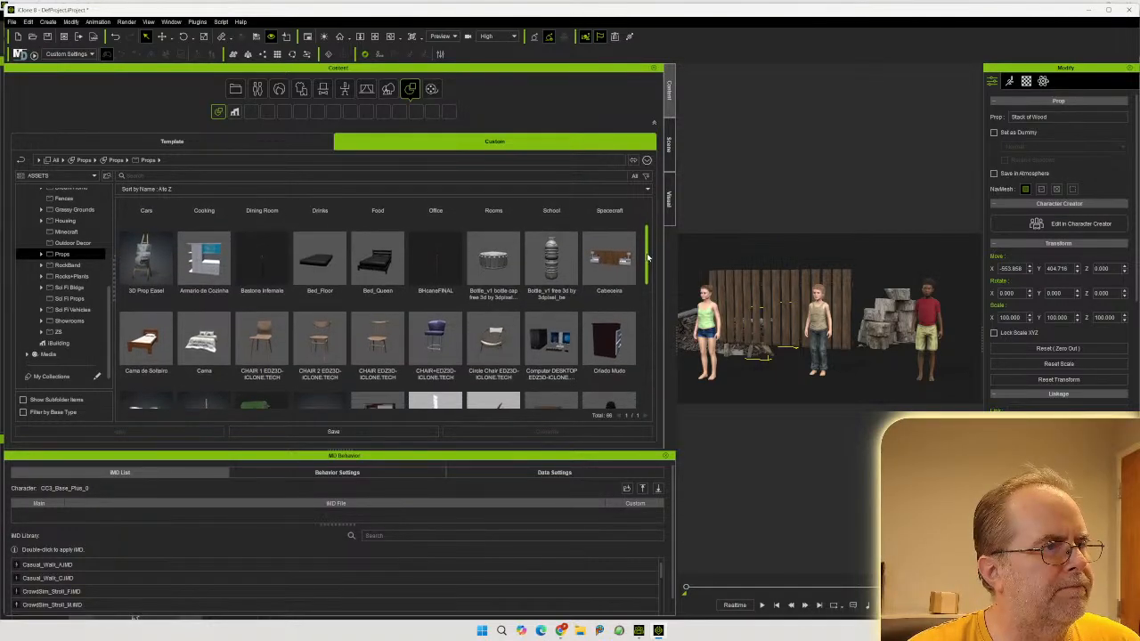
pyautogui.moveTo(649, 279); pyautogui.dragTo(643, 360)
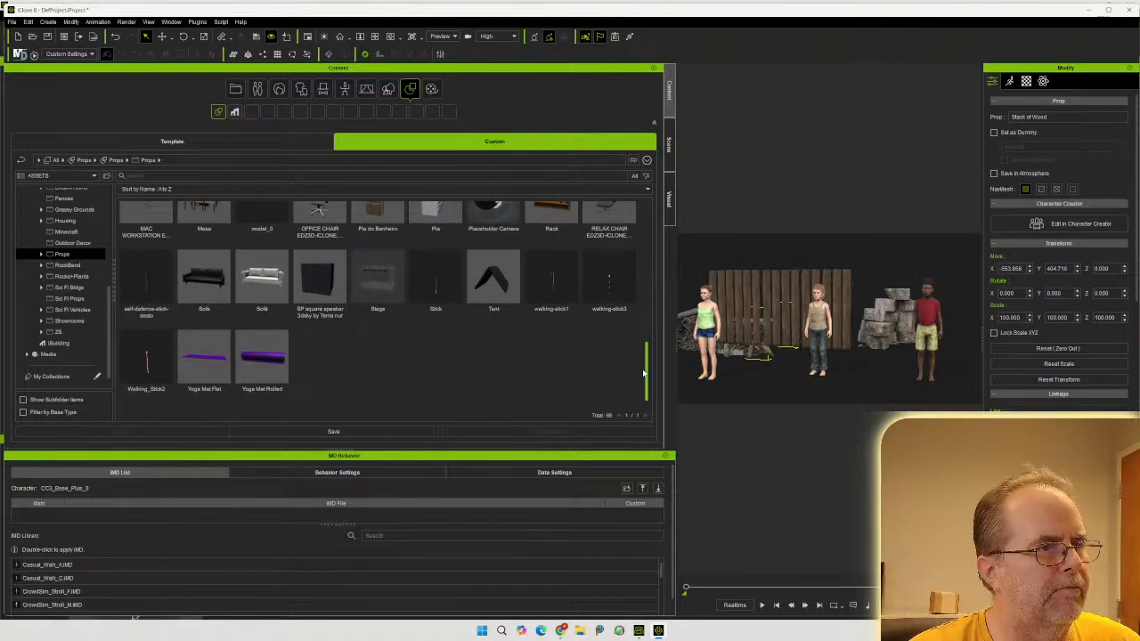
pyautogui.moveTo(643, 373); pyautogui.dragTo(644, 366)
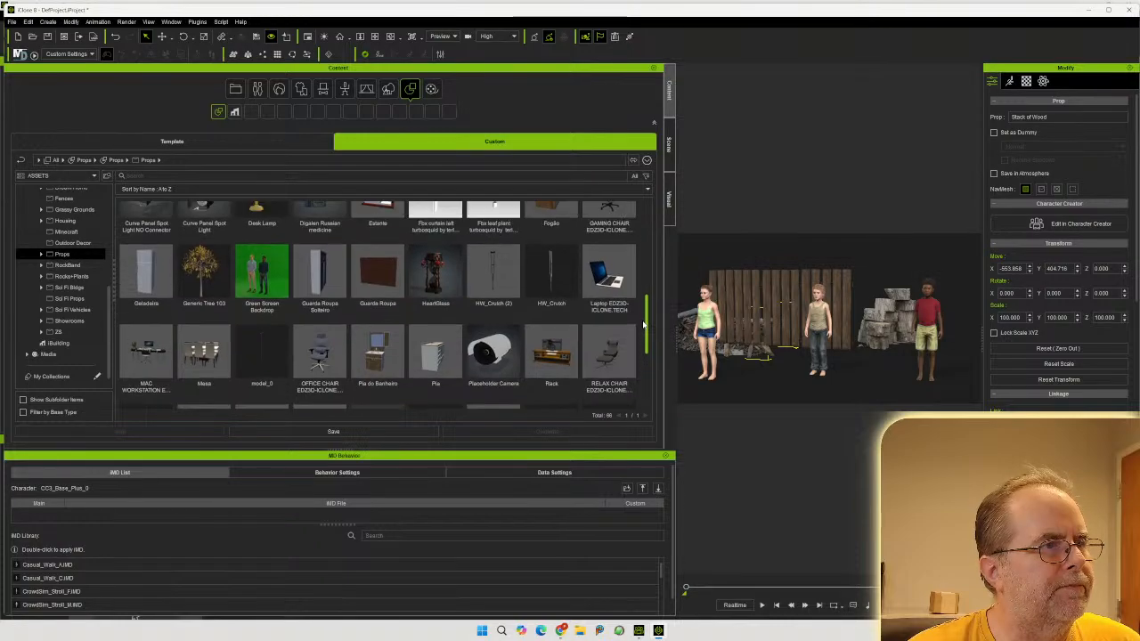
# Browse the Rocks+Plants and RockBand folders and the nested Props folder's Cars and Office subfolders for scene props
pyautogui.moveTo(642, 307); pyautogui.dragTo(633, 243)
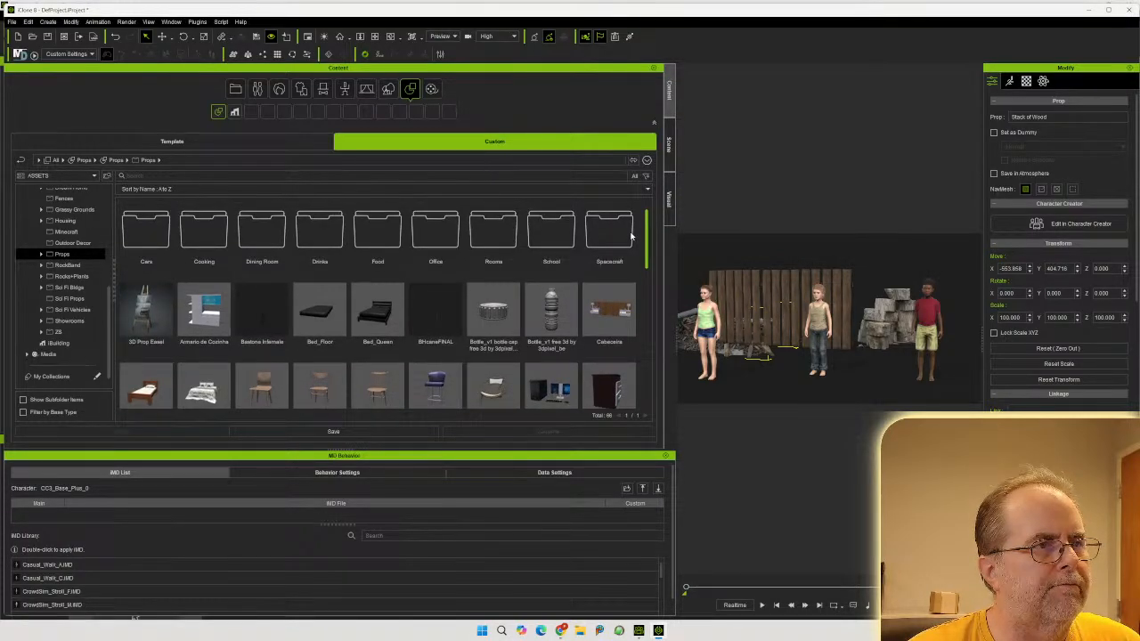
pyautogui.click(81, 277)
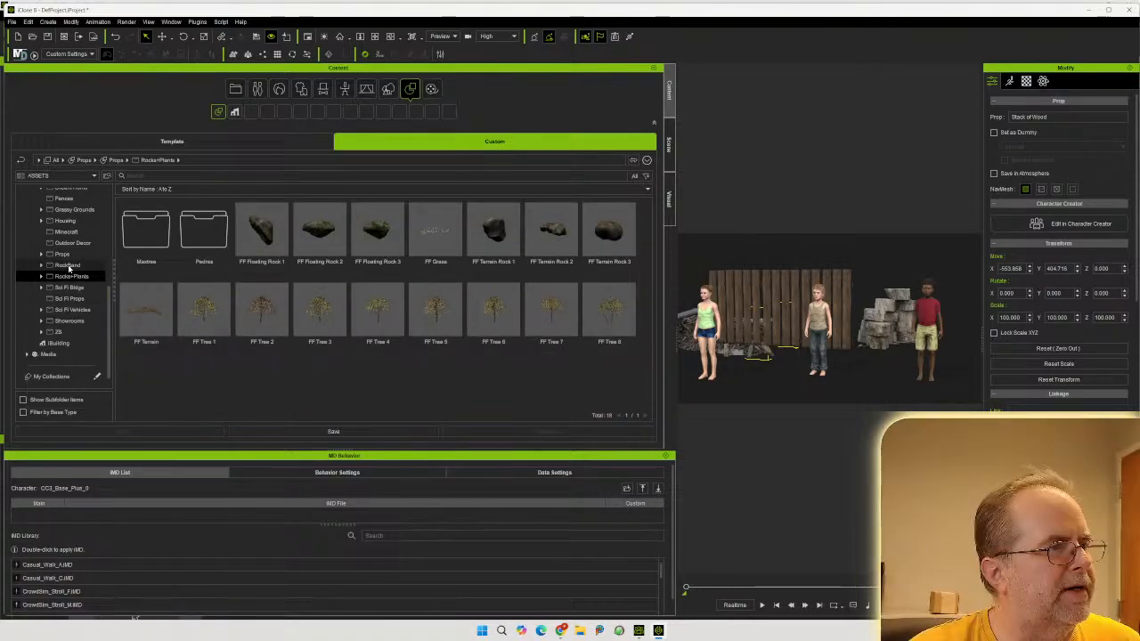
pyautogui.click(59, 266)
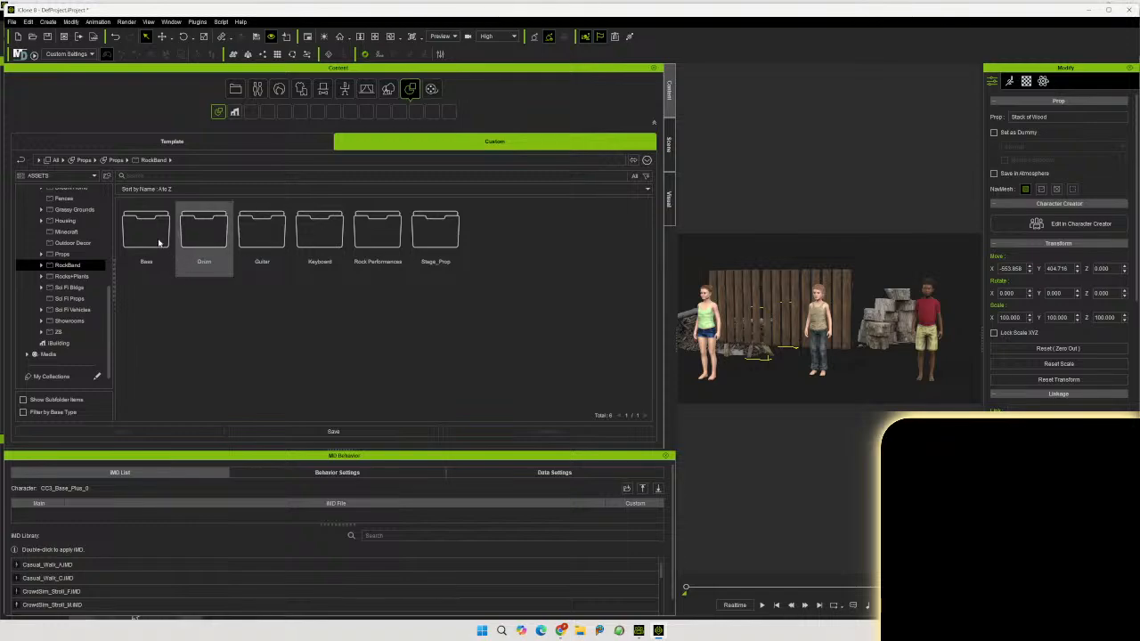
pyautogui.click(61, 255)
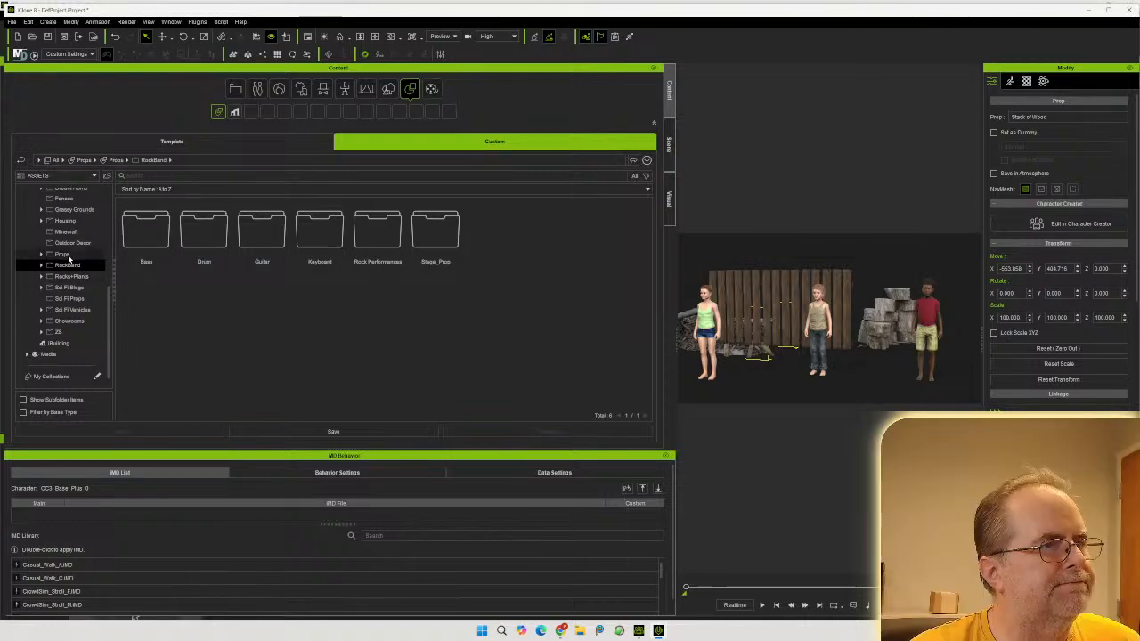
pyautogui.click(41, 254)
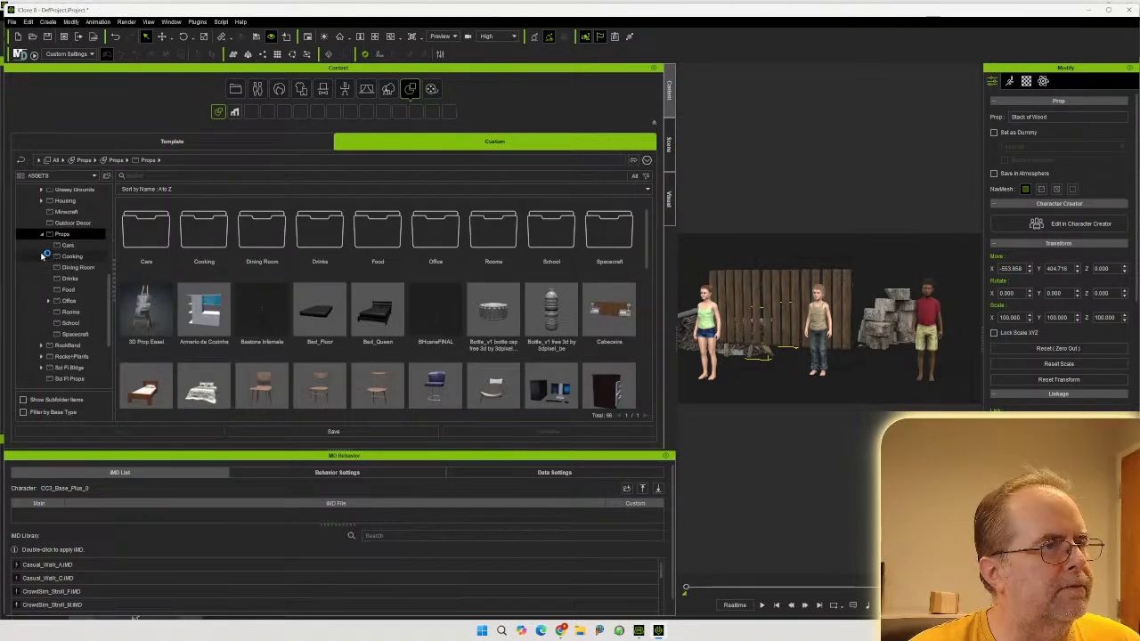
pyautogui.click(67, 246)
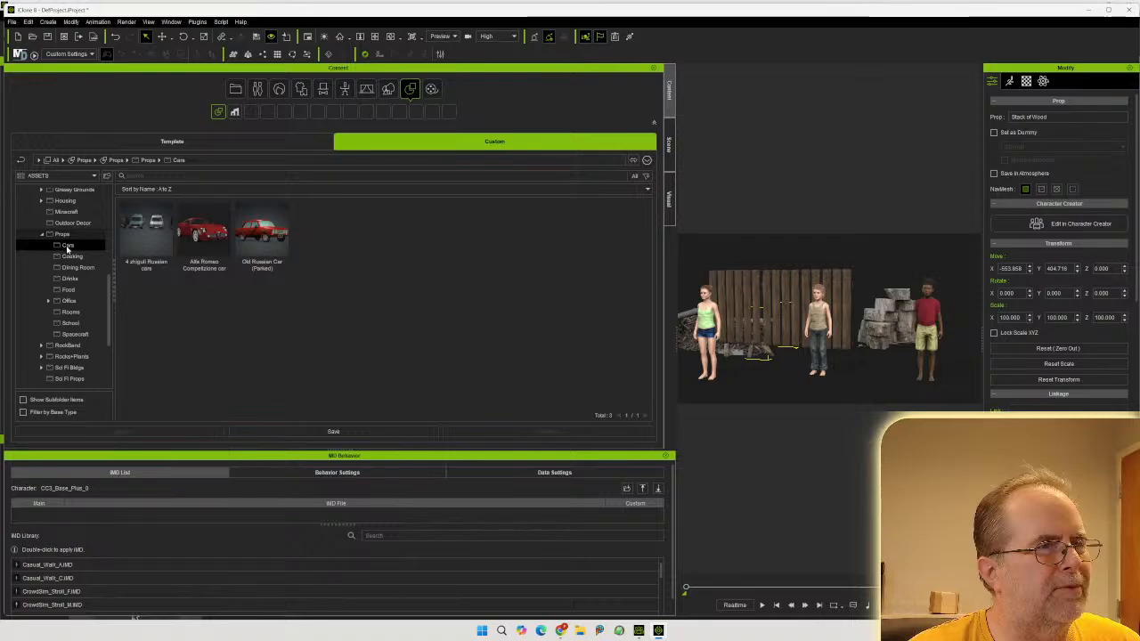
pyautogui.click(84, 301)
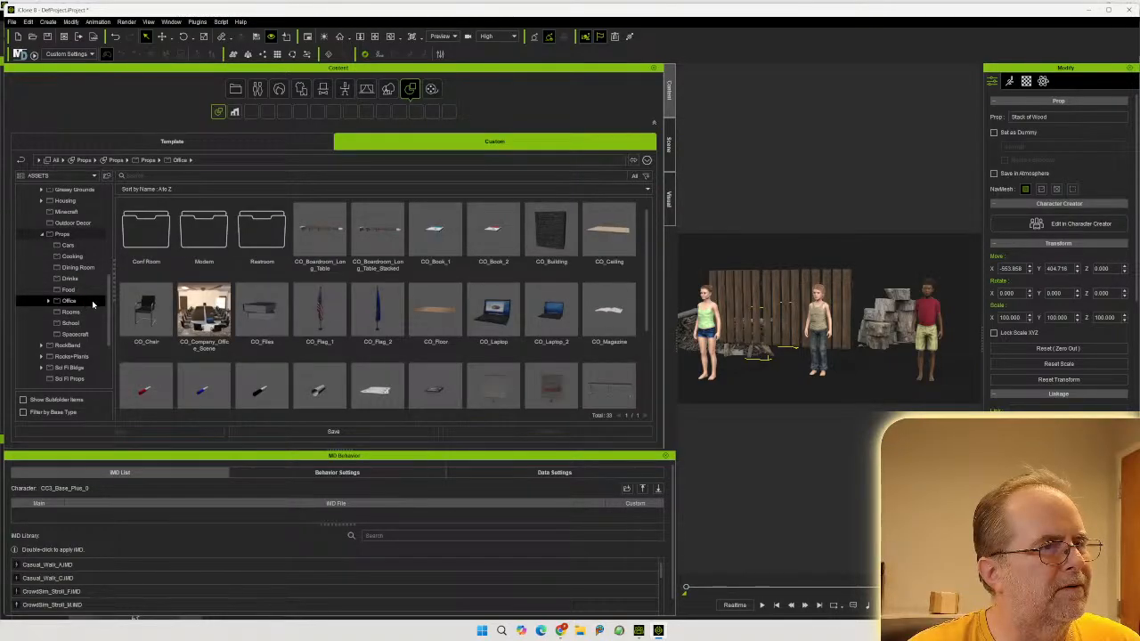
pyautogui.scroll(-3, 648, 285)
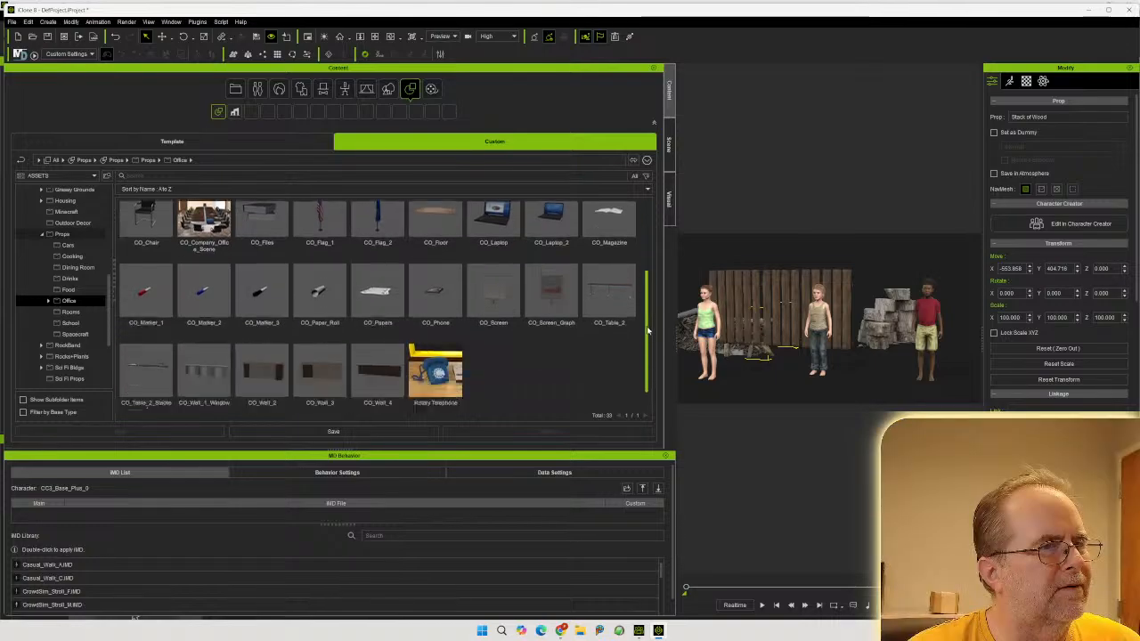
pyautogui.scroll(3, 645, 303)
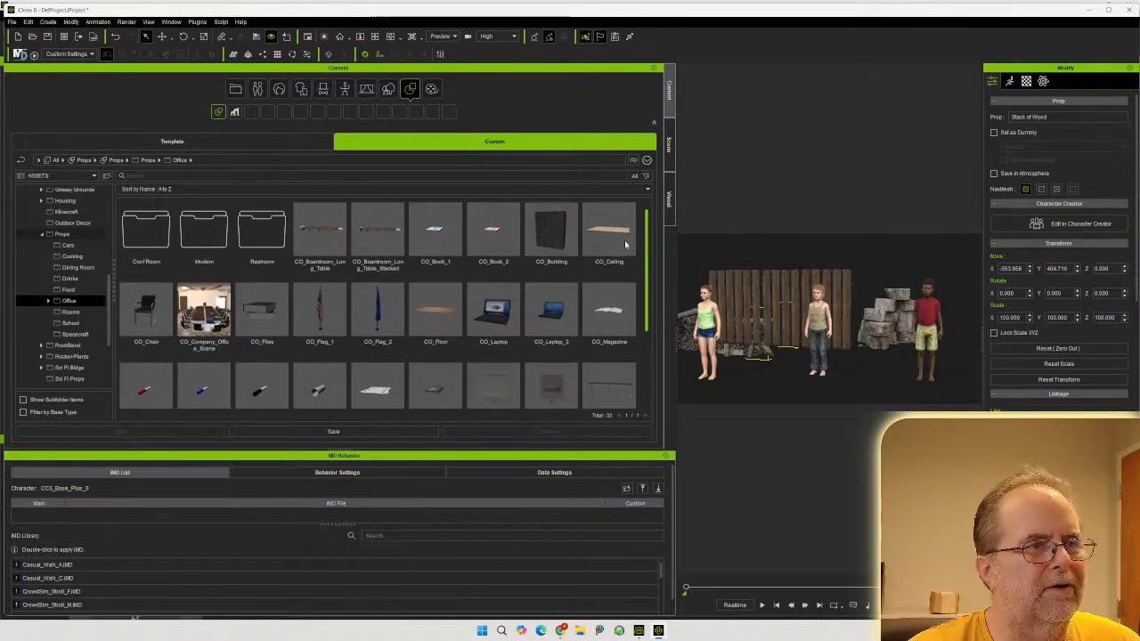
pyautogui.click(43, 233)
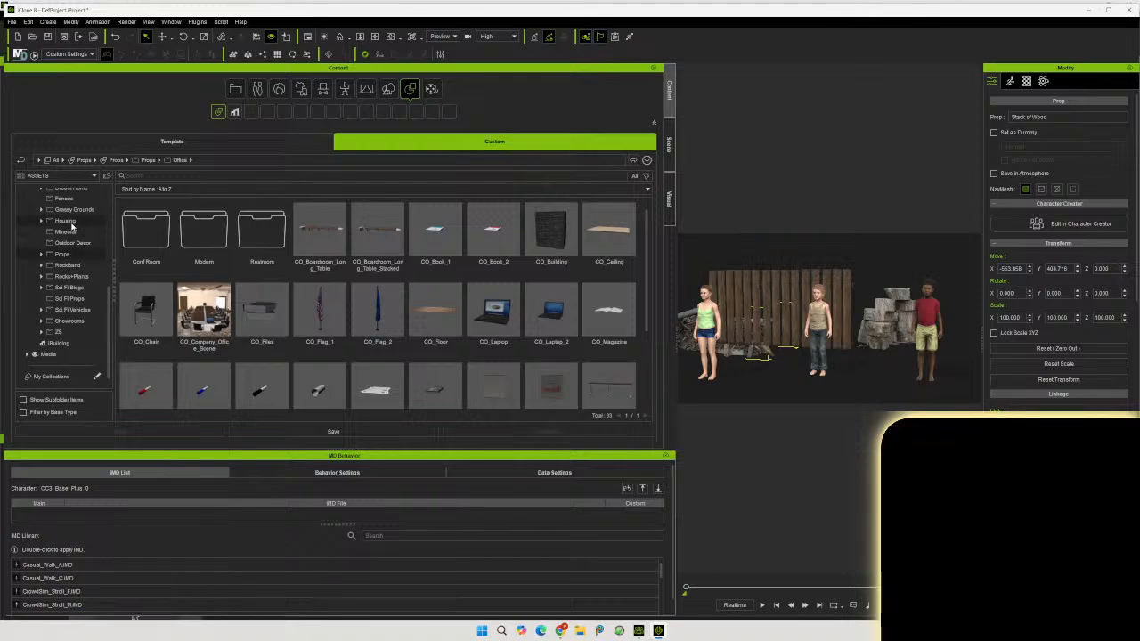
# Look through the ZS folder and its mH-SAC subfolder for usable props, returning to ZS
pyautogui.scroll(2, 89, 285)
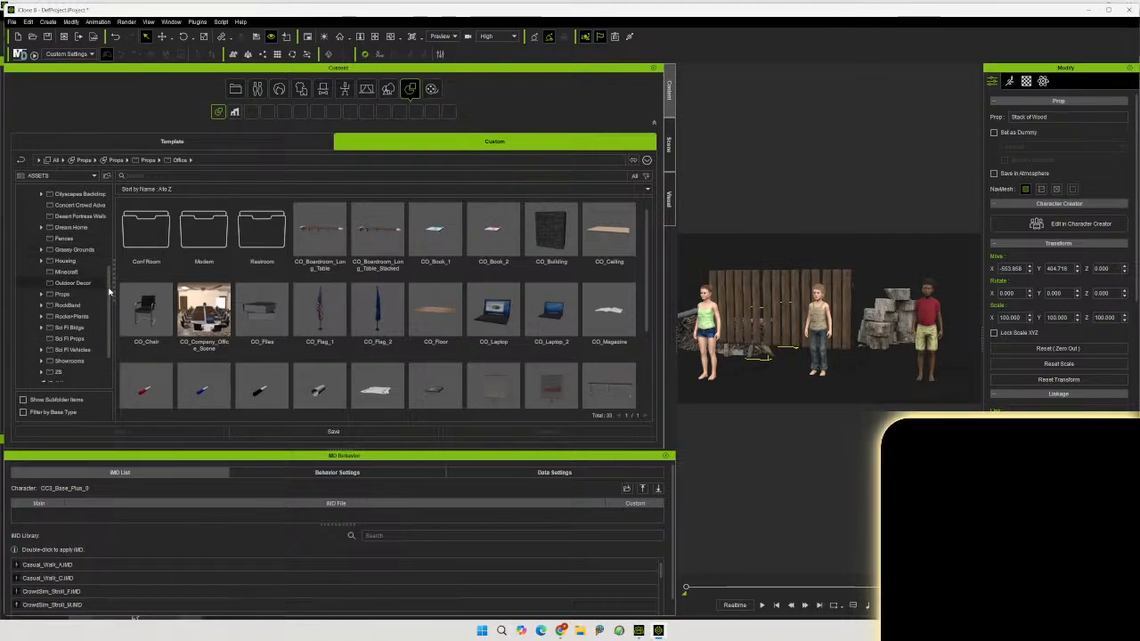
pyautogui.scroll(3, 110, 272)
pyautogui.scroll(3, 110, 271)
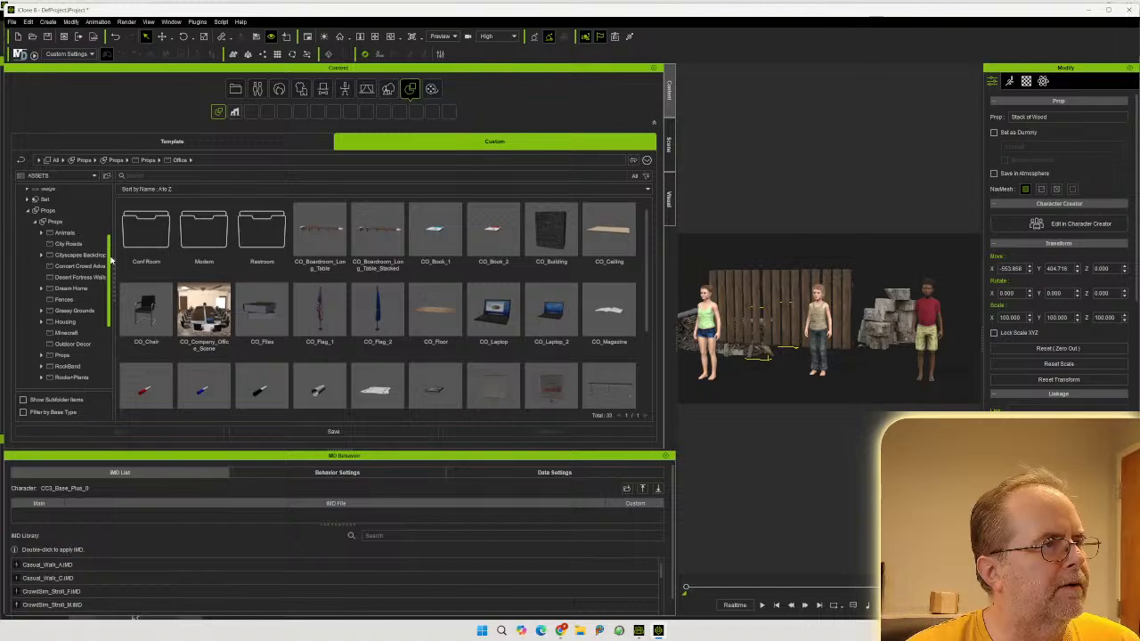
pyautogui.scroll(-2, 113, 265)
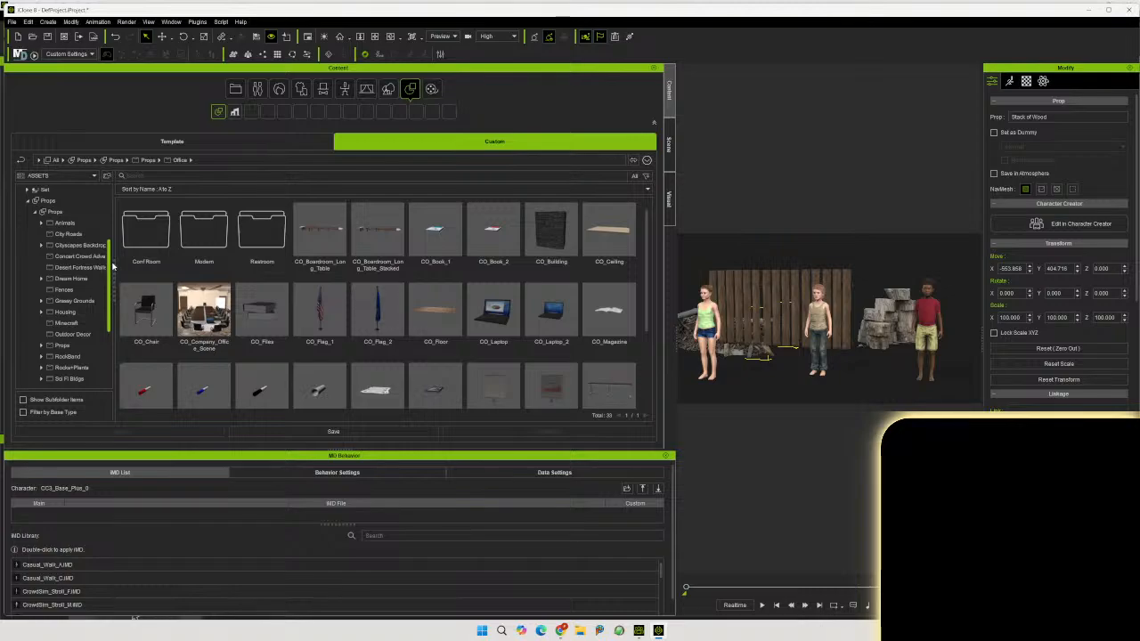
pyautogui.scroll(-4, 113, 265)
pyautogui.scroll(-2, 113, 302)
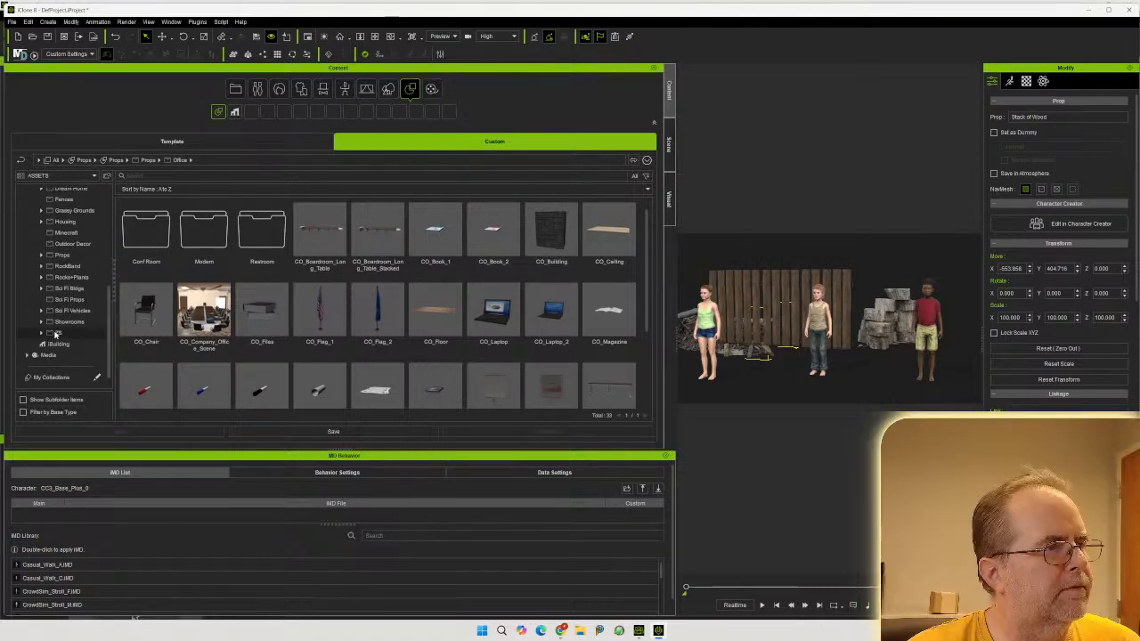
pyautogui.click(61, 332)
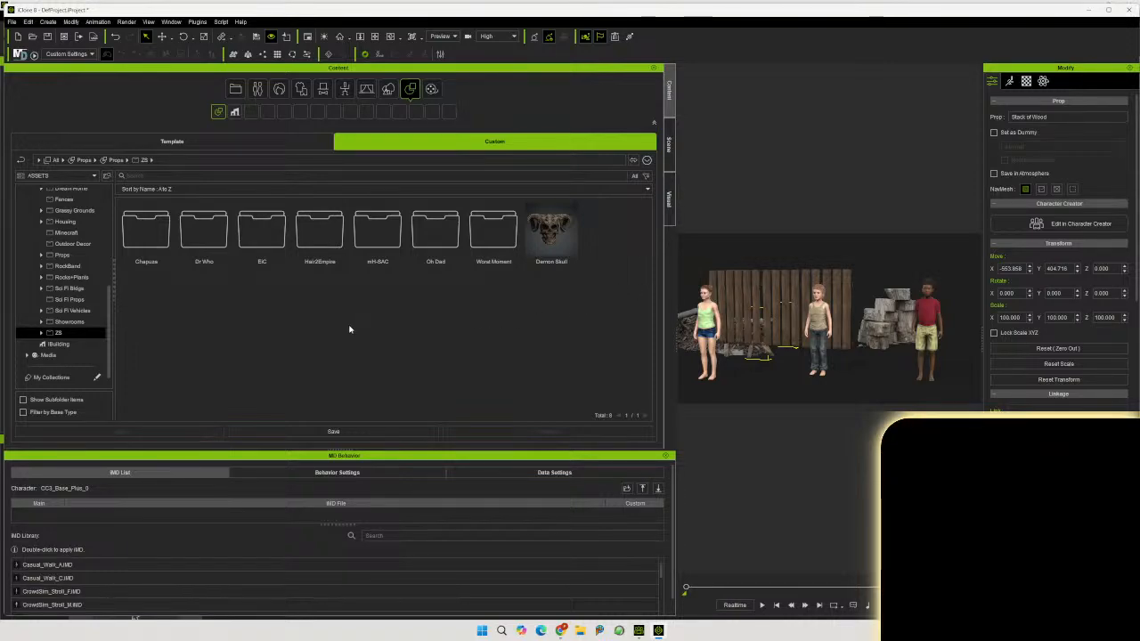
pyautogui.doubleClick(378, 230)
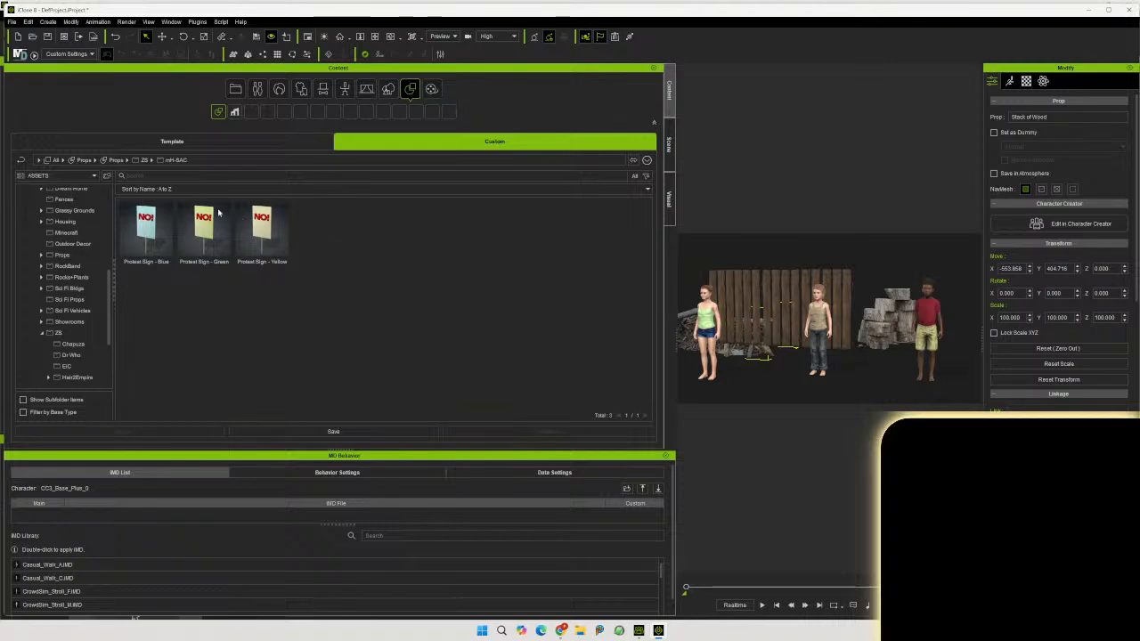
pyautogui.click(142, 160)
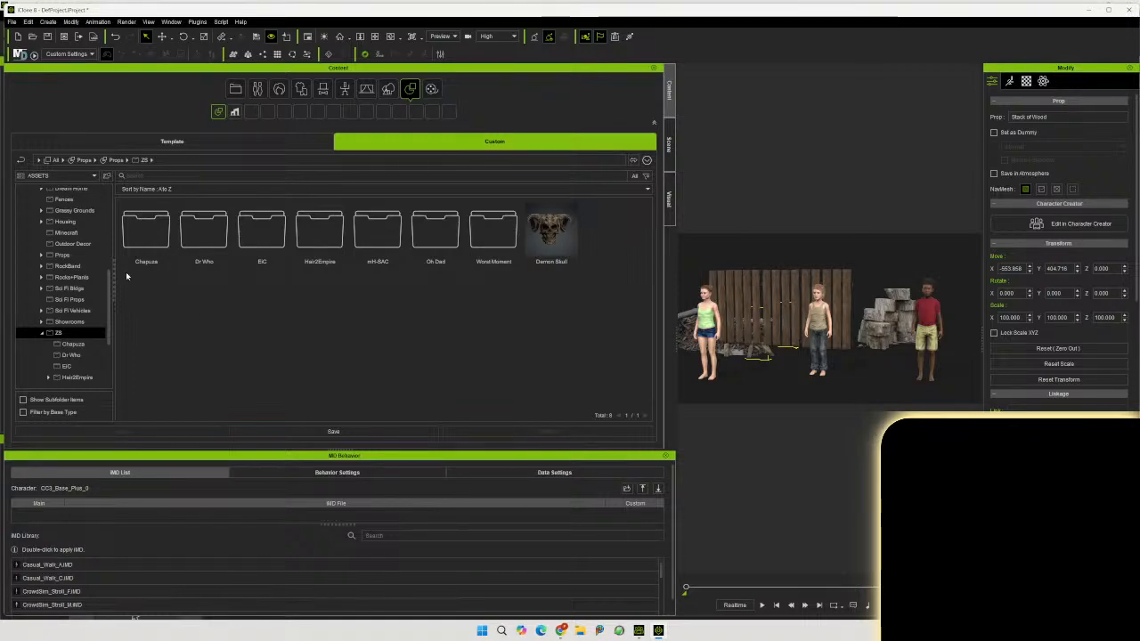
# Review the Sync Installed Assets options without starting a sync
pyautogui.click(646, 160)
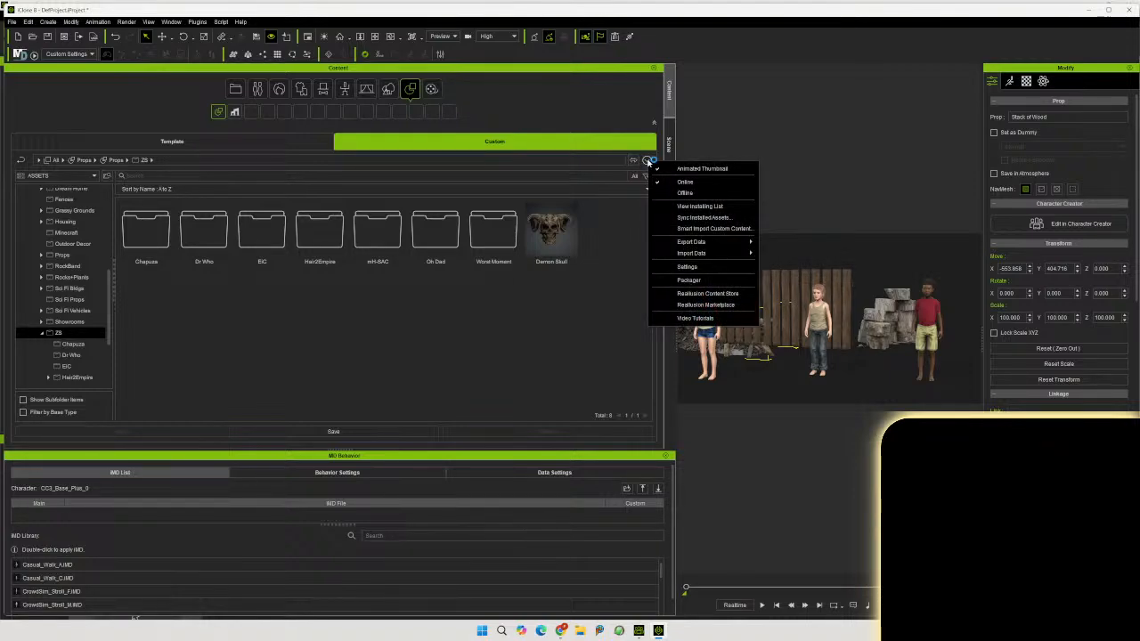
pyautogui.click(717, 219)
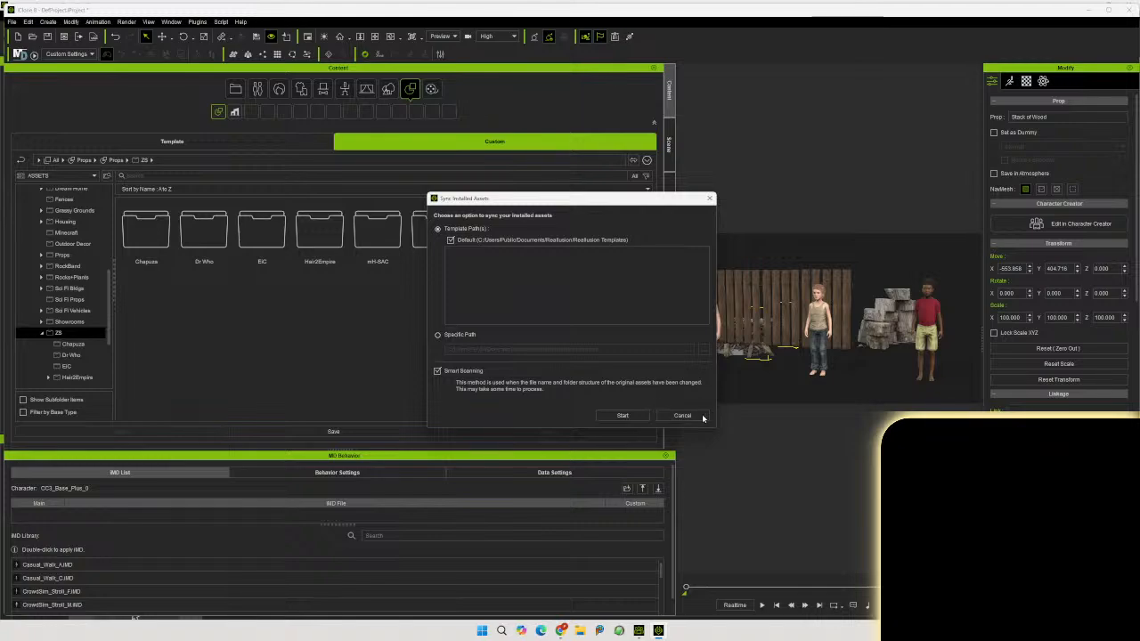
pyautogui.click(682, 415)
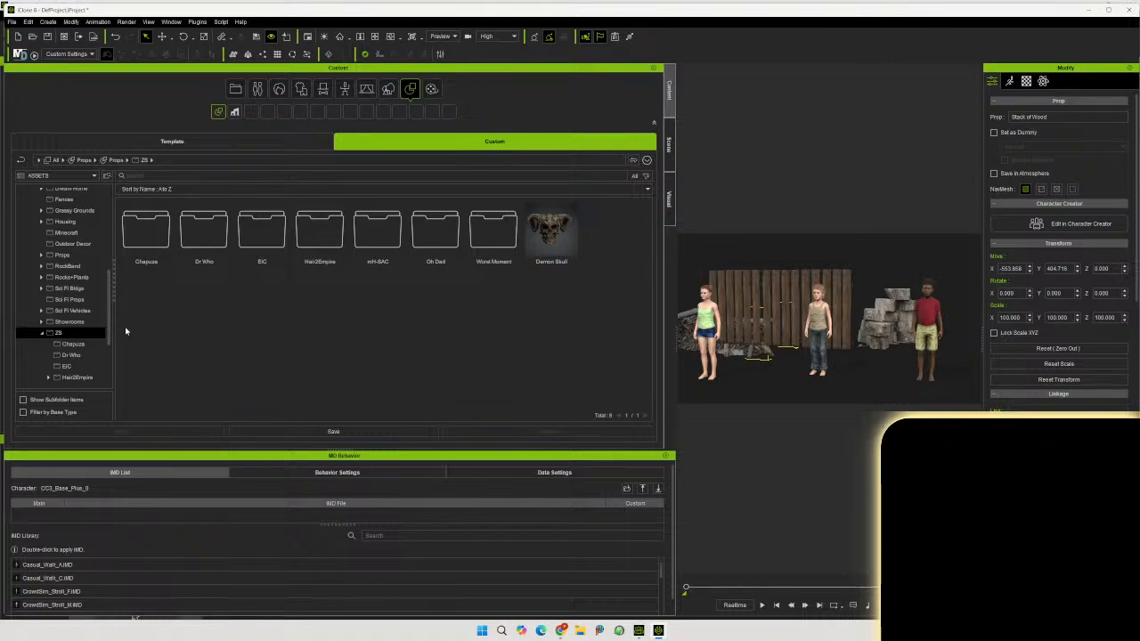
pyautogui.scroll(1, 113, 315)
pyautogui.scroll(1, 113, 315)
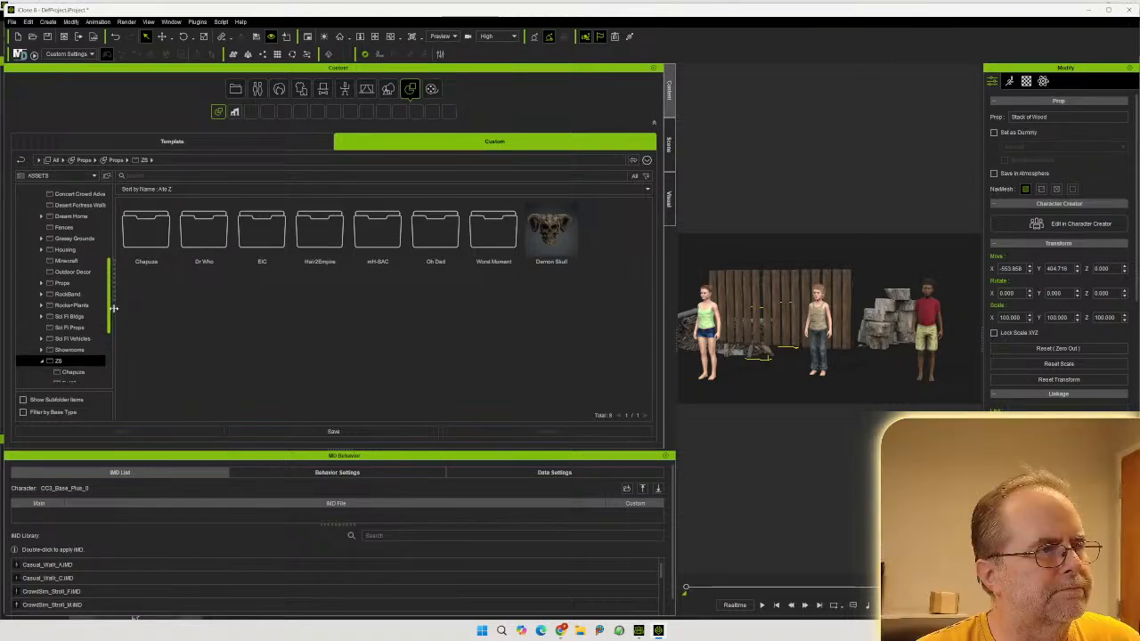
pyautogui.scroll(1, 114, 301)
pyautogui.scroll(3, 114, 297)
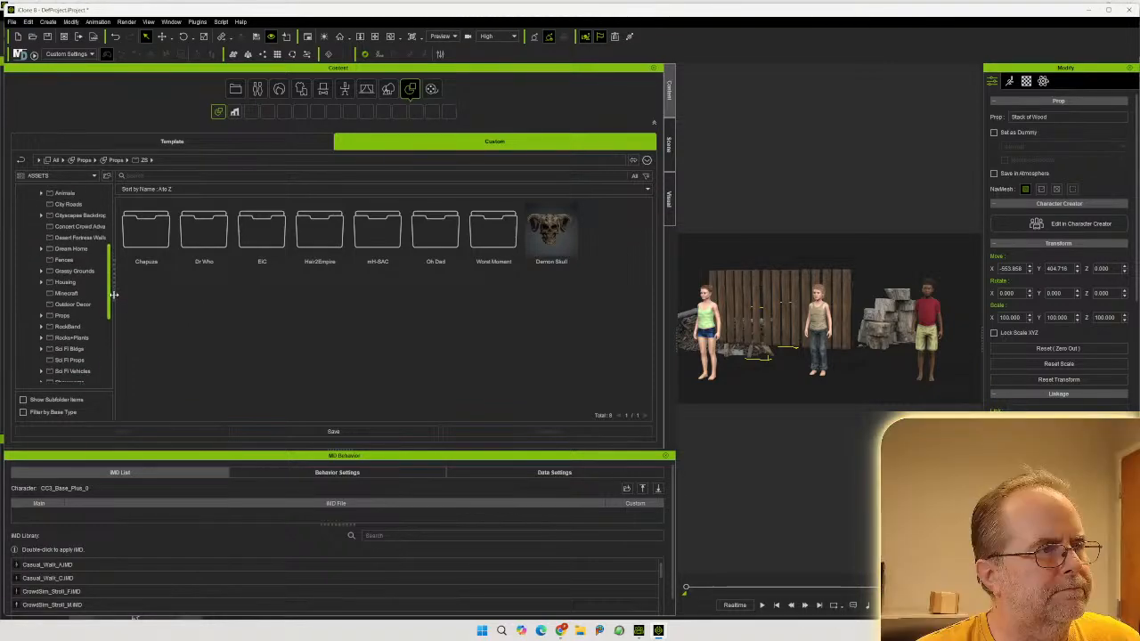
pyautogui.scroll(6, 114, 294)
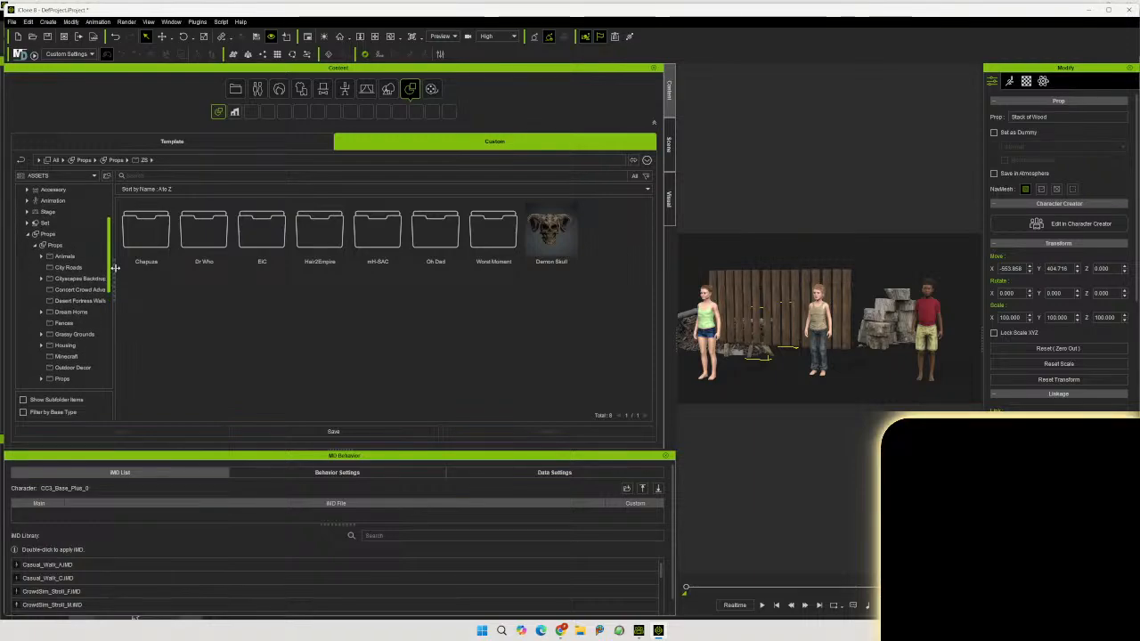
pyautogui.scroll(-4, 115, 276)
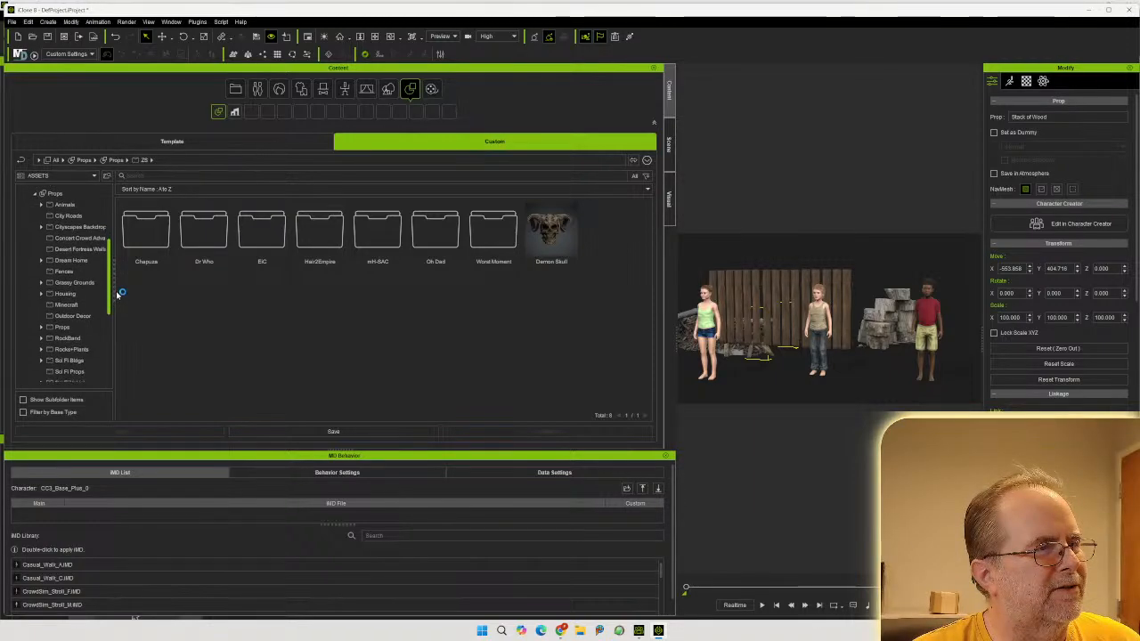
pyautogui.scroll(-3, 116, 294)
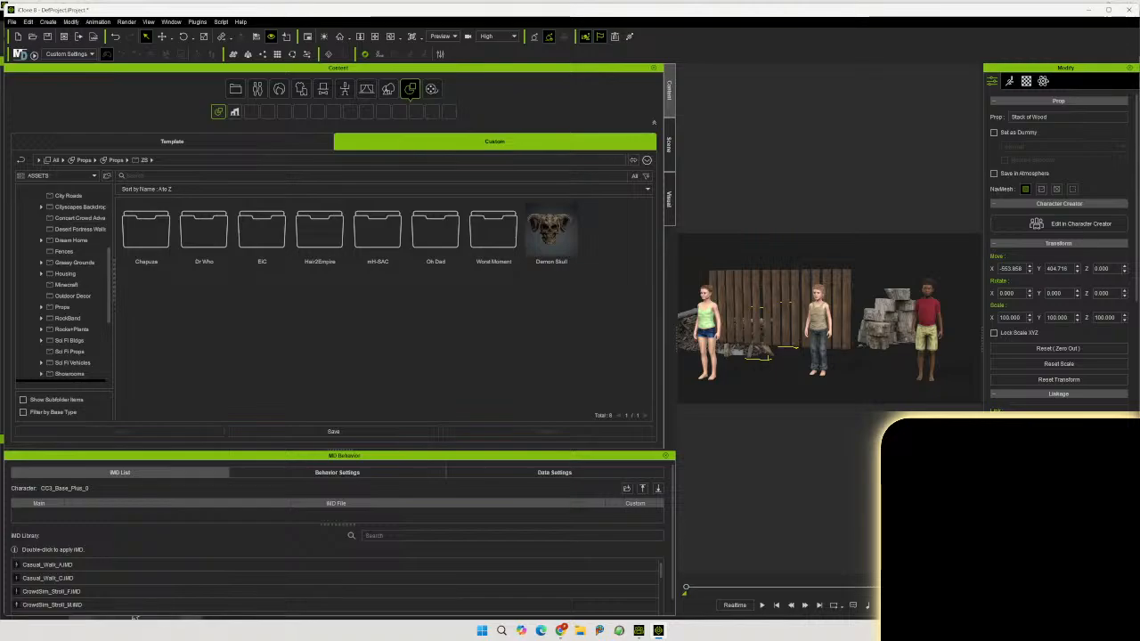
pyautogui.hotkey('alt', 'Tab')
pyautogui.moveTo(929, 154); pyautogui.dragTo(1138, 196)
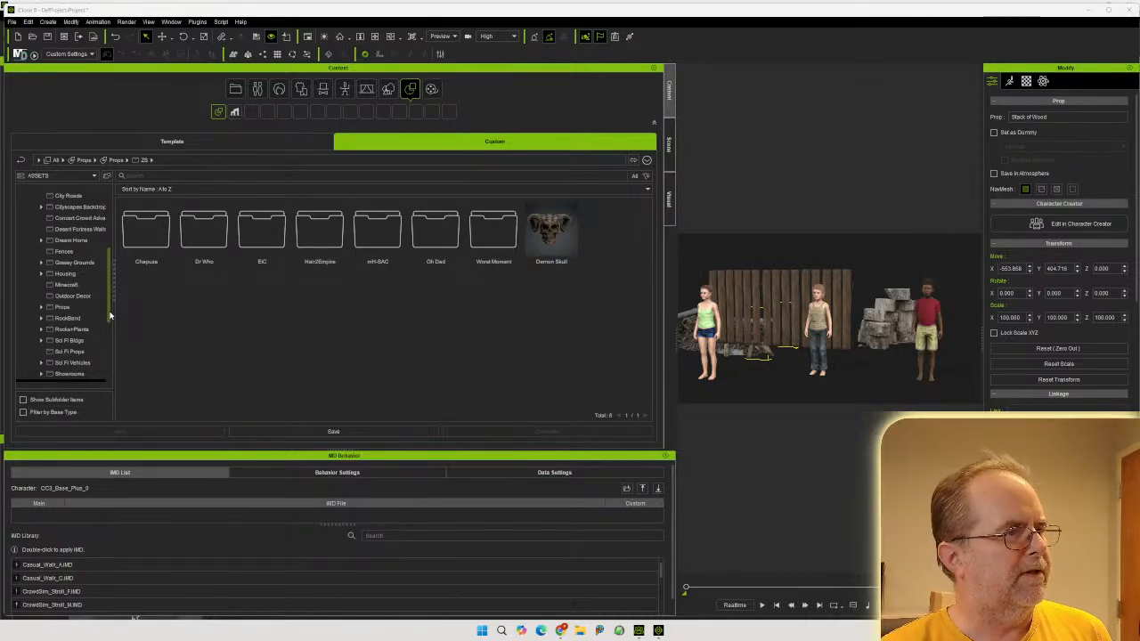
# Look through all the models in the nested Props folder, checking the model_0 item
pyautogui.click(62, 308)
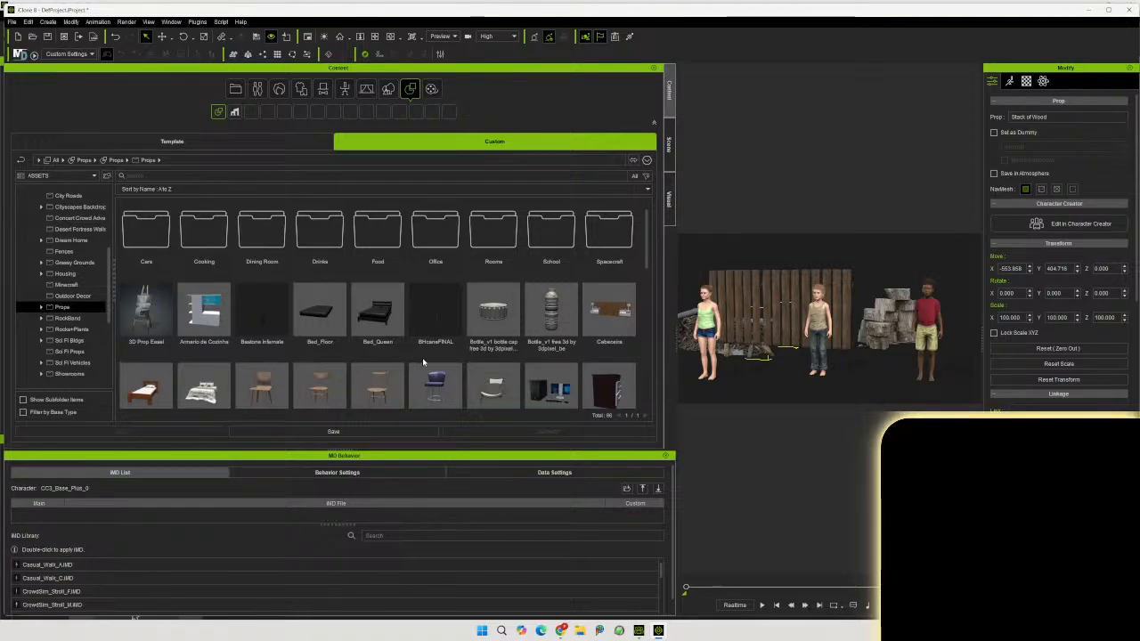
pyautogui.scroll(-1, 422, 361)
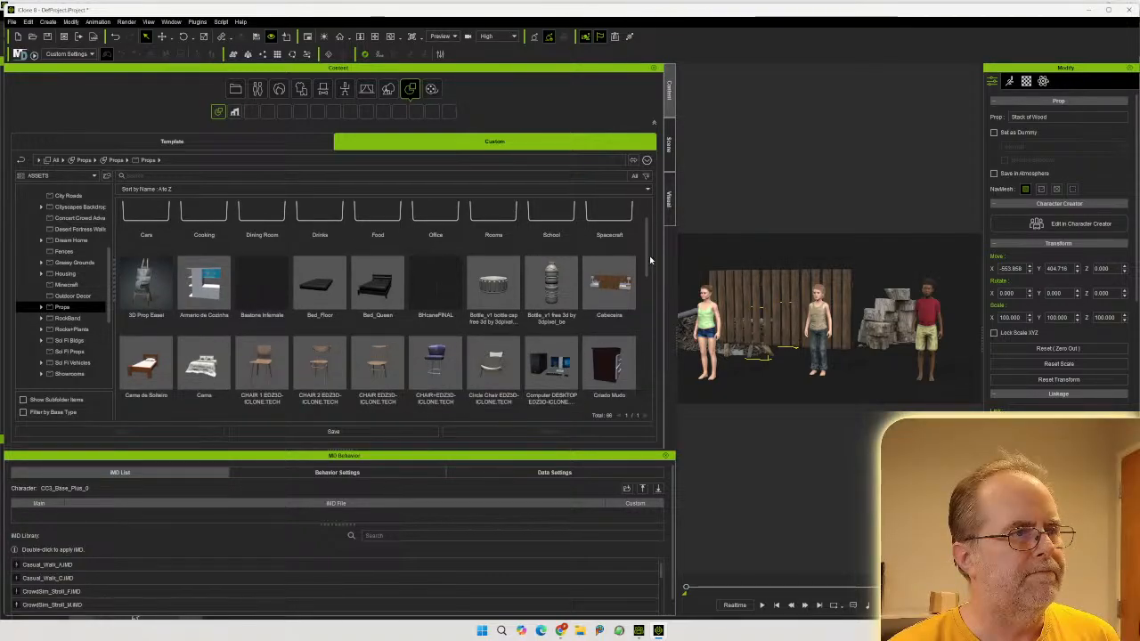
pyautogui.moveTo(647, 258); pyautogui.dragTo(643, 373)
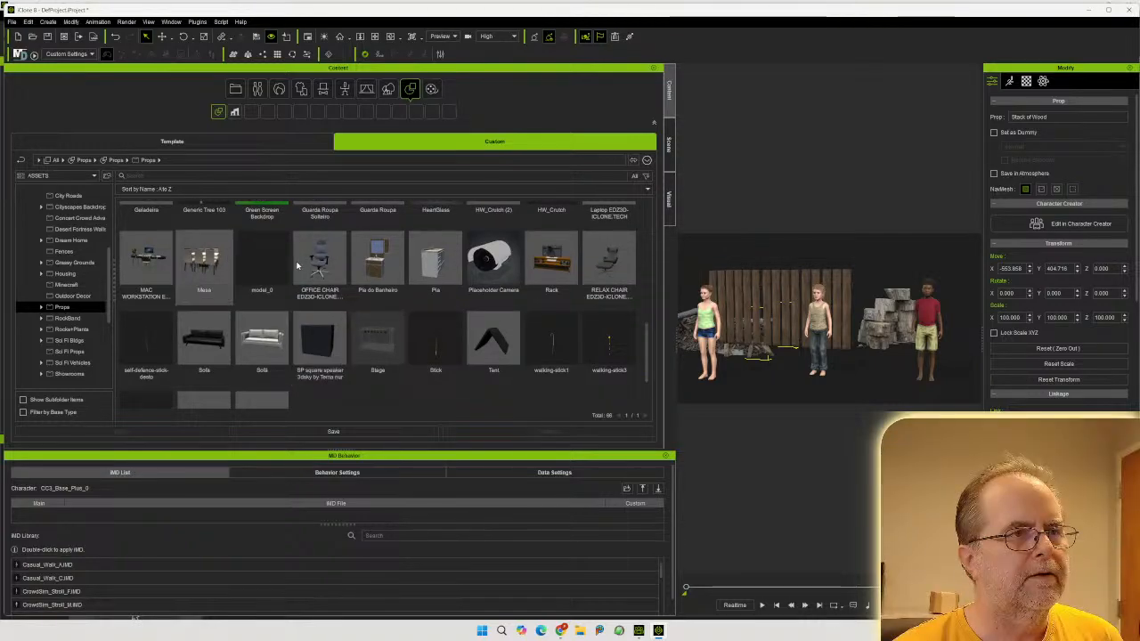
pyautogui.click(254, 262)
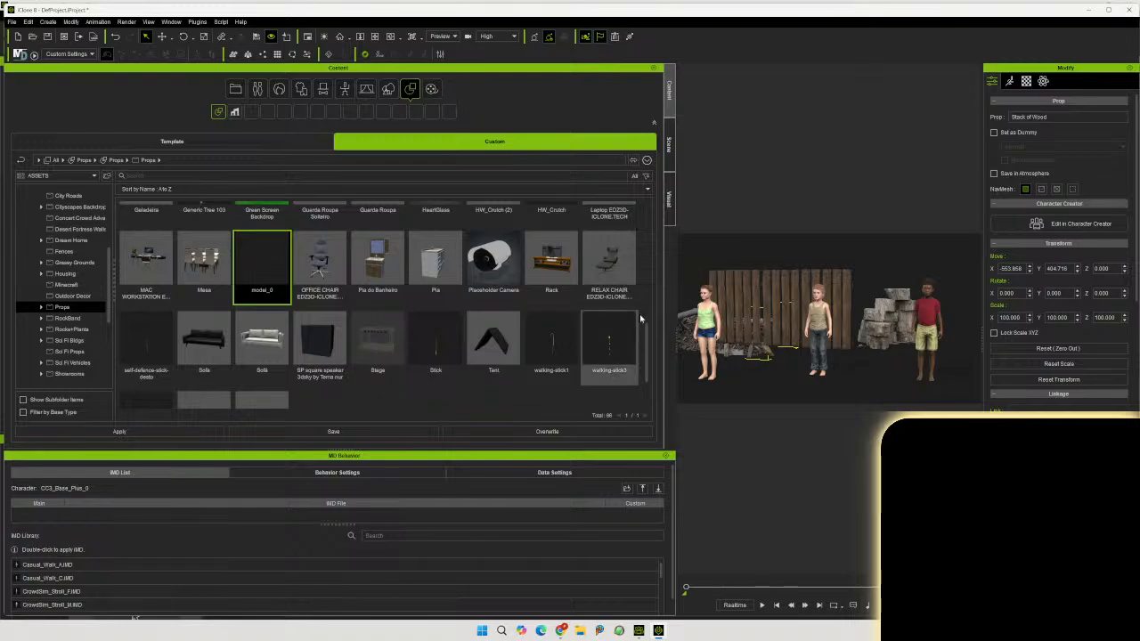
pyautogui.moveTo(646, 335); pyautogui.dragTo(647, 358)
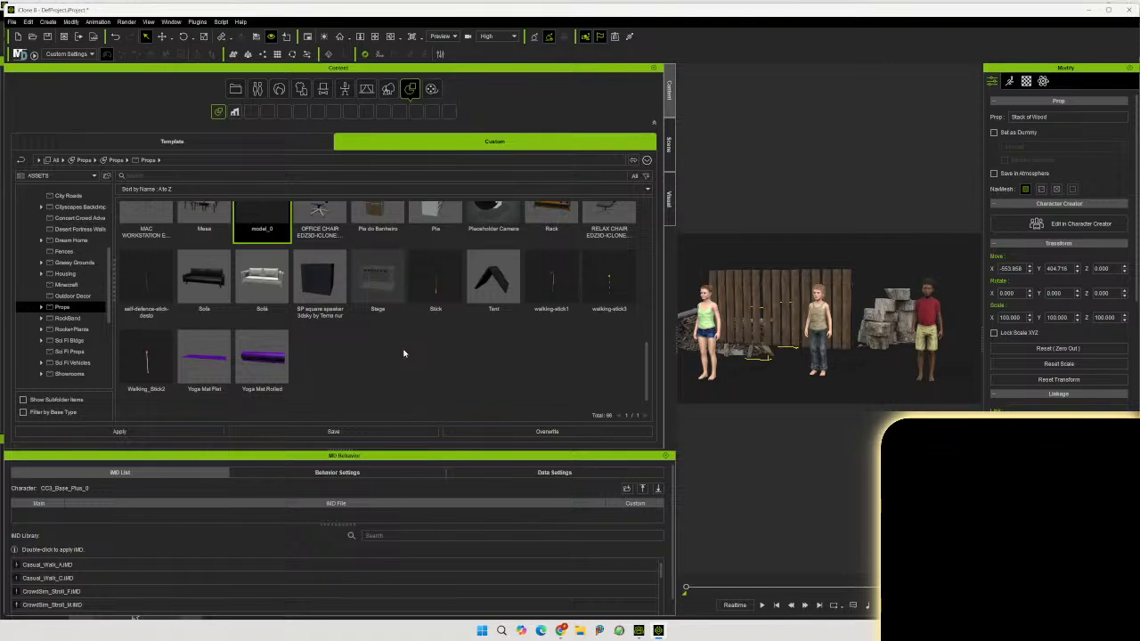
# Search the main Props folder for "wheel"
pyautogui.click(195, 177)
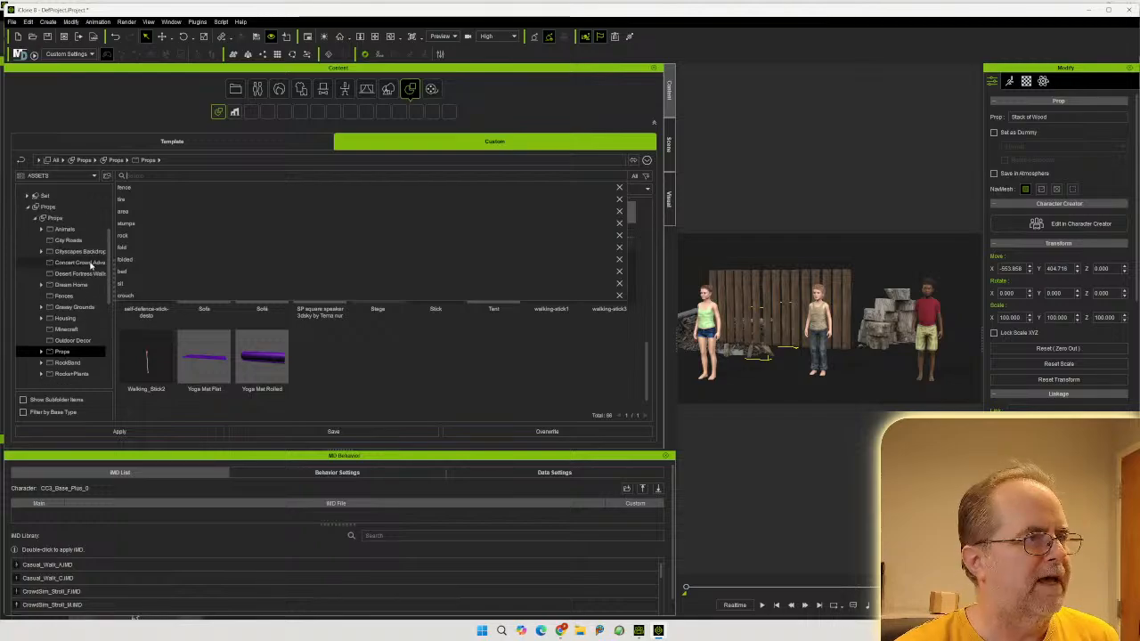
pyautogui.scroll(2, 93, 263)
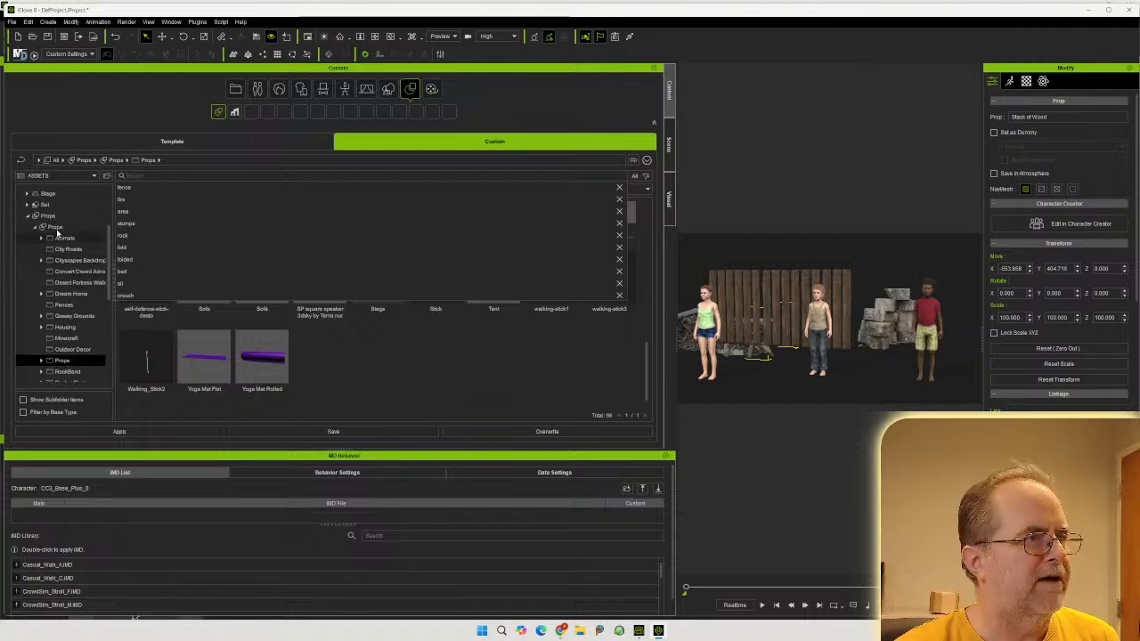
pyautogui.click(192, 177)
pyautogui.write('wheel')
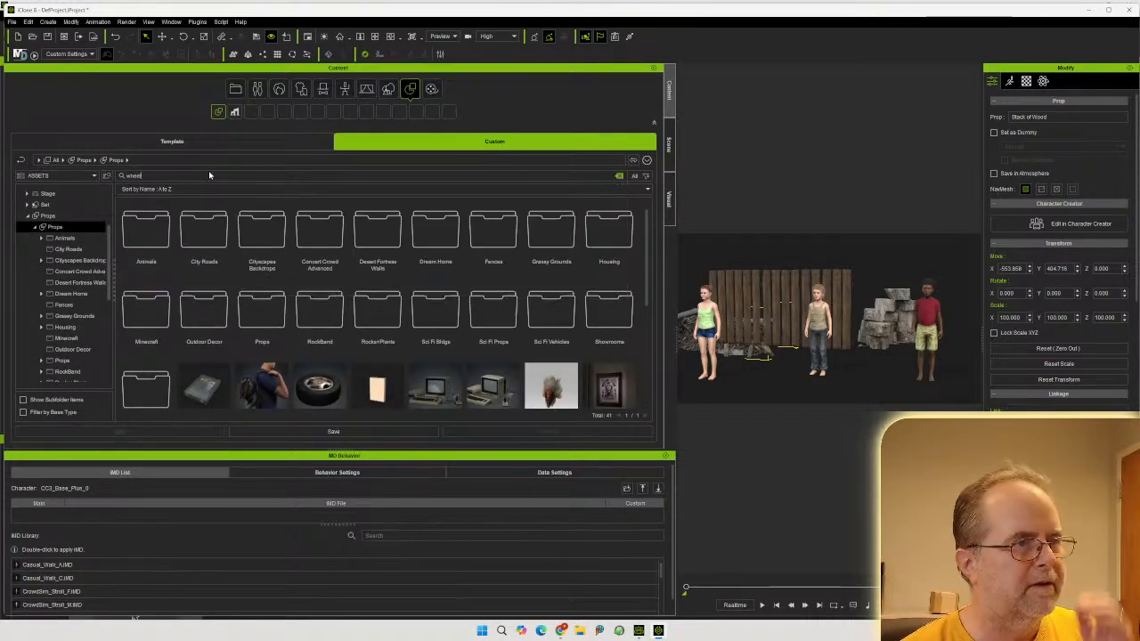
pyautogui.press('Return')
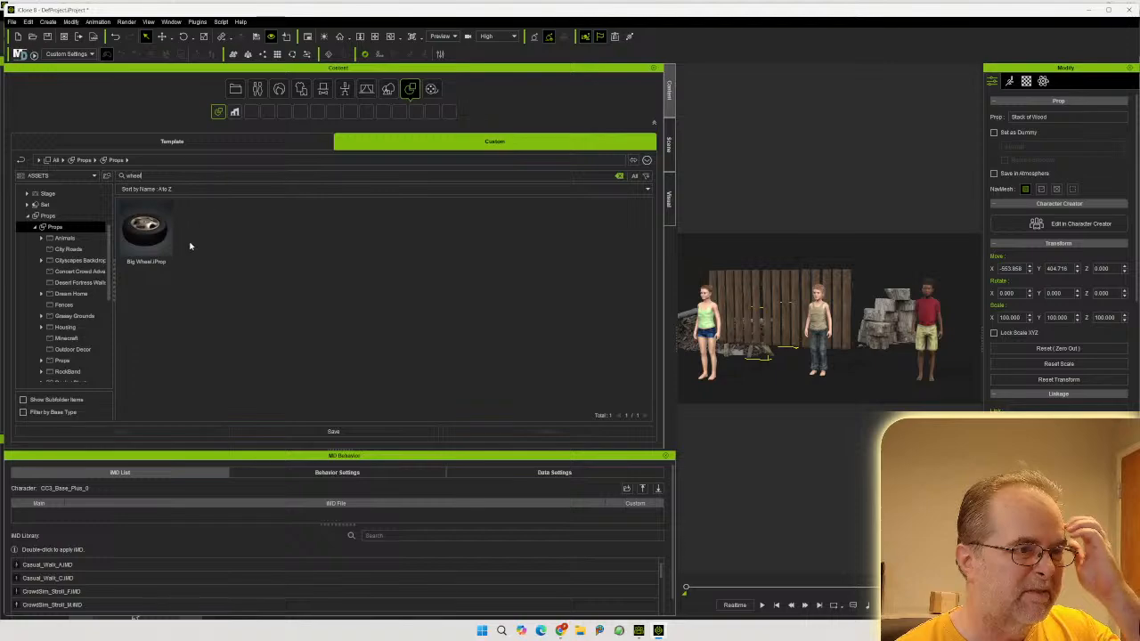
# Place the Big Wheel prop on the ground in front of the children, at about X -58, Y -88
pyautogui.click(138, 235)
pyautogui.moveTo(147, 229); pyautogui.dragTo(774, 396)
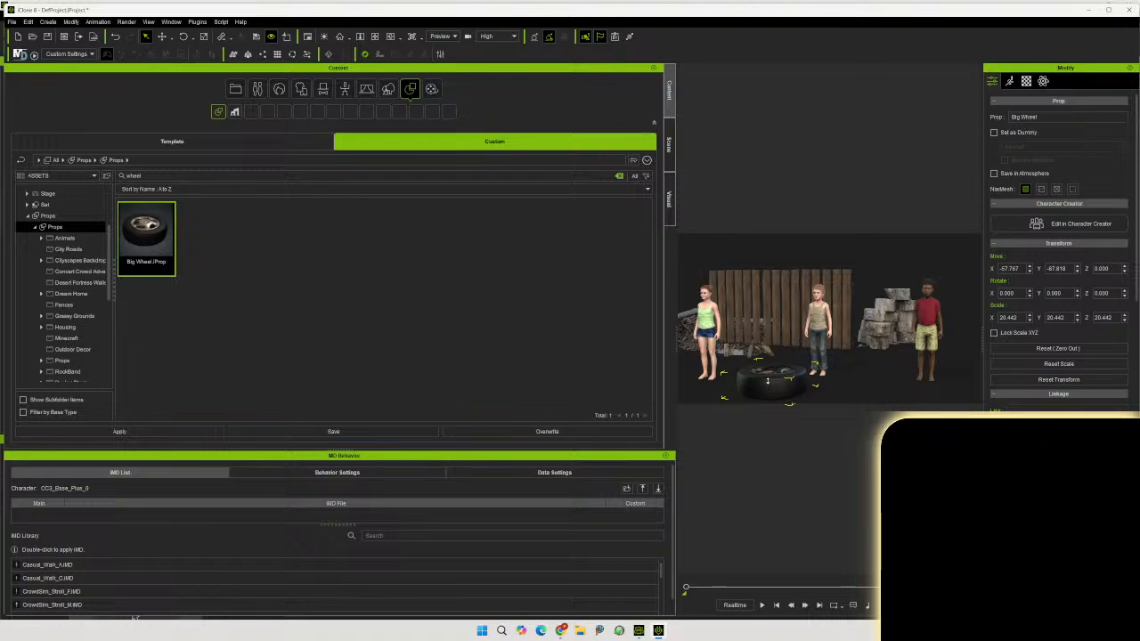
pyautogui.scroll(2, 769, 385)
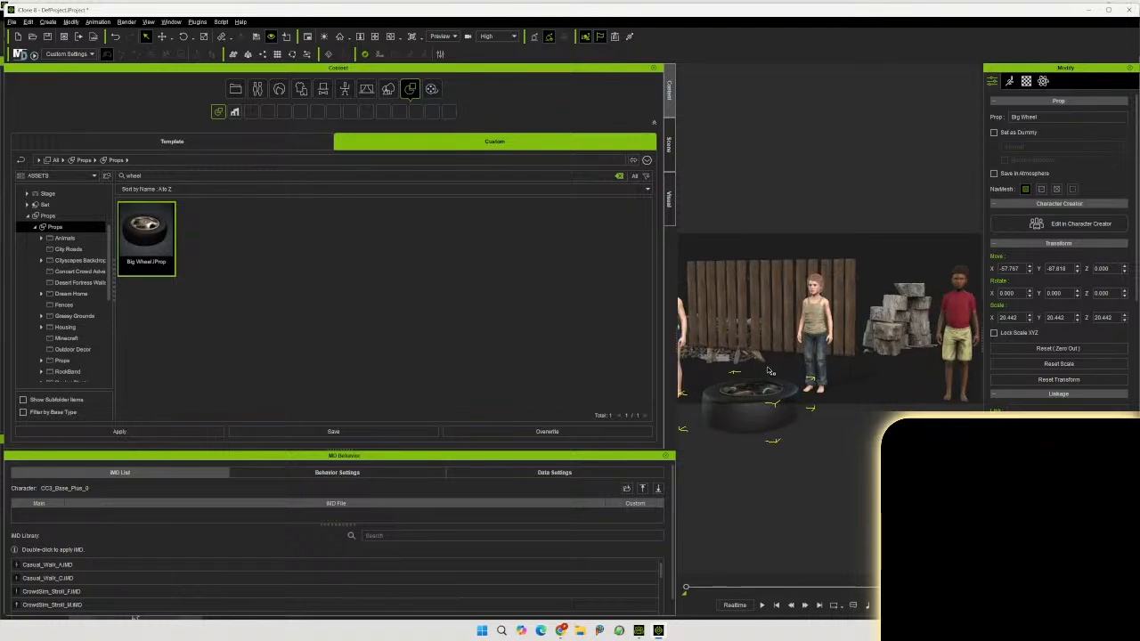
pyautogui.moveTo(769, 370); pyautogui.dragTo(807, 248, button='middle')
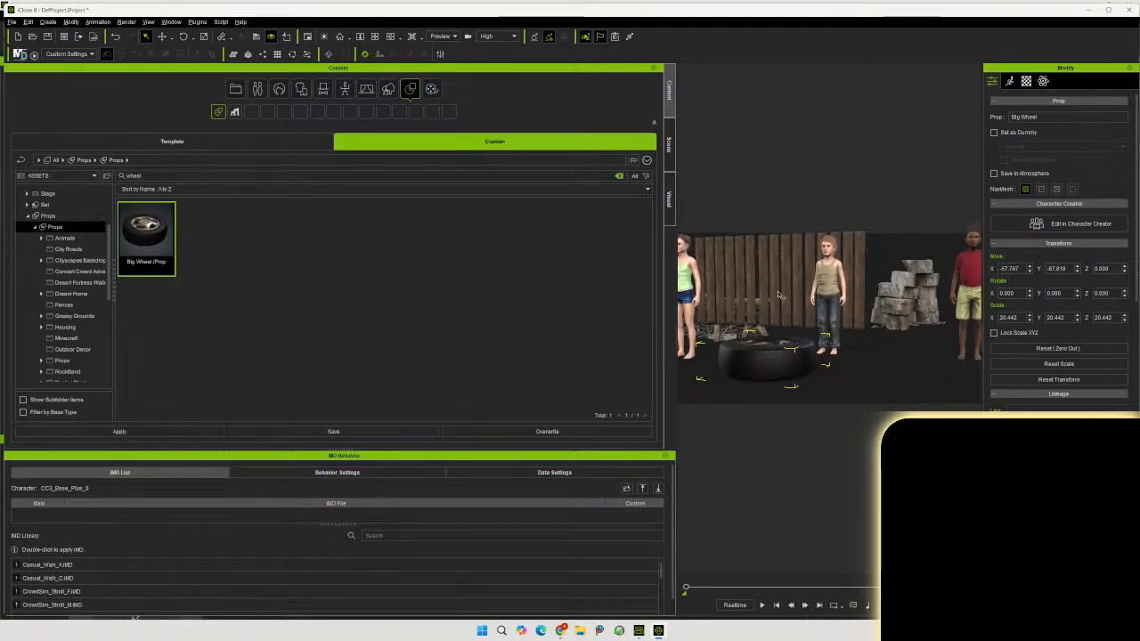
pyautogui.keyDown('alt'); pyautogui.moveTo(781, 296); pyautogui.dragTo(793, 324); pyautogui.keyUp('alt')
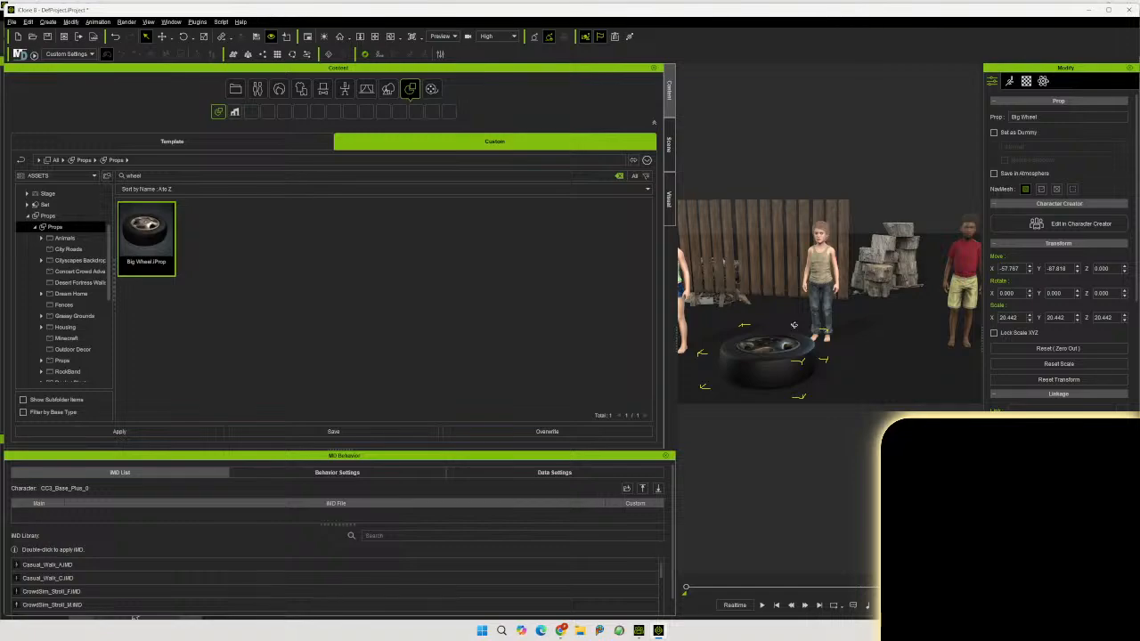
pyautogui.scroll(-3, 800, 337)
pyautogui.scroll(-1, 795, 336)
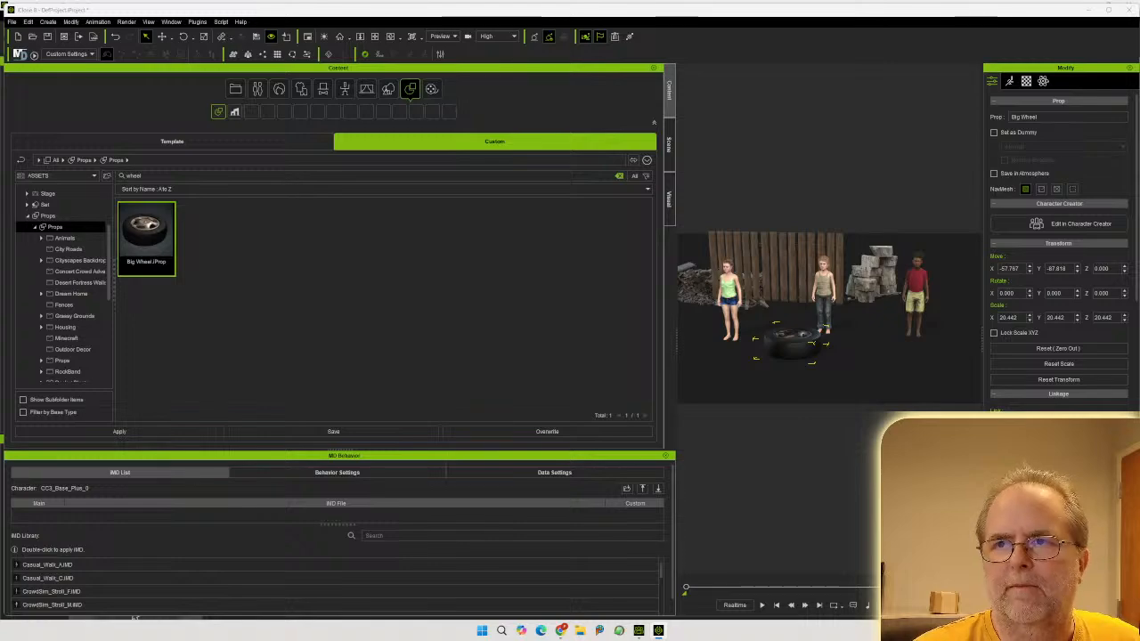
# Switch to File Explorer and open the ZSO Stream folder containing the second credits.txt search result
pyautogui.moveTo(1138, 214); pyautogui.dragTo(775, 226)
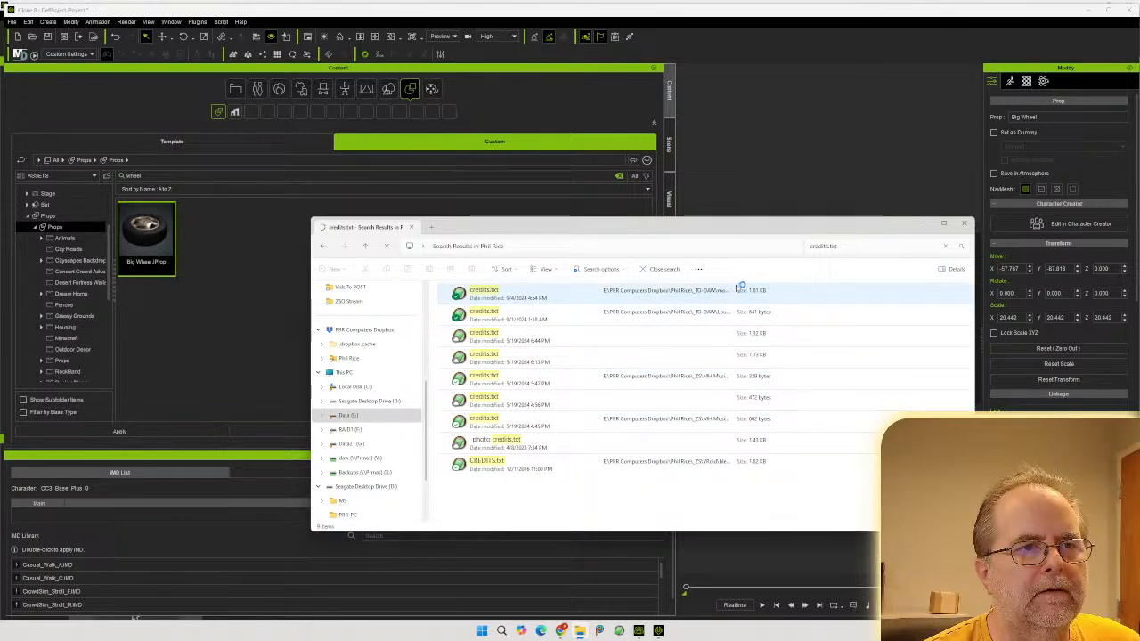
pyautogui.click(552, 294)
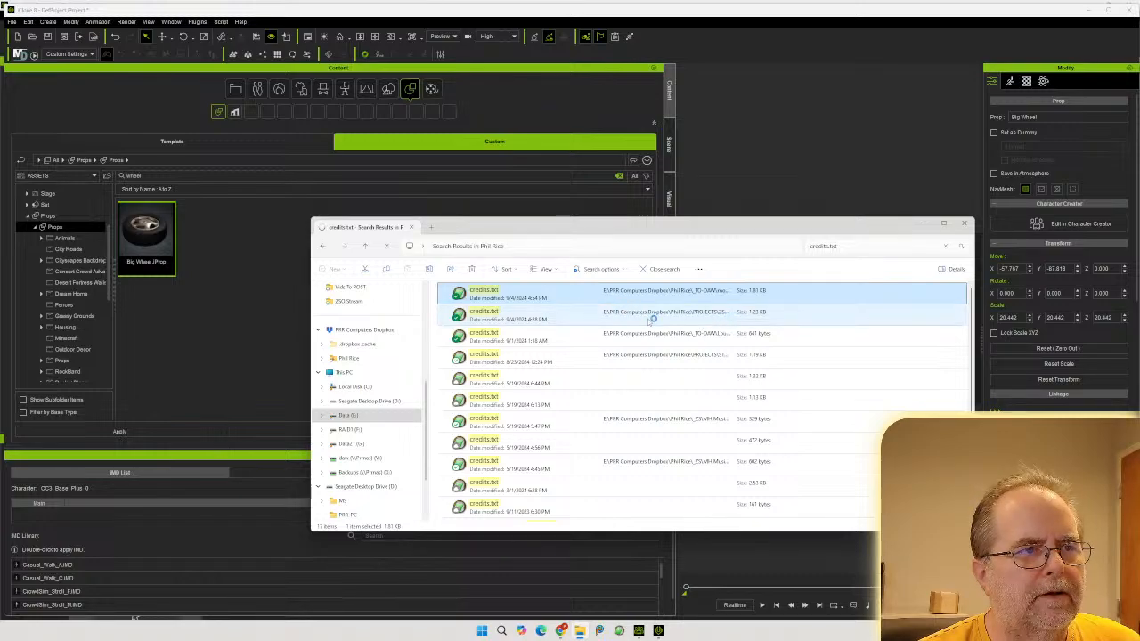
pyautogui.click(492, 319)
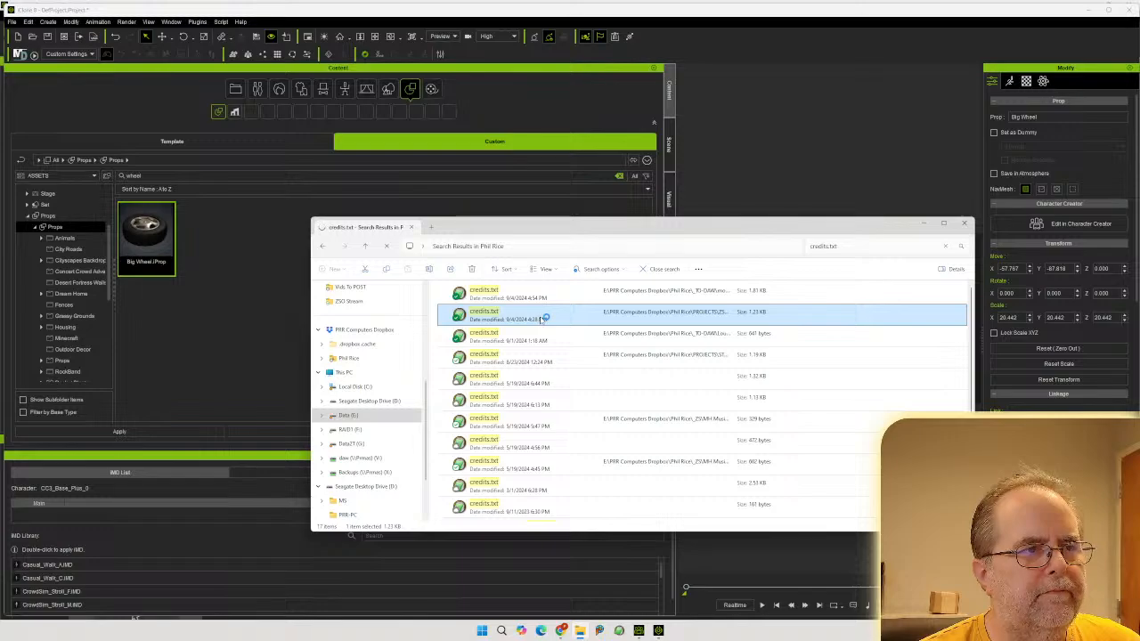
pyautogui.rightClick(541, 320)
pyautogui.click(602, 388)
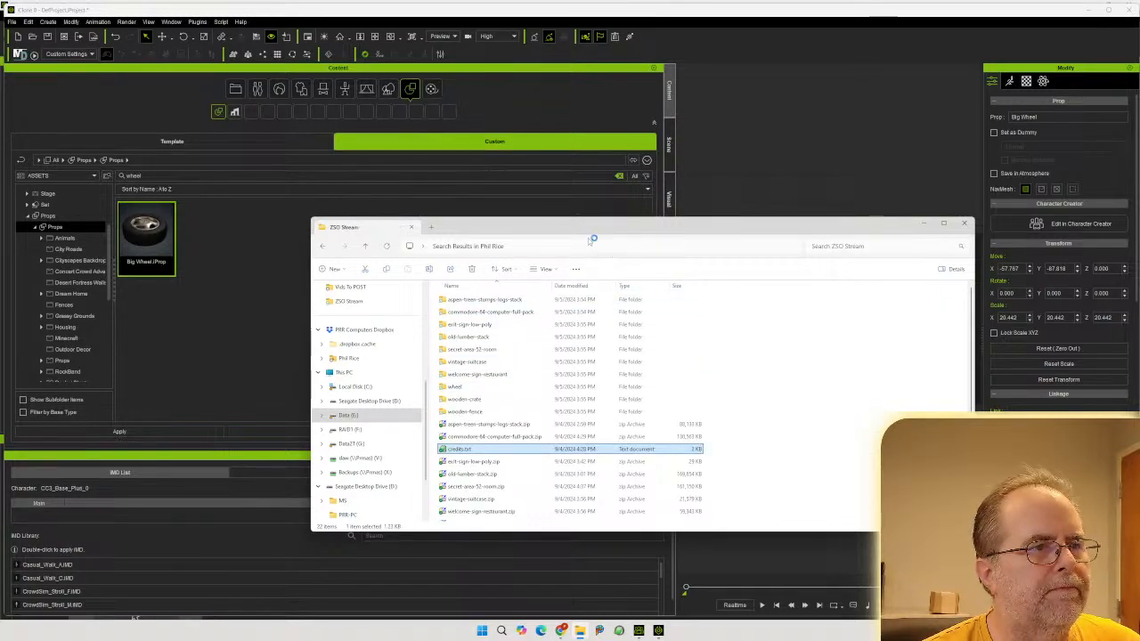
# Look through the ZSO Stream model folders for further props, including vintage-suitcase, welcome-sign-restaurant and wooden-crate
pyautogui.moveTo(574, 232); pyautogui.dragTo(1139, 167)
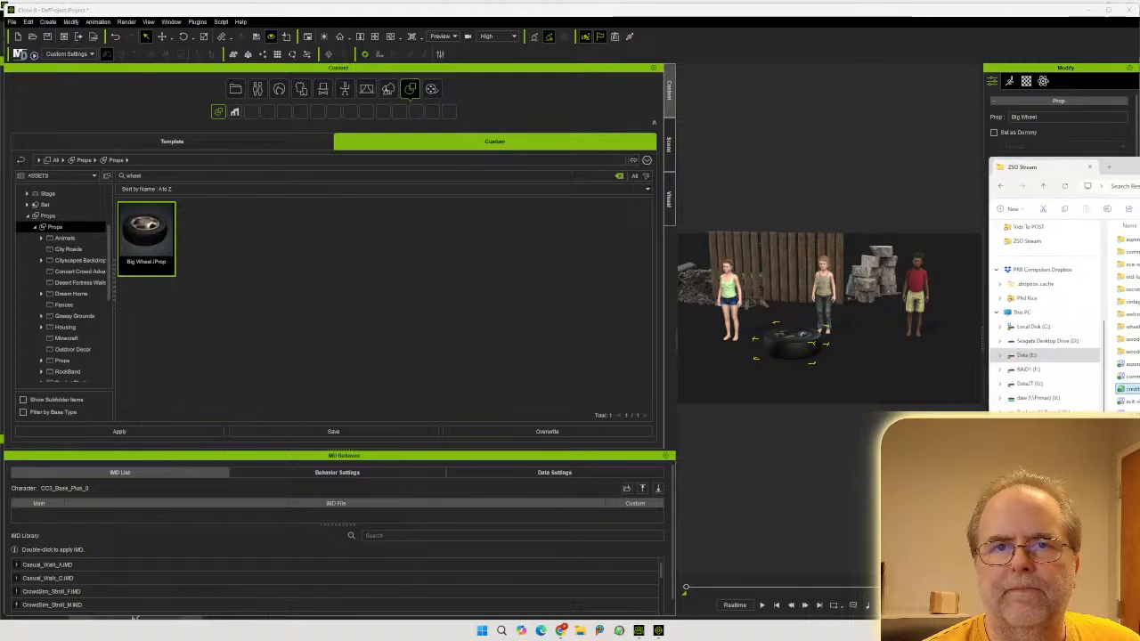
pyautogui.moveTo(1139, 169); pyautogui.dragTo(1059, 175)
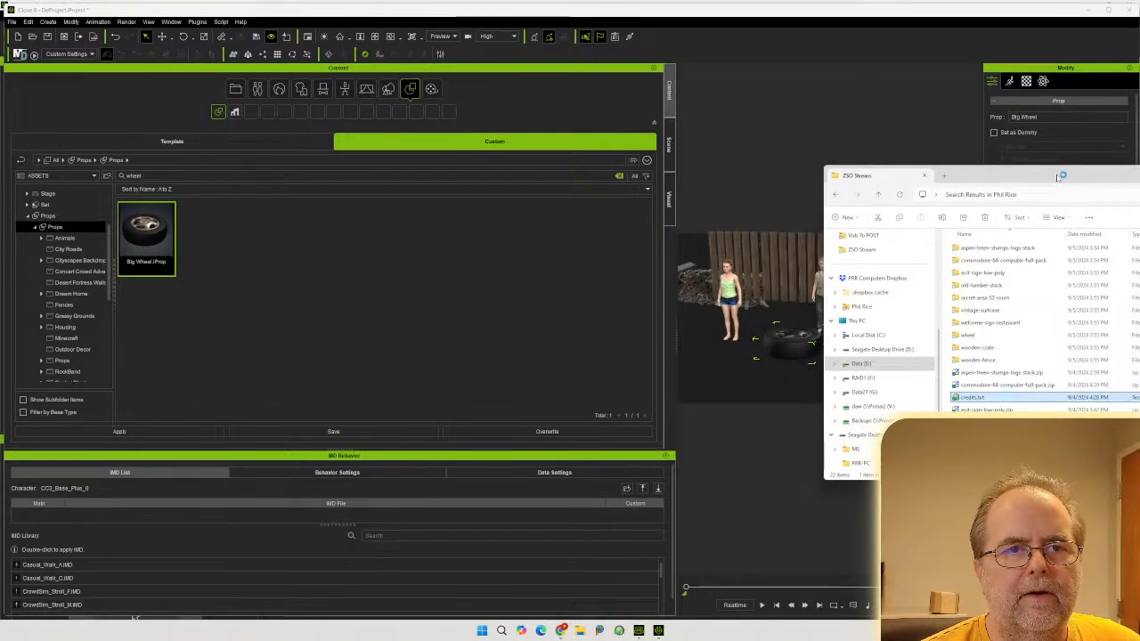
pyautogui.click(1016, 310)
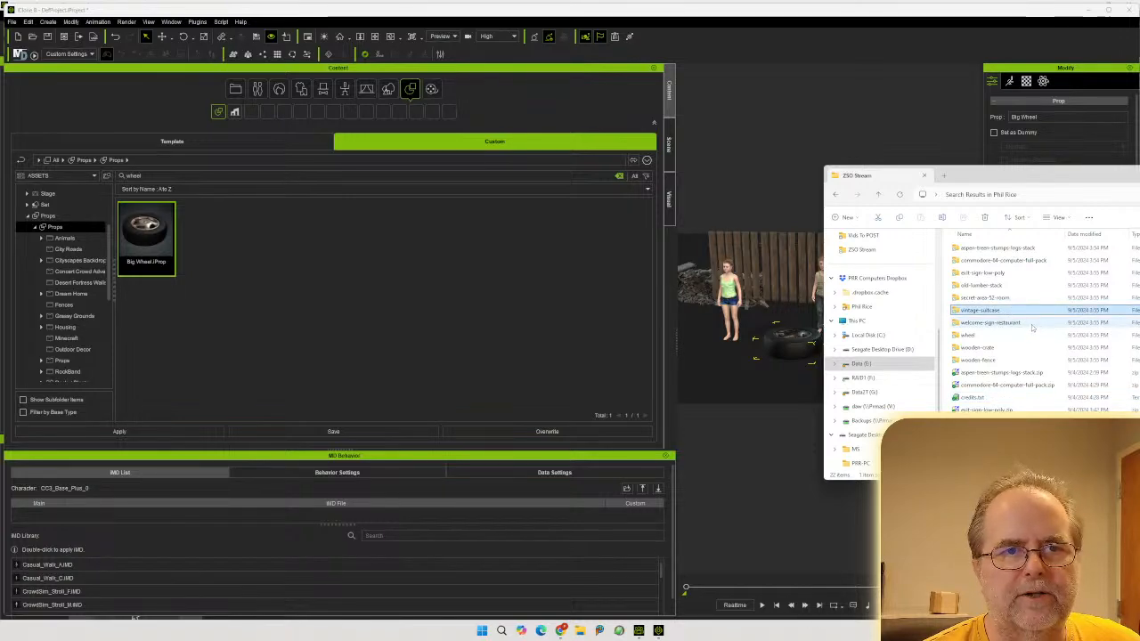
pyautogui.click(1031, 325)
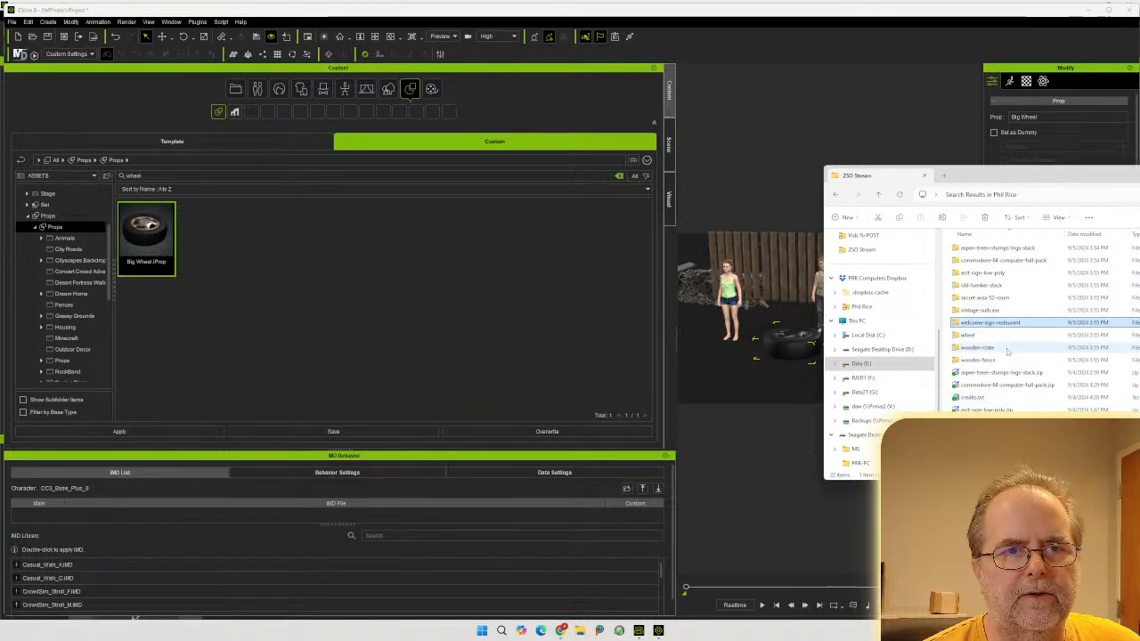
pyautogui.click(1006, 348)
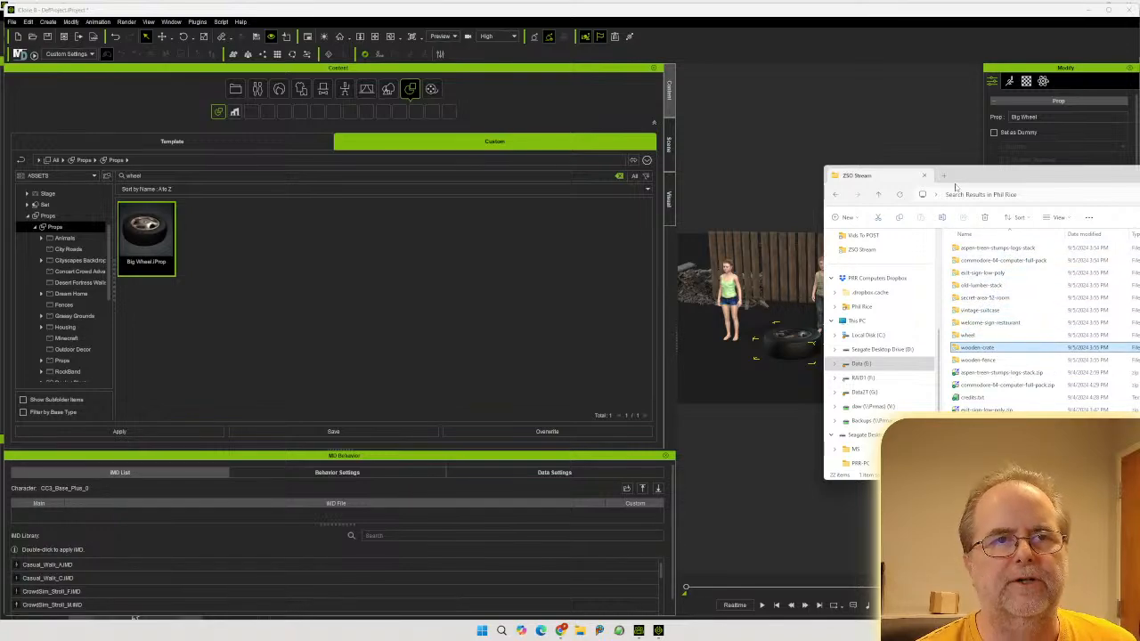
pyautogui.moveTo(967, 181); pyautogui.dragTo(1139, 174)
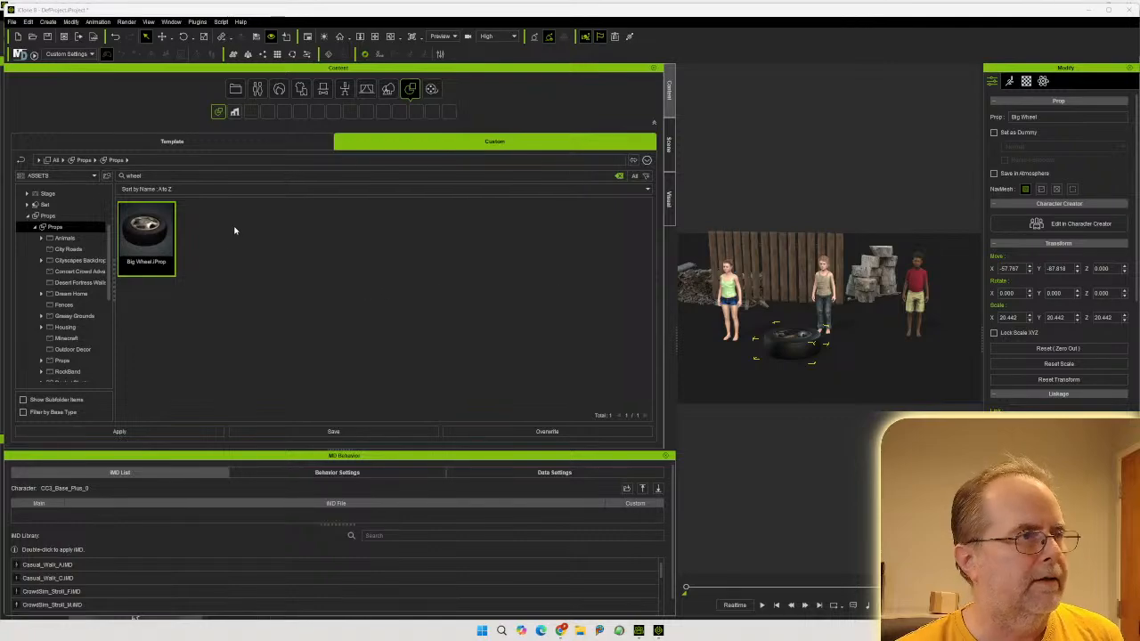
# Search the custom Props library for "crate"
pyautogui.click(163, 177)
pyautogui.moveTo(162, 178); pyautogui.dragTo(103, 164)
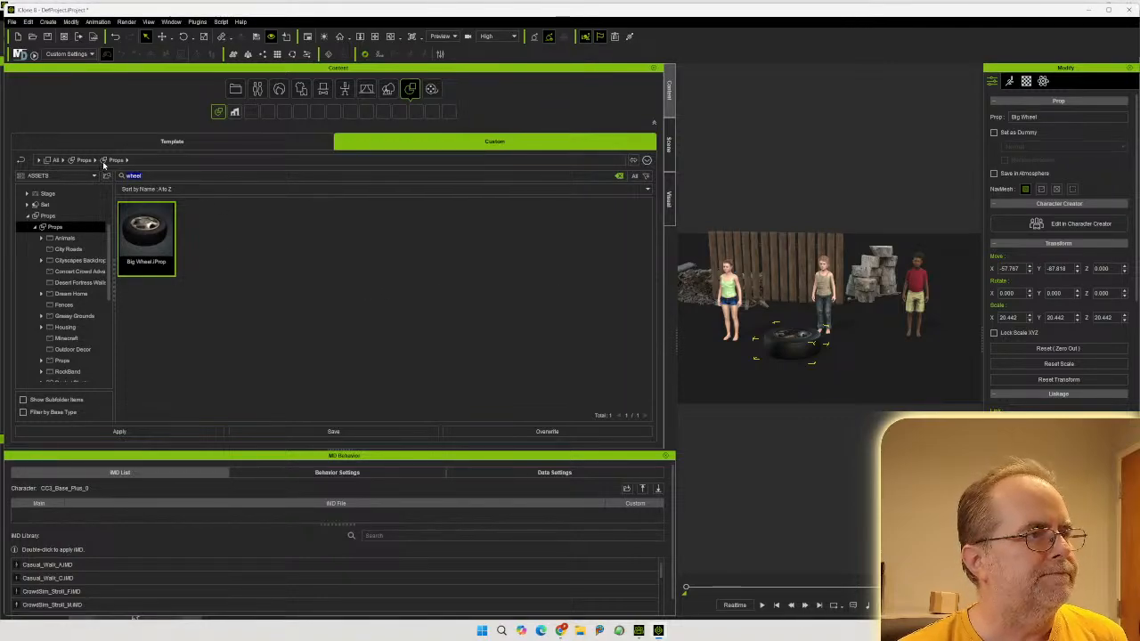
pyautogui.write('crate')
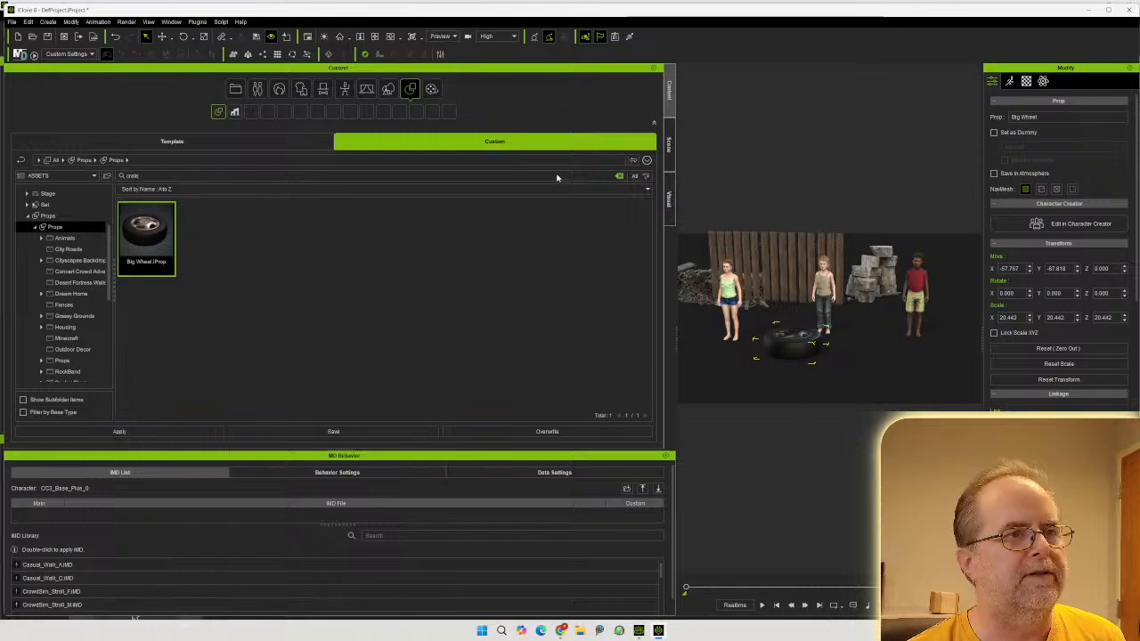
pyautogui.press('Return')
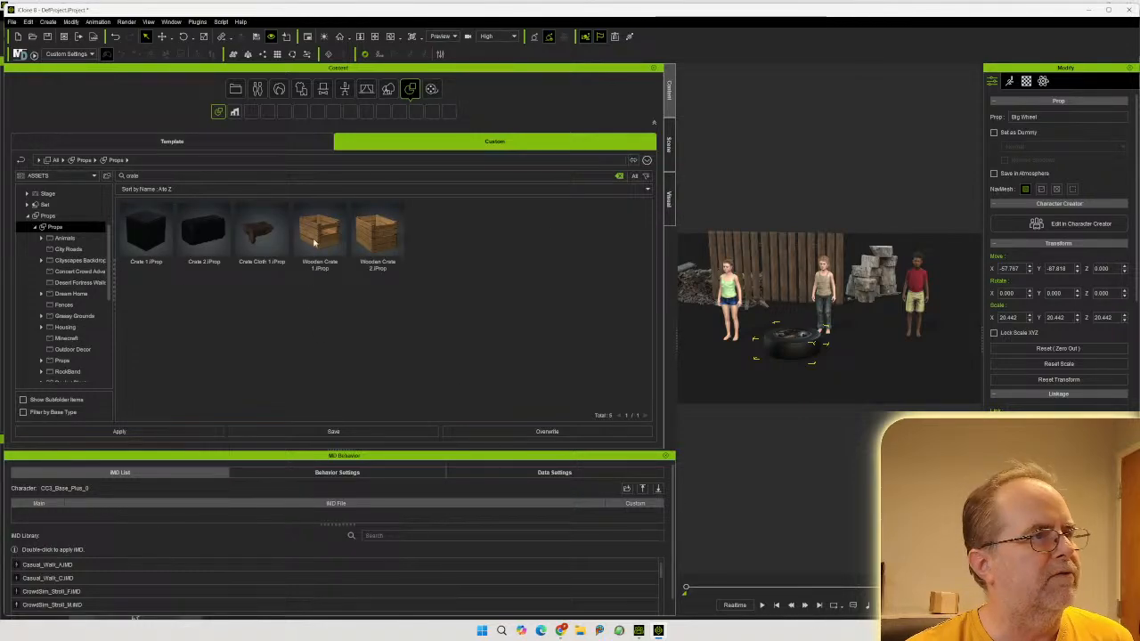
# Place Wooden Crate 1 in front of the boy in the red shirt and Wooden Crate 2 in front of the girl's outer side
pyautogui.click(378, 233)
pyautogui.click(319, 236)
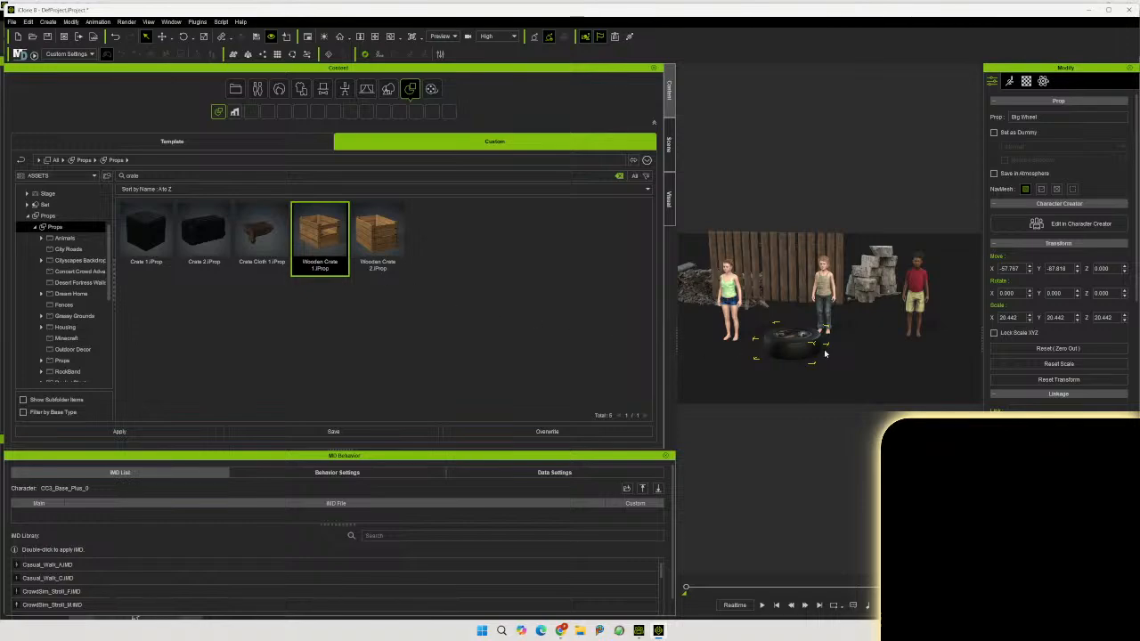
pyautogui.moveTo(319, 241); pyautogui.dragTo(898, 362)
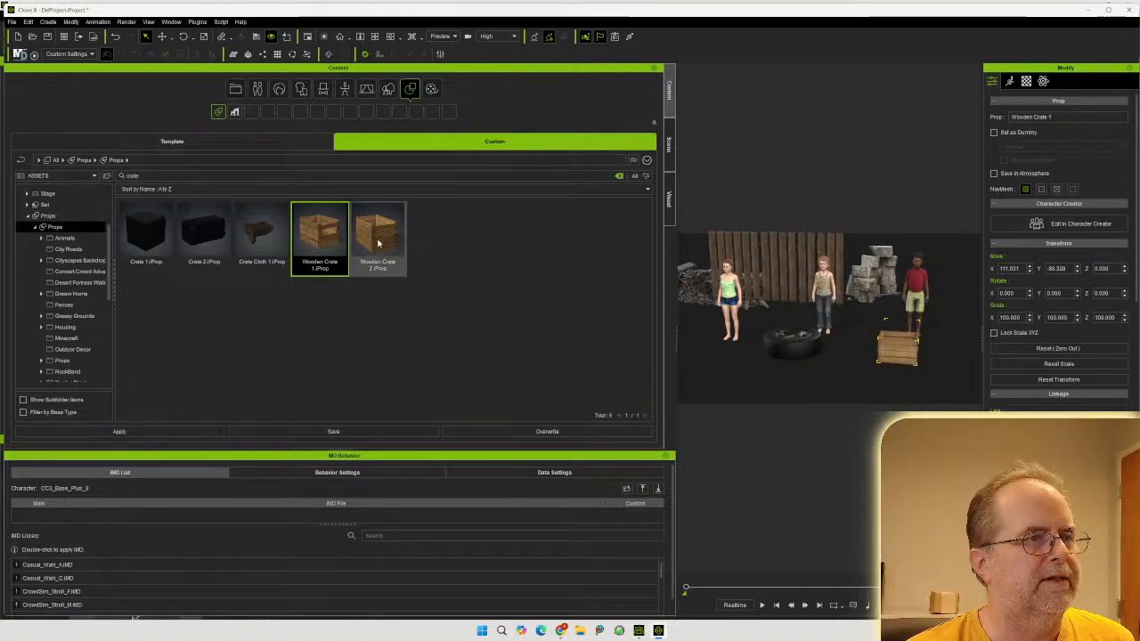
pyautogui.moveTo(379, 238); pyautogui.dragTo(679, 297)
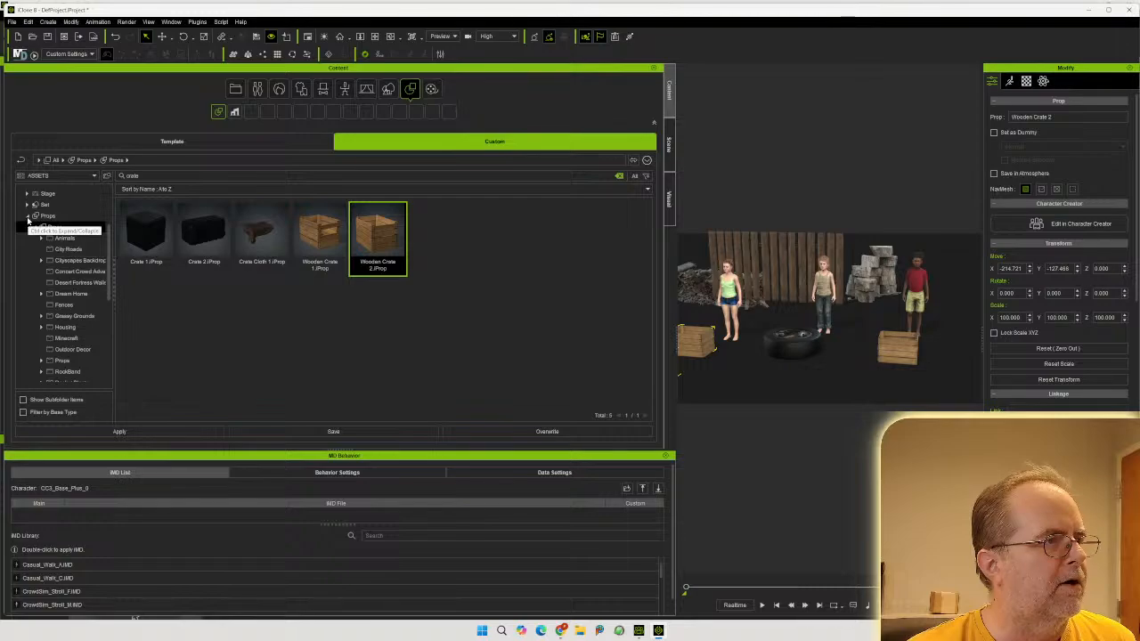
# Look through the Set, Stage and Props categories of the custom asset tree for scene content
pyautogui.click(28, 217)
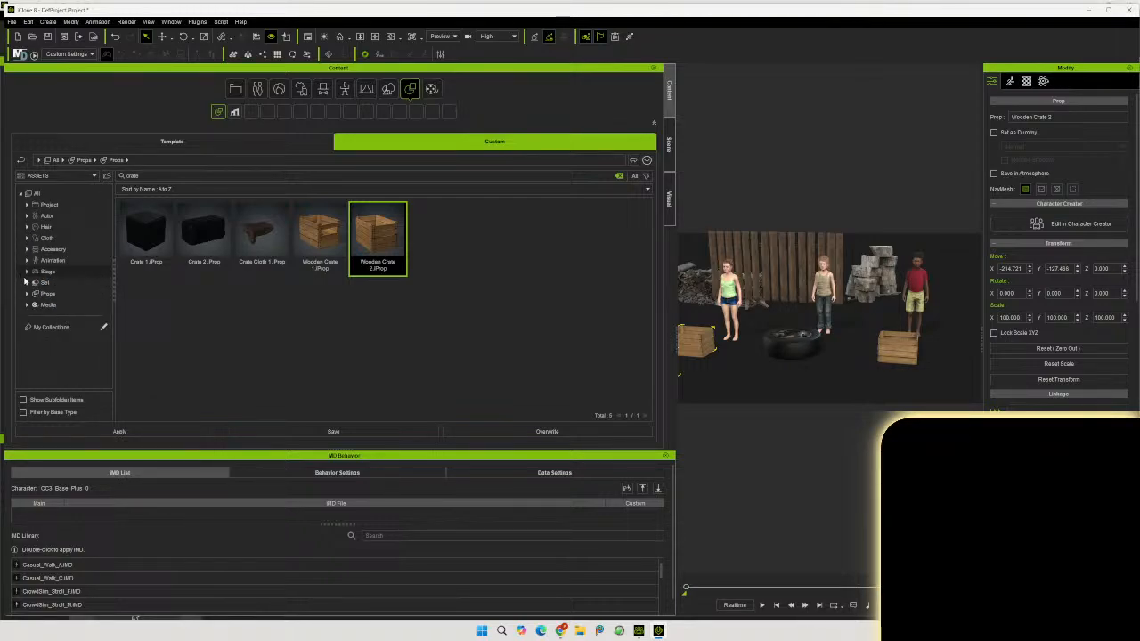
pyautogui.click(28, 283)
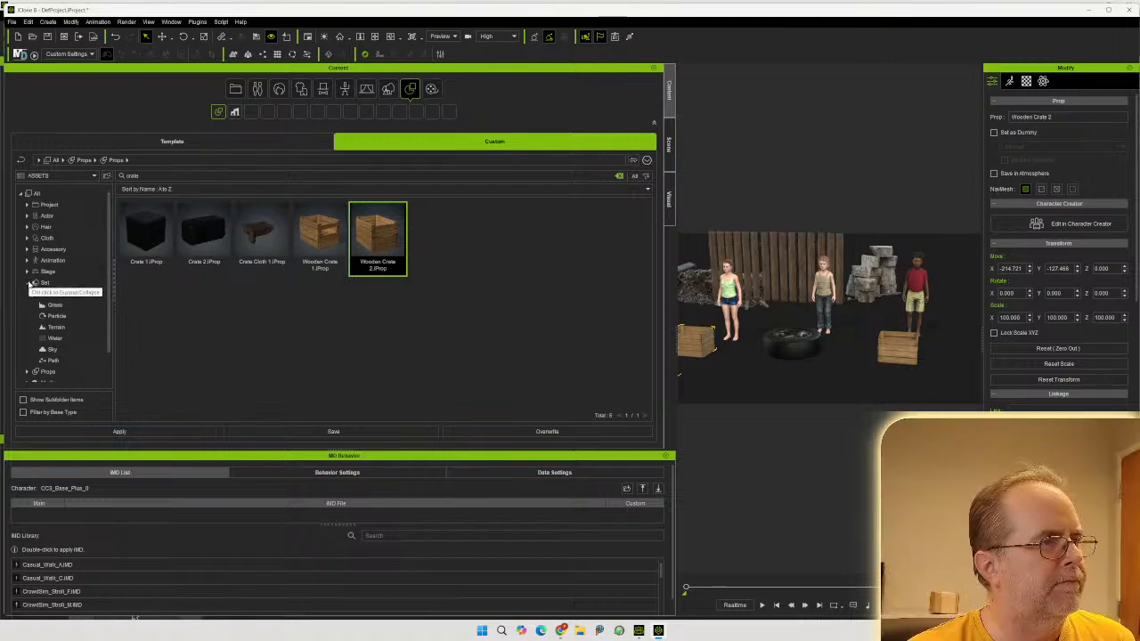
pyautogui.click(28, 282)
pyautogui.click(28, 272)
pyautogui.click(27, 272)
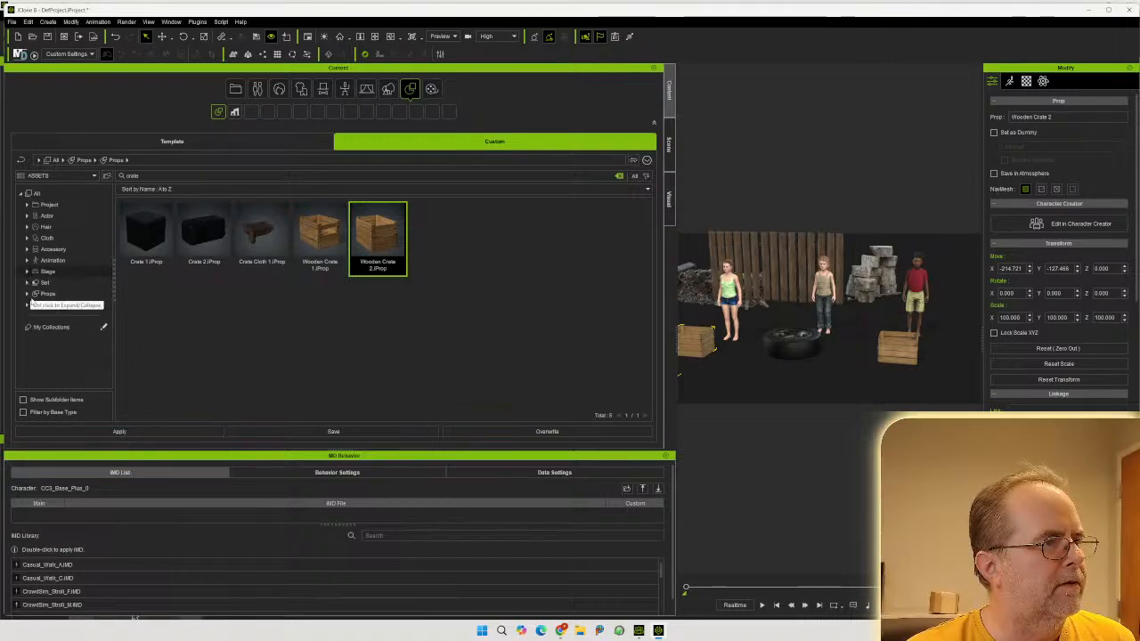
pyautogui.click(27, 294)
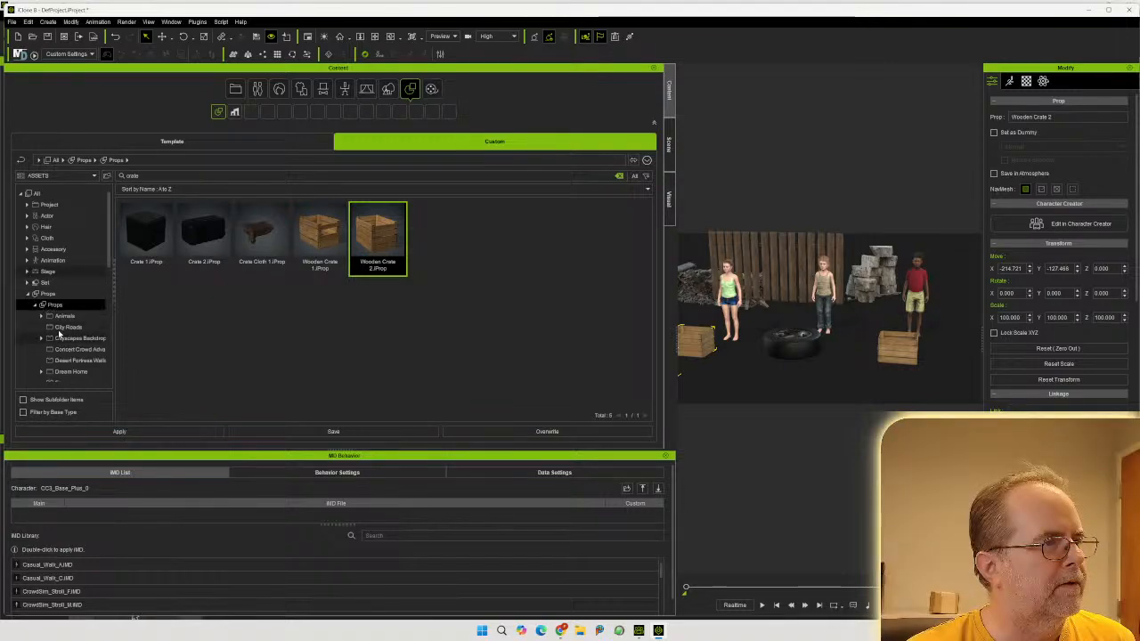
pyautogui.click(51, 307)
pyautogui.scroll(-2, 54, 303)
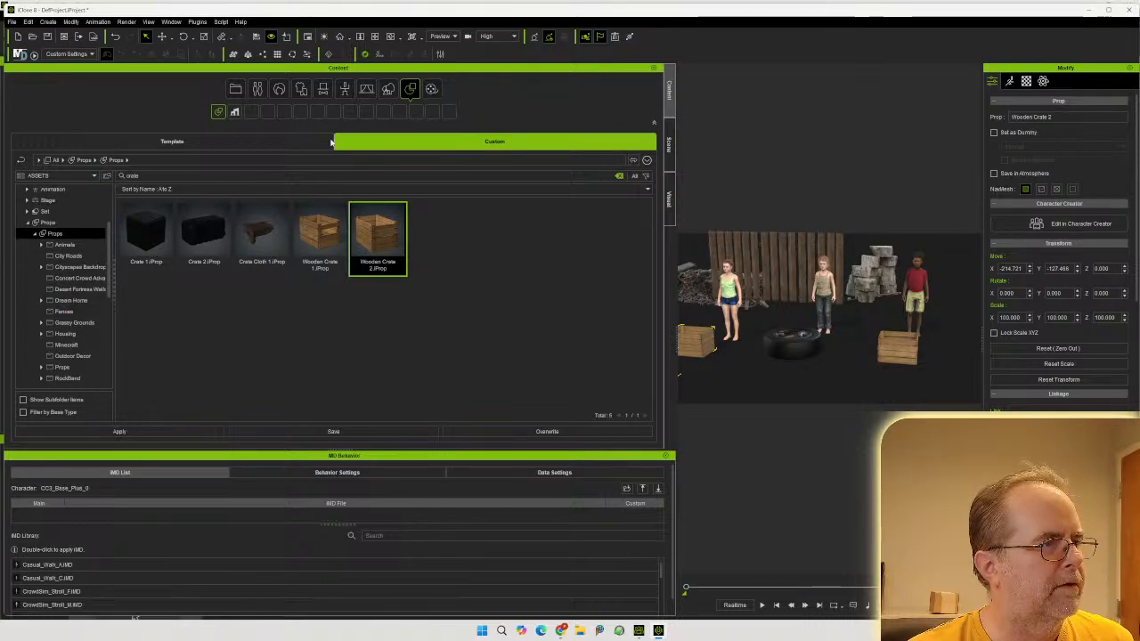
# Clear the crate search in the template library and look through its Props categories
pyautogui.click(169, 141)
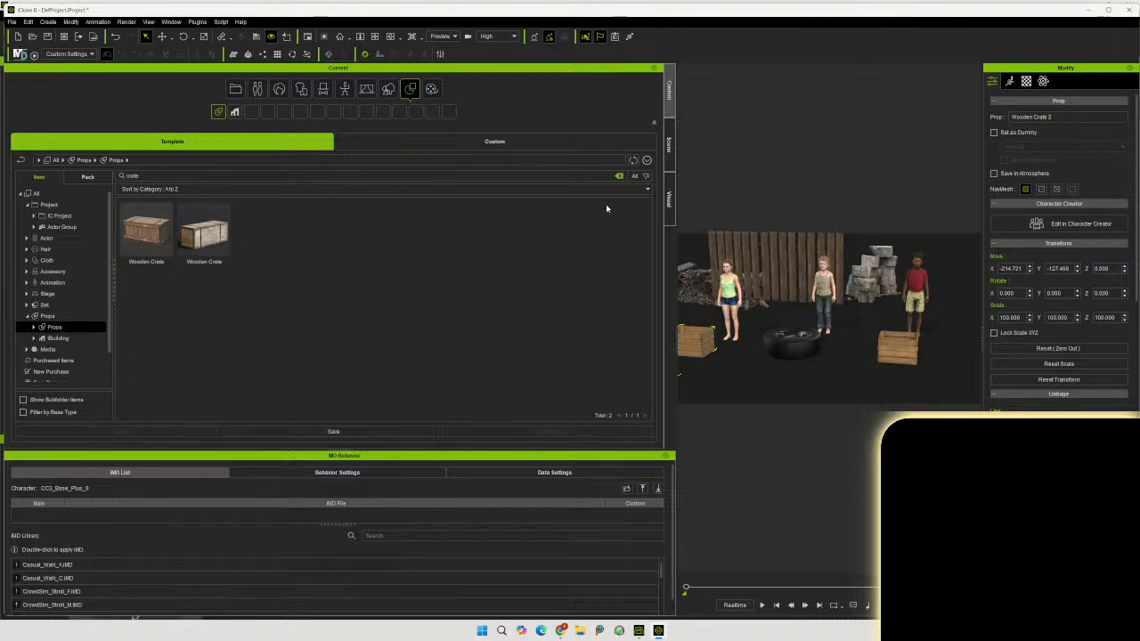
pyautogui.click(618, 175)
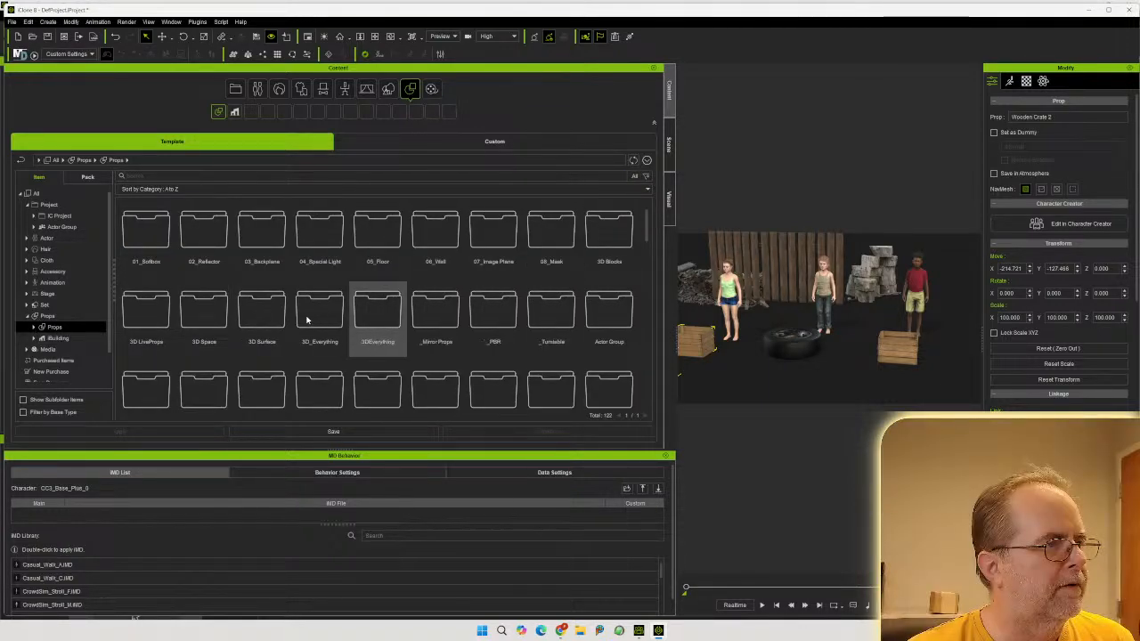
pyautogui.scroll(-1, 330, 381)
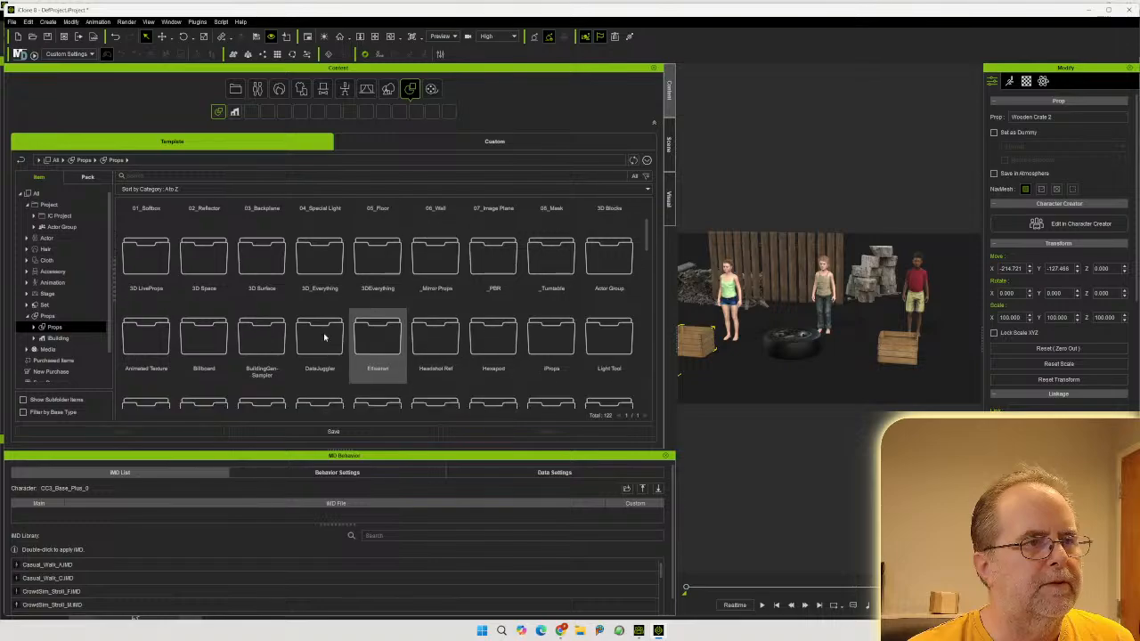
pyautogui.scroll(-1, 564, 338)
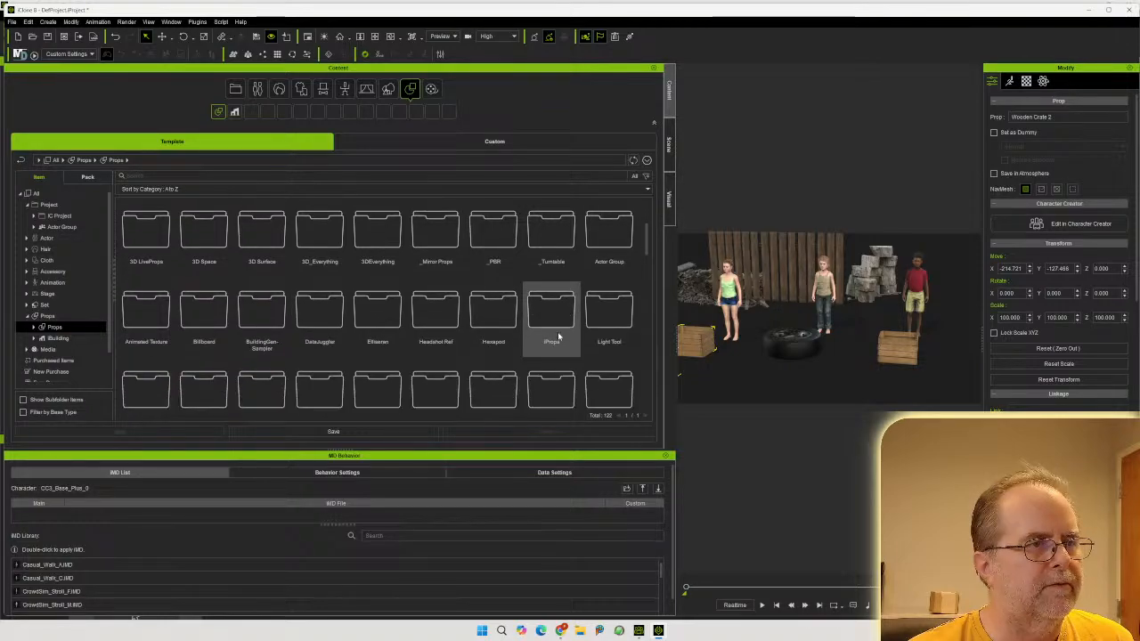
pyautogui.click(34, 327)
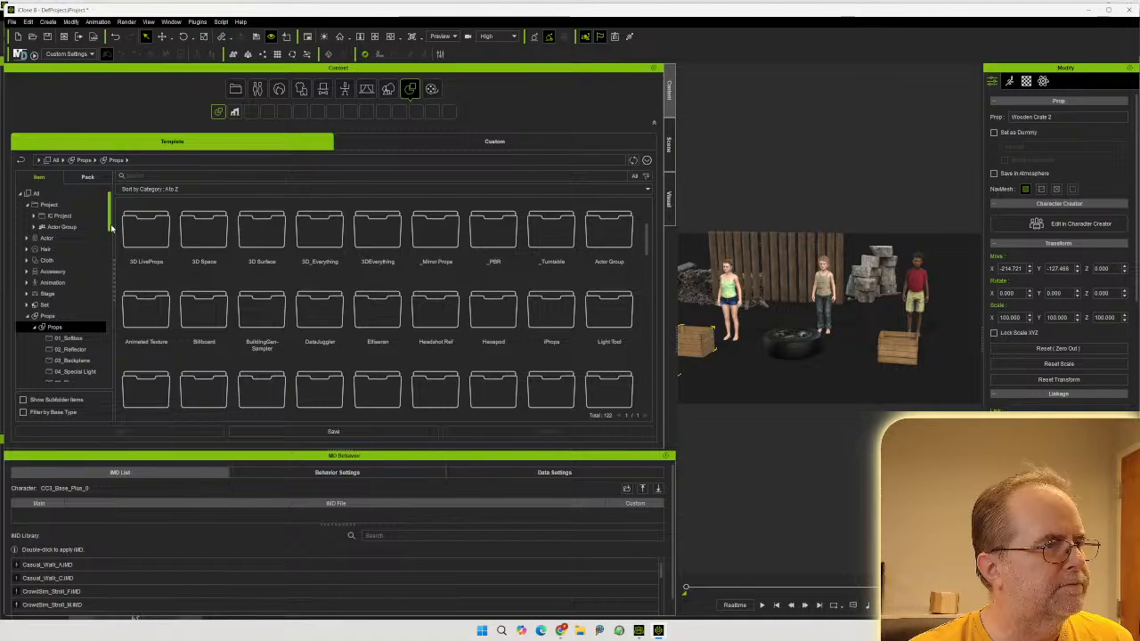
pyautogui.moveTo(111, 229); pyautogui.dragTo(114, 249)
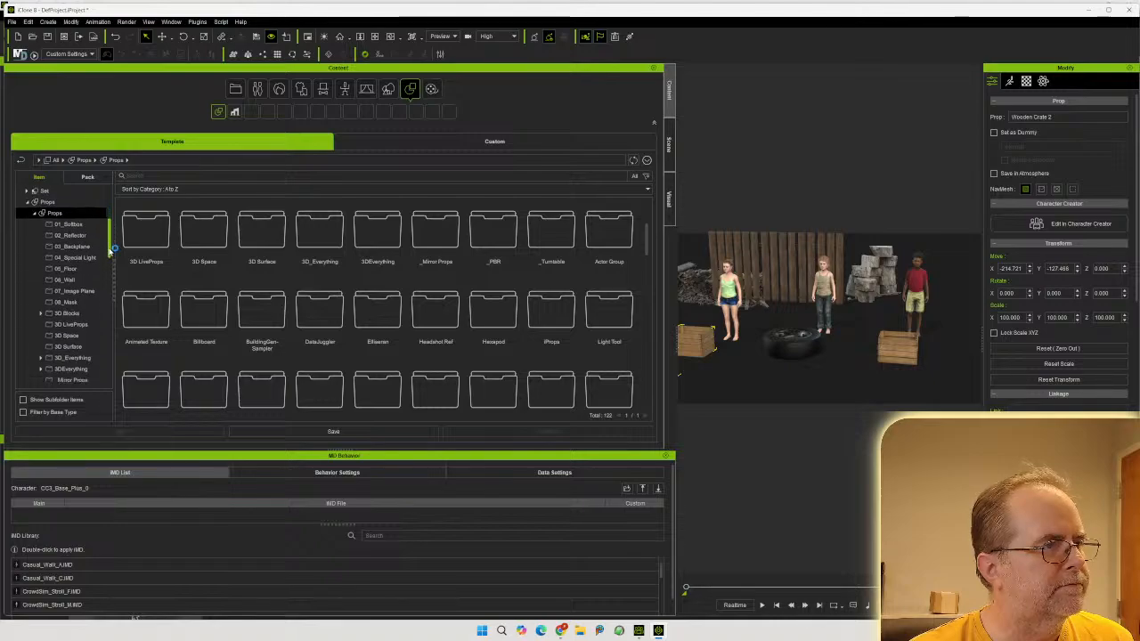
# Place the Floor_Asphalt prop from the 05_Floor template folder beneath the children and props
pyautogui.click(66, 269)
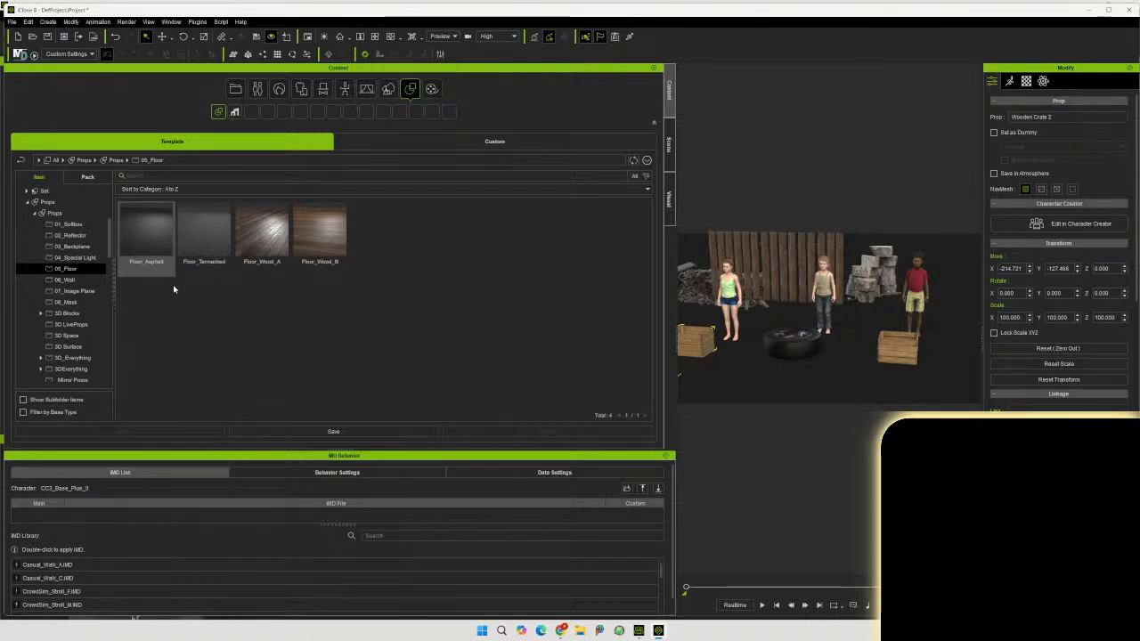
pyautogui.click(142, 248)
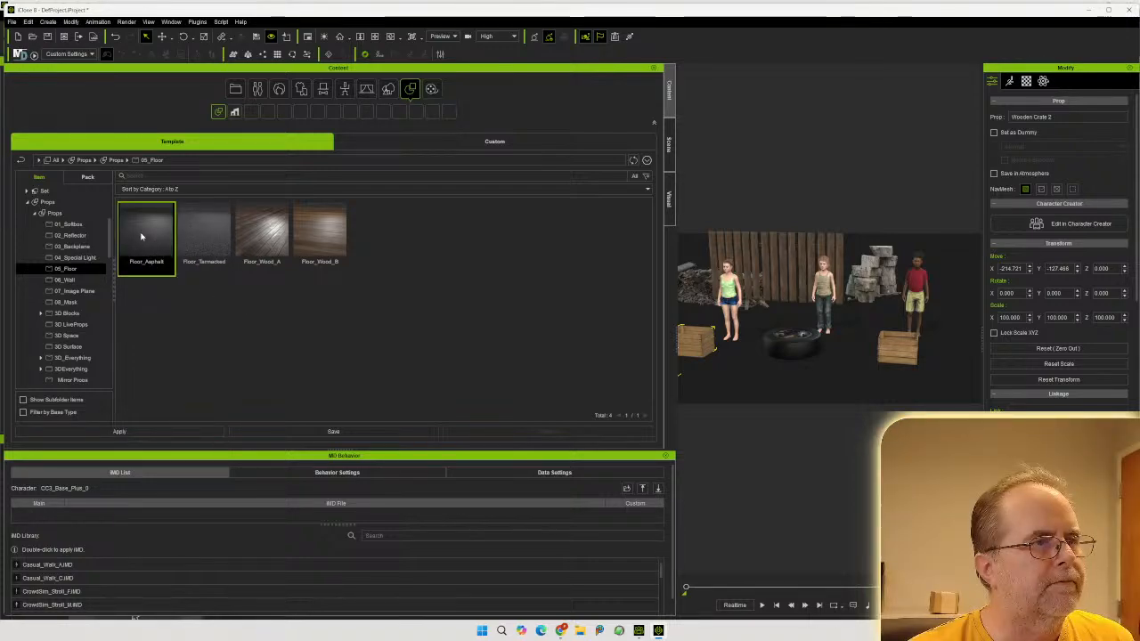
pyautogui.moveTo(141, 235); pyautogui.dragTo(762, 379)
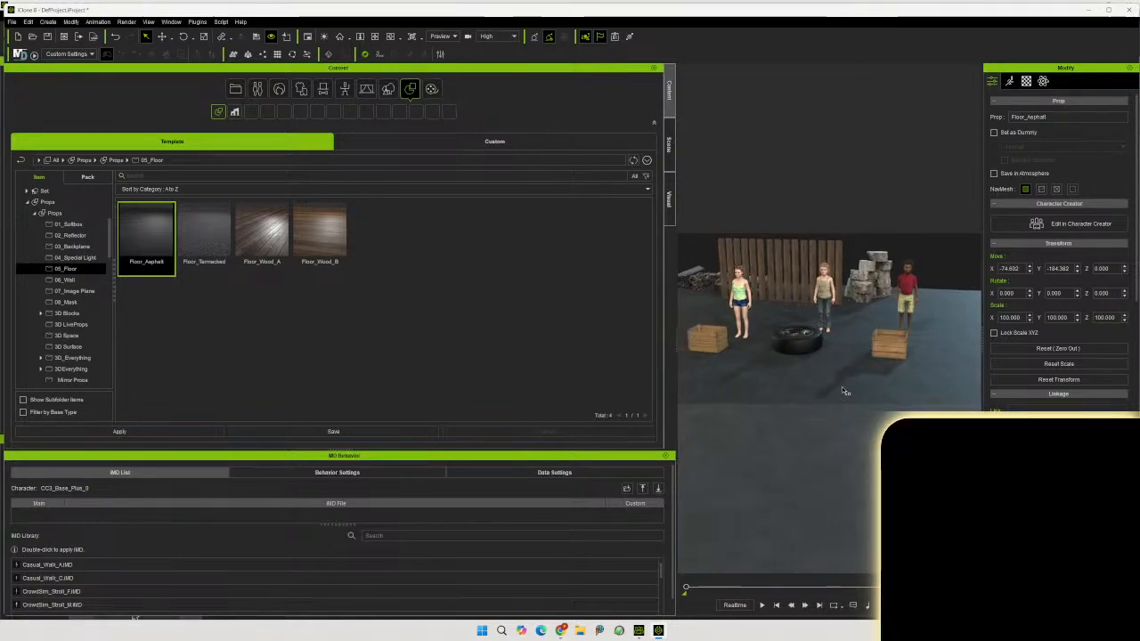
# Enlarge the viewport and move the asphalt floor forward along Y to about -462, away from the fence
pyautogui.moveTo(845, 390); pyautogui.dragTo(861, 410, button='right')
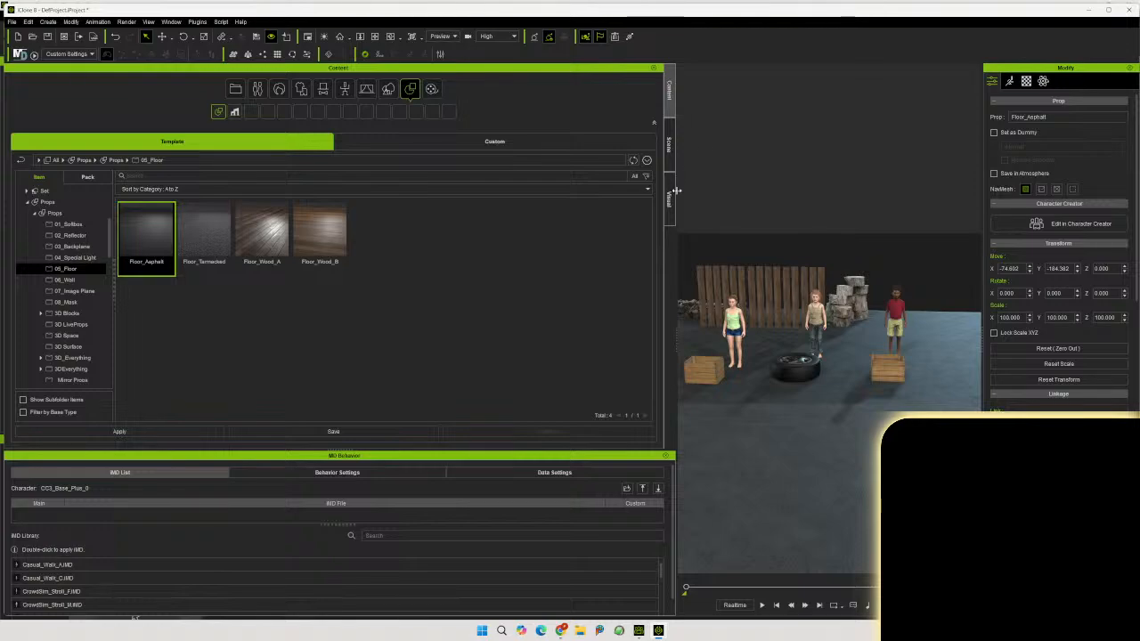
pyautogui.moveTo(677, 335); pyautogui.dragTo(198, 346)
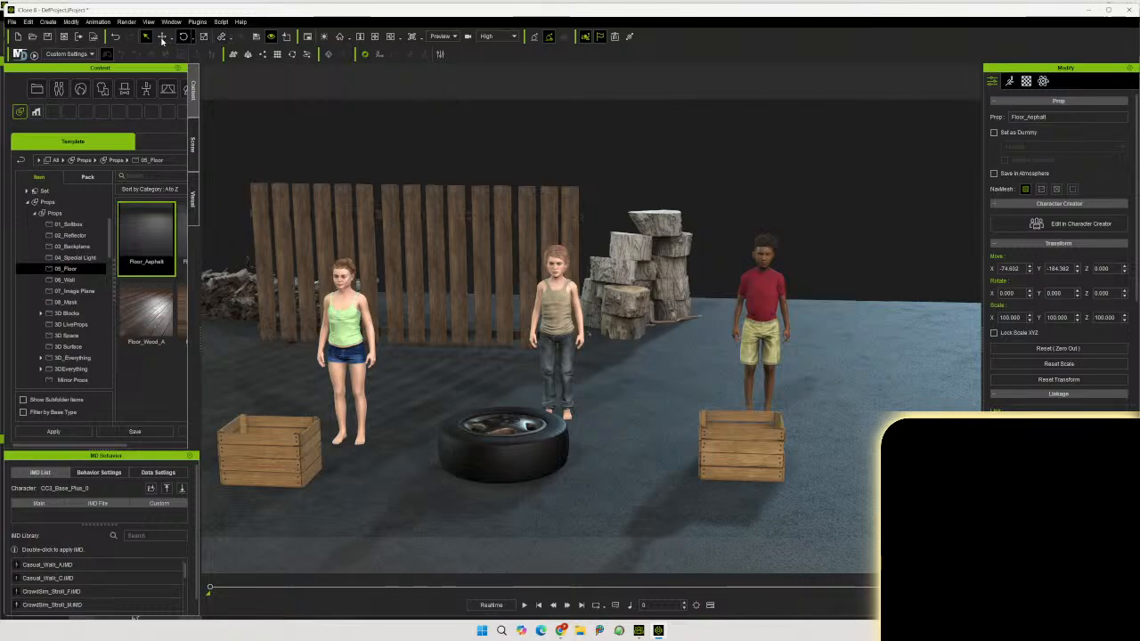
pyautogui.click(162, 37)
pyautogui.scroll(-2, 504, 452)
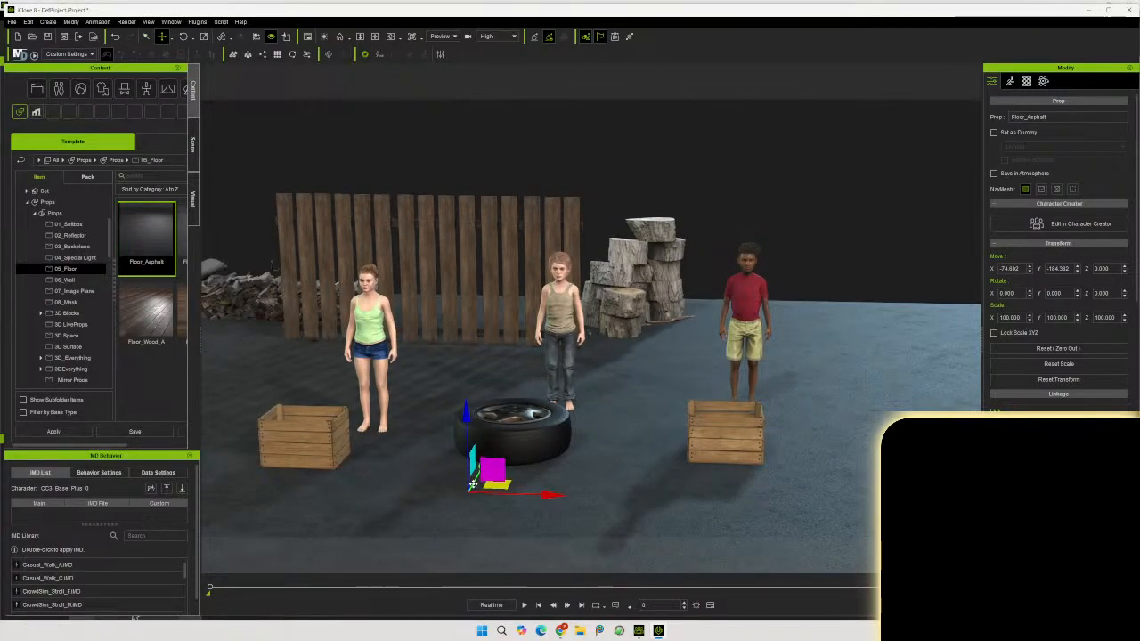
pyautogui.moveTo(472, 483); pyautogui.dragTo(392, 616)
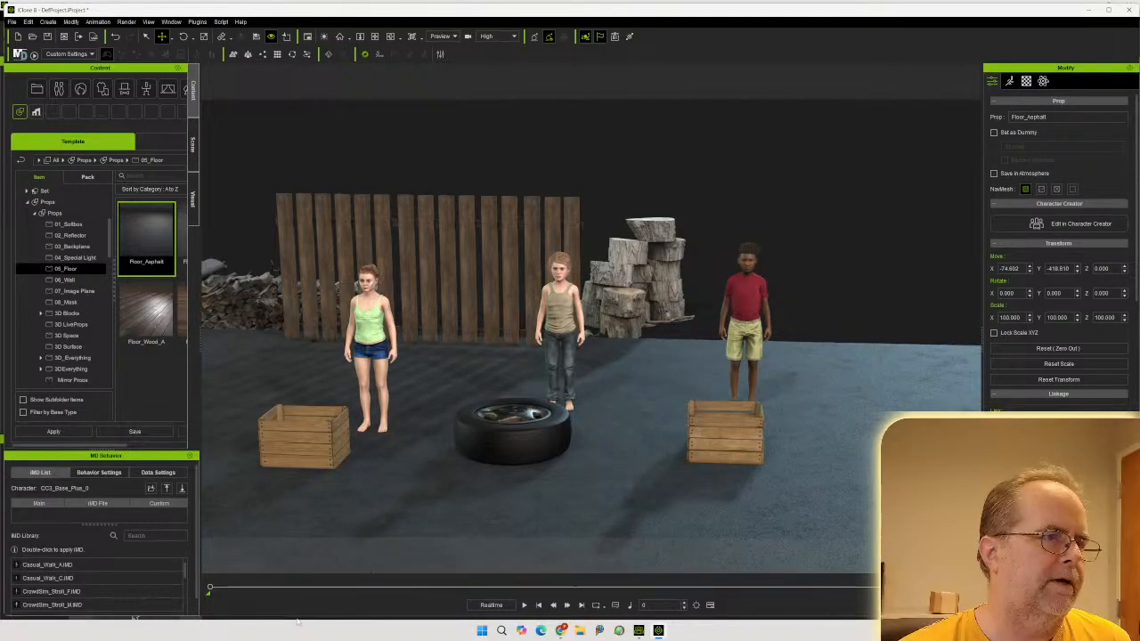
pyautogui.scroll(-5, 517, 503)
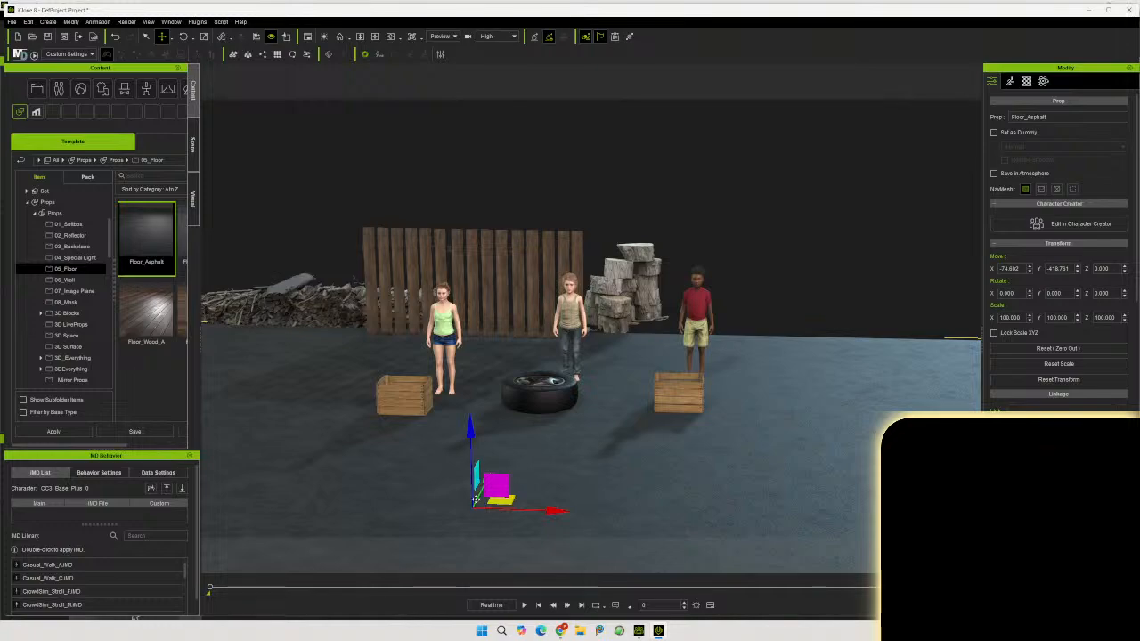
pyautogui.moveTo(476, 500); pyautogui.dragTo(465, 522)
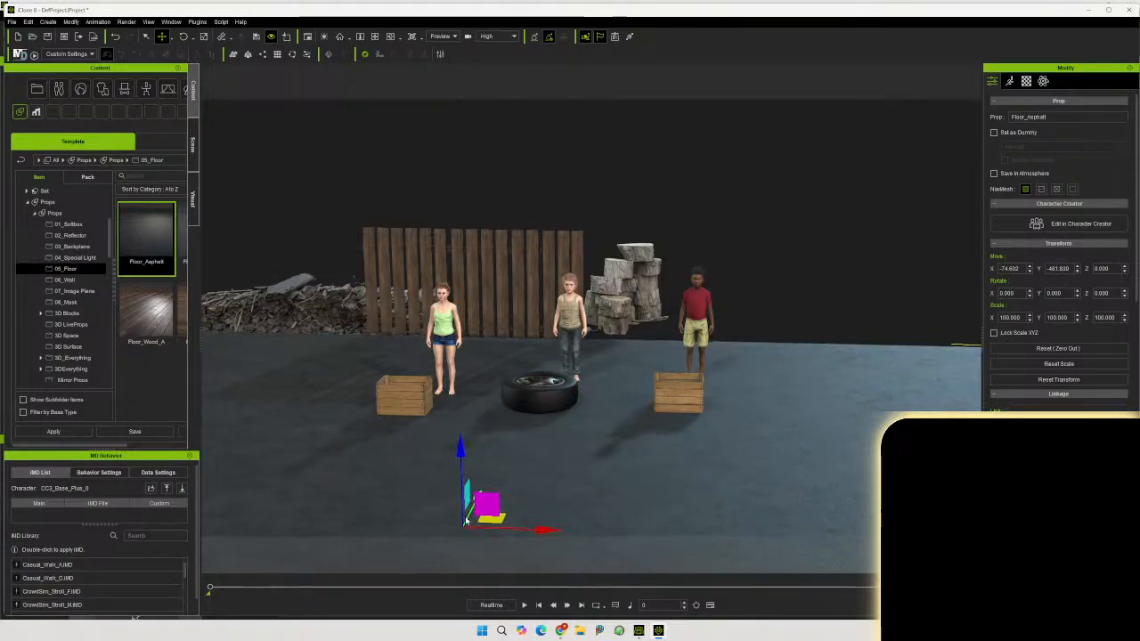
# Duplicate the wooden fence along X to about 136 so the copy continues the row behind the boy in the red shirt
pyautogui.click(508, 260)
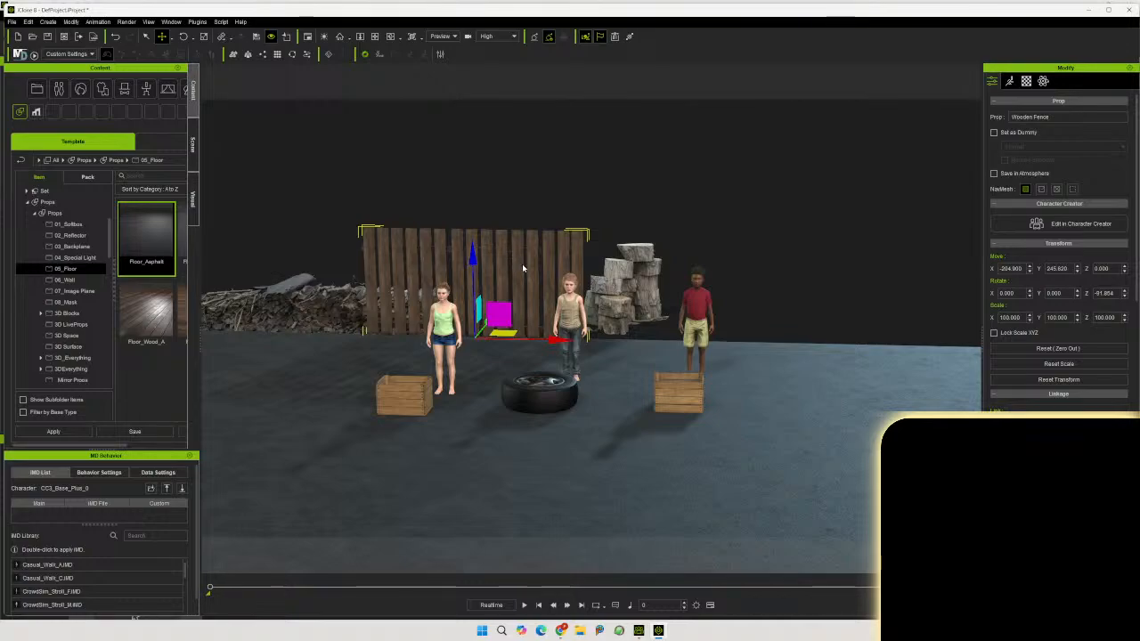
pyautogui.scroll(5, 521, 264)
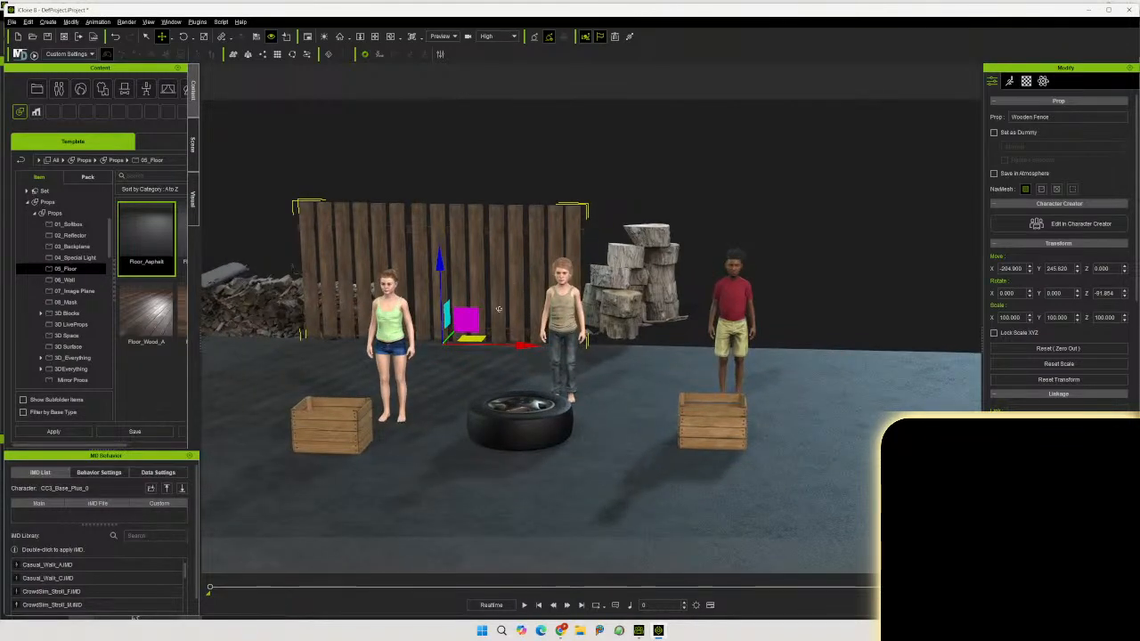
pyautogui.moveTo(498, 309); pyautogui.dragTo(518, 335, button='right')
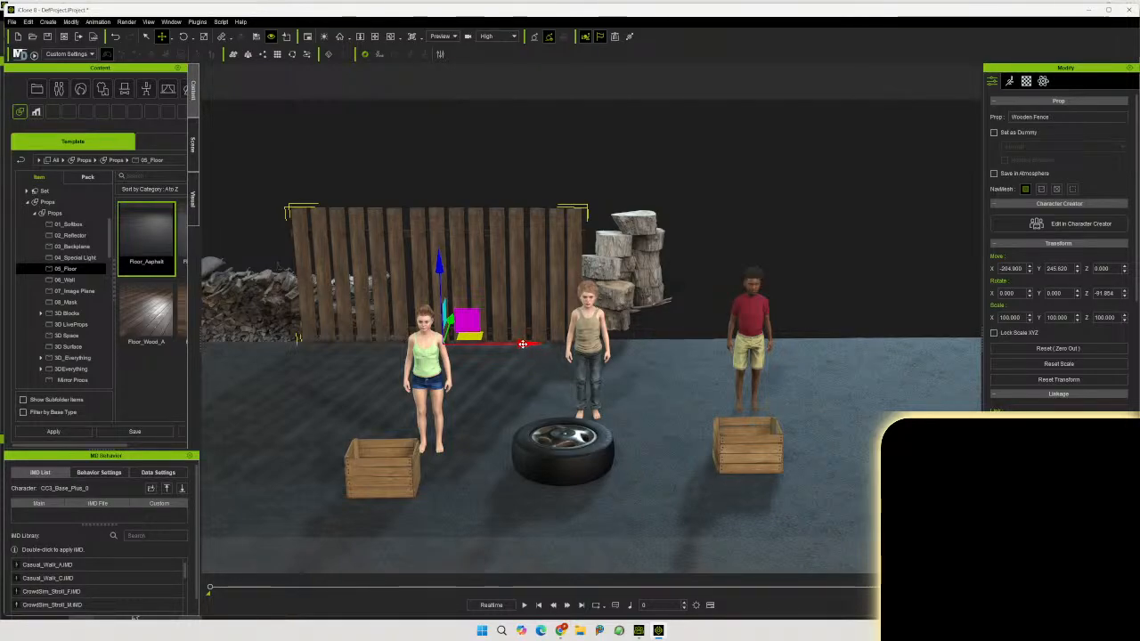
pyautogui.keyDown('ctrl'); pyautogui.moveTo(525, 344); pyautogui.dragTo(779, 353); pyautogui.keyUp('ctrl')
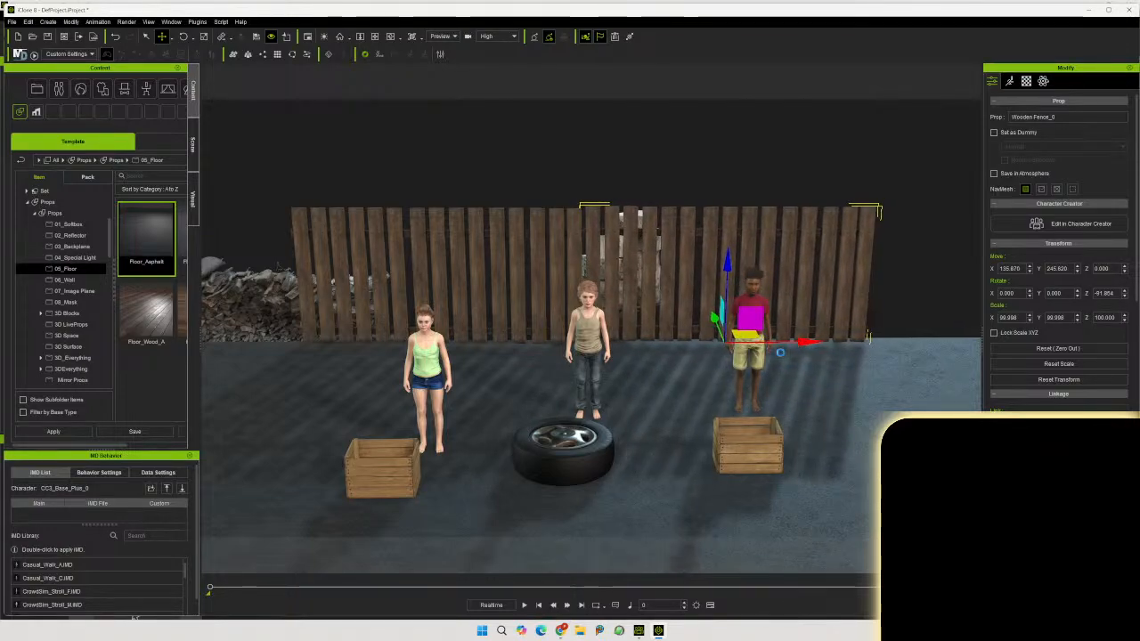
# Align the fence copy with the original by rotating it to about -90.9 on Z and moving it to about 238 on Y
pyautogui.moveTo(694, 364); pyautogui.dragTo(512, 388, button='right')
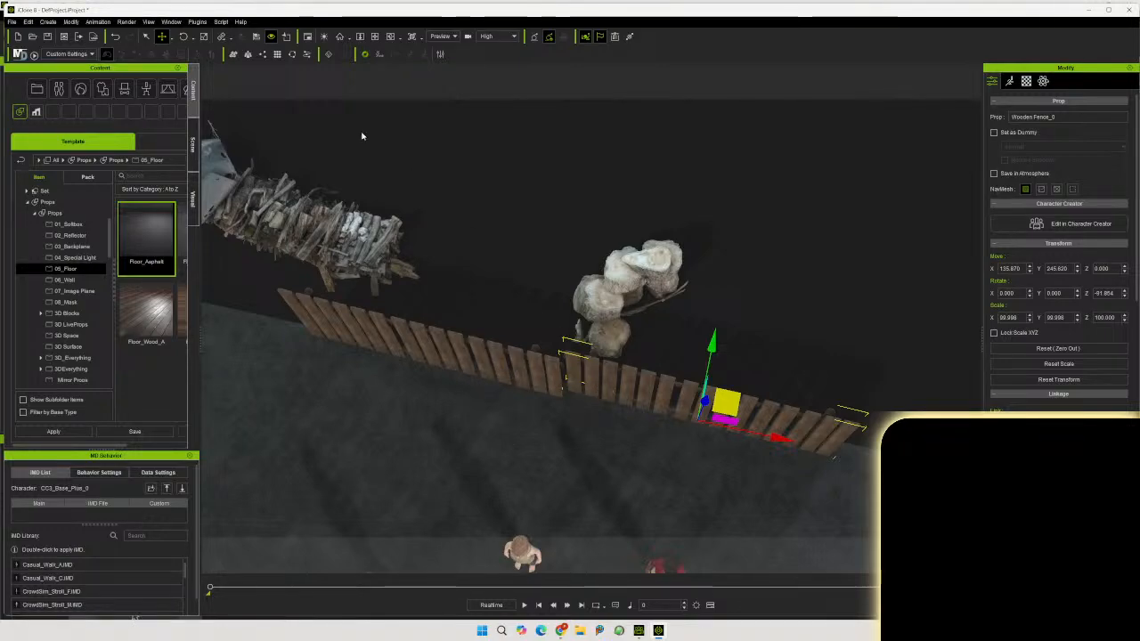
pyautogui.click(184, 36)
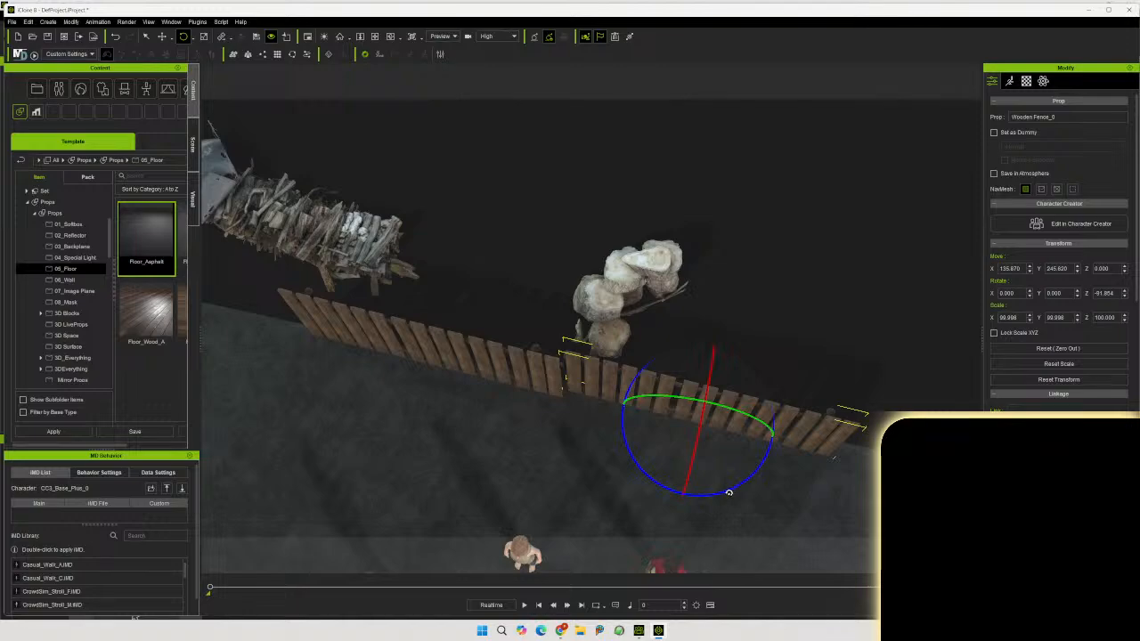
pyautogui.moveTo(727, 491); pyautogui.dragTo(728, 491)
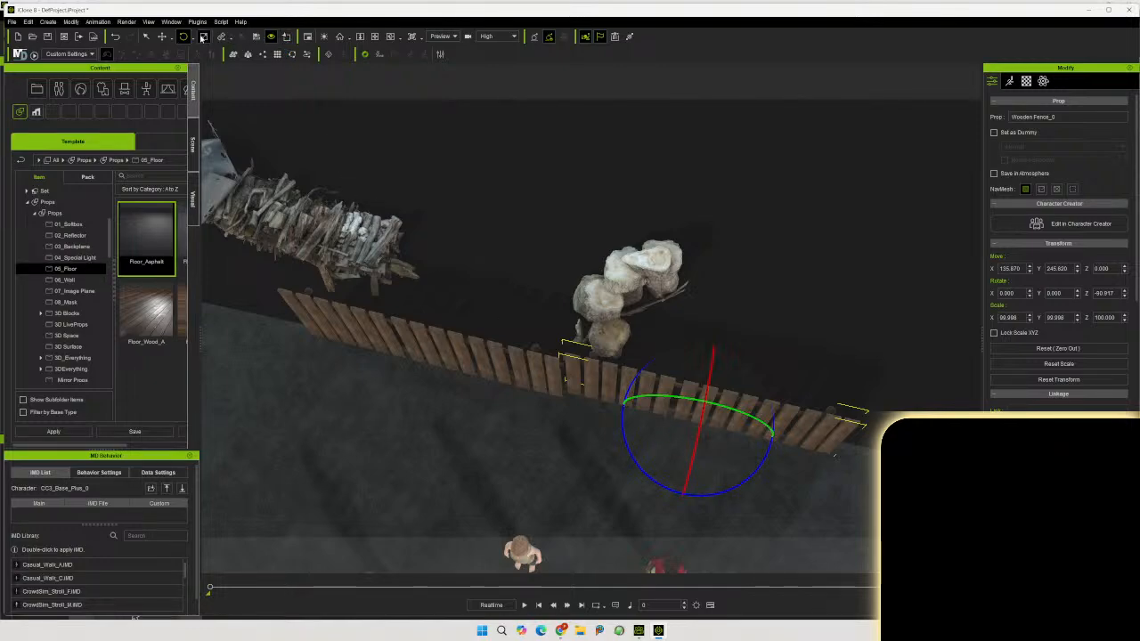
pyautogui.click(165, 37)
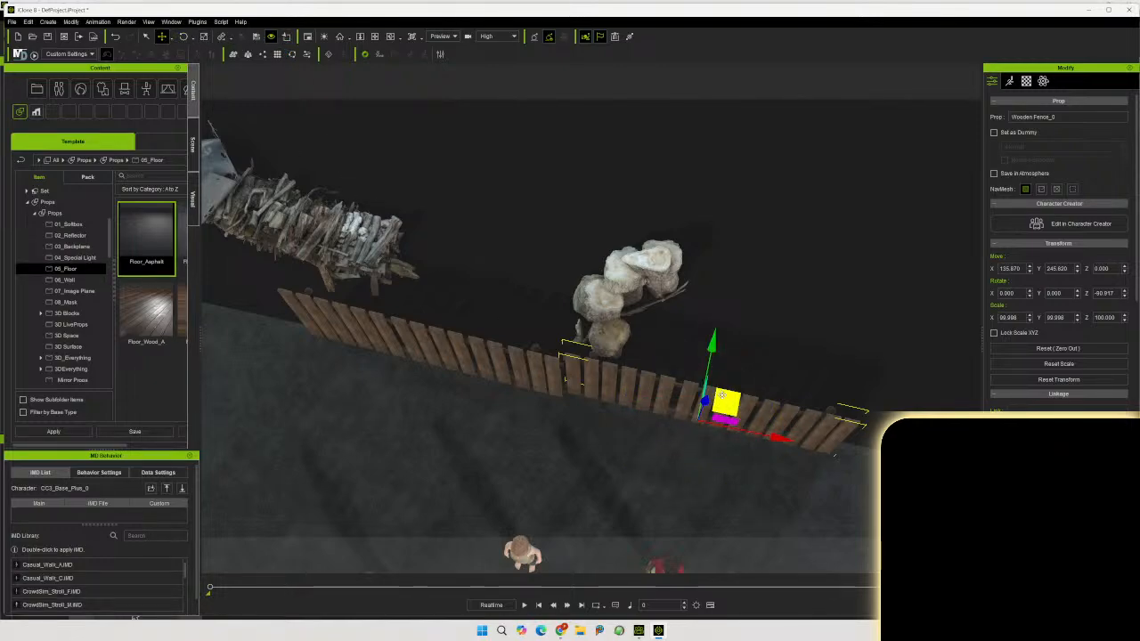
pyautogui.moveTo(723, 397); pyautogui.dragTo(724, 402)
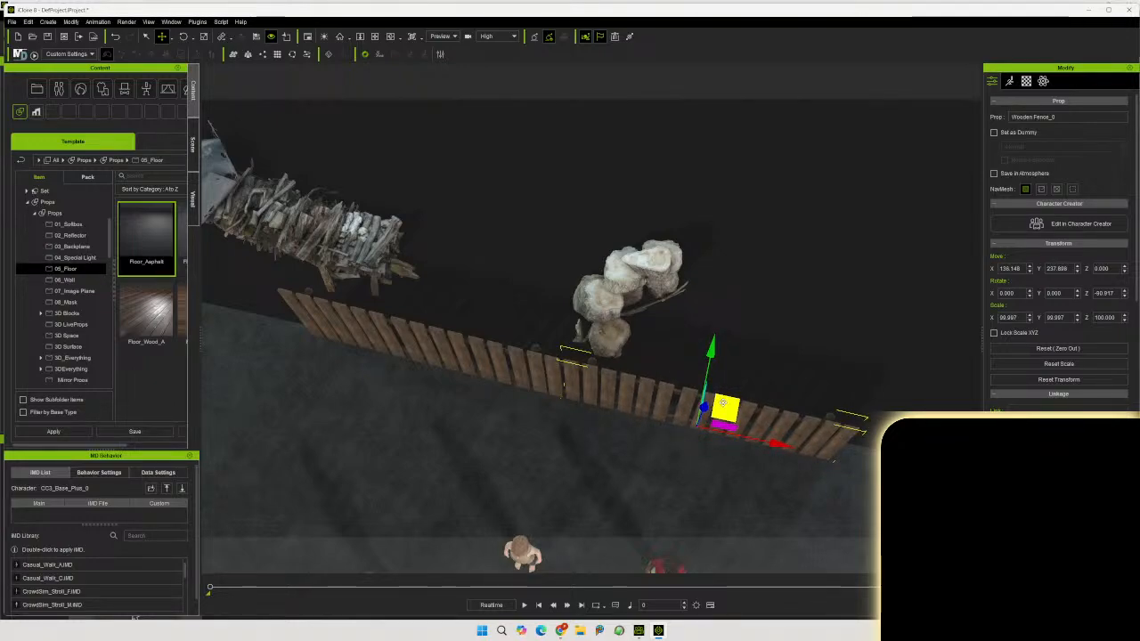
pyautogui.moveTo(594, 474); pyautogui.dragTo(596, 415, button='right')
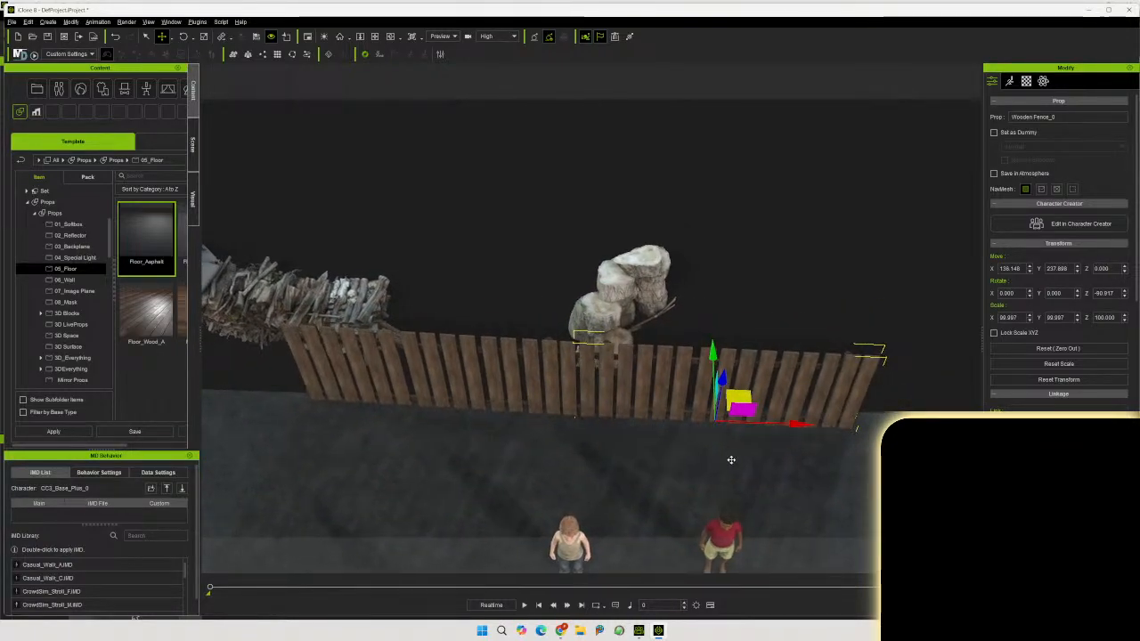
# Bring the Stack of Wood in front of the fence at about X -439, Y 169, and raise it to about Z 40.5
pyautogui.moveTo(730, 461); pyautogui.dragTo(460, 406, button='right')
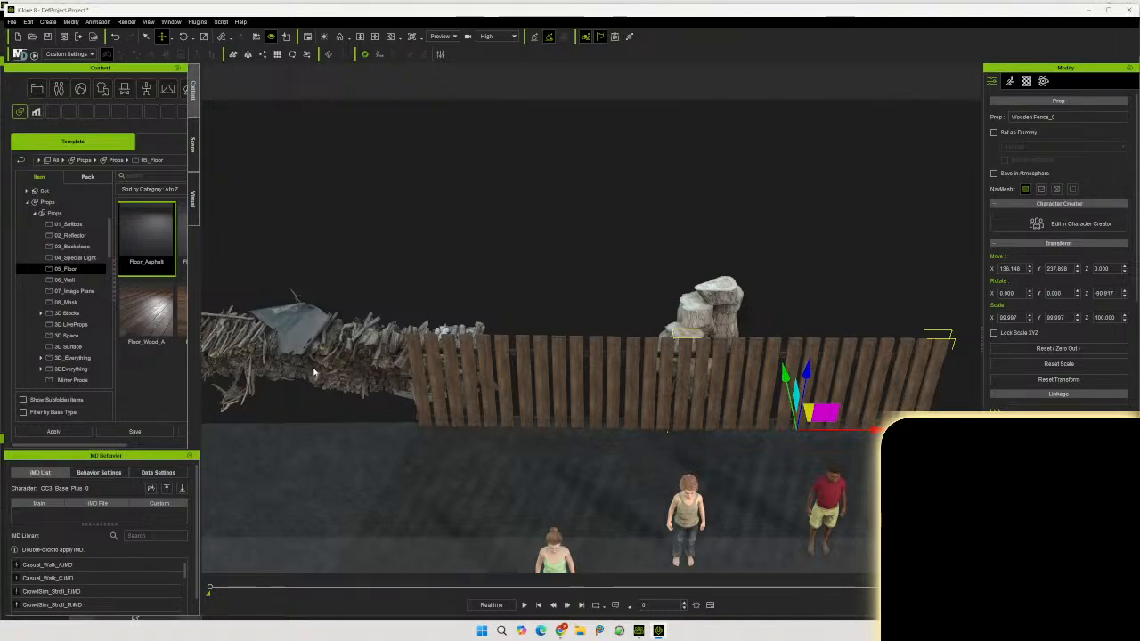
pyautogui.click(291, 332)
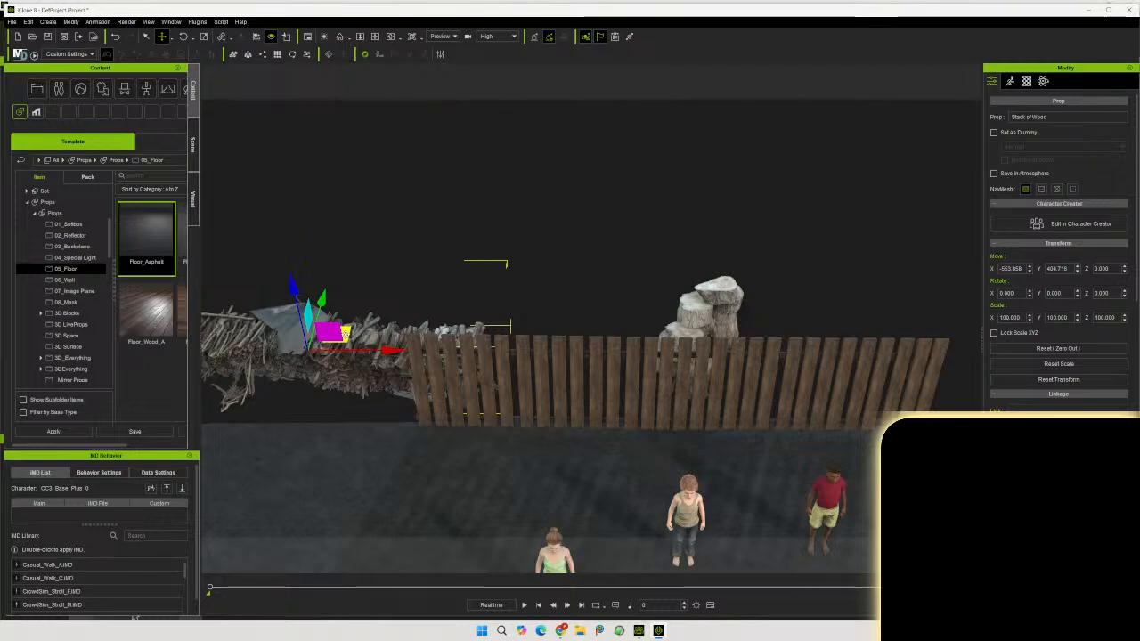
pyautogui.moveTo(339, 343); pyautogui.dragTo(405, 456)
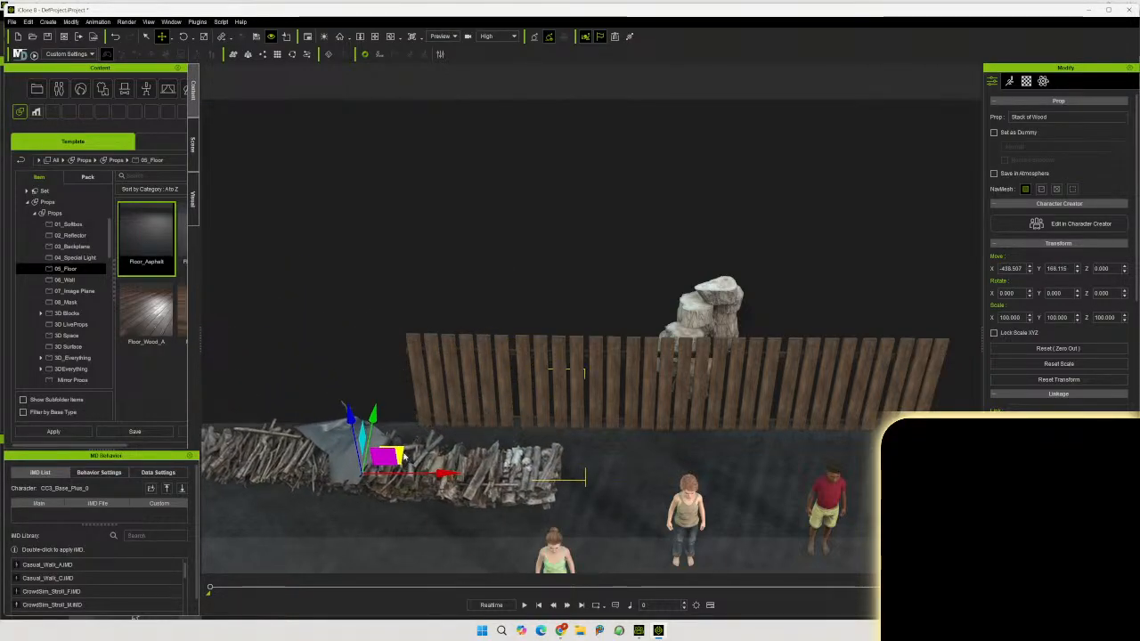
pyautogui.moveTo(425, 415); pyautogui.dragTo(478, 301, button='middle')
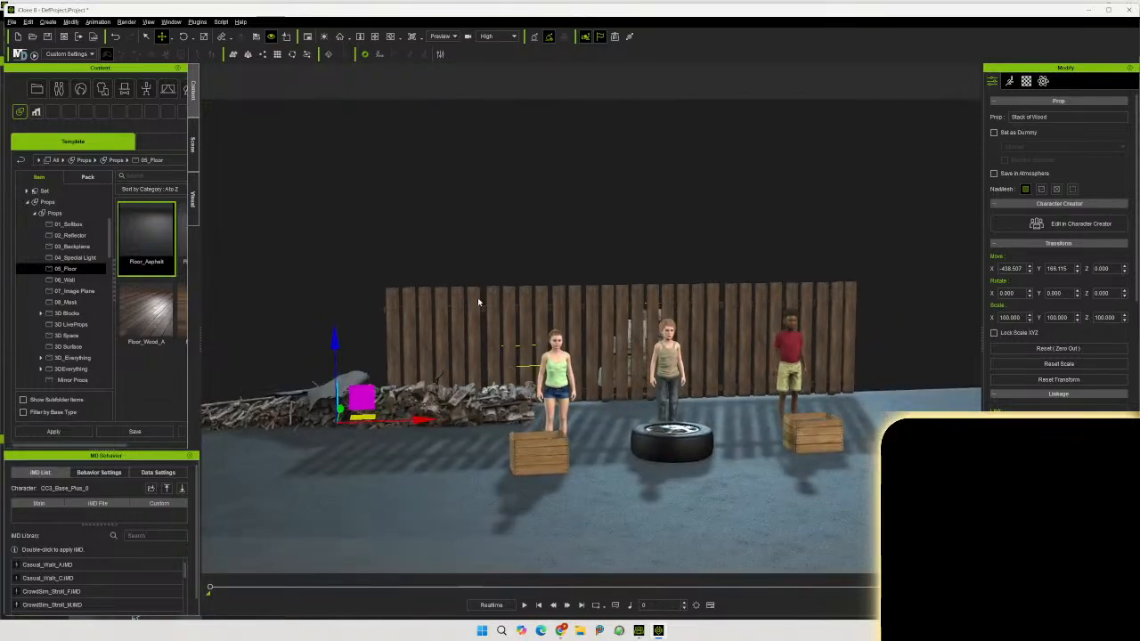
pyautogui.moveTo(491, 343); pyautogui.dragTo(488, 379, button='middle')
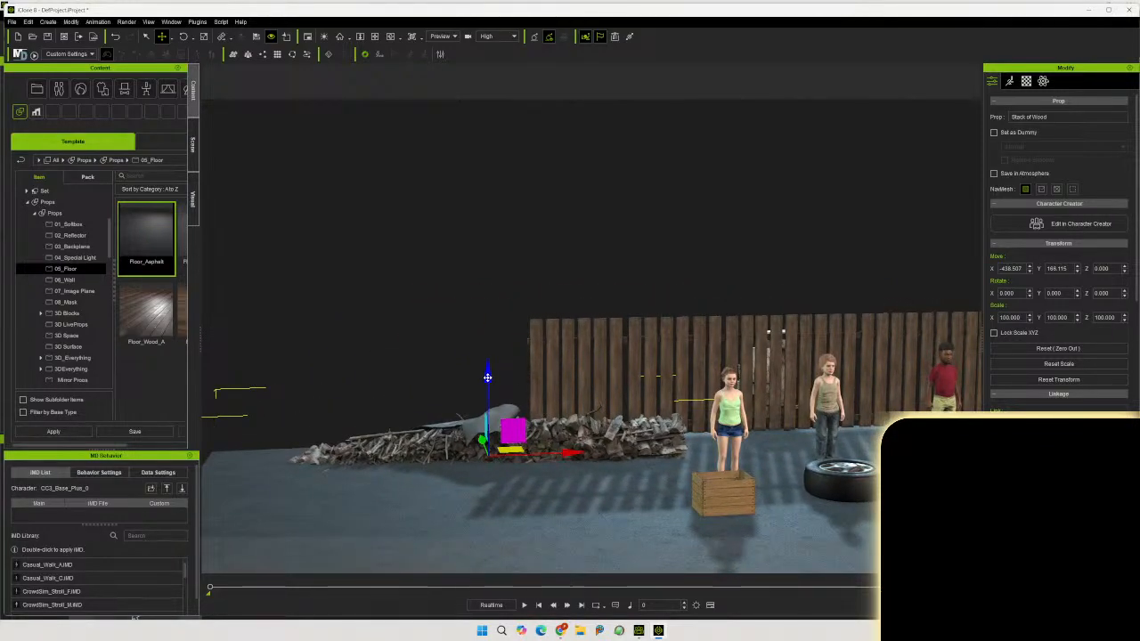
pyautogui.moveTo(487, 377); pyautogui.dragTo(503, 348)
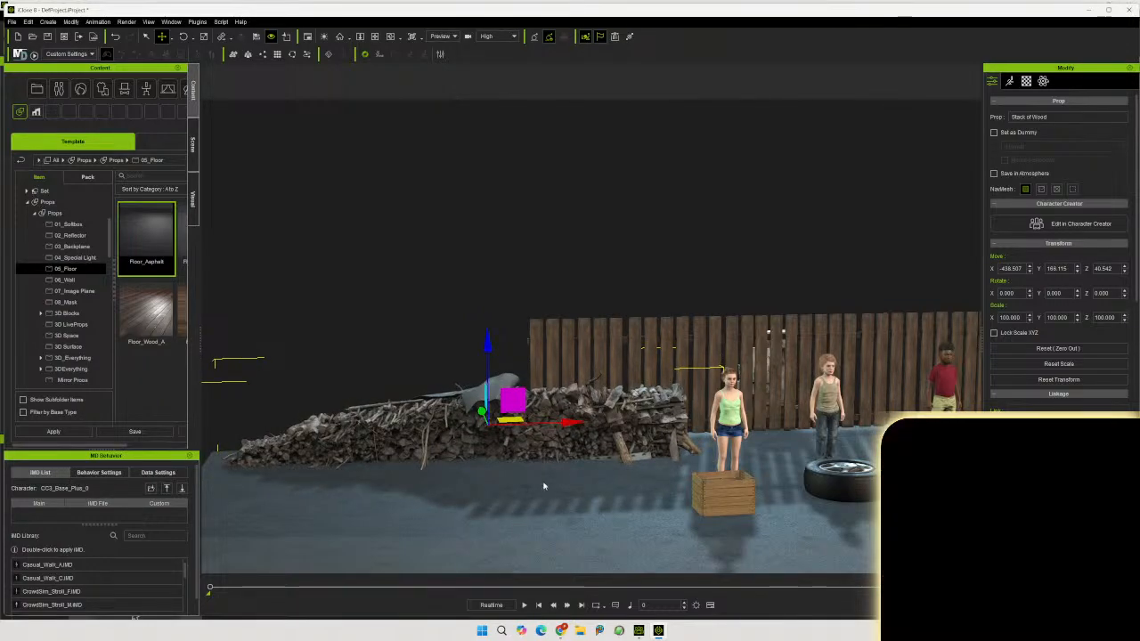
# Rotate the Stack of Wood to about 6.5 degrees on Z
pyautogui.moveTo(542, 486); pyautogui.dragTo(571, 573, button='right')
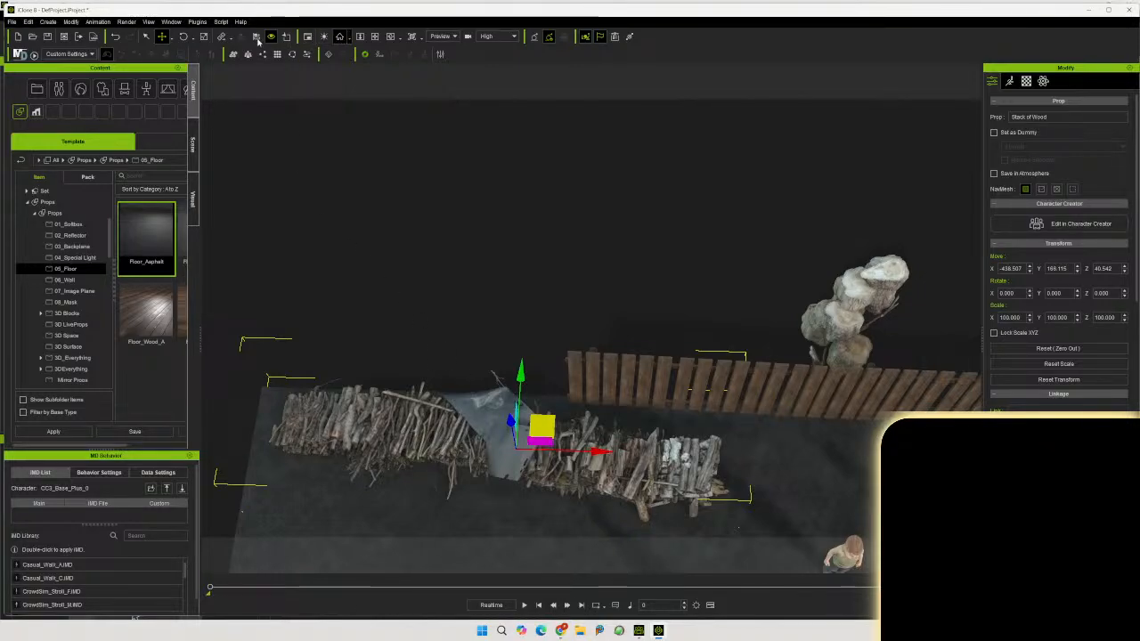
pyautogui.click(182, 36)
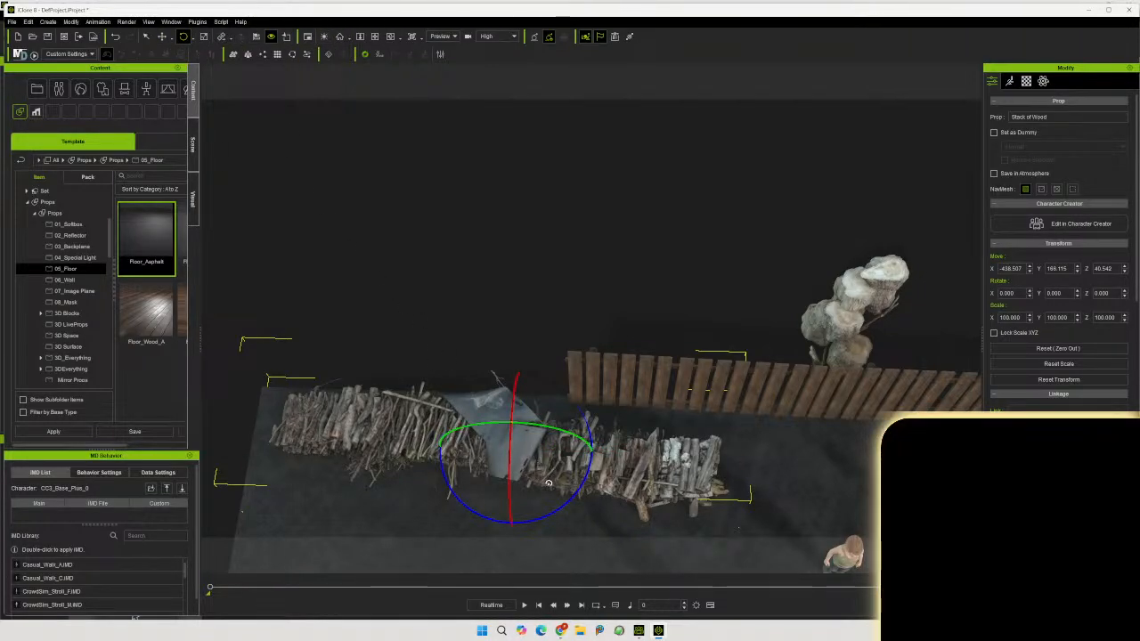
pyautogui.moveTo(566, 505); pyautogui.dragTo(568, 504)
pyautogui.moveTo(665, 528)
pyautogui.mouseDown(button='right')
pyautogui.moveTo(703, 294)
pyautogui.moveTo(693, 416)
pyautogui.moveTo(666, 530)
pyautogui.mouseUp(button='right')
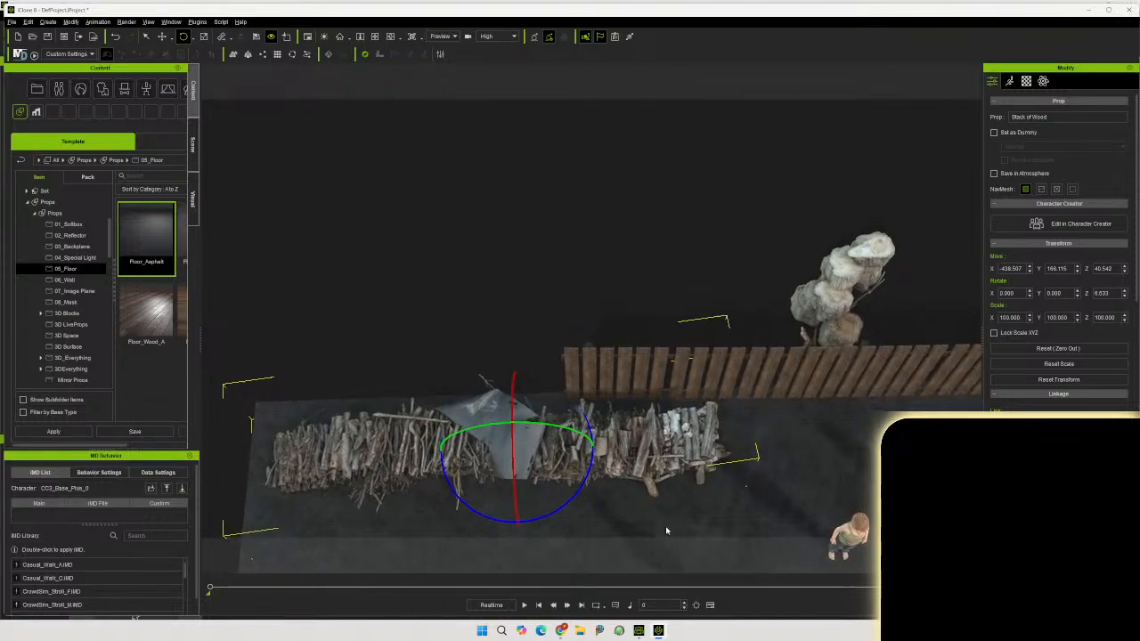
# Move the Stack of Wood closer along the front of the fence, to about X -384 and Y 191
pyautogui.click(161, 36)
pyautogui.moveTo(537, 438); pyautogui.dragTo(616, 408)
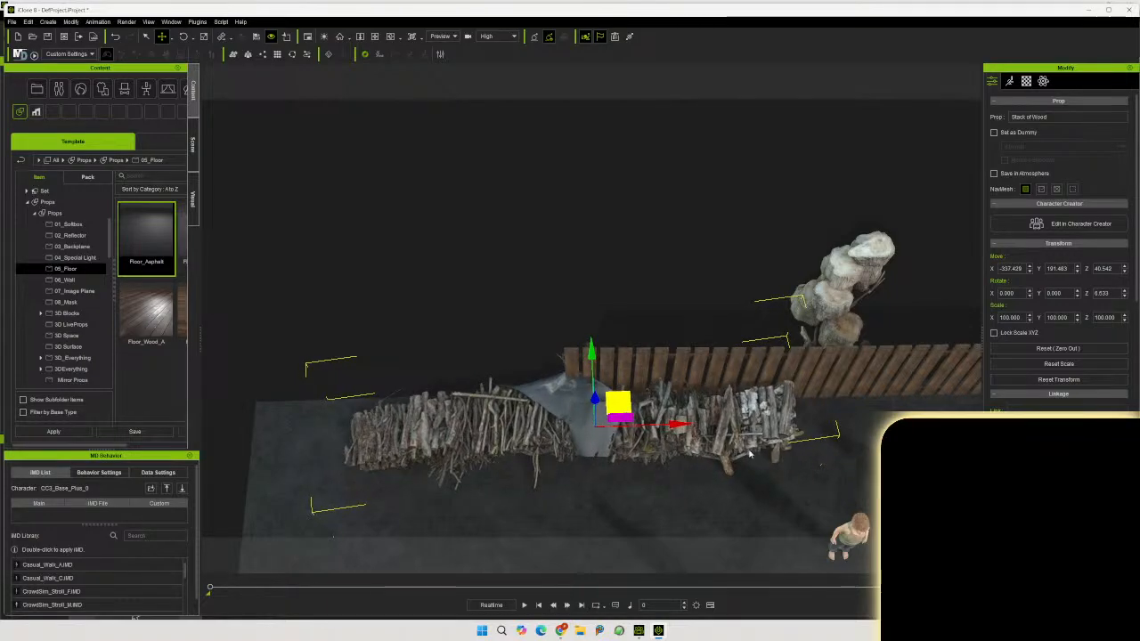
pyautogui.moveTo(925, 249); pyautogui.dragTo(914, 408, button='right')
pyautogui.moveTo(915, 408); pyautogui.dragTo(786, 423, button='middle')
pyautogui.moveTo(708, 425); pyautogui.dragTo(746, 494, button='middle')
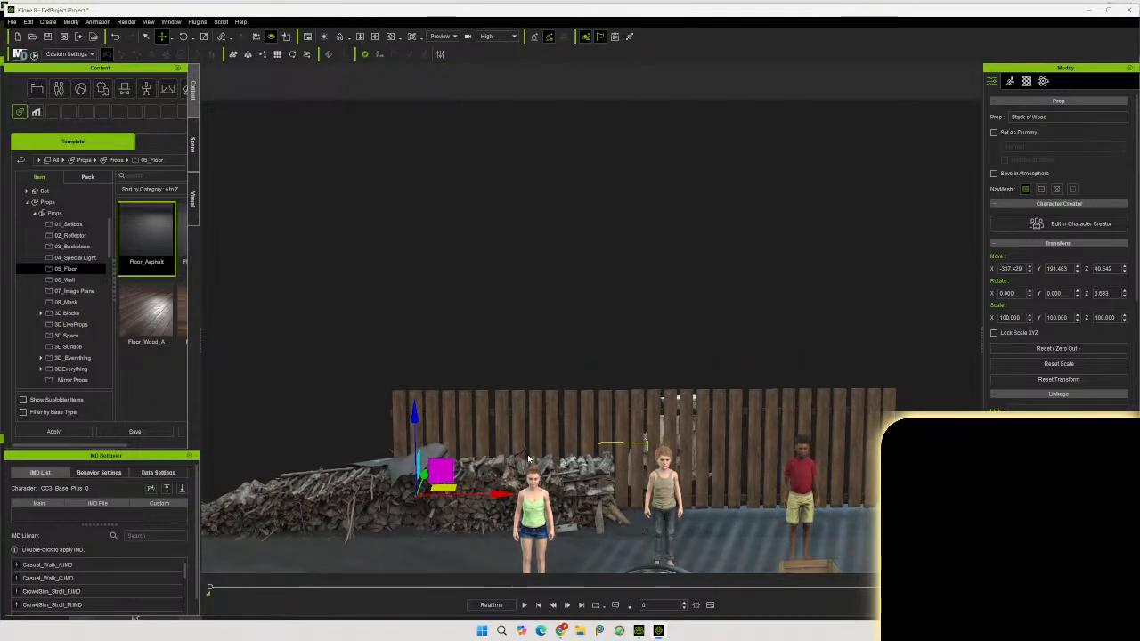
pyautogui.moveTo(495, 495); pyautogui.dragTo(462, 495)
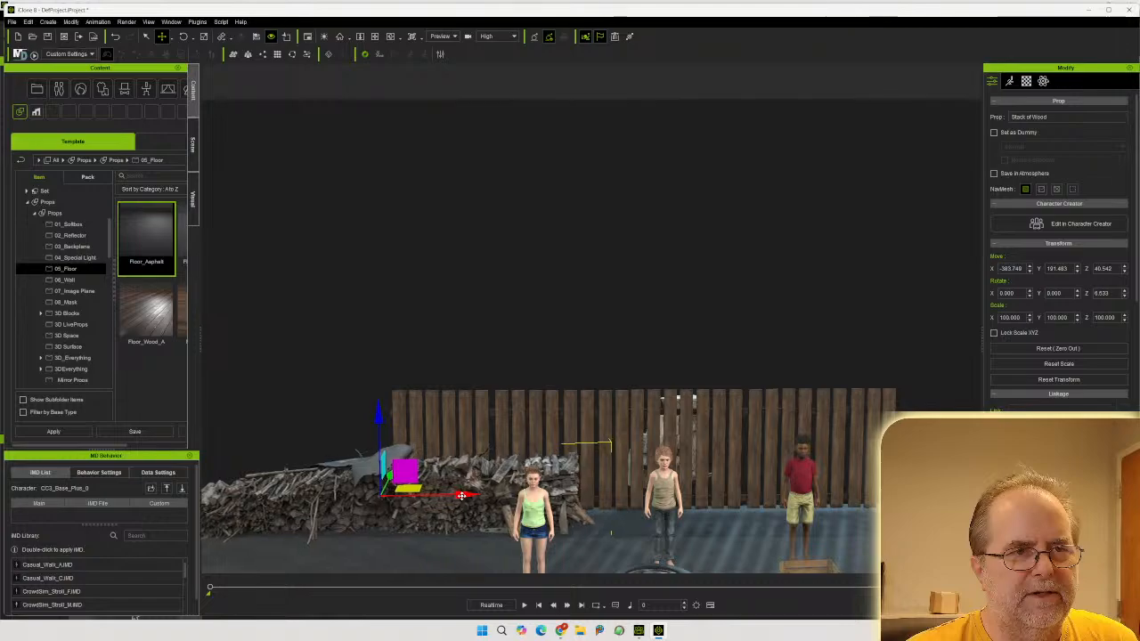
# Move the Big Wheel back to the fence, behind the boy in the red shirt
pyautogui.moveTo(598, 518); pyautogui.dragTo(662, 403, button='right')
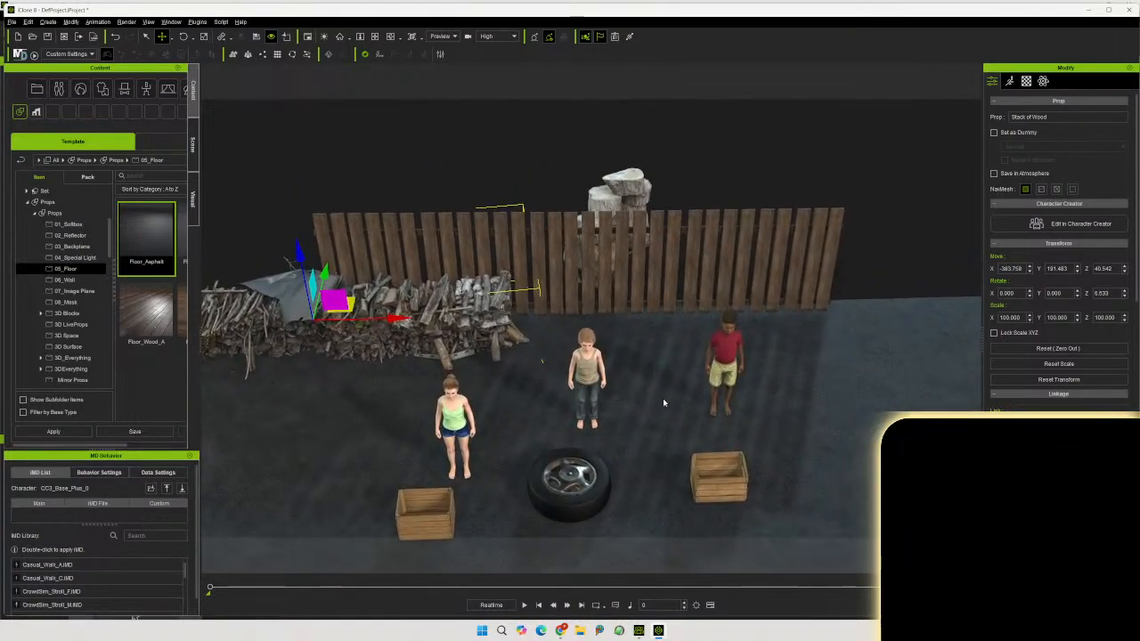
pyautogui.click(570, 488)
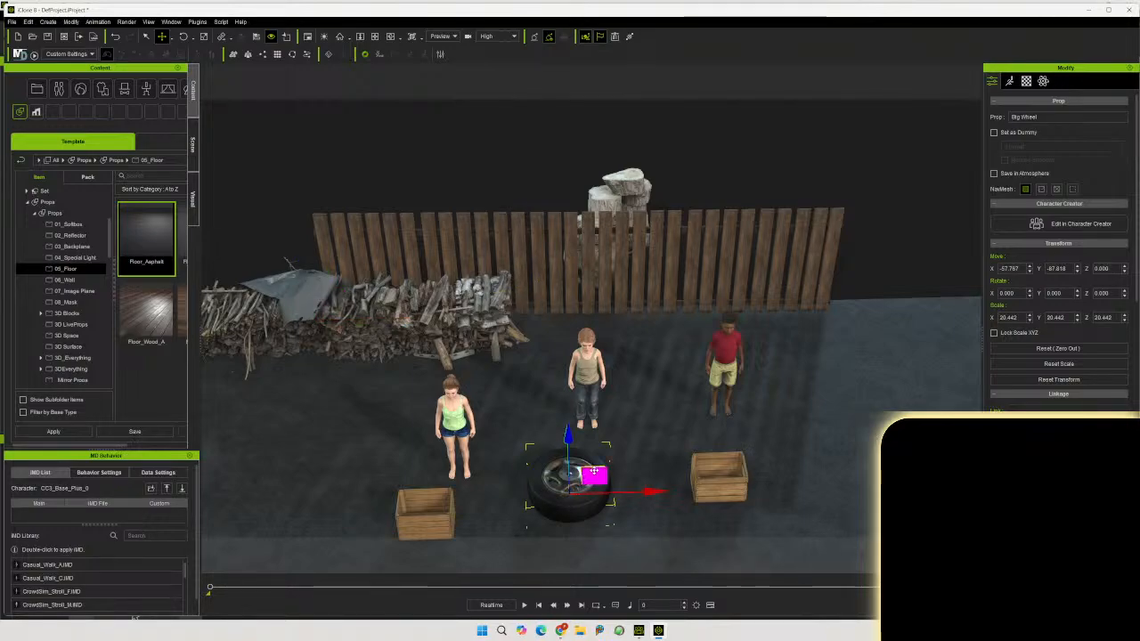
pyautogui.moveTo(657, 460); pyautogui.dragTo(568, 482, button='right')
pyautogui.moveTo(608, 491); pyautogui.dragTo(839, 429)
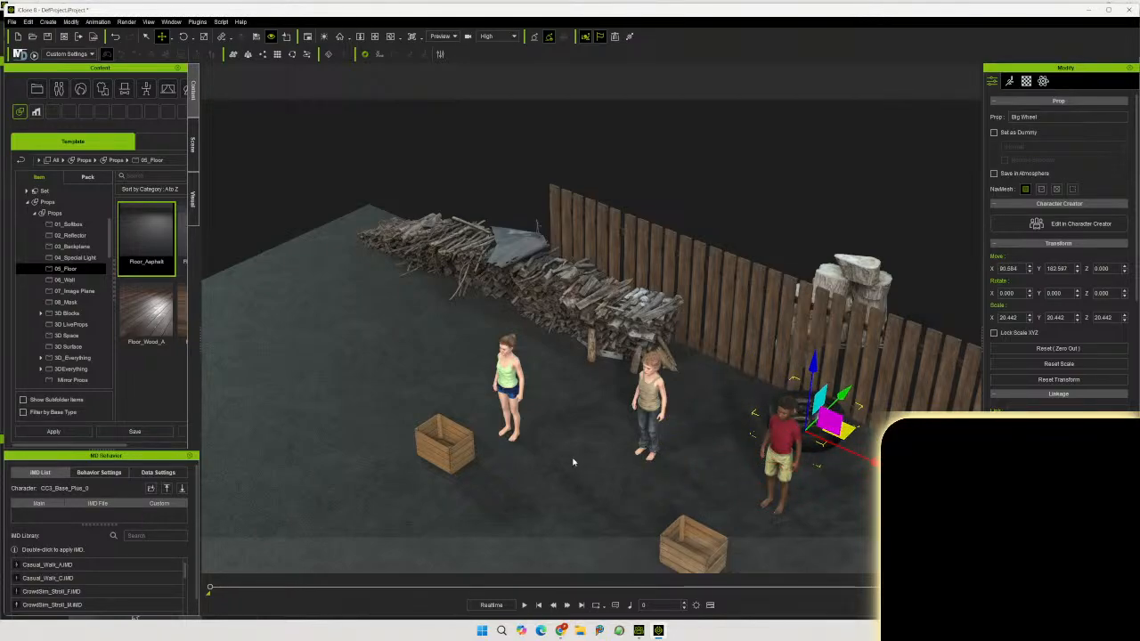
# Move the middle boy in the tan tank top up to the fence at about Y 204 and set his Z rotation to 180
pyautogui.click(646, 405)
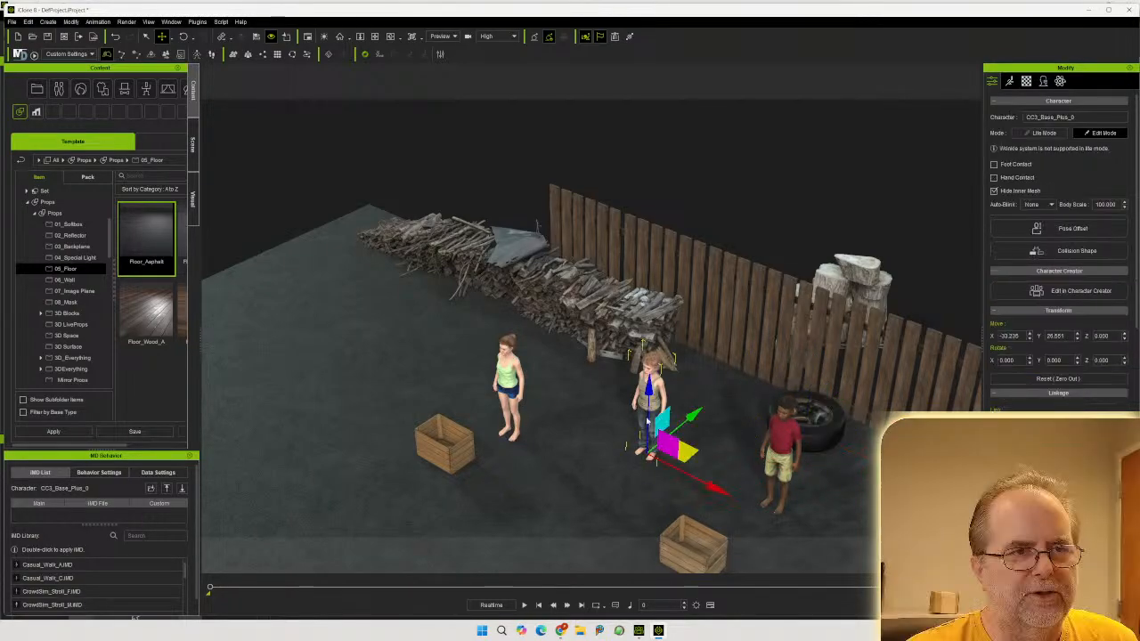
pyautogui.moveTo(694, 453); pyautogui.dragTo(770, 381)
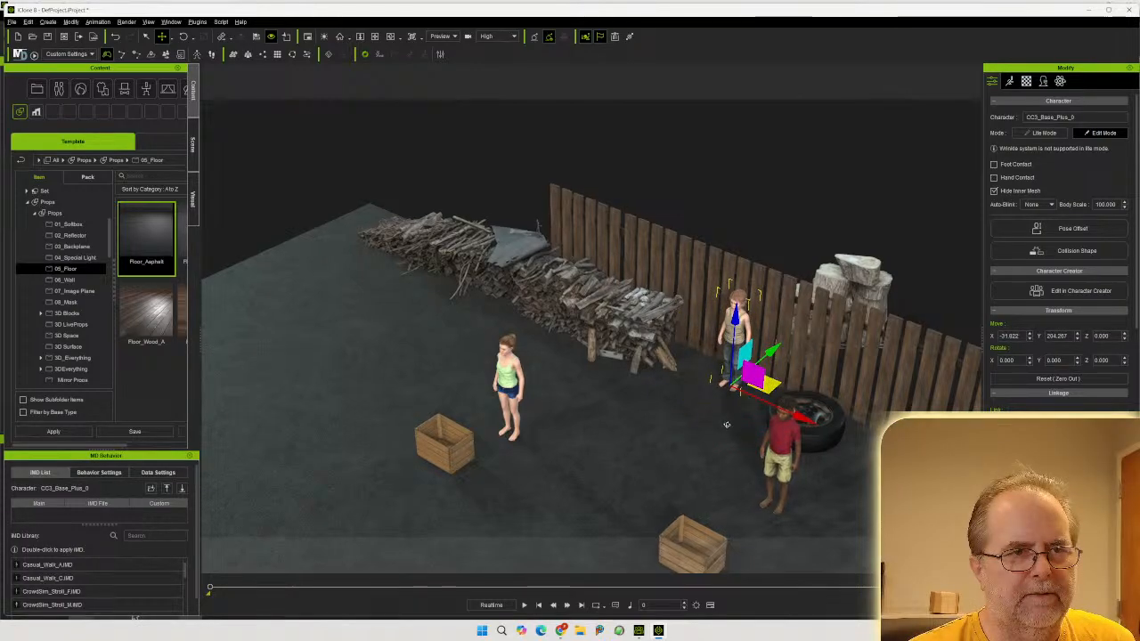
pyautogui.moveTo(778, 460); pyautogui.dragTo(866, 474, button='right')
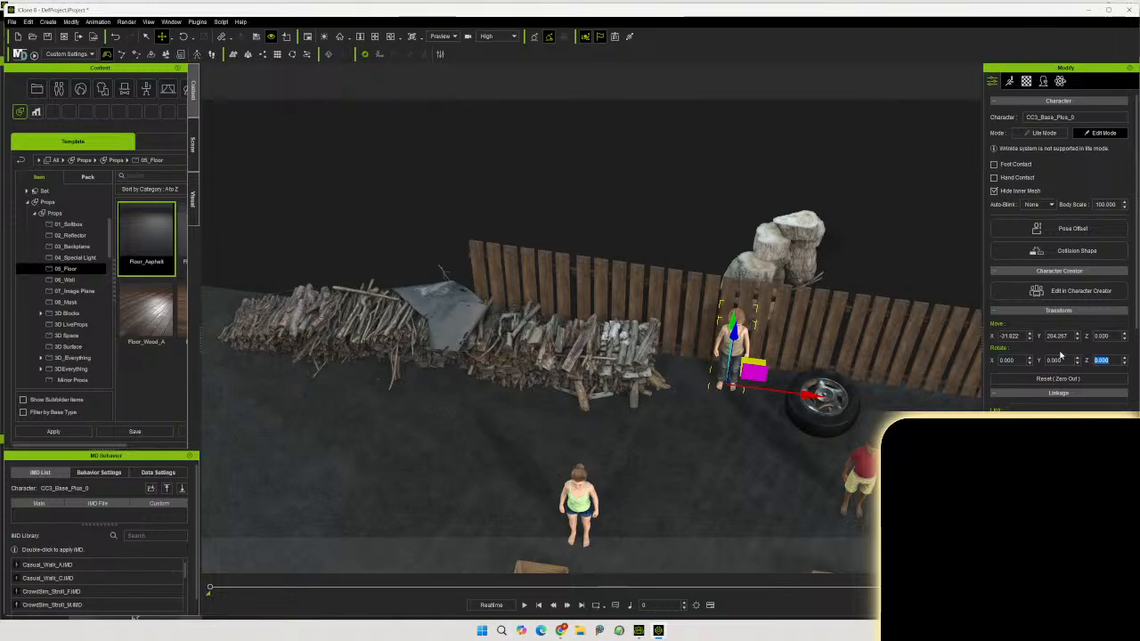
pyautogui.write('180')
pyautogui.press('Return')
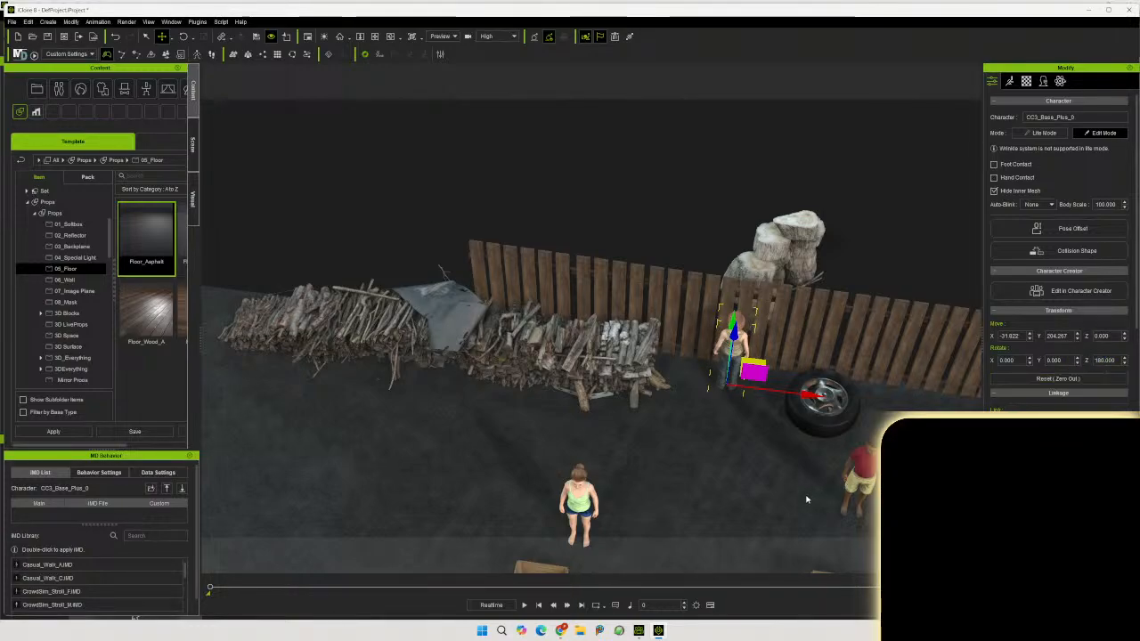
# Move the girl in the green top onto the wood stack by the fence, at about X -184, Y 204 and Z 80
pyautogui.moveTo(780, 497); pyautogui.dragTo(705, 484, button='right')
pyautogui.click(557, 472)
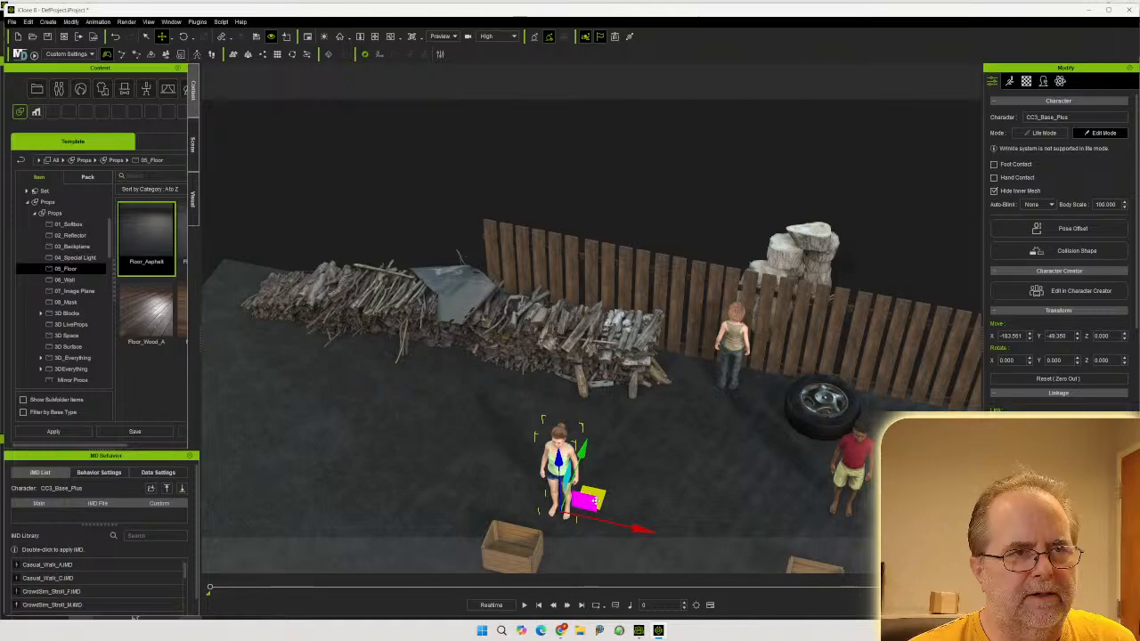
pyautogui.moveTo(600, 419); pyautogui.dragTo(648, 352)
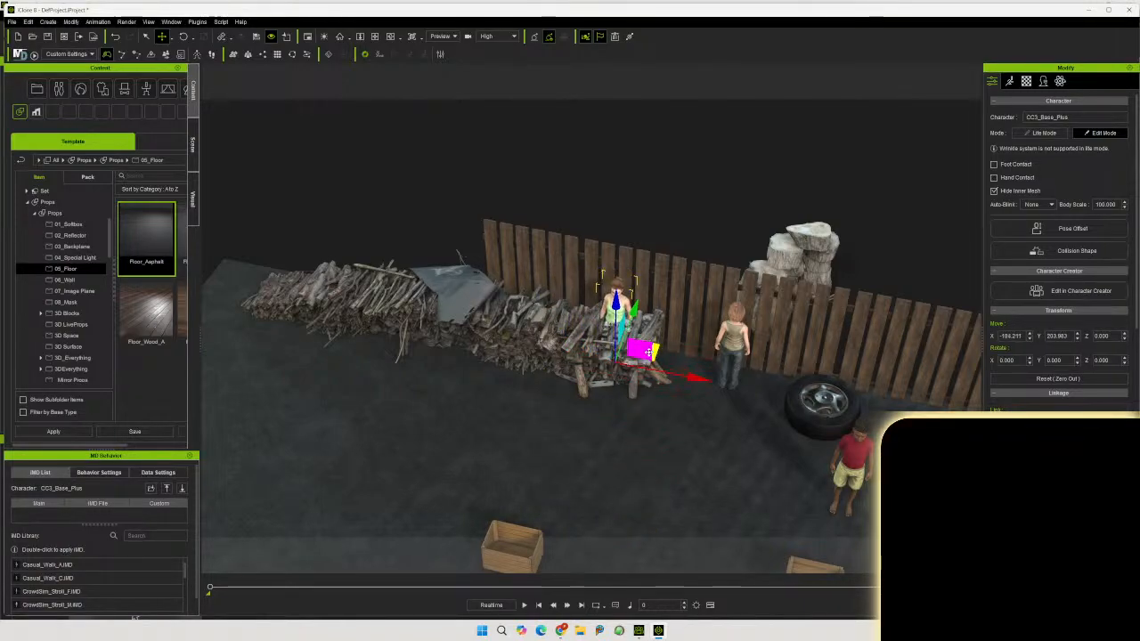
pyautogui.moveTo(614, 294); pyautogui.dragTo(620, 265)
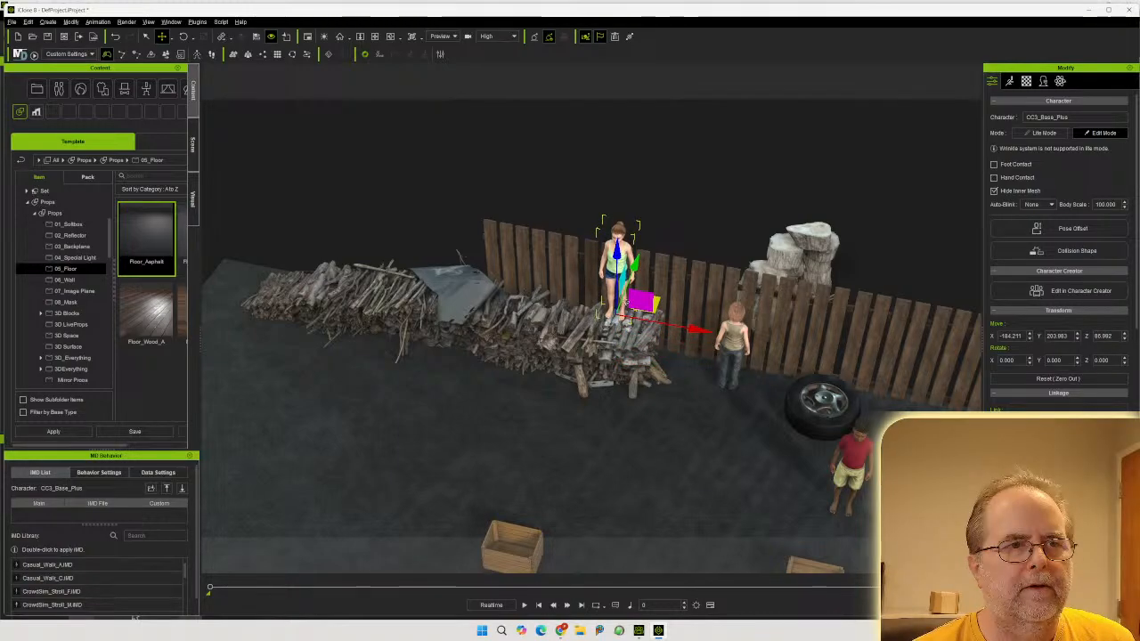
pyautogui.moveTo(627, 303); pyautogui.dragTo(666, 353, button='right')
pyautogui.scroll(3, 667, 358)
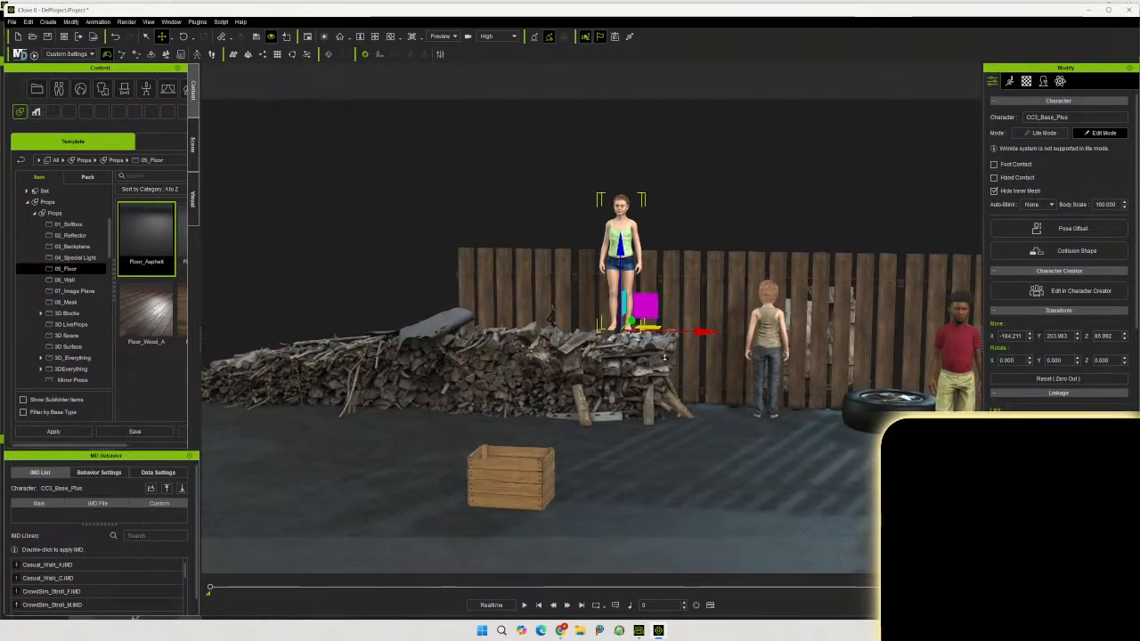
pyautogui.scroll(5, 664, 358)
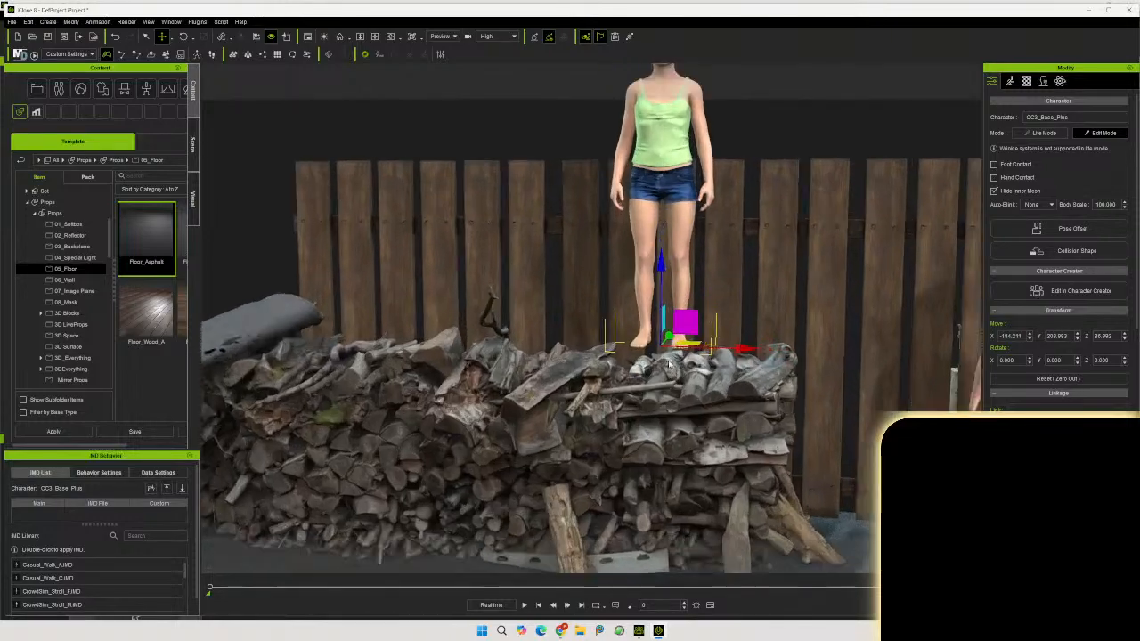
pyautogui.scroll(1, 669, 364)
pyautogui.moveTo(674, 382); pyautogui.dragTo(602, 433, button='middle')
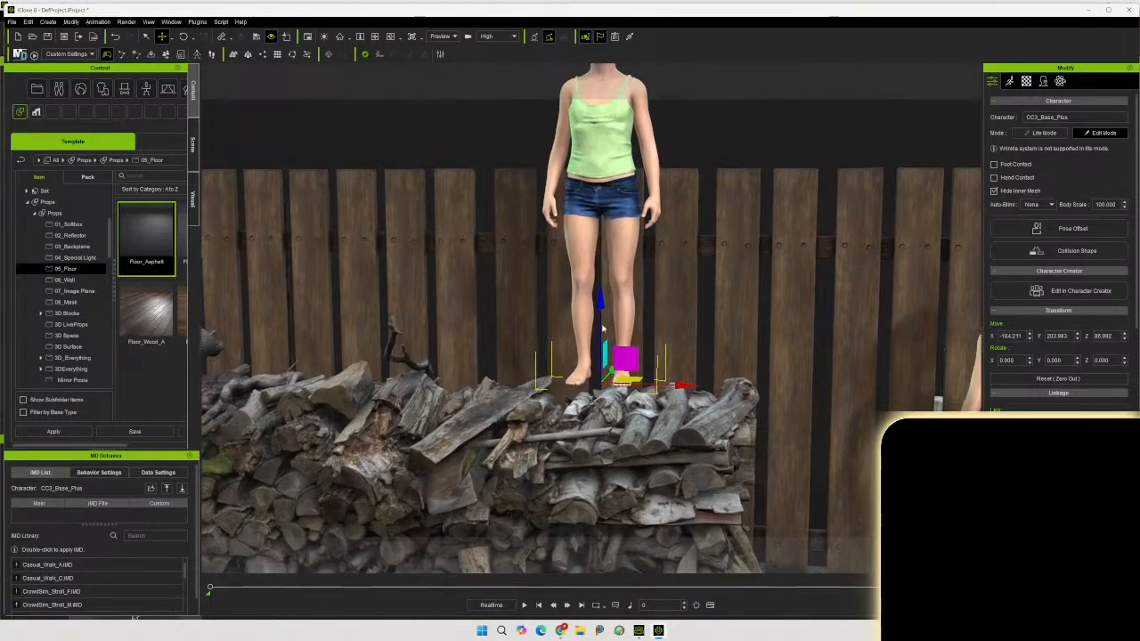
pyautogui.moveTo(601, 301); pyautogui.dragTo(603, 319)
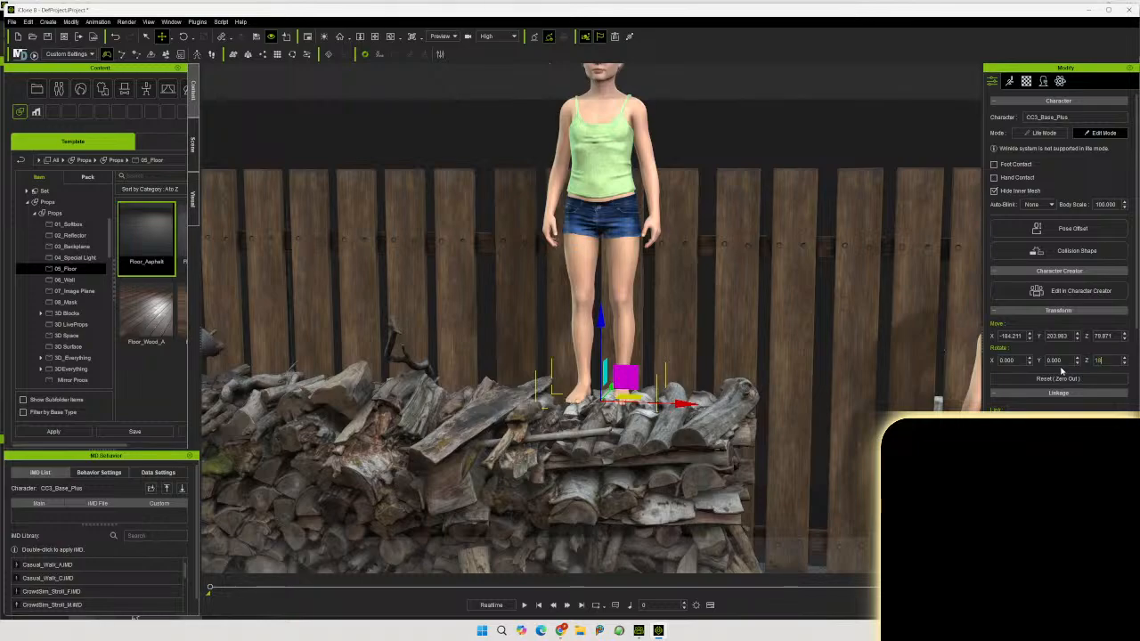
# Turn the girl around to face the fence with a Z rotation of 180, and rotate her further to about 156
pyautogui.write('0')
pyautogui.press('Return')
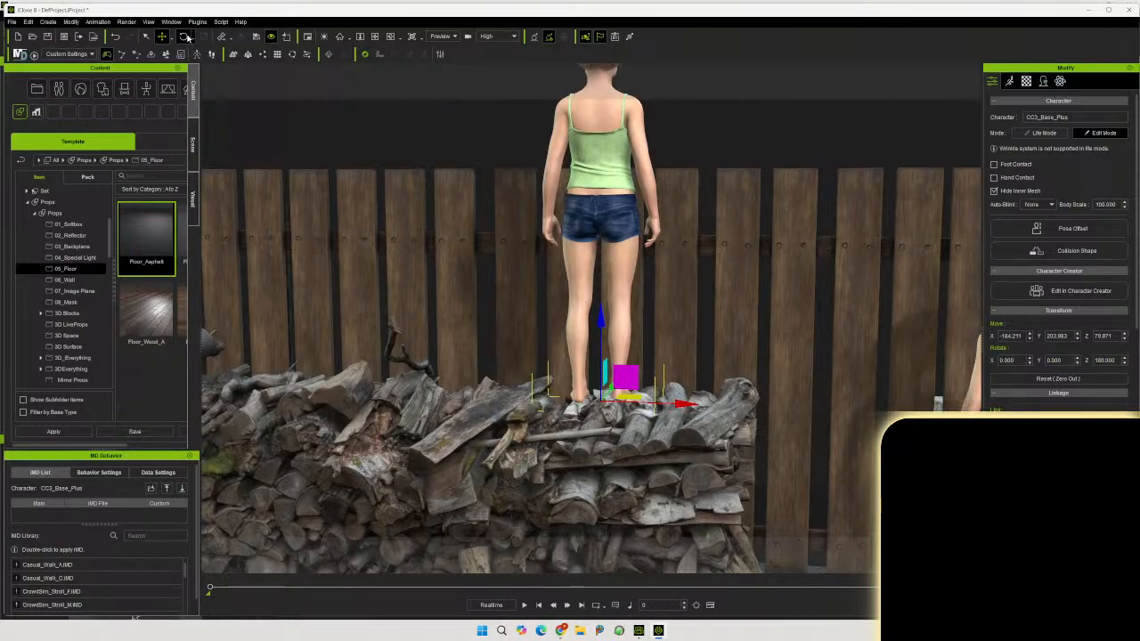
pyautogui.click(185, 36)
pyautogui.moveTo(628, 416); pyautogui.dragTo(621, 417)
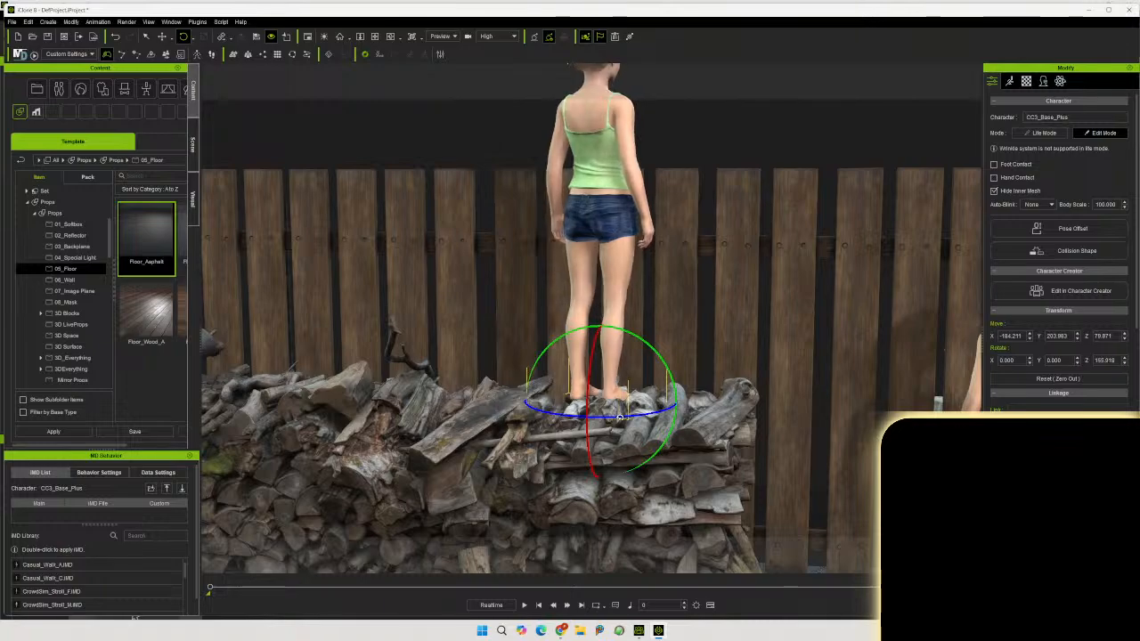
# Inspect the layout along the fence, from the two boys and the wheel to the far end of the wood stacks
pyautogui.moveTo(774, 475); pyautogui.dragTo(473, 400, button='middle')
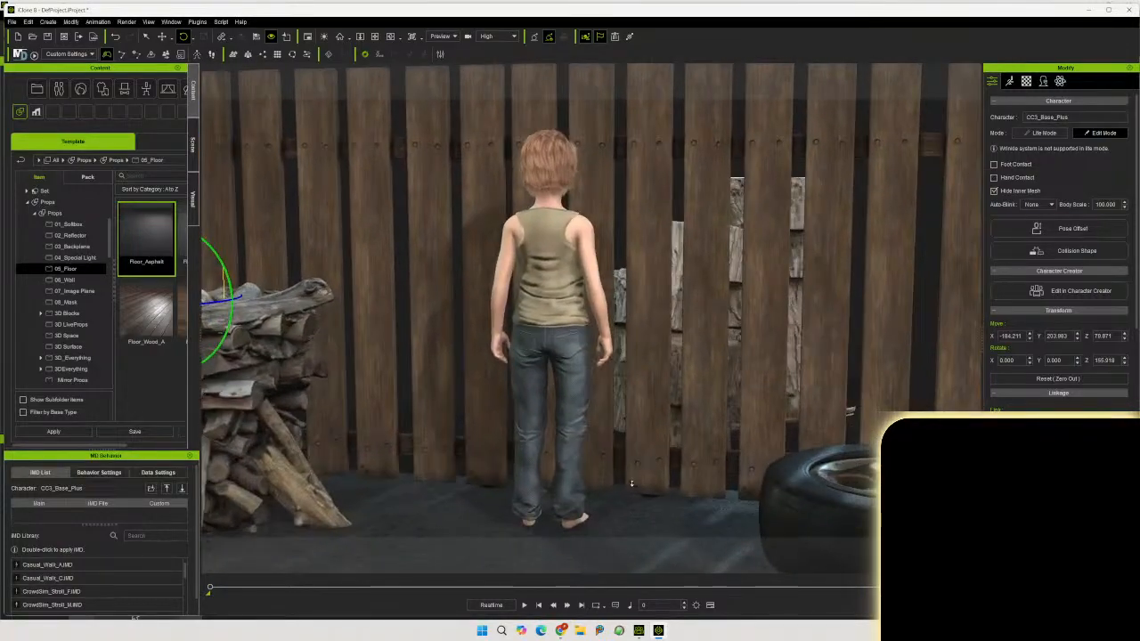
pyautogui.scroll(-1, 634, 483)
pyautogui.scroll(-2, 635, 484)
pyautogui.moveTo(644, 483); pyautogui.dragTo(579, 454, button='middle')
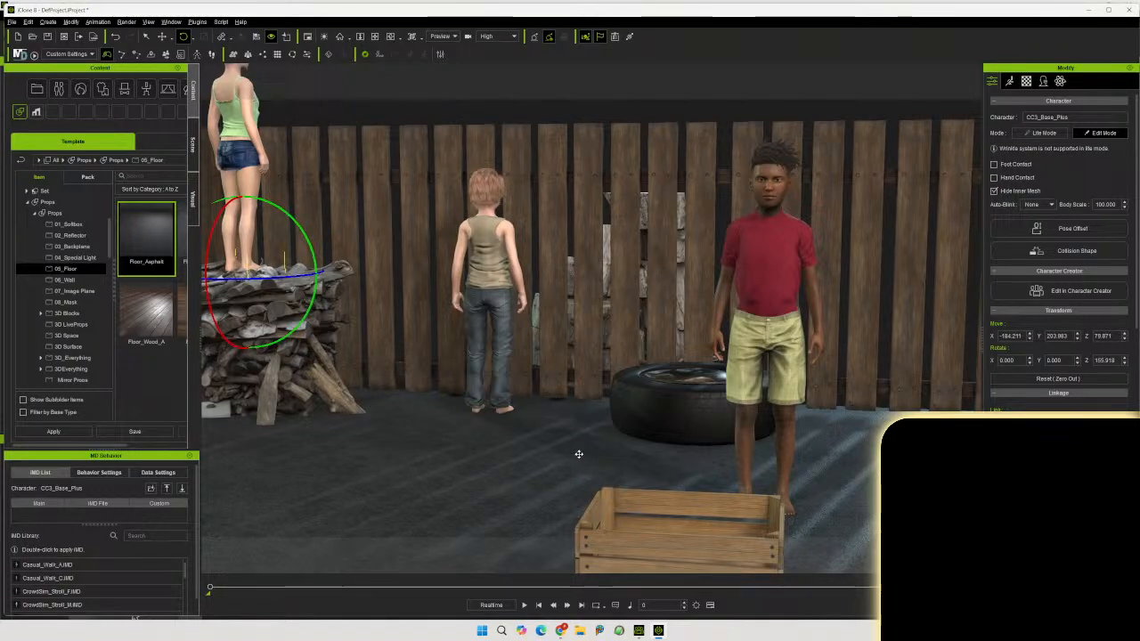
pyautogui.moveTo(583, 451); pyautogui.dragTo(646, 459, button='middle')
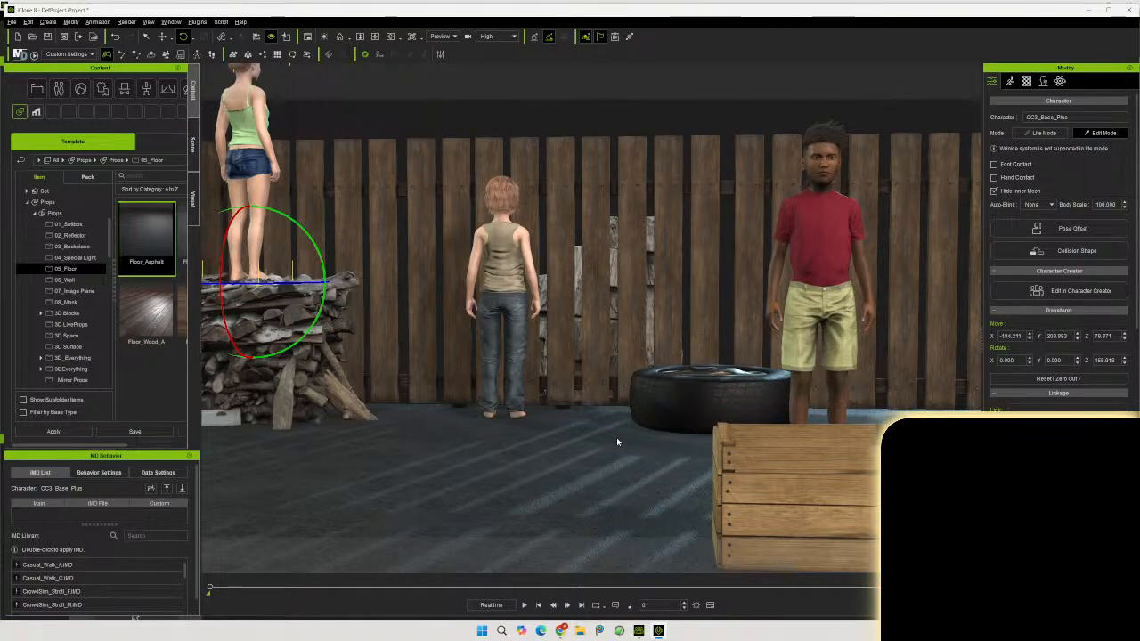
pyautogui.moveTo(617, 442); pyautogui.dragTo(614, 546, button='middle')
pyautogui.scroll(2, 614, 546)
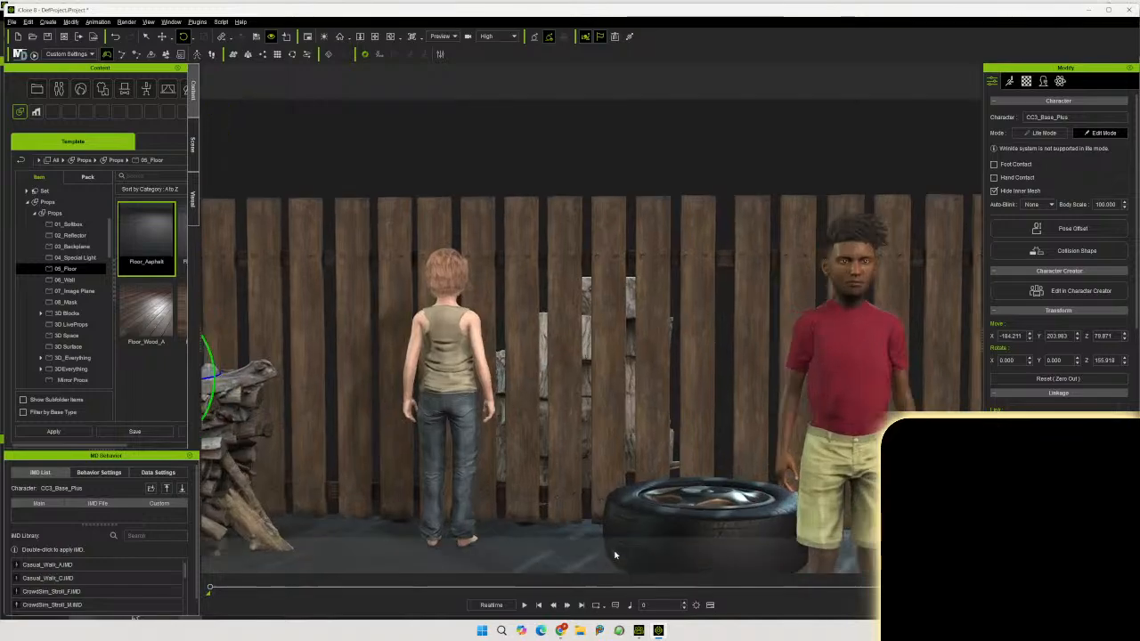
pyautogui.moveTo(691, 492); pyautogui.dragTo(681, 496, button='middle')
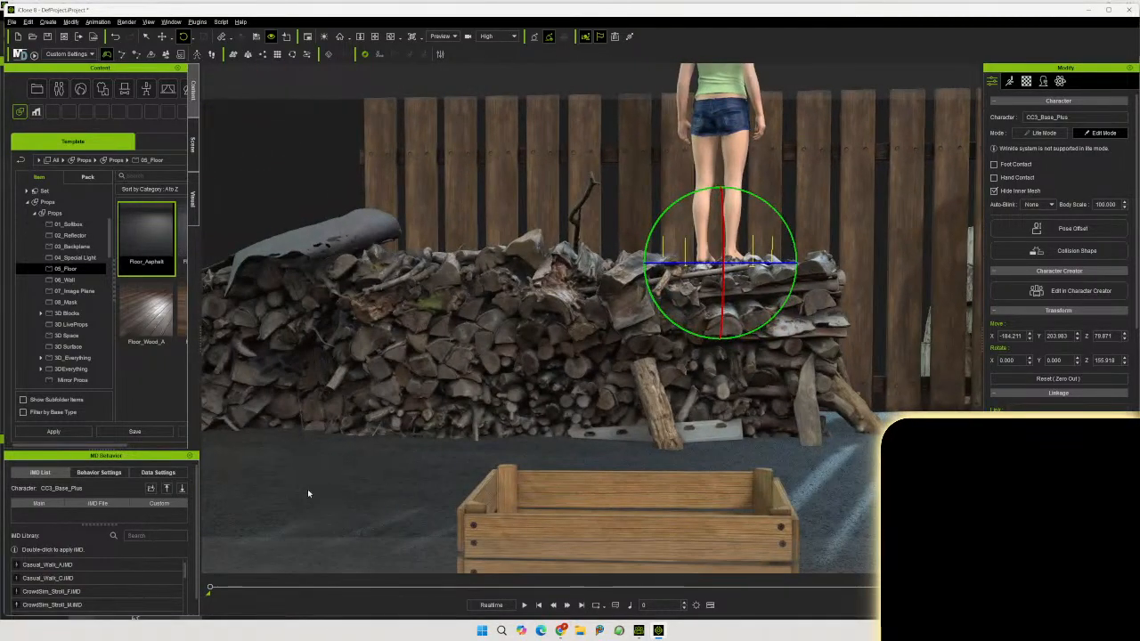
pyautogui.moveTo(311, 498); pyautogui.dragTo(742, 491, button='middle')
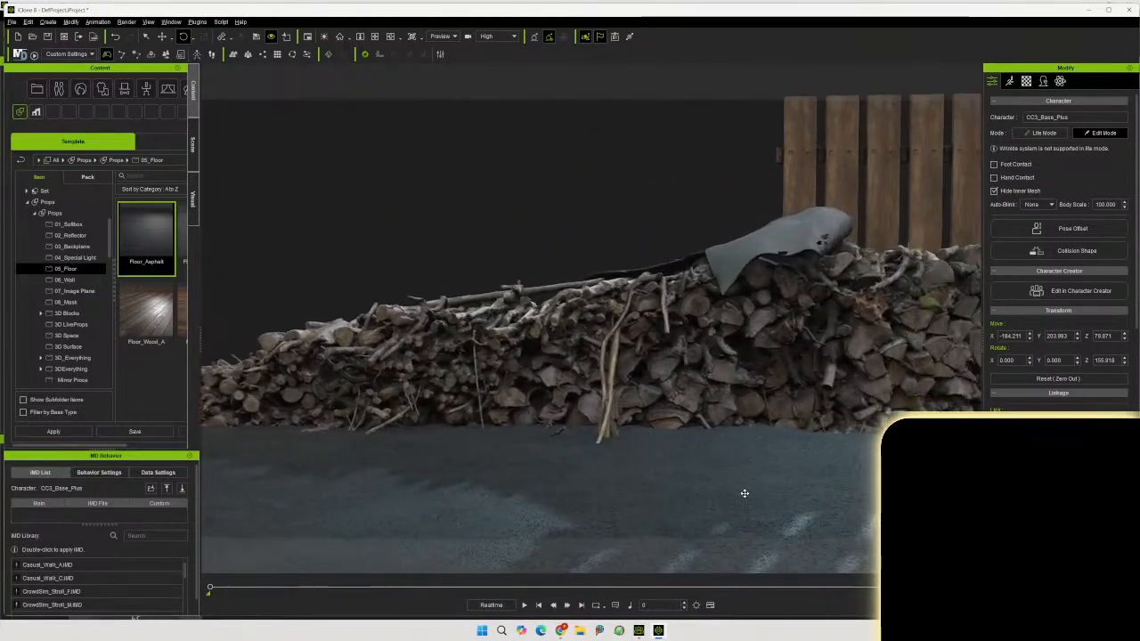
pyautogui.moveTo(486, 469); pyautogui.dragTo(567, 388, button='middle')
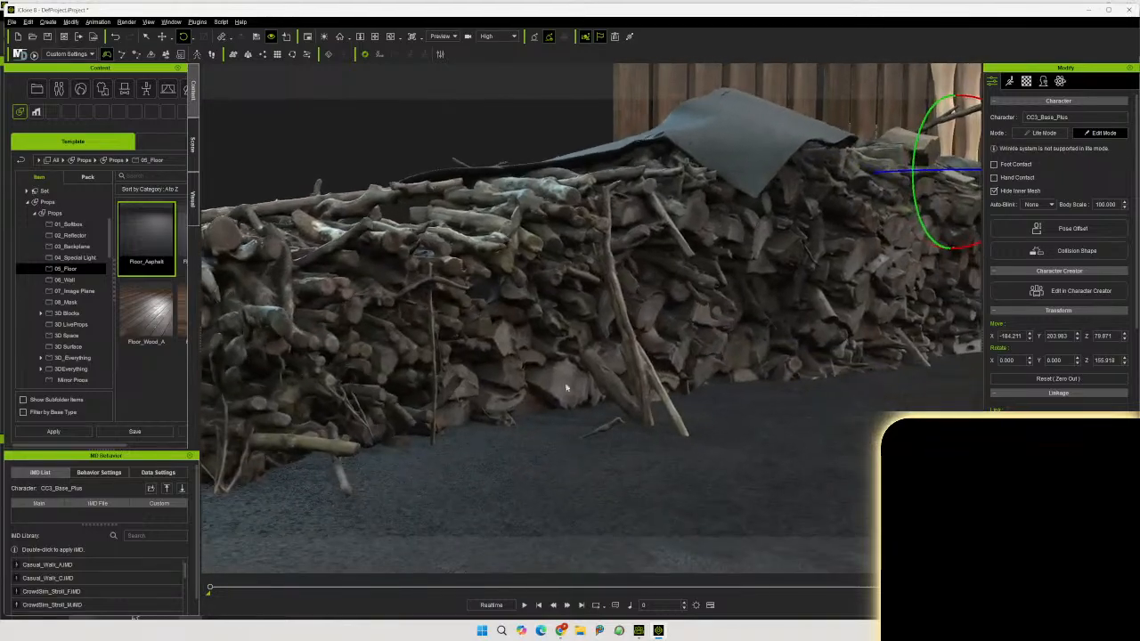
pyautogui.moveTo(678, 429)
pyautogui.mouseDown(button='middle')
pyautogui.moveTo(534, 437)
pyautogui.moveTo(504, 462)
pyautogui.moveTo(498, 484)
pyautogui.moveTo(497, 434)
pyautogui.moveTo(699, 400)
pyautogui.moveTo(320, 430)
pyautogui.moveTo(649, 466)
pyautogui.moveTo(411, 473)
pyautogui.moveTo(623, 493)
pyautogui.moveTo(529, 504)
pyautogui.moveTo(519, 526)
pyautogui.moveTo(689, 446)
pyautogui.mouseUp(button='middle')
# Stack a duplicate of the Big Wheel on the original at about Z 30 and offset it to about X 106, Y 180
pyautogui.click(703, 434)
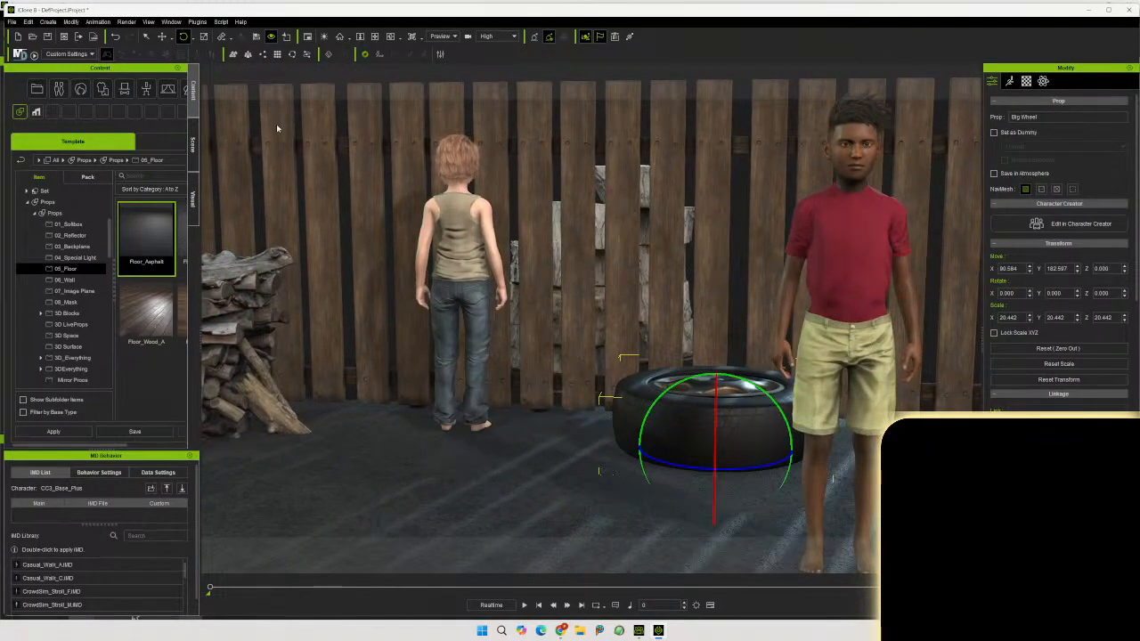
pyautogui.click(162, 37)
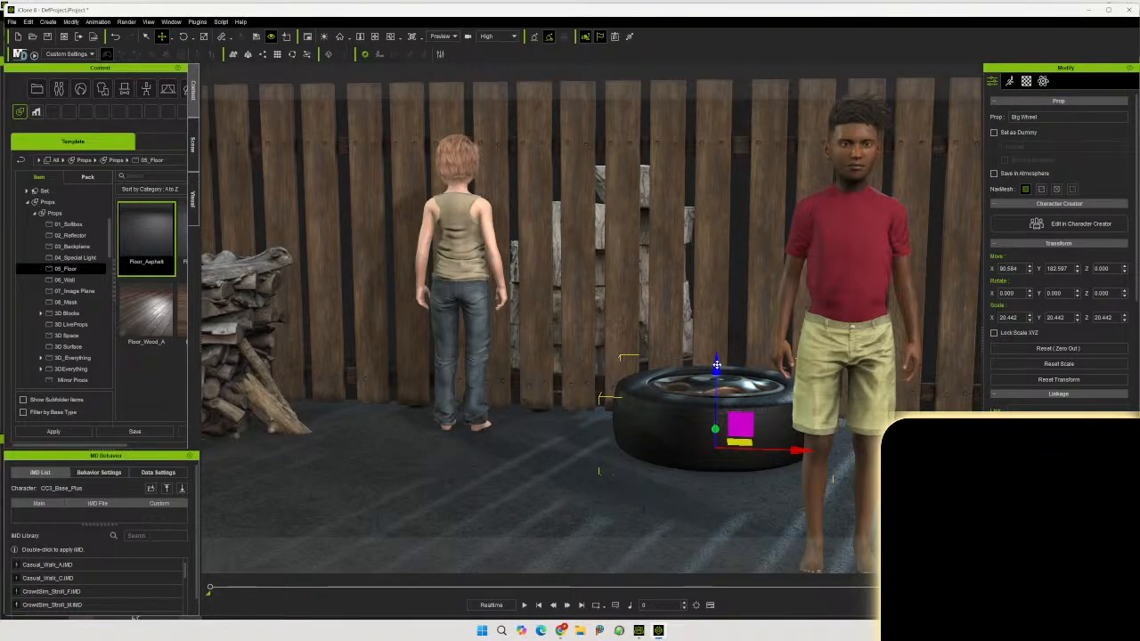
pyautogui.moveTo(716, 365); pyautogui.dragTo(726, 303)
pyautogui.moveTo(677, 386); pyautogui.dragTo(700, 453, button='middle')
pyautogui.moveTo(727, 415); pyautogui.dragTo(750, 402, button='middle')
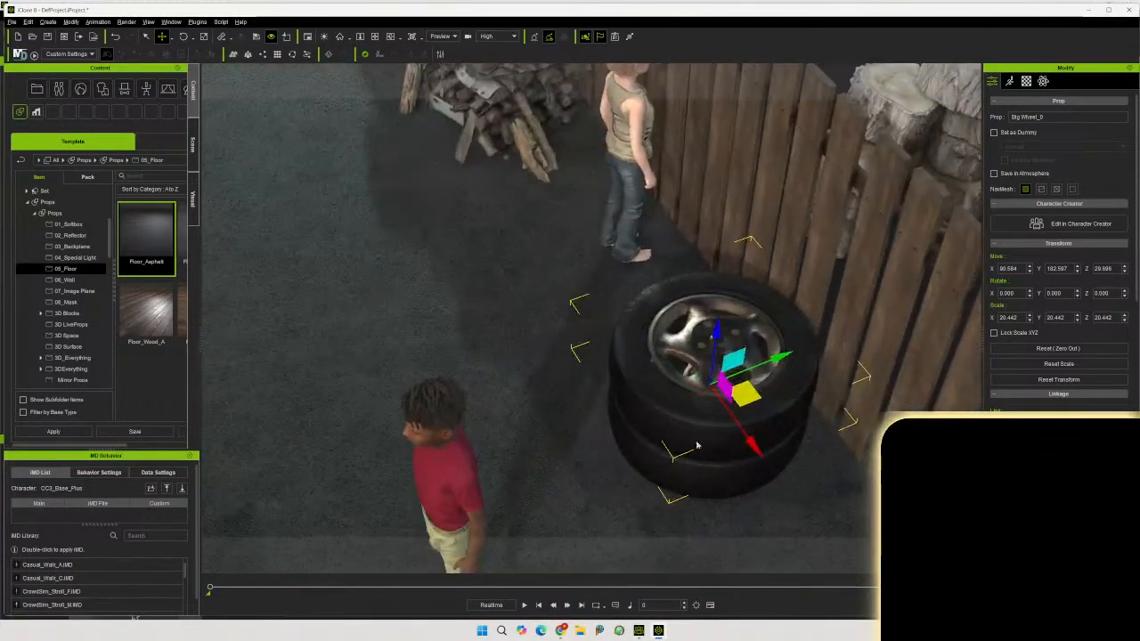
pyautogui.moveTo(751, 402); pyautogui.dragTo(761, 420)
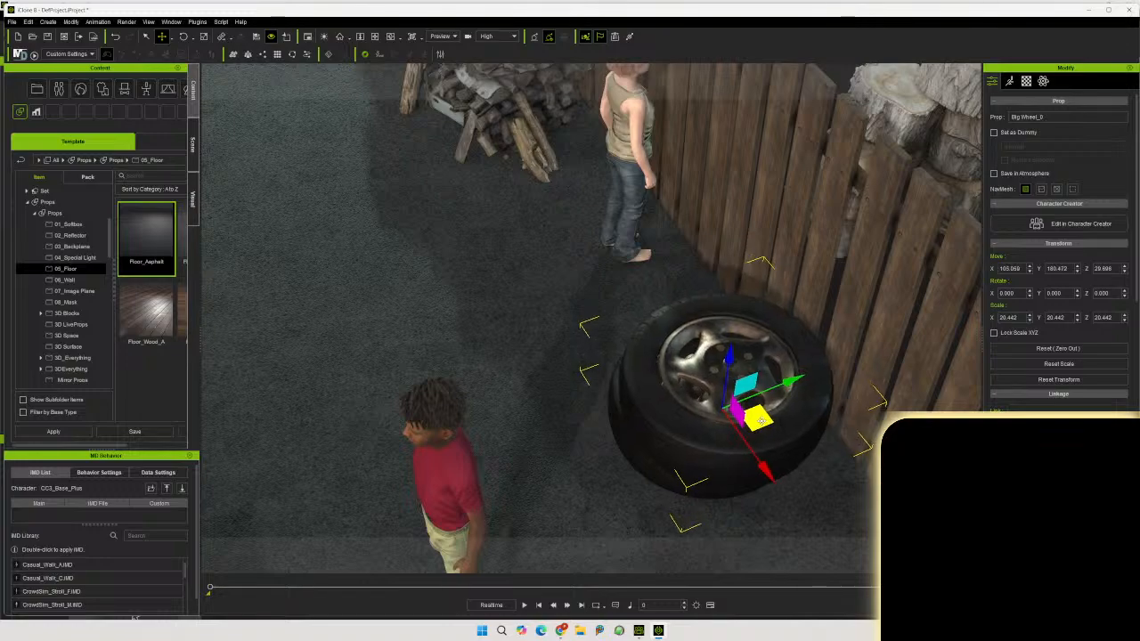
# Stack a third Big Wheel copy on top at about Z 60 and scale it down to about 16.9
pyautogui.moveTo(521, 411); pyautogui.dragTo(755, 252, button='middle')
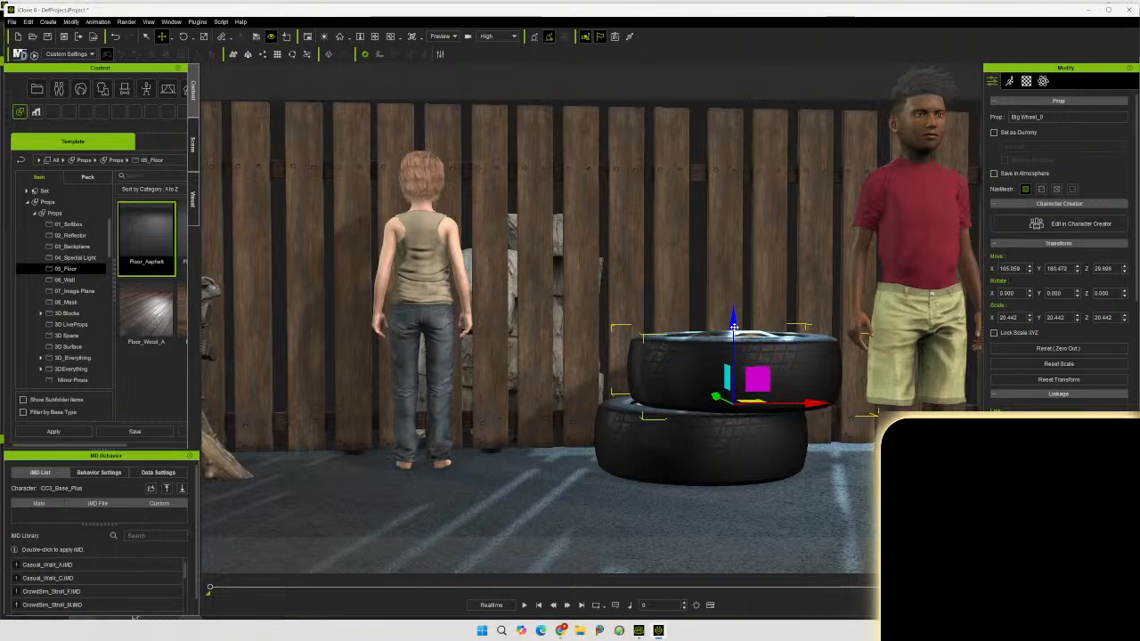
pyautogui.moveTo(733, 328); pyautogui.dragTo(733, 256)
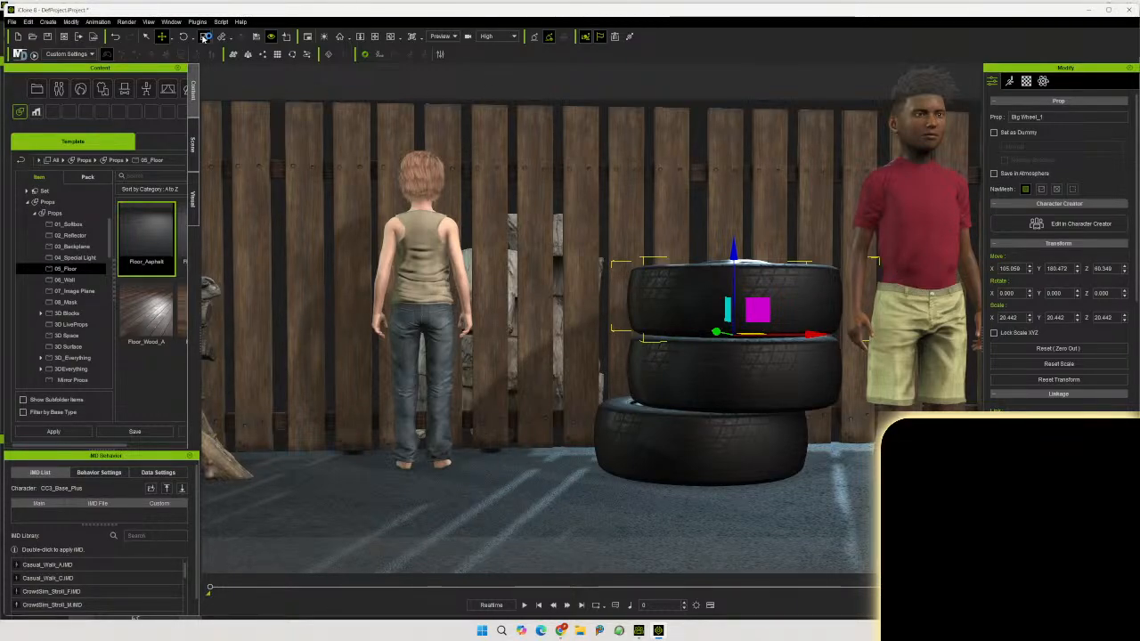
pyautogui.click(203, 37)
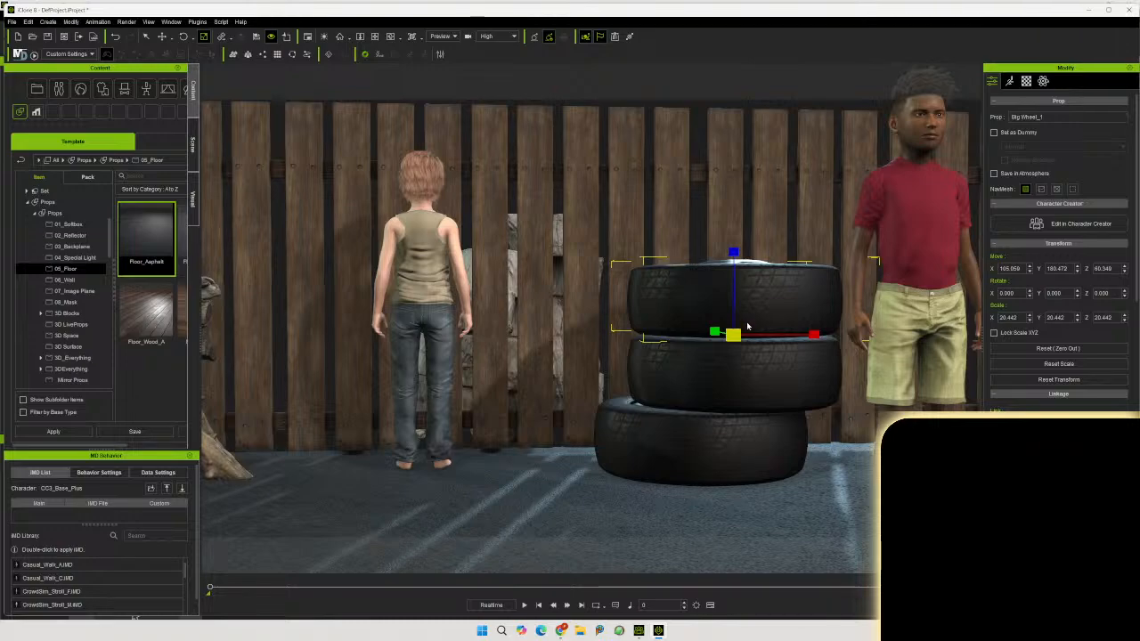
pyautogui.moveTo(732, 335); pyautogui.dragTo(733, 354)
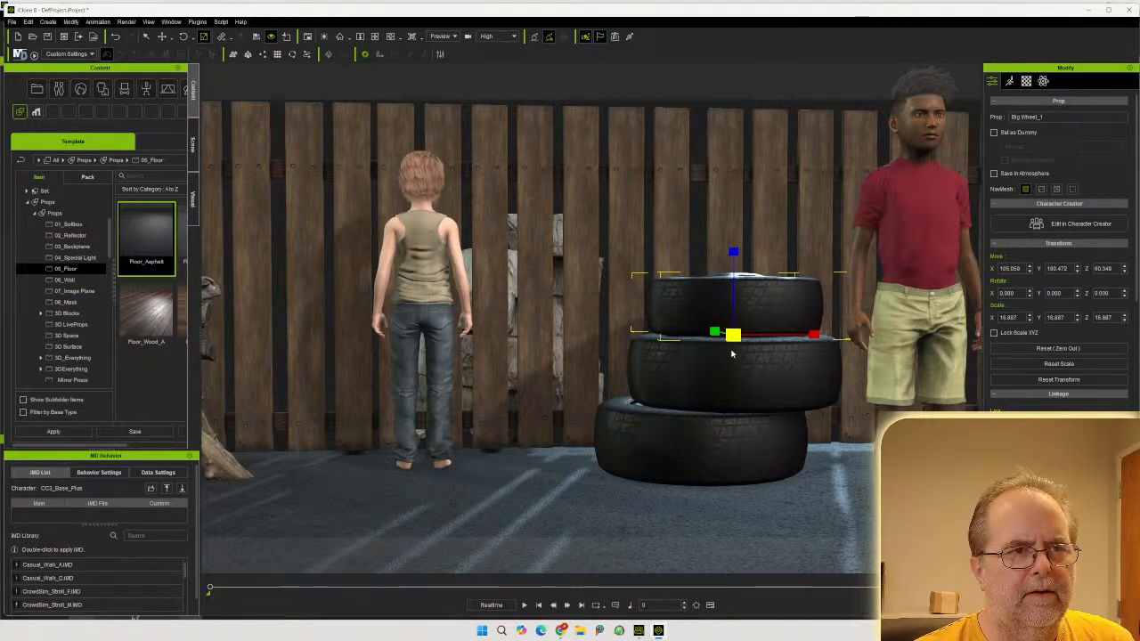
# Shift the smaller top wheel sideways on the stack to about X 95, Y 179
pyautogui.click(164, 38)
pyautogui.moveTo(618, 367); pyautogui.dragTo(611, 485, button='right')
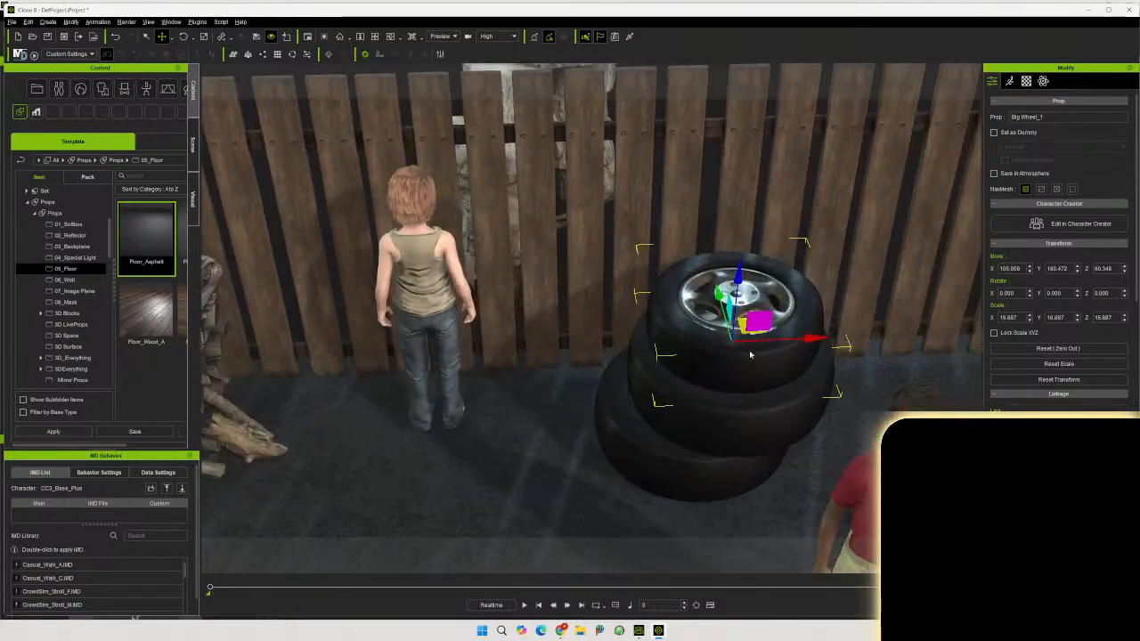
pyautogui.click(742, 328)
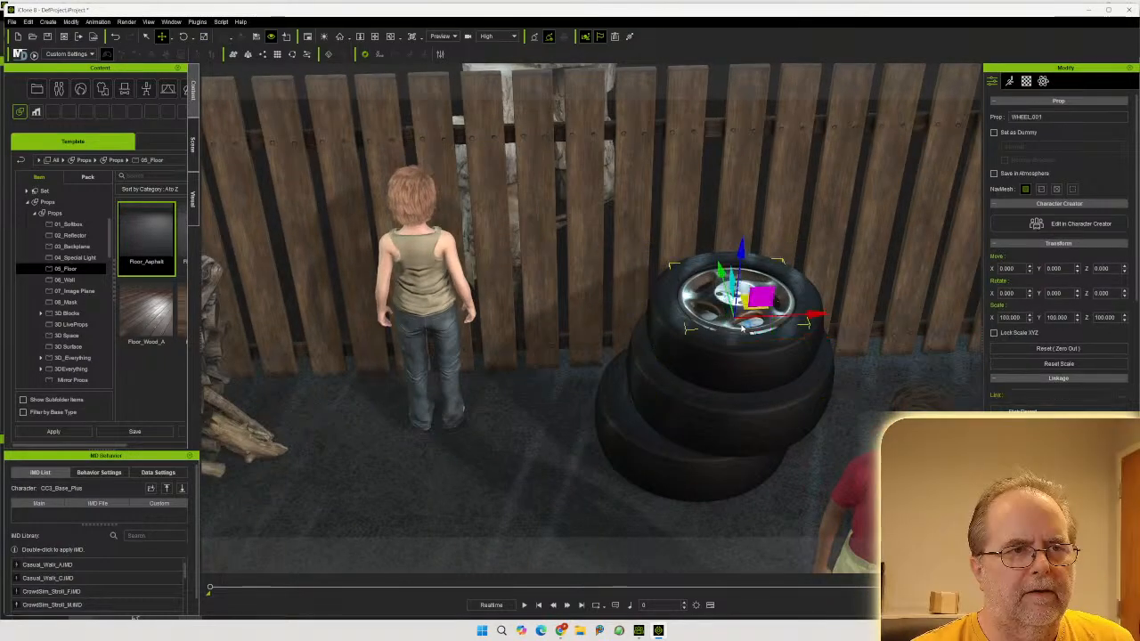
pyautogui.click(747, 326)
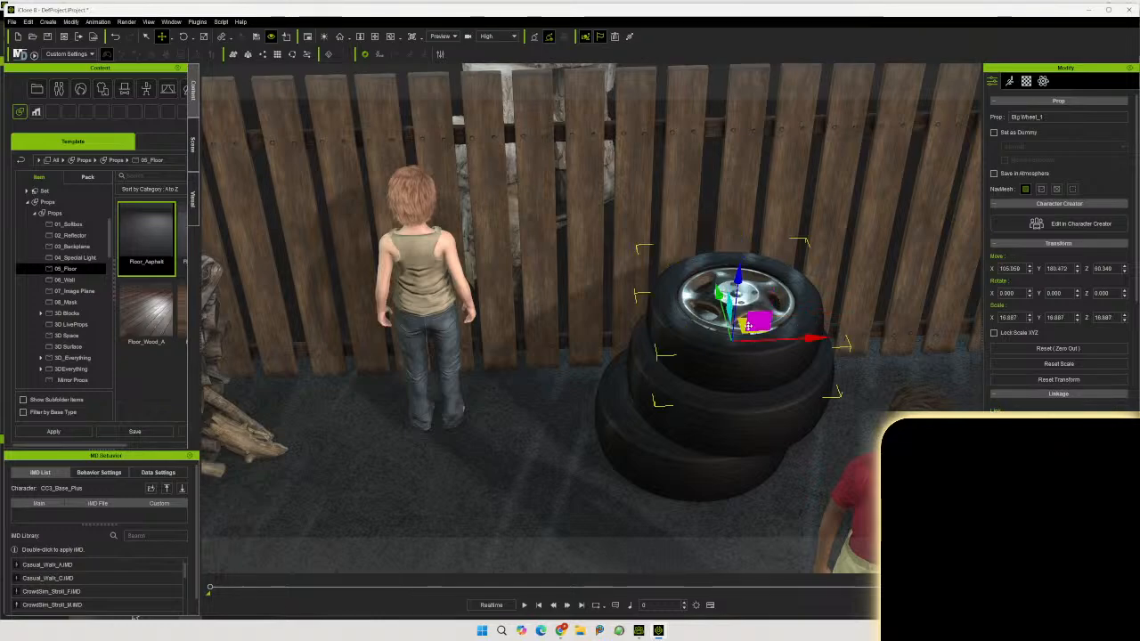
pyautogui.moveTo(741, 325); pyautogui.dragTo(716, 325)
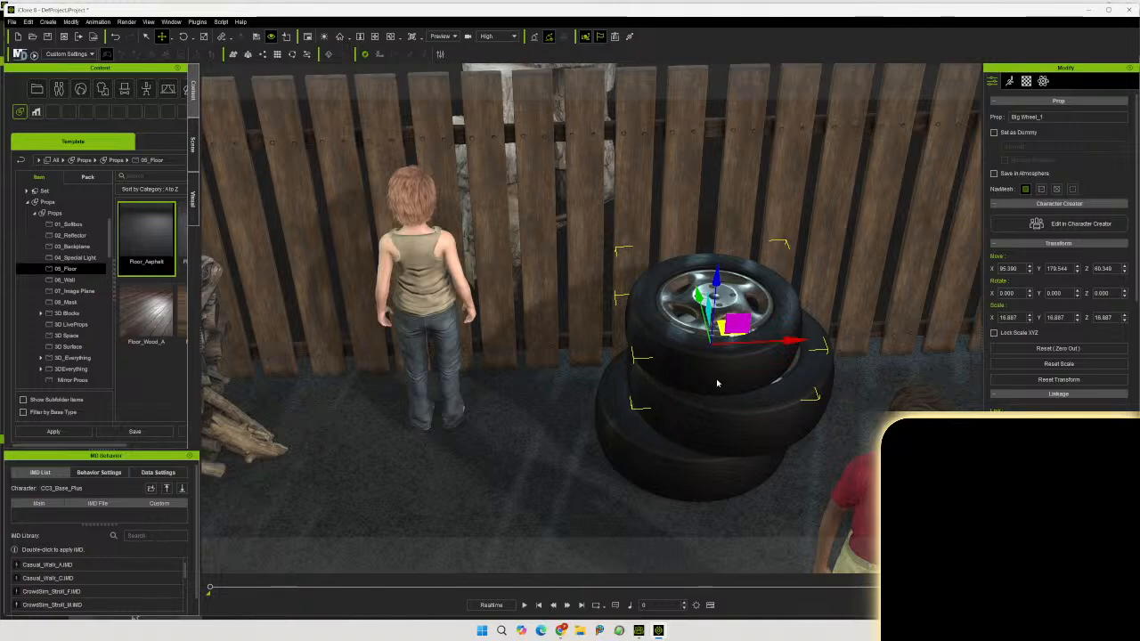
pyautogui.moveTo(712, 433); pyautogui.dragTo(749, 372, button='right')
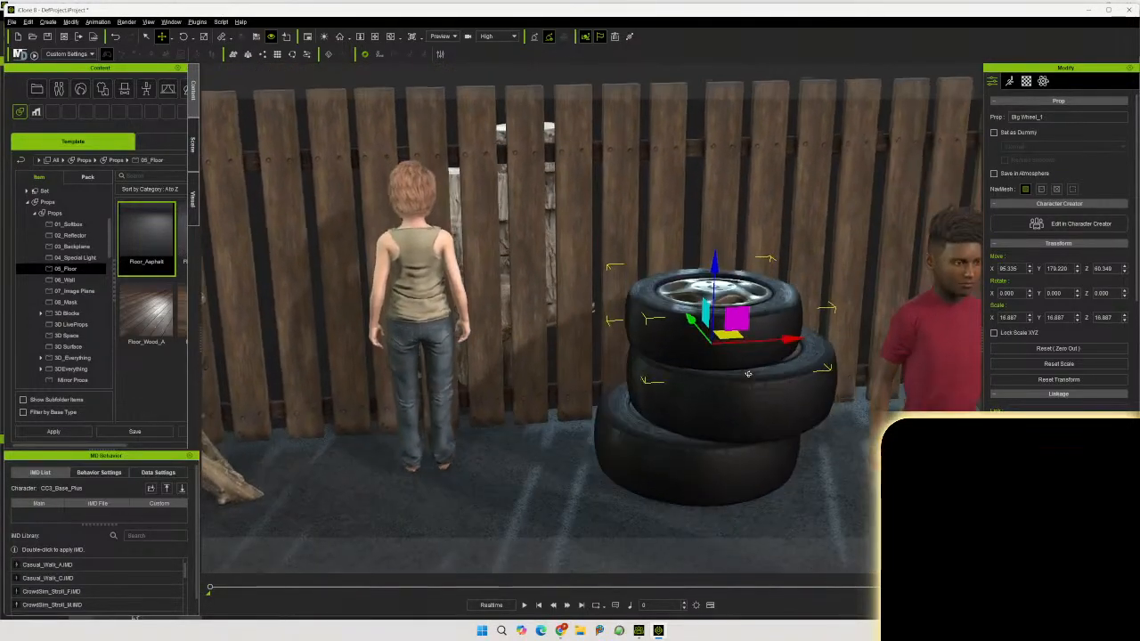
# Rotate the top wheel to about 124 degrees on Z and the middle wheel to about -103 degrees
pyautogui.click(183, 37)
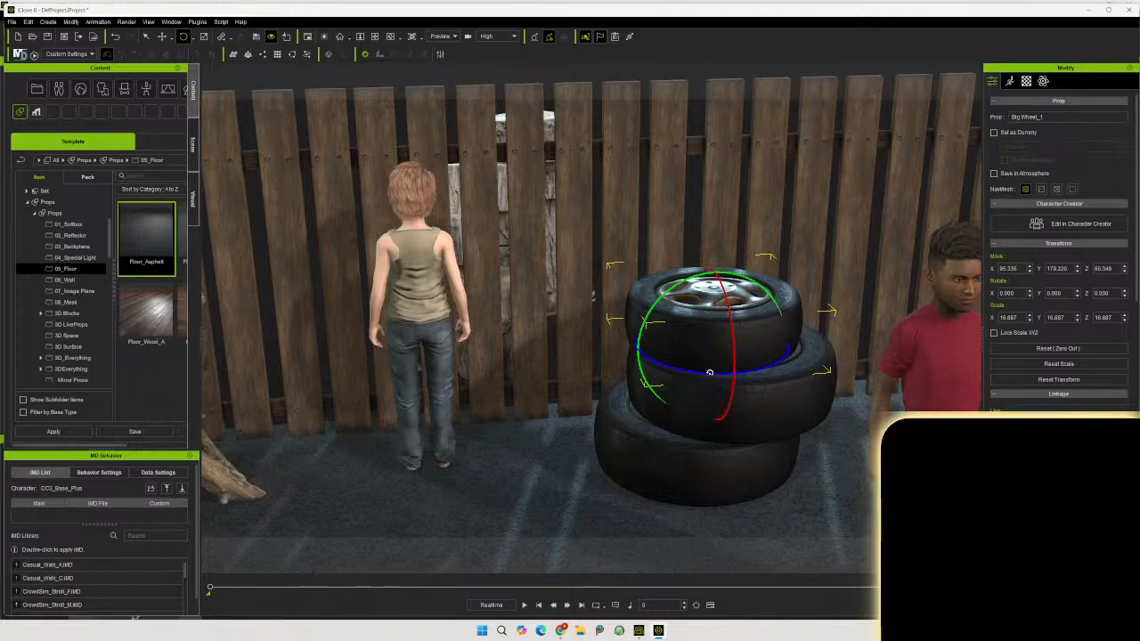
pyautogui.moveTo(709, 372); pyautogui.dragTo(764, 374)
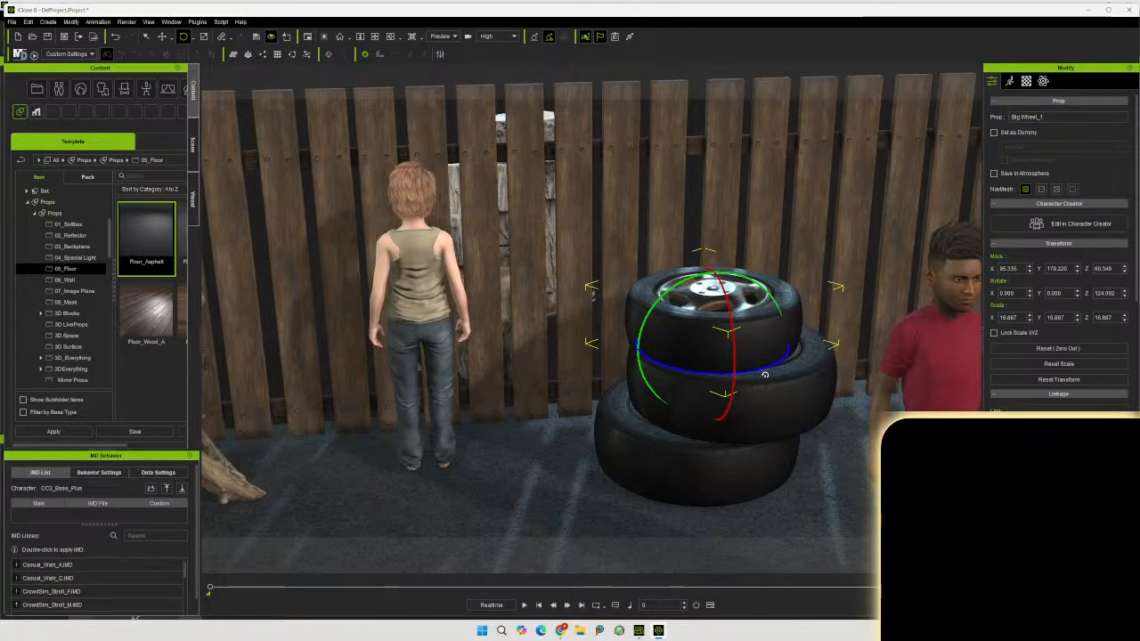
pyautogui.click(820, 373)
pyautogui.moveTo(792, 417); pyautogui.dragTo(747, 437)
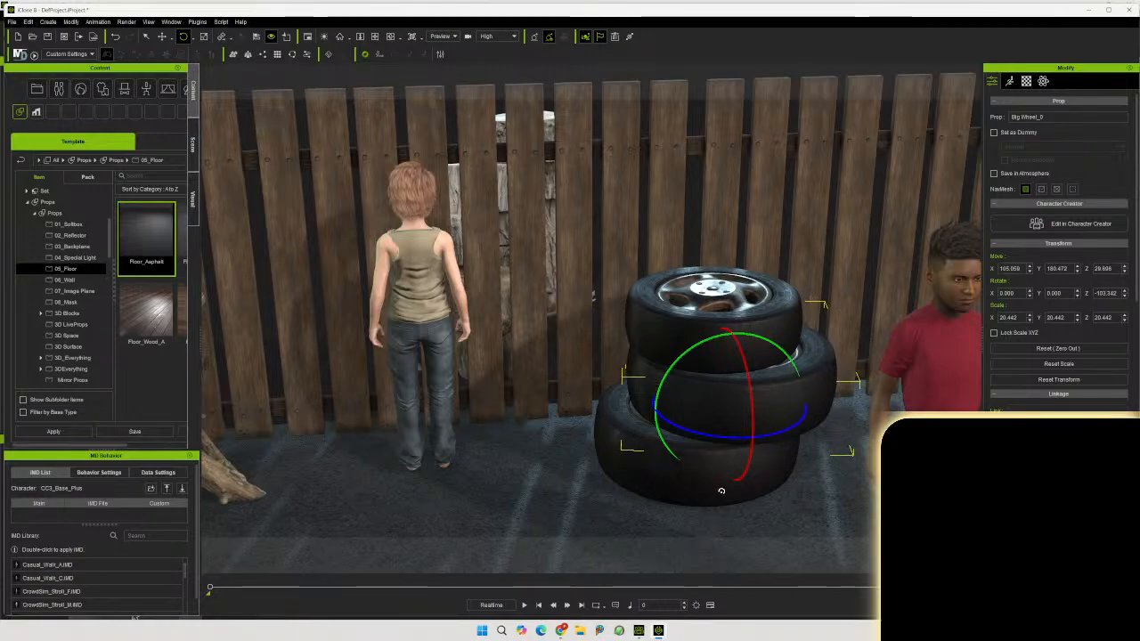
# Rotate the boy in the red shirt to about 209 degrees on Z so that he faces the fence
pyautogui.moveTo(687, 489); pyautogui.dragTo(668, 457, button='right')
pyautogui.scroll(-3, 643, 478)
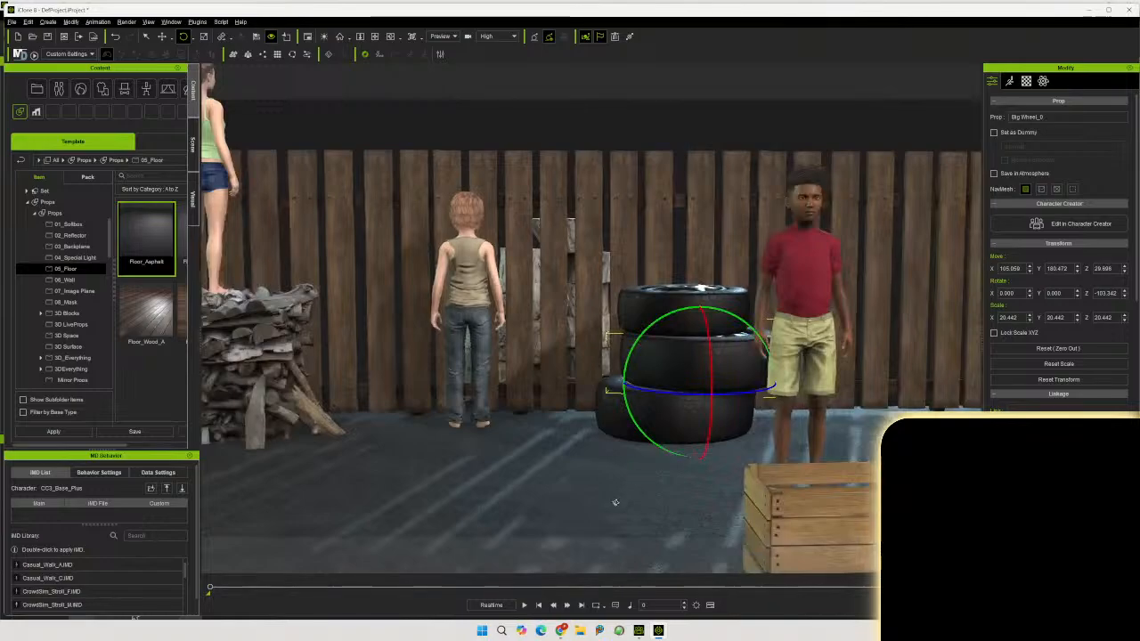
pyautogui.moveTo(615, 501); pyautogui.dragTo(683, 522, button='right')
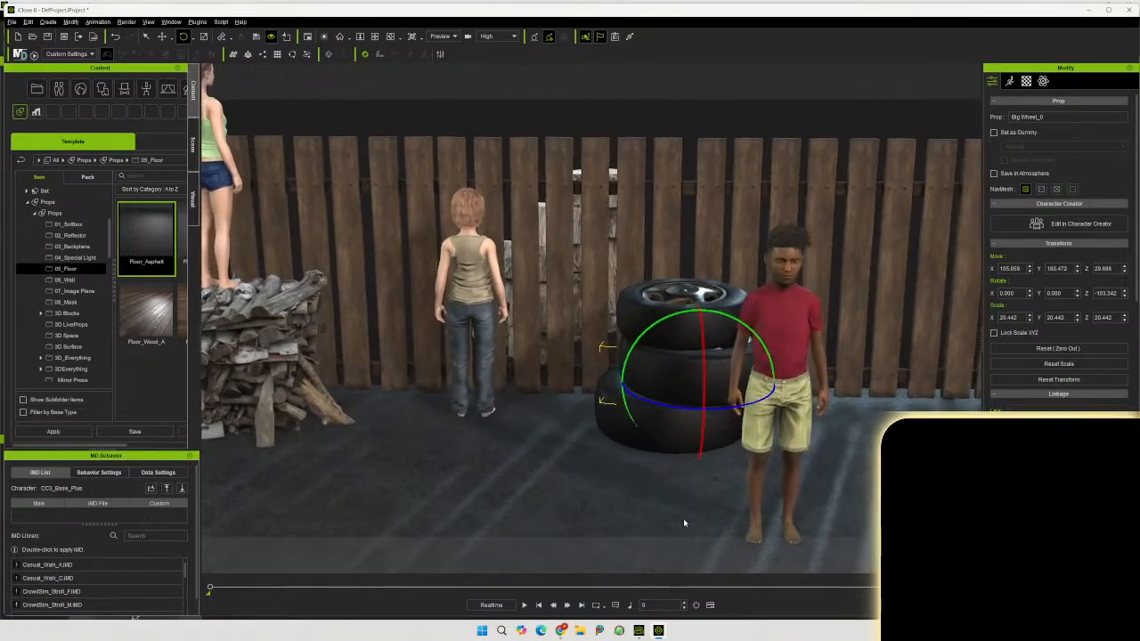
pyautogui.click(782, 434)
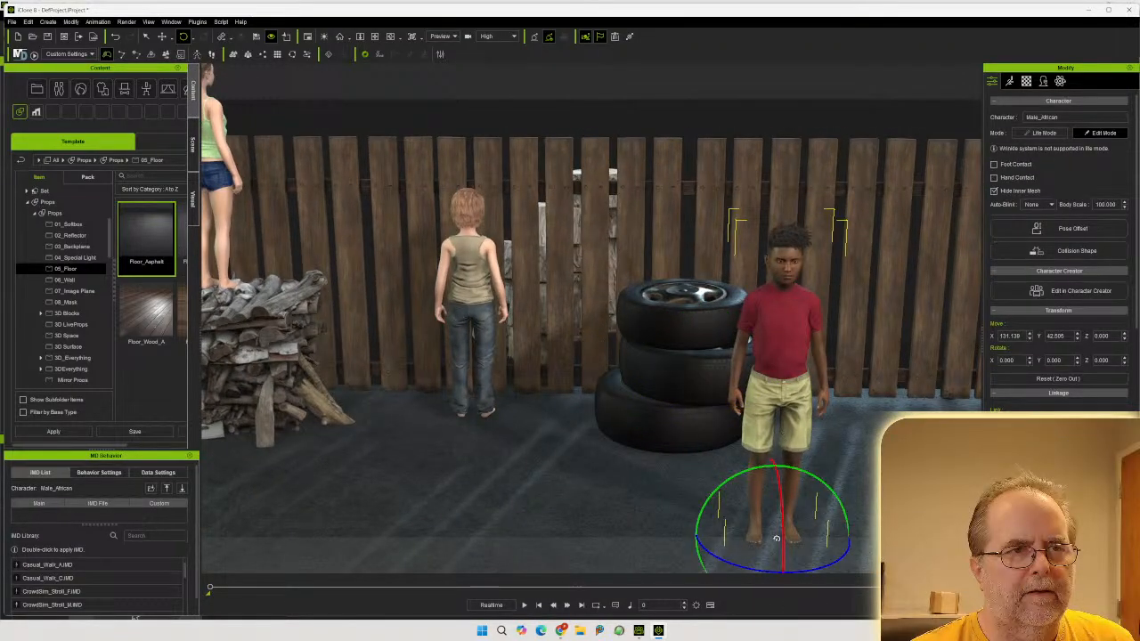
pyautogui.moveTo(814, 569); pyautogui.dragTo(712, 556)
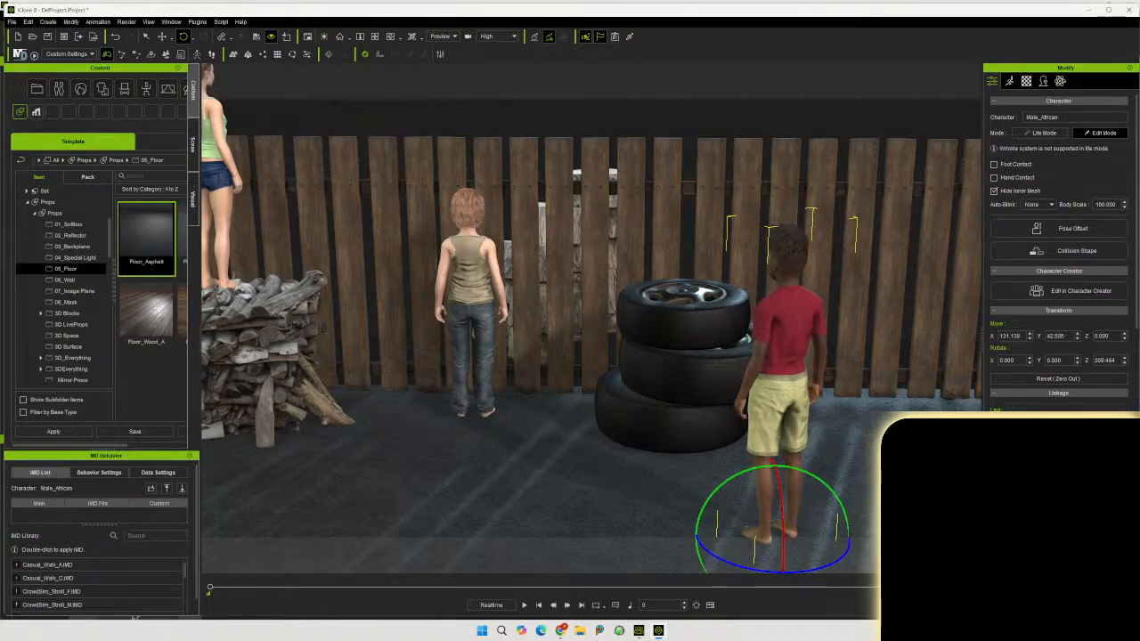
# Move the boy in the red shirt onto the stacked wheels, at about Y 180 and Z 87
pyautogui.press('w')
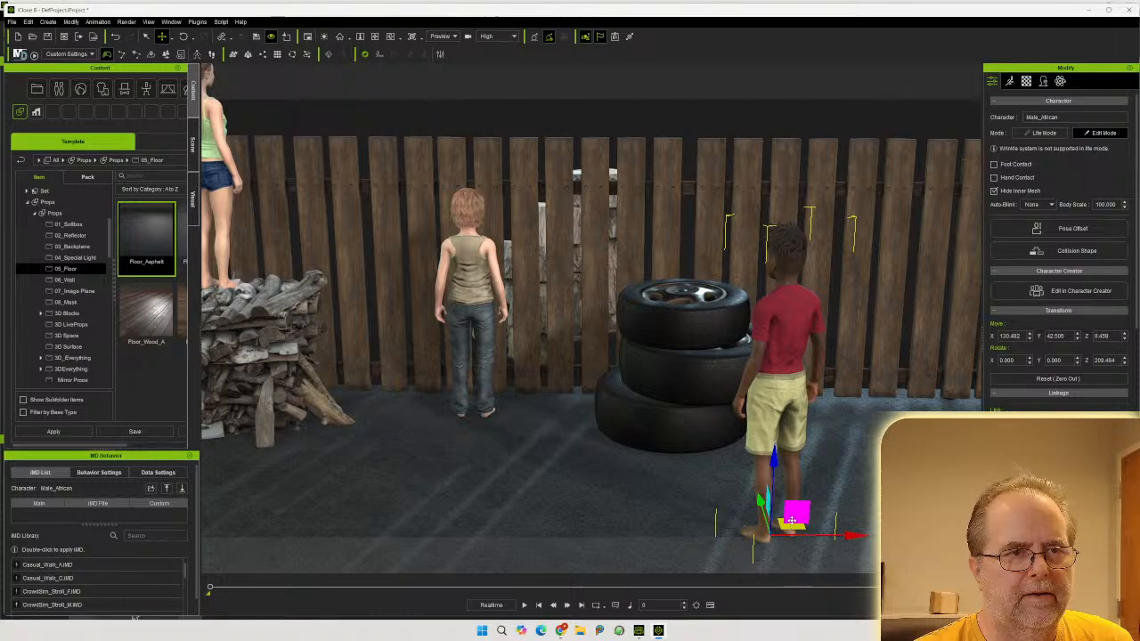
pyautogui.moveTo(792, 525); pyautogui.dragTo(674, 424)
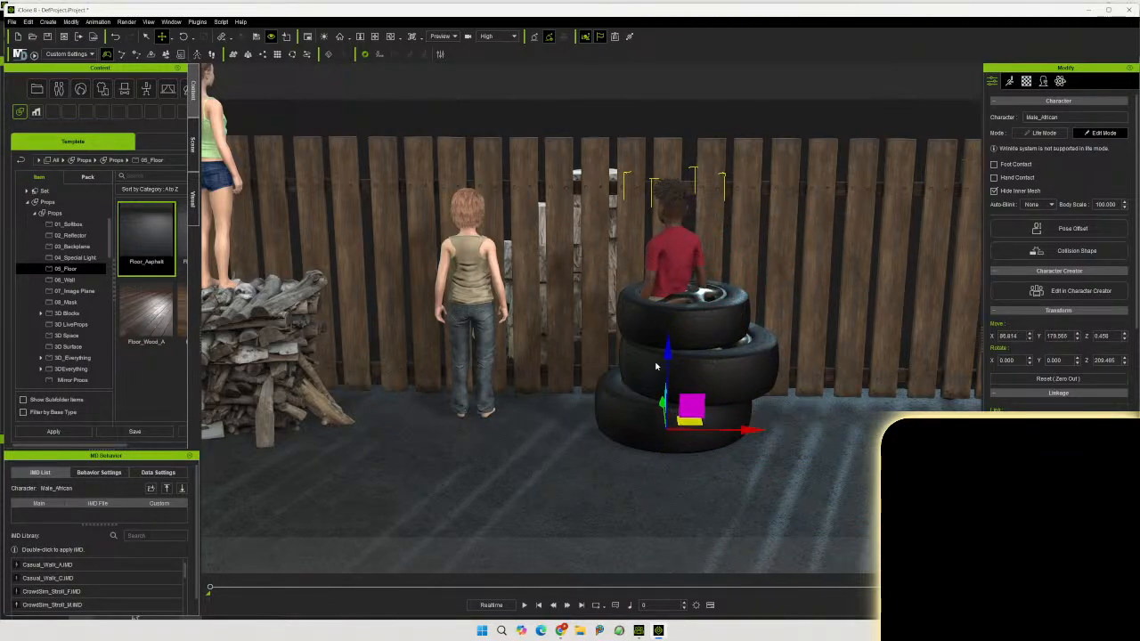
pyautogui.moveTo(667, 350); pyautogui.dragTo(672, 203)
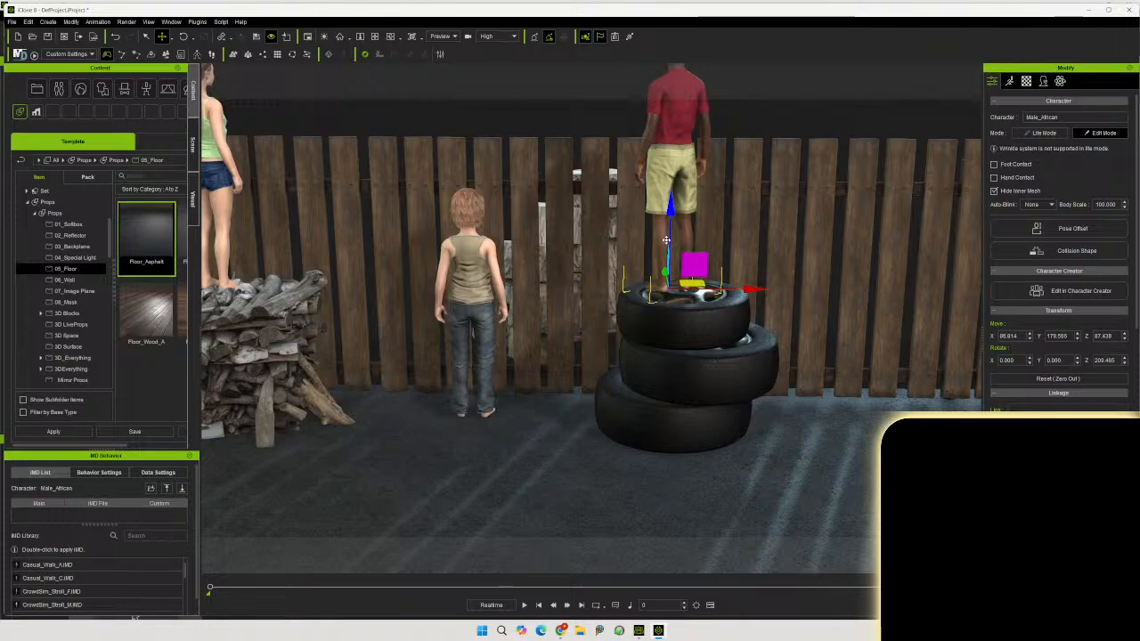
# Fine-tune the boy's standing position on the top wheel to about X 79 and Z 85.5 so that his feet rest on the tire
pyautogui.moveTo(659, 401); pyautogui.dragTo(594, 368, button='right')
pyautogui.scroll(4, 751, 490)
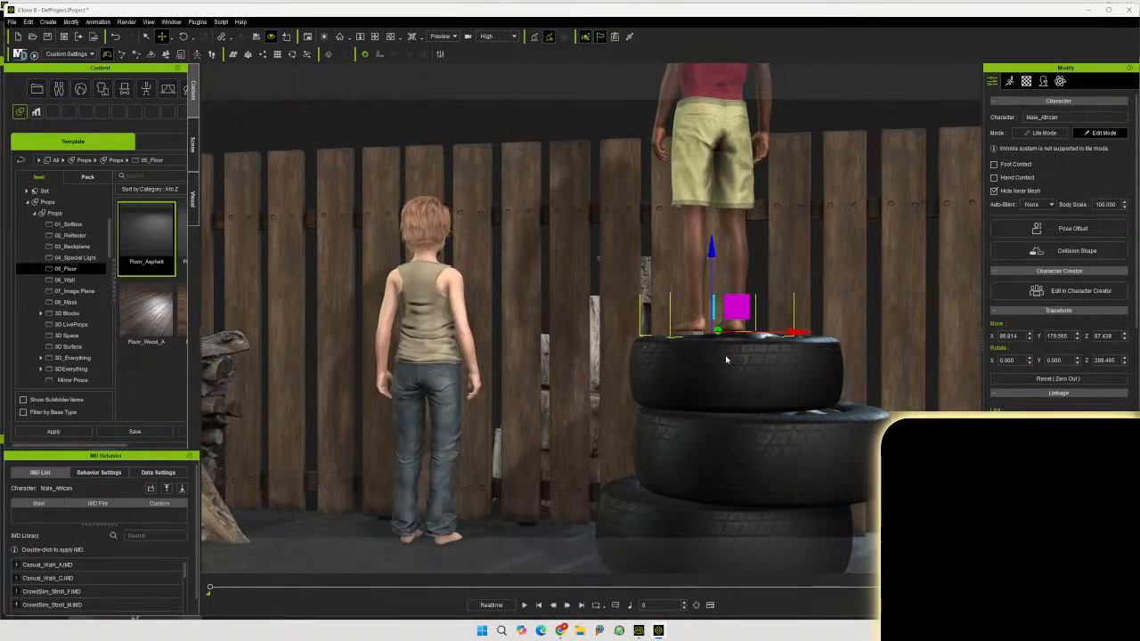
pyautogui.moveTo(711, 253); pyautogui.dragTo(709, 257)
pyautogui.moveTo(721, 293); pyautogui.dragTo(752, 407, button='right')
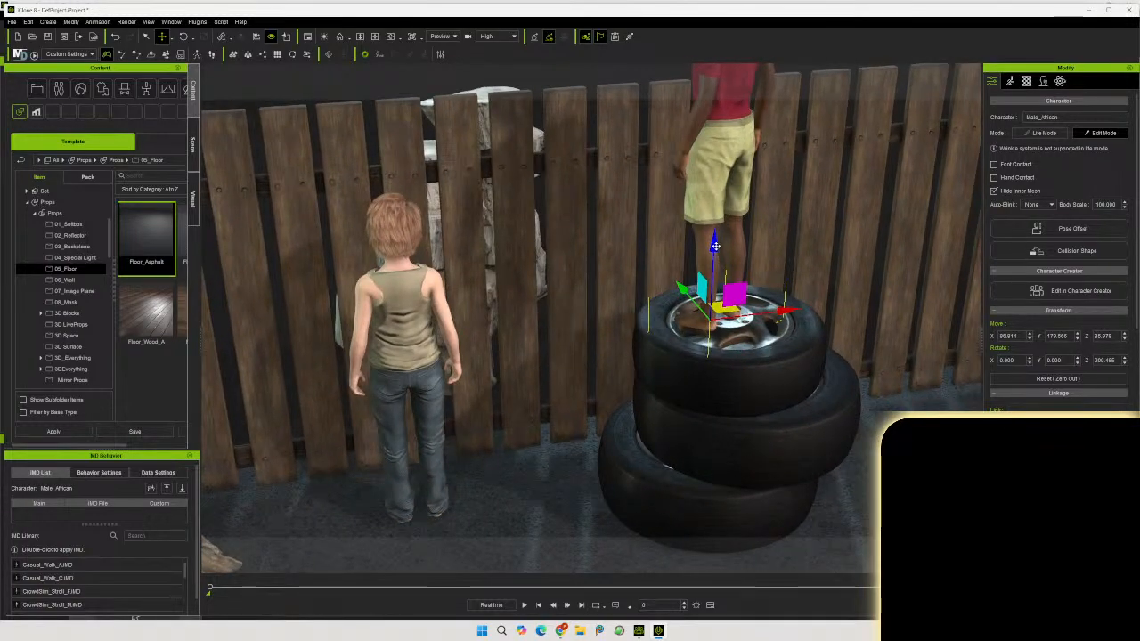
pyautogui.moveTo(714, 246); pyautogui.dragTo(714, 248)
pyautogui.moveTo(714, 305); pyautogui.dragTo(687, 296)
pyautogui.moveTo(725, 369); pyautogui.dragTo(676, 264, button='right')
pyautogui.moveTo(680, 250); pyautogui.dragTo(680, 252)
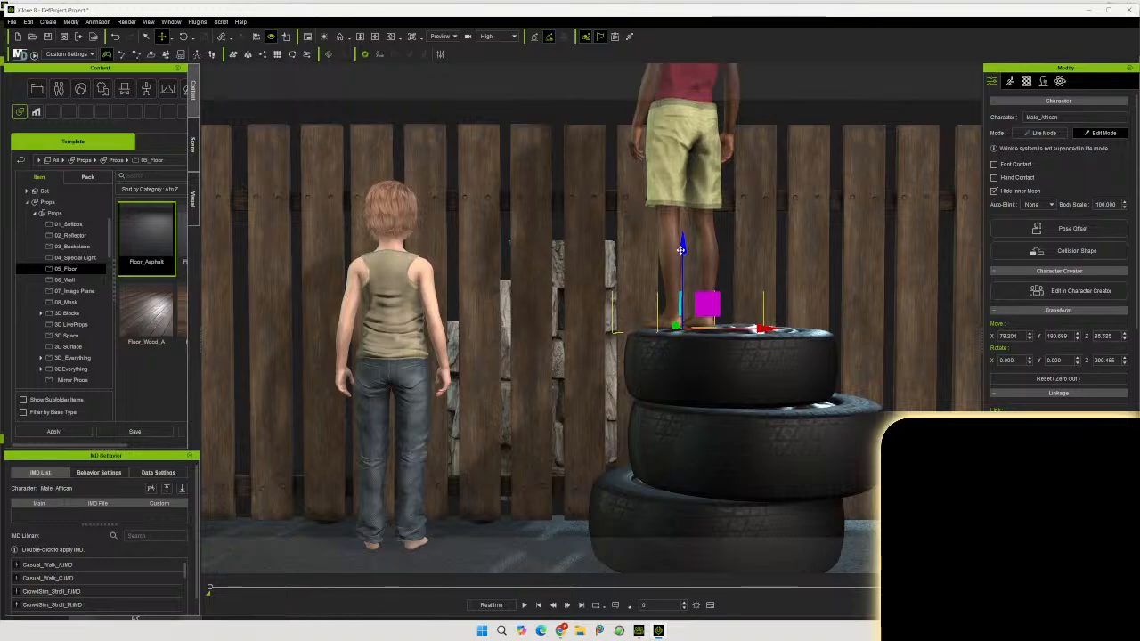
# Frame the three children from behind against the fence and shift the middle boy sideways to about X -35
pyautogui.moveTo(698, 336); pyautogui.dragTo(713, 426, button='right')
pyautogui.scroll(-1, 709, 427)
pyautogui.scroll(-1, 704, 425)
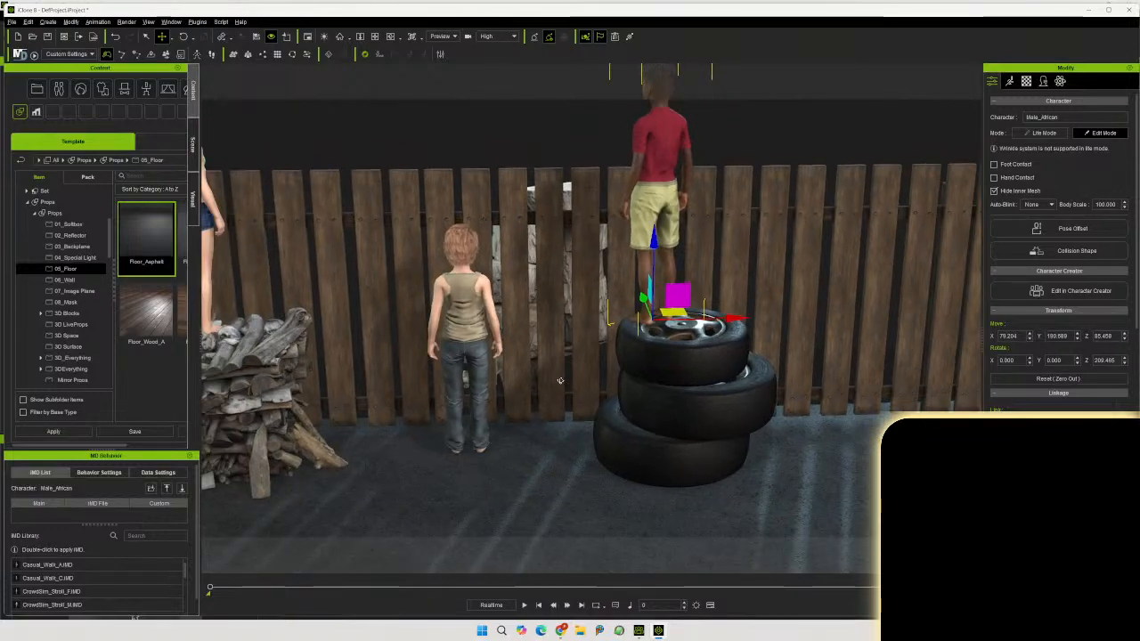
pyautogui.moveTo(560, 382); pyautogui.dragTo(534, 333, button='right')
pyautogui.moveTo(609, 344); pyautogui.dragTo(706, 368, button='middle')
pyautogui.moveTo(706, 368); pyautogui.dragTo(708, 369, button='right')
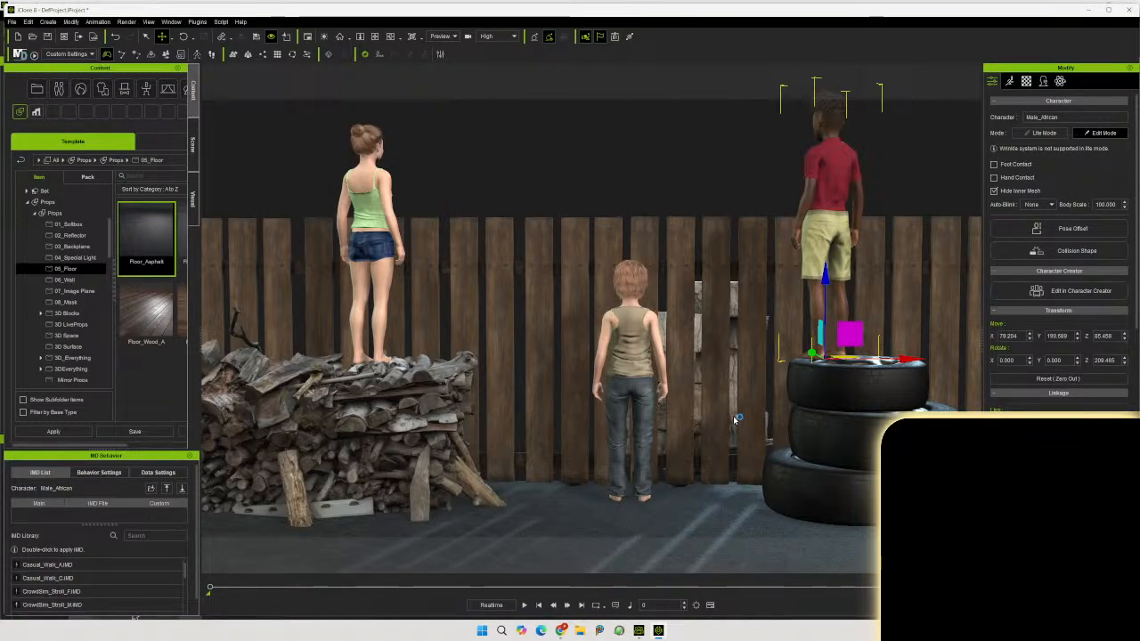
pyautogui.moveTo(751, 417); pyautogui.dragTo(753, 410, button='middle')
pyautogui.scroll(3, 749, 430)
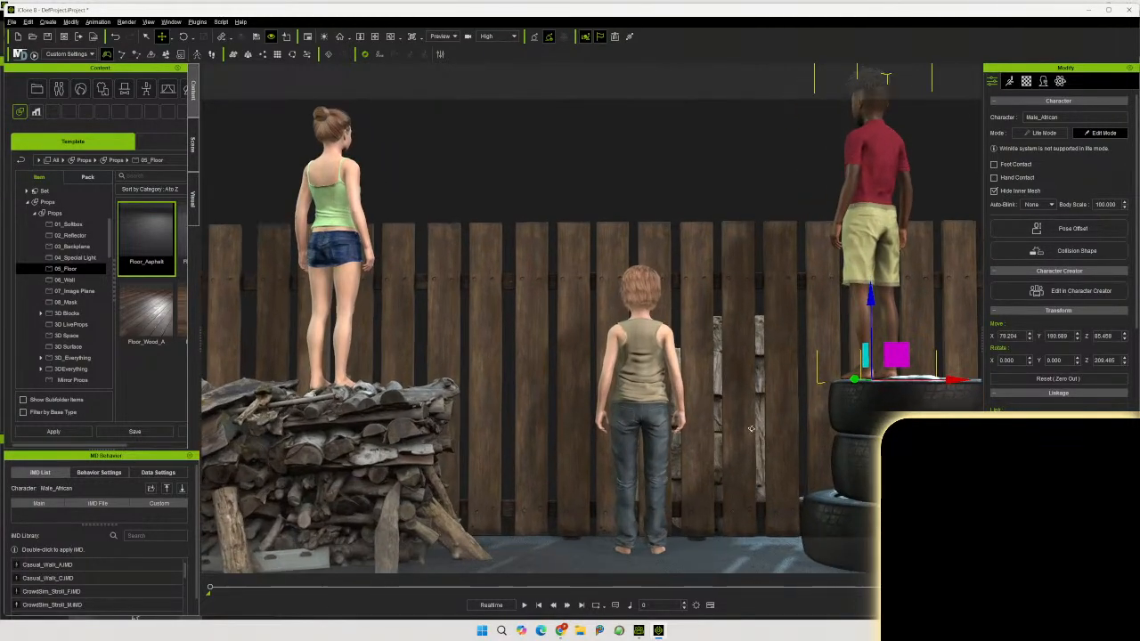
pyautogui.moveTo(751, 428); pyautogui.dragTo(722, 425, button='middle')
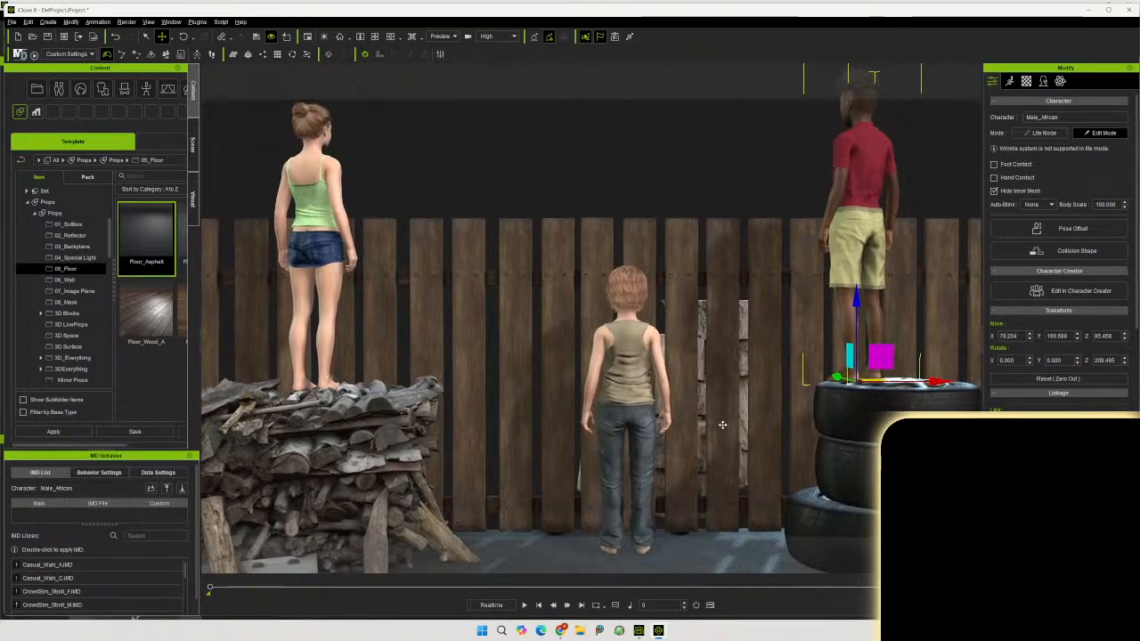
pyautogui.click(640, 483)
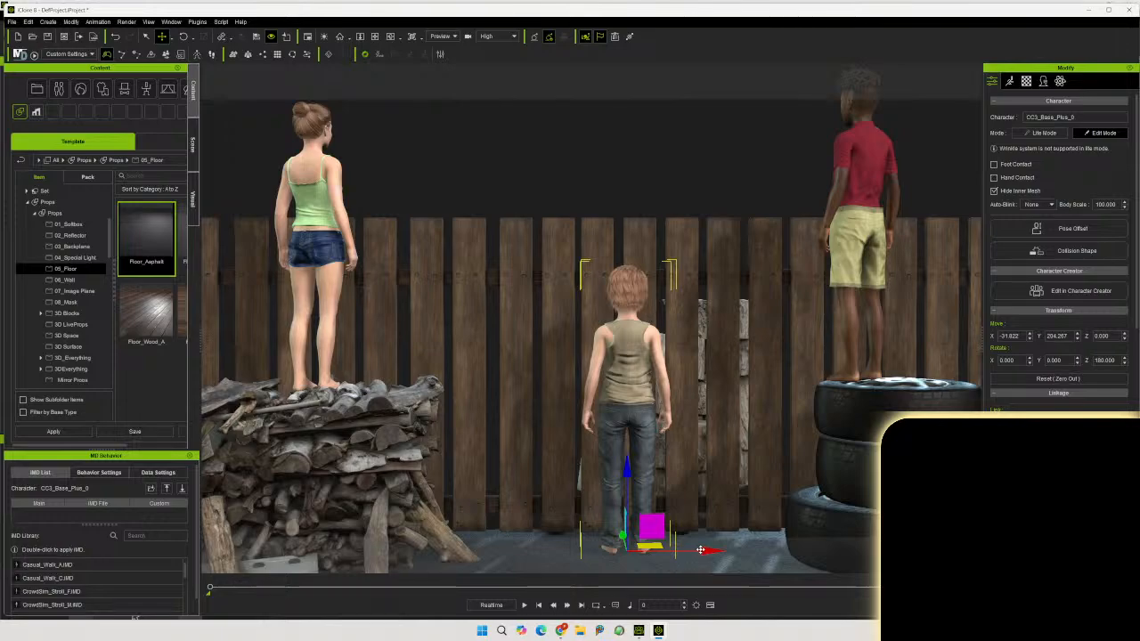
pyautogui.moveTo(703, 550); pyautogui.dragTo(695, 552)
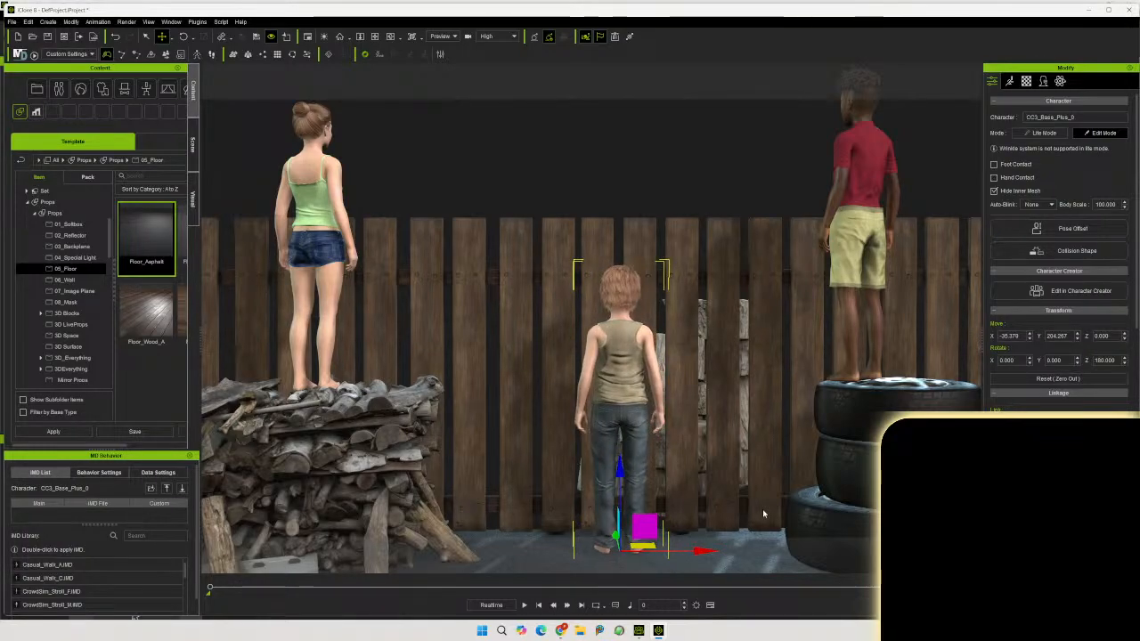
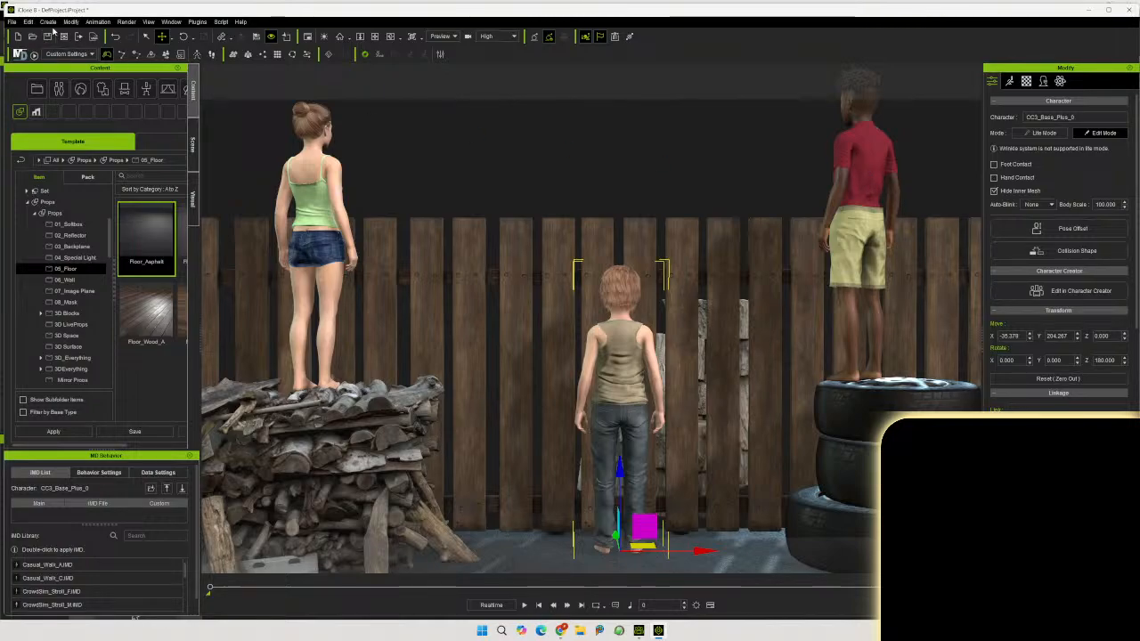
# Create a linear camera from the current framing and lock its camera view
pyautogui.click(48, 21)
pyautogui.moveTo(80, 150)
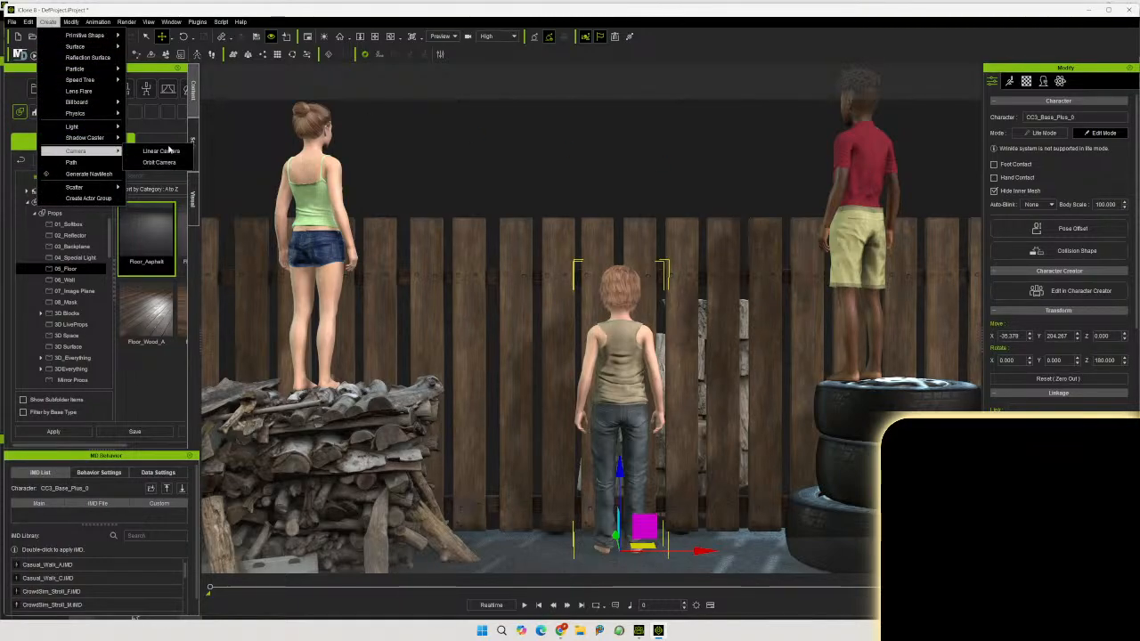
pyautogui.click(179, 152)
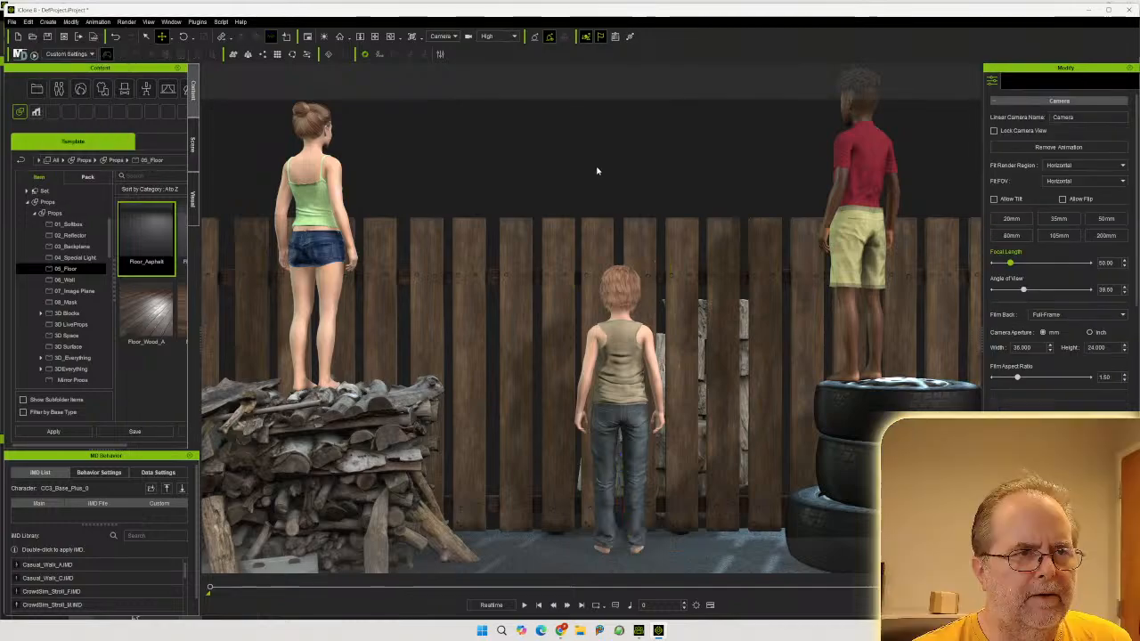
pyautogui.click(993, 130)
# In the Preview camera, move the Stack of Logs from behind the fence to the children's side, next to the stacked wheels
pyautogui.click(451, 38)
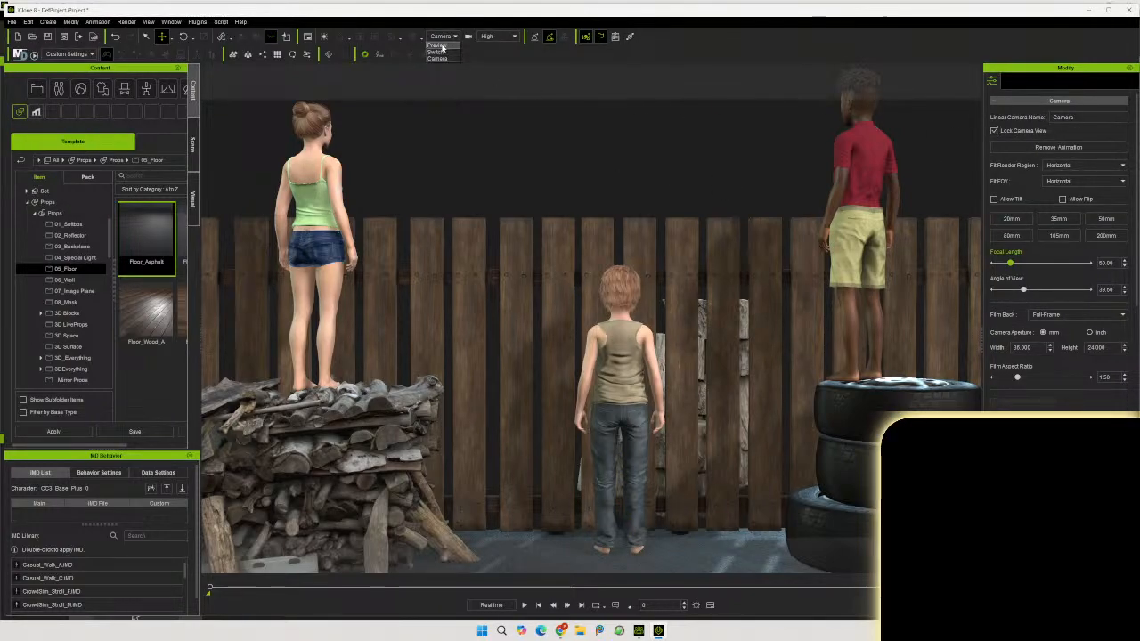
pyautogui.click(440, 48)
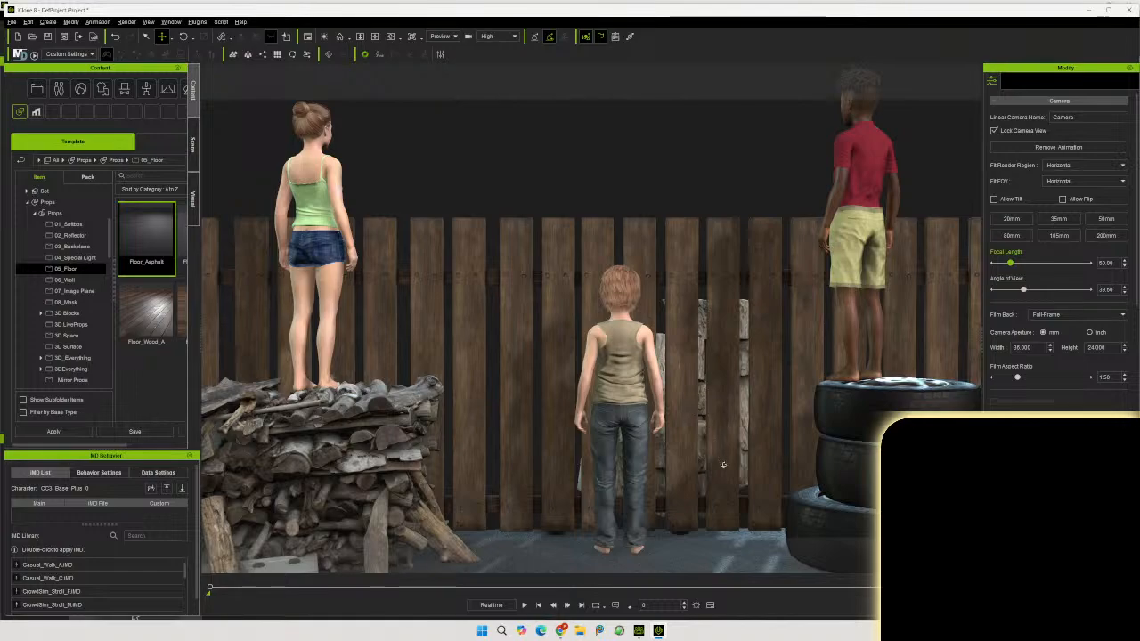
pyautogui.keyDown('alt'); pyautogui.moveTo(722, 466); pyautogui.dragTo(623, 351); pyautogui.keyUp('alt')
pyautogui.click(649, 392)
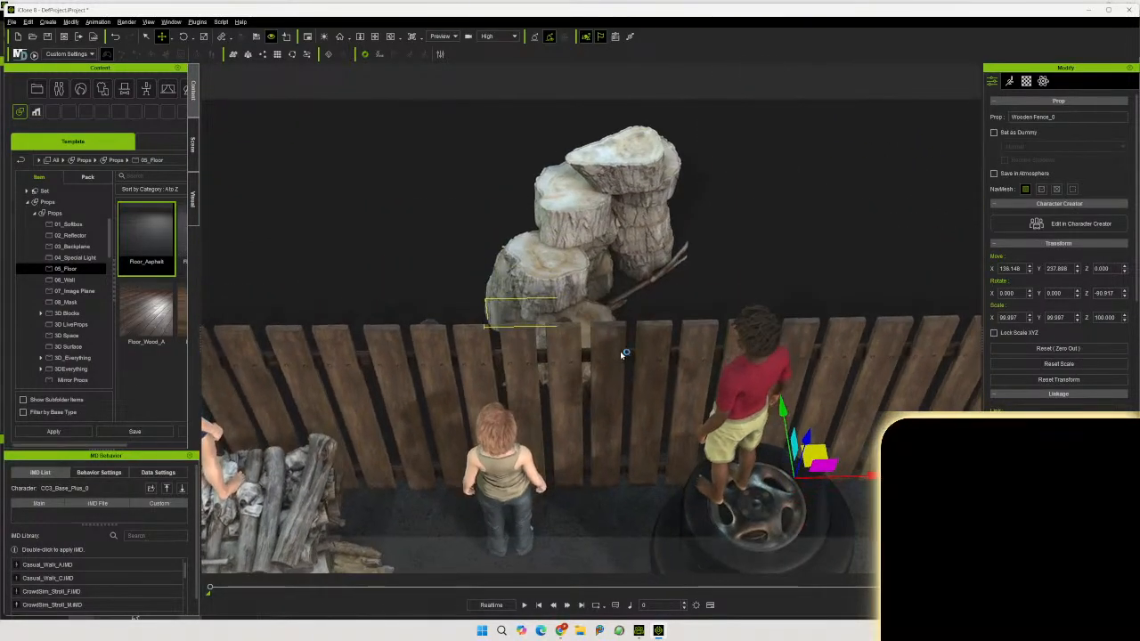
pyautogui.click(621, 267)
pyautogui.scroll(-2, 621, 266)
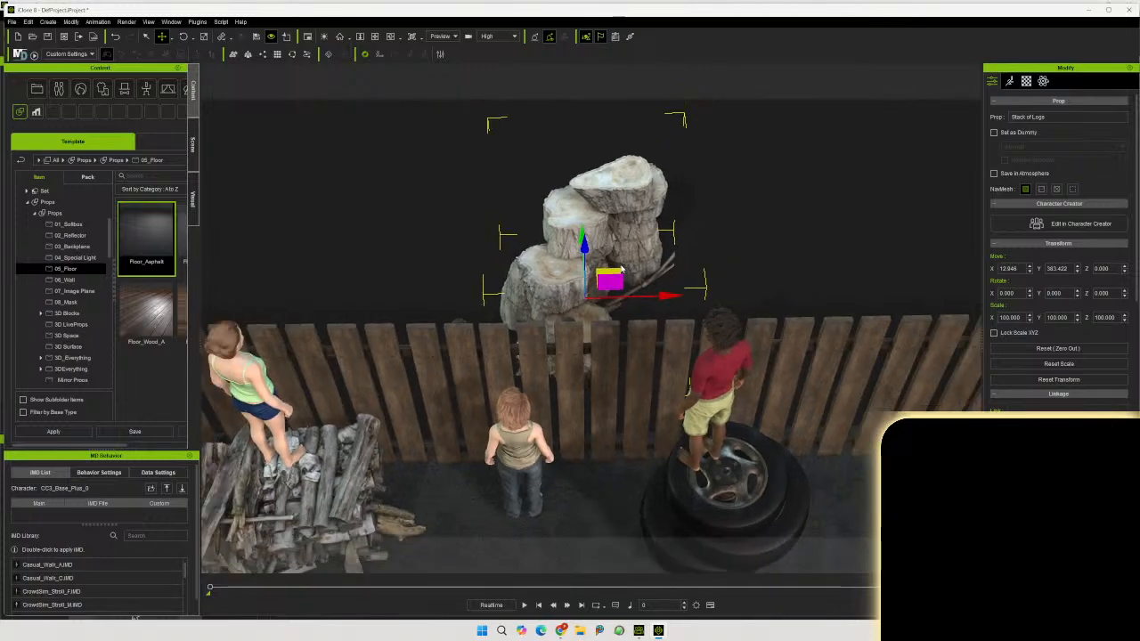
pyautogui.moveTo(648, 293); pyautogui.dragTo(939, 481)
pyautogui.keyDown('alt'); pyautogui.moveTo(767, 367); pyautogui.dragTo(381, 402); pyautogui.keyUp('alt')
# Open a docked and enlarged Mini Viewport above the Modify settings and set it to show the Camera view
pyautogui.click(168, 22)
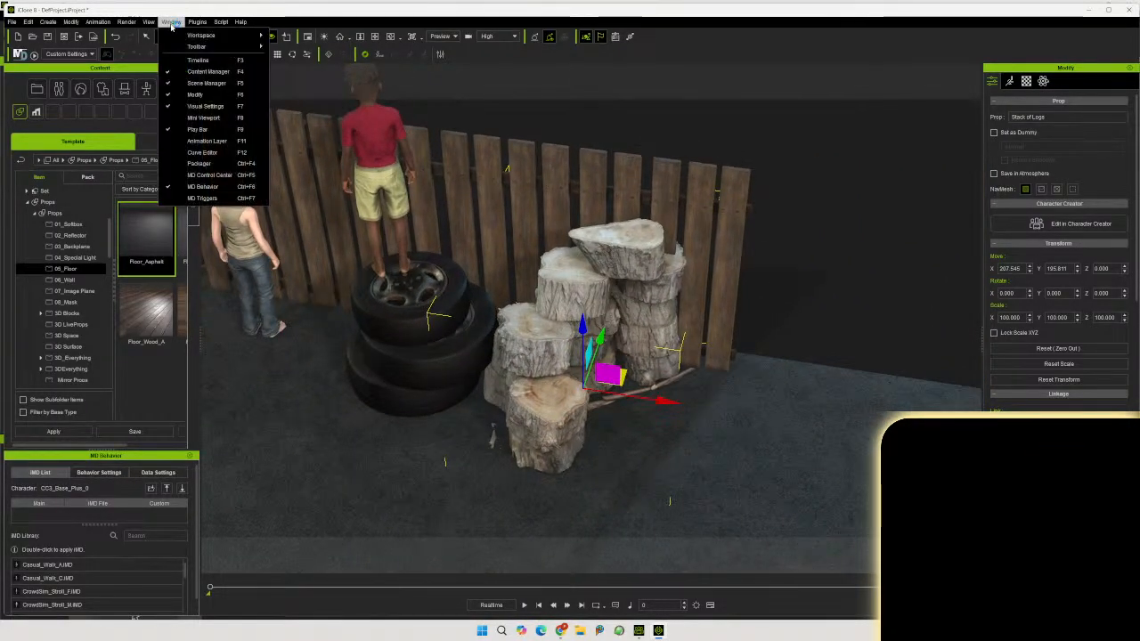
pyautogui.click(207, 119)
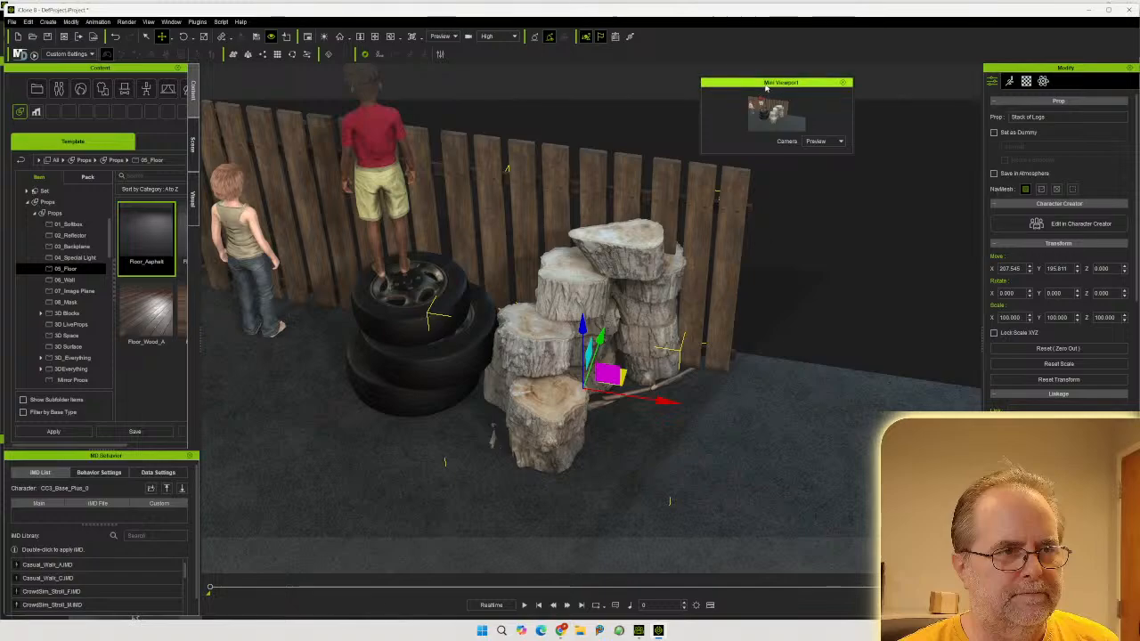
pyautogui.moveTo(784, 82); pyautogui.dragTo(1059, 71)
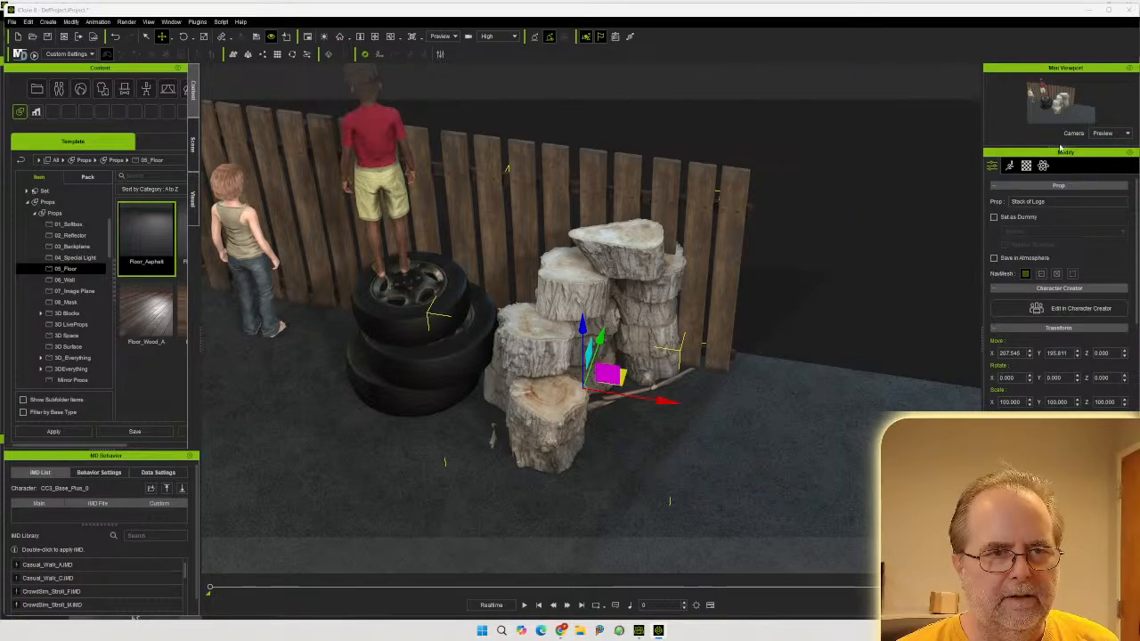
pyautogui.moveTo(1060, 148); pyautogui.dragTo(1070, 270)
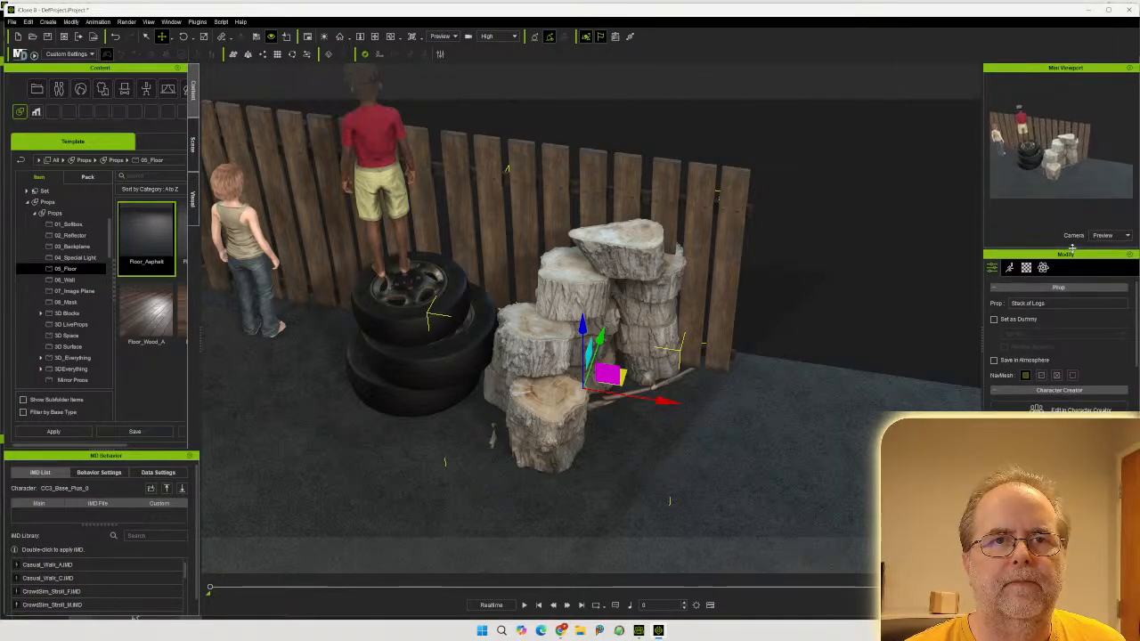
pyautogui.click(1113, 235)
pyautogui.click(1104, 258)
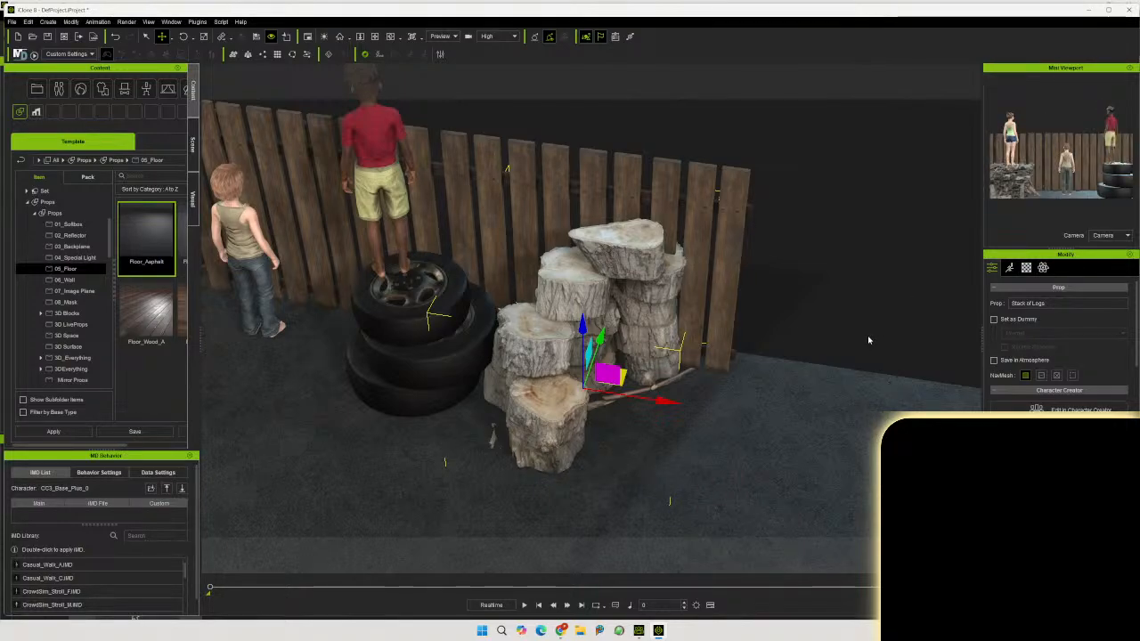
# Shift the Stack of Logs slightly farther away from the stacked wheels and the fence
pyautogui.moveTo(426, 498); pyautogui.dragTo(680, 412, button='middle')
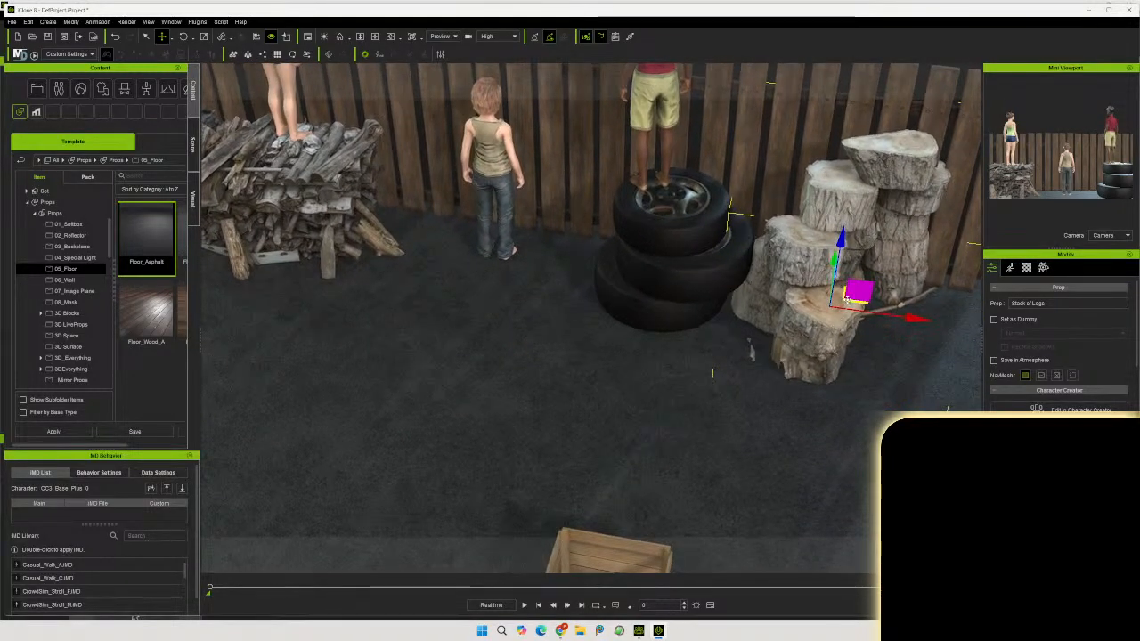
pyautogui.moveTo(853, 312); pyautogui.dragTo(886, 339)
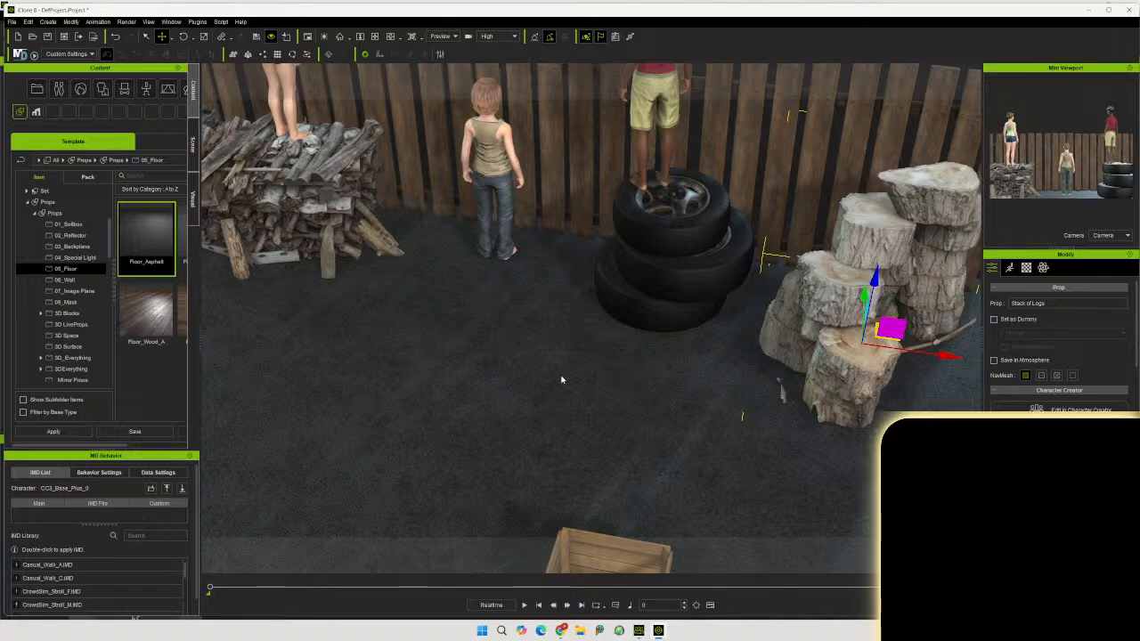
pyautogui.moveTo(493, 359); pyautogui.dragTo(537, 384, button='middle')
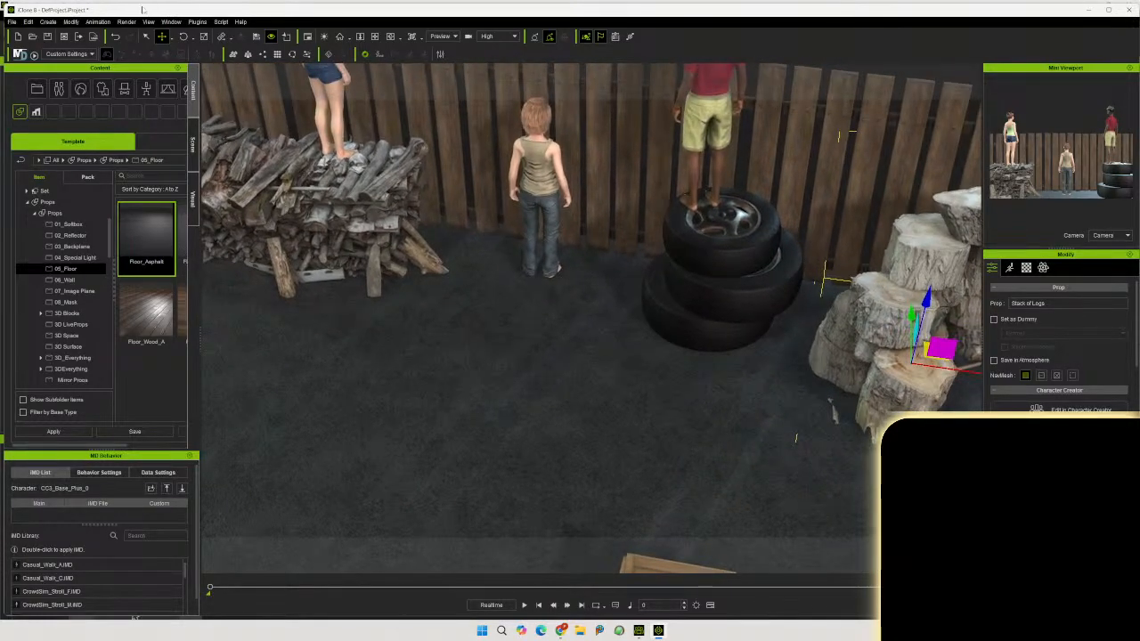
# Switch the main view to the linear camera, unlock its camera view and pull it back for a wider shot
pyautogui.click(440, 37)
pyautogui.click(442, 59)
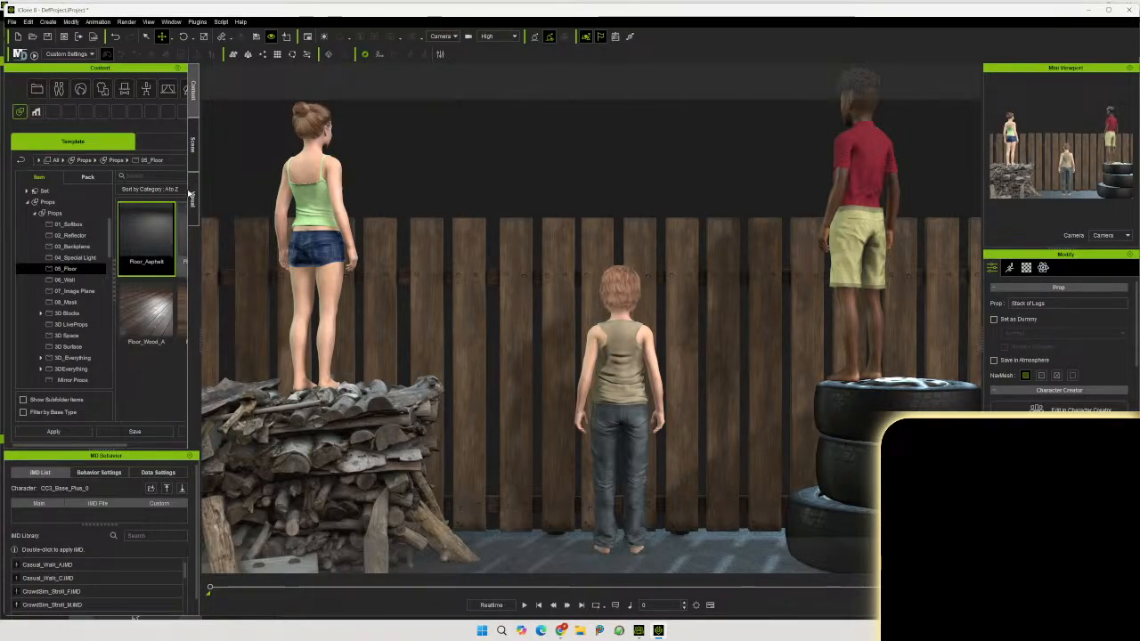
pyautogui.click(190, 160)
pyautogui.click(63, 415)
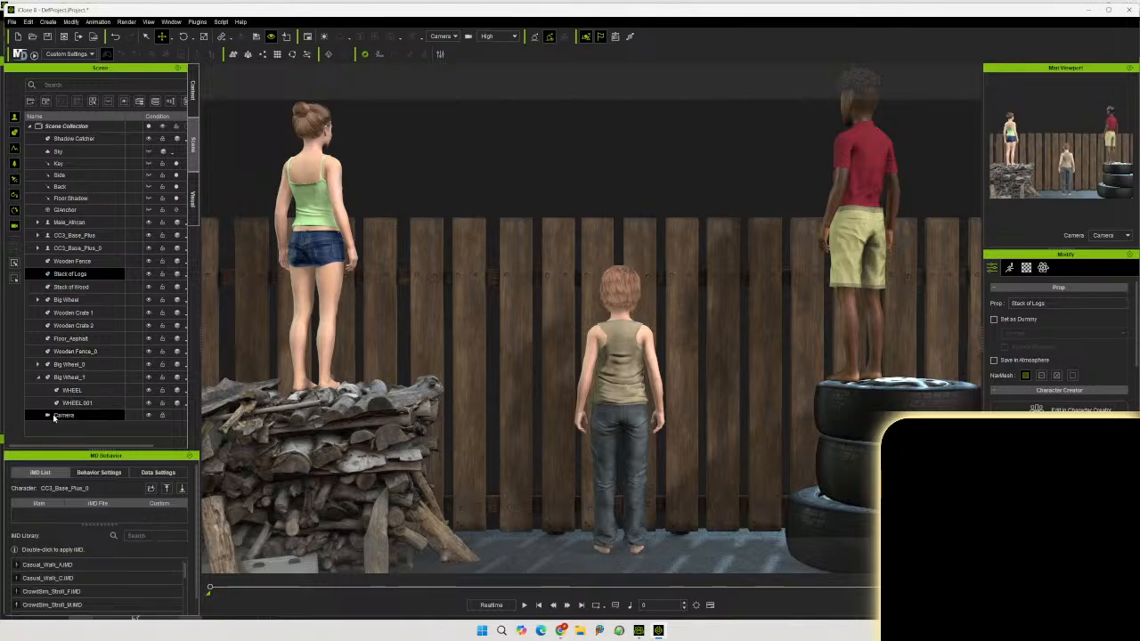
pyautogui.click(993, 317)
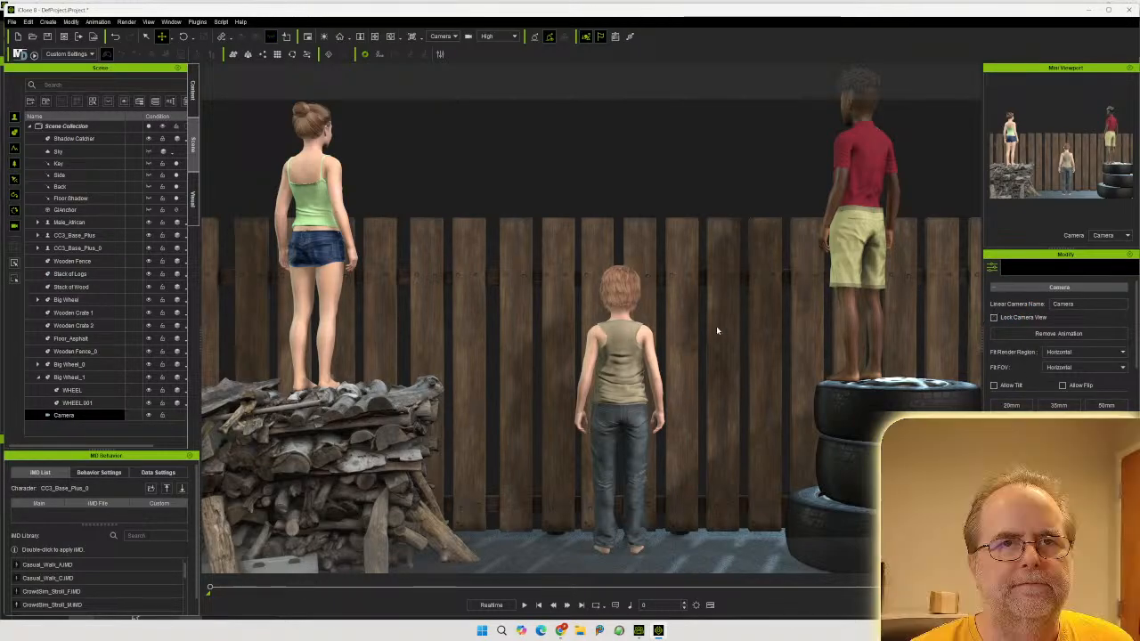
pyautogui.scroll(-5, 700, 329)
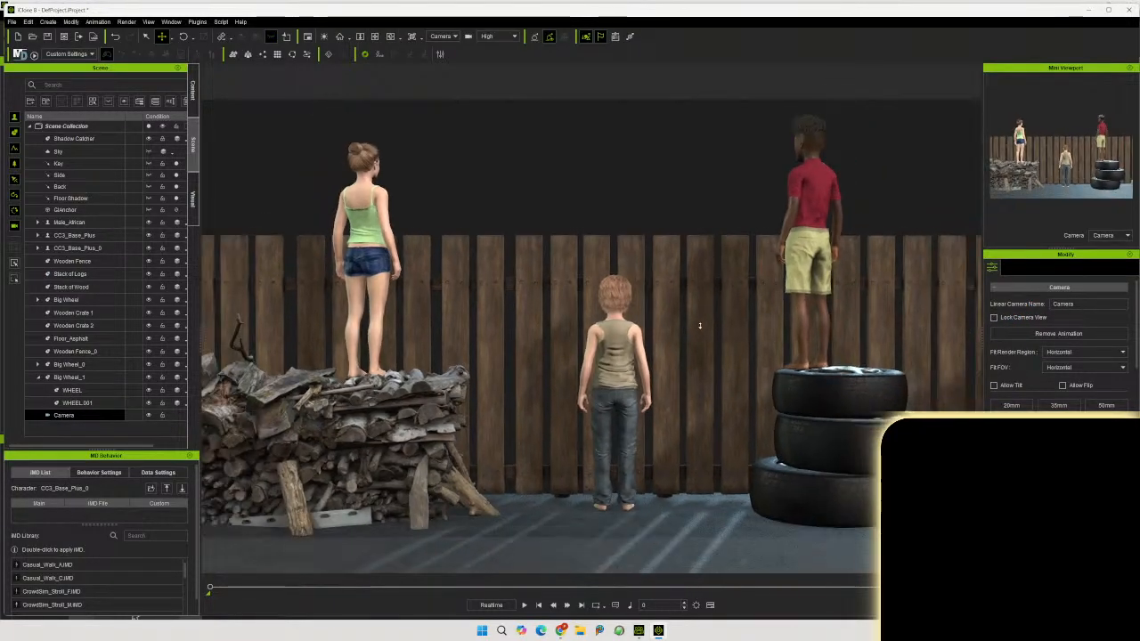
# Fine-tune the linear camera's distance and height so the children and more foreground floor are framed, and lock its camera view
pyautogui.scroll(2, 700, 326)
pyautogui.scroll(-3, 700, 326)
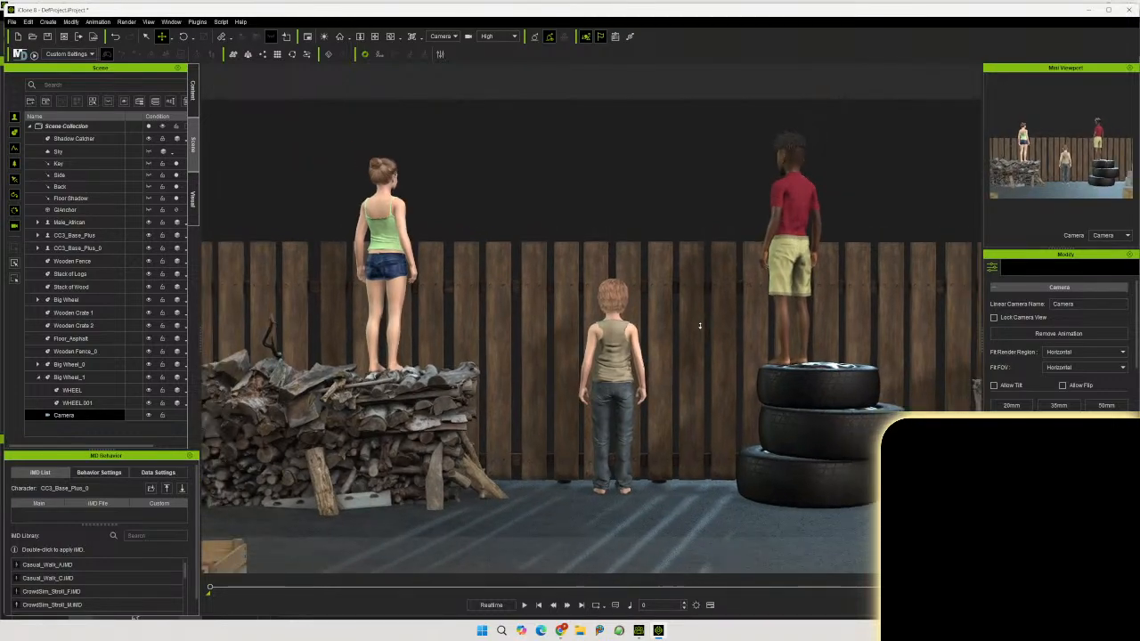
pyautogui.scroll(-1, 700, 326)
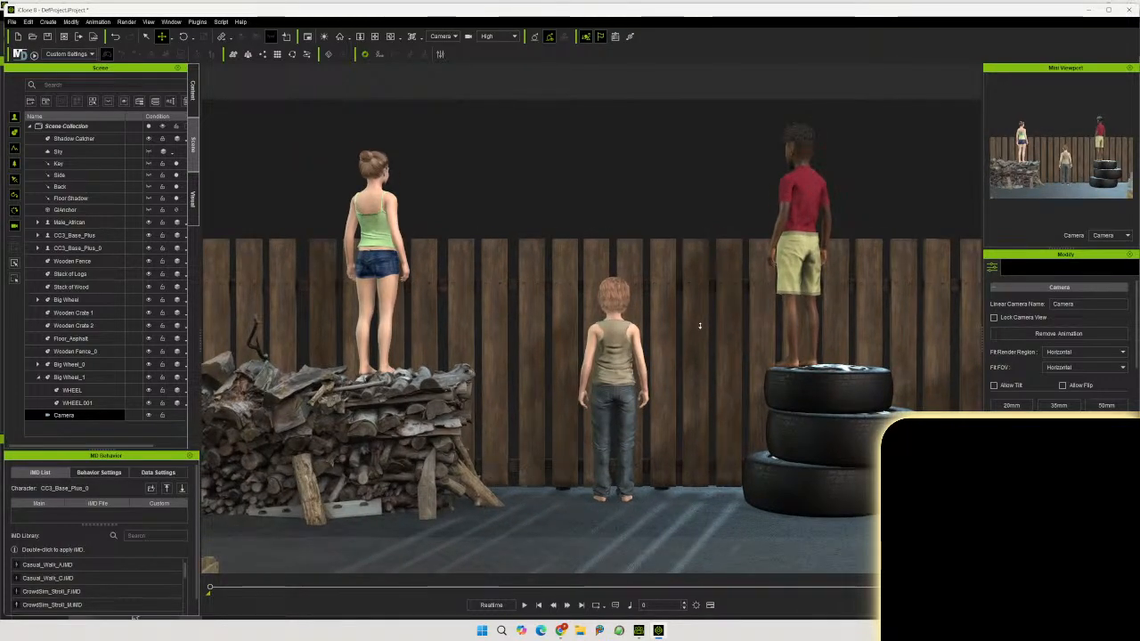
pyautogui.scroll(1, 699, 326)
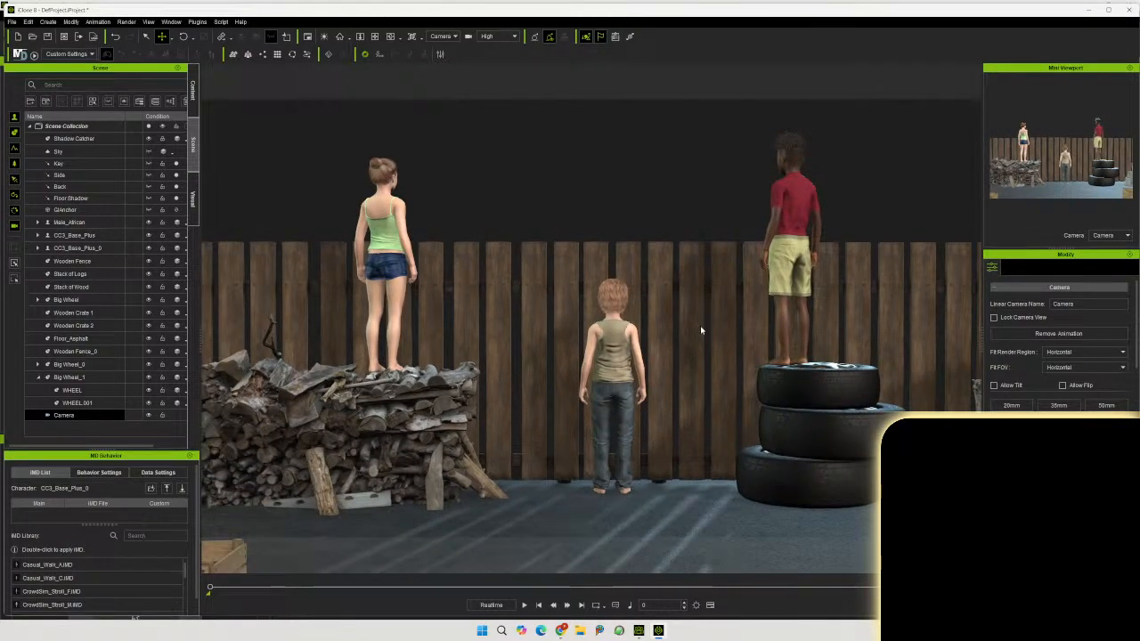
pyautogui.moveTo(703, 326); pyautogui.dragTo(694, 307, button='middle')
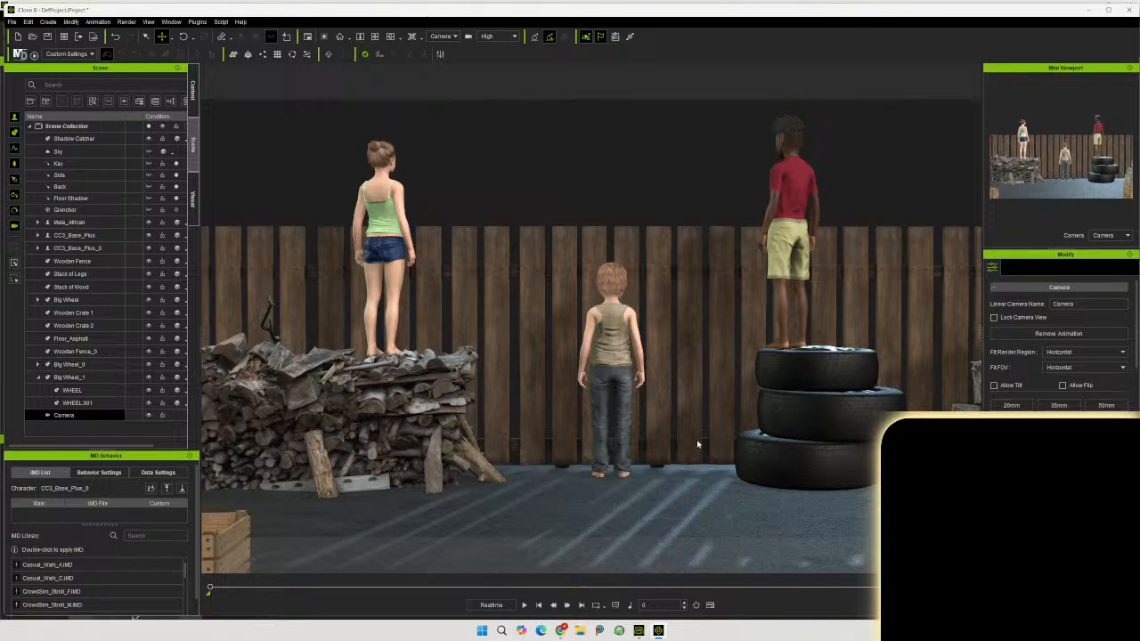
pyautogui.click(993, 318)
# In the Preview camera, nudge the Stack of Logs away from the fence and rotate it so its lowest log faces the stacked wheels
pyautogui.click(447, 35)
pyautogui.click(442, 47)
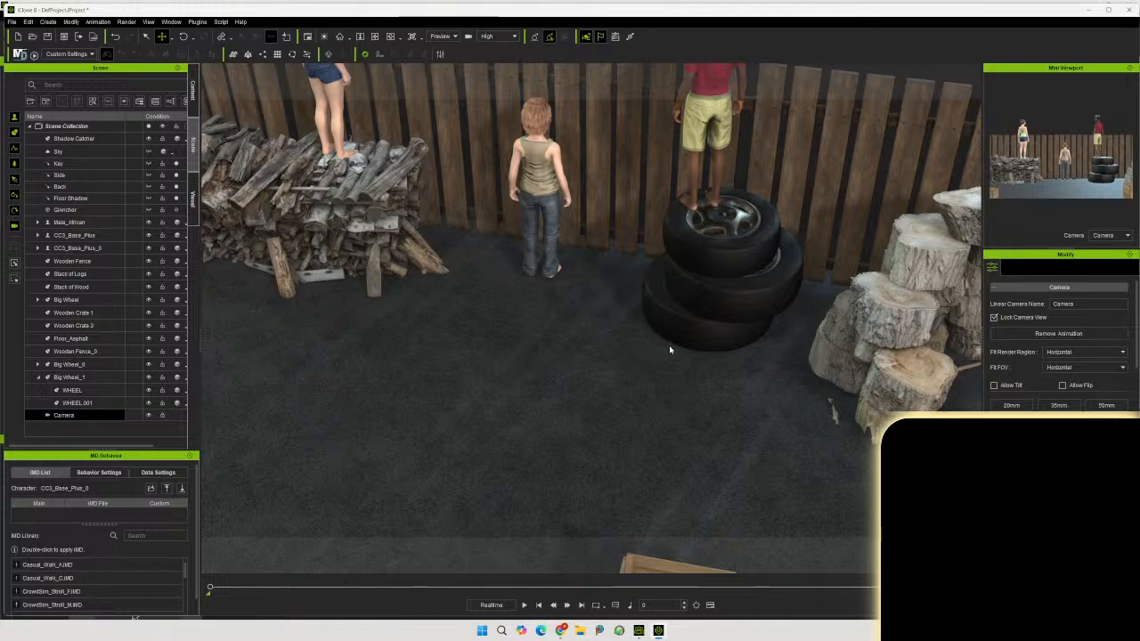
pyautogui.moveTo(668, 344); pyautogui.dragTo(747, 312, button='right')
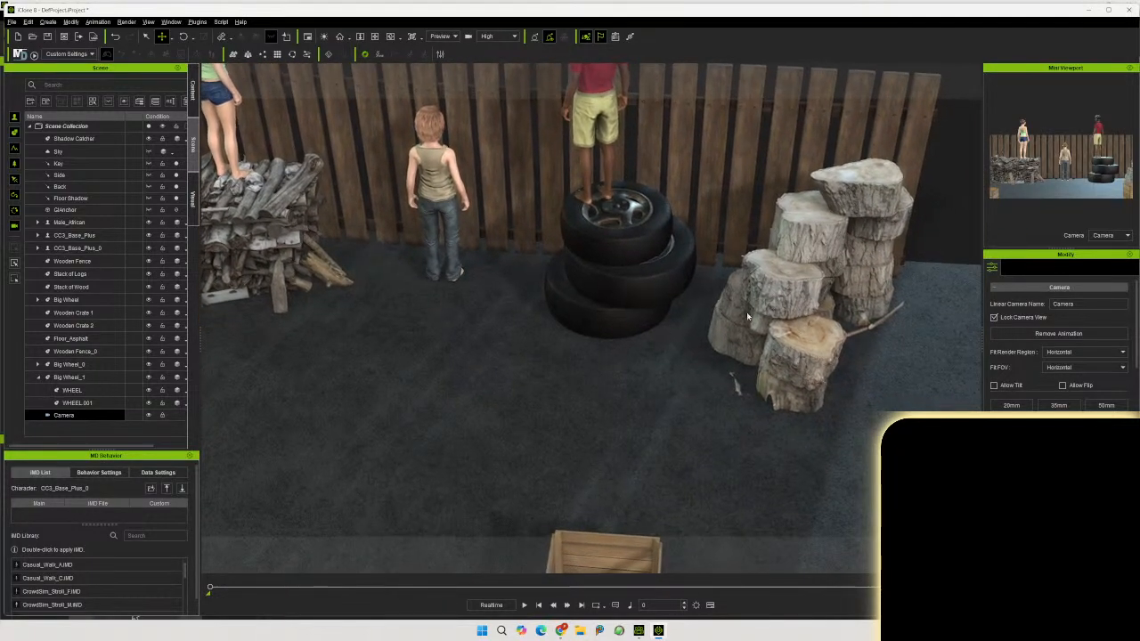
pyautogui.click(794, 298)
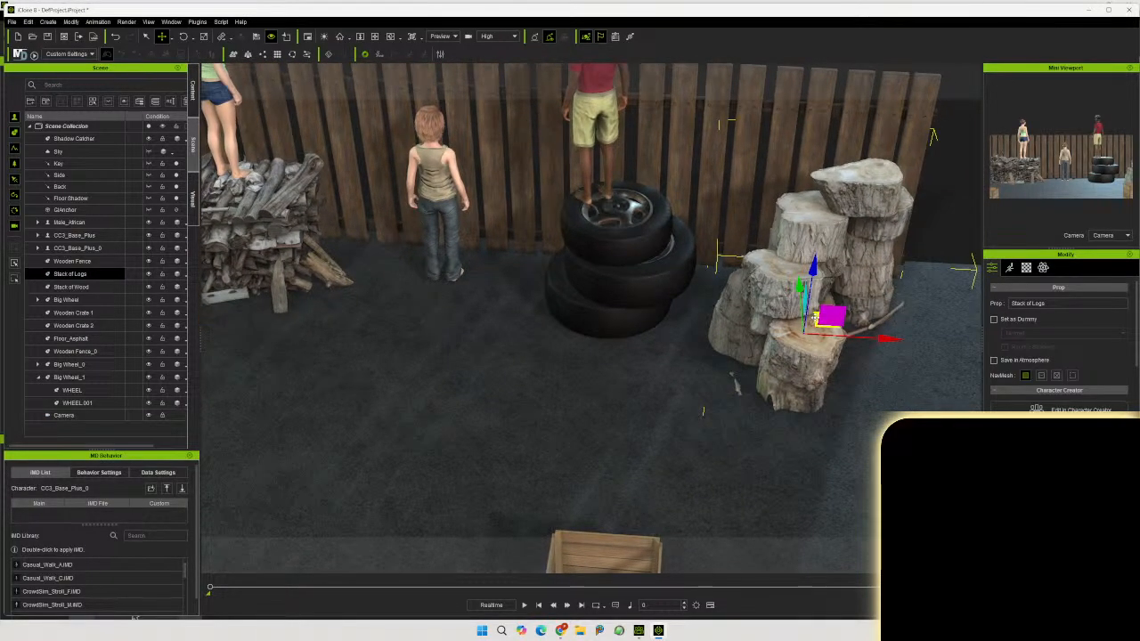
pyautogui.moveTo(816, 317)
pyautogui.mouseDown()
pyautogui.moveTo(759, 332)
pyautogui.moveTo(815, 332)
pyautogui.mouseUp()
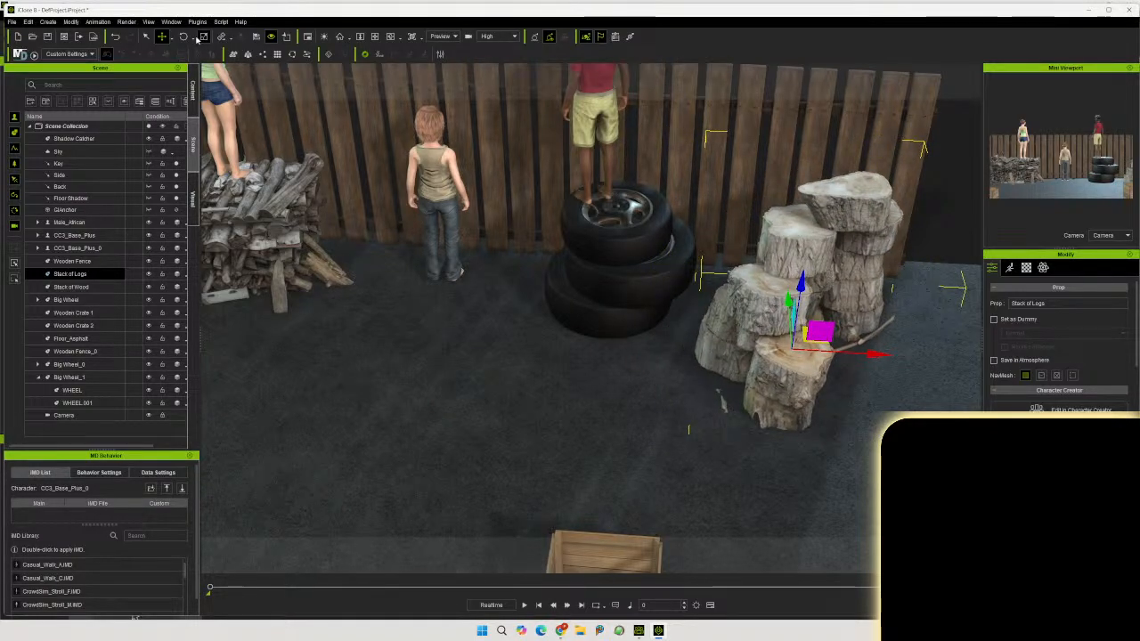
pyautogui.moveTo(848, 388); pyautogui.dragTo(773, 413)
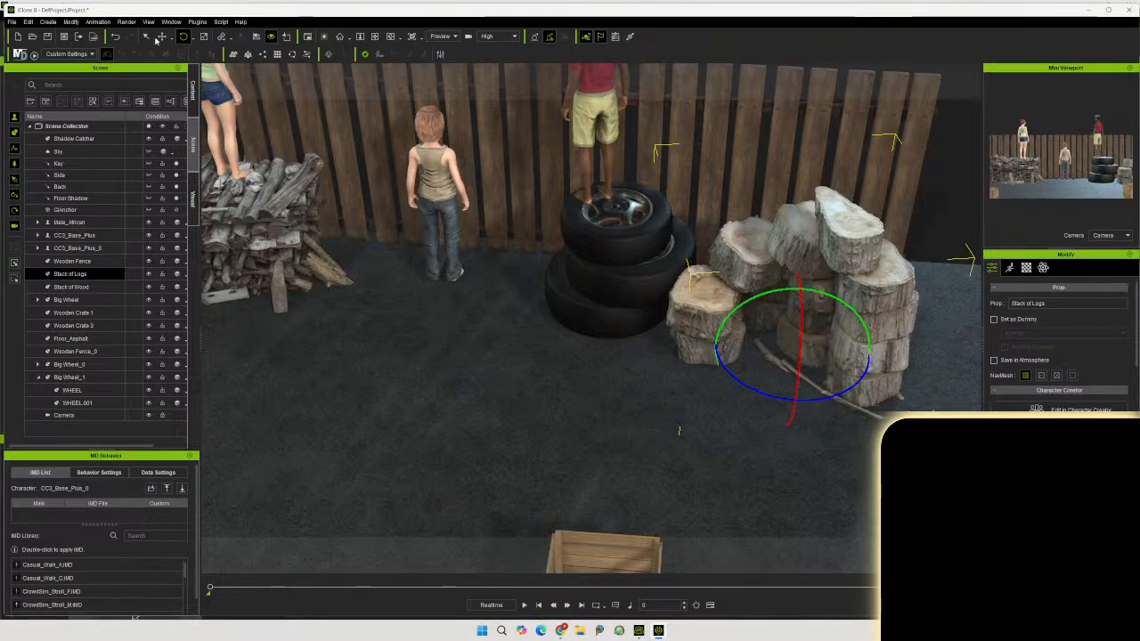
# Shift the Stack of Logs closer to the stacked wheels and check its placement through the linear camera
pyautogui.press('w')
pyautogui.moveTo(672, 340); pyautogui.dragTo(783, 408, button='middle')
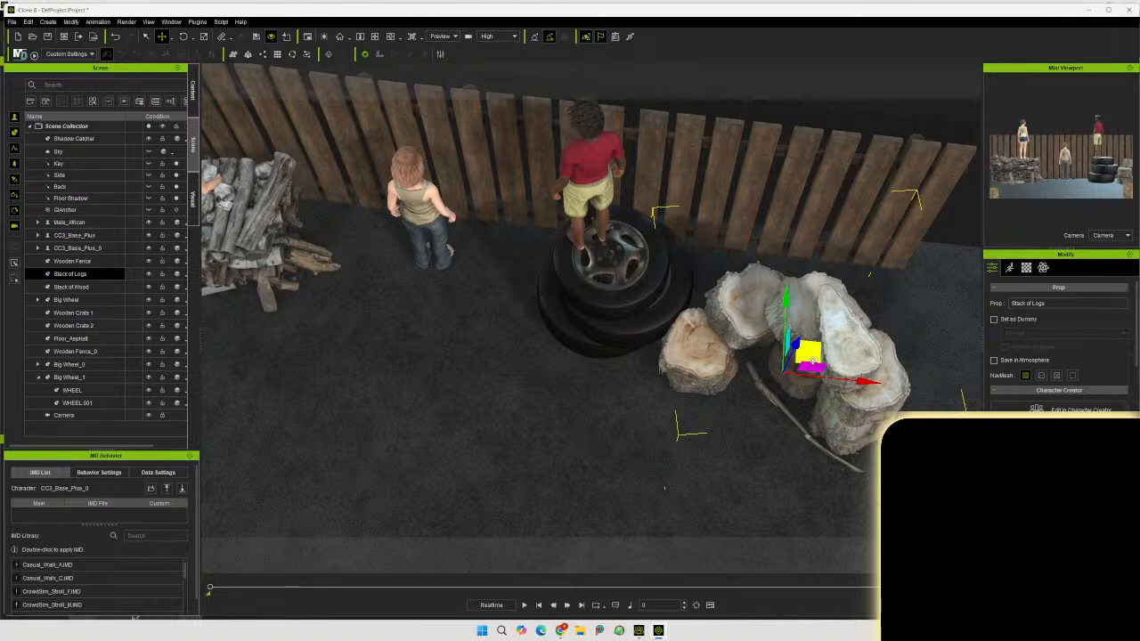
pyautogui.moveTo(812, 360)
pyautogui.mouseDown()
pyautogui.moveTo(821, 345)
pyautogui.moveTo(794, 367)
pyautogui.mouseUp()
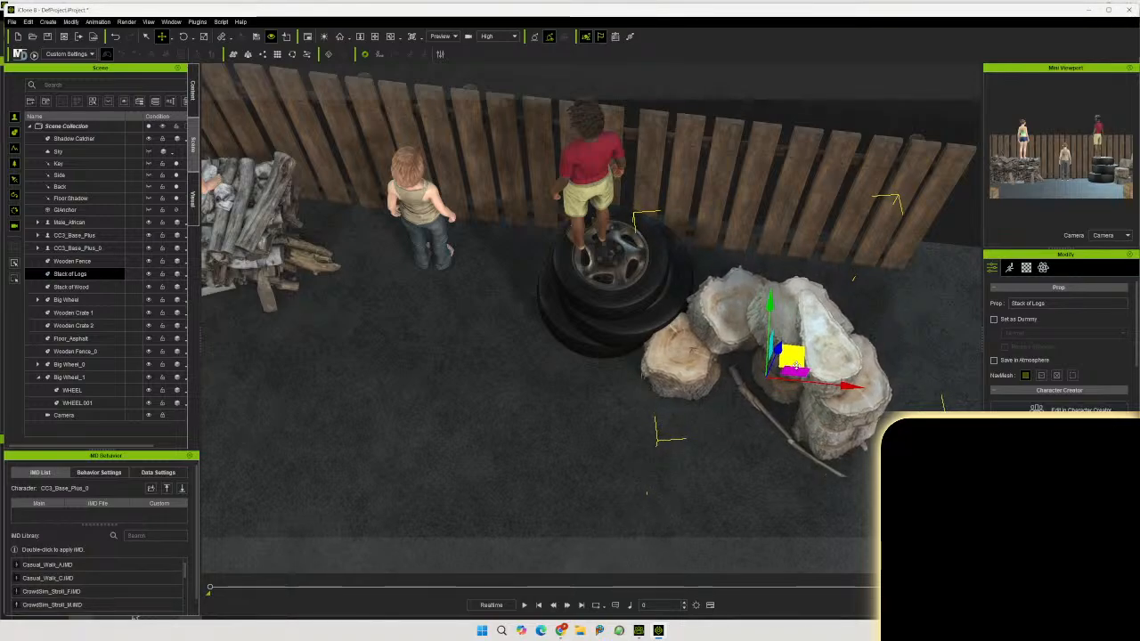
pyautogui.click(445, 36)
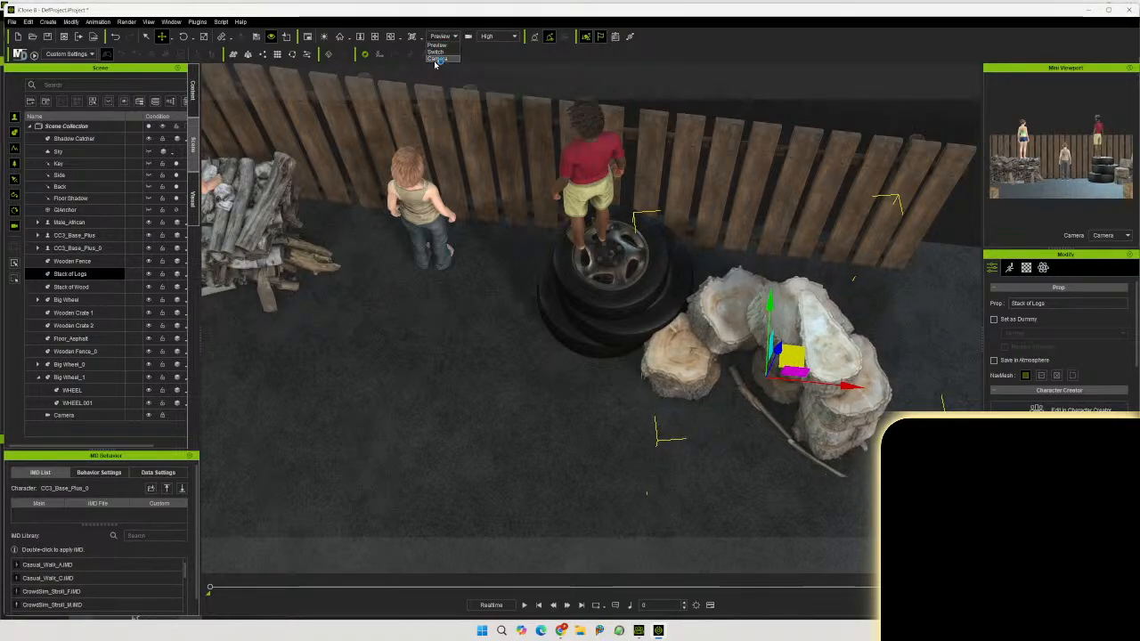
pyautogui.click(441, 55)
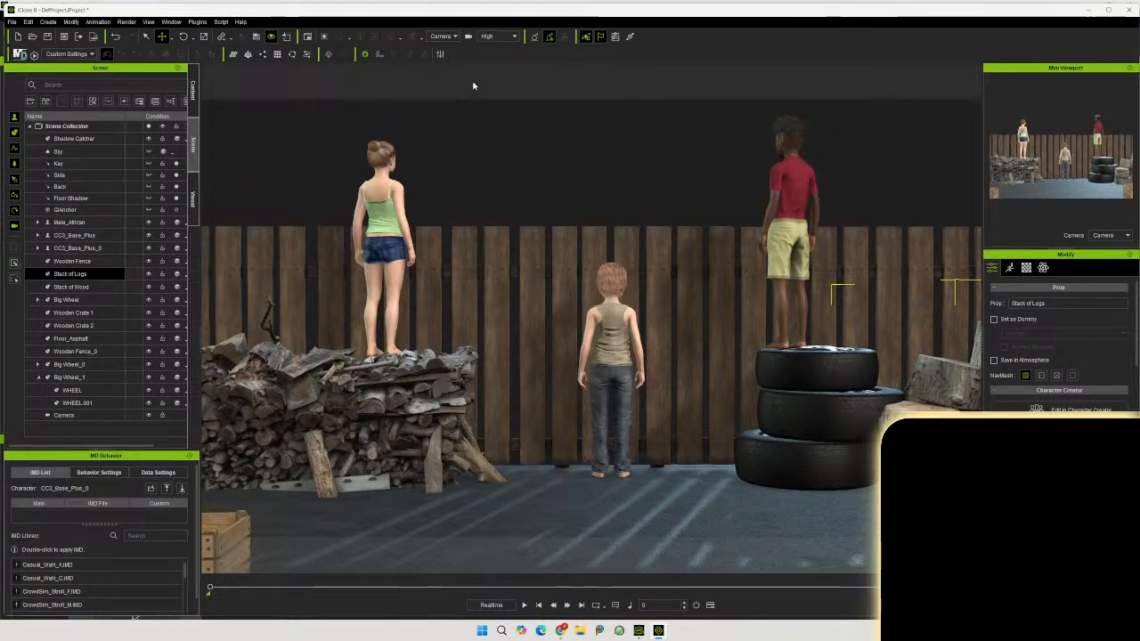
pyautogui.click(451, 40)
pyautogui.click(441, 48)
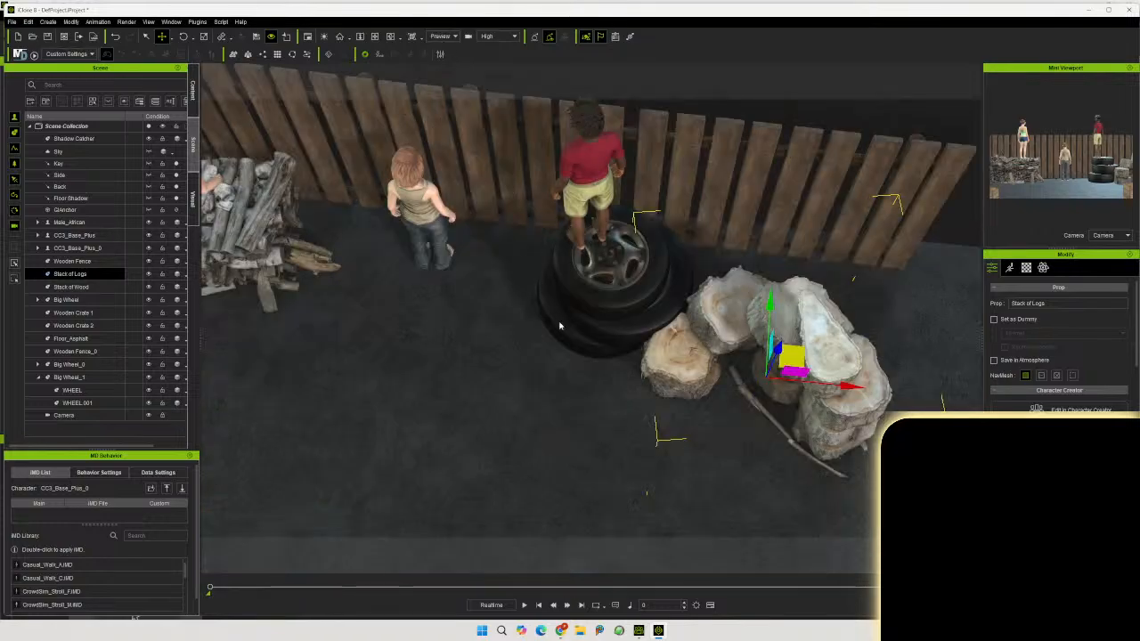
# Move Wooden Crate 2 across the floor to just in front of the wood stack
pyautogui.moveTo(526, 457); pyautogui.dragTo(774, 165, button='middle')
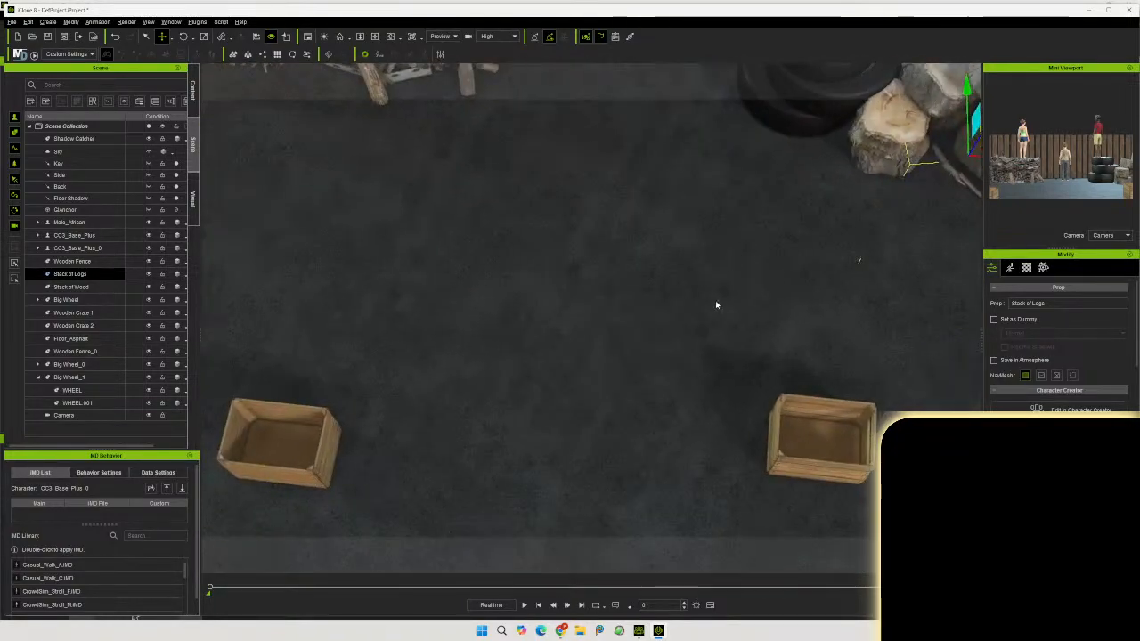
pyautogui.scroll(-2, 690, 330)
pyautogui.moveTo(659, 363); pyautogui.dragTo(627, 325, button='middle')
pyautogui.moveTo(555, 301); pyautogui.dragTo(712, 401, button='middle')
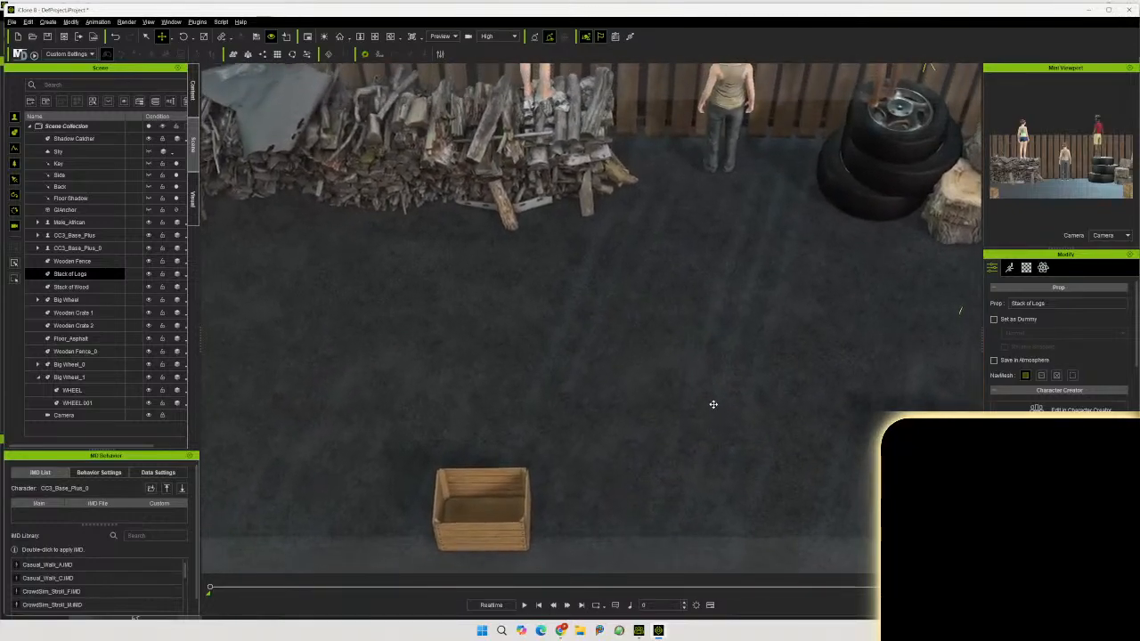
pyautogui.click(492, 504)
pyautogui.moveTo(518, 498); pyautogui.dragTo(517, 251)
pyautogui.moveTo(581, 341); pyautogui.dragTo(546, 211, button='right')
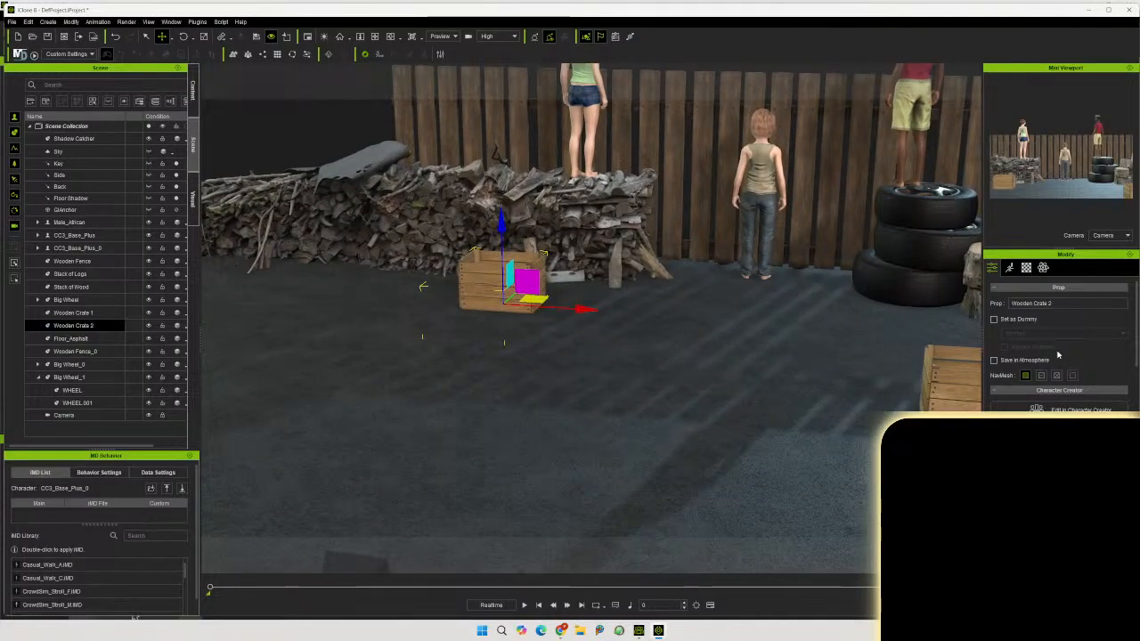
# Tip Wooden Crate 2 onto its side and raise it out of the floor
pyautogui.click(183, 37)
pyautogui.moveTo(486, 262); pyautogui.dragTo(463, 298)
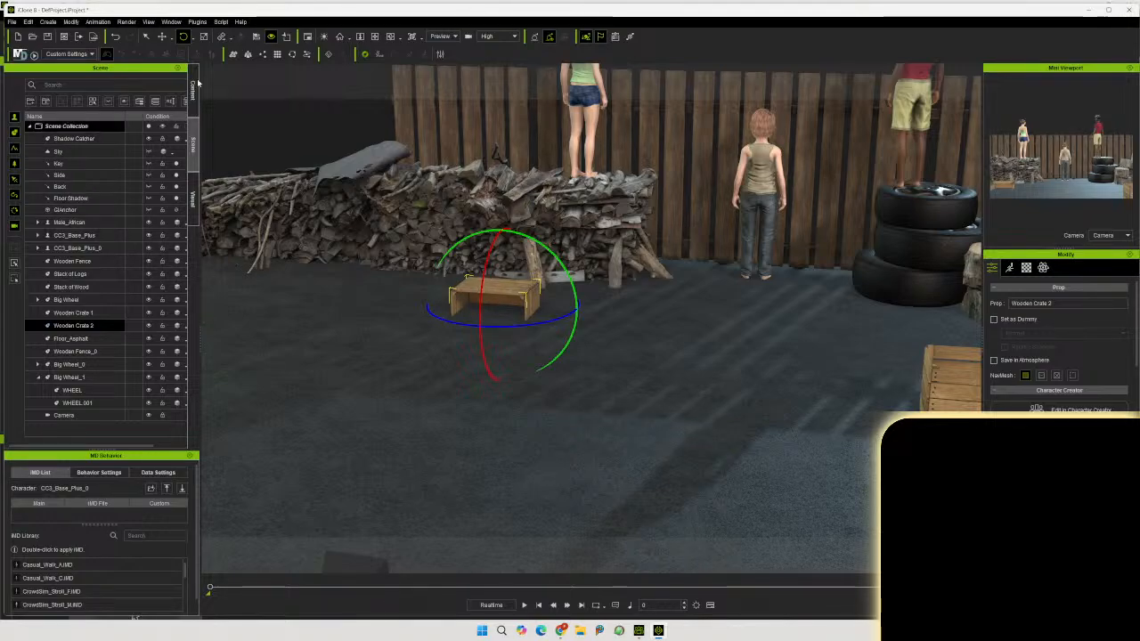
pyautogui.click(161, 37)
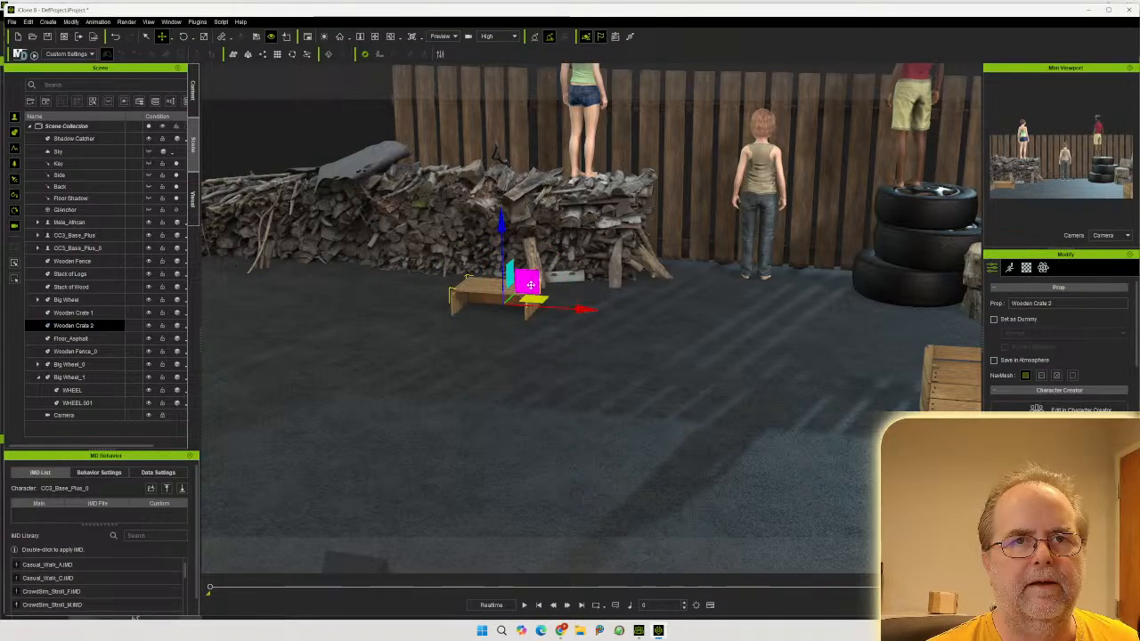
pyautogui.moveTo(530, 284); pyautogui.dragTo(509, 236)
# Move Wooden Crate 2 up against the wood stack and rotate it so its open side faces away from the wood
pyautogui.moveTo(537, 275); pyautogui.dragTo(466, 335, button='right')
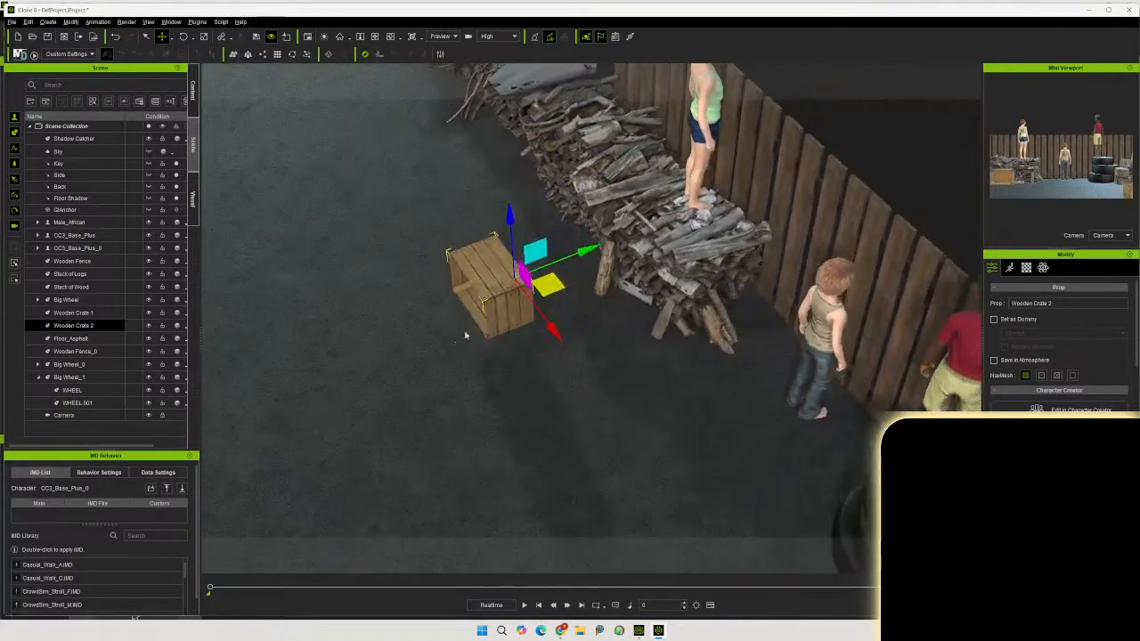
pyautogui.moveTo(544, 284); pyautogui.dragTo(589, 190)
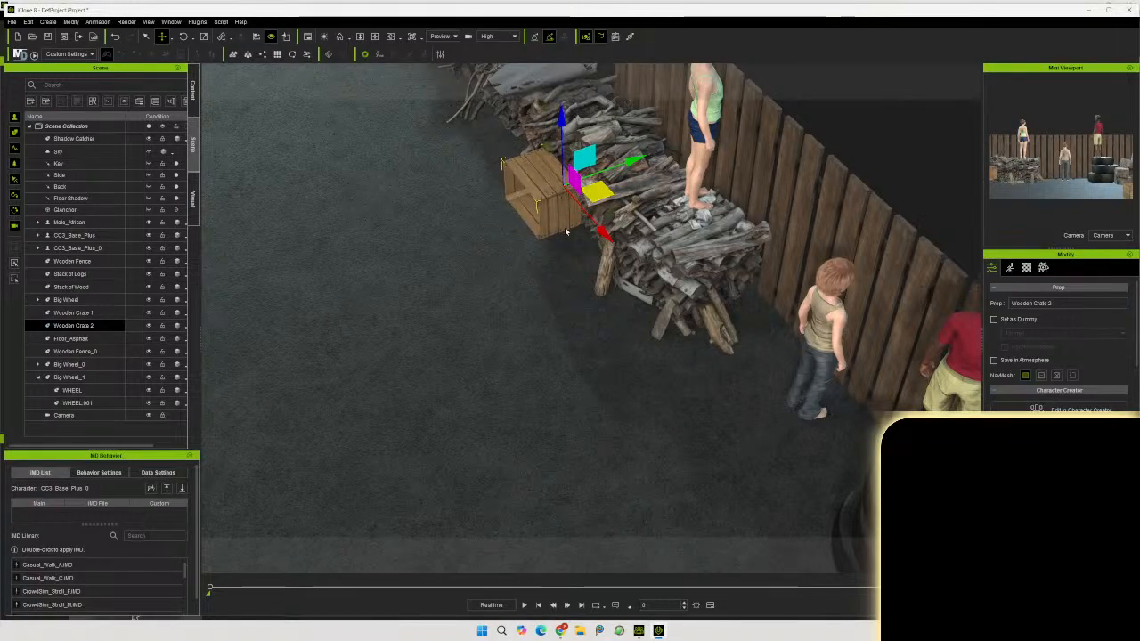
pyautogui.click(182, 36)
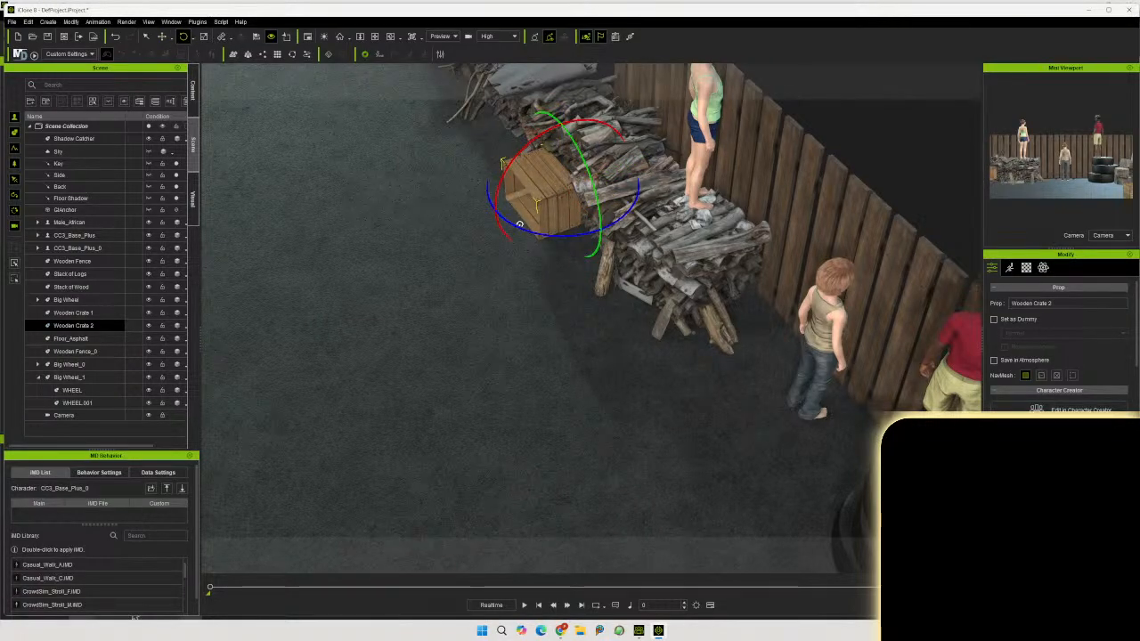
pyautogui.moveTo(529, 231); pyautogui.dragTo(531, 233)
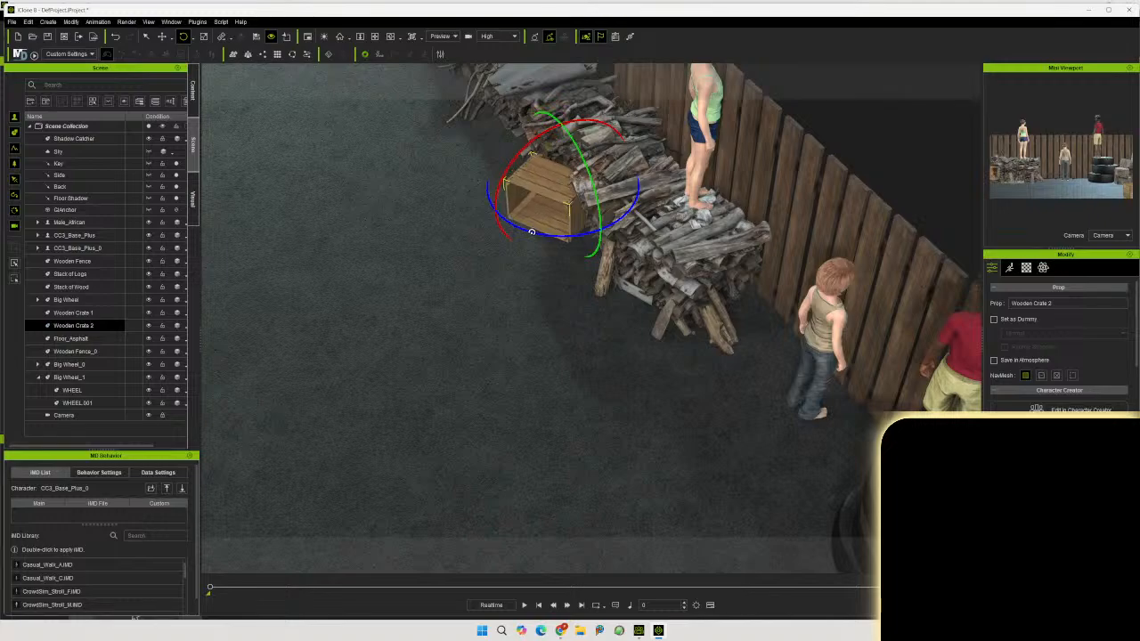
pyautogui.press('w')
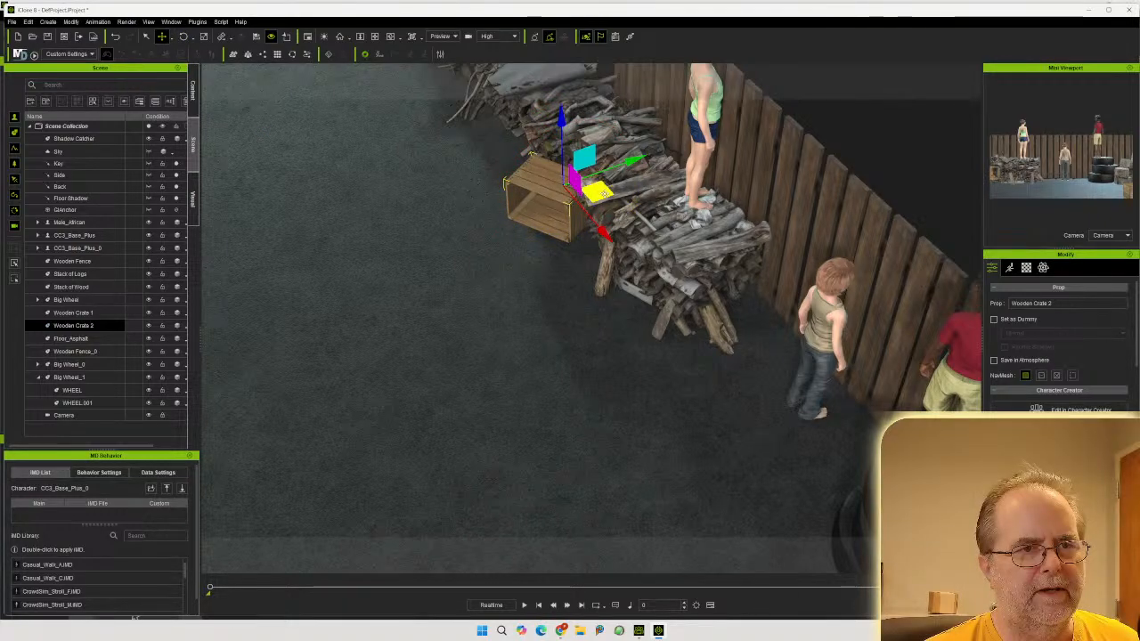
pyautogui.moveTo(604, 193); pyautogui.dragTo(584, 196)
# Lower Wooden Crate 2 onto the floor and adjust its position along the front of the wood stack
pyautogui.moveTo(549, 251); pyautogui.dragTo(630, 222, button='right')
pyautogui.moveTo(631, 223); pyautogui.dragTo(633, 310, button='middle')
pyautogui.scroll(10, 632, 310)
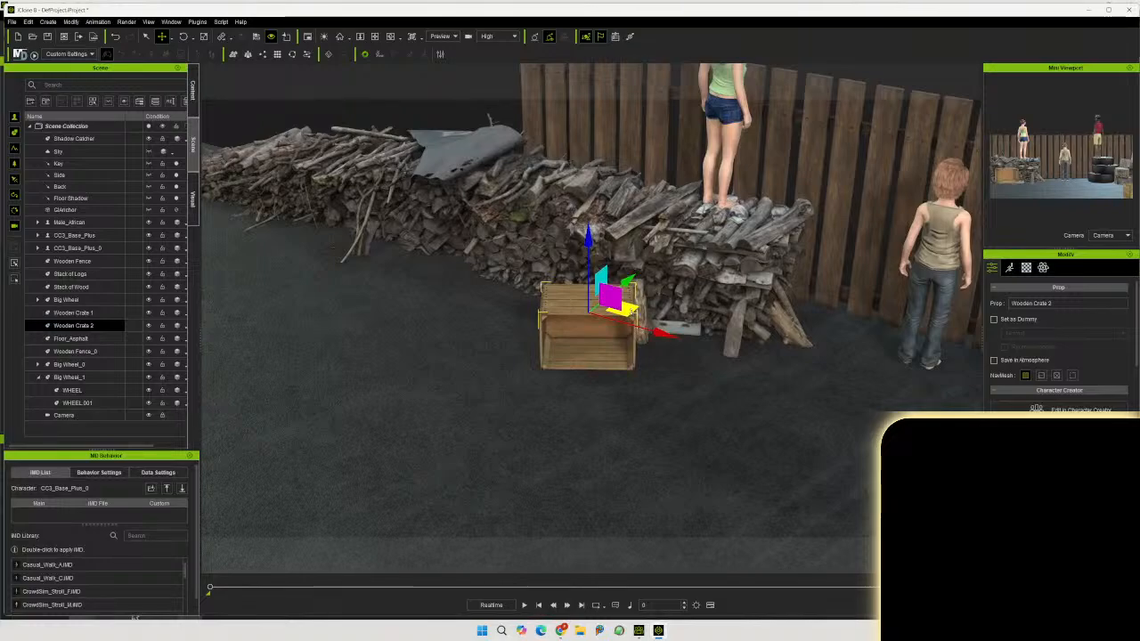
pyautogui.moveTo(631, 311); pyautogui.dragTo(540, 249)
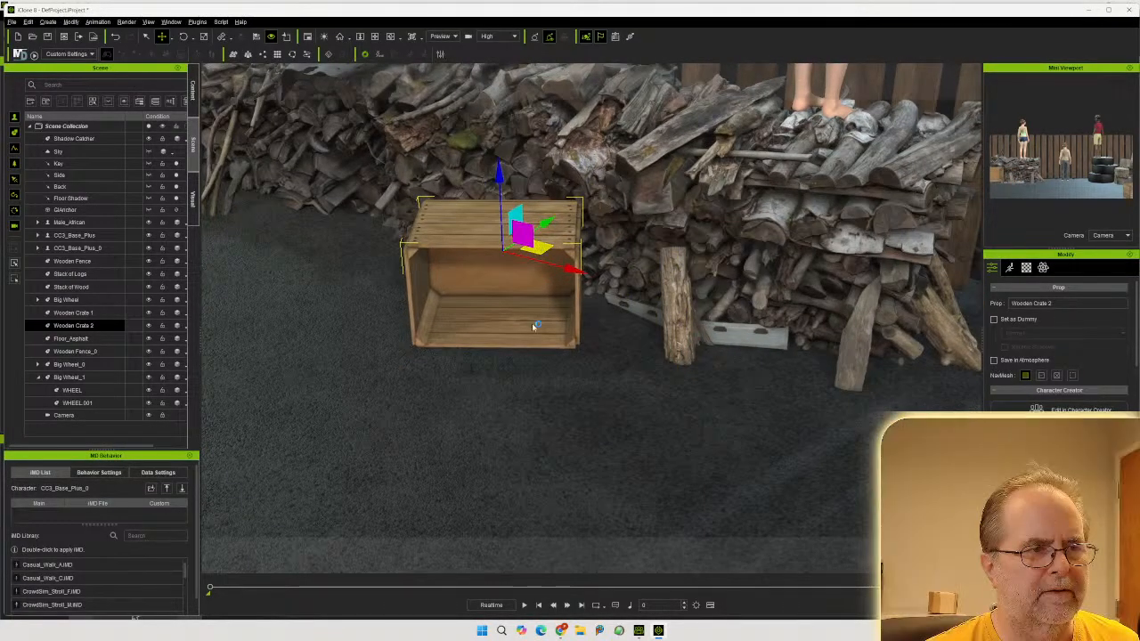
pyautogui.moveTo(534, 328); pyautogui.dragTo(504, 194, button='right')
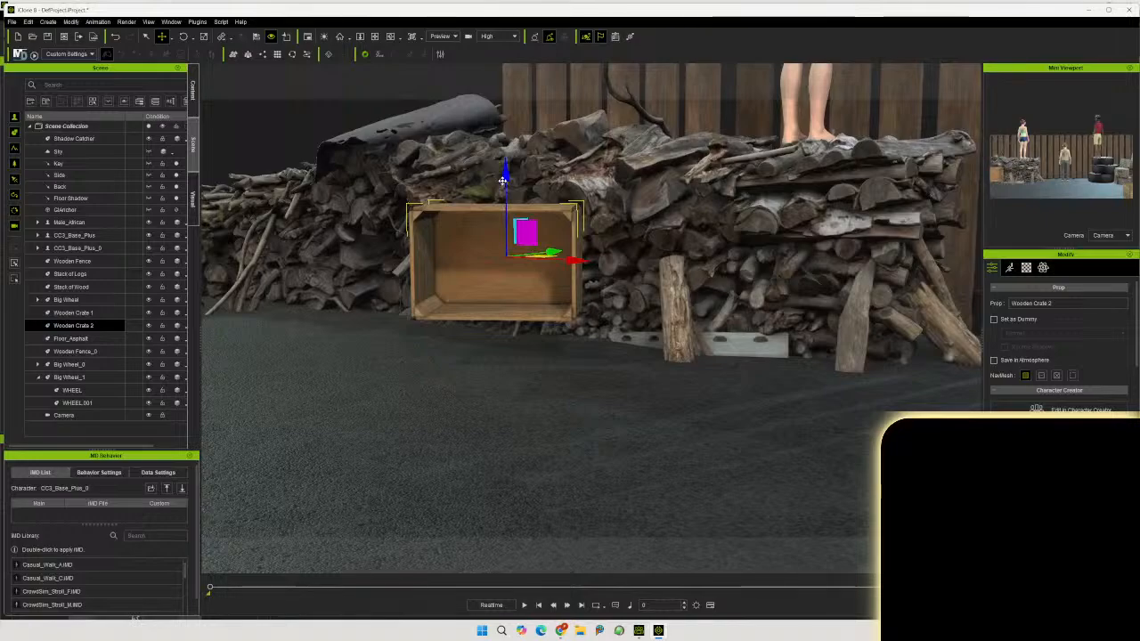
pyautogui.moveTo(503, 181); pyautogui.dragTo(505, 225)
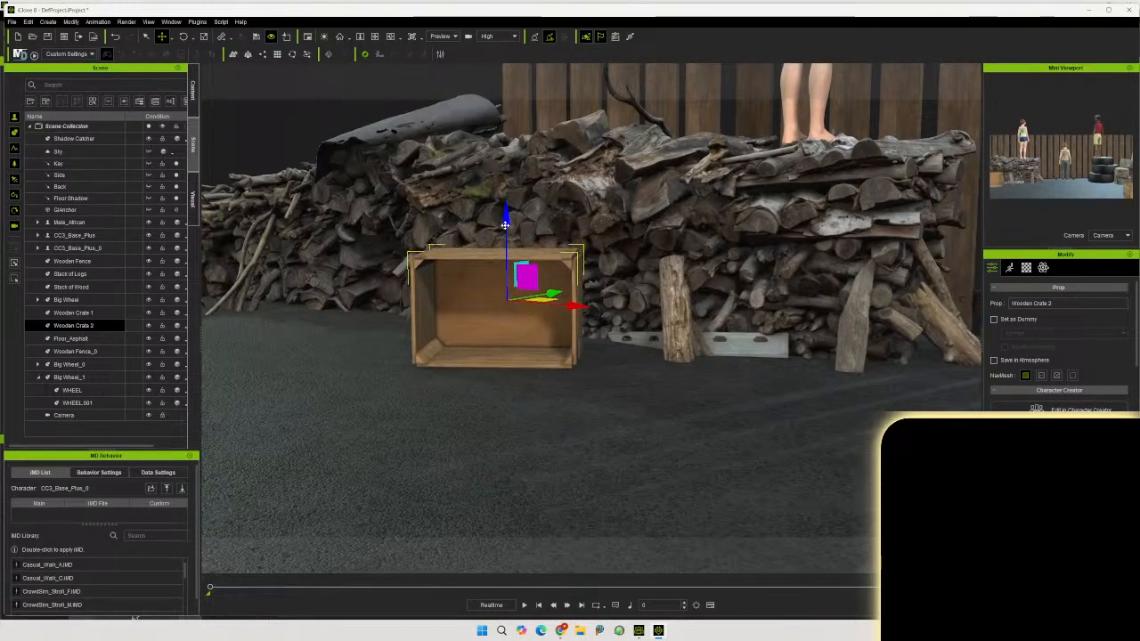
pyautogui.moveTo(471, 287); pyautogui.dragTo(538, 390, button='right')
pyautogui.moveTo(527, 317); pyautogui.dragTo(486, 260)
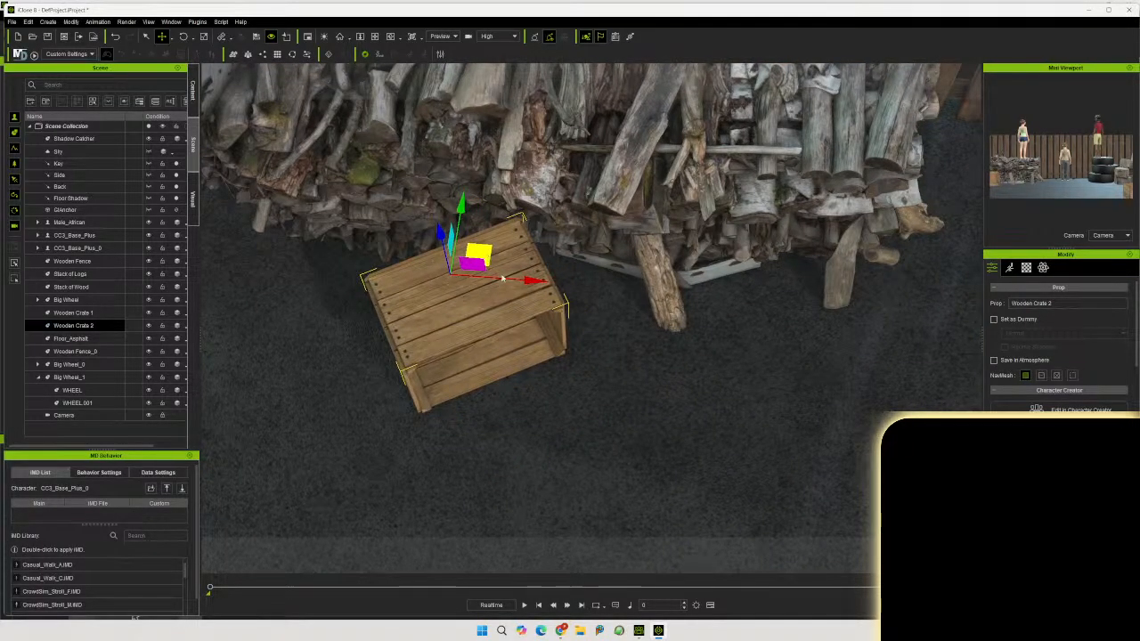
# Move Wooden Crate 1 from the open floor to the wood stack, beside Wooden Crate 2
pyautogui.moveTo(684, 401); pyautogui.dragTo(544, 202, button='middle')
pyautogui.scroll(-4, 585, 284)
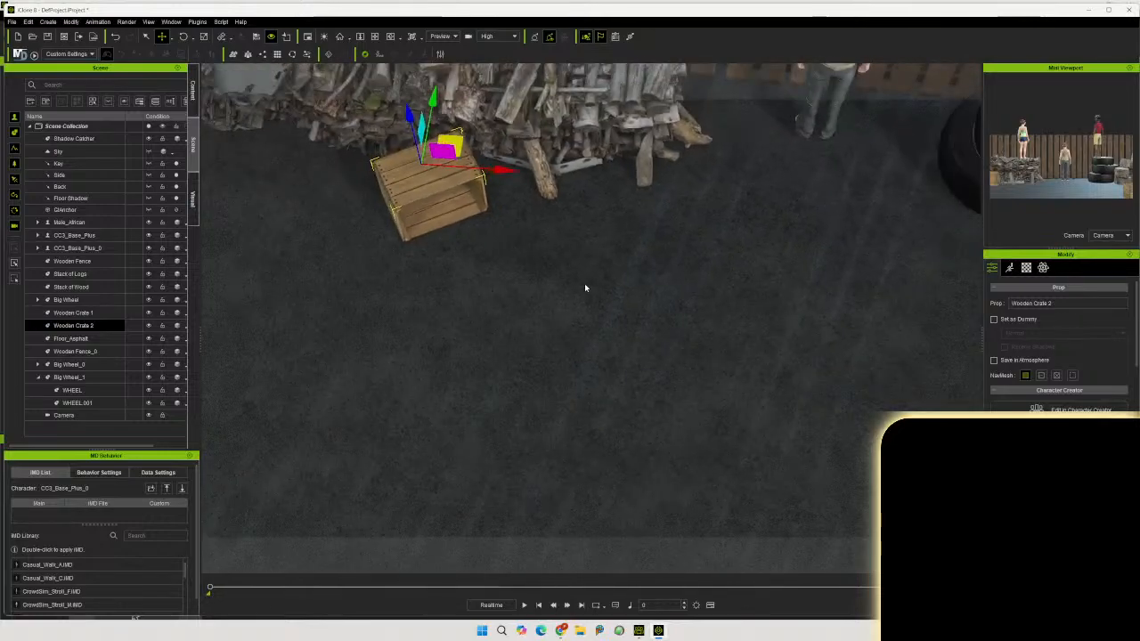
pyautogui.scroll(-5, 585, 288)
pyautogui.click(810, 417)
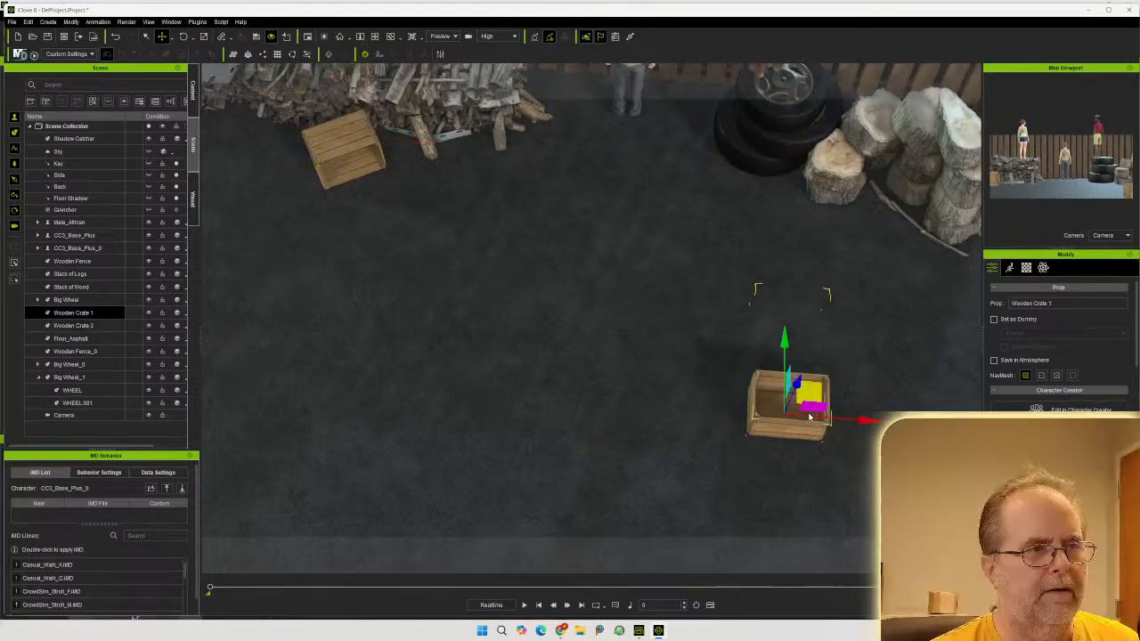
pyautogui.moveTo(815, 396); pyautogui.dragTo(459, 180)
# Turn Wooden Crate 1 upside down in front of the wood stack and raise it out of the floor
pyautogui.click(184, 36)
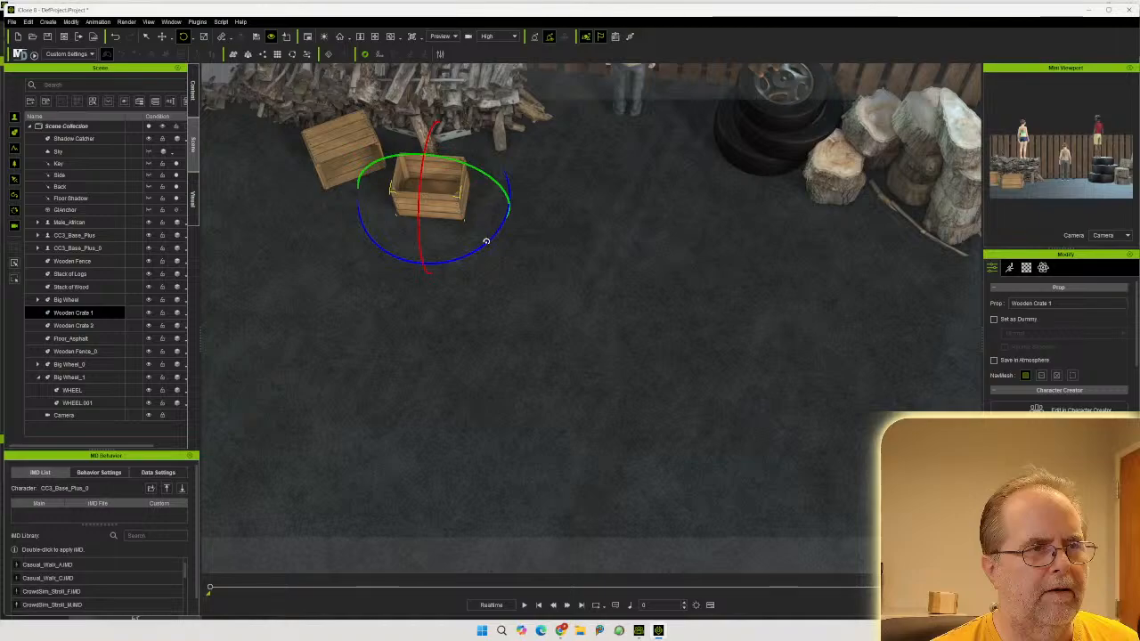
pyautogui.moveTo(485, 244); pyautogui.dragTo(419, 235)
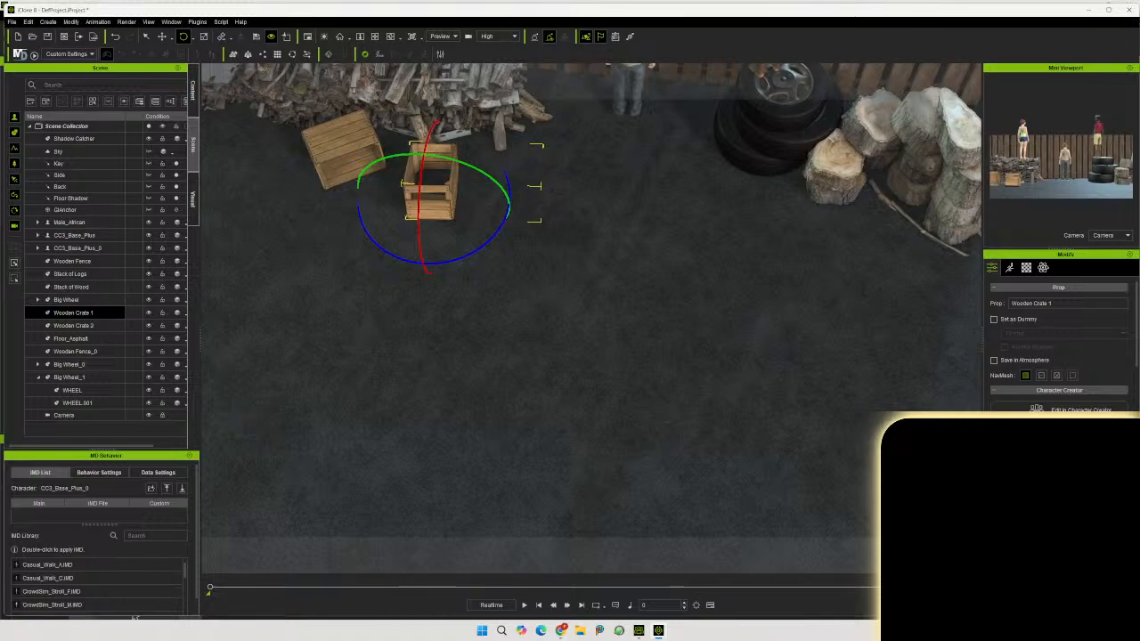
pyautogui.hotkey('ctrl', 'z')
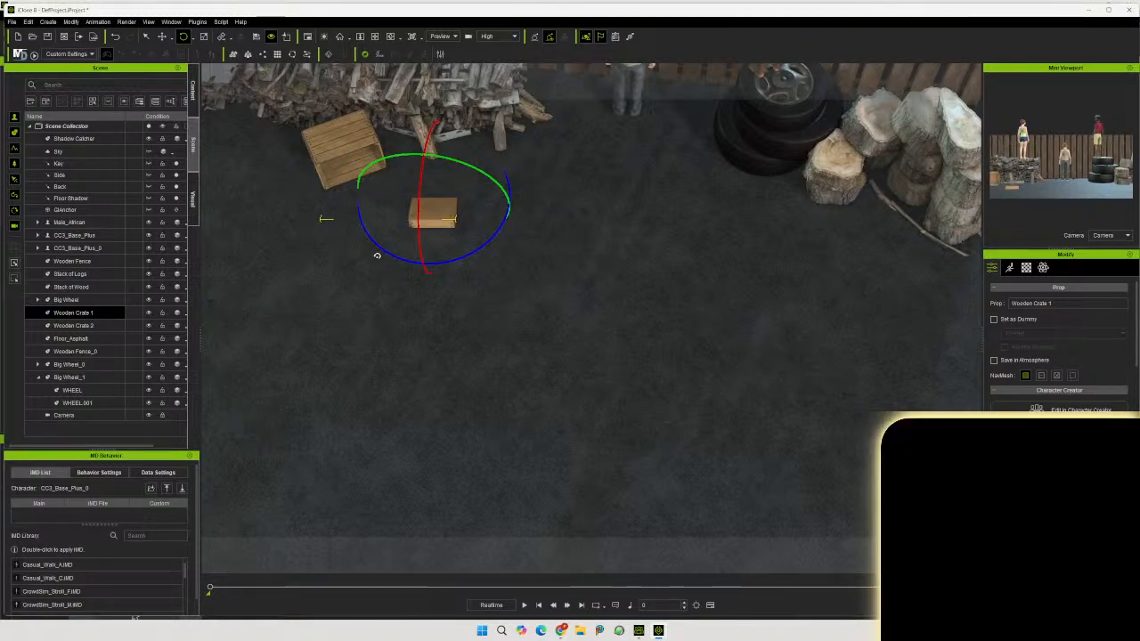
pyautogui.click(162, 37)
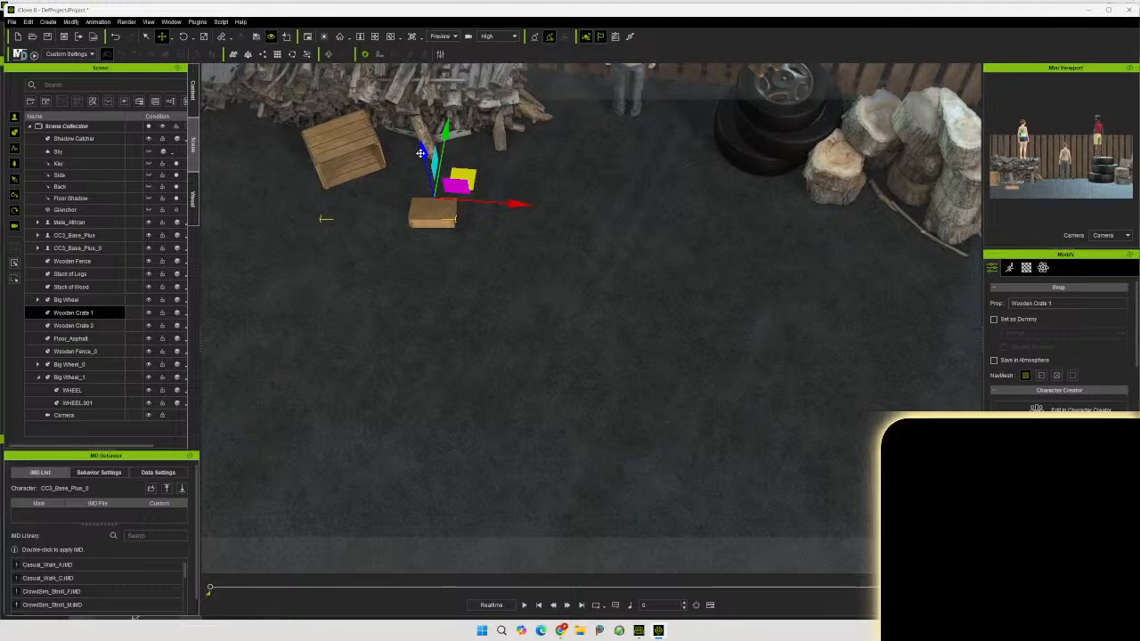
pyautogui.moveTo(426, 159); pyautogui.dragTo(418, 135)
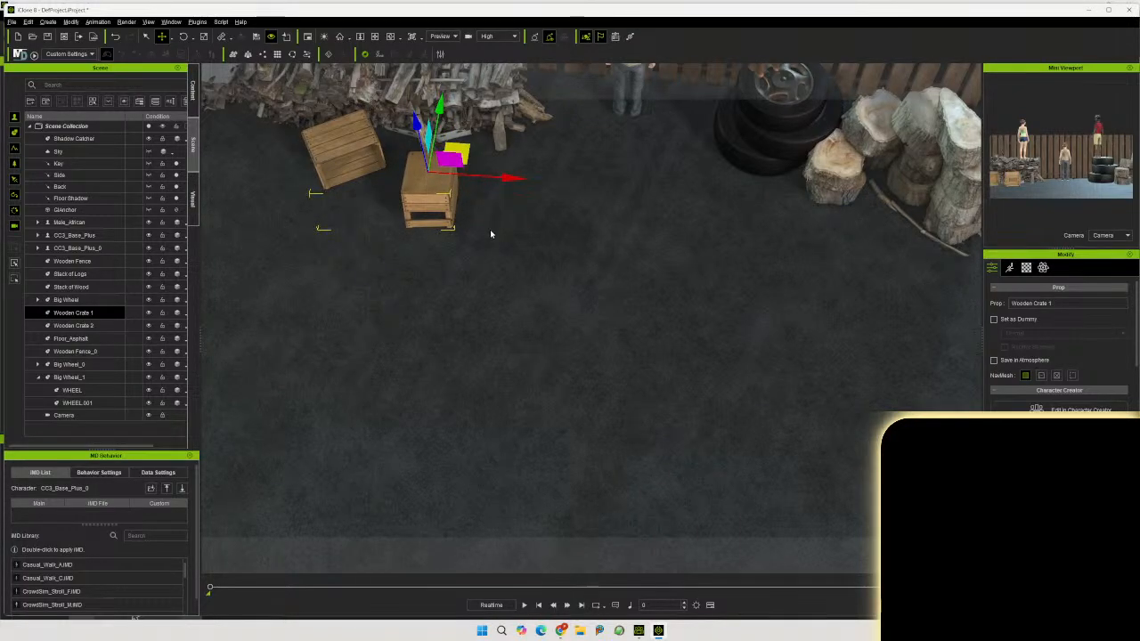
# Lower Wooden Crate 1 slightly so its base rests on the asphalt floor
pyautogui.moveTo(490, 229); pyautogui.dragTo(510, 145, button='right')
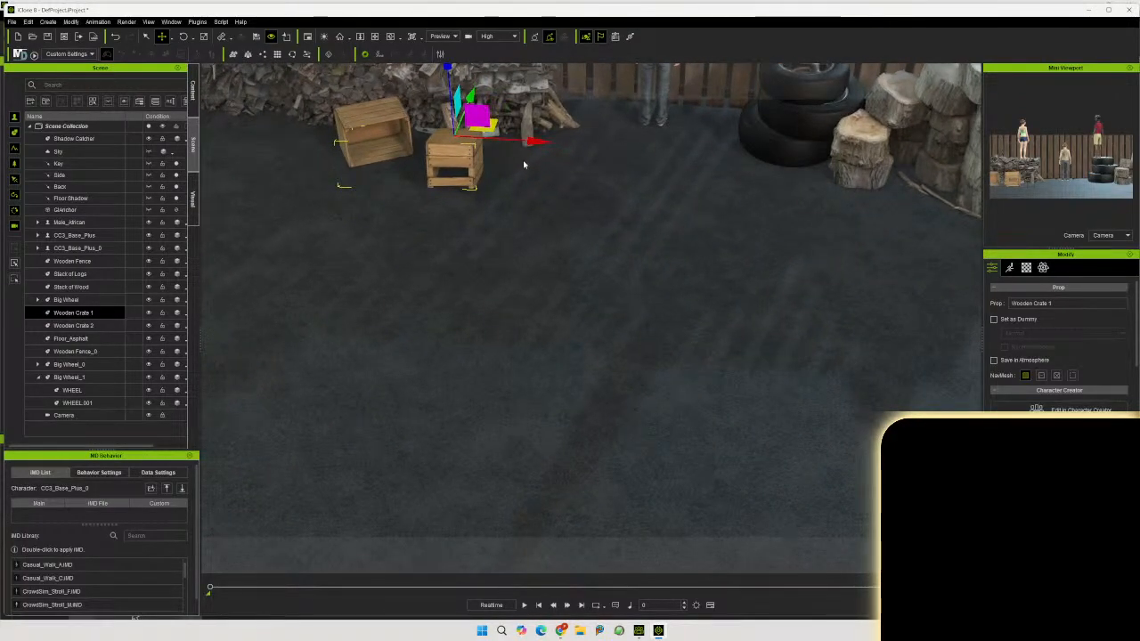
pyautogui.scroll(4, 529, 164)
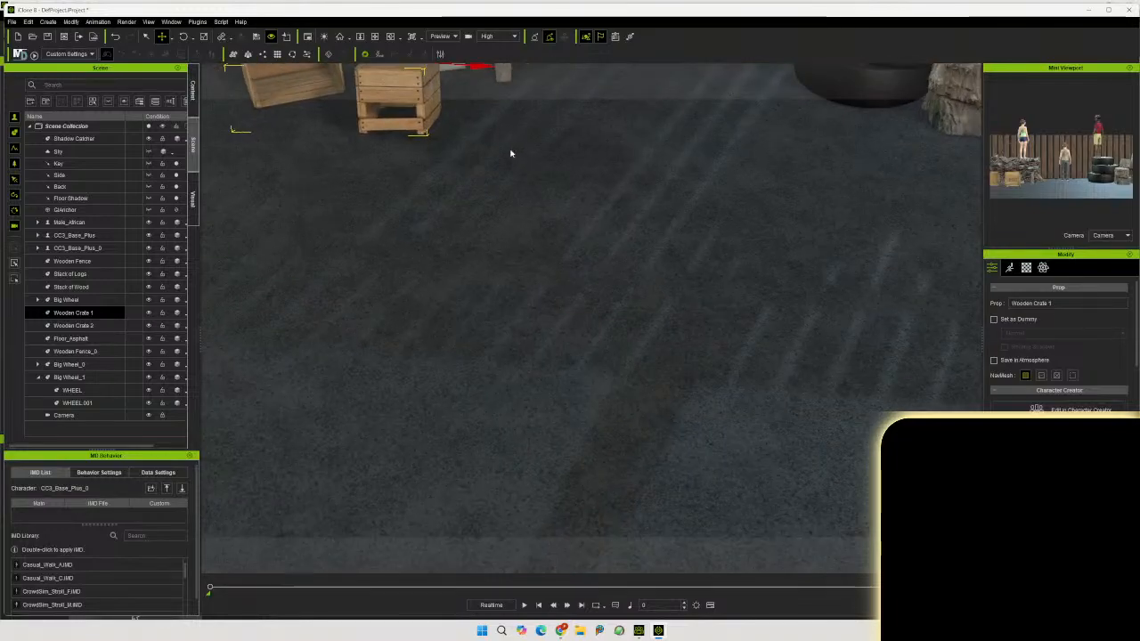
pyautogui.moveTo(510, 153); pyautogui.dragTo(593, 366, button='middle')
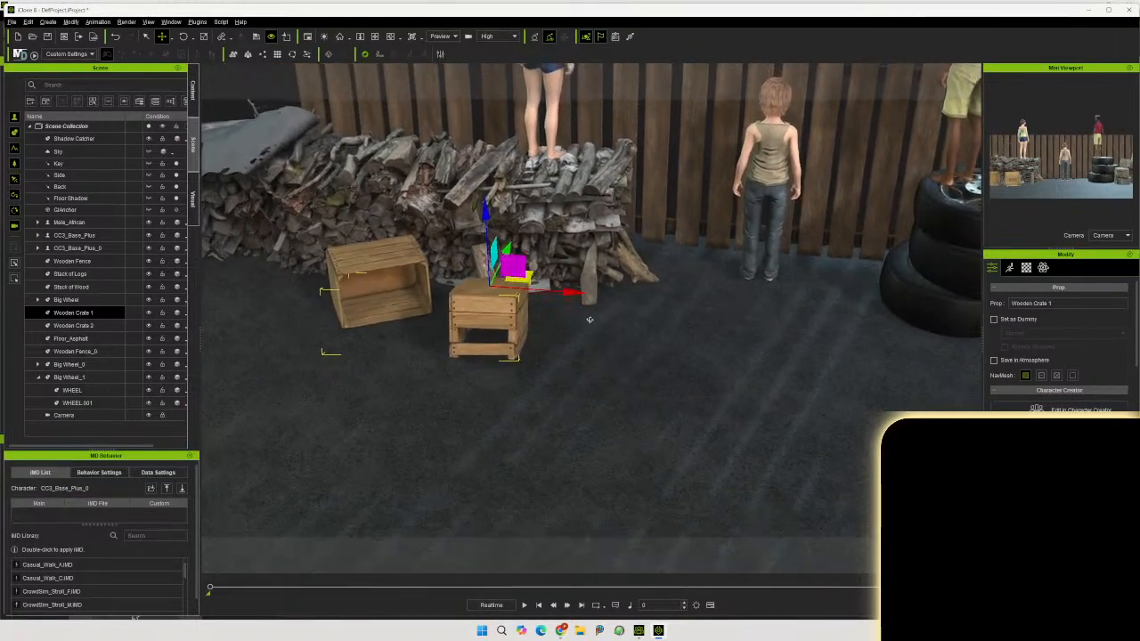
pyautogui.scroll(2, 591, 313)
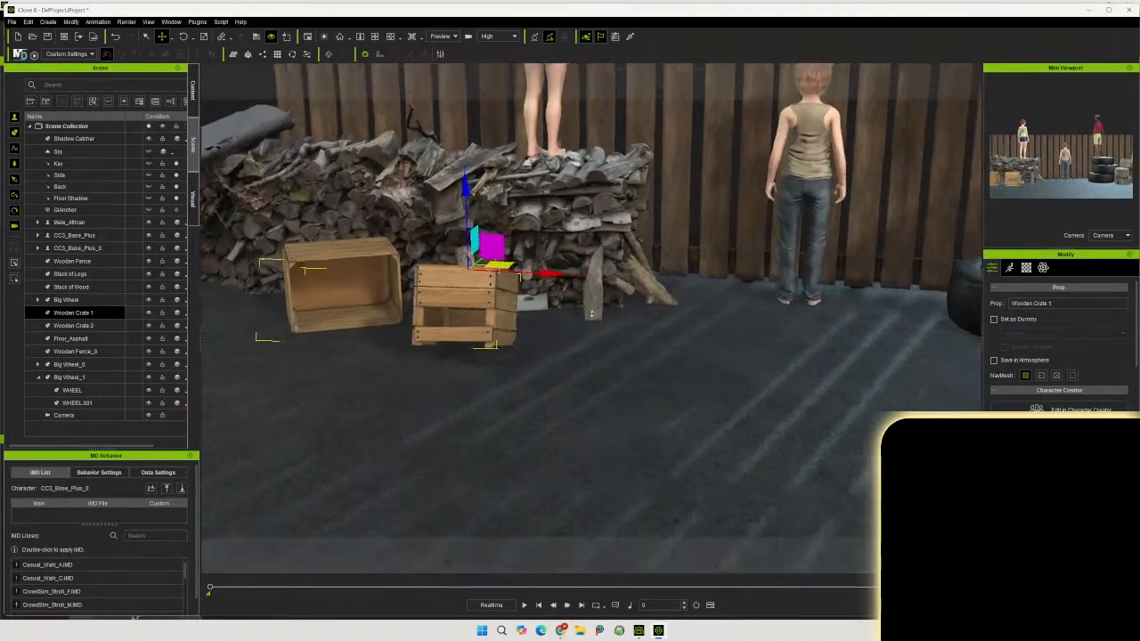
pyautogui.scroll(2, 591, 314)
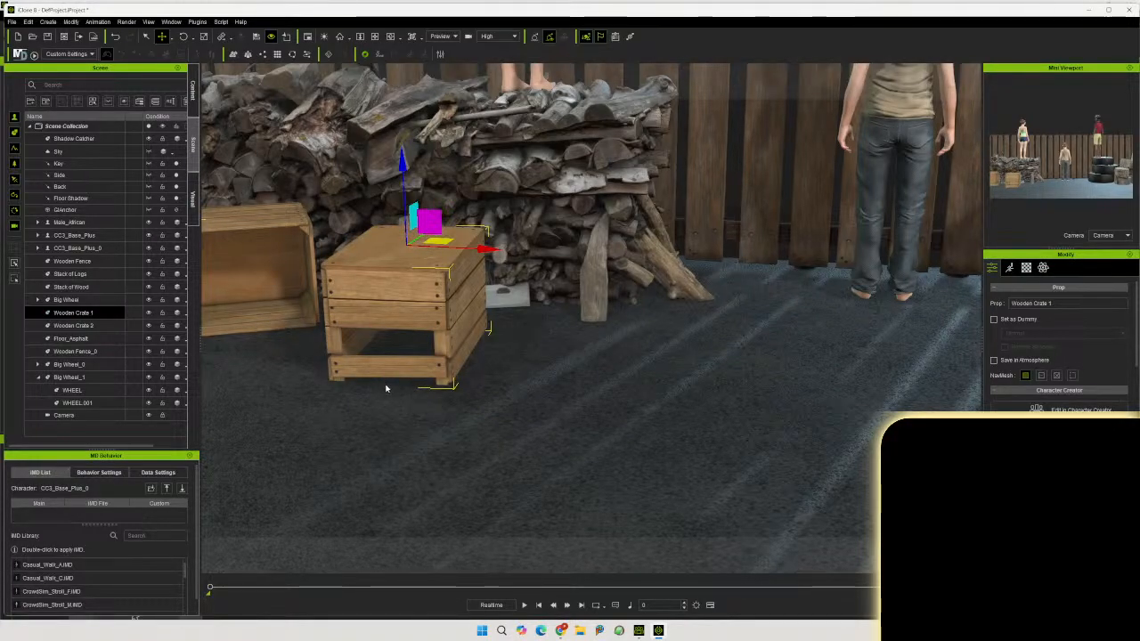
pyautogui.moveTo(397, 349); pyautogui.dragTo(486, 433, button='middle')
pyautogui.scroll(4, 486, 432)
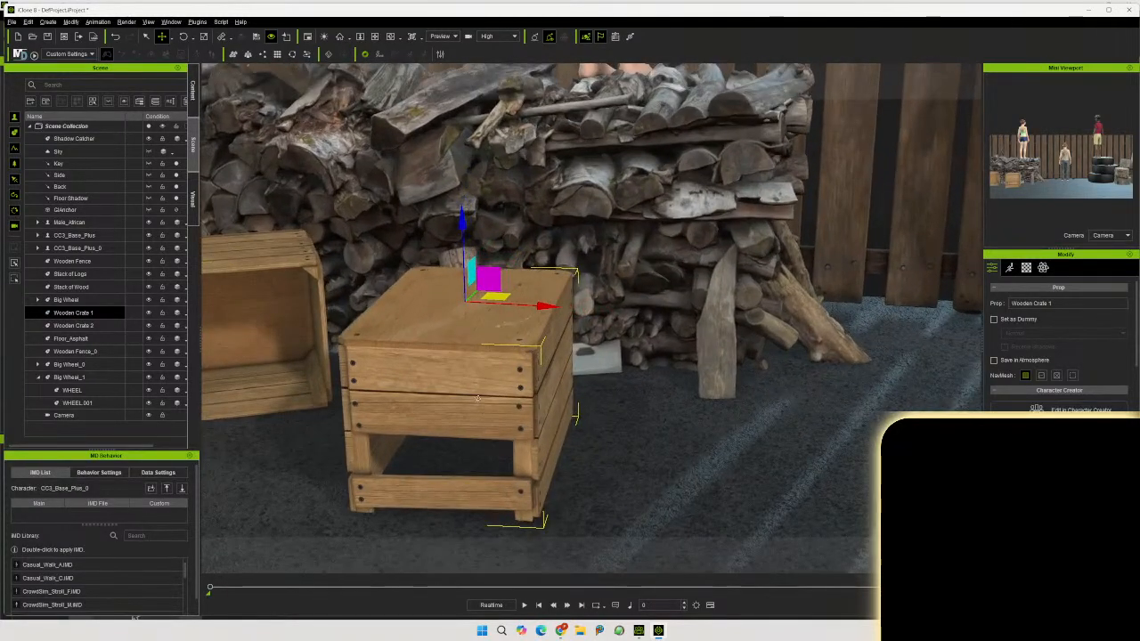
pyautogui.moveTo(477, 398); pyautogui.dragTo(440, 319, button='right')
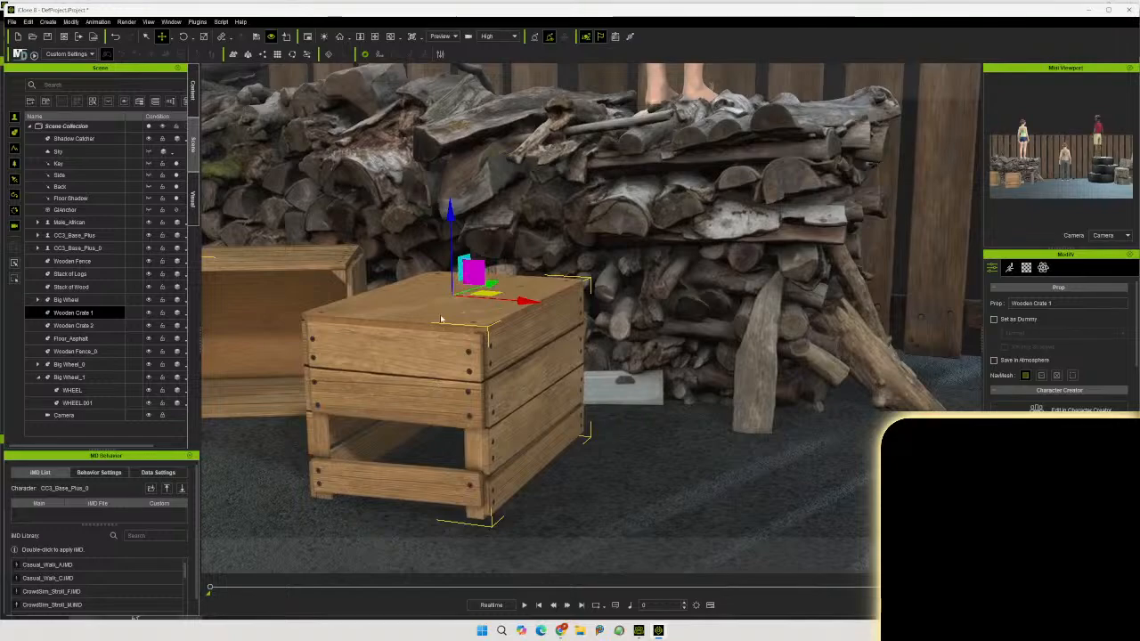
pyautogui.moveTo(451, 218); pyautogui.dragTo(453, 226)
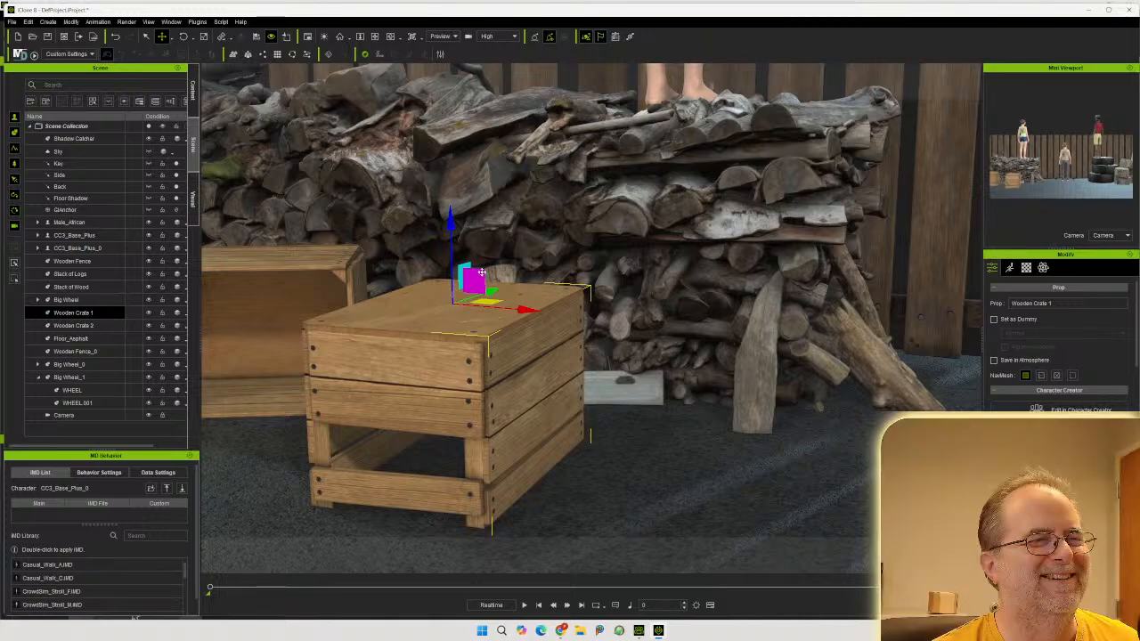
# Turn Wooden Crate 1 so its long slatted side faces outward at an angle, and shift it farther from Wooden Crate 2
pyautogui.moveTo(489, 292); pyautogui.dragTo(526, 276)
pyautogui.moveTo(537, 316); pyautogui.dragTo(553, 407, button='right')
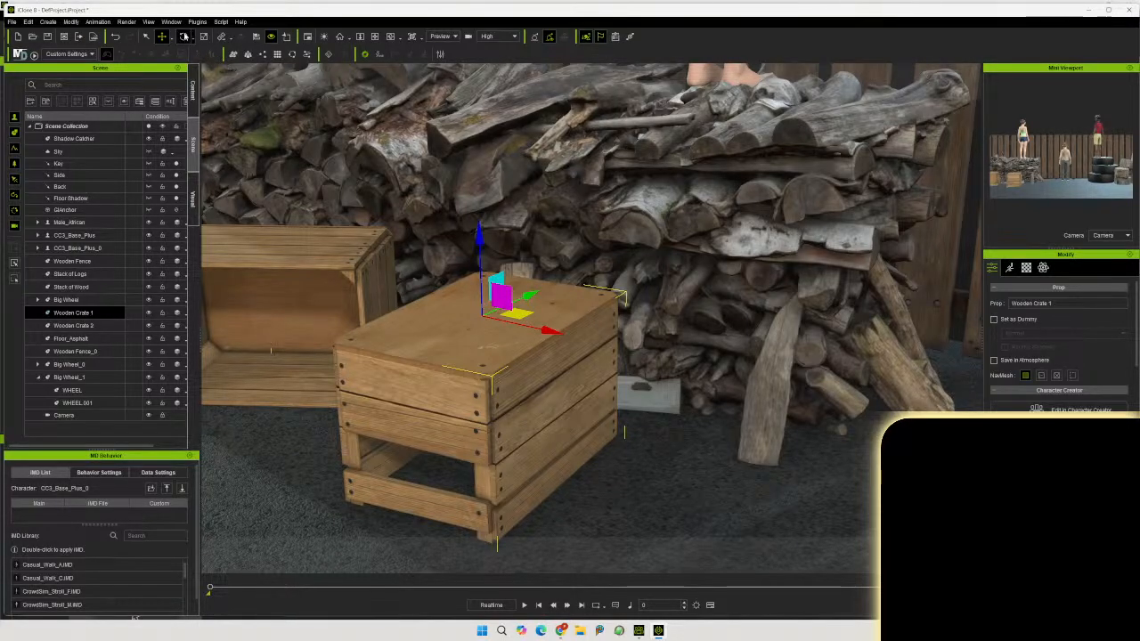
pyautogui.click(184, 37)
pyautogui.moveTo(487, 328); pyautogui.dragTo(477, 346)
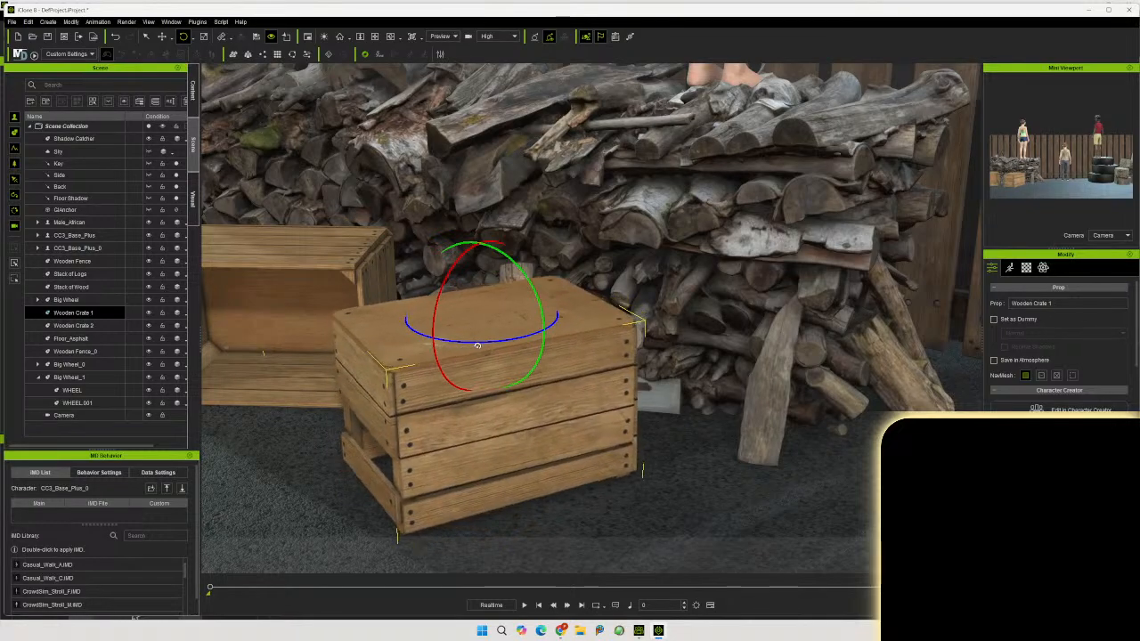
pyautogui.click(163, 37)
pyautogui.moveTo(517, 316); pyautogui.dragTo(629, 318)
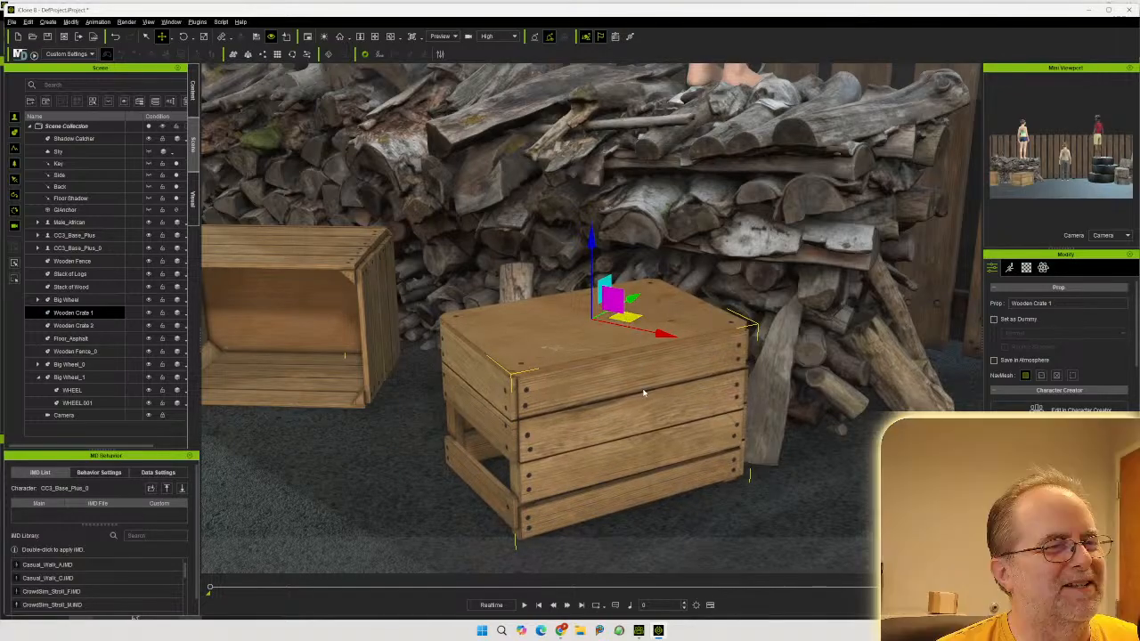
# Check how Wooden Crate 1 sits on the floor and nudge it back toward the wood stack and Wooden Crate 2
pyautogui.moveTo(644, 392); pyautogui.dragTo(787, 366, button='right')
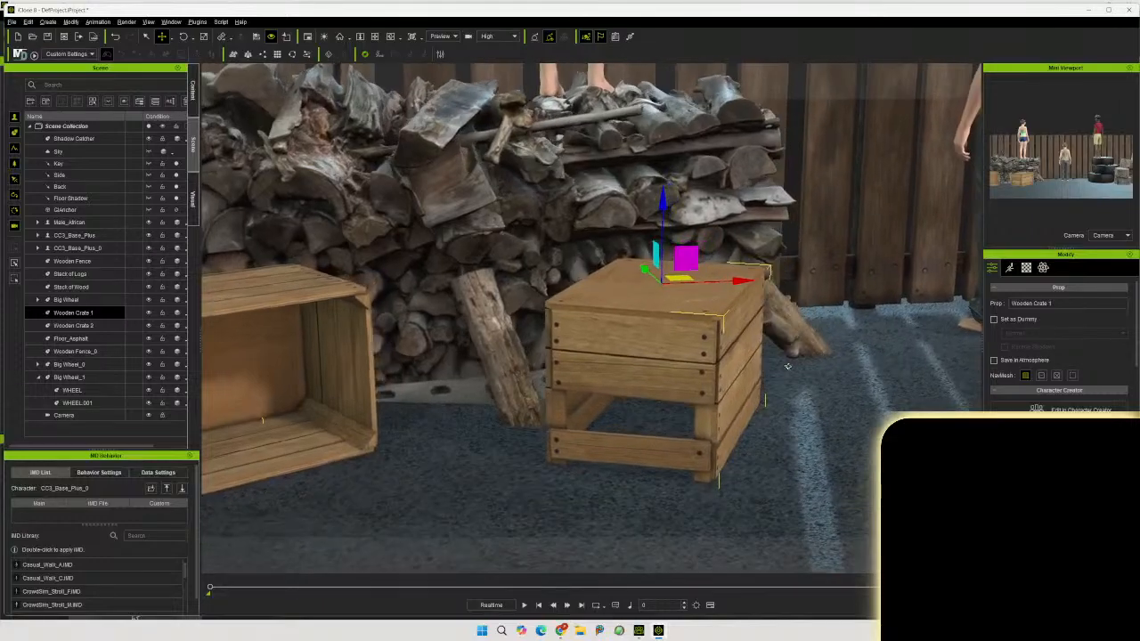
pyautogui.moveTo(775, 327); pyautogui.dragTo(781, 310, button='right')
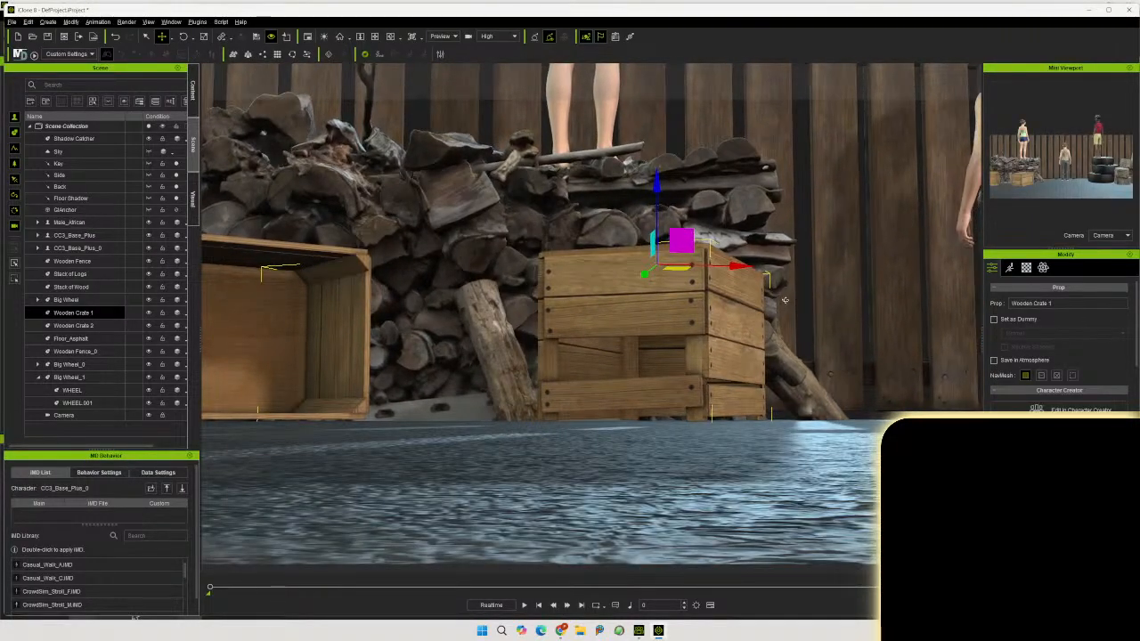
pyautogui.moveTo(777, 318)
pyautogui.mouseDown(button='right')
pyautogui.moveTo(646, 373)
pyautogui.moveTo(788, 316)
pyautogui.moveTo(778, 331)
pyautogui.mouseUp(button='right')
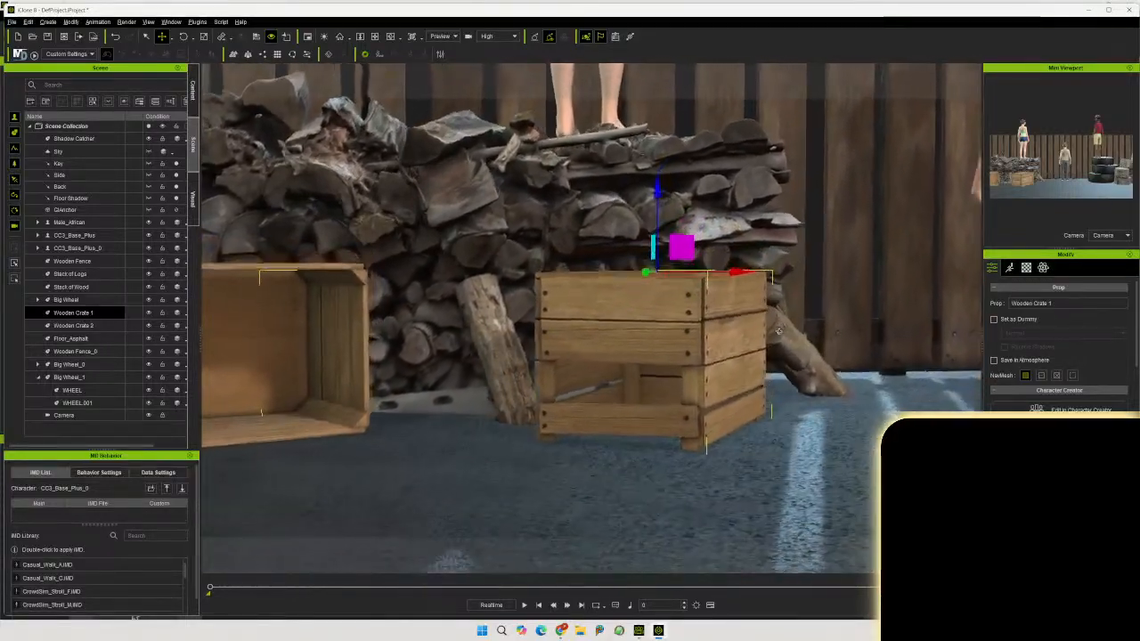
pyautogui.moveTo(719, 393); pyautogui.dragTo(707, 360, button='right')
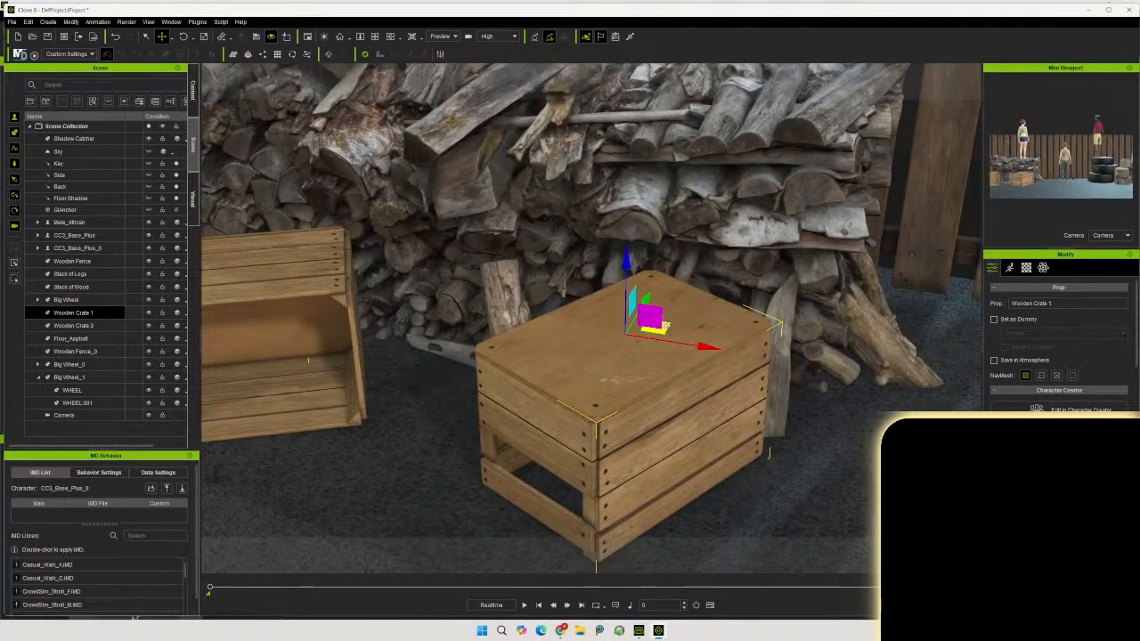
pyautogui.moveTo(666, 326); pyautogui.dragTo(638, 315)
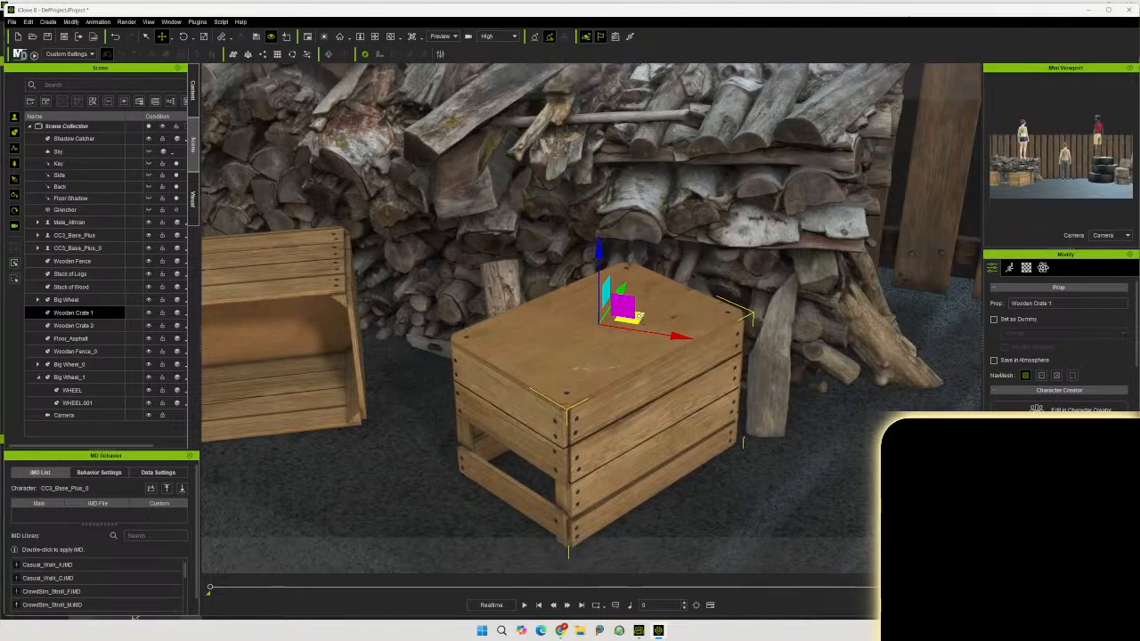
# Examine the placement of both crates within the whole fence scene from closer, distant and raised viewpoints
pyautogui.moveTo(621, 399); pyautogui.dragTo(609, 336, button='right')
pyautogui.scroll(-6, 609, 336)
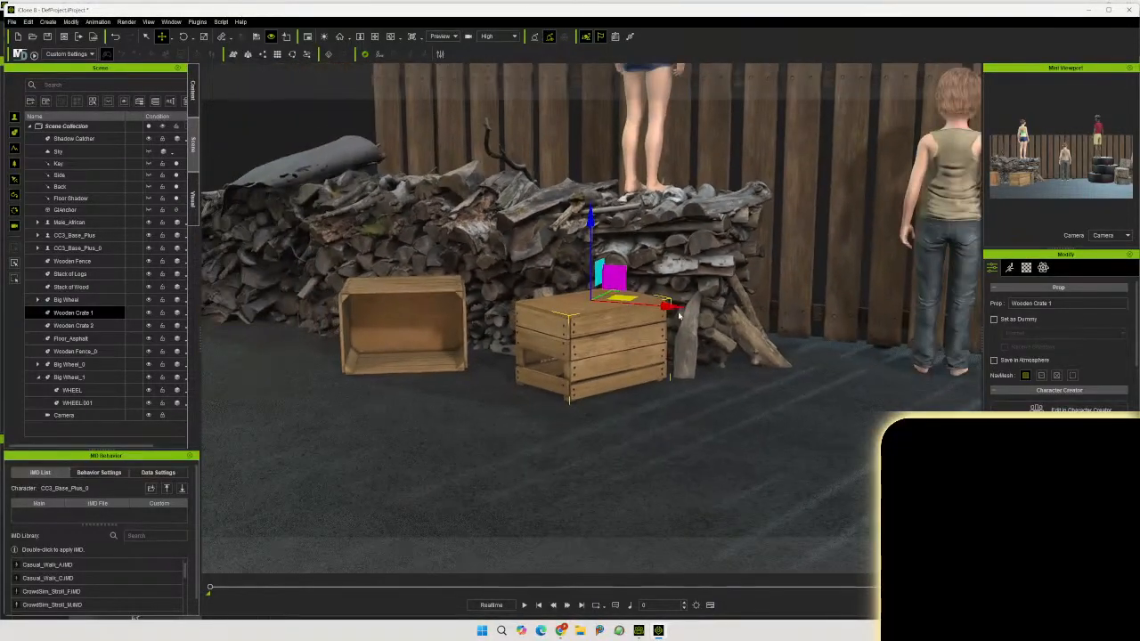
pyautogui.moveTo(534, 318); pyautogui.dragTo(502, 385, button='right')
pyautogui.scroll(-8, 502, 385)
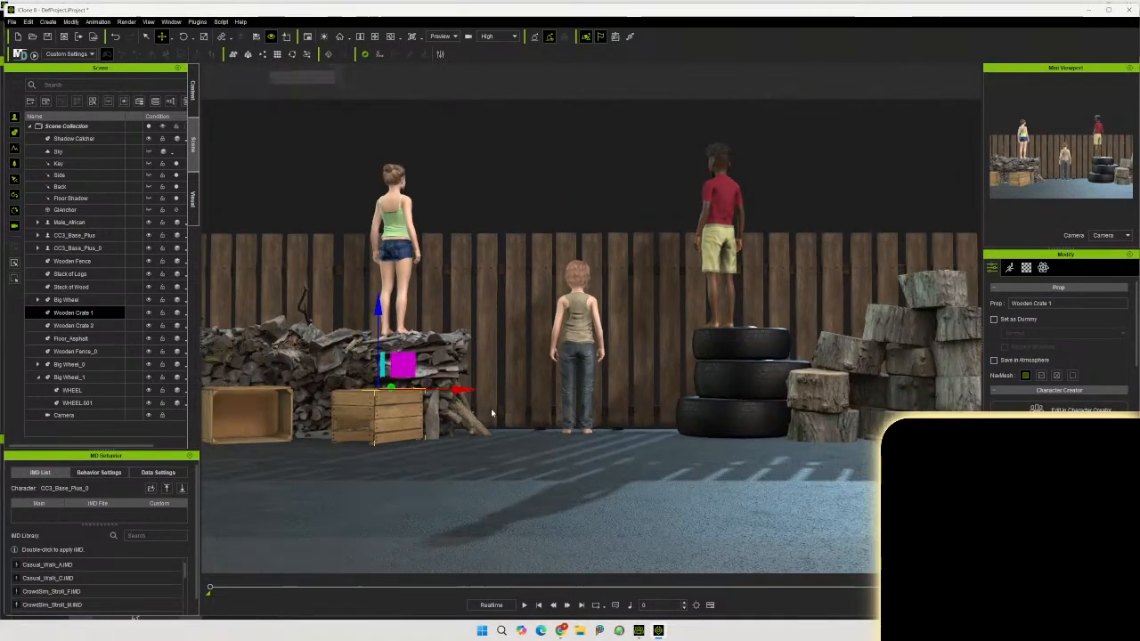
pyautogui.scroll(-2, 489, 409)
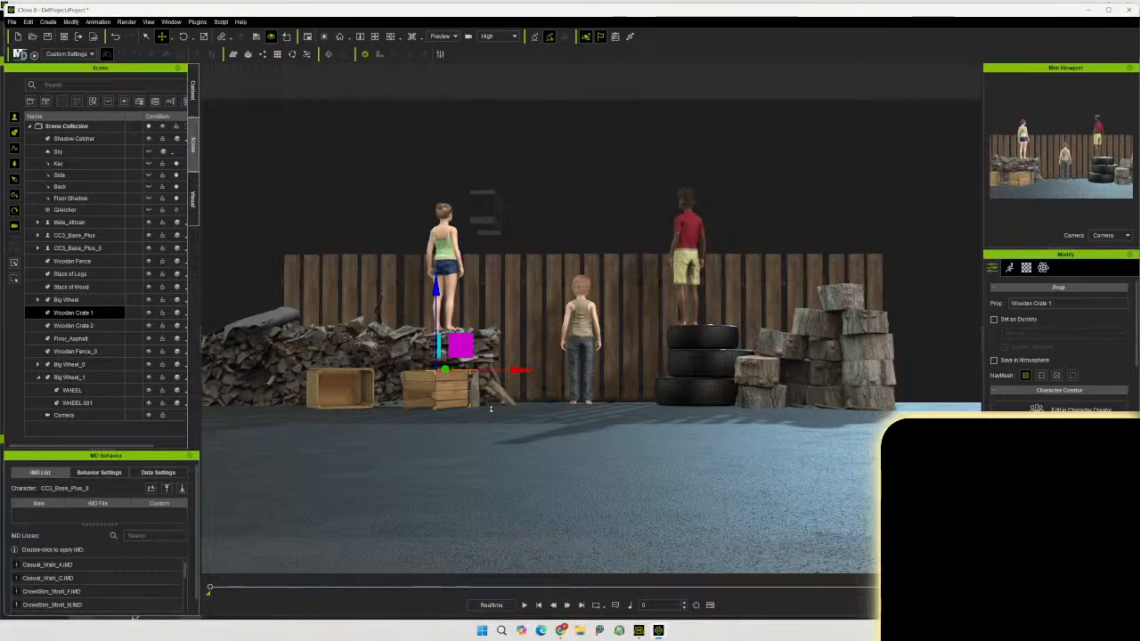
pyautogui.scroll(1, 490, 408)
pyautogui.moveTo(486, 431); pyautogui.dragTo(478, 483, button='right')
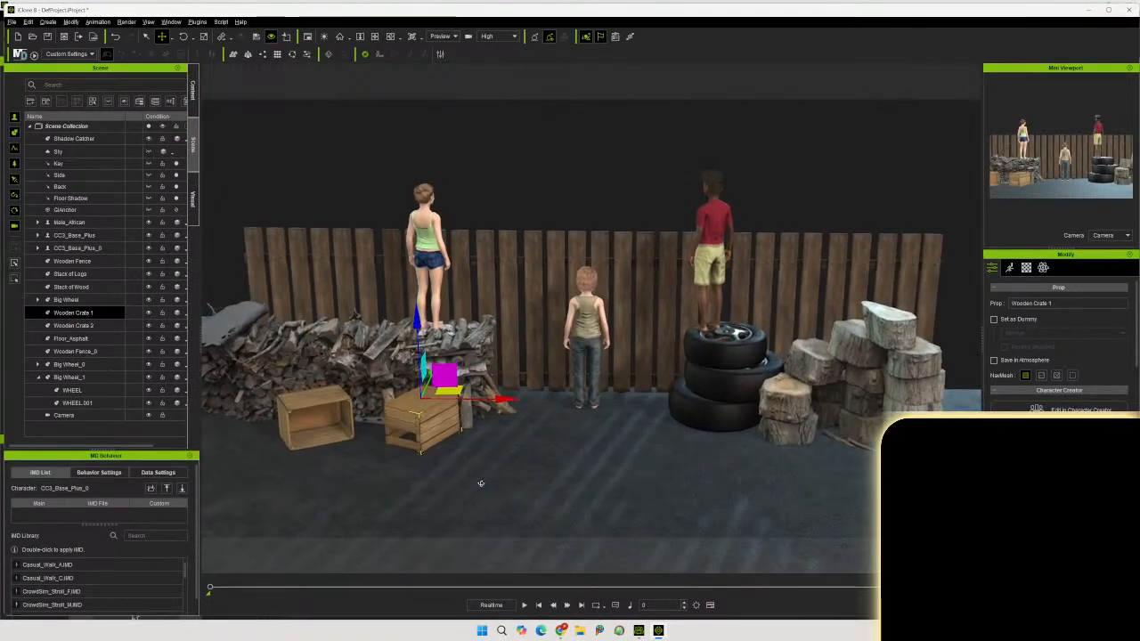
pyautogui.scroll(-2, 531, 459)
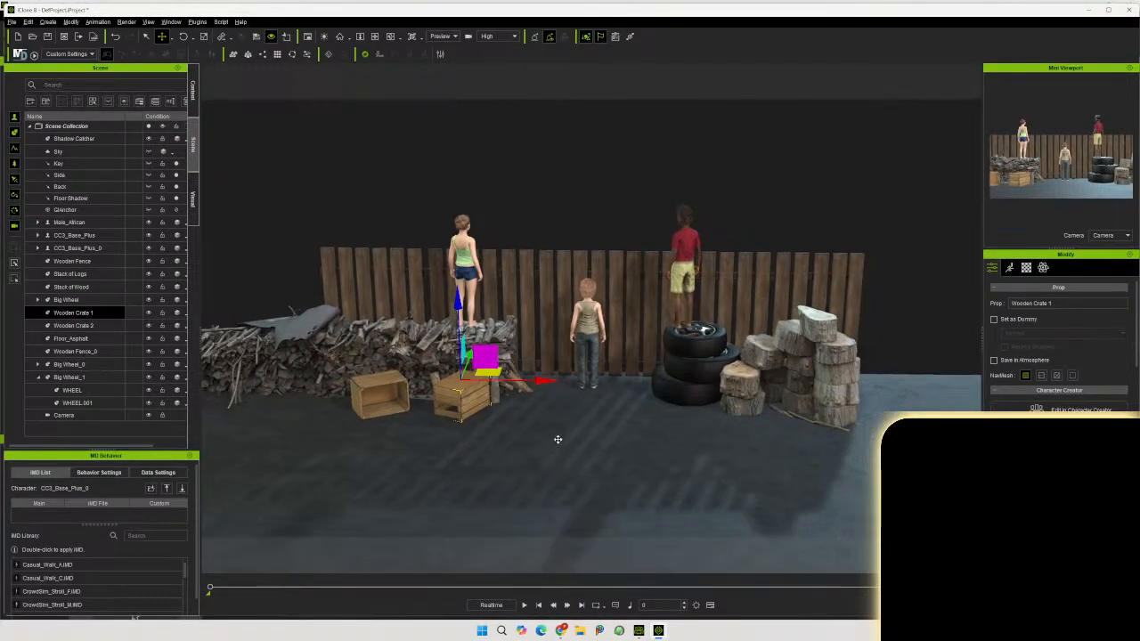
pyautogui.moveTo(558, 440); pyautogui.dragTo(563, 398, button='middle')
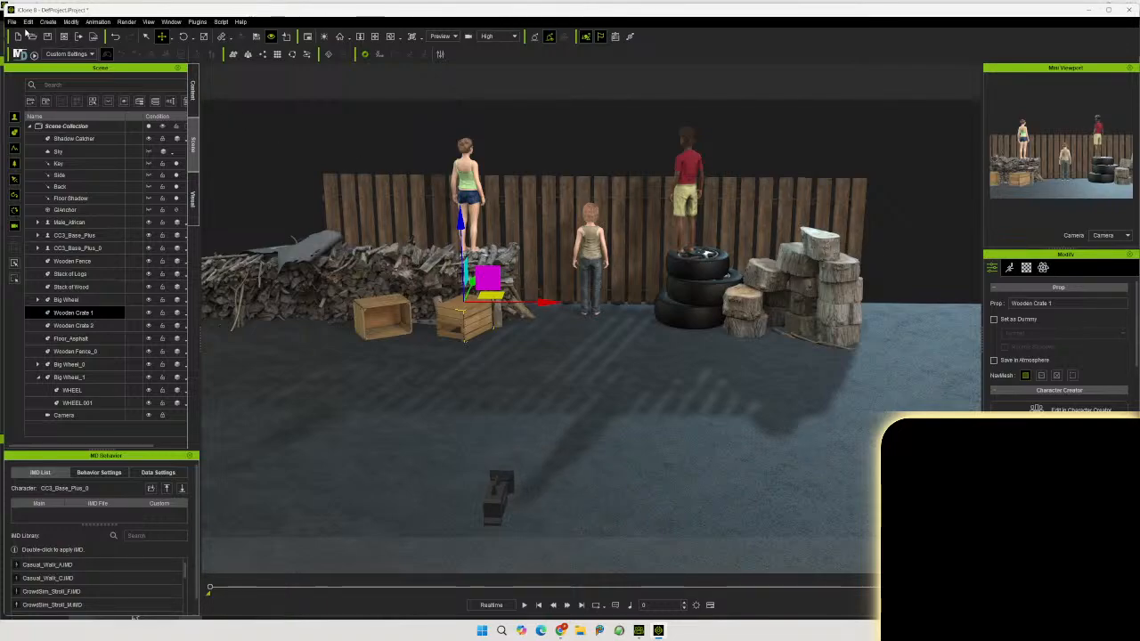
# Begin saving the project as a new file, choosing the PROJECTS folder on the Data (E:) drive
pyautogui.click(13, 22)
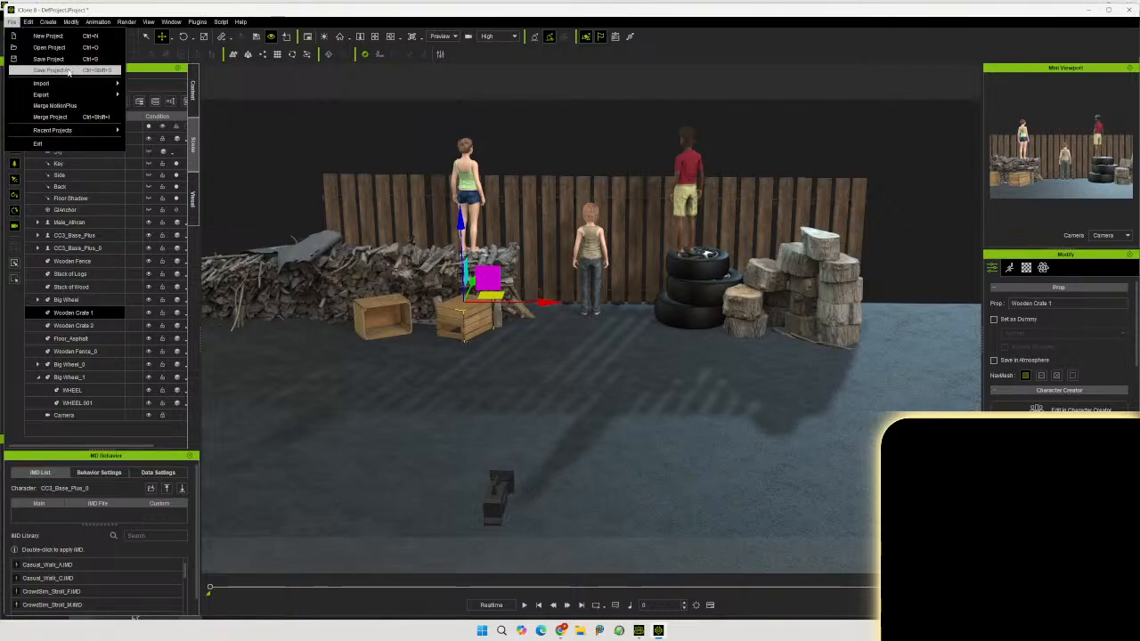
pyautogui.click(71, 69)
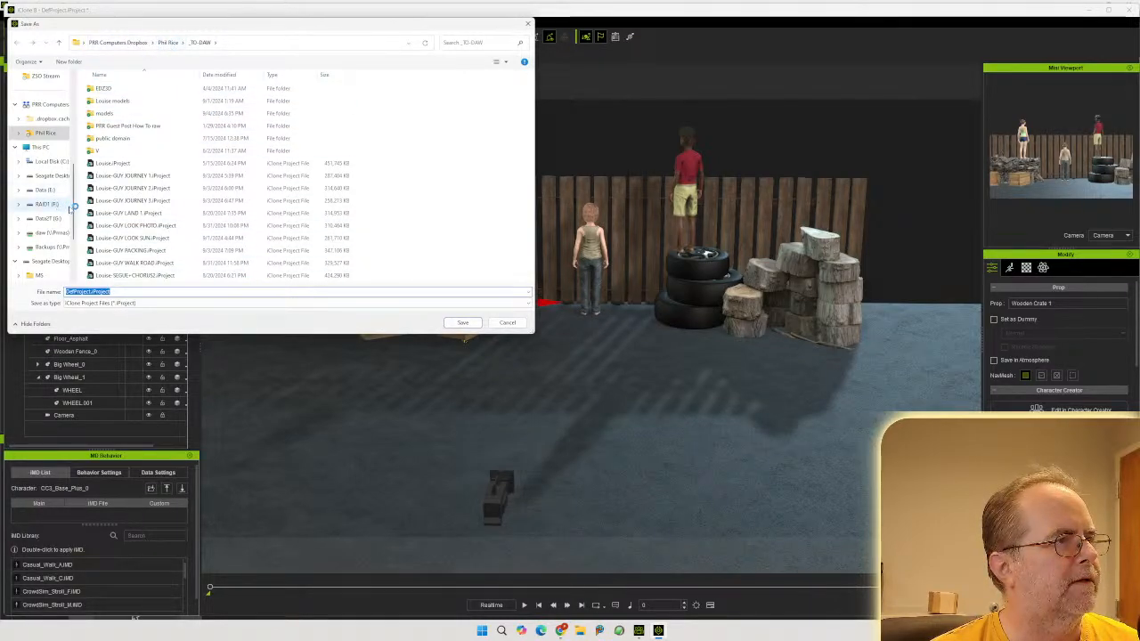
pyautogui.scroll(-1, 75, 218)
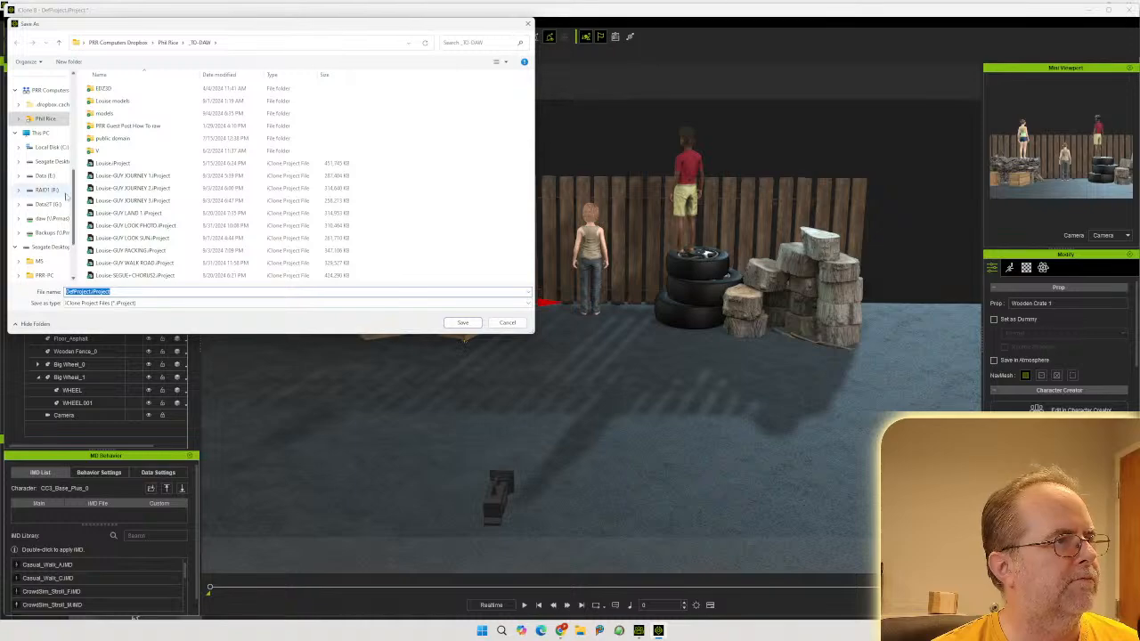
pyautogui.click(45, 175)
pyautogui.doubleClick(120, 164)
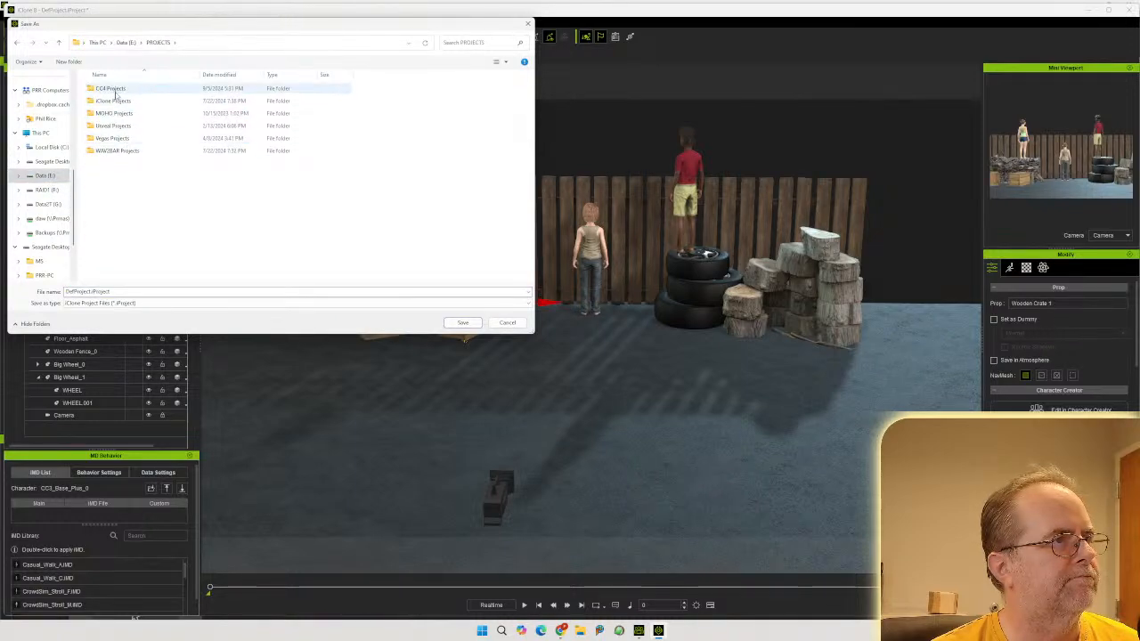
# Save the project as "The Fence" in the iClone Projects folder
pyautogui.doubleClick(114, 100)
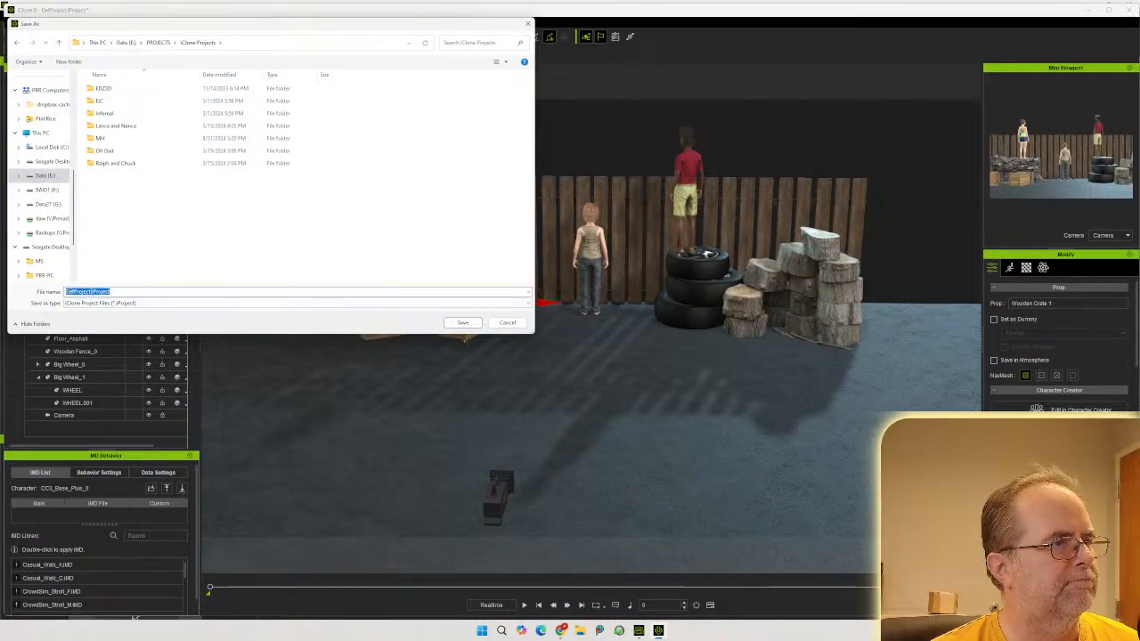
pyautogui.click(90, 291)
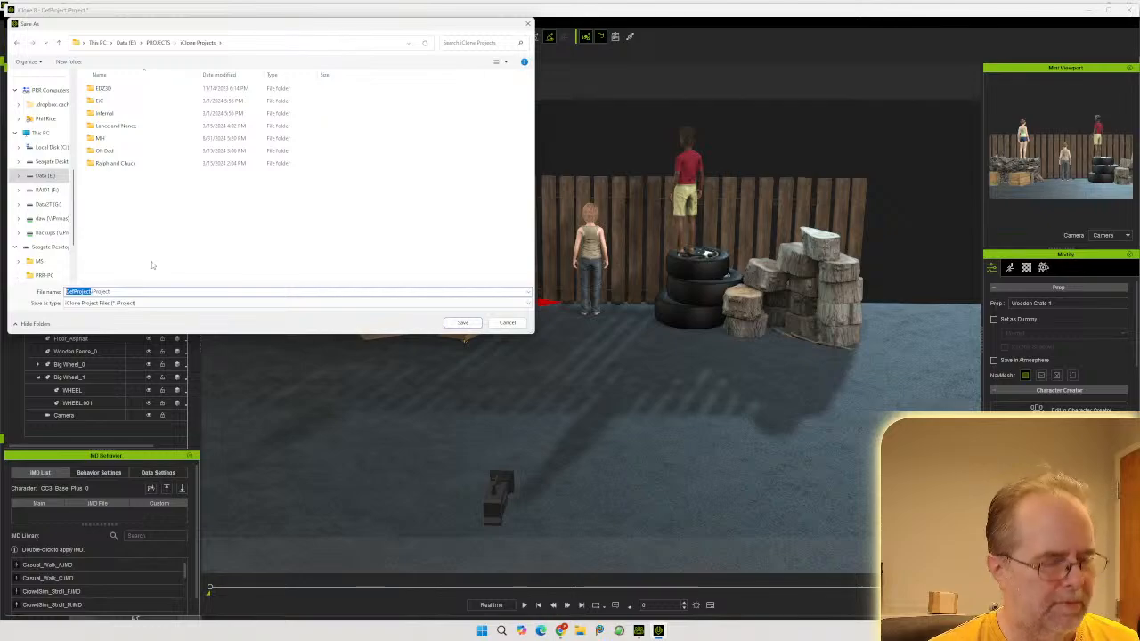
pyautogui.write('The Fe')
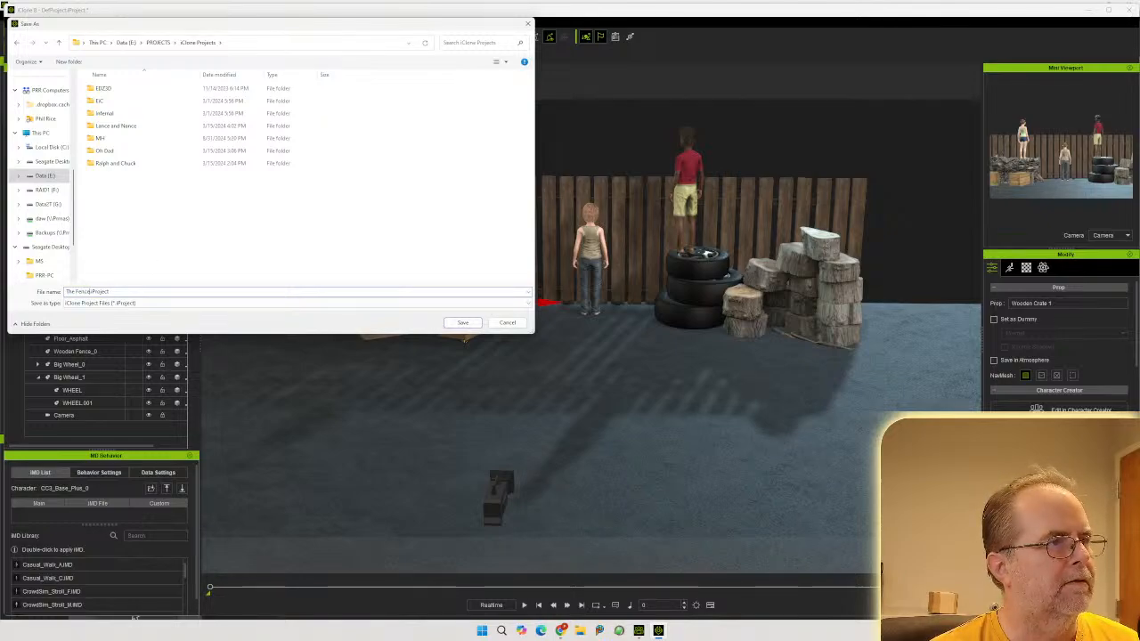
pyautogui.write('nce')
pyautogui.press('Return')
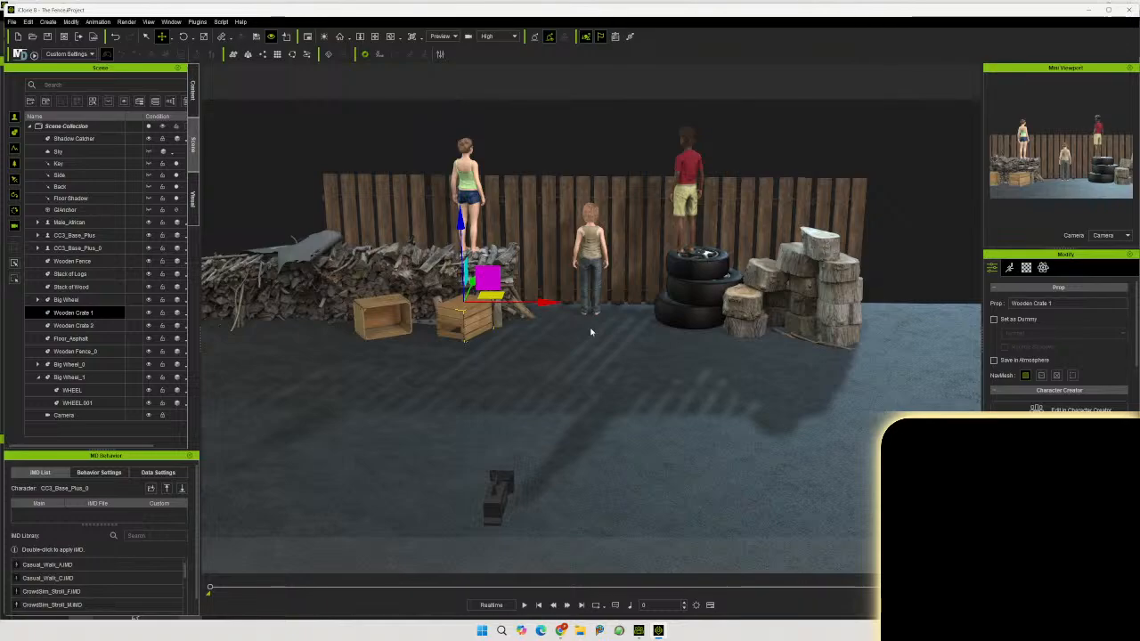
# Select the asphalt floor and open the Material category under Media in the content library
pyautogui.moveTo(583, 348); pyautogui.dragTo(400, 381, button='right')
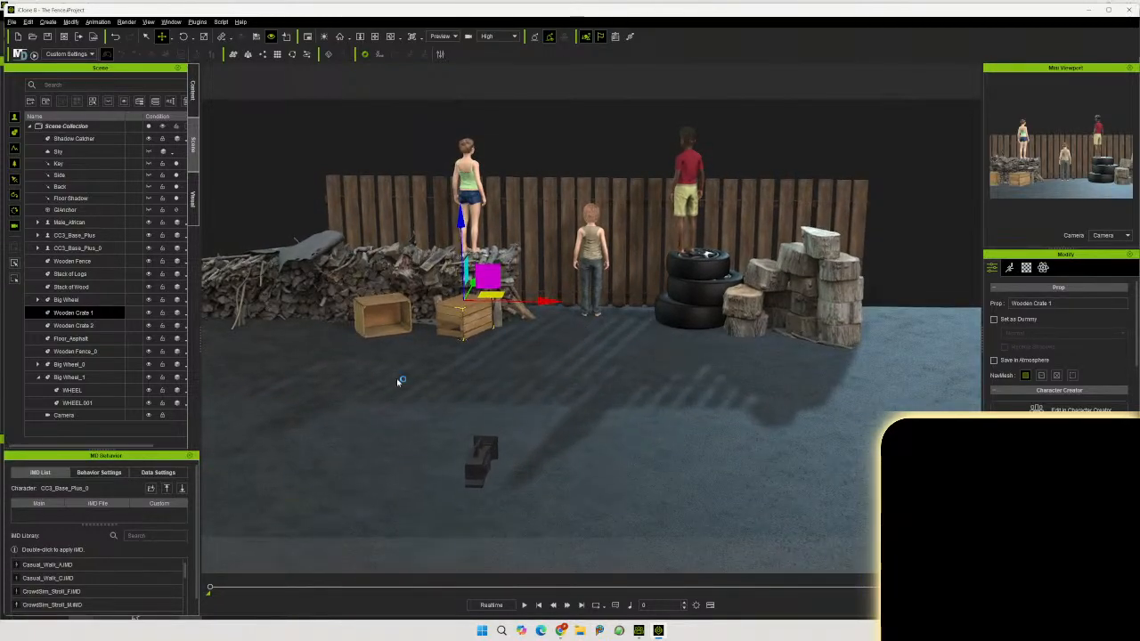
pyautogui.click(393, 434)
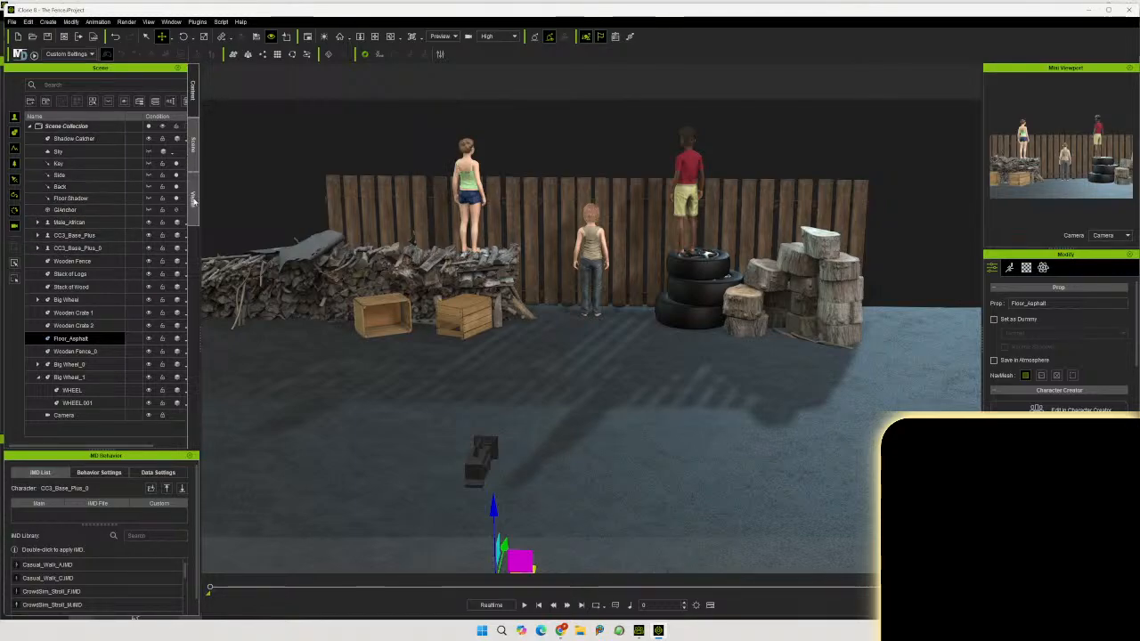
pyautogui.click(192, 89)
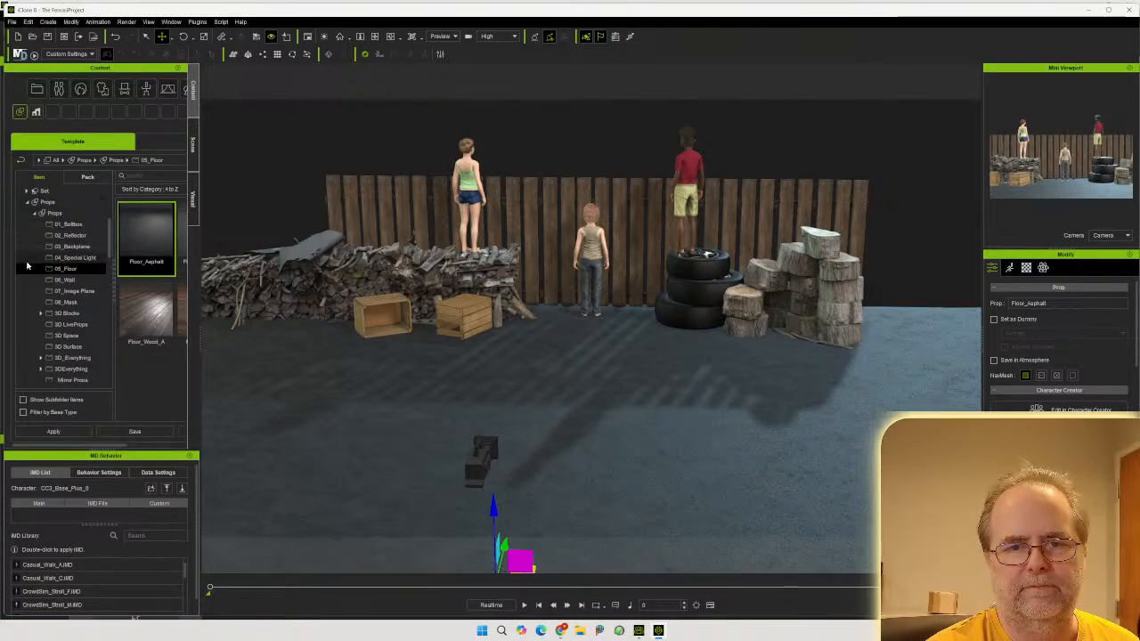
pyautogui.click(35, 214)
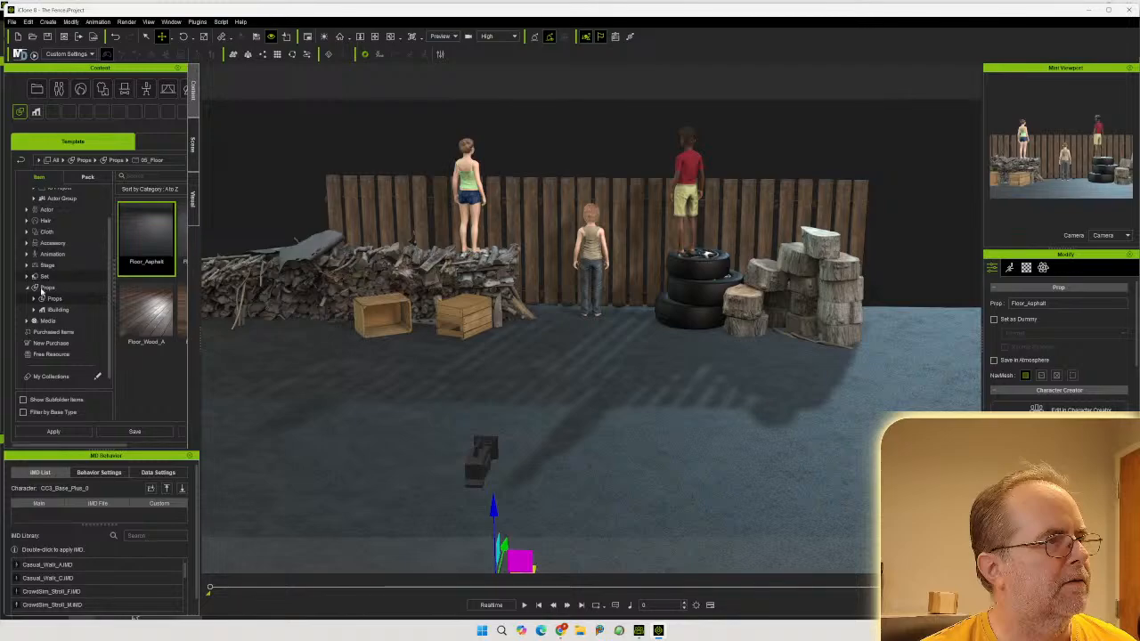
pyautogui.click(28, 288)
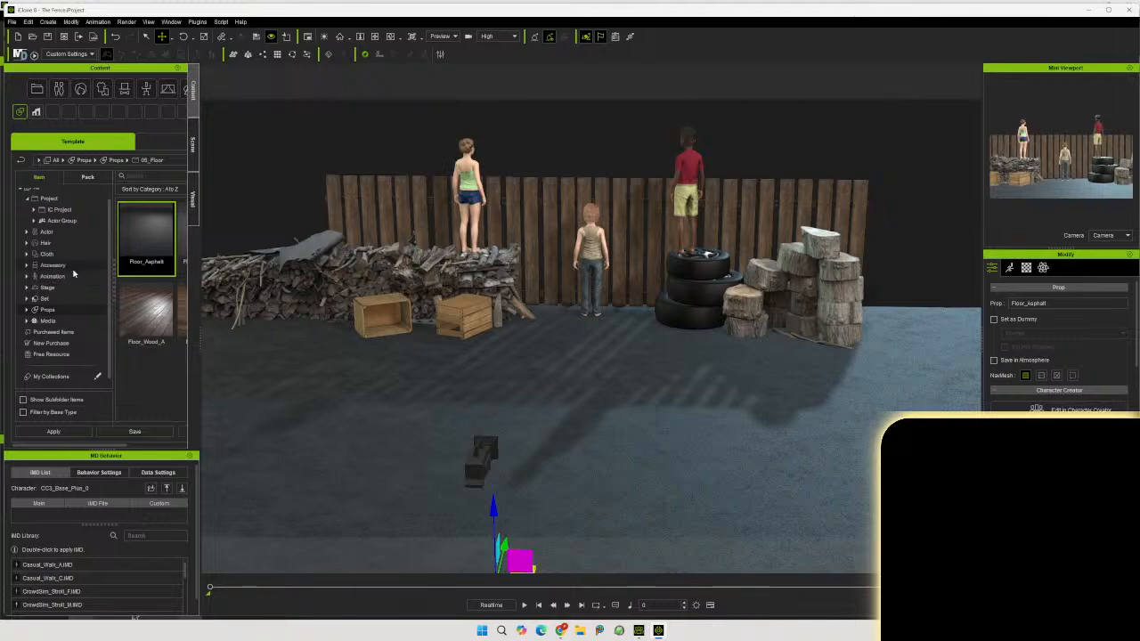
pyautogui.scroll(-1, 74, 274)
pyautogui.click(27, 314)
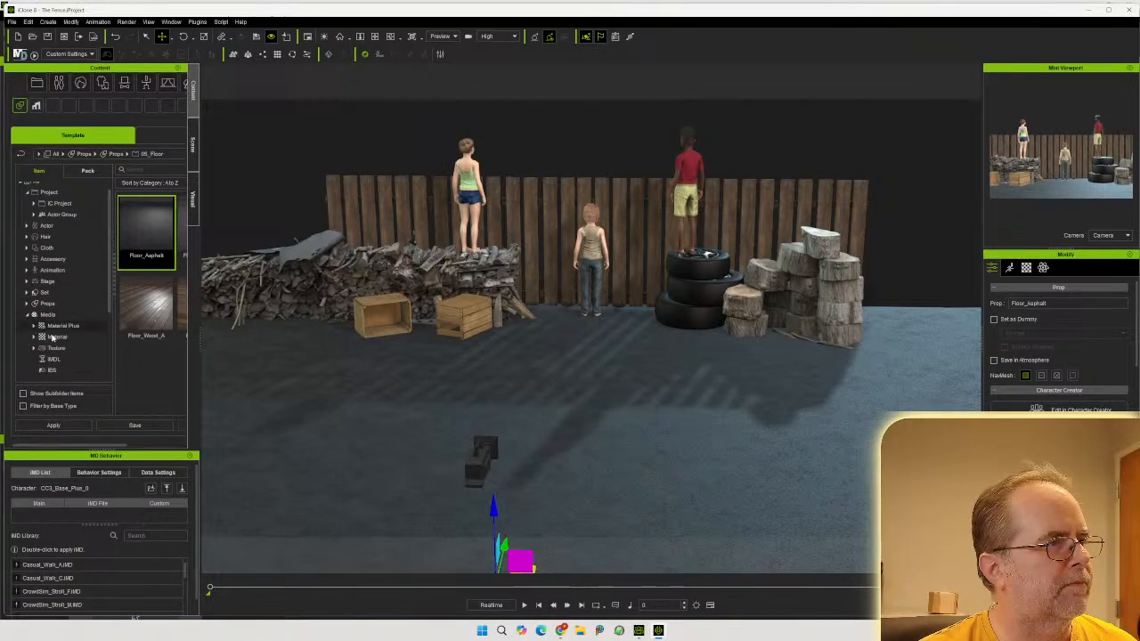
pyautogui.click(55, 337)
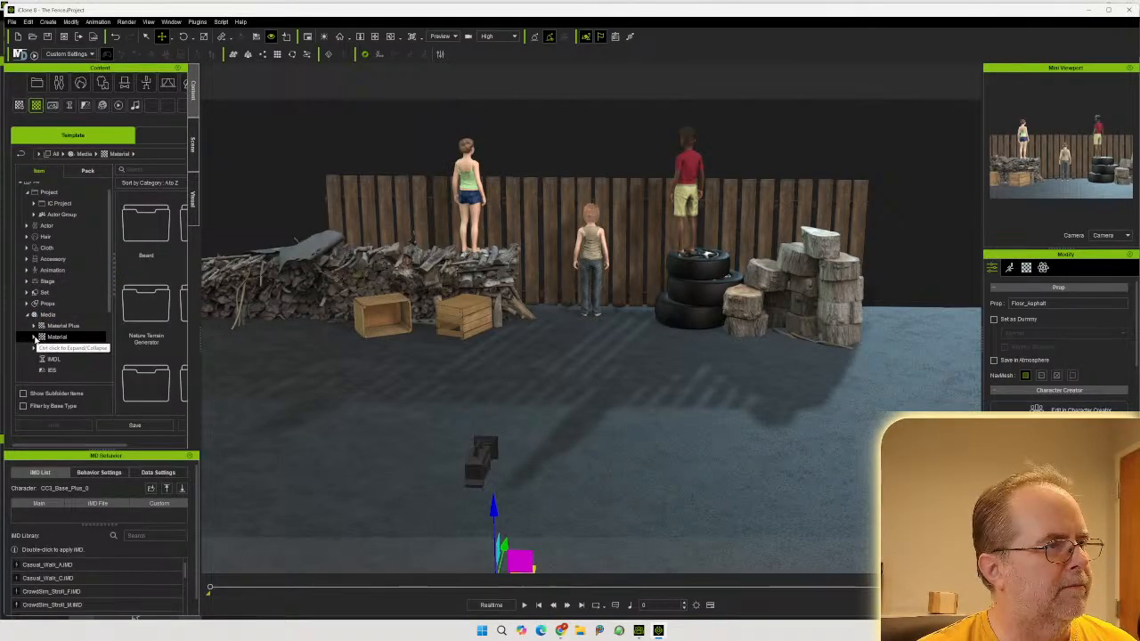
# Look through the Material Plus folders and the PBR materials for a suitable ground surface
pyautogui.scroll(-3, 85, 328)
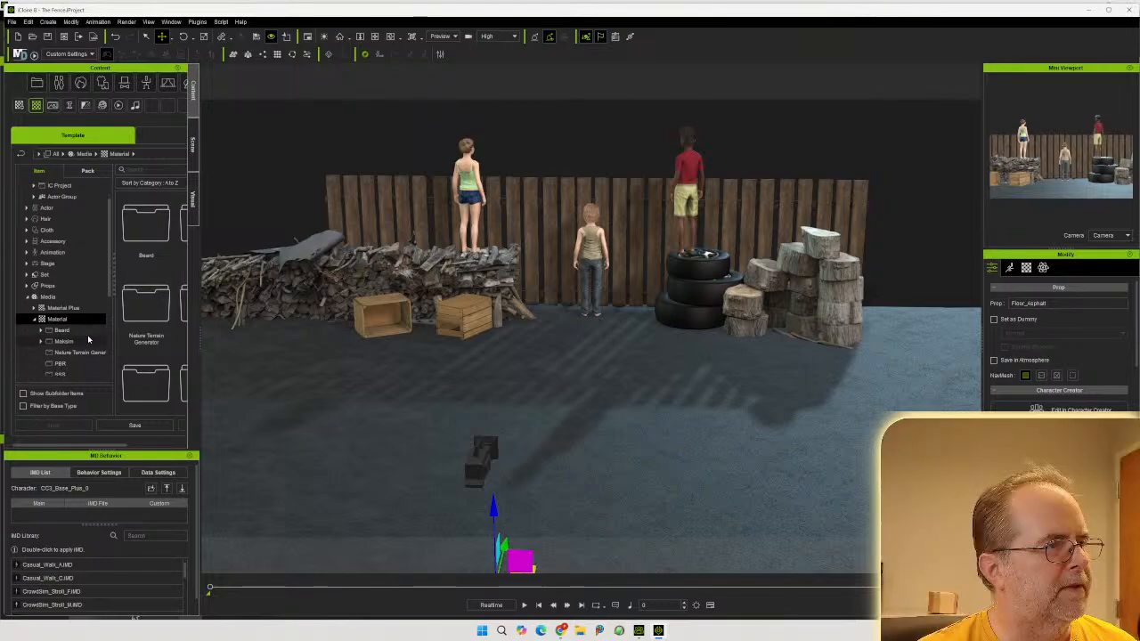
pyautogui.scroll(-2, 92, 326)
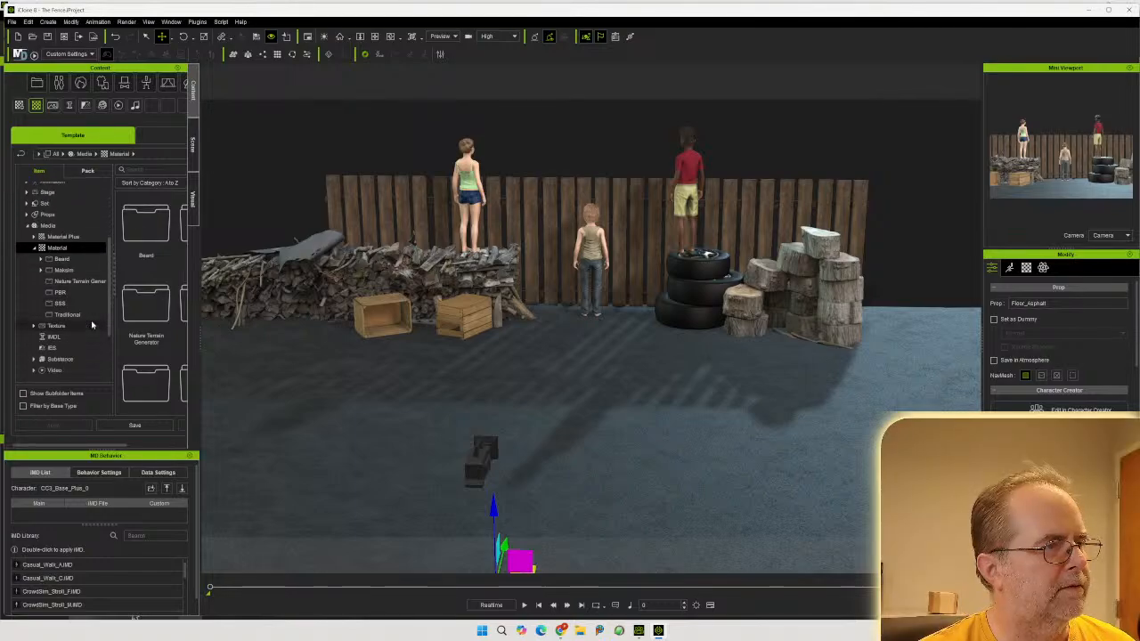
pyautogui.click(62, 236)
pyautogui.click(36, 236)
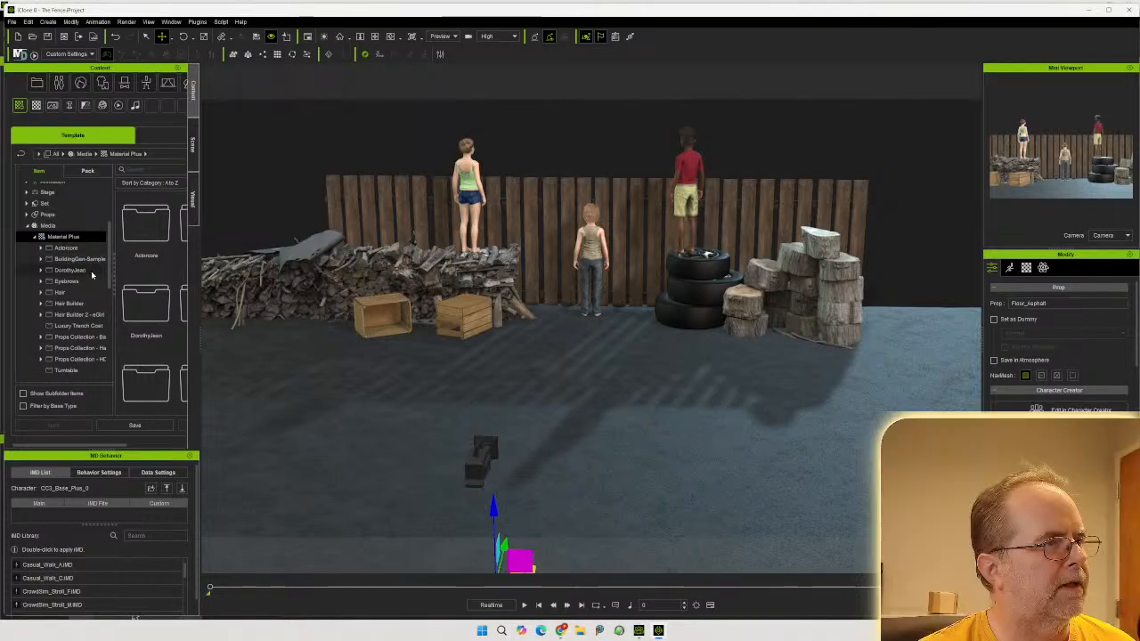
pyautogui.scroll(1, 51, 263)
pyautogui.click(34, 245)
pyautogui.click(34, 257)
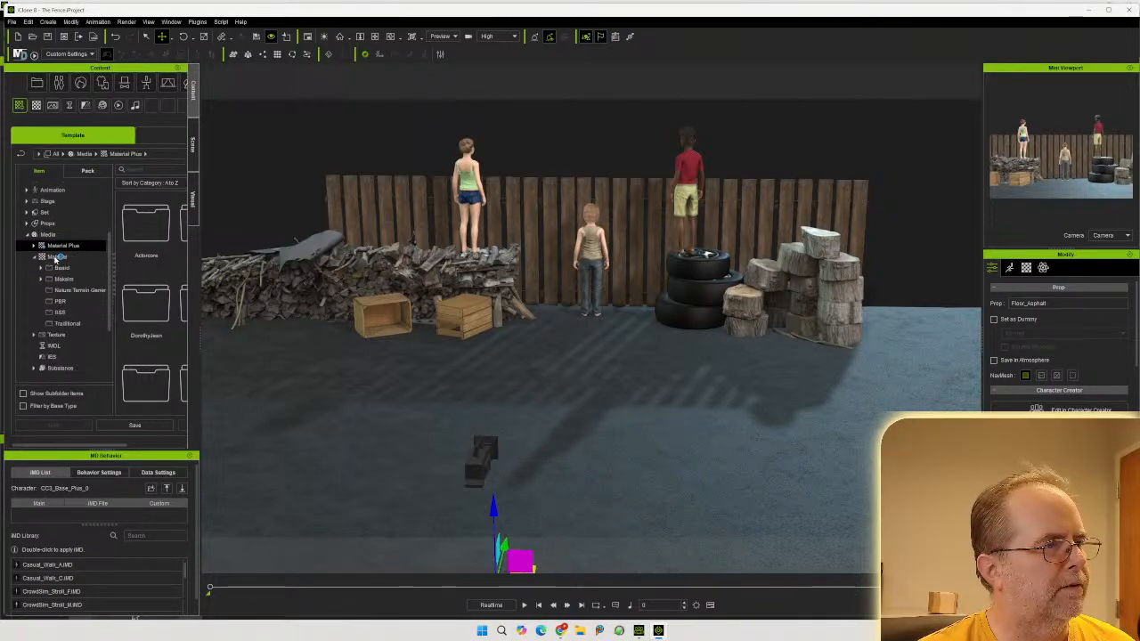
pyautogui.click(59, 257)
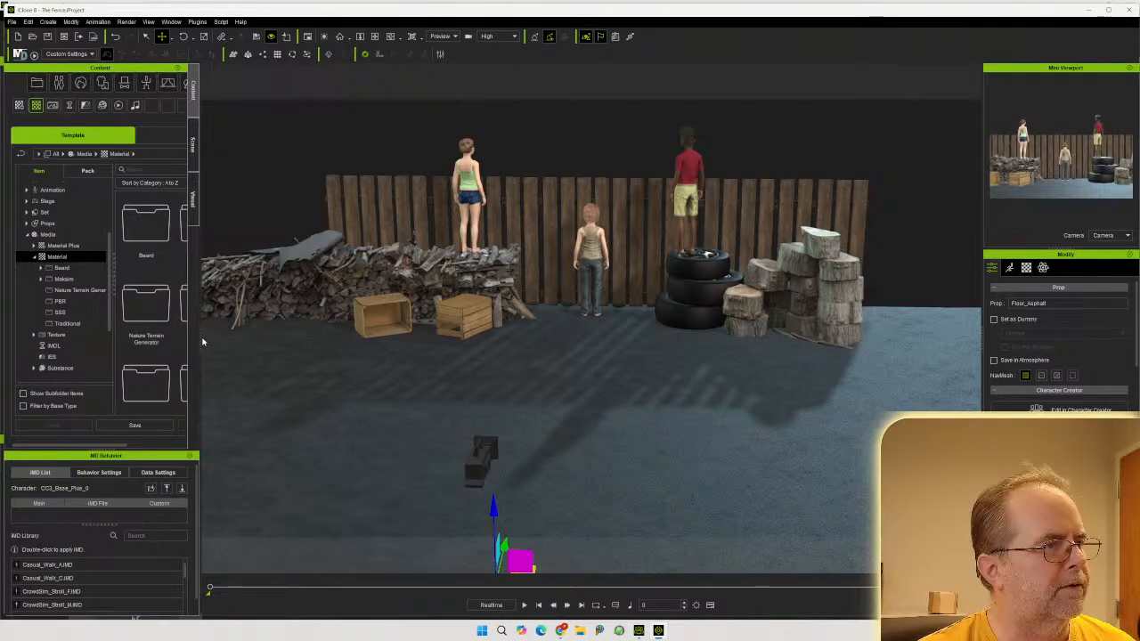
pyautogui.moveTo(201, 336); pyautogui.dragTo(328, 337)
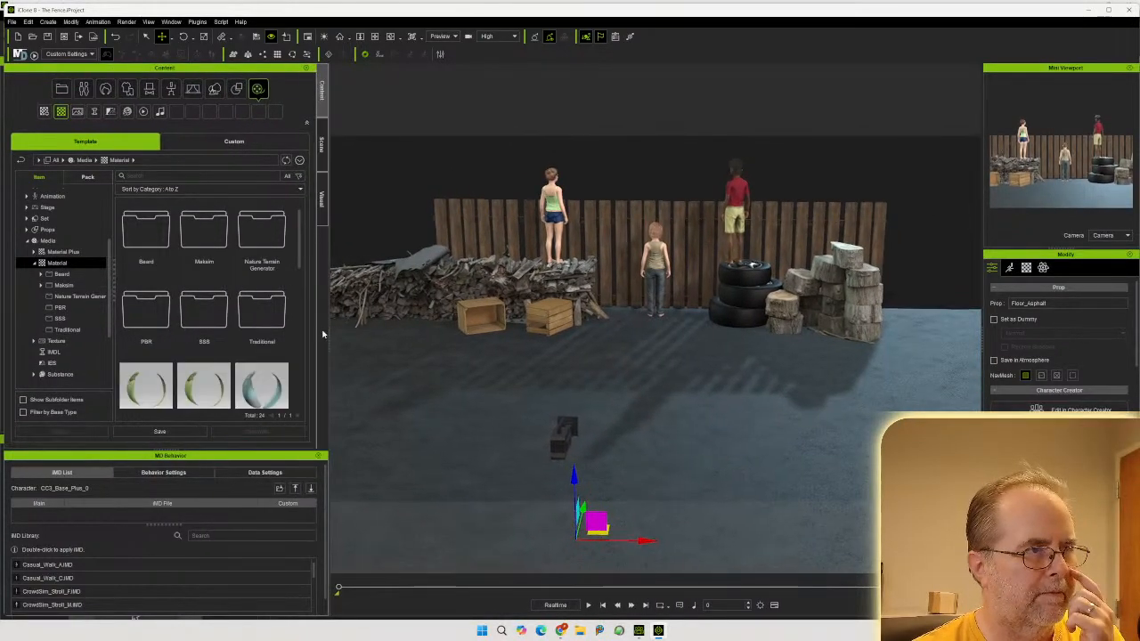
pyautogui.doubleClick(142, 318)
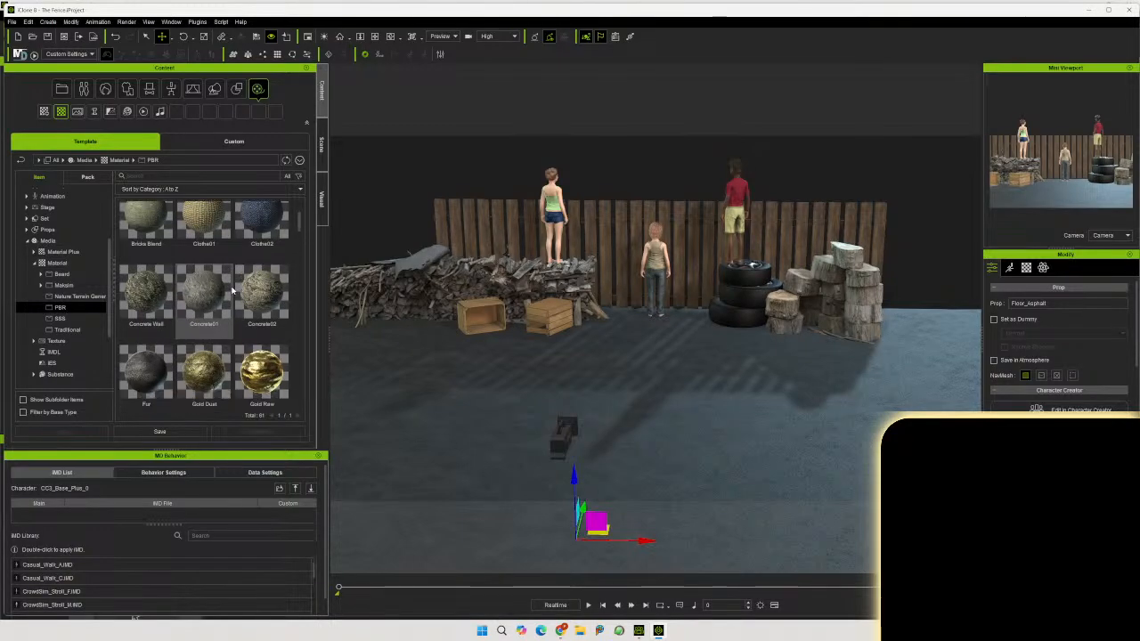
pyautogui.scroll(-1, 232, 294)
pyautogui.scroll(-2, 232, 294)
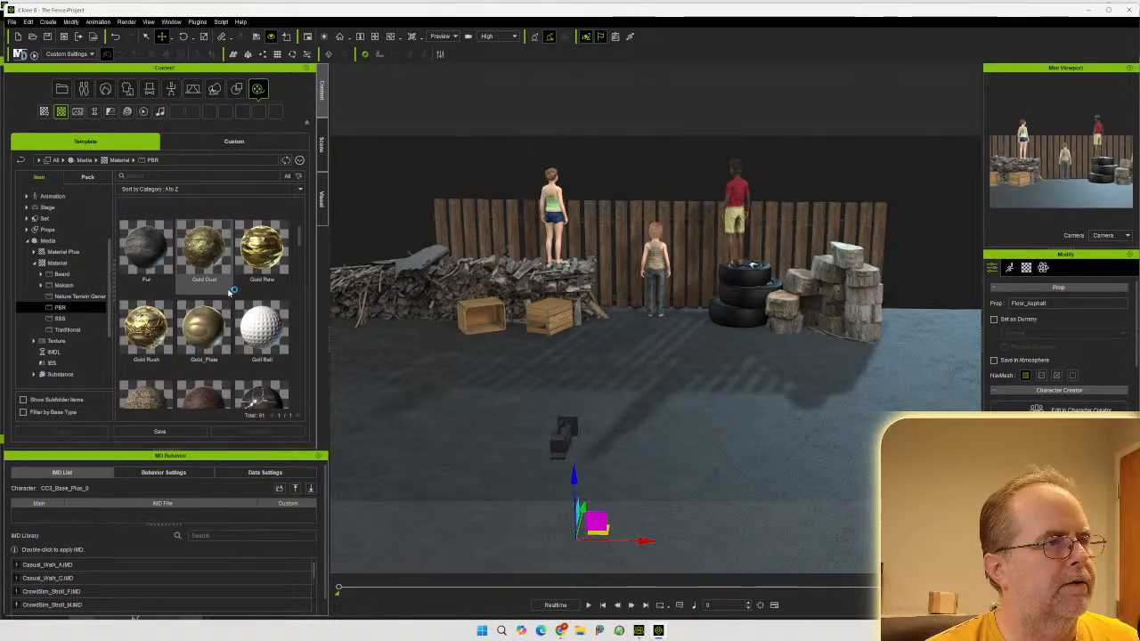
pyautogui.scroll(-1, 228, 293)
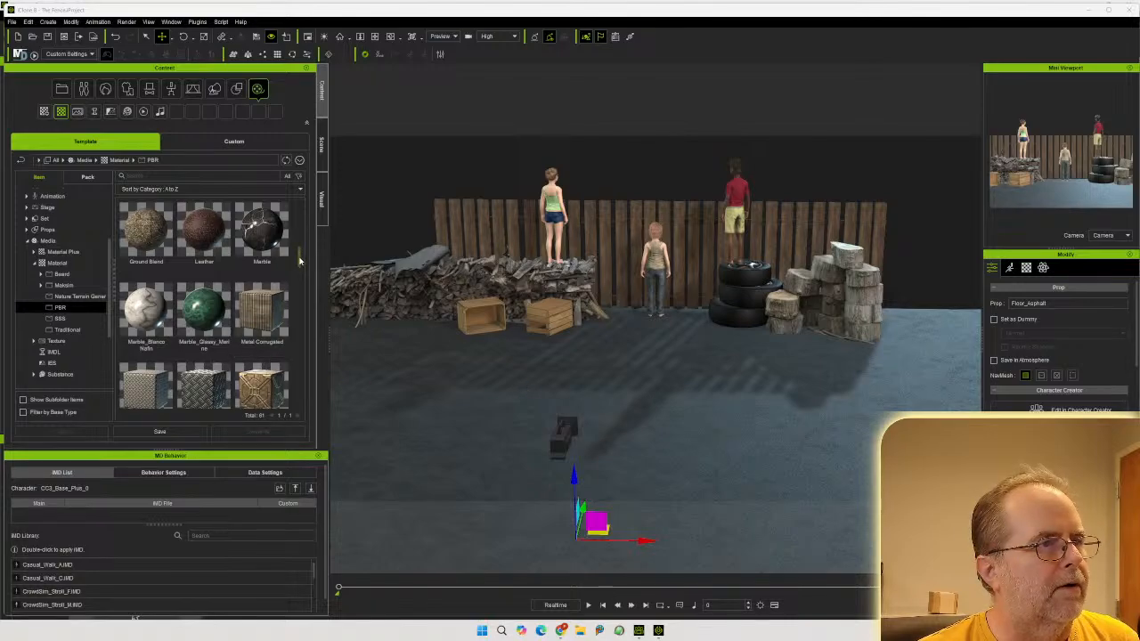
pyautogui.moveTo(300, 259); pyautogui.dragTo(300, 347)
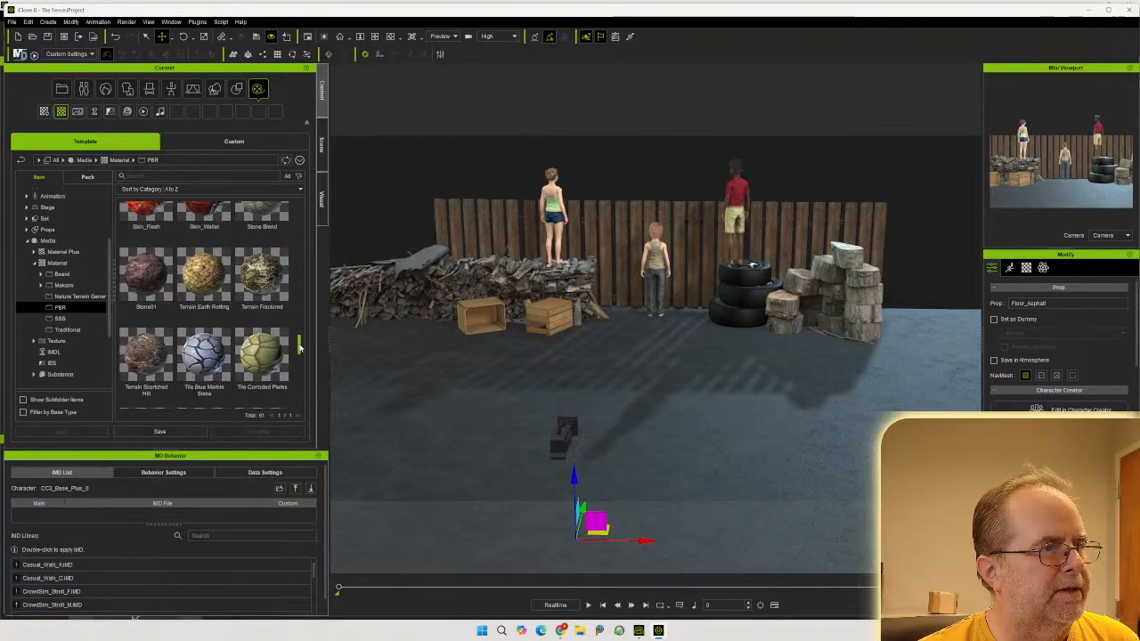
# Apply the 01 4K-C material from the Nature Terrain Generator folder to the asphalt floor
pyautogui.click(75, 296)
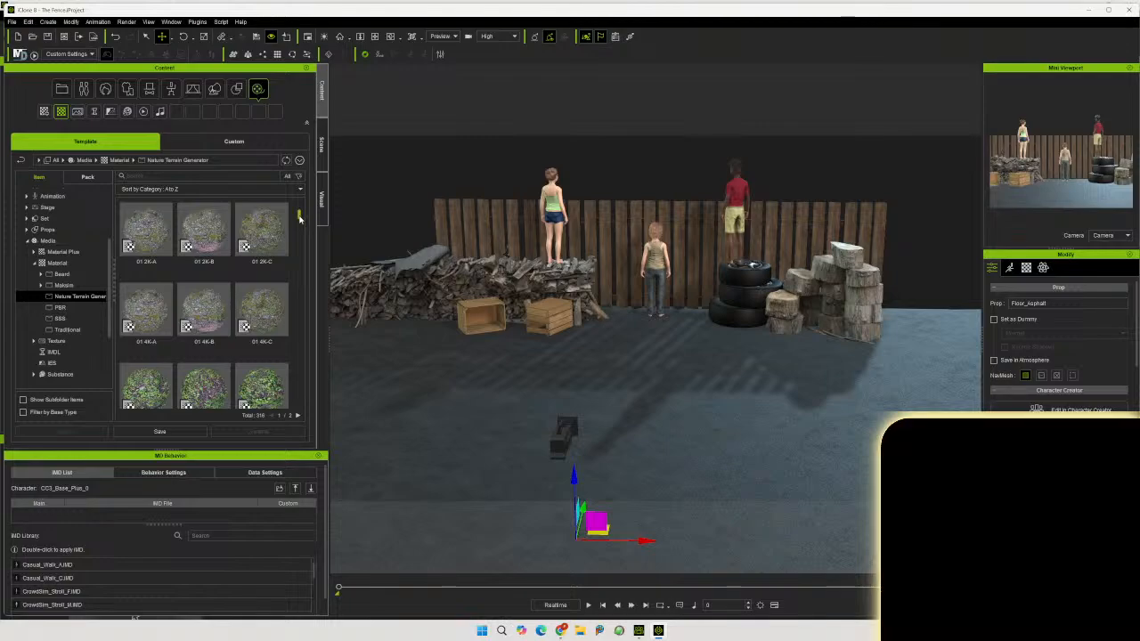
pyautogui.moveTo(300, 219); pyautogui.dragTo(300, 219)
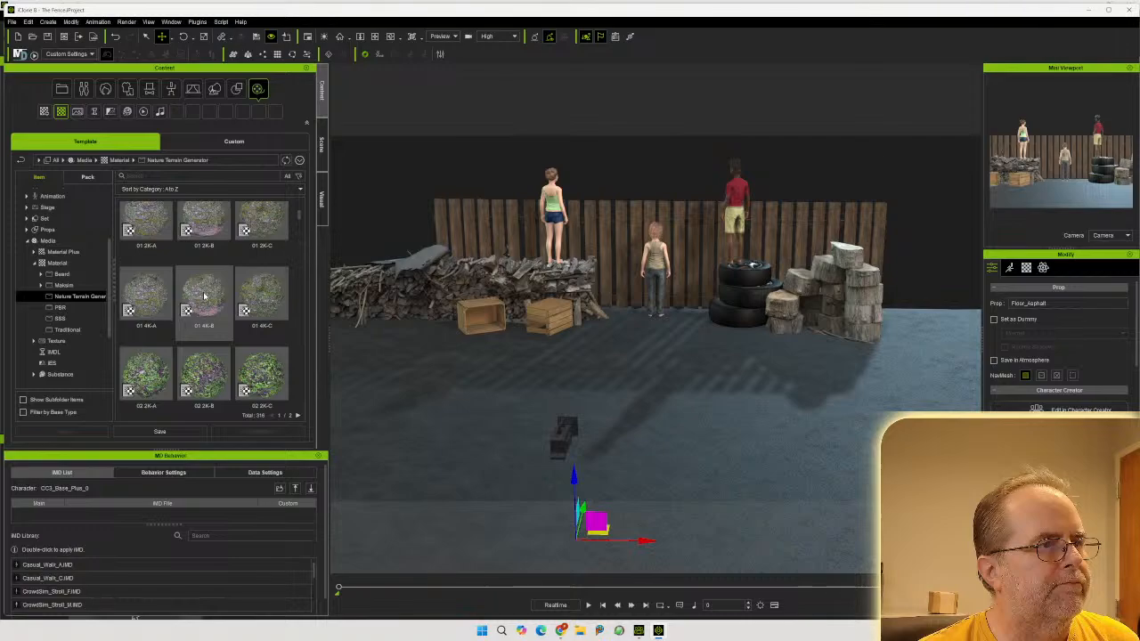
pyautogui.click(264, 296)
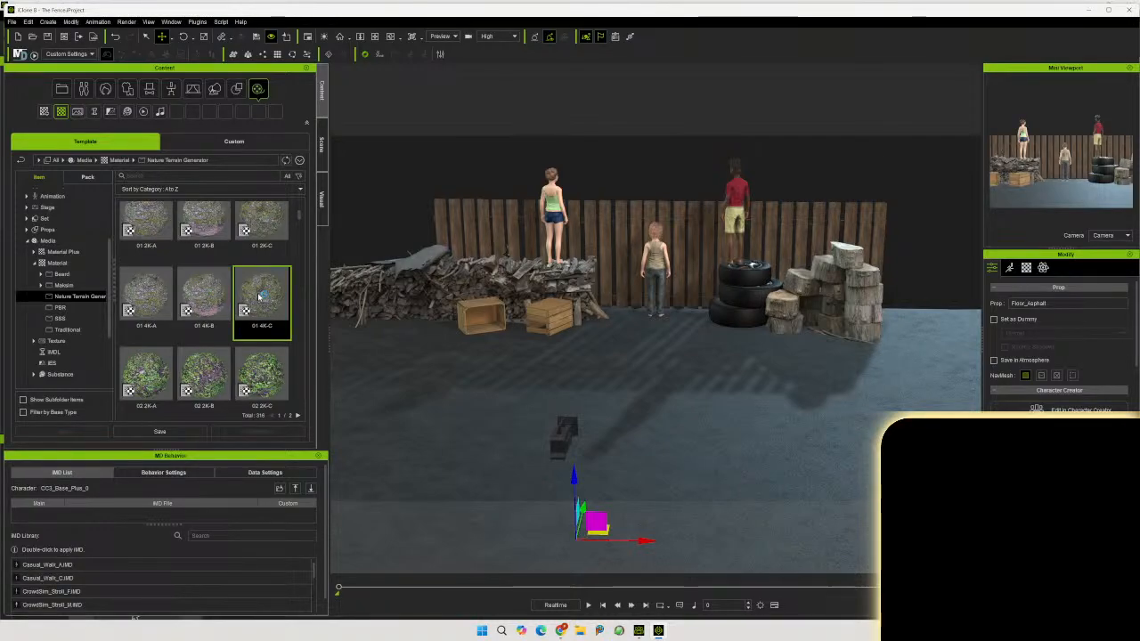
pyautogui.moveTo(321, 351); pyautogui.dragTo(507, 448)
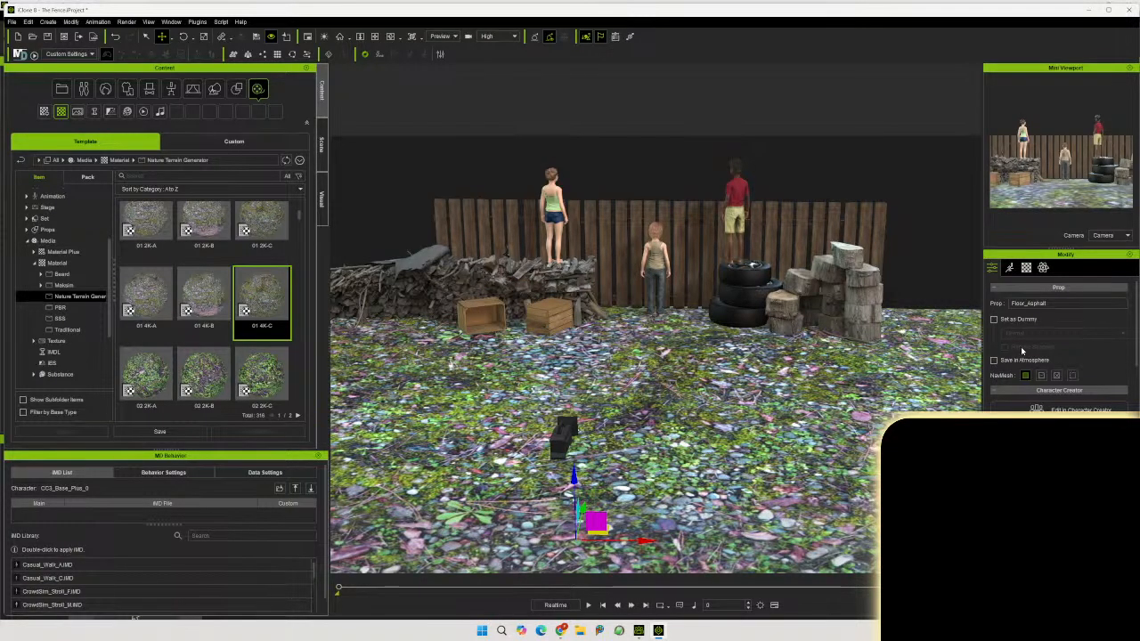
# Rename the floor prop as Ground
pyautogui.click(1025, 269)
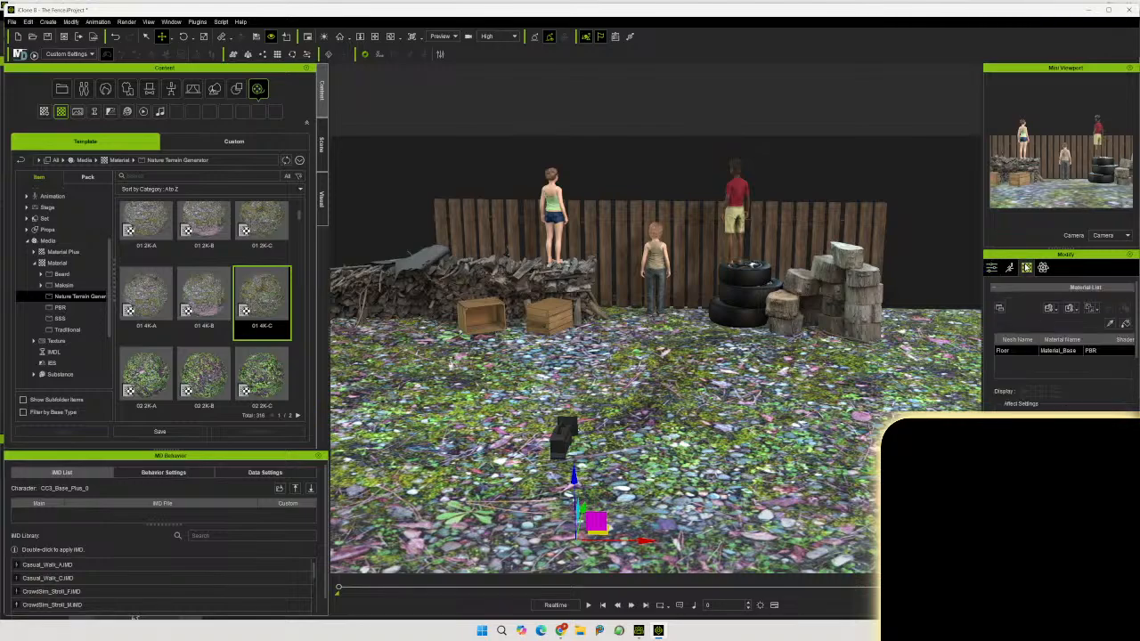
pyautogui.click(990, 267)
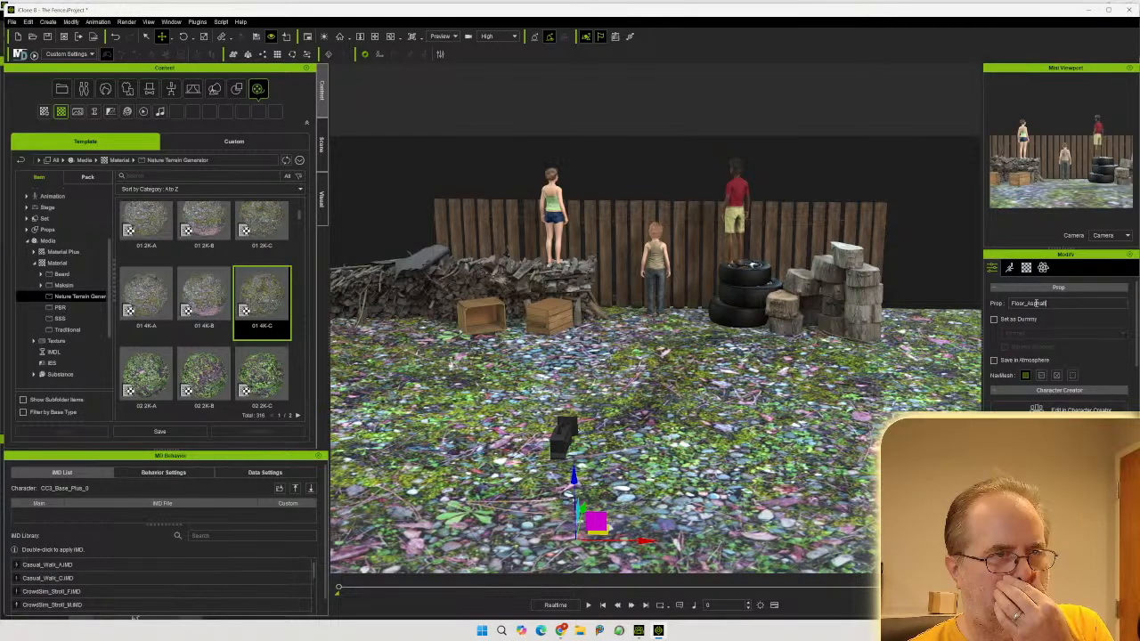
pyautogui.write('Ground')
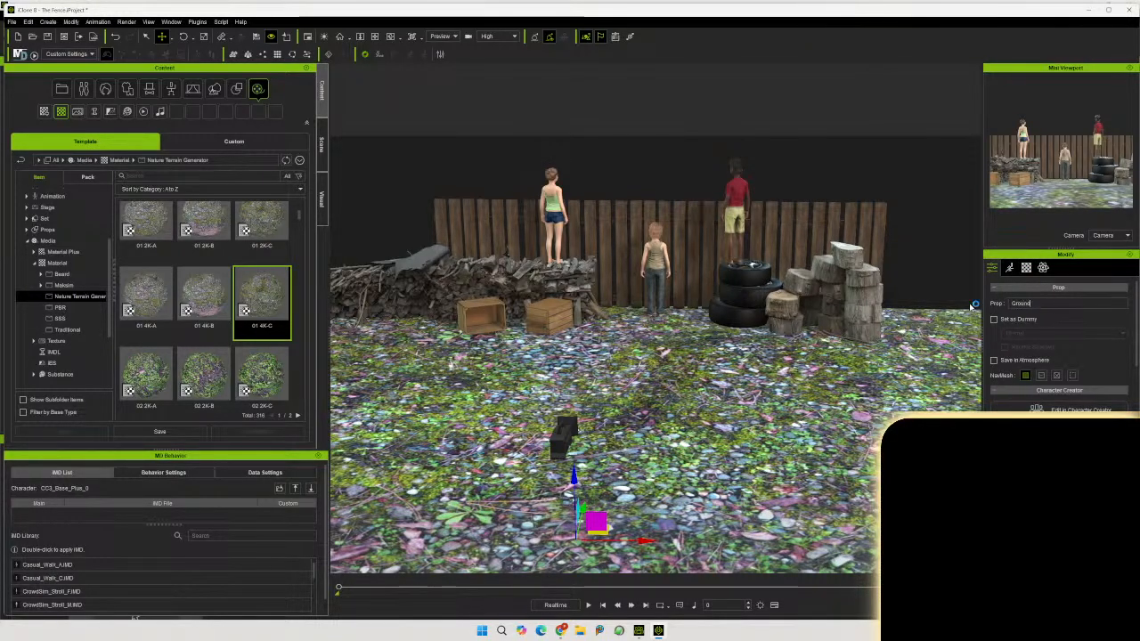
# Set the ground material's UV tiling to 4 in both U and V
pyautogui.click(1025, 267)
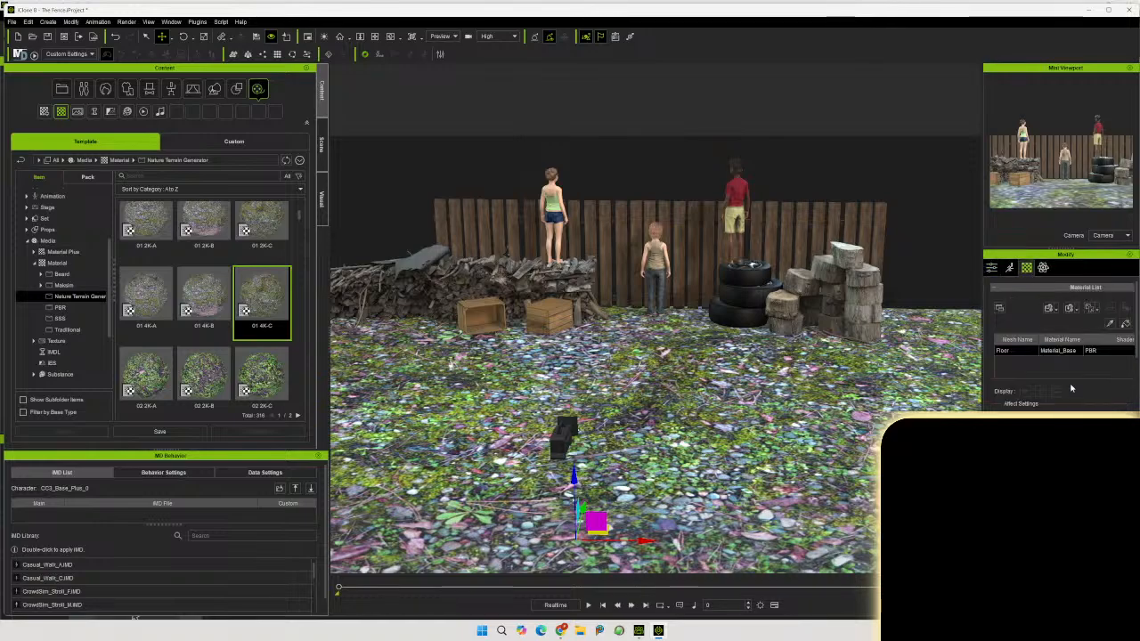
pyautogui.scroll(-10, 1072, 394)
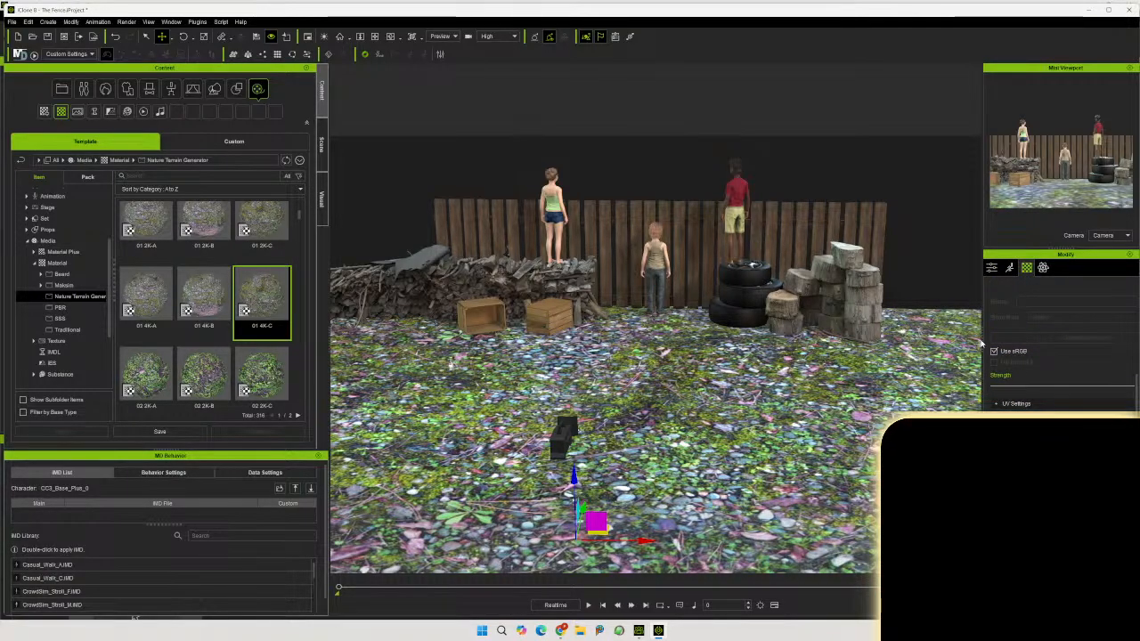
pyautogui.moveTo(983, 338); pyautogui.dragTo(916, 337)
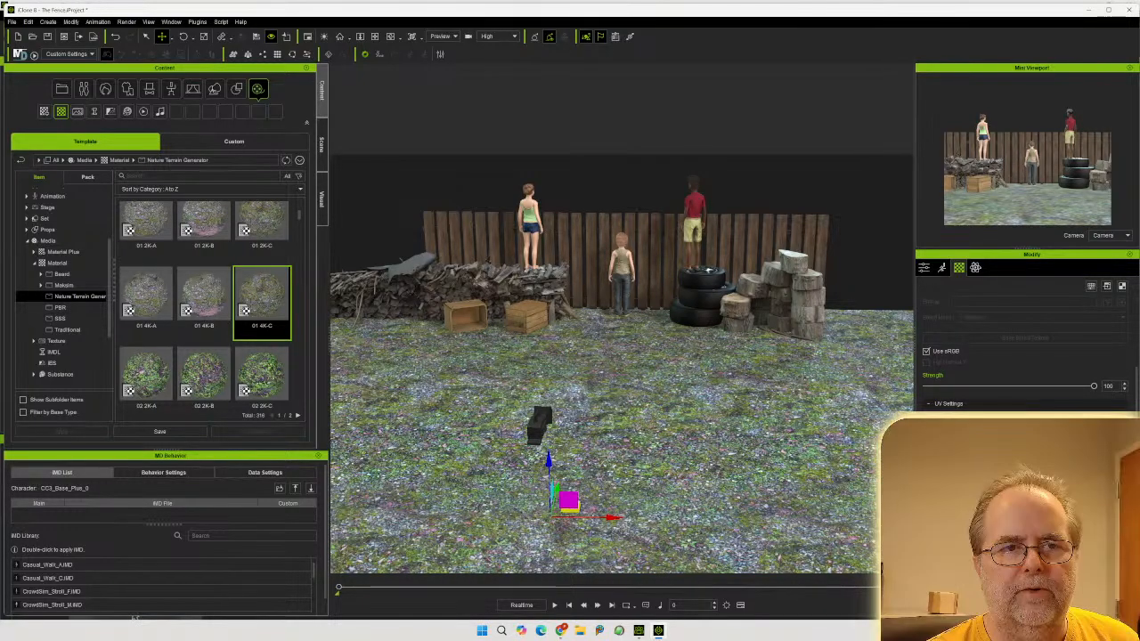
# Tint the ground material a darker green with a colour of red 121, green 172, blue 102
pyautogui.scroll(-2, 1024, 356)
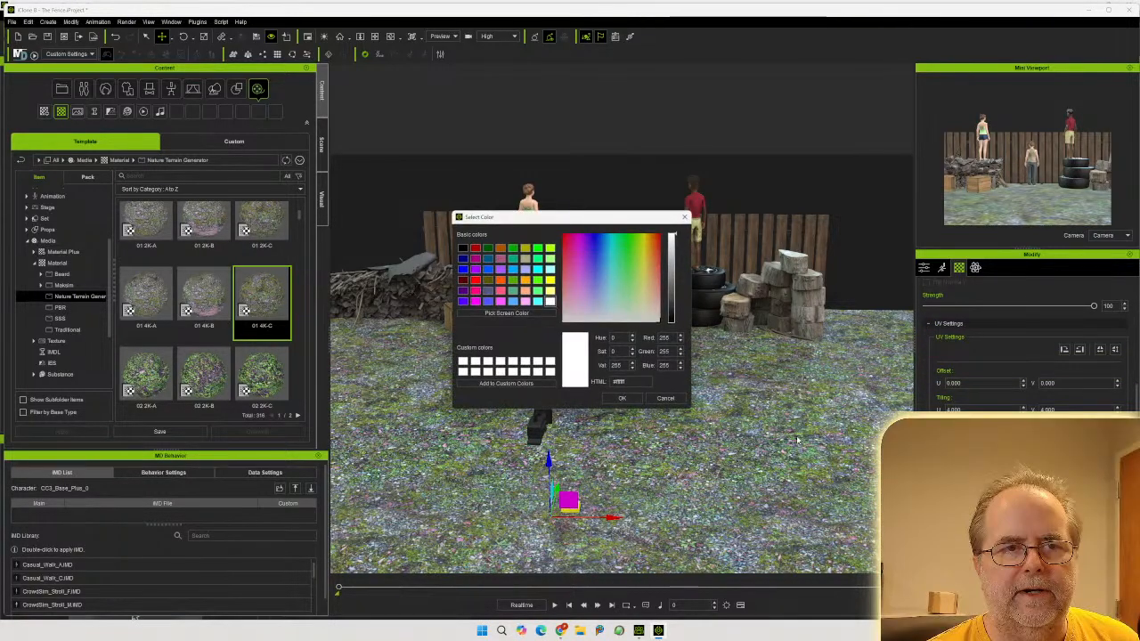
pyautogui.moveTo(553, 223); pyautogui.dragTo(316, 294)
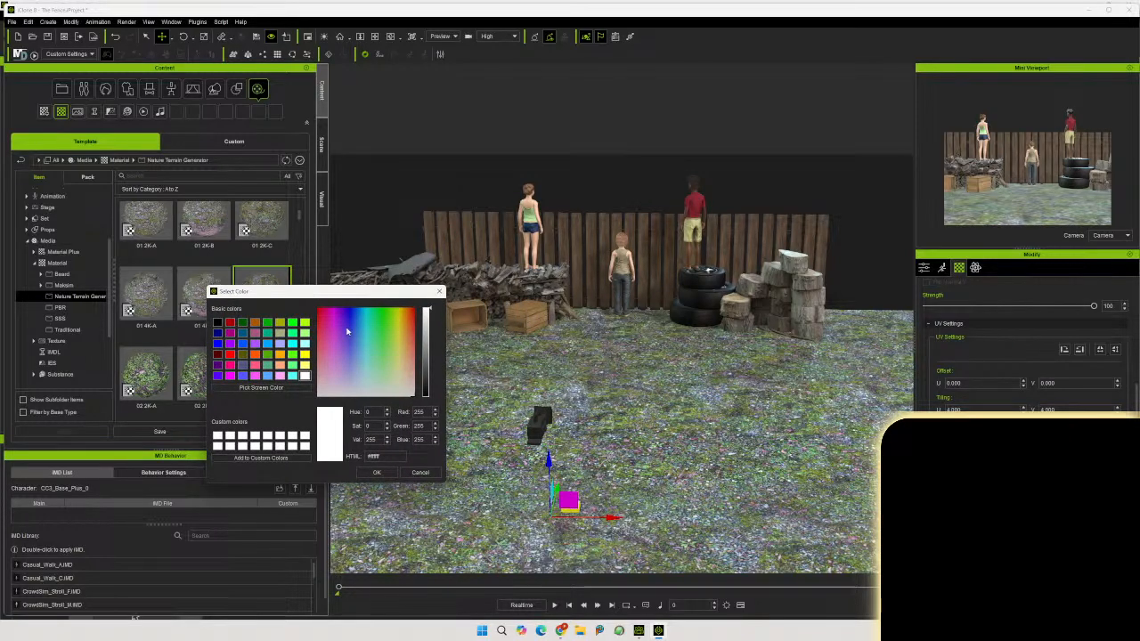
pyautogui.click(383, 372)
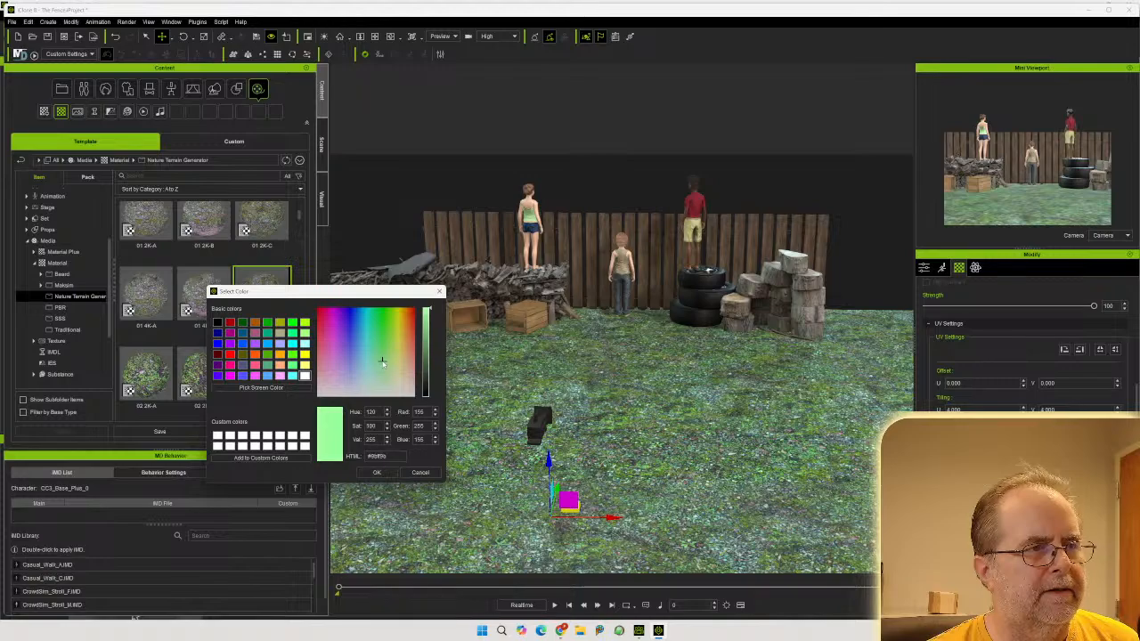
pyautogui.click(383, 358)
pyautogui.click(386, 362)
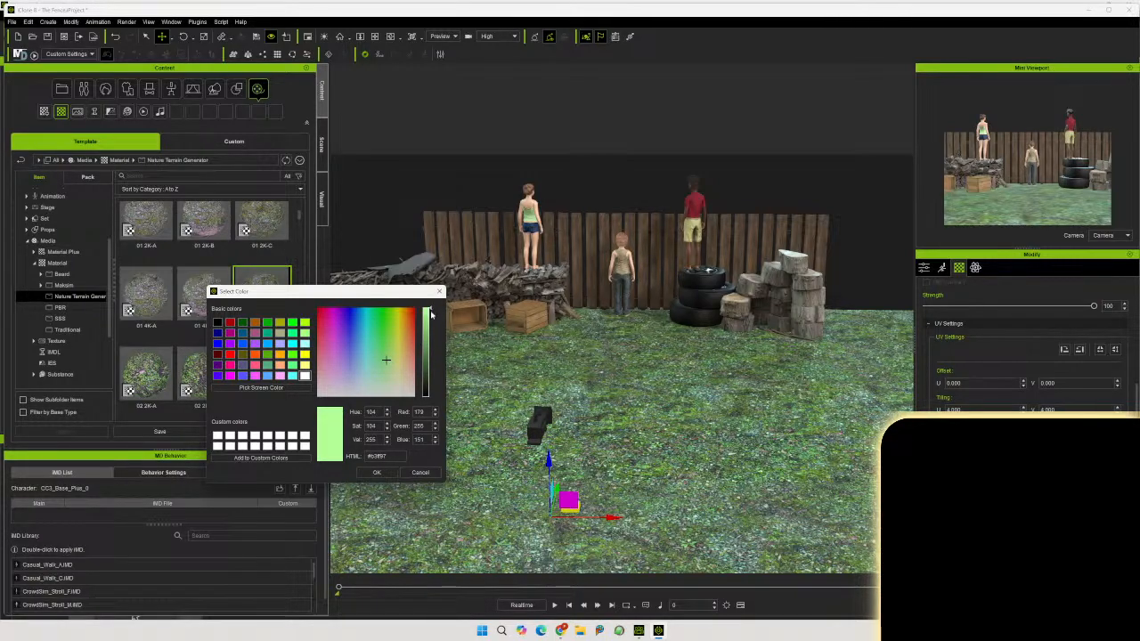
pyautogui.moveTo(430, 312); pyautogui.dragTo(422, 341)
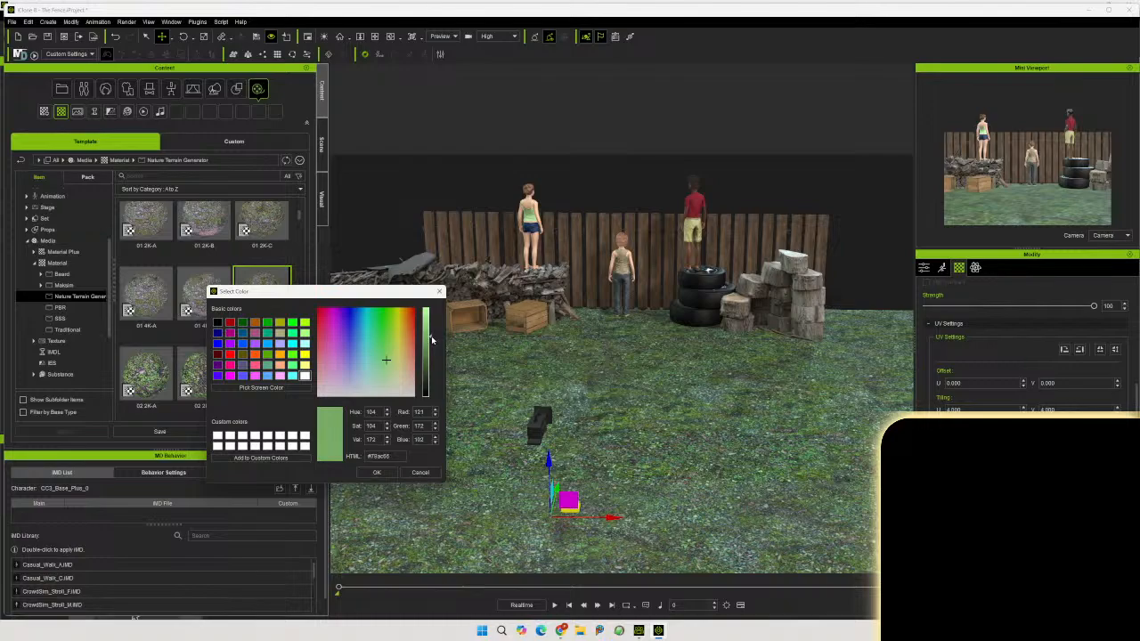
pyautogui.click(376, 472)
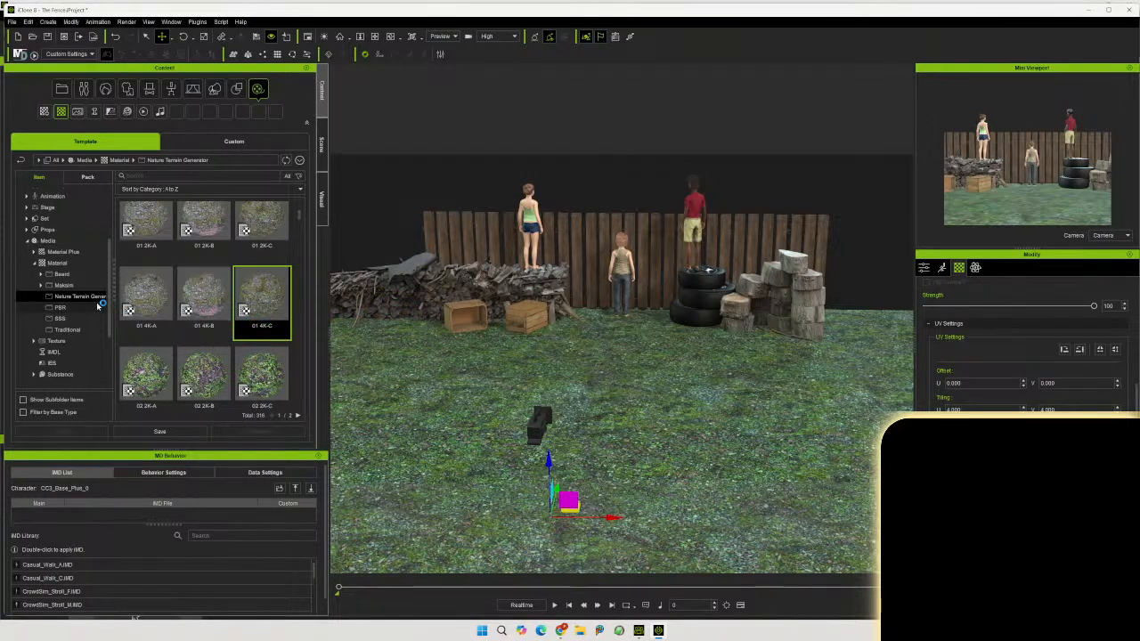
# Look through the Props folders, including Nature Terrain Generator, for items to dress the ground
pyautogui.click(26, 240)
pyautogui.click(28, 310)
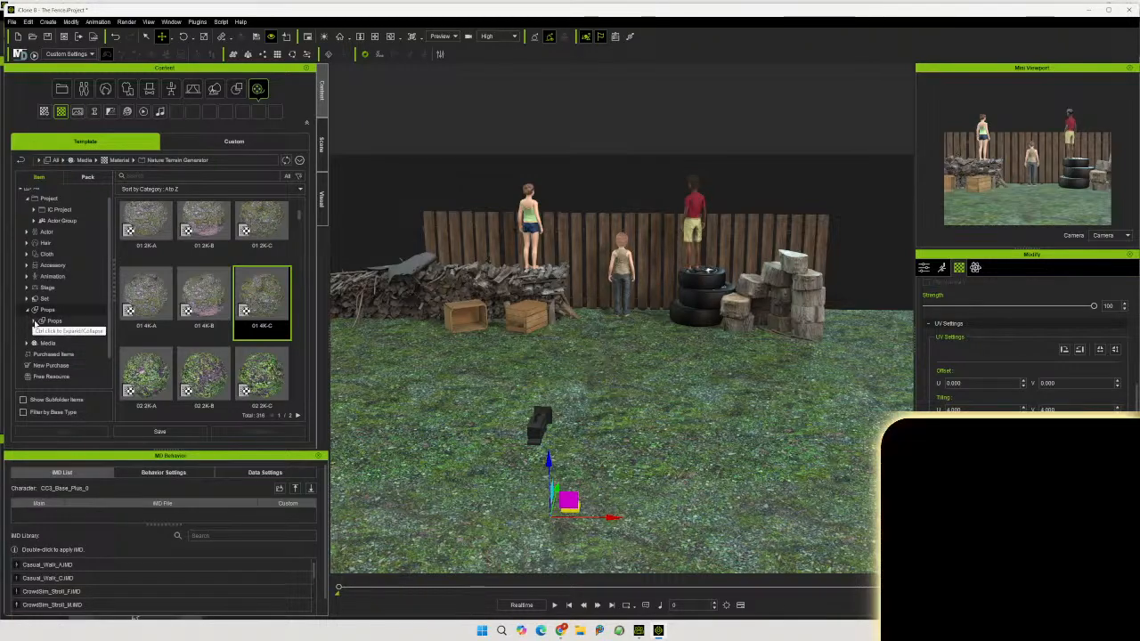
pyautogui.click(32, 320)
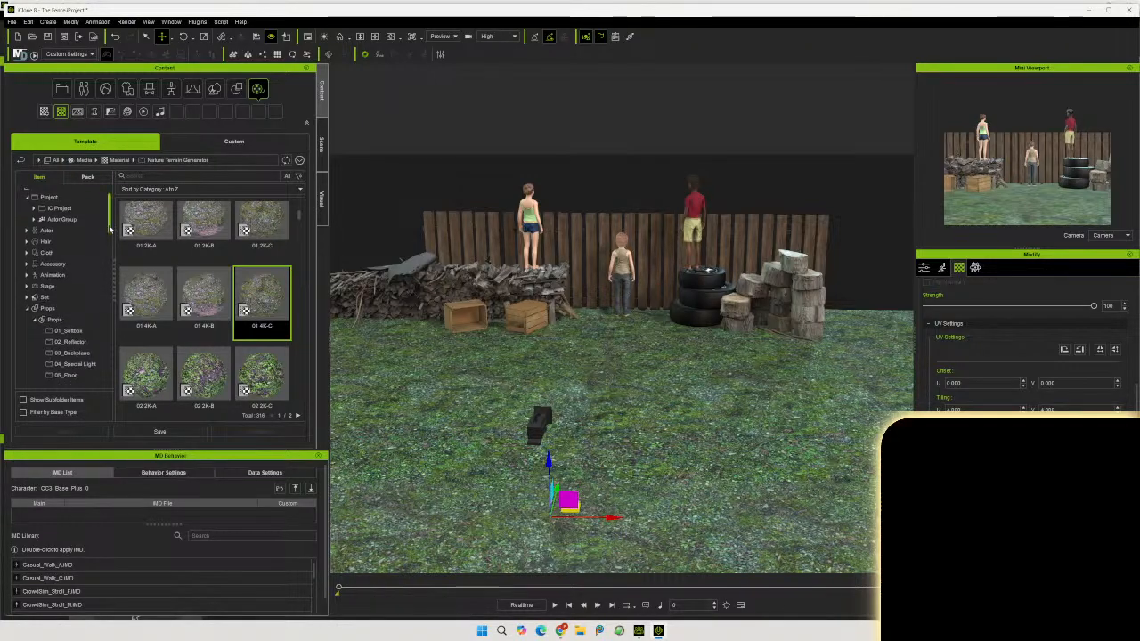
pyautogui.moveTo(109, 230); pyautogui.dragTo(102, 315)
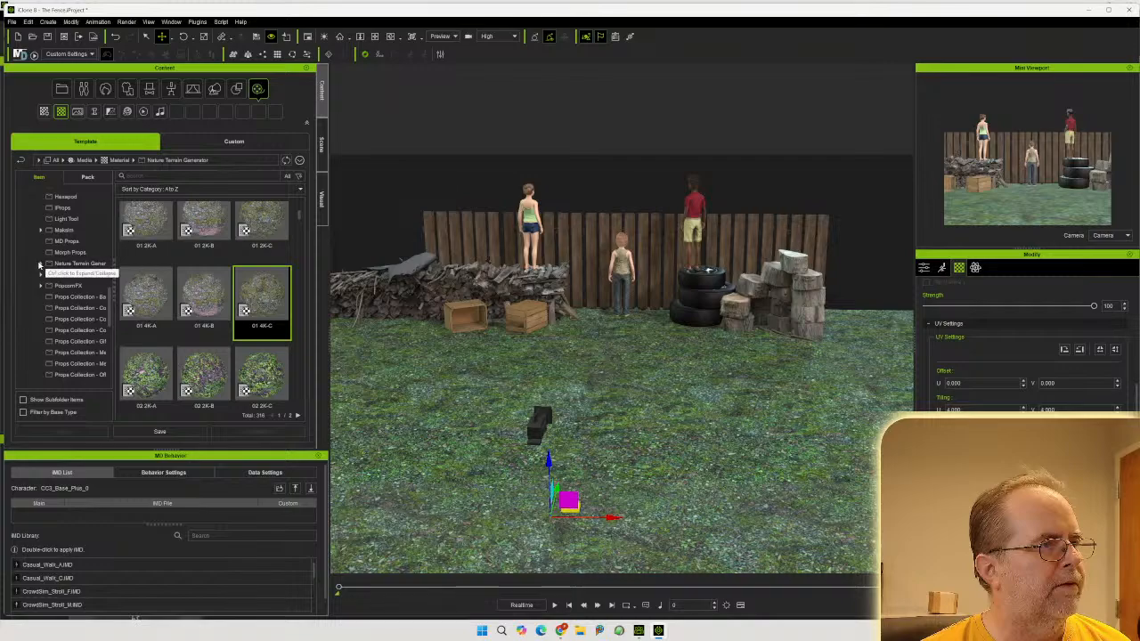
pyautogui.click(40, 265)
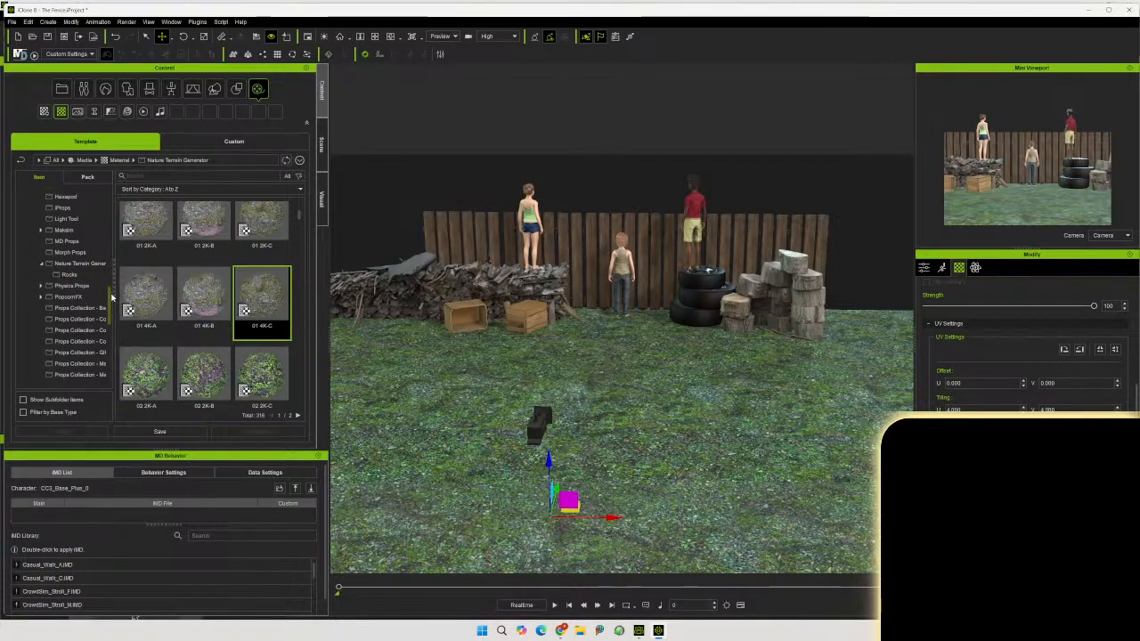
pyautogui.moveTo(111, 297); pyautogui.dragTo(125, 214)
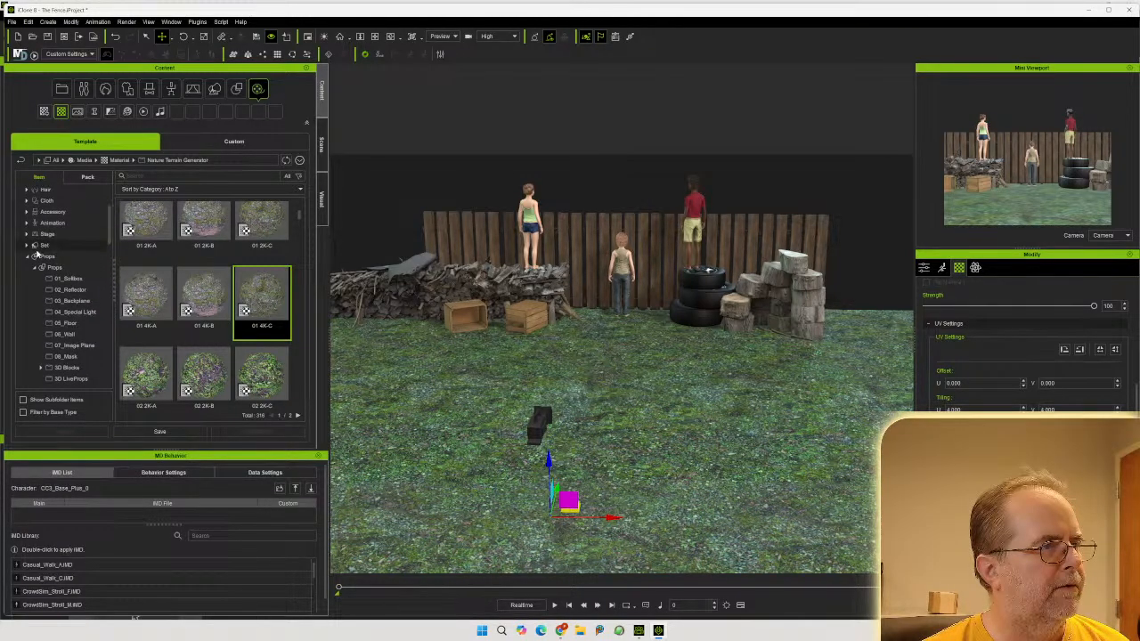
# Place the Grass plant from the Set library's Grass folder on the ground just in front of the stacked tires
pyautogui.click(26, 248)
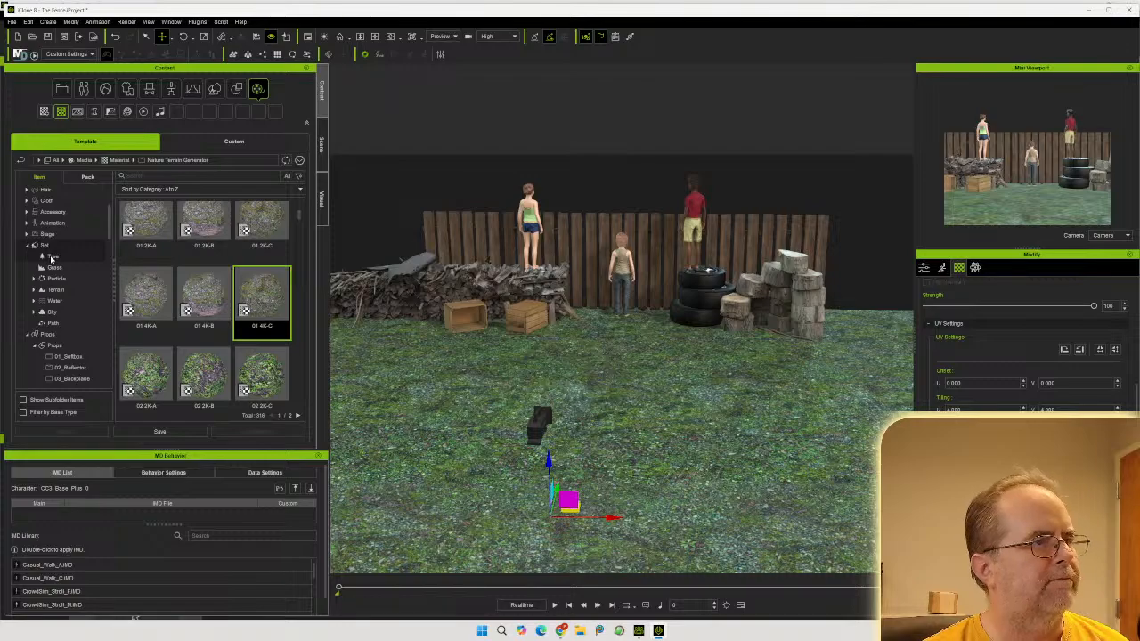
pyautogui.click(52, 268)
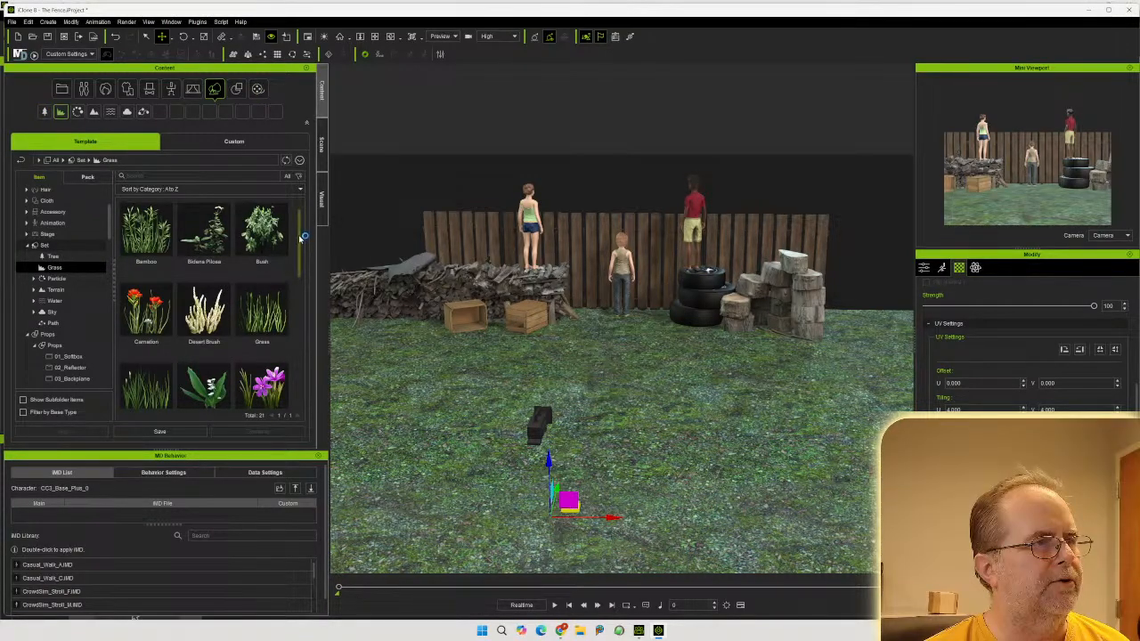
pyautogui.scroll(-1, 285, 271)
pyautogui.scroll(-2, 292, 267)
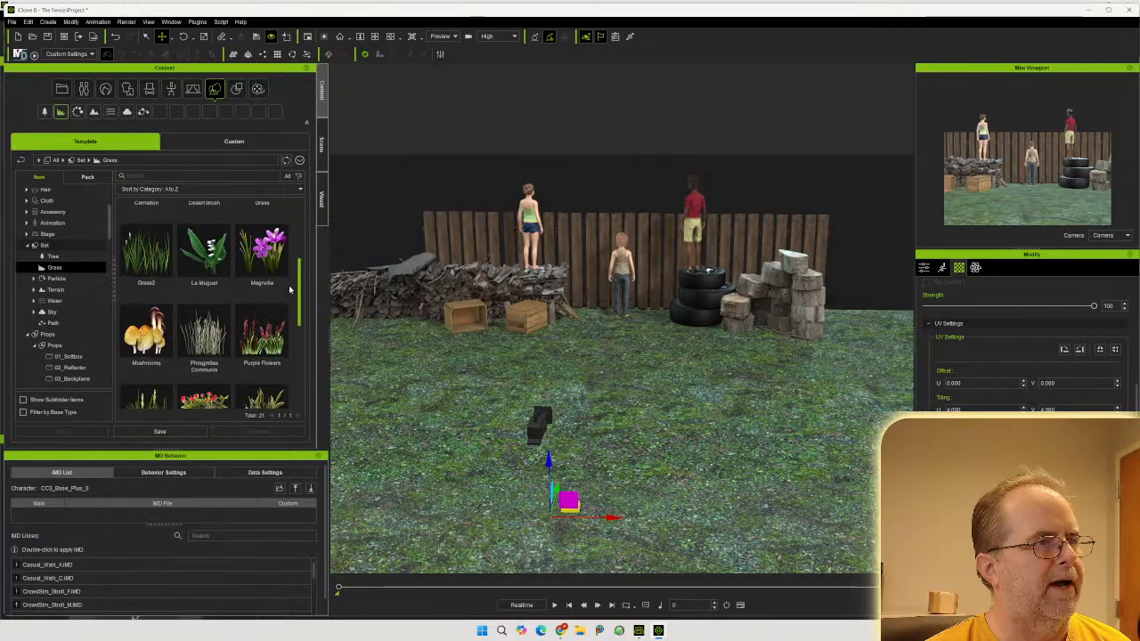
pyautogui.scroll(-2, 289, 307)
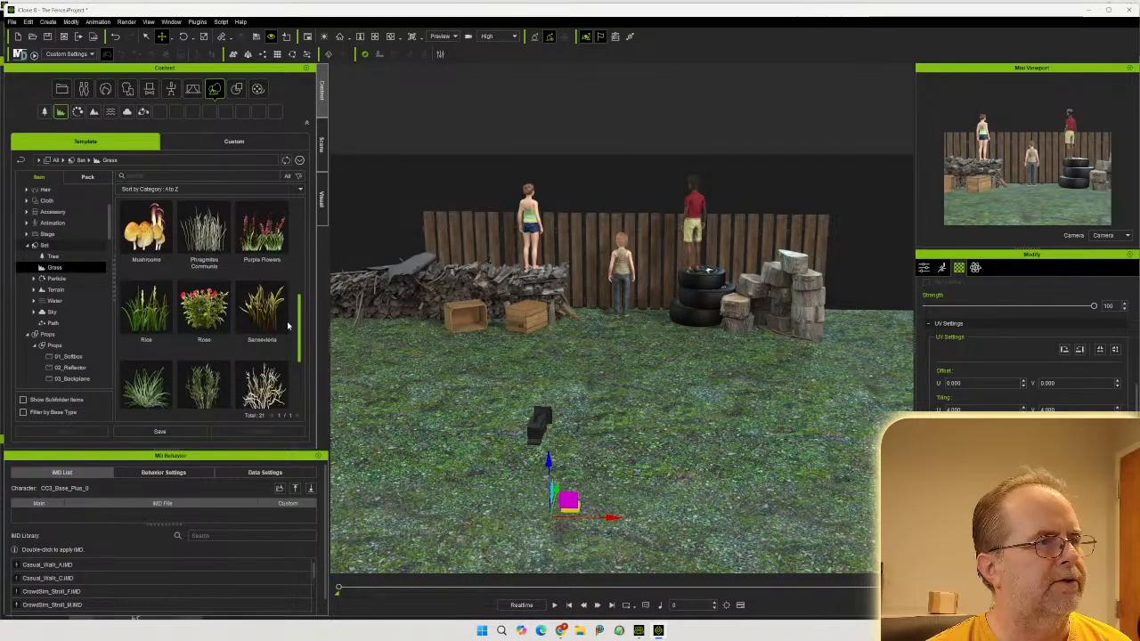
pyautogui.scroll(-1, 290, 356)
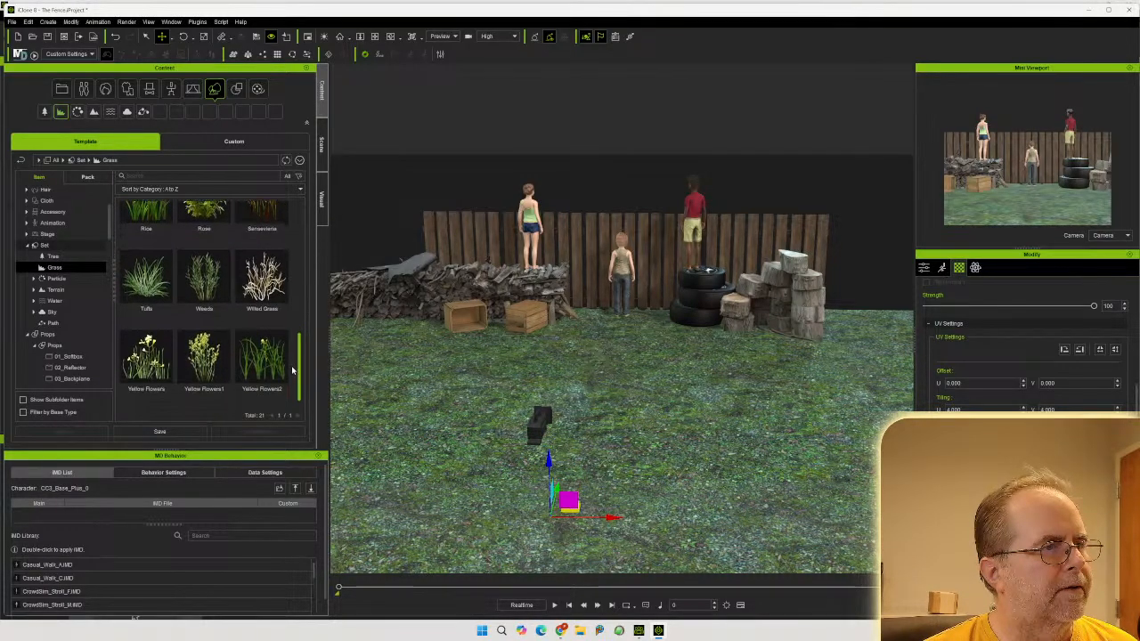
pyautogui.scroll(6, 289, 356)
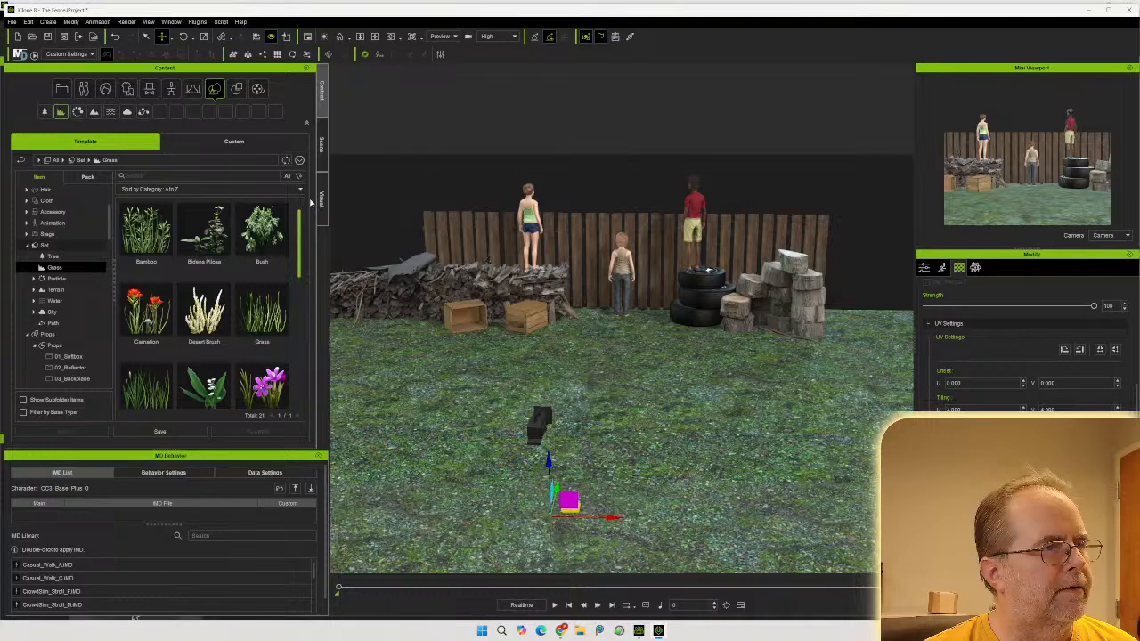
pyautogui.click(264, 313)
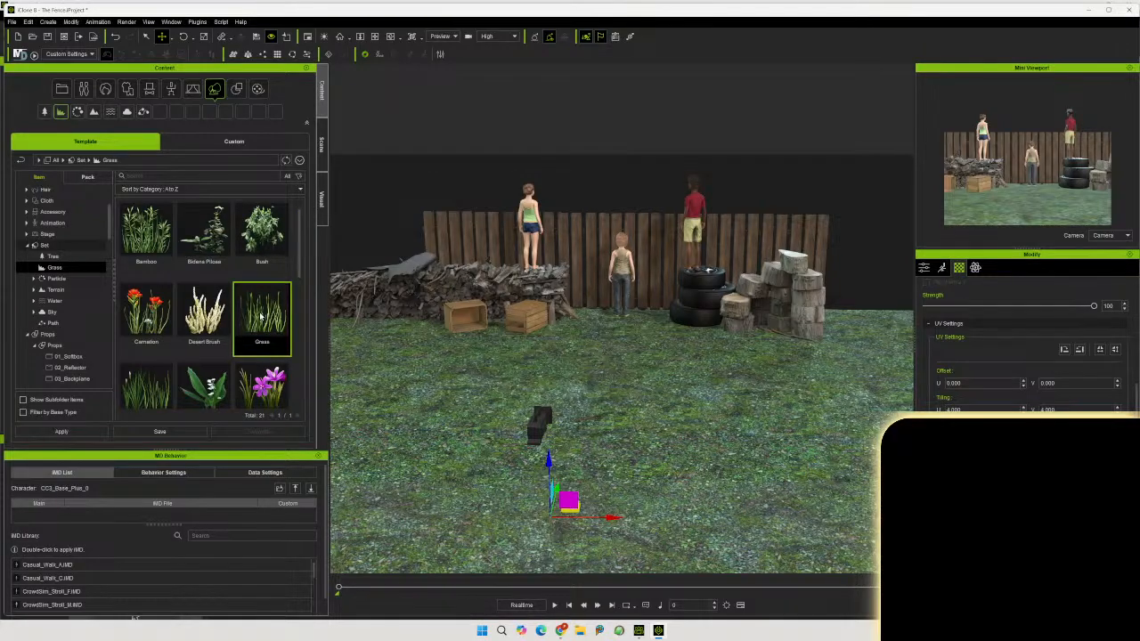
pyautogui.moveTo(414, 330); pyautogui.dragTo(659, 345)
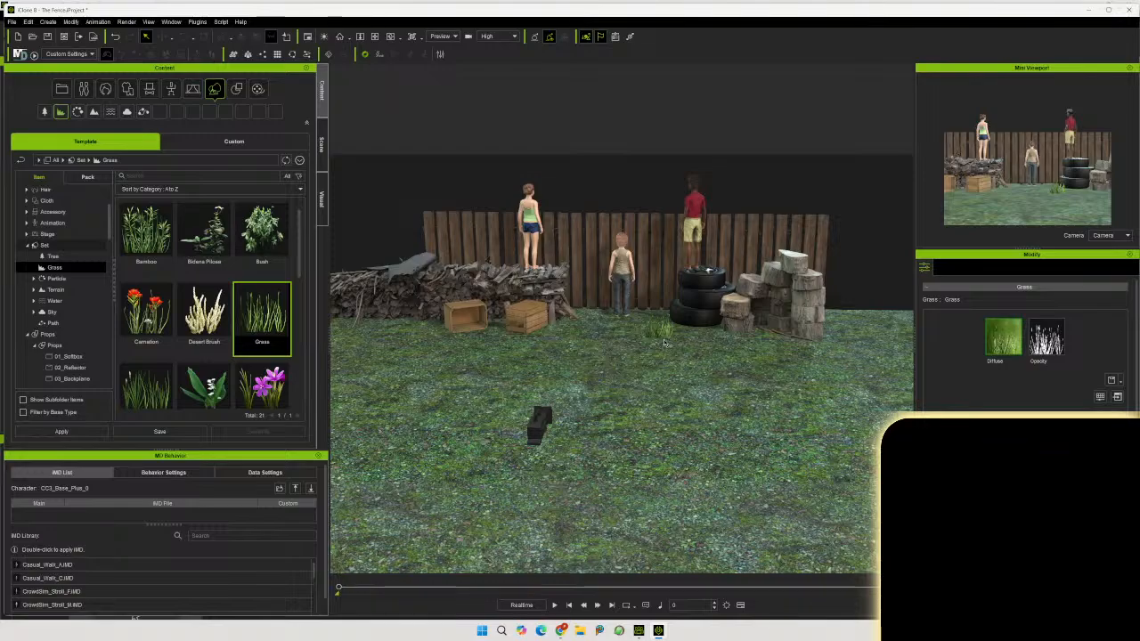
# Try planting more grass over the ground around the tires with the Planter brush at size 221
pyautogui.scroll(10, 663, 343)
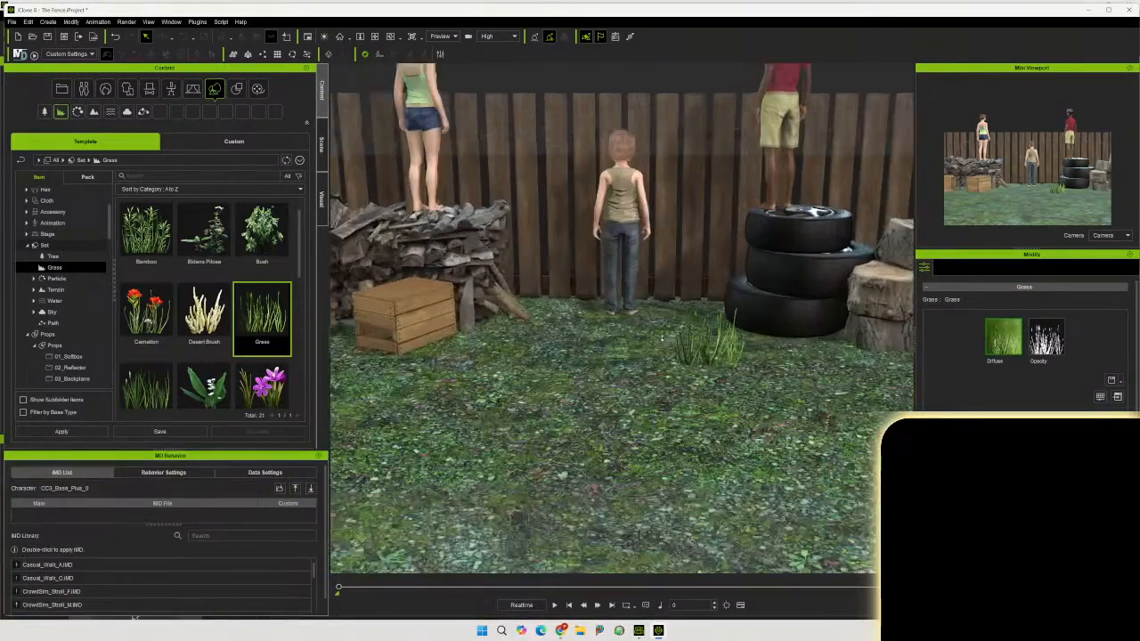
pyautogui.scroll(3, 662, 338)
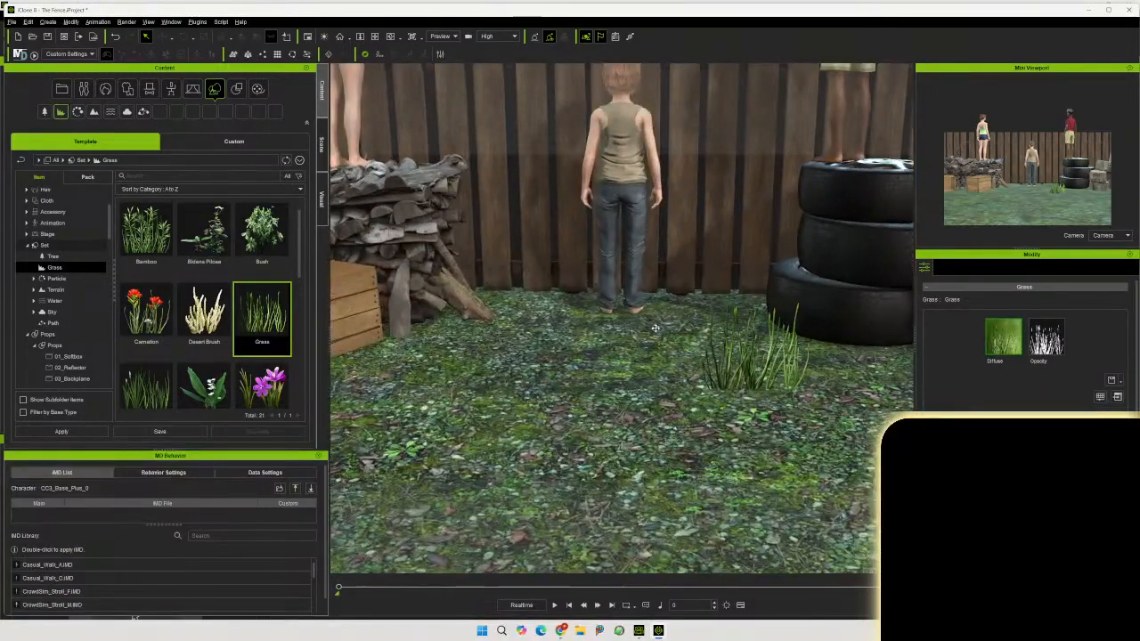
pyautogui.moveTo(655, 329); pyautogui.dragTo(472, 392, button='middle')
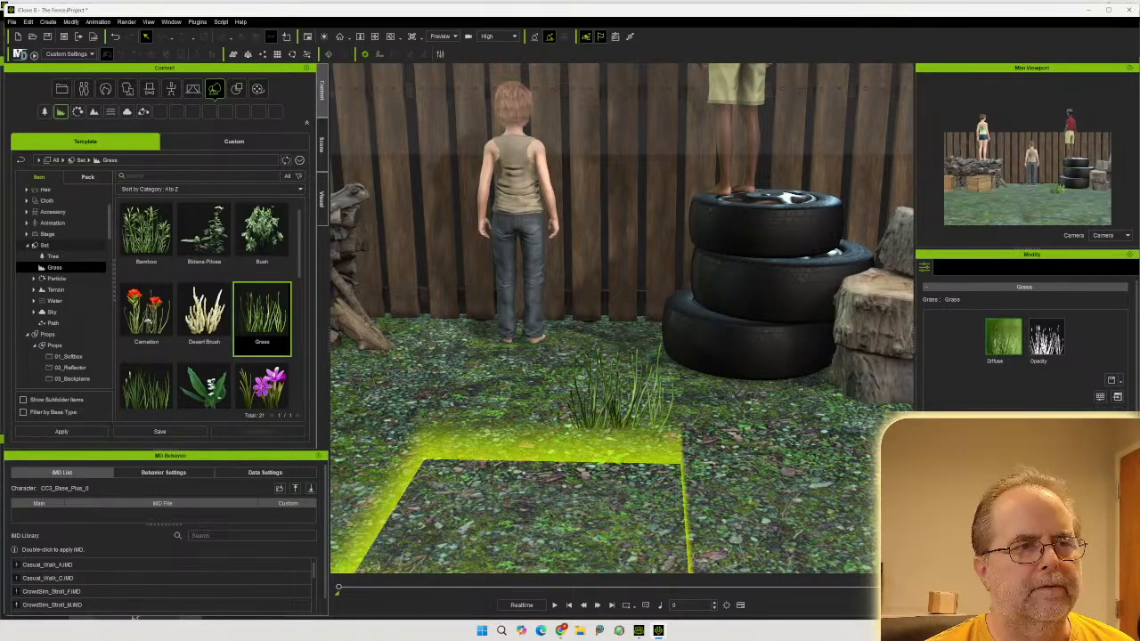
pyautogui.scroll(-4, 1025, 347)
pyautogui.click(807, 442)
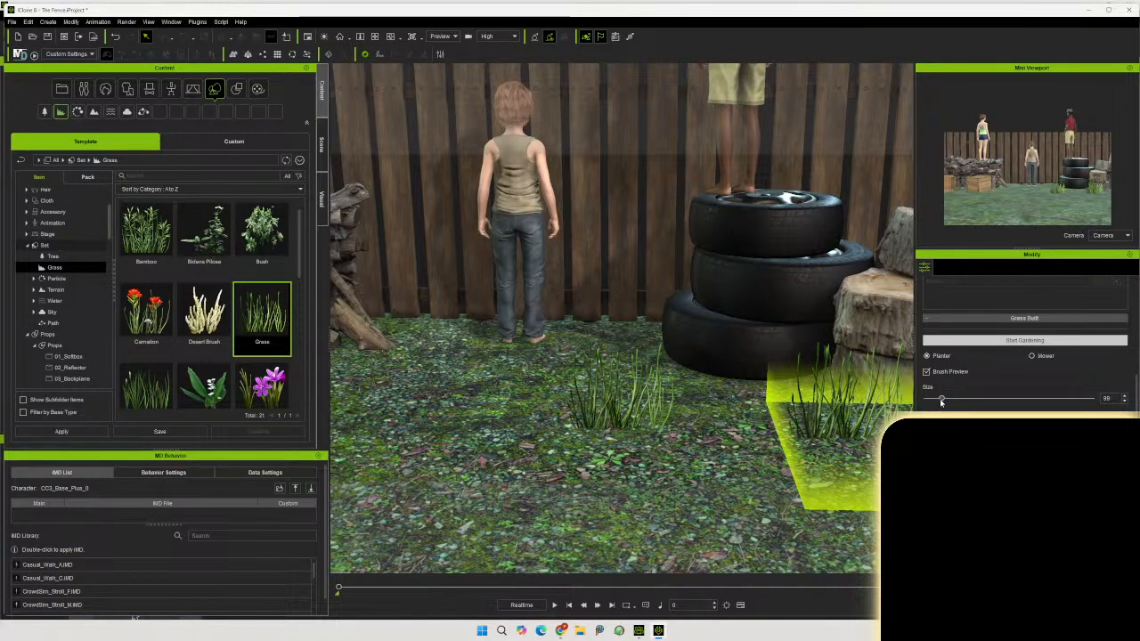
pyautogui.moveTo(941, 398); pyautogui.dragTo(962, 399)
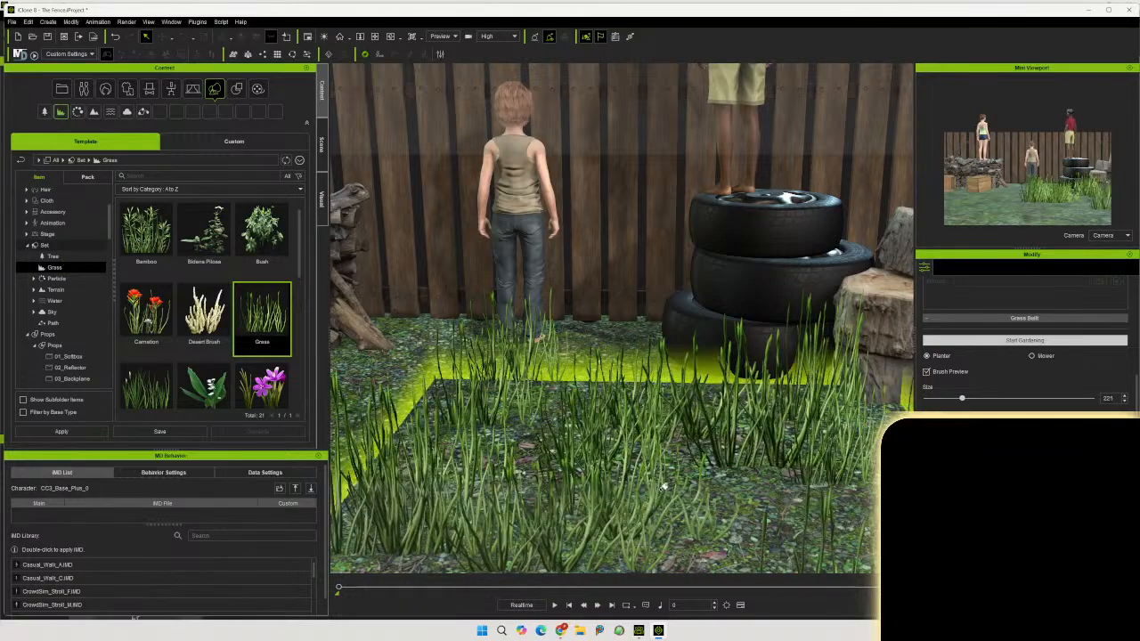
# Darken the grass colour to a grey of 179 in red, green and blue
pyautogui.press('[')
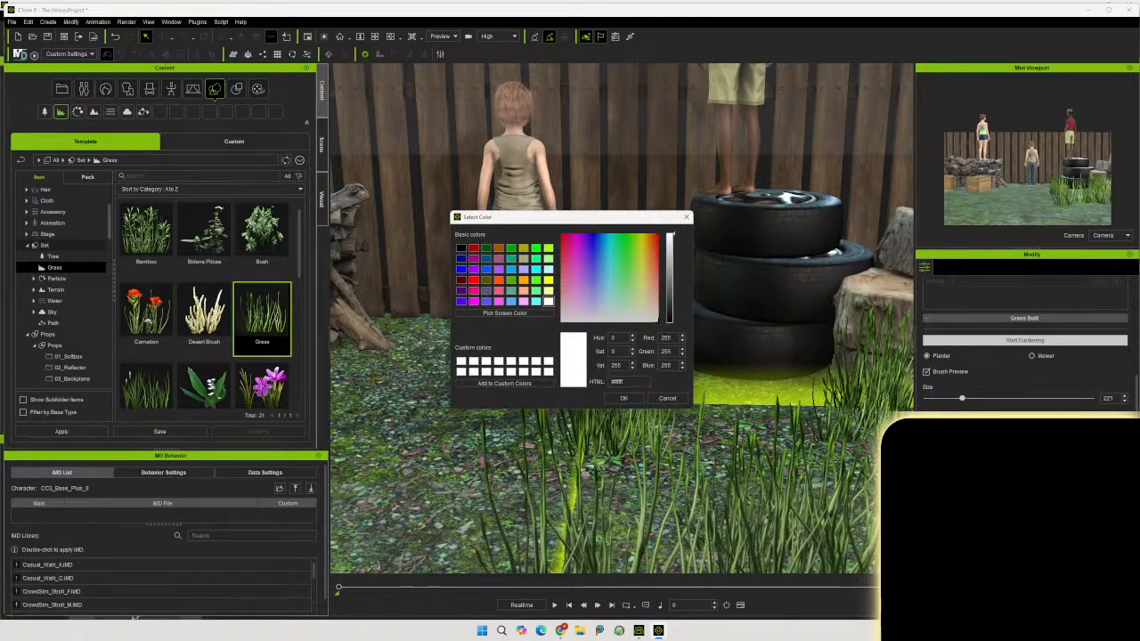
pyautogui.click(672, 248)
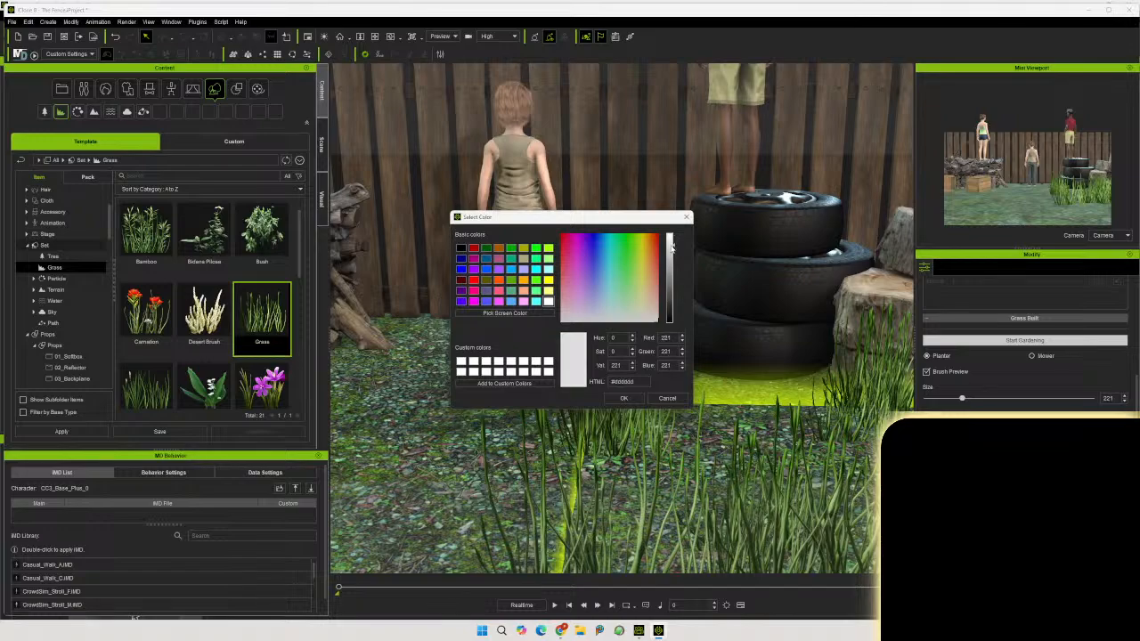
pyautogui.moveTo(672, 249); pyautogui.dragTo(672, 259)
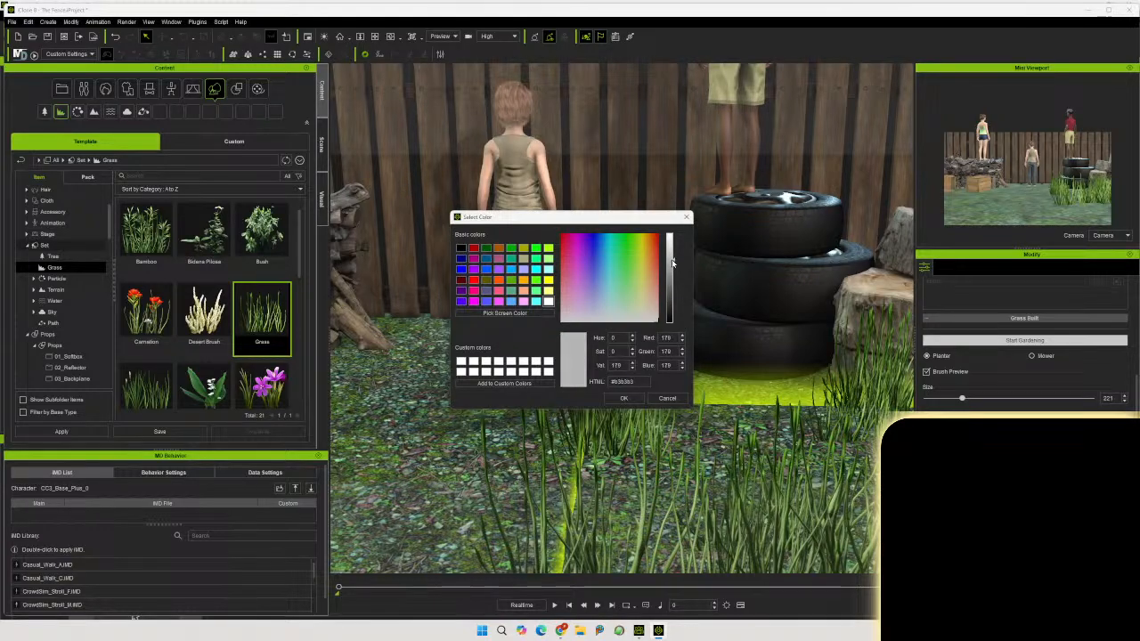
pyautogui.click(623, 398)
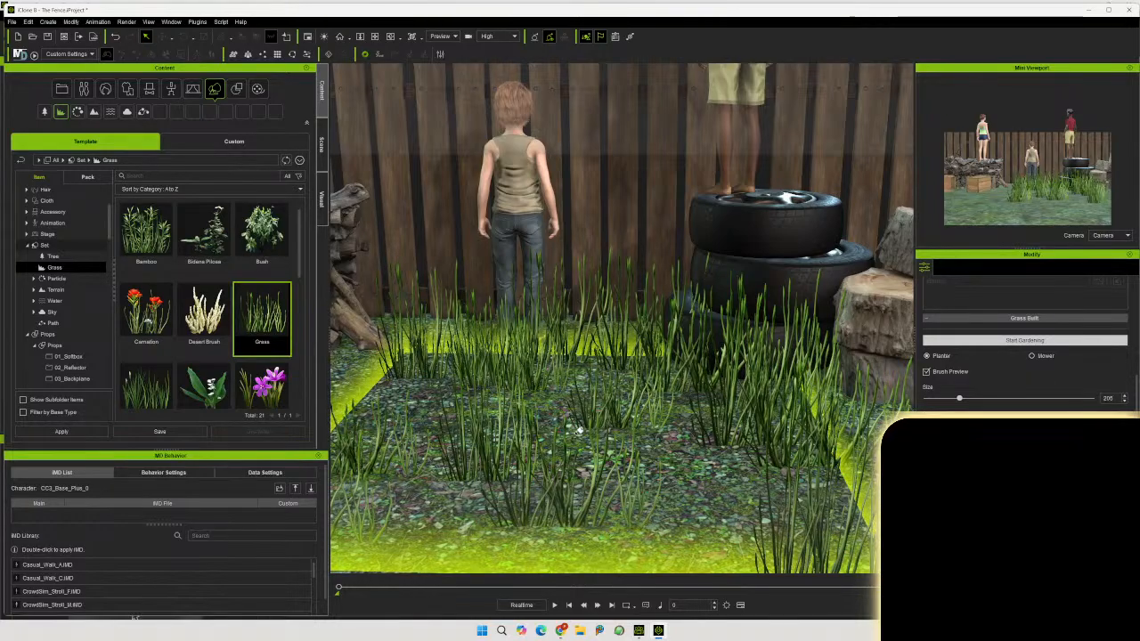
# Remove the extra grass planted around the tires and end the gardening mode
pyautogui.click(1024, 340)
pyautogui.scroll(-5, 611, 452)
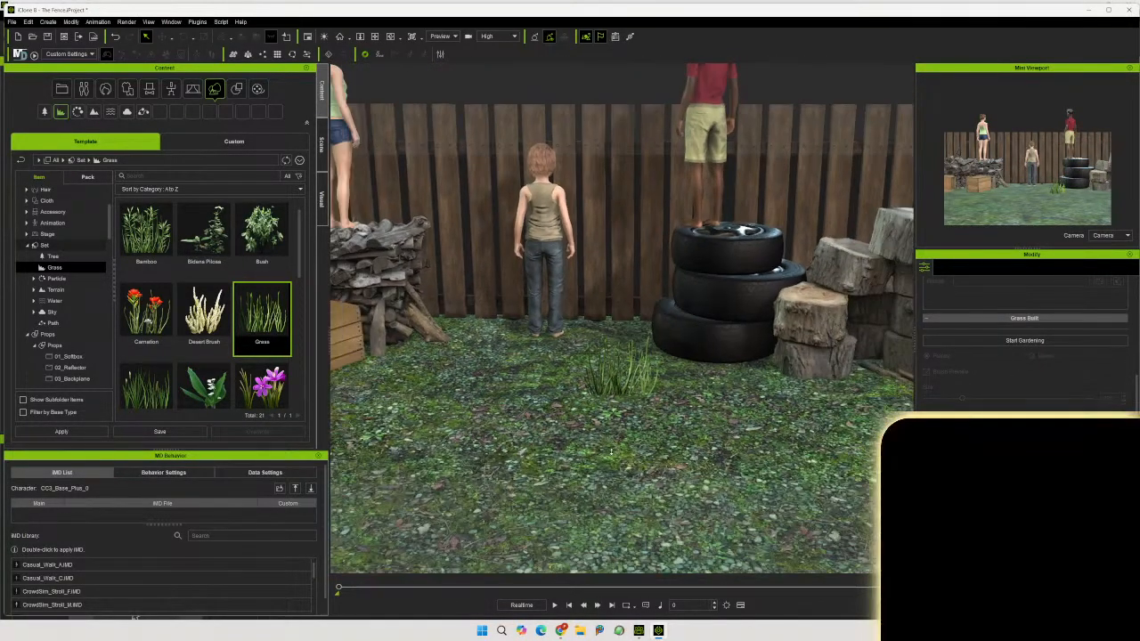
pyautogui.scroll(-1, 611, 452)
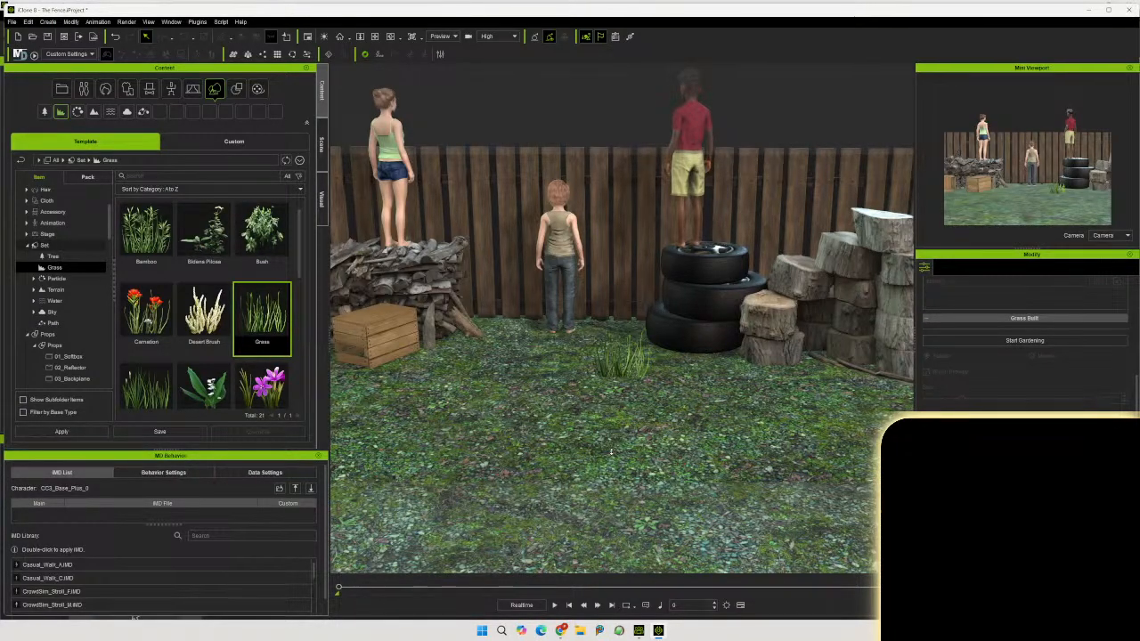
pyautogui.scroll(-5, 620, 457)
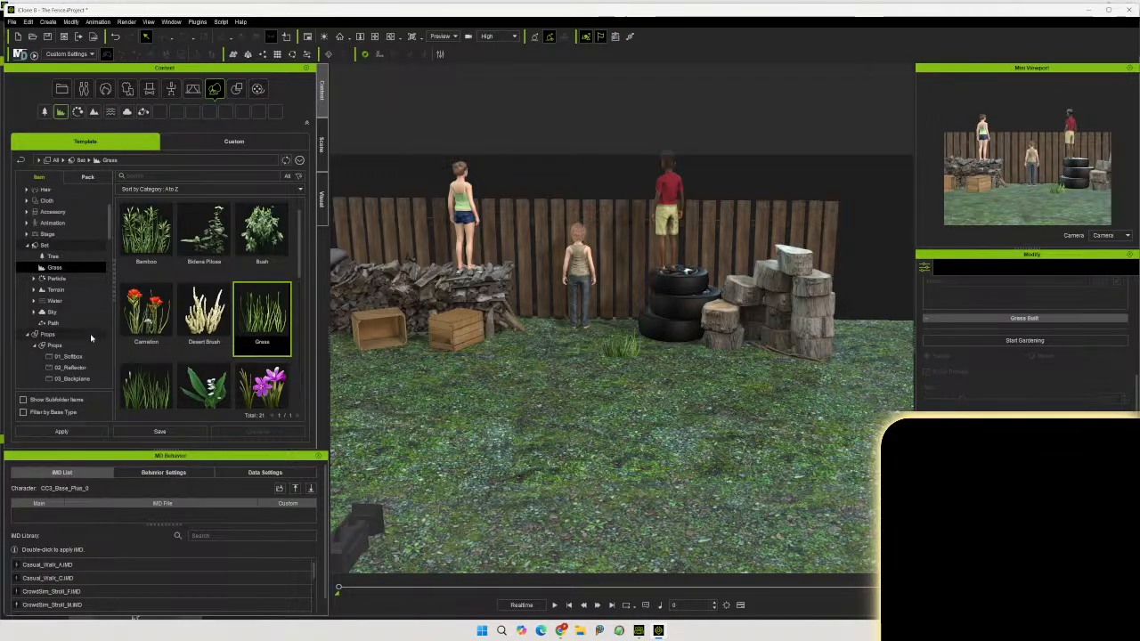
# Browse the Nature Terrain Generator folder of the Media library's materials for ground surface options
pyautogui.scroll(-10, 59, 307)
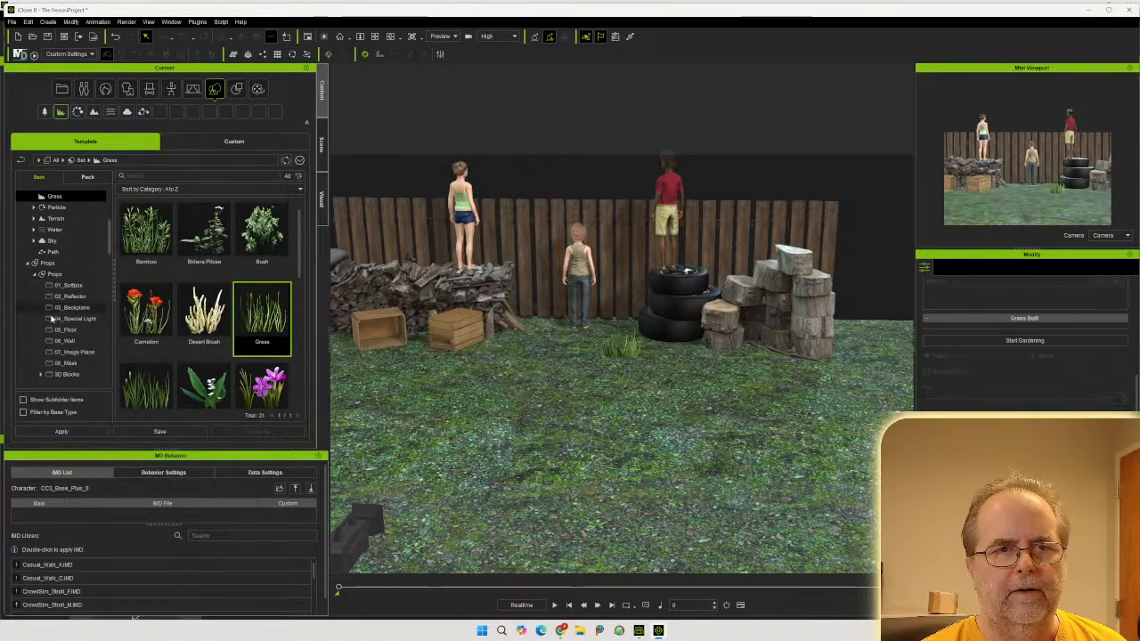
pyautogui.scroll(-5, 45, 330)
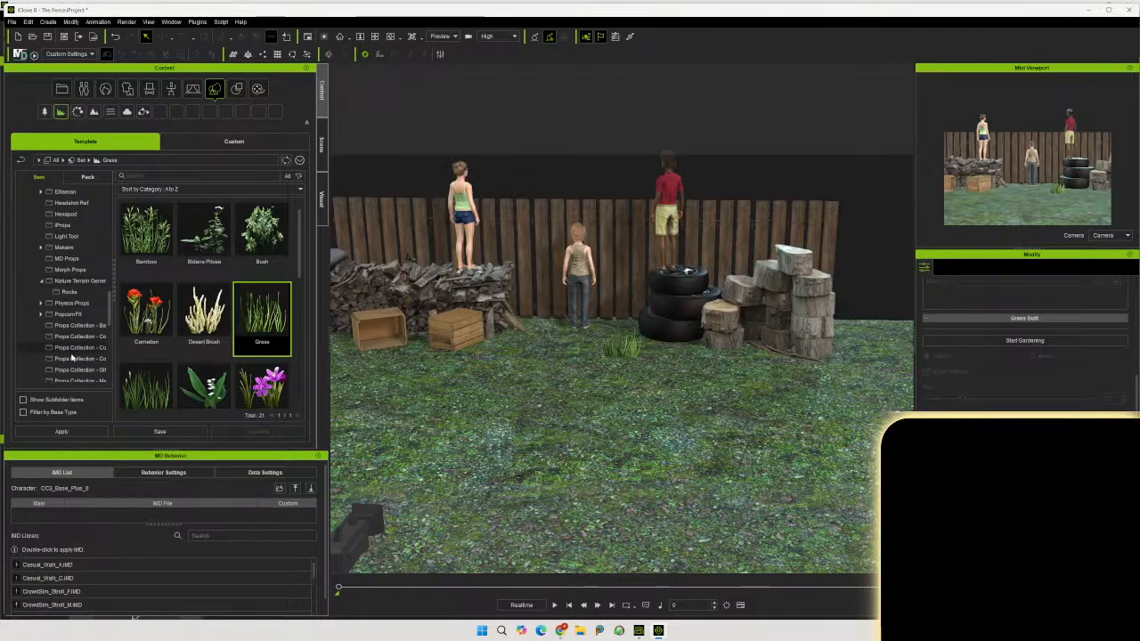
pyautogui.scroll(-6, 71, 356)
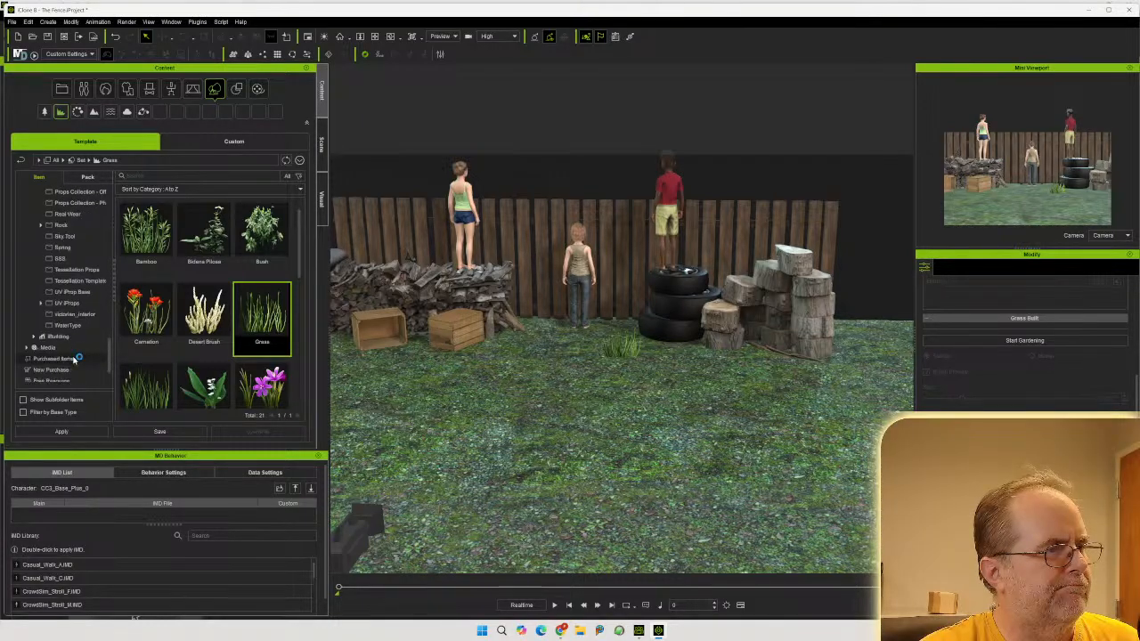
pyautogui.scroll(-1, 75, 356)
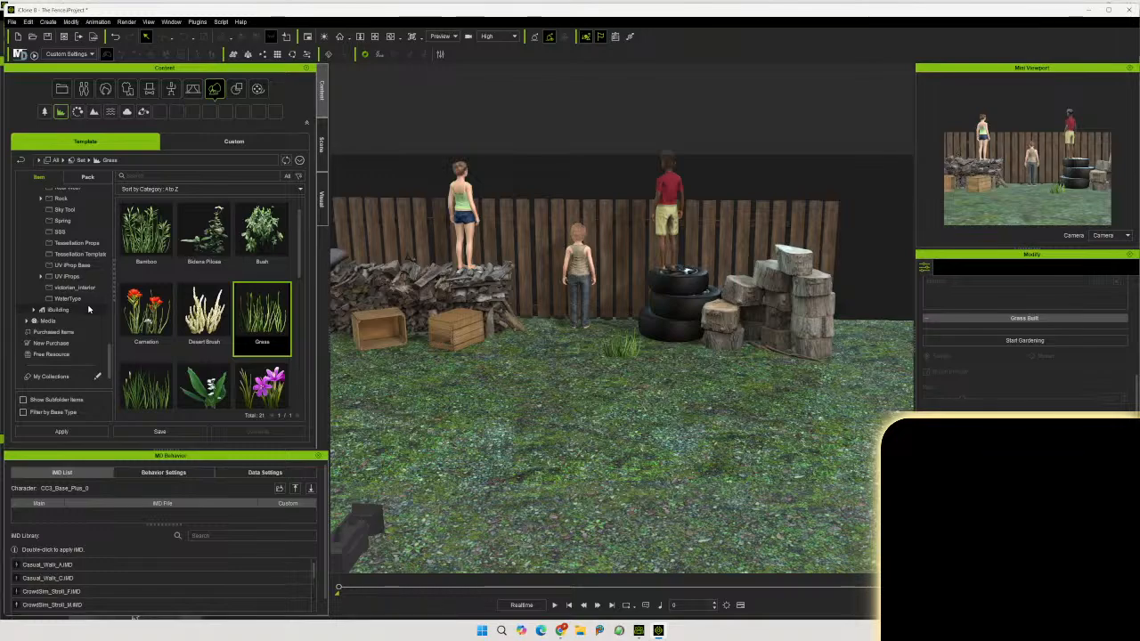
pyautogui.click(28, 320)
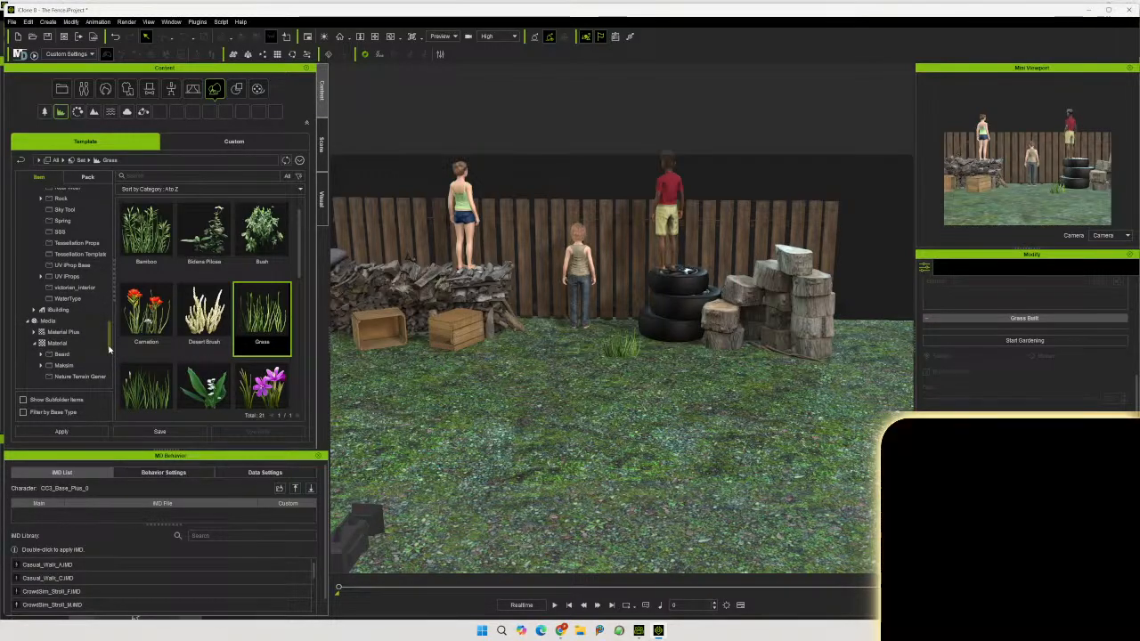
pyautogui.scroll(-3, 85, 324)
pyautogui.click(73, 295)
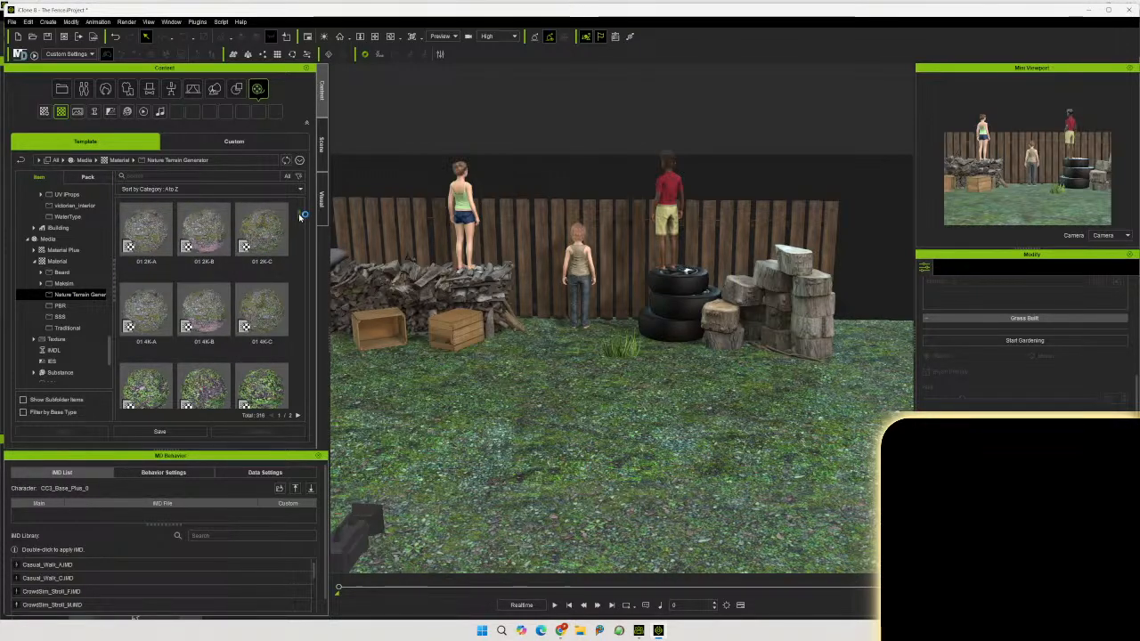
pyautogui.moveTo(299, 217); pyautogui.dragTo(302, 235)
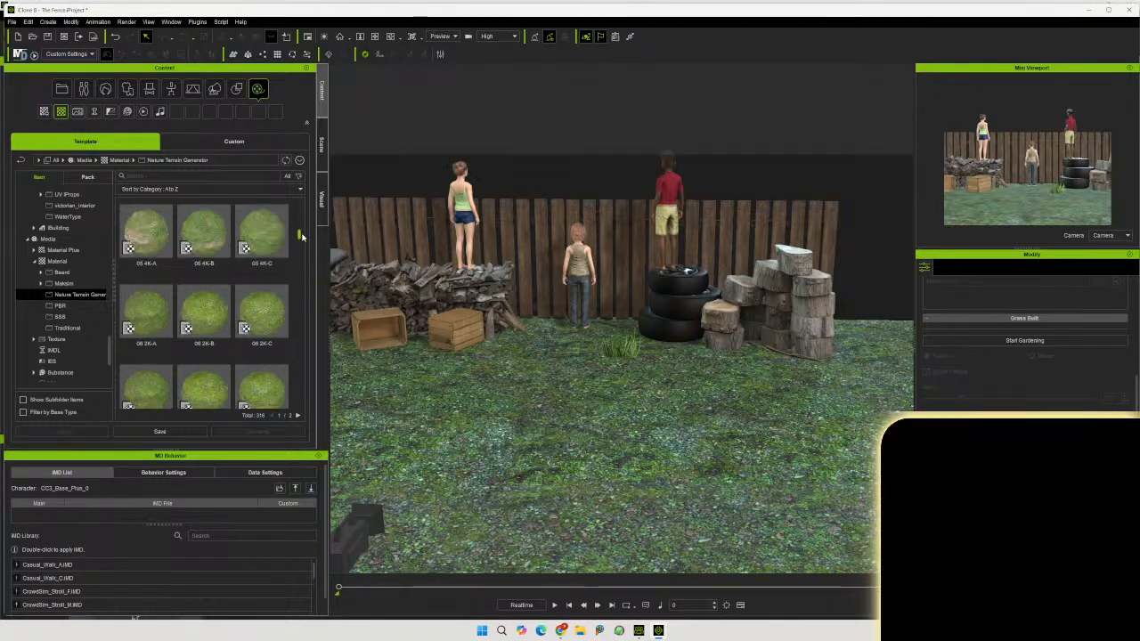
pyautogui.moveTo(301, 235); pyautogui.dragTo(299, 372)
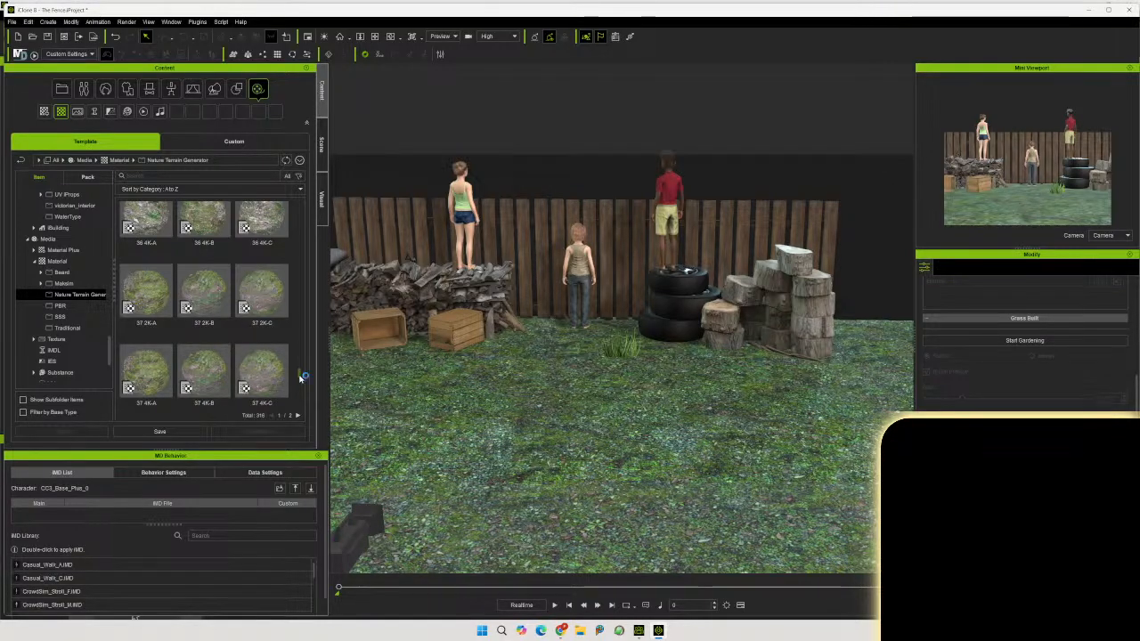
pyautogui.moveTo(300, 377); pyautogui.dragTo(304, 197)
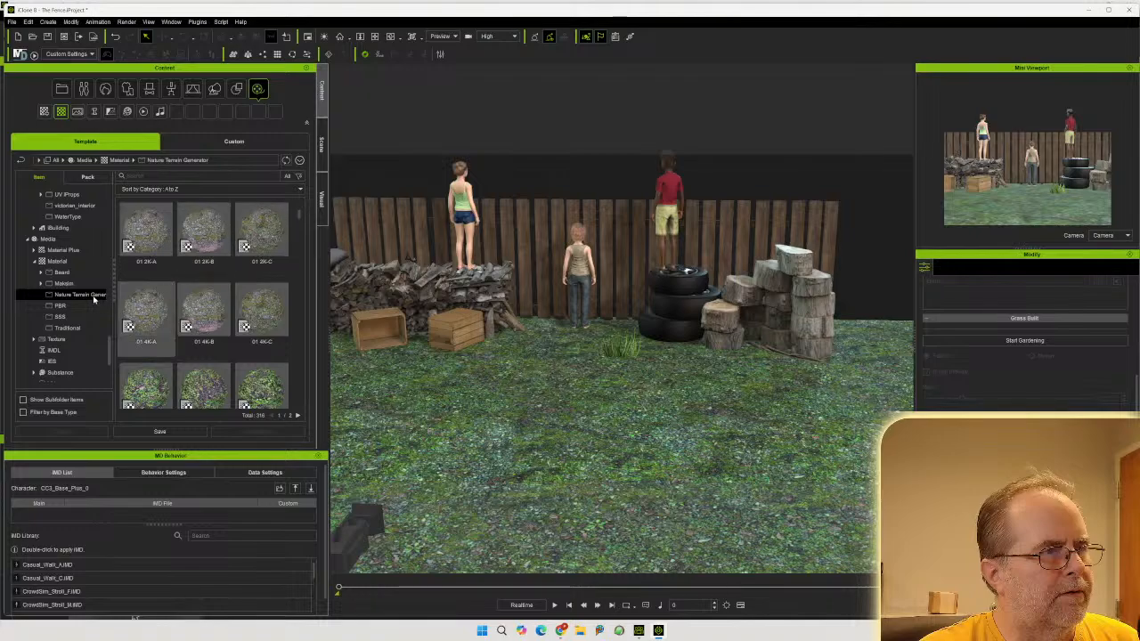
pyautogui.scroll(1, 81, 291)
pyautogui.scroll(1, 81, 290)
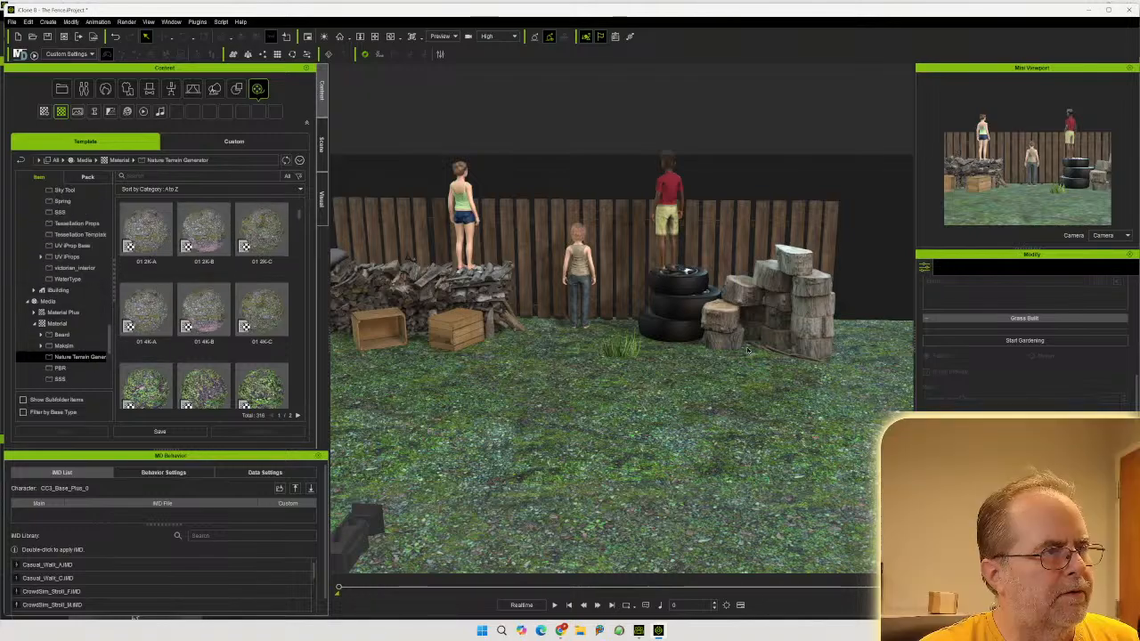
# Plant grass with the Planter brush at size 221 across the ground in front of the crates, the boy and the tires
pyautogui.click(1015, 342)
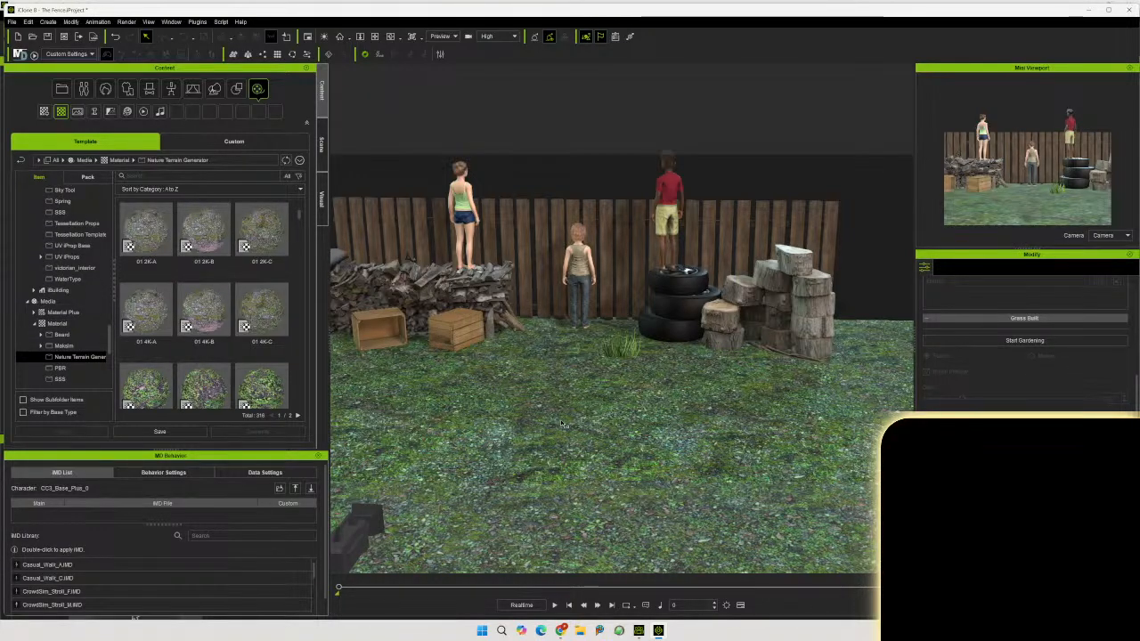
pyautogui.moveTo(575, 415); pyautogui.dragTo(634, 402, button='middle')
pyautogui.scroll(-3, 636, 401)
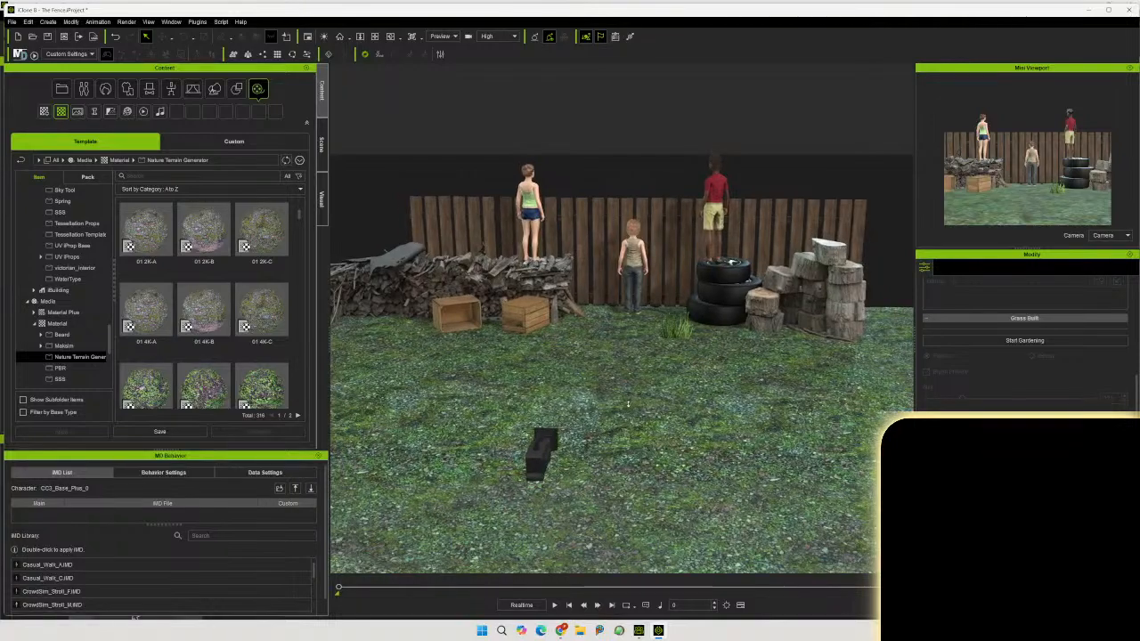
pyautogui.moveTo(641, 400); pyautogui.dragTo(640, 432, button='right')
pyautogui.moveTo(640, 433); pyautogui.dragTo(621, 437, button='middle')
pyautogui.click(982, 341)
pyautogui.moveTo(624, 374)
pyautogui.mouseDown()
pyautogui.moveTo(564, 387)
pyautogui.moveTo(586, 345)
pyautogui.moveTo(615, 325)
pyautogui.moveTo(499, 374)
pyautogui.moveTo(467, 372)
pyautogui.moveTo(508, 362)
pyautogui.moveTo(484, 363)
pyautogui.mouseUp()
pyautogui.moveTo(489, 362)
pyautogui.mouseDown()
pyautogui.moveTo(459, 421)
pyautogui.moveTo(735, 380)
pyautogui.mouseUp()
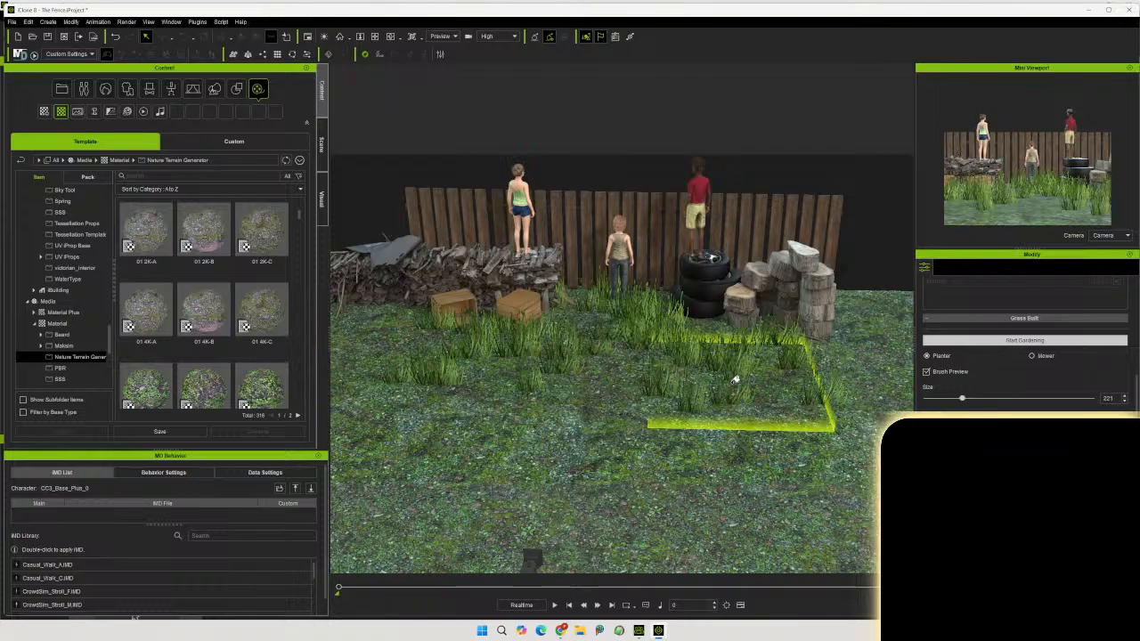
# Enlarge the Planter brush to 257, extend the grass across the nearer ground, and end the gardening mode
pyautogui.scroll(4, 730, 381)
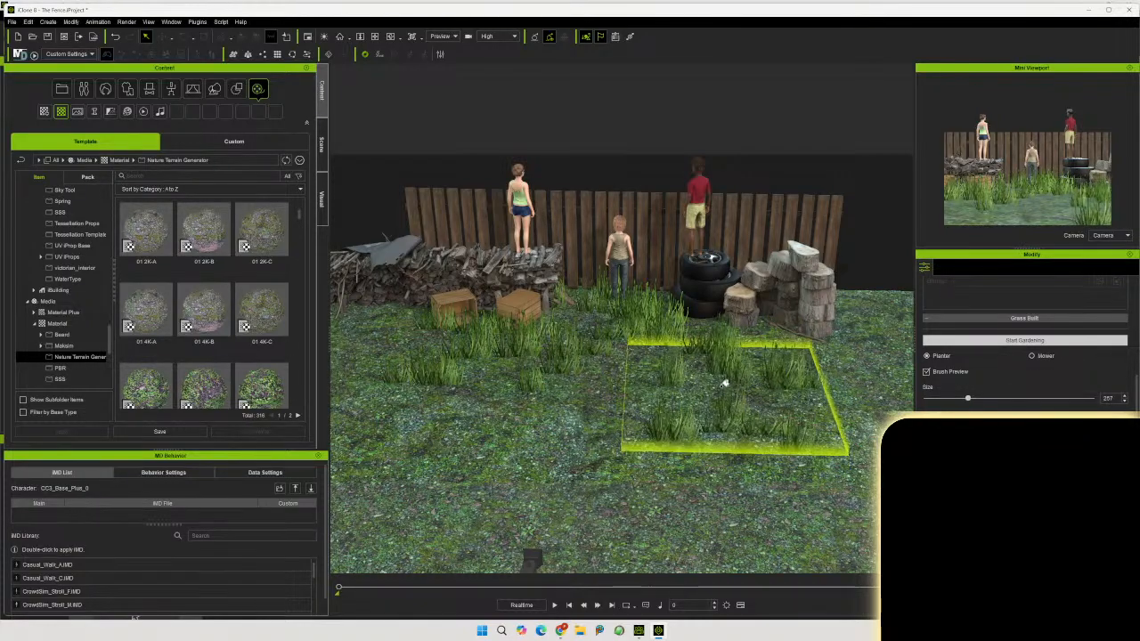
pyautogui.moveTo(724, 383)
pyautogui.mouseDown()
pyautogui.moveTo(735, 371)
pyautogui.moveTo(534, 444)
pyautogui.moveTo(481, 432)
pyautogui.moveTo(395, 377)
pyautogui.moveTo(396, 354)
pyautogui.moveTo(392, 474)
pyautogui.mouseUp()
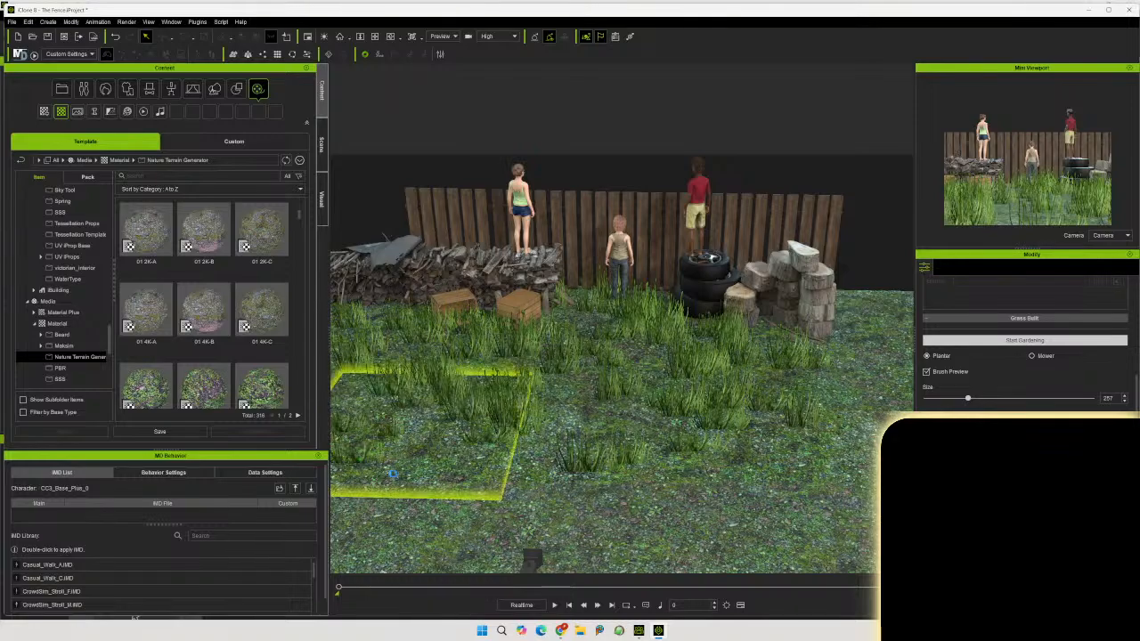
pyautogui.click(1029, 342)
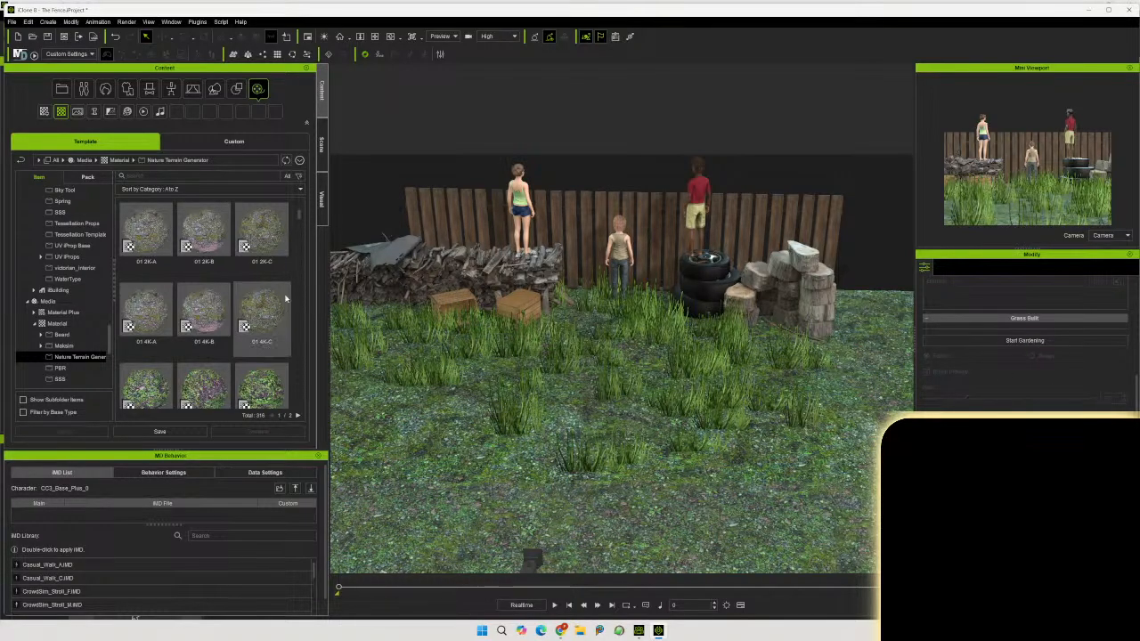
# Open the Grass folder of the Set library
pyautogui.scroll(3, 82, 271)
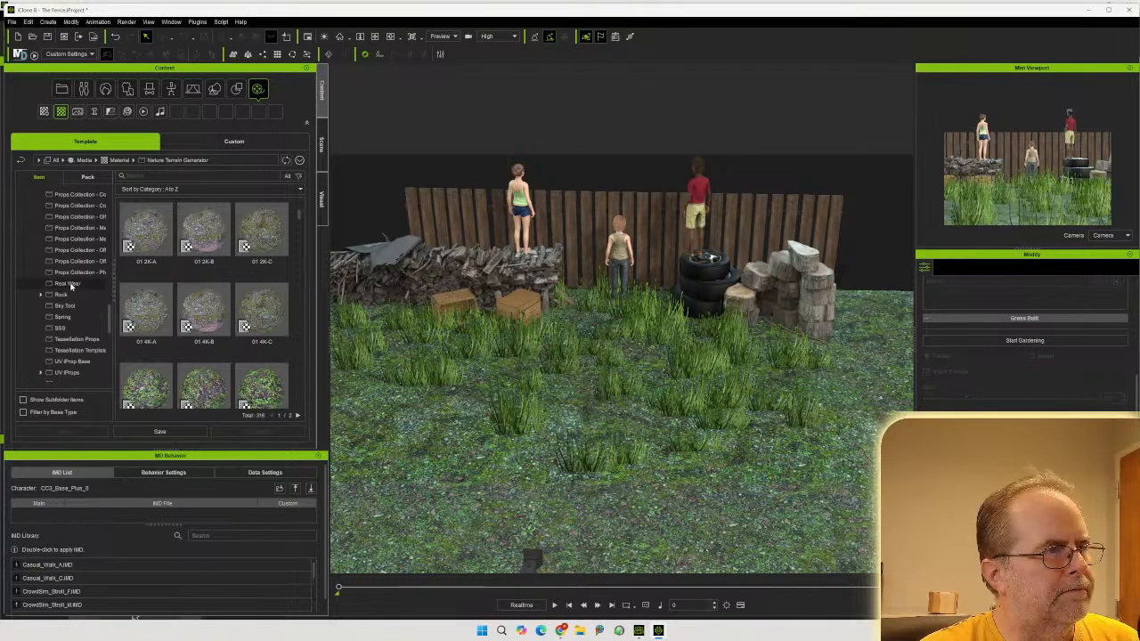
pyautogui.scroll(3, 76, 286)
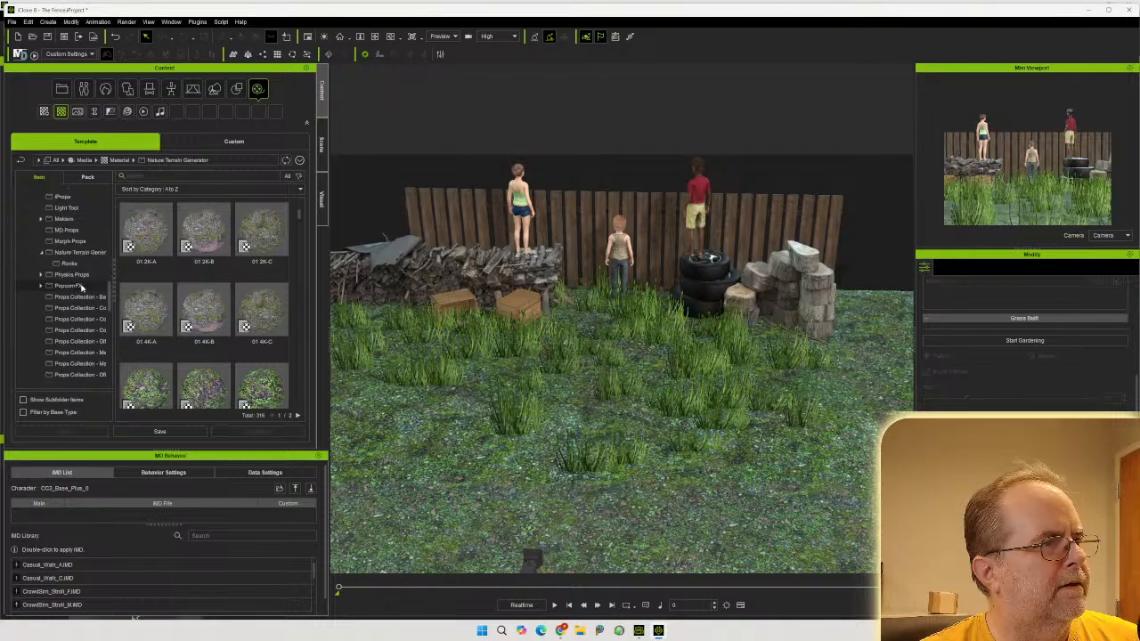
pyautogui.scroll(4, 81, 287)
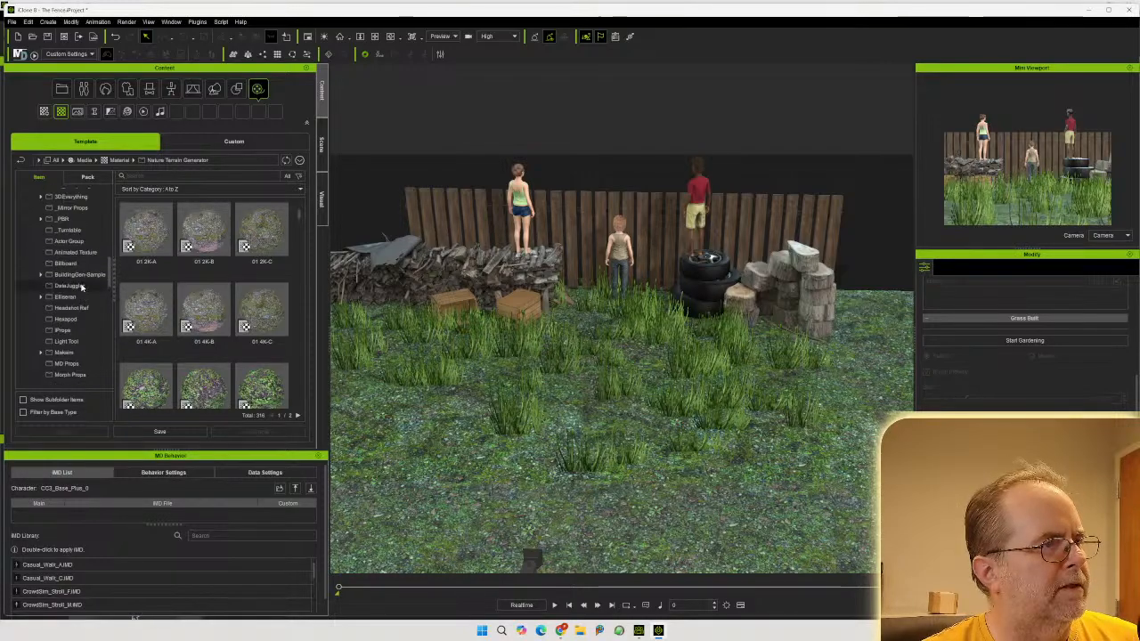
pyautogui.scroll(1, 81, 286)
pyautogui.scroll(2, 81, 287)
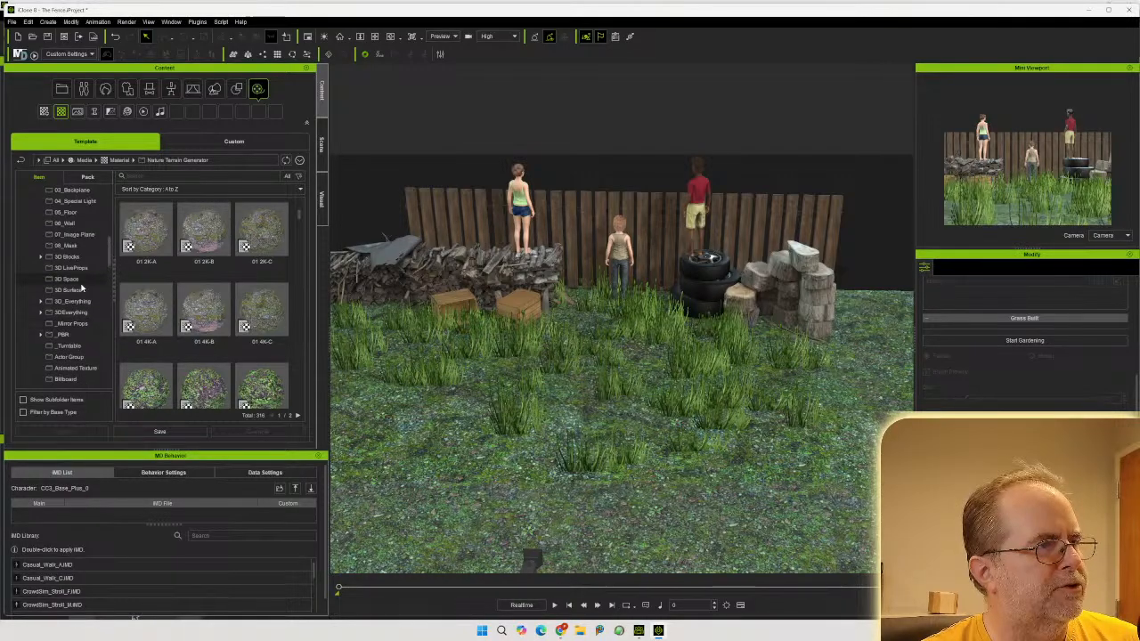
pyautogui.scroll(4, 81, 287)
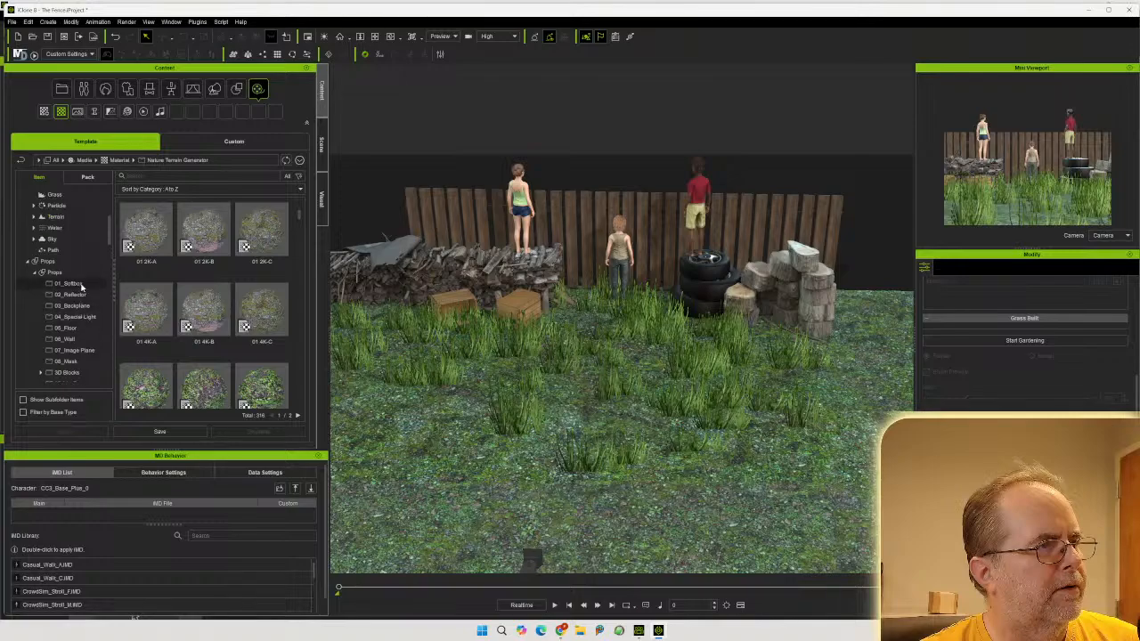
pyautogui.click(50, 240)
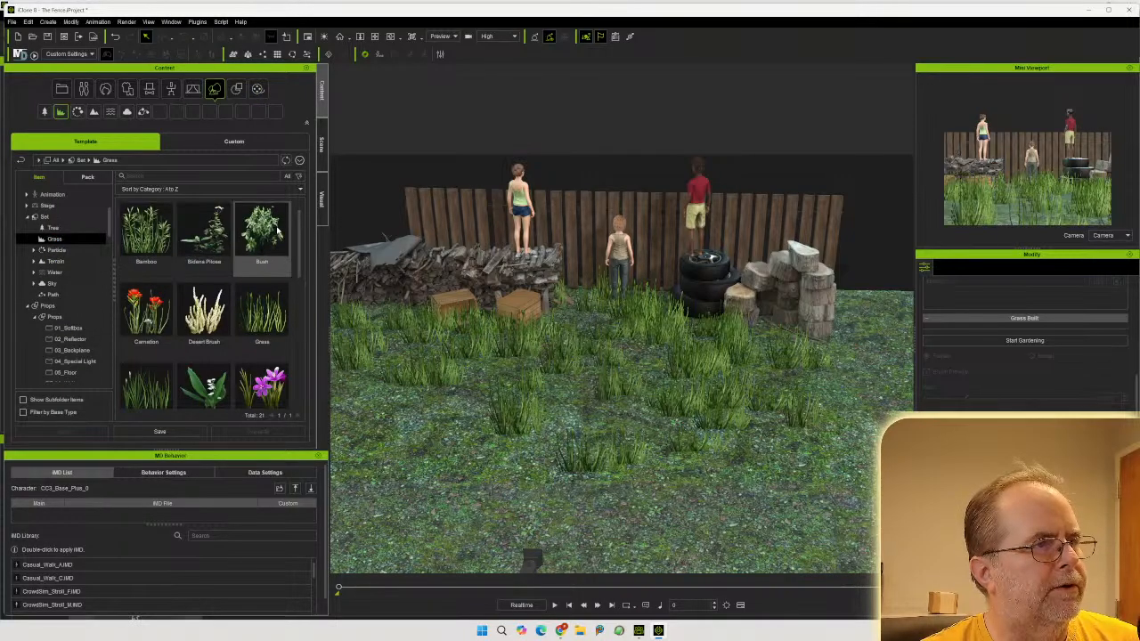
# Place the Wilted Grass plant on the ground at the foot of the log stack, beside the tires
pyautogui.scroll(-1, 261, 328)
pyautogui.scroll(-1, 264, 322)
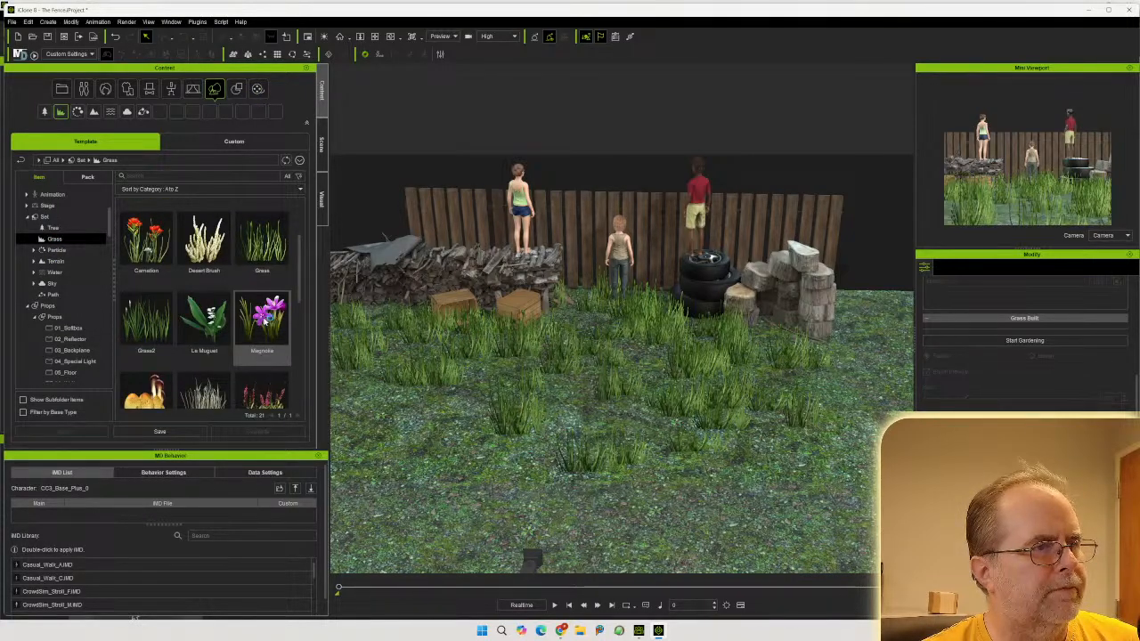
pyautogui.scroll(-2, 263, 322)
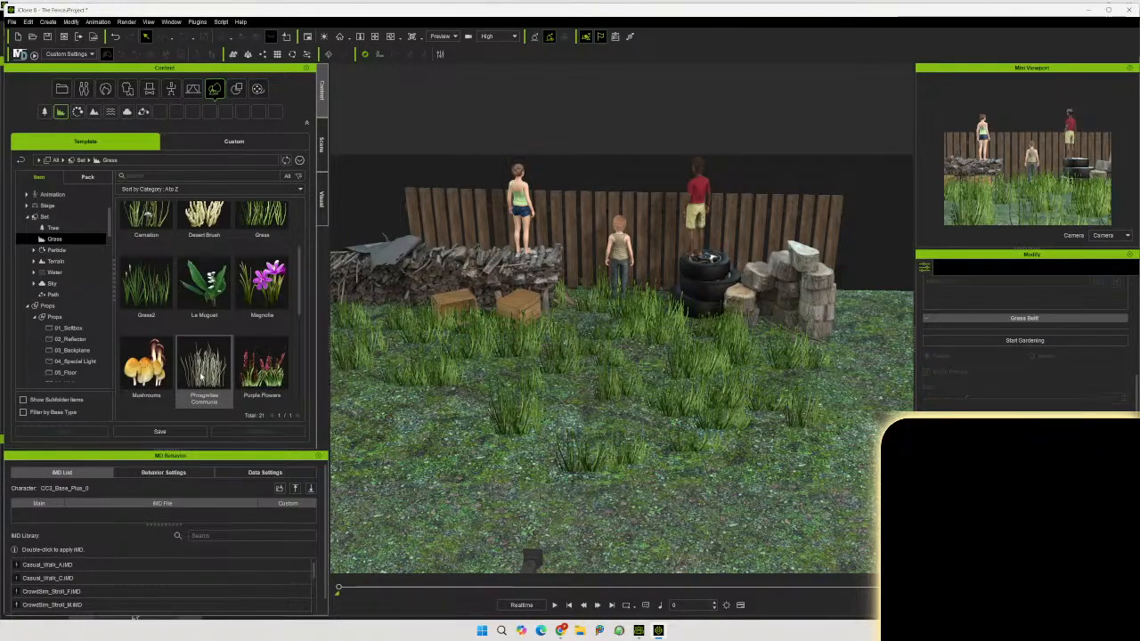
pyautogui.scroll(2, 237, 324)
pyautogui.scroll(-2, 229, 329)
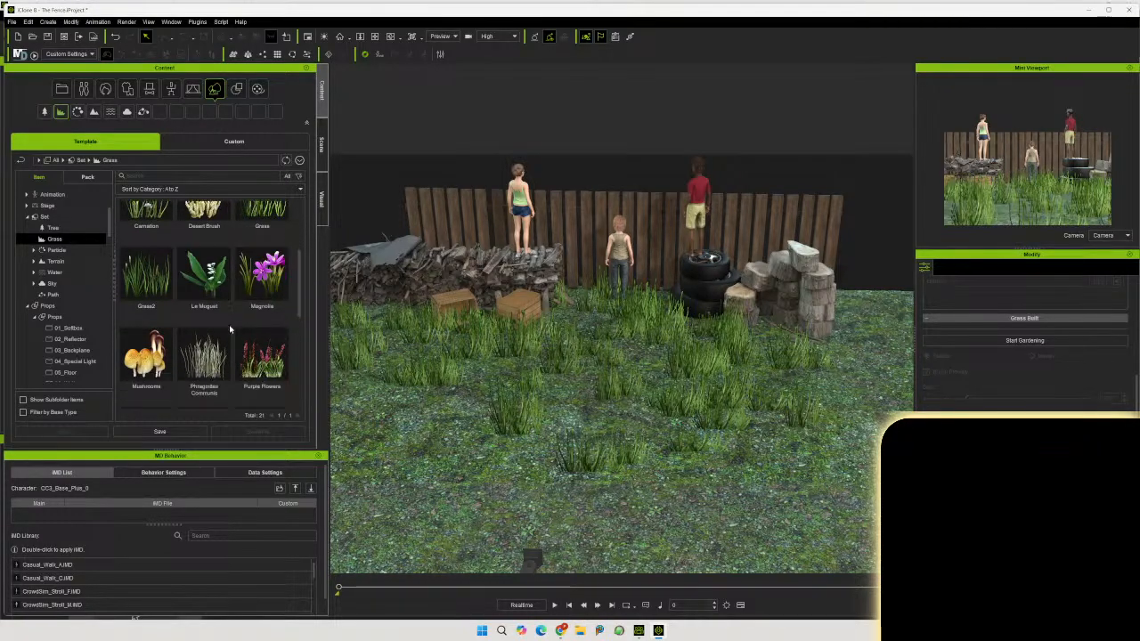
pyautogui.scroll(-8, 207, 368)
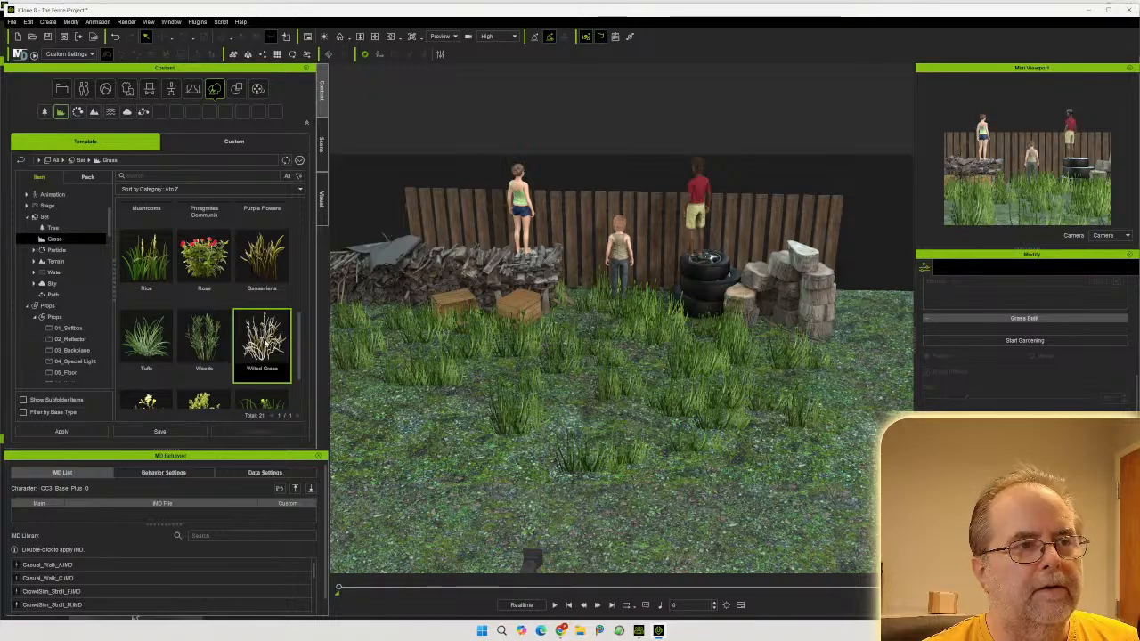
pyautogui.moveTo(263, 343); pyautogui.dragTo(763, 328)
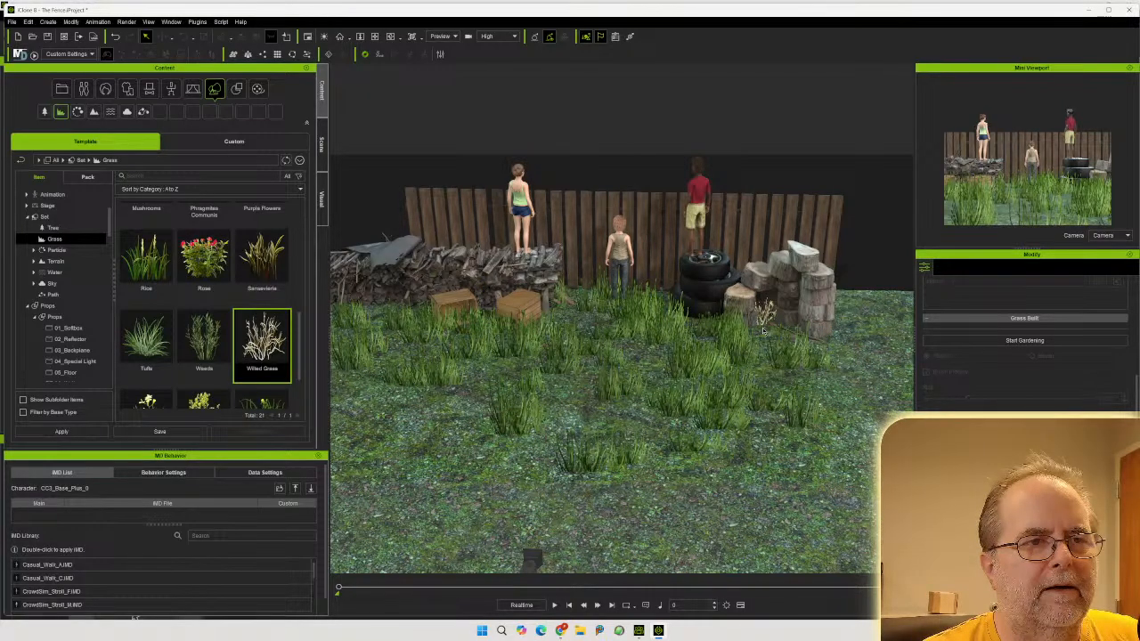
# Select the Wilted Grass among the scene objects and delete it from the foot of the log stack
pyautogui.scroll(10, 771, 317)
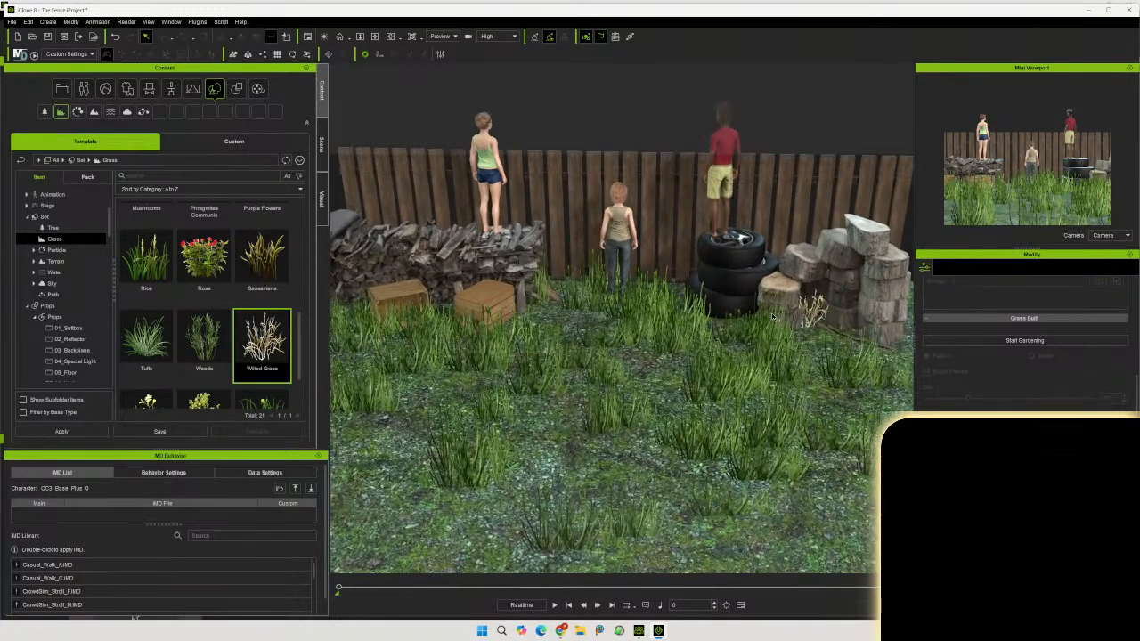
pyautogui.press('f')
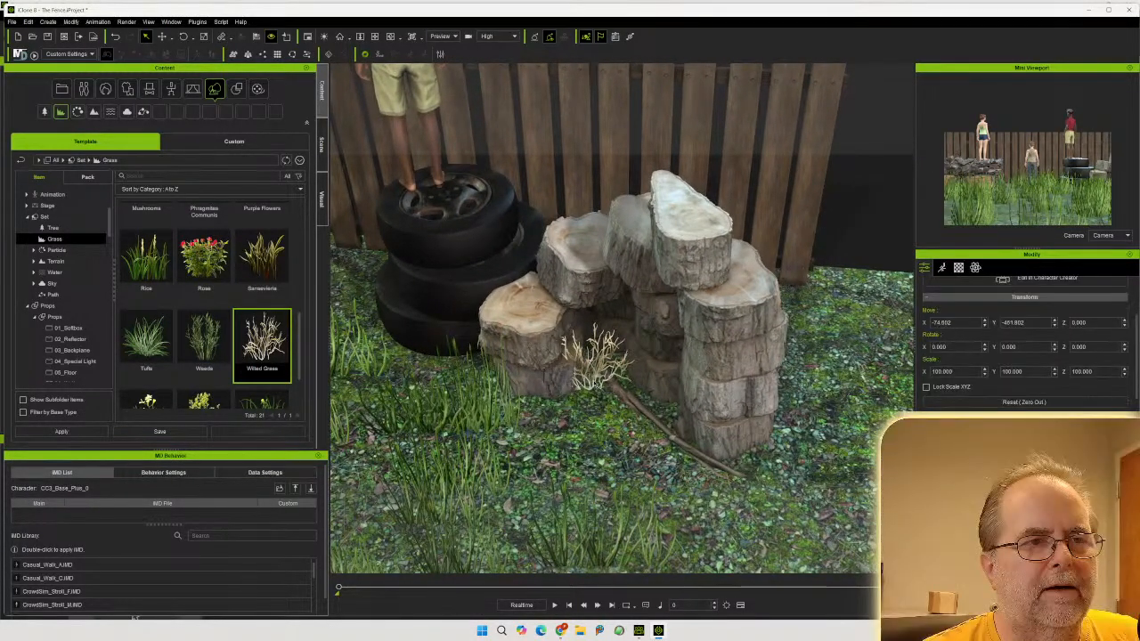
pyautogui.press('w')
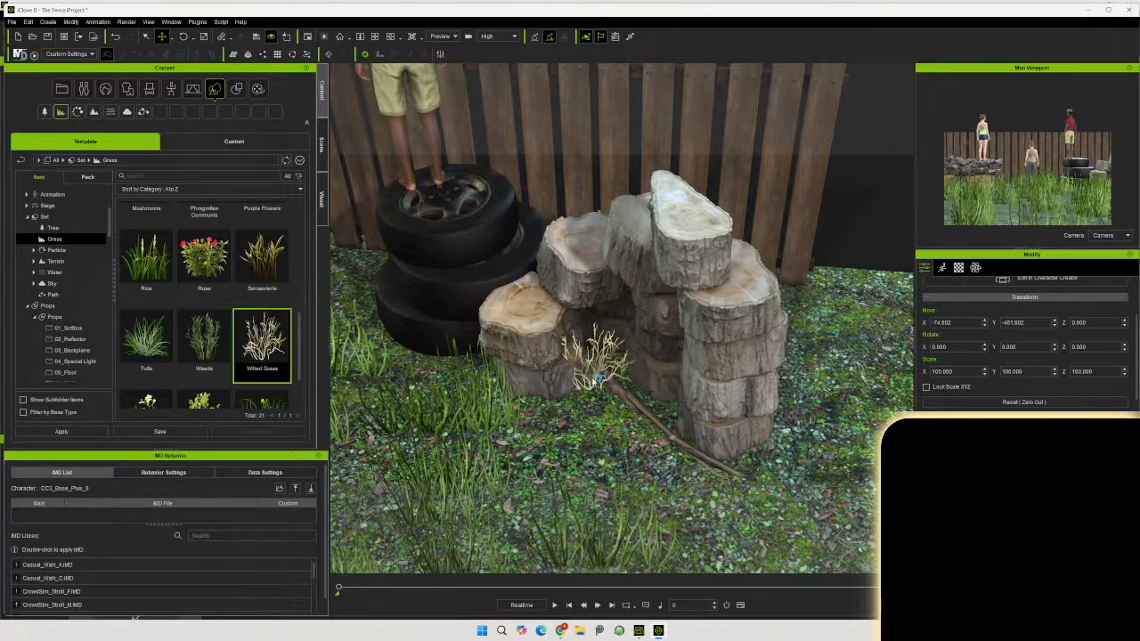
pyautogui.click(321, 145)
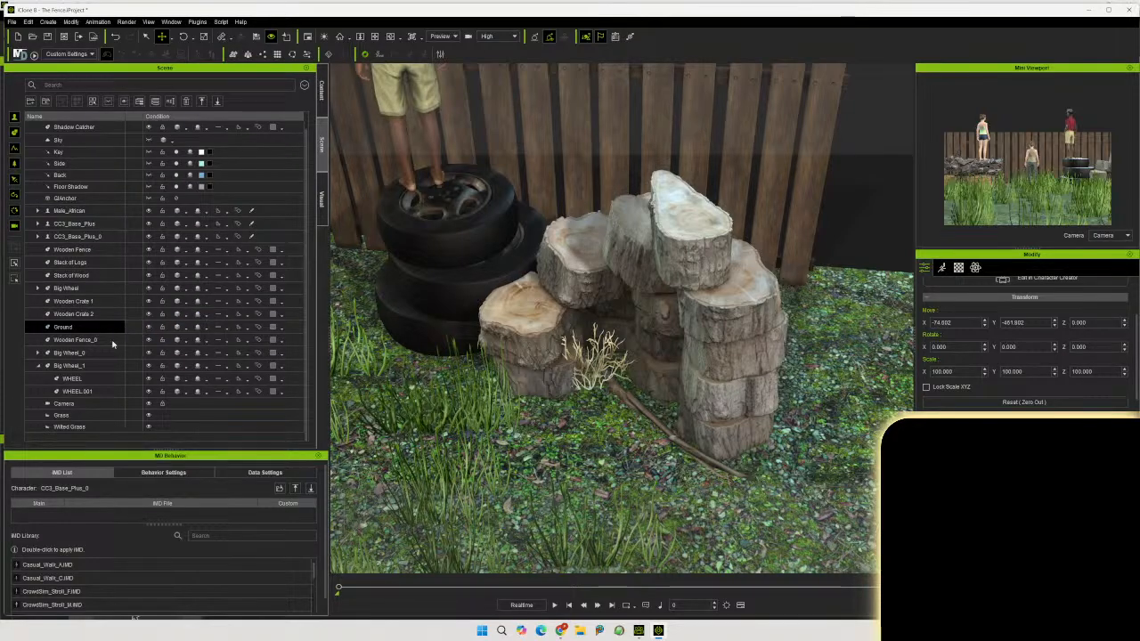
pyautogui.click(90, 424)
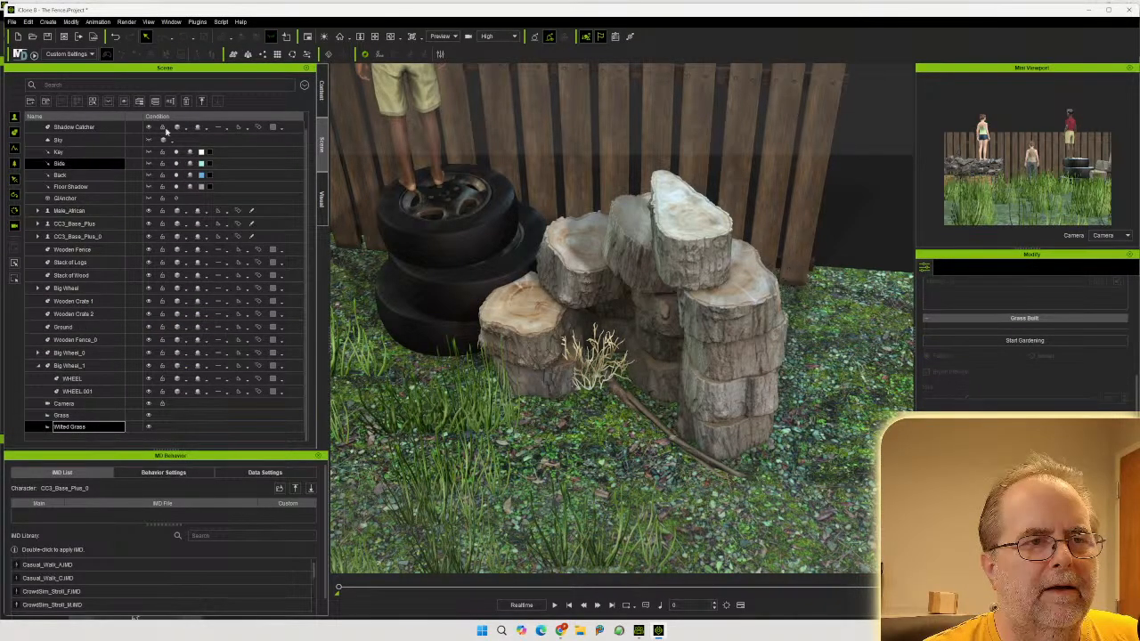
pyautogui.click(433, 426)
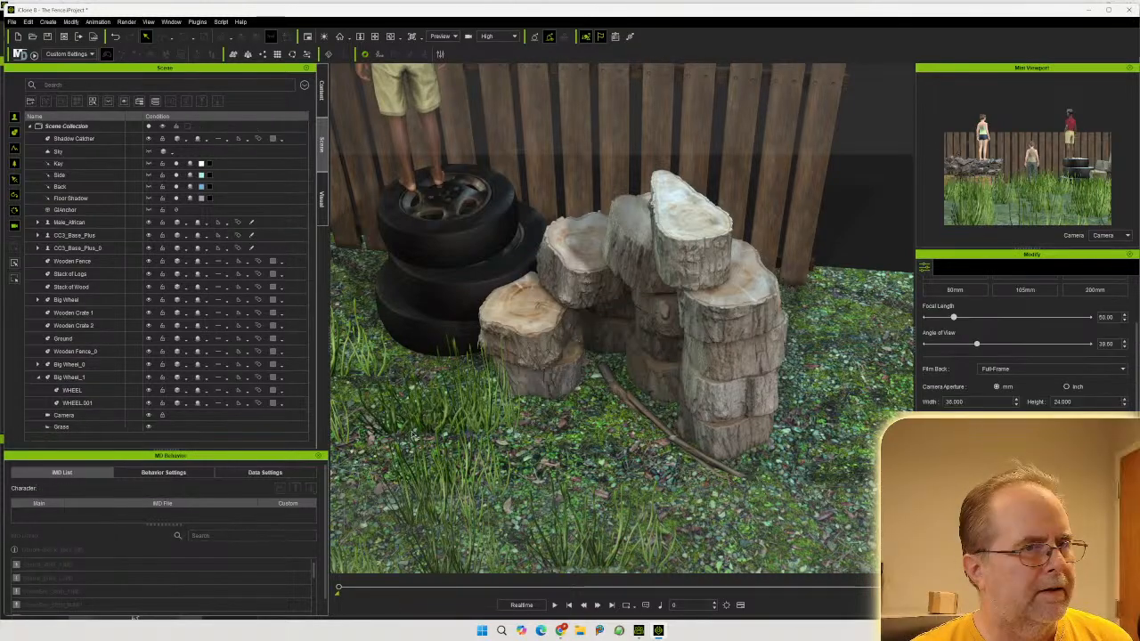
# Place a new Wilted Grass plant slightly farther in front of the log stack, near the end of the stick
pyautogui.click(320, 93)
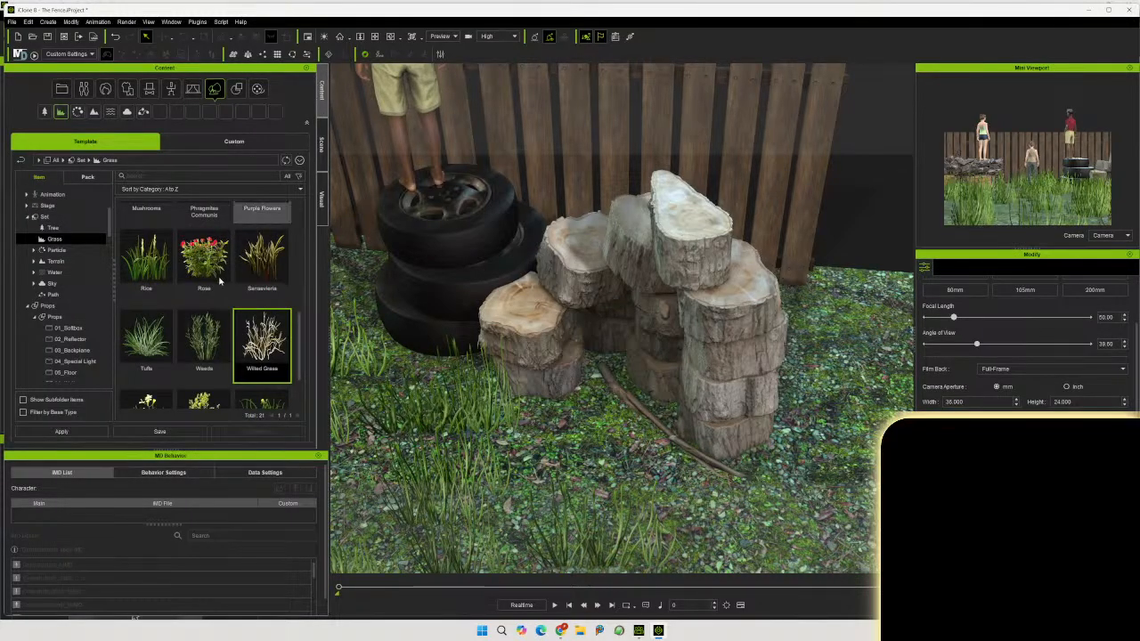
pyautogui.moveTo(371, 383); pyautogui.dragTo(617, 434)
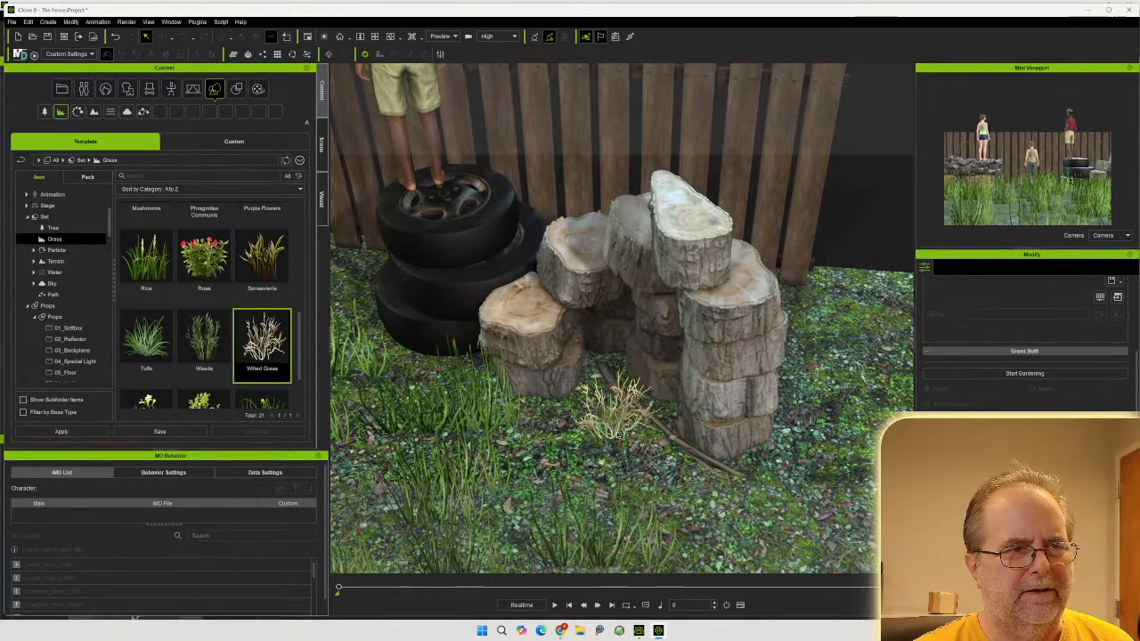
# Plant more Wilted Grass on the ground in front of the tires, beside the lowest log
pyautogui.click(1038, 373)
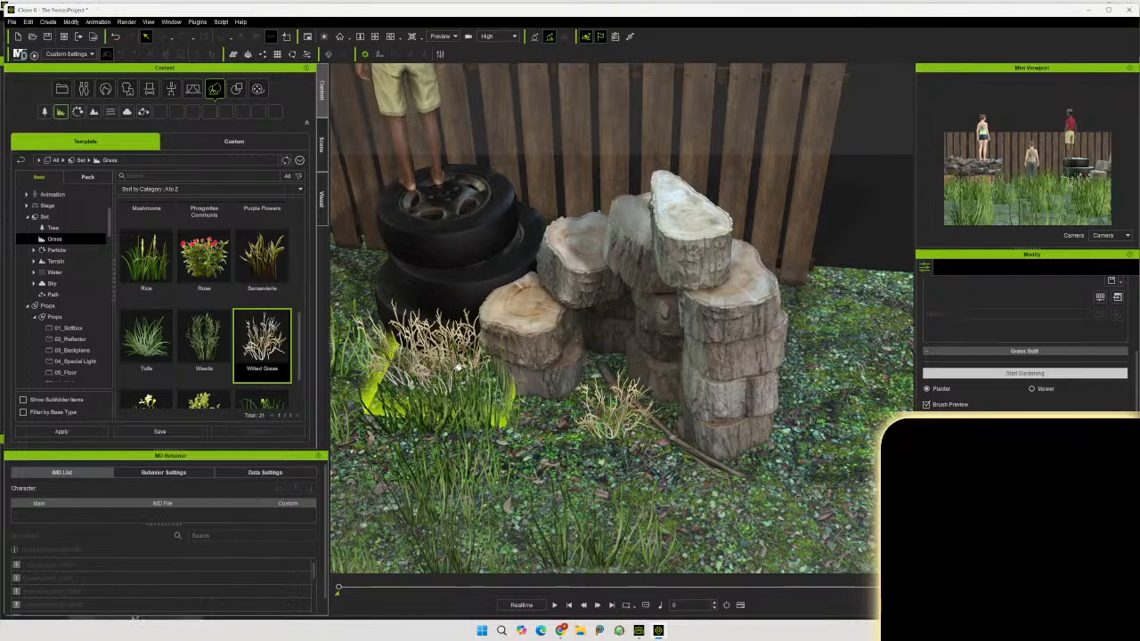
pyautogui.click(458, 367)
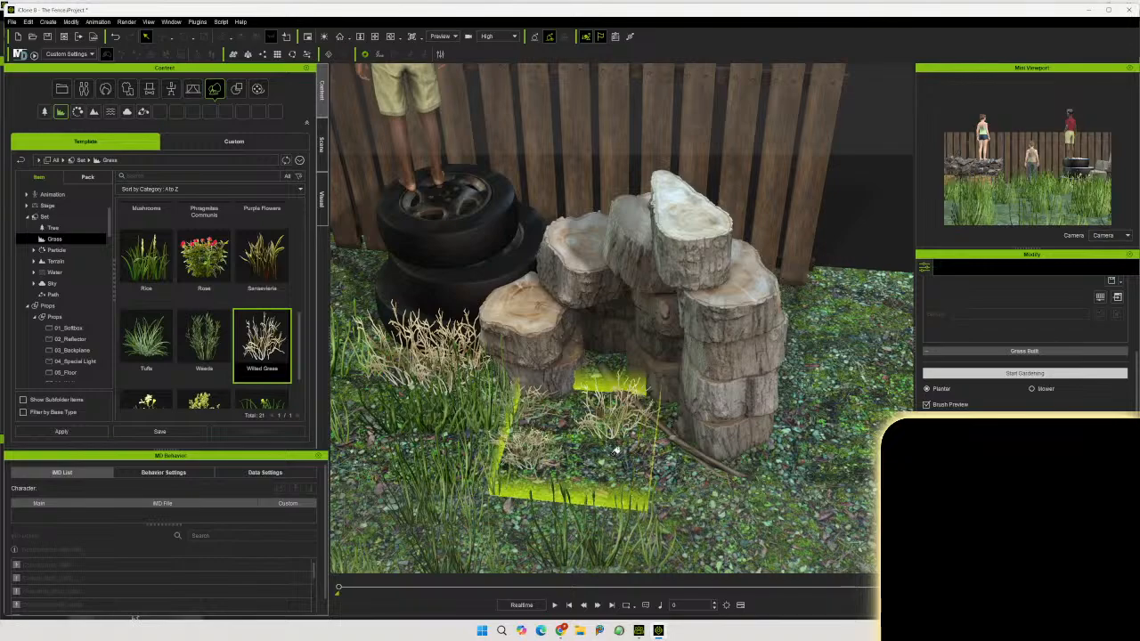
pyautogui.click(1008, 374)
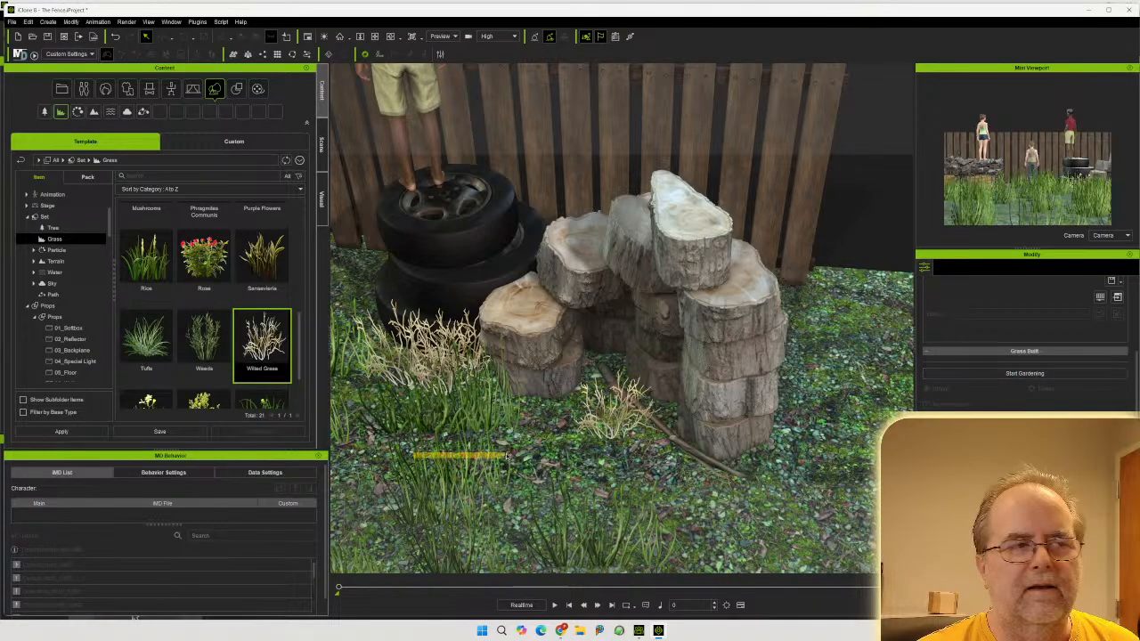
pyautogui.click(476, 452)
pyautogui.moveTo(462, 443); pyautogui.dragTo(481, 440, button='middle')
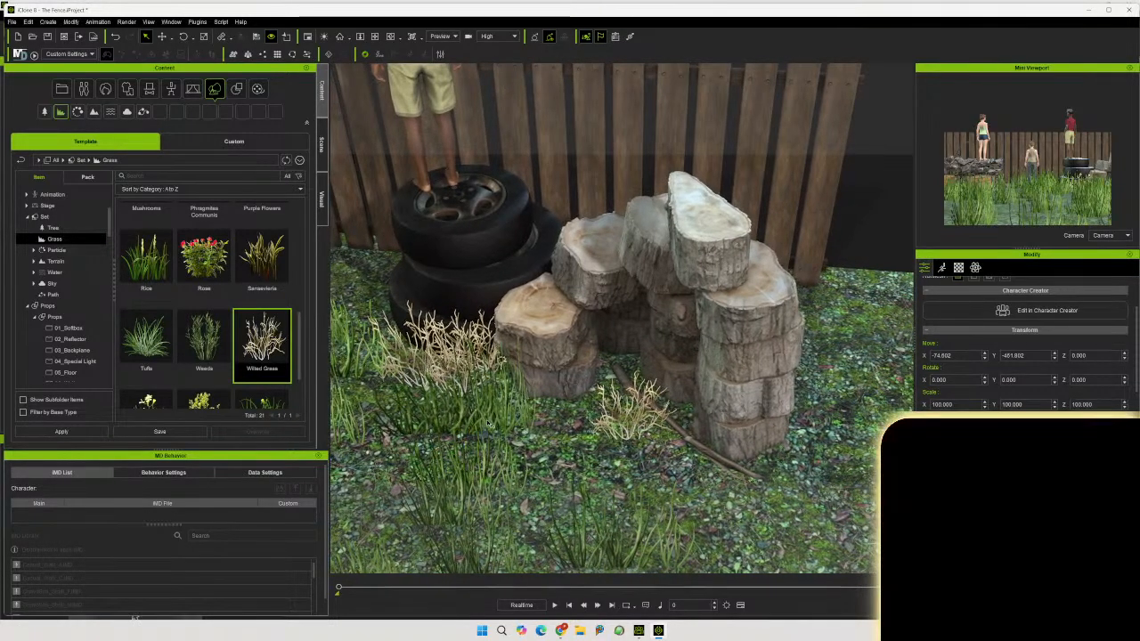
pyautogui.rightClick(488, 425)
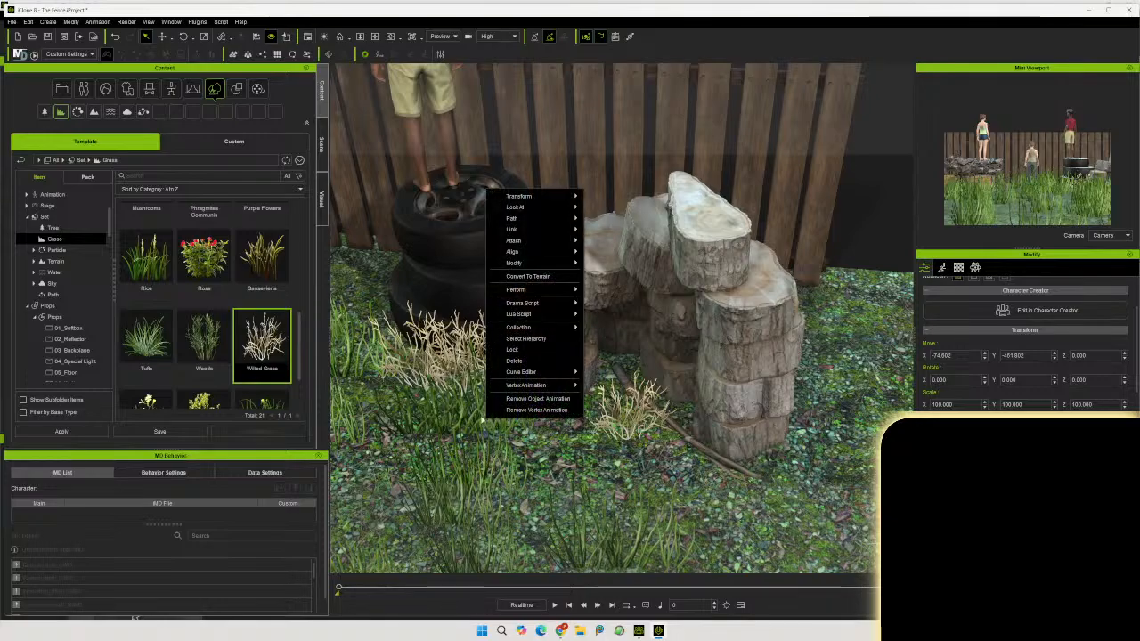
pyautogui.click(589, 391)
# Select the Wilted Grass among the scene objects and plant clumps around the wooden crate and at the near end of the woodpile
pyautogui.moveTo(588, 392); pyautogui.dragTo(864, 432, button='middle')
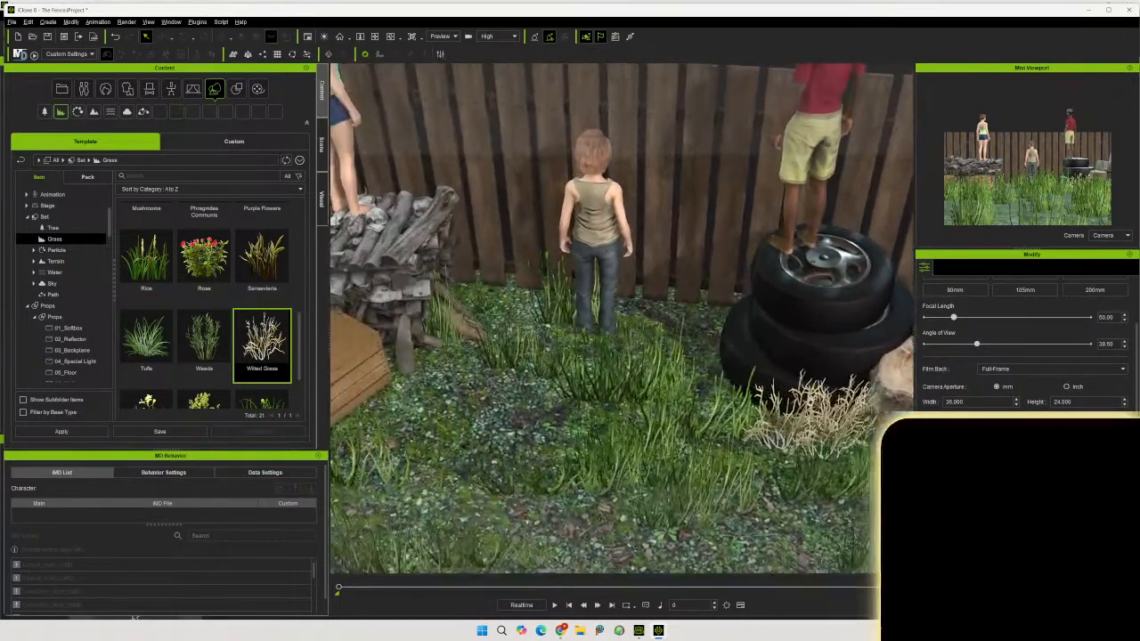
pyautogui.scroll(-2, 636, 450)
pyautogui.scroll(3, 635, 450)
pyautogui.moveTo(636, 450); pyautogui.dragTo(847, 409, button='middle')
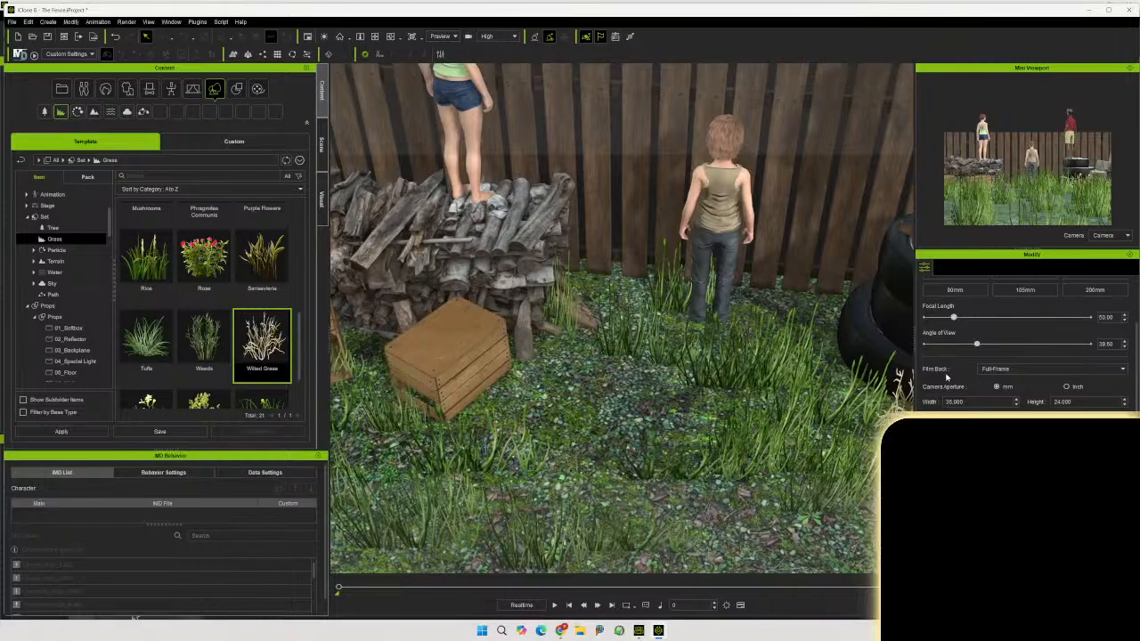
pyautogui.click(321, 142)
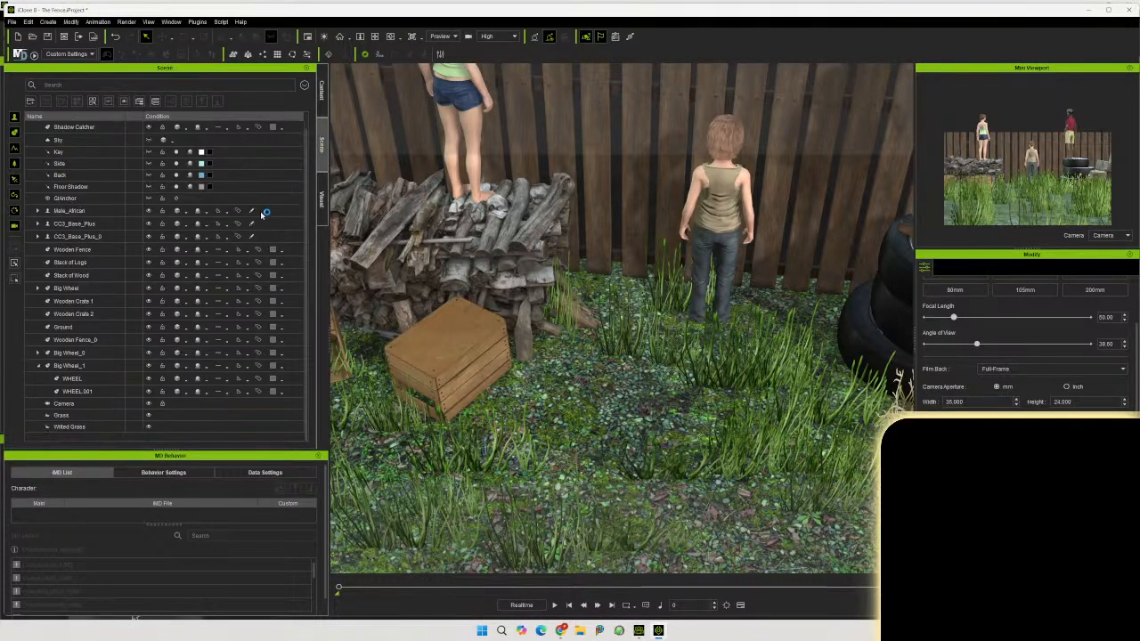
pyautogui.click(90, 427)
pyautogui.click(1024, 373)
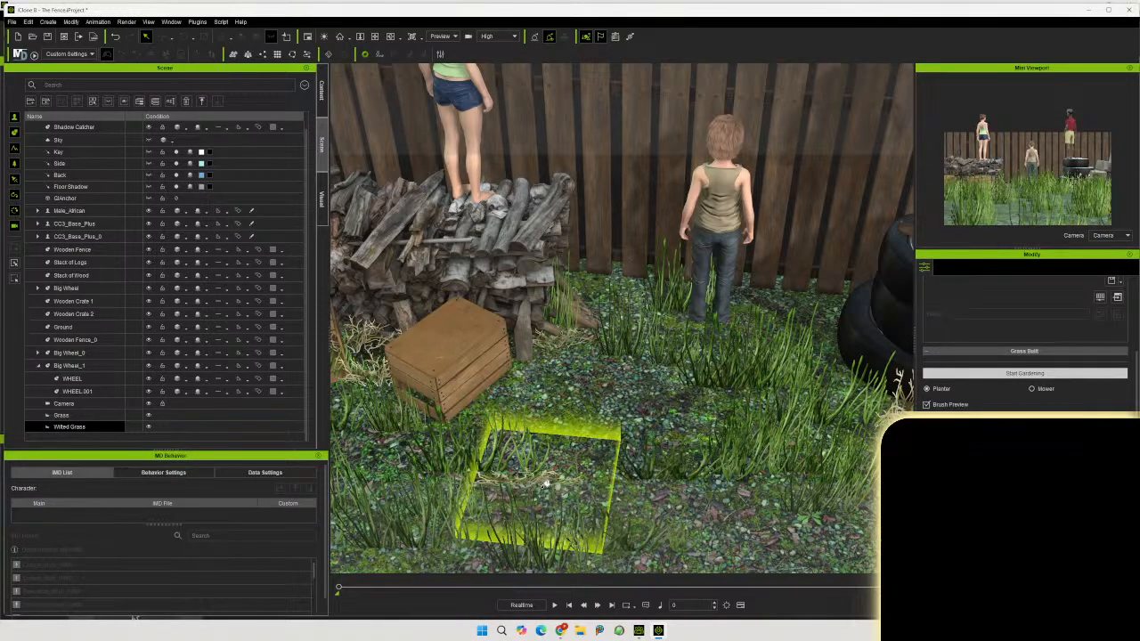
pyautogui.click(988, 373)
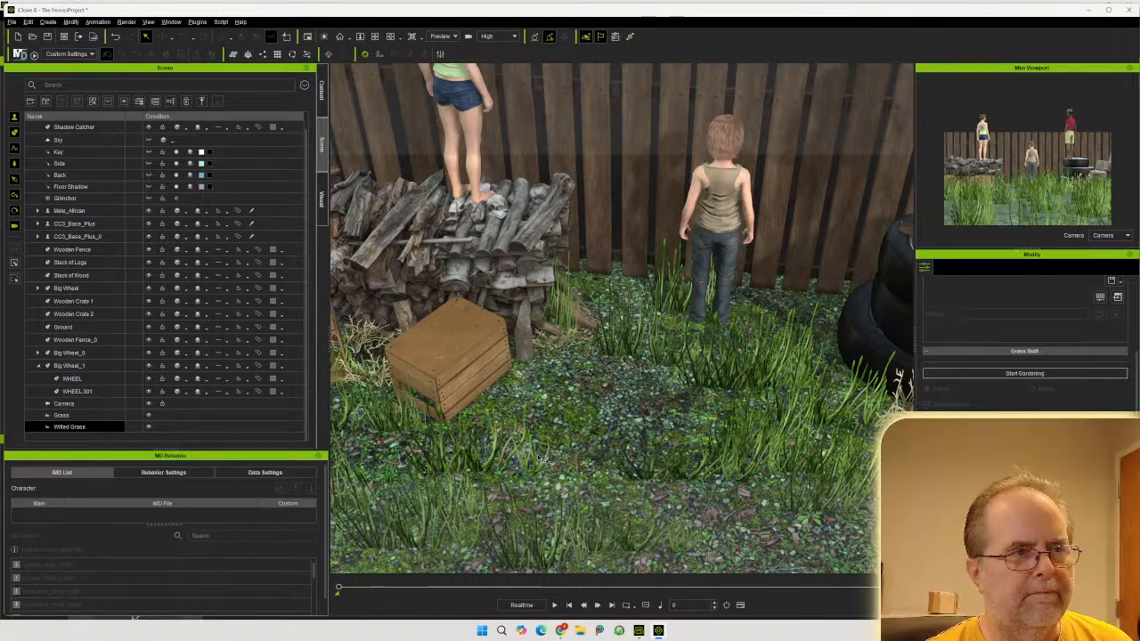
# Plant additional Wilted Grass between the two crates and beside the closed crate along the woodpile
pyautogui.moveTo(476, 481); pyautogui.dragTo(813, 408, button='middle')
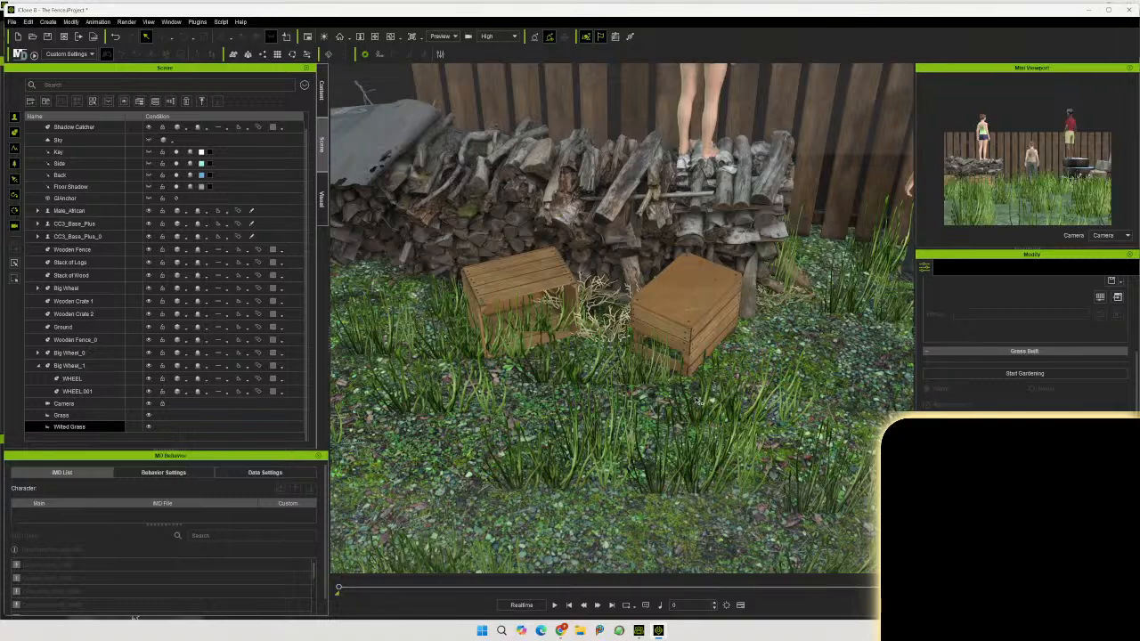
pyautogui.scroll(-2, 697, 402)
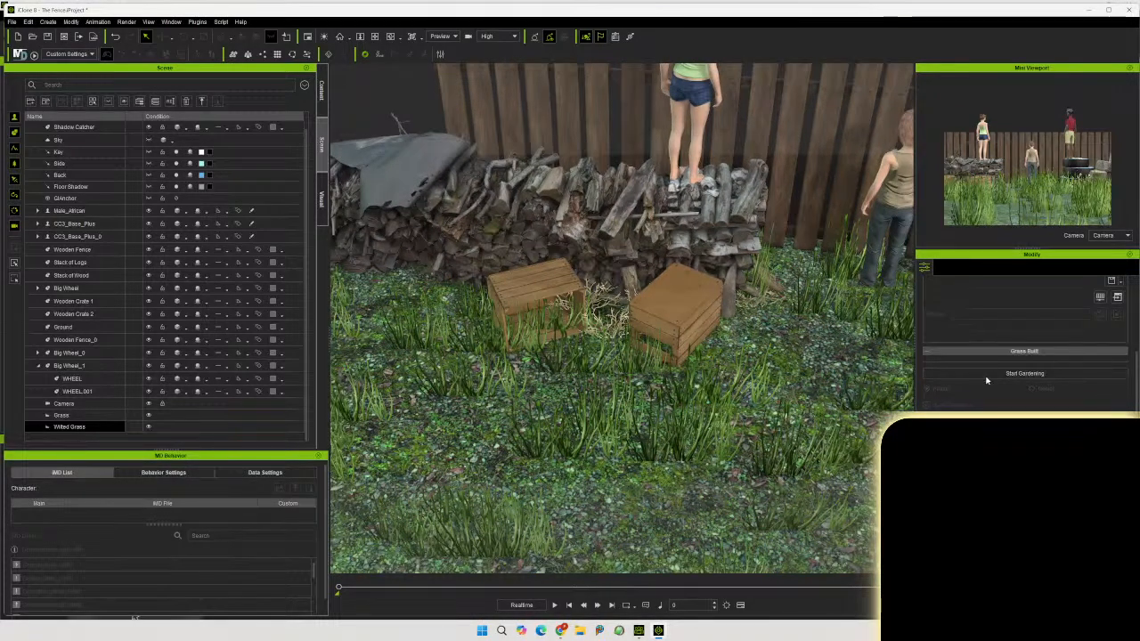
pyautogui.click(986, 378)
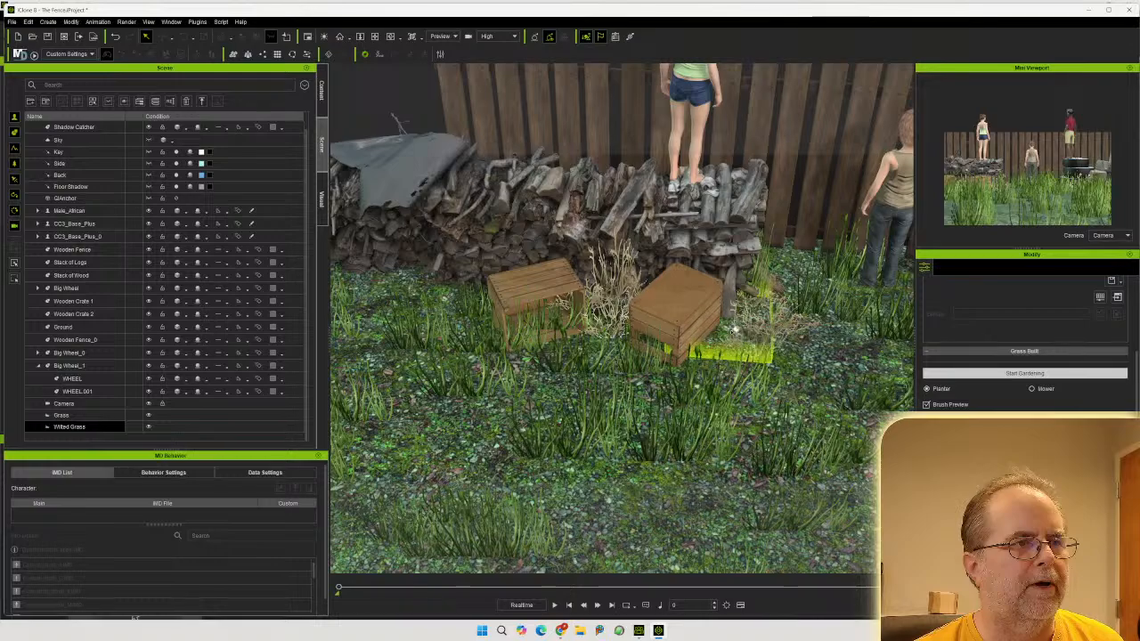
pyautogui.click(1030, 374)
# Switch the viewport to the Camera view and widen it to check the planted scene
pyautogui.moveTo(779, 392); pyautogui.dragTo(488, 399, button='middle')
pyautogui.moveTo(699, 412); pyautogui.dragTo(671, 483, button='middle')
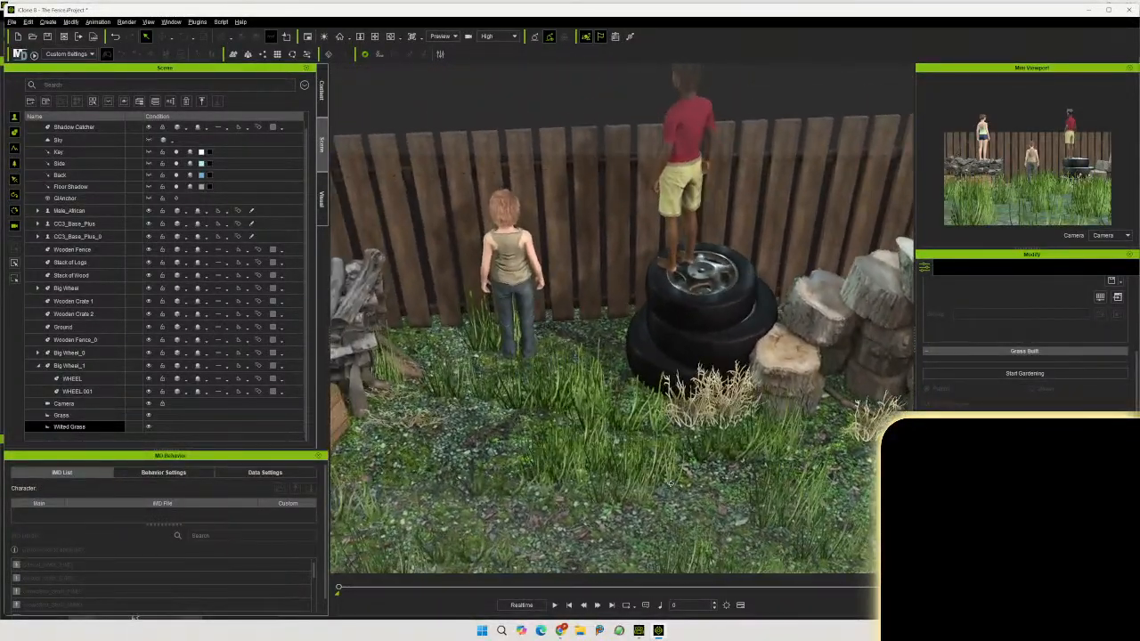
pyautogui.click(435, 59)
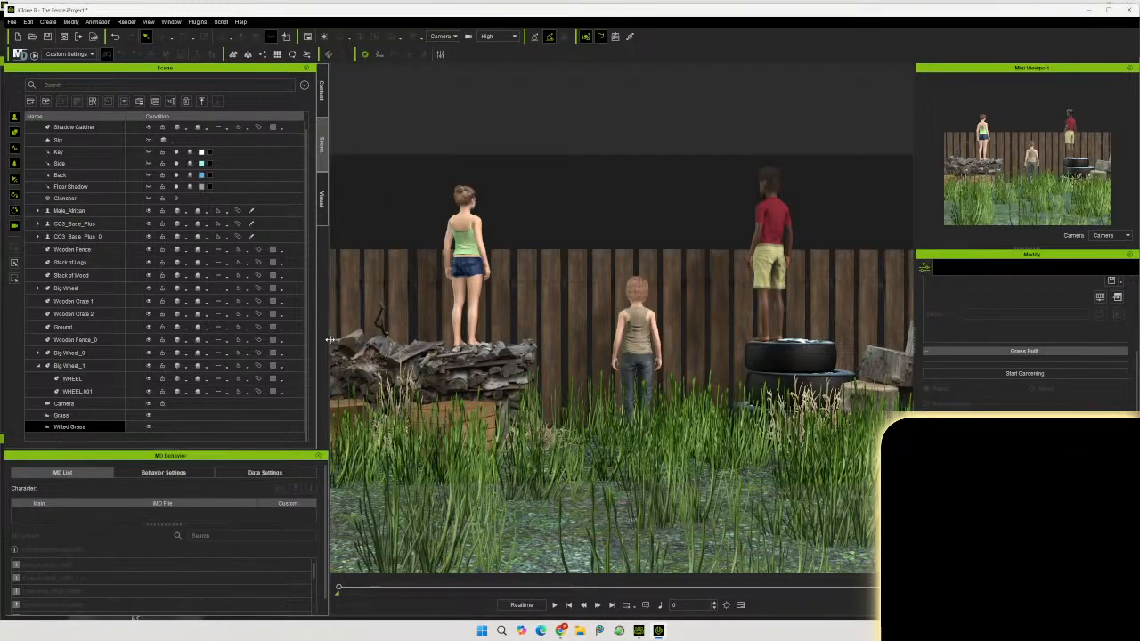
pyautogui.moveTo(329, 339); pyautogui.dragTo(164, 347)
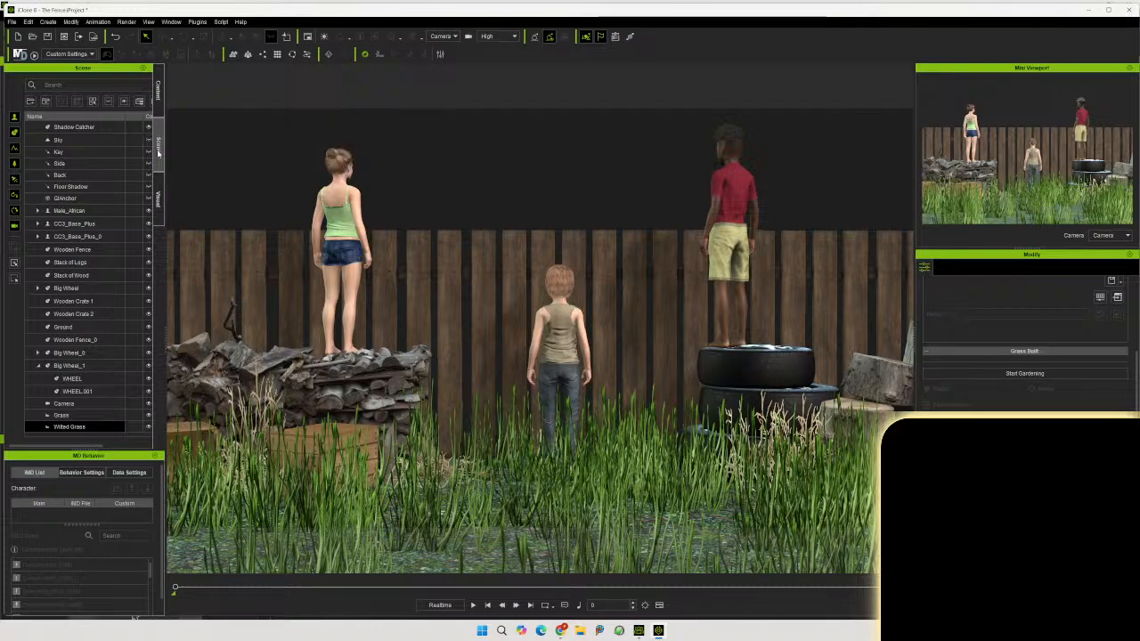
# Return to the Preview view and place Yellow Flowers1 from the Grass library on the ground in front of the crates
pyautogui.click(158, 96)
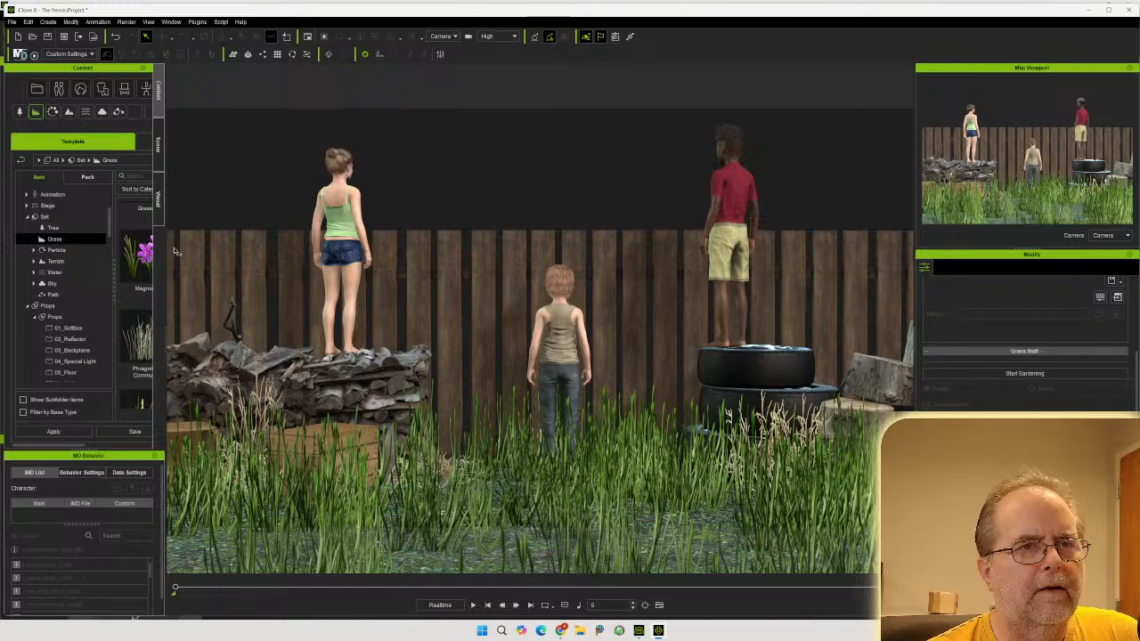
pyautogui.moveTo(166, 256); pyautogui.dragTo(298, 250)
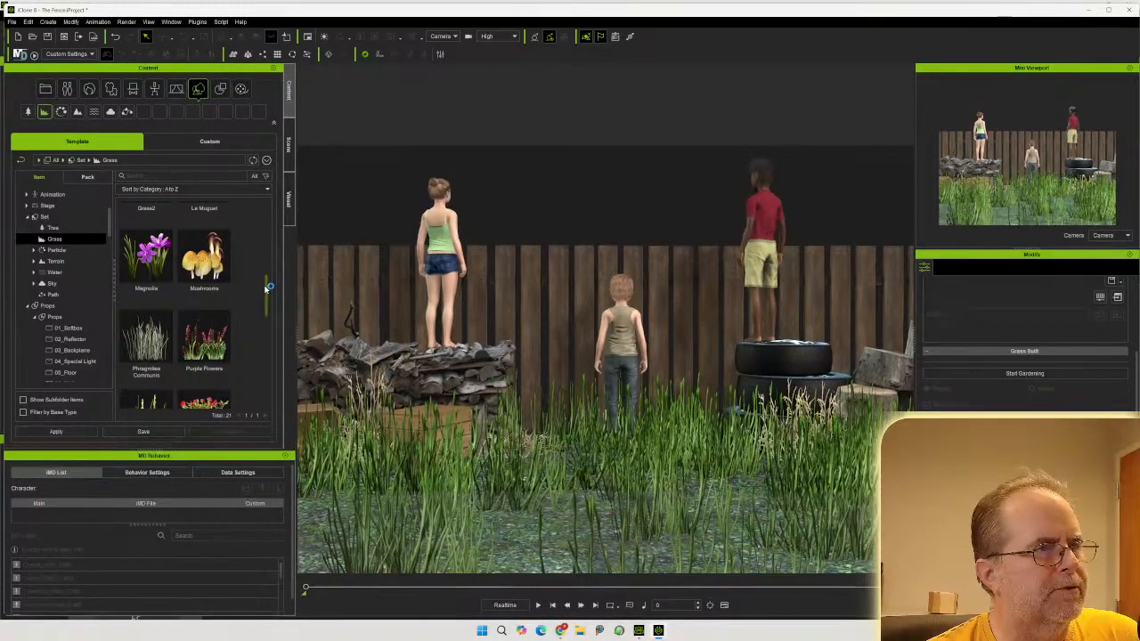
pyautogui.moveTo(265, 291); pyautogui.dragTo(268, 374)
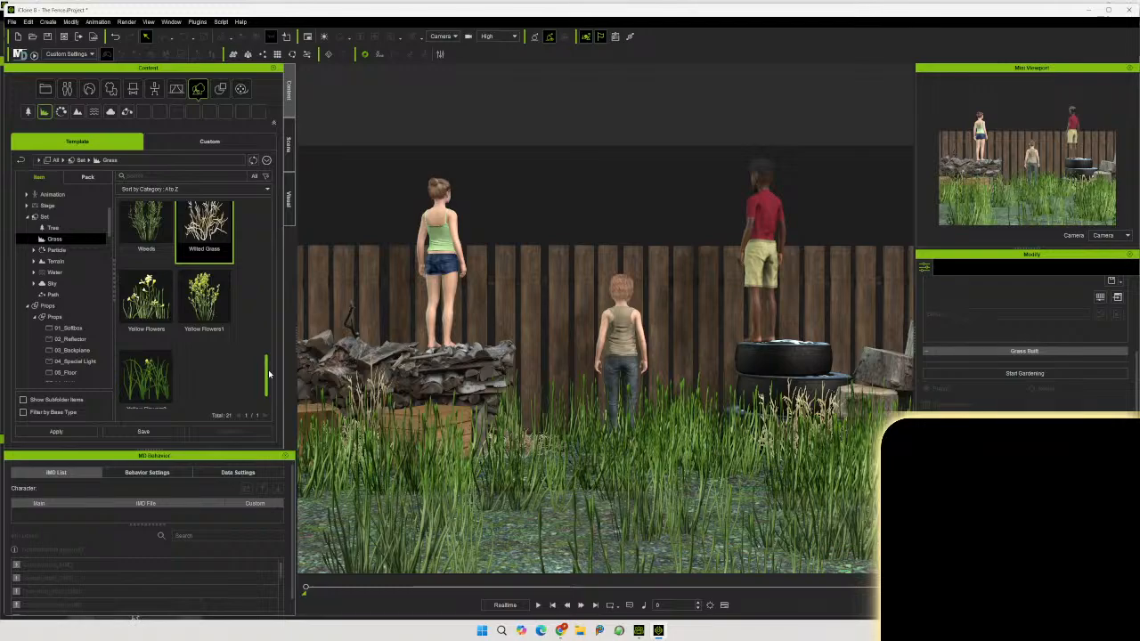
pyautogui.click(204, 302)
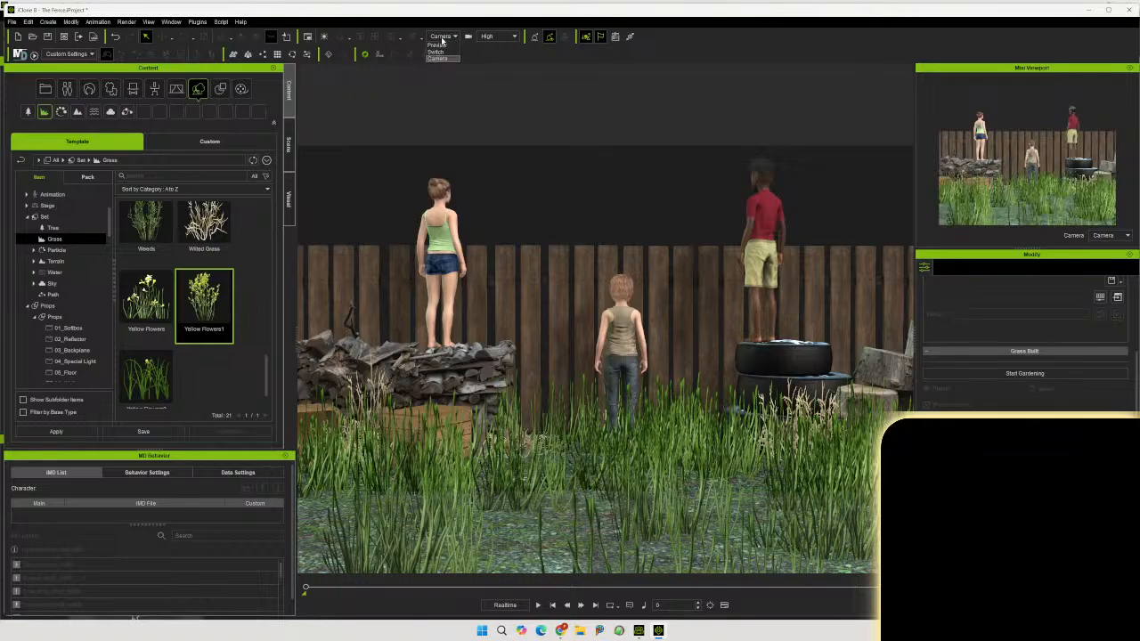
pyautogui.click(437, 45)
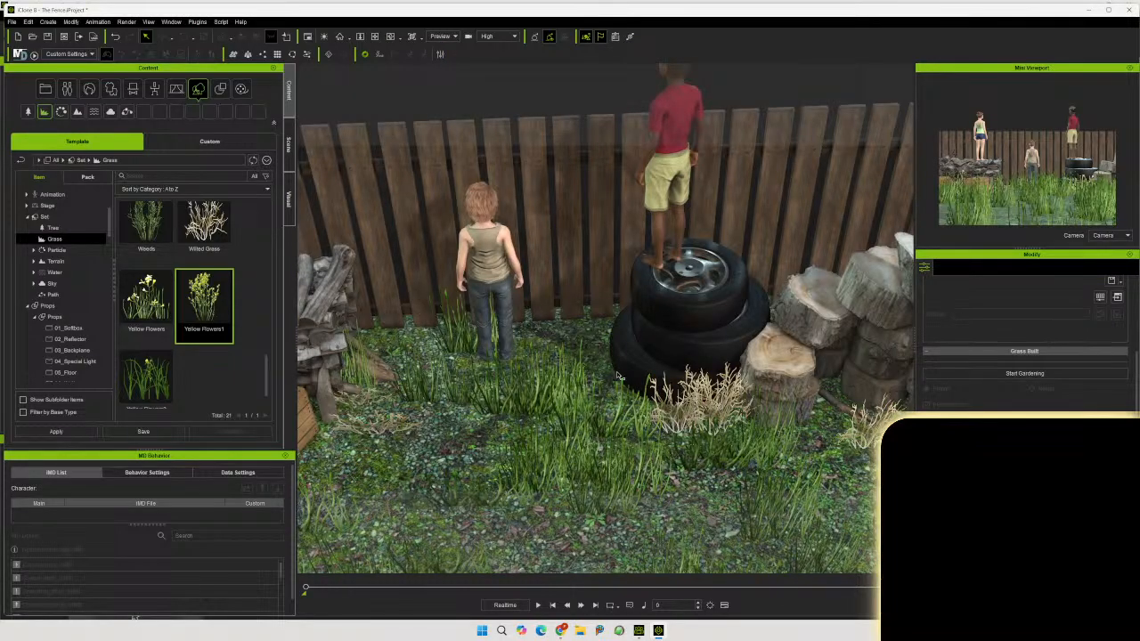
pyautogui.moveTo(607, 391); pyautogui.dragTo(687, 300, button='right')
pyautogui.moveTo(205, 302); pyautogui.dragTo(696, 364)
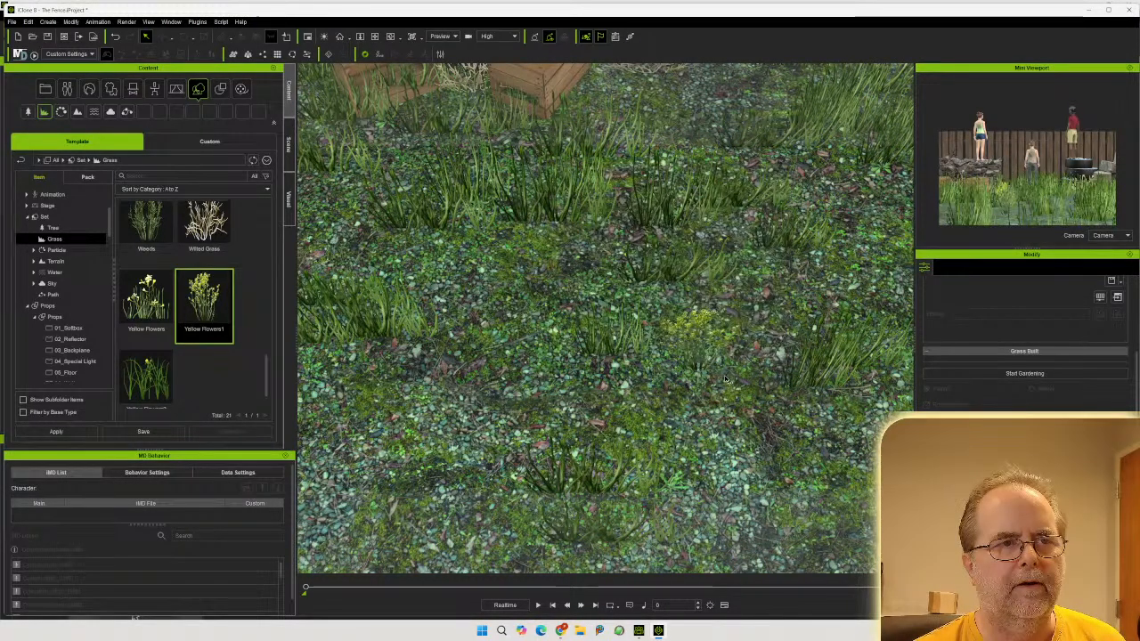
# Plant a taller clump of Yellow Flowers1 among the grass in front of the crates
pyautogui.moveTo(726, 380); pyautogui.dragTo(703, 313, button='right')
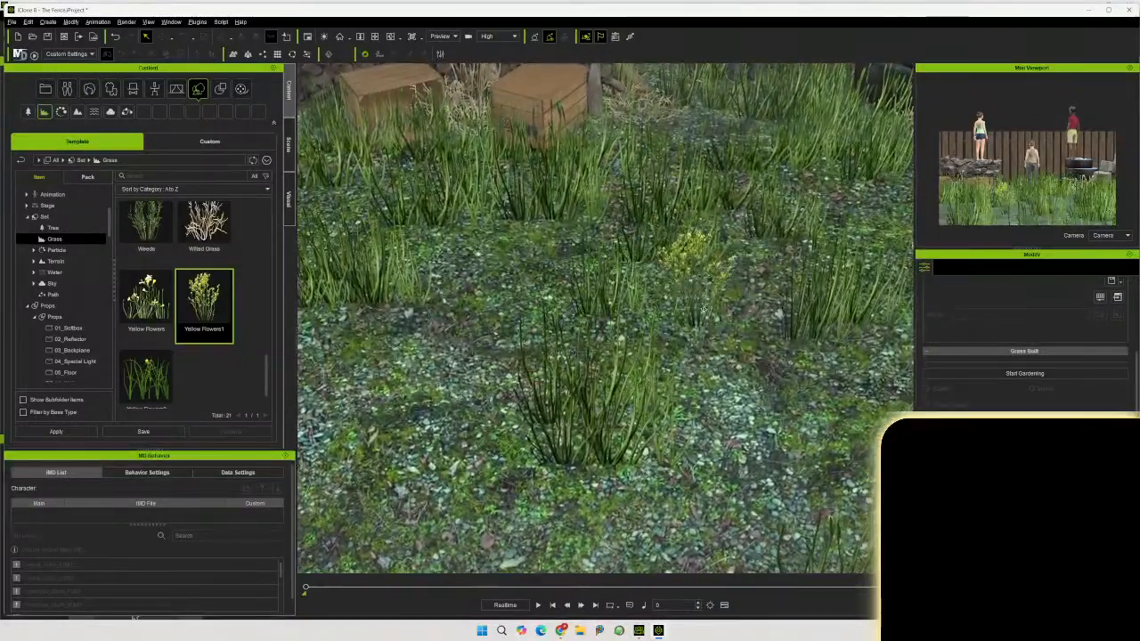
pyautogui.click(1022, 375)
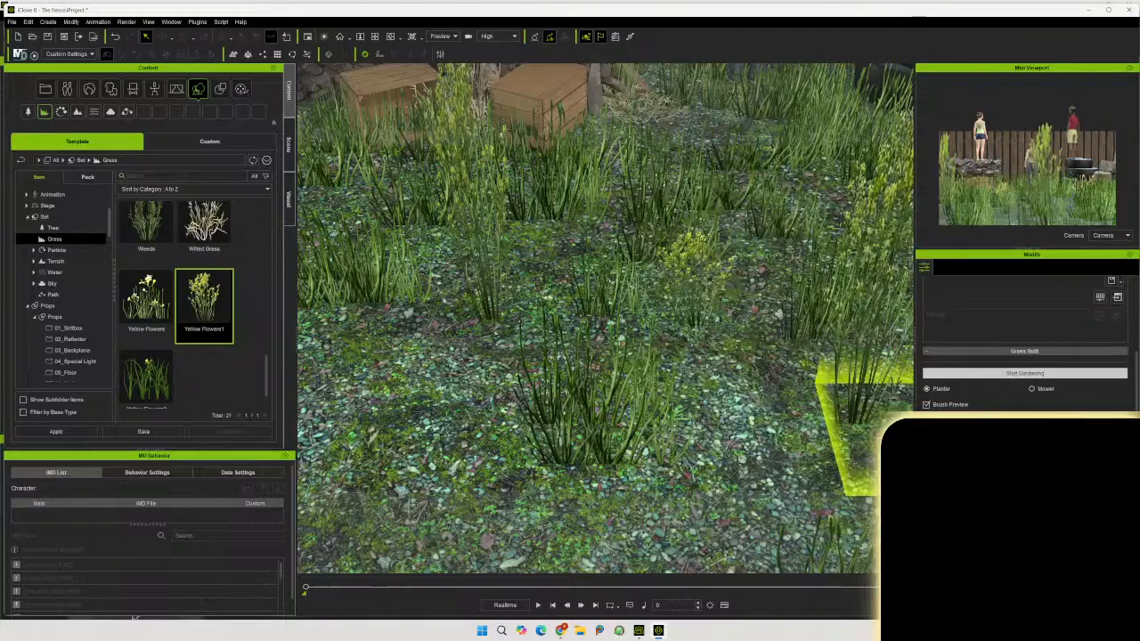
pyautogui.click(1014, 374)
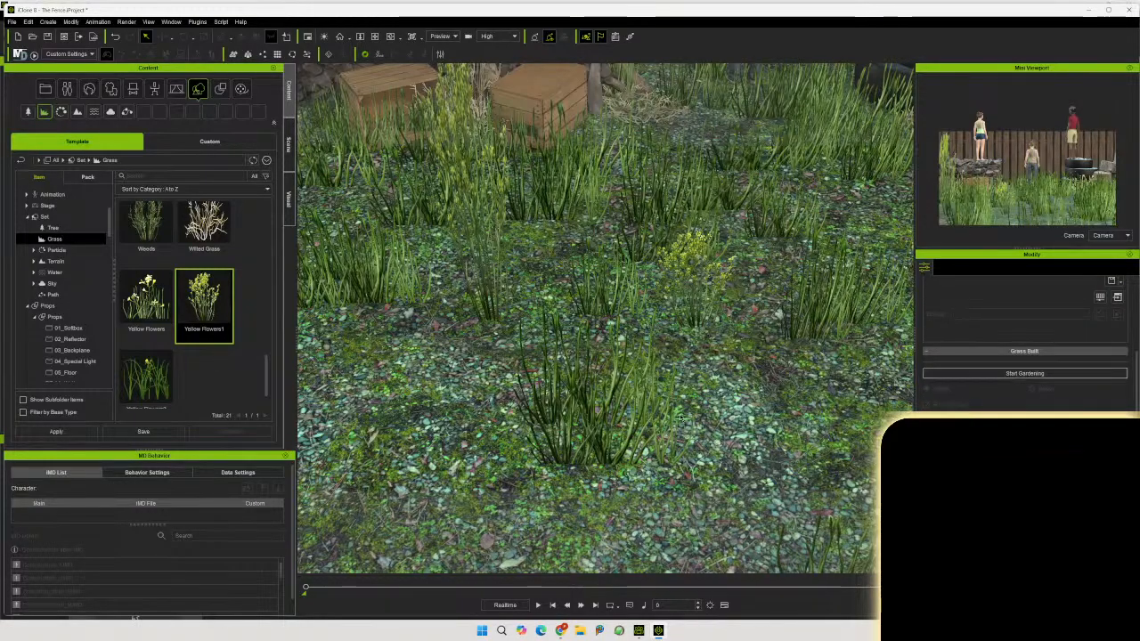
# Use the Mower on the open patch in mid-lawn and plant Yellow Flowers1 at the fence between the boy and the tires
pyautogui.moveTo(677, 406); pyautogui.dragTo(572, 443, button='middle')
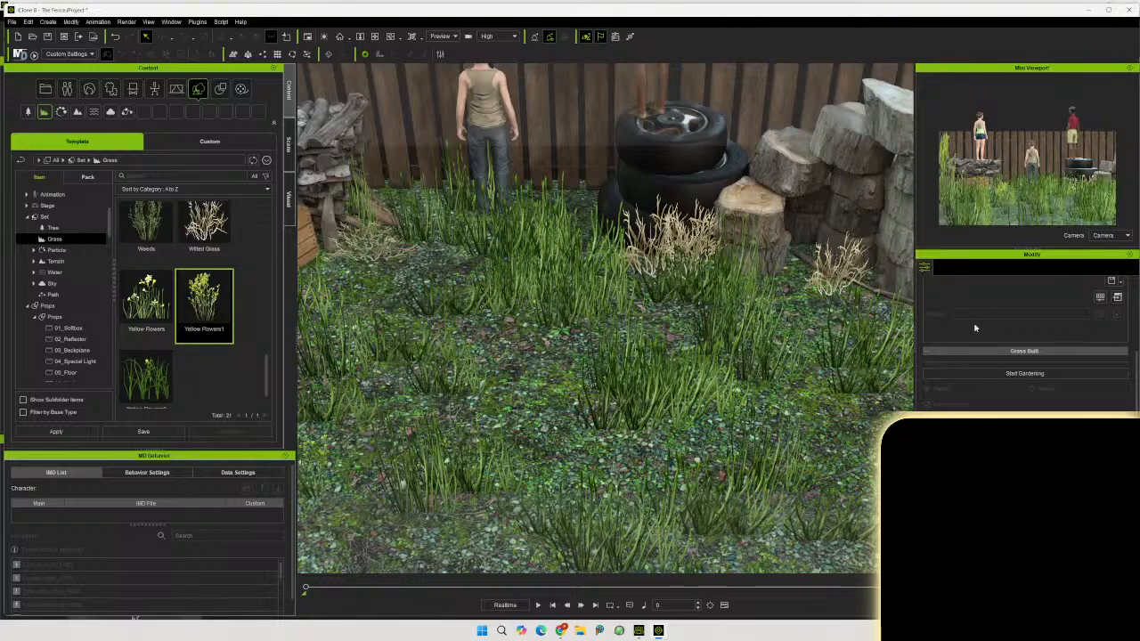
pyautogui.click(1024, 374)
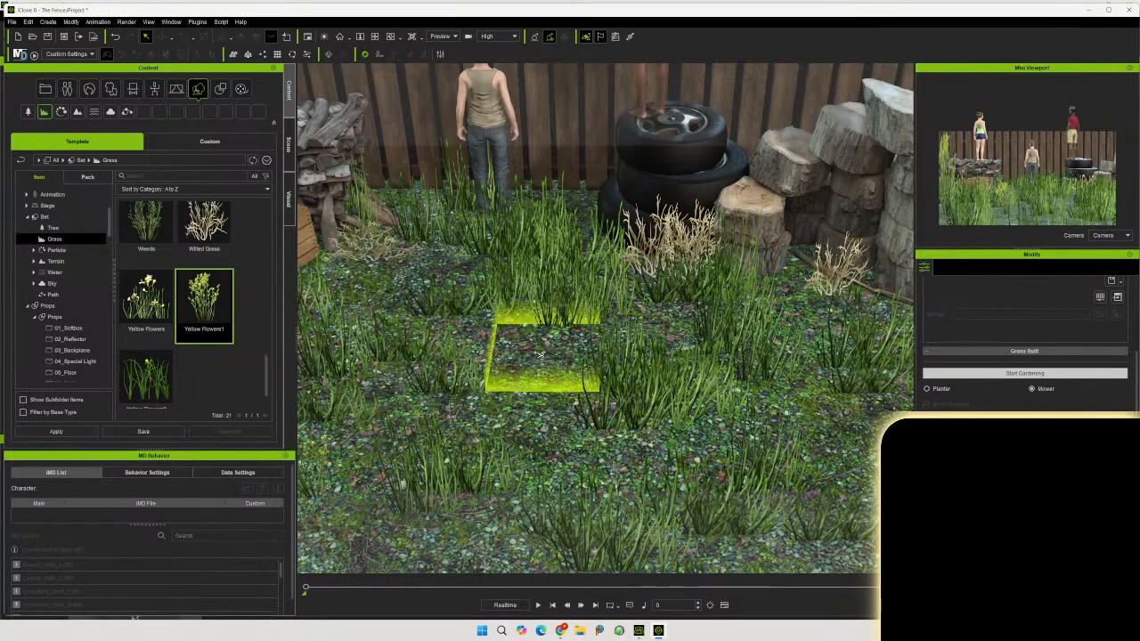
pyautogui.click(533, 349)
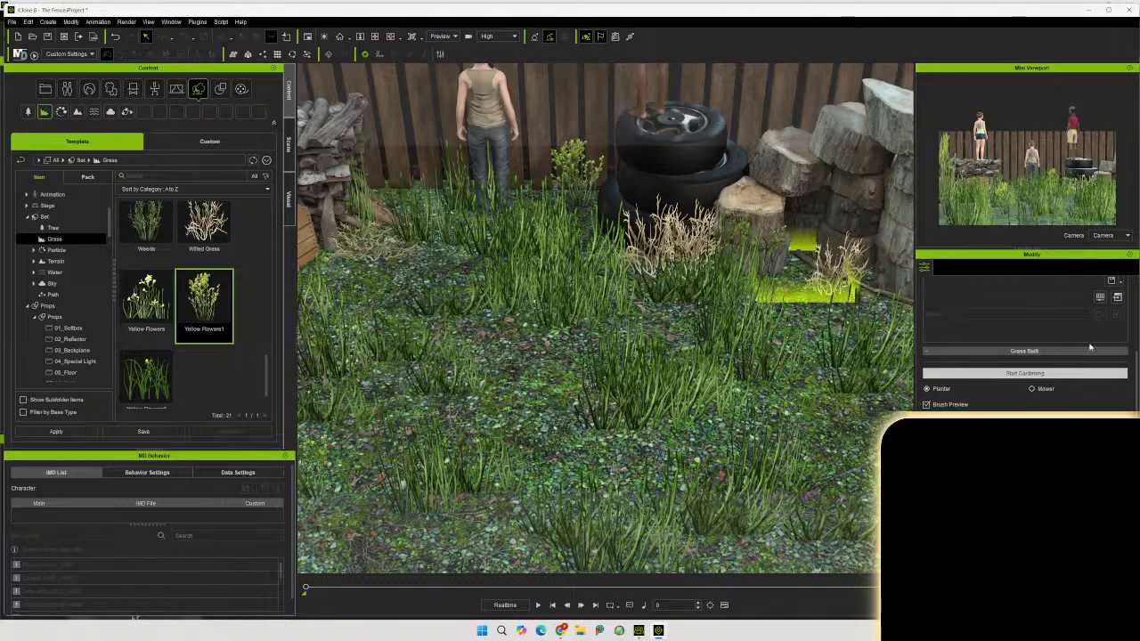
pyautogui.click(1026, 374)
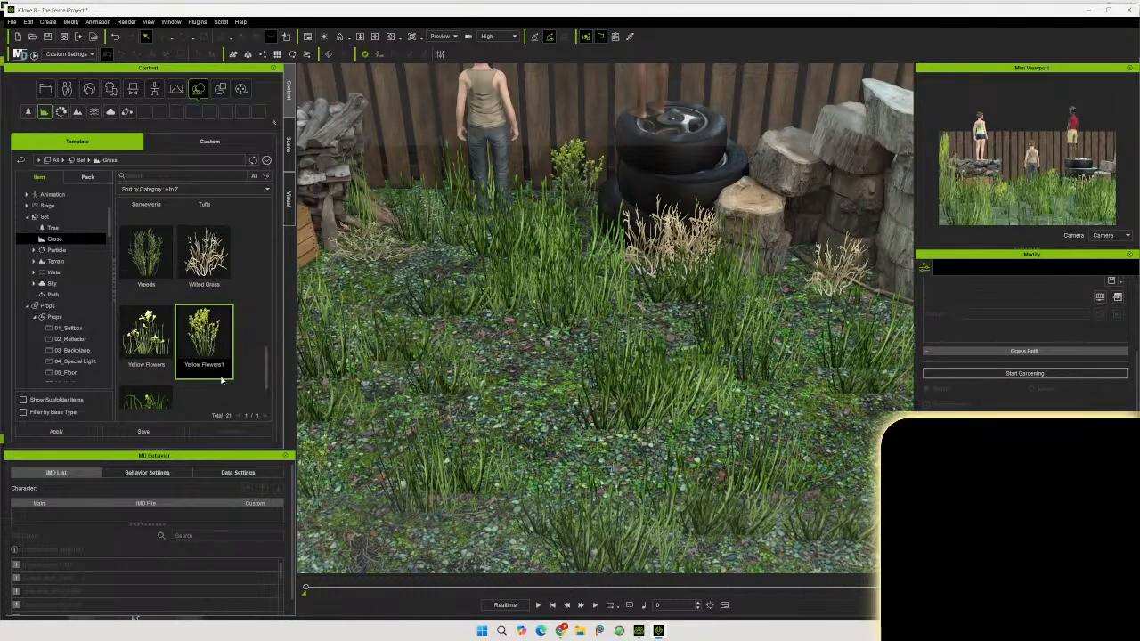
# Place Purple Flowers from the Grass library in the middle of the lawn, in front of the tires
pyautogui.scroll(5, 225, 380)
pyautogui.scroll(4, 227, 378)
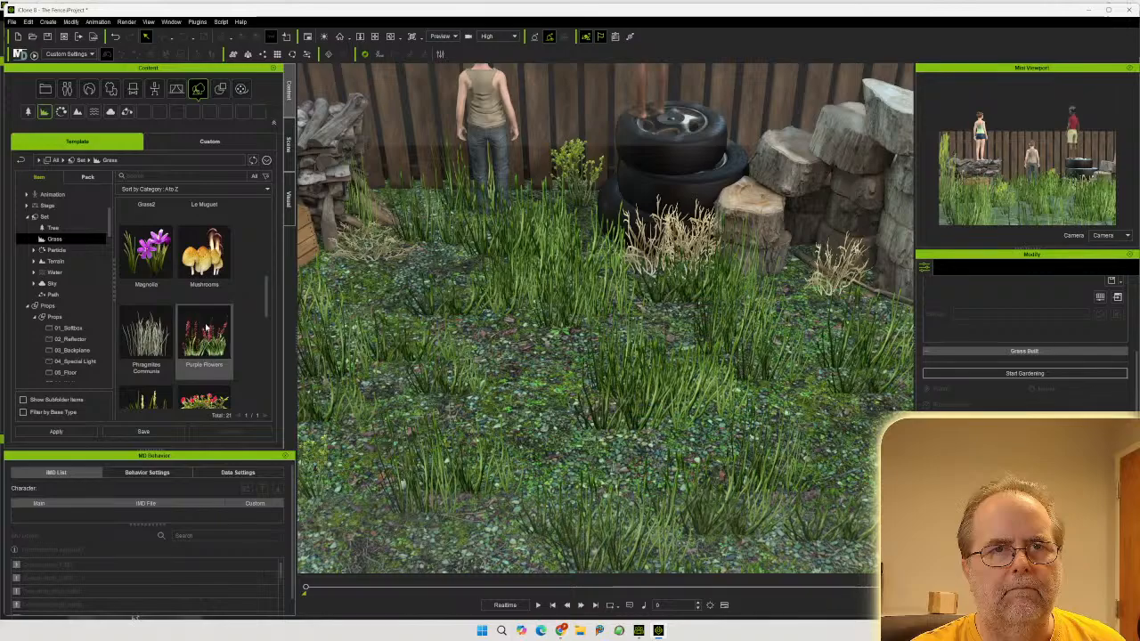
pyautogui.click(204, 329)
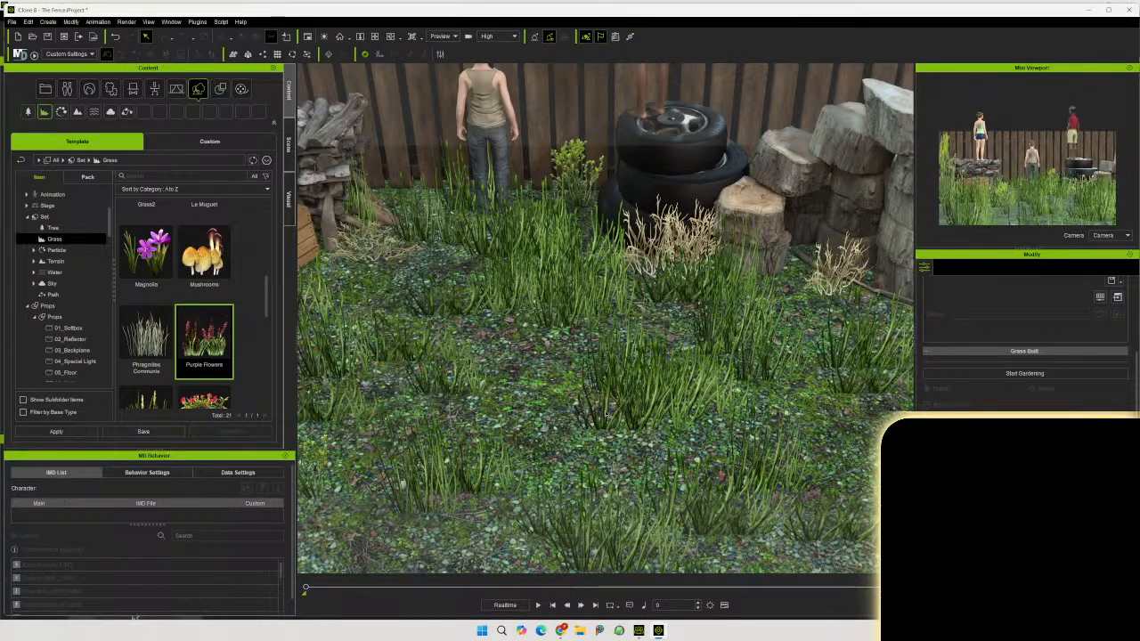
pyautogui.scroll(-2, 615, 413)
pyautogui.scroll(3, 608, 454)
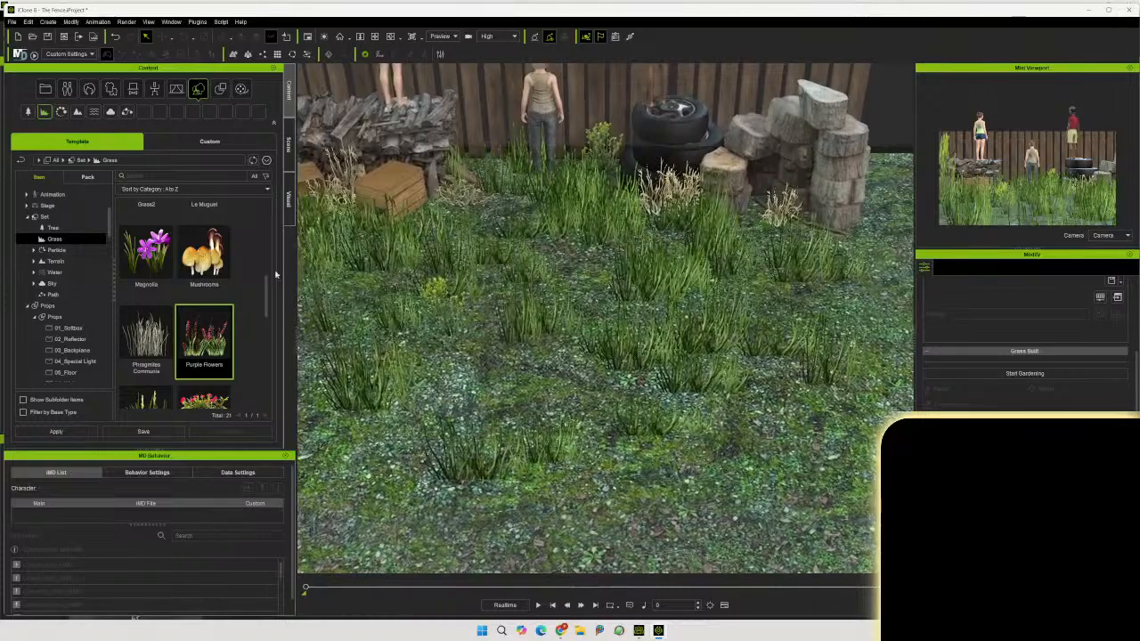
pyautogui.moveTo(414, 401); pyautogui.dragTo(646, 332)
pyautogui.moveTo(645, 329); pyautogui.dragTo(650, 333)
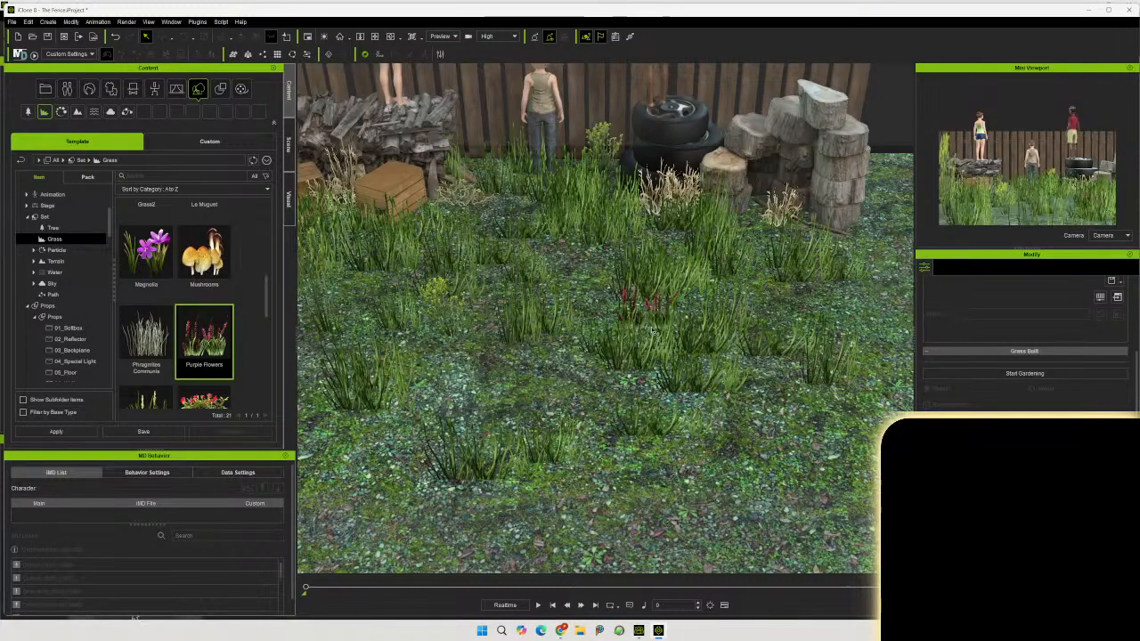
# Plant more Purple Flowers clumps across the lawn, in front of the crate and beside the foreground grass
pyautogui.click(1009, 373)
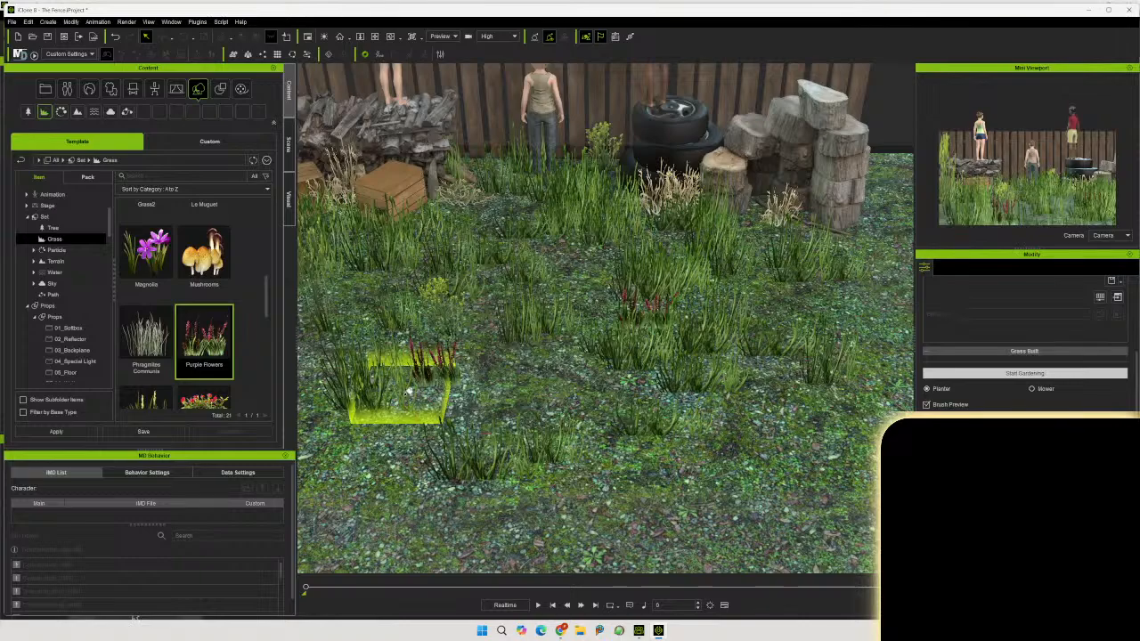
pyautogui.click(411, 392)
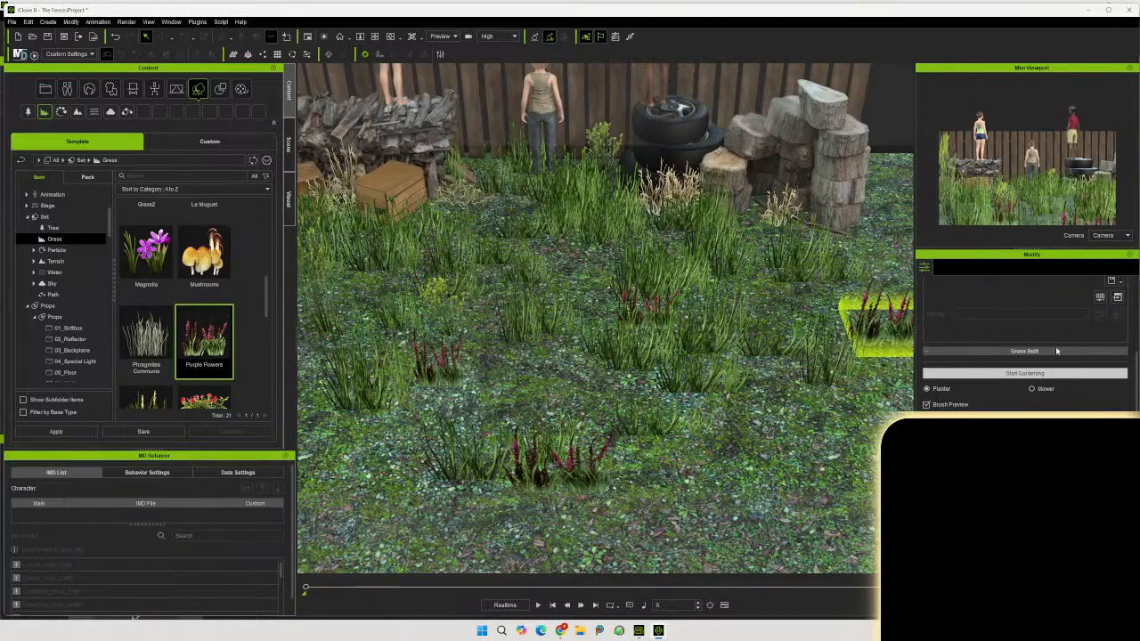
# End the Purple Flowers gardening session and browse the Grass library for other plants
pyautogui.click(1026, 373)
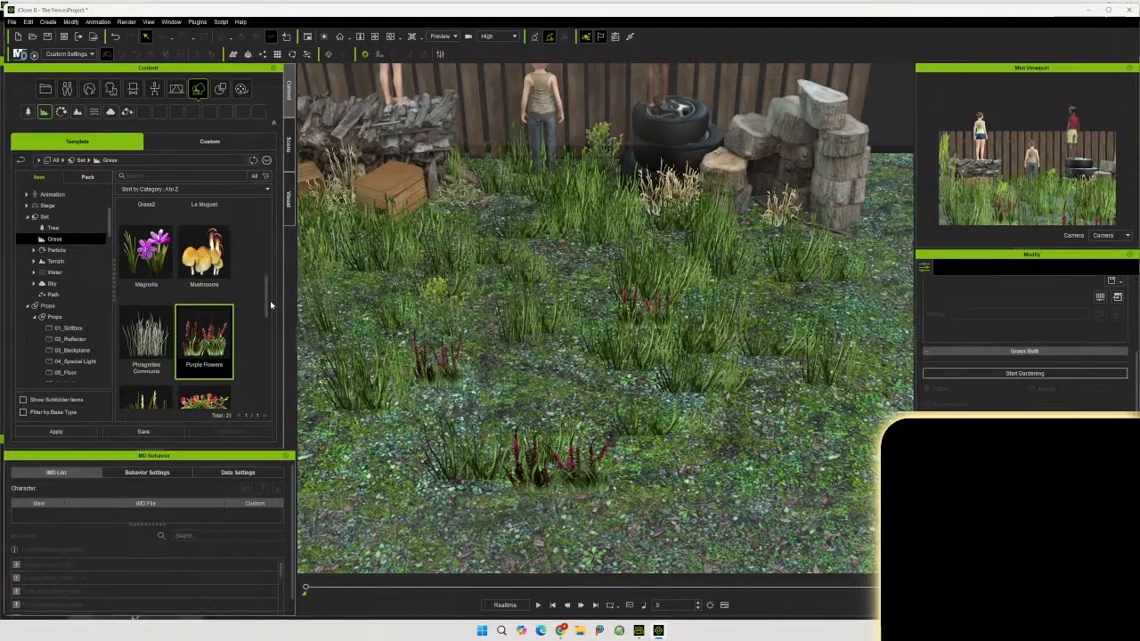
pyautogui.moveTo(270, 302)
pyautogui.mouseDown()
pyautogui.moveTo(264, 356)
pyautogui.moveTo(282, 275)
pyautogui.moveTo(280, 283)
pyautogui.mouseUp()
pyautogui.doubleClick(206, 338)
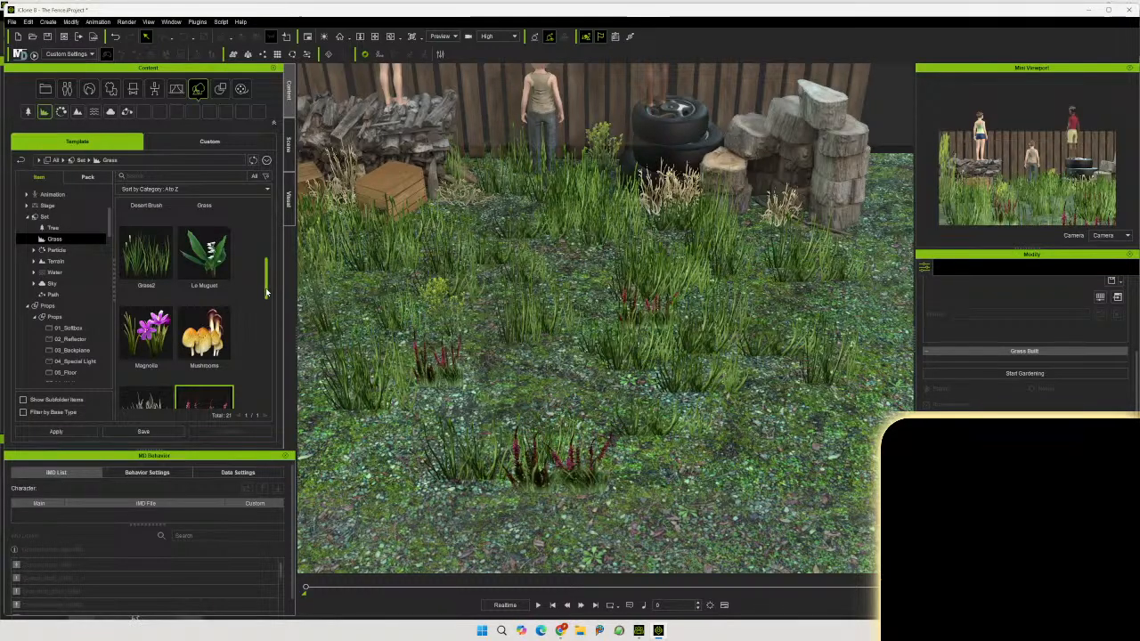
pyautogui.moveTo(266, 288); pyautogui.dragTo(280, 235)
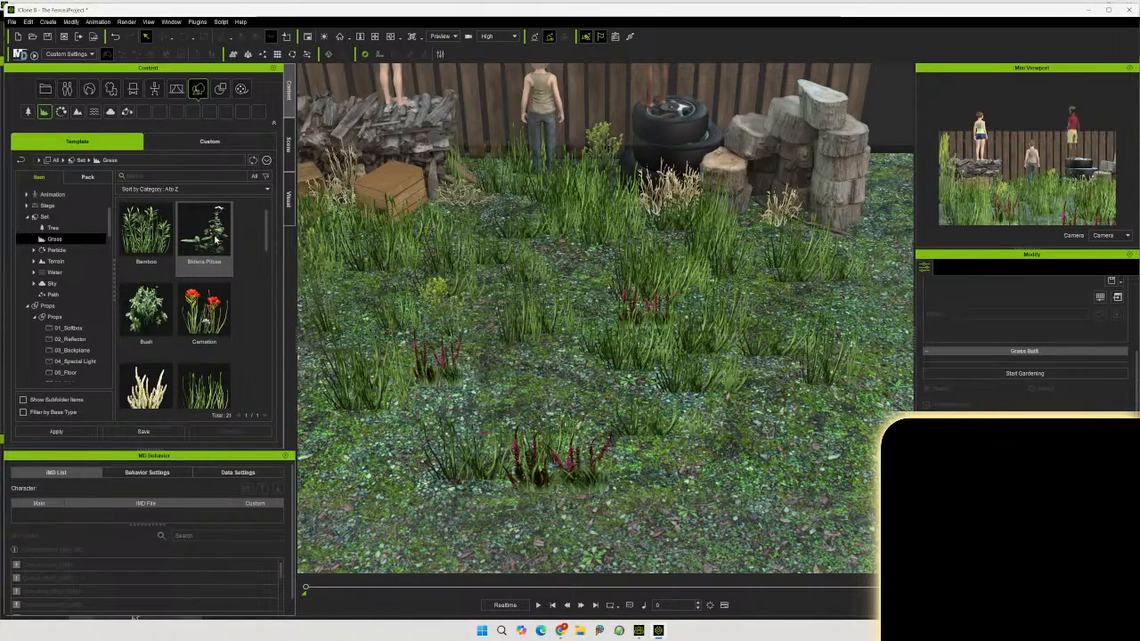
# Look through the scene camera and shift the boy in the red shirt slightly sideways on the tire stack
pyautogui.click(439, 36)
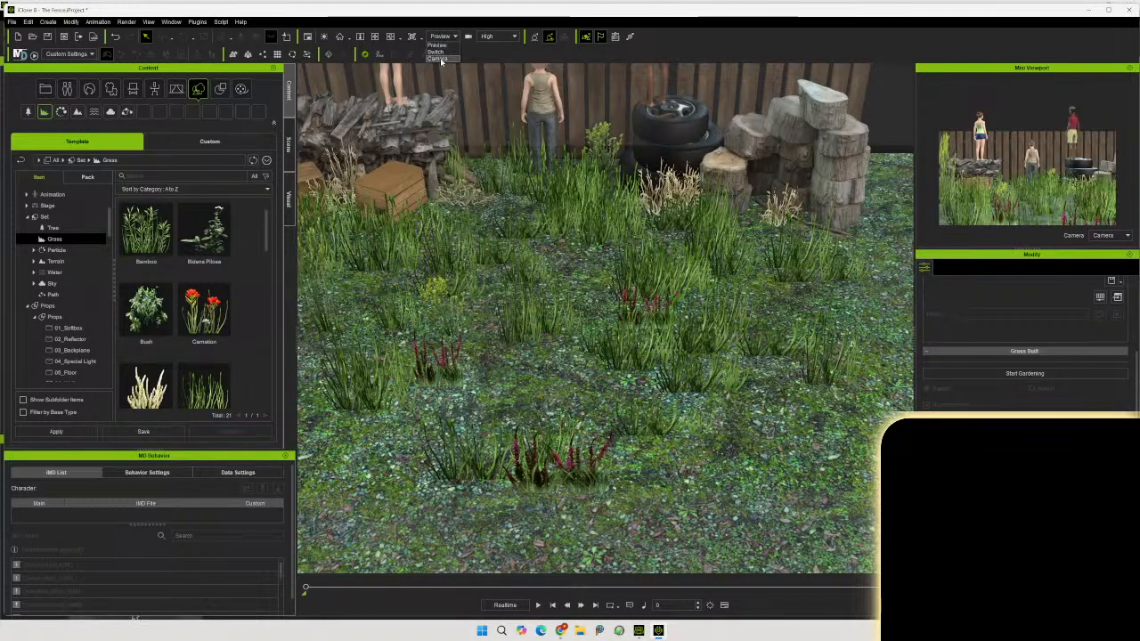
pyautogui.click(437, 58)
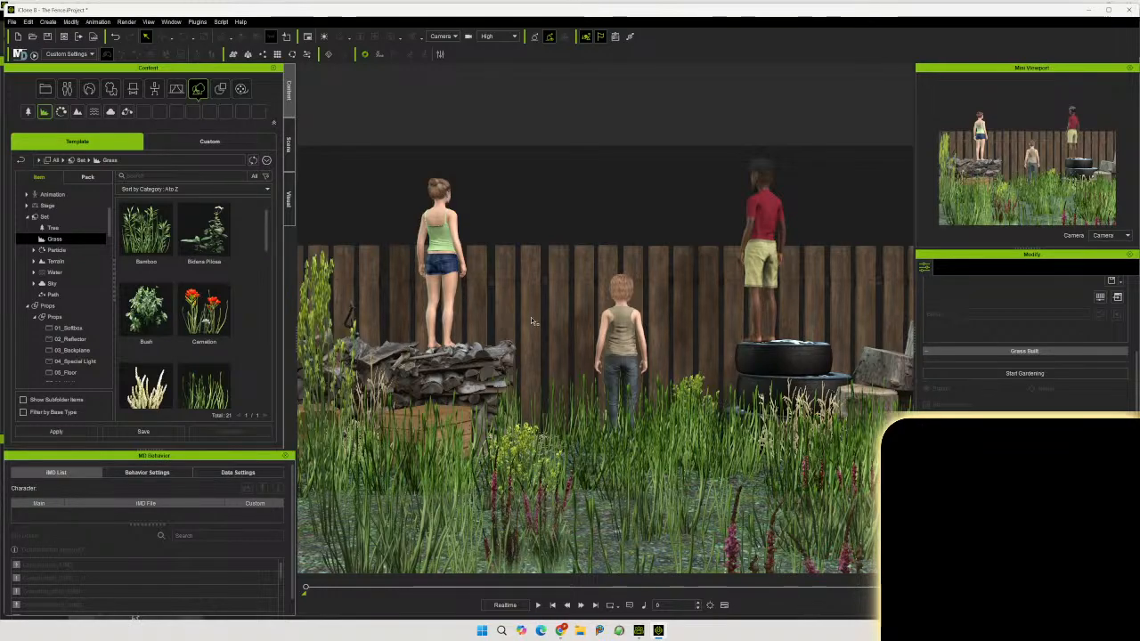
pyautogui.click(763, 262)
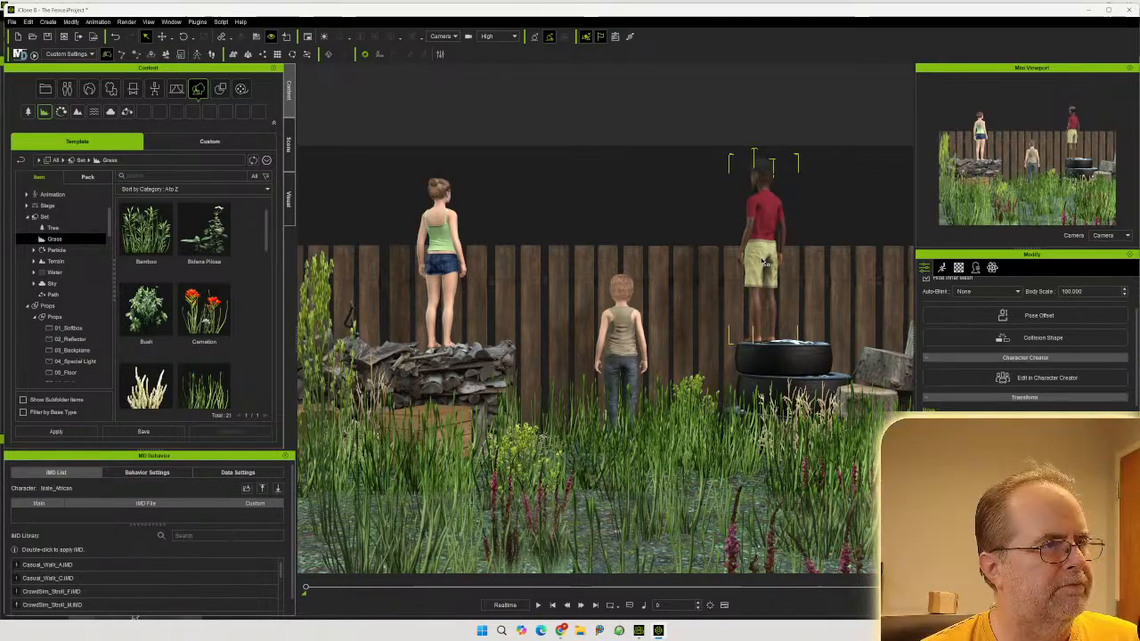
pyautogui.click(161, 36)
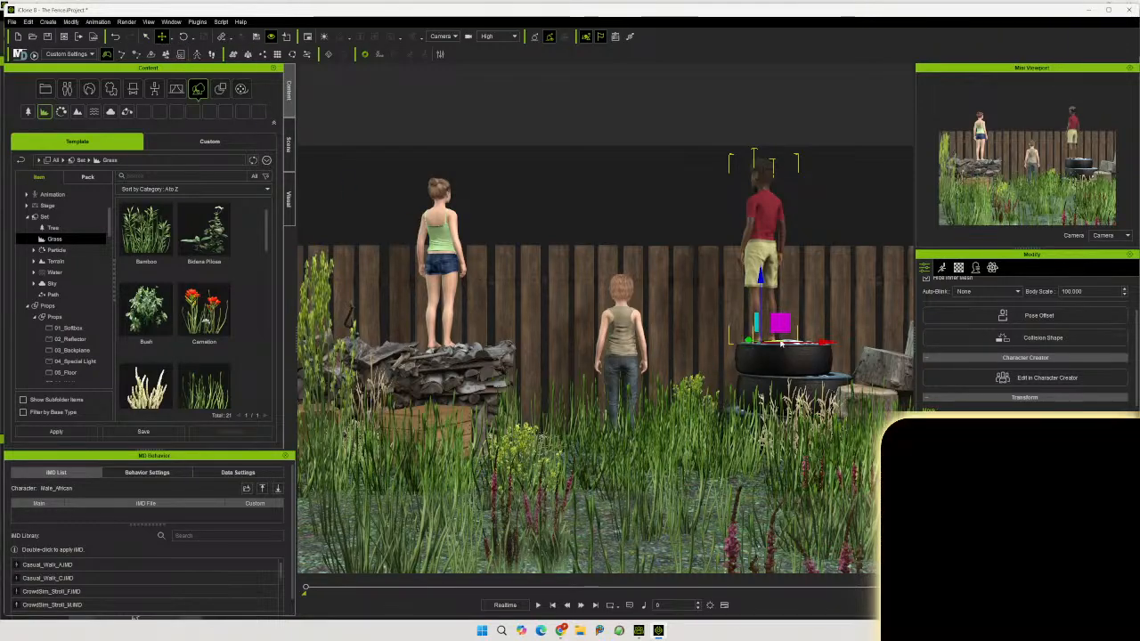
pyautogui.moveTo(773, 341); pyautogui.dragTo(776, 339)
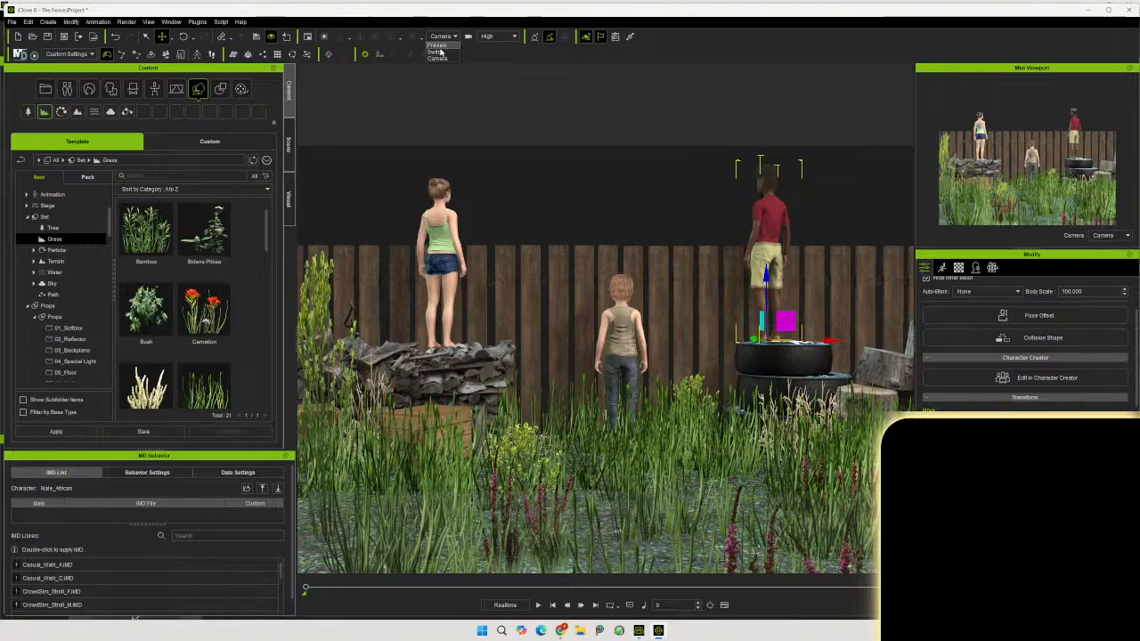
# Return to the Preview camera for an overview of the whole yard and save the project
pyautogui.click(450, 46)
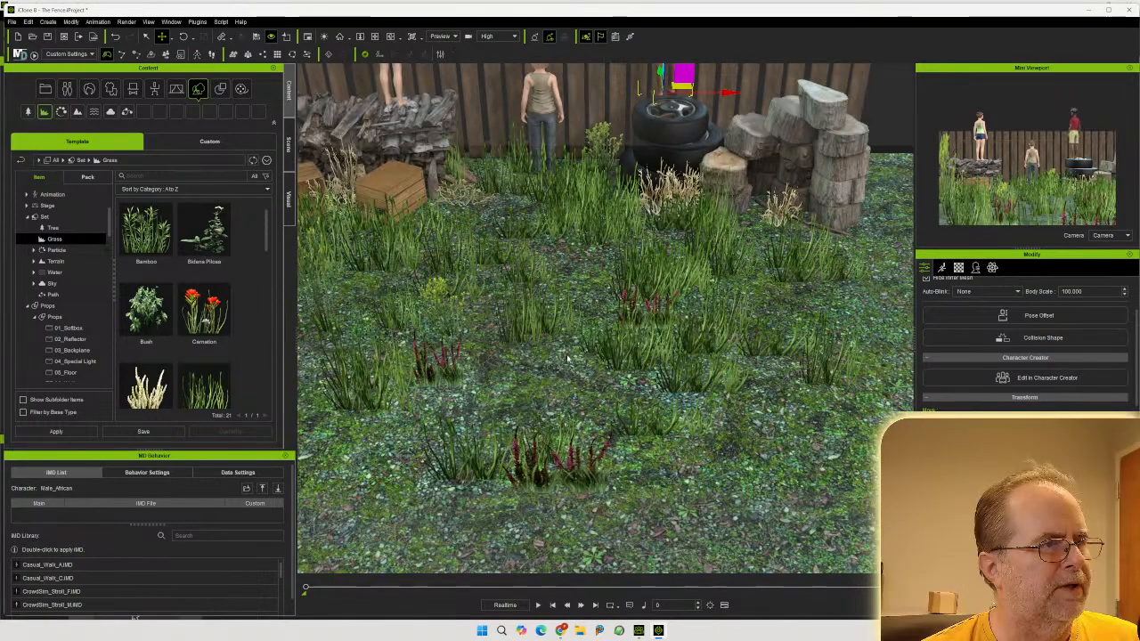
pyautogui.moveTo(516, 309); pyautogui.dragTo(714, 436, button='middle')
pyautogui.moveTo(714, 436); pyautogui.dragTo(739, 438, button='right')
pyautogui.click(12, 21)
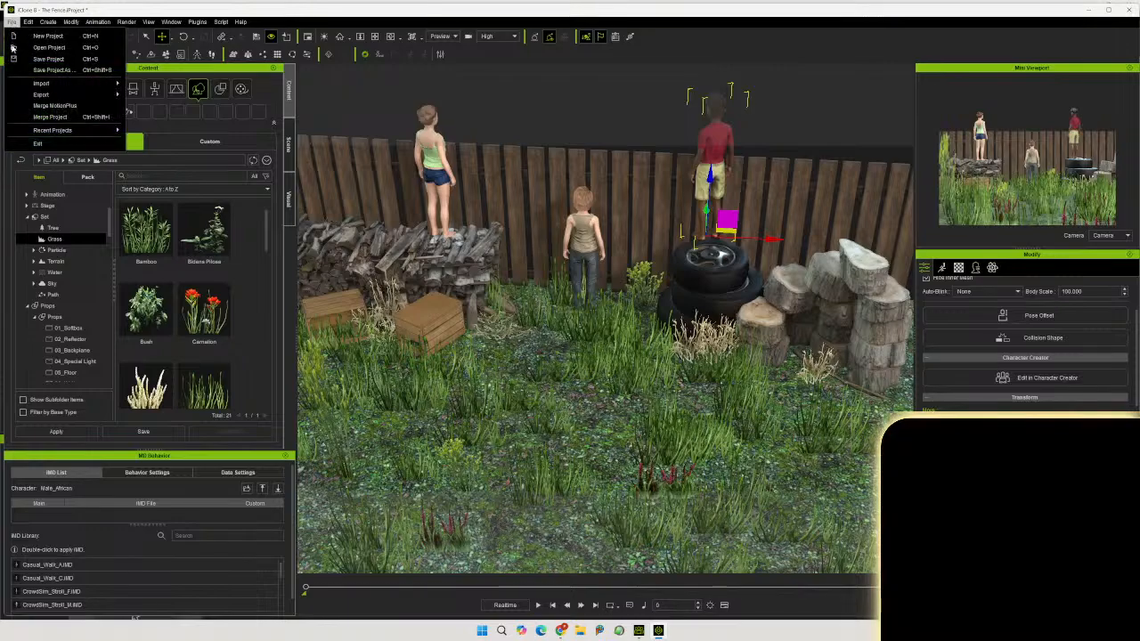
pyautogui.click(59, 64)
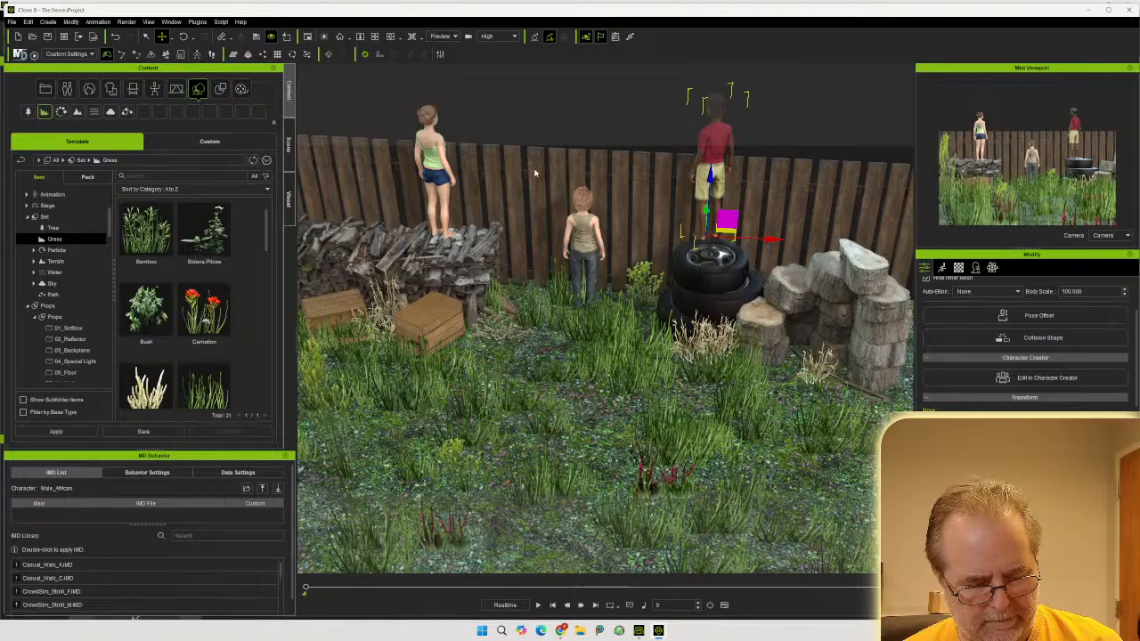
# Show the Key light's gizmo in the scene and deactivate the Side and Back directional lights
pyautogui.moveTo(548, 169); pyautogui.dragTo(340, 197, button='right')
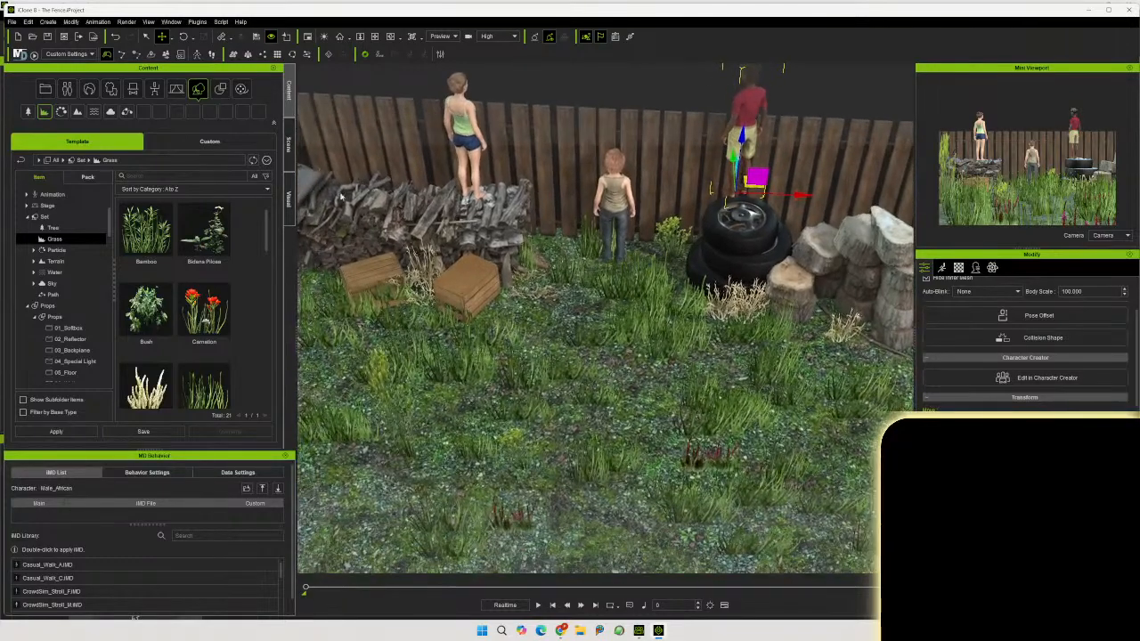
pyautogui.click(287, 142)
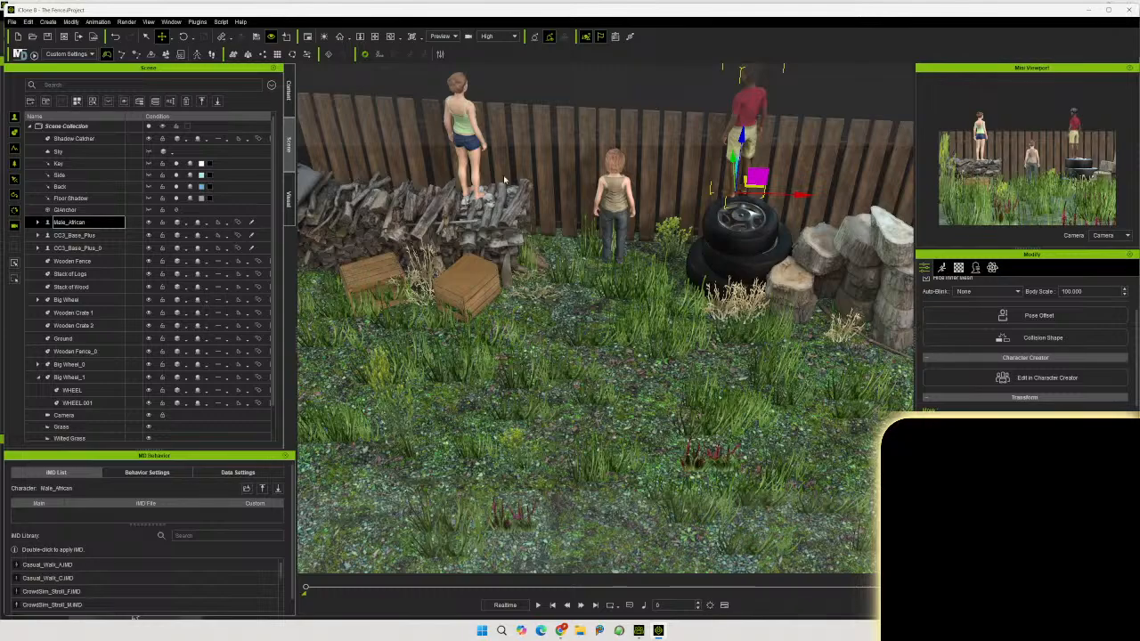
pyautogui.click(94, 175)
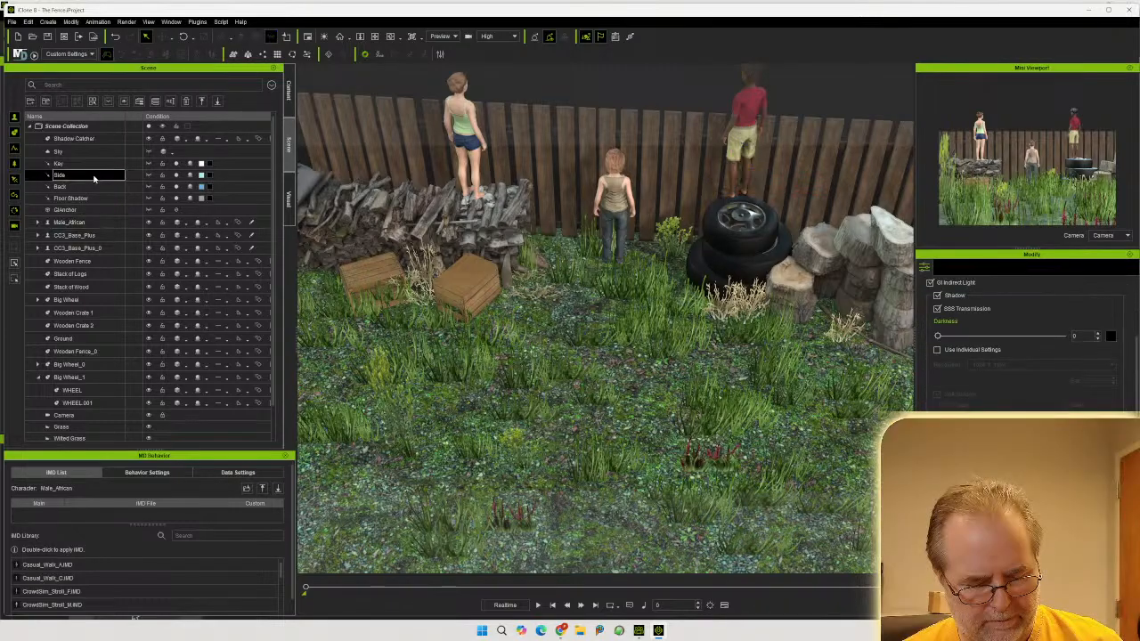
pyautogui.click(103, 165)
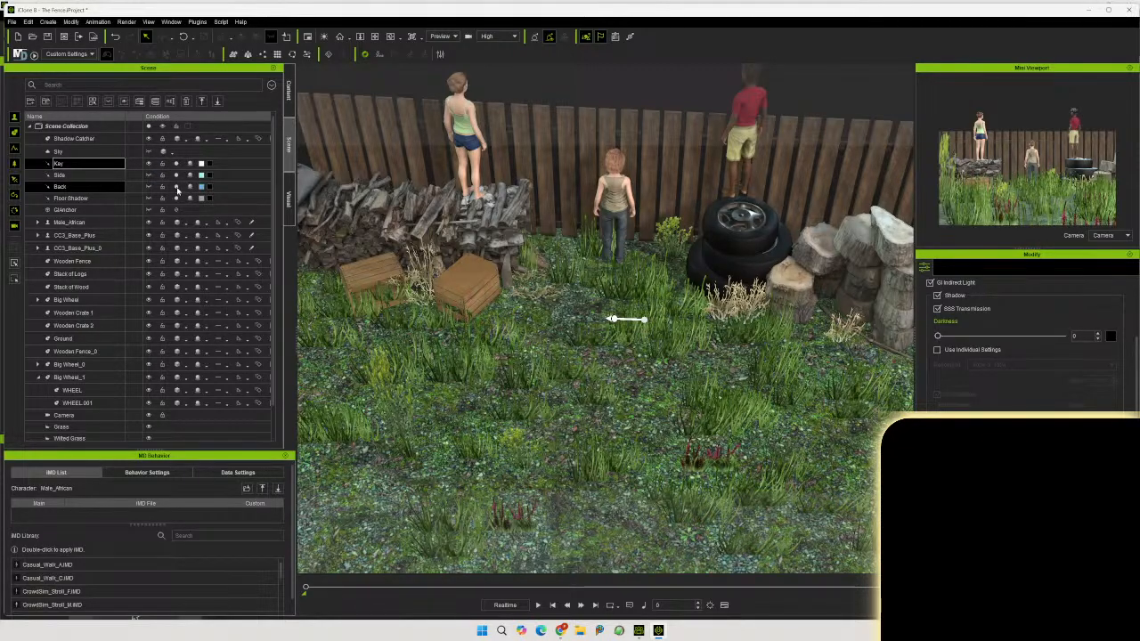
pyautogui.click(177, 176)
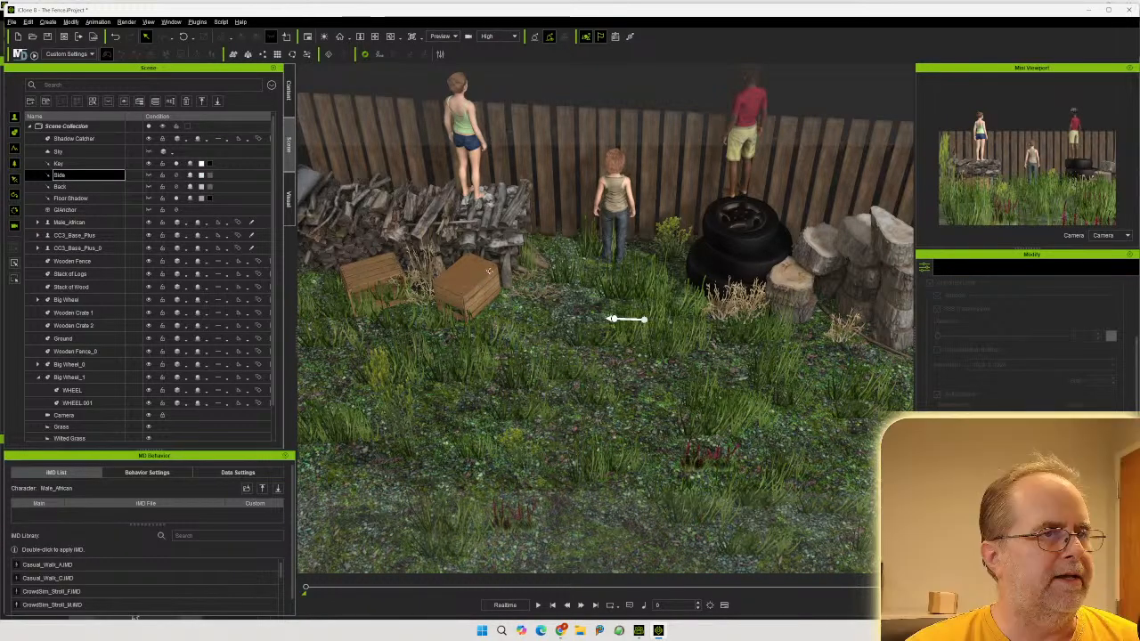
# Rotate the Key directional light horizontally and tilt it slightly so it strikes the fence and children from a new angle
pyautogui.moveTo(495, 274); pyautogui.dragTo(497, 210, button='right')
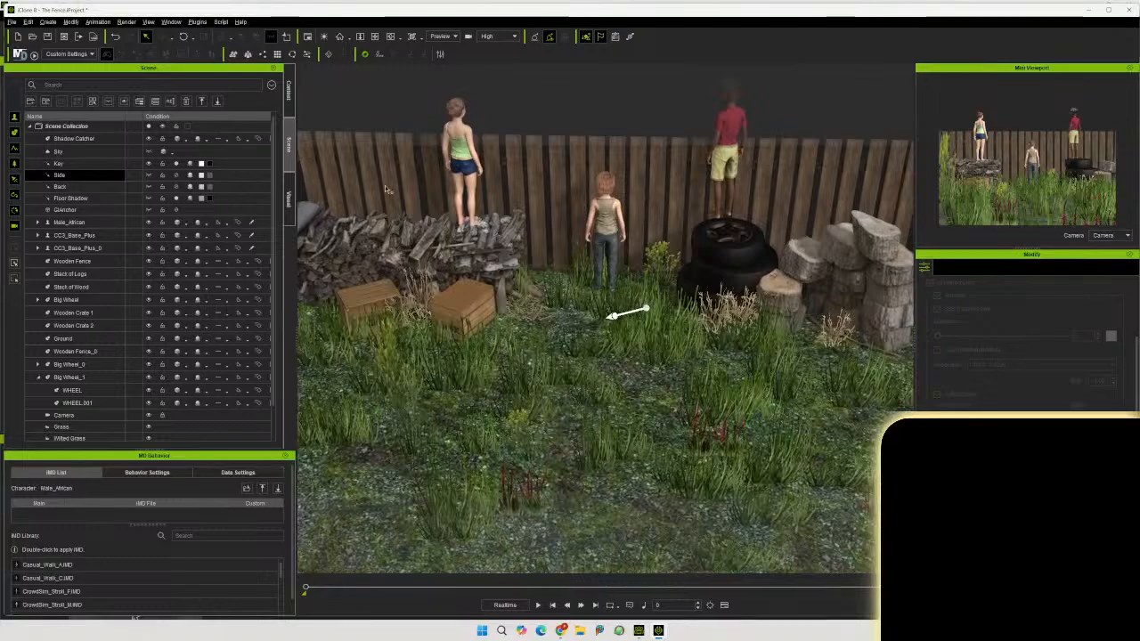
pyautogui.press('e')
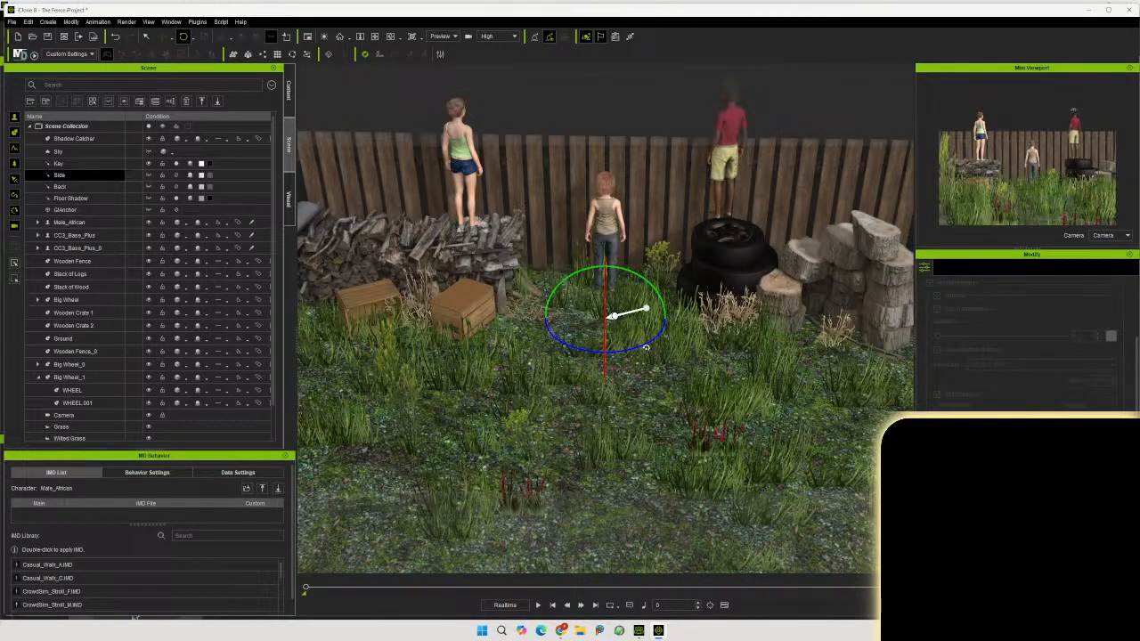
pyautogui.moveTo(598, 350); pyautogui.dragTo(576, 331, button='right')
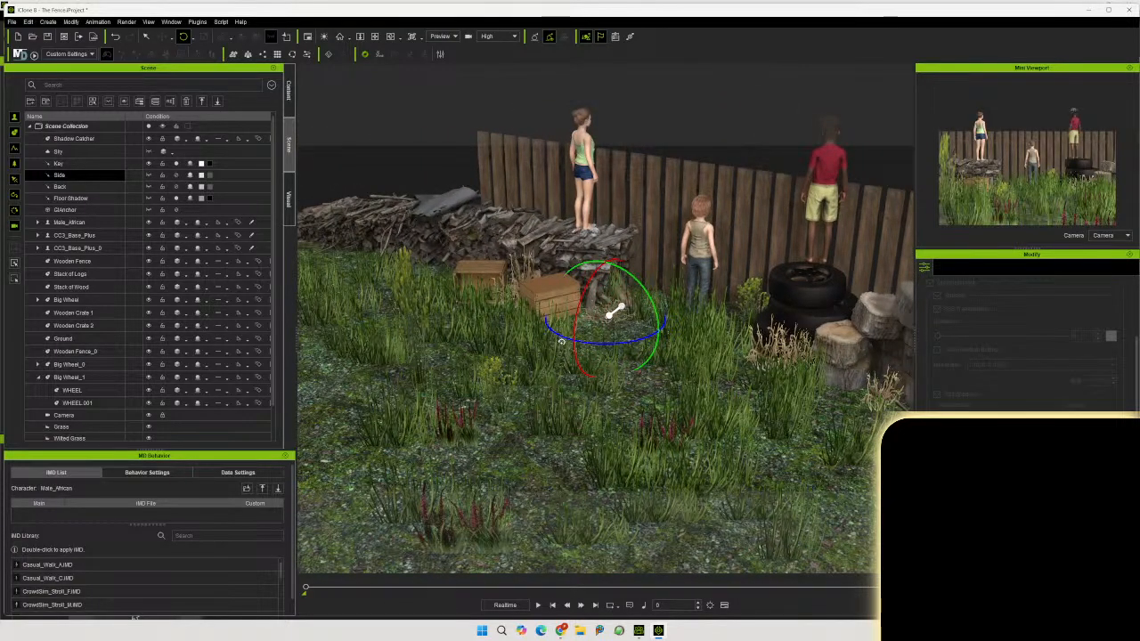
pyautogui.moveTo(538, 348); pyautogui.dragTo(759, 369, button='right')
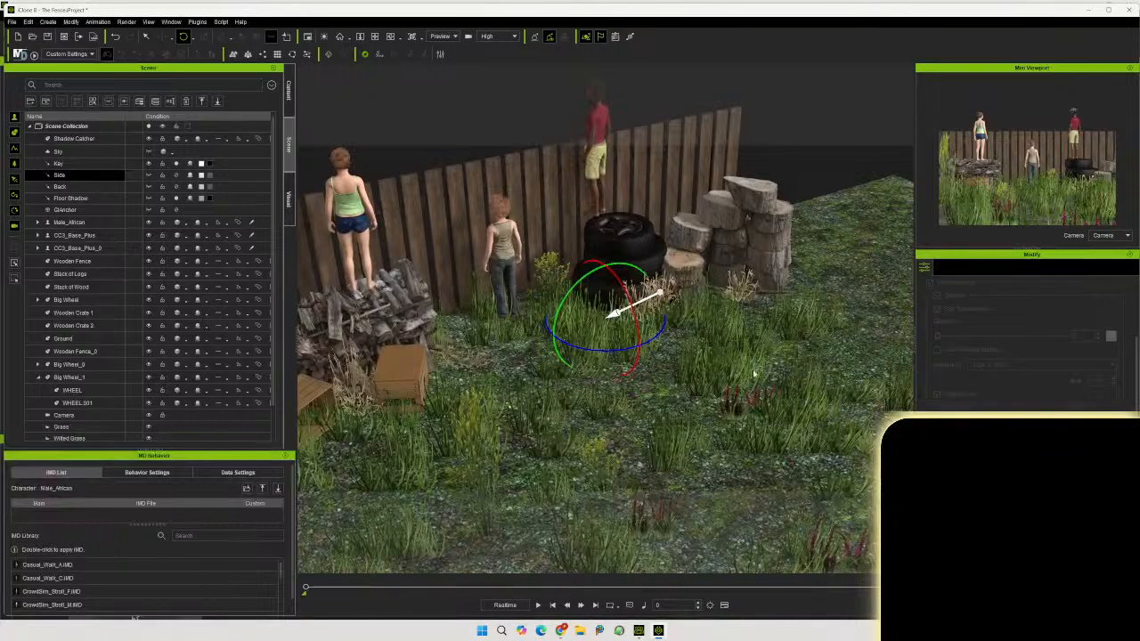
pyautogui.click(89, 163)
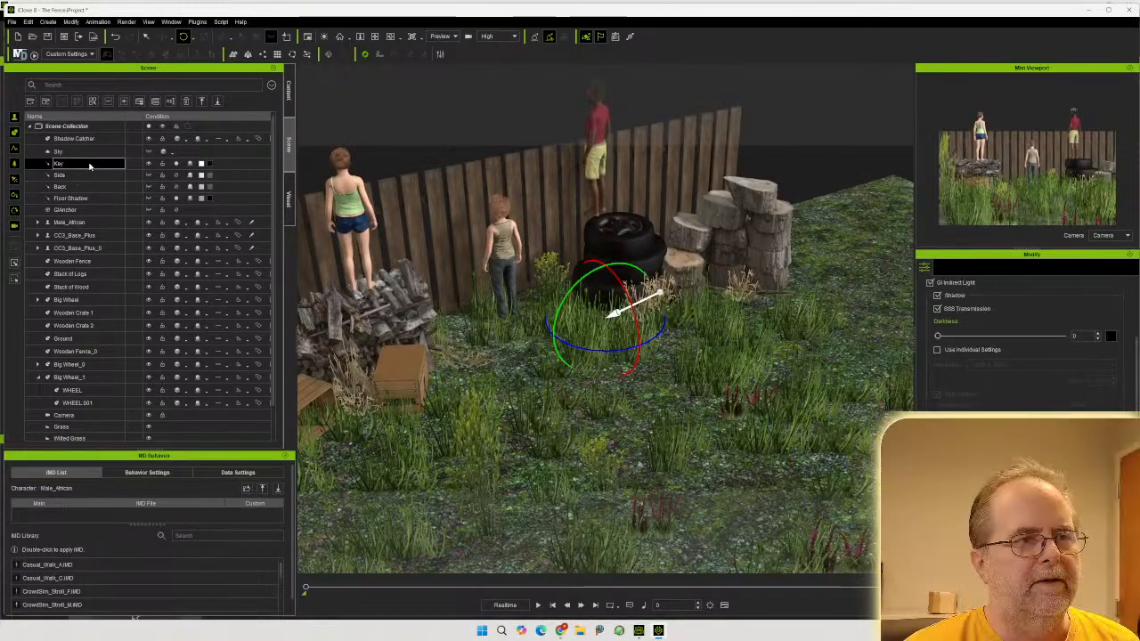
pyautogui.moveTo(609, 350); pyautogui.dragTo(590, 354)
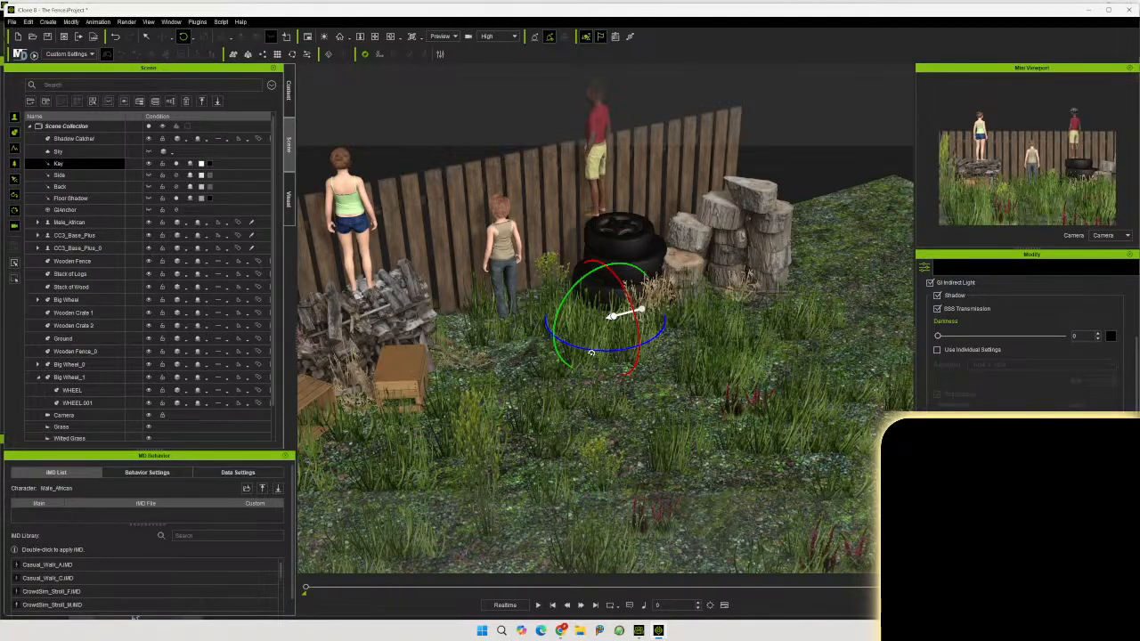
pyautogui.moveTo(589, 353); pyautogui.dragTo(590, 353)
pyautogui.moveTo(635, 313); pyautogui.dragTo(635, 307)
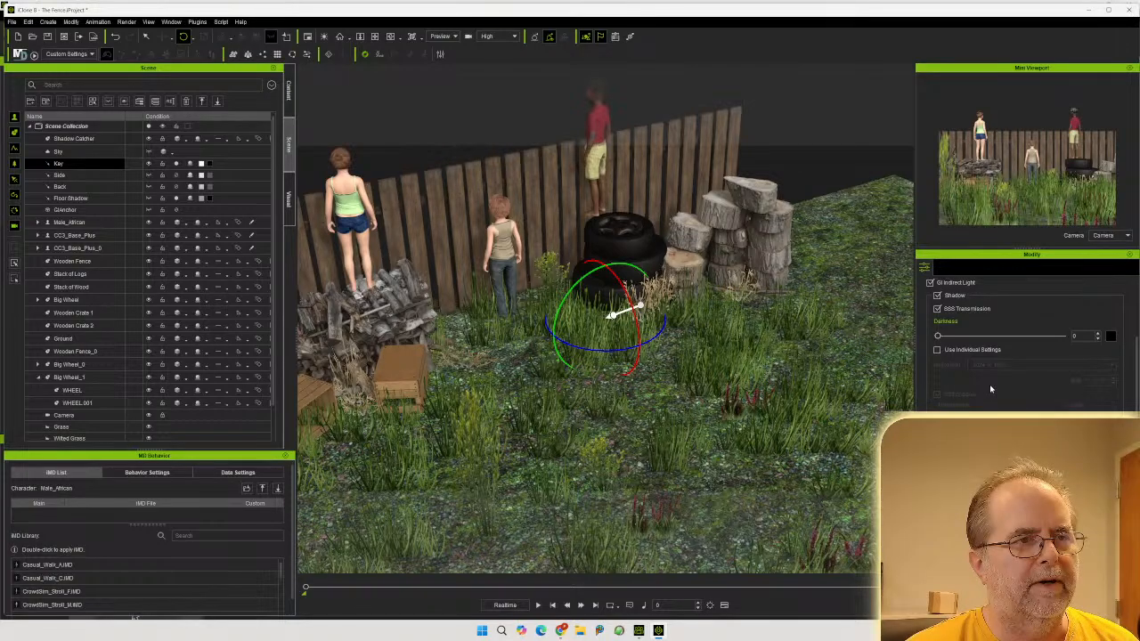
# Set the Key light's color to a warm pale yellow with Red 255 and Blue 203
pyautogui.scroll(3, 1019, 378)
pyautogui.click(1118, 367)
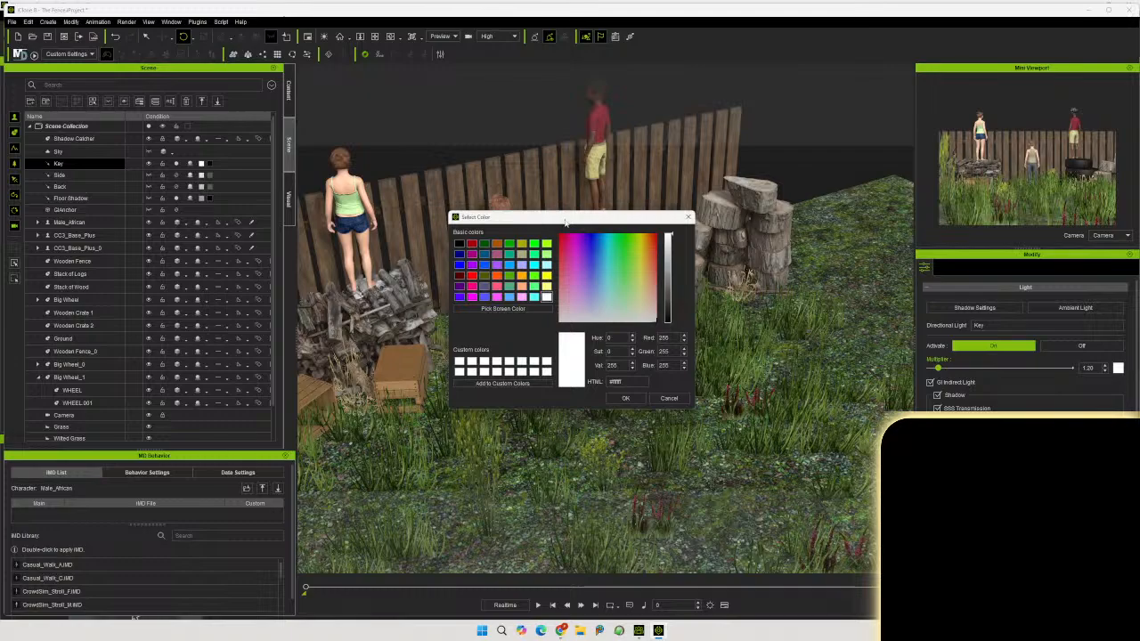
pyautogui.moveTo(565, 223); pyautogui.dragTo(306, 305)
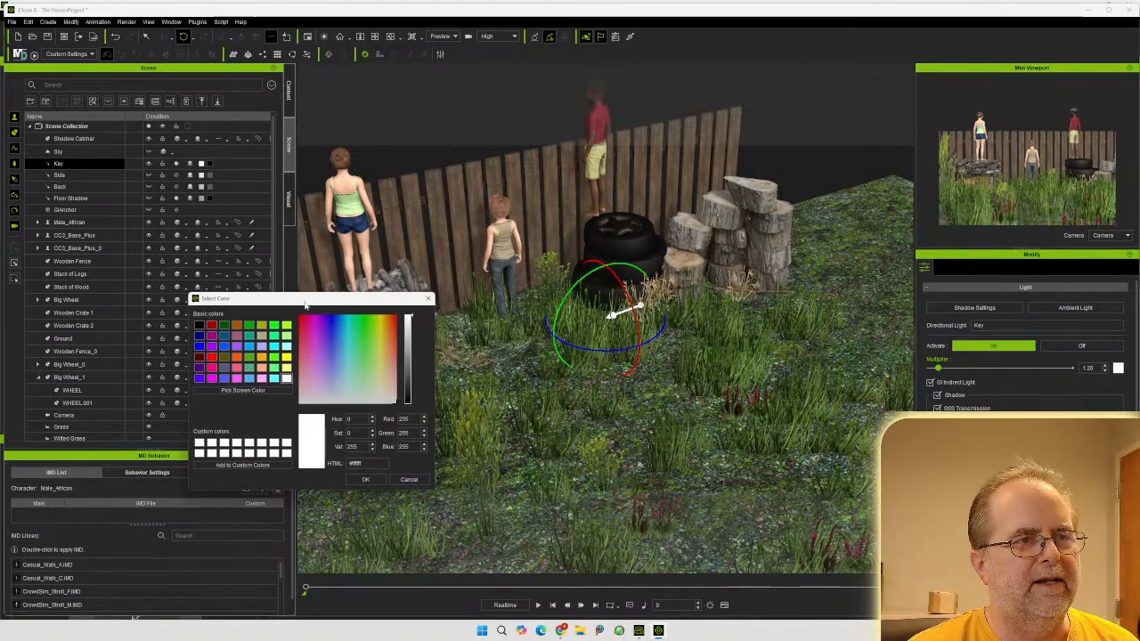
pyautogui.click(381, 382)
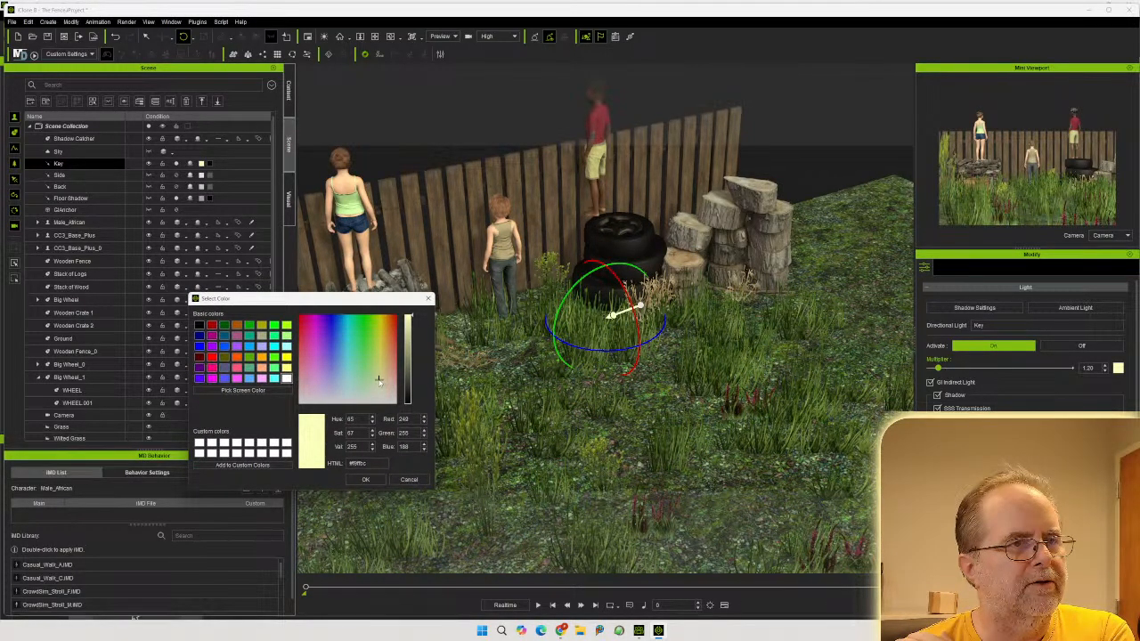
pyautogui.click(377, 377)
pyautogui.click(377, 383)
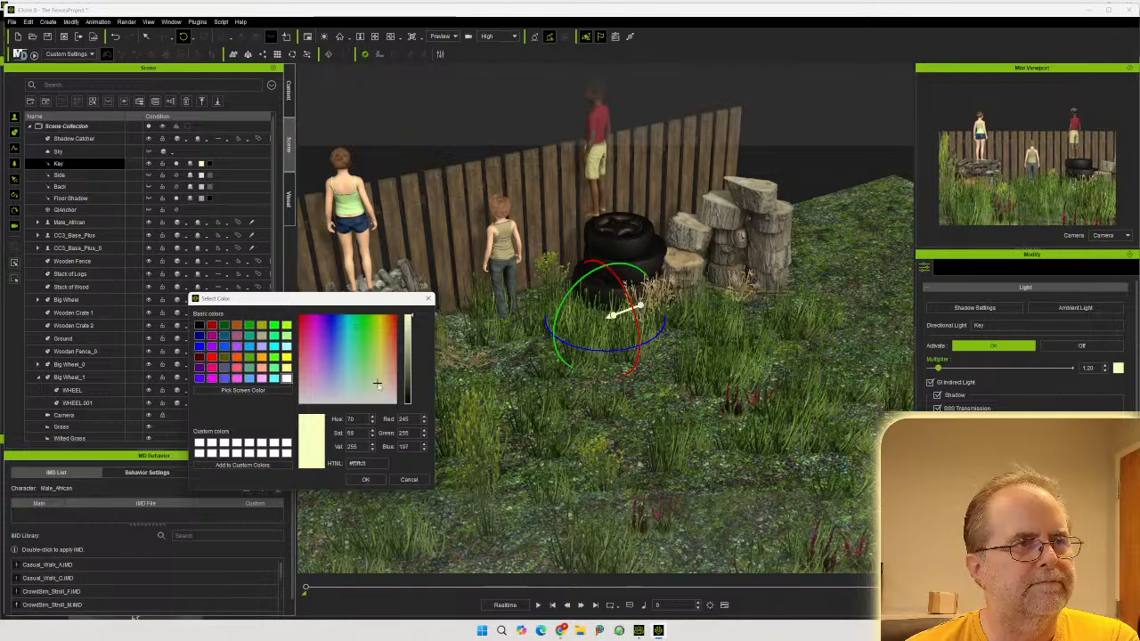
pyautogui.moveTo(377, 383)
pyautogui.mouseDown()
pyautogui.moveTo(371, 349)
pyautogui.moveTo(381, 386)
pyautogui.mouseUp()
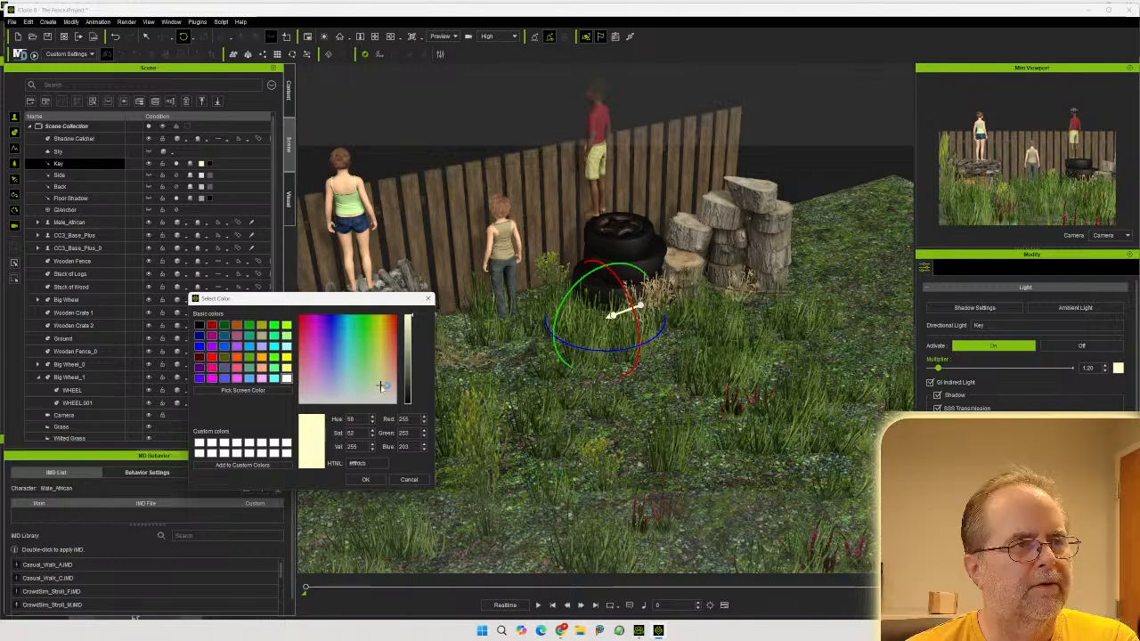
pyautogui.click(364, 479)
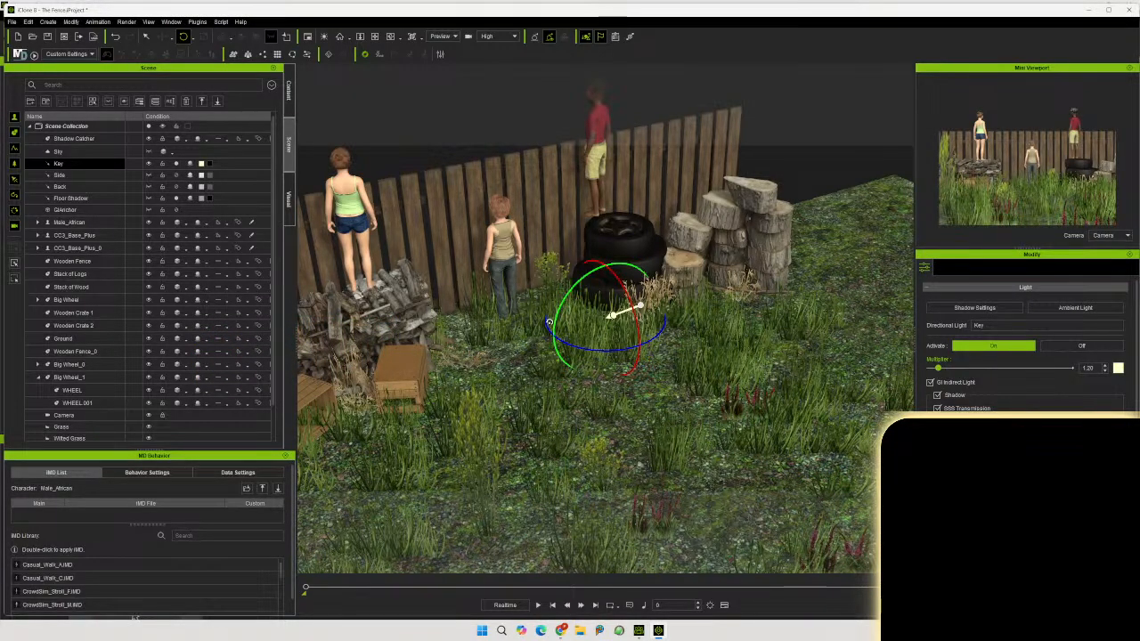
# Switch to the Camera view, hide the Key light's gizmo and reactivate the Side light
pyautogui.moveTo(552, 336); pyautogui.dragTo(506, 431, button='right')
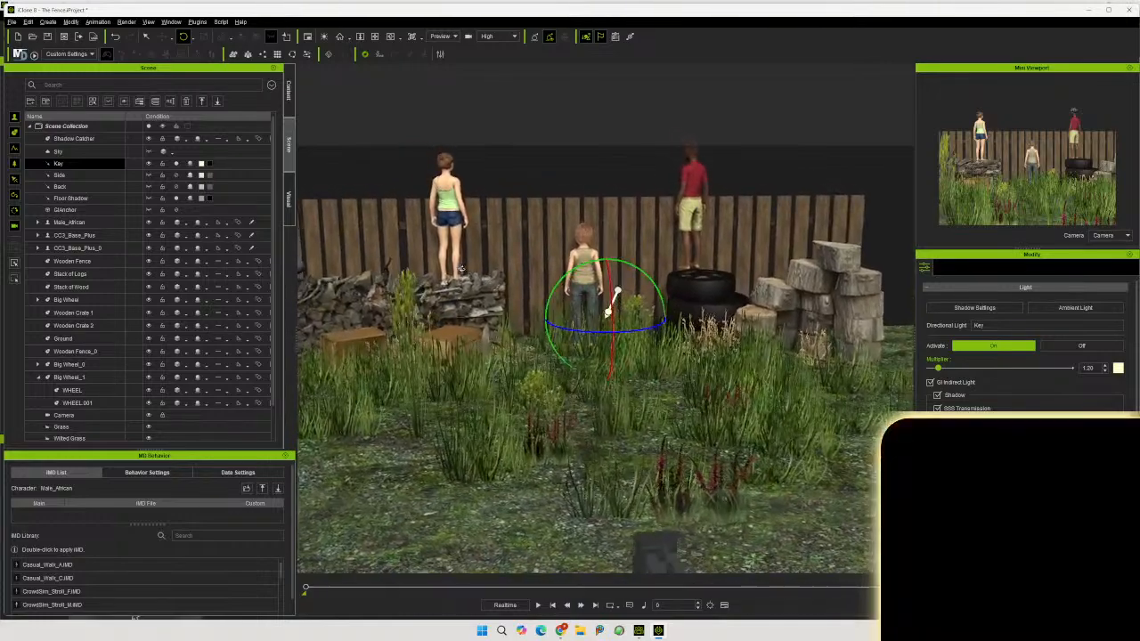
pyautogui.click(448, 39)
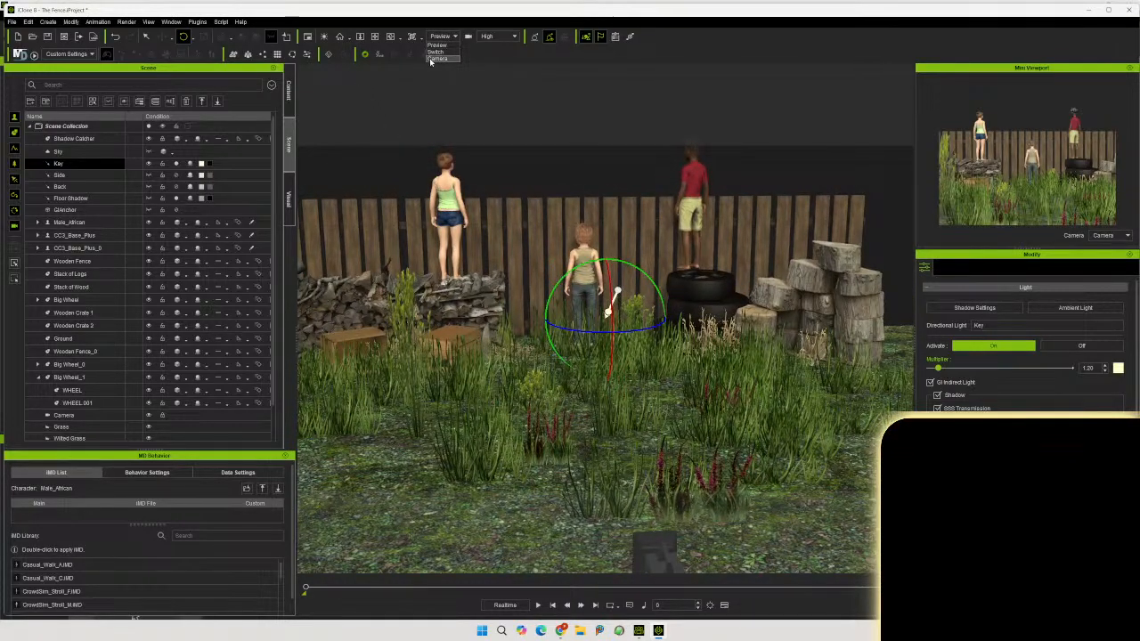
pyautogui.click(429, 58)
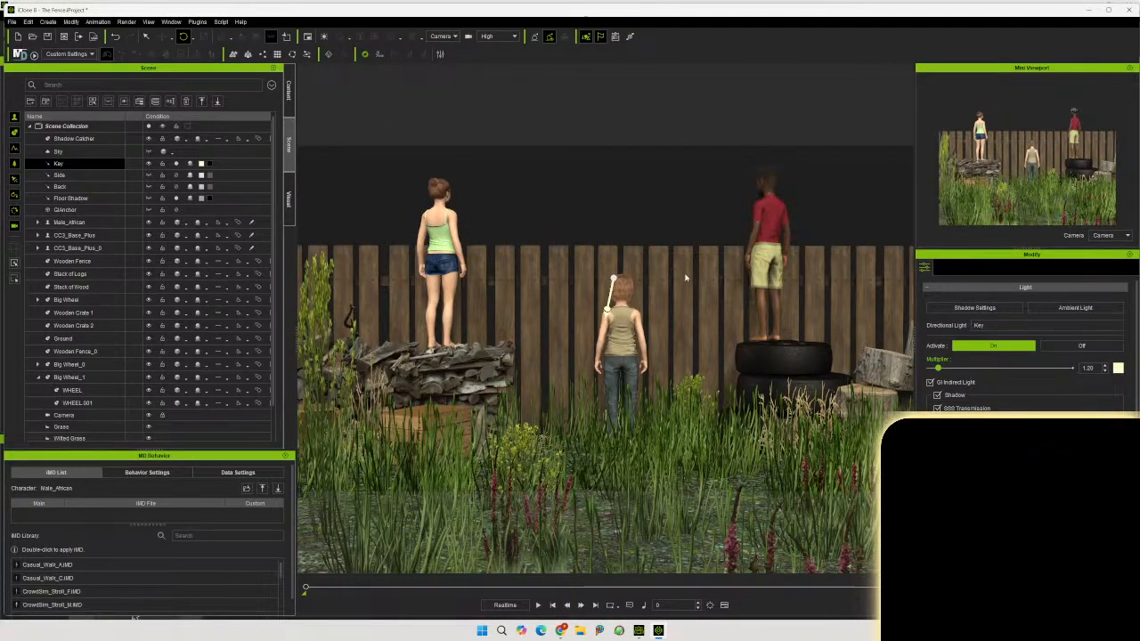
pyautogui.click(149, 165)
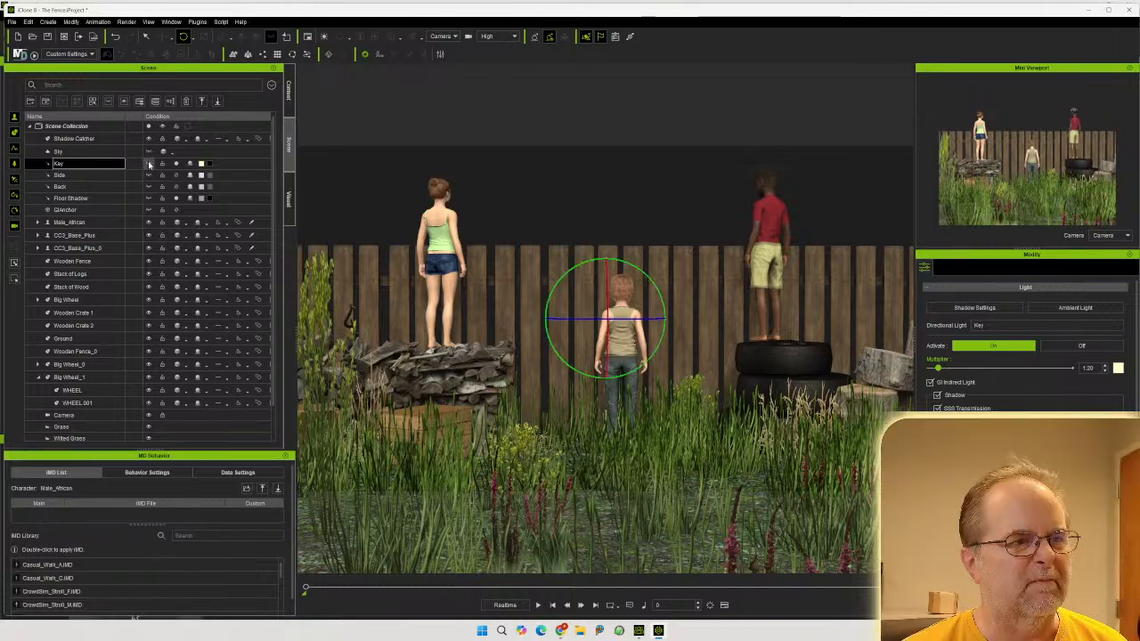
pyautogui.click(81, 176)
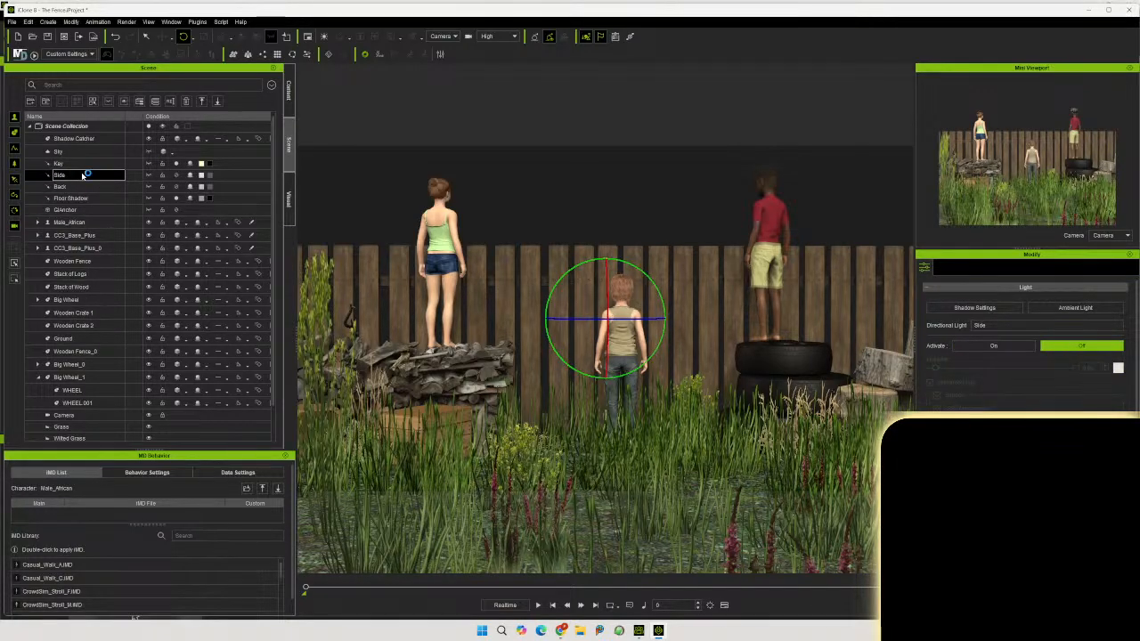
pyautogui.click(177, 175)
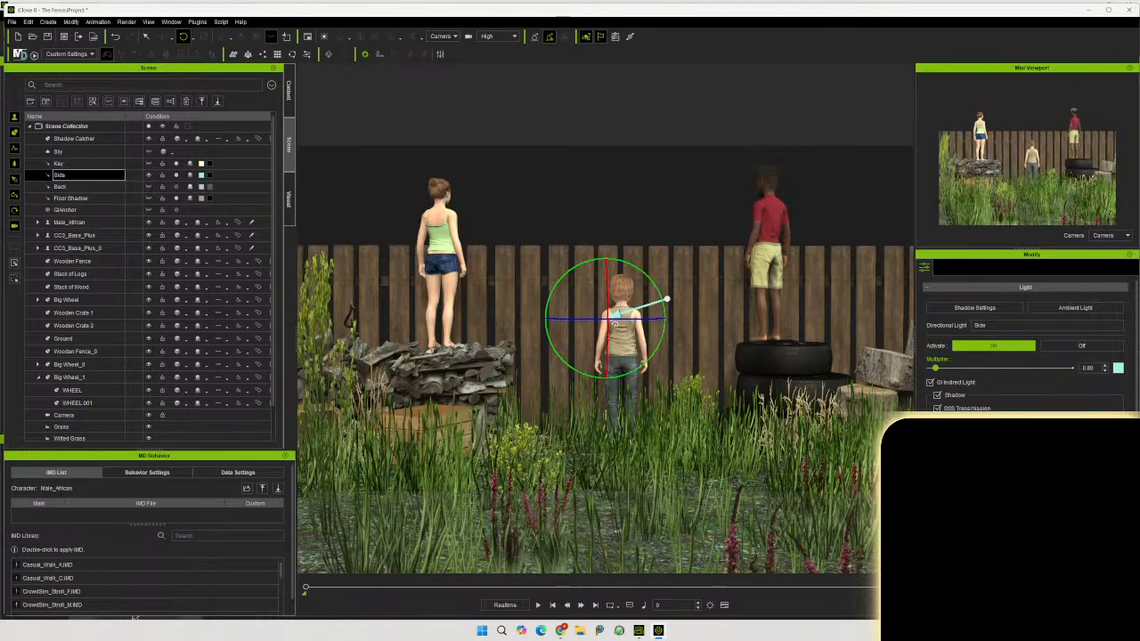
# Turn off the Side light's Shadow and rotate the light horizontally so it shines from the left, comparing the scene with it off and on
pyautogui.moveTo(636, 315)
pyautogui.mouseDown()
pyautogui.moveTo(545, 308)
pyautogui.moveTo(536, 324)
pyautogui.moveTo(560, 321)
pyautogui.moveTo(557, 307)
pyautogui.moveTo(623, 322)
pyautogui.moveTo(614, 314)
pyautogui.mouseUp()
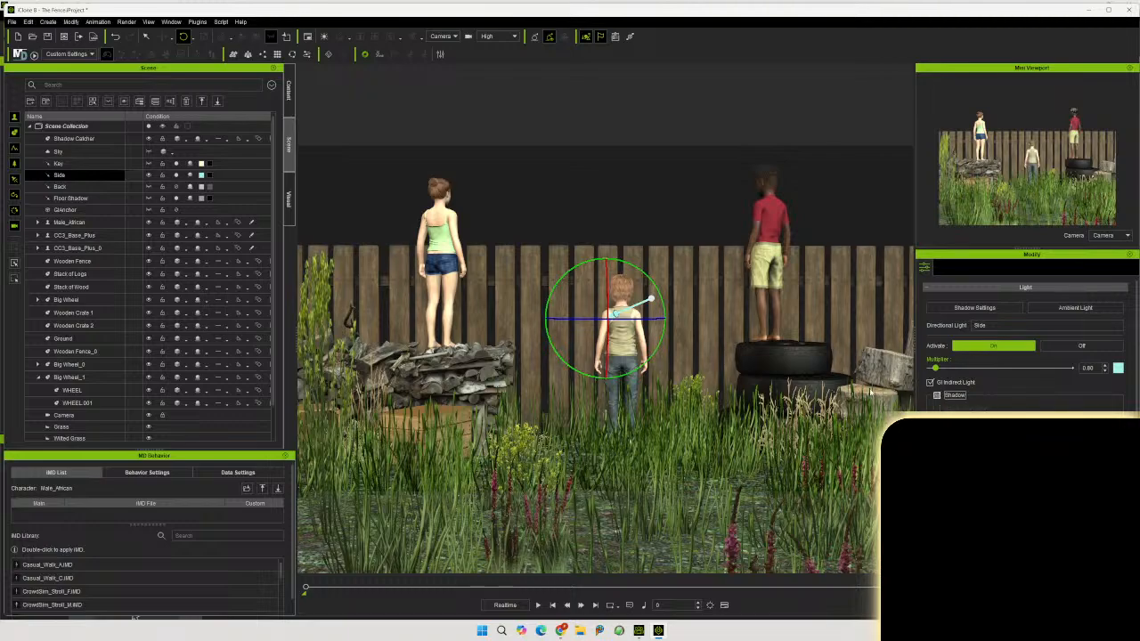
pyautogui.click(936, 396)
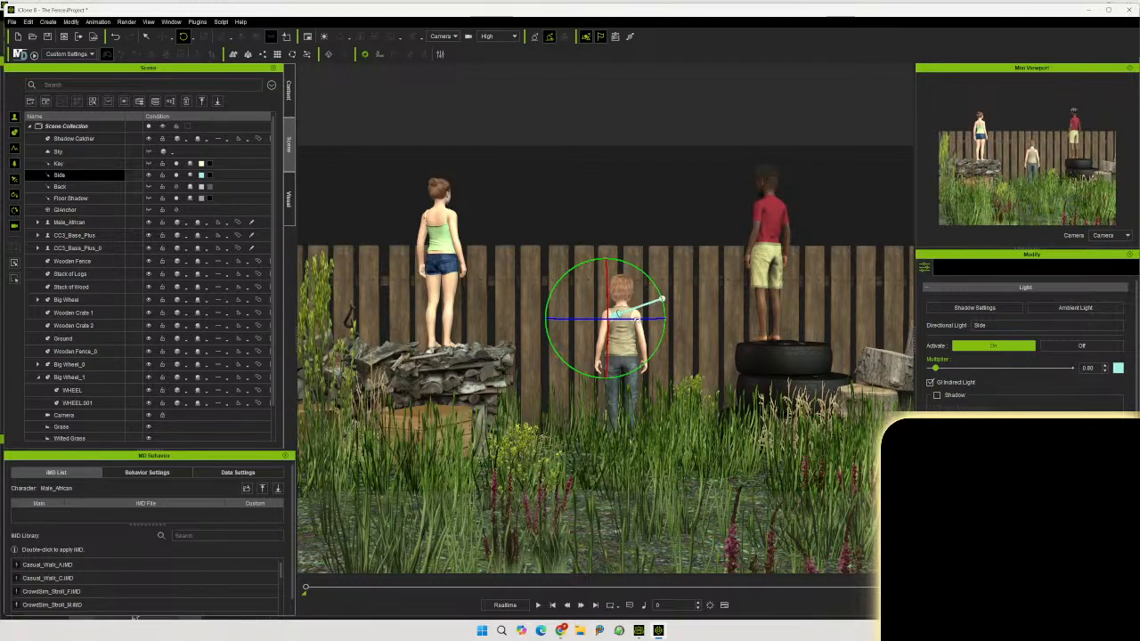
pyautogui.moveTo(660, 299); pyautogui.dragTo(591, 332)
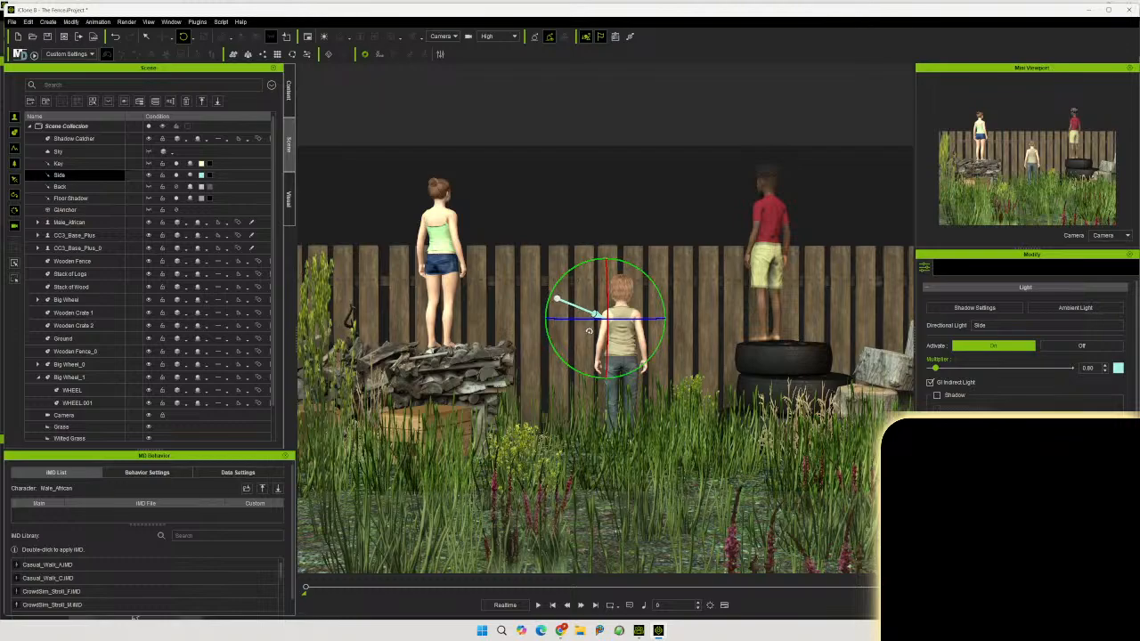
pyautogui.moveTo(588, 331); pyautogui.dragTo(592, 331)
pyautogui.click(178, 176)
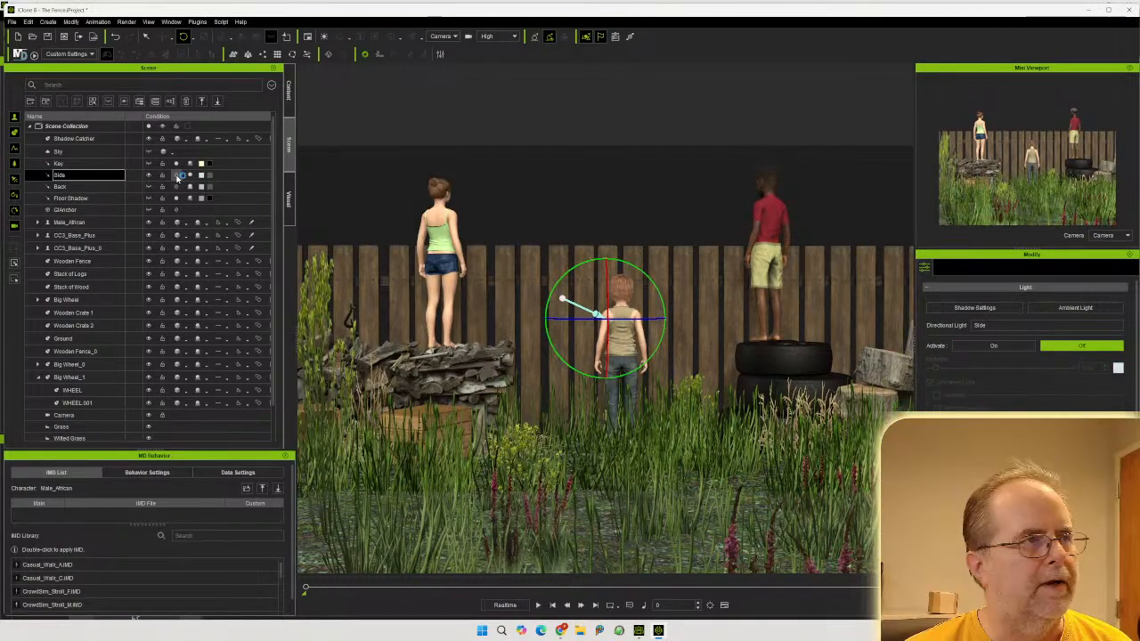
pyautogui.click(177, 176)
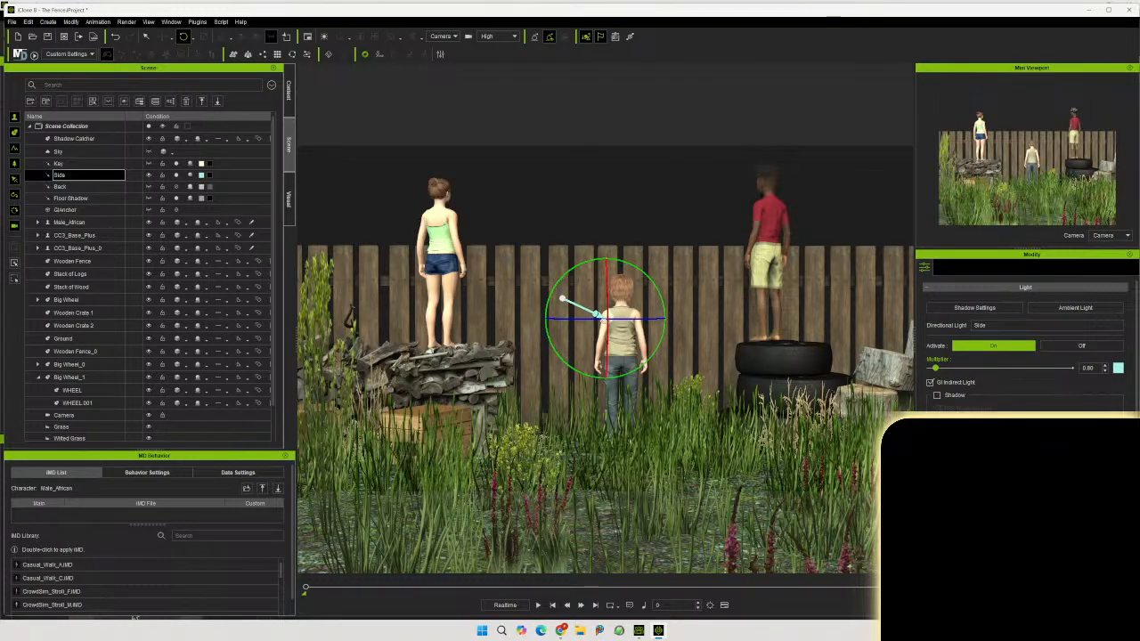
pyautogui.click(597, 316)
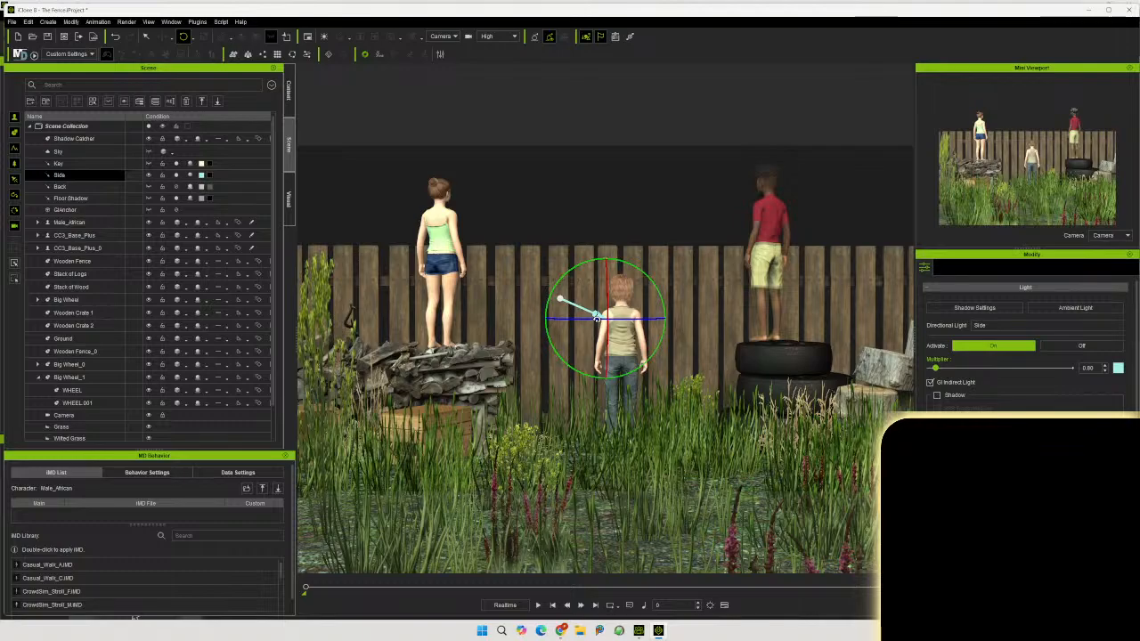
# Set the Side light's color to a pale cream with Red 247, Green 234 and Blue 208
pyautogui.click(1118, 367)
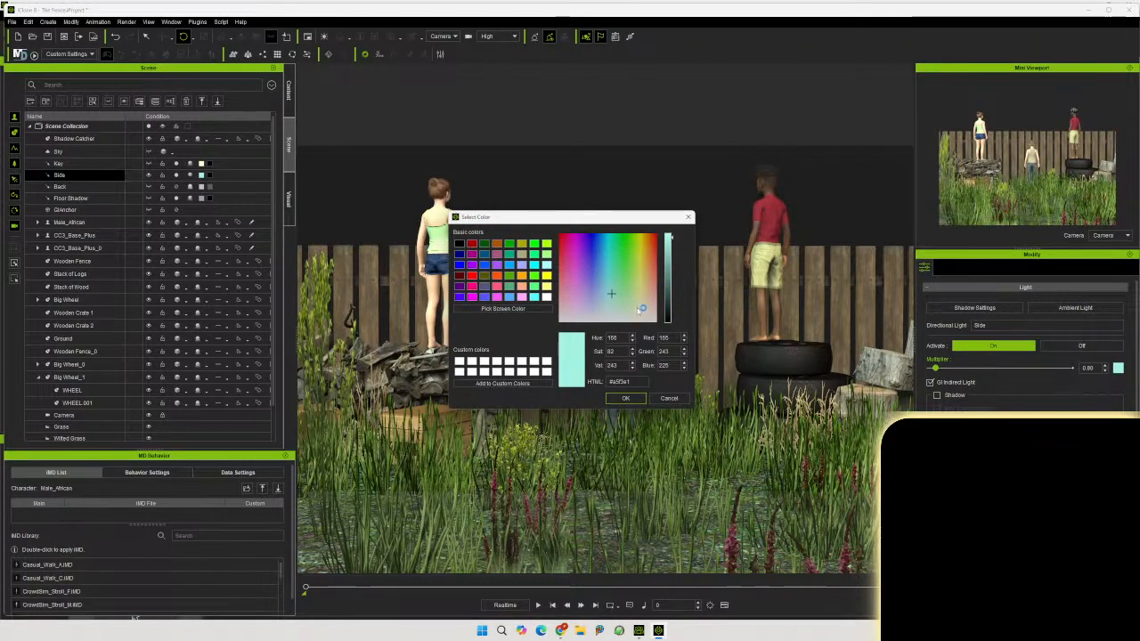
pyautogui.moveTo(650, 311); pyautogui.dragTo(645, 309)
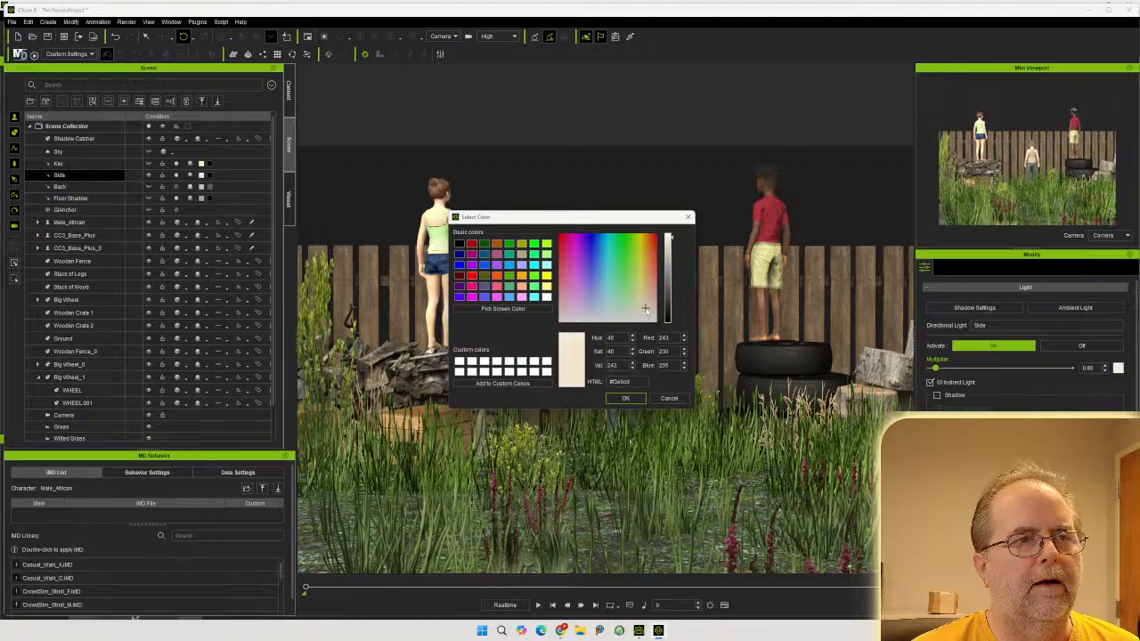
pyautogui.click(671, 239)
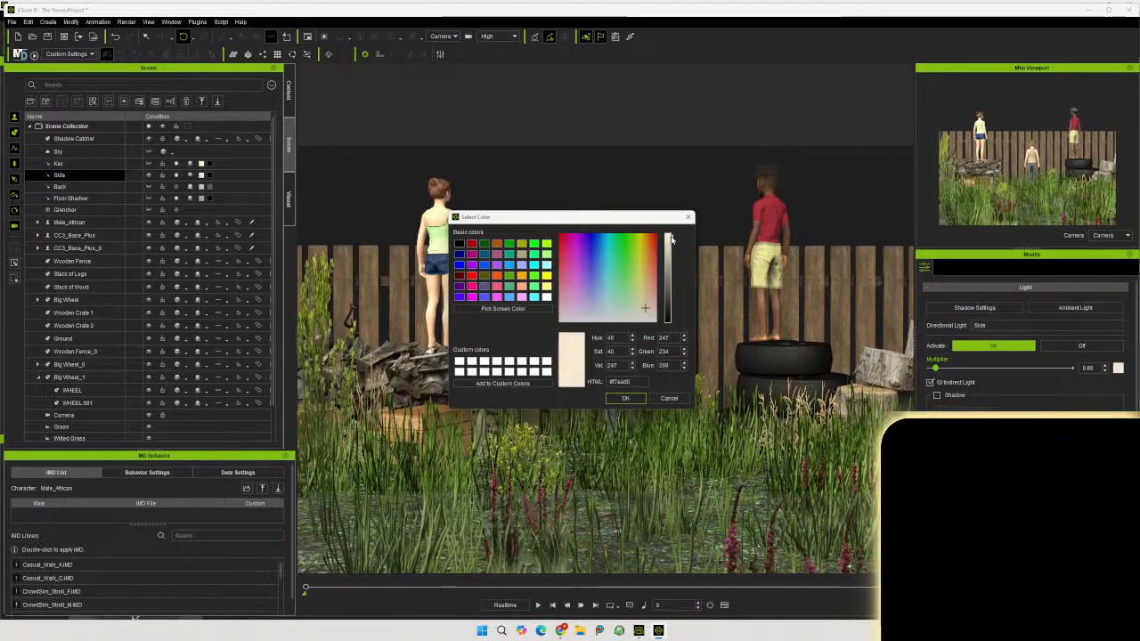
pyautogui.click(623, 398)
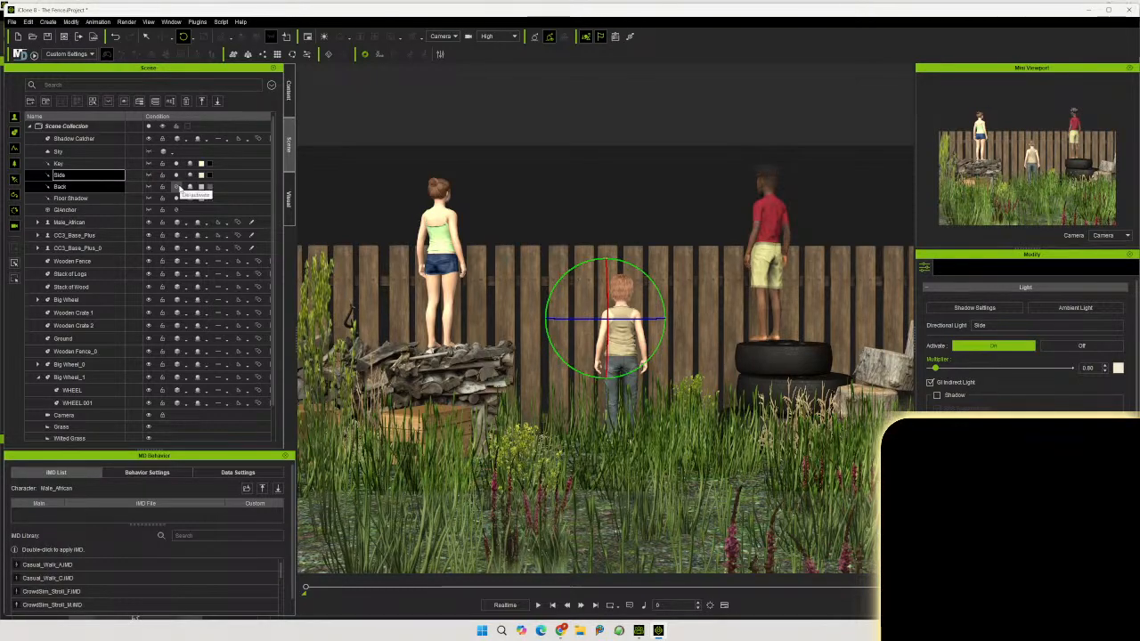
# Activate the Back light with its gizmo shown, rotate it horizontally to shine from the right and turn off its Shadow
pyautogui.click(149, 187)
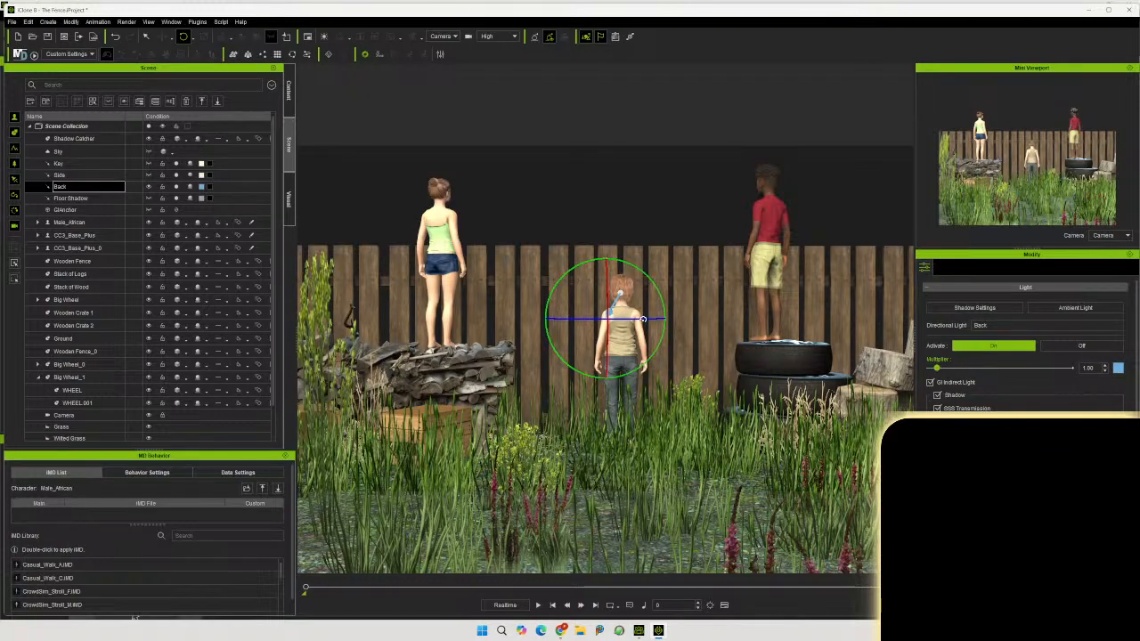
pyautogui.moveTo(642, 319); pyautogui.dragTo(593, 328)
pyautogui.click(937, 394)
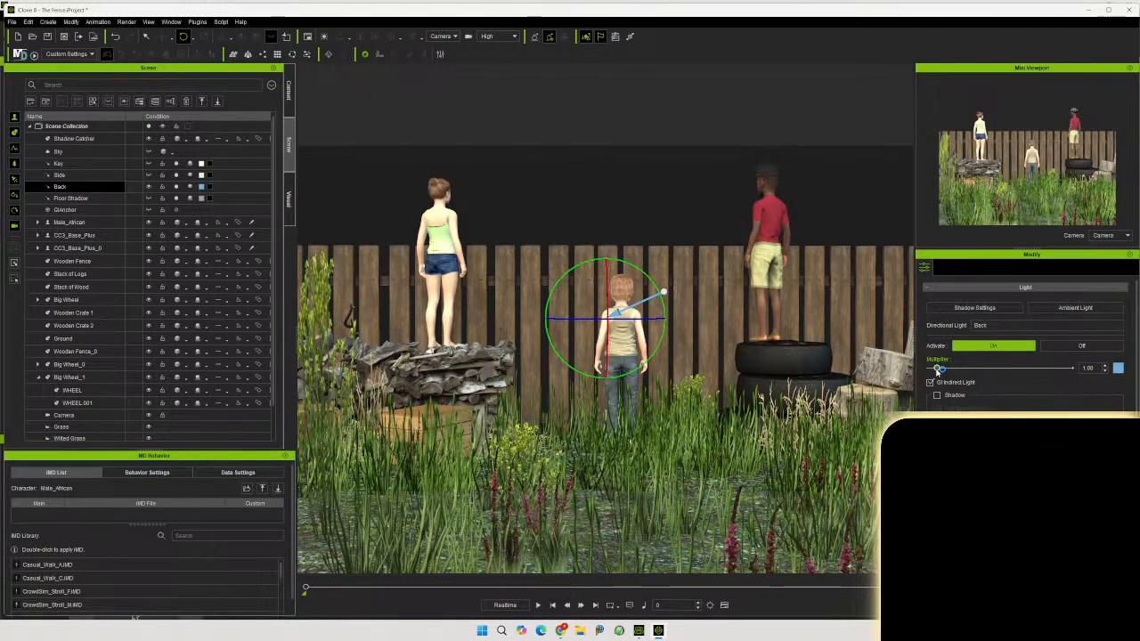
# Change the Back light's color to a pale blue-green with Red 189 and Green 220, rotate it slightly and lower its Multiplier to 0.46
pyautogui.click(1118, 369)
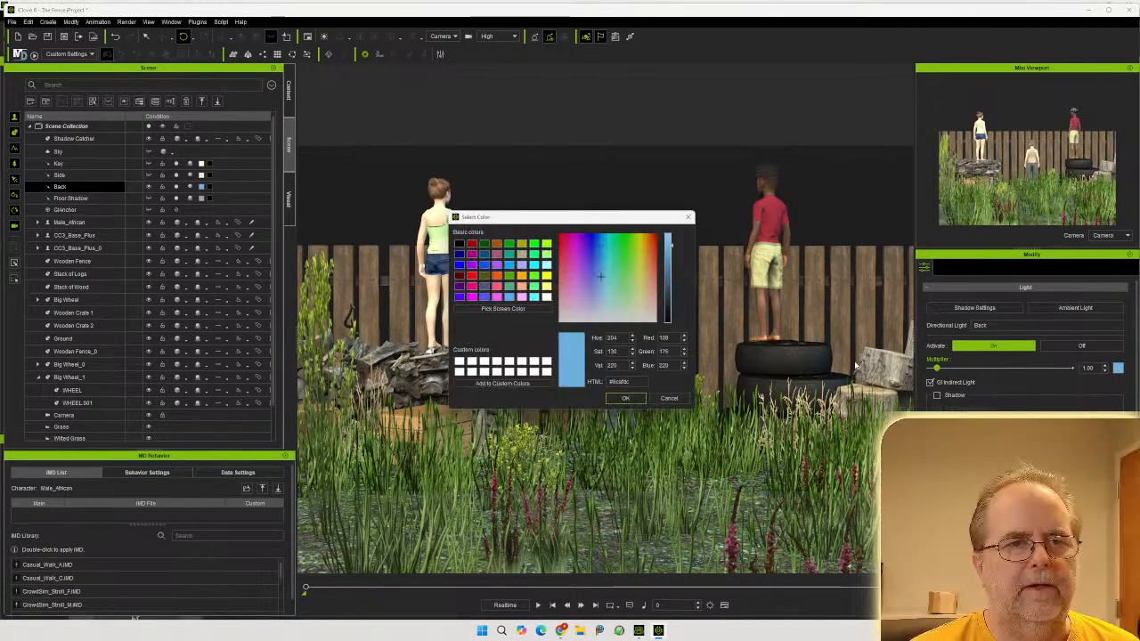
pyautogui.click(611, 310)
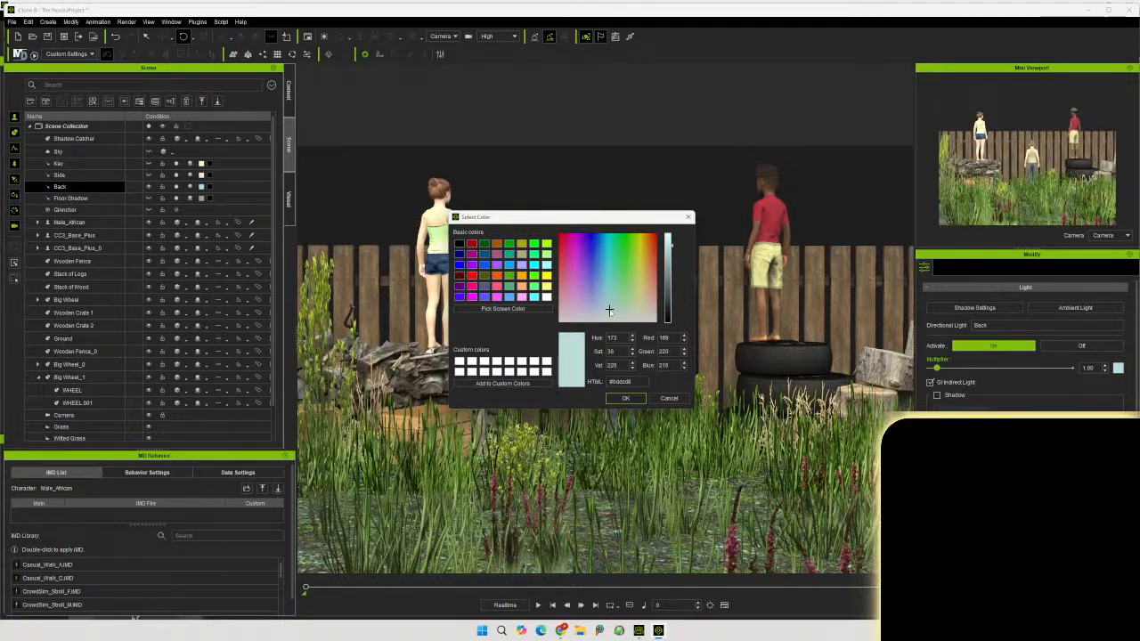
pyautogui.click(625, 398)
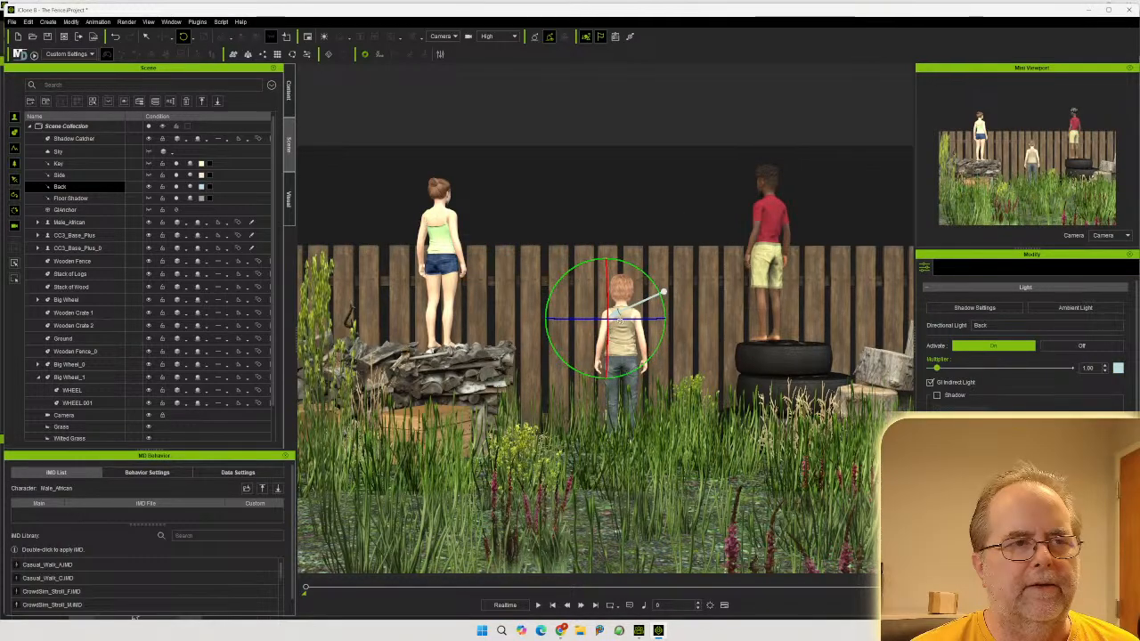
pyautogui.moveTo(620, 319); pyautogui.dragTo(614, 319)
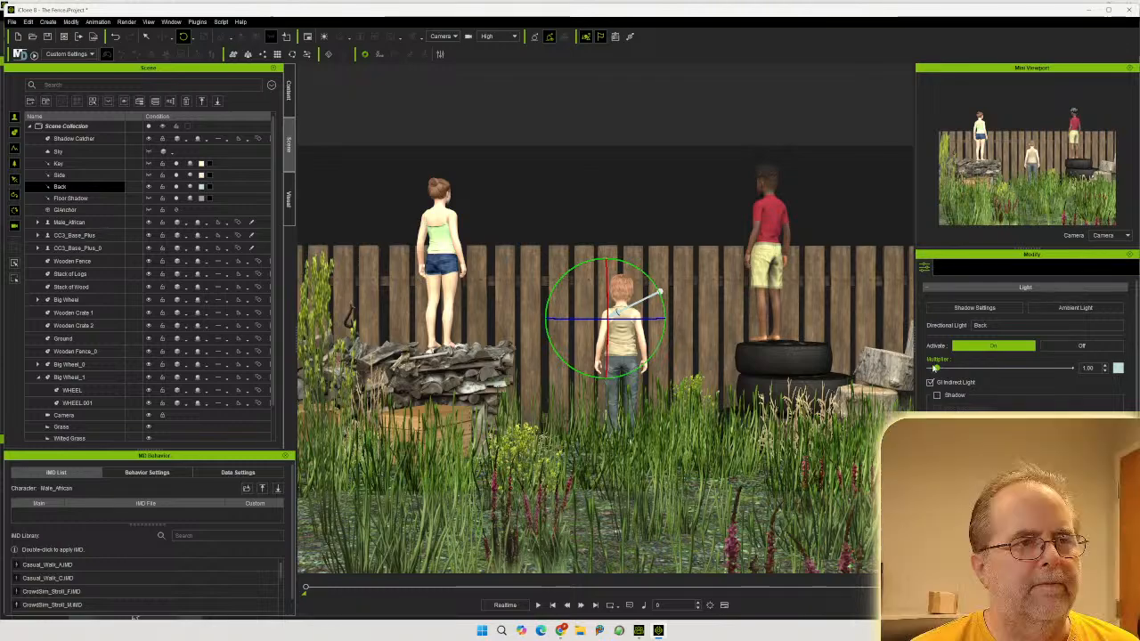
pyautogui.moveTo(936, 366); pyautogui.dragTo(932, 369)
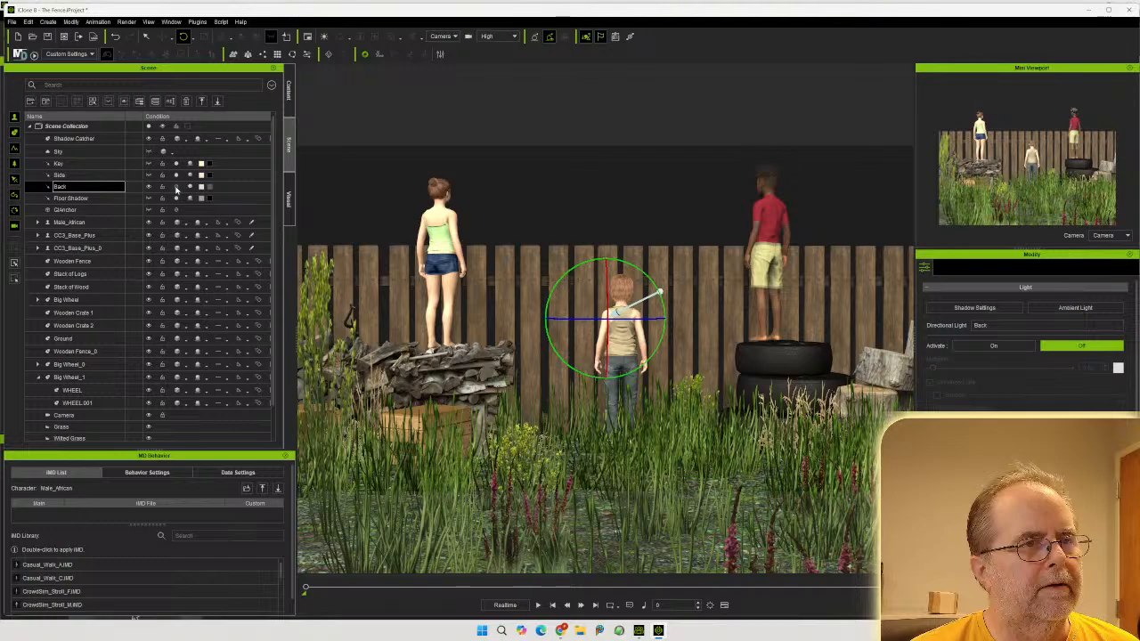
# Compare the scene with the Back light on and off, and leave the light deactivated
pyautogui.click(176, 188)
pyautogui.click(176, 188)
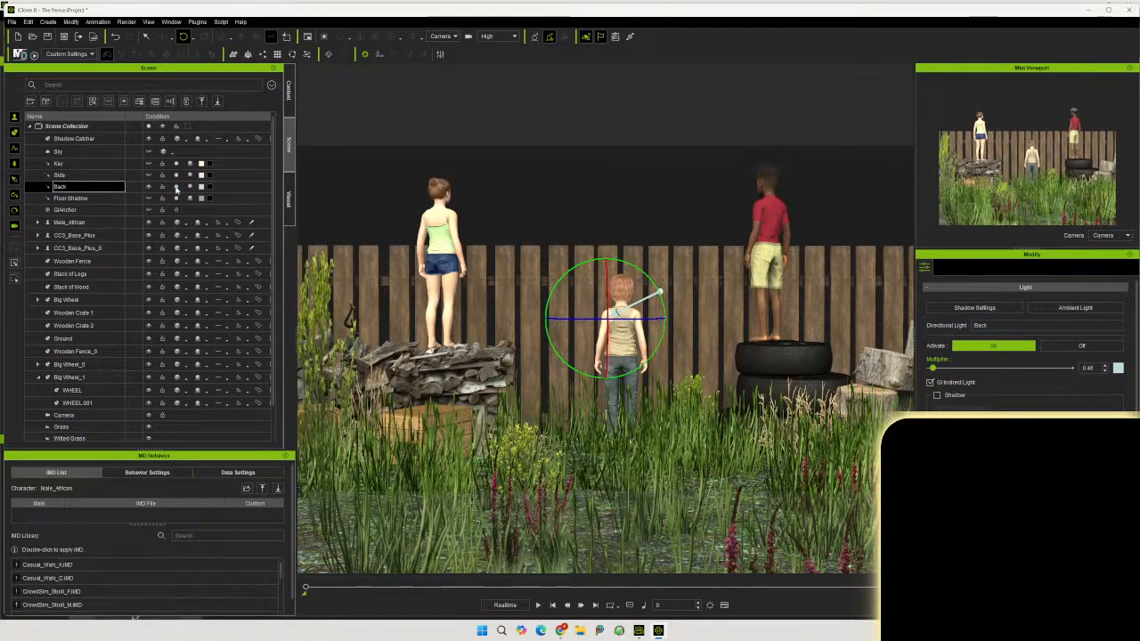
pyautogui.click(177, 188)
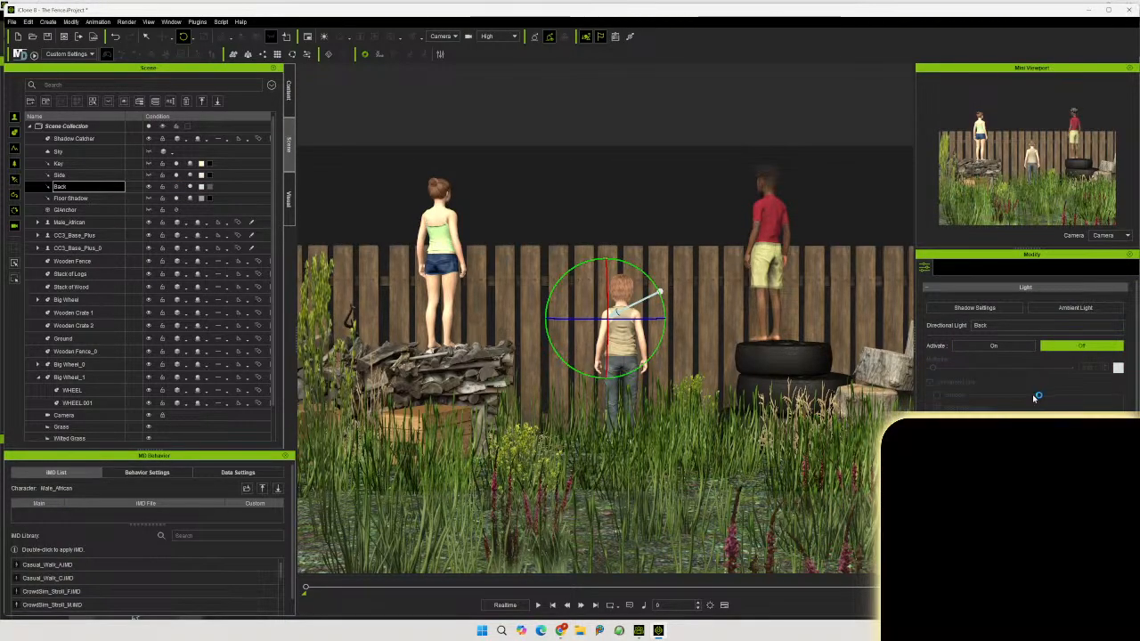
pyautogui.scroll(-3, 1025, 401)
pyautogui.scroll(1, 1023, 403)
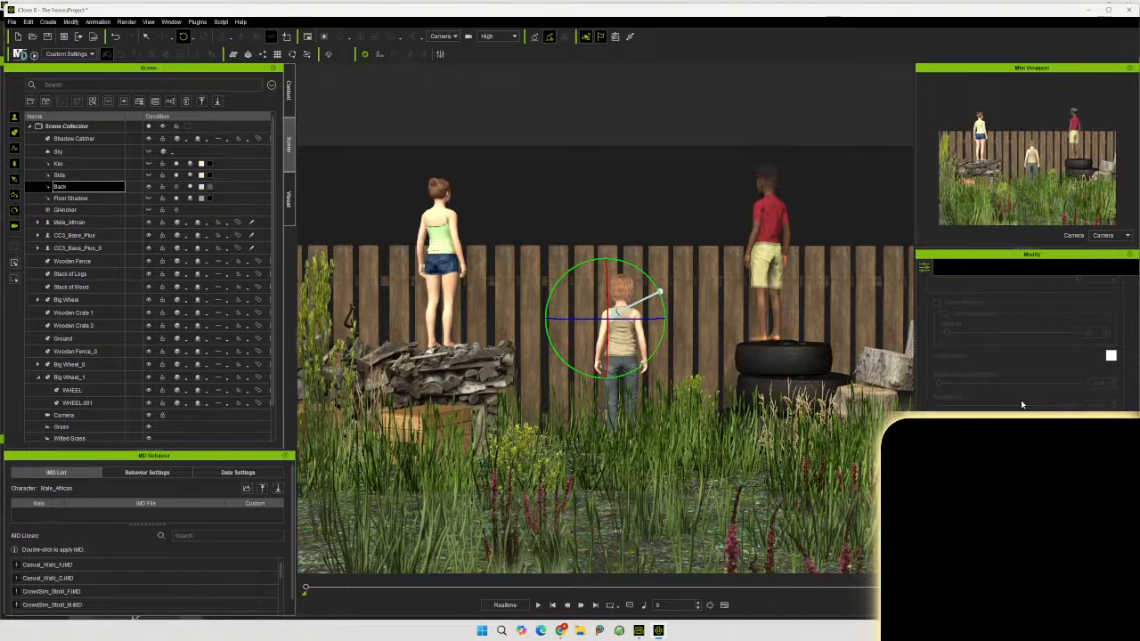
pyautogui.scroll(2, 1020, 402)
pyautogui.scroll(2, 1015, 405)
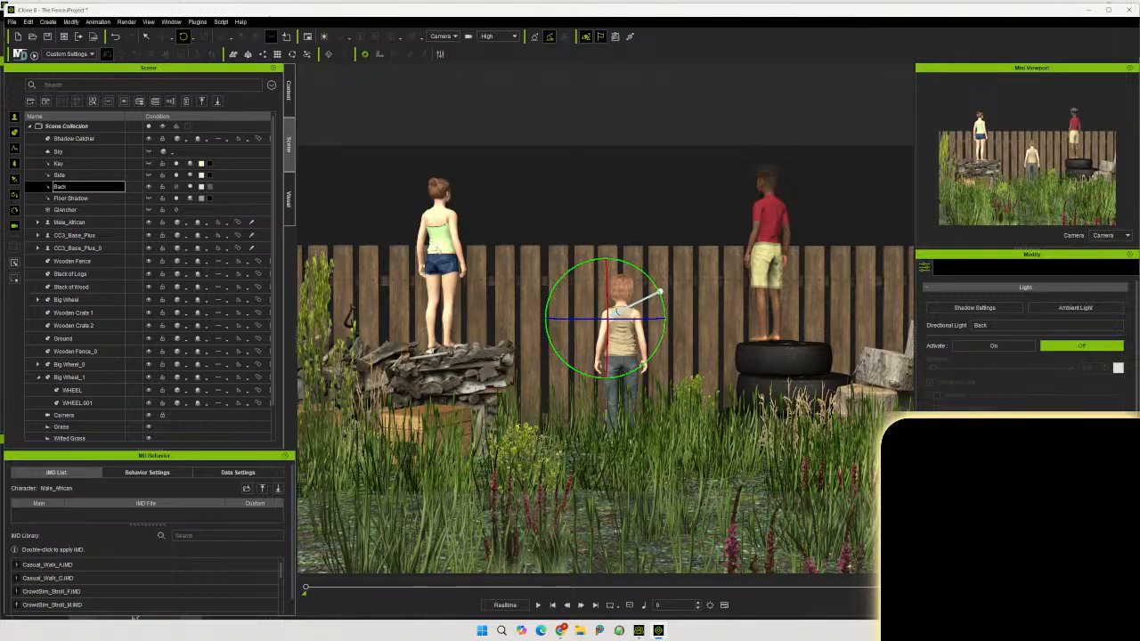
pyautogui.click(176, 187)
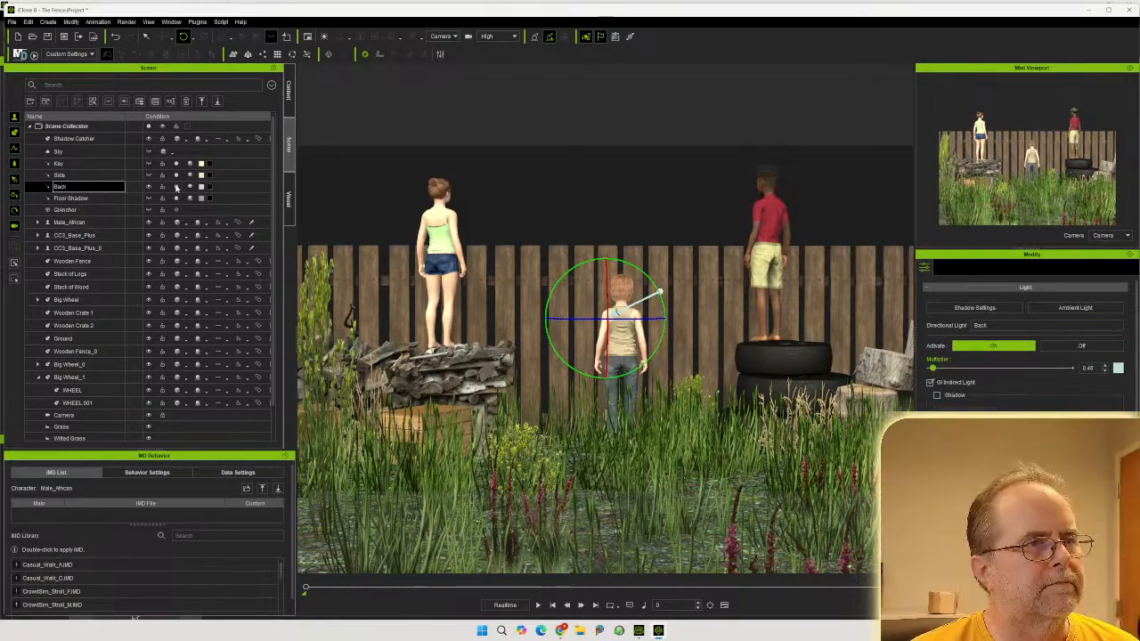
pyautogui.click(176, 189)
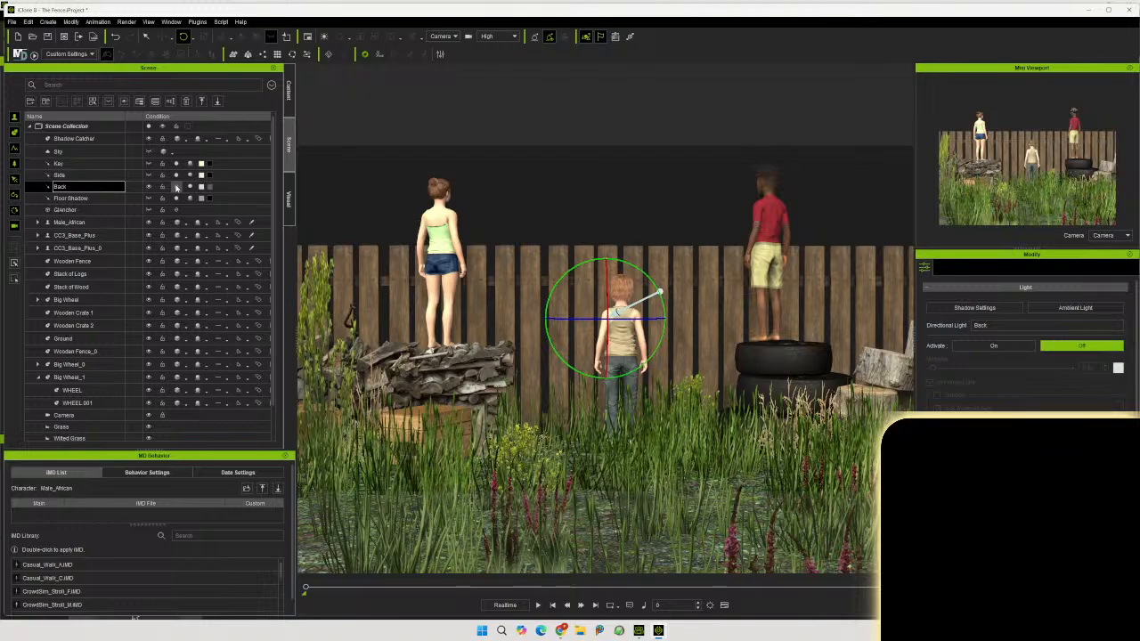
# Check the Key light's effect by switching it off and on, and lower its Multiplier slightly below 1
pyautogui.click(178, 164)
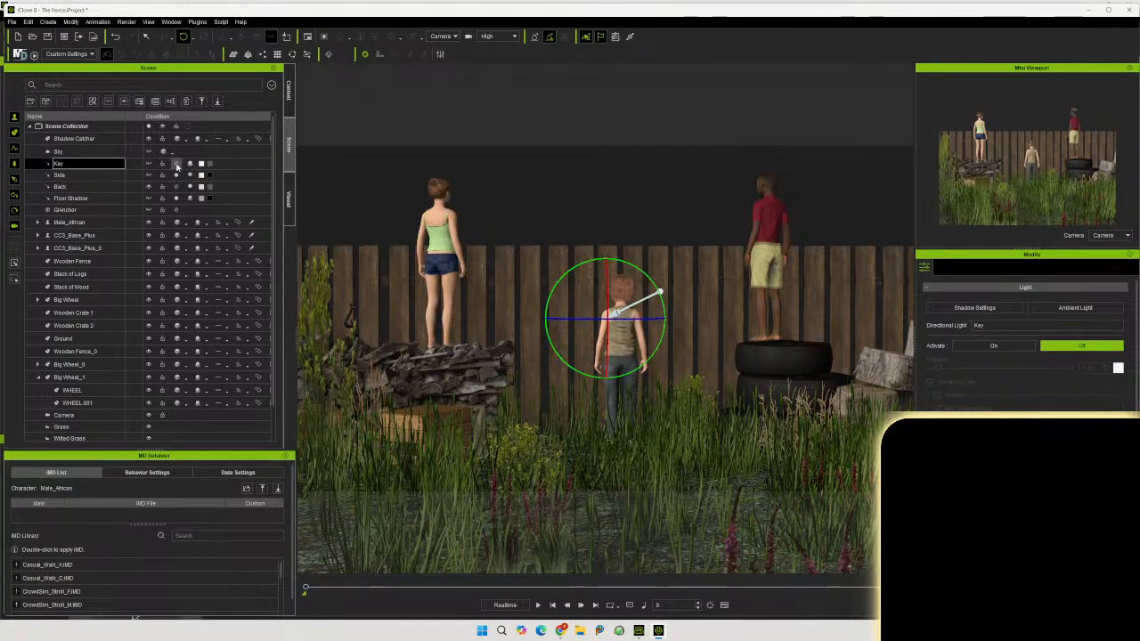
pyautogui.click(178, 165)
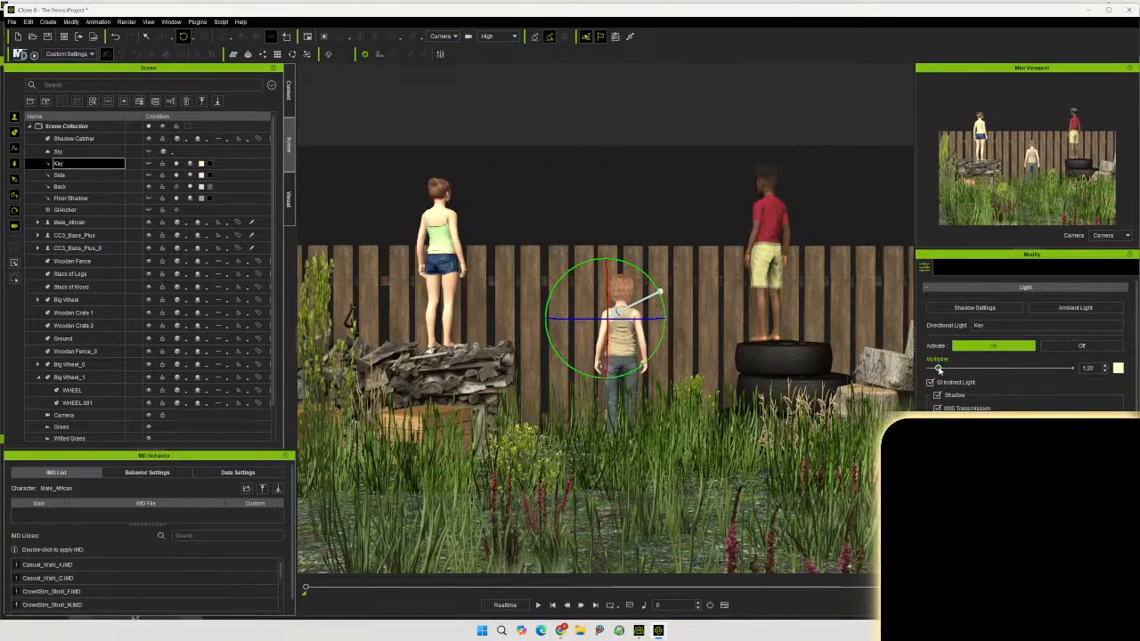
pyautogui.click(935, 368)
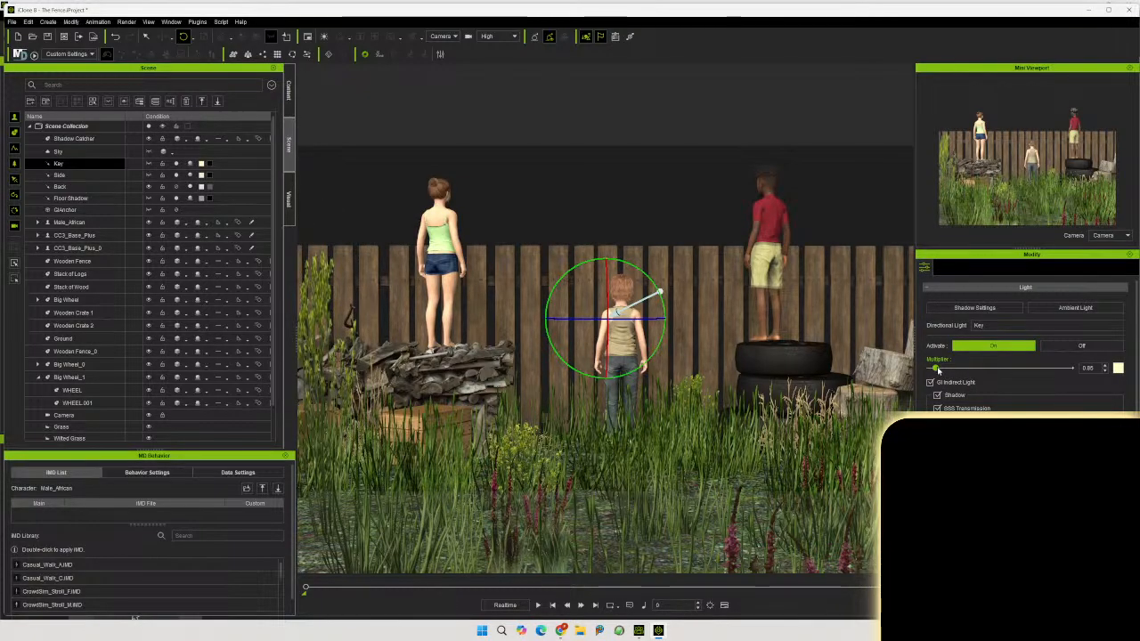
pyautogui.moveTo(938, 369); pyautogui.dragTo(938, 369)
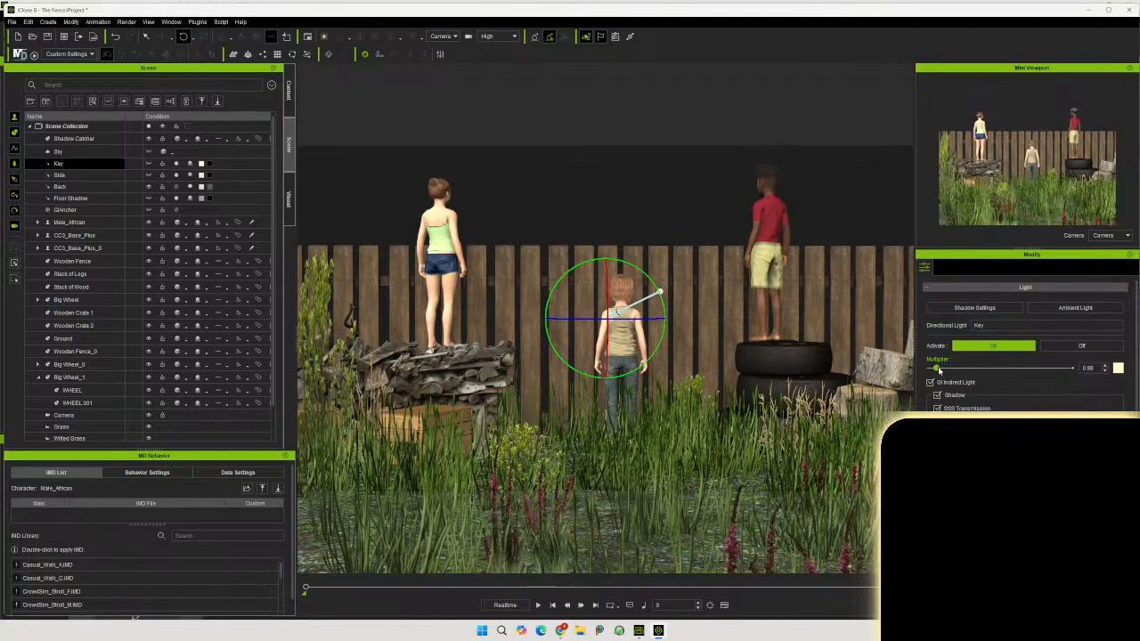
# Compare the Side and Back lights' contributions by toggling each one, leaving the Side light on and the Back light off
pyautogui.click(188, 174)
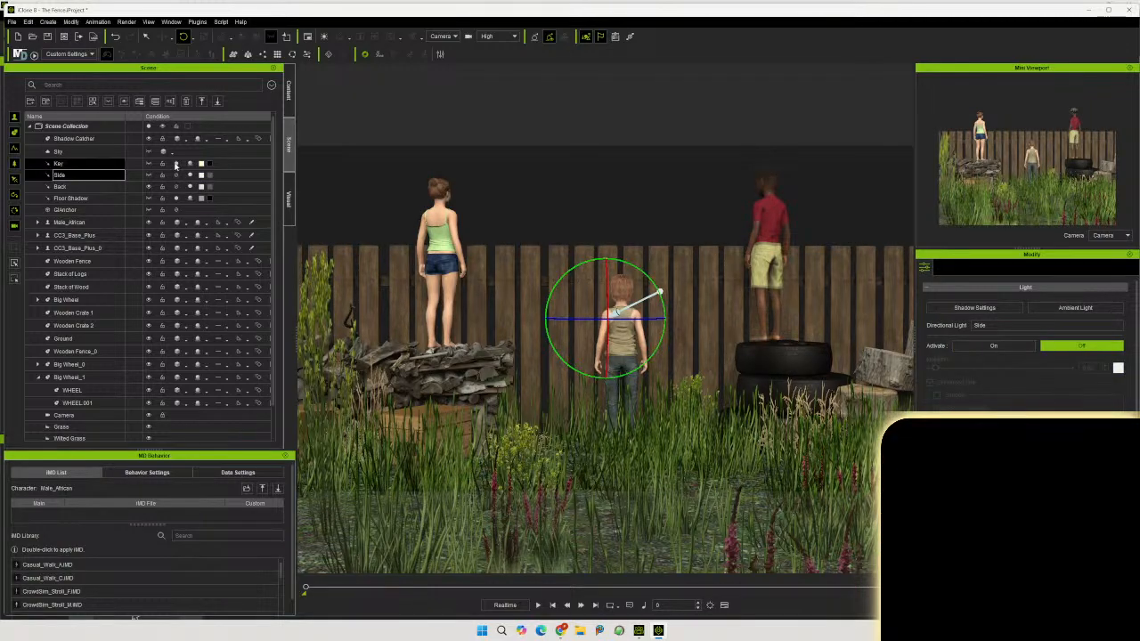
pyautogui.click(176, 187)
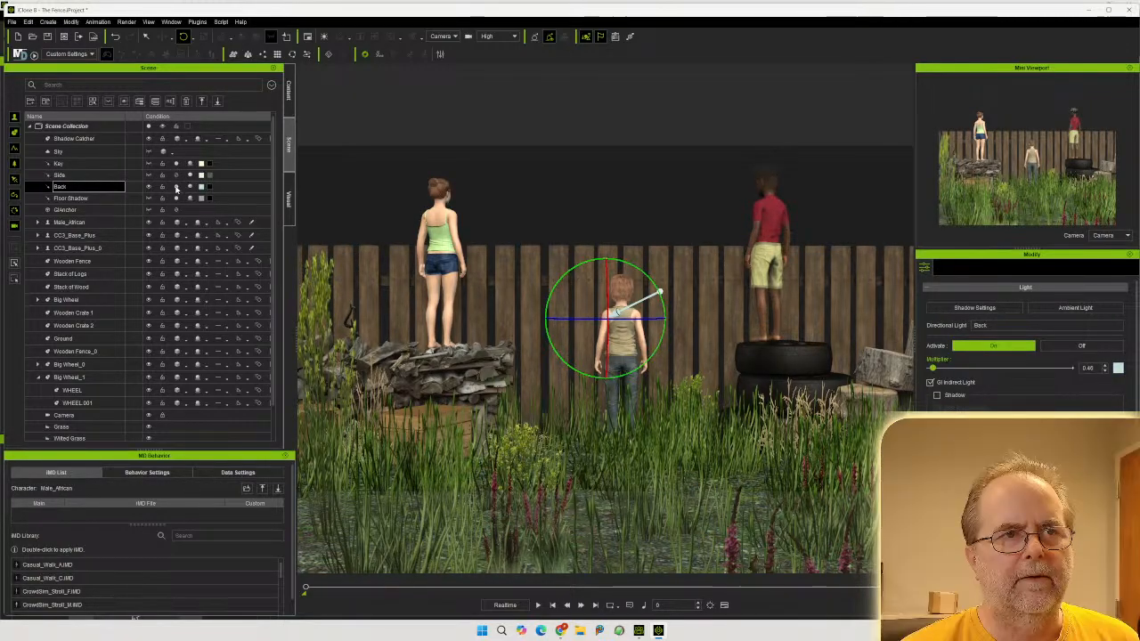
pyautogui.click(176, 187)
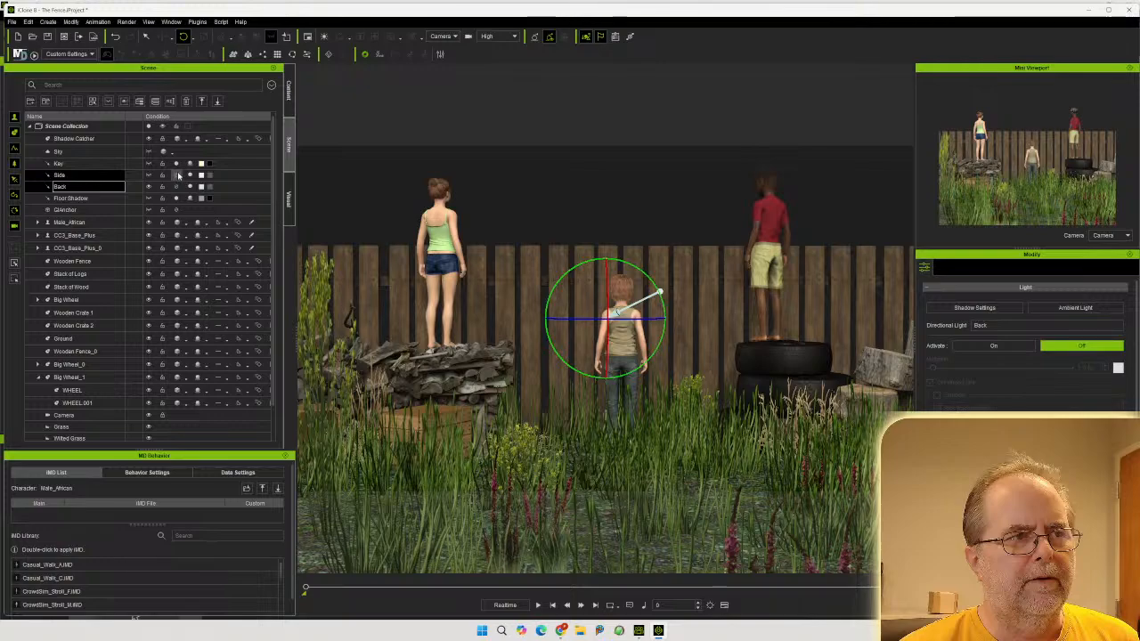
pyautogui.click(177, 176)
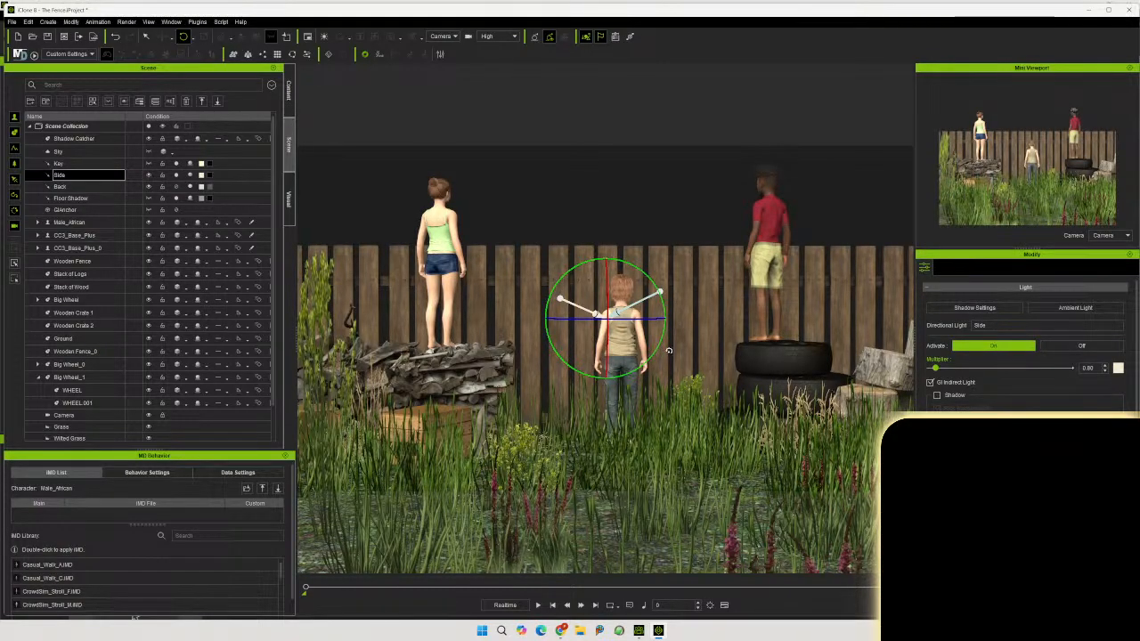
# Change the Side light's color to a darker, muted pinkish-brown tone with a Red value of 173
pyautogui.click(1116, 369)
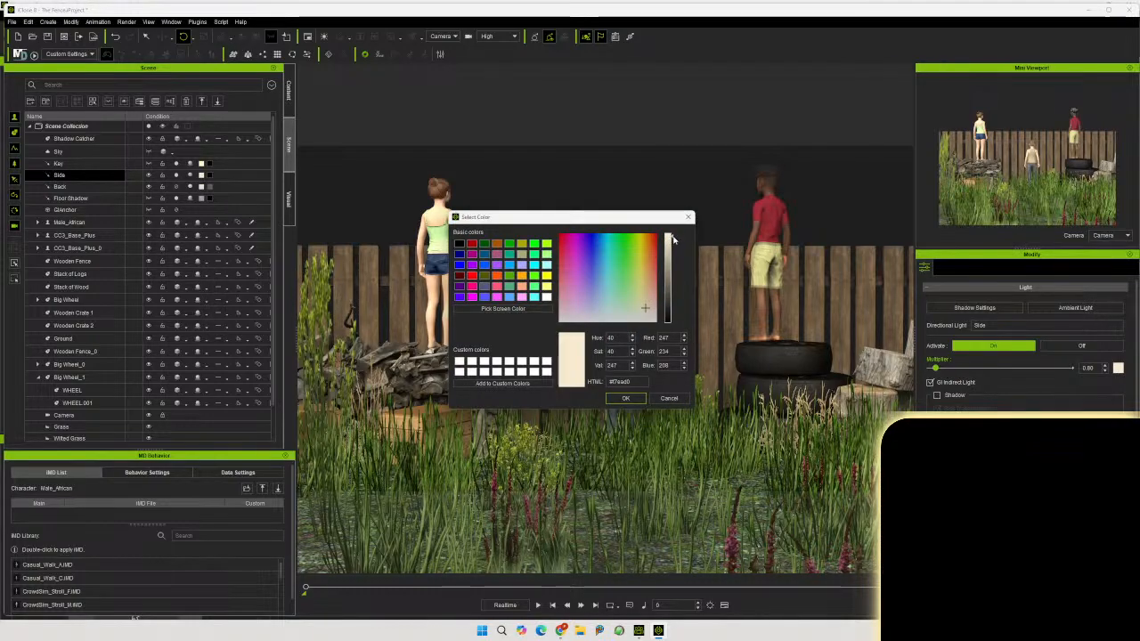
pyautogui.moveTo(672, 238); pyautogui.dragTo(673, 258)
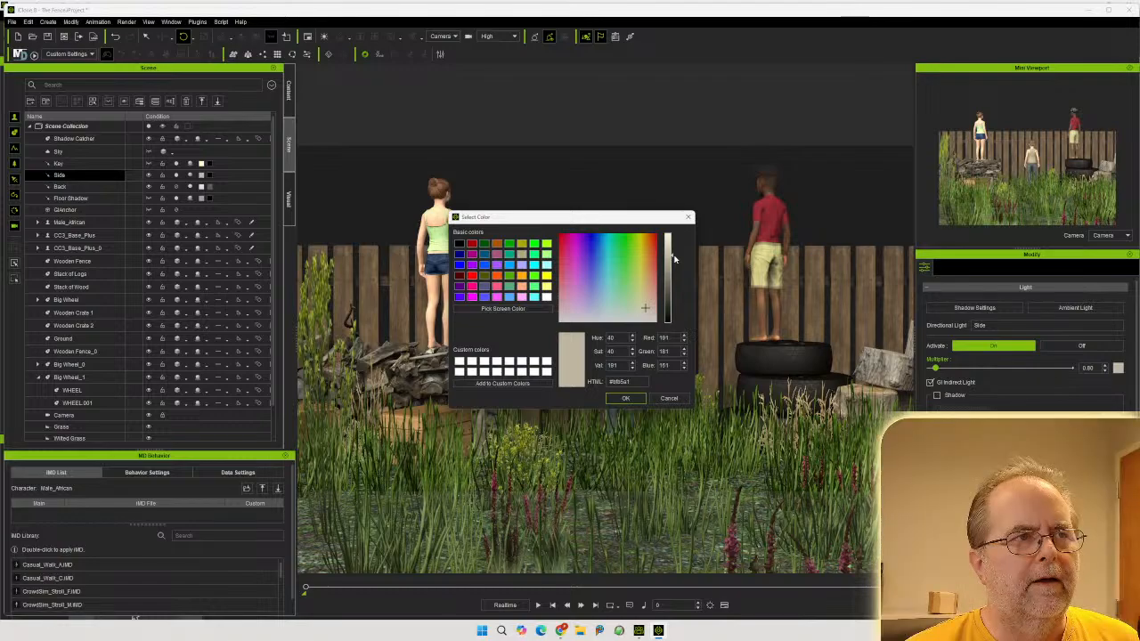
pyautogui.click(650, 304)
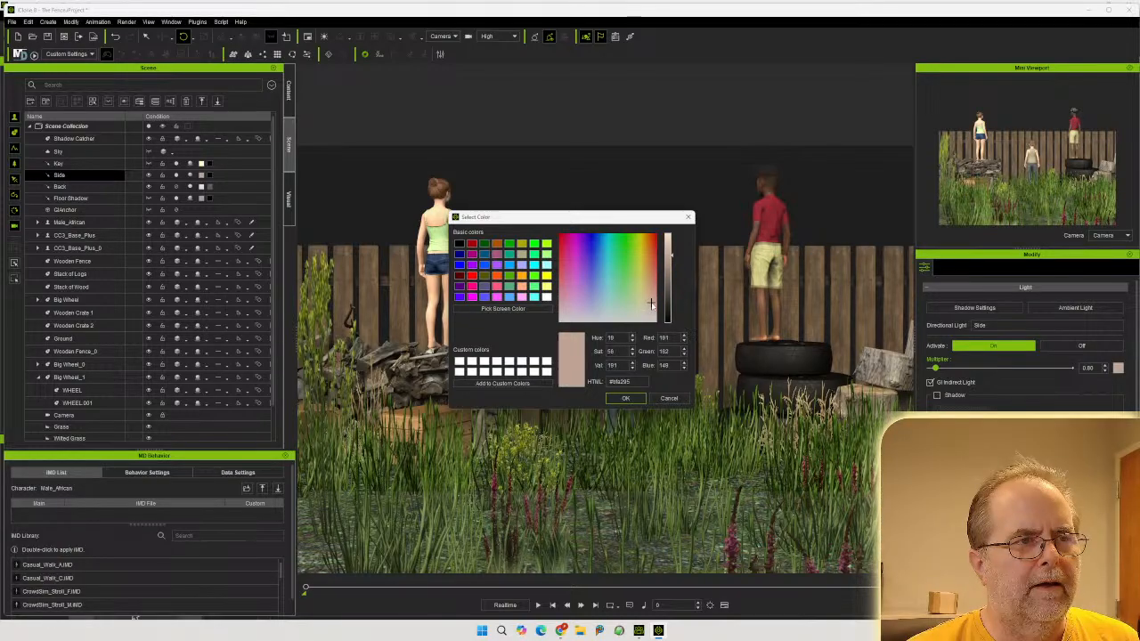
pyautogui.click(672, 263)
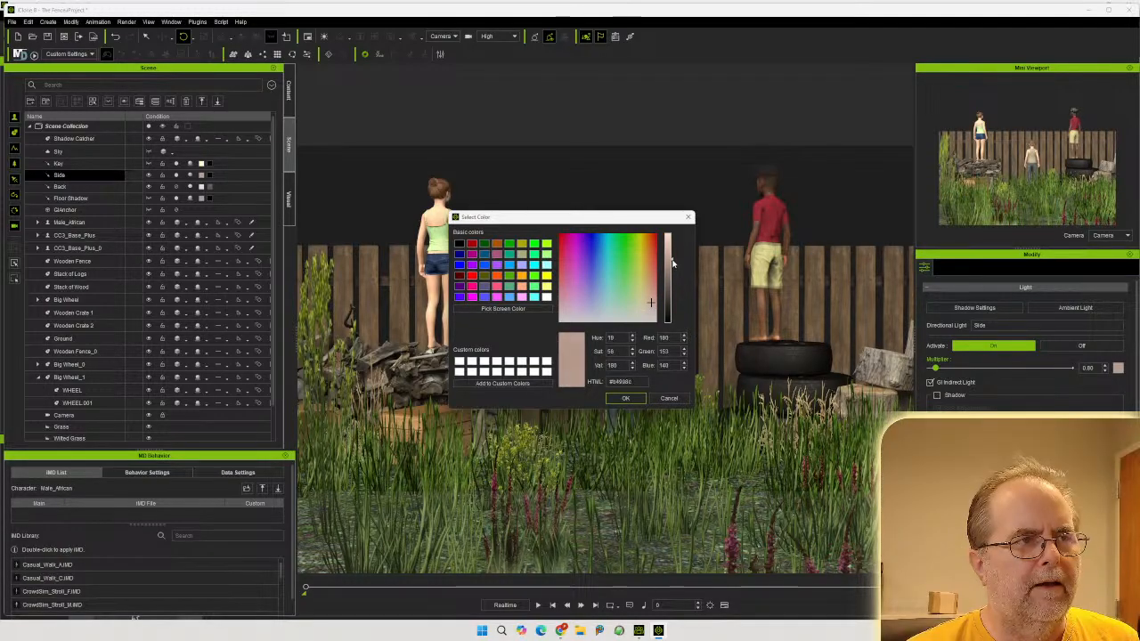
pyautogui.click(672, 265)
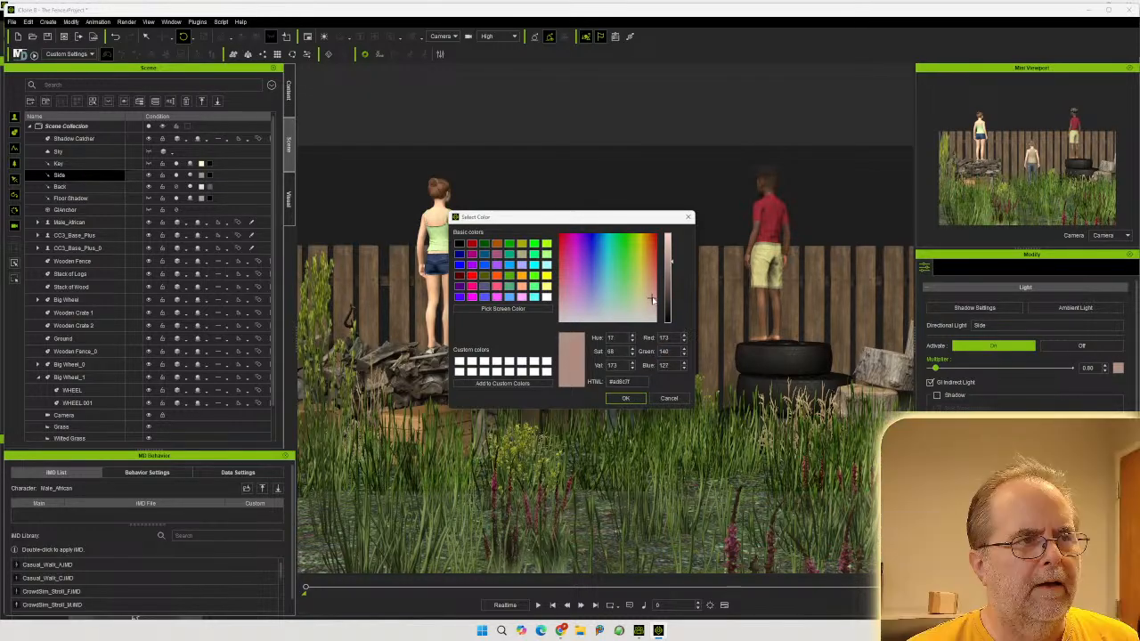
pyautogui.moveTo(655, 307); pyautogui.dragTo(653, 298)
pyautogui.click(625, 399)
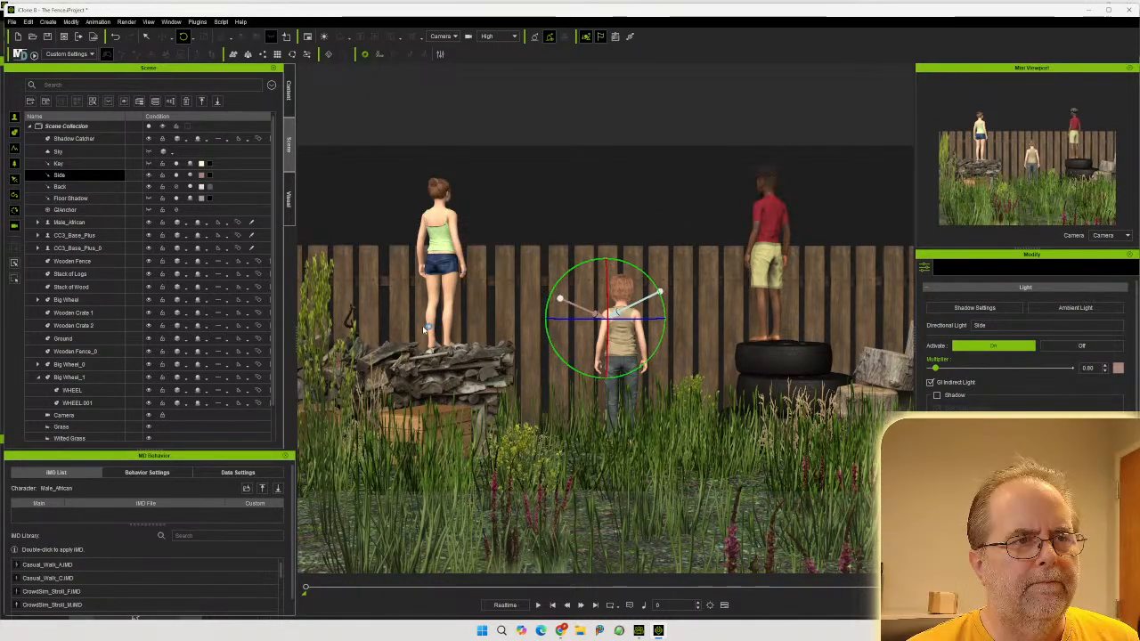
# Try different rotations of the Side light and leave it shining across the characters from the girl's side of the scene
pyautogui.moveTo(599, 319); pyautogui.dragTo(588, 322)
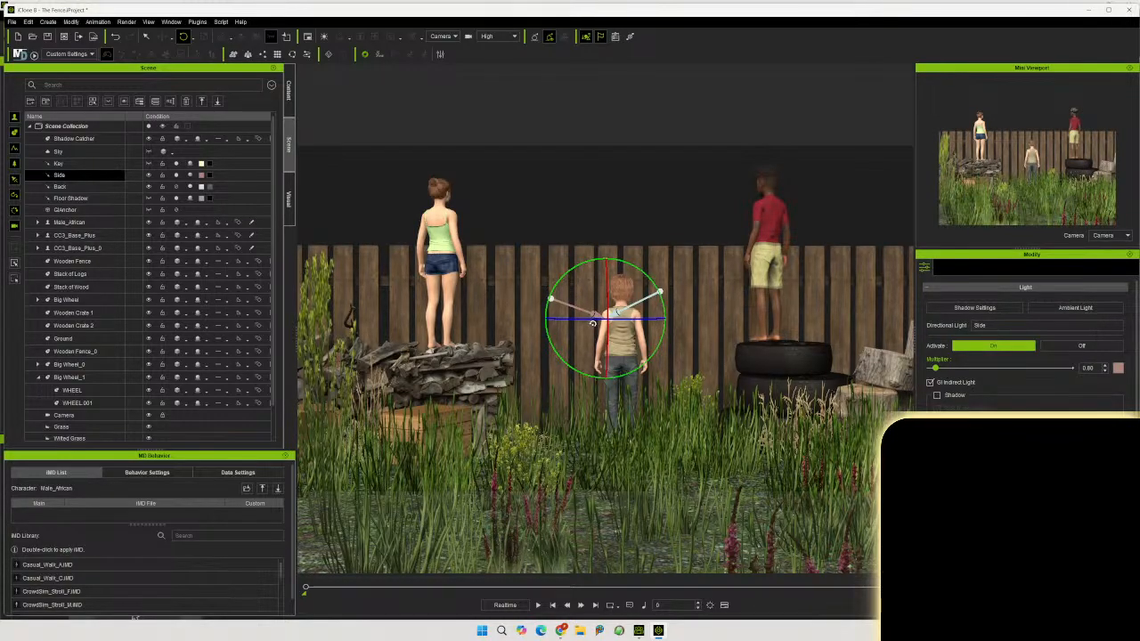
pyautogui.moveTo(600, 323); pyautogui.dragTo(629, 342)
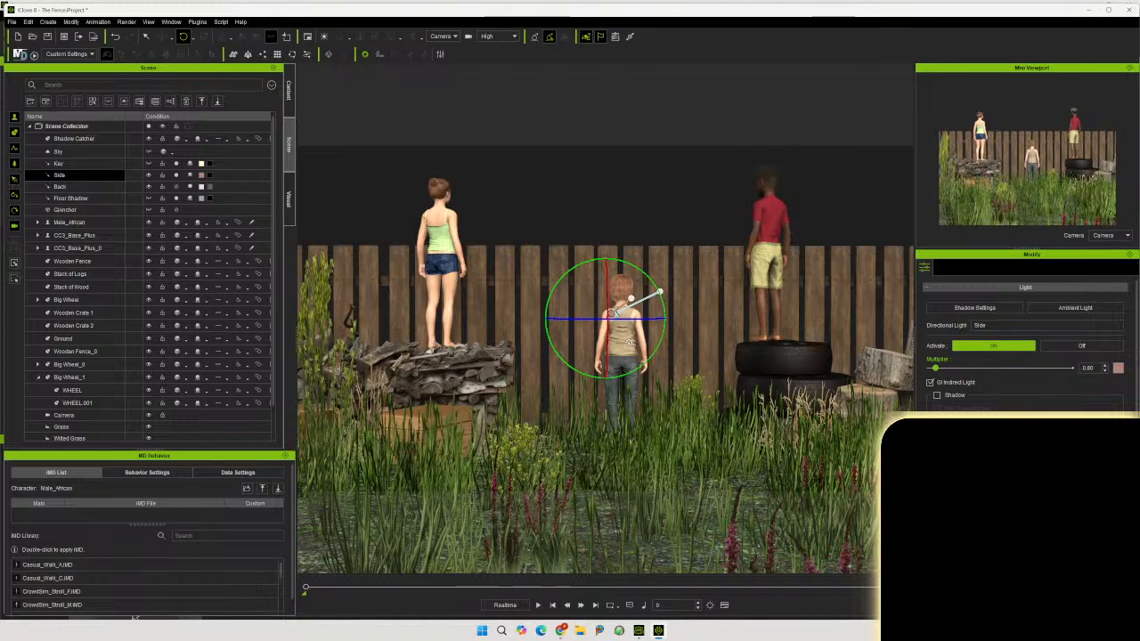
pyautogui.moveTo(628, 341); pyautogui.dragTo(583, 345)
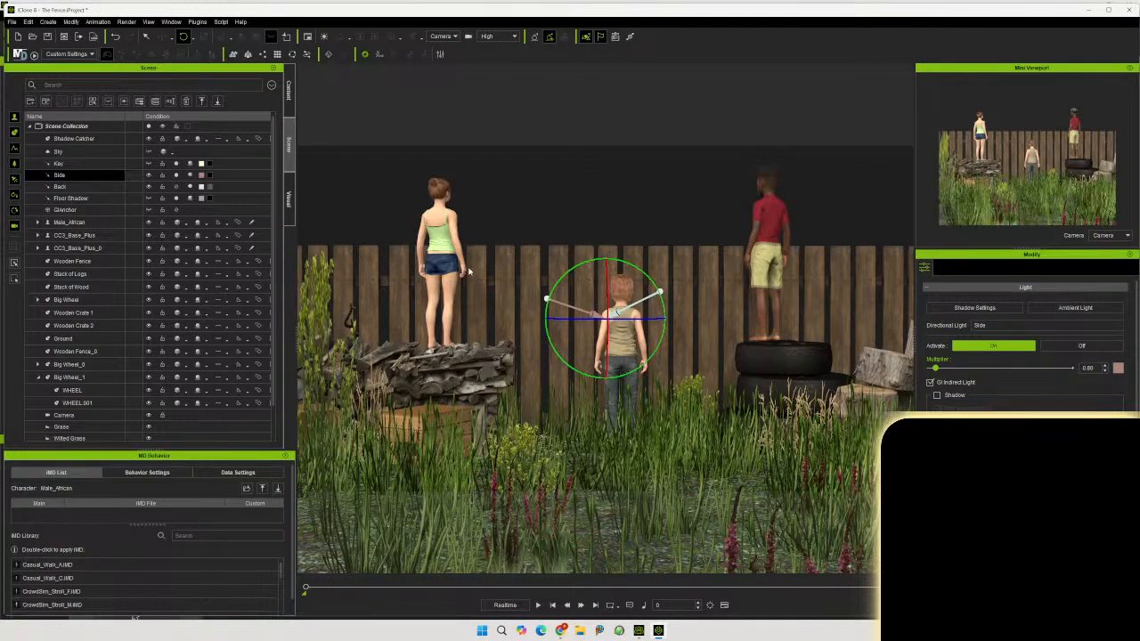
# Check the Back light on and off, leave it off, and deactivate the Side light
pyautogui.click(175, 187)
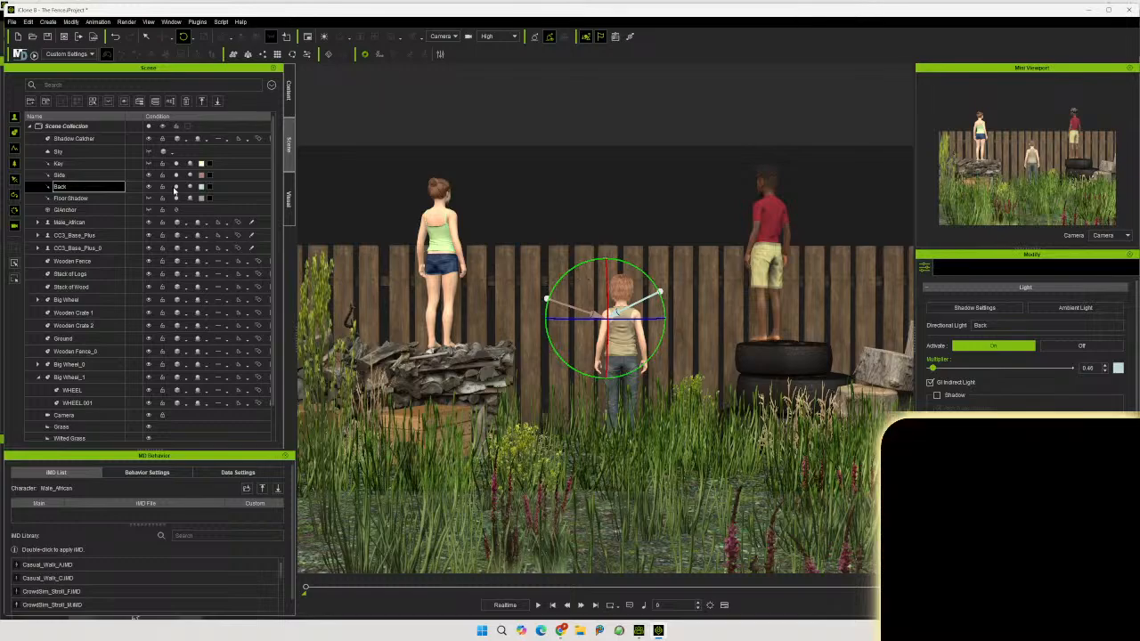
pyautogui.click(175, 188)
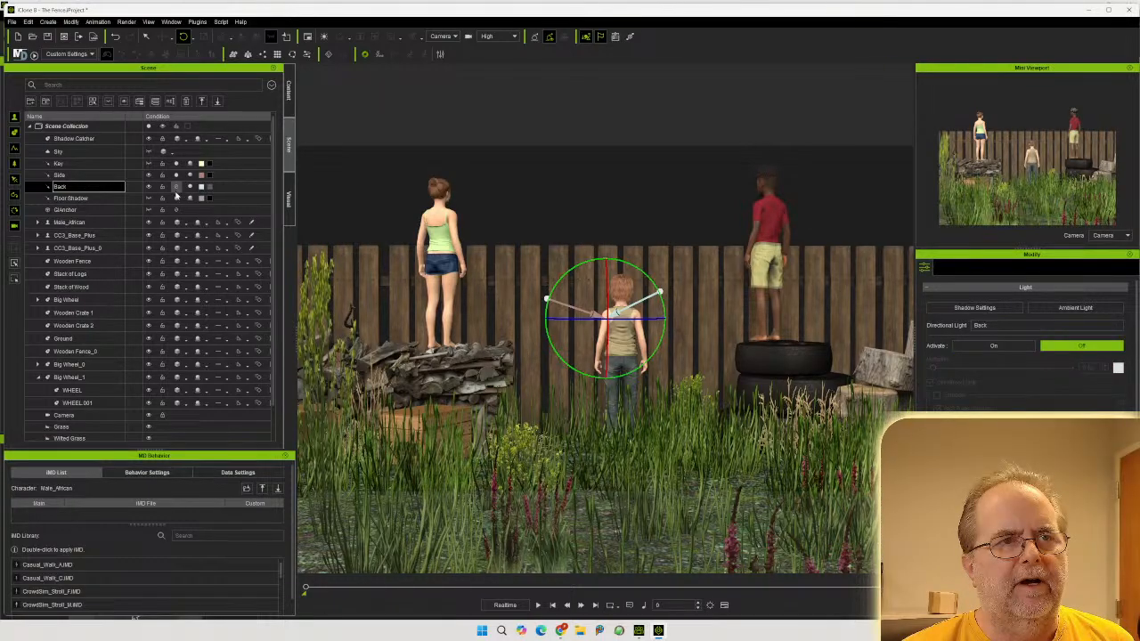
pyautogui.click(176, 176)
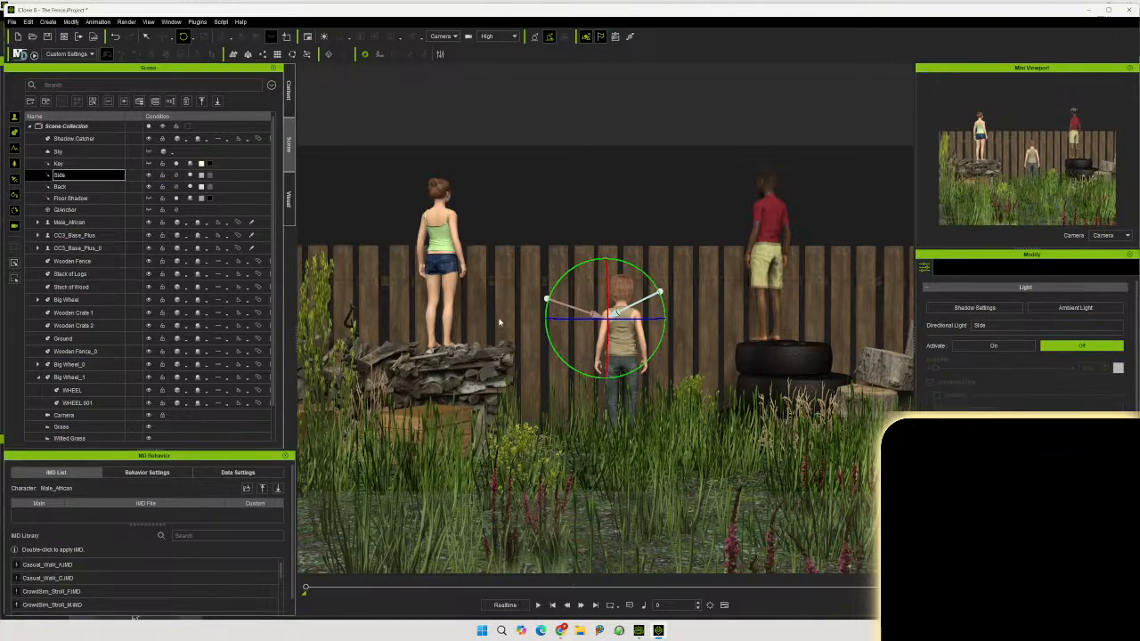
# Switch the viewport to the Preview camera and hide the Side and Back lights
pyautogui.click(446, 37)
pyautogui.click(438, 45)
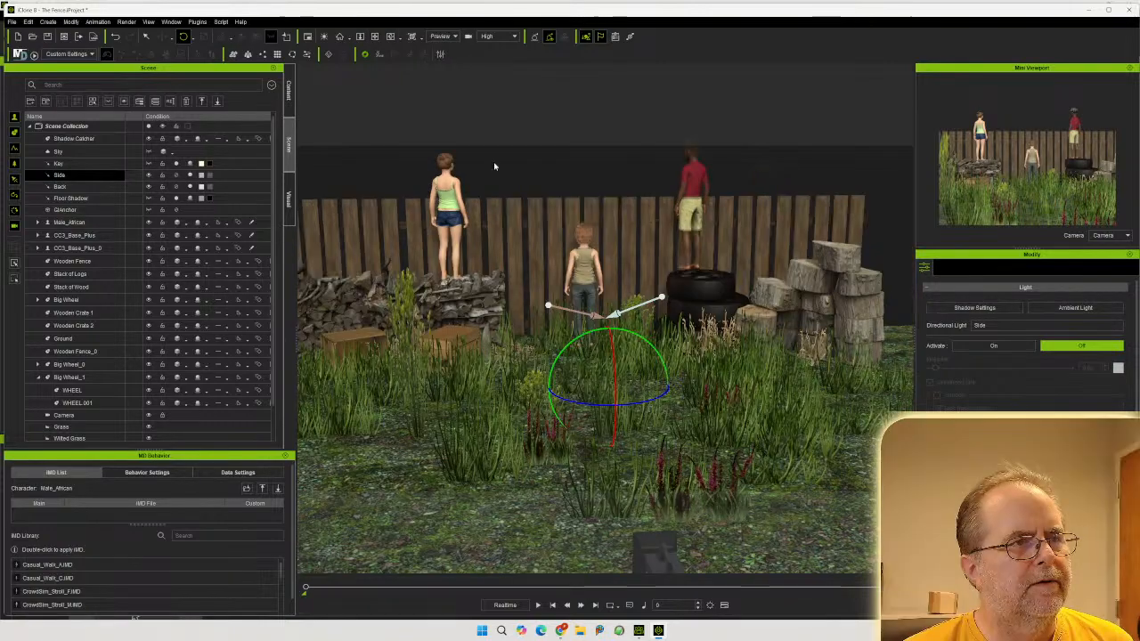
pyautogui.click(146, 176)
pyautogui.click(148, 188)
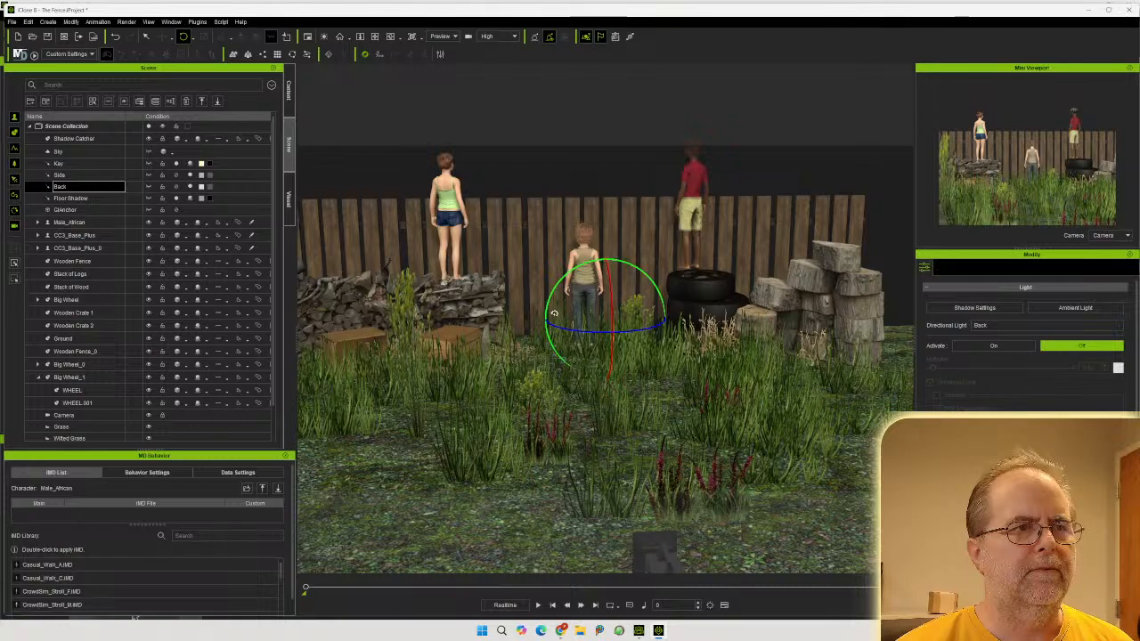
# Create a spotlight in the scene and rotate it toward the fence
pyautogui.click(47, 21)
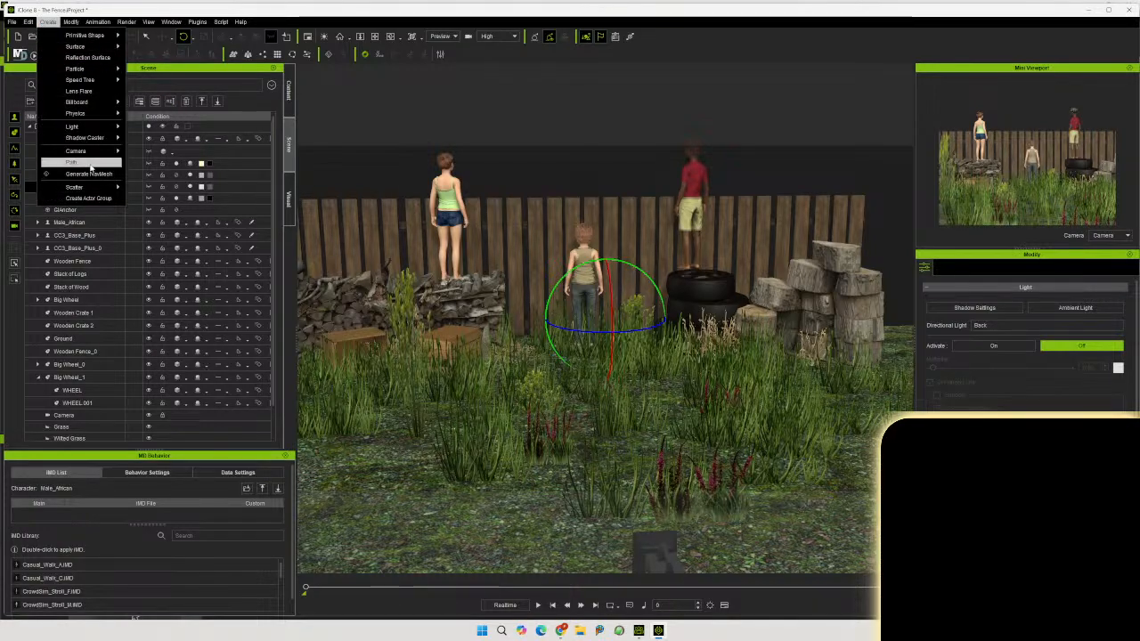
pyautogui.moveTo(91, 131)
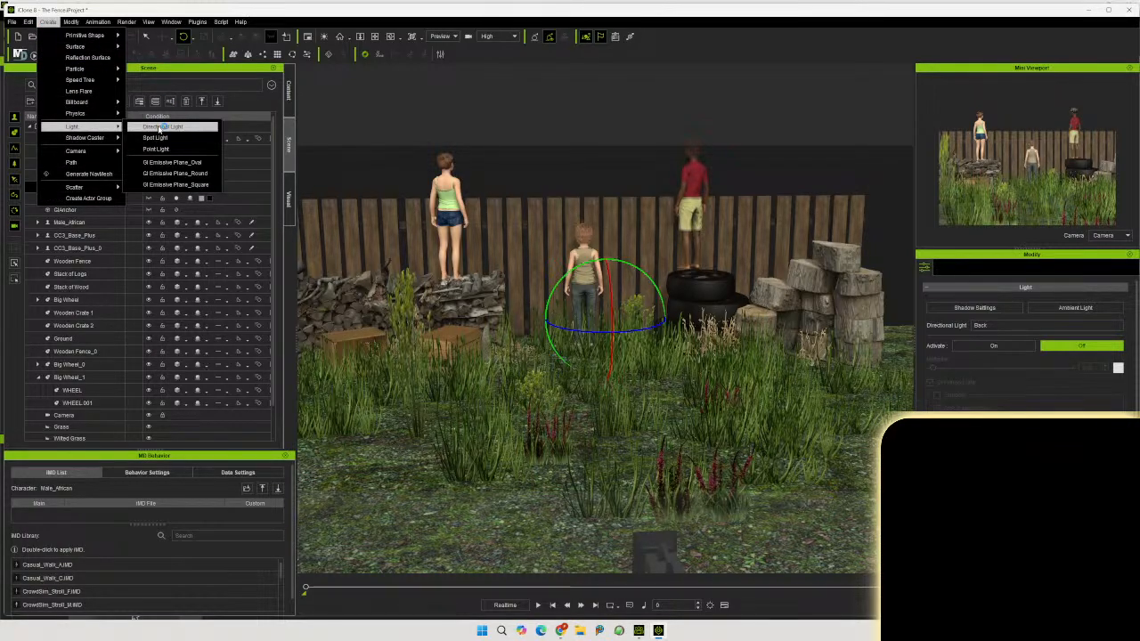
pyautogui.click(160, 137)
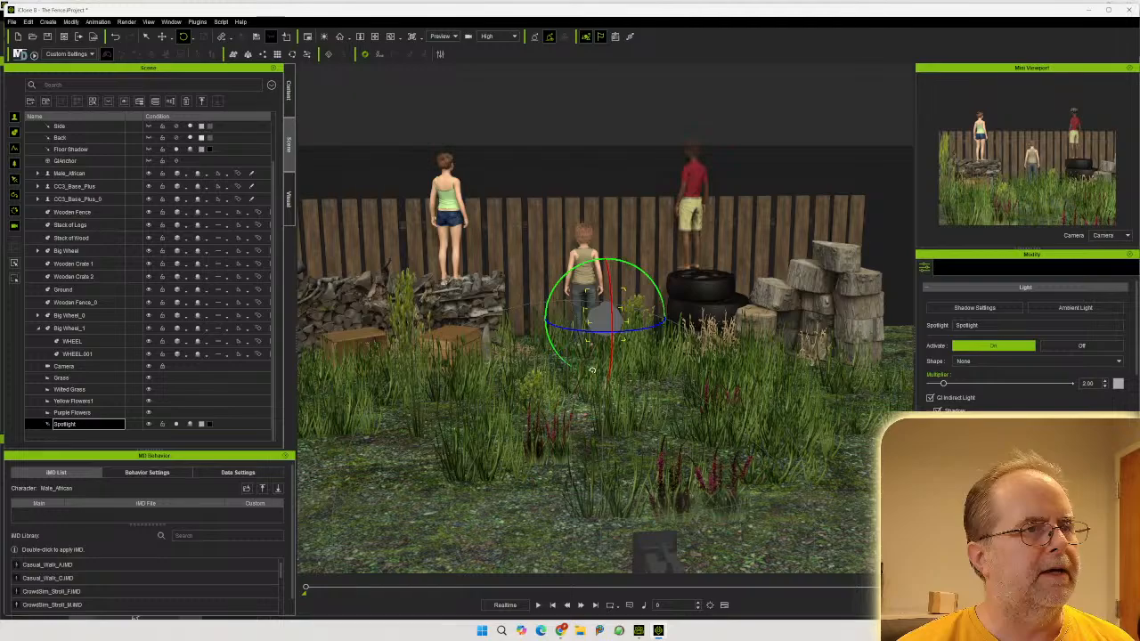
pyautogui.moveTo(700, 370); pyautogui.dragTo(360, 359, button='right')
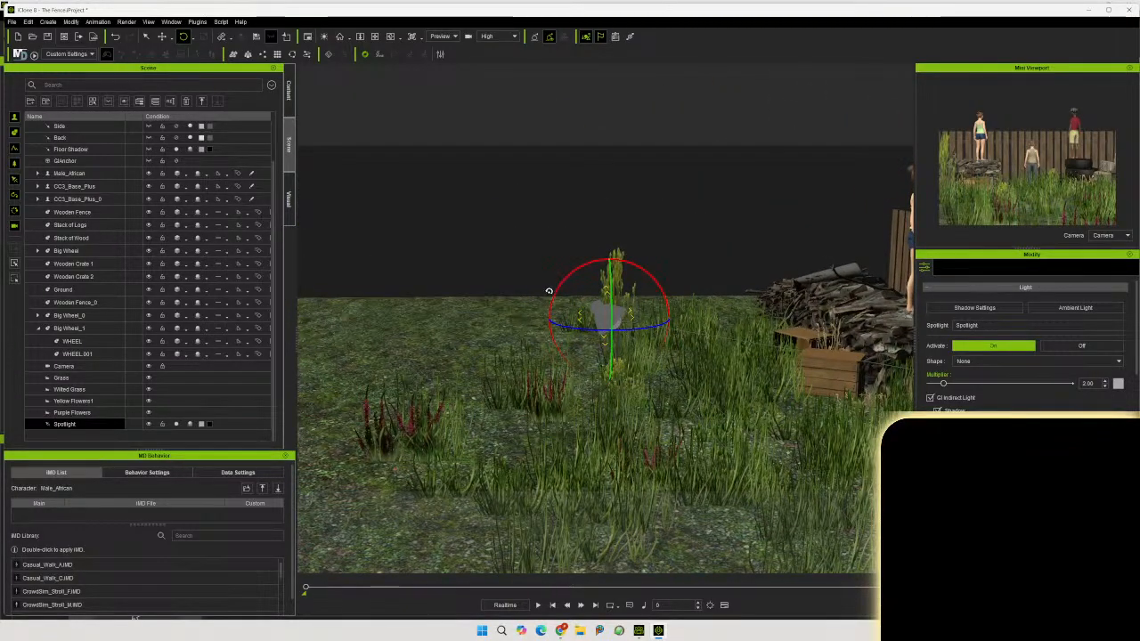
pyautogui.moveTo(554, 289); pyautogui.dragTo(532, 298)
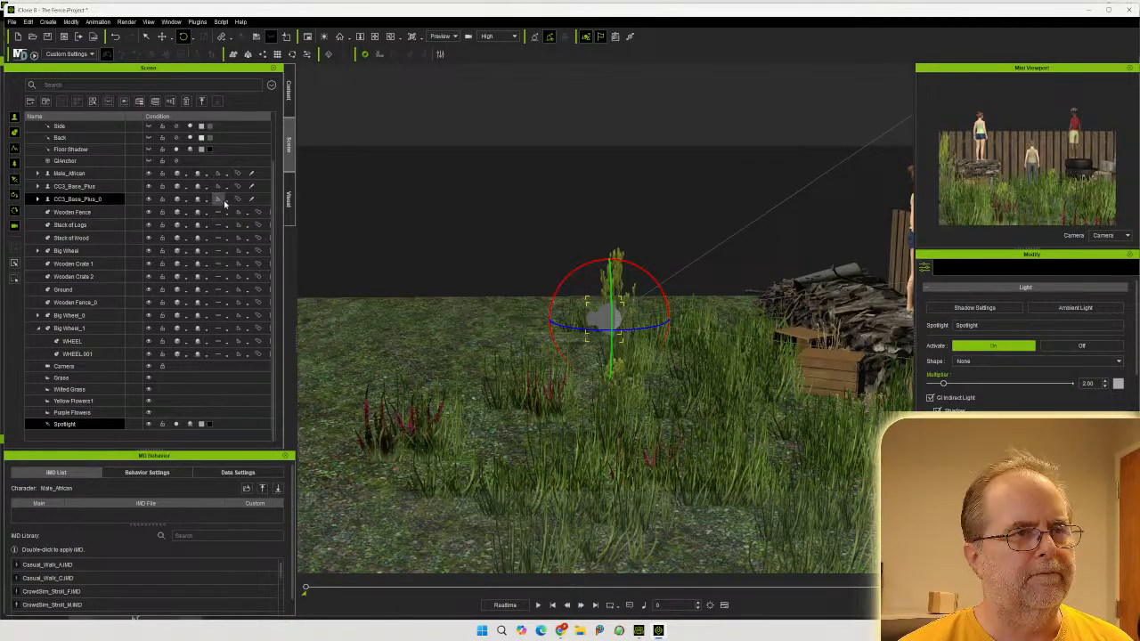
# Move the spotlight up to head height beside the standing characters at the fence and rotate its beam sideways toward the girl
pyautogui.click(165, 37)
pyautogui.moveTo(409, 377); pyautogui.dragTo(372, 314, button='right')
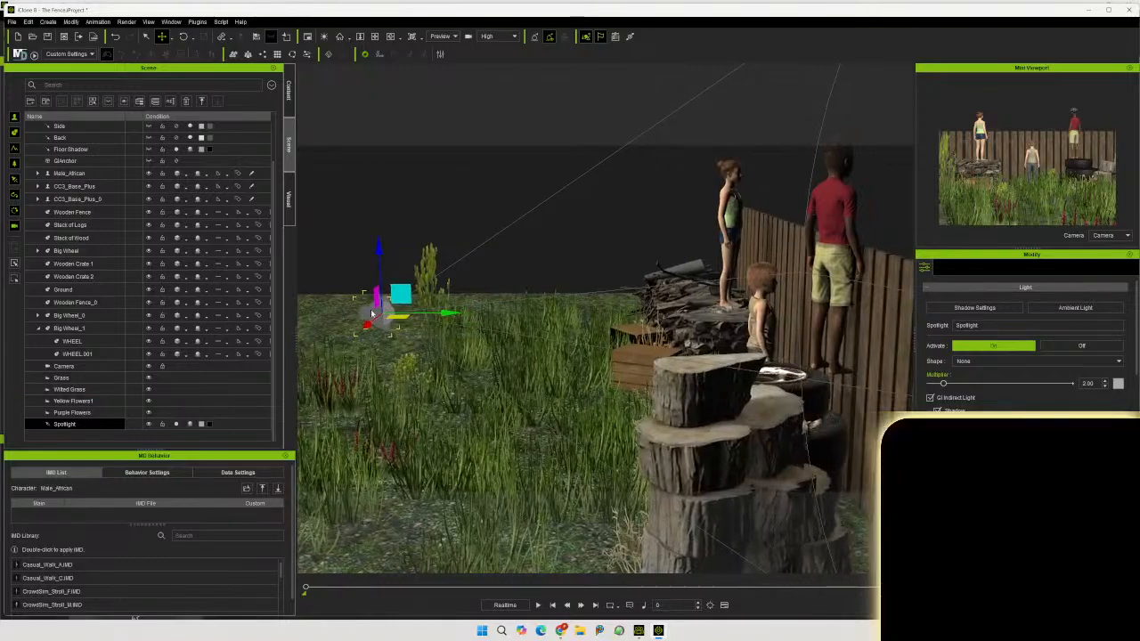
pyautogui.moveTo(372, 314); pyautogui.dragTo(799, 125)
pyautogui.press('e')
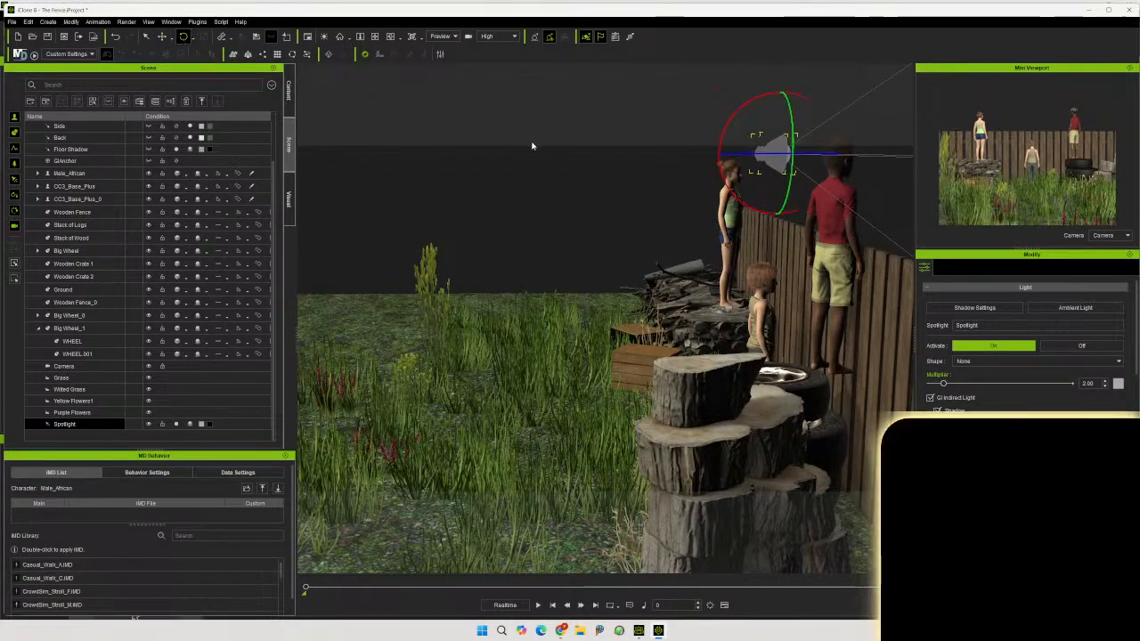
pyautogui.moveTo(762, 153); pyautogui.dragTo(810, 152)
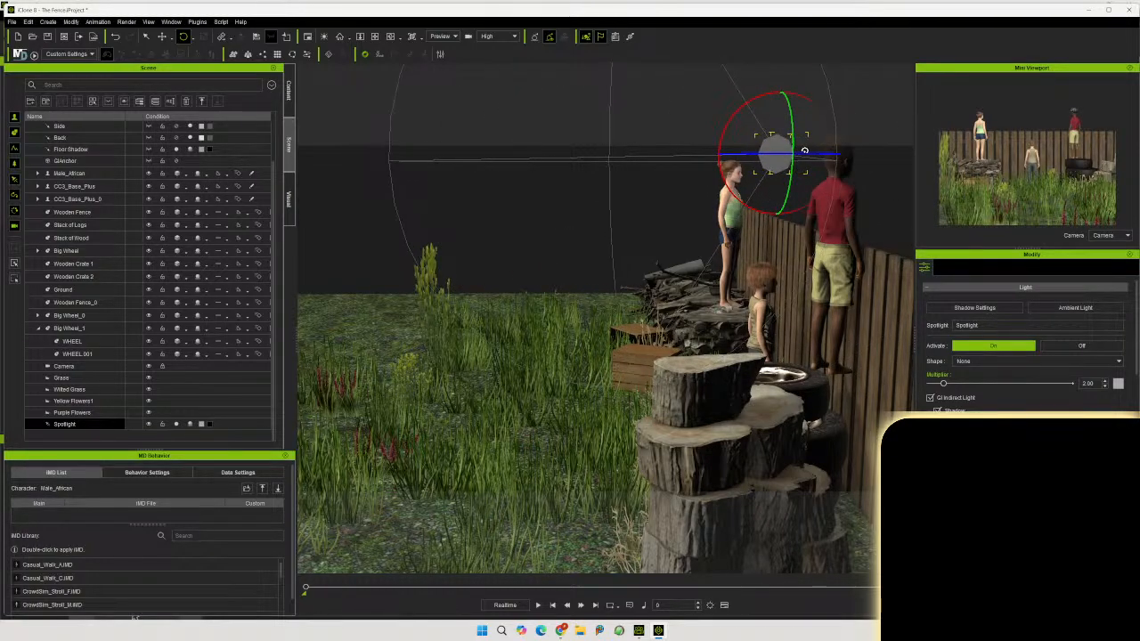
# Move the spotlight beyond the fence and across to the girl so it lights her from the front side
pyautogui.click(161, 35)
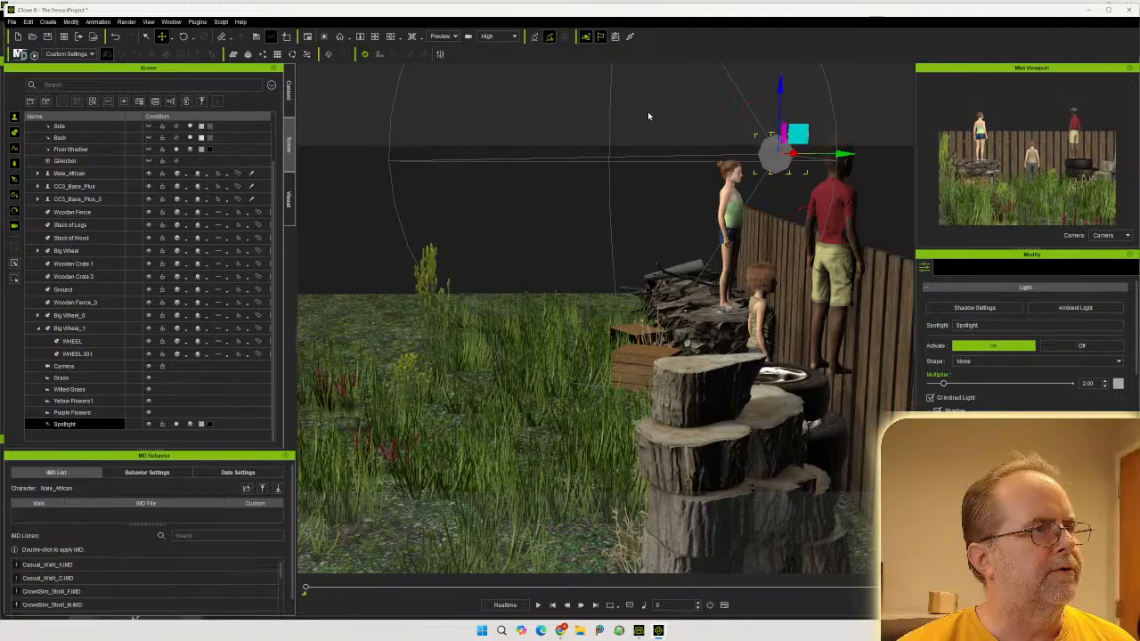
pyautogui.moveTo(839, 154); pyautogui.dragTo(926, 159)
pyautogui.moveTo(660, 276); pyautogui.dragTo(574, 334, button='right')
pyautogui.moveTo(661, 194); pyautogui.dragTo(557, 200)
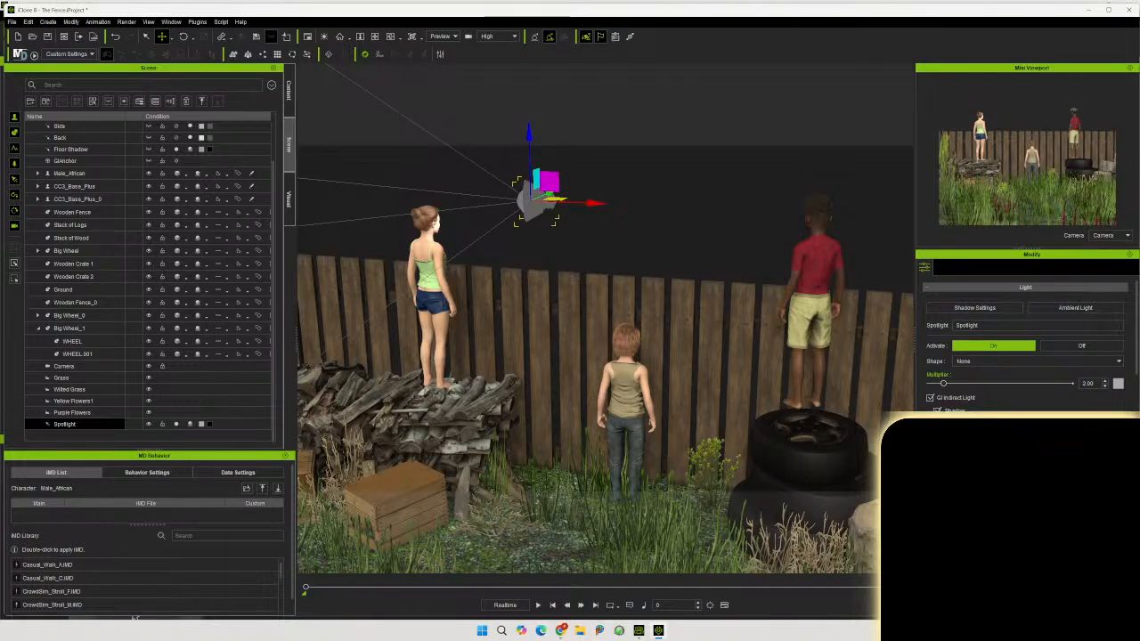
# Reduce the spotlight's Range to 95 and narrow its beam Angle to about 63
pyautogui.scroll(-5, 965, 403)
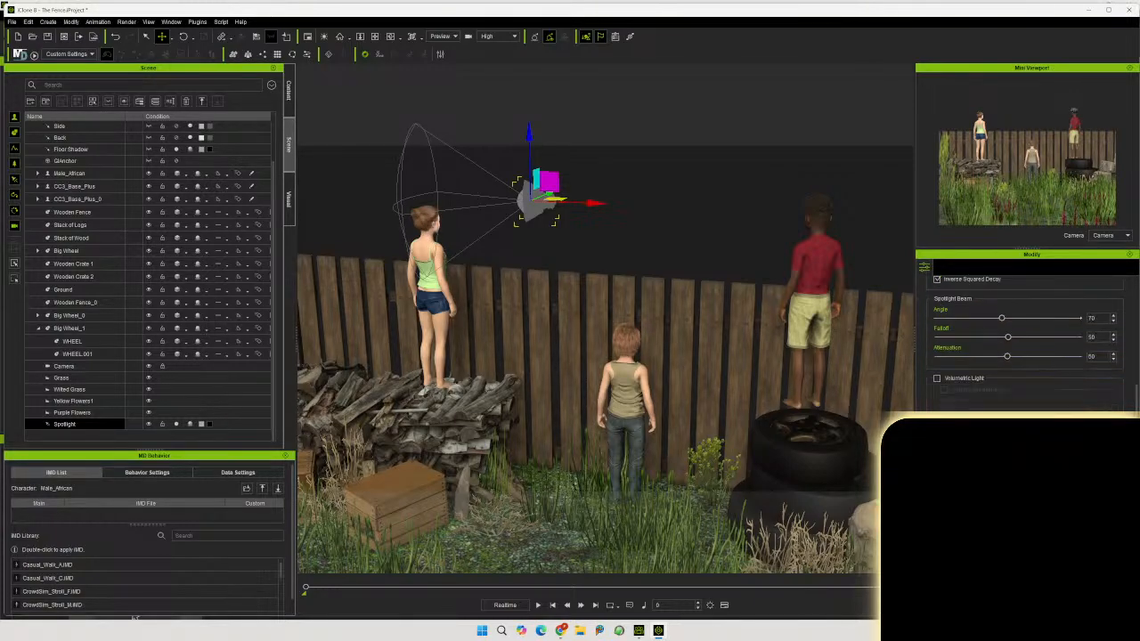
pyautogui.scroll(2, 1002, 403)
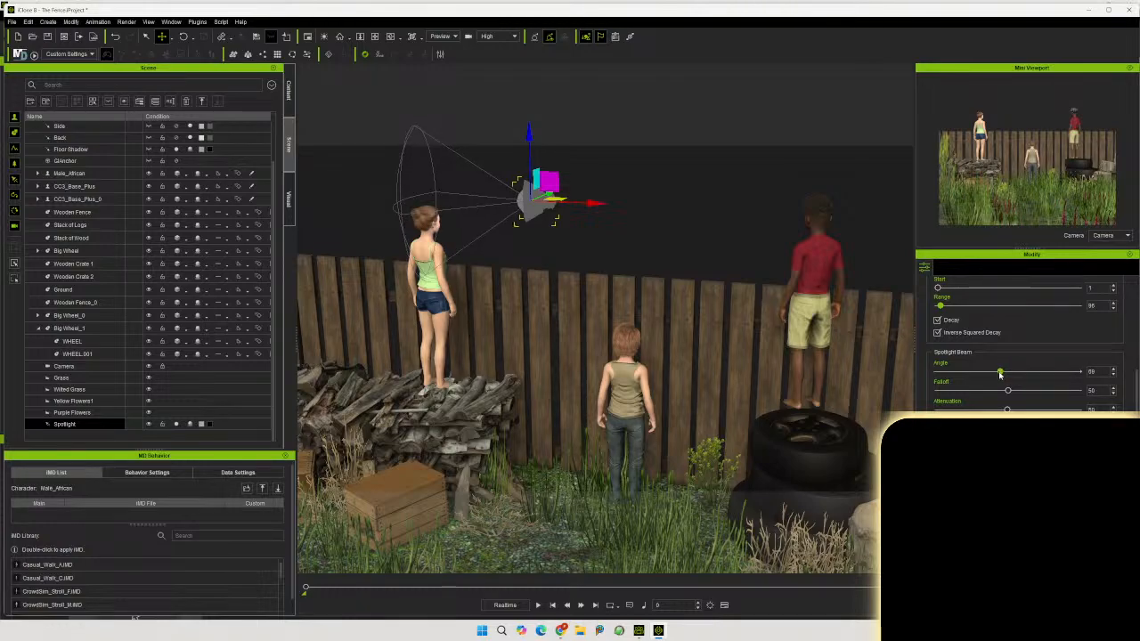
pyautogui.moveTo(998, 374); pyautogui.dragTo(997, 375)
pyautogui.moveTo(995, 376); pyautogui.dragTo(993, 376)
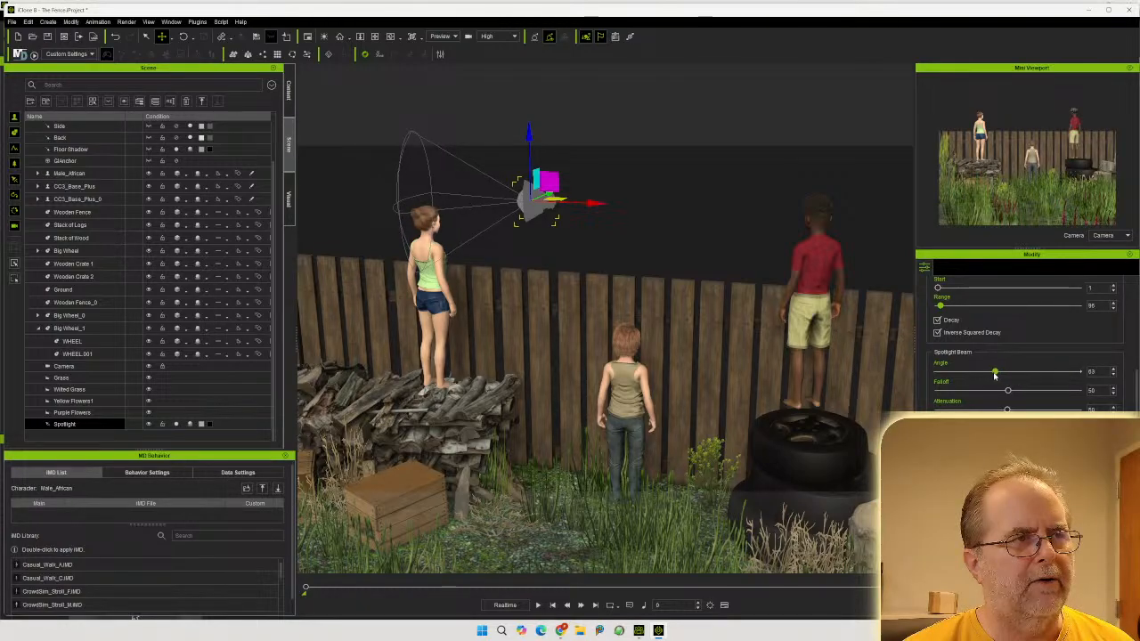
pyautogui.moveTo(730, 374); pyautogui.dragTo(672, 344, button='right')
pyautogui.scroll(5, 1006, 351)
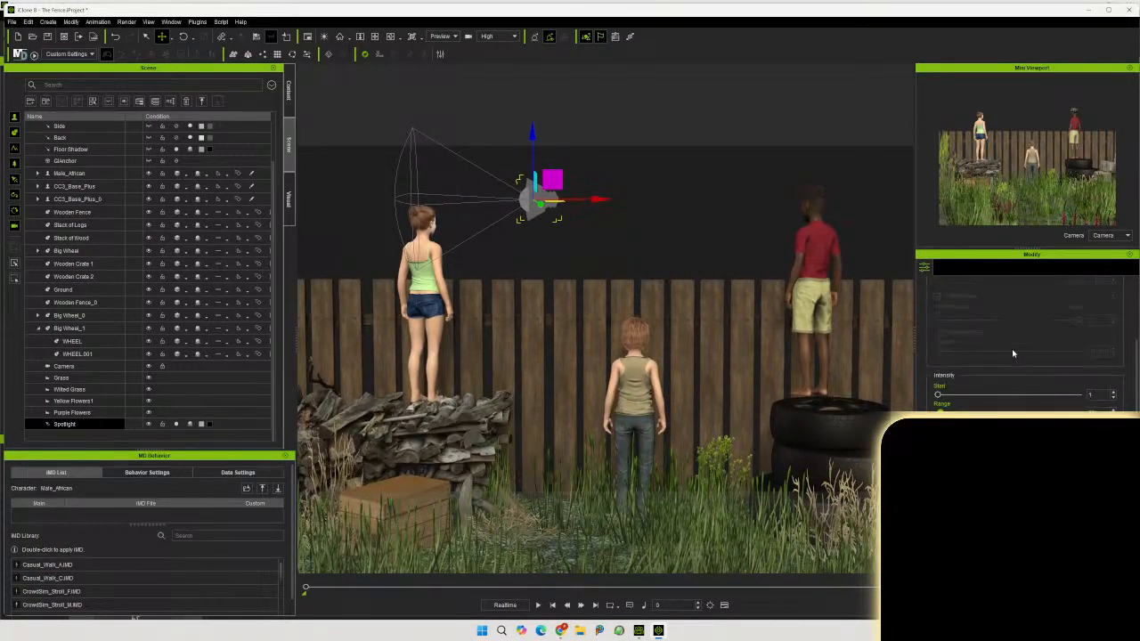
# Lower the spotlight's Multiplier to 1.11 and return the viewport to the scene's Camera view
pyautogui.scroll(2, 1006, 355)
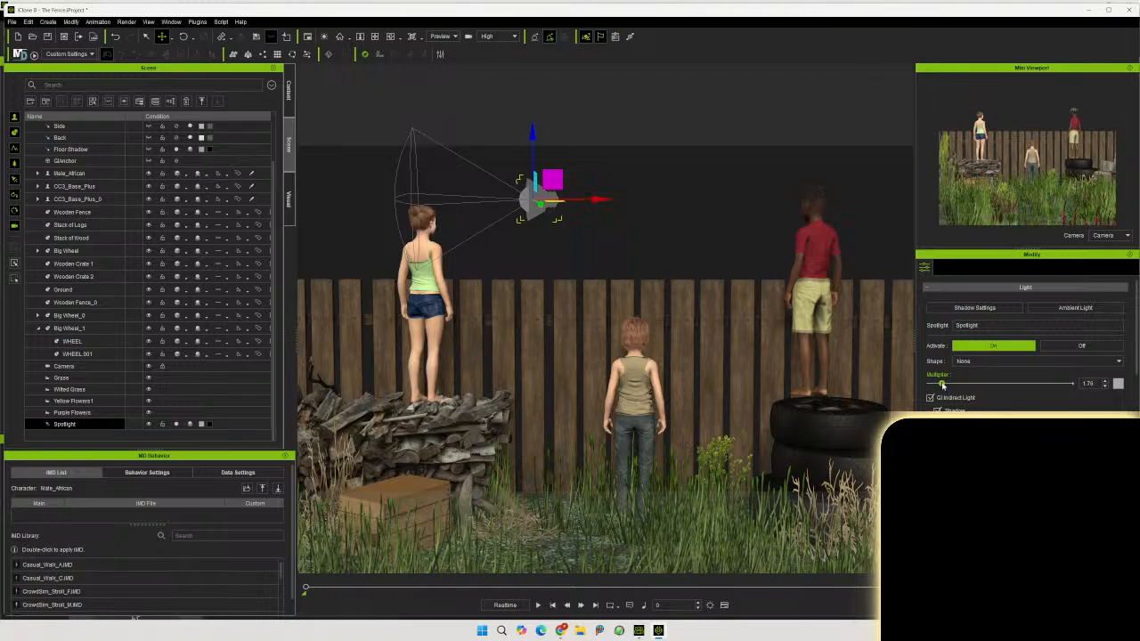
pyautogui.moveTo(942, 385); pyautogui.dragTo(937, 387)
pyautogui.click(440, 35)
pyautogui.click(440, 64)
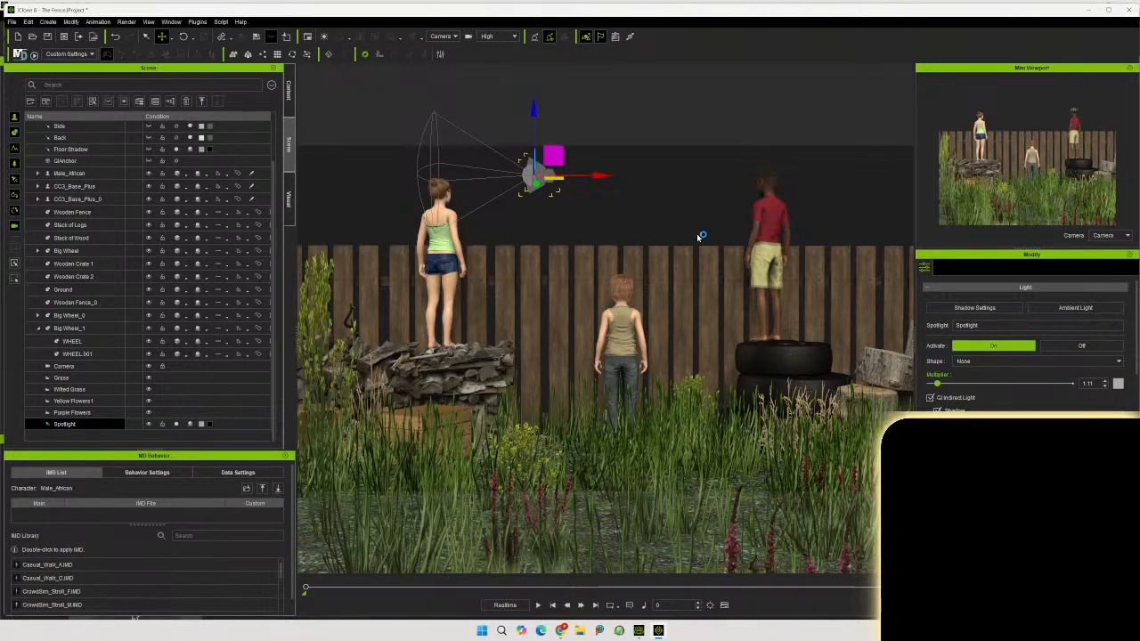
# Rename the spotlight as Girl Spotlight
pyautogui.doubleClick(65, 425)
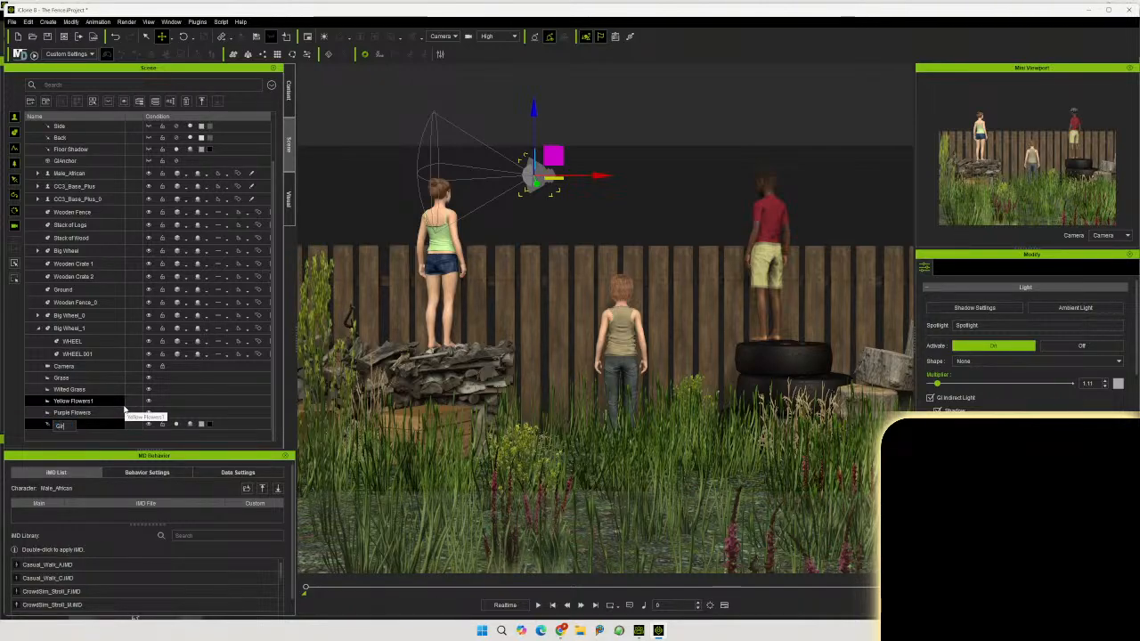
pyautogui.write('Girl Spotlight')
pyautogui.press('Return')
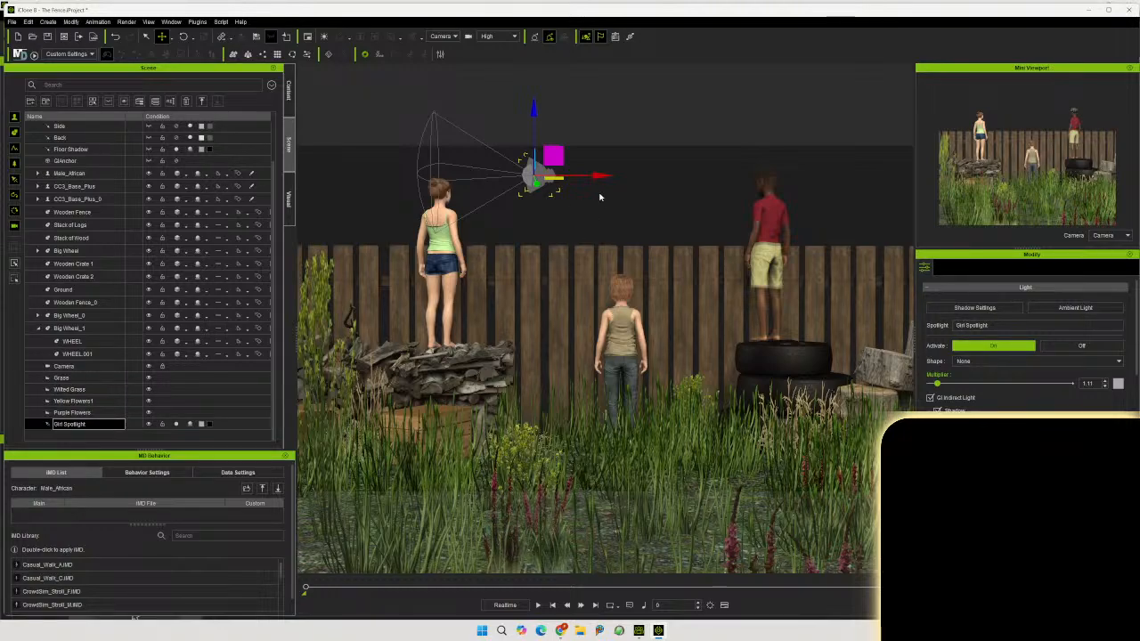
# Duplicate the Girl Spotlight beside the boy in the red shirt and rotate the copy to aim at him
pyautogui.keyDown('shift'); pyautogui.moveTo(596, 174); pyautogui.dragTo(737, 176); pyautogui.keyUp('shift')
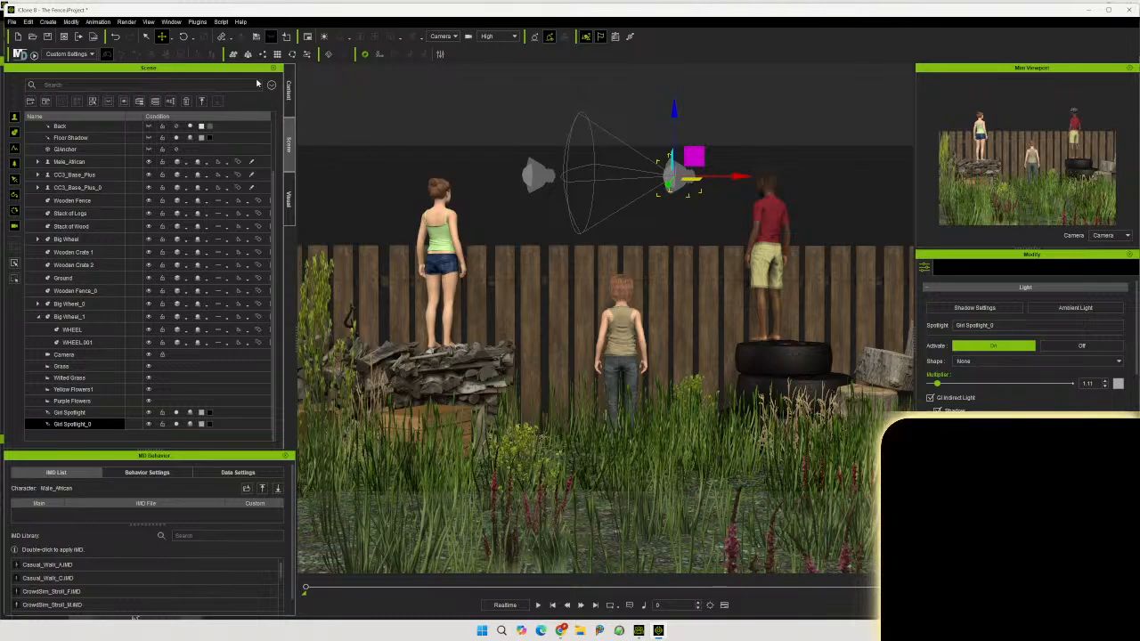
pyautogui.click(183, 36)
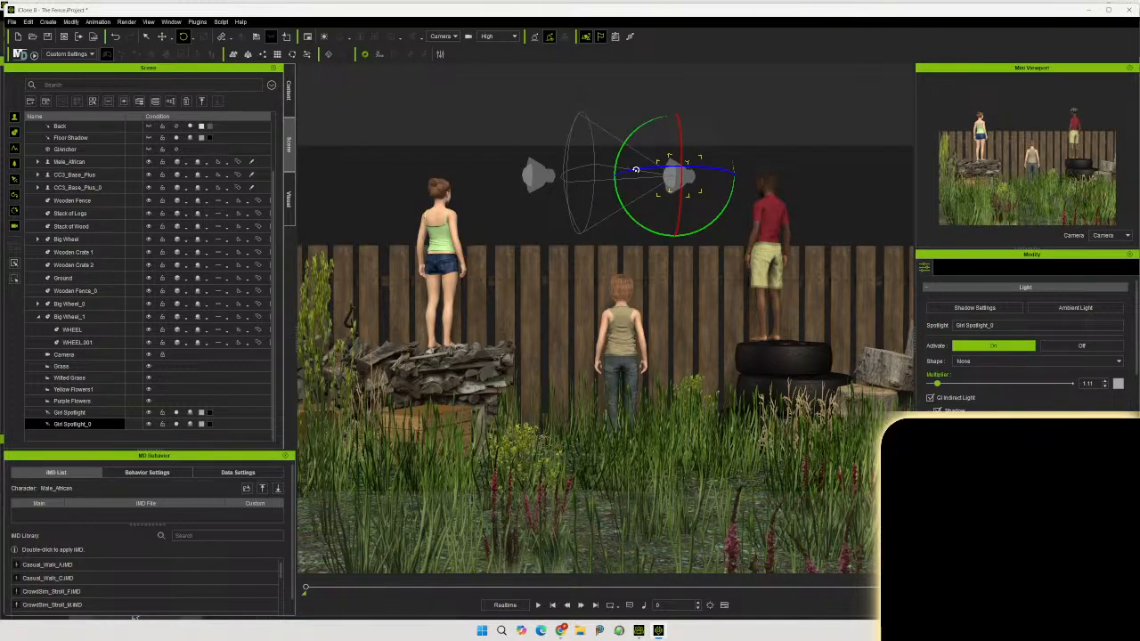
pyautogui.moveTo(635, 169); pyautogui.dragTo(712, 169)
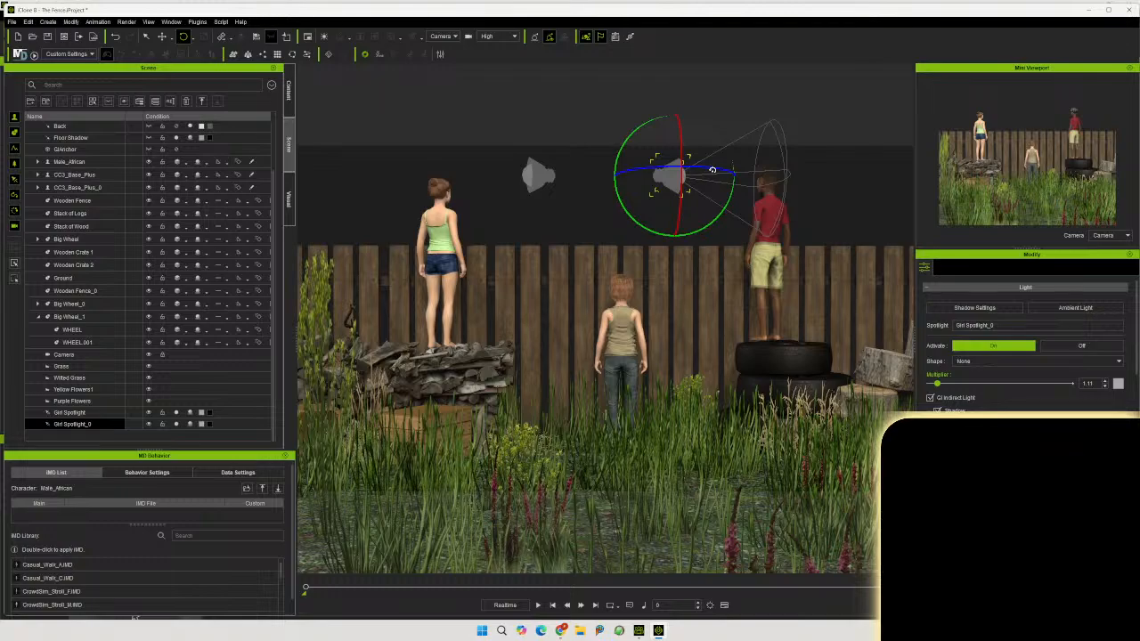
# Switch to the Preview camera and inspect the duplicated spotlight's placement from above, finishing in the home view
pyautogui.click(442, 37)
pyautogui.click(442, 49)
pyautogui.moveTo(595, 226); pyautogui.dragTo(833, 339, button='right')
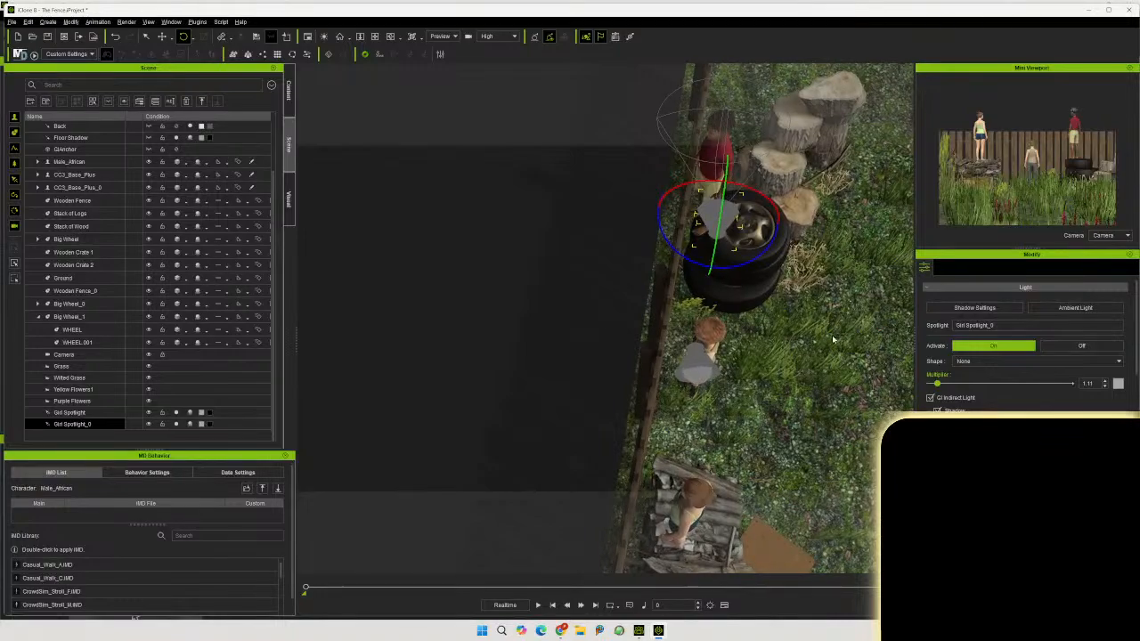
pyautogui.click(339, 38)
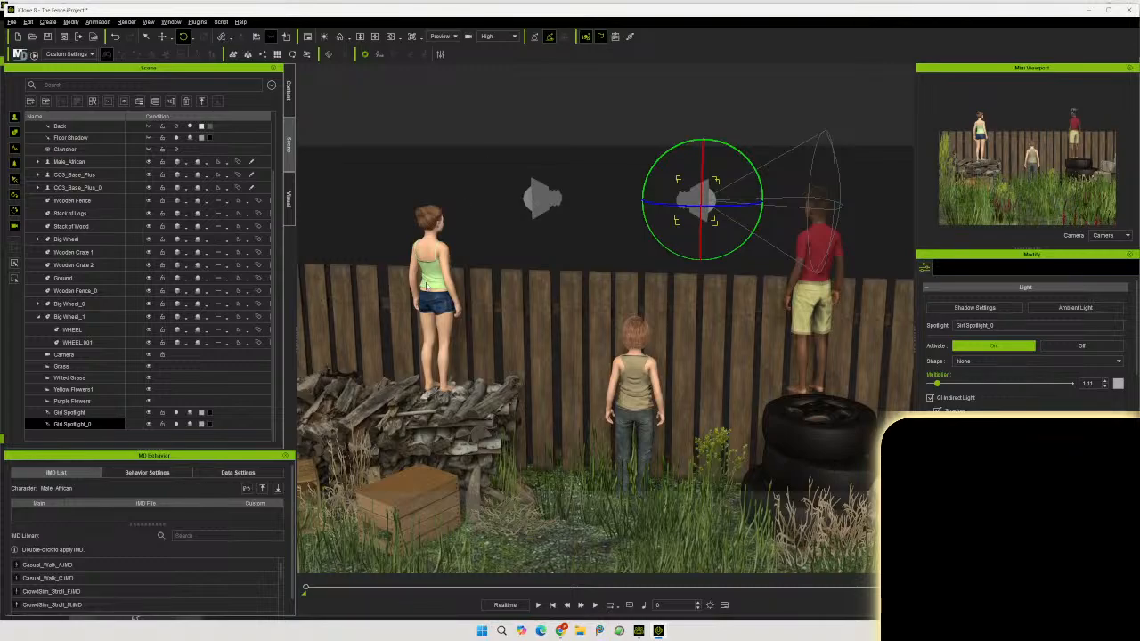
# Rename the duplicated spotlight as Guy Spotlight and save the project
pyautogui.doubleClick(108, 424)
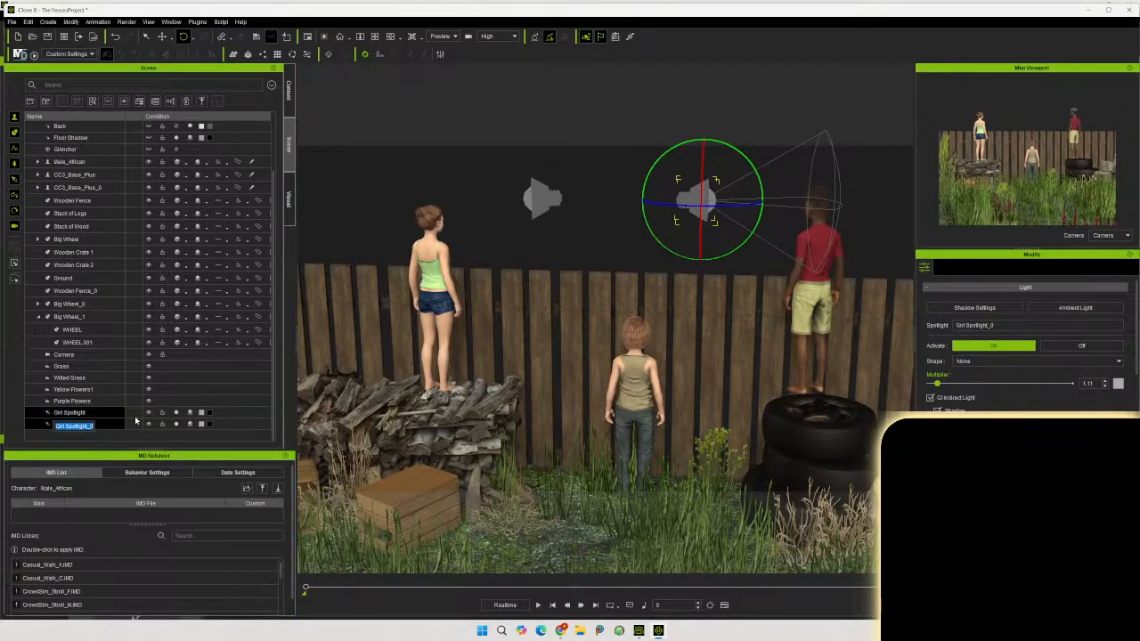
pyautogui.write('Guy Spotlight')
pyautogui.press('Return')
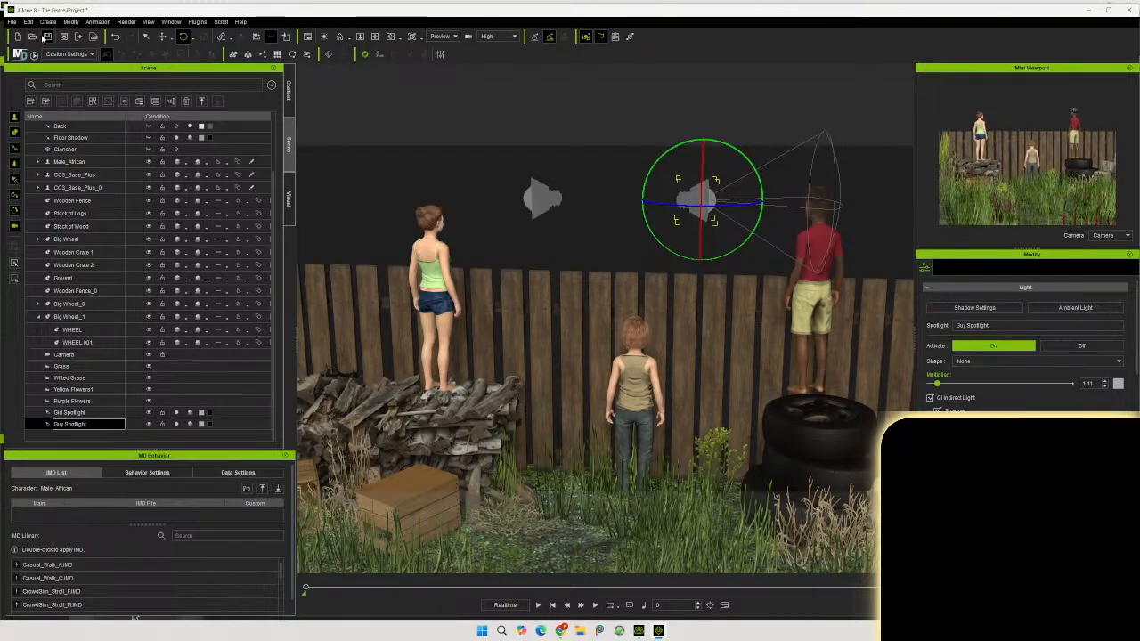
pyautogui.click(47, 37)
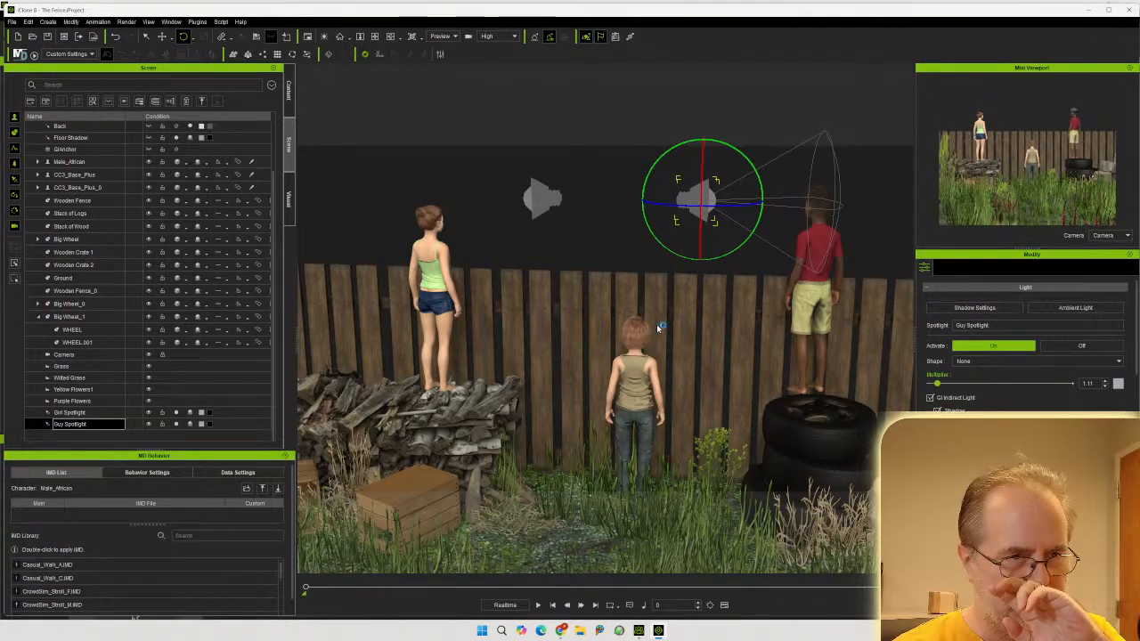
# Move the boy in the tan tank top back, away from the fence and onto the grass
pyautogui.scroll(5, 705, 419)
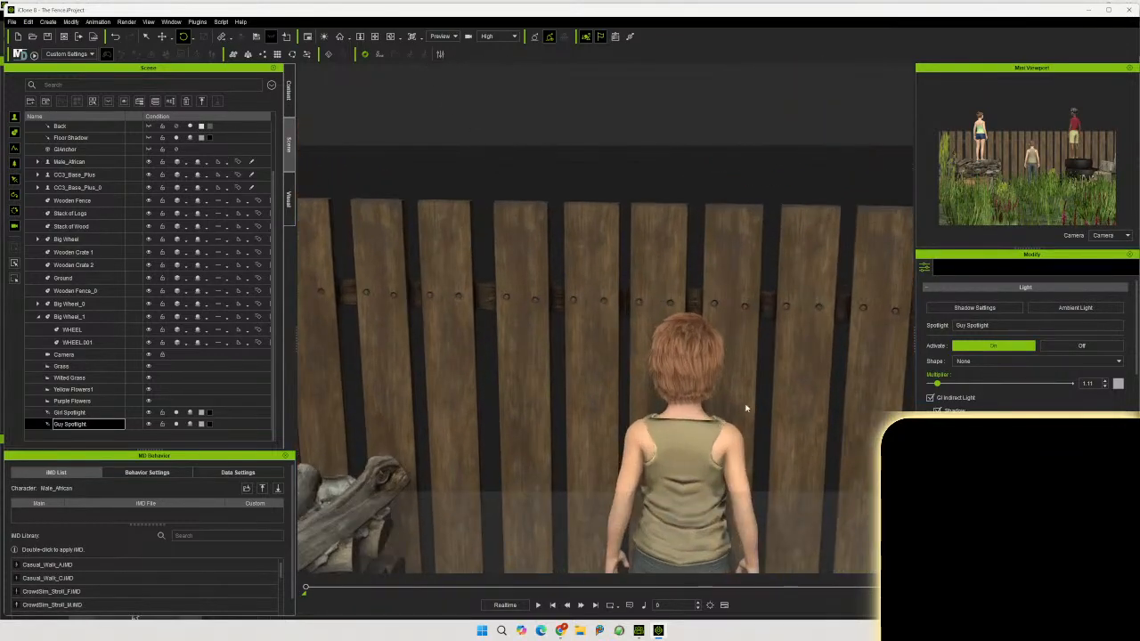
pyautogui.moveTo(746, 408); pyautogui.dragTo(429, 158, button='middle')
pyautogui.moveTo(529, 224); pyautogui.dragTo(663, 356, button='right')
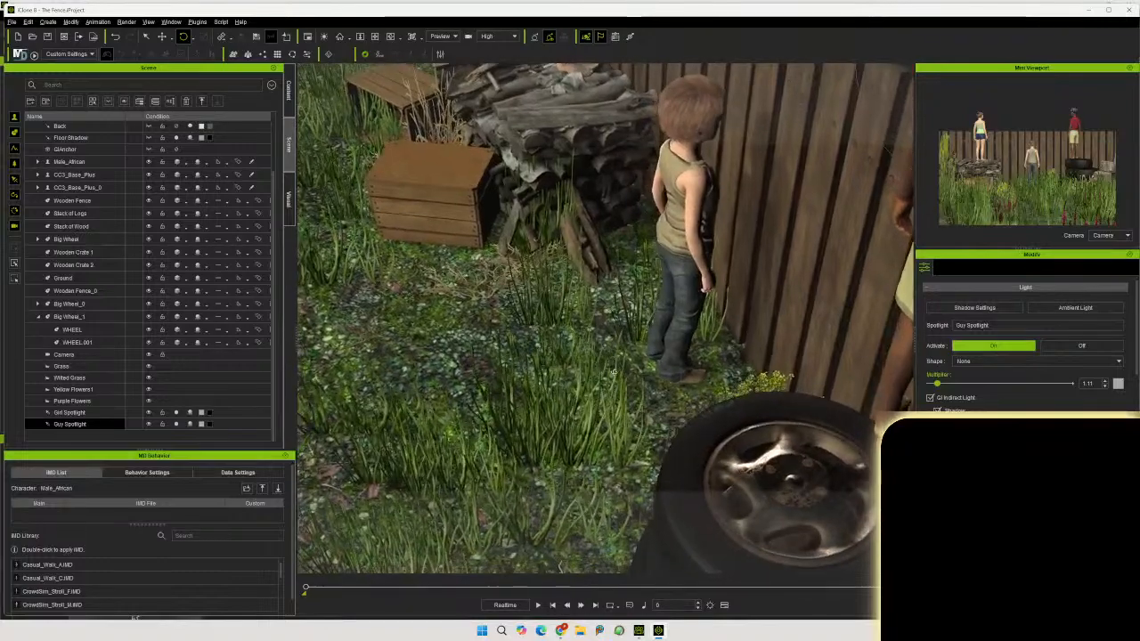
pyautogui.click(675, 359)
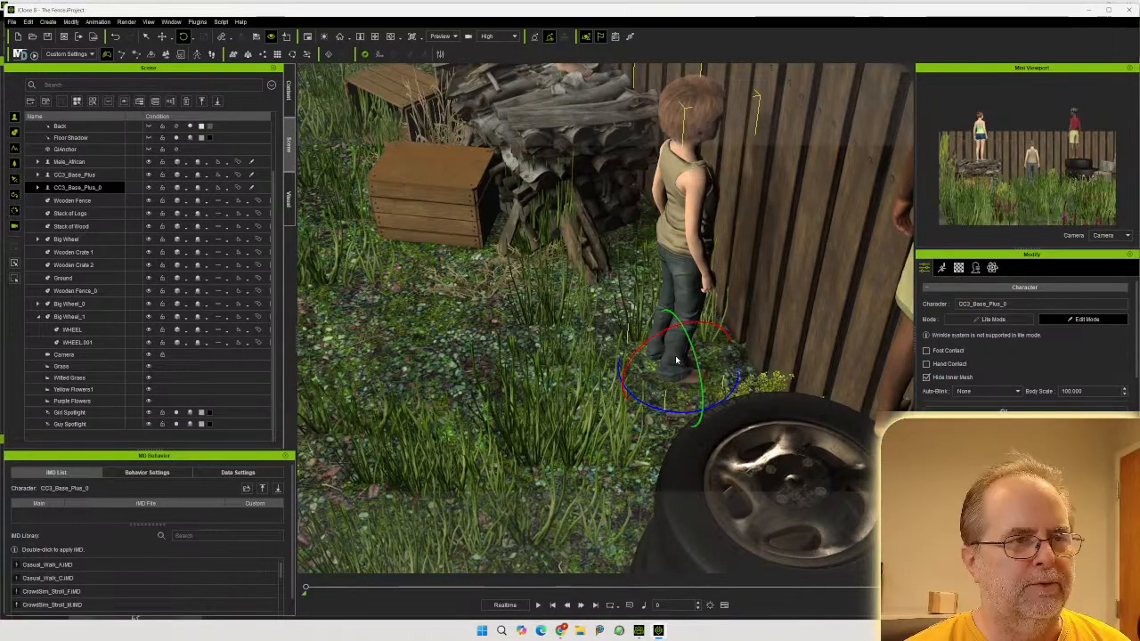
pyautogui.press('w')
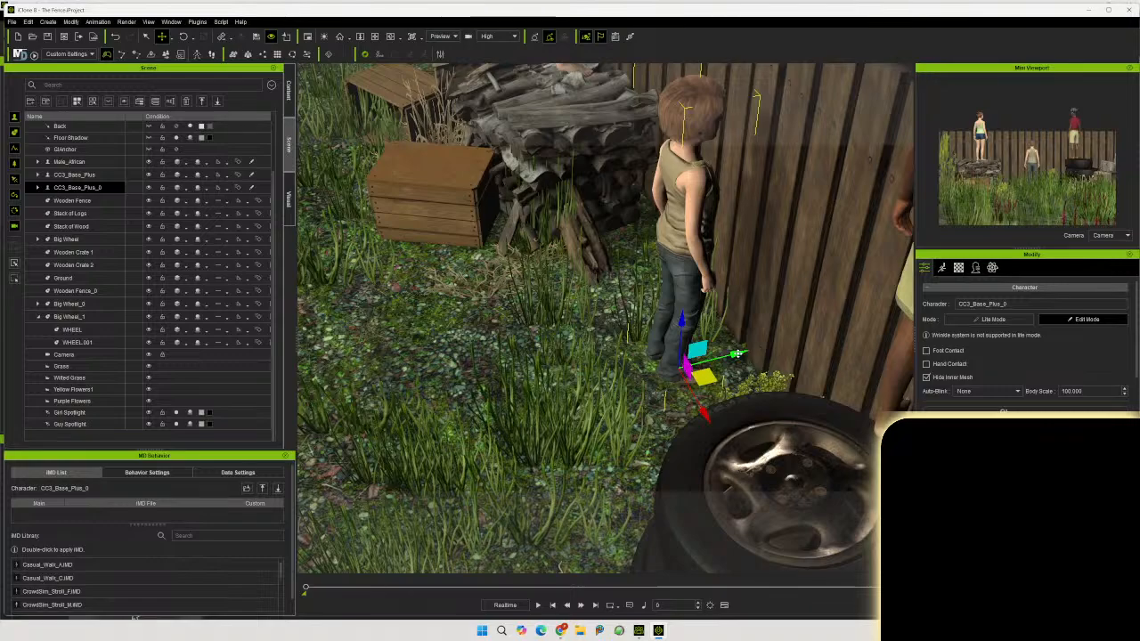
pyautogui.moveTo(714, 372); pyautogui.dragTo(650, 372)
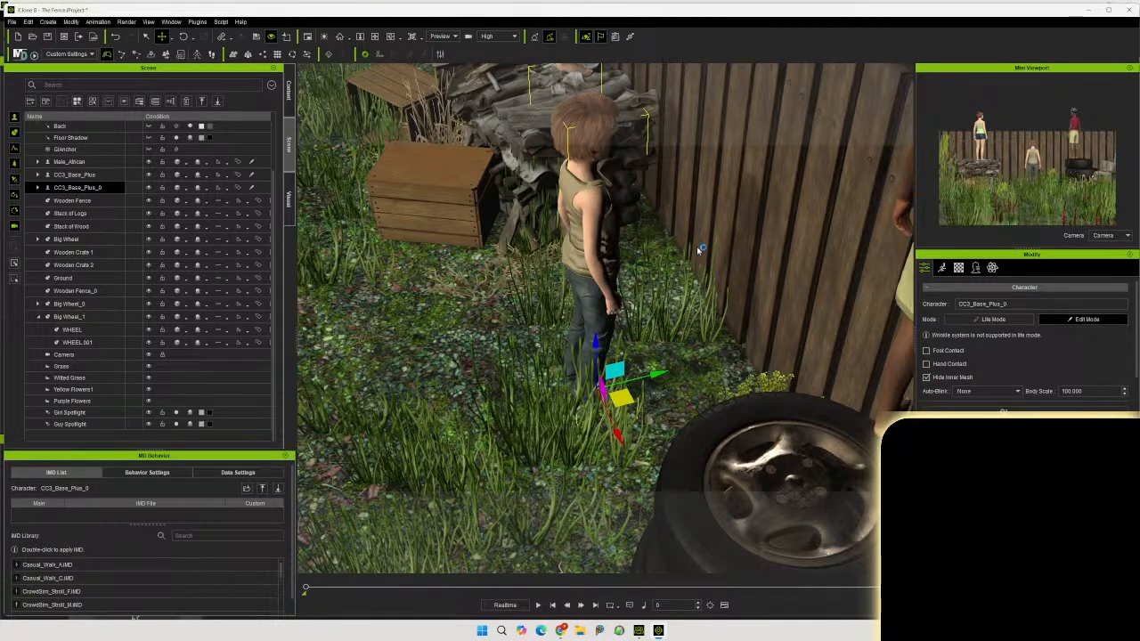
# Close the Mini Viewport and open Edit Motion Layer for the boy in the tank top
pyautogui.click(1130, 69)
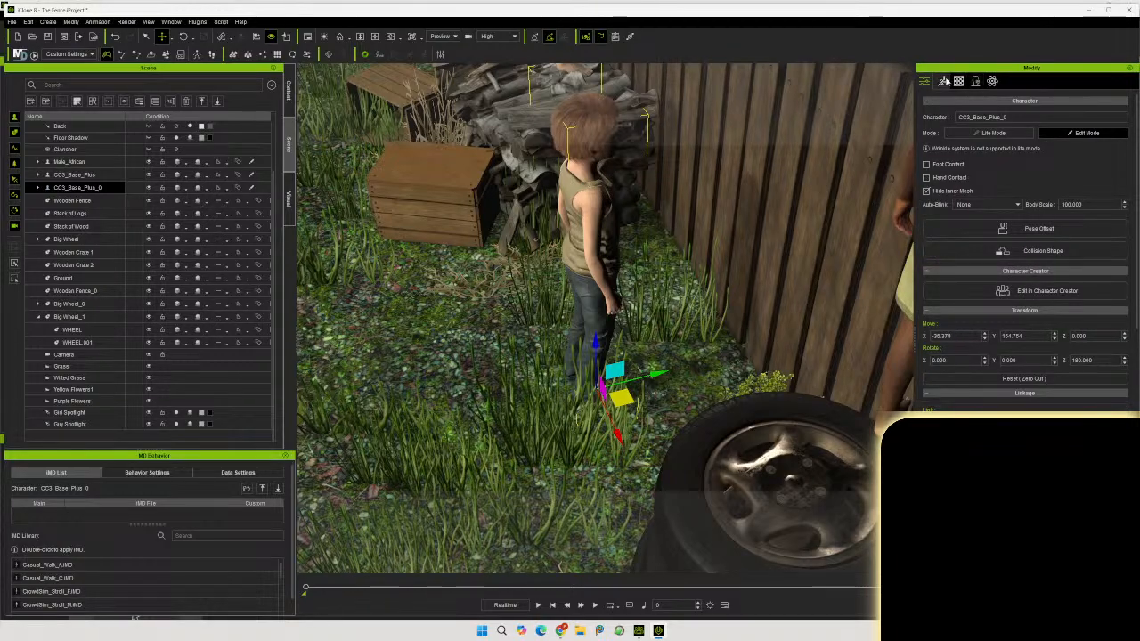
pyautogui.click(943, 81)
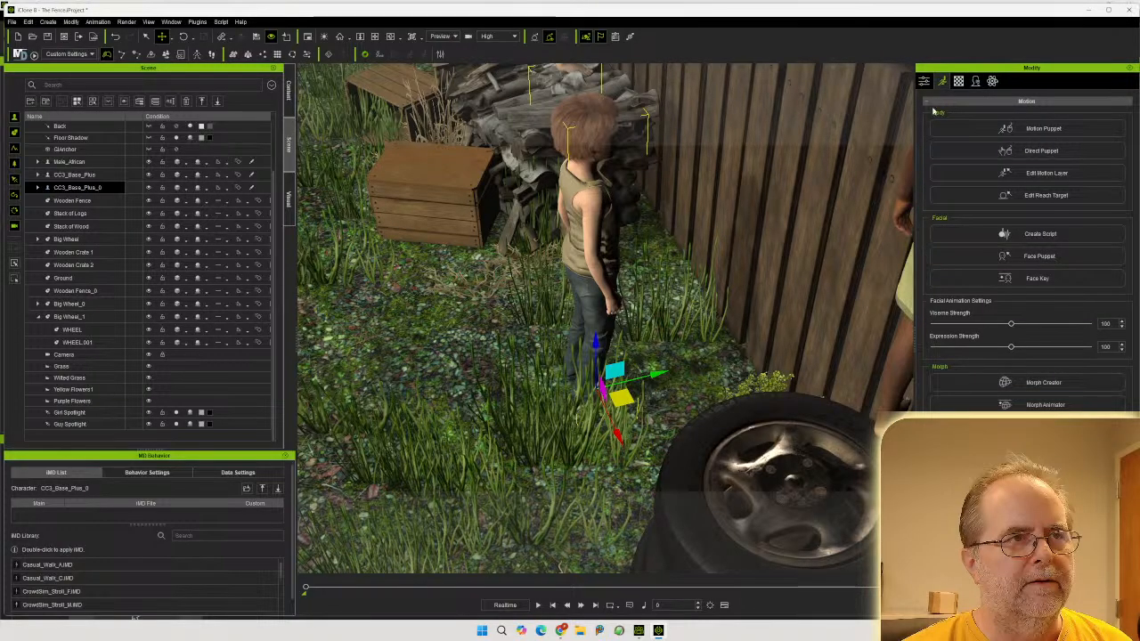
pyautogui.click(1069, 175)
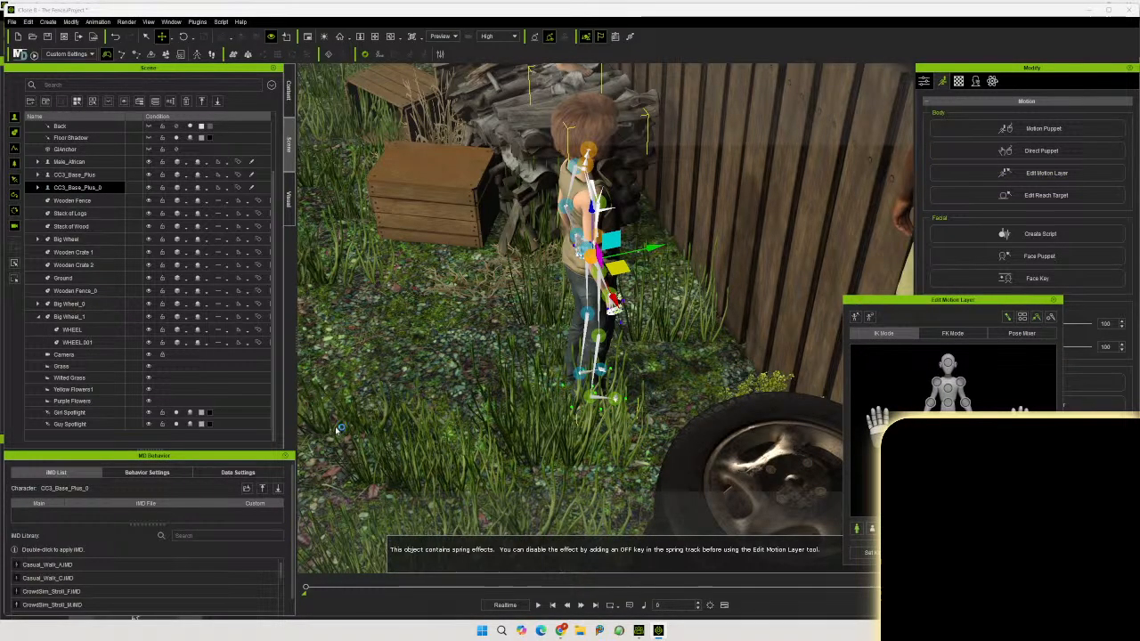
# Rotate the boy's upper body to lean toward the fence and tilt his head back slightly
pyautogui.moveTo(319, 469); pyautogui.dragTo(287, 375, button='right')
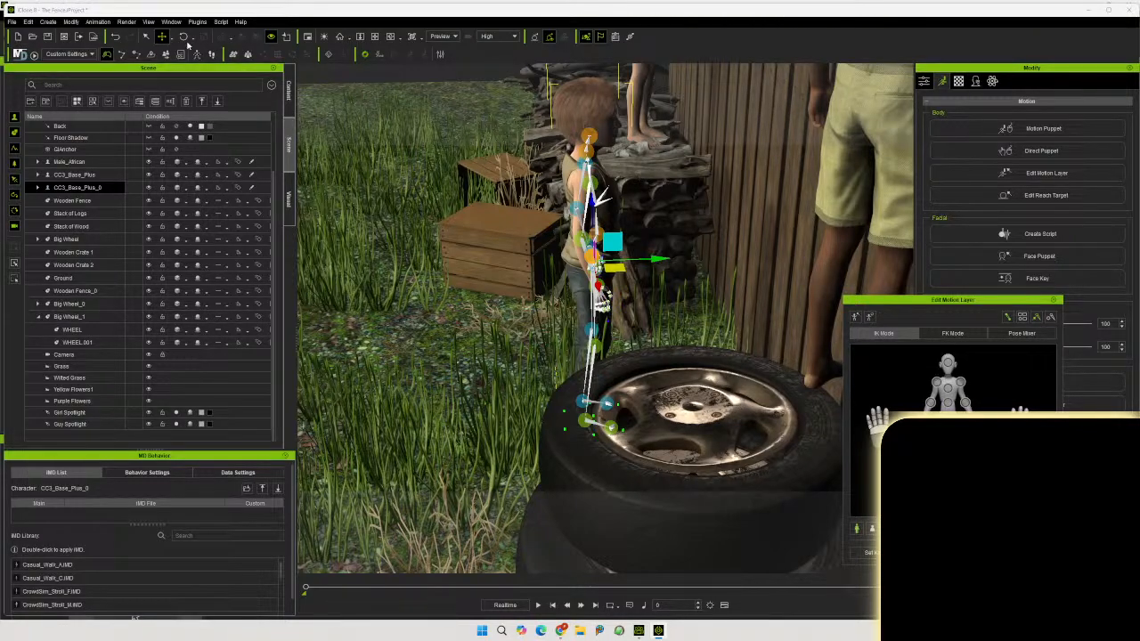
pyautogui.press('e')
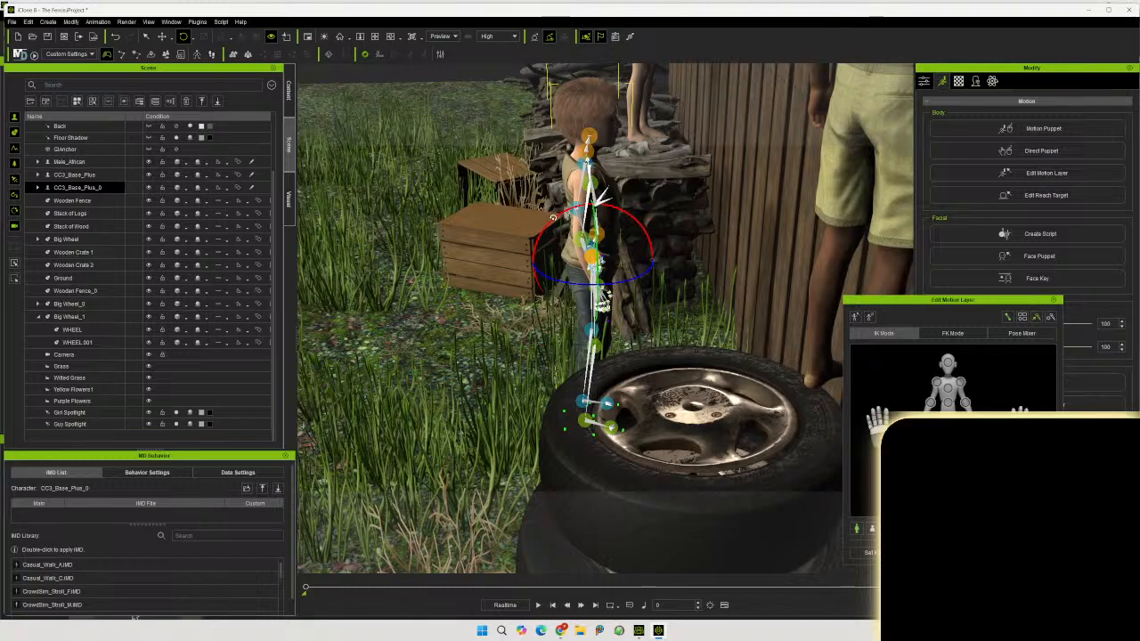
pyautogui.moveTo(550, 216); pyautogui.dragTo(563, 210)
pyautogui.click(946, 365)
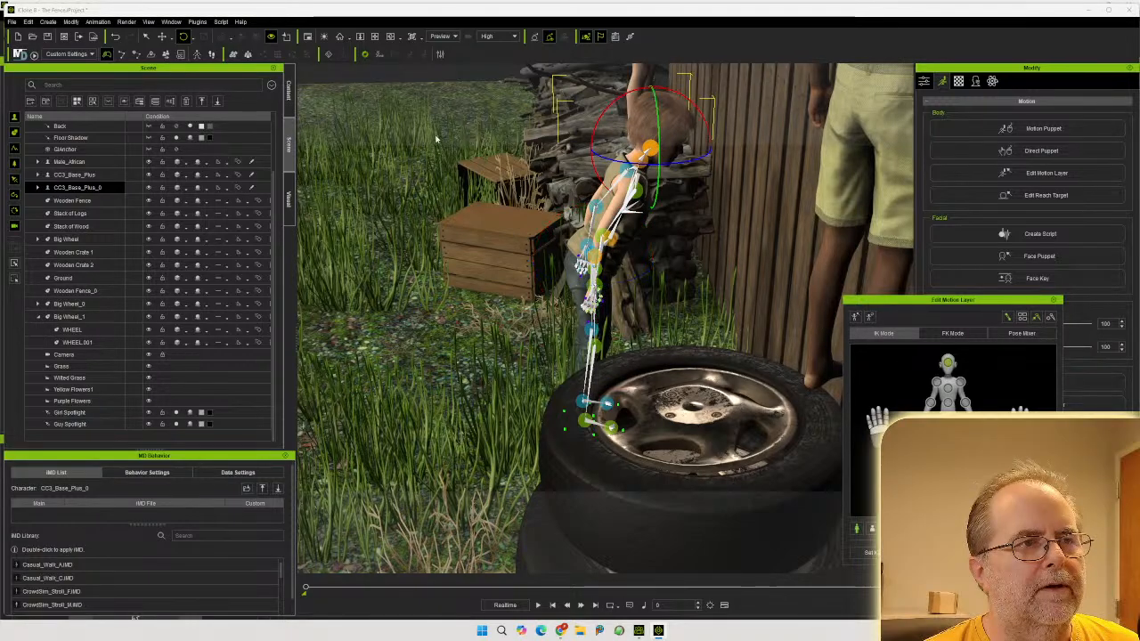
pyautogui.moveTo(699, 106); pyautogui.dragTo(689, 101)
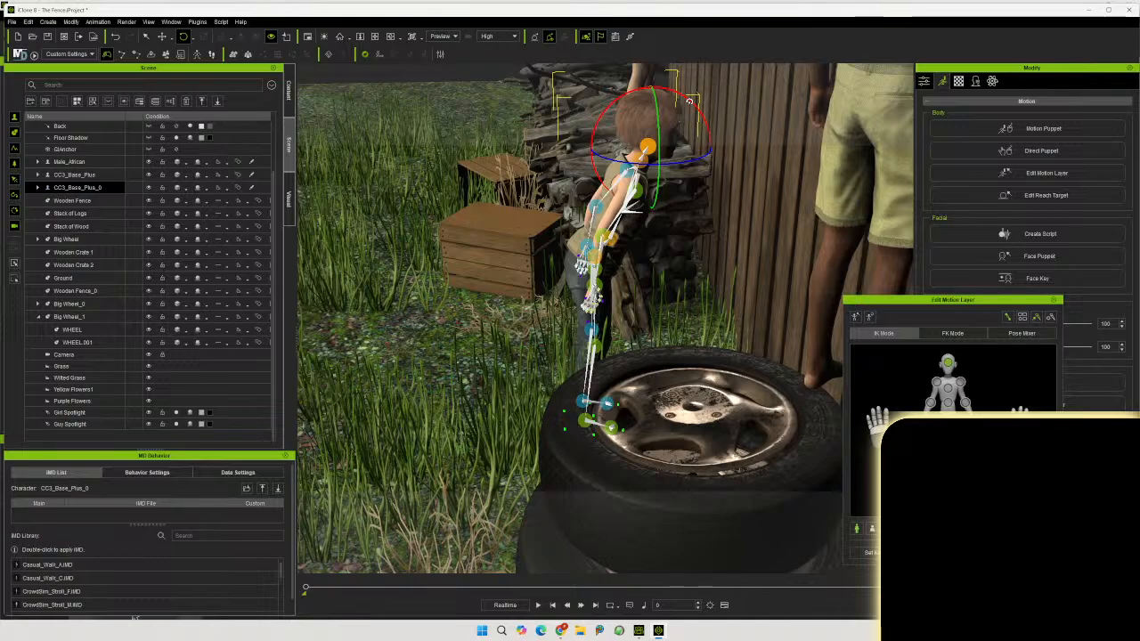
# Move the boy's right hand up and forward to about head height in front of the fence
pyautogui.press('b')
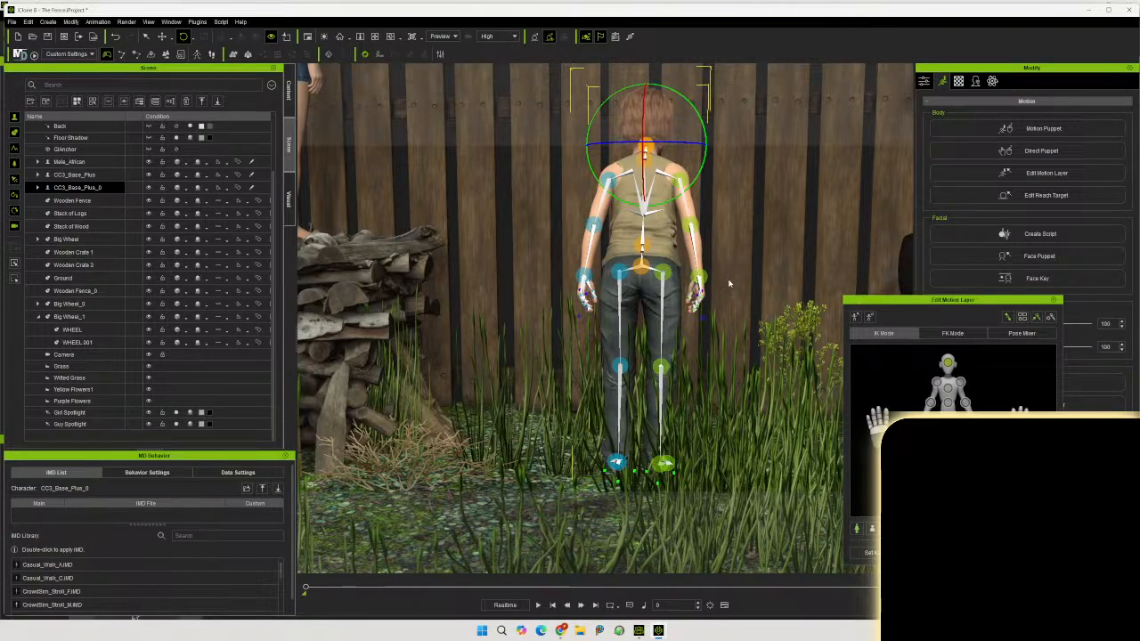
pyautogui.moveTo(734, 284); pyautogui.dragTo(513, 315, button='right')
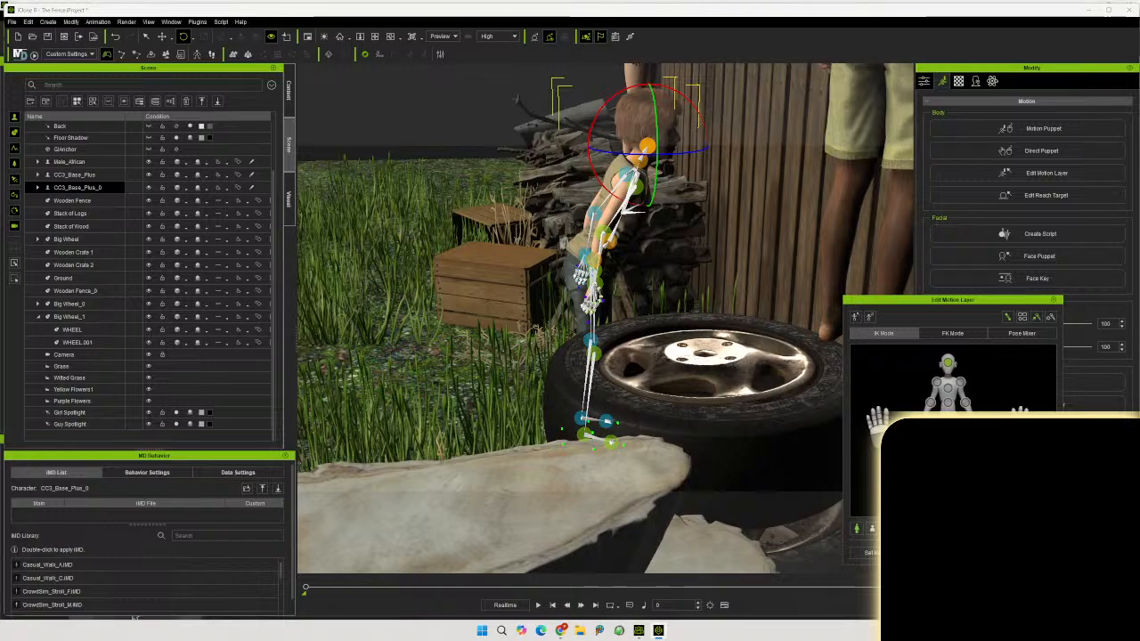
pyautogui.click(594, 285)
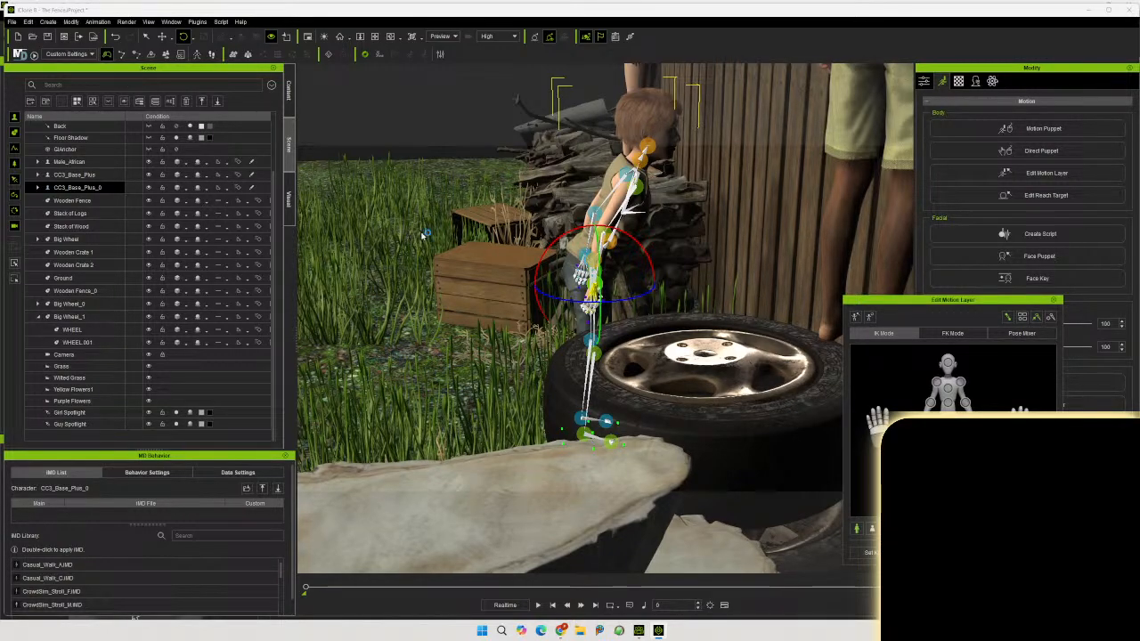
pyautogui.click(163, 38)
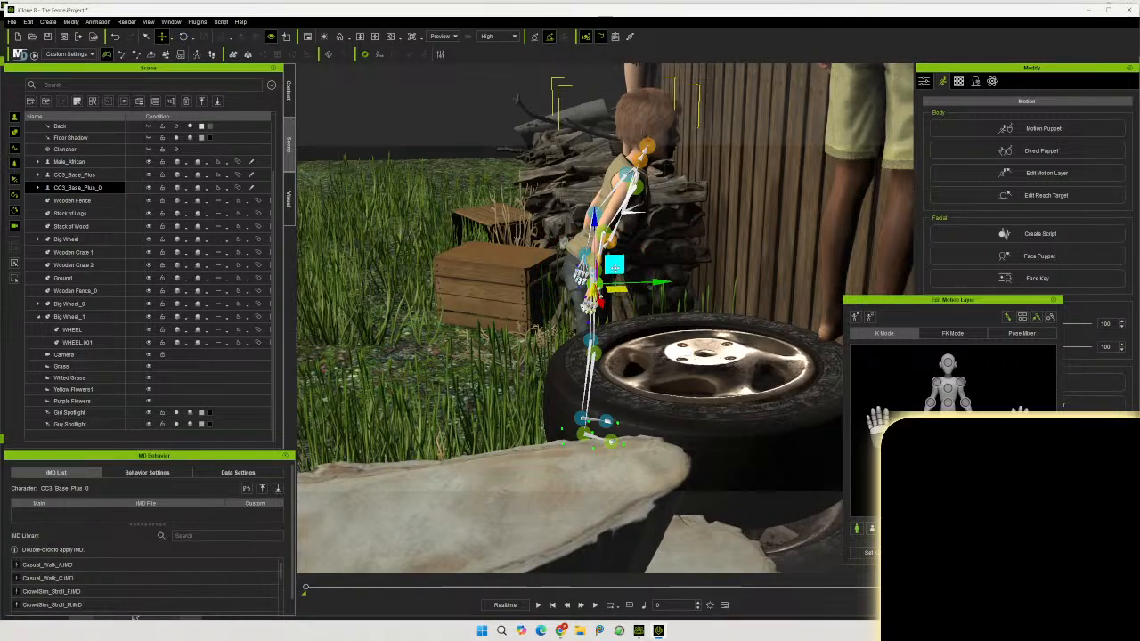
pyautogui.moveTo(615, 267); pyautogui.dragTo(723, 128)
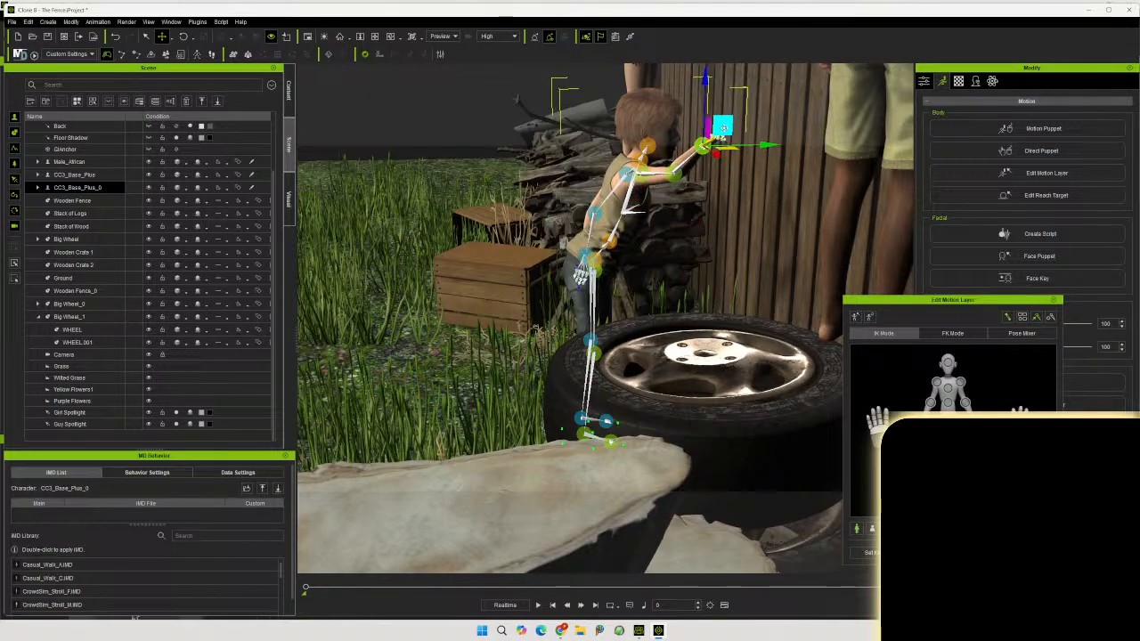
# Raise the boy's right hand a little more and bring it inward beside his forehead
pyautogui.moveTo(666, 247); pyautogui.dragTo(914, 260, button='right')
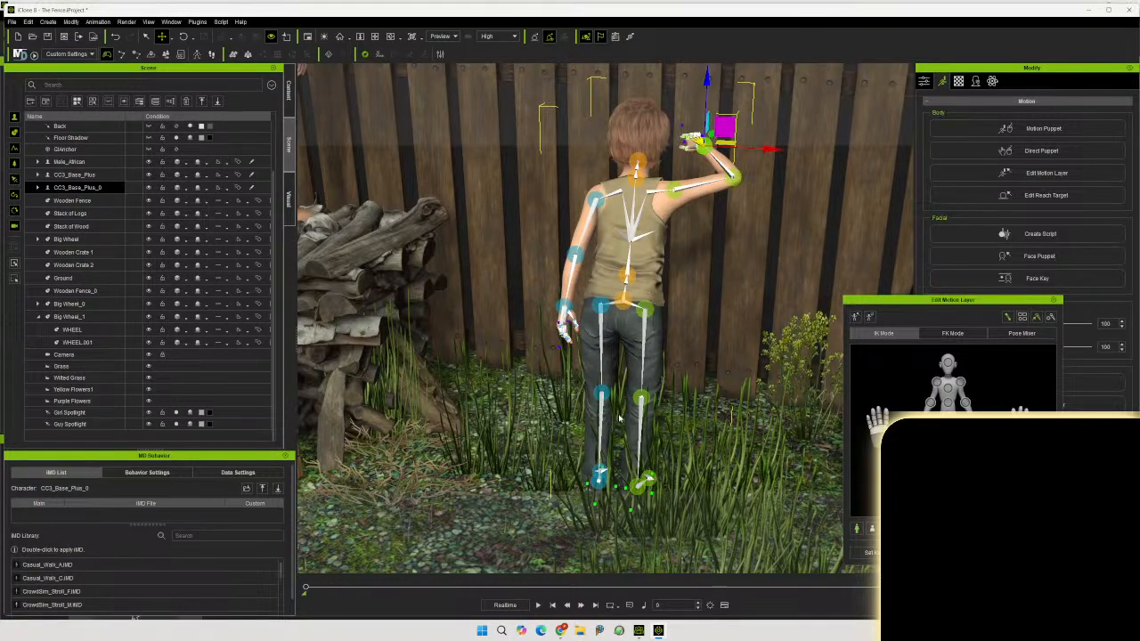
pyautogui.moveTo(682, 321); pyautogui.dragTo(452, 281, button='right')
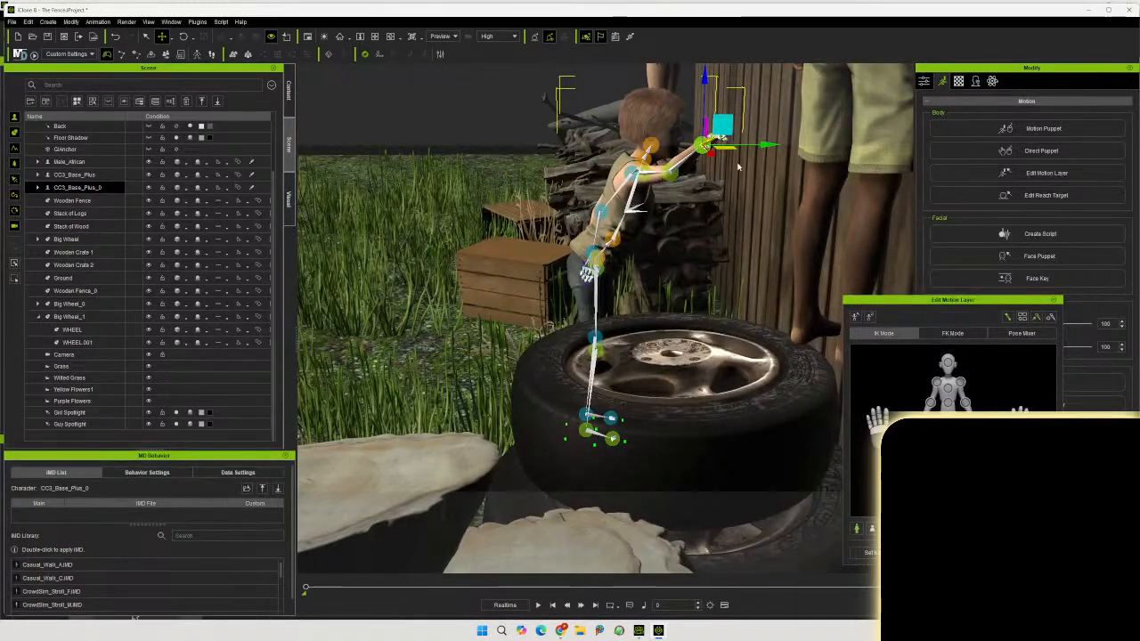
pyautogui.moveTo(728, 124); pyautogui.dragTo(712, 111)
pyautogui.moveTo(724, 173); pyautogui.dragTo(1021, 239, button='right')
pyautogui.moveTo(715, 117); pyautogui.dragTo(694, 105)
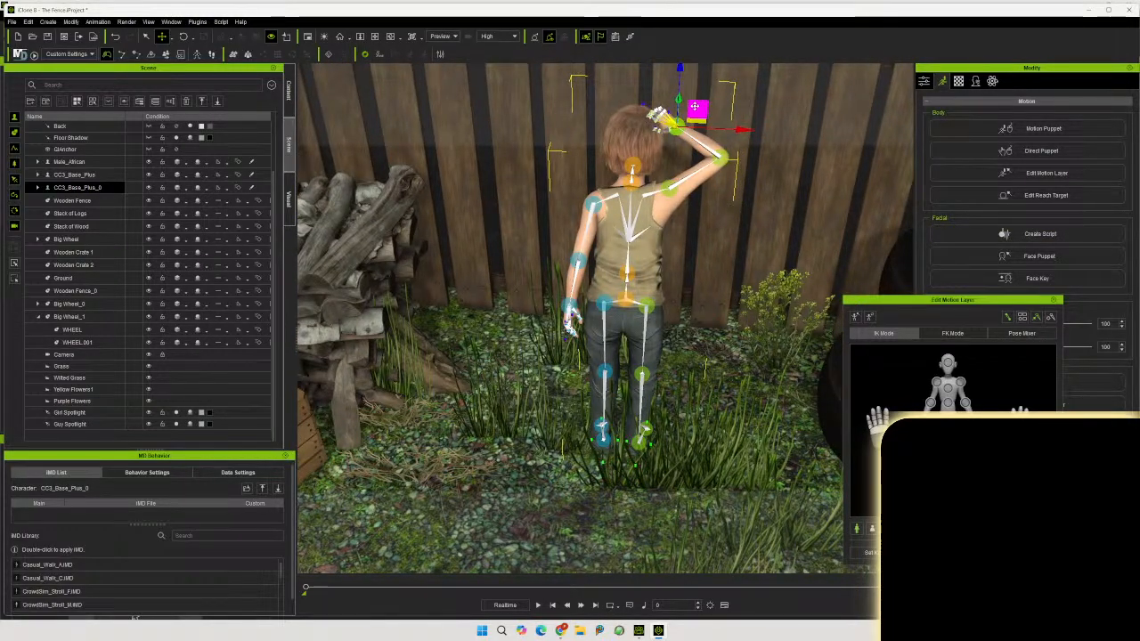
# Rotate the boy's raised right hand at the wrist with Local Rotate so it turns in toward his brow
pyautogui.moveTo(771, 208); pyautogui.dragTo(762, 304, button='middle')
pyautogui.moveTo(762, 303); pyautogui.dragTo(820, 388, button='right')
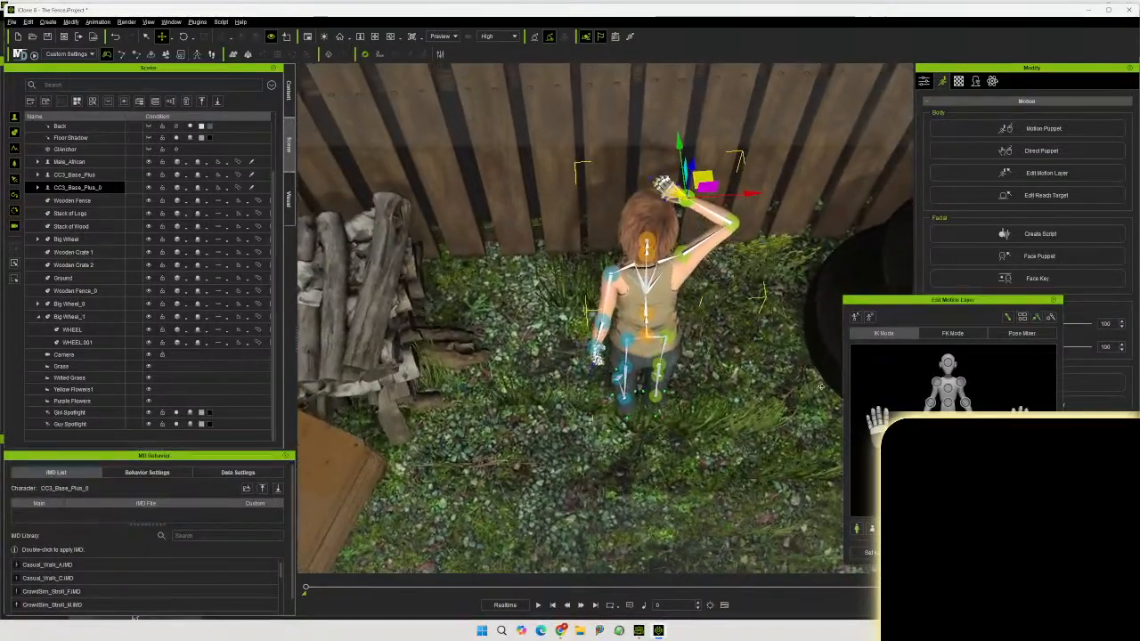
pyautogui.scroll(2, 806, 307)
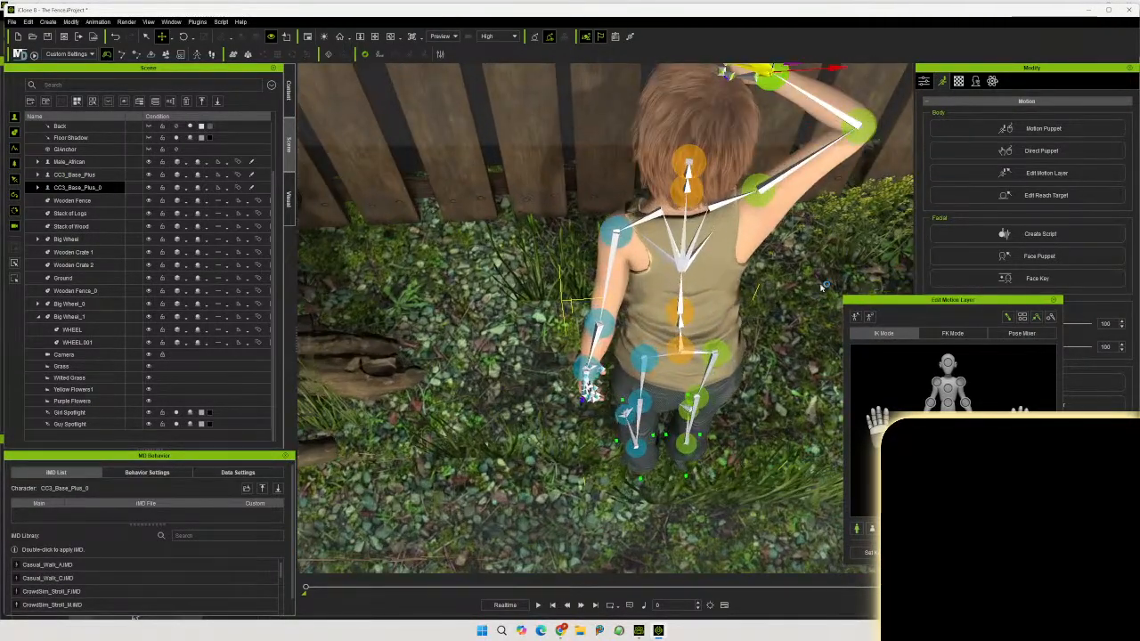
pyautogui.moveTo(844, 238); pyautogui.dragTo(871, 454, button='right')
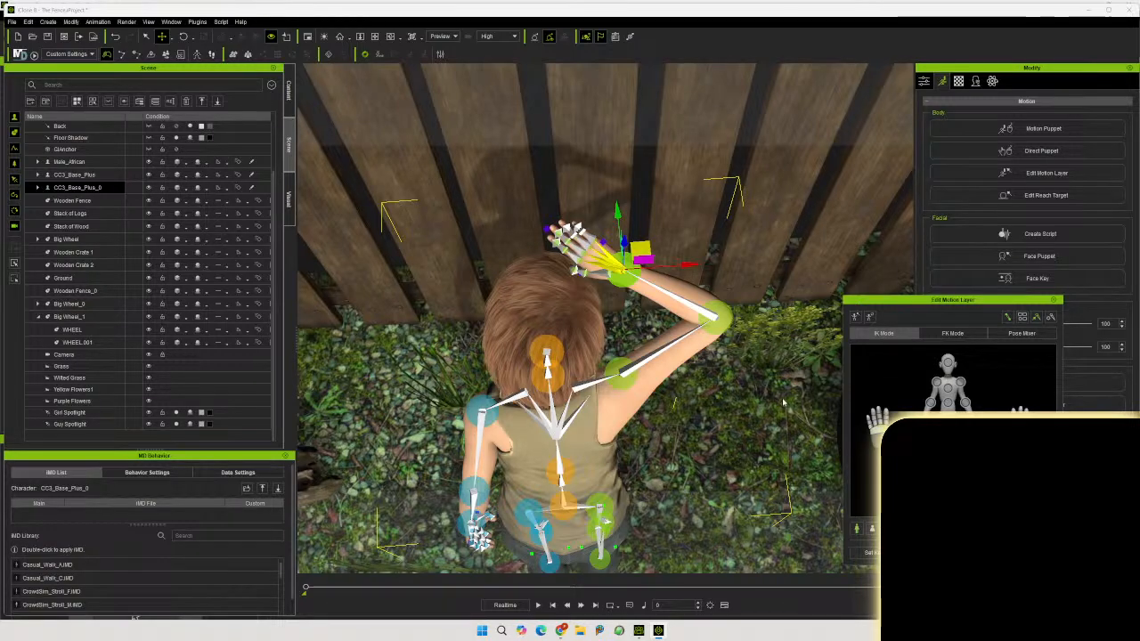
pyautogui.keyDown('alt'); pyautogui.moveTo(712, 392); pyautogui.dragTo(624, 280, button='right'); pyautogui.keyUp('alt')
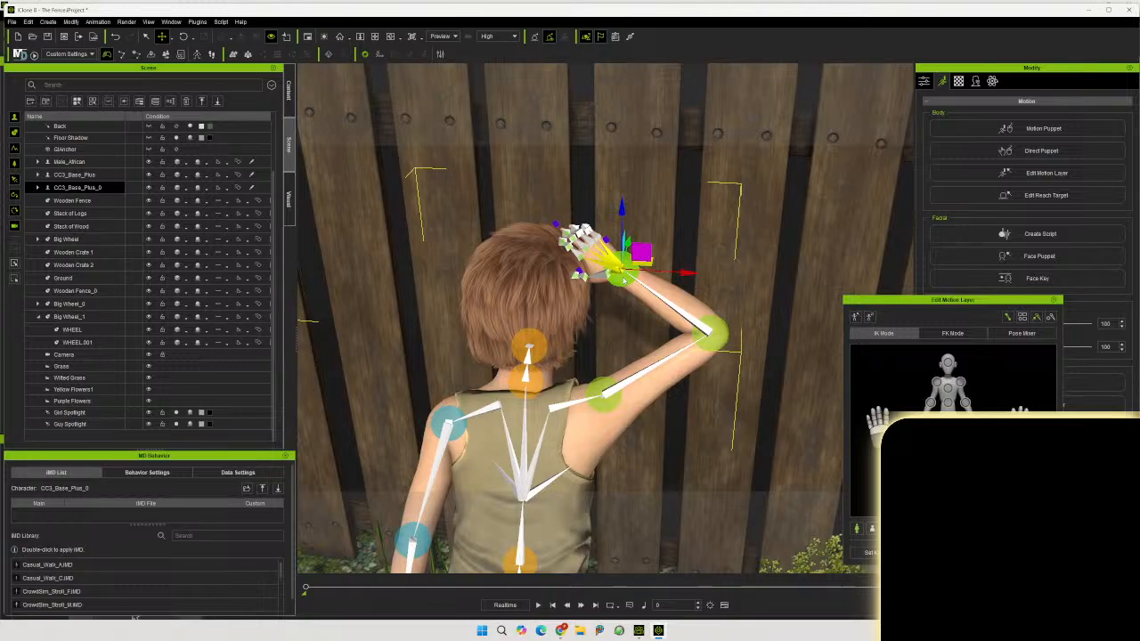
pyautogui.click(182, 36)
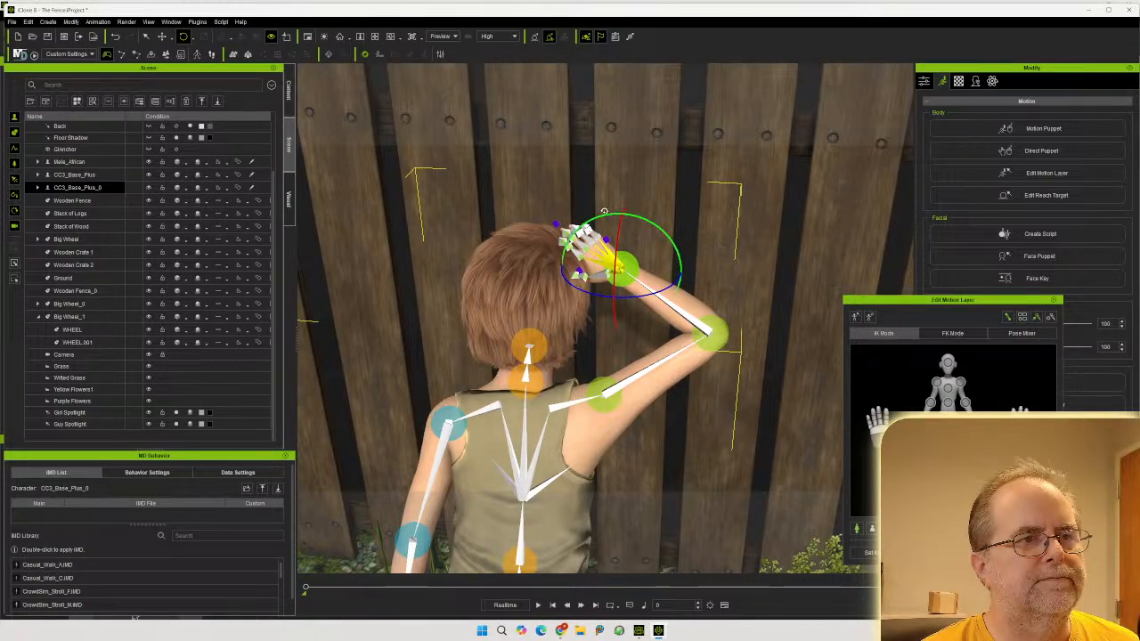
pyautogui.click(193, 37)
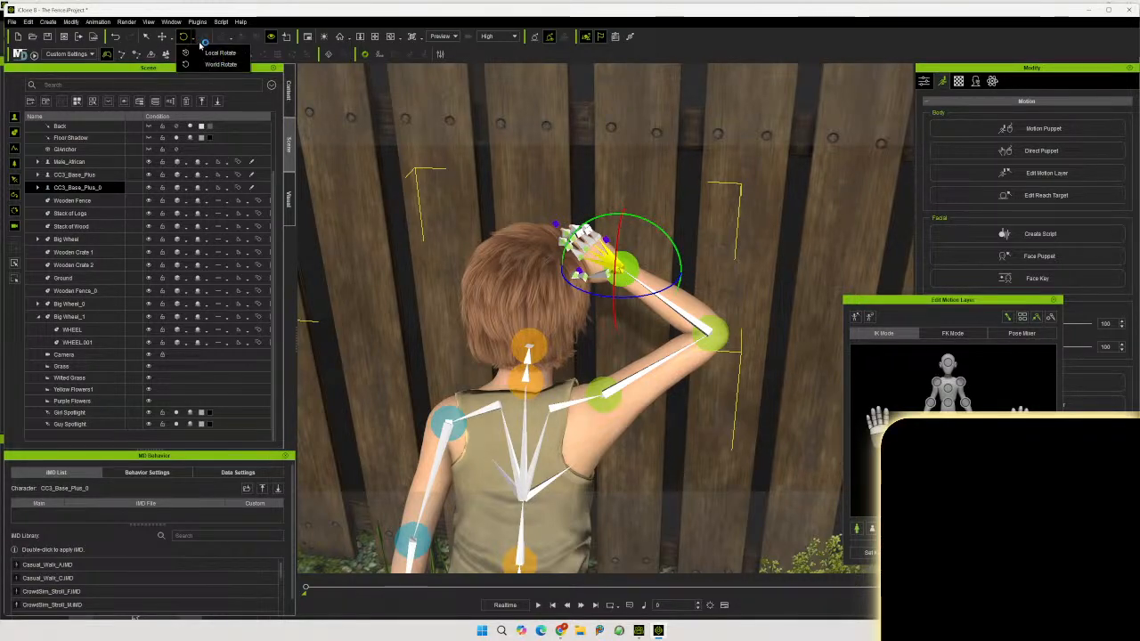
pyautogui.click(214, 53)
pyautogui.moveTo(593, 272); pyautogui.dragTo(609, 258)
pyautogui.keyDown('alt'); pyautogui.moveTo(600, 331); pyautogui.dragTo(634, 317); pyautogui.keyUp('alt')
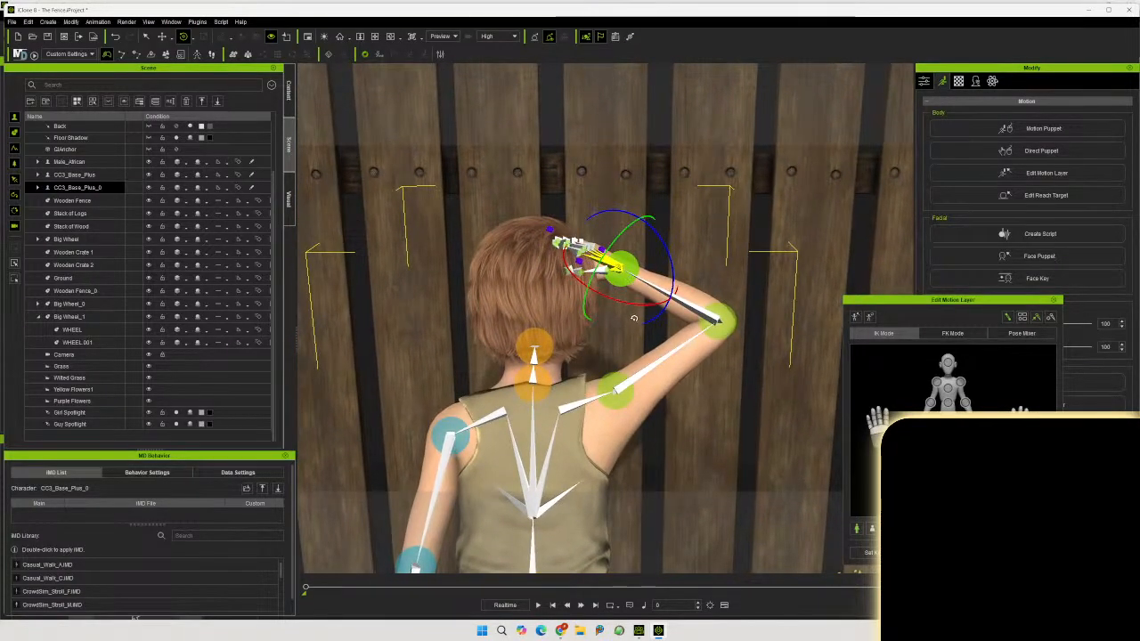
# Mirror the raised right arm's pose onto the boy's left arm so both hands frame his face
pyautogui.keyDown('alt'); pyautogui.moveTo(607, 393); pyautogui.dragTo(775, 480); pyautogui.keyUp('alt')
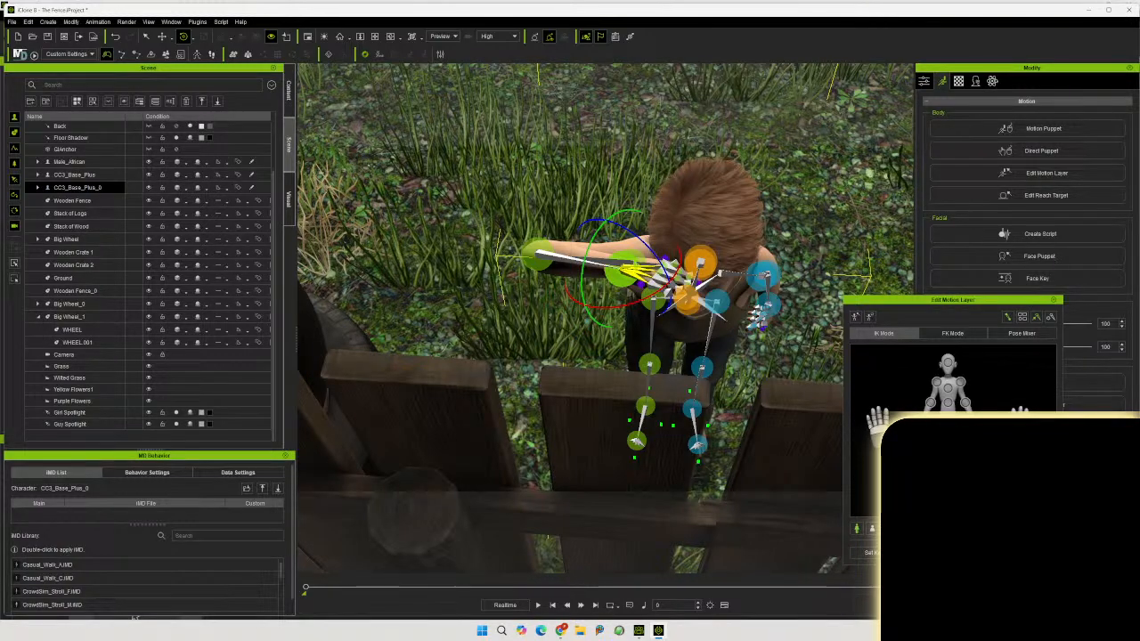
pyautogui.hotkey('ctrl', 'z')
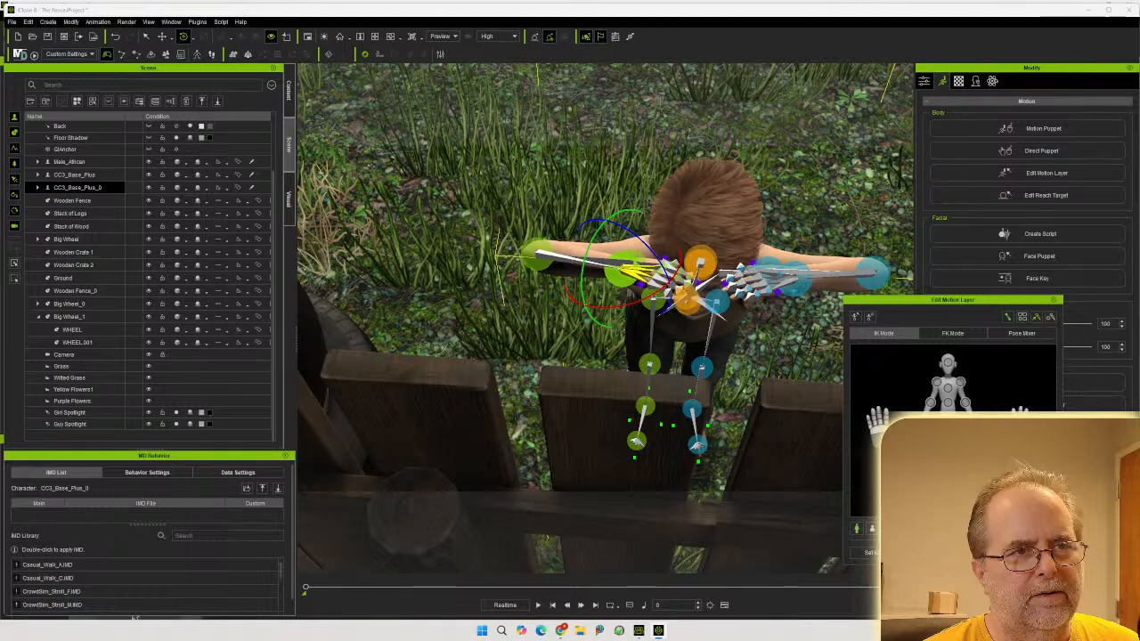
pyautogui.moveTo(684, 214); pyautogui.dragTo(640, 129, button='right')
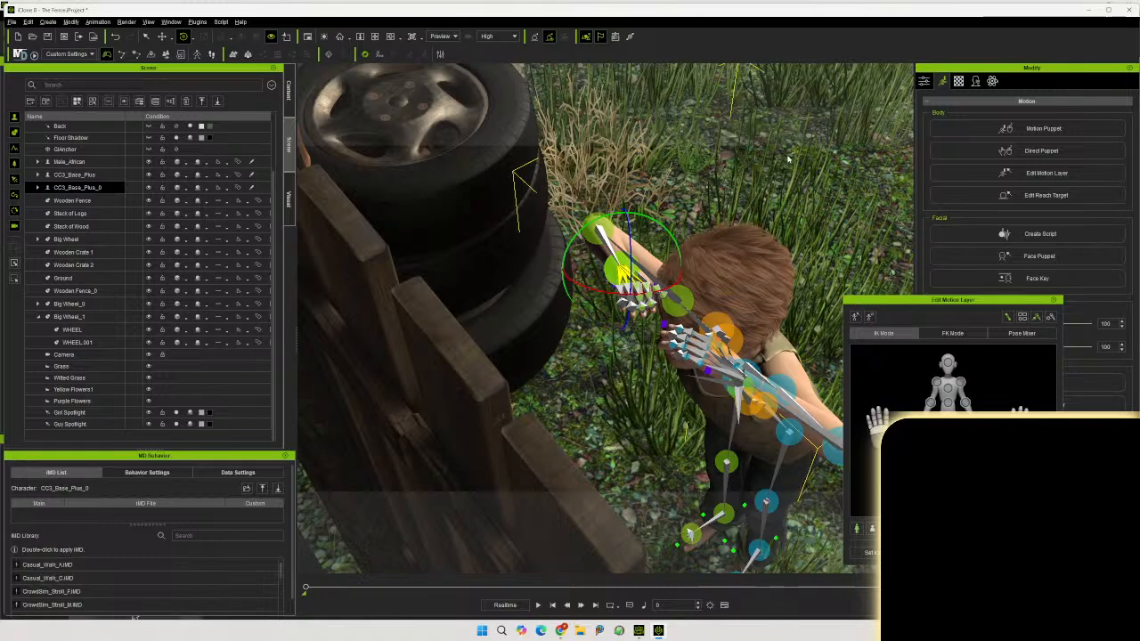
# Close the boy's motion layer editing and move him forward until his hands and head meet the wooden fence
pyautogui.moveTo(792, 157); pyautogui.dragTo(717, 102, button='right')
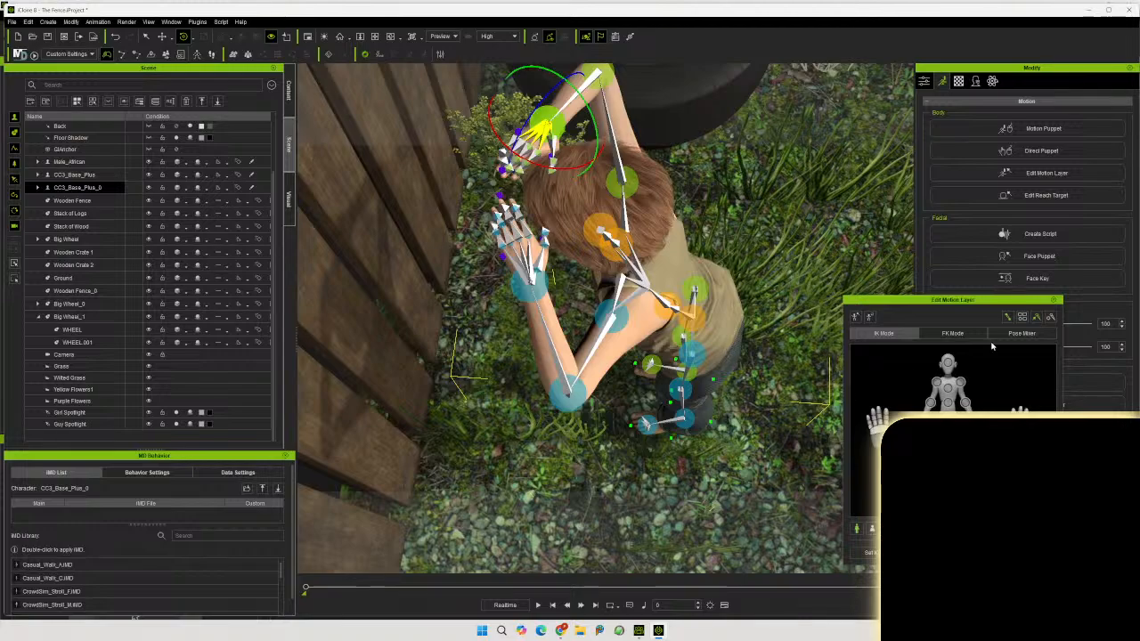
pyautogui.click(1052, 302)
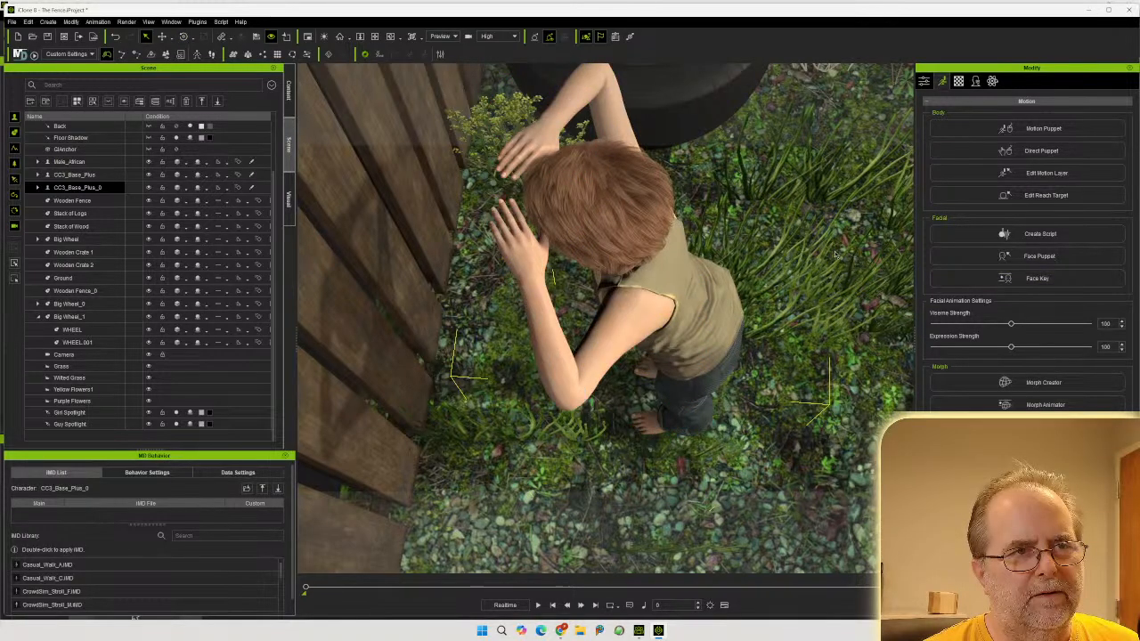
pyautogui.press('w')
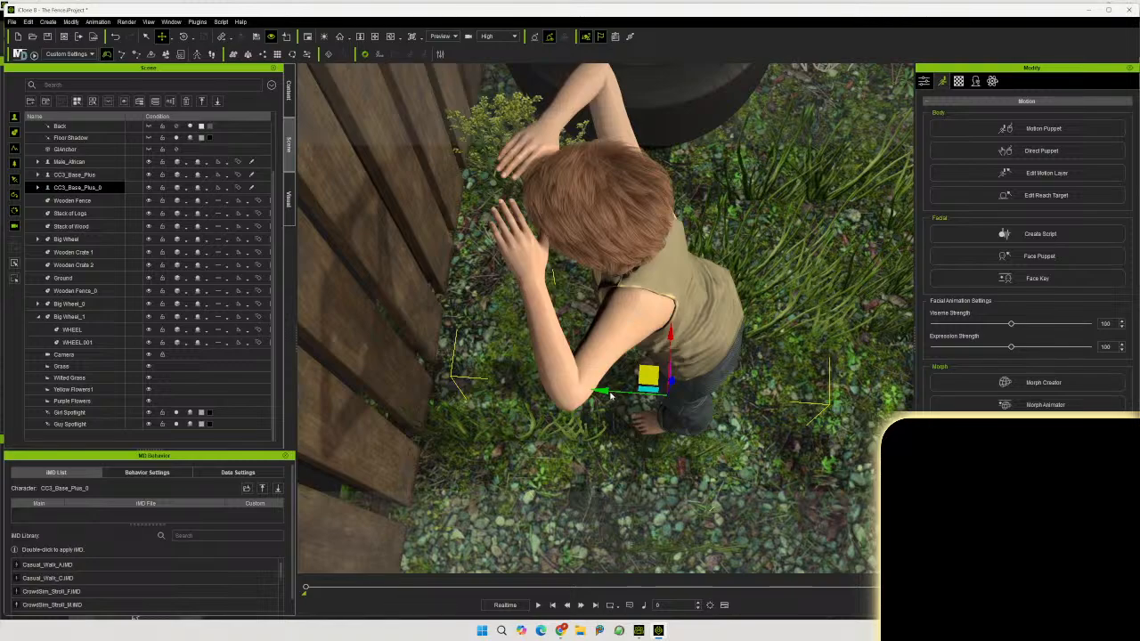
pyautogui.moveTo(489, 439); pyautogui.dragTo(658, 464, button='middle')
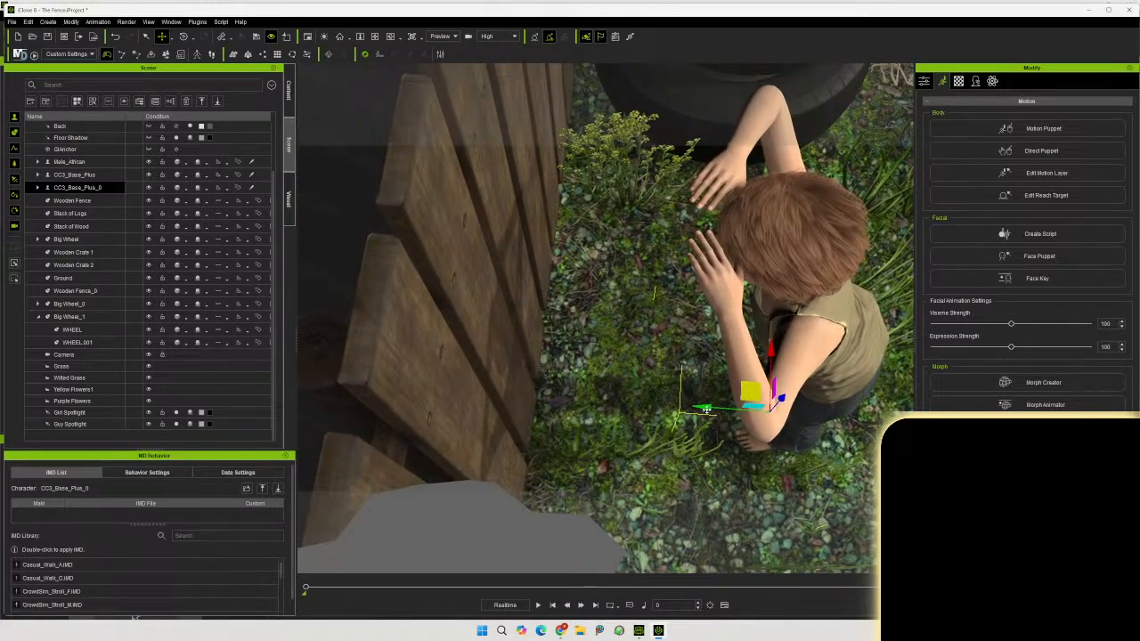
pyautogui.moveTo(704, 408); pyautogui.dragTo(589, 419)
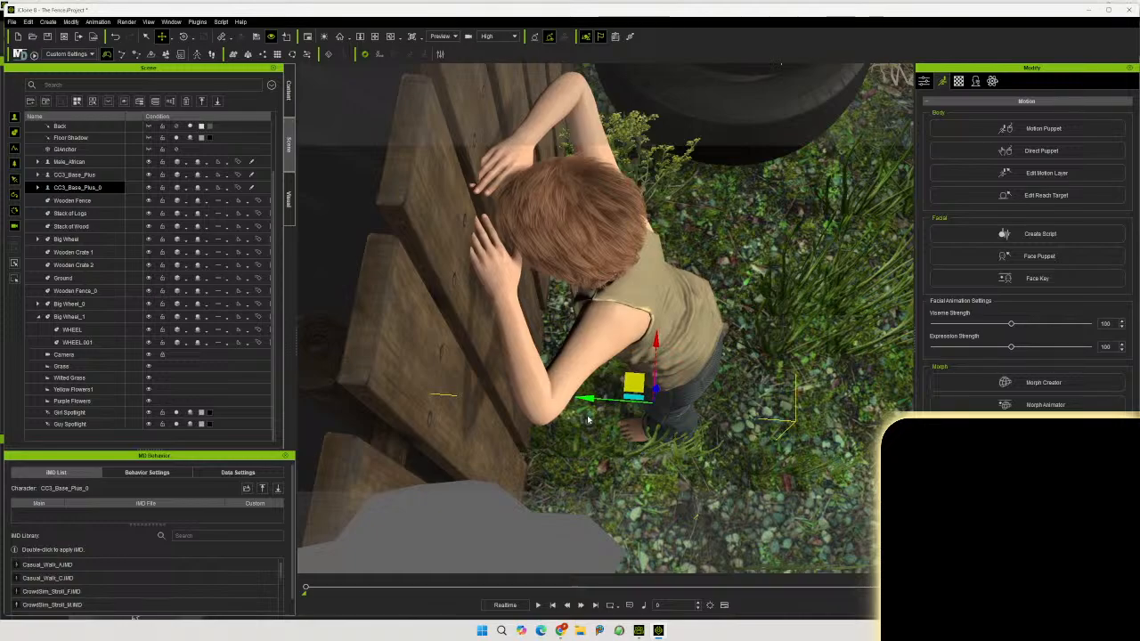
# Reopen Edit Motion Layer for the boy and rotate his left hand at the wrist so its palm lies against the fence
pyautogui.moveTo(762, 385); pyautogui.dragTo(430, 374, button='right')
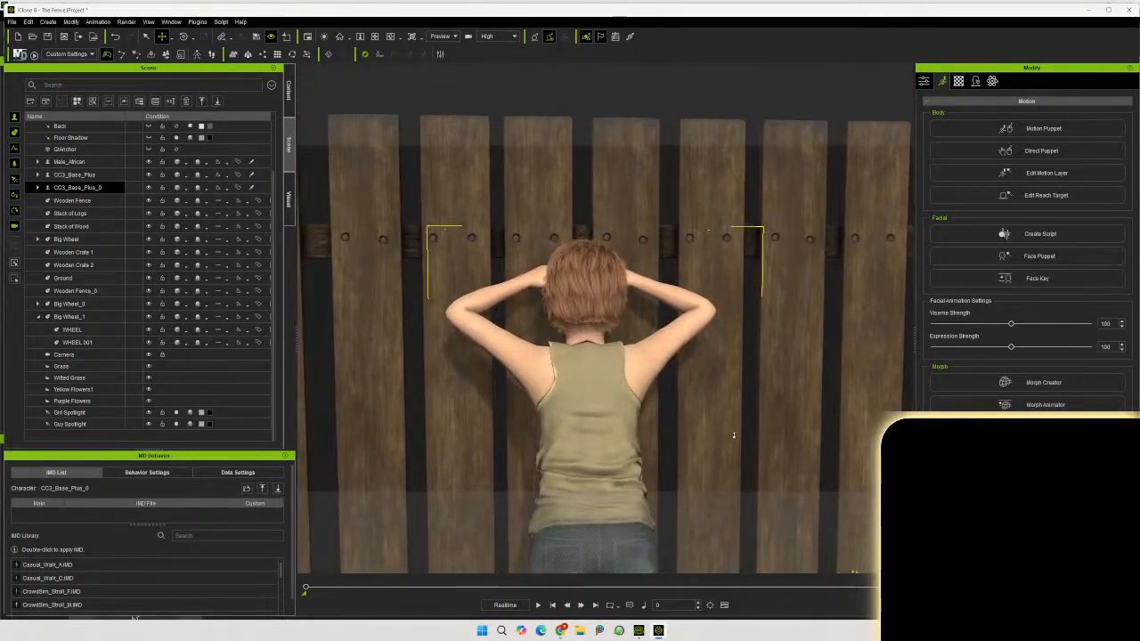
pyautogui.scroll(-5, 732, 438)
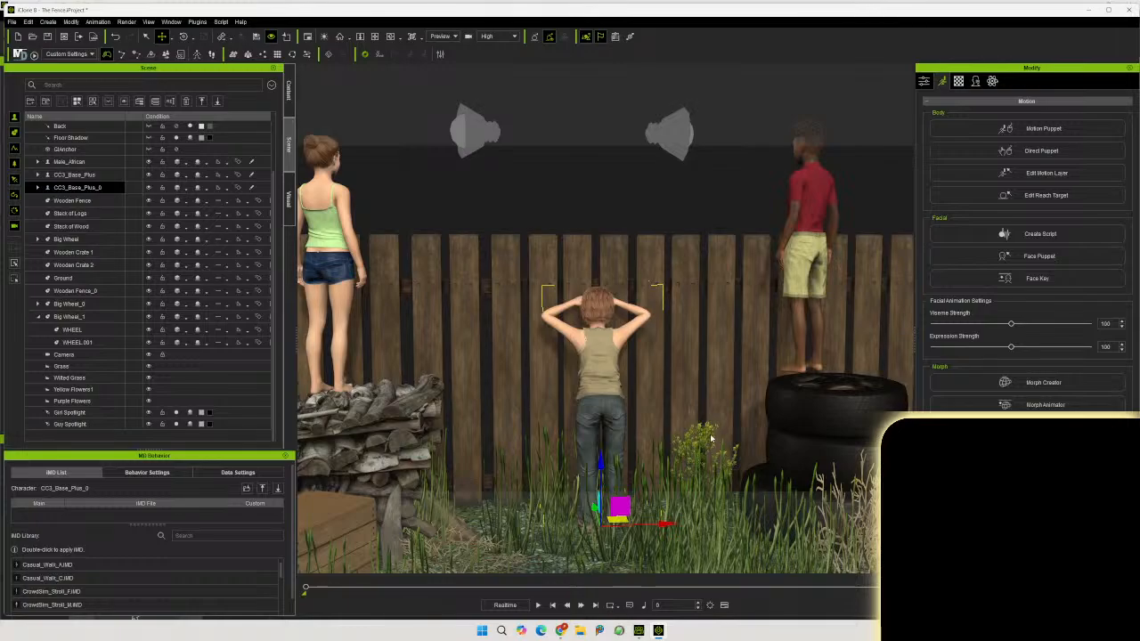
pyautogui.scroll(3, 710, 438)
pyautogui.scroll(-3, 709, 439)
pyautogui.moveTo(686, 378); pyautogui.dragTo(512, 383, button='right')
pyautogui.scroll(2, 700, 459)
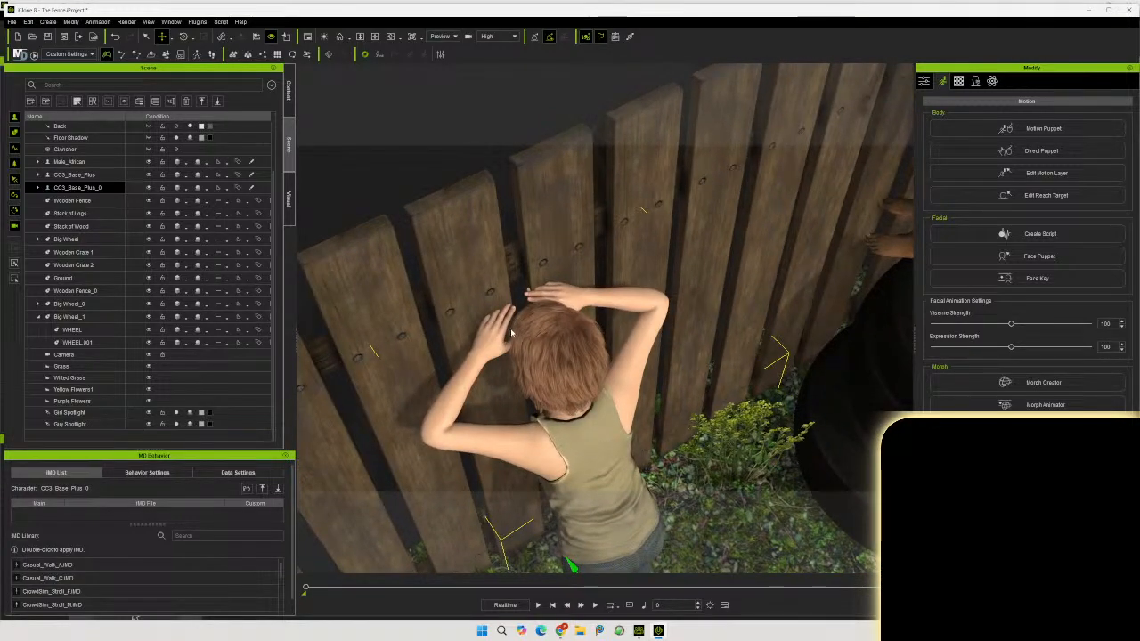
pyautogui.click(1064, 183)
pyautogui.scroll(5, 561, 360)
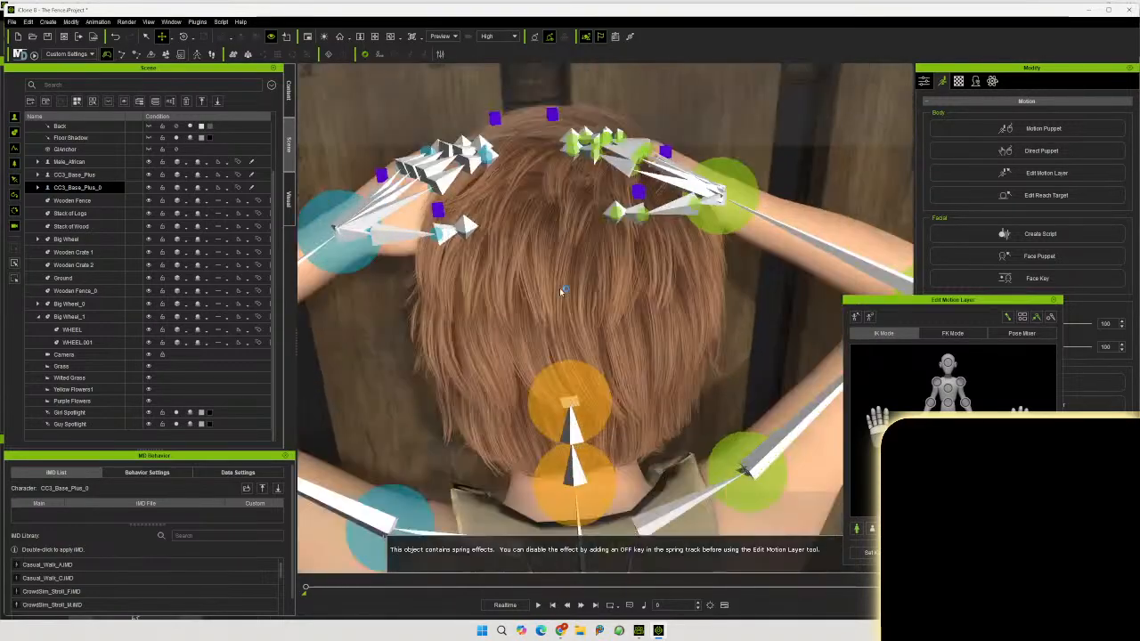
pyautogui.moveTo(541, 271); pyautogui.dragTo(661, 385, button='middle')
pyautogui.moveTo(516, 422); pyautogui.dragTo(763, 305, button='middle')
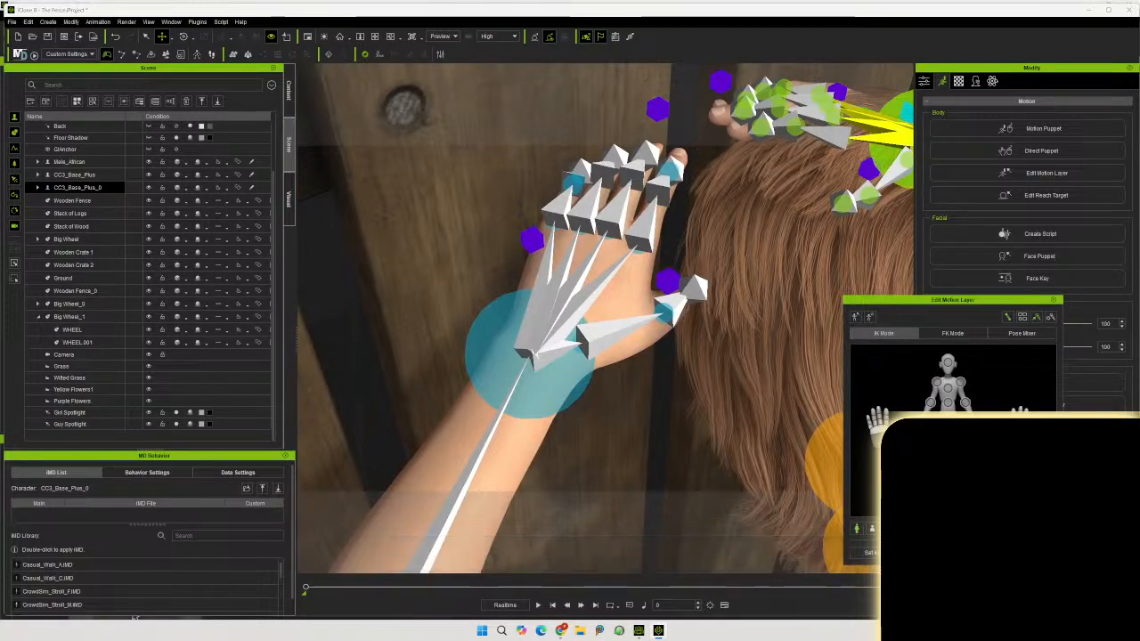
pyautogui.click(183, 36)
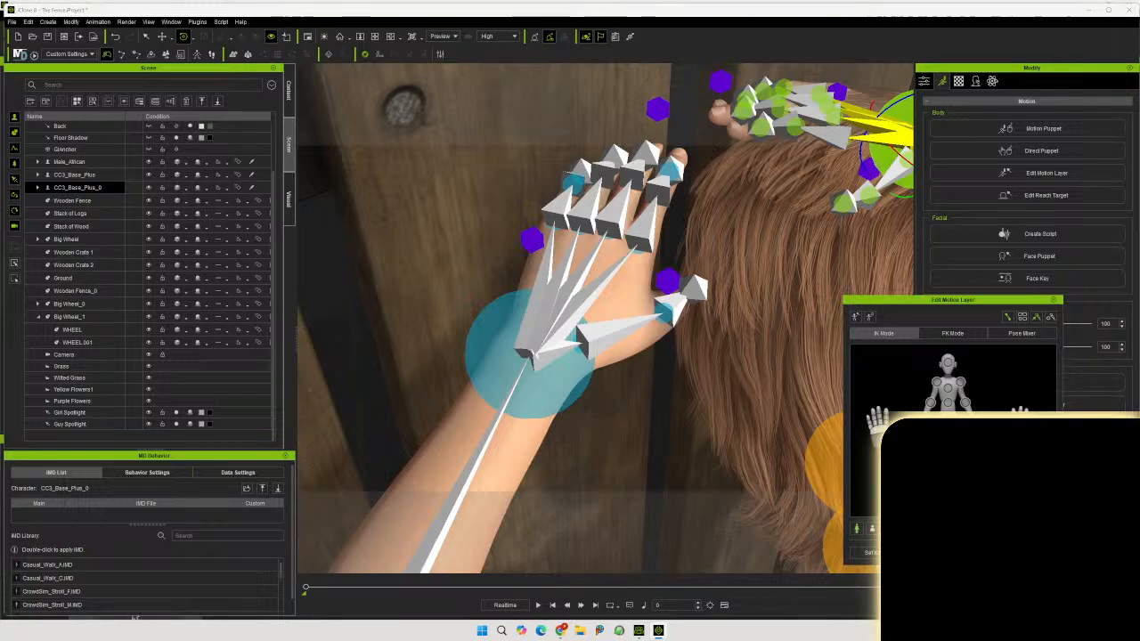
pyautogui.click(633, 245)
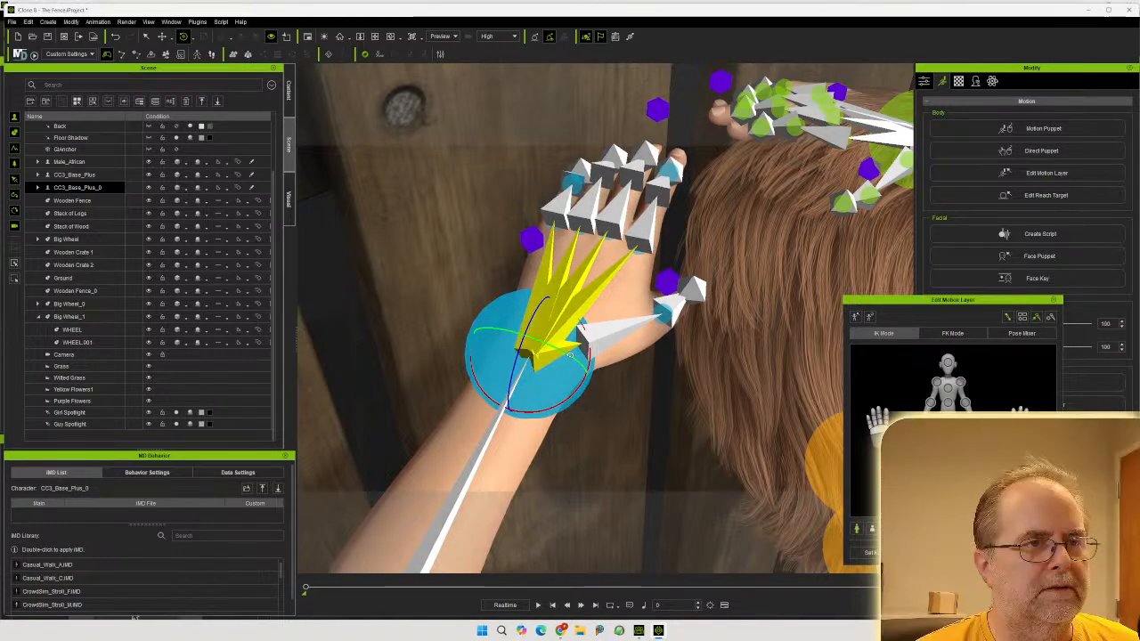
pyautogui.moveTo(567, 354)
pyautogui.mouseDown()
pyautogui.moveTo(585, 367)
pyautogui.moveTo(567, 353)
pyautogui.mouseUp()
pyautogui.moveTo(700, 317); pyautogui.dragTo(561, 388, button='right')
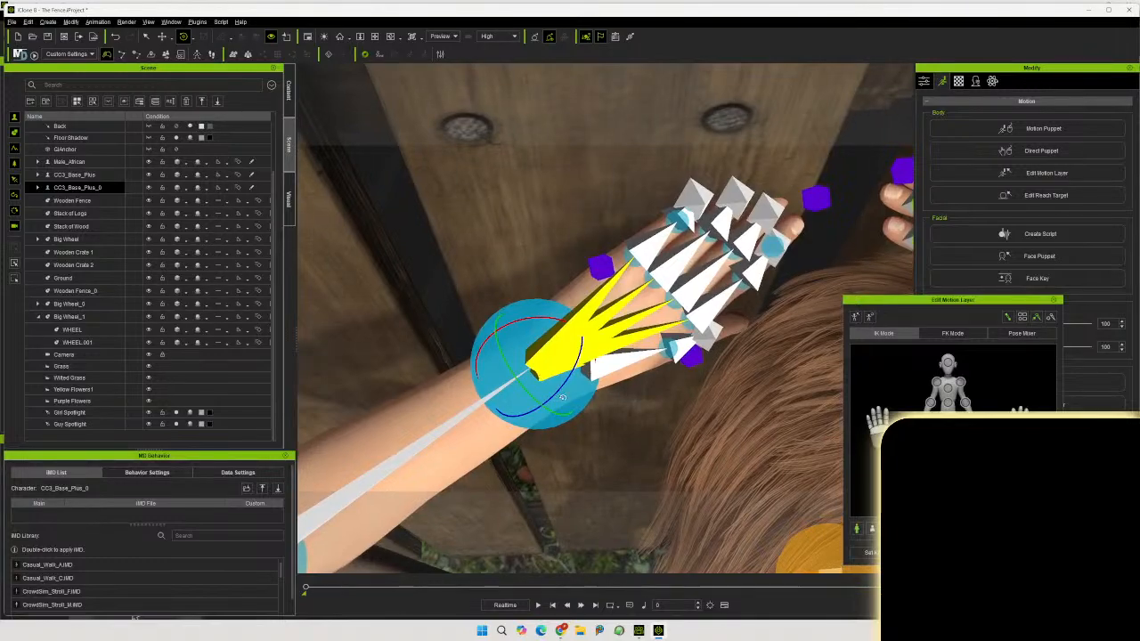
pyautogui.moveTo(562, 386); pyautogui.dragTo(559, 388)
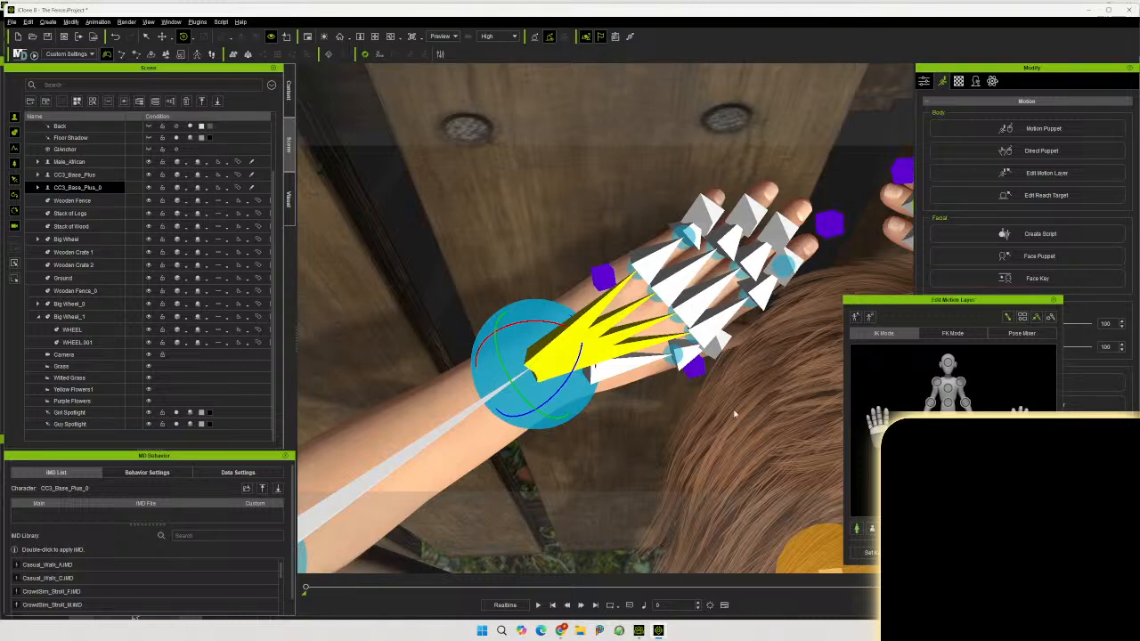
# Rotate the boy's right hand at the wrist so its palm lies against the fence like the left one
pyautogui.moveTo(735, 412); pyautogui.dragTo(176, 410, button='middle')
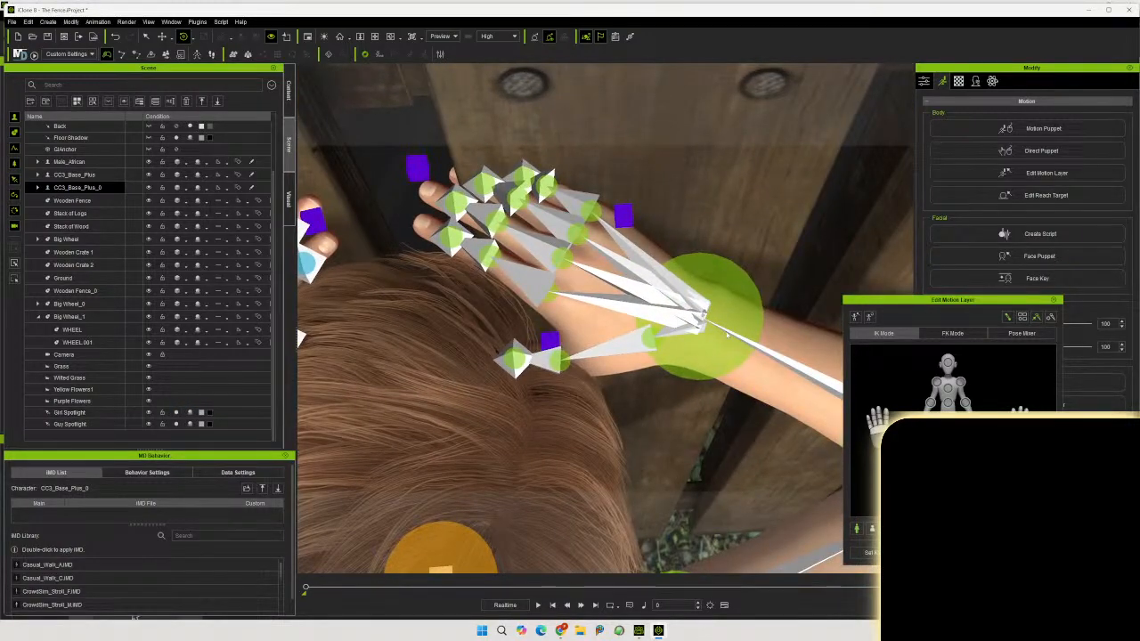
pyautogui.click(707, 323)
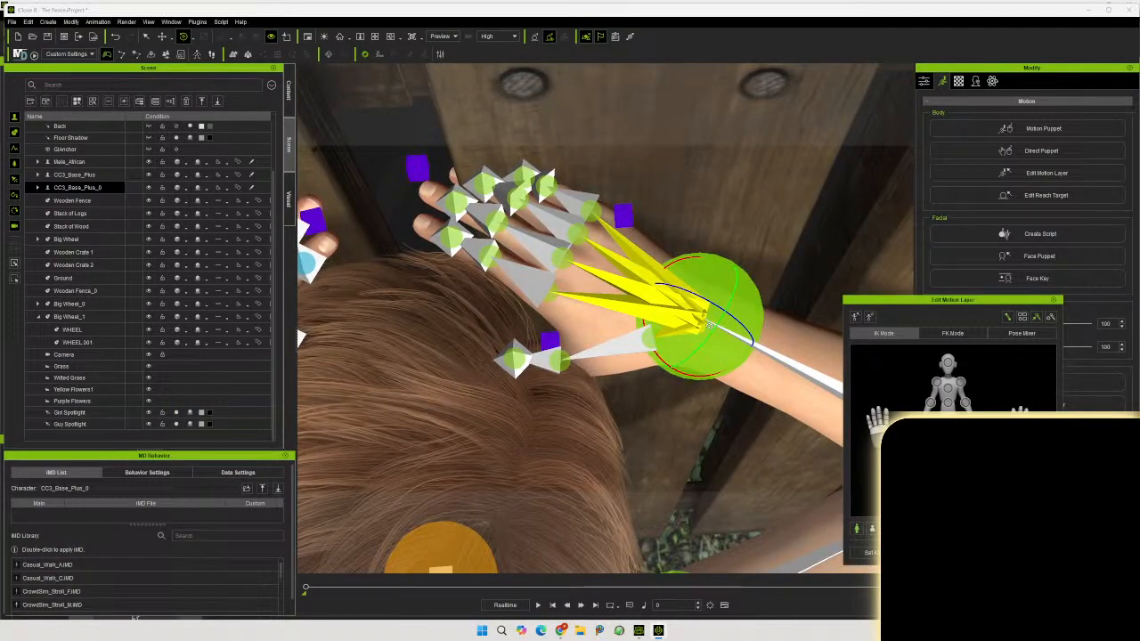
pyautogui.moveTo(709, 328); pyautogui.dragTo(655, 330)
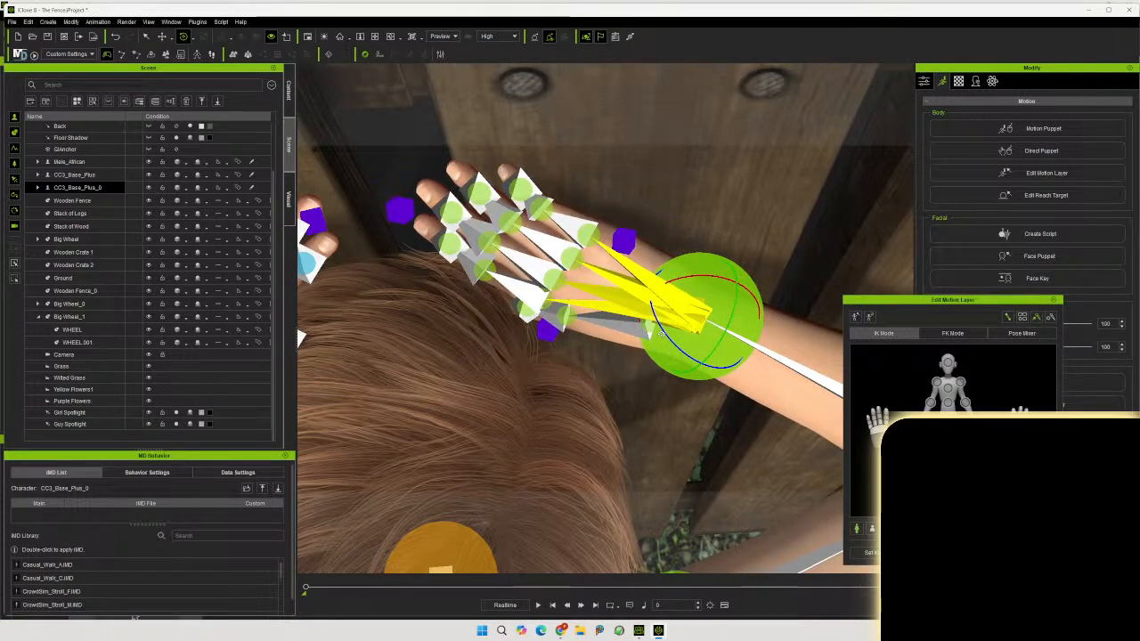
# Rotate the fingertip joints nearest the head on the boy's right hand slightly and close Edit Motion Layer
pyautogui.moveTo(427, 313); pyautogui.dragTo(712, 352, button='right')
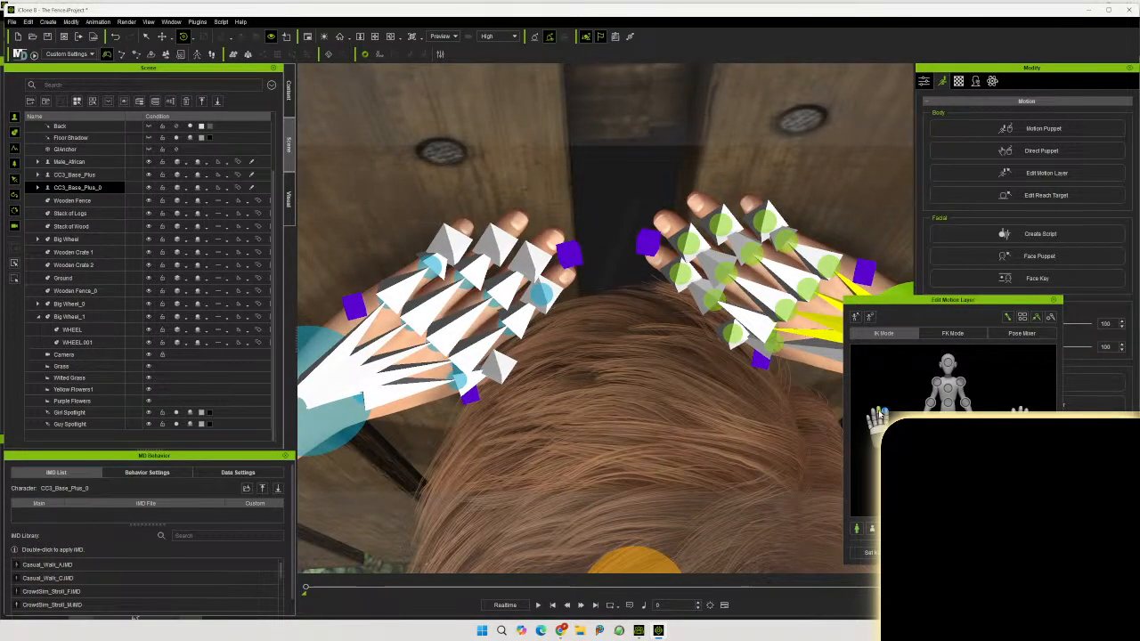
pyautogui.click(878, 416)
pyautogui.moveTo(690, 284); pyautogui.dragTo(676, 276)
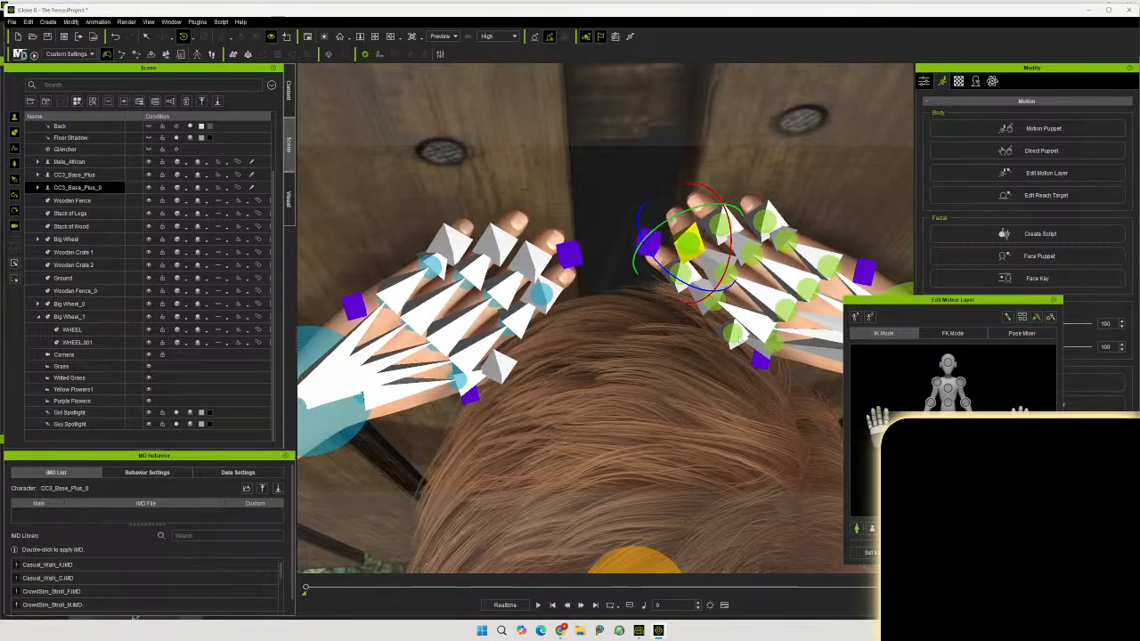
pyautogui.click(878, 416)
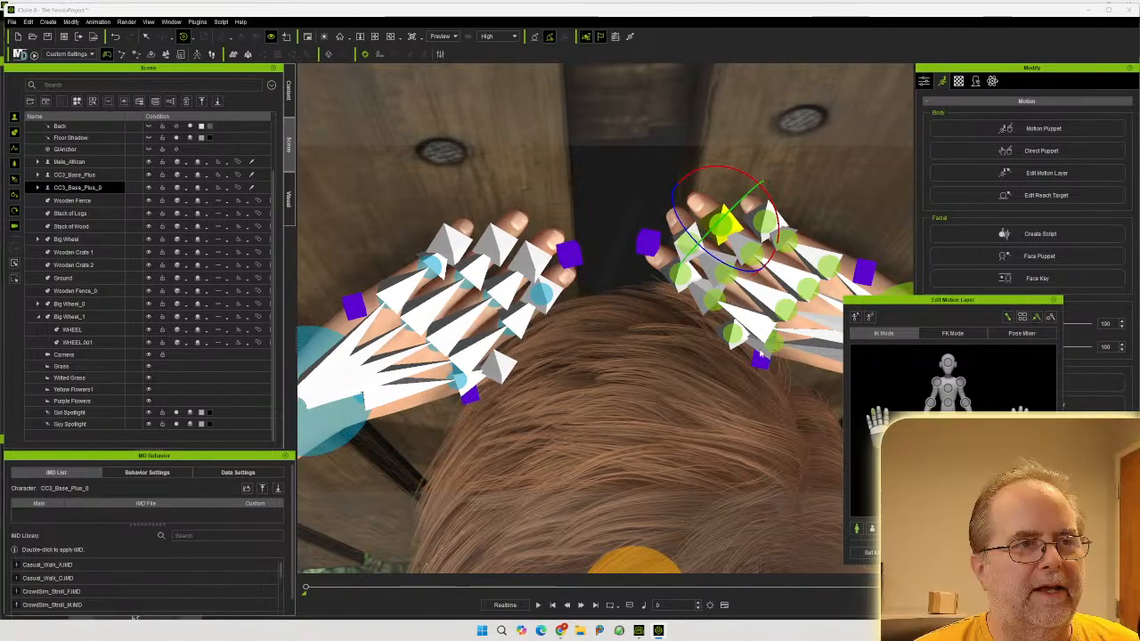
pyautogui.click(689, 321)
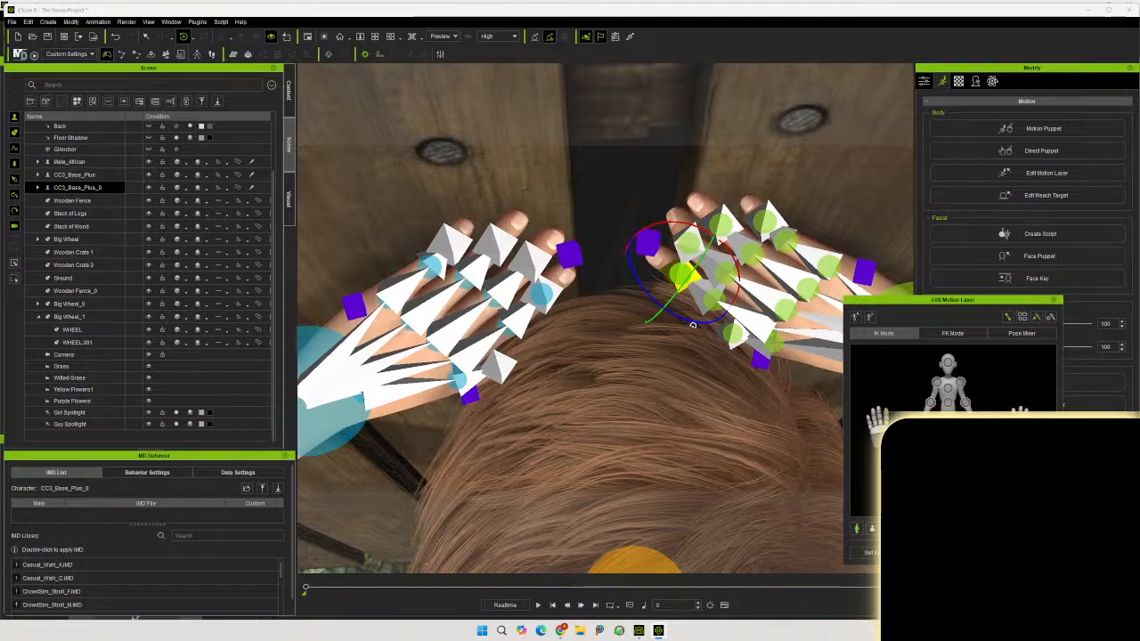
pyautogui.moveTo(689, 321); pyautogui.dragTo(675, 308)
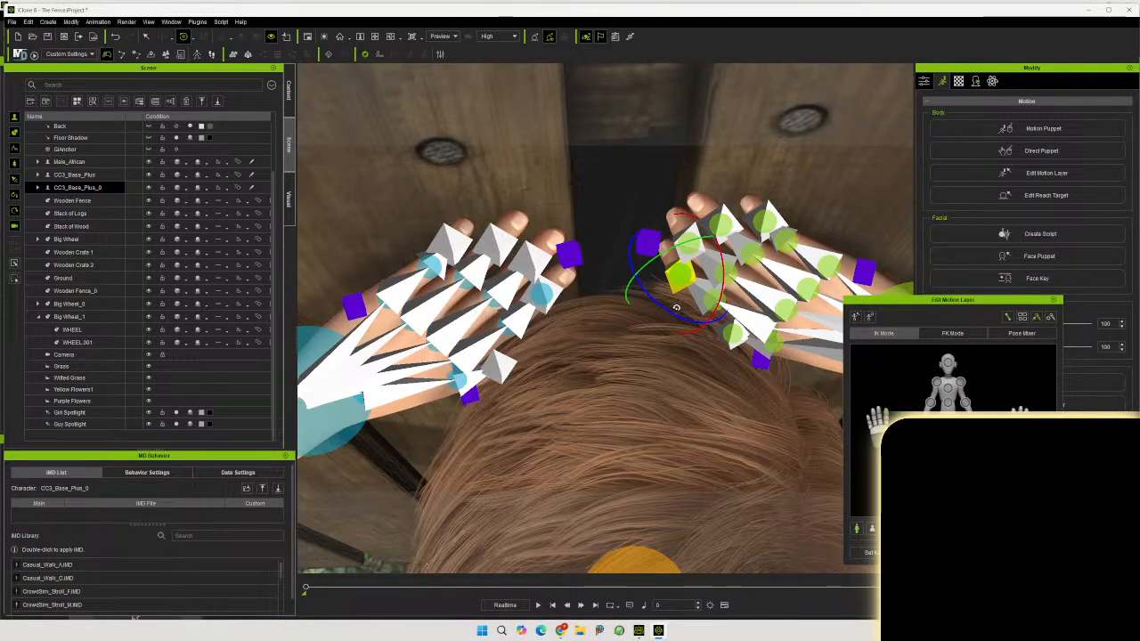
pyautogui.click(1054, 299)
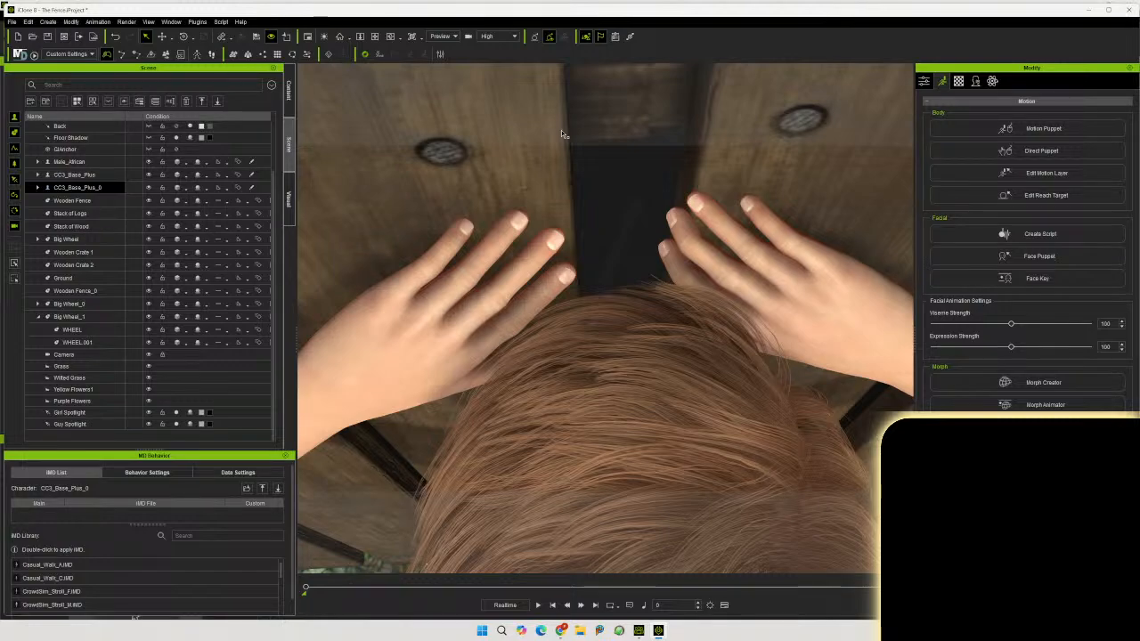
# Switch the viewport to the scene Camera to see the composition and save the project
pyautogui.click(444, 36)
pyautogui.click(437, 59)
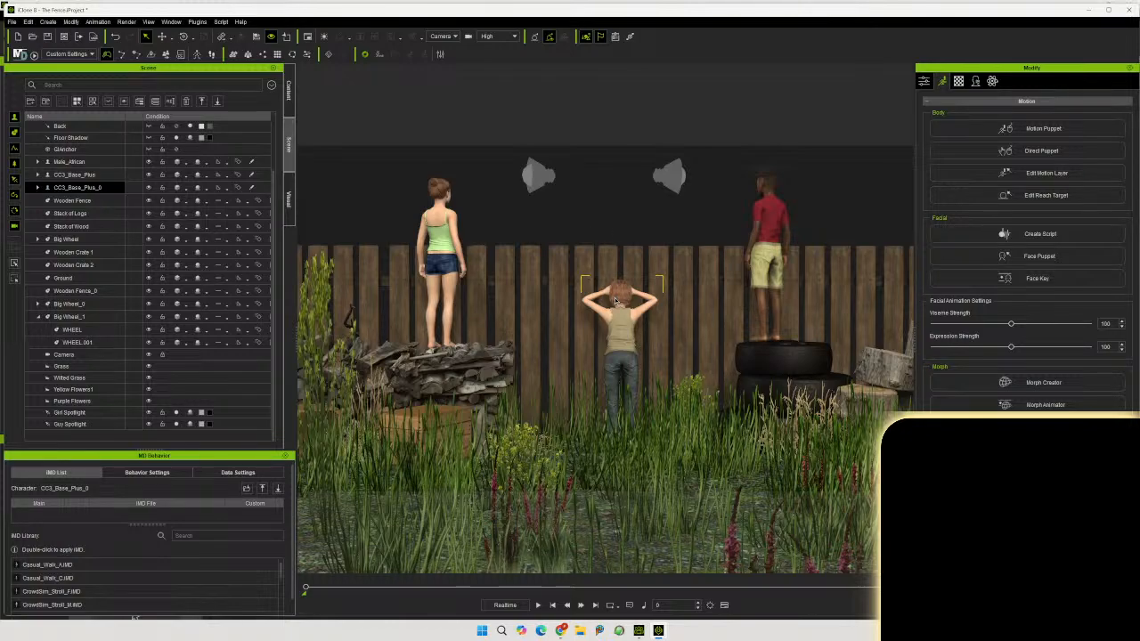
pyautogui.click(47, 37)
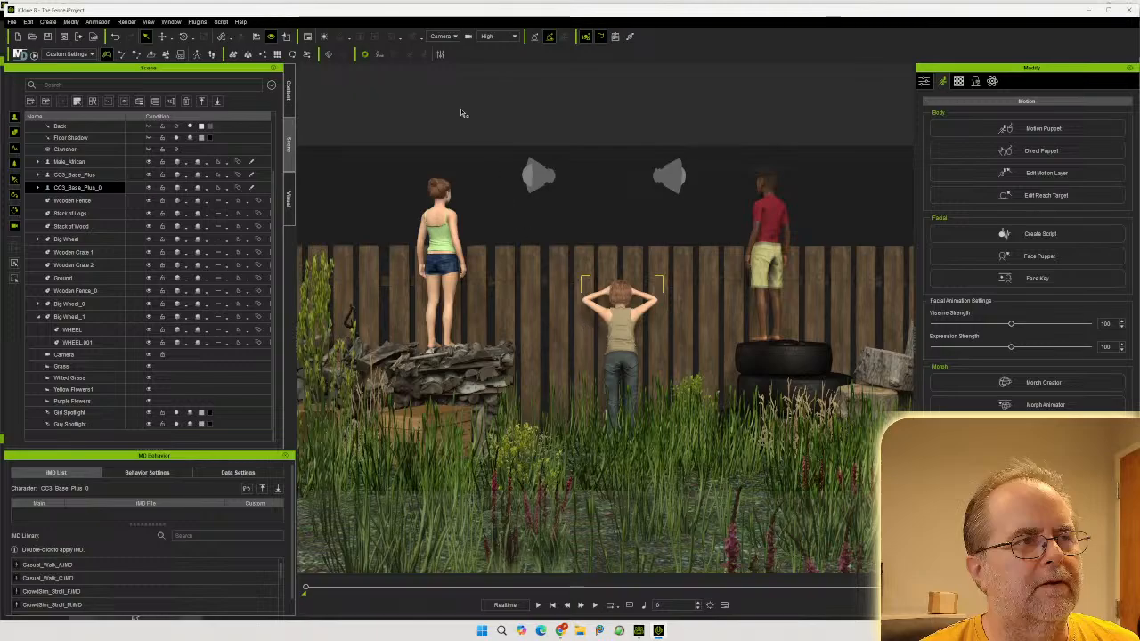
# Return the viewport to Preview and examine the boy at the fence, the stack of logs and the surrounding grass
pyautogui.click(448, 38)
pyautogui.click(442, 55)
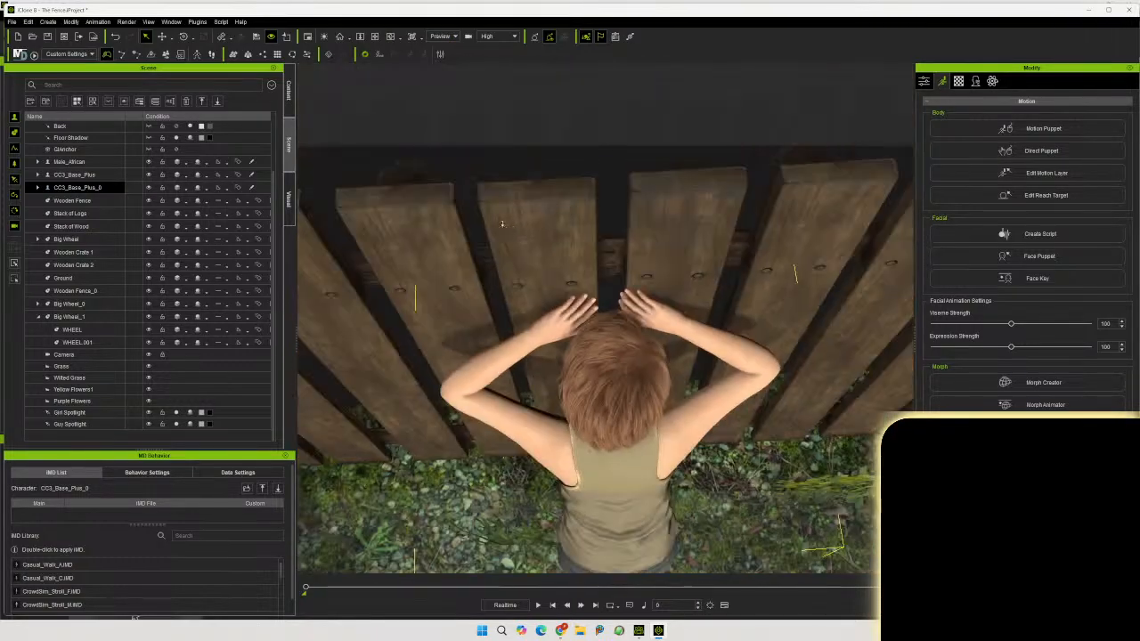
pyautogui.scroll(-3, 502, 223)
pyautogui.moveTo(436, 308); pyautogui.dragTo(377, 312, button='middle')
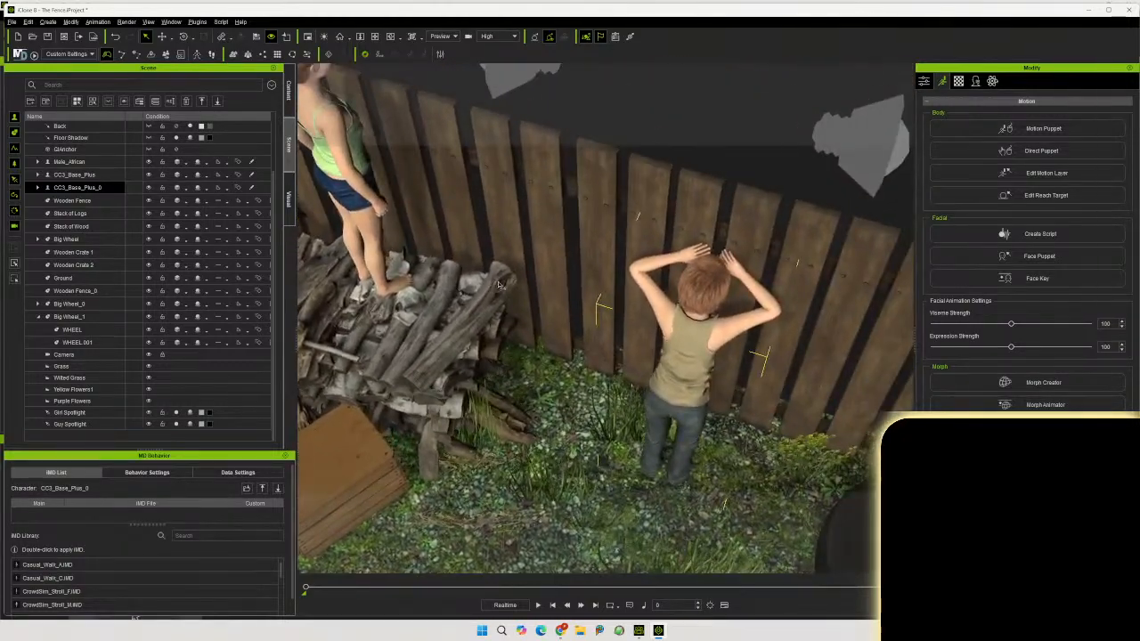
pyautogui.moveTo(507, 272); pyautogui.dragTo(437, 194, button='middle')
pyautogui.moveTo(570, 361); pyautogui.dragTo(642, 93, button='middle')
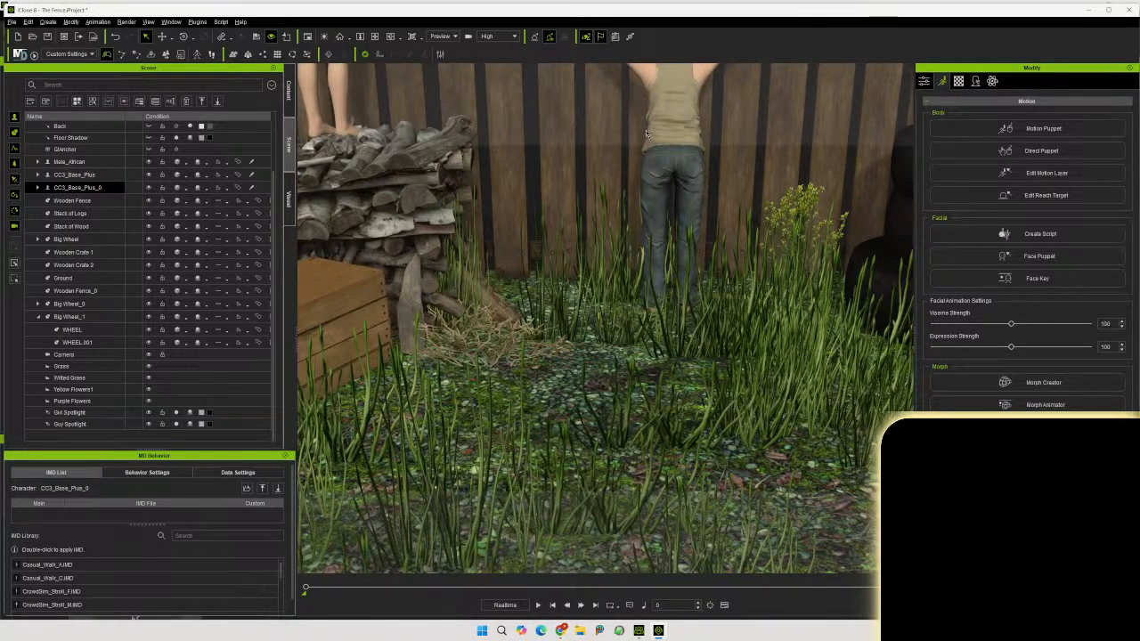
pyautogui.scroll(-10, 721, 147)
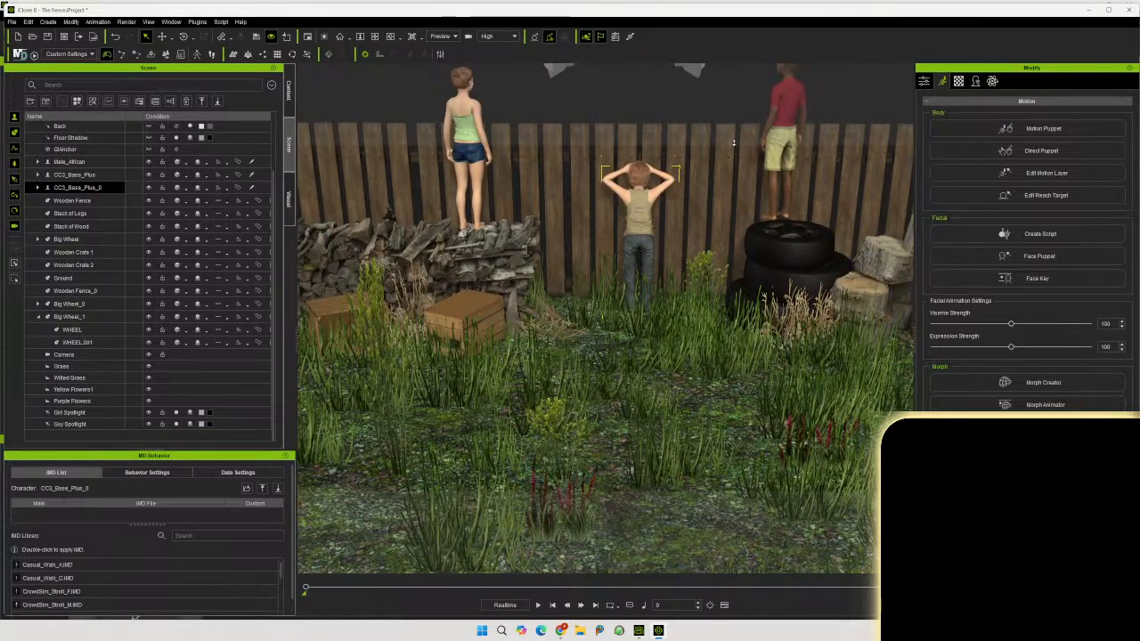
pyautogui.scroll(2, 734, 143)
pyautogui.scroll(5, 734, 143)
# Open Edit Motion Layer for the girl standing on the stack of logs and activate the Rotate tool for posing her
pyautogui.moveTo(556, 192); pyautogui.dragTo(709, 495, button='middle')
pyautogui.moveTo(596, 290); pyautogui.dragTo(667, 402, button='middle')
pyautogui.moveTo(792, 356); pyautogui.dragTo(643, 322, button='right')
pyautogui.moveTo(643, 322); pyautogui.dragTo(611, 445, button='middle')
pyautogui.scroll(3, 689, 434)
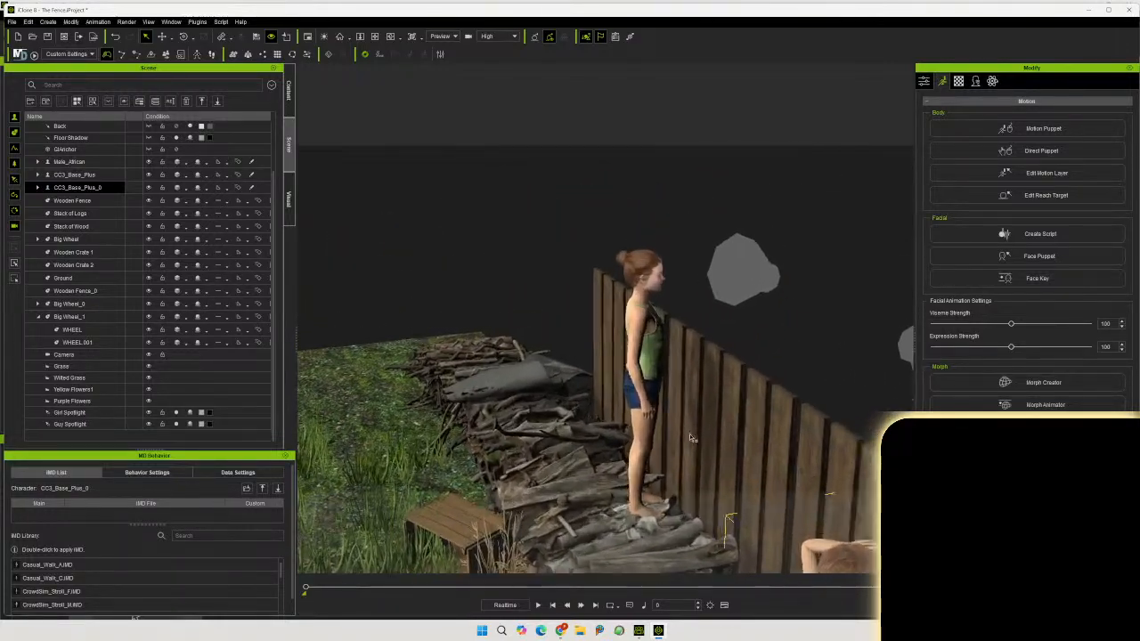
pyautogui.scroll(3, 788, 442)
pyautogui.moveTo(789, 438); pyautogui.dragTo(576, 336, button='middle')
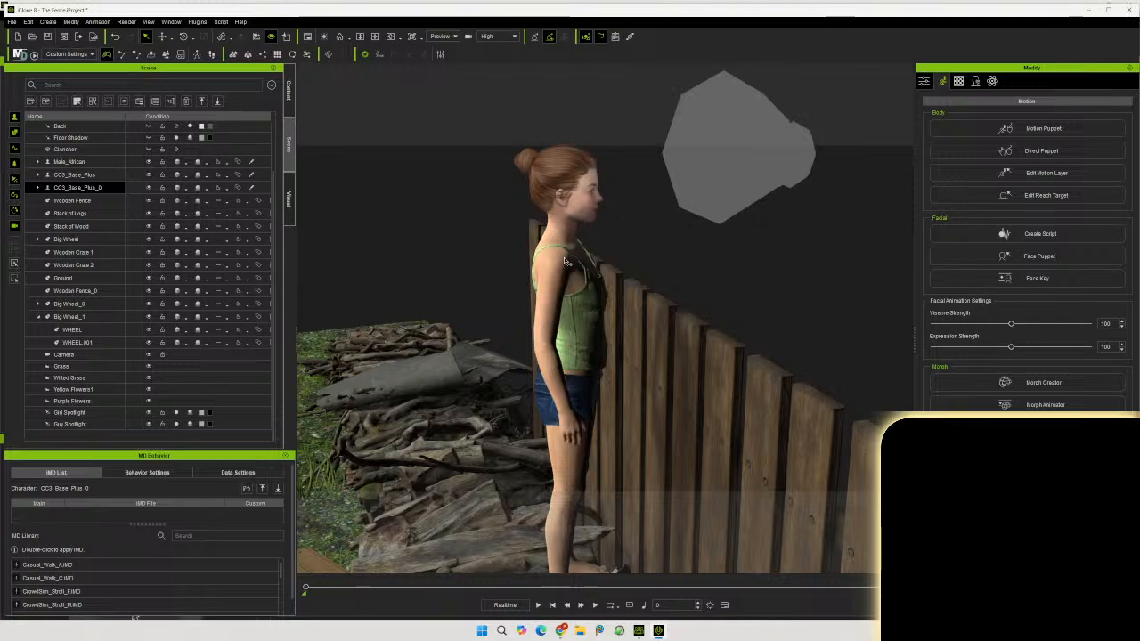
pyautogui.click(571, 333)
pyautogui.click(1037, 170)
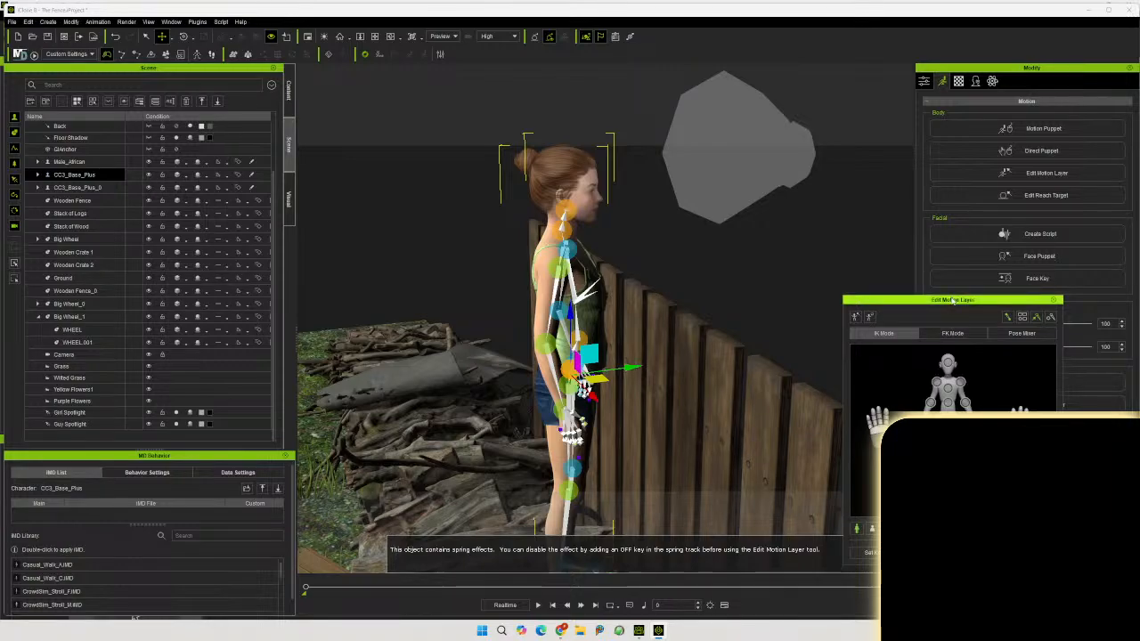
pyautogui.moveTo(952, 300); pyautogui.dragTo(945, 294)
pyautogui.moveTo(977, 301); pyautogui.dragTo(980, 305)
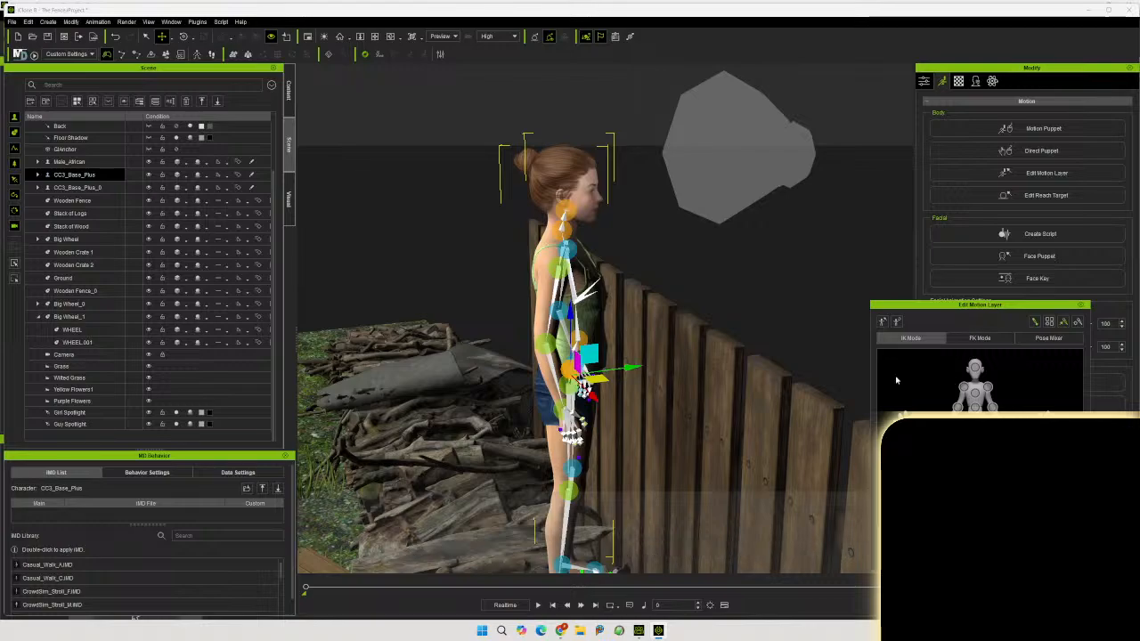
pyautogui.click(183, 37)
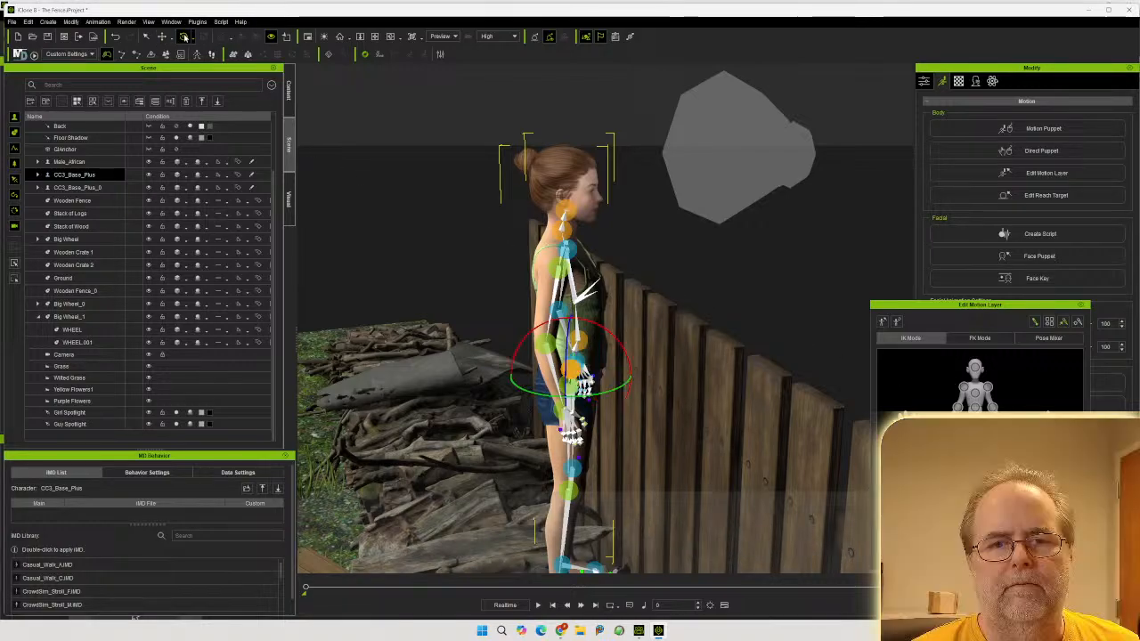
# Rotate the CC3_Base_Plus woman's waist so that her upper body leans forward toward the fence
pyautogui.click(194, 38)
pyautogui.click(214, 53)
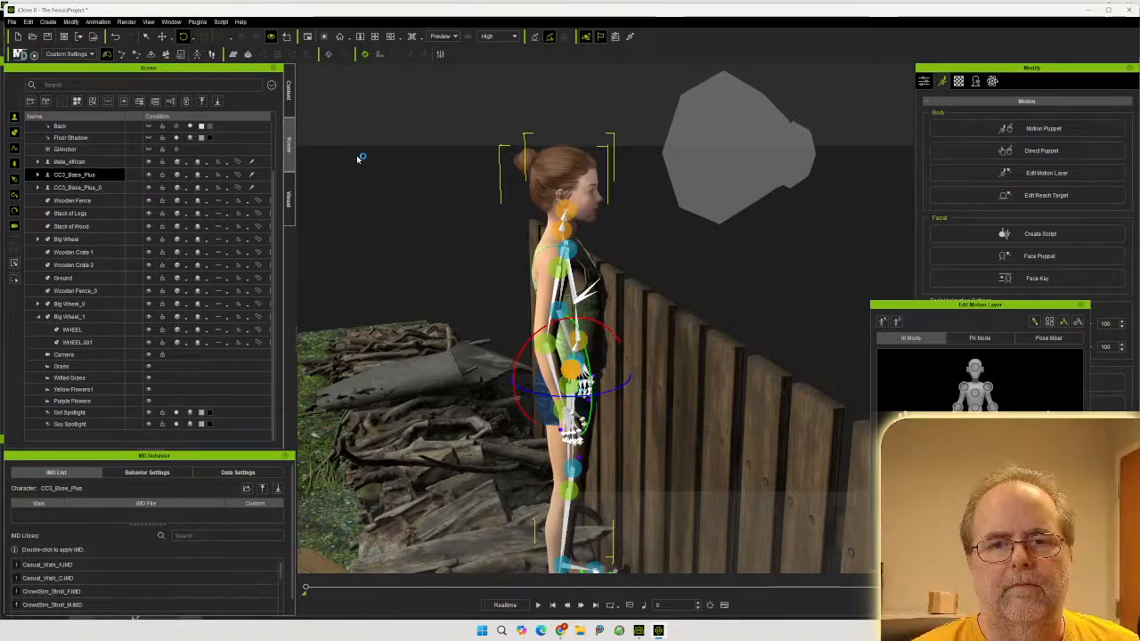
pyautogui.click(192, 40)
pyautogui.click(218, 64)
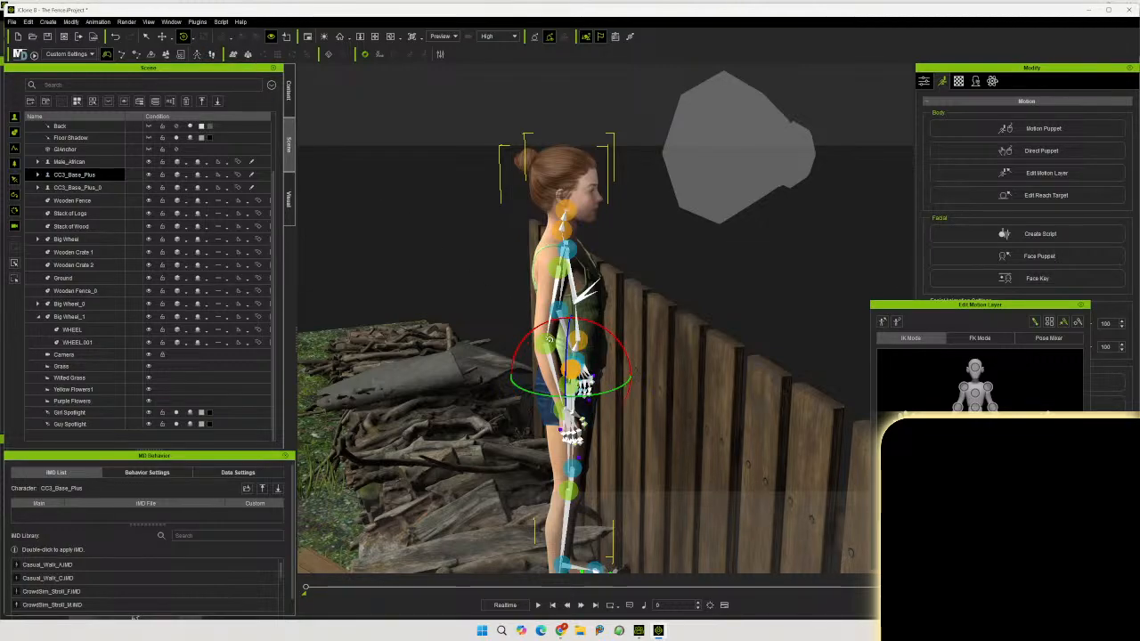
pyautogui.moveTo(545, 325); pyautogui.dragTo(559, 322)
pyautogui.moveTo(700, 341); pyautogui.dragTo(801, 369, button='right')
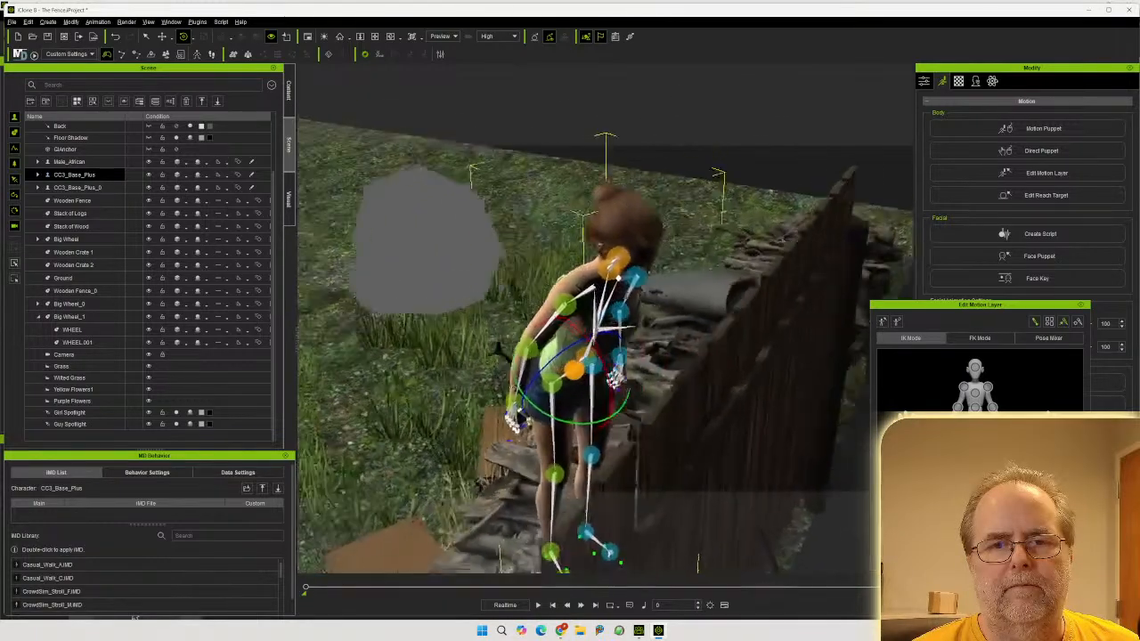
pyautogui.moveTo(498, 349); pyautogui.dragTo(463, 395, button='right')
pyautogui.moveTo(624, 397); pyautogui.dragTo(89, 392, button='right')
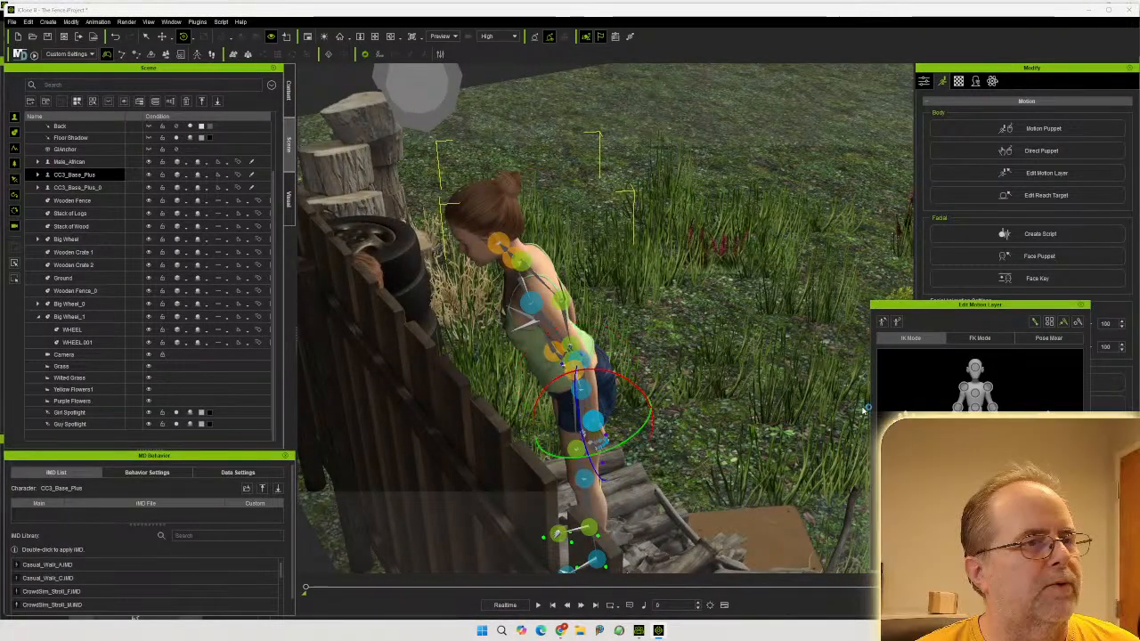
pyautogui.moveTo(792, 409); pyautogui.dragTo(753, 340, button='right')
pyautogui.moveTo(753, 340); pyautogui.dragTo(790, 379, button='middle')
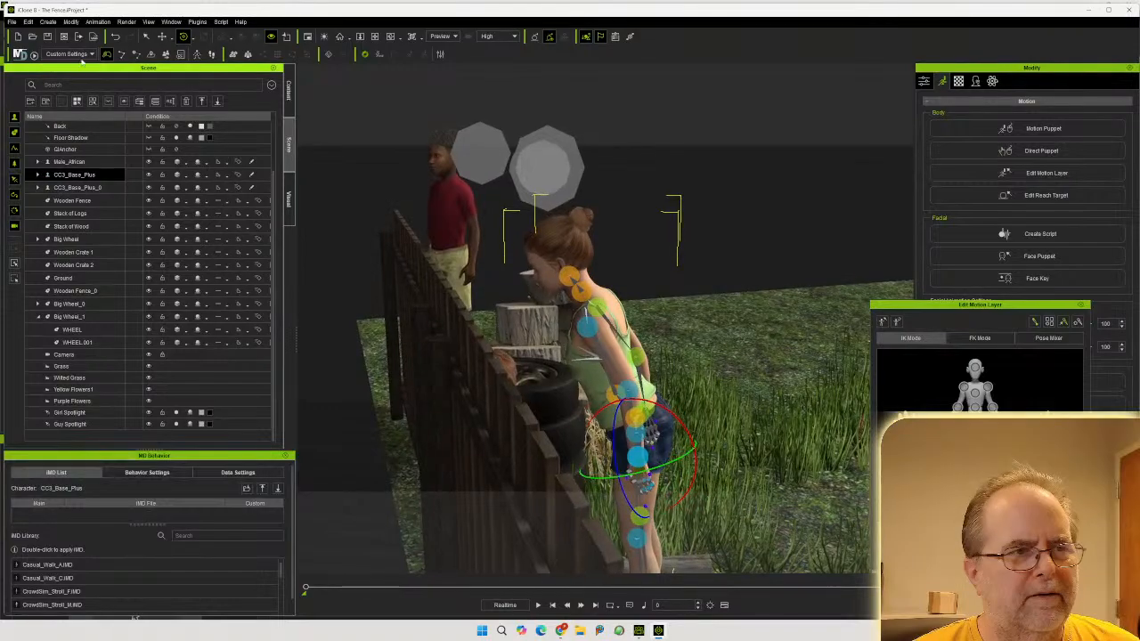
# Using Local Move, raise the woman's left hand up and forward over the top of the fence
pyautogui.click(162, 37)
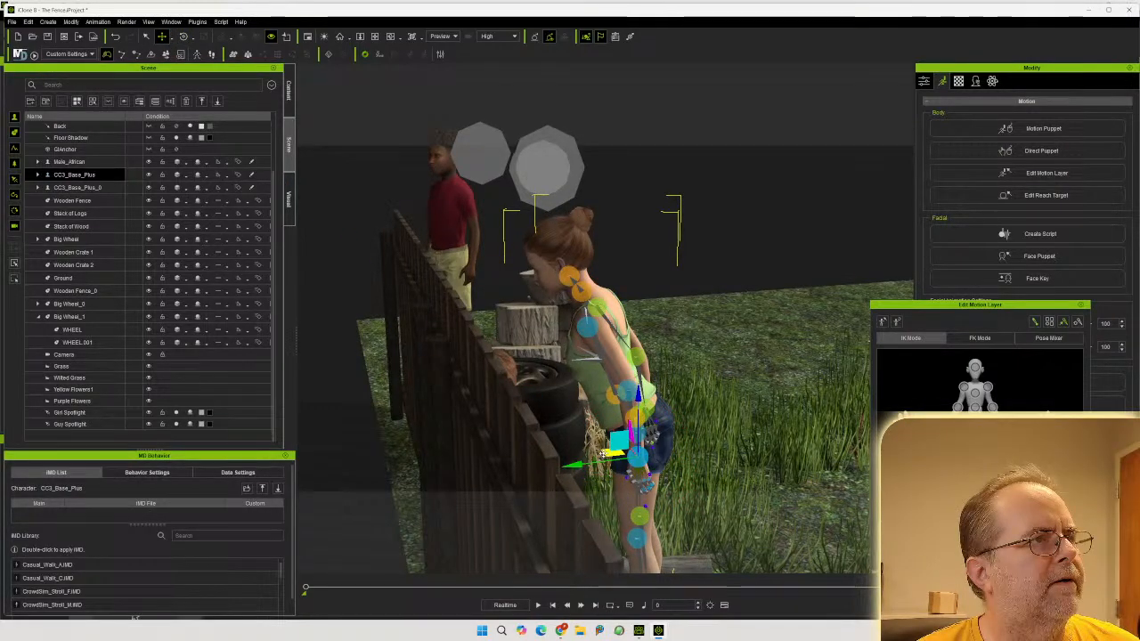
pyautogui.click(171, 37)
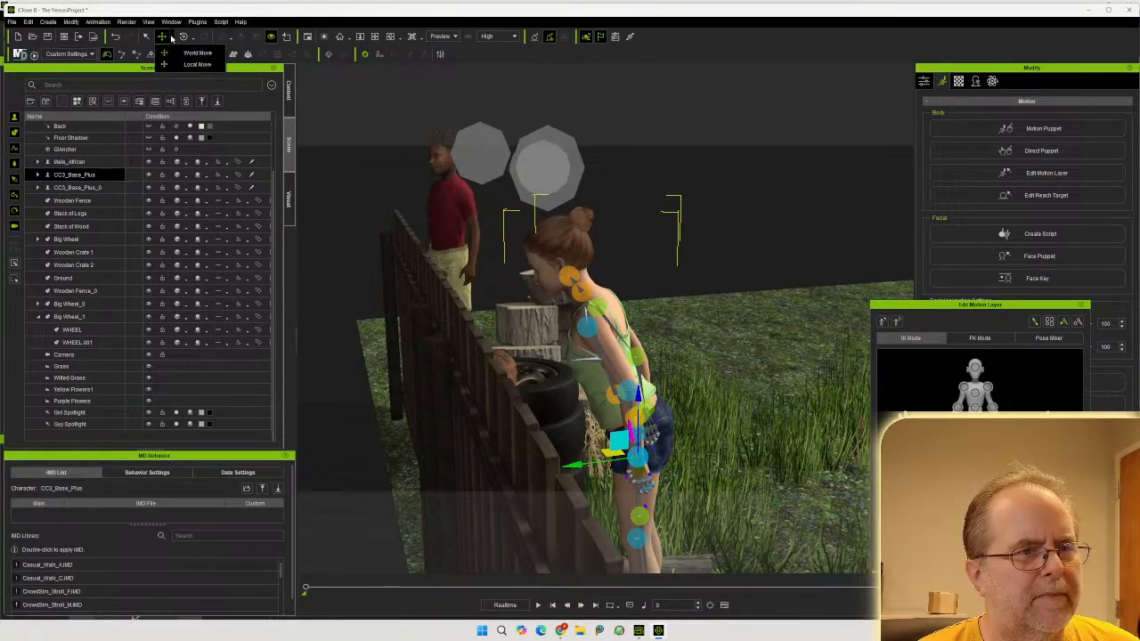
pyautogui.click(197, 64)
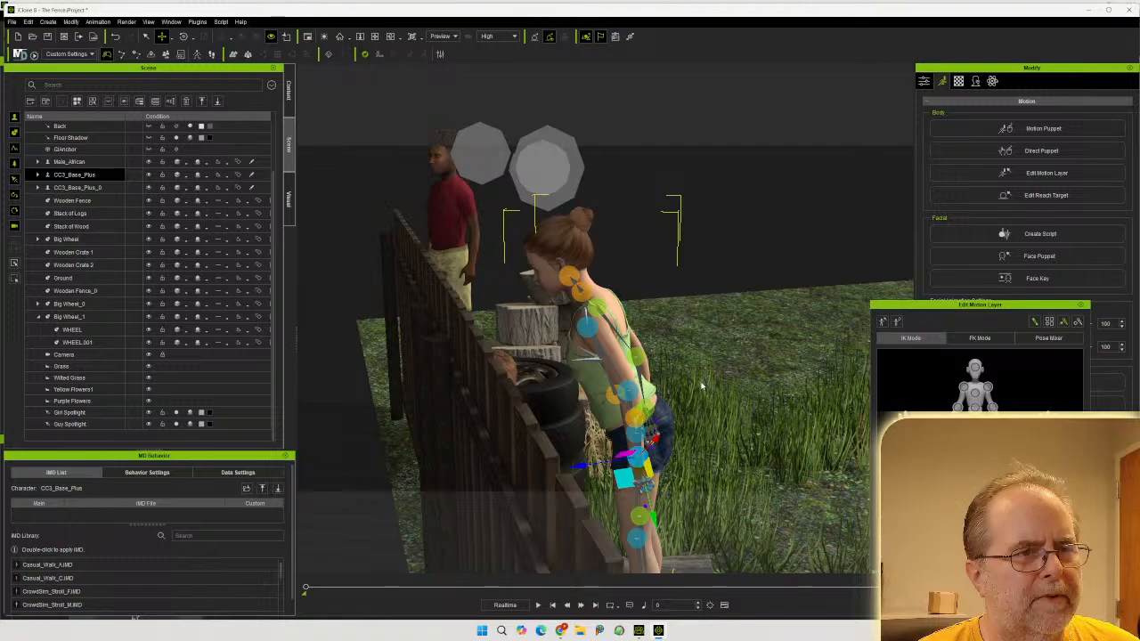
pyautogui.moveTo(700, 385); pyautogui.dragTo(722, 403, button='right')
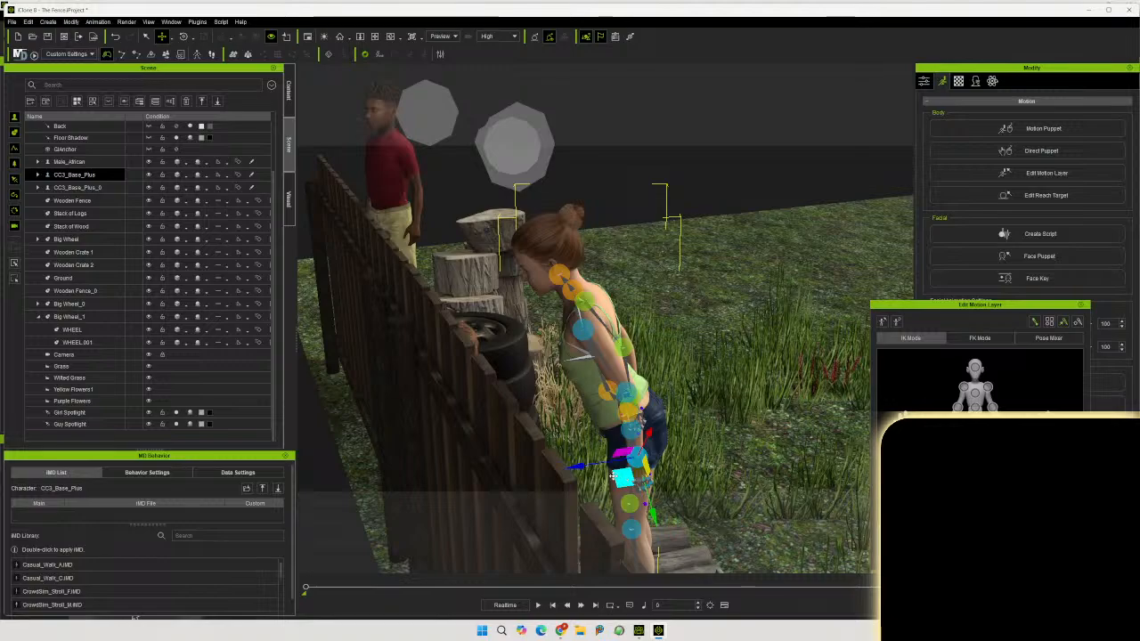
pyautogui.moveTo(612, 477); pyautogui.dragTo(472, 369)
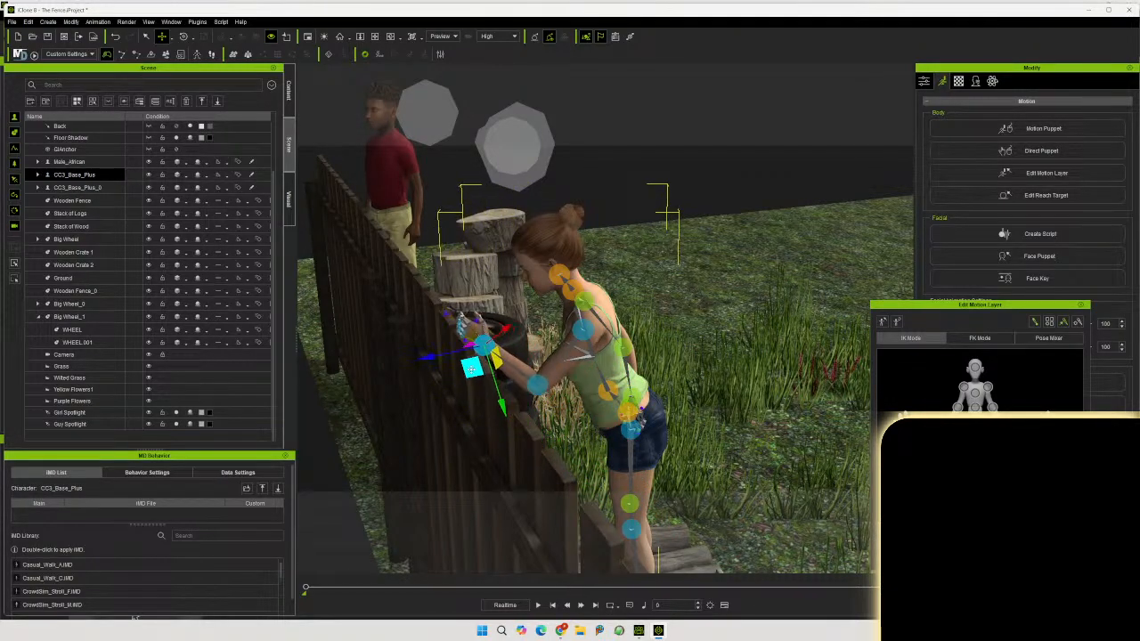
# Raise the woman's right hand from her side, forward to the top of the fence
pyautogui.moveTo(472, 397); pyautogui.dragTo(1044, 411, button='right')
pyautogui.moveTo(685, 462); pyautogui.dragTo(593, 450, button='right')
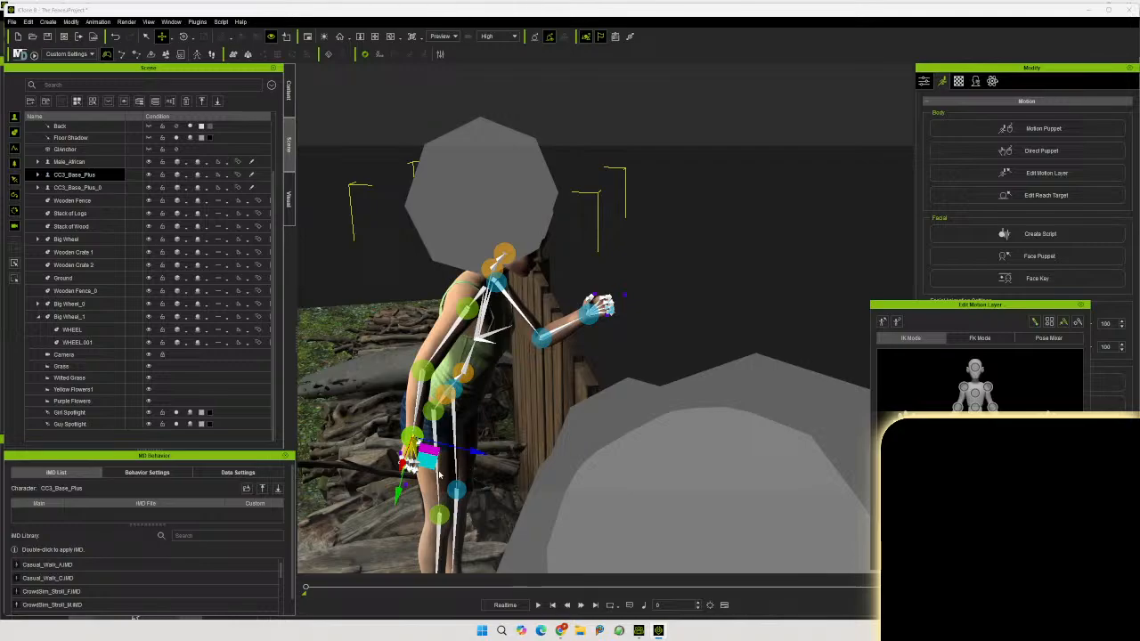
pyautogui.moveTo(429, 466); pyautogui.dragTo(524, 401)
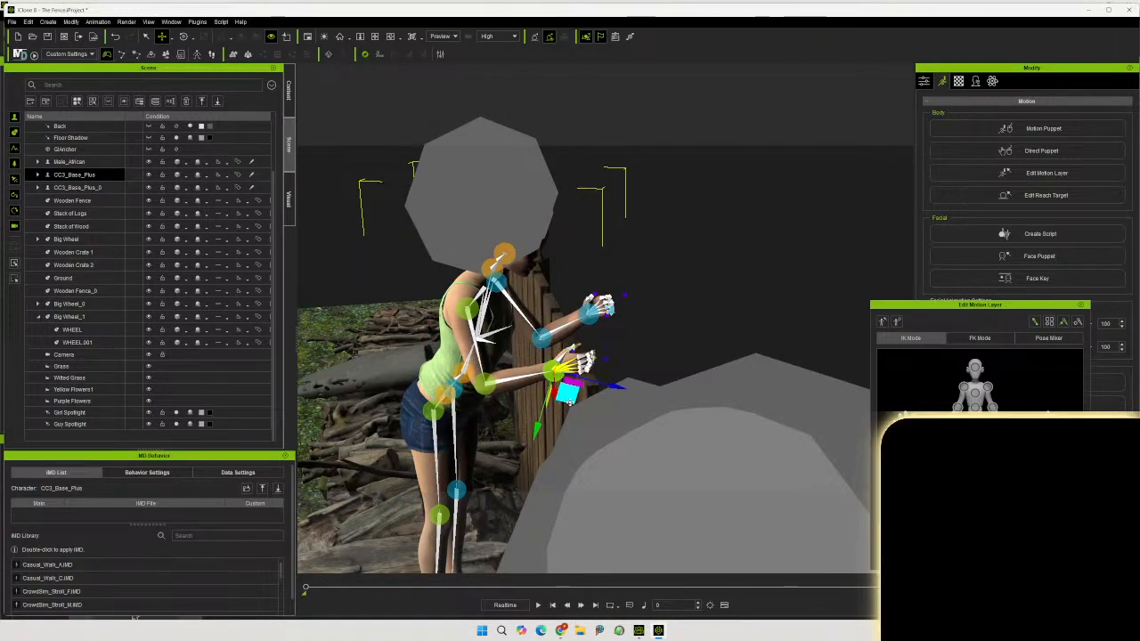
# Shift the woman's right hand outward along the fence, away from the left hand
pyautogui.keyDown('alt'); pyautogui.moveTo(590, 402); pyautogui.dragTo(396, 517); pyautogui.keyUp('alt')
pyautogui.scroll(10, 554, 488)
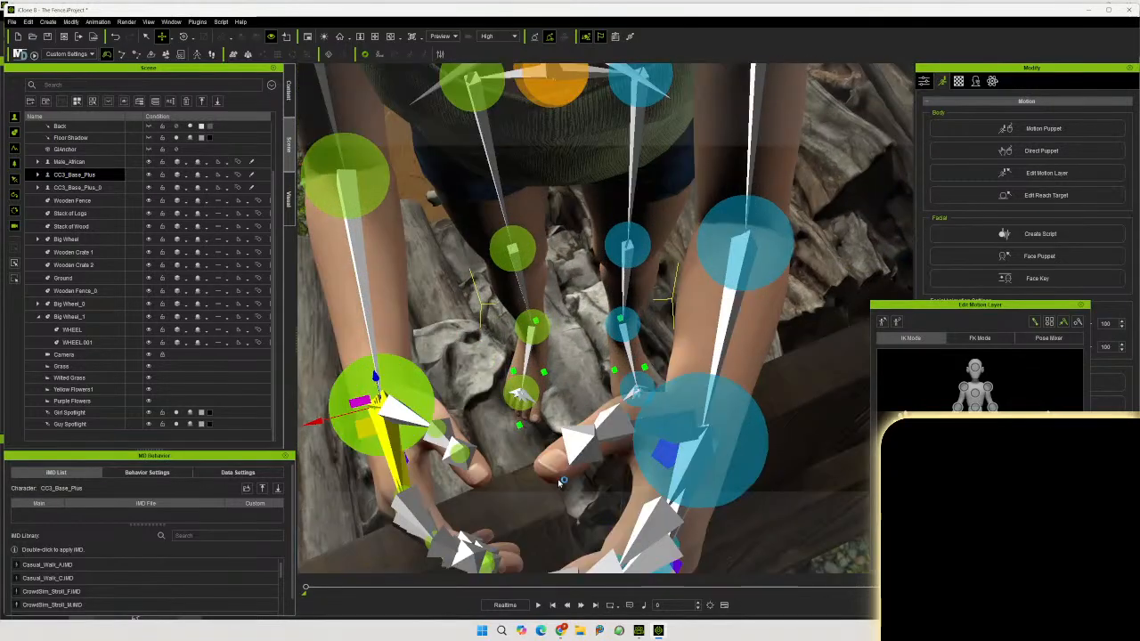
pyautogui.moveTo(523, 490); pyautogui.dragTo(713, 314, button='middle')
pyautogui.scroll(-8, 730, 327)
pyautogui.scroll(5, 725, 336)
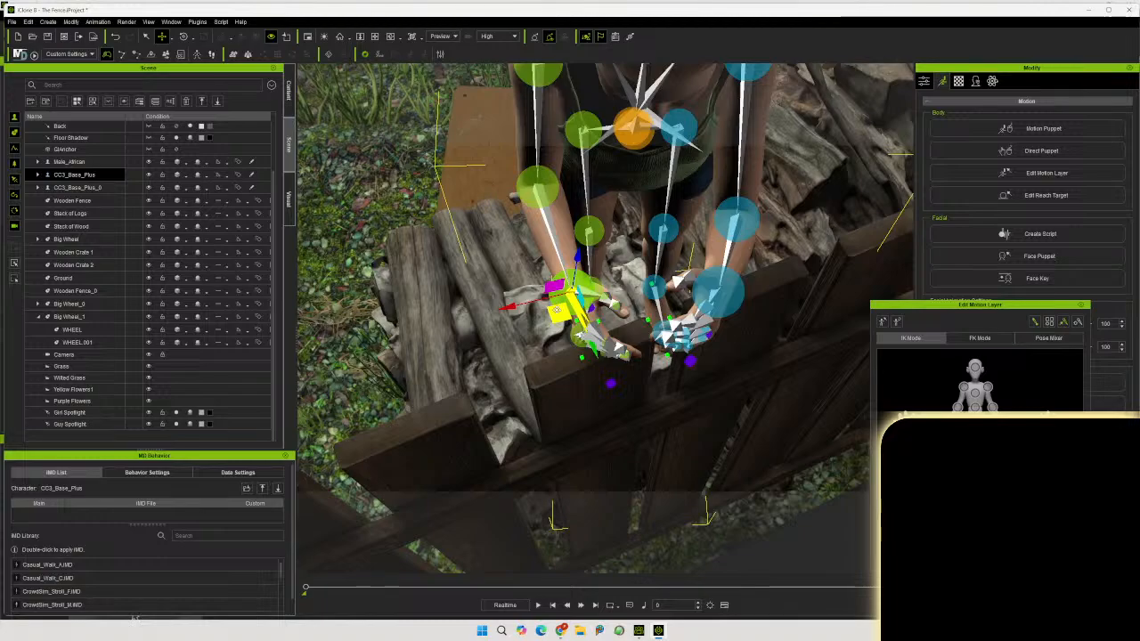
pyautogui.moveTo(552, 318); pyautogui.dragTo(527, 330)
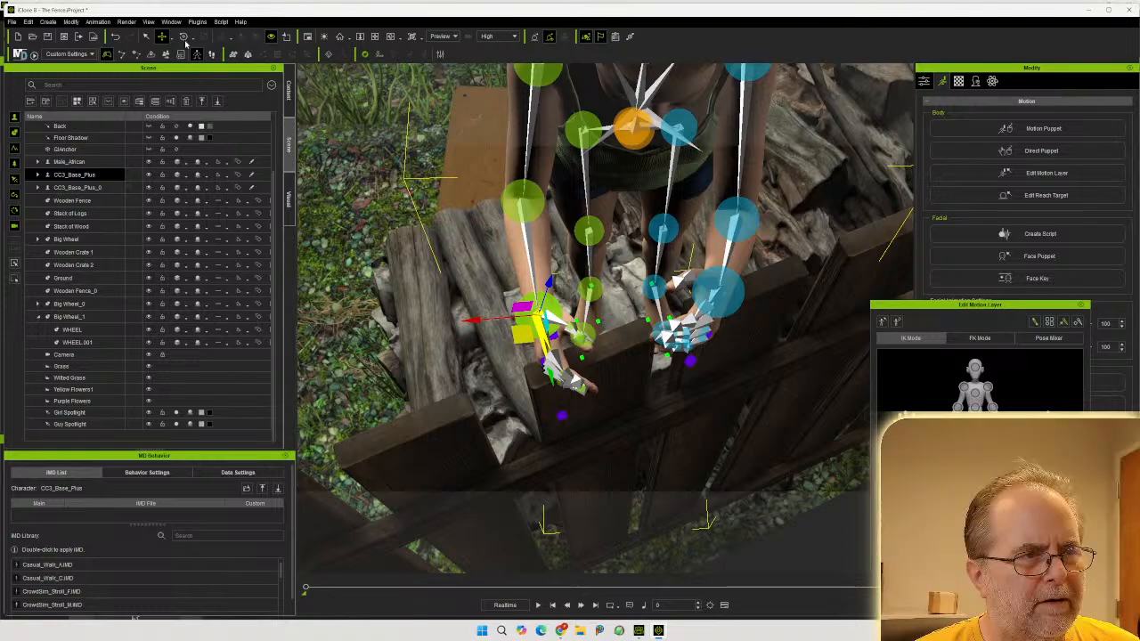
# Rotate the right hand palm down over the fence board, and close Edit Motion Layer to inspect the hand without bones
pyautogui.click(184, 35)
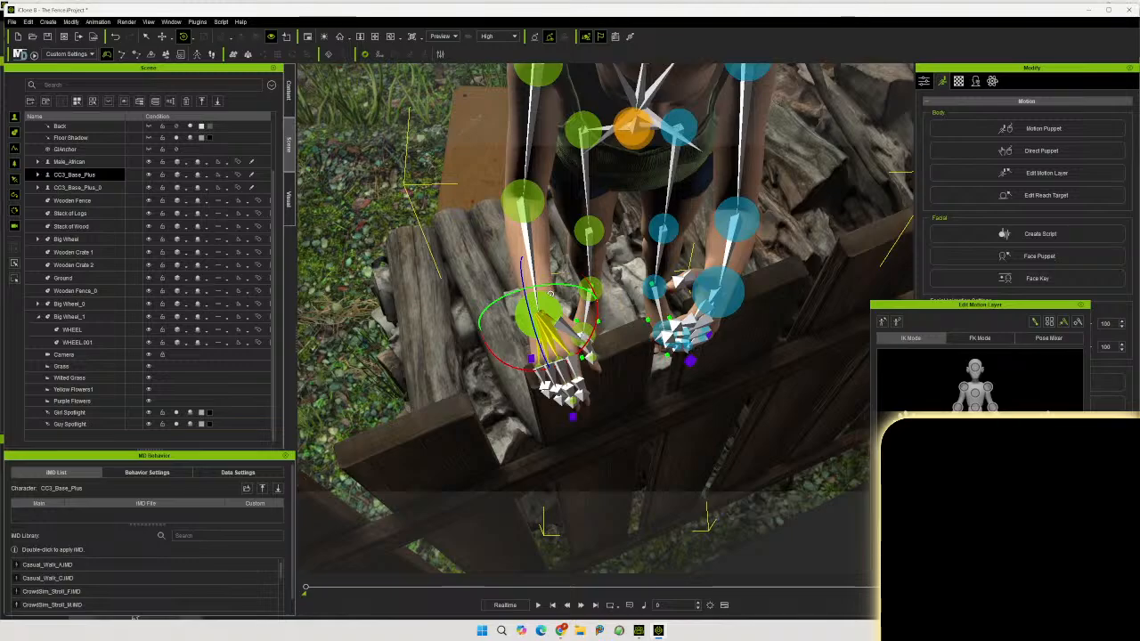
pyautogui.moveTo(525, 394); pyautogui.dragTo(1048, 258, button='right')
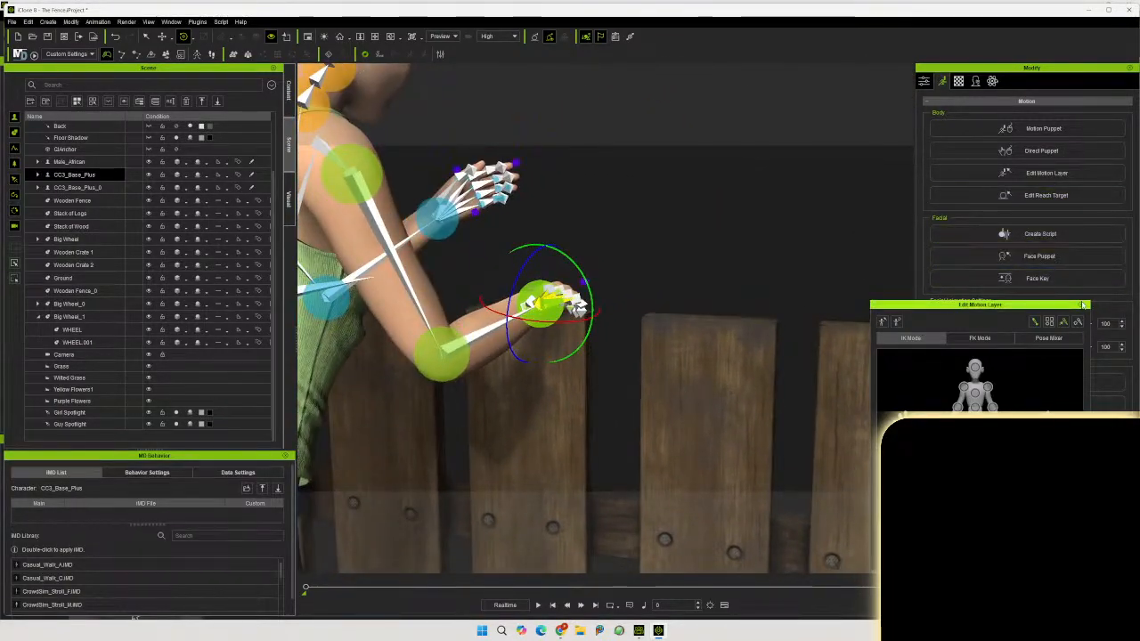
pyautogui.click(1081, 305)
pyautogui.moveTo(749, 382); pyautogui.dragTo(754, 256, button='middle')
pyautogui.moveTo(754, 256); pyautogui.dragTo(566, 305, button='right')
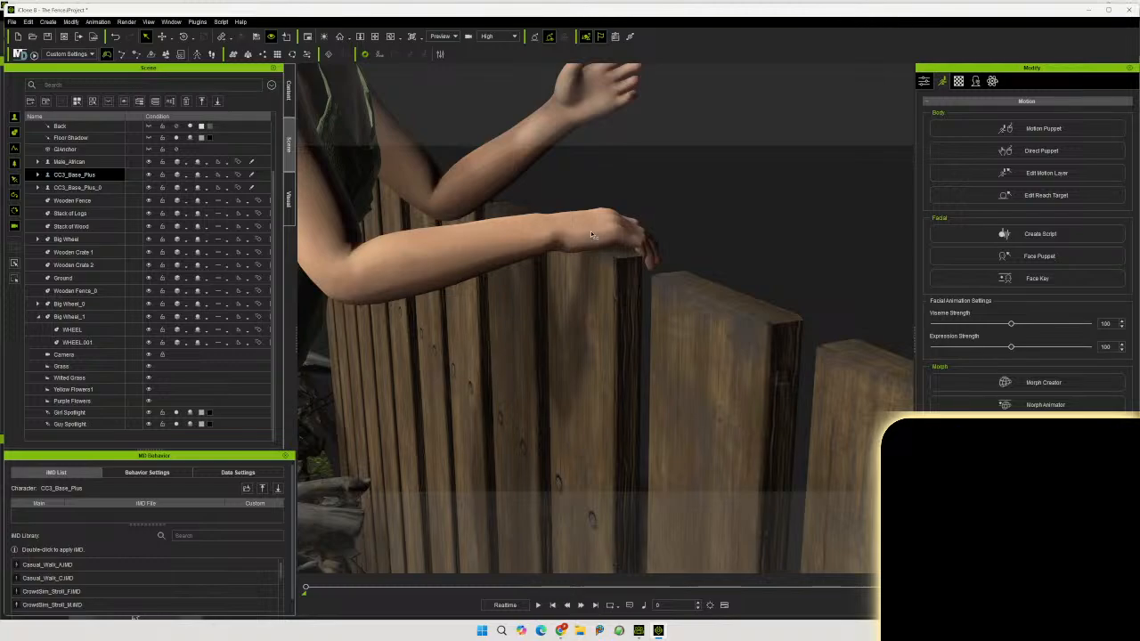
# Reopen Edit Motion Layer for the woman and slightly rotate her right hand to align it with the fence top
pyautogui.click(944, 173)
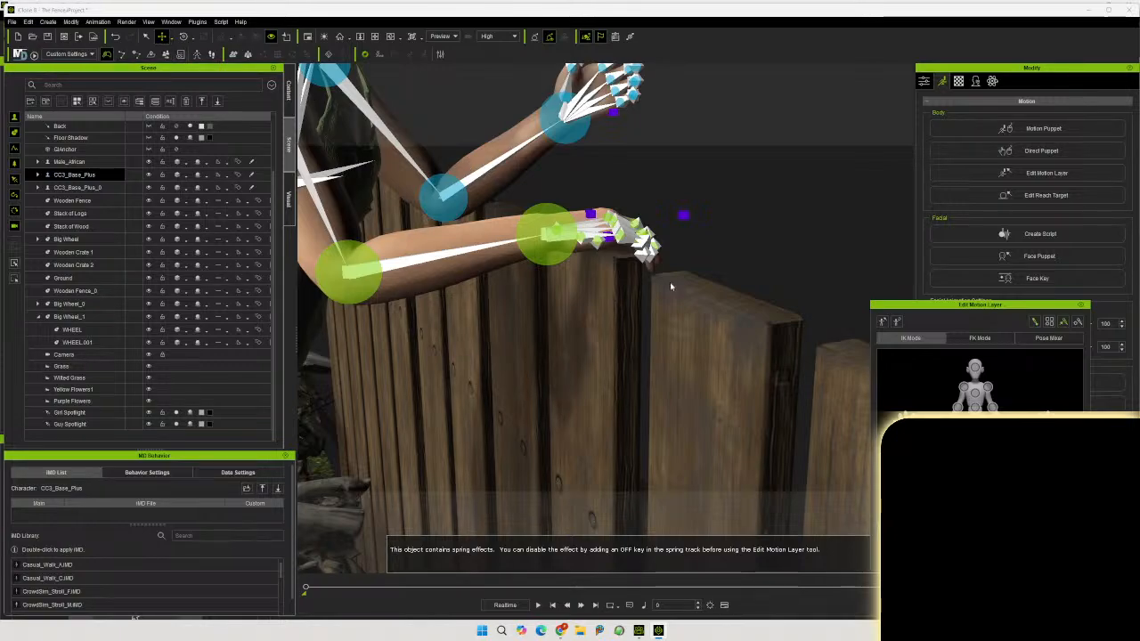
pyautogui.press('w')
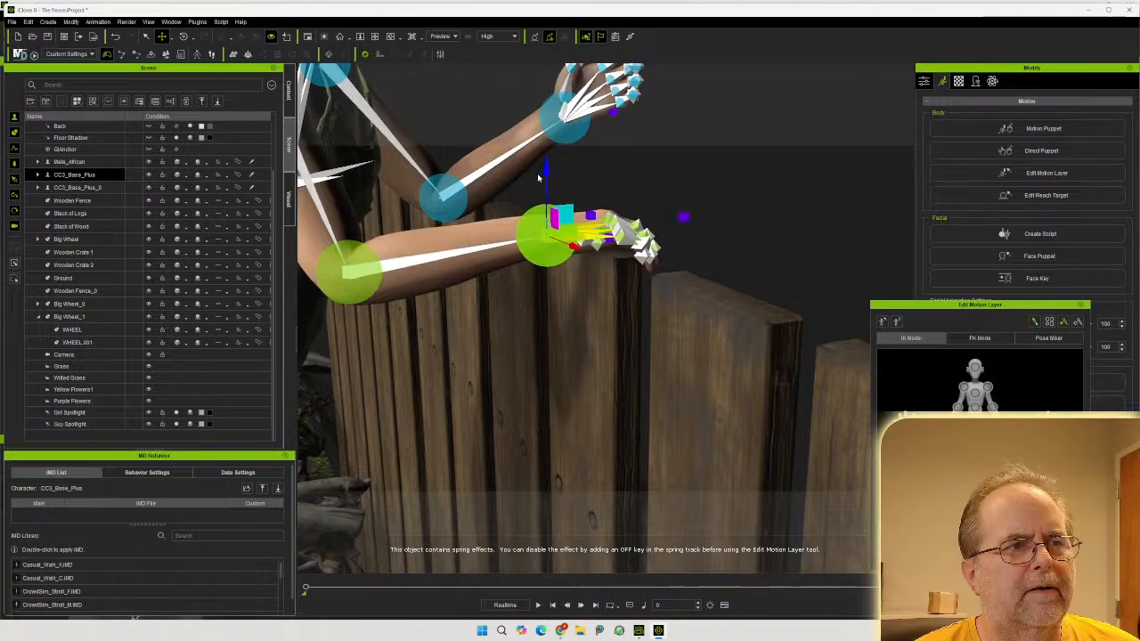
pyautogui.click(182, 37)
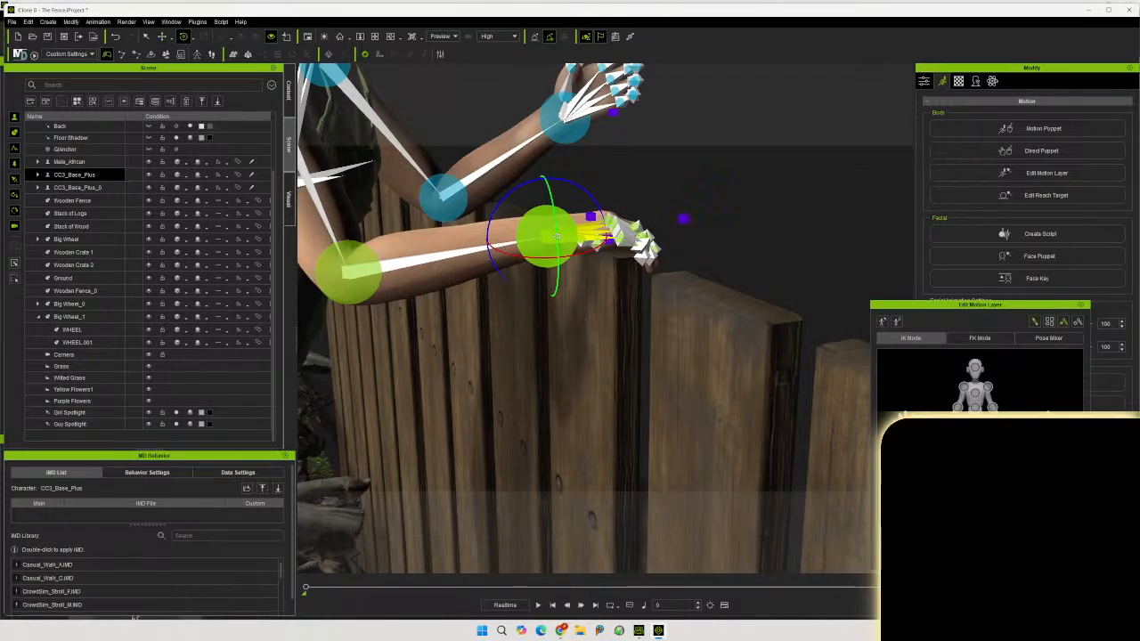
pyautogui.moveTo(556, 236); pyautogui.dragTo(556, 243)
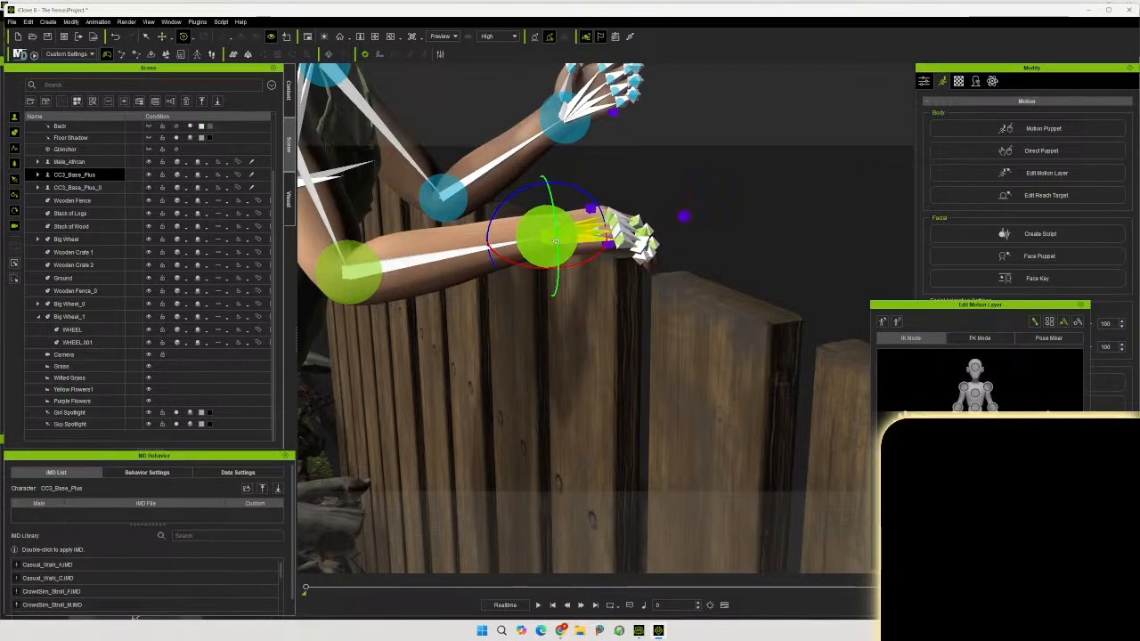
# Lower the woman's right hand slightly so that it rests on the fence board
pyautogui.click(162, 36)
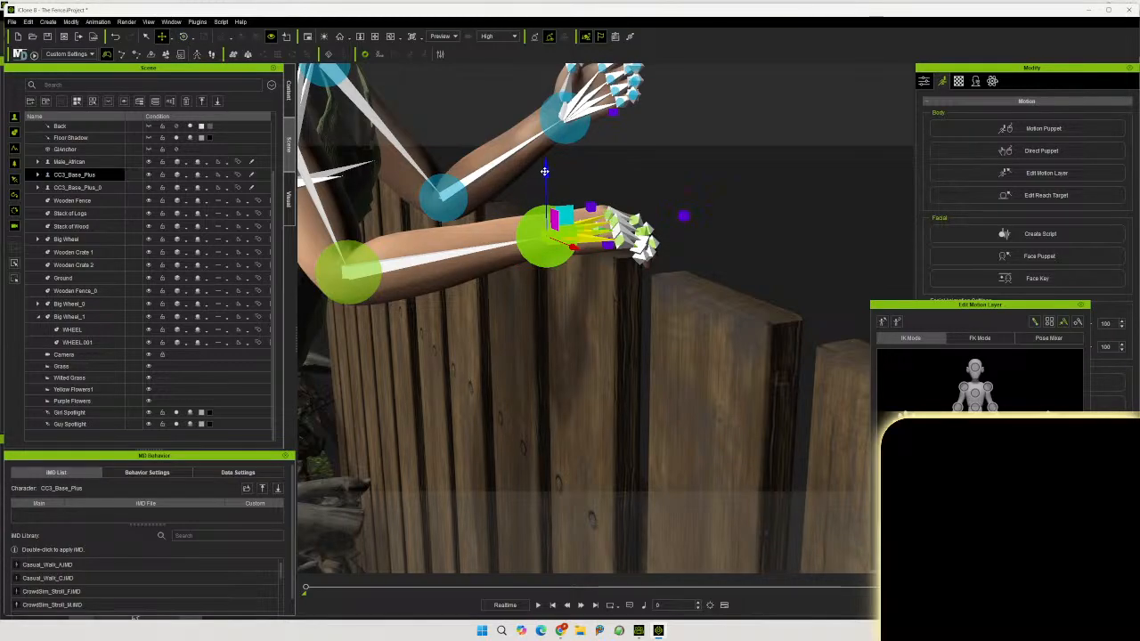
pyautogui.moveTo(545, 176); pyautogui.dragTo(544, 179)
pyautogui.moveTo(632, 305); pyautogui.dragTo(694, 236, button='middle')
pyautogui.moveTo(694, 236); pyautogui.dragTo(624, 232, button='right')
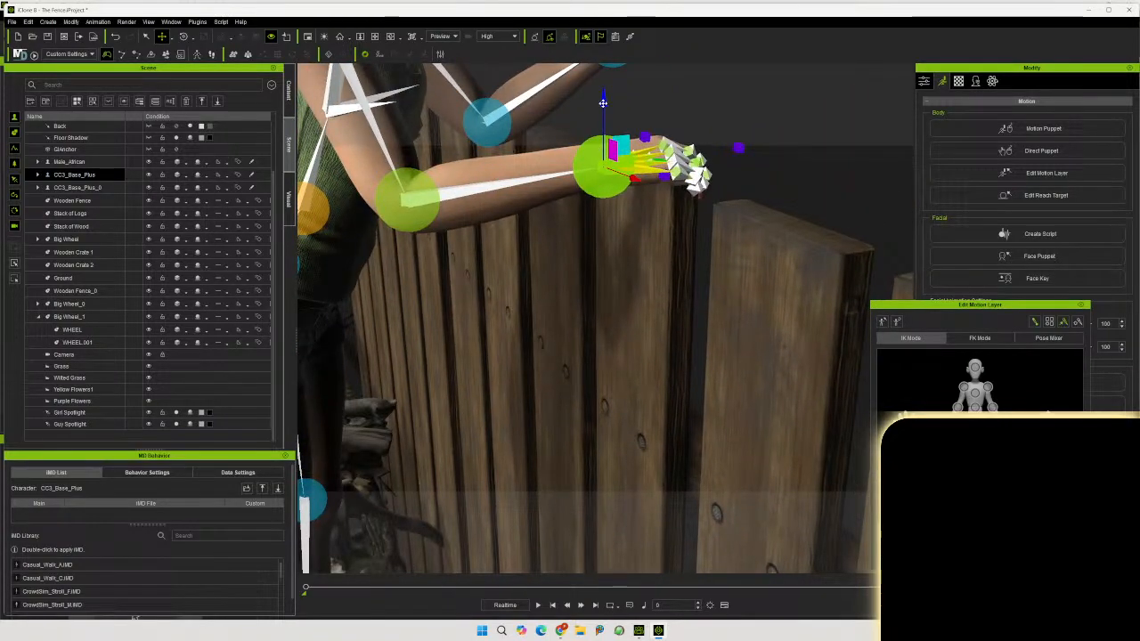
pyautogui.moveTo(623, 237); pyautogui.dragTo(645, 255, button='right')
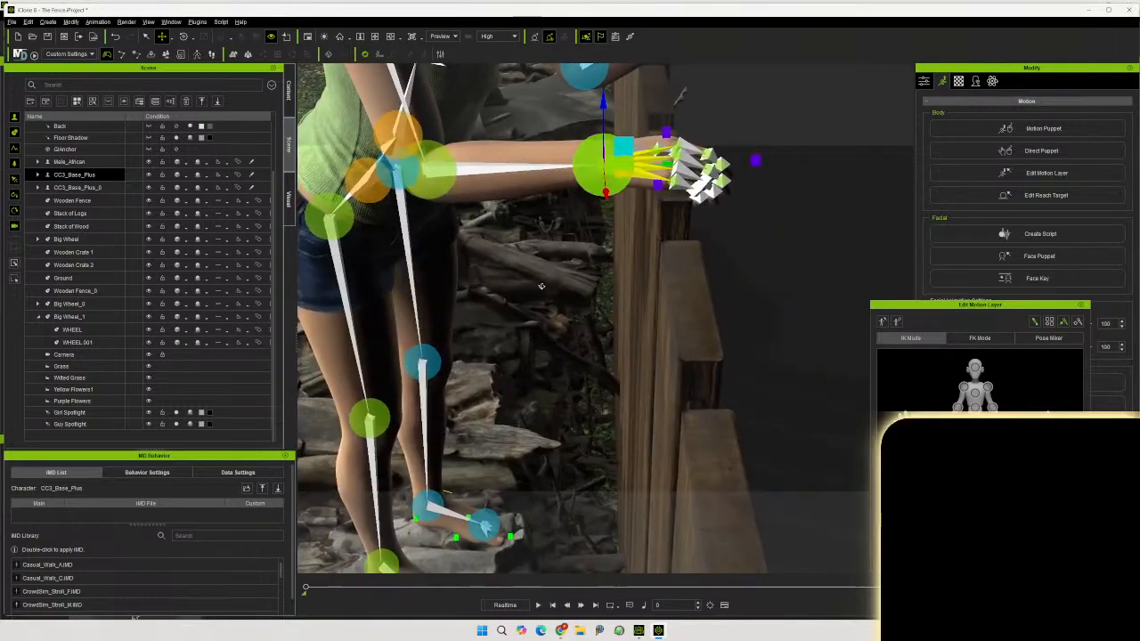
pyautogui.moveTo(644, 254); pyautogui.dragTo(377, 573, button='middle')
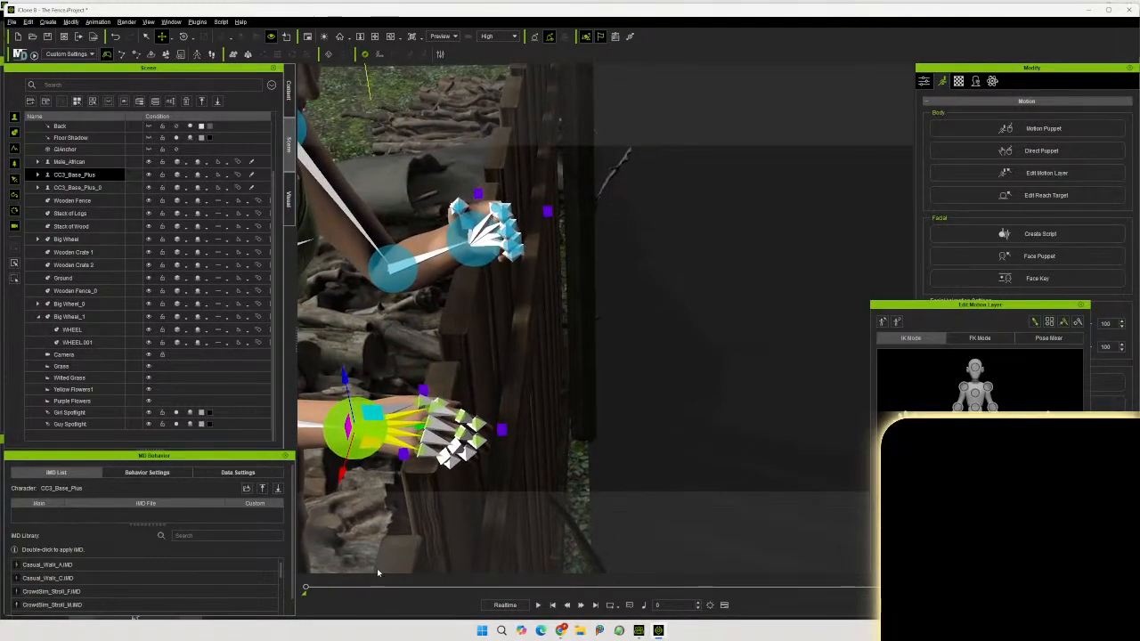
# Move the woman's left hand outward along the fence, well apart from the right hand
pyautogui.moveTo(512, 354); pyautogui.dragTo(710, 346, button='right')
pyautogui.scroll(-6, 707, 346)
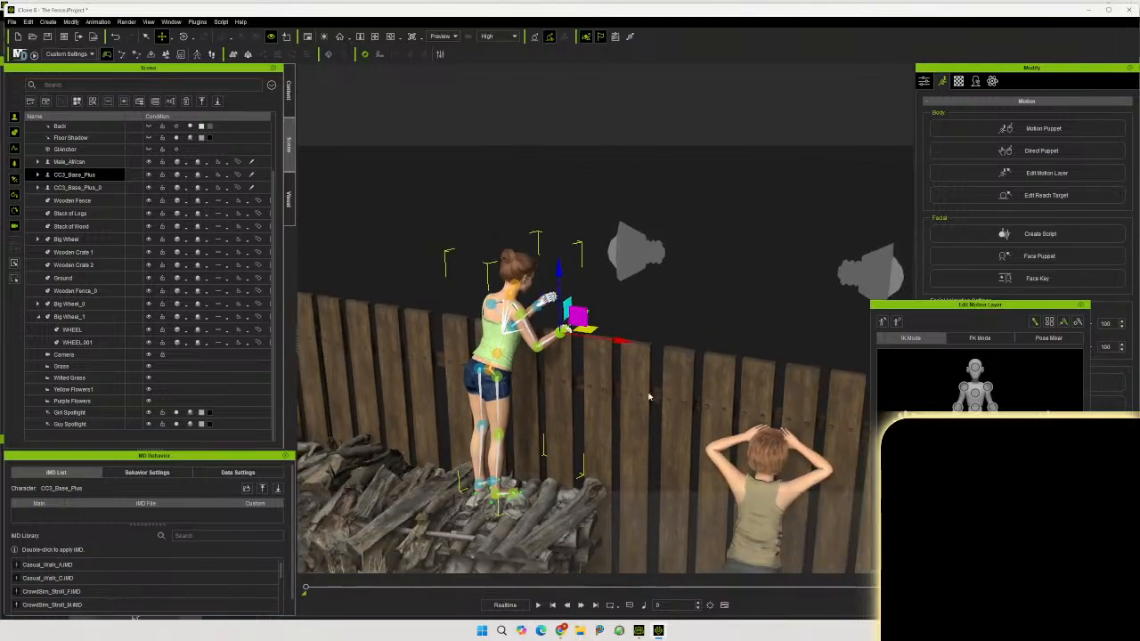
pyautogui.moveTo(649, 394); pyautogui.dragTo(696, 421, button='middle')
pyautogui.moveTo(696, 421); pyautogui.dragTo(762, 430, button='right')
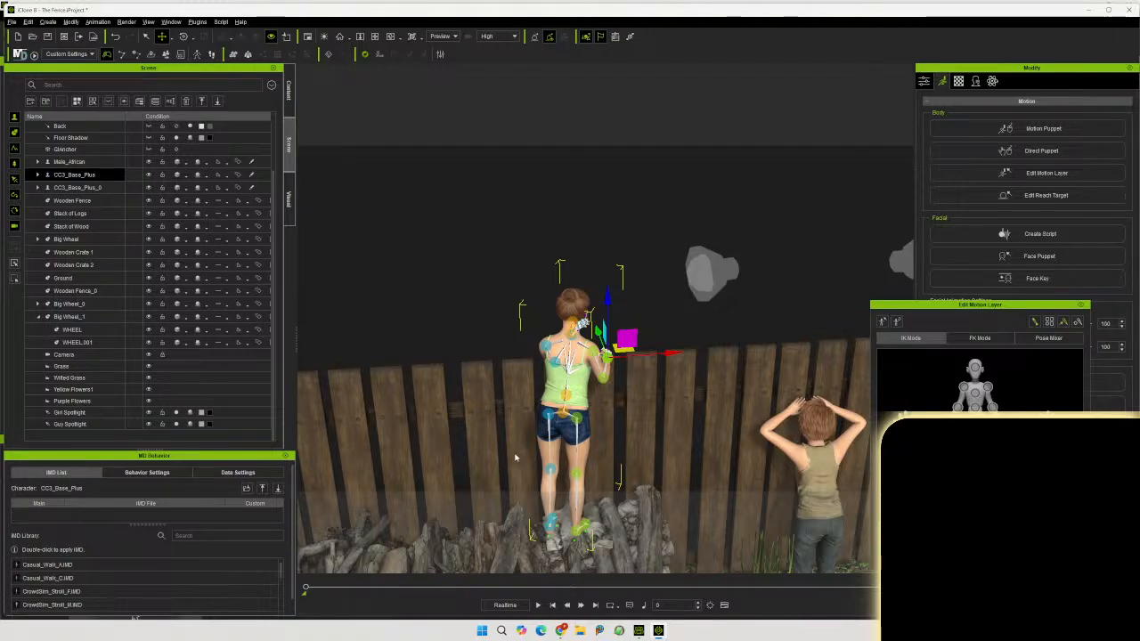
pyautogui.moveTo(514, 458); pyautogui.dragTo(719, 494, button='right')
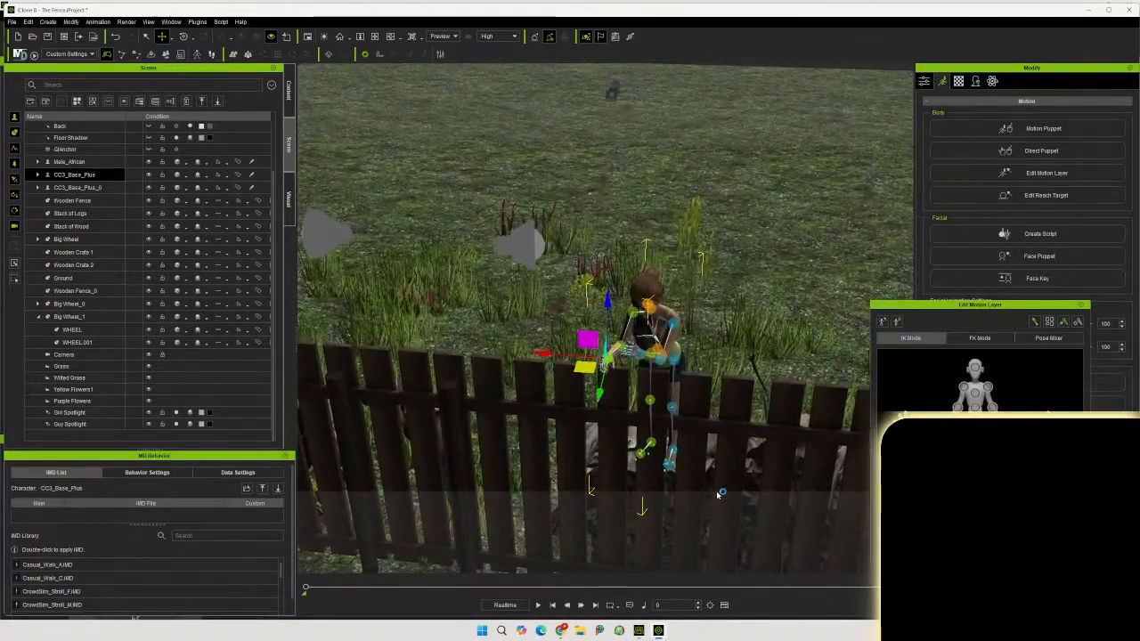
pyautogui.scroll(8, 719, 494)
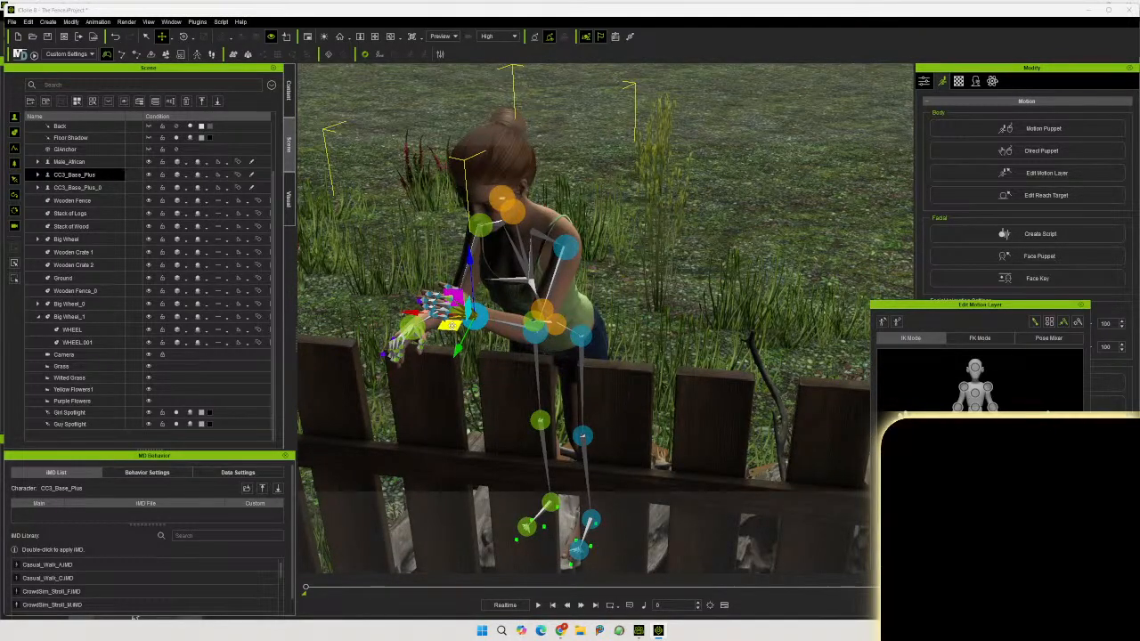
pyautogui.moveTo(451, 326); pyautogui.dragTo(607, 353)
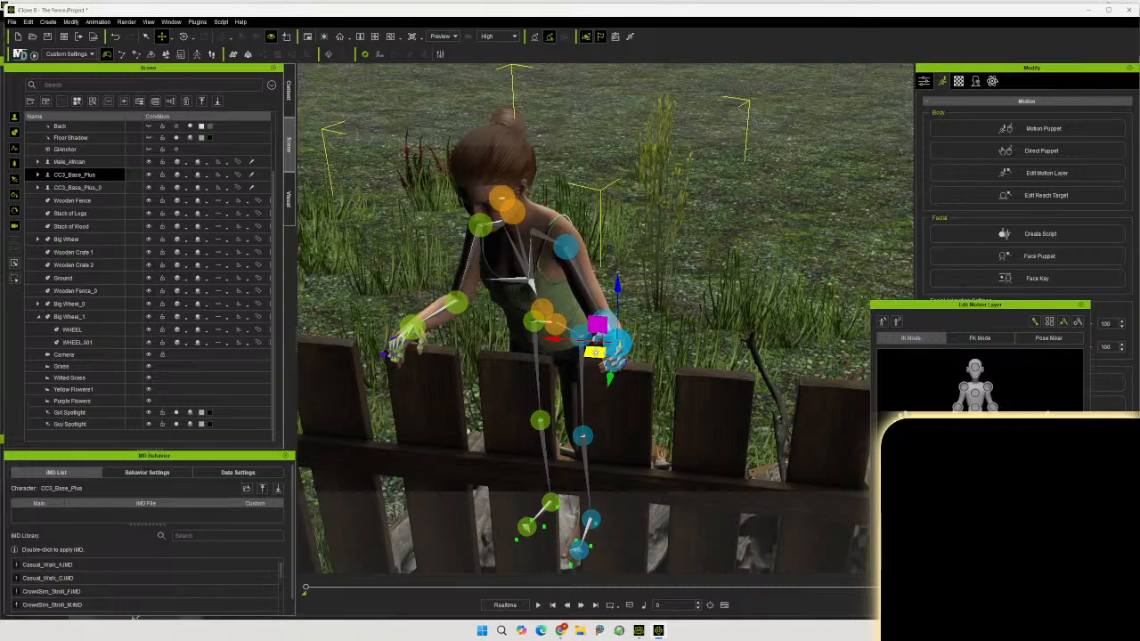
# Pull the woman's left hand back toward her body and lower it toward the top edge of the fence
pyautogui.keyDown('alt'); pyautogui.moveTo(639, 402); pyautogui.dragTo(771, 378, button='right'); pyautogui.keyUp('alt')
pyautogui.moveTo(687, 422); pyautogui.dragTo(802, 423, button='middle')
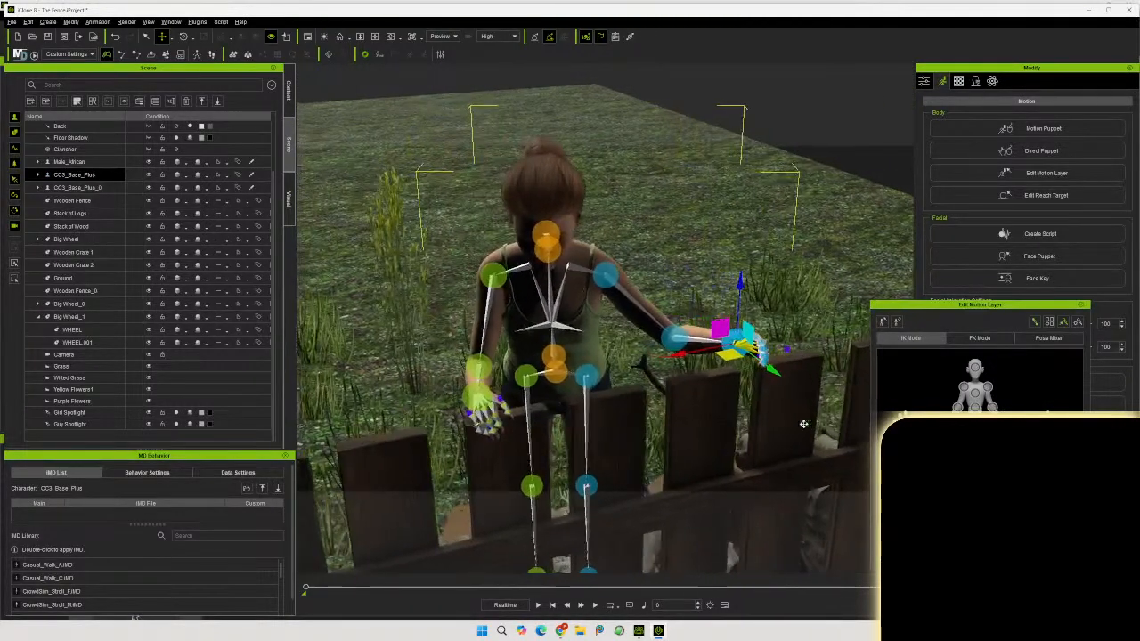
pyautogui.keyDown('alt'); pyautogui.moveTo(801, 423); pyautogui.dragTo(861, 396, button='right'); pyautogui.keyUp('alt')
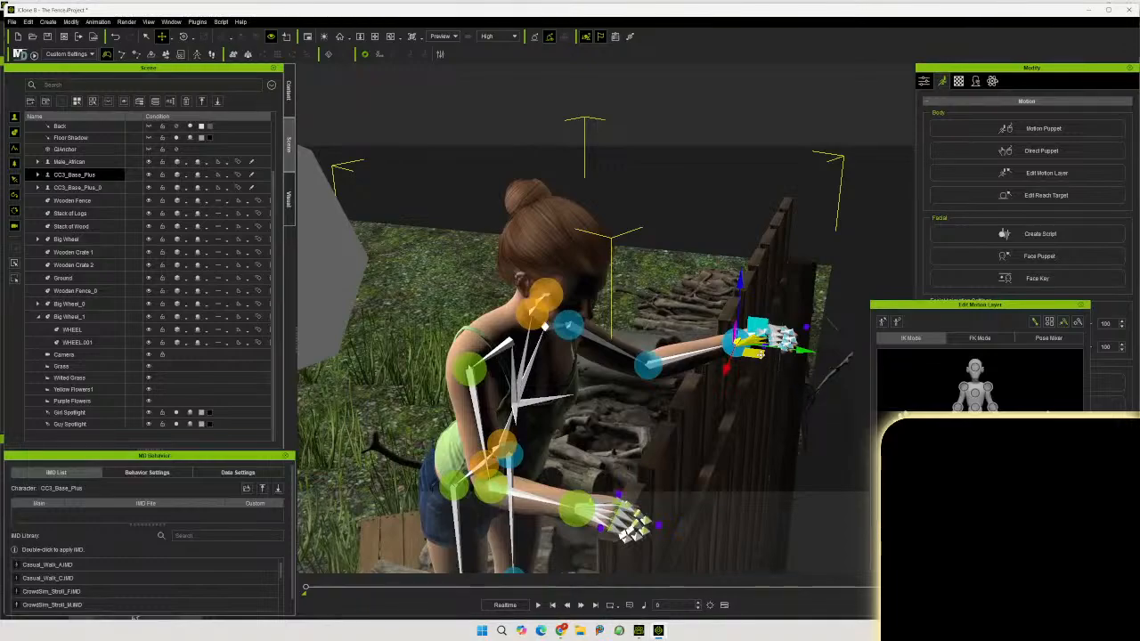
pyautogui.moveTo(802, 357); pyautogui.dragTo(726, 356)
pyautogui.moveTo(666, 275); pyautogui.dragTo(663, 315)
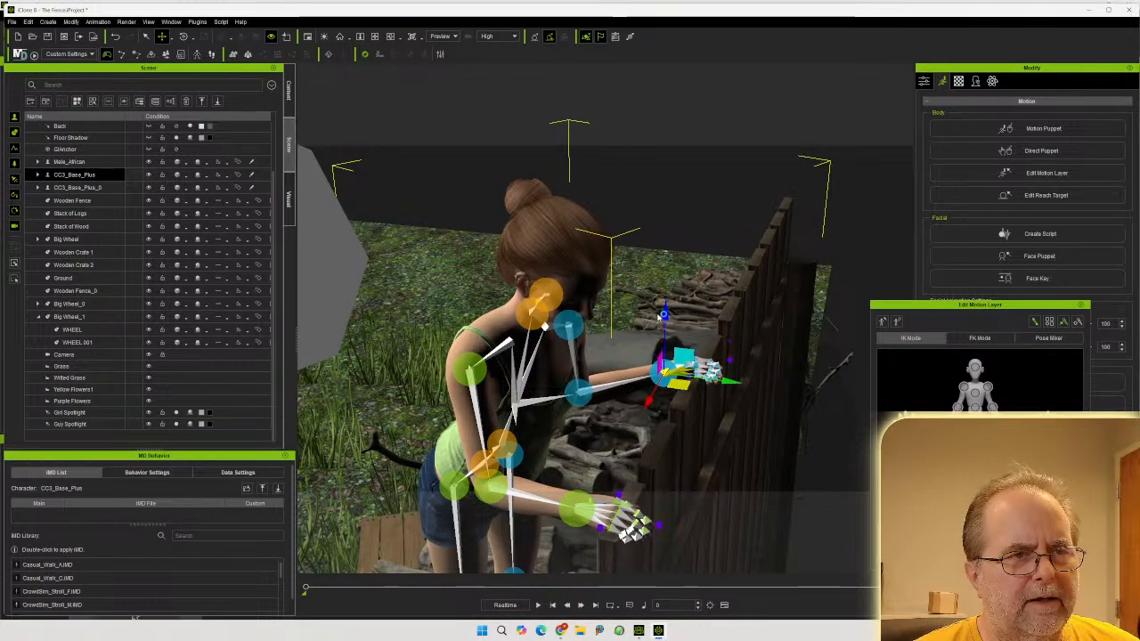
pyautogui.moveTo(657, 321); pyautogui.dragTo(507, 403, button='right')
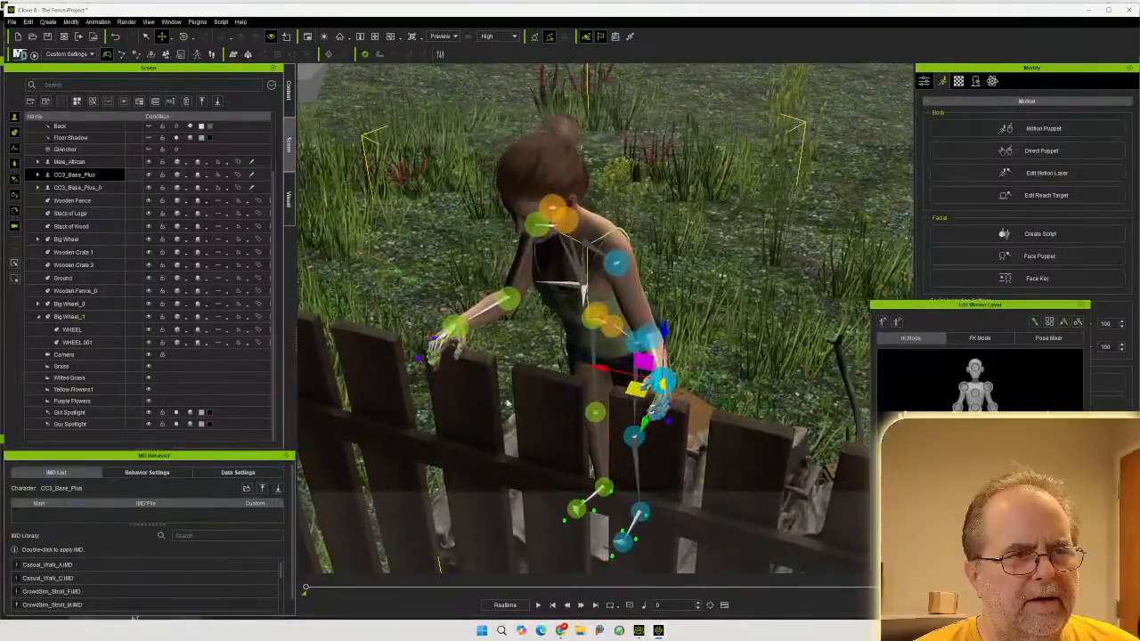
# Rotate the woman's left hand so it drapes over the fence board and lower it slightly onto the board's top edge
pyautogui.click(183, 37)
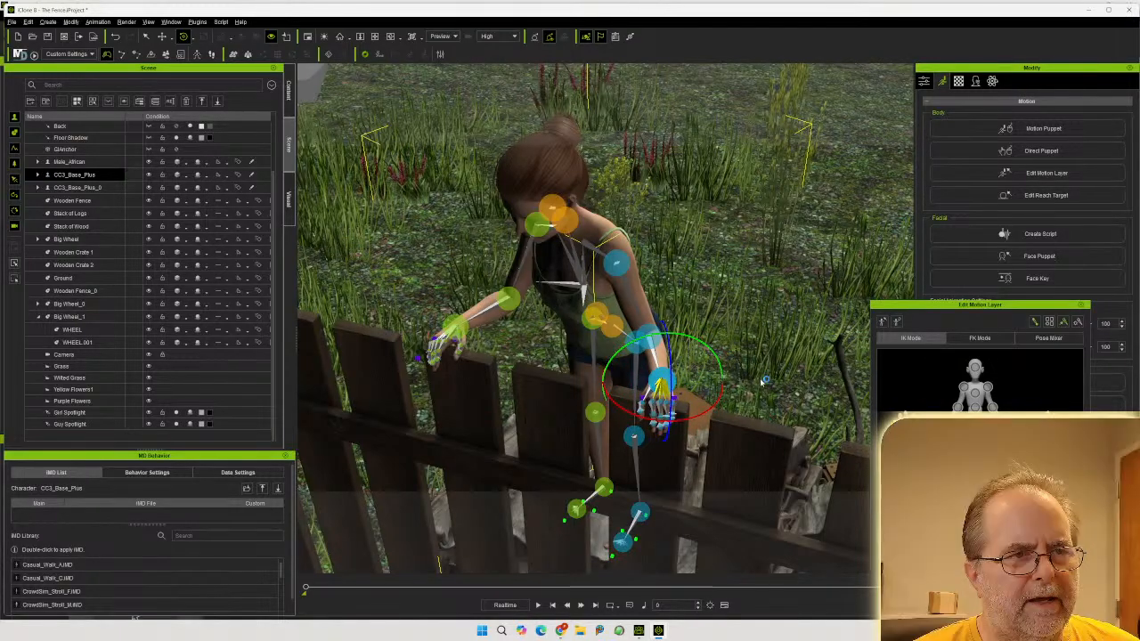
pyautogui.moveTo(670, 350); pyautogui.dragTo(537, 440, button='right')
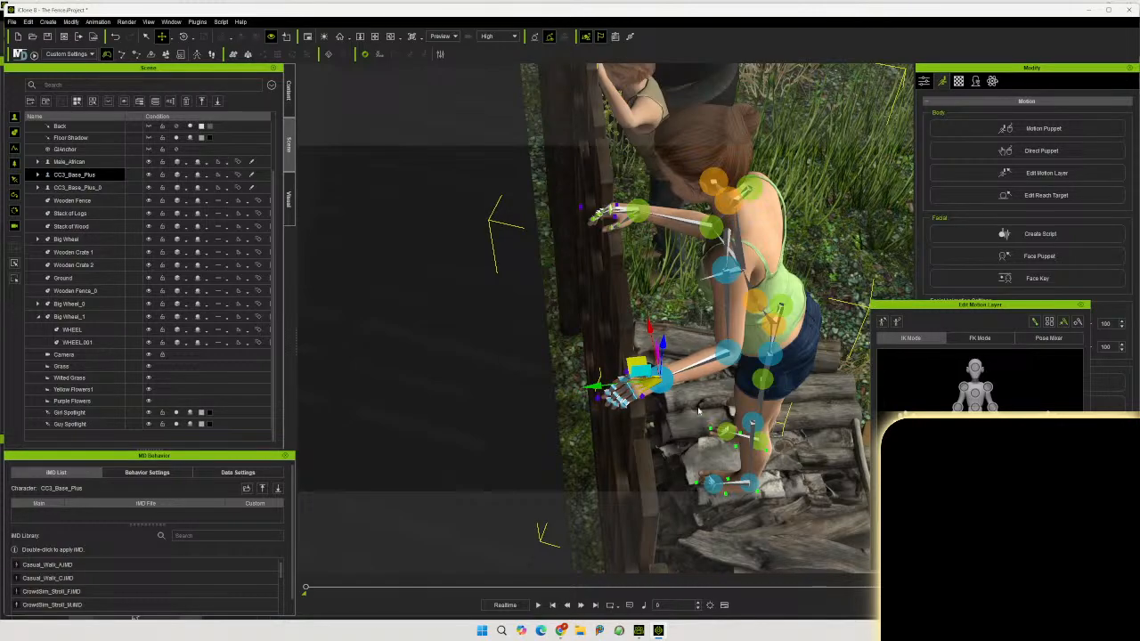
pyautogui.moveTo(699, 410); pyautogui.dragTo(495, 256, button='right')
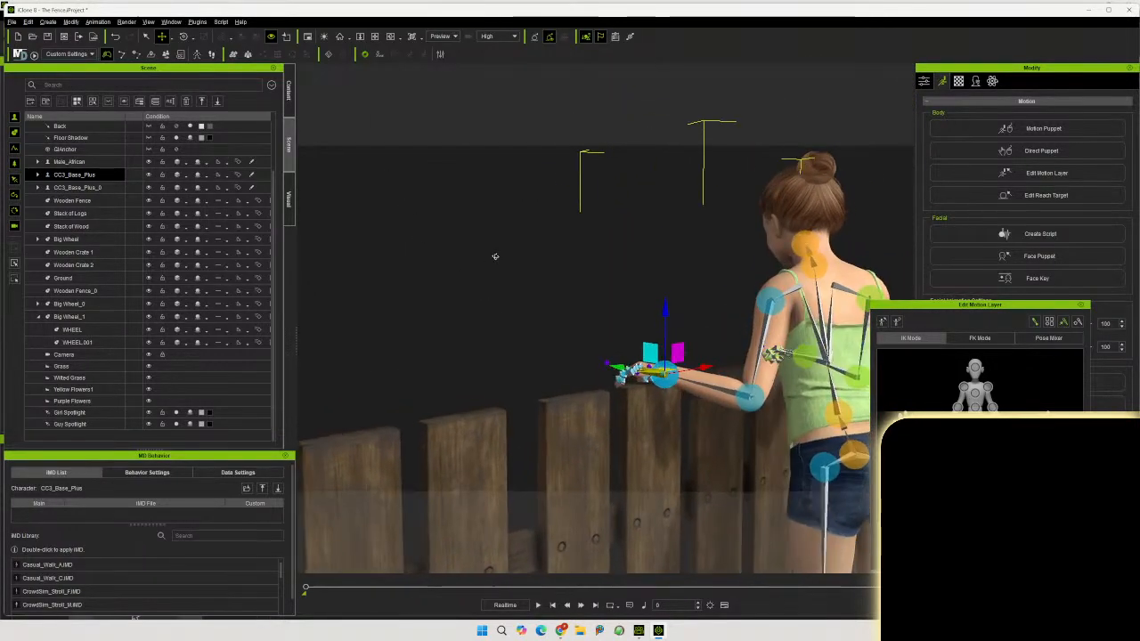
pyautogui.scroll(5, 618, 371)
pyautogui.moveTo(612, 297); pyautogui.dragTo(565, 169, button='middle')
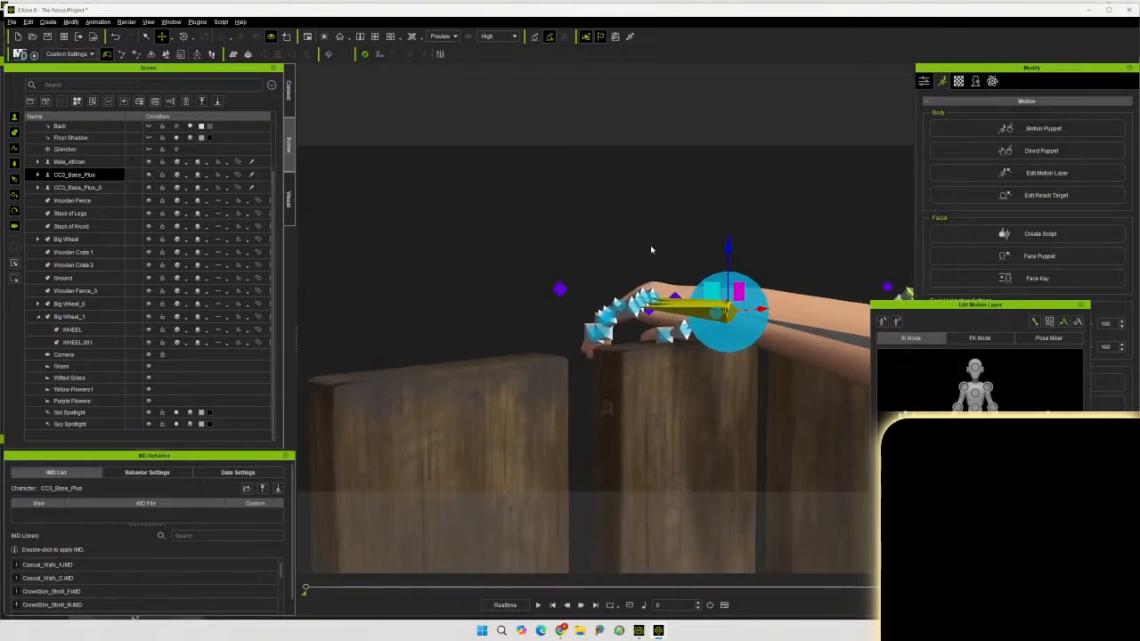
pyautogui.moveTo(727, 248); pyautogui.dragTo(727, 260)
pyautogui.moveTo(681, 394); pyautogui.dragTo(782, 466, button='right')
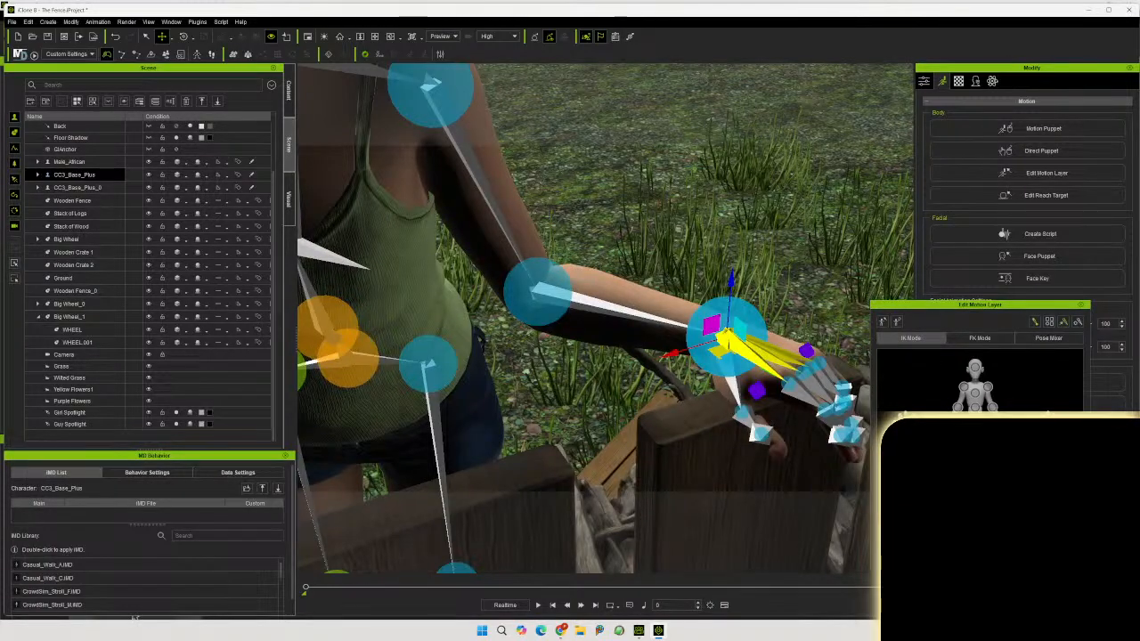
# Rotate the woman's left thumb at its base to fit its pose against the fence board
pyautogui.press('e')
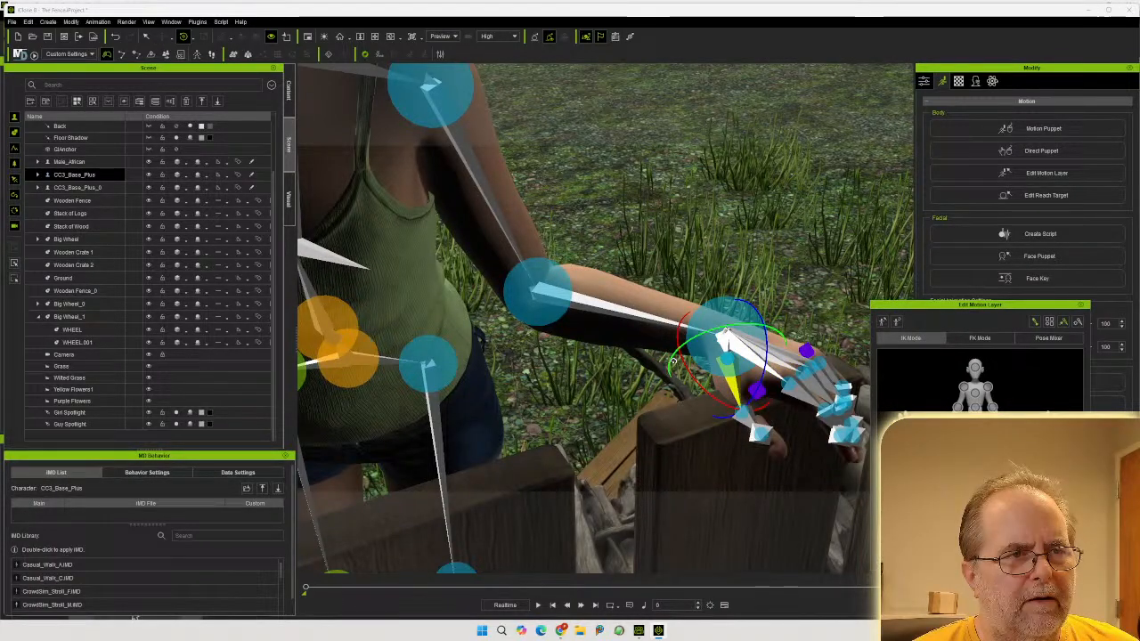
pyautogui.moveTo(692, 343)
pyautogui.mouseDown()
pyautogui.moveTo(707, 366)
pyautogui.moveTo(697, 361)
pyautogui.mouseUp()
pyautogui.moveTo(680, 391); pyautogui.dragTo(791, 367, button='right')
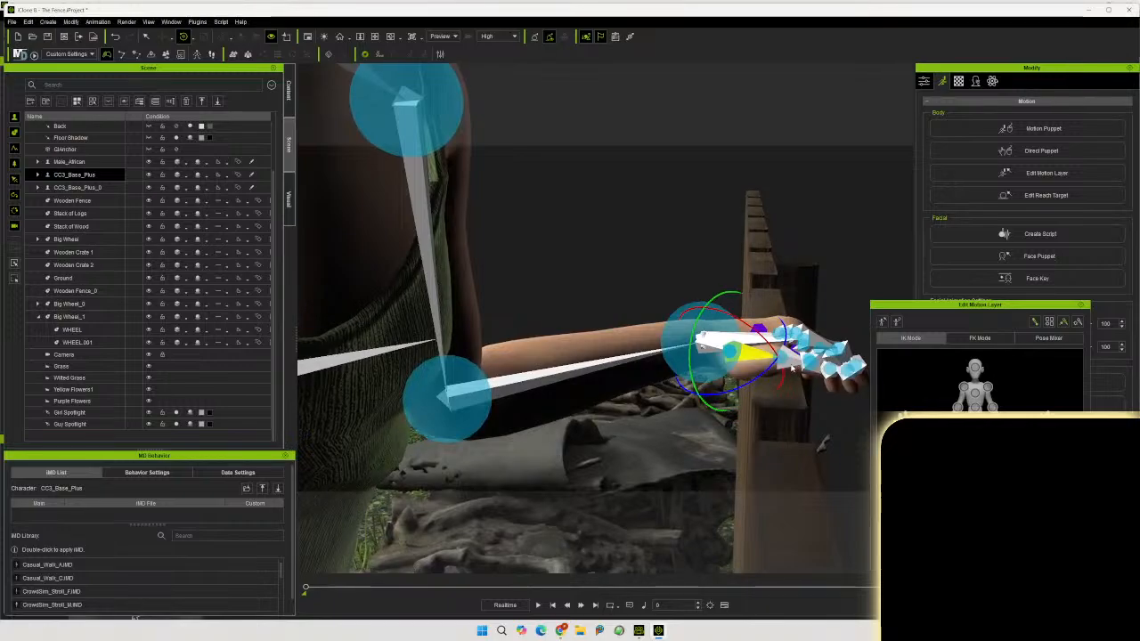
pyautogui.moveTo(770, 369); pyautogui.dragTo(761, 350)
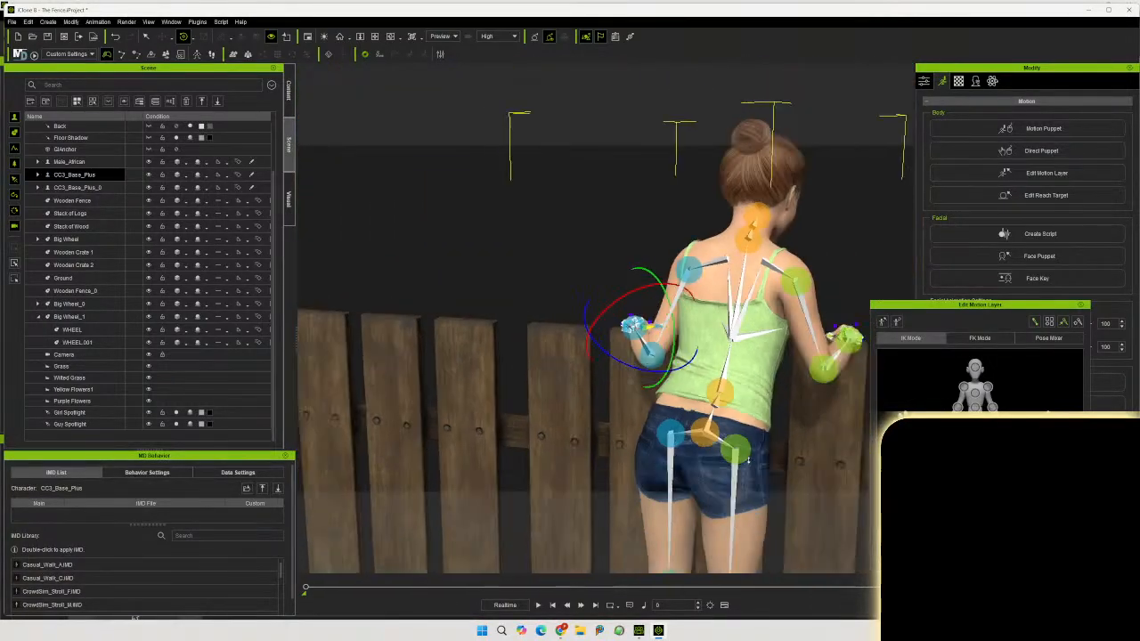
pyautogui.scroll(-5, 748, 459)
pyautogui.moveTo(768, 460); pyautogui.dragTo(761, 374, button='middle')
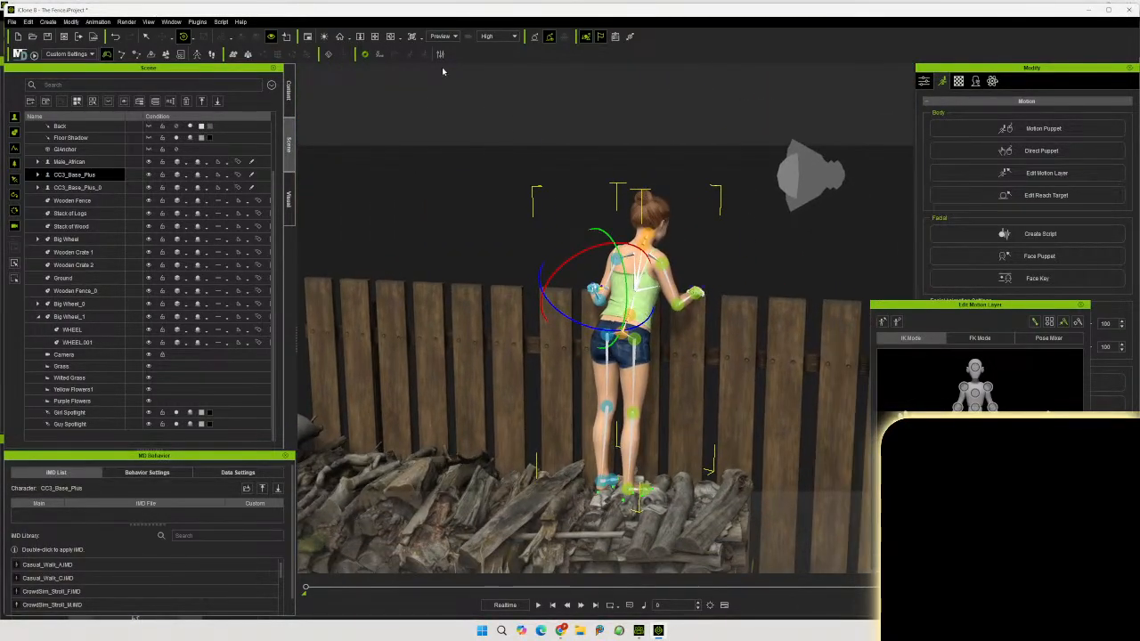
# Close Edit Motion Layer, check the woman's pose through the Camera view, and return to the Preview view
pyautogui.click(1081, 304)
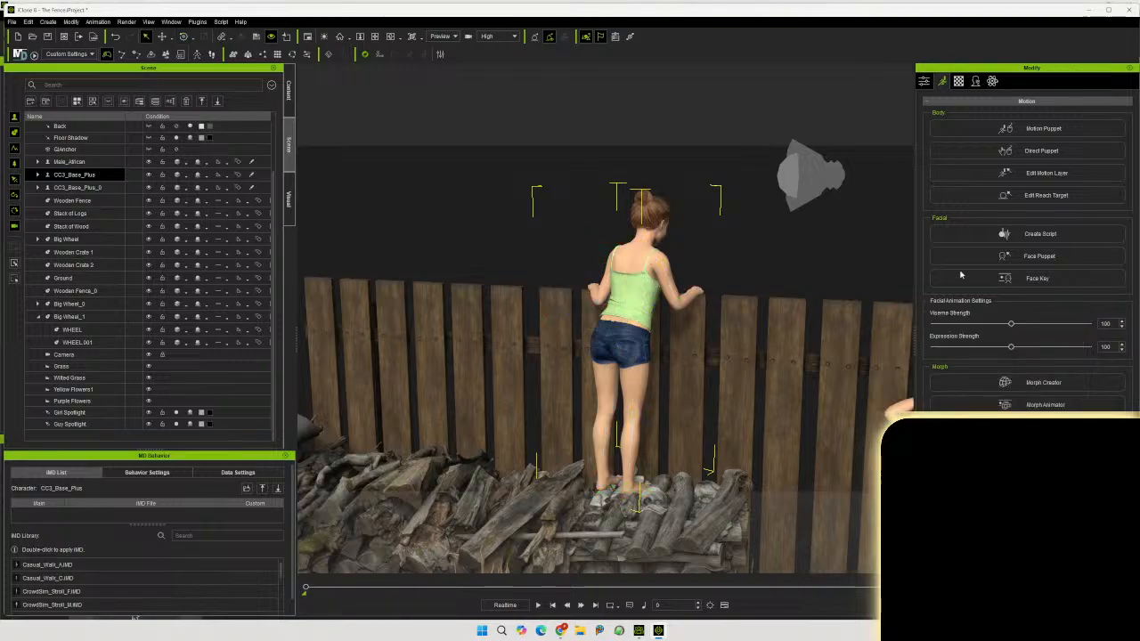
pyautogui.click(450, 37)
pyautogui.click(442, 59)
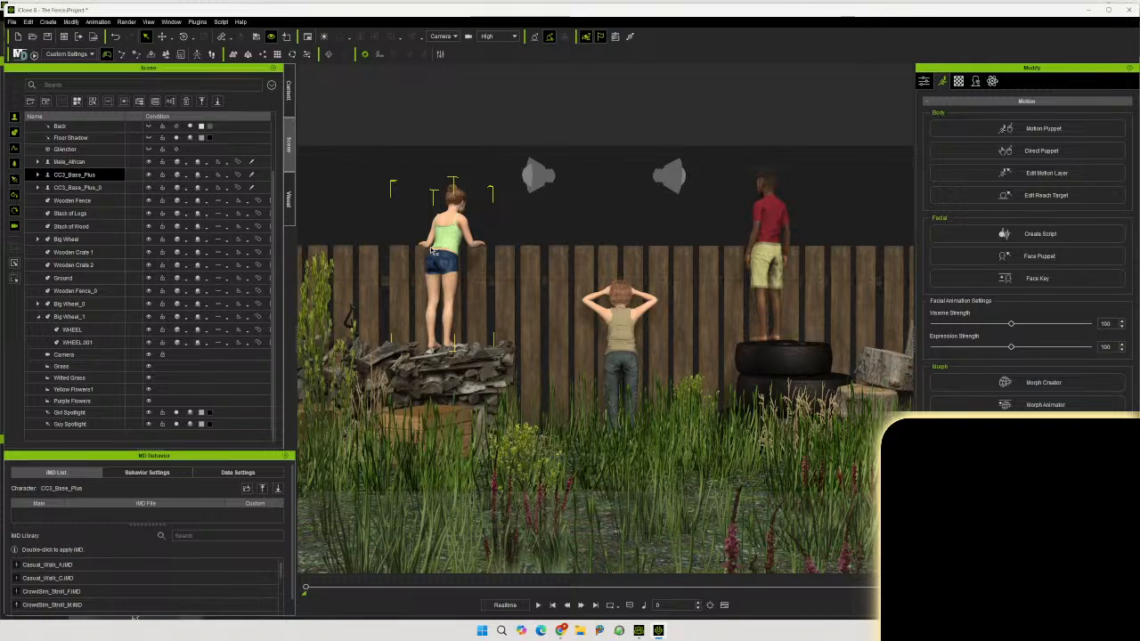
pyautogui.click(446, 36)
pyautogui.click(442, 46)
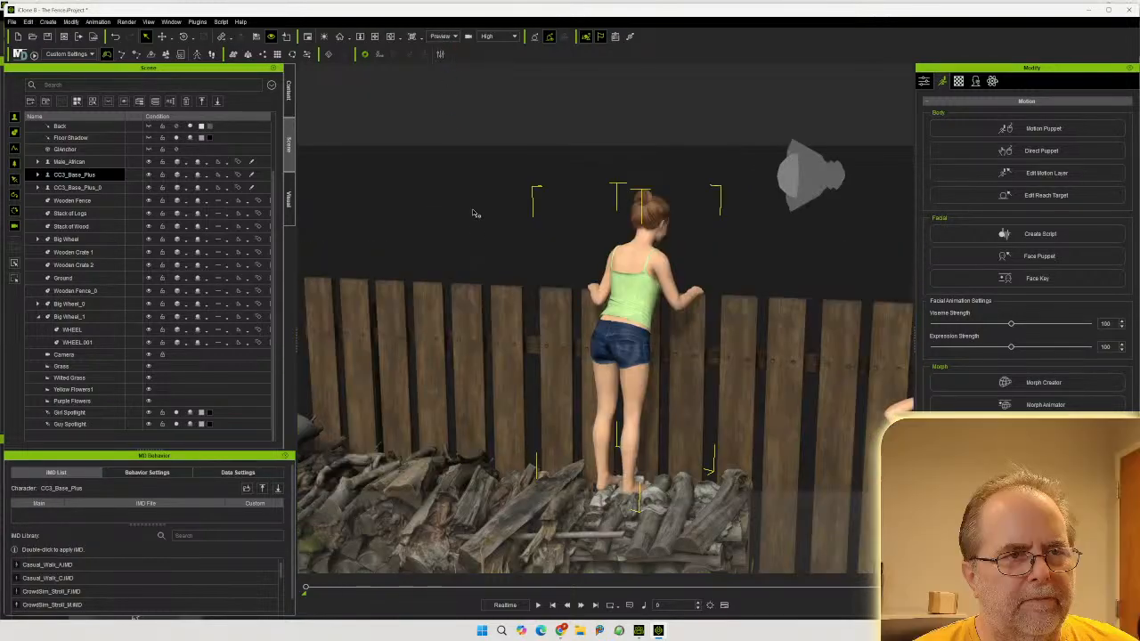
# Reopen Edit Motion Layer for the woman and move her left elbow outward, away from her body
pyautogui.moveTo(505, 280); pyautogui.dragTo(624, 411, button='right')
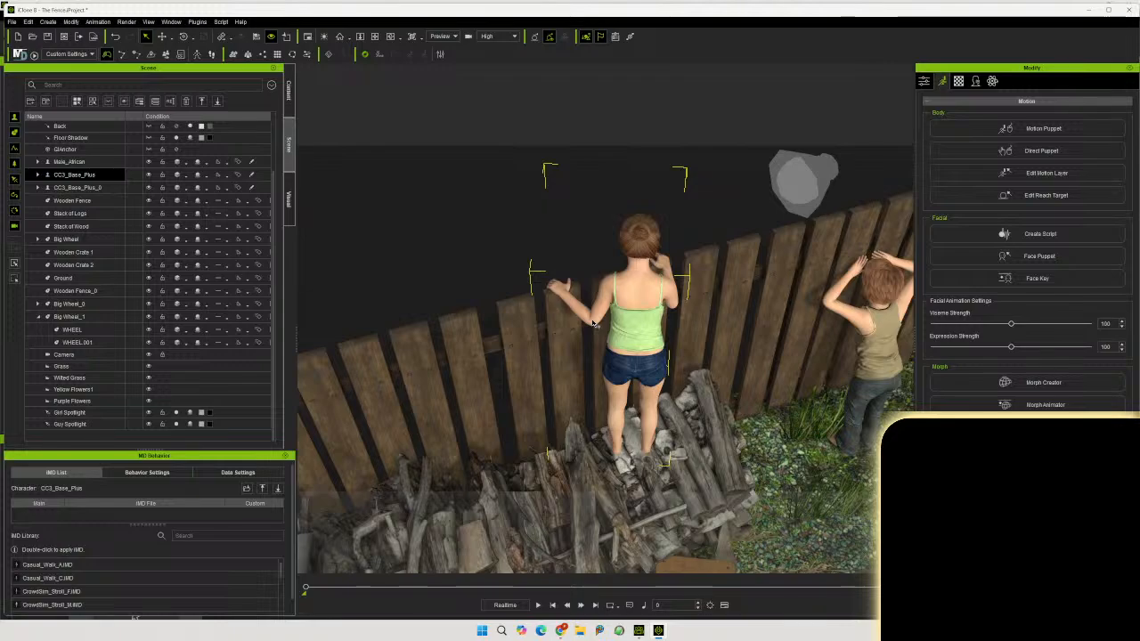
pyautogui.click(1046, 173)
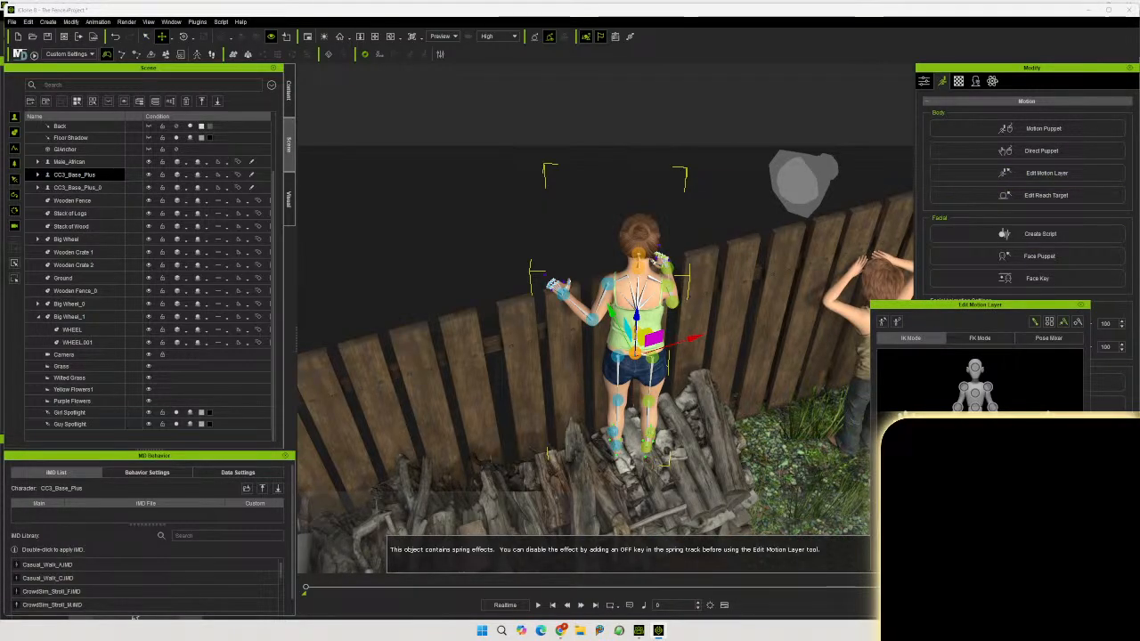
pyautogui.click(593, 302)
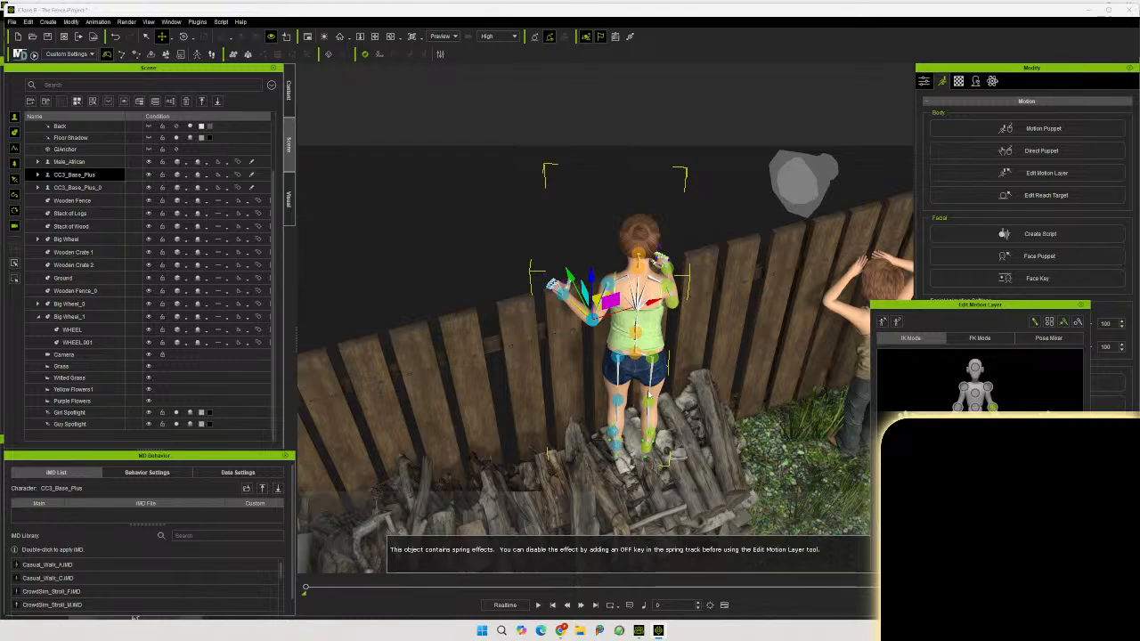
pyautogui.keyDown('alt'); pyautogui.moveTo(593, 409); pyautogui.dragTo(519, 308, button='right'); pyautogui.keyUp('alt')
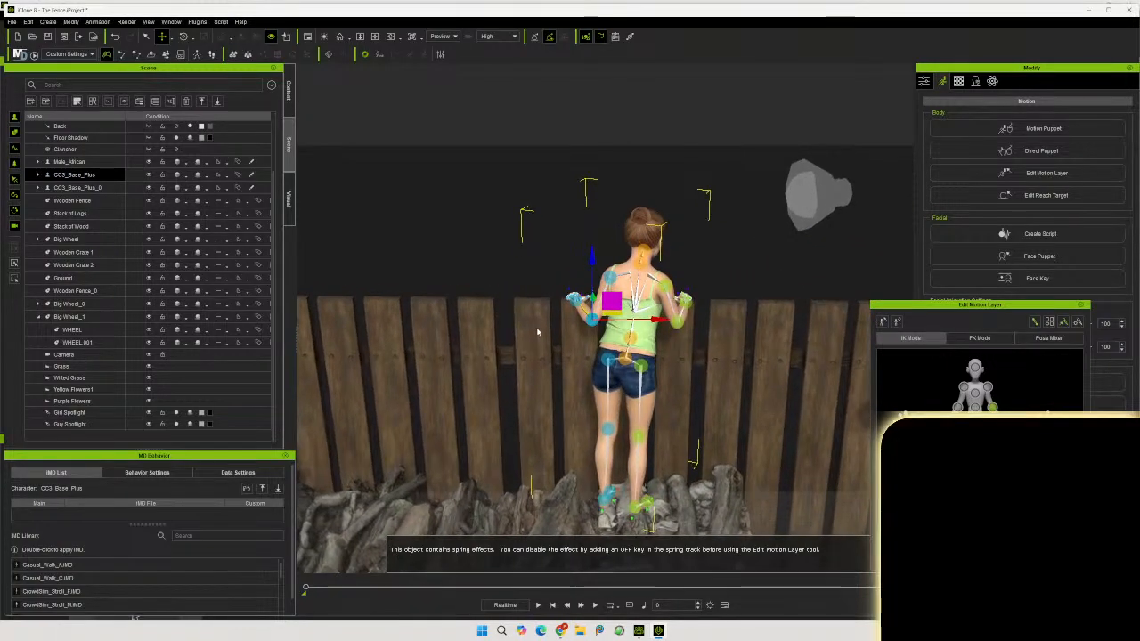
pyautogui.scroll(3, 537, 330)
pyautogui.scroll(5, 536, 330)
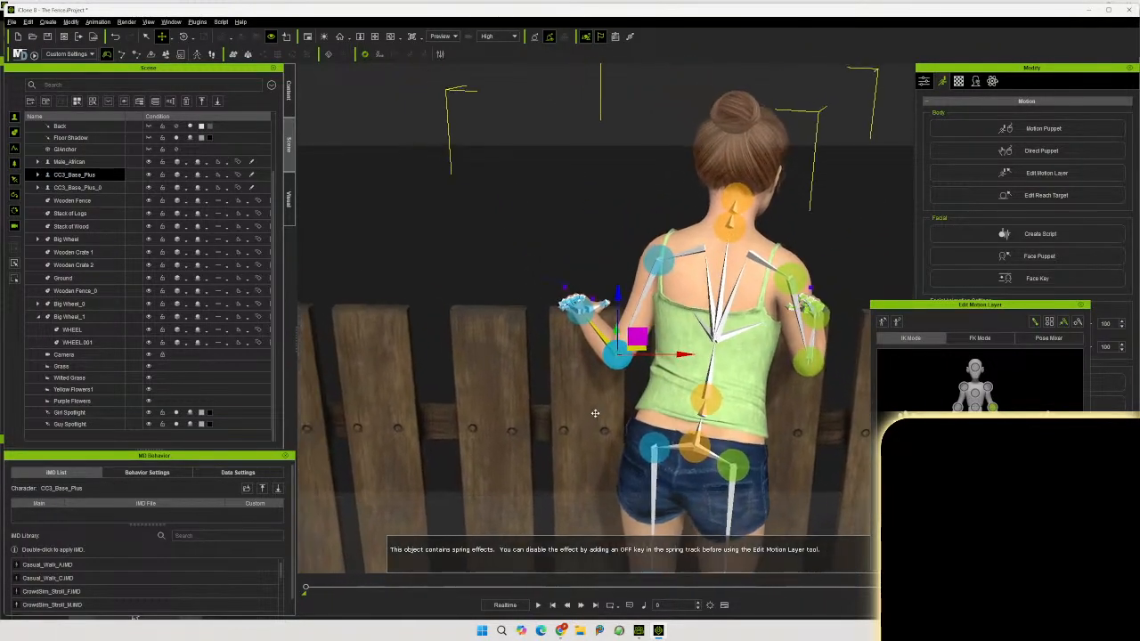
pyautogui.keyDown('alt'); pyautogui.moveTo(613, 424); pyautogui.dragTo(617, 395, button='right'); pyautogui.keyUp('alt')
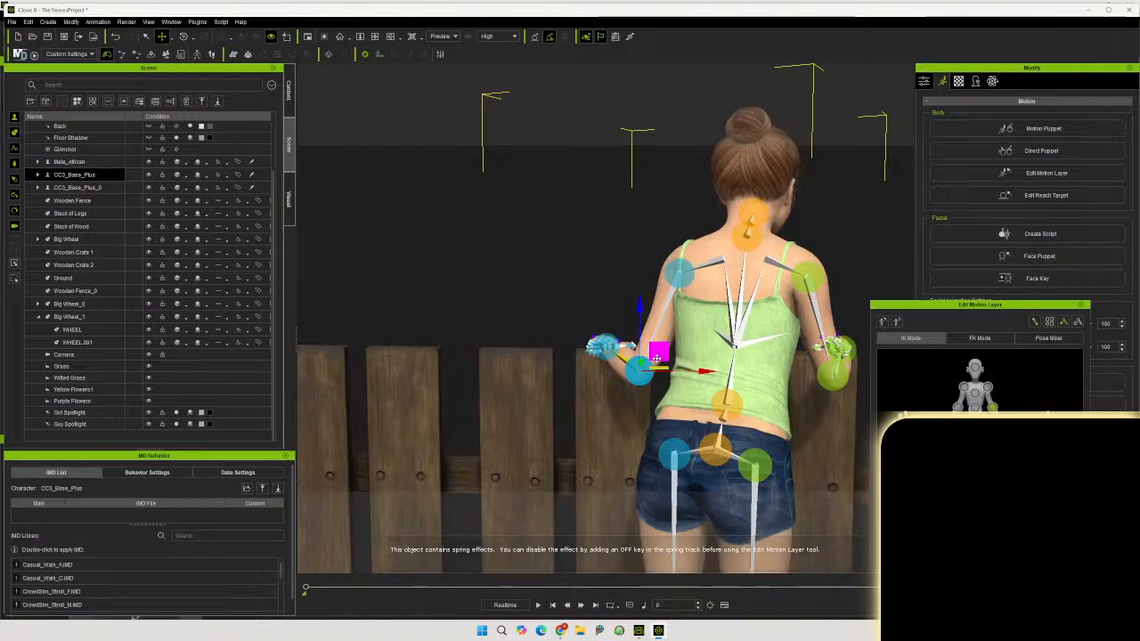
pyautogui.moveTo(656, 358); pyautogui.dragTo(628, 360)
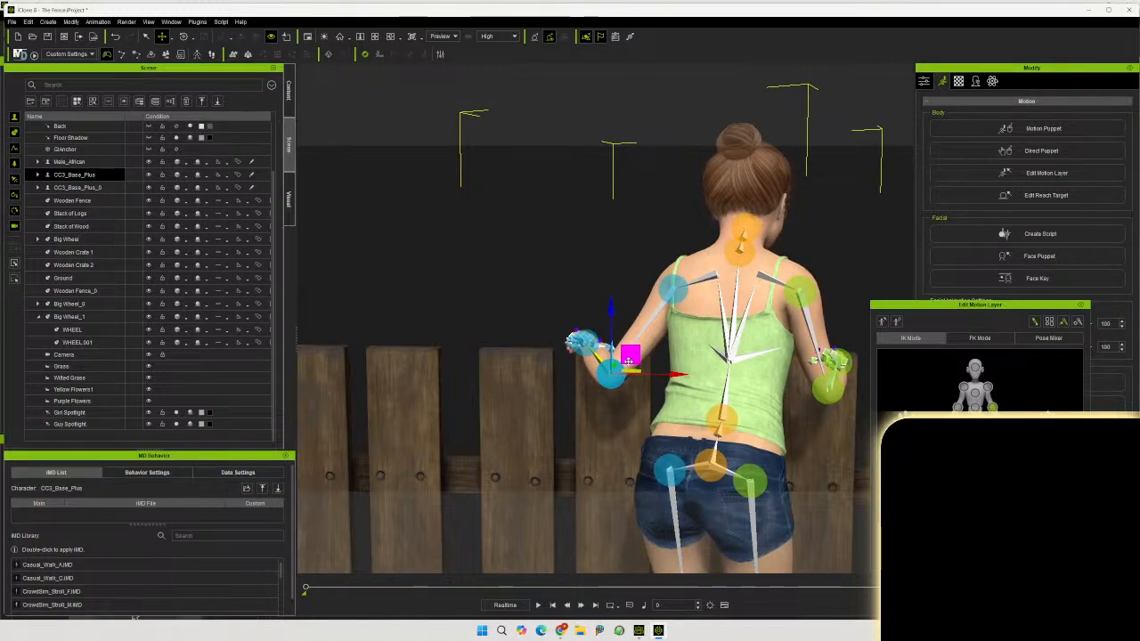
# Lower the woman's left wrist slightly so her hand rests on the fence top
pyautogui.moveTo(629, 361); pyautogui.dragTo(349, 220, button='middle')
pyautogui.moveTo(349, 220); pyautogui.dragTo(590, 370, button='right')
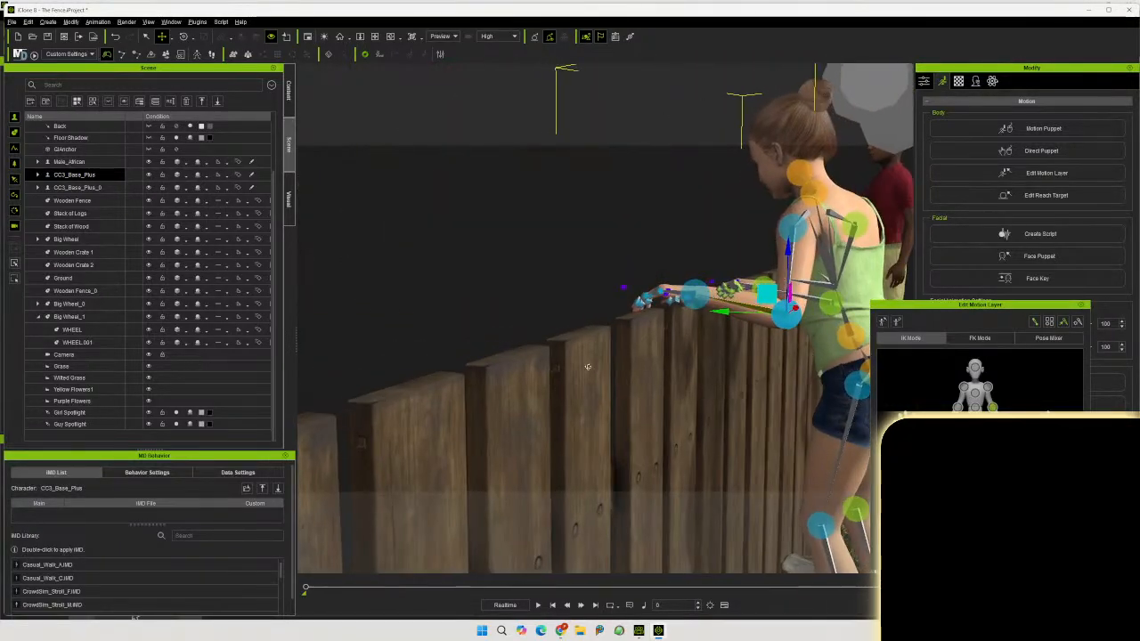
pyautogui.click(694, 294)
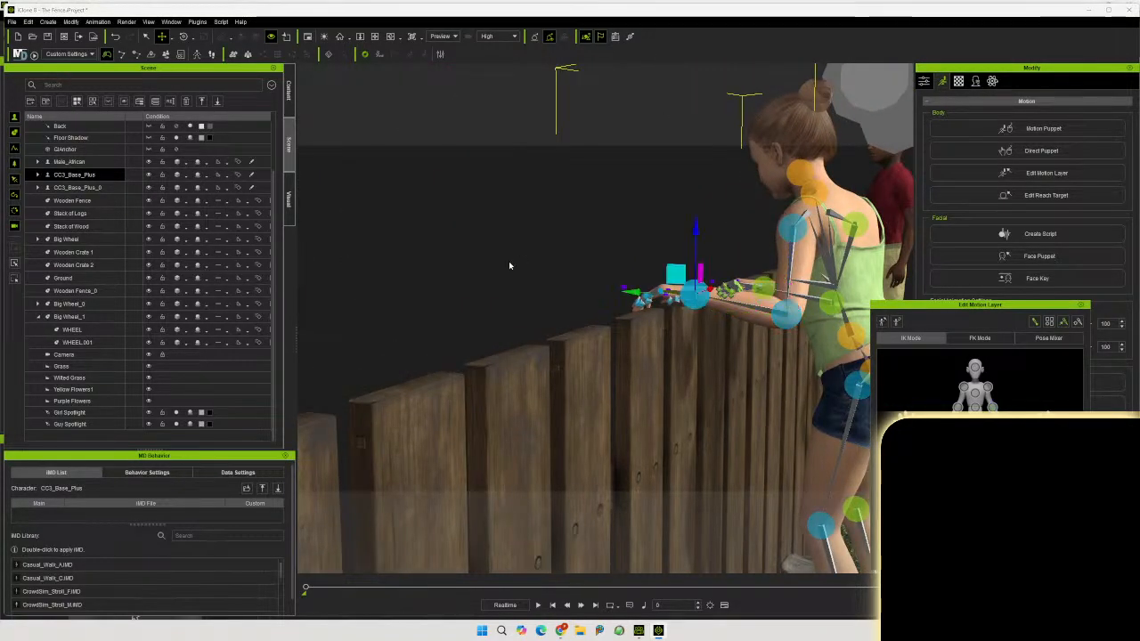
pyautogui.click(184, 36)
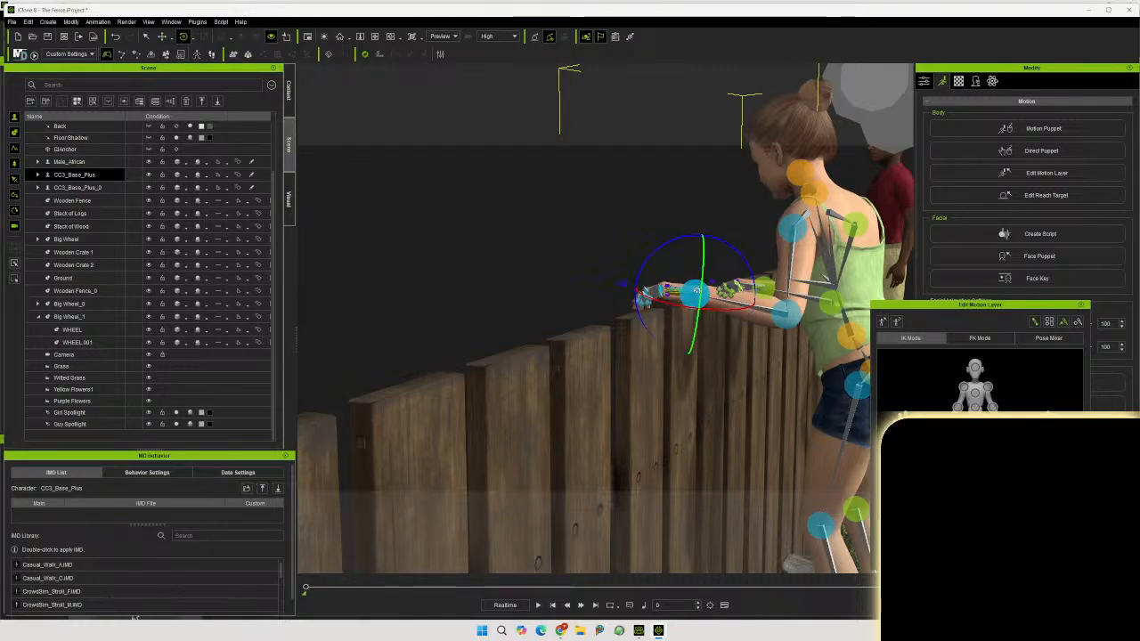
pyautogui.click(161, 36)
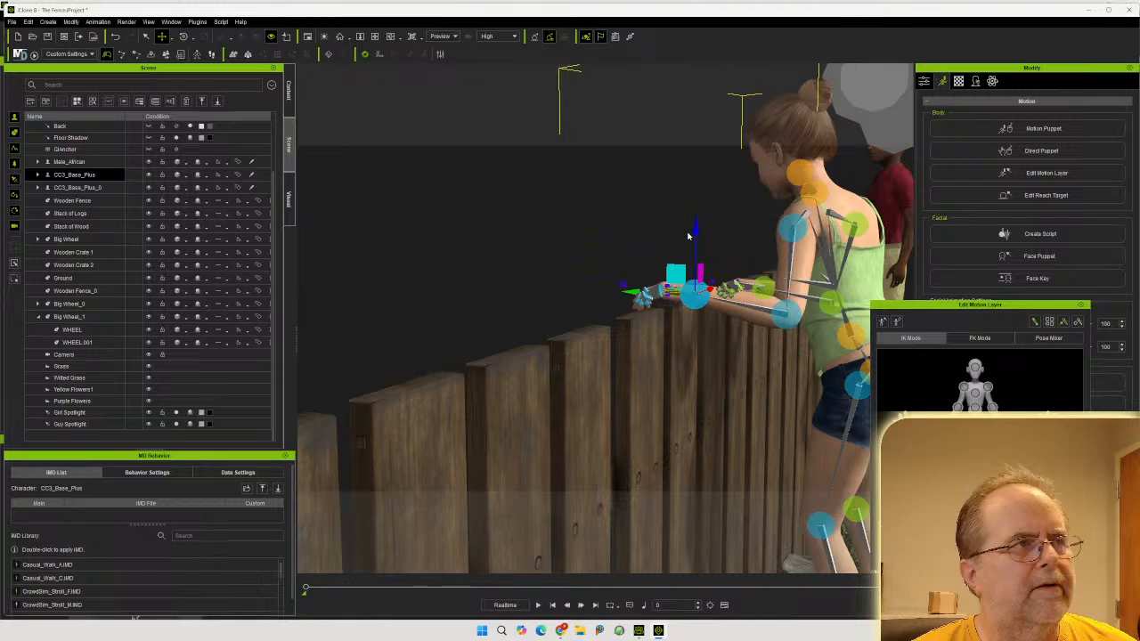
pyautogui.moveTo(694, 231); pyautogui.dragTo(695, 236)
pyautogui.moveTo(636, 361); pyautogui.dragTo(395, 380, button='right')
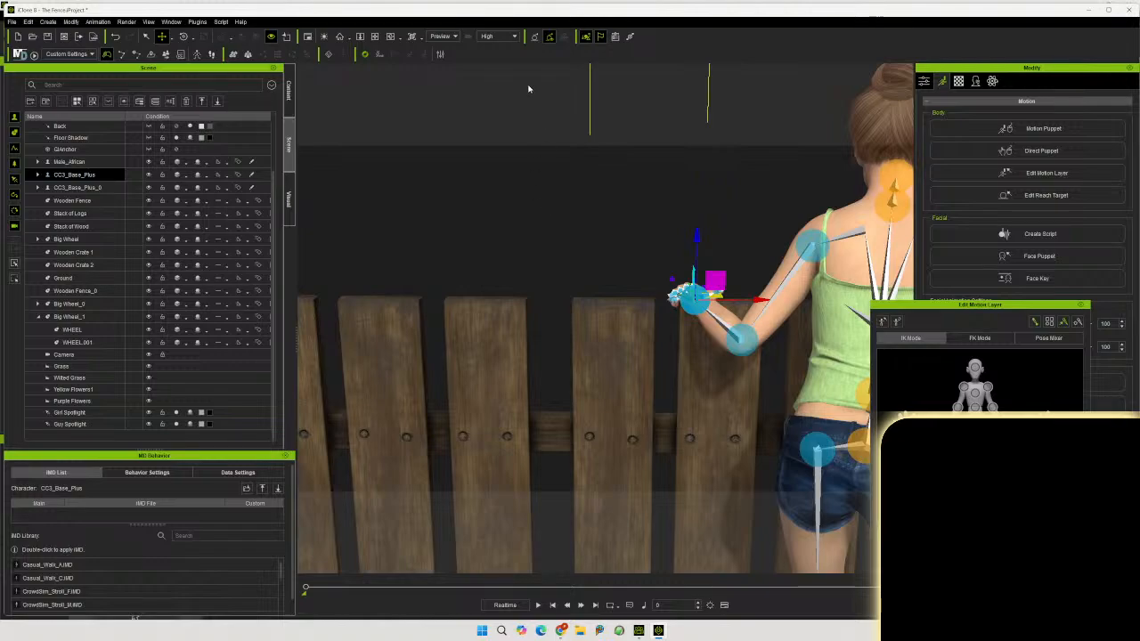
# Close Edit Motion Layer, compare the adjusted arm pose in the Camera view, and switch back to Preview
pyautogui.click(445, 36)
pyautogui.click(1079, 305)
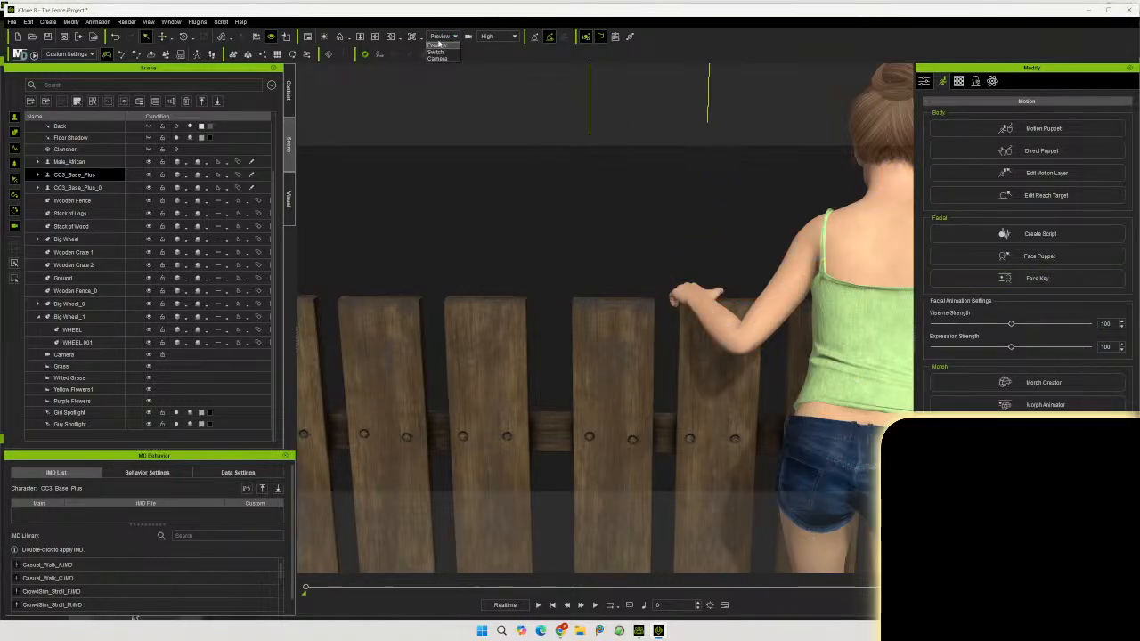
pyautogui.click(436, 58)
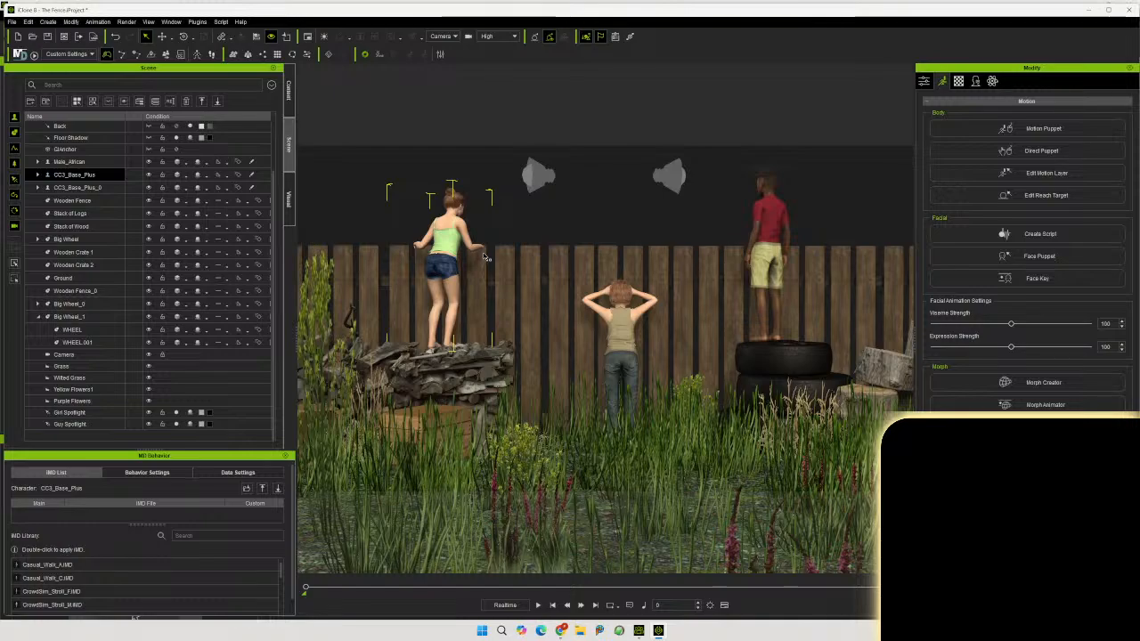
pyautogui.click(440, 36)
pyautogui.click(440, 54)
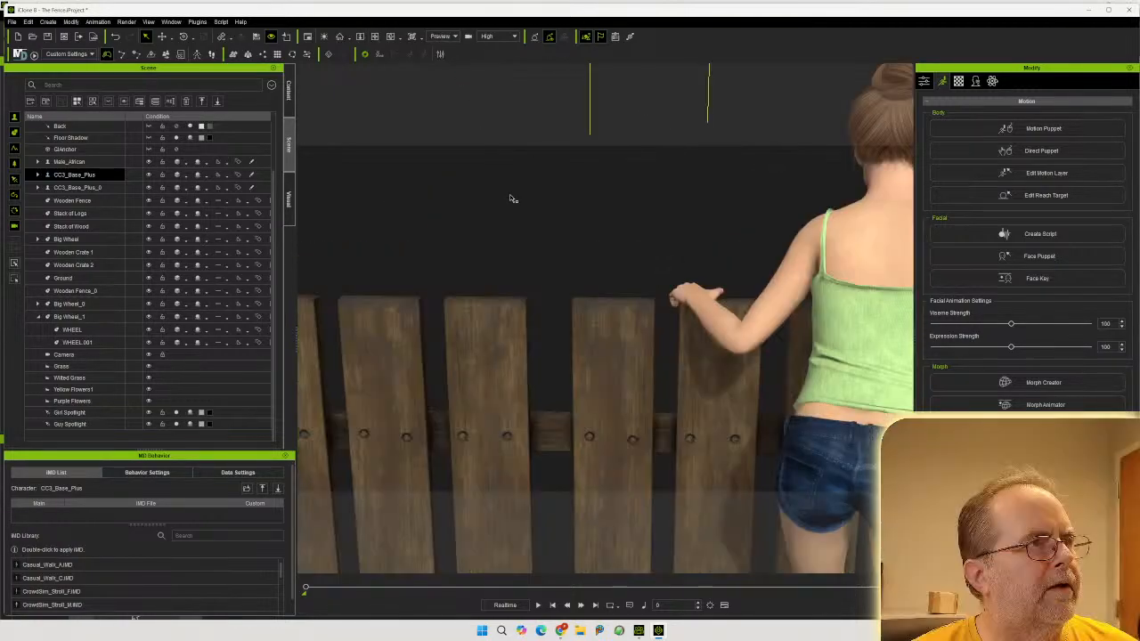
# Reopen Edit Motion Layer and raise the woman's right hand out of the fence board to its top edge
pyautogui.moveTo(600, 300); pyautogui.dragTo(178, 377, button='right')
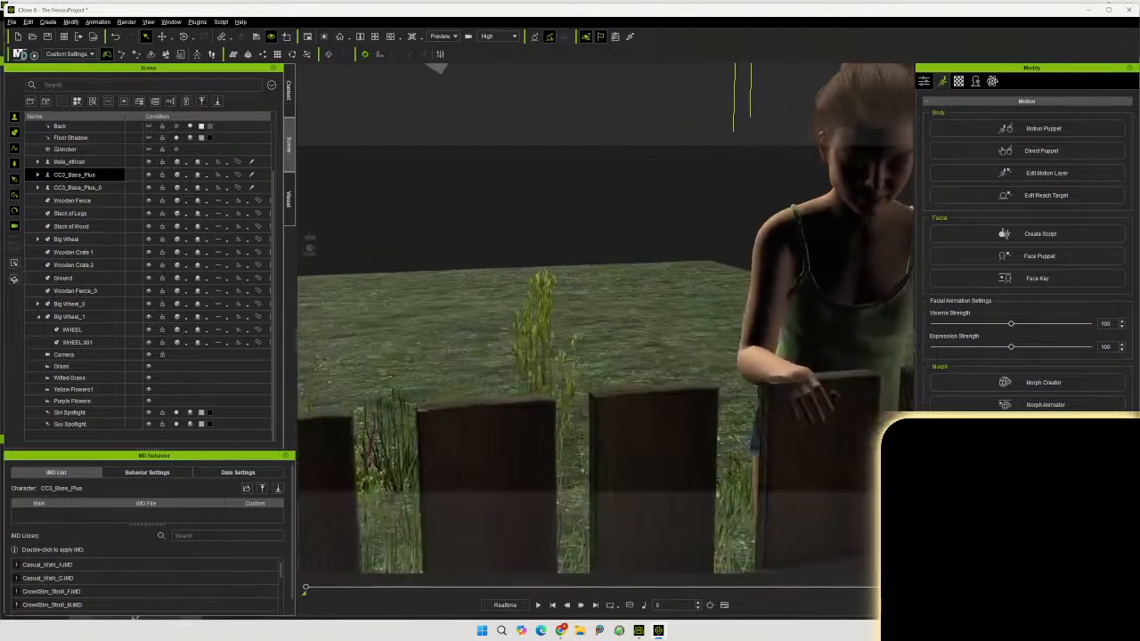
pyautogui.moveTo(300, 394); pyautogui.dragTo(152, 360, button='middle')
pyautogui.scroll(3, 534, 383)
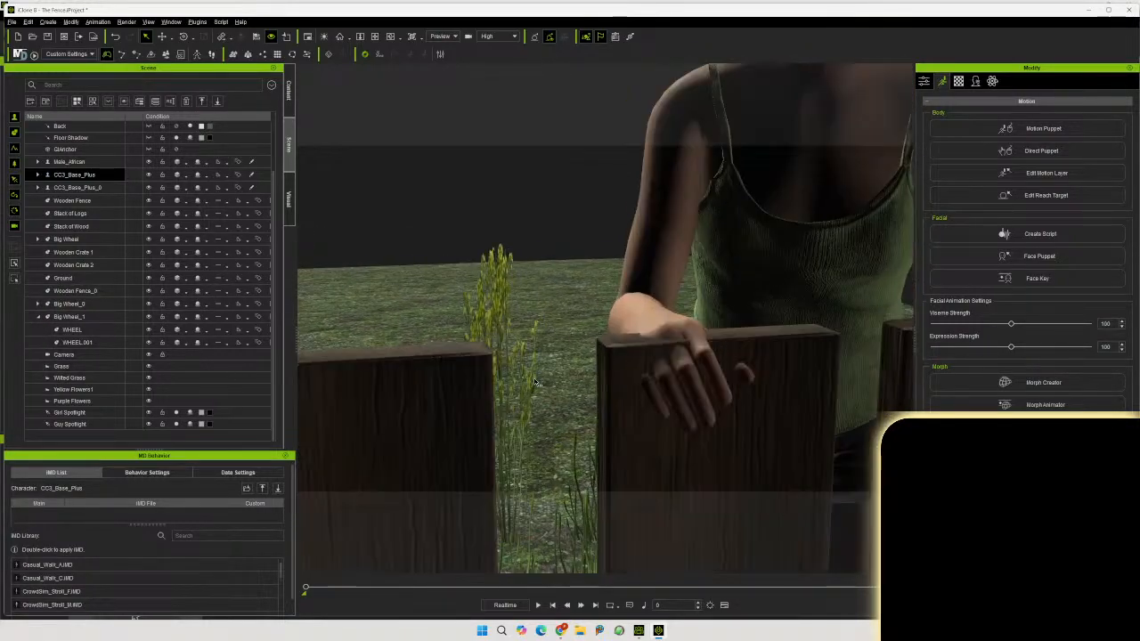
pyautogui.moveTo(533, 343); pyautogui.dragTo(522, 361, button='middle')
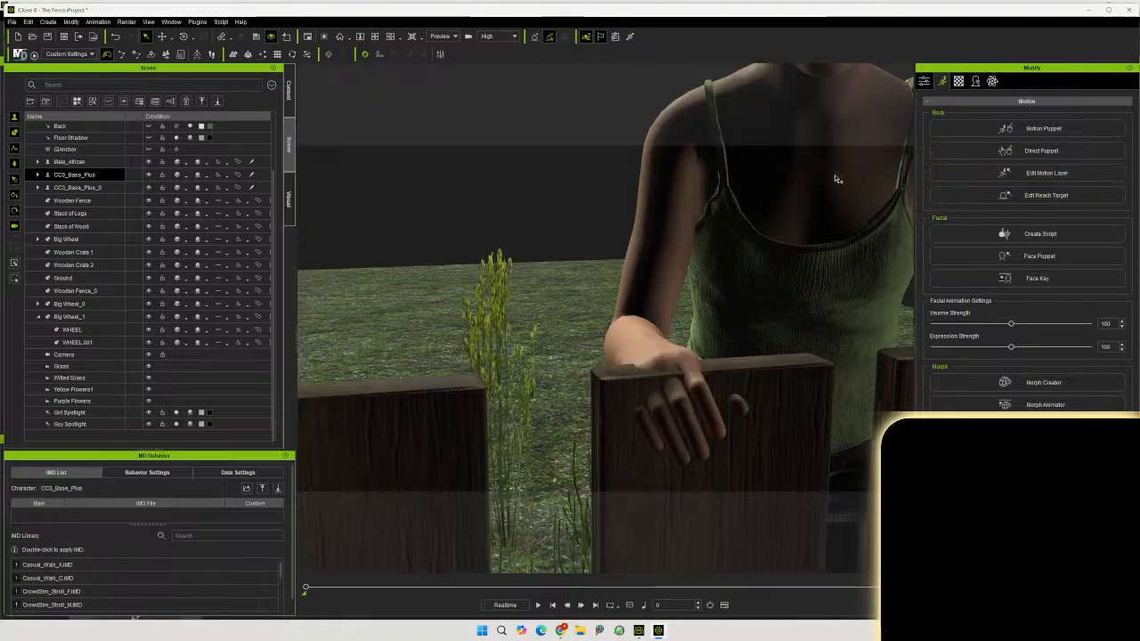
pyautogui.click(1048, 173)
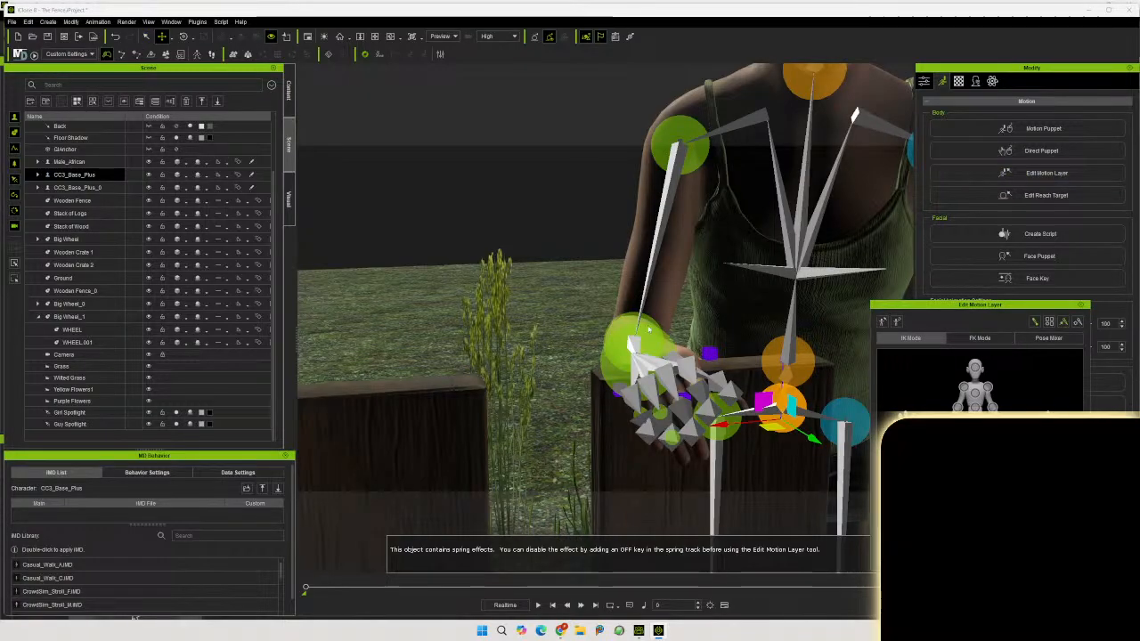
pyautogui.moveTo(507, 338); pyautogui.dragTo(255, 263, button='right')
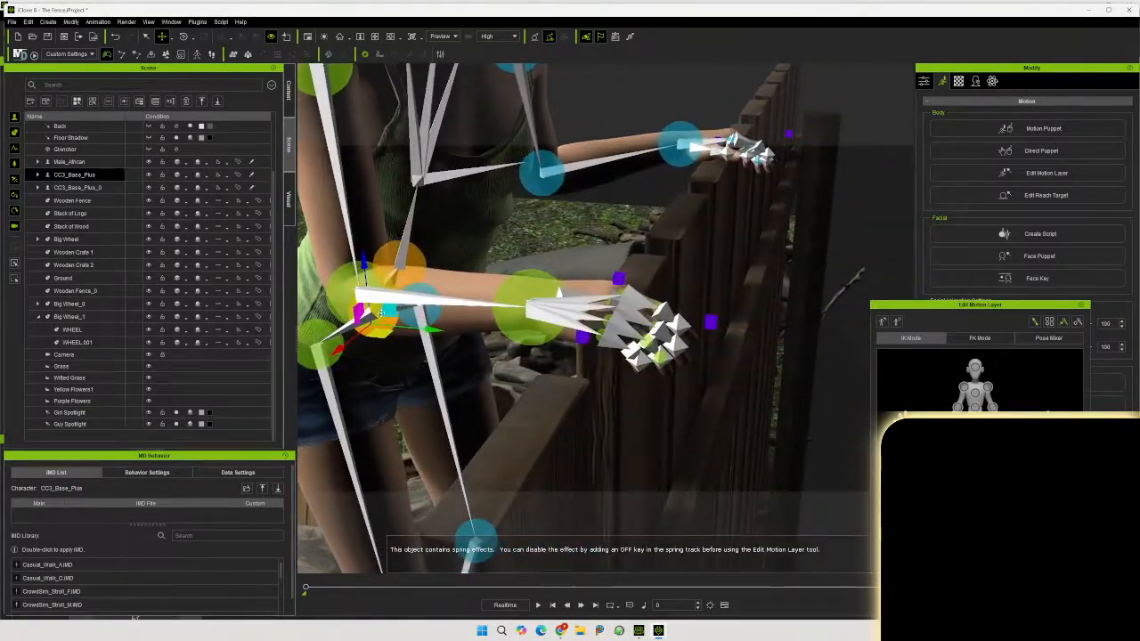
pyautogui.click(680, 144)
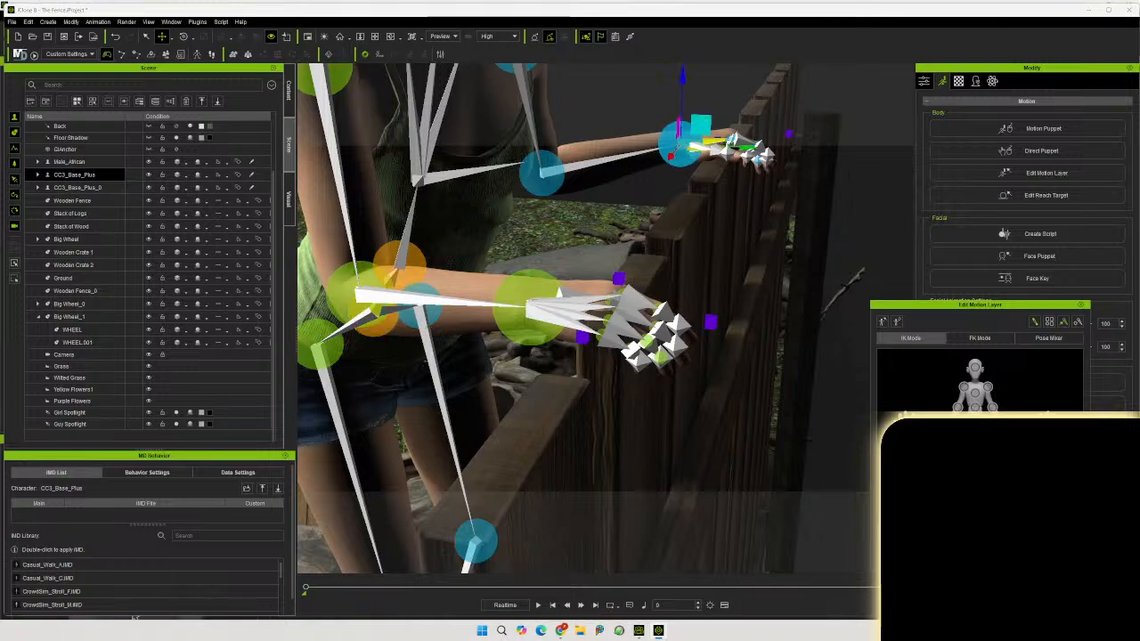
pyautogui.click(542, 295)
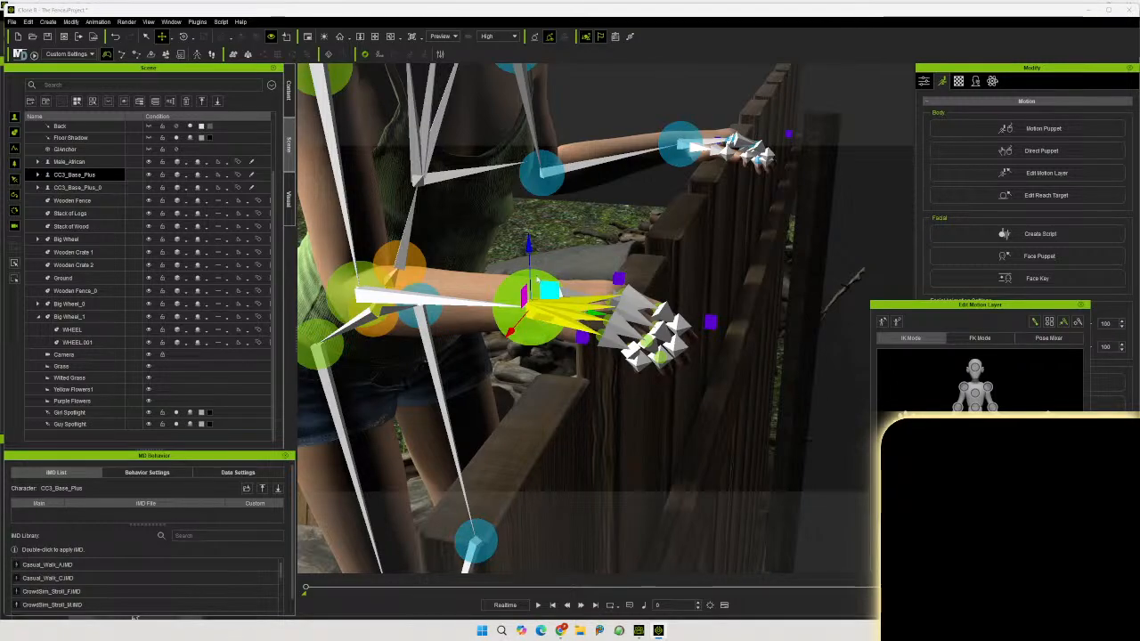
pyautogui.moveTo(529, 249); pyautogui.dragTo(541, 228)
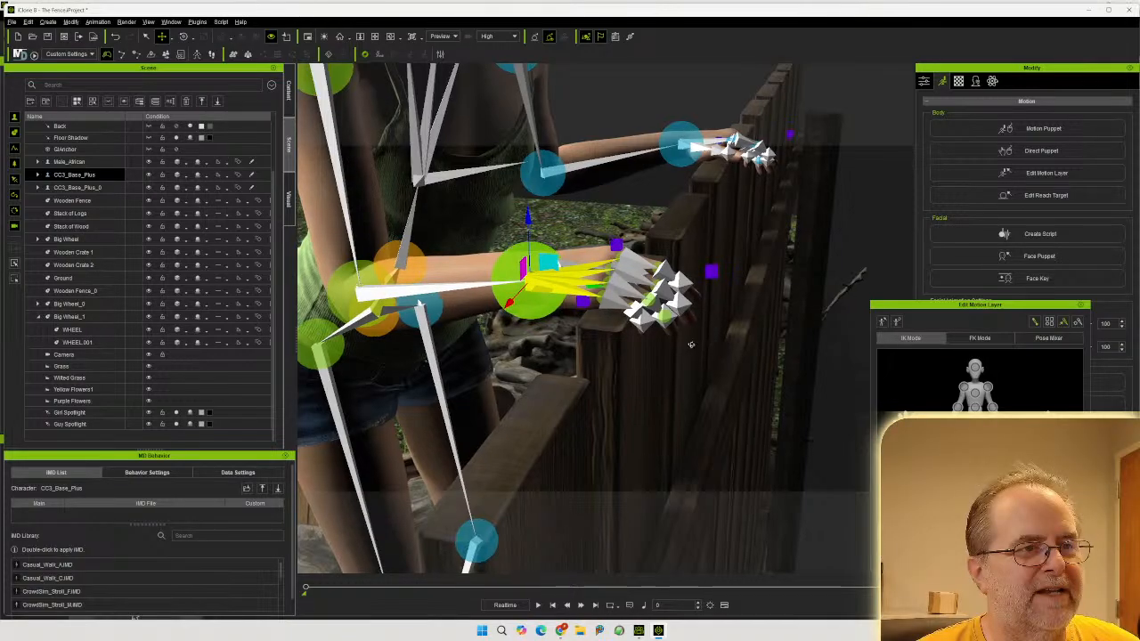
# Rotate the woman's left hand slightly at the wrist so it sits better on the fence board's top edge
pyautogui.moveTo(542, 228); pyautogui.dragTo(894, 365, button='right')
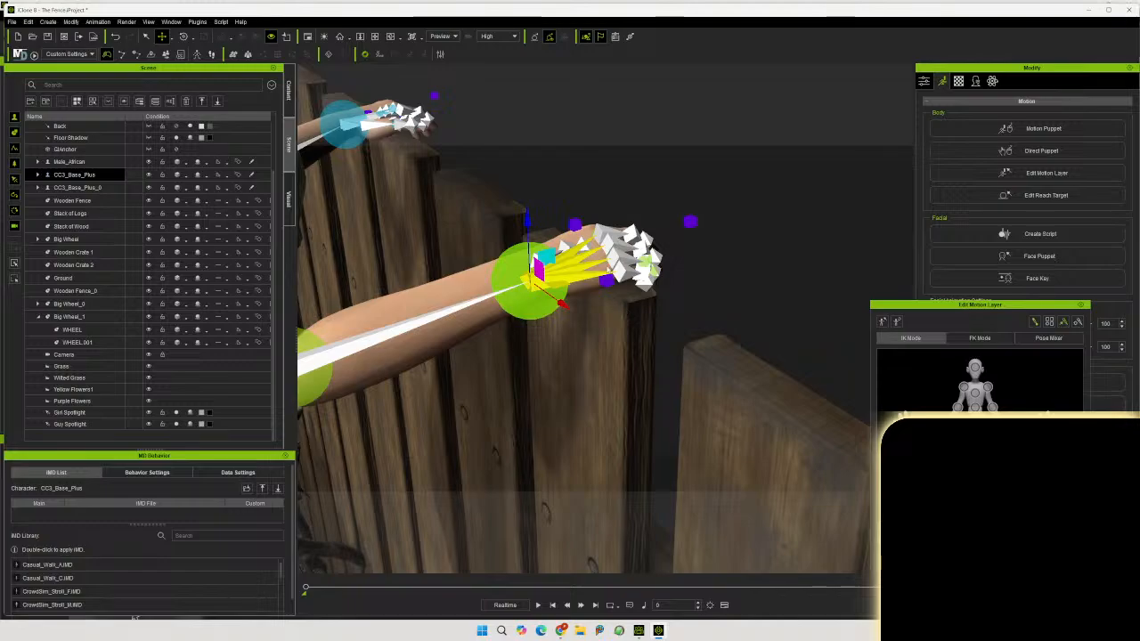
pyautogui.moveTo(631, 321); pyautogui.dragTo(744, 322, button='right')
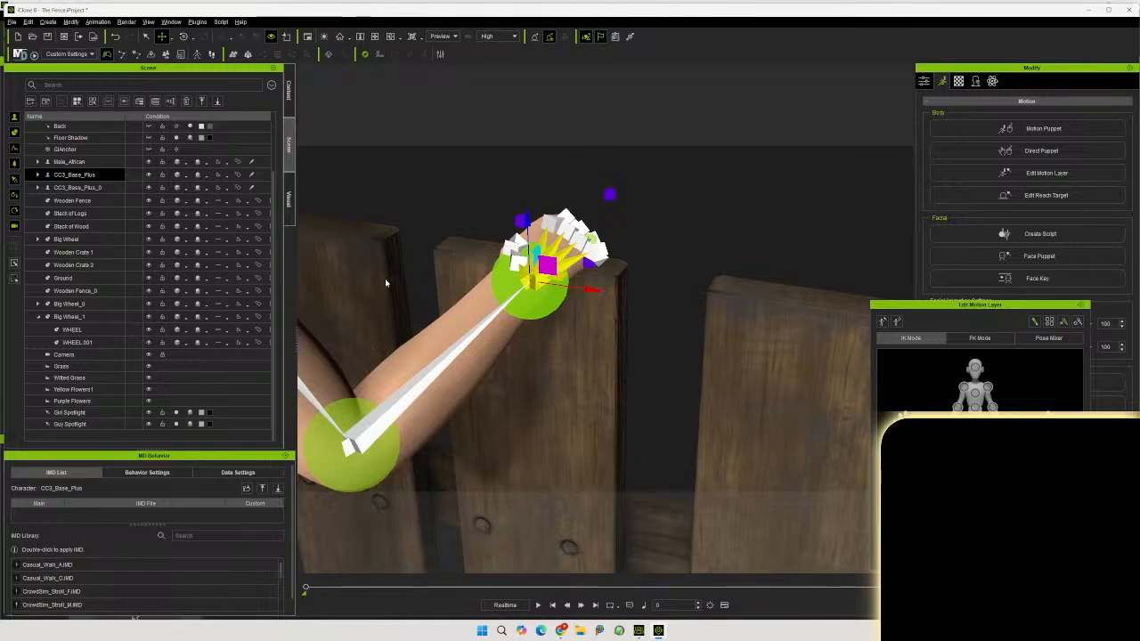
pyautogui.scroll(-5, 525, 342)
pyautogui.scroll(8, 525, 346)
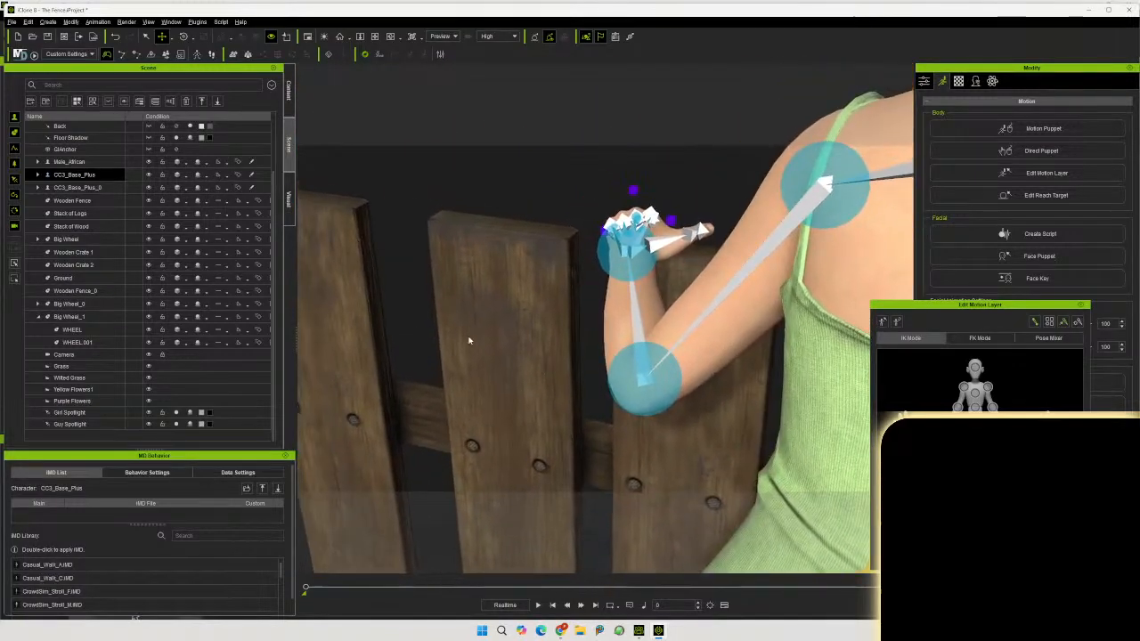
pyautogui.moveTo(620, 353); pyautogui.dragTo(659, 169, button='right')
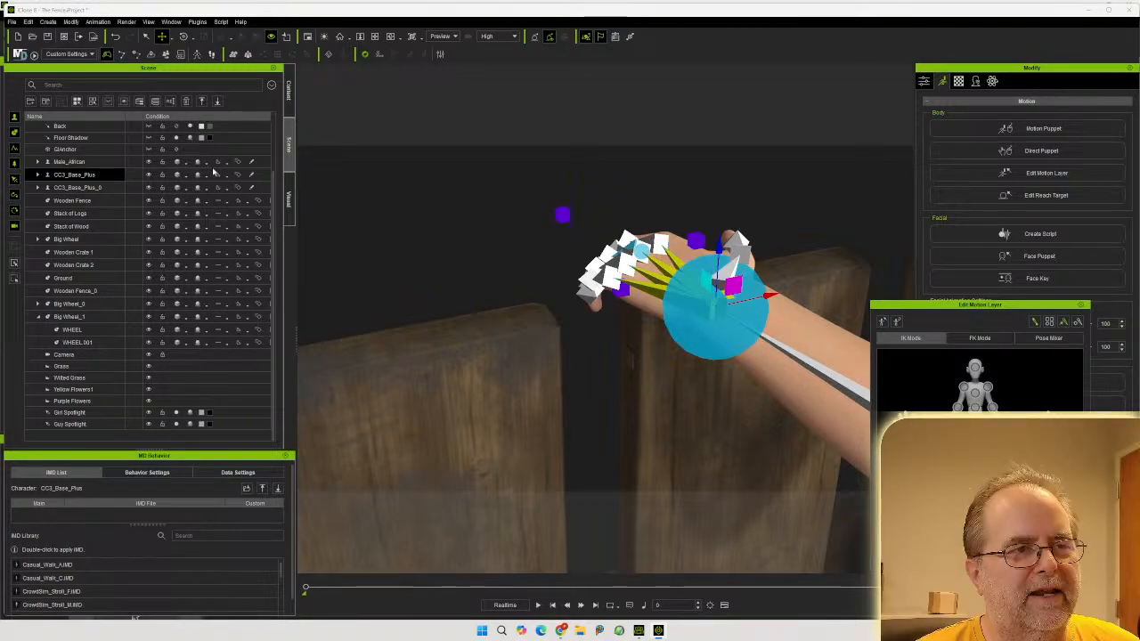
pyautogui.press('e')
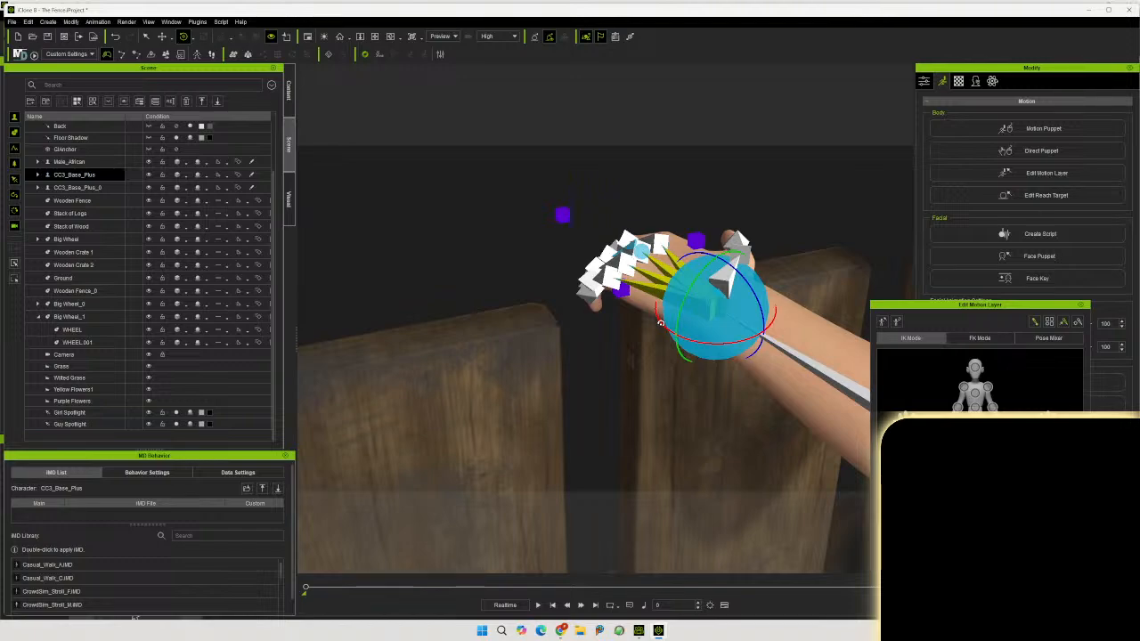
pyautogui.moveTo(660, 322); pyautogui.dragTo(652, 323)
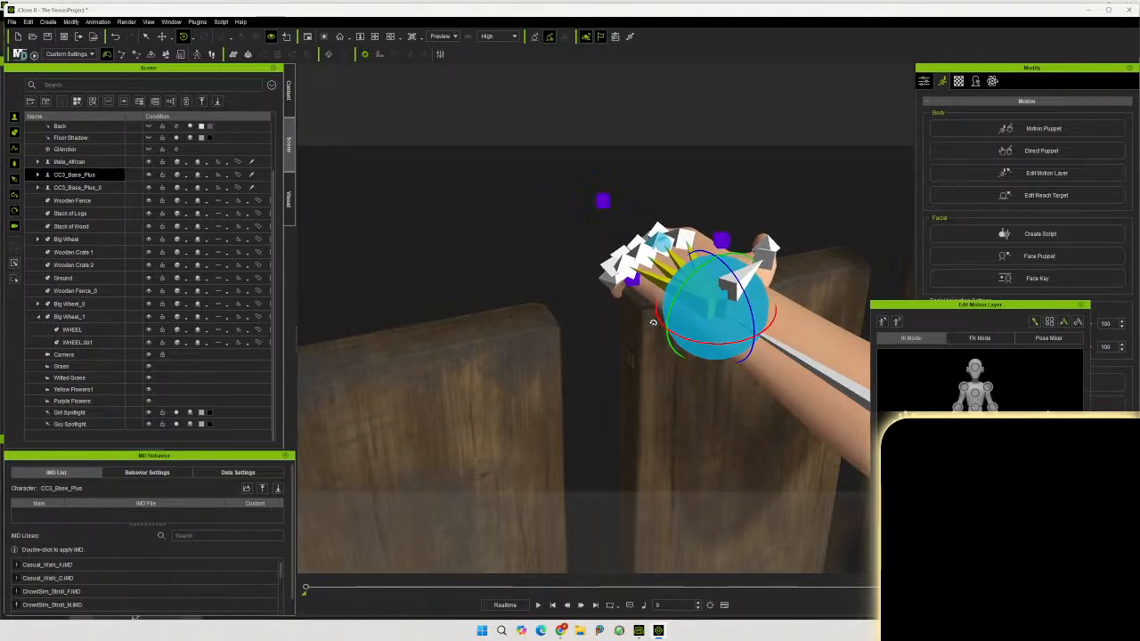
# Close Edit Motion Layer, check the woman's hand placement in the Camera view, and return to Preview
pyautogui.click(1080, 305)
pyautogui.click(441, 35)
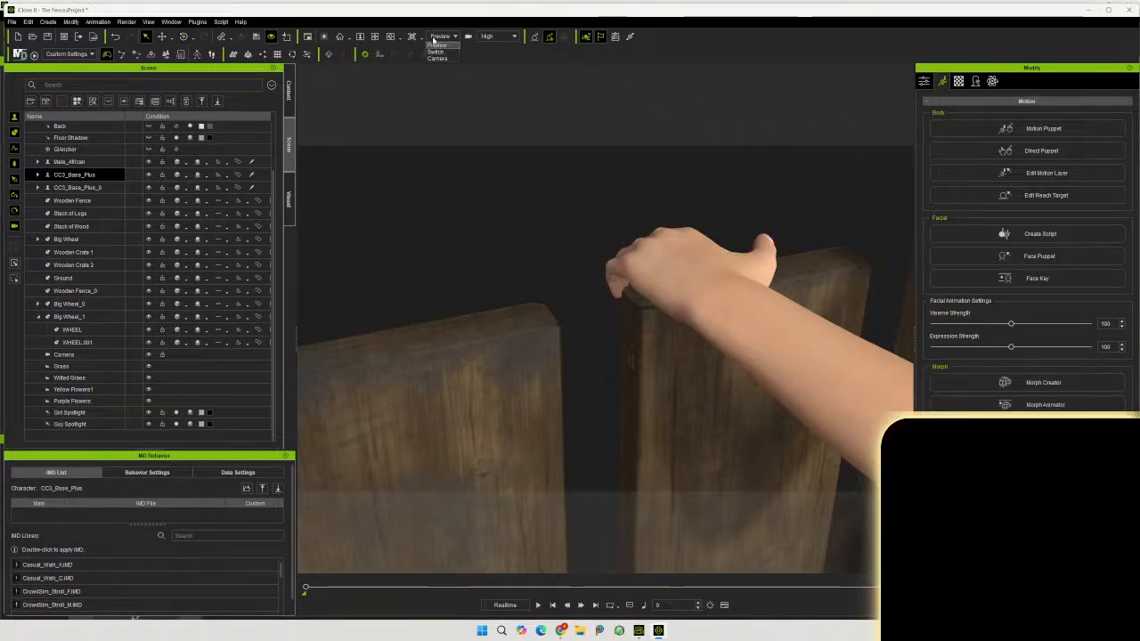
pyautogui.click(447, 56)
pyautogui.click(442, 36)
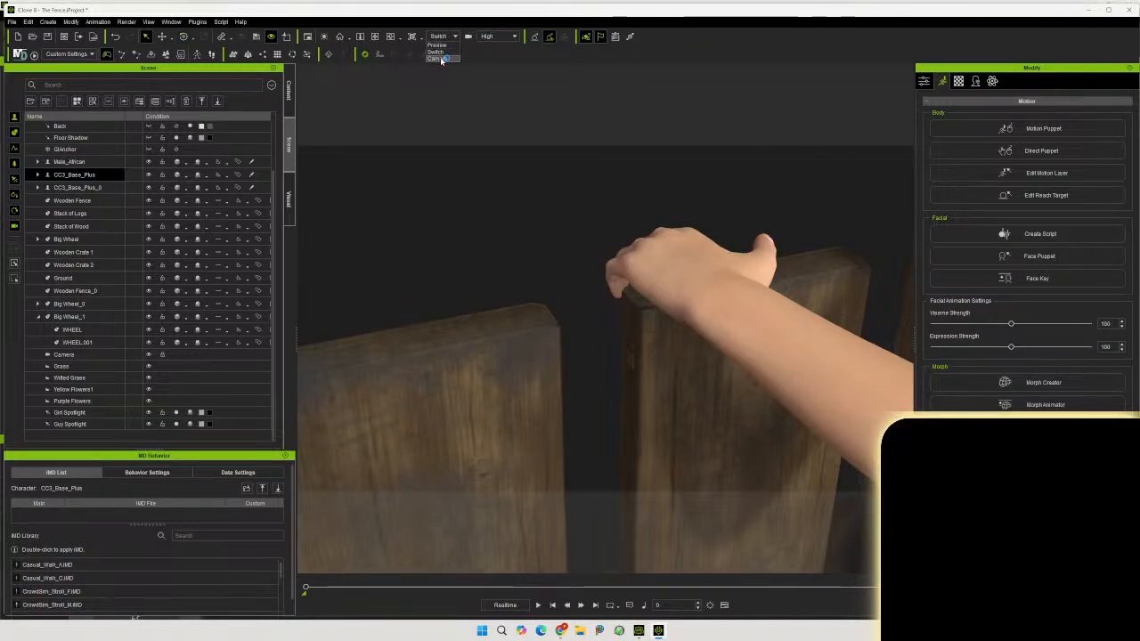
pyautogui.click(444, 59)
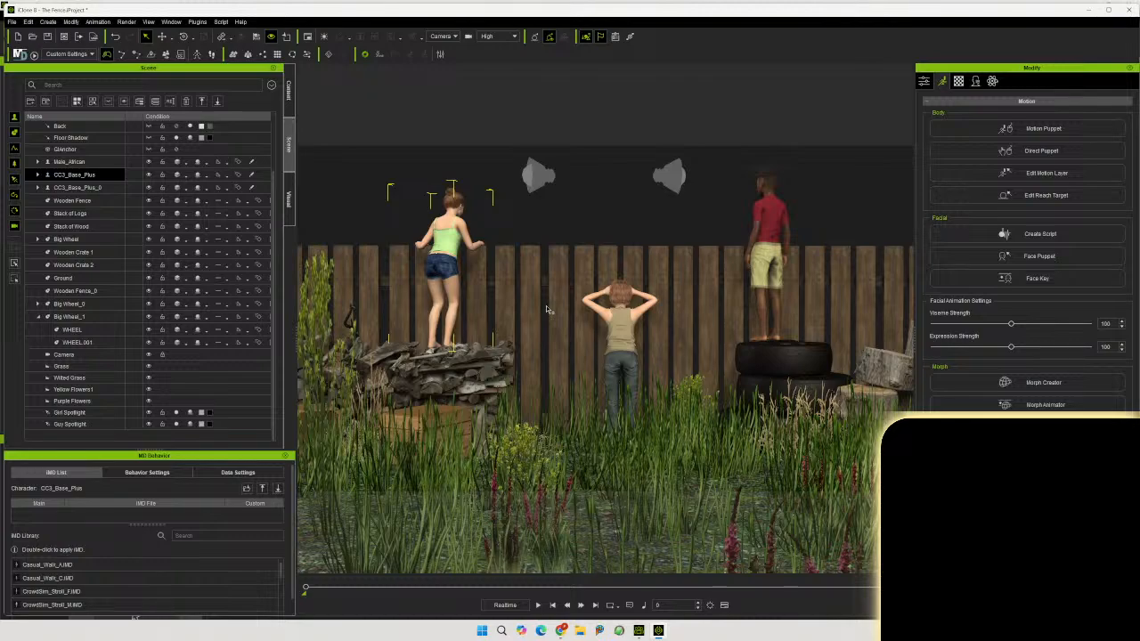
pyautogui.click(443, 37)
pyautogui.click(447, 52)
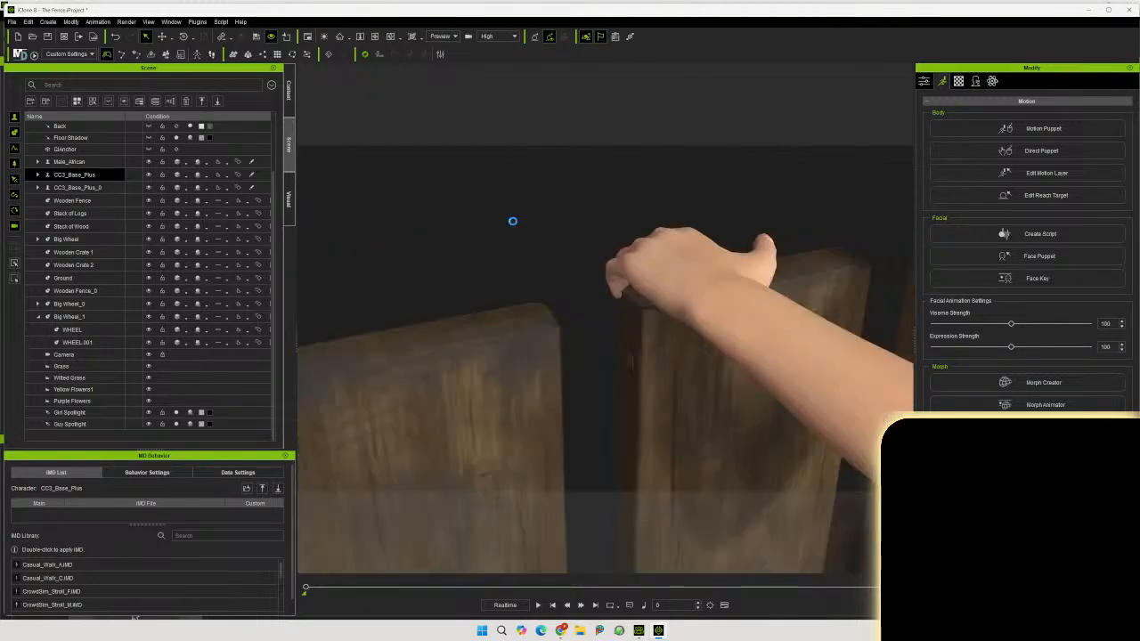
pyautogui.moveTo(649, 349); pyautogui.dragTo(565, 140, button='right')
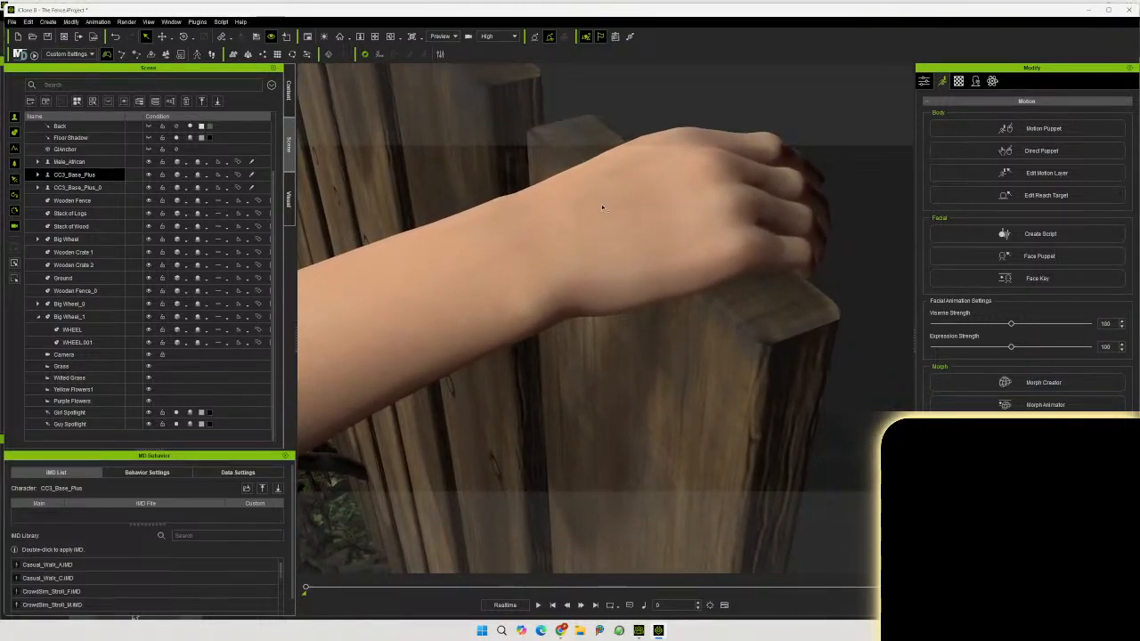
pyautogui.click(979, 175)
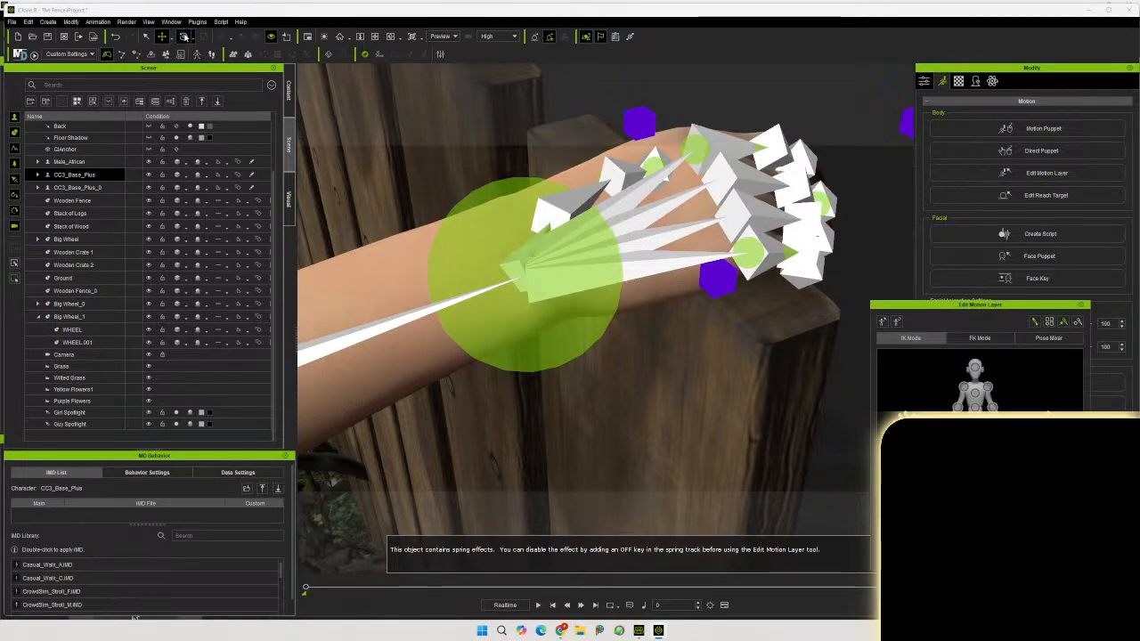
pyautogui.click(183, 37)
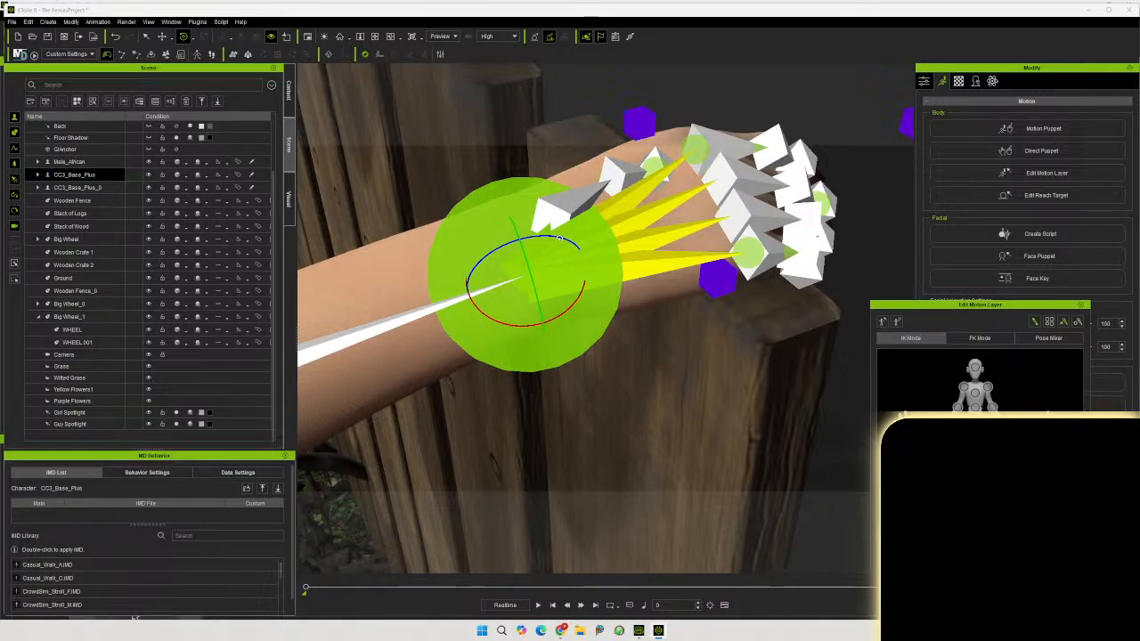
# Leave Edit Motion Layer, review the woman's pose from the Camera view again, and go back to Preview
pyautogui.click(442, 37)
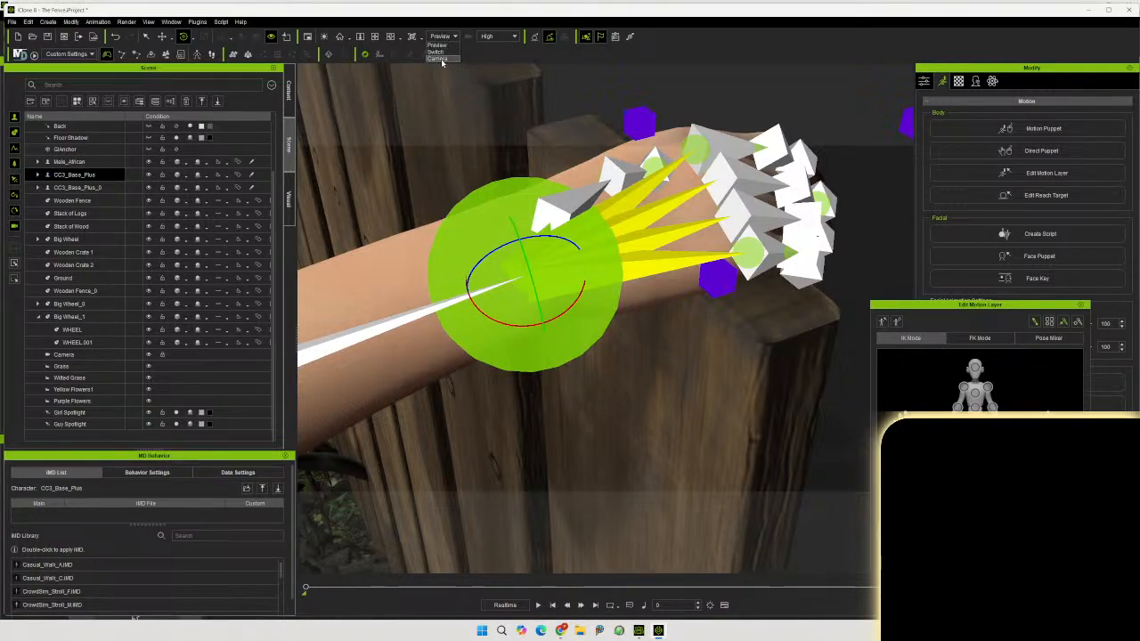
pyautogui.click(442, 51)
pyautogui.click(1081, 305)
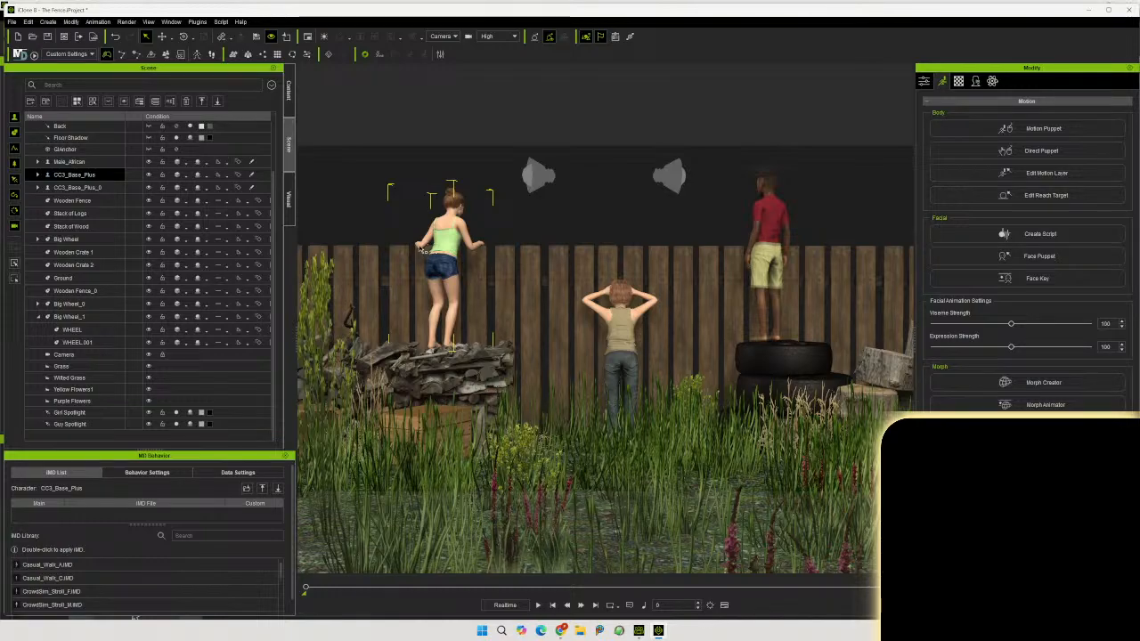
pyautogui.click(452, 37)
pyautogui.click(440, 57)
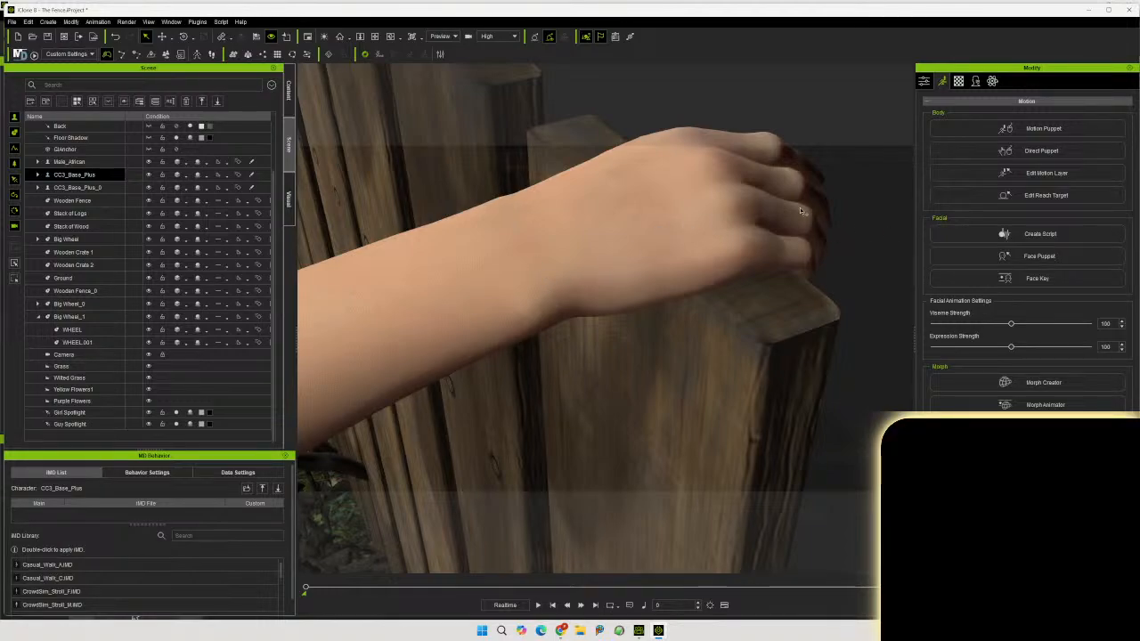
# Reopen Edit Motion Layer and rotate the woman's right hand at the wrist so the fingers point upward
pyautogui.click(1038, 173)
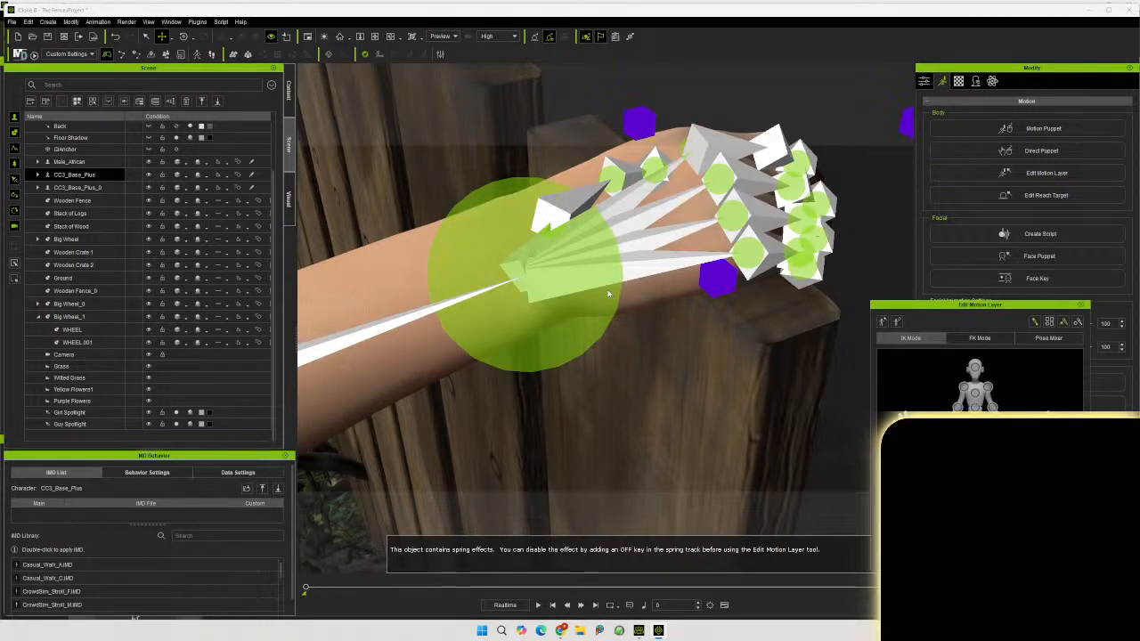
pyautogui.click(525, 267)
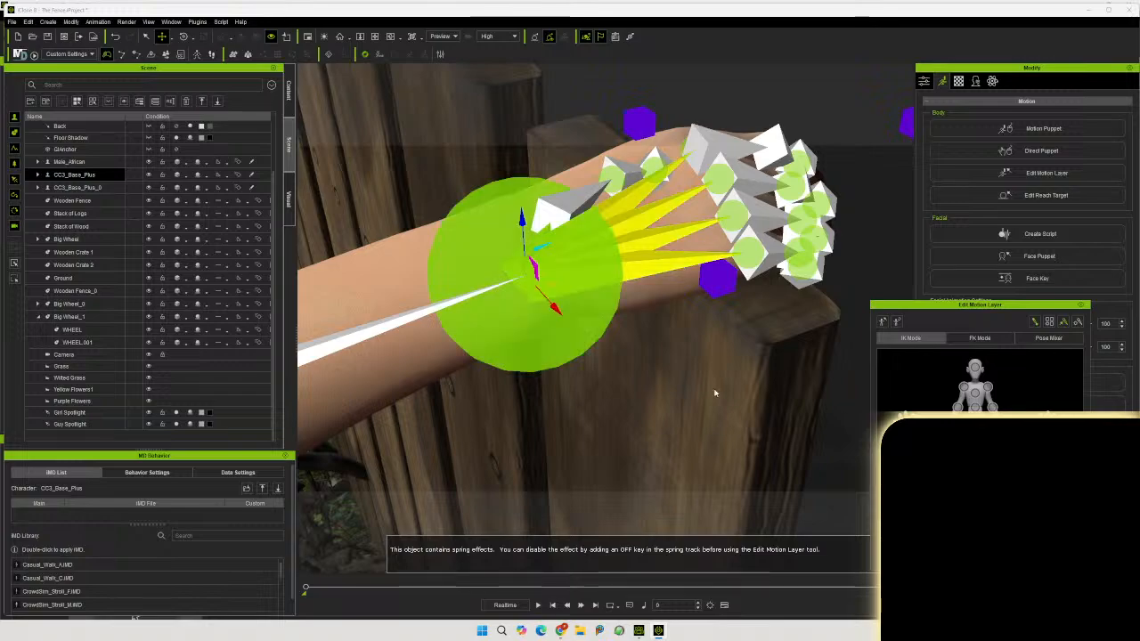
pyautogui.press('e')
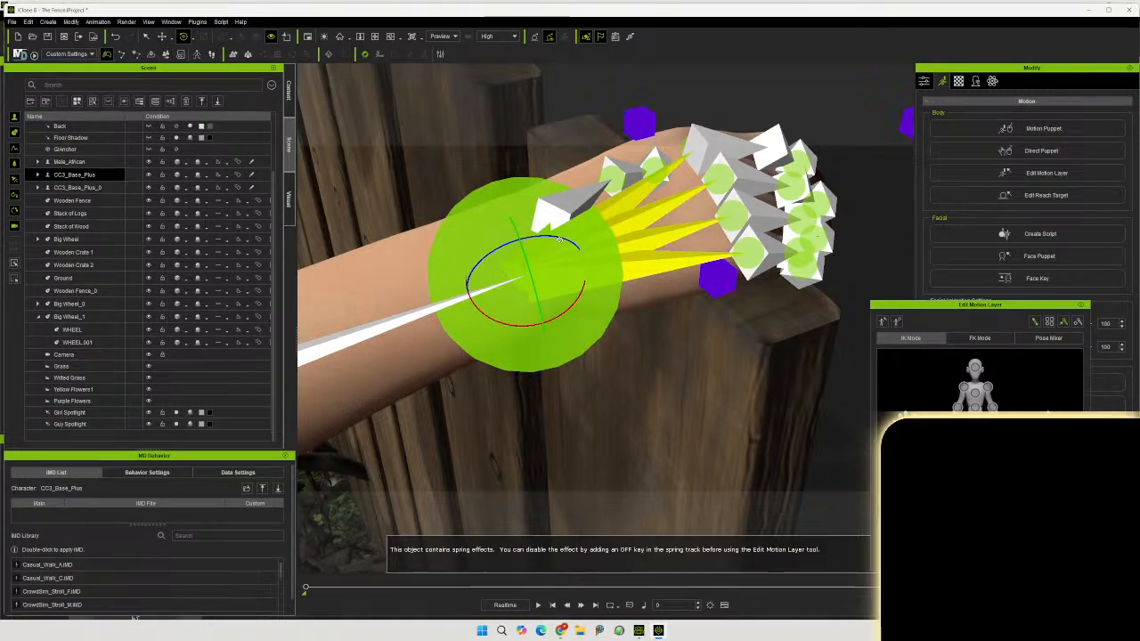
pyautogui.moveTo(566, 243)
pyautogui.mouseDown()
pyautogui.moveTo(541, 230)
pyautogui.moveTo(585, 233)
pyautogui.mouseUp()
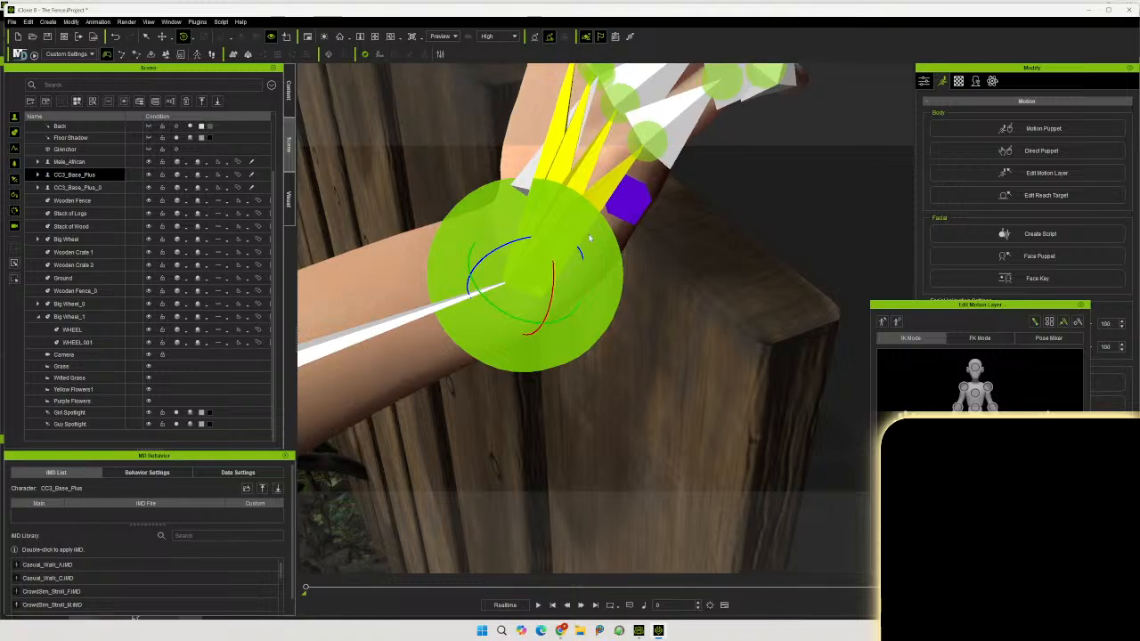
# Lower the woman's right wrist below the top of the fence board so her raised hand leans against it
pyautogui.click(162, 35)
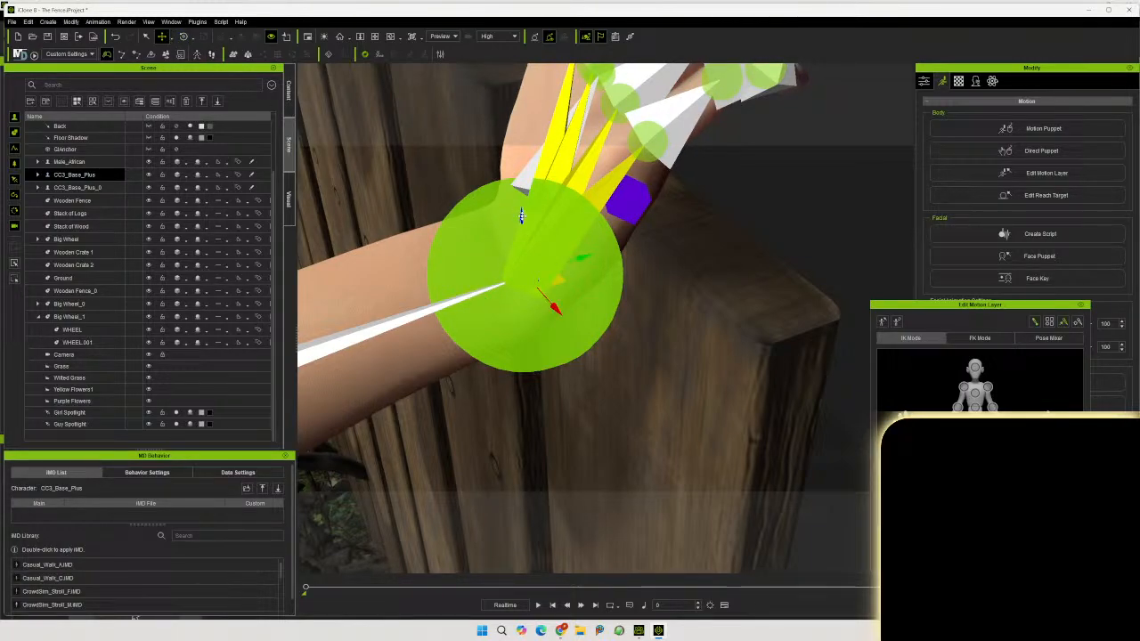
pyautogui.scroll(-8, 521, 216)
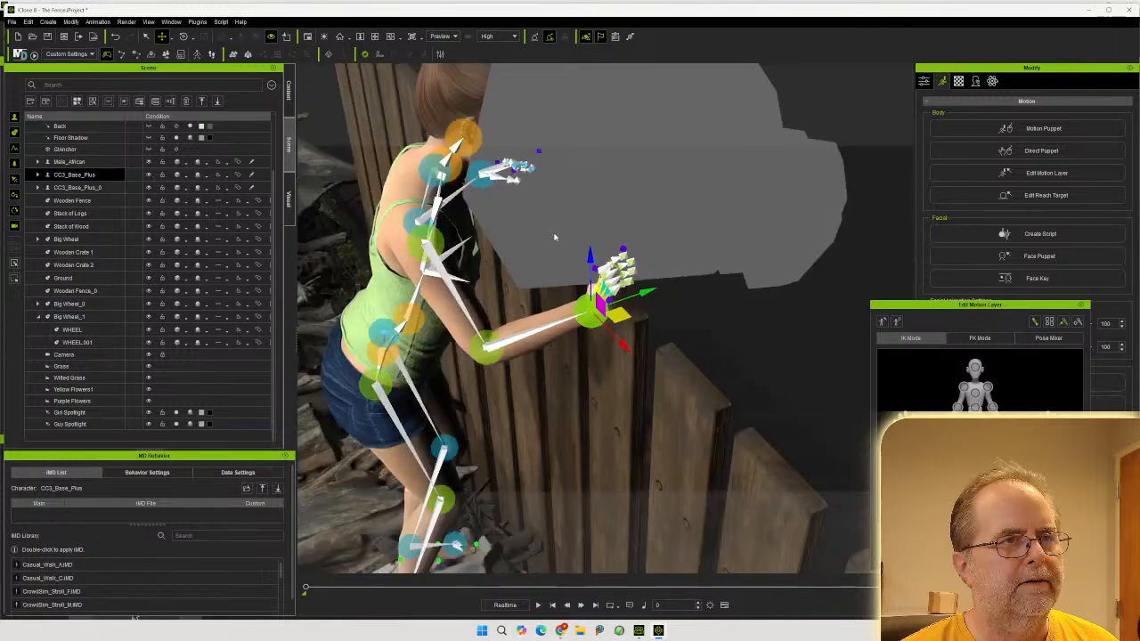
pyautogui.moveTo(588, 252); pyautogui.dragTo(560, 372)
pyautogui.press('e')
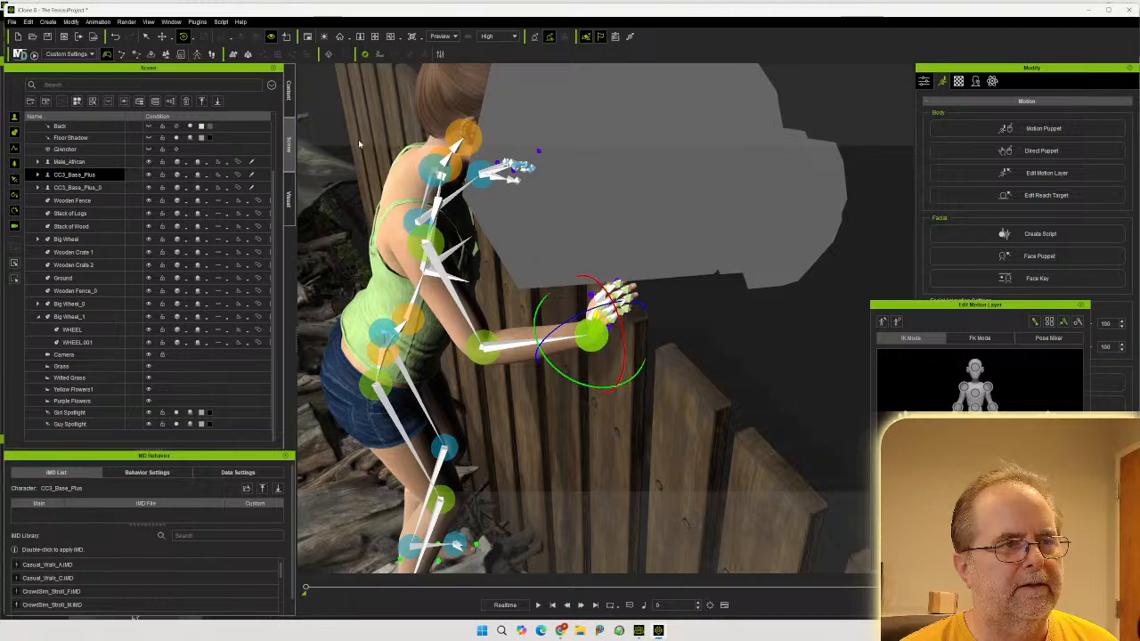
pyautogui.click(162, 36)
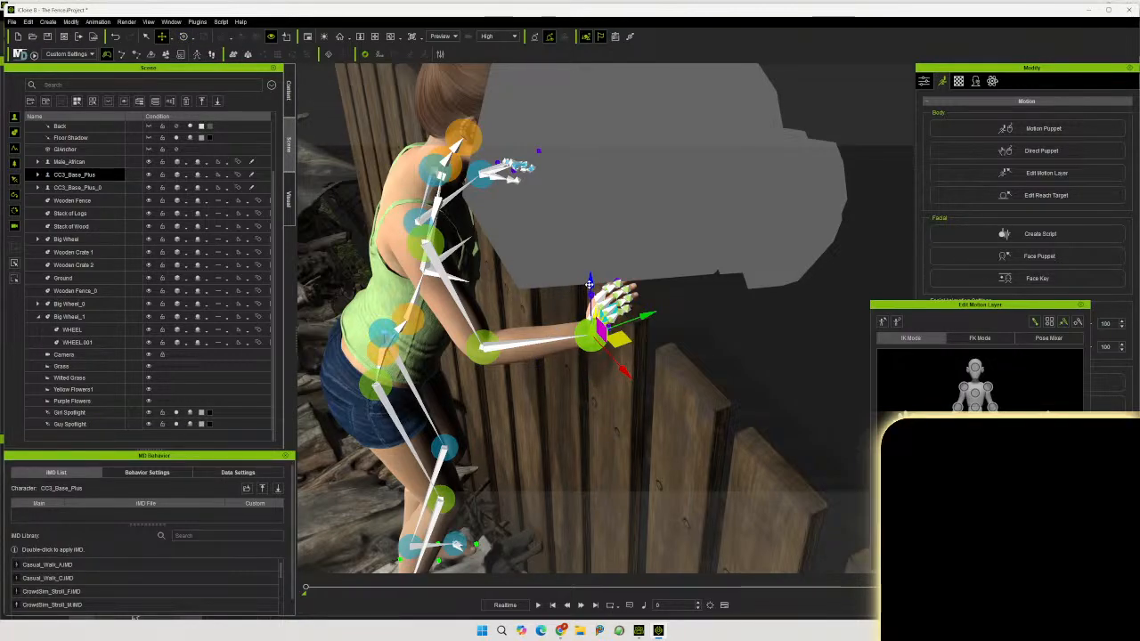
pyautogui.moveTo(592, 275); pyautogui.dragTo(593, 284)
pyautogui.moveTo(630, 386); pyautogui.dragTo(789, 279, button='right')
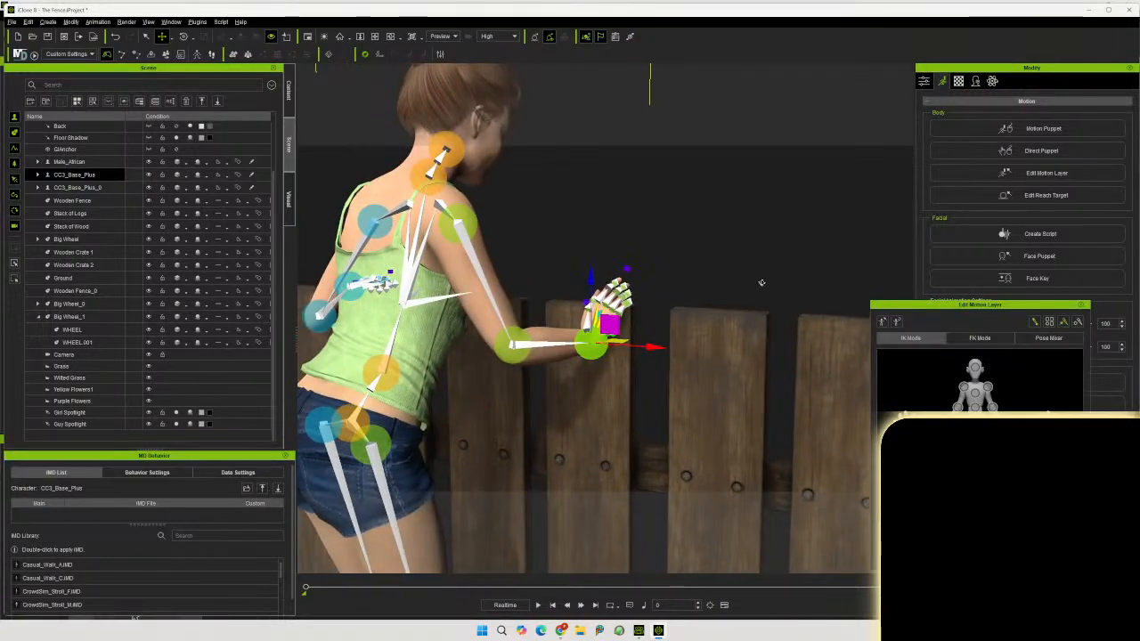
# Close Edit Motion Layer and inspect the right hand against the fence without the bone overlay
pyautogui.click(1081, 305)
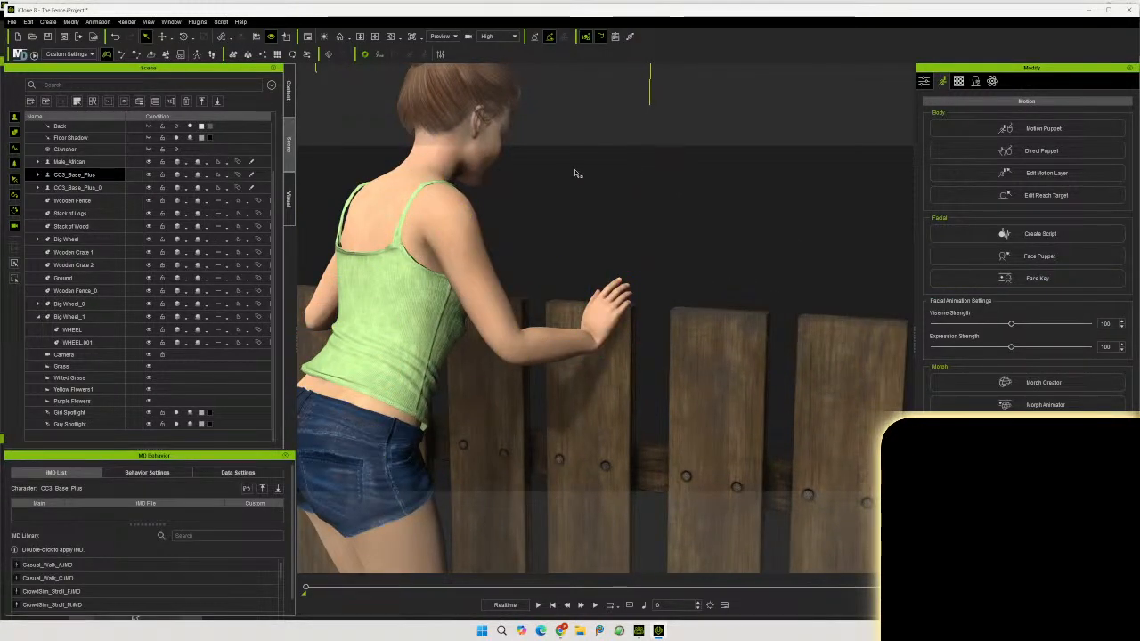
pyautogui.click(440, 36)
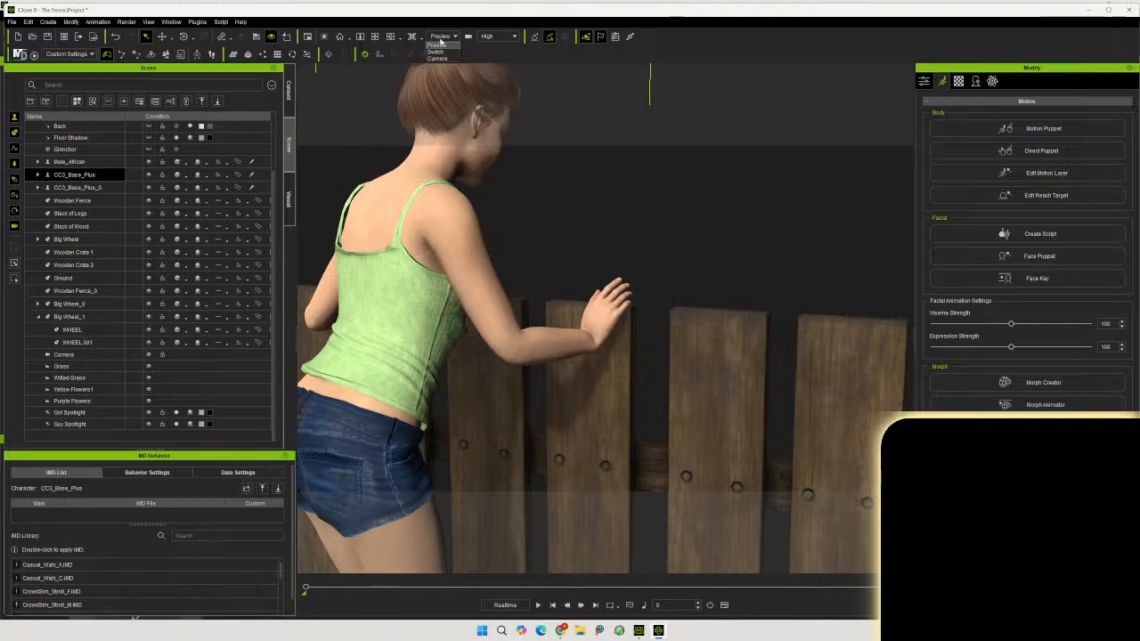
pyautogui.click(439, 48)
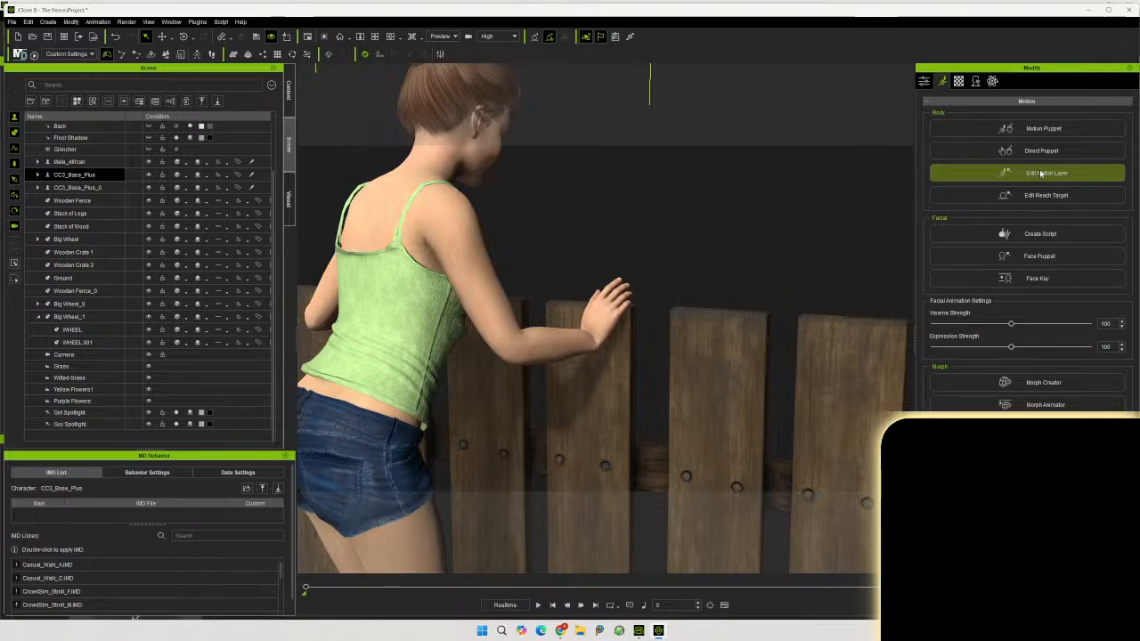
# Reopen Edit Motion Layer and rotate the woman's right index finger sideways, away from the middle finger
pyautogui.click(1041, 173)
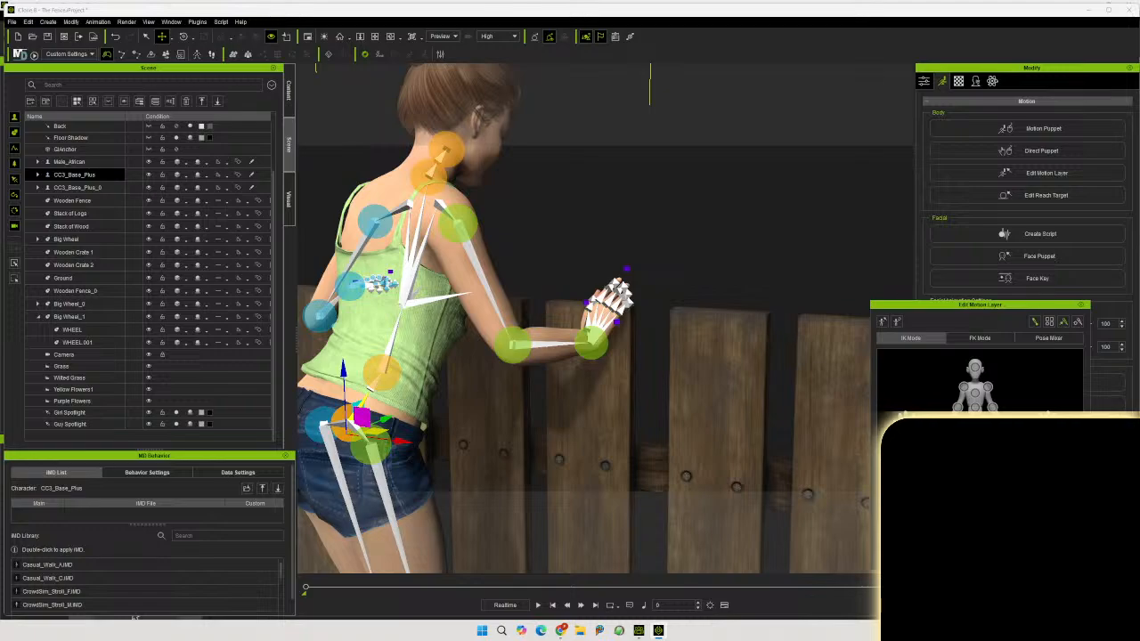
pyautogui.click(591, 343)
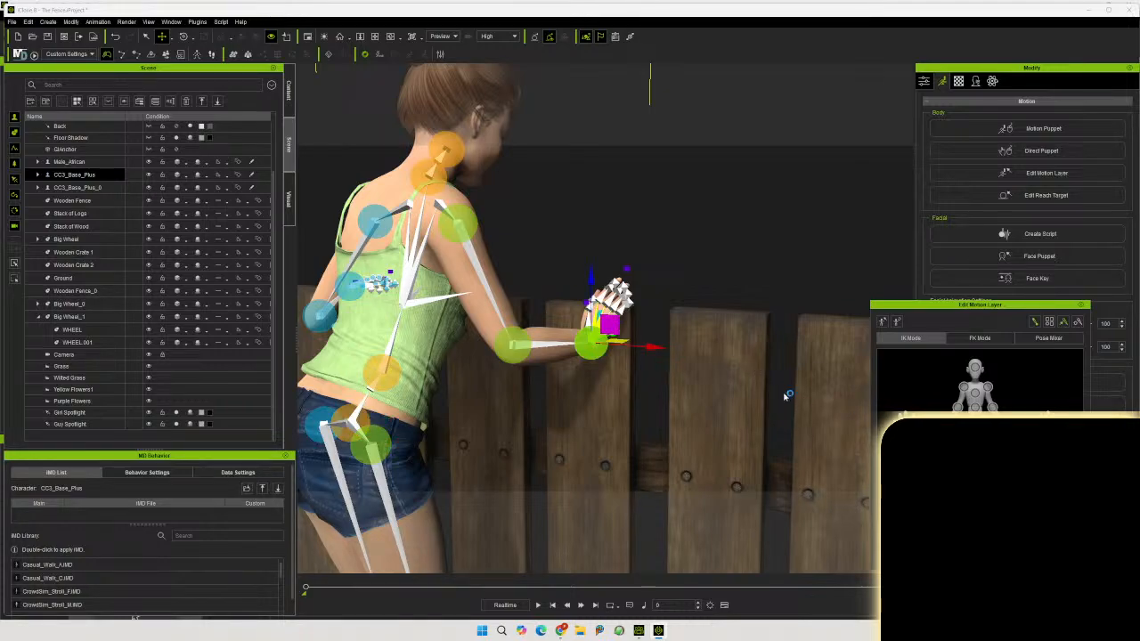
pyautogui.scroll(5, 693, 340)
pyautogui.scroll(-2, 697, 339)
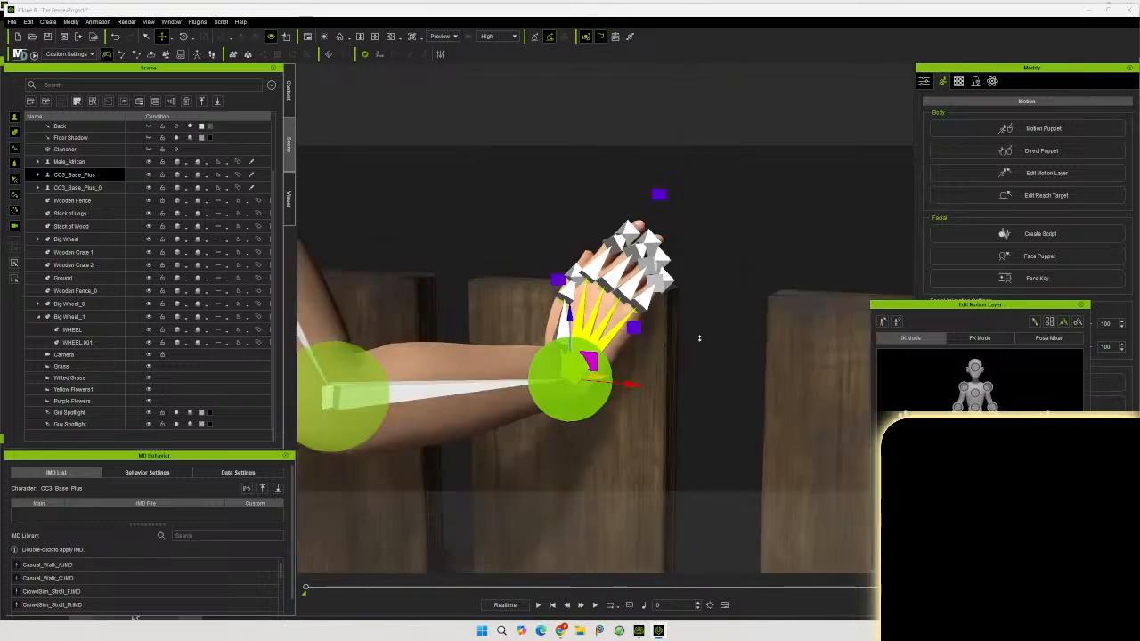
pyautogui.keyDown('alt'); pyautogui.moveTo(705, 348); pyautogui.dragTo(816, 461, button='right'); pyautogui.keyUp('alt')
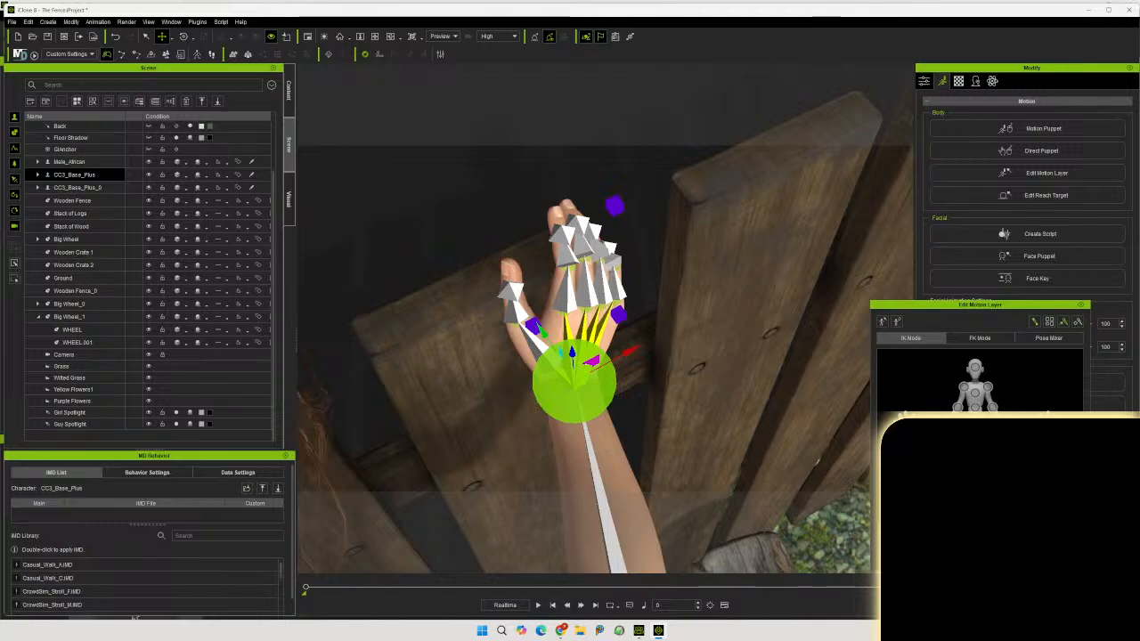
pyautogui.press('e')
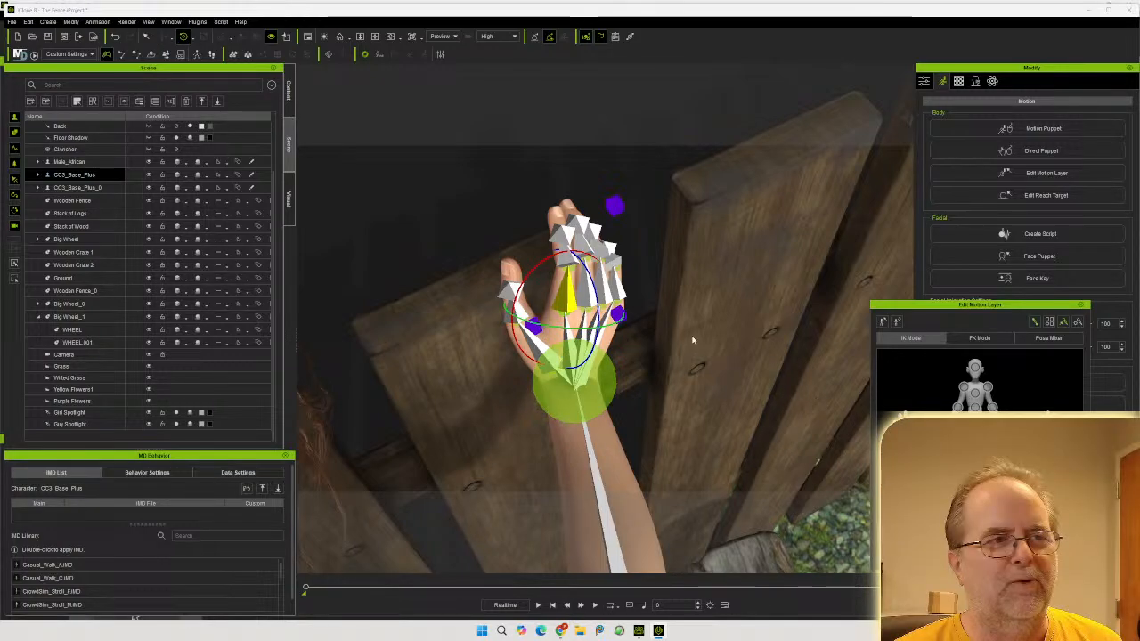
pyautogui.moveTo(597, 319)
pyautogui.mouseDown()
pyautogui.moveTo(612, 317)
pyautogui.moveTo(599, 307)
pyautogui.mouseUp()
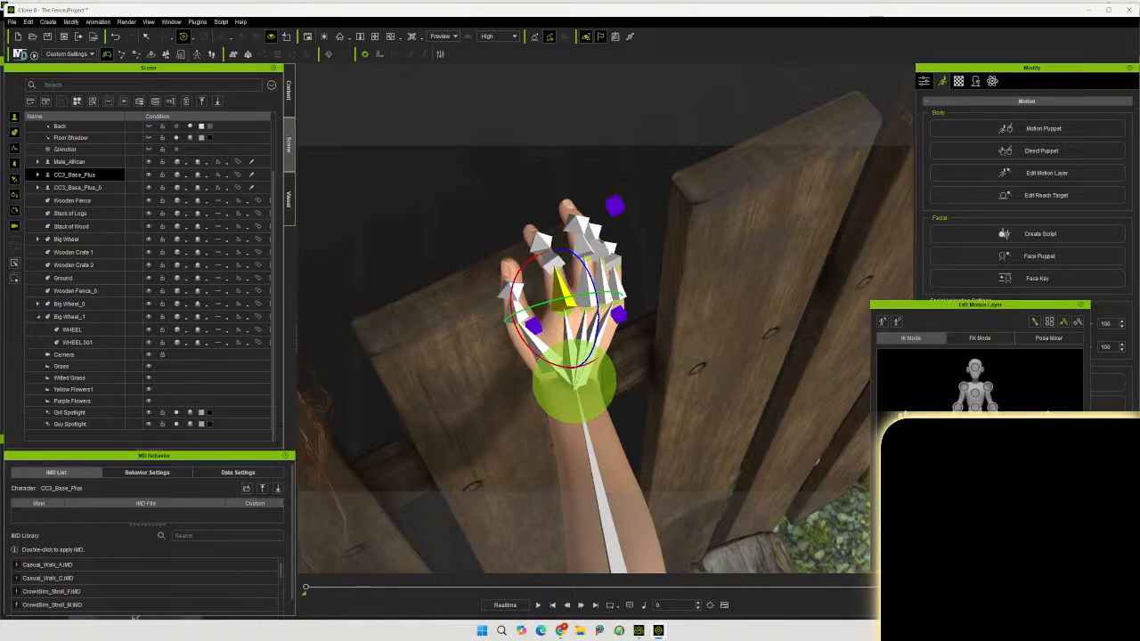
# Bend the woman's right thumb toward the index finger and rotate the right middle finger sideways to spread the fingers naturally
pyautogui.click(517, 311)
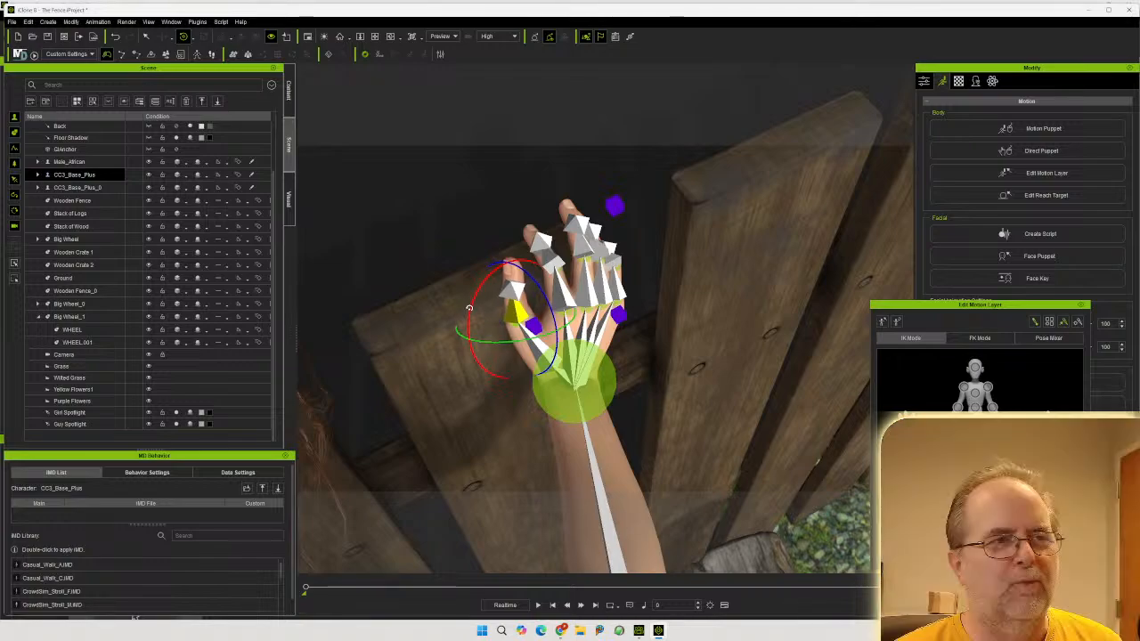
pyautogui.moveTo(469, 308); pyautogui.dragTo(469, 291)
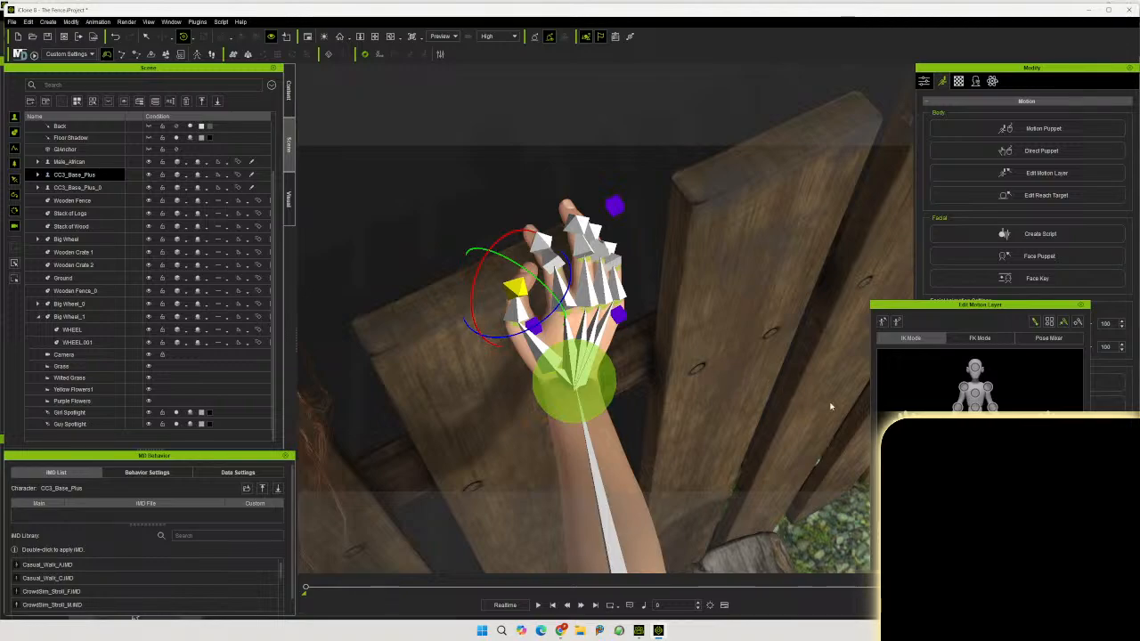
pyautogui.click(611, 297)
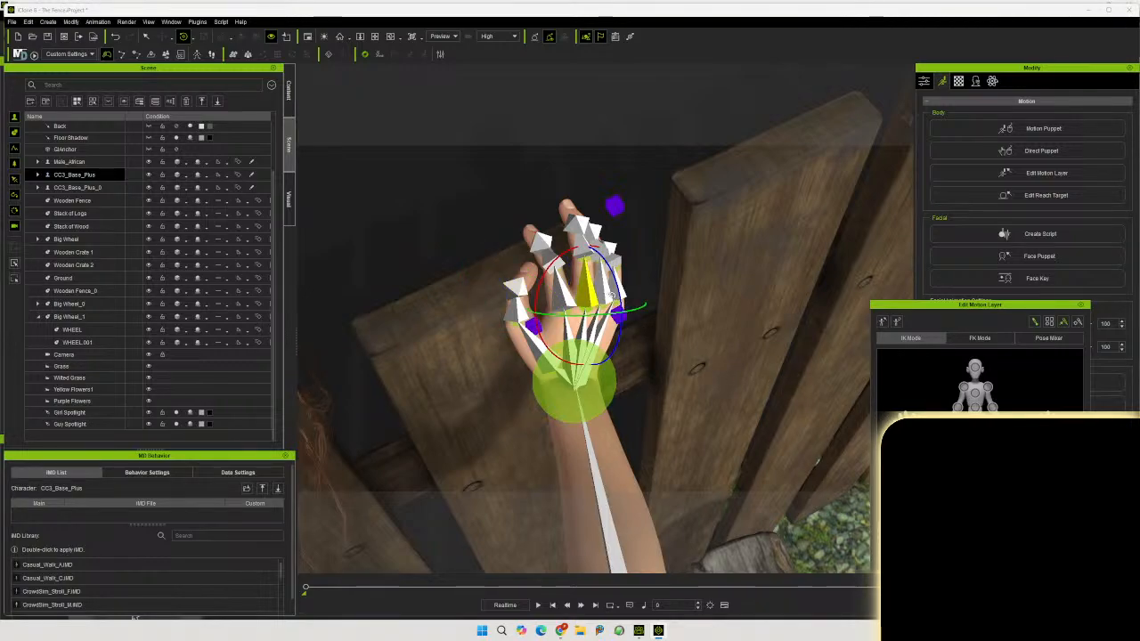
pyautogui.moveTo(621, 296); pyautogui.dragTo(621, 287)
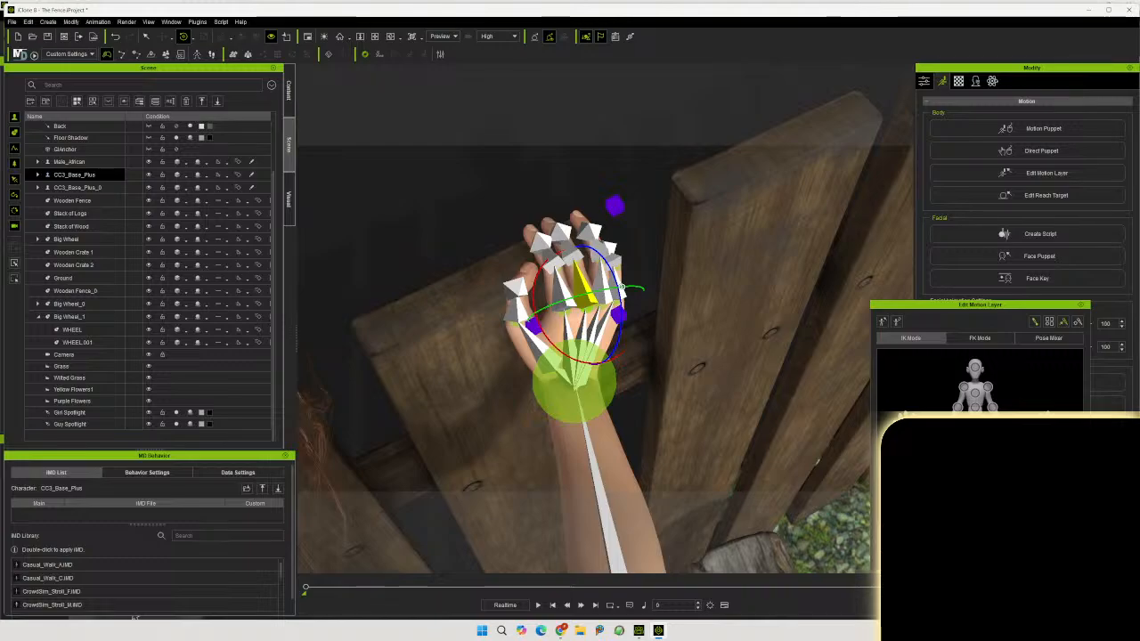
# Inspect the right hand's finger pose around the fence and from the Camera view, closing Edit Motion Layer
pyautogui.moveTo(549, 308); pyautogui.dragTo(978, 201, button='right')
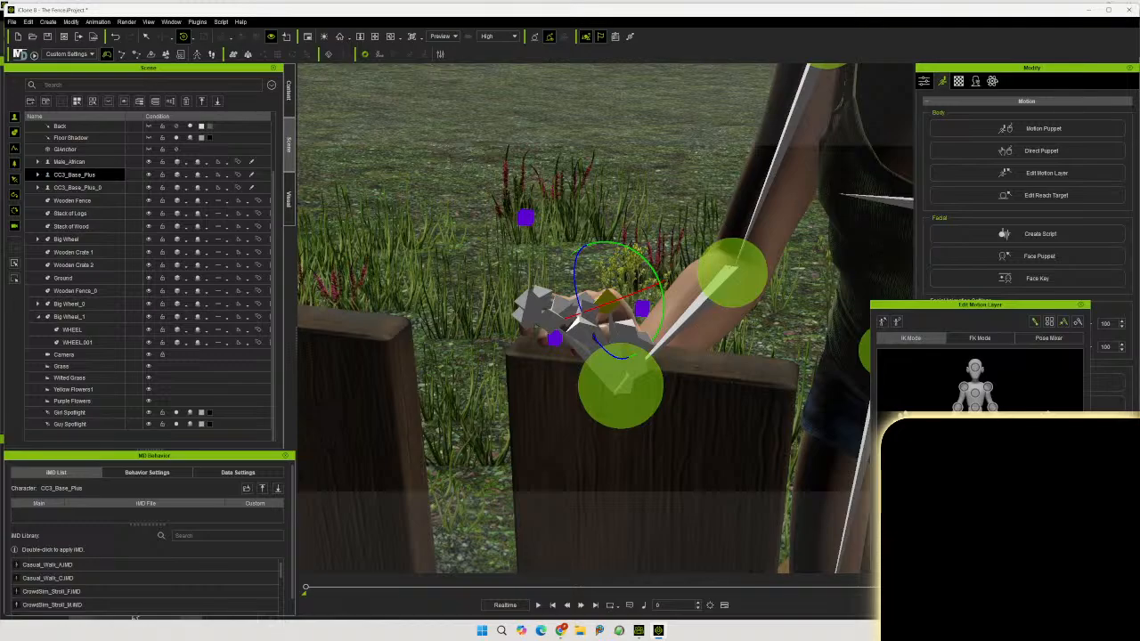
pyautogui.click(564, 317)
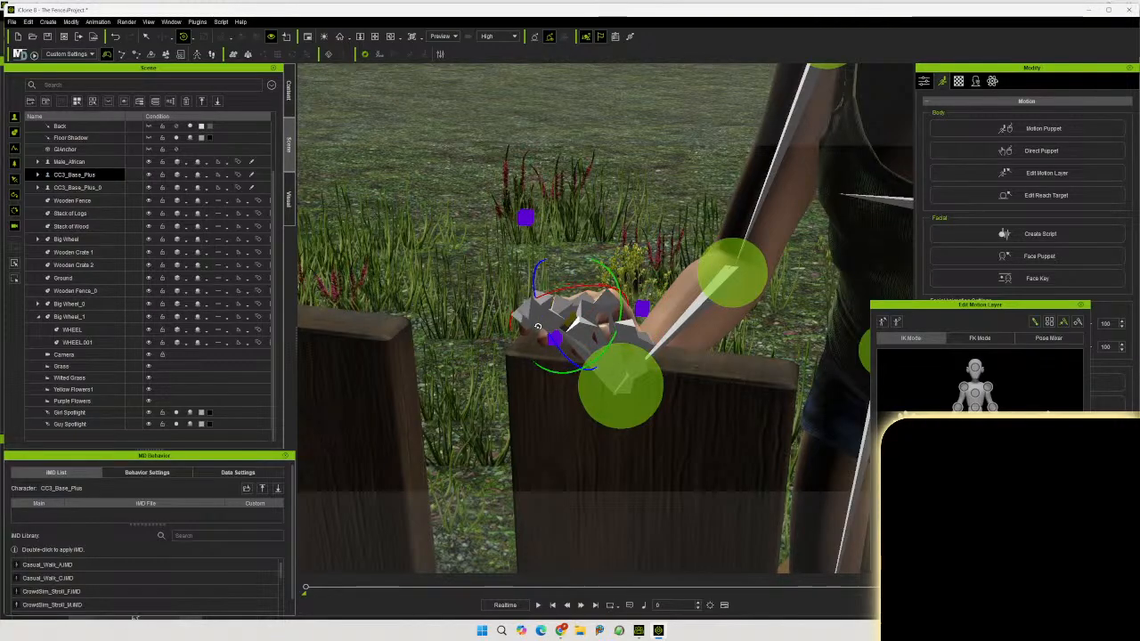
pyautogui.moveTo(538, 320); pyautogui.dragTo(579, 320, button='right')
pyautogui.press('z')
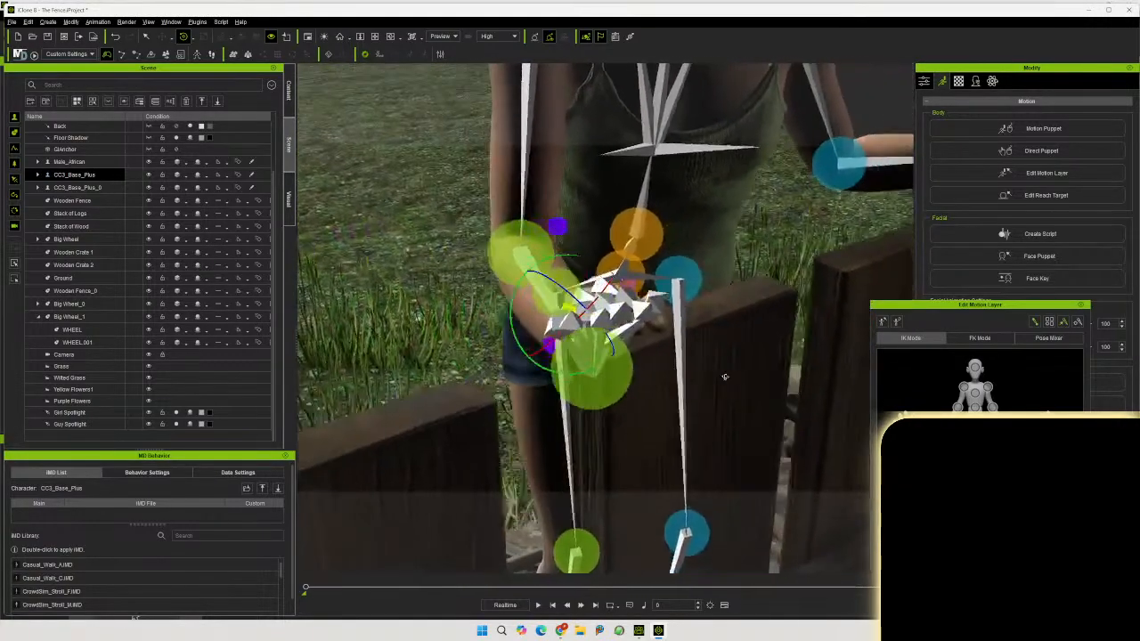
pyautogui.moveTo(659, 267); pyautogui.dragTo(688, 251, button='right')
pyautogui.click(443, 37)
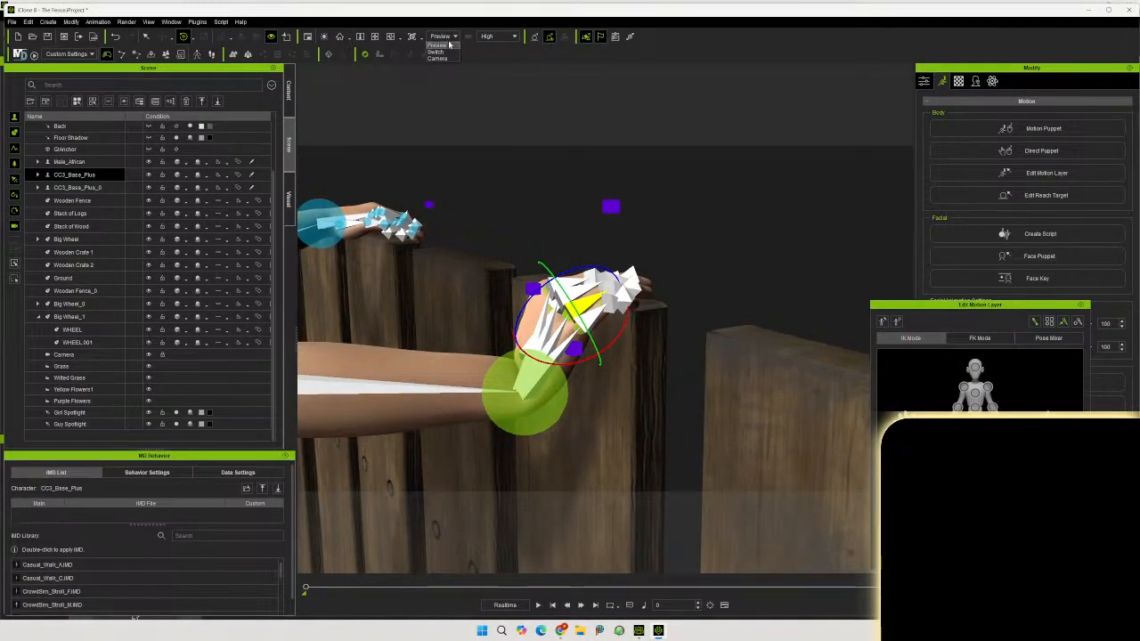
pyautogui.click(448, 57)
pyautogui.click(443, 36)
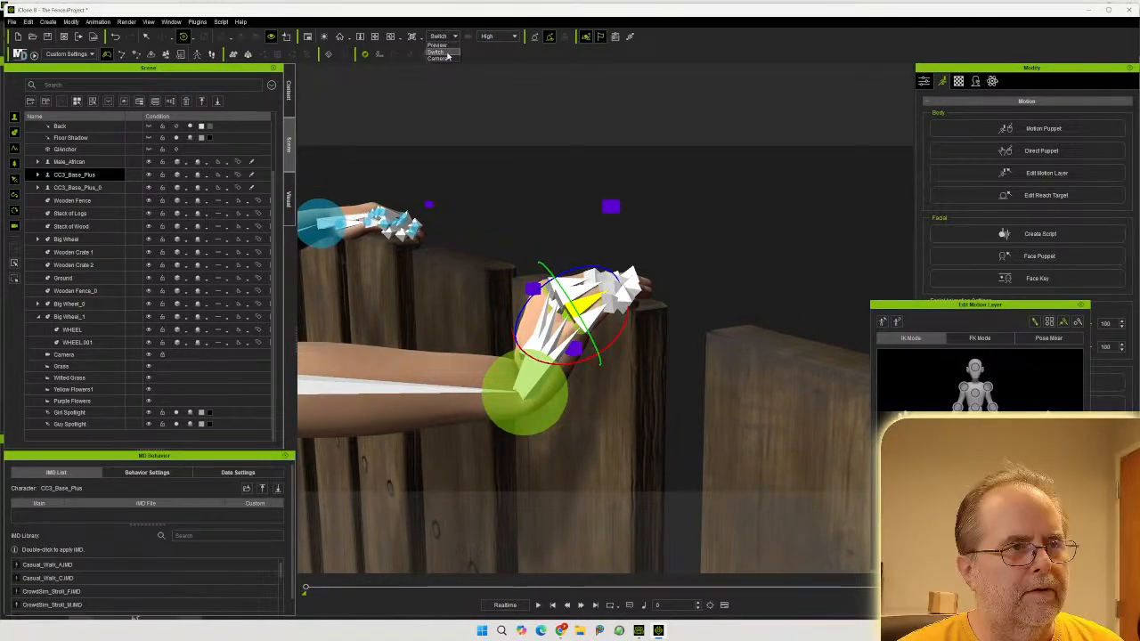
pyautogui.click(445, 56)
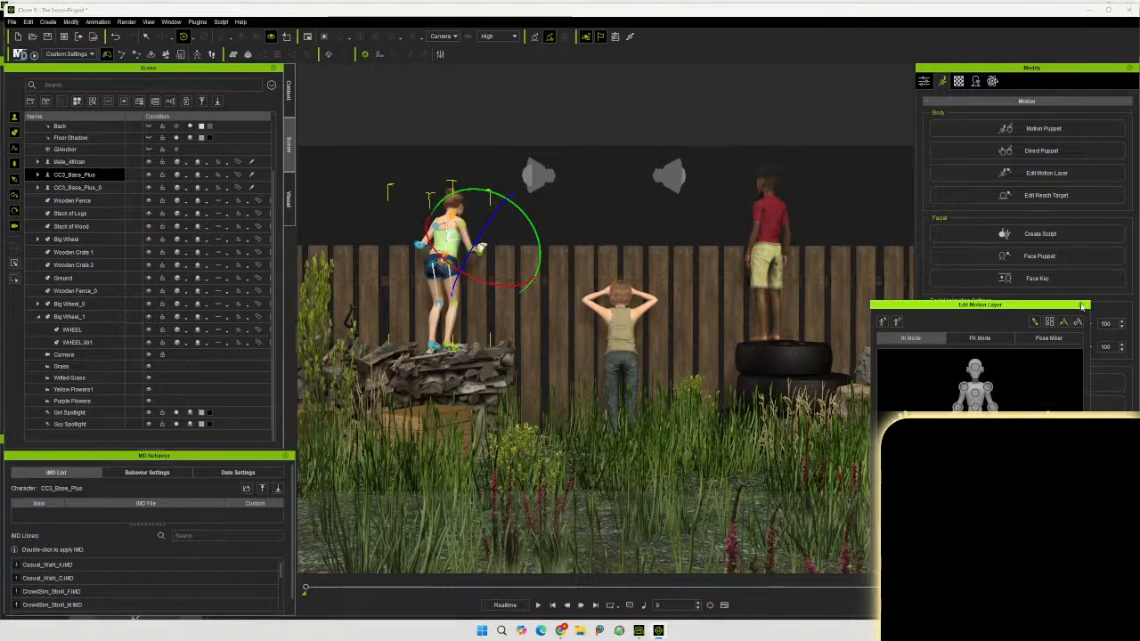
pyautogui.click(1083, 306)
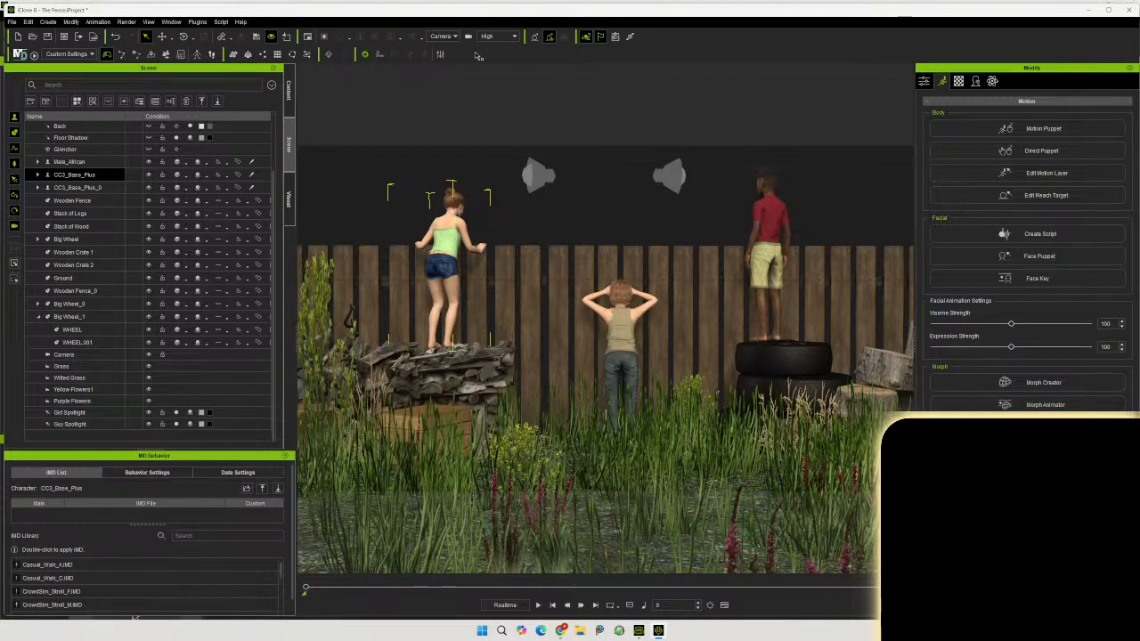
# Return to the Preview view and examine how the woman's left hand sits over the fence
pyautogui.click(442, 36)
pyautogui.click(442, 48)
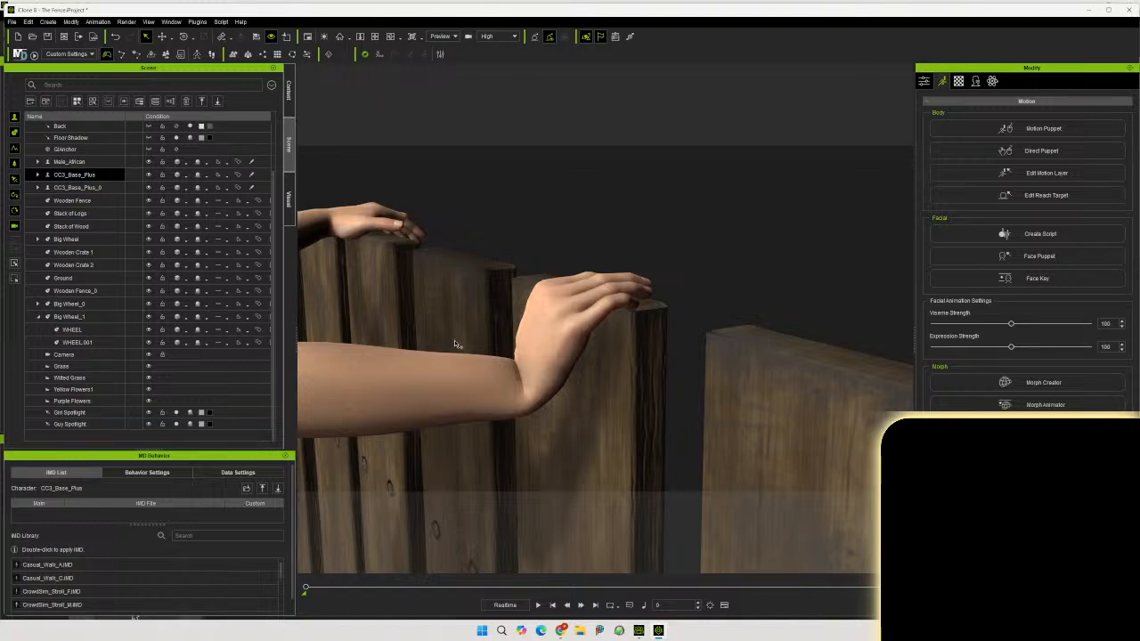
pyautogui.moveTo(454, 342); pyautogui.dragTo(592, 314, button='right')
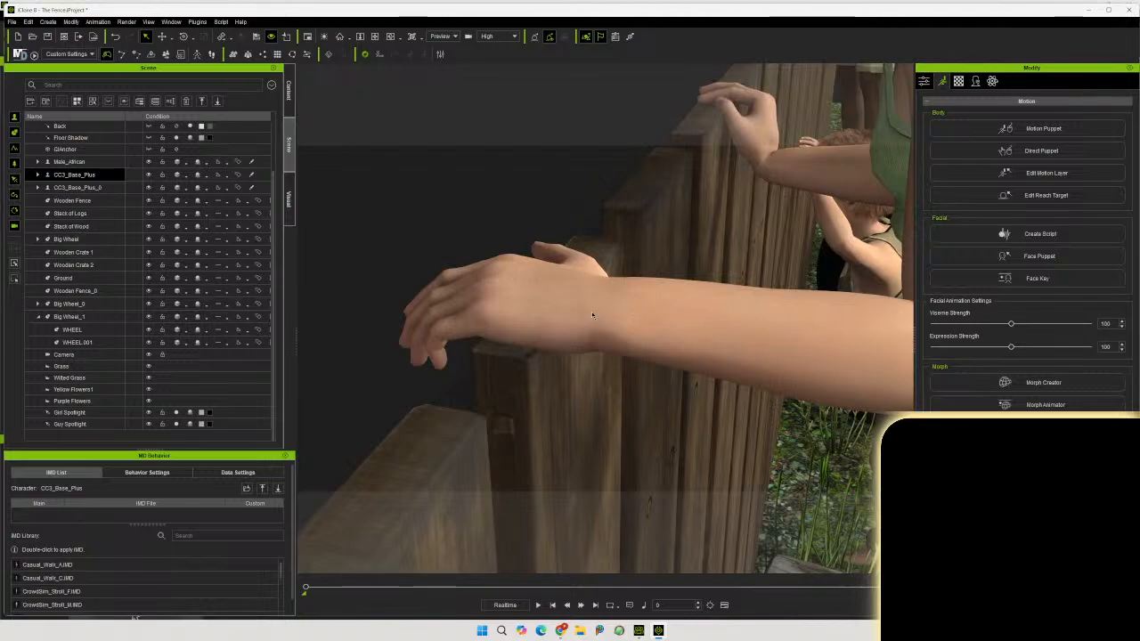
# Reopen Edit Motion Layer and rotate the woman's left hand at the wrist so the fingers point upward
pyautogui.click(1046, 173)
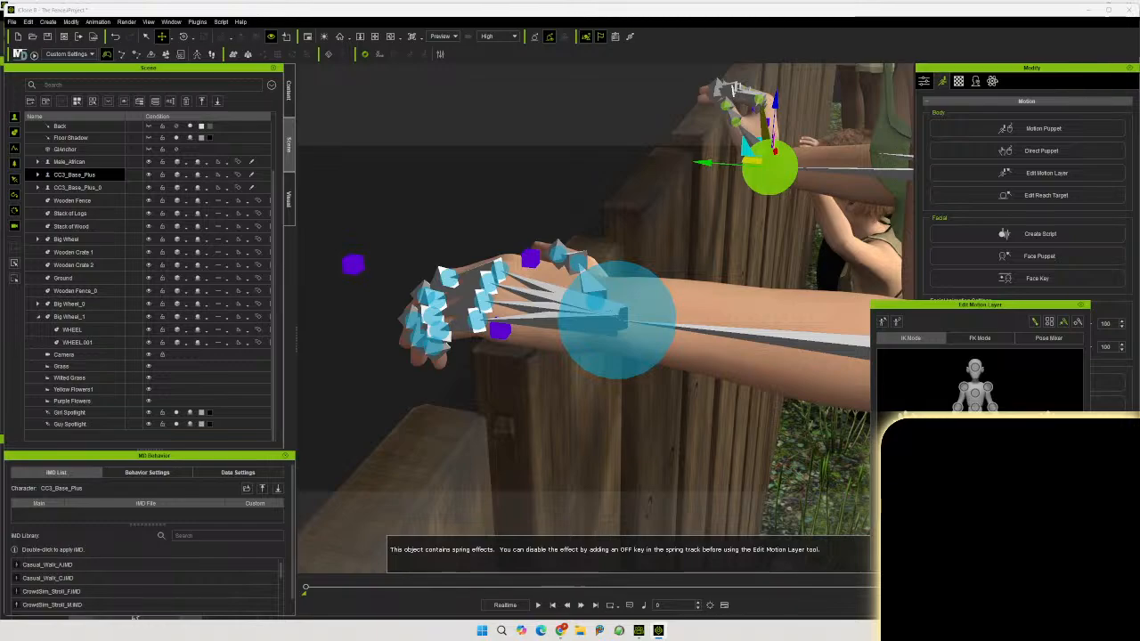
pyautogui.click(616, 319)
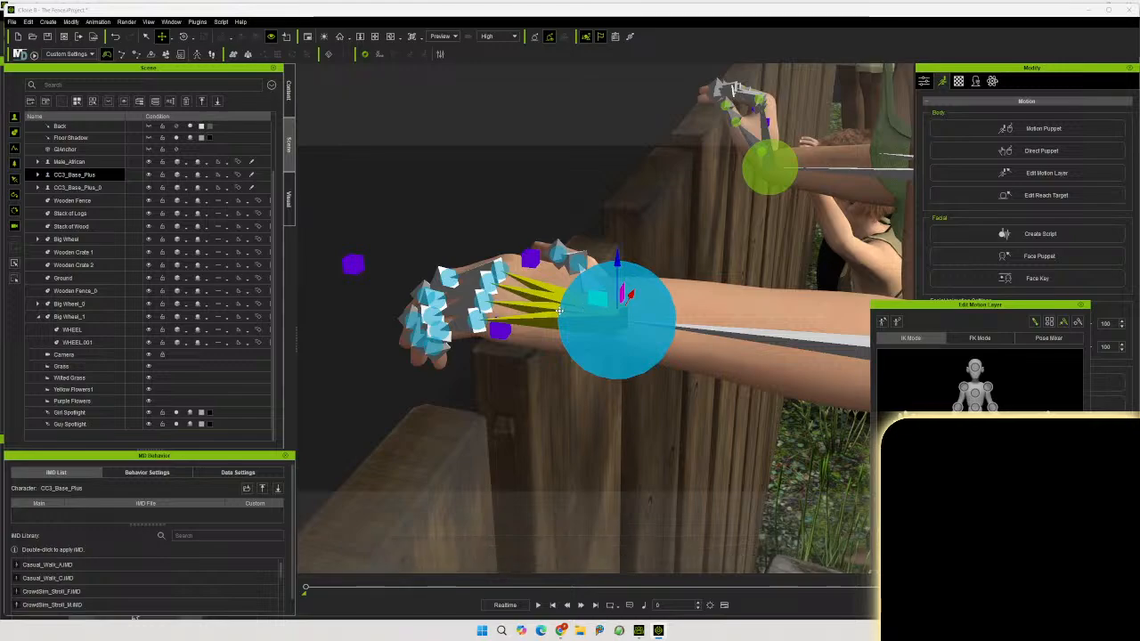
pyautogui.moveTo(558, 313); pyautogui.dragTo(621, 281)
pyautogui.scroll(-5, 666, 299)
pyautogui.click(183, 36)
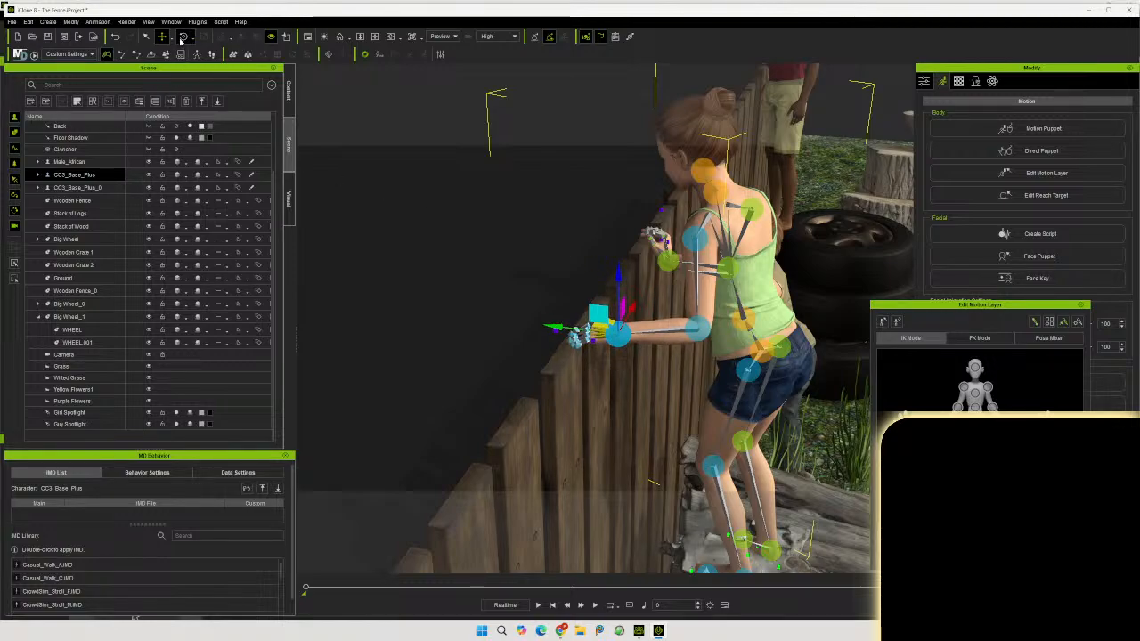
pyautogui.scroll(5, 465, 434)
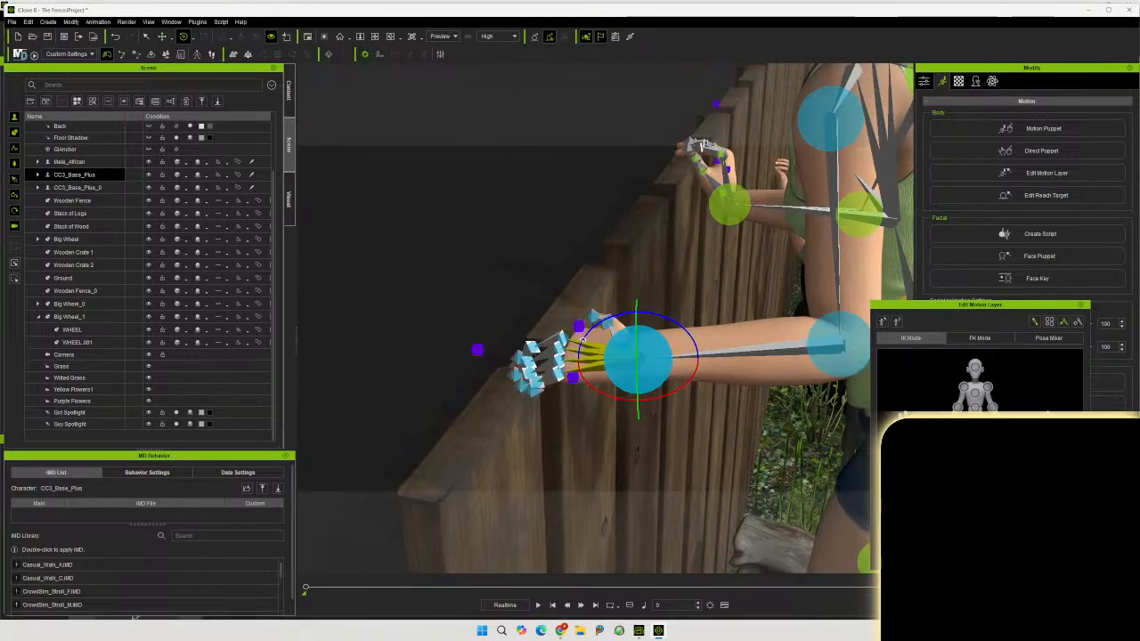
pyautogui.moveTo(585, 331); pyautogui.dragTo(602, 330)
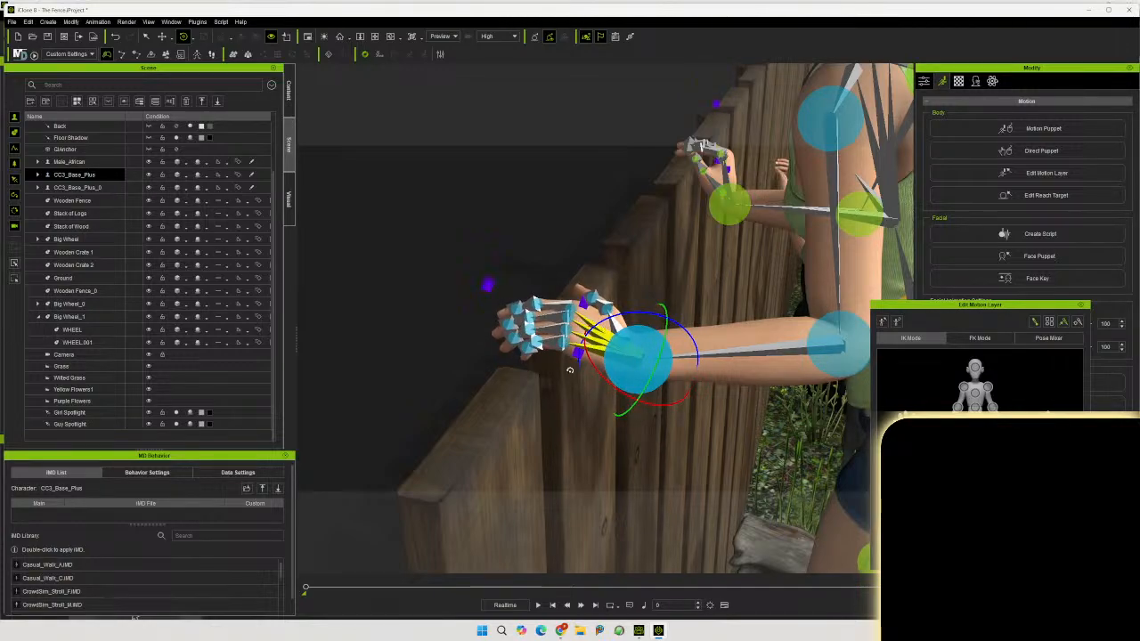
pyautogui.moveTo(516, 443); pyautogui.dragTo(532, 397, button='right')
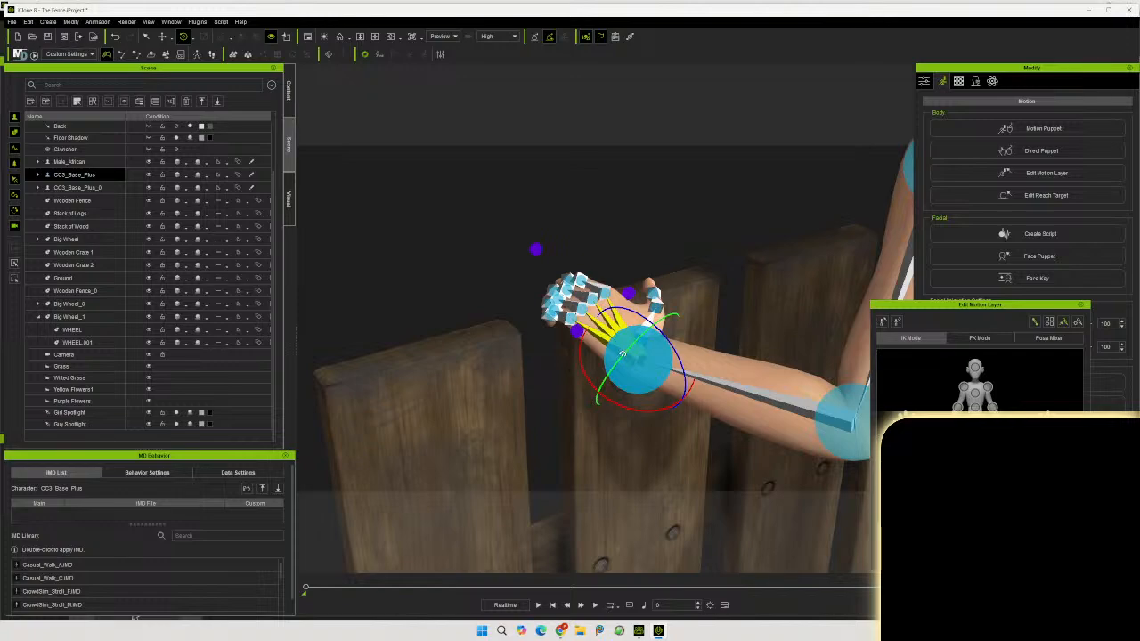
pyautogui.moveTo(628, 353); pyautogui.dragTo(601, 375)
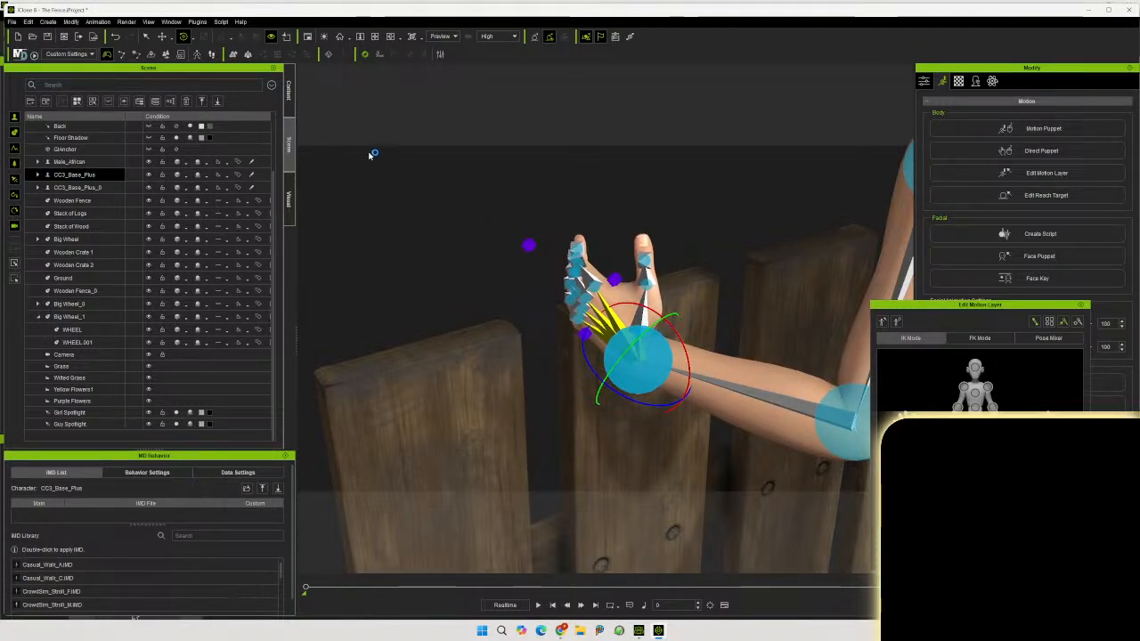
# Lower the woman's left wrist below the top of the fence board so the raised hand leans against it
pyautogui.press('w')
pyautogui.moveTo(515, 432); pyautogui.dragTo(419, 368, button='right')
pyautogui.moveTo(663, 340); pyautogui.dragTo(650, 392)
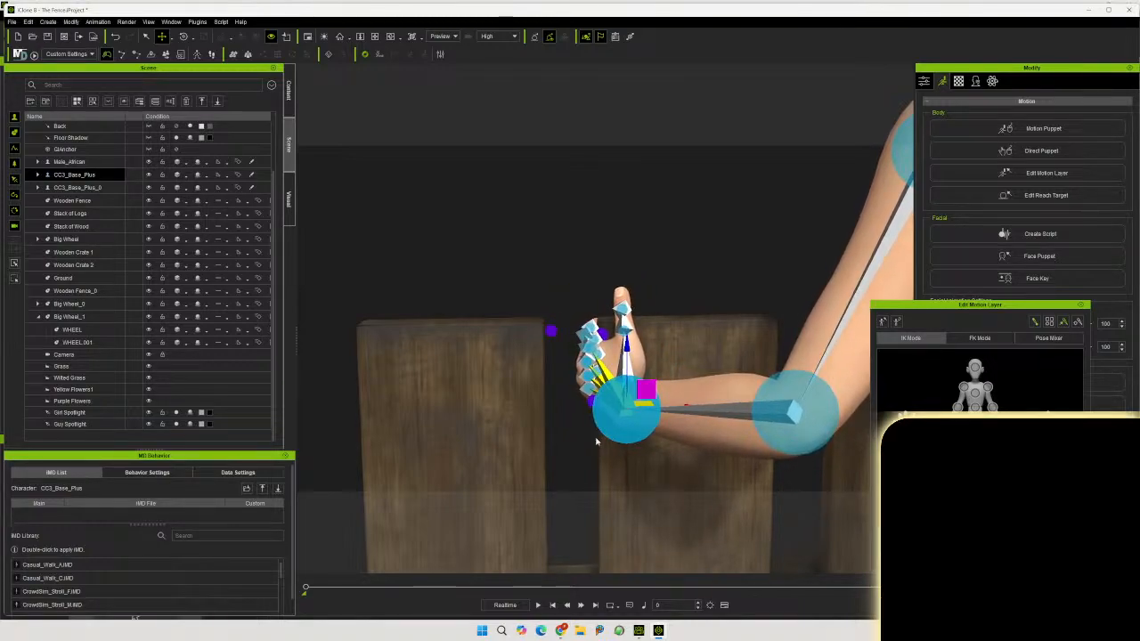
# Bend the woman's left thumb joints toward the fence top and check the pose from the Camera view
pyautogui.keyDown('alt'); pyautogui.moveTo(597, 441); pyautogui.dragTo(819, 508); pyautogui.keyUp('alt')
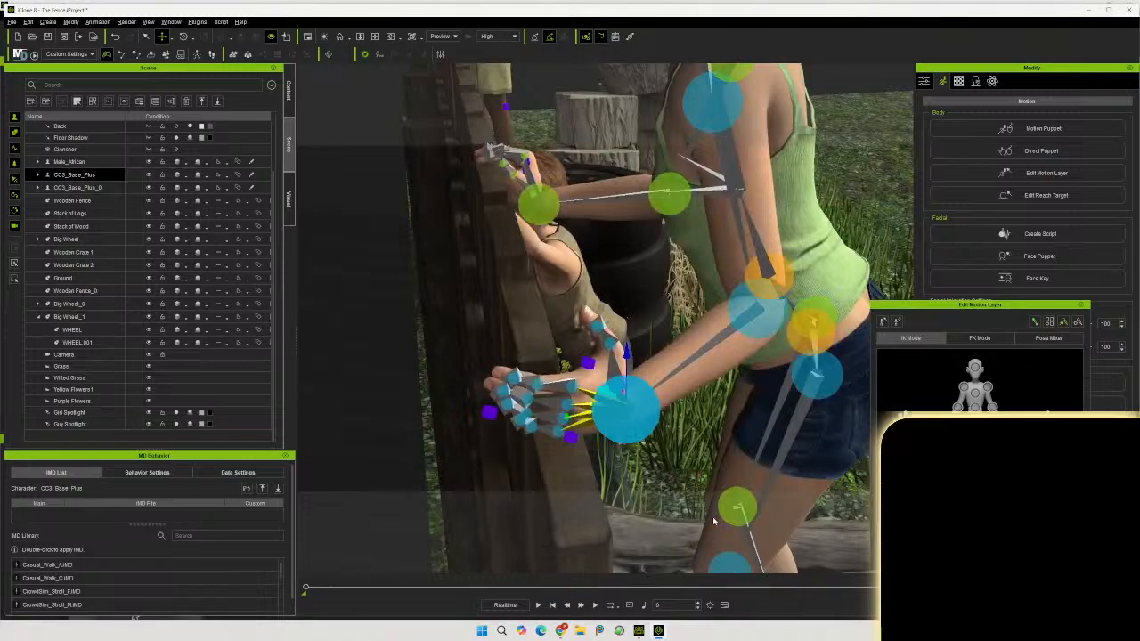
pyautogui.moveTo(623, 499); pyautogui.dragTo(374, 495, button='right')
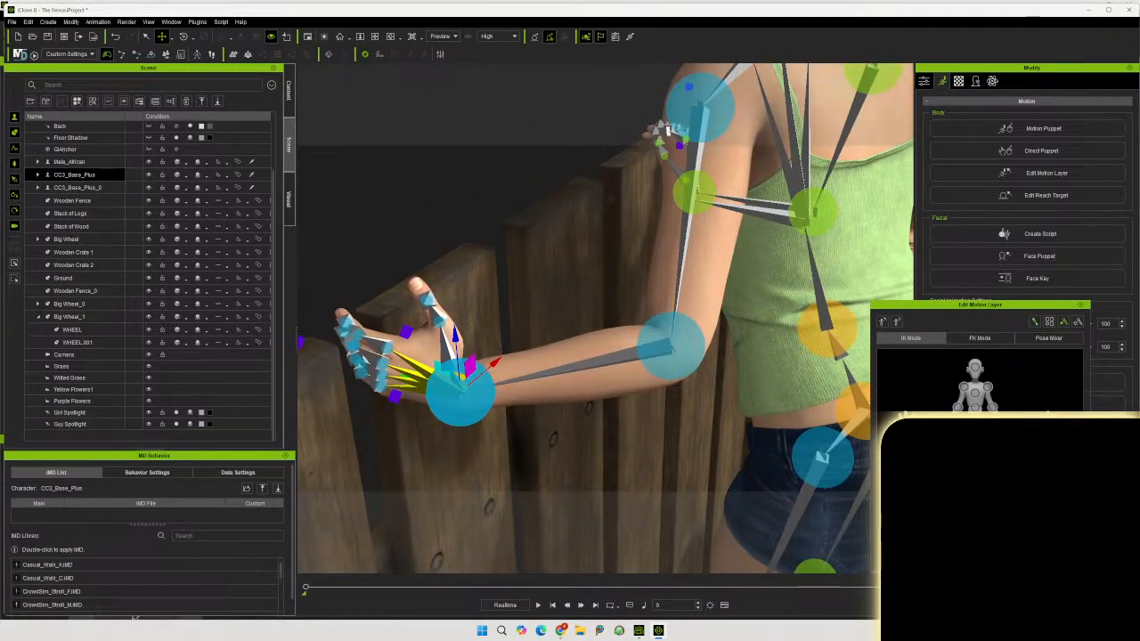
pyautogui.press('e')
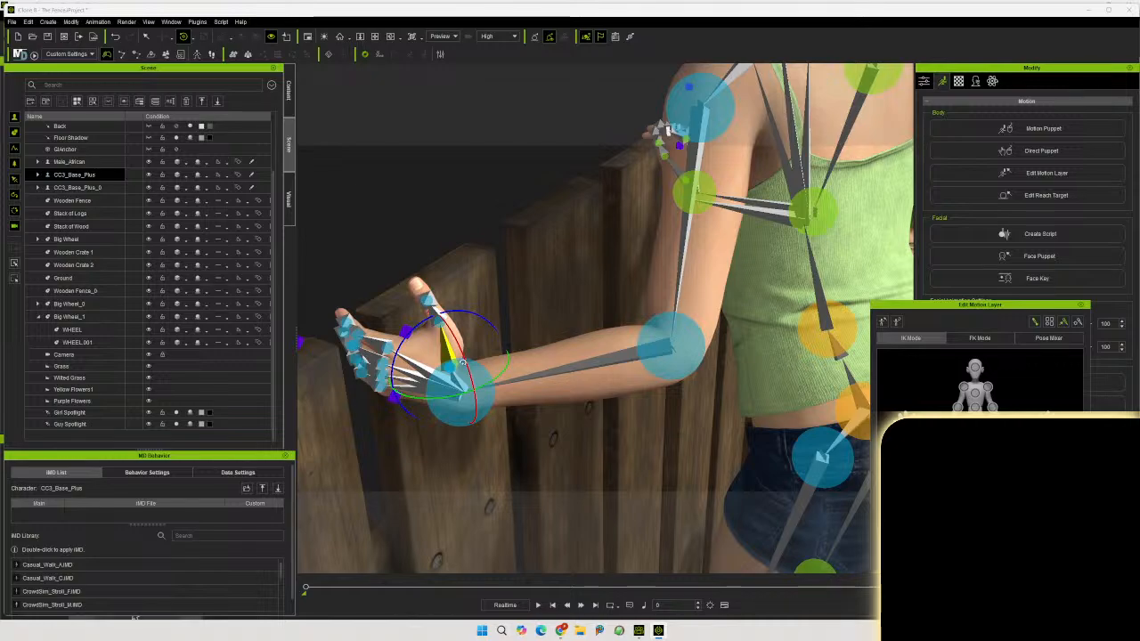
pyautogui.moveTo(462, 362); pyautogui.dragTo(604, 390)
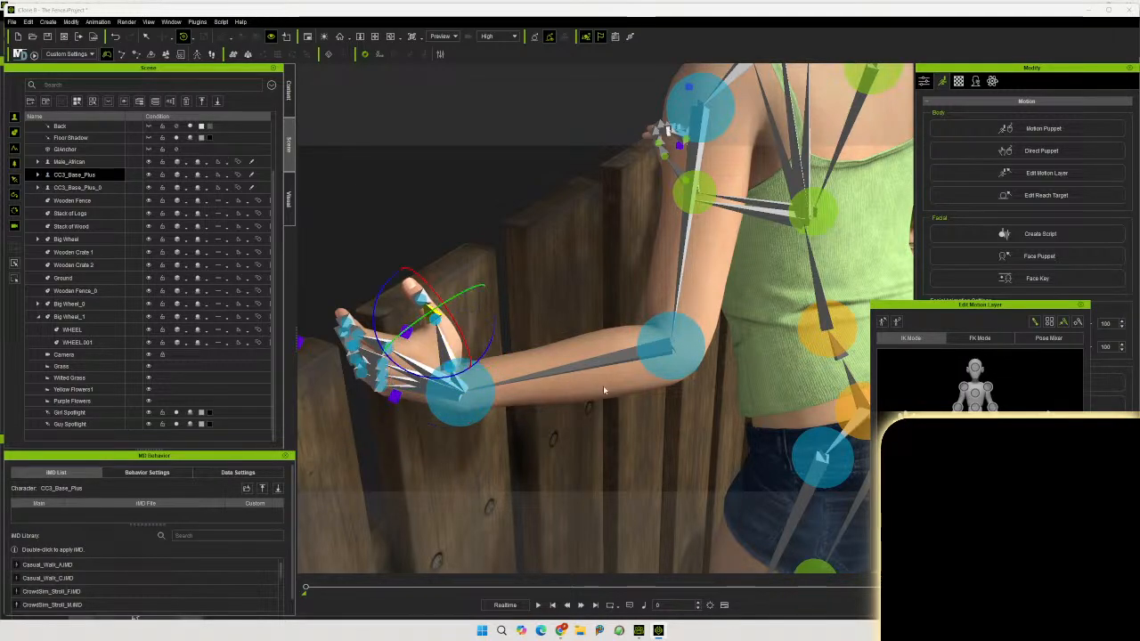
pyautogui.moveTo(460, 329); pyautogui.dragTo(448, 326)
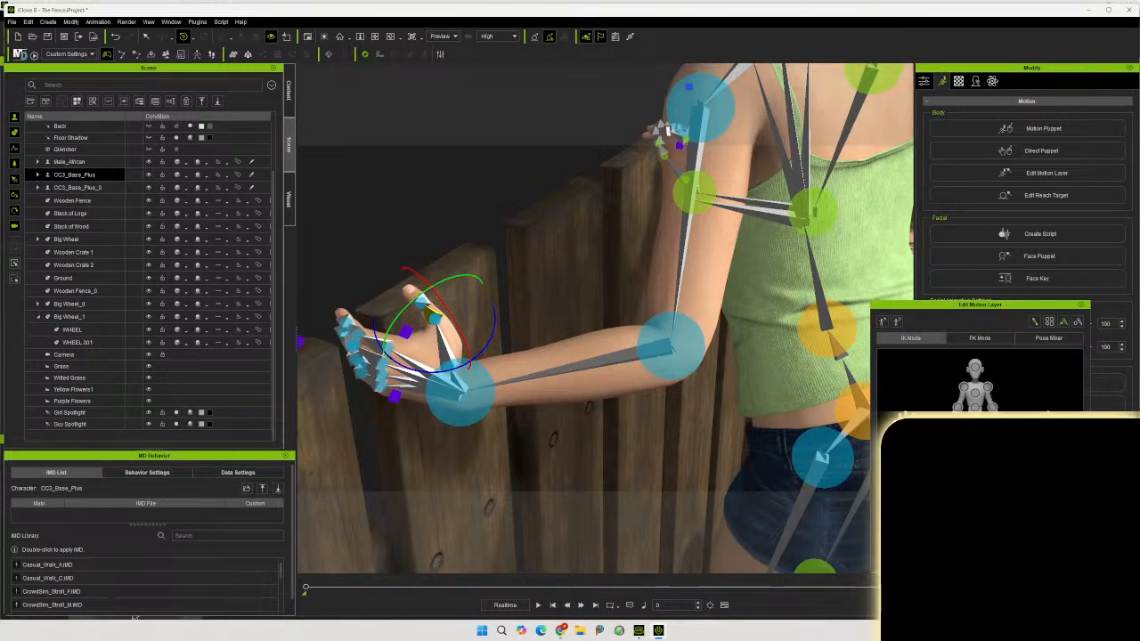
pyautogui.click(421, 302)
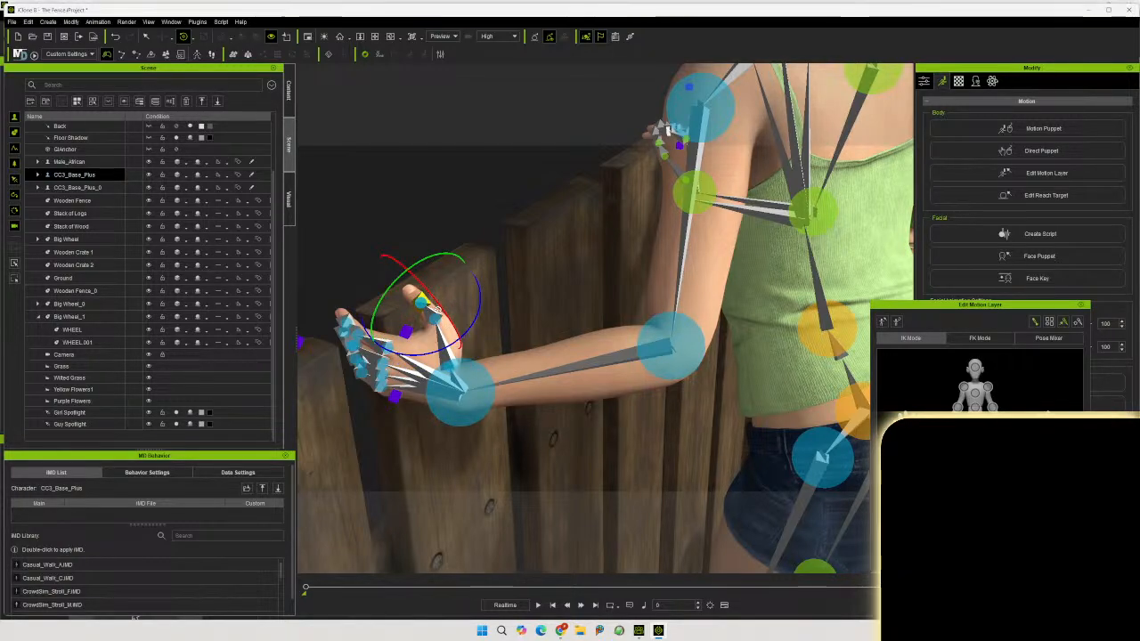
pyautogui.moveTo(438, 310); pyautogui.dragTo(432, 302)
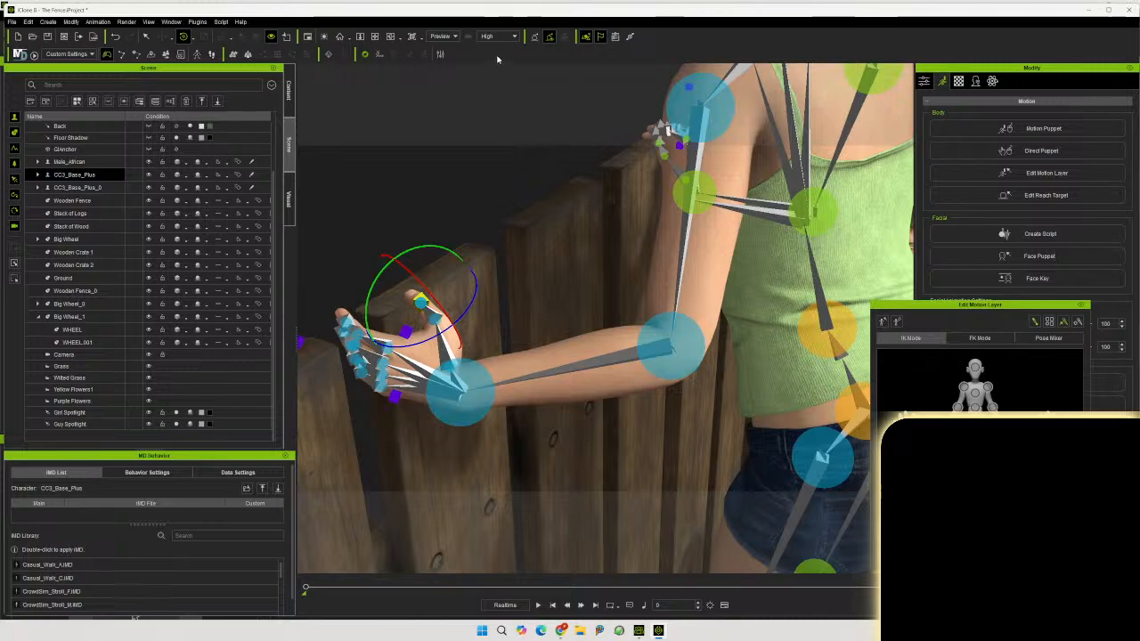
pyautogui.click(442, 37)
pyautogui.click(439, 59)
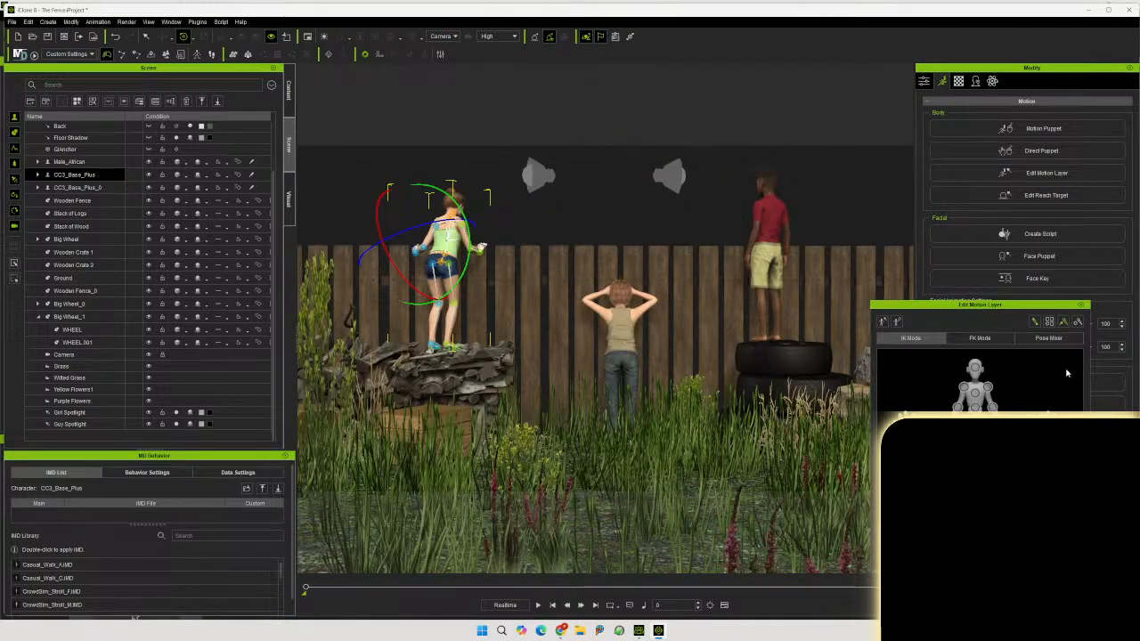
# Rotate the base joint of the woman's left thumb inward toward her fingers and check the pose from the Camera view
pyautogui.click(1080, 305)
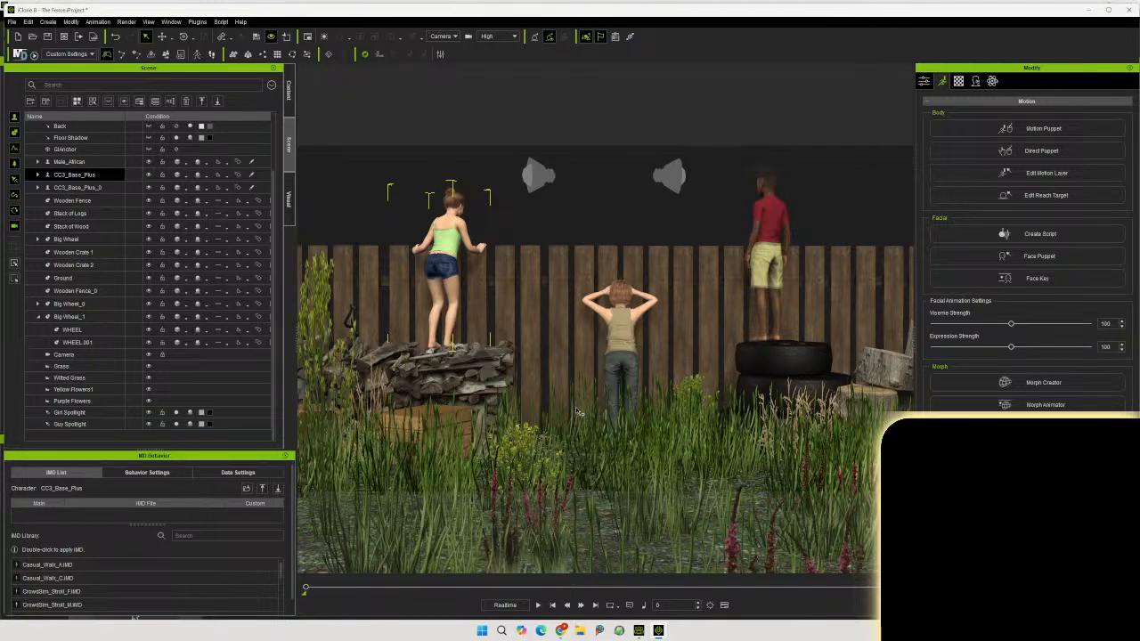
pyautogui.click(453, 38)
pyautogui.click(440, 51)
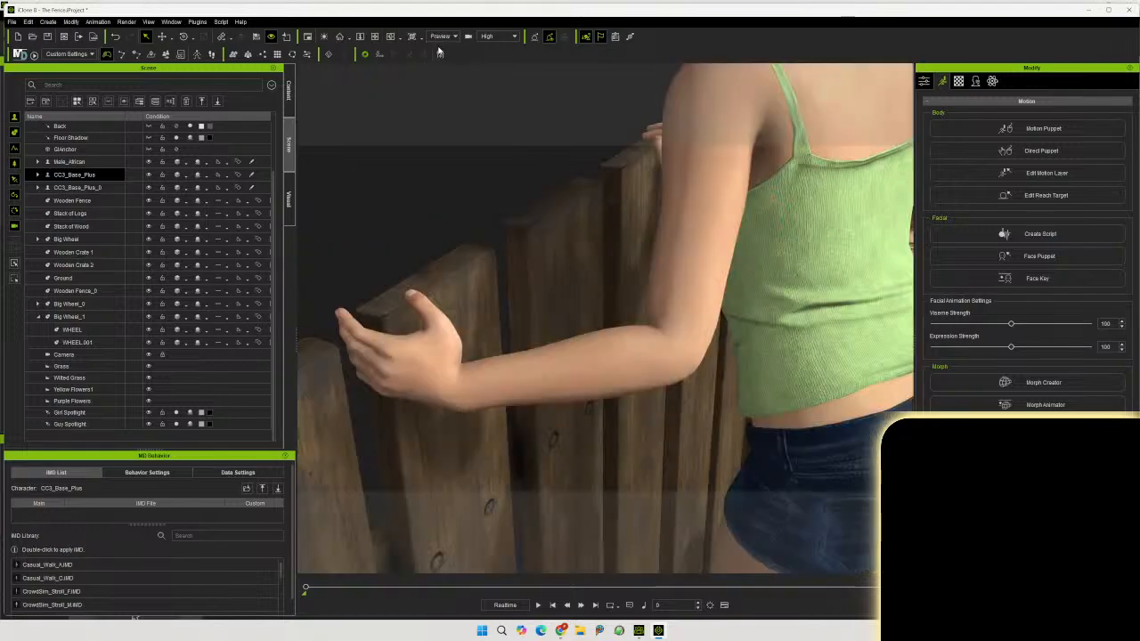
pyautogui.moveTo(491, 314); pyautogui.dragTo(484, 395, button='right')
pyautogui.moveTo(484, 395); pyautogui.dragTo(641, 303, button='middle')
pyautogui.moveTo(641, 303); pyautogui.dragTo(546, 326, button='right')
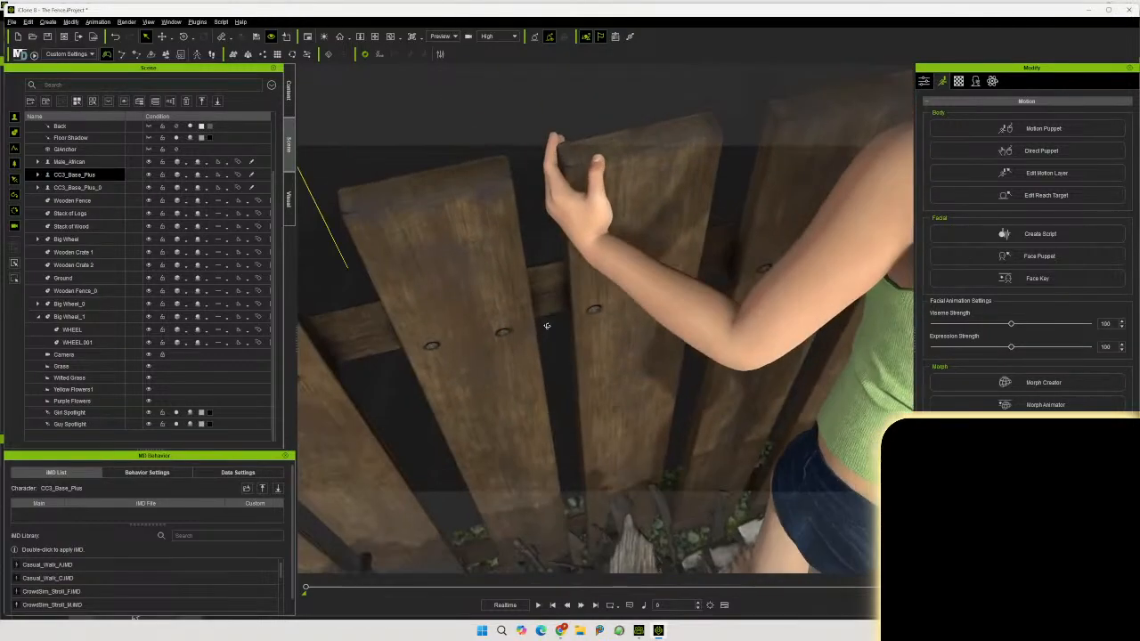
pyautogui.click(1047, 173)
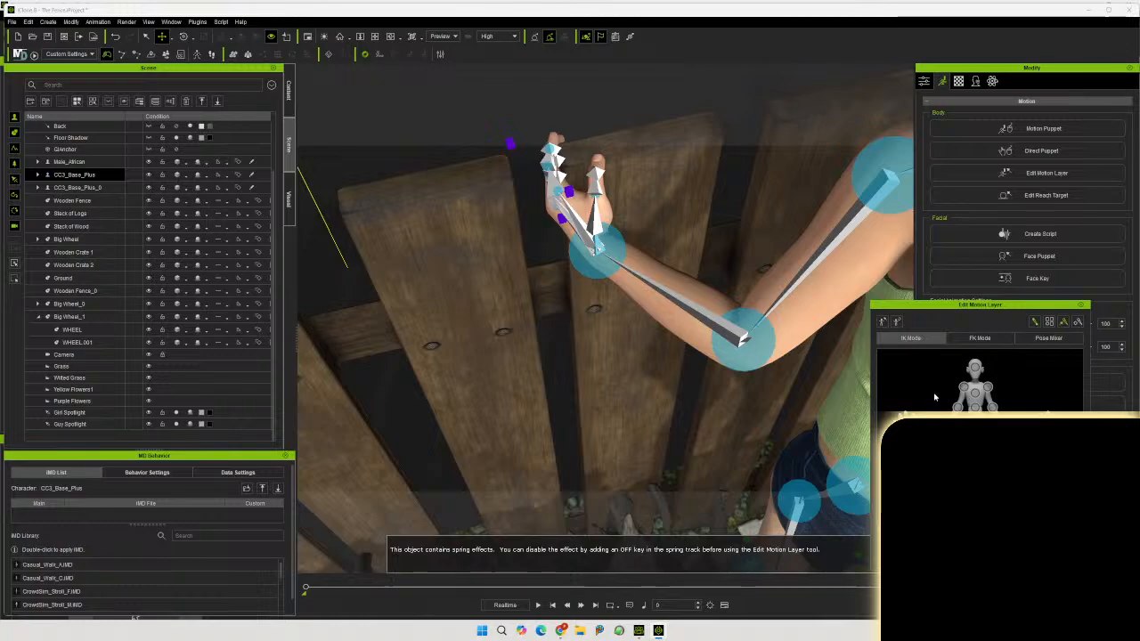
pyautogui.press('e')
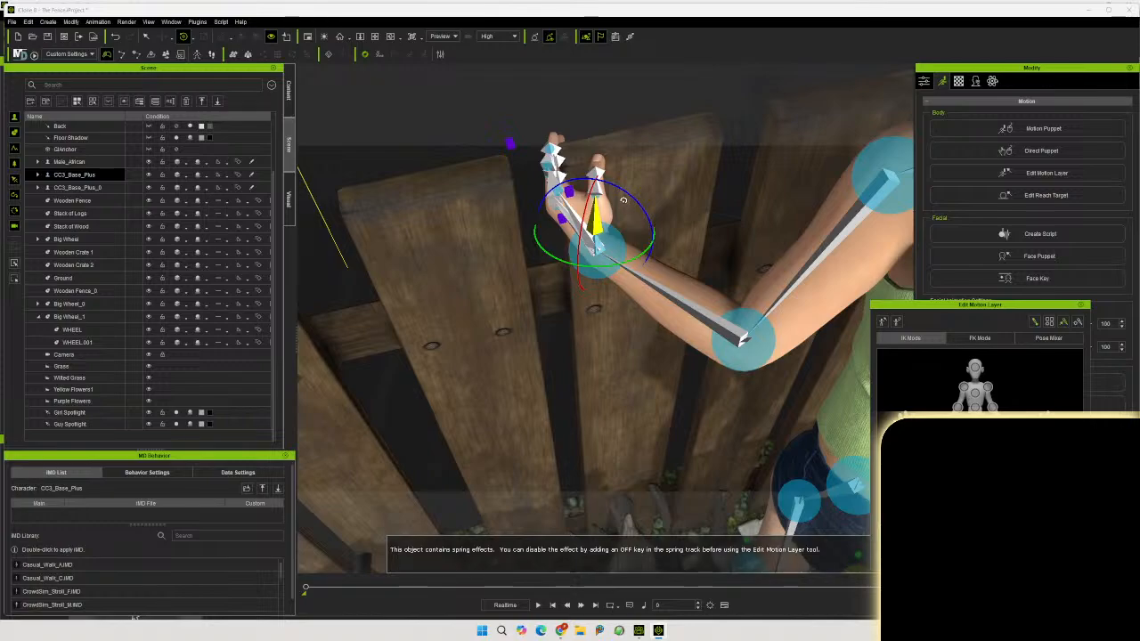
pyautogui.moveTo(613, 190); pyautogui.dragTo(606, 184)
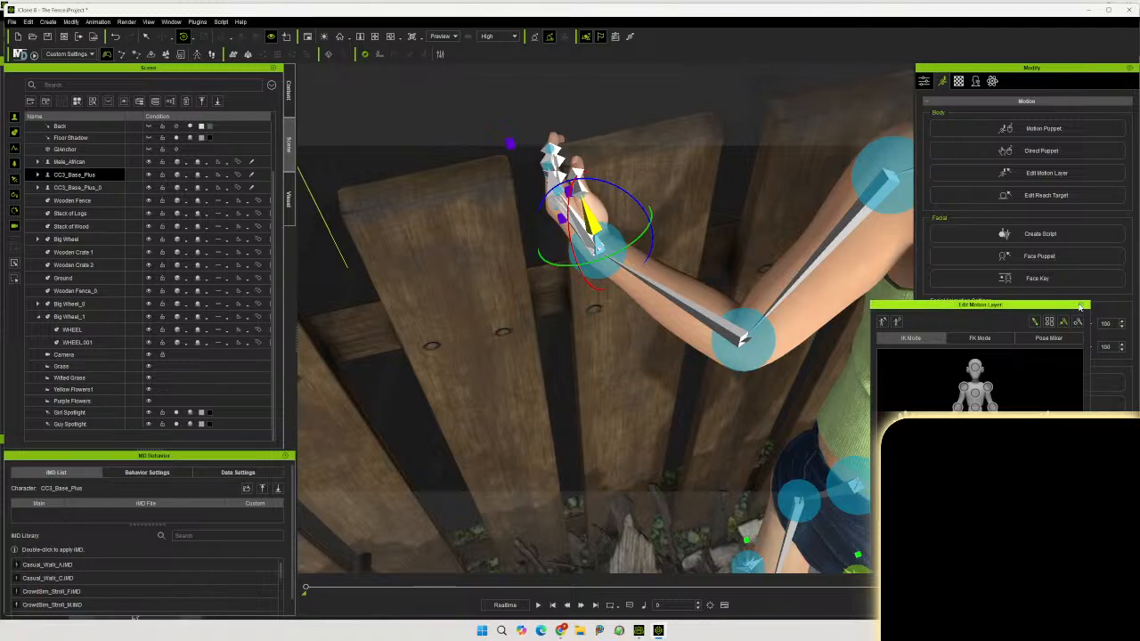
pyautogui.click(1080, 305)
pyautogui.click(437, 38)
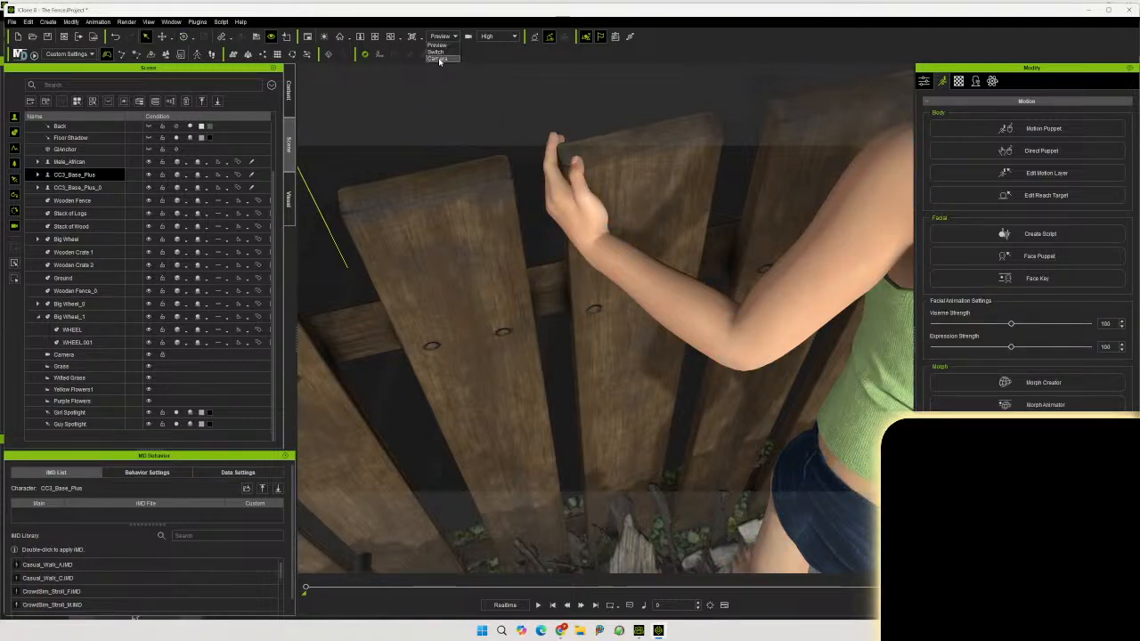
pyautogui.click(437, 58)
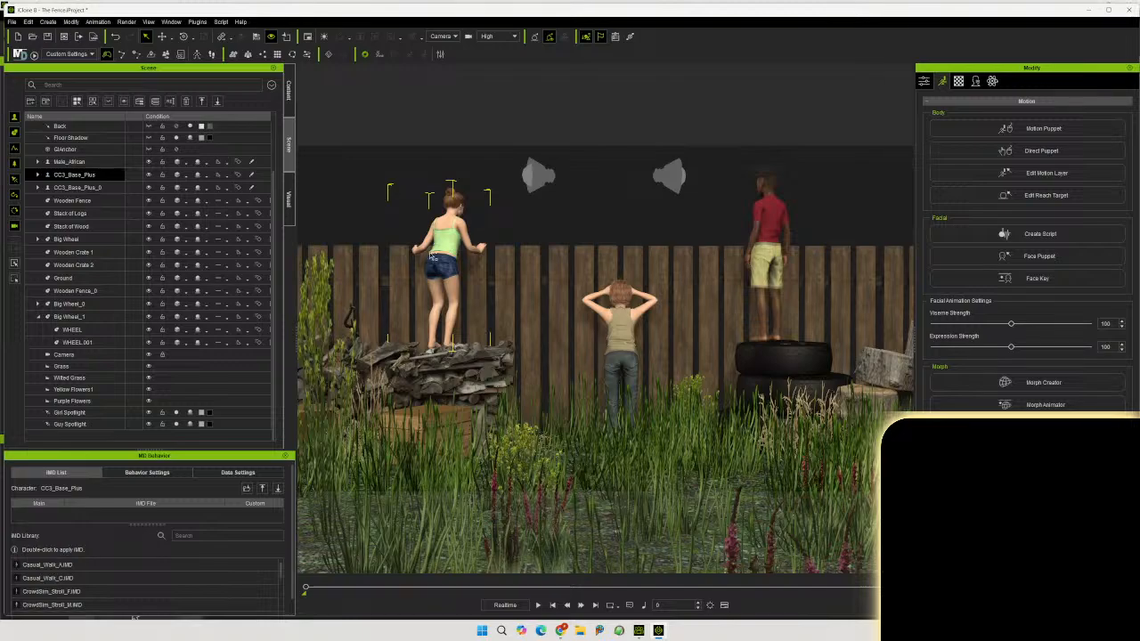
# Bend the next joint of the woman's left thumb closer to the fingers and check the result from the Camera view
pyautogui.click(443, 36)
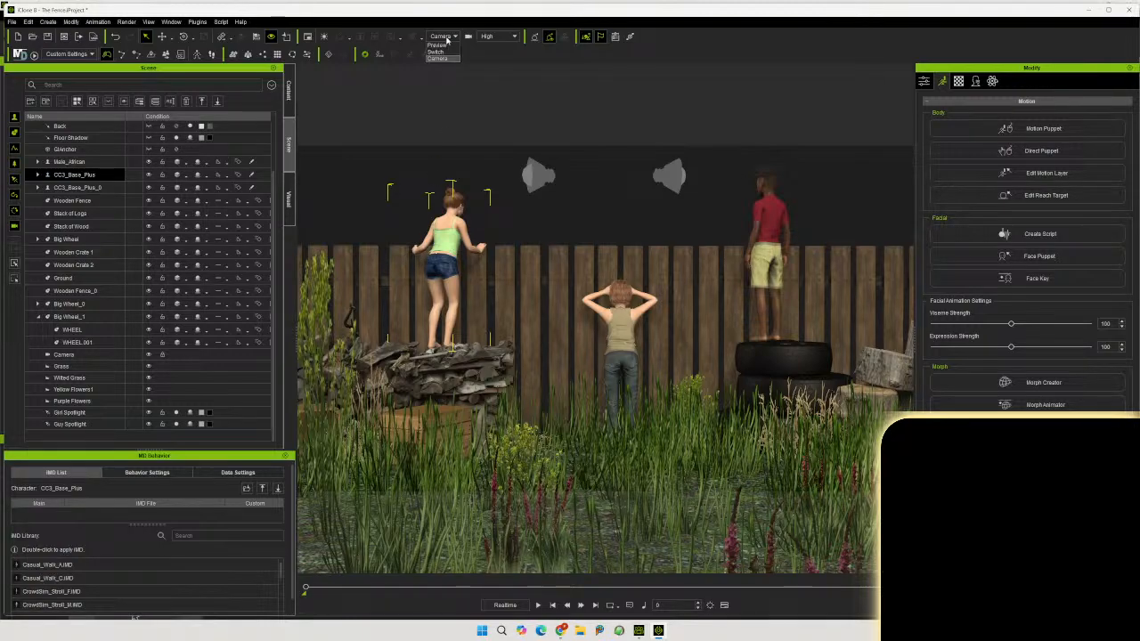
pyautogui.click(440, 45)
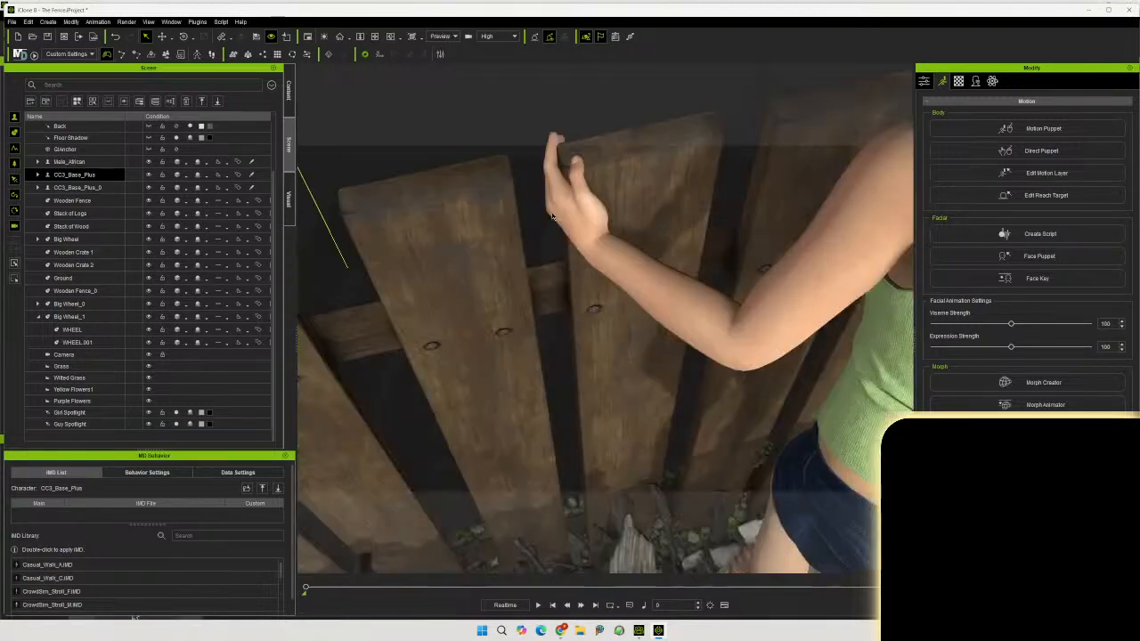
pyautogui.click(1046, 173)
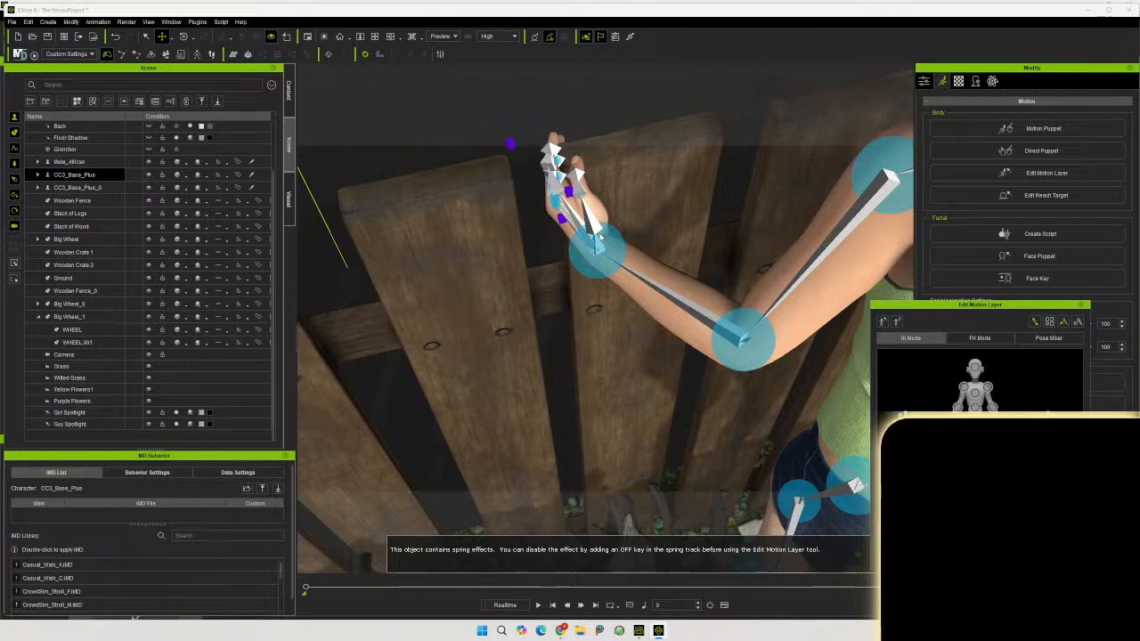
pyautogui.click(588, 218)
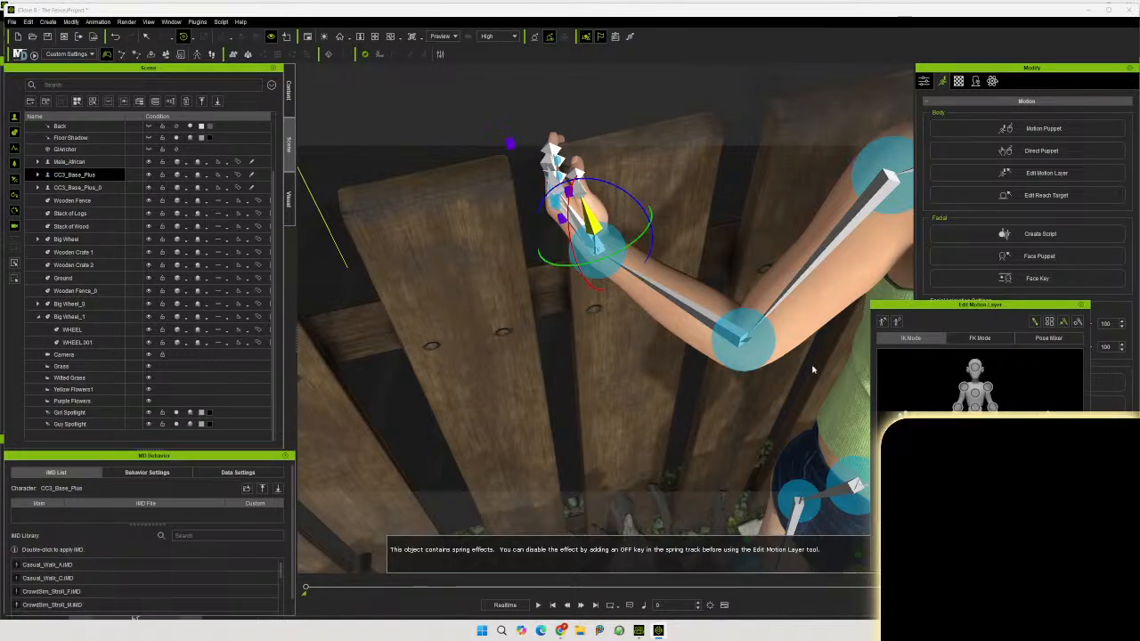
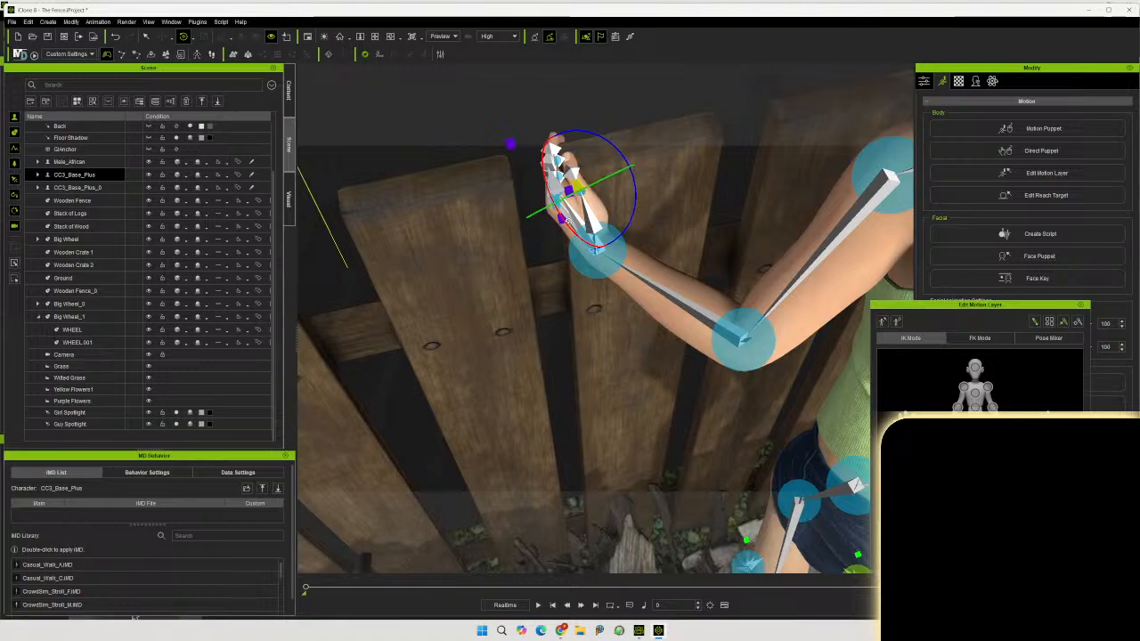
pyautogui.click(931, 339)
pyautogui.click(1081, 306)
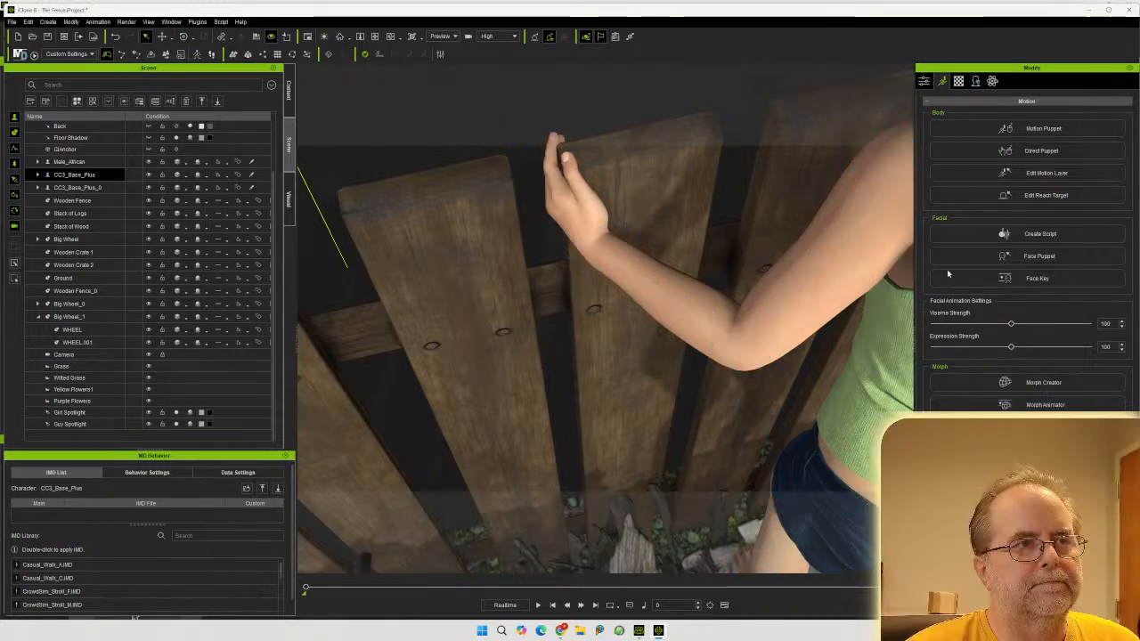
pyautogui.click(452, 37)
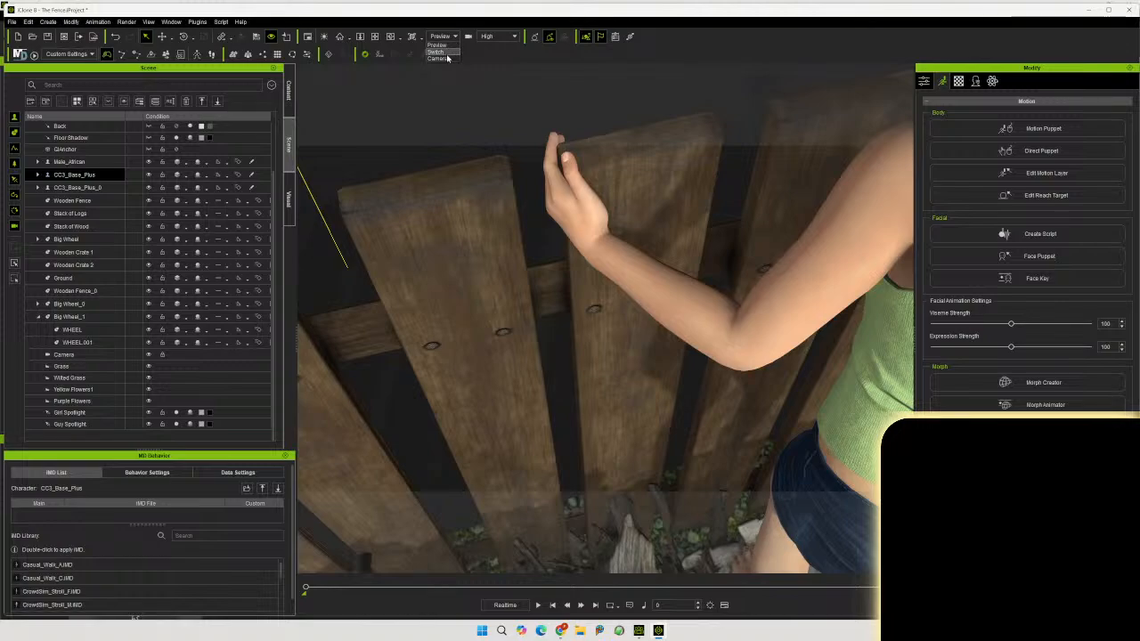
pyautogui.click(439, 56)
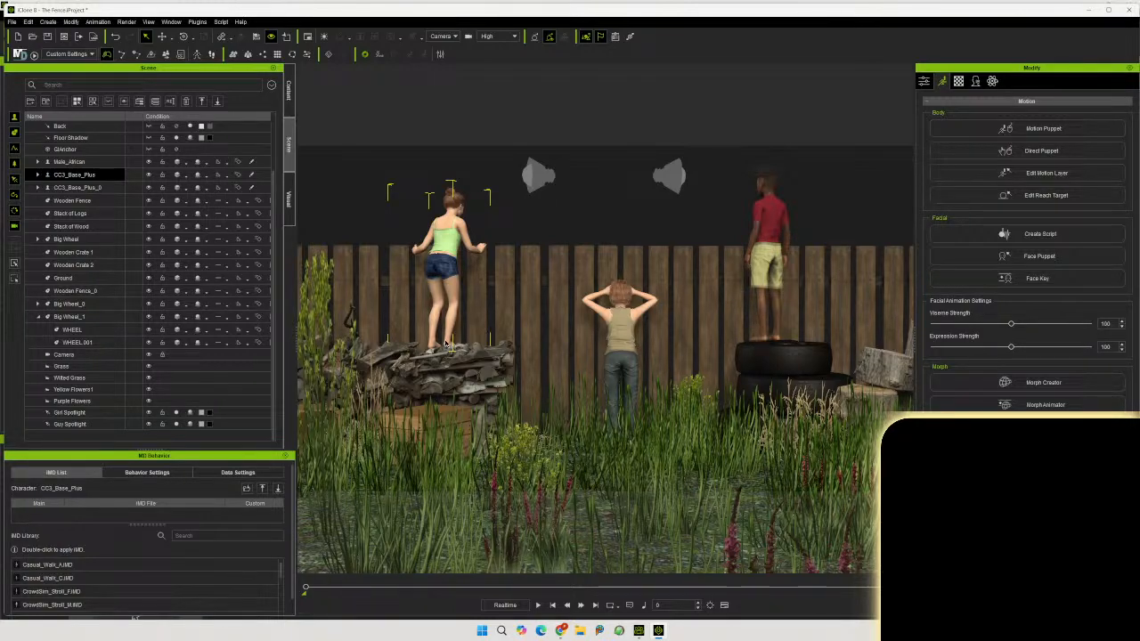
# Move the male character in the red shirt together with his stacked wheels away from the fence, and examine his footing
pyautogui.click(768, 260)
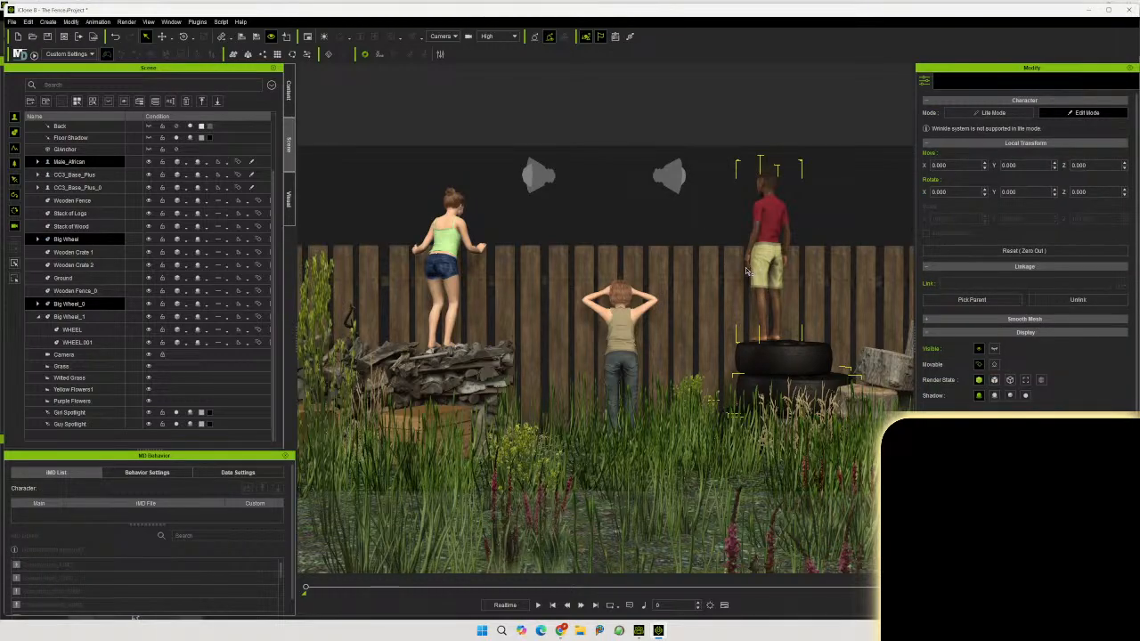
pyautogui.click(444, 36)
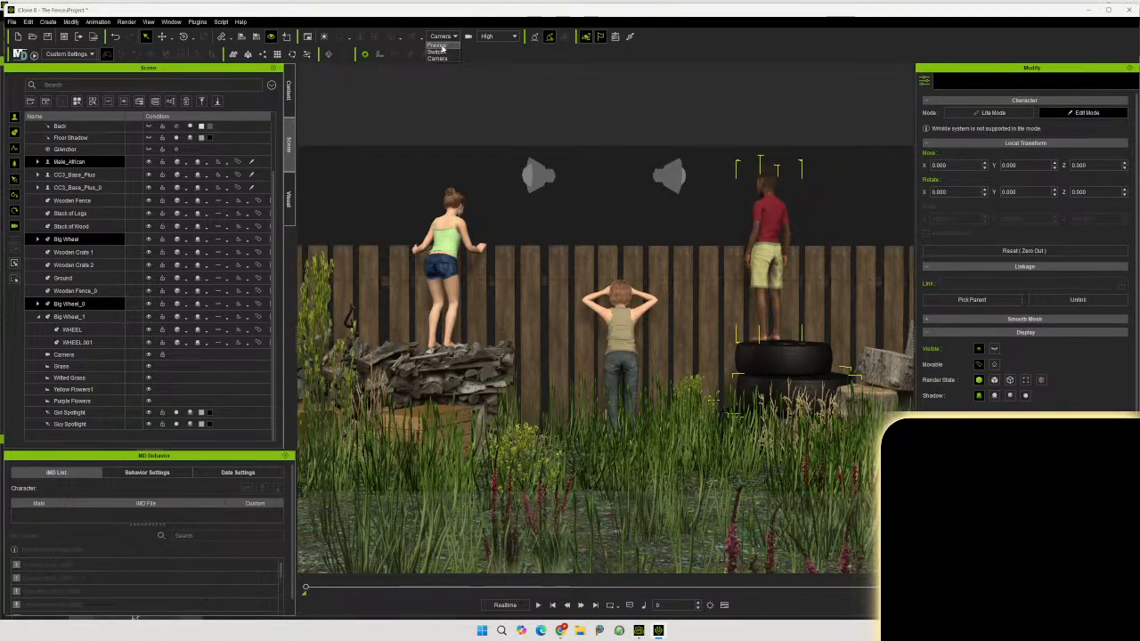
pyautogui.click(438, 46)
pyautogui.moveTo(705, 253); pyautogui.dragTo(53, 292, button='middle')
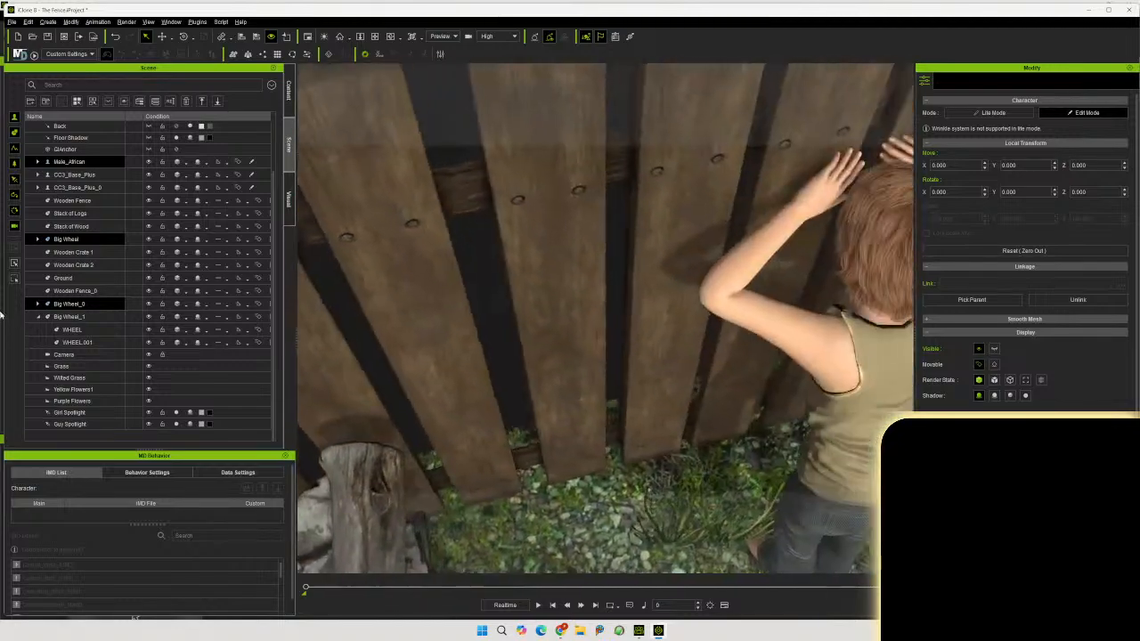
pyautogui.moveTo(570, 312); pyautogui.dragTo(37, 350, button='middle')
pyautogui.moveTo(659, 190); pyautogui.dragTo(409, 224, button='middle')
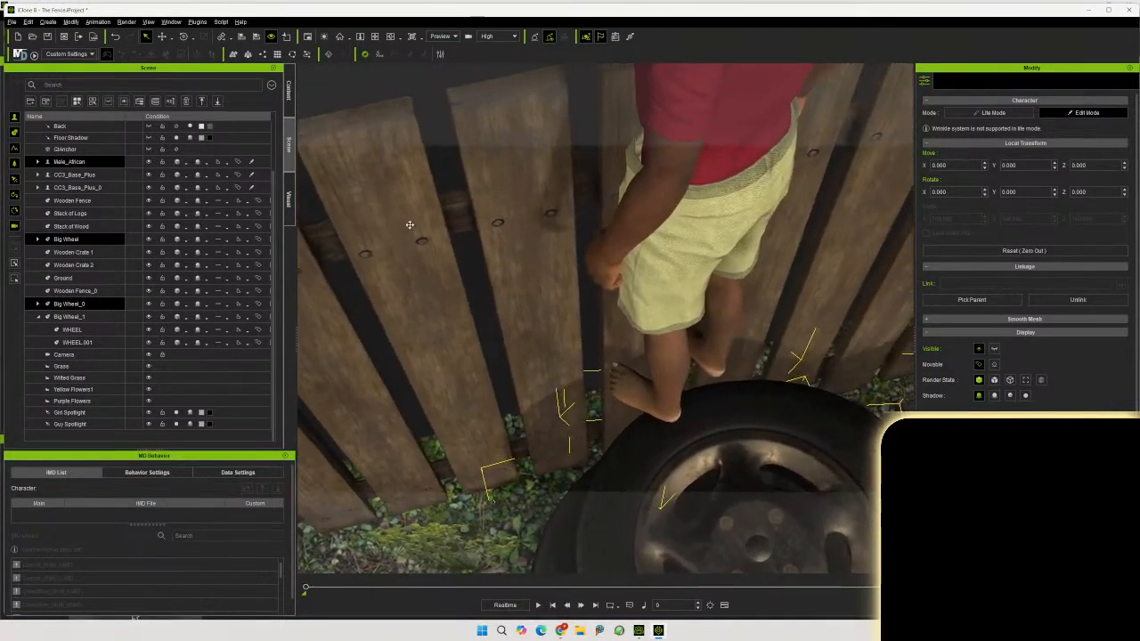
pyautogui.click(161, 36)
pyautogui.moveTo(753, 438); pyautogui.dragTo(725, 280, button='middle')
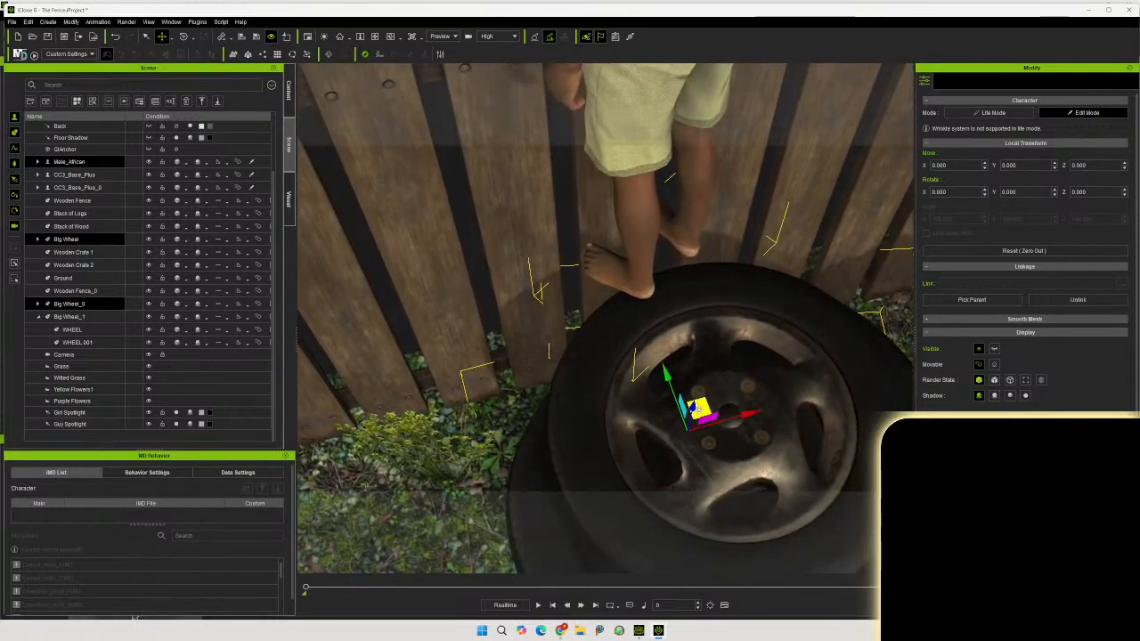
pyautogui.moveTo(698, 409); pyautogui.dragTo(692, 496)
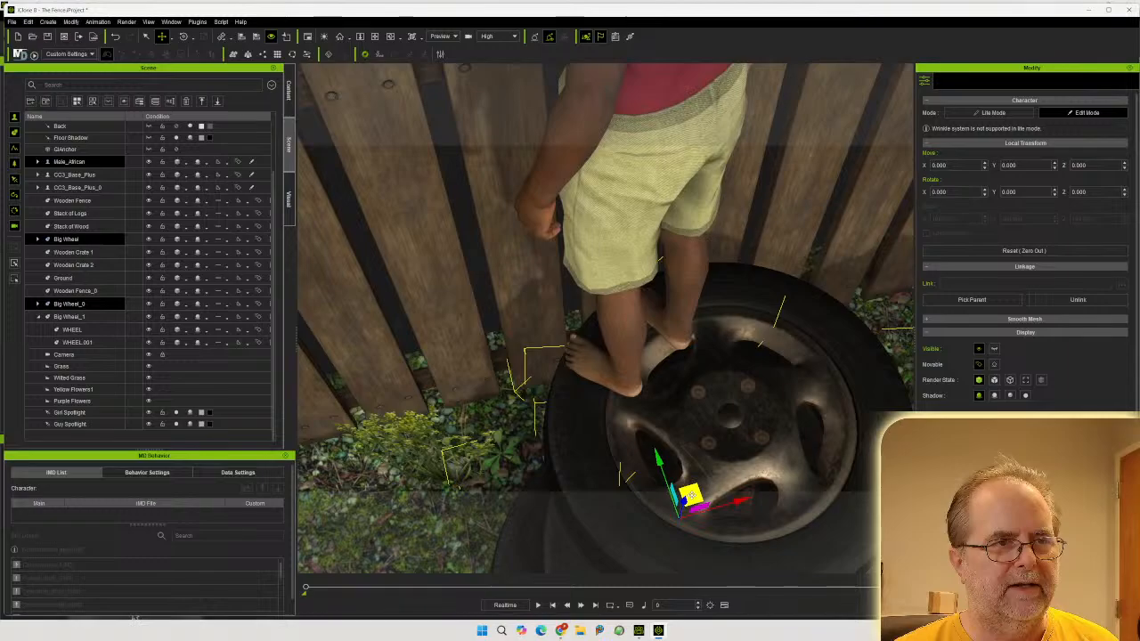
pyautogui.moveTo(690, 495); pyautogui.dragTo(927, 339, button='right')
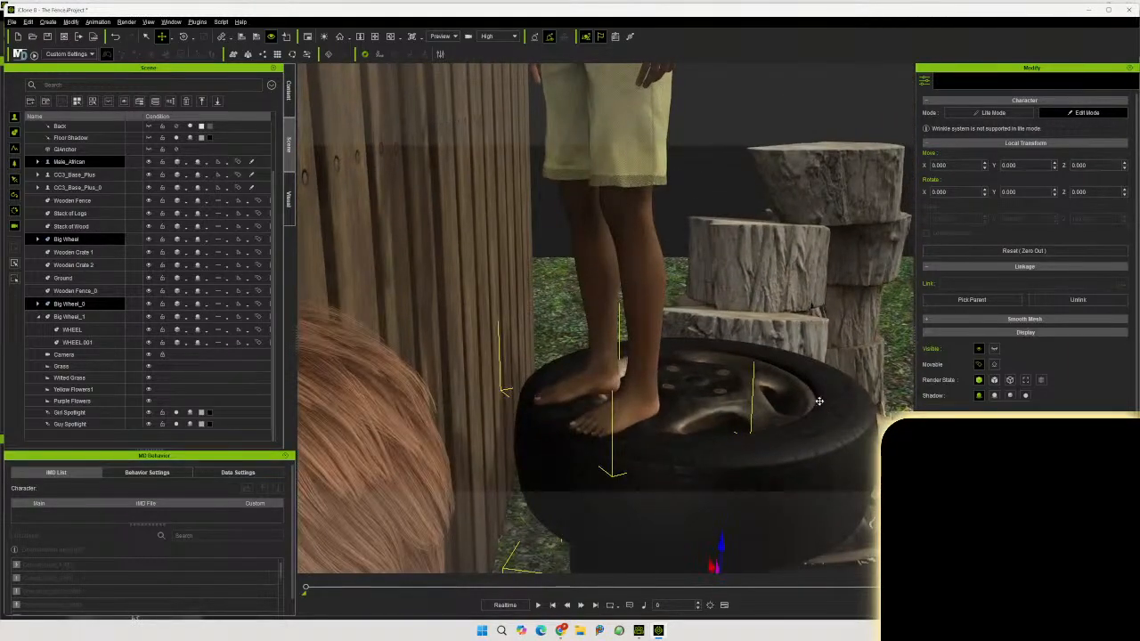
pyautogui.moveTo(811, 345); pyautogui.dragTo(794, 251, button='middle')
pyautogui.moveTo(794, 252); pyautogui.dragTo(463, 493, button='right')
pyautogui.moveTo(538, 447); pyautogui.dragTo(648, 477, button='middle')
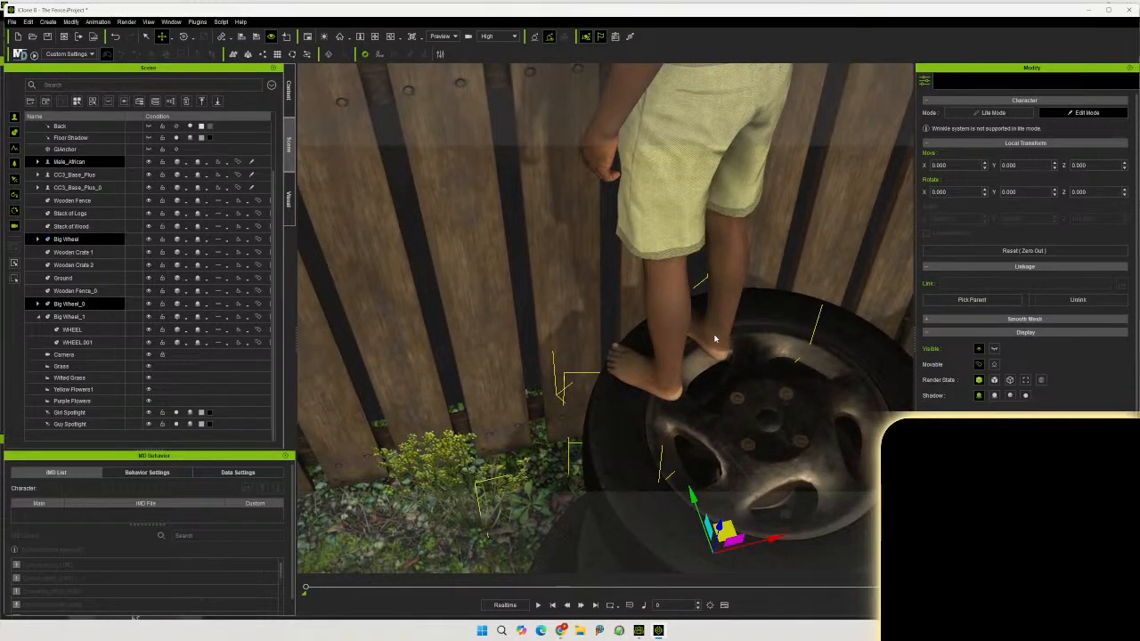
# In Edit Motion Layer, move the male character's right foot outward on the tire and rotate it so the toes point outward
pyautogui.click(714, 339)
pyautogui.click(941, 81)
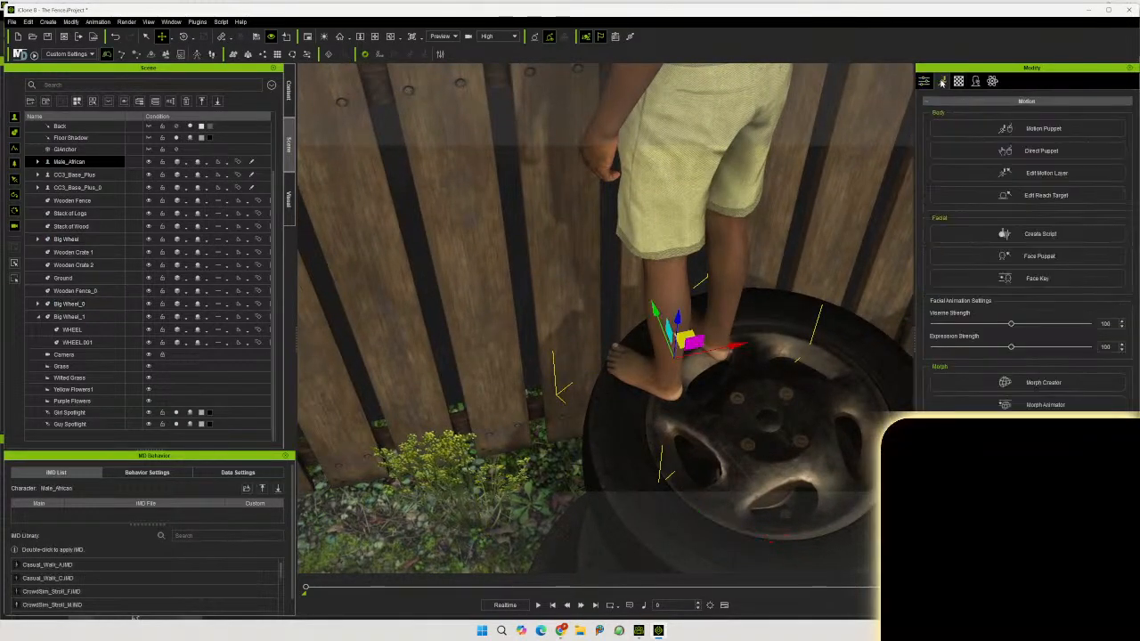
pyautogui.click(1009, 174)
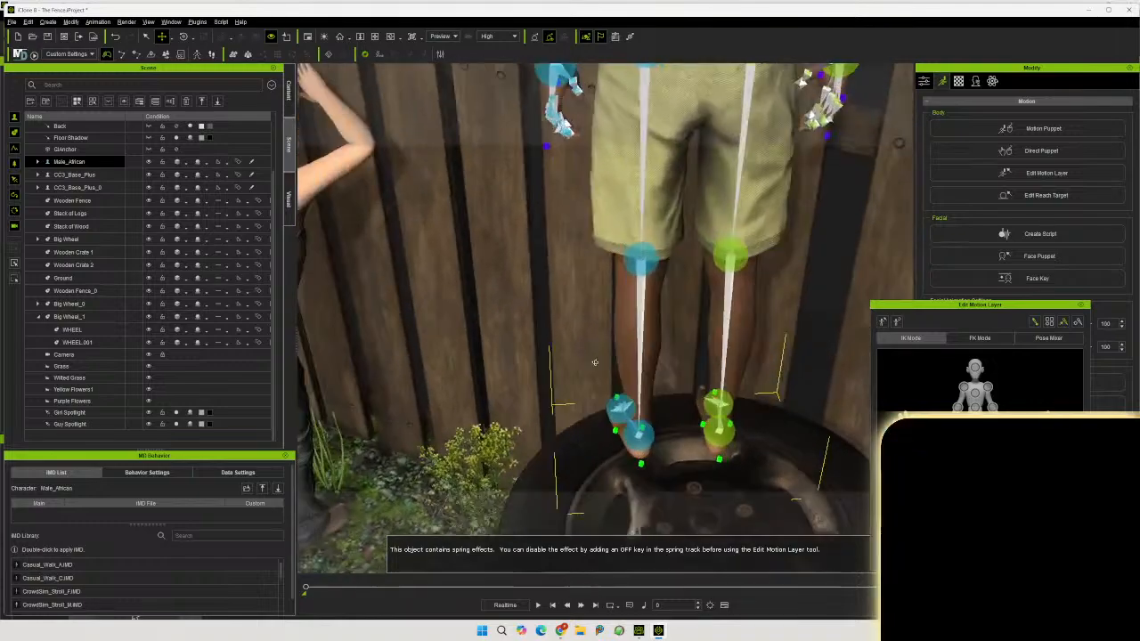
pyautogui.moveTo(594, 363); pyautogui.dragTo(604, 374, button='middle')
pyautogui.moveTo(648, 493); pyautogui.dragTo(506, 348, button='middle')
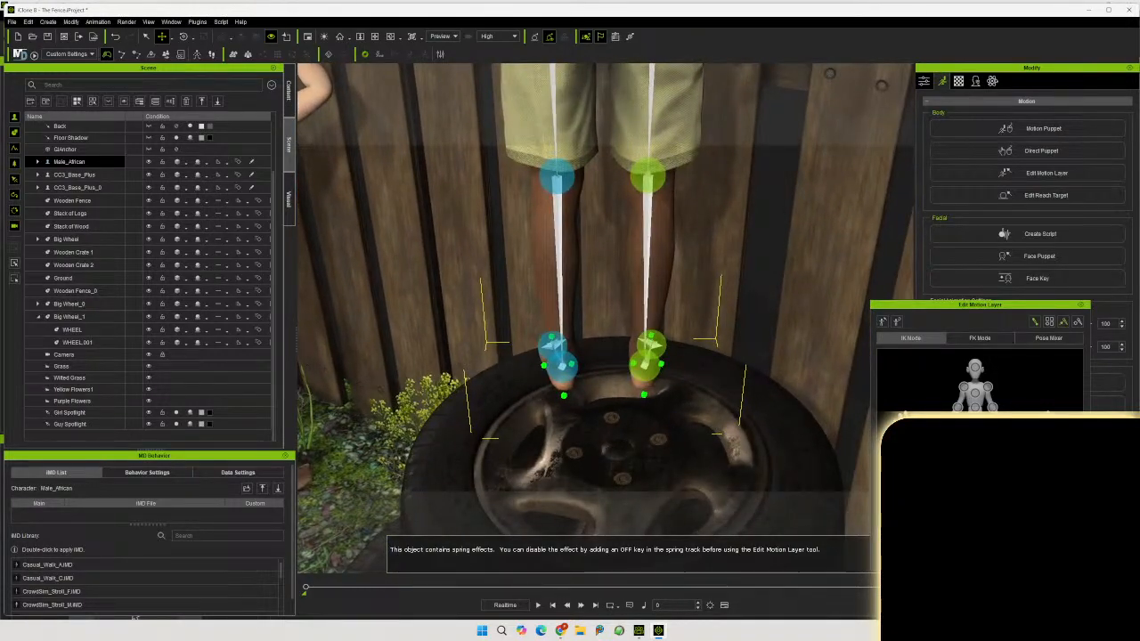
pyautogui.click(651, 352)
pyautogui.moveTo(659, 354); pyautogui.dragTo(732, 360)
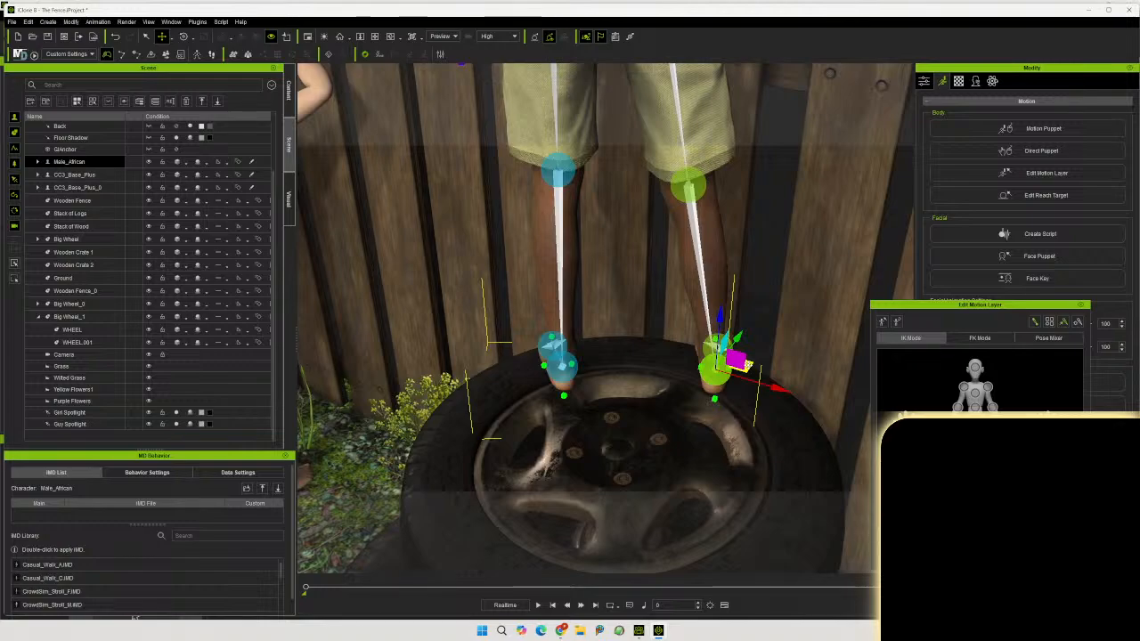
pyautogui.click(184, 36)
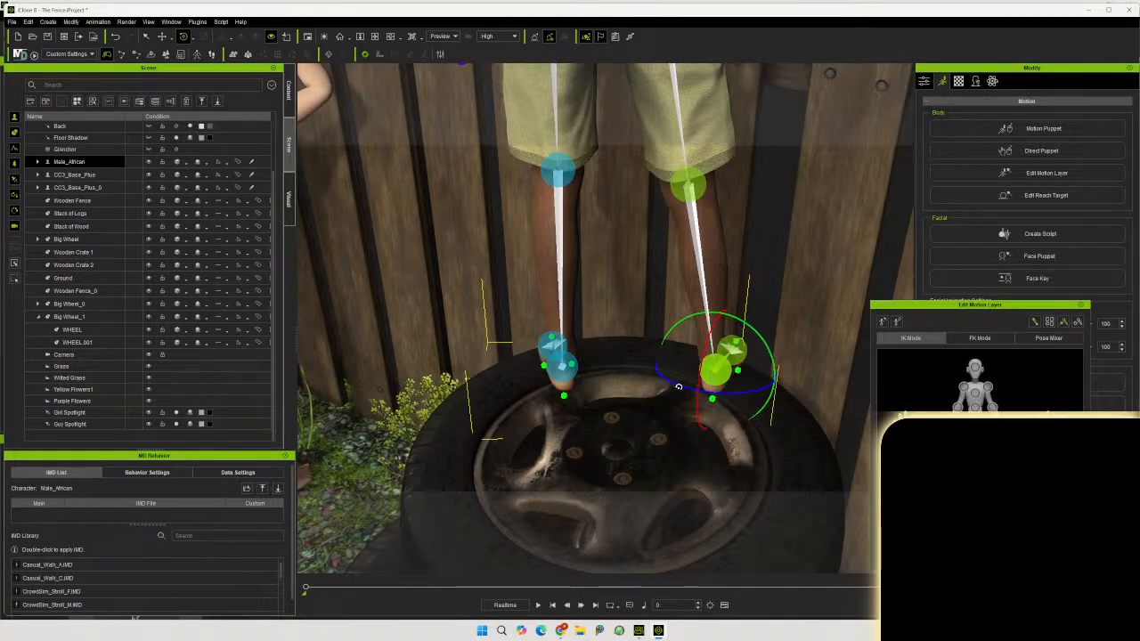
pyautogui.moveTo(676, 386); pyautogui.dragTo(742, 431, button='middle')
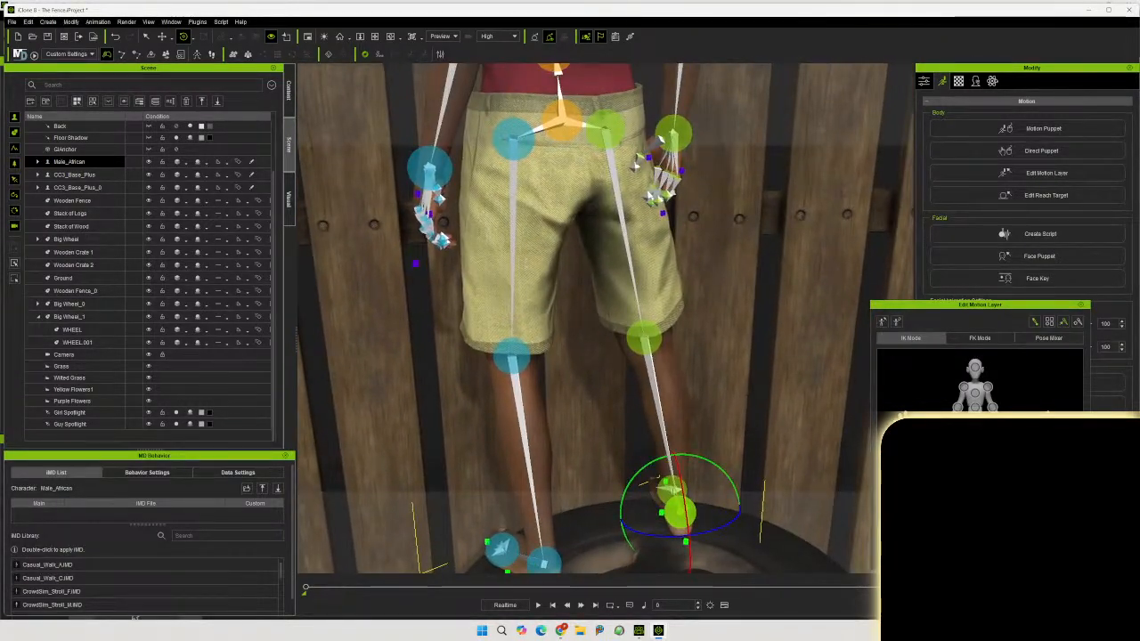
# Lower the male character's hips slightly so his knees bend, and check the stance from the side
pyautogui.click(561, 120)
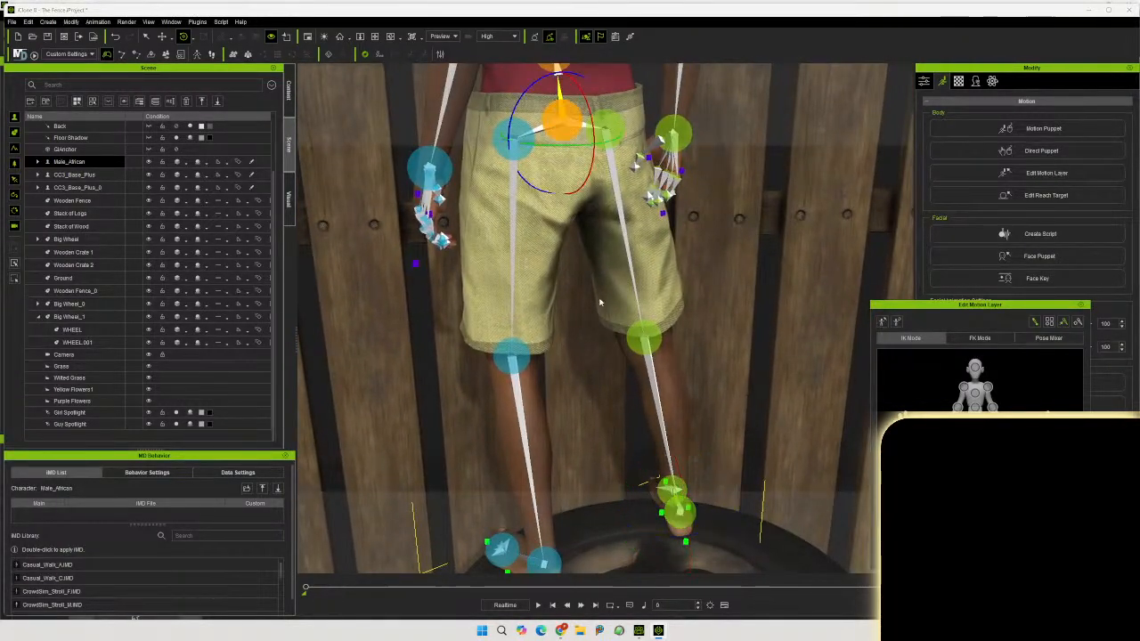
pyautogui.click(161, 36)
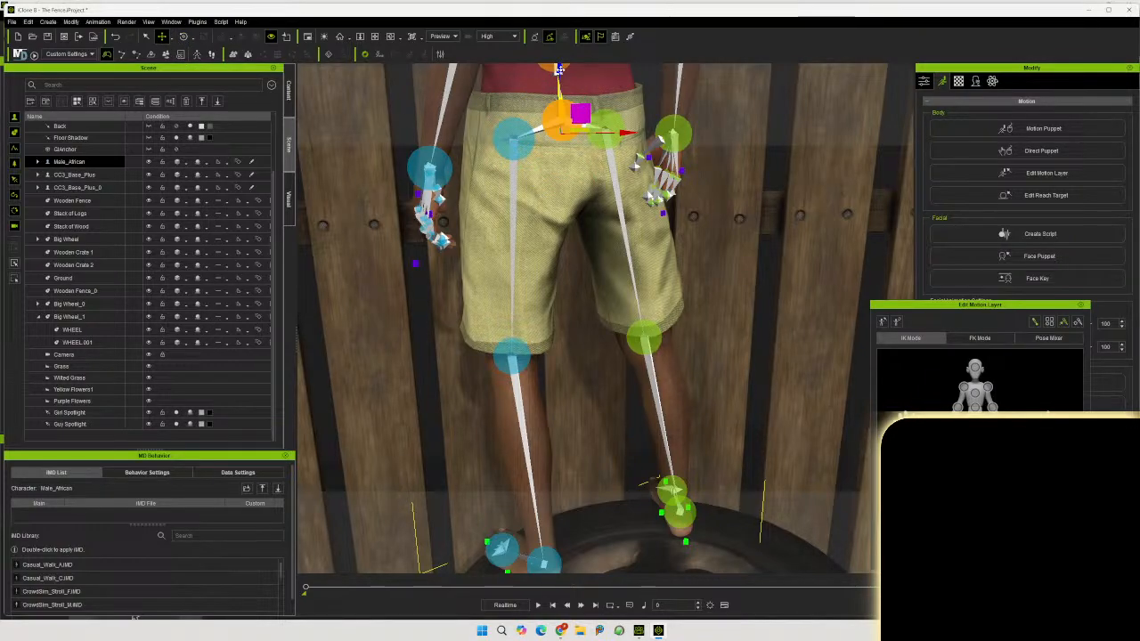
pyautogui.moveTo(559, 70); pyautogui.dragTo(558, 79)
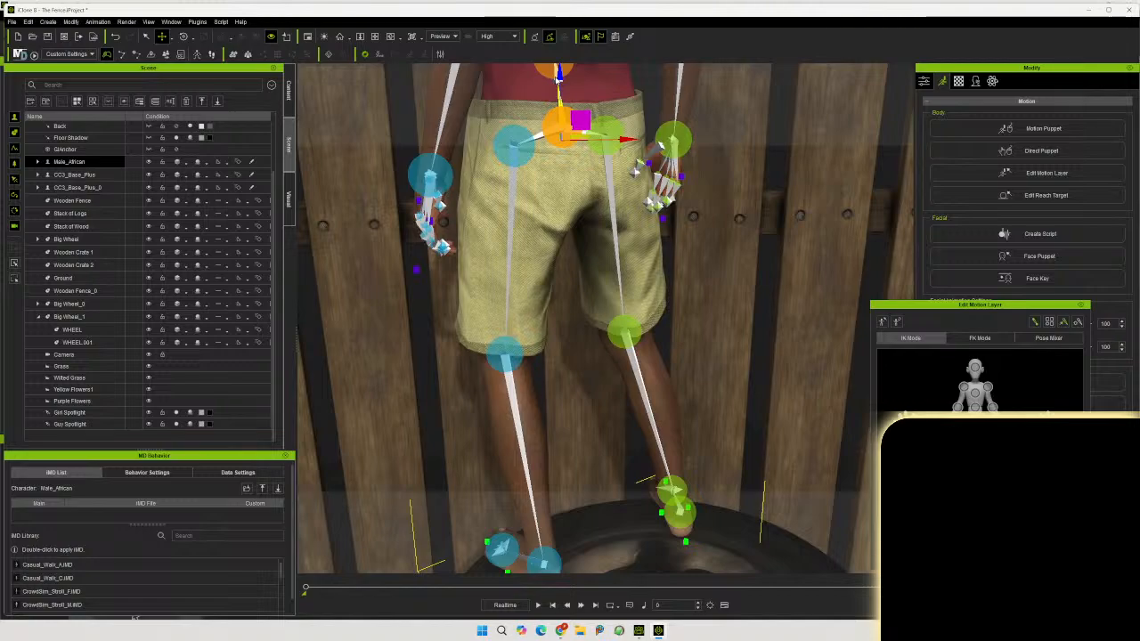
pyautogui.moveTo(459, 145); pyautogui.dragTo(400, 213, button='right')
pyautogui.moveTo(401, 210); pyautogui.dragTo(570, 353, button='middle')
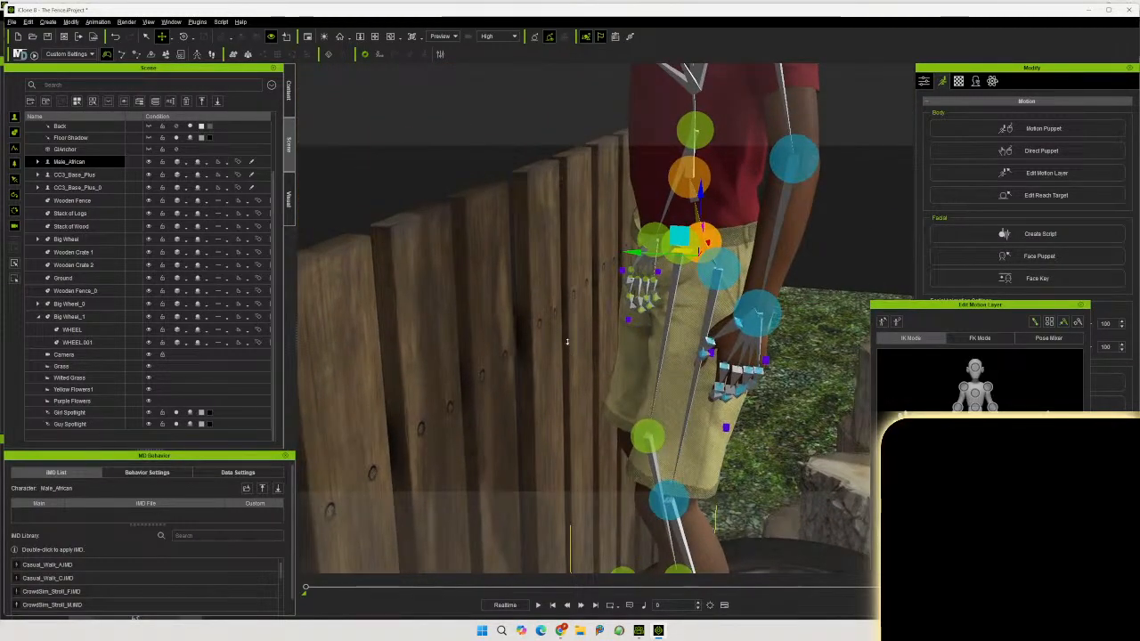
pyautogui.scroll(-4, 567, 342)
pyautogui.scroll(-2, 566, 341)
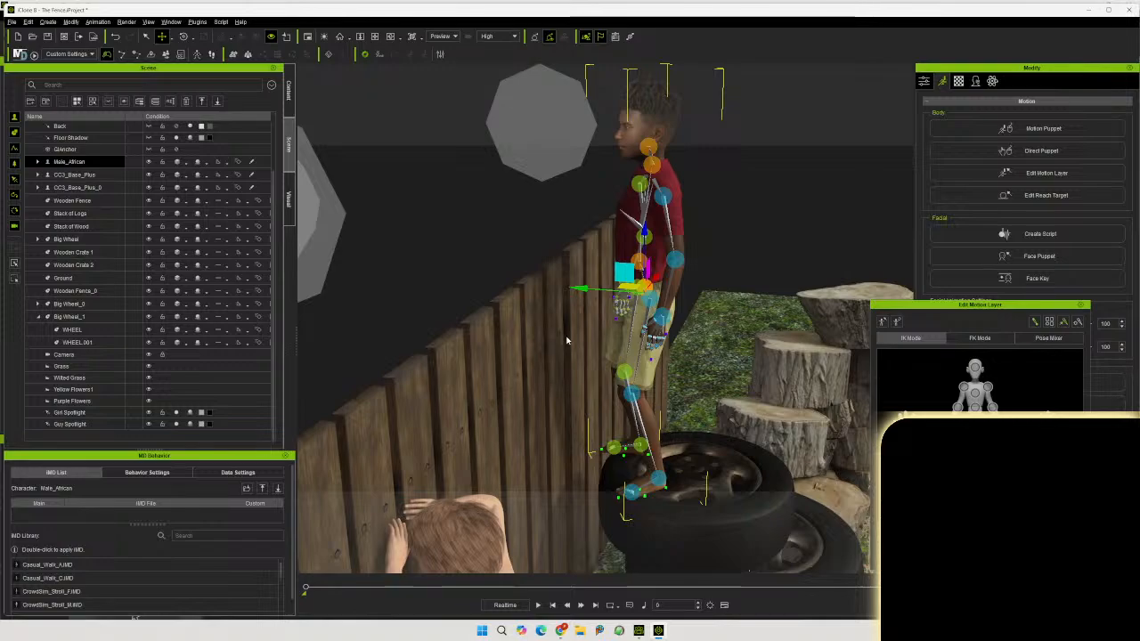
# Rotate the male character's hips so his upper body leans forward toward the fence
pyautogui.moveTo(562, 337); pyautogui.dragTo(714, 345, button='right')
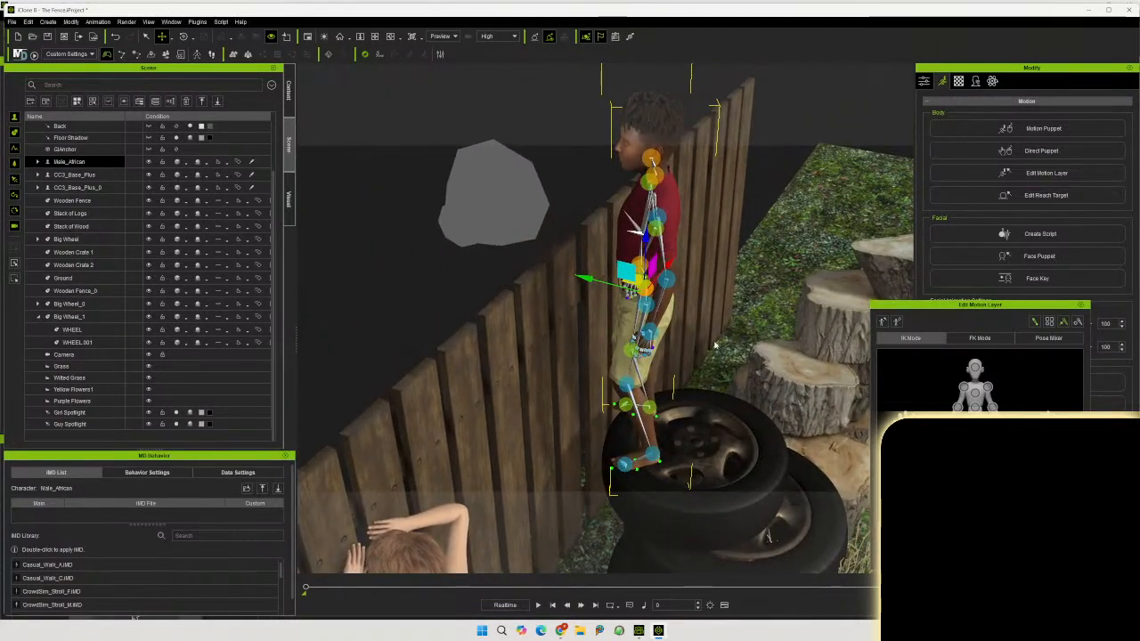
pyautogui.click(183, 37)
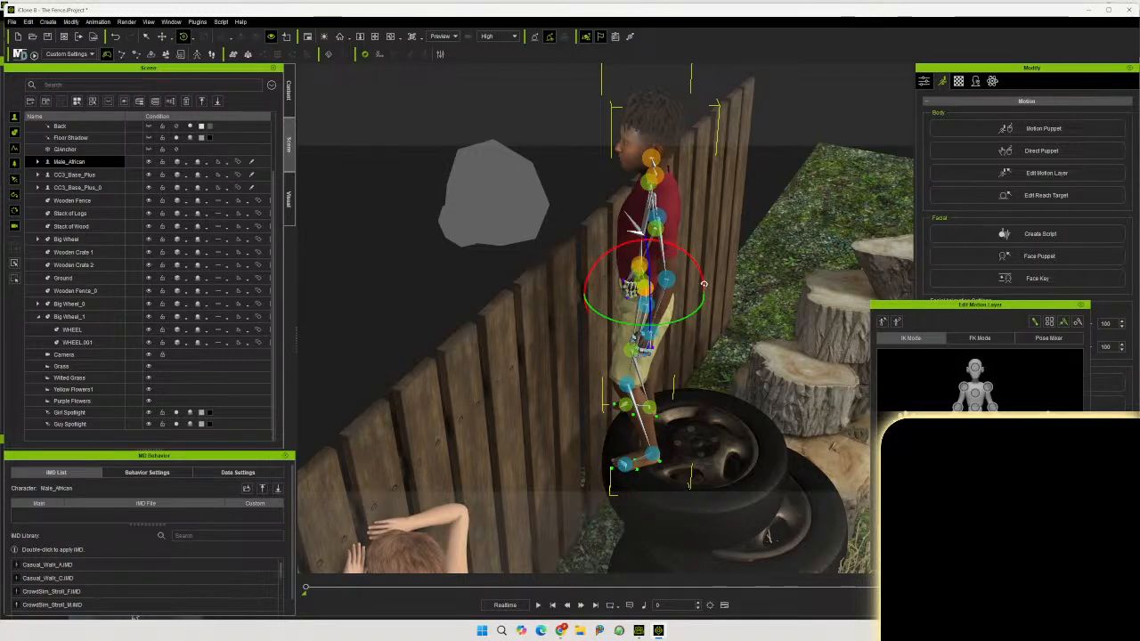
pyautogui.moveTo(704, 284); pyautogui.dragTo(685, 280)
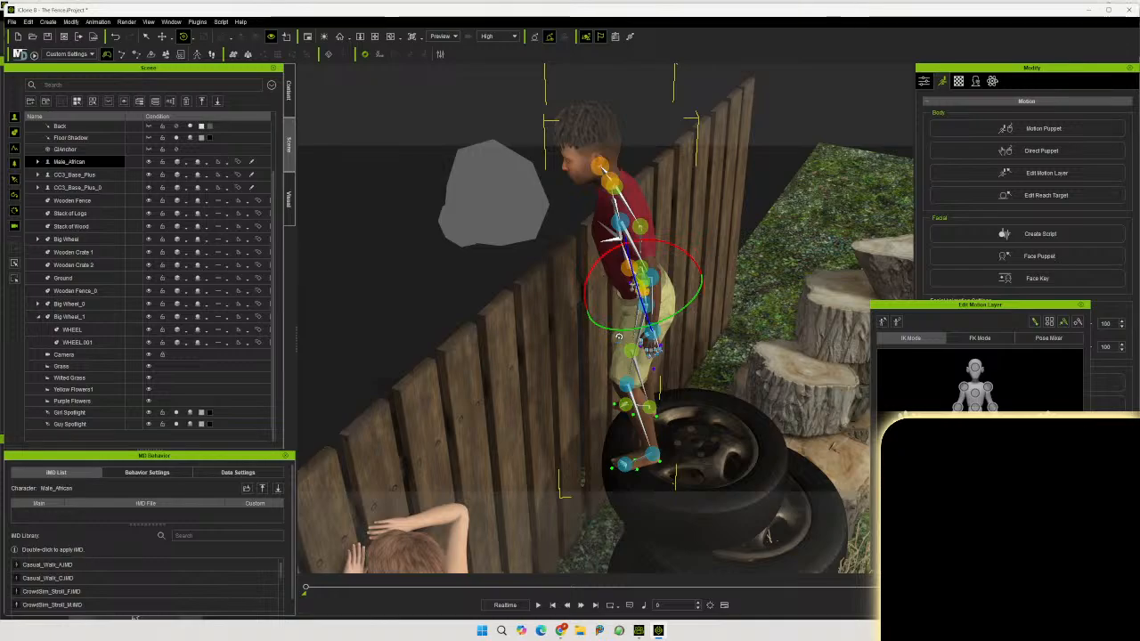
# Try to rotate the male character's left upper arm from the shoulder, and undo the rotation
pyautogui.moveTo(590, 348); pyautogui.dragTo(430, 398, button='right')
pyautogui.moveTo(416, 399)
pyautogui.mouseDown(button='right')
pyautogui.moveTo(389, 399)
pyautogui.moveTo(398, 401)
pyautogui.mouseUp(button='right')
pyautogui.click(597, 226)
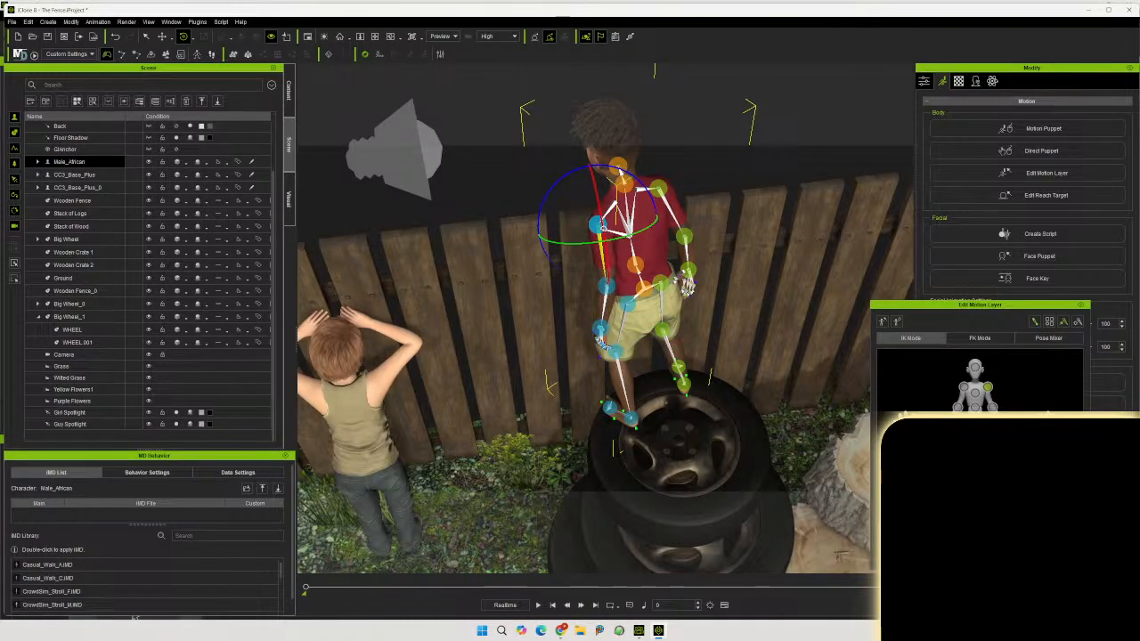
pyautogui.moveTo(603, 228); pyautogui.dragTo(604, 231)
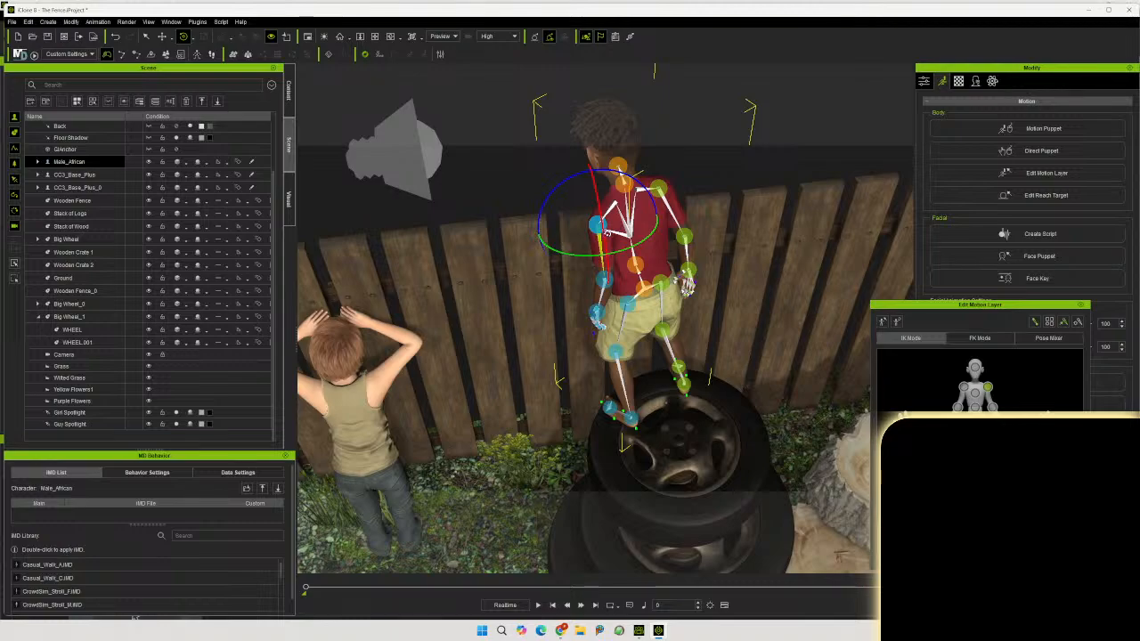
pyautogui.hotkey('ctrl', 'z')
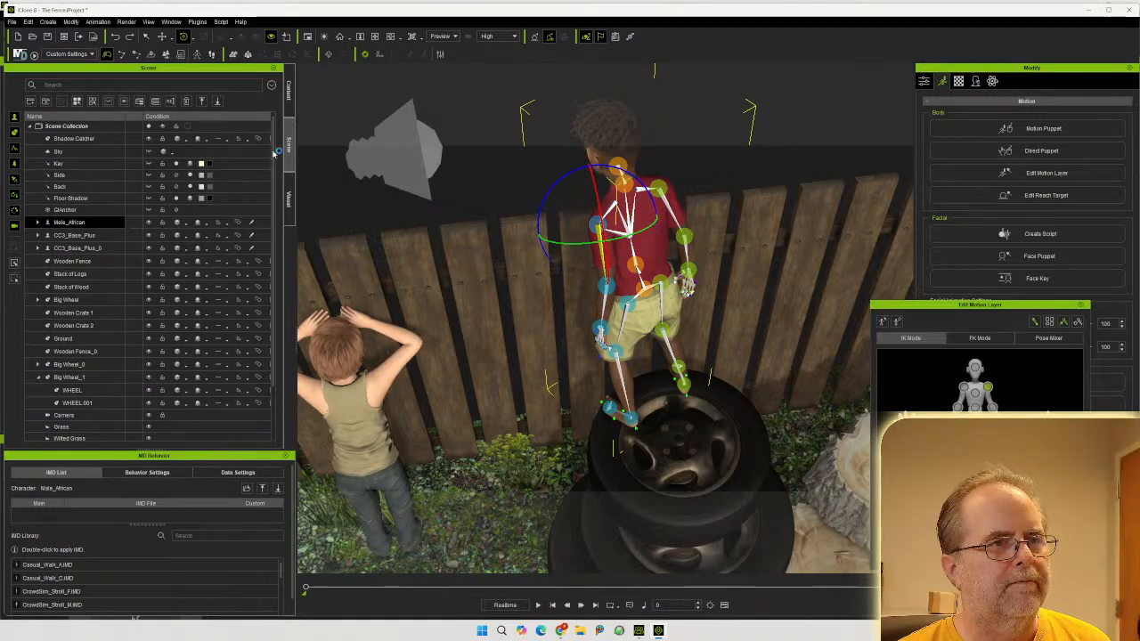
pyautogui.click(192, 38)
pyautogui.click(201, 53)
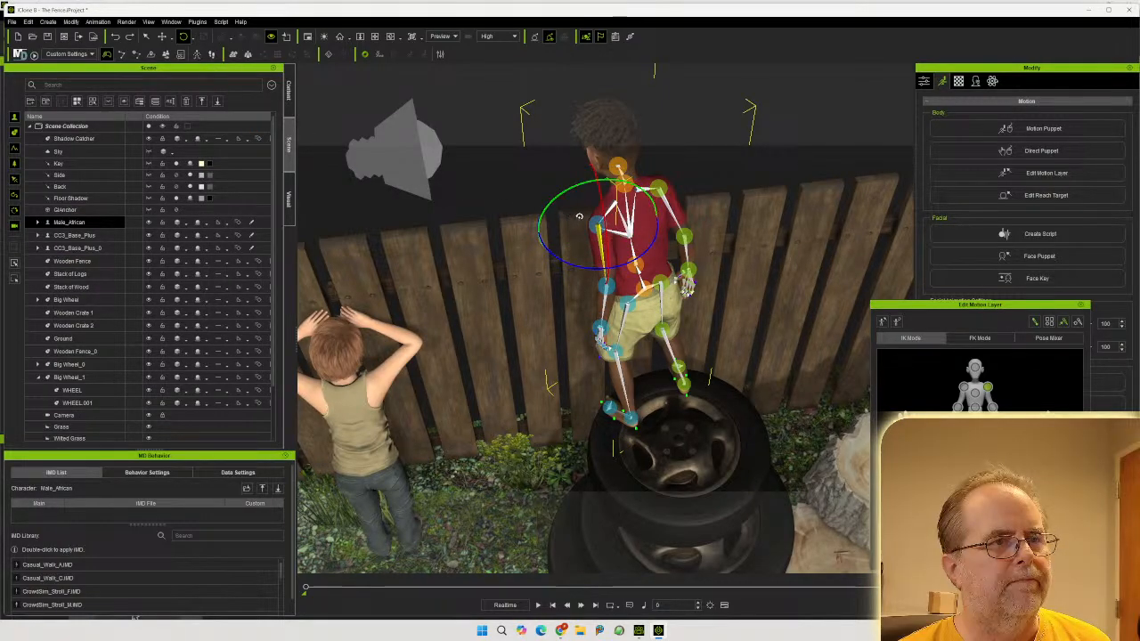
pyautogui.press('super')
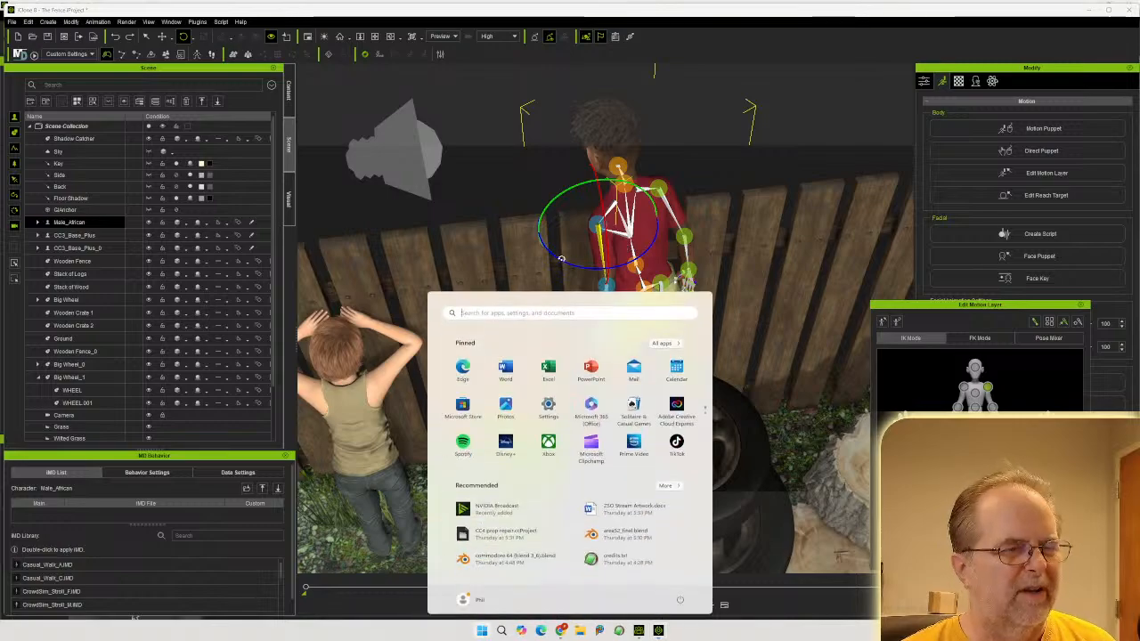
pyautogui.click(471, 241)
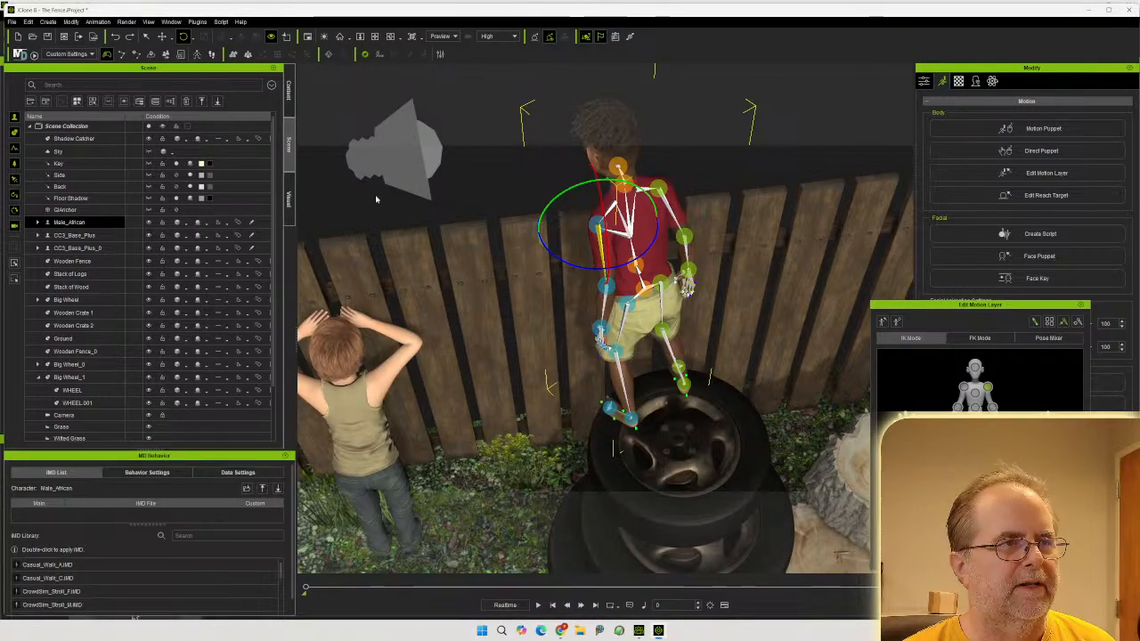
# Move the male character's left hand forward and up so the forearm reaches over the top of the fence
pyautogui.click(163, 37)
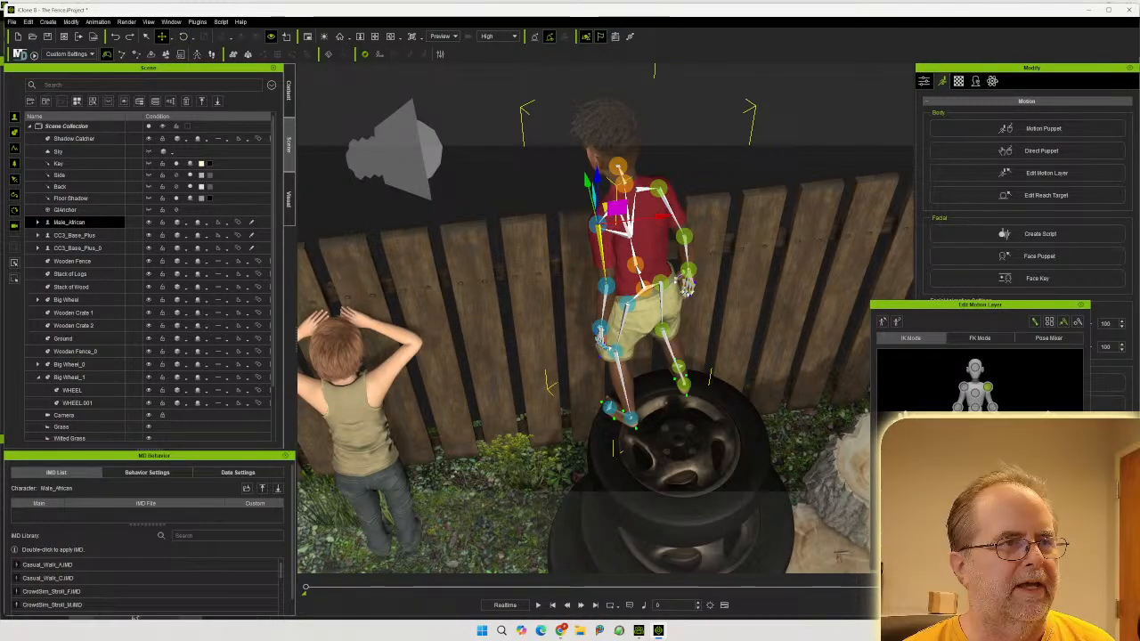
pyautogui.click(600, 328)
pyautogui.moveTo(501, 414); pyautogui.dragTo(672, 341, button='right')
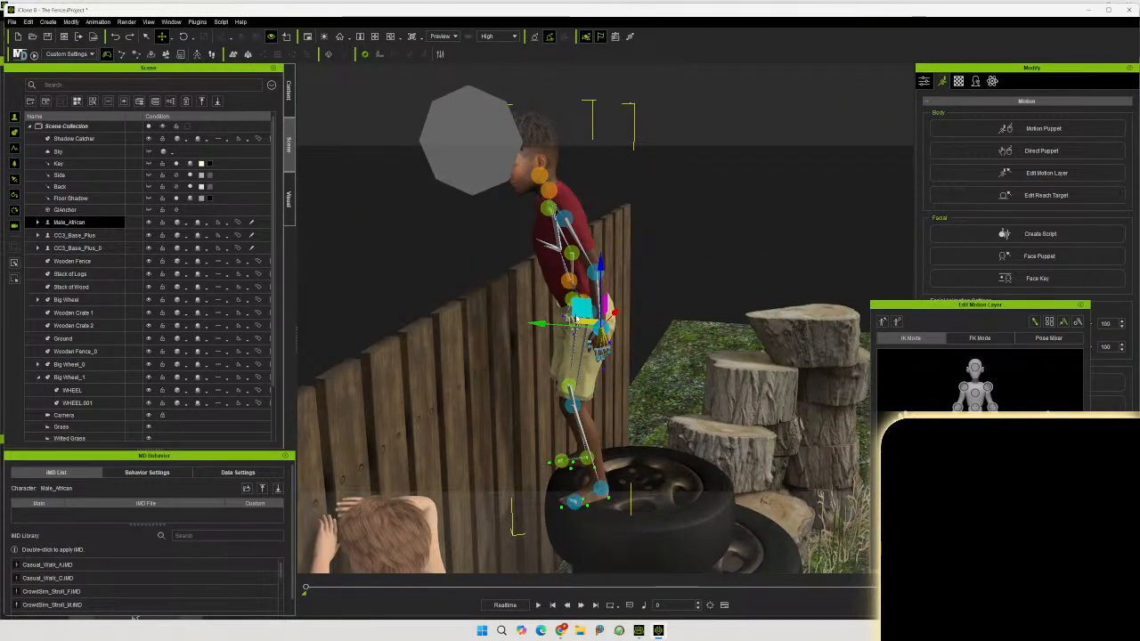
pyautogui.moveTo(554, 308); pyautogui.dragTo(461, 268)
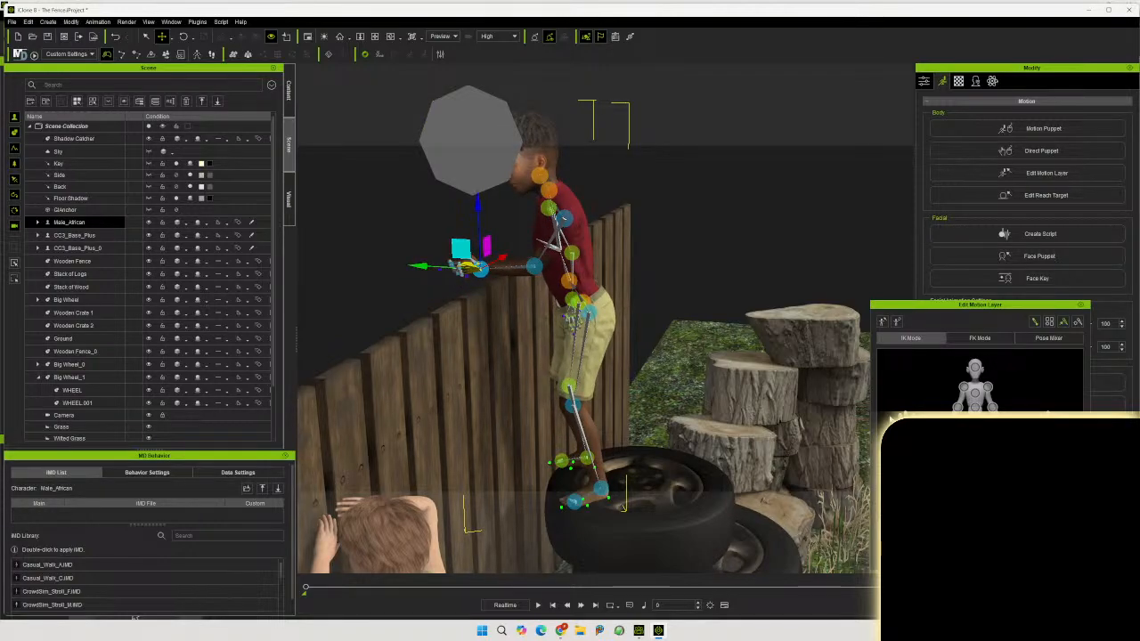
# Rotate the male character's hips to lean his torso further over the fence, and close Edit Motion Layer
pyautogui.click(512, 254)
pyautogui.click(184, 35)
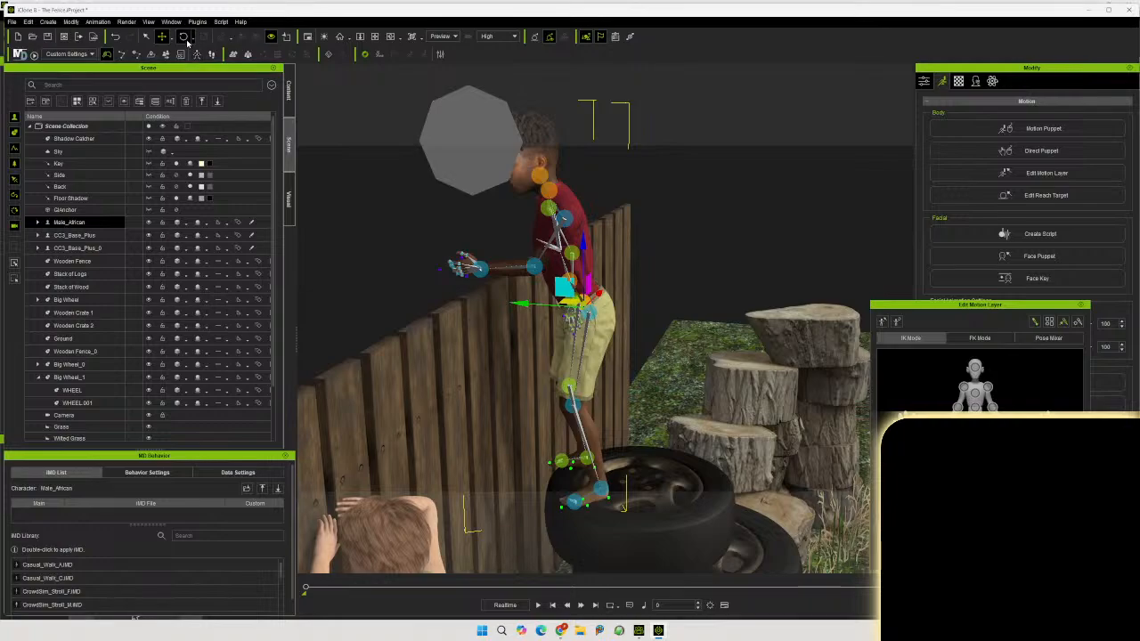
pyautogui.moveTo(619, 283); pyautogui.dragTo(617, 281)
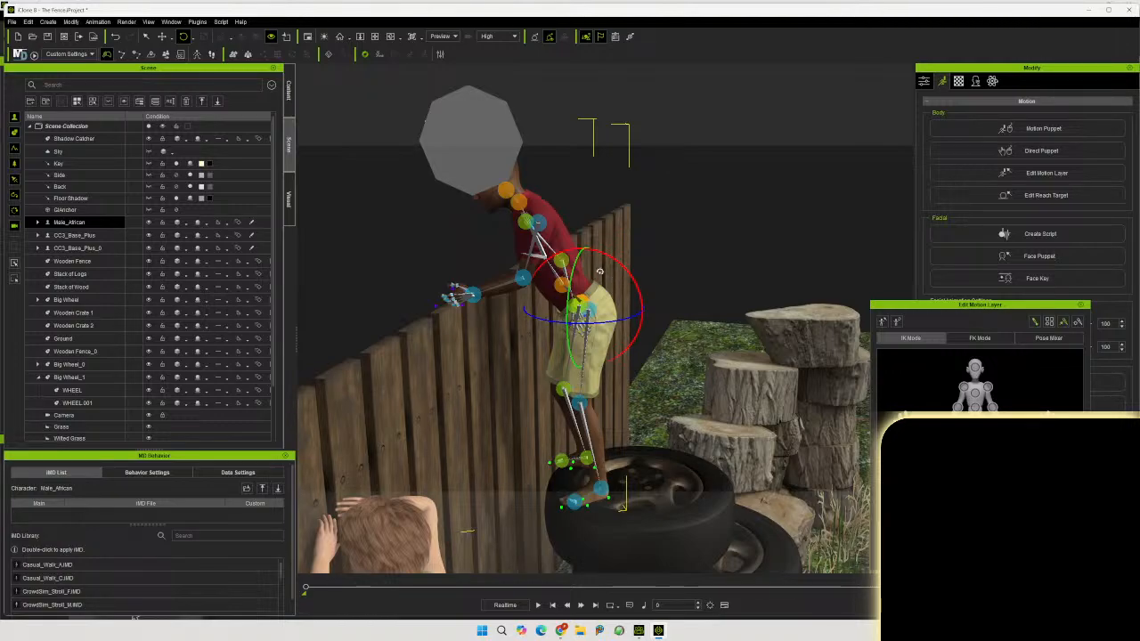
pyautogui.click(1079, 305)
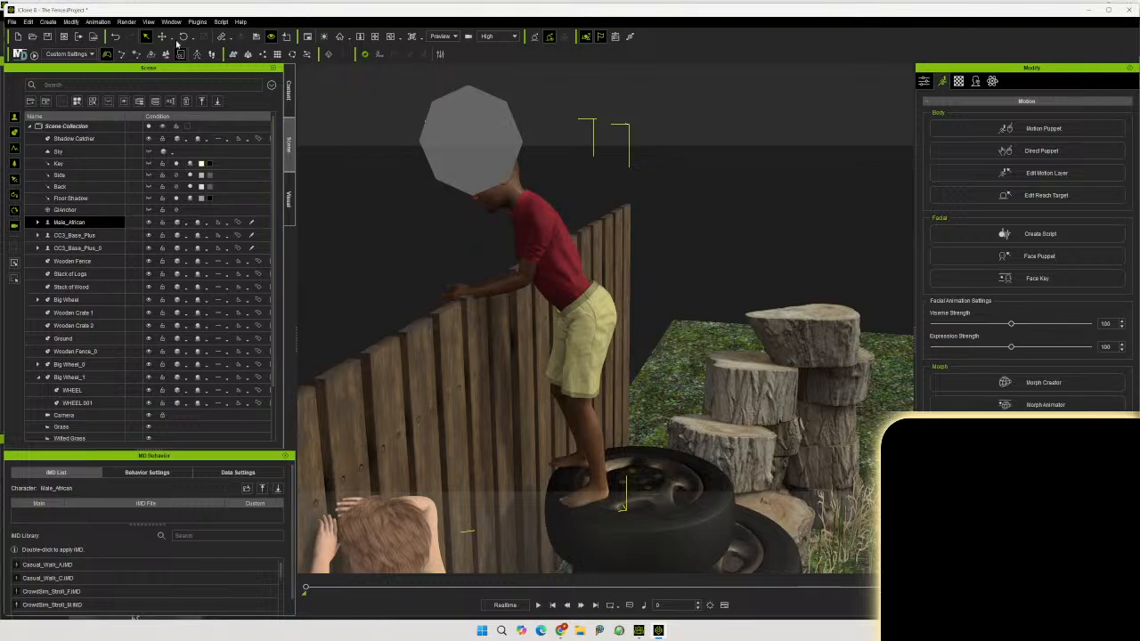
# Move the male character closer to the fence and shift the top two stacked wheels toward the fence beneath him
pyautogui.click(162, 37)
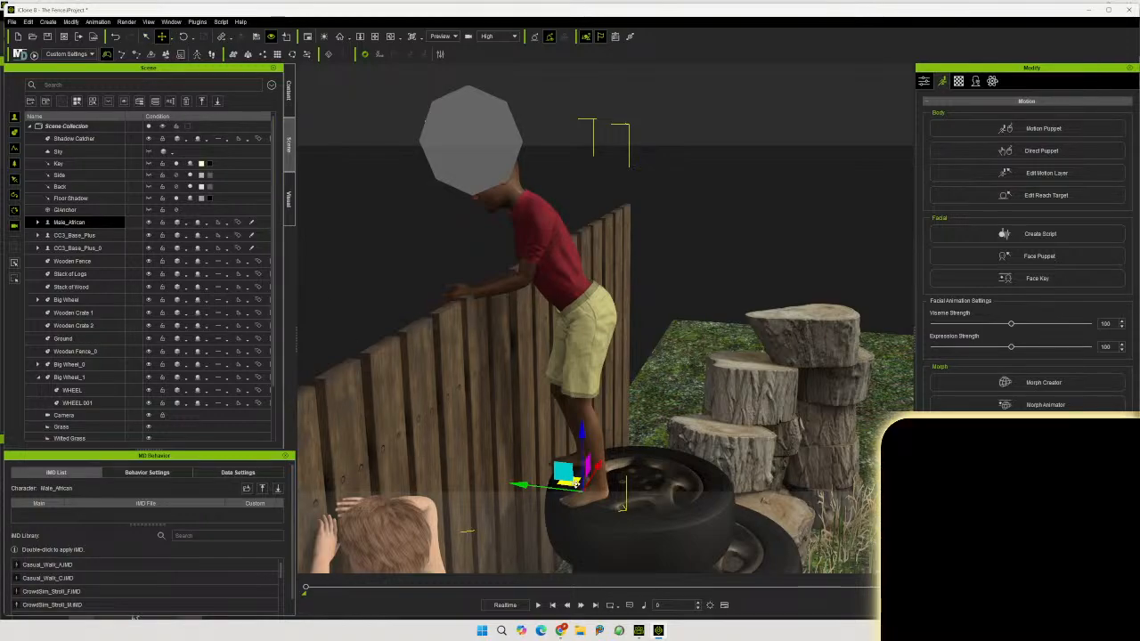
pyautogui.moveTo(573, 483); pyautogui.dragTo(552, 486)
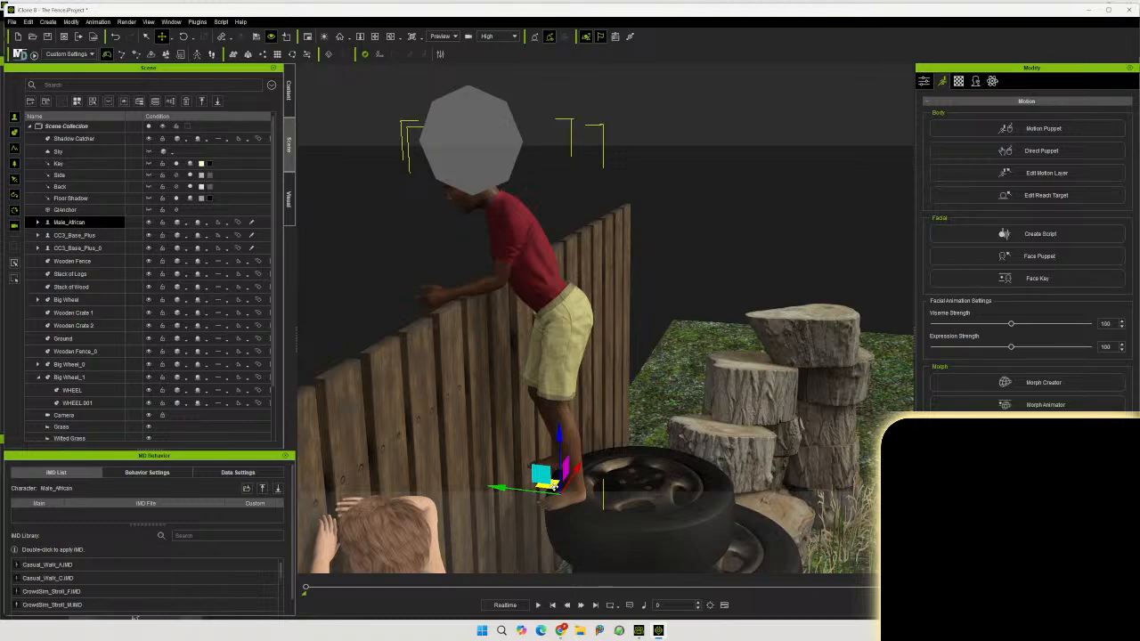
pyautogui.moveTo(704, 510); pyautogui.dragTo(672, 398, button='middle')
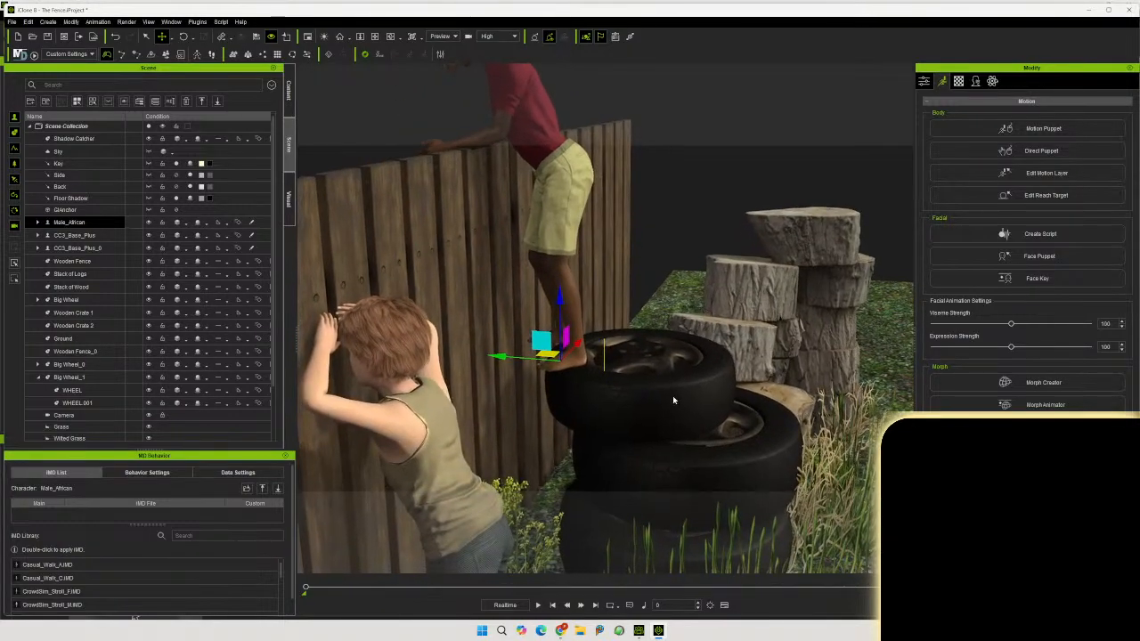
pyautogui.click(672, 400)
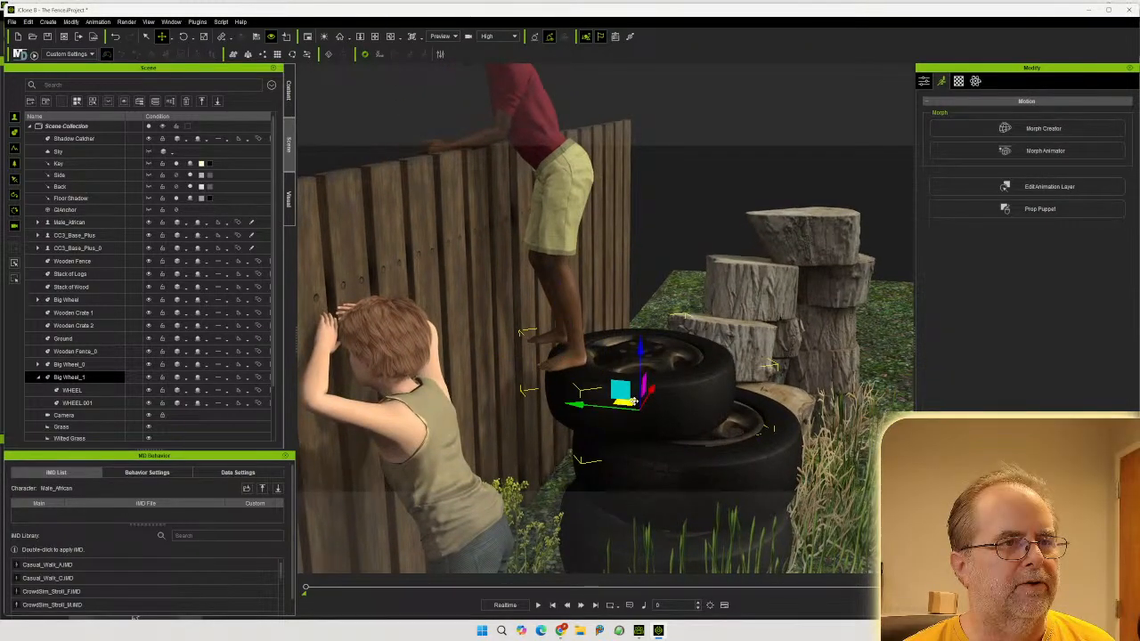
pyautogui.moveTo(612, 401); pyautogui.dragTo(600, 404)
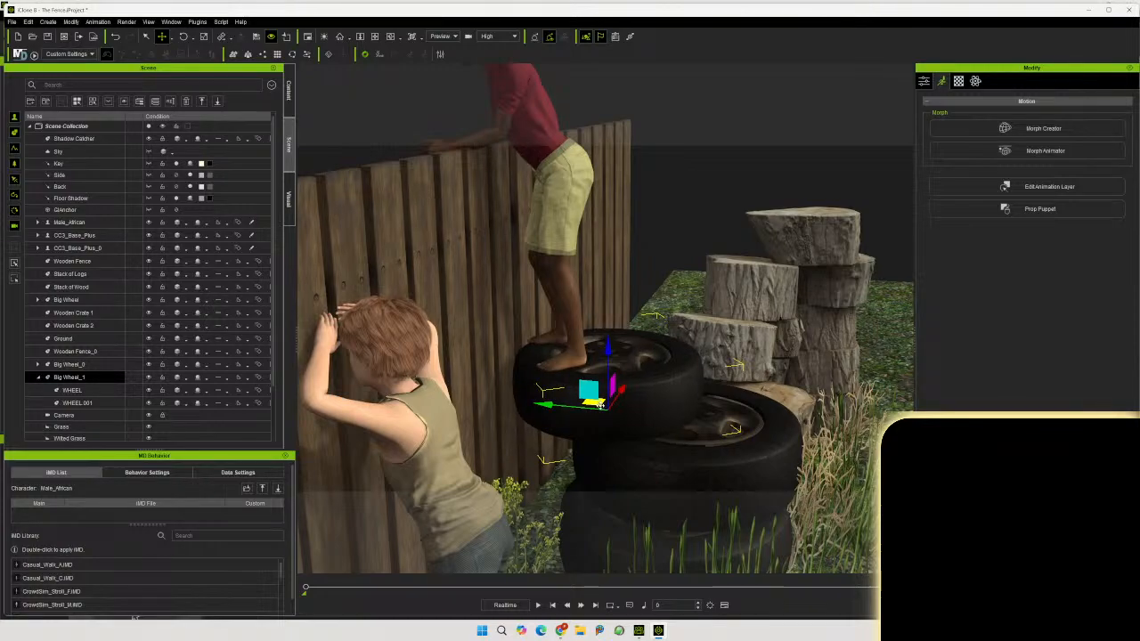
pyautogui.click(766, 469)
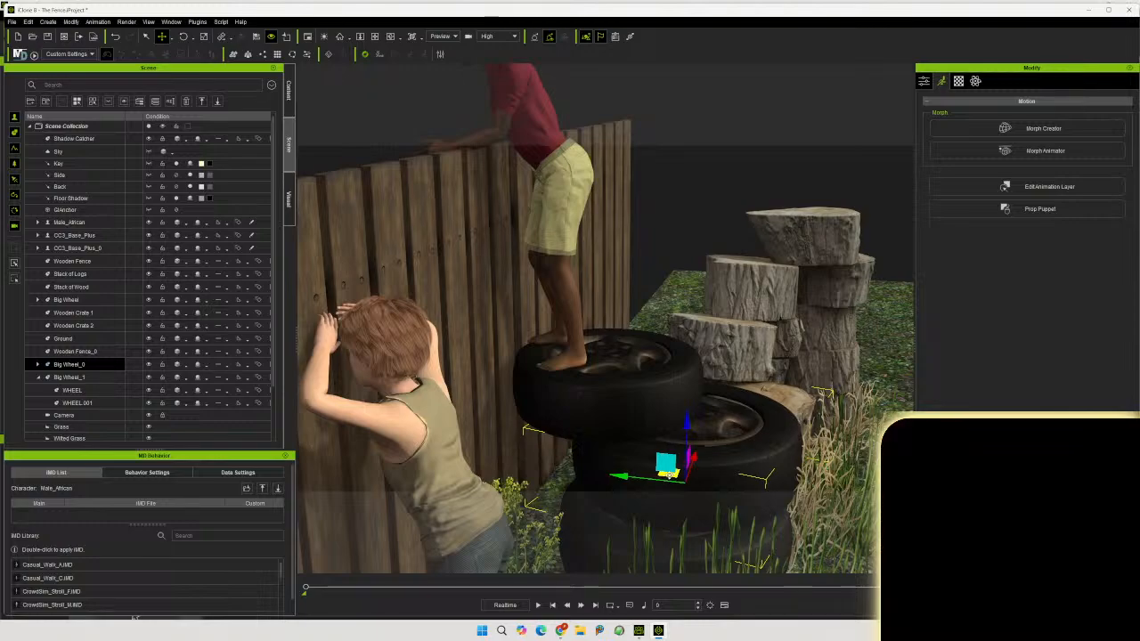
pyautogui.moveTo(674, 473); pyautogui.dragTo(639, 472)
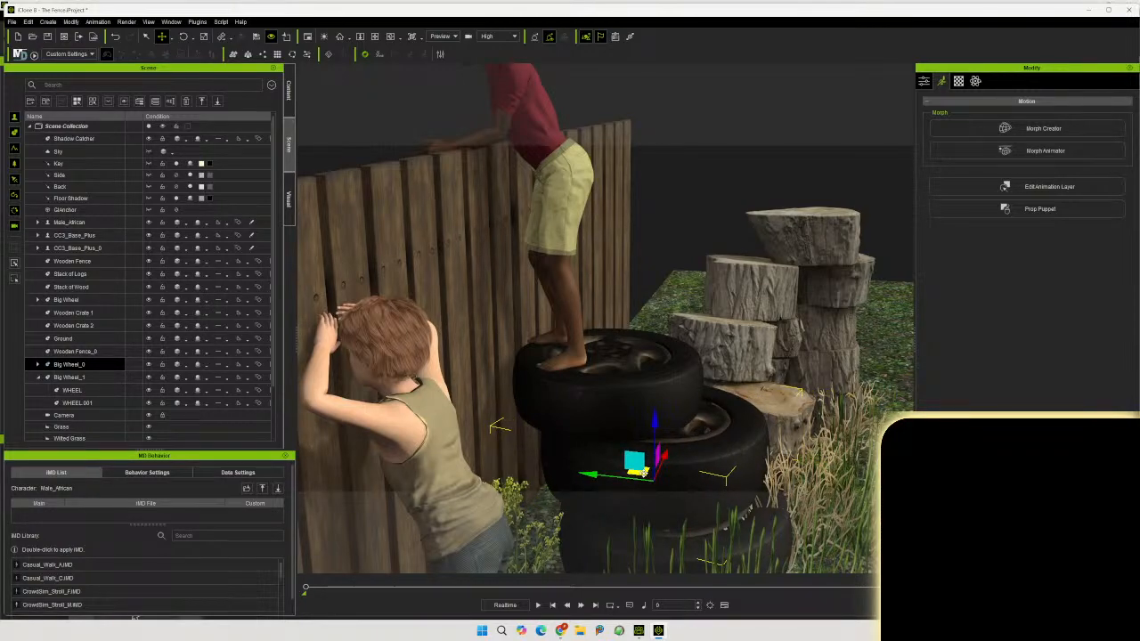
# Reopen Edit Motion Layer for the male character and move his left hand outward along the fence
pyautogui.keyDown('alt'); pyautogui.moveTo(698, 481); pyautogui.dragTo(708, 533, button='right'); pyautogui.keyUp('alt')
pyautogui.click(676, 197)
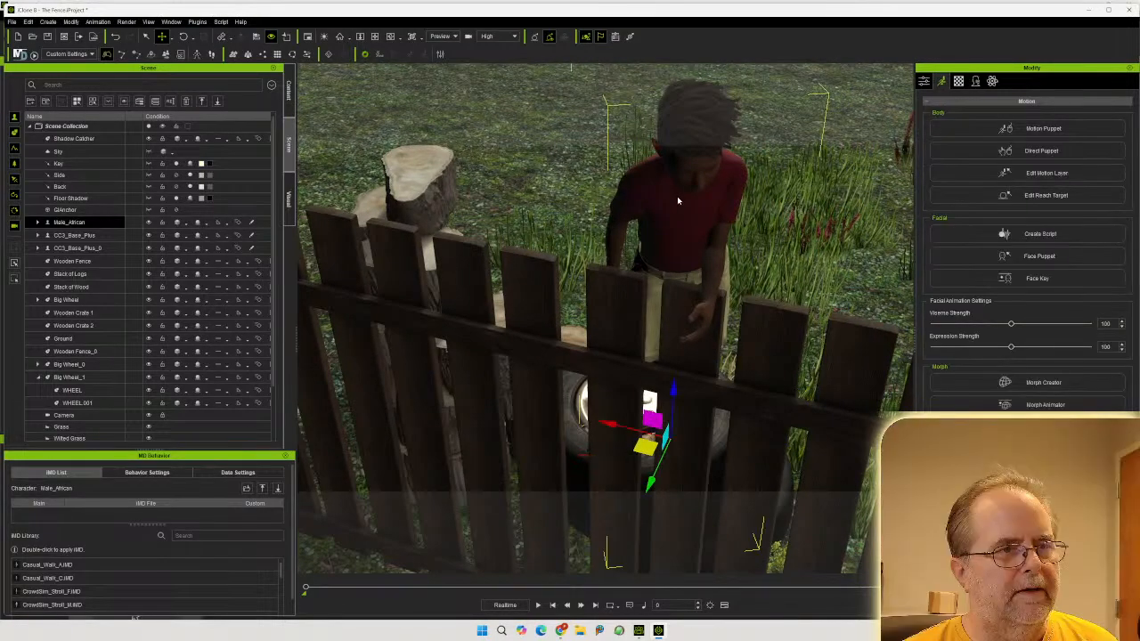
pyautogui.click(1046, 172)
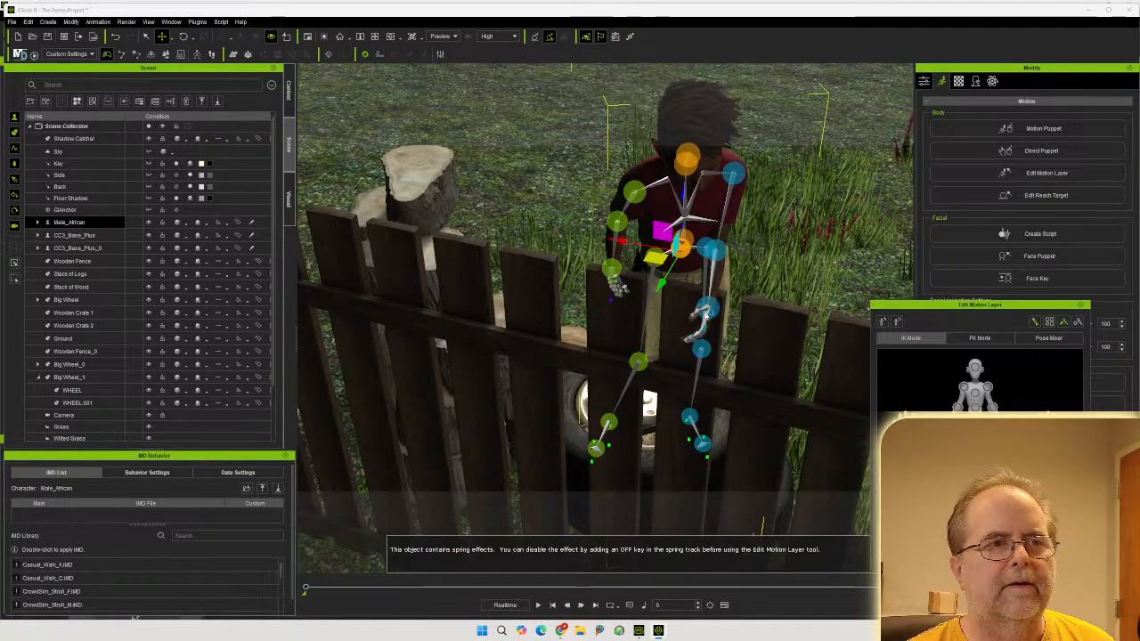
pyautogui.click(707, 307)
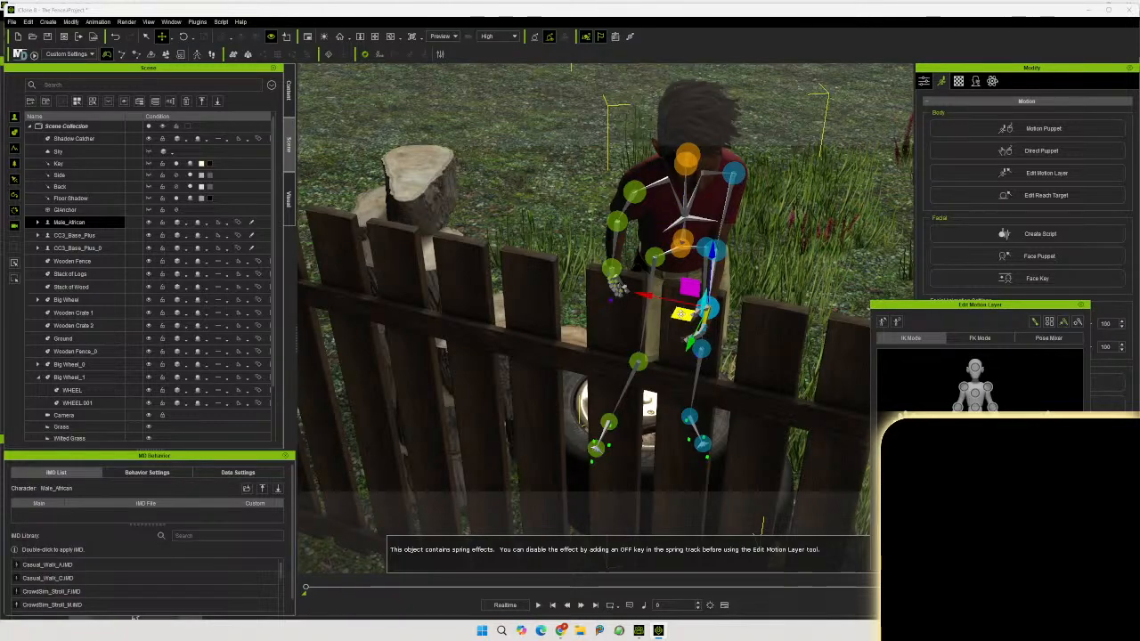
pyautogui.moveTo(703, 307); pyautogui.dragTo(781, 320)
# Raise the male character's left hand above the fence top and pull it slightly back toward his body
pyautogui.moveTo(779, 318); pyautogui.dragTo(487, 318, button='right')
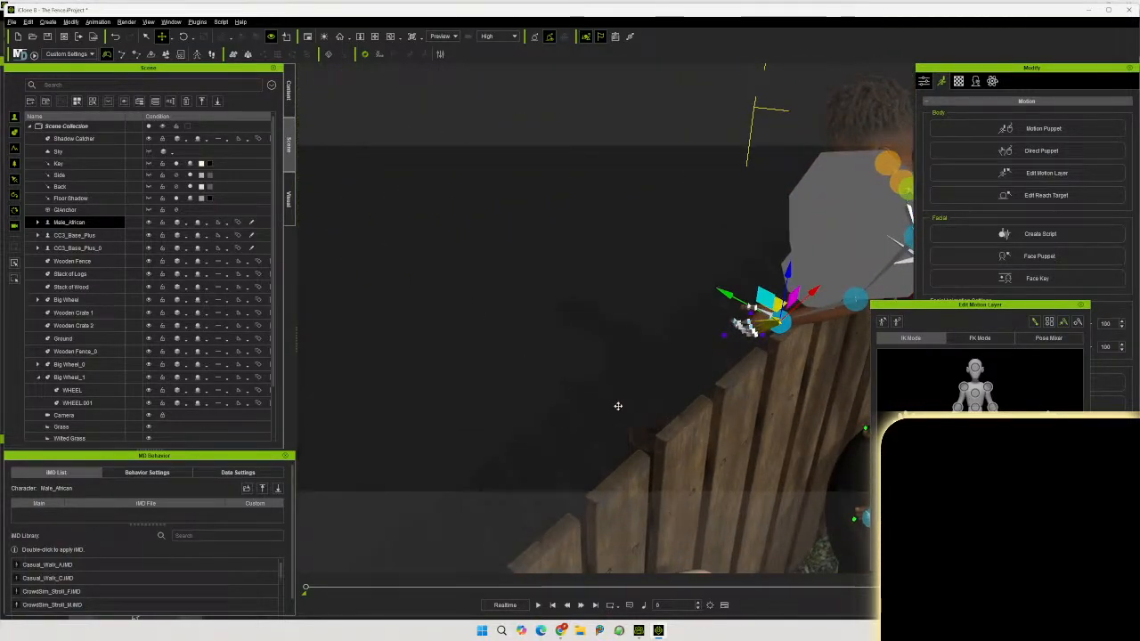
pyautogui.moveTo(617, 406); pyautogui.dragTo(590, 334, button='right')
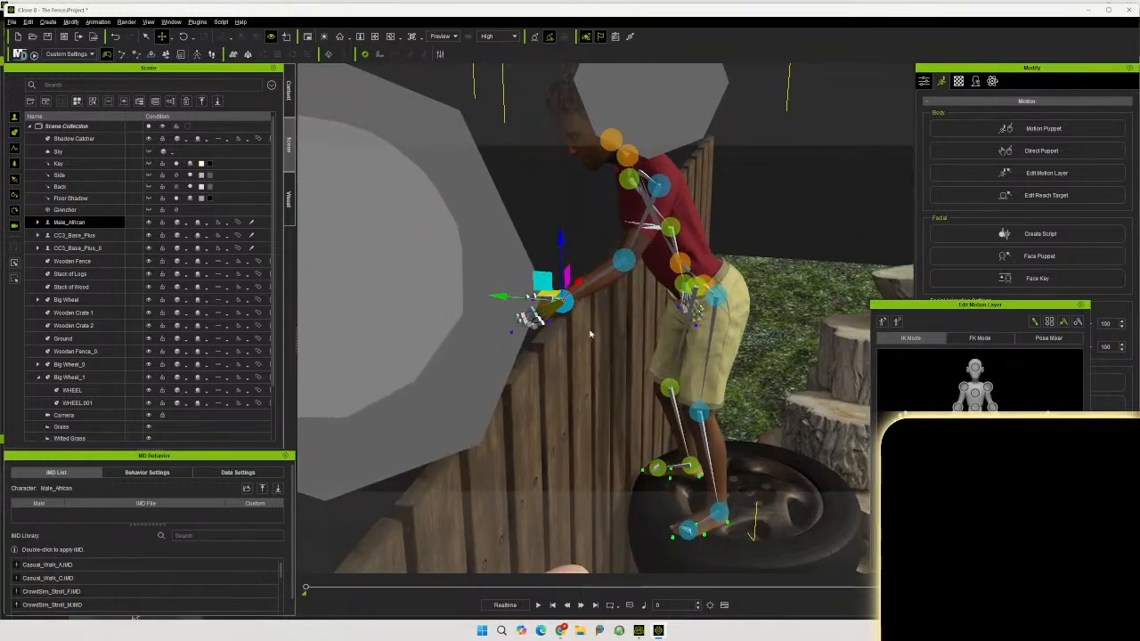
pyautogui.moveTo(560, 241); pyautogui.dragTo(557, 224)
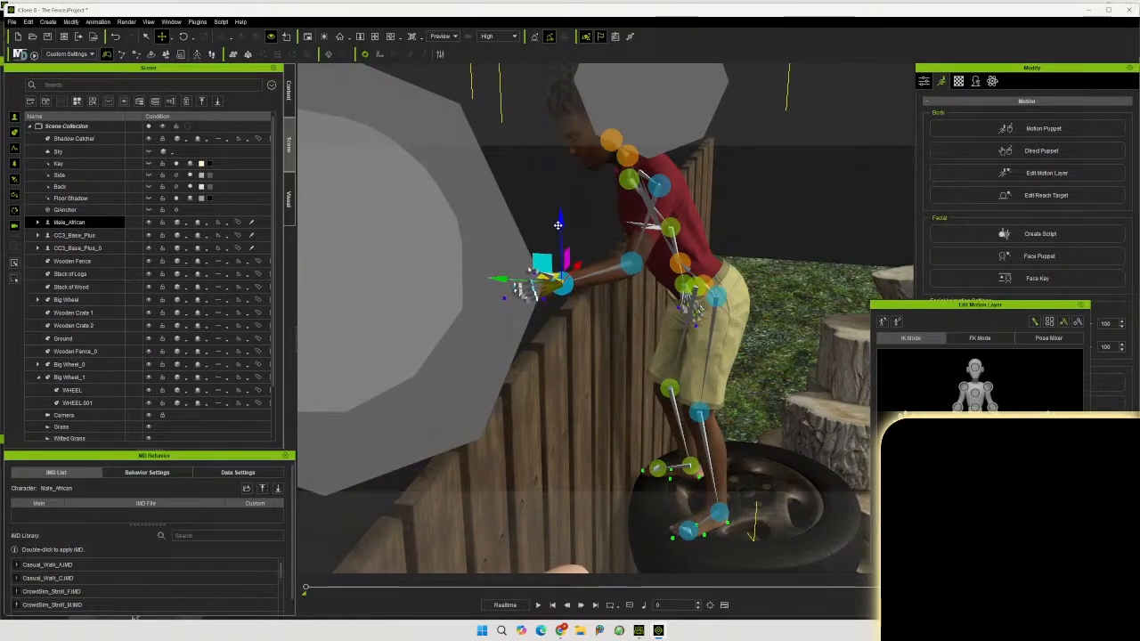
pyautogui.moveTo(525, 283); pyautogui.dragTo(538, 283)
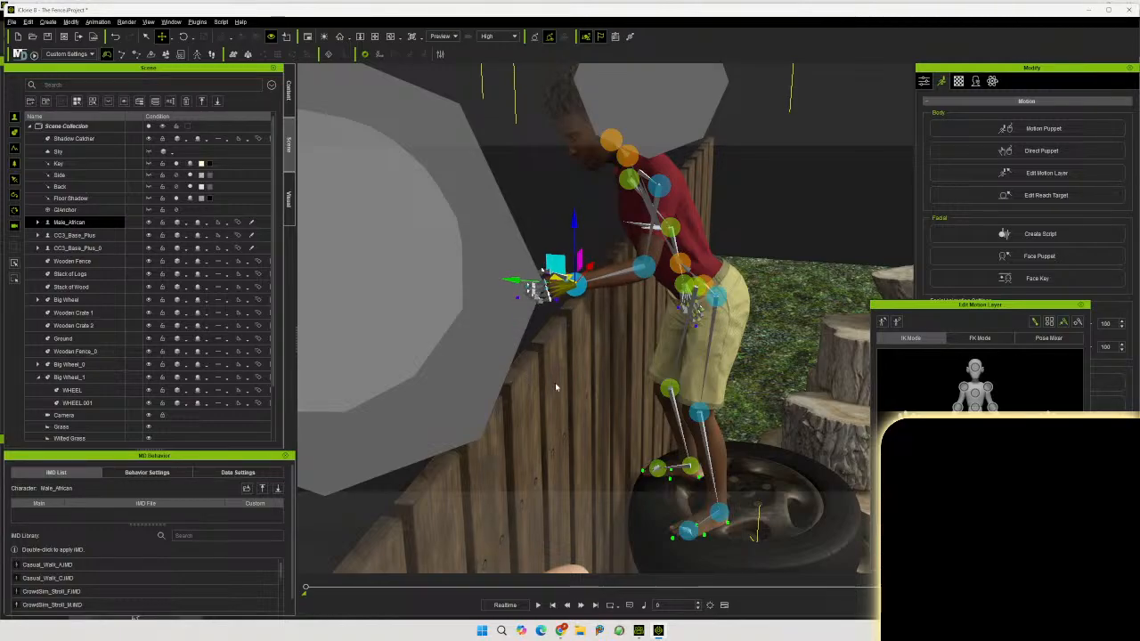
# Check the left forearm's clearance over the fence, and rotate the hips slightly further forward to lower it onto the boards
pyautogui.moveTo(555, 382); pyautogui.dragTo(473, 359, button='right')
pyautogui.scroll(5, 473, 359)
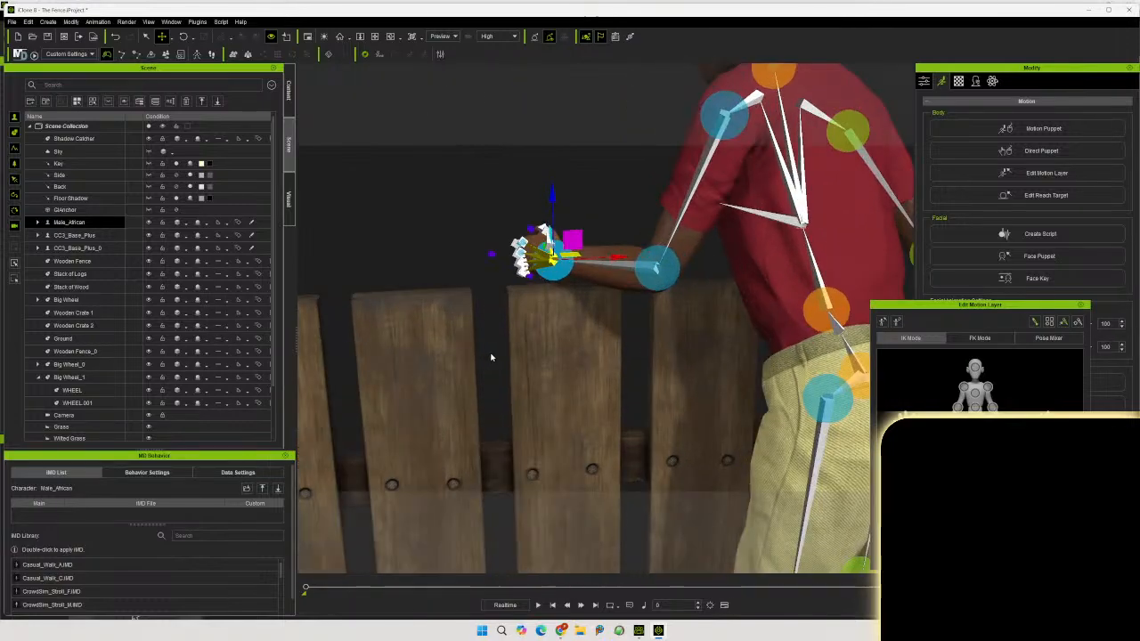
pyautogui.scroll(3, 510, 348)
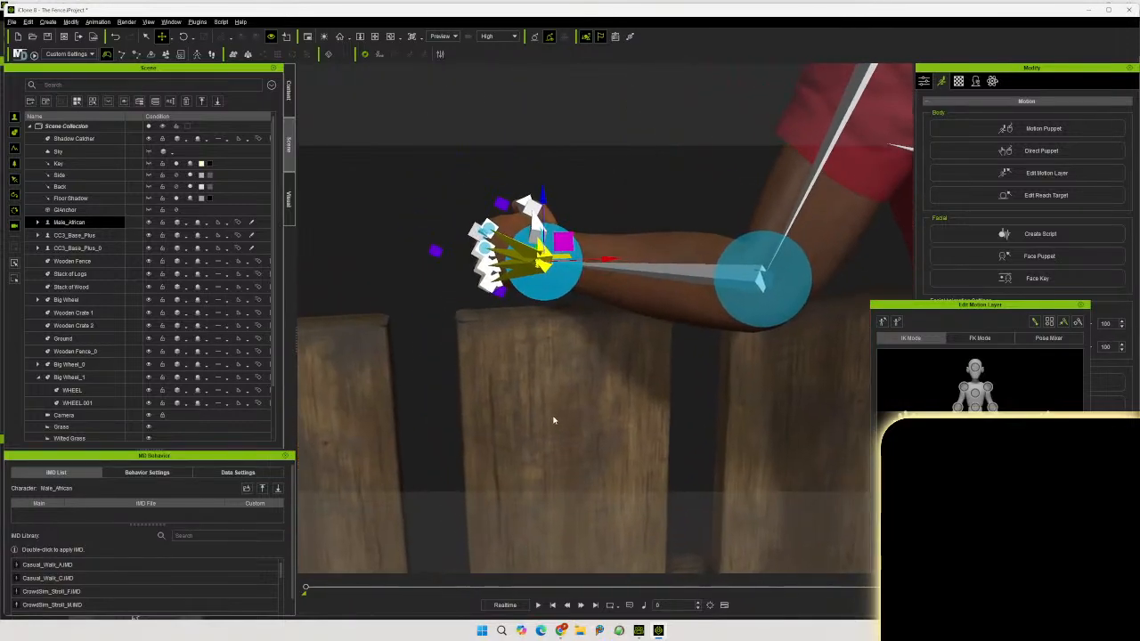
pyautogui.moveTo(553, 421); pyautogui.dragTo(275, 321, button='right')
pyautogui.scroll(-5, 425, 366)
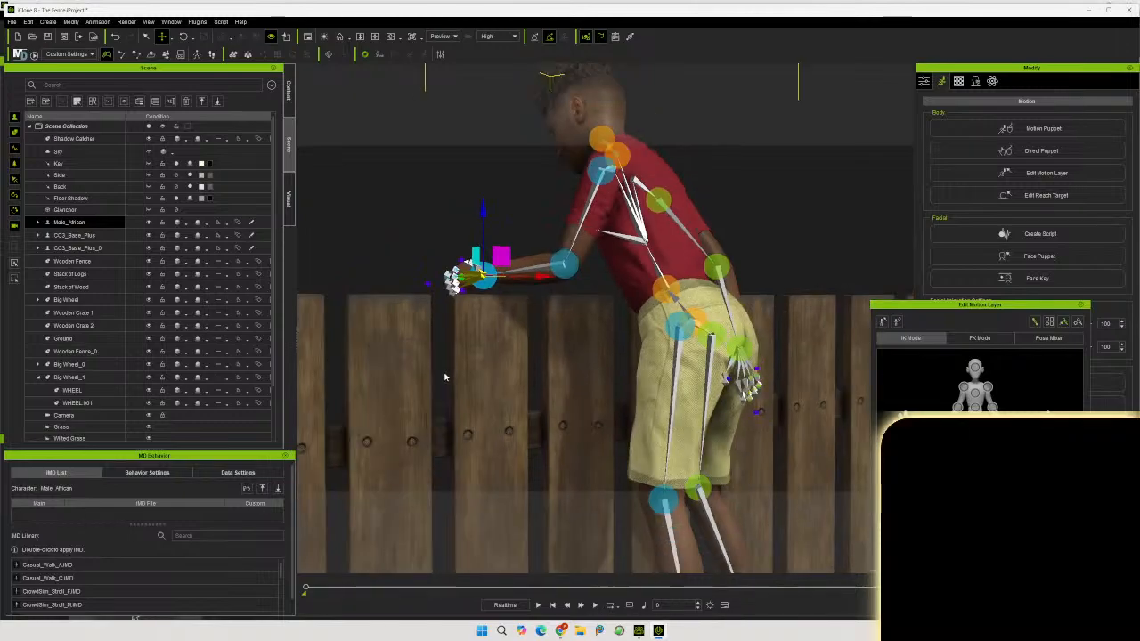
pyautogui.click(686, 310)
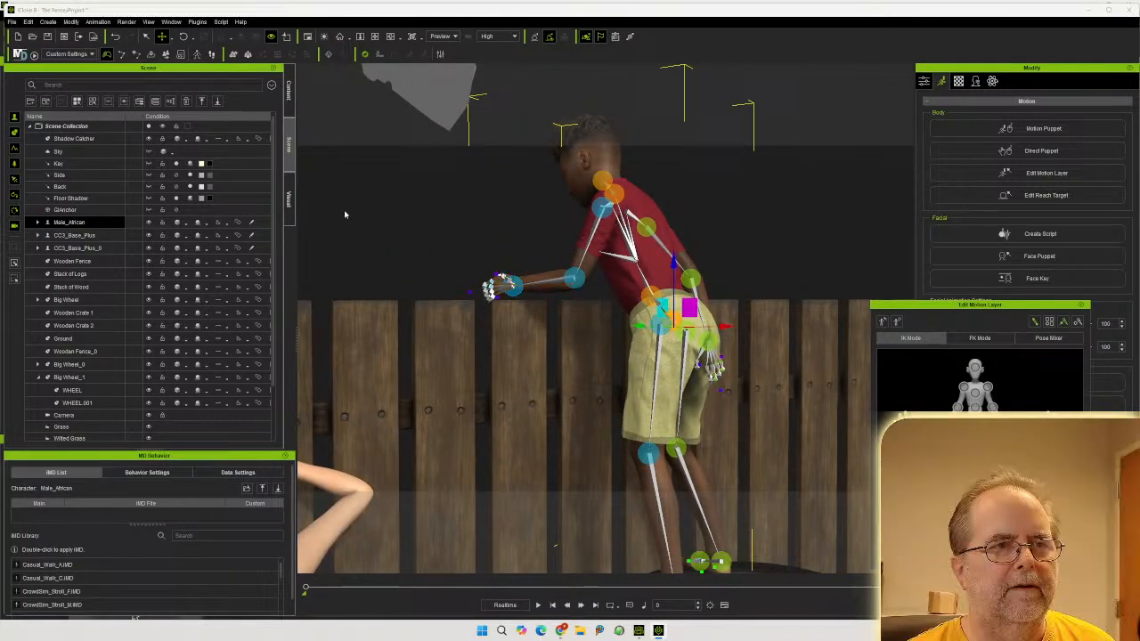
pyautogui.click(182, 35)
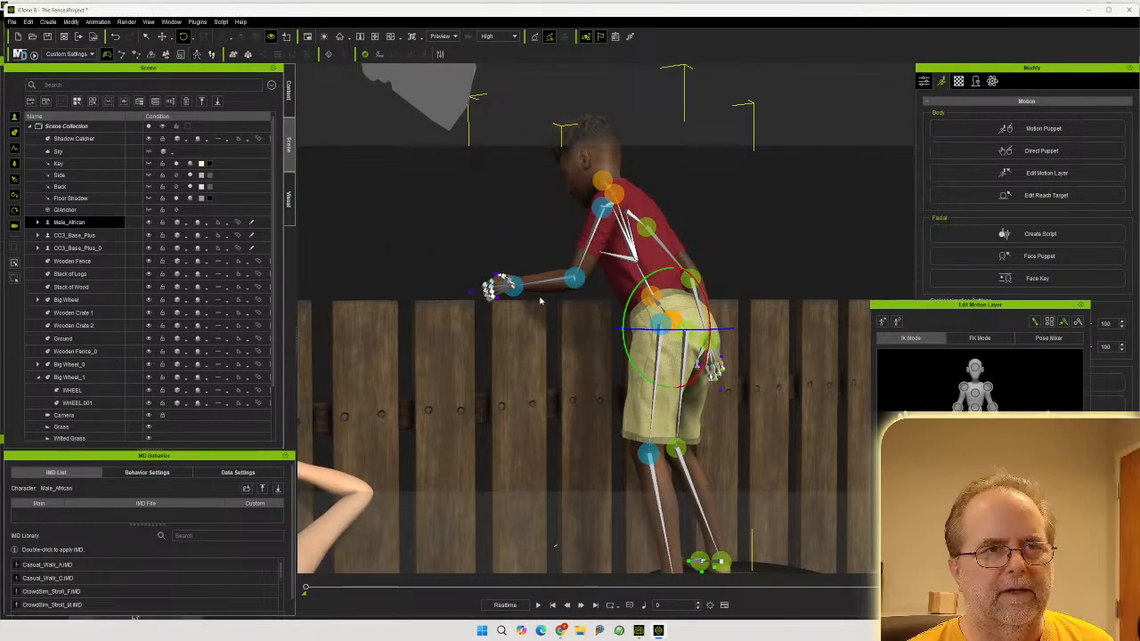
pyautogui.moveTo(708, 331); pyautogui.dragTo(698, 315)
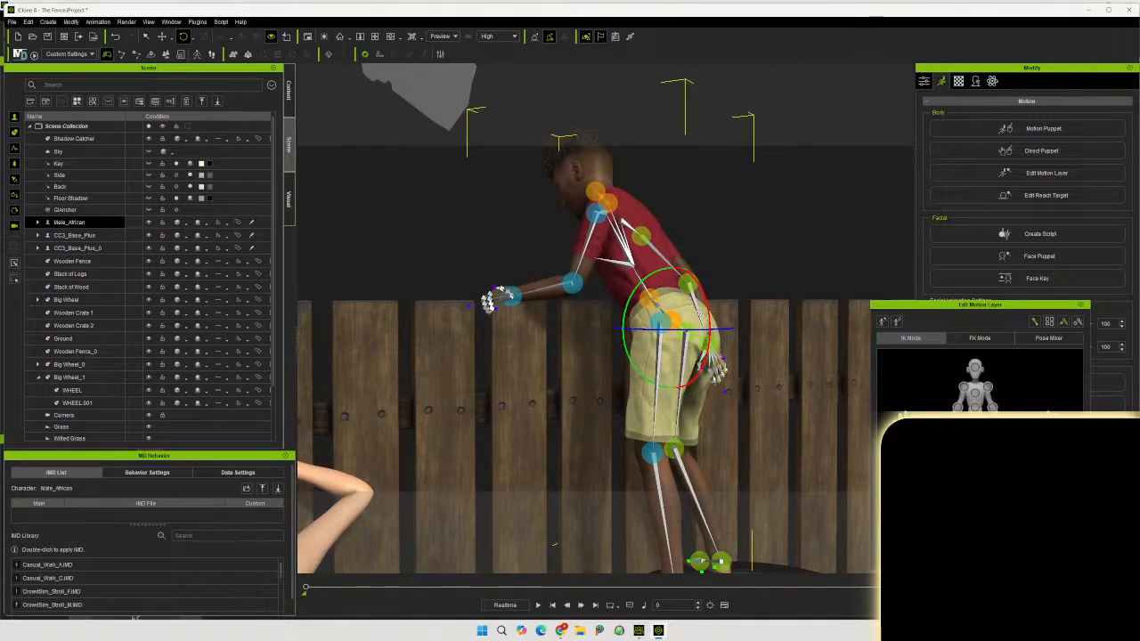
# Raise the male character's left hand slightly off the fence top and rotate it at the wrist
pyautogui.moveTo(579, 356); pyautogui.dragTo(722, 425, button='right')
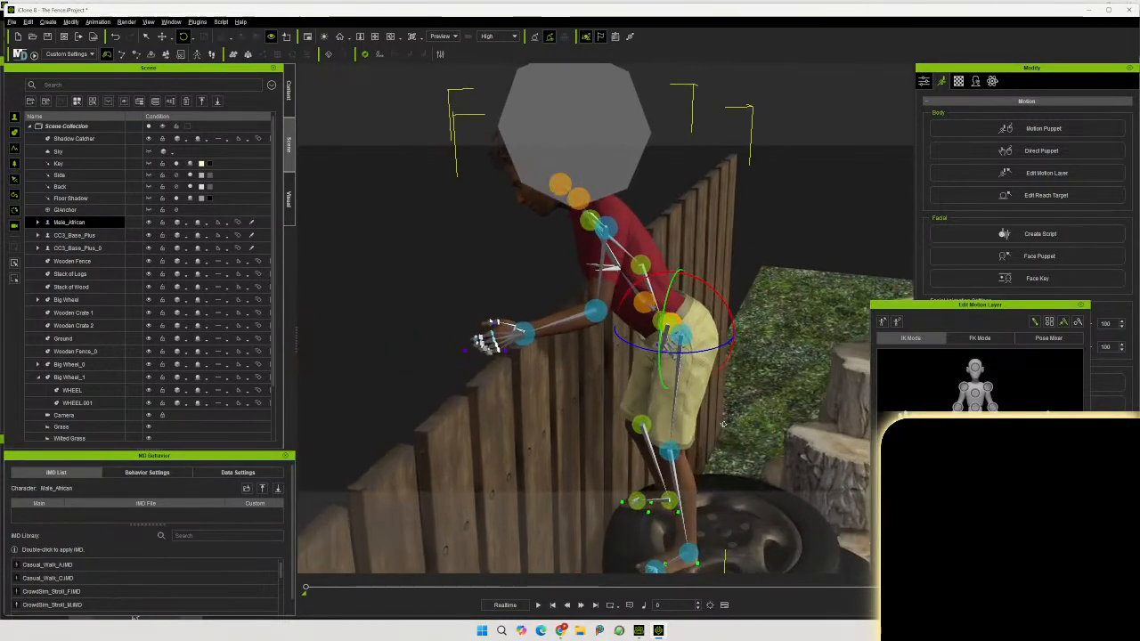
pyautogui.click(523, 335)
pyautogui.scroll(3, 543, 384)
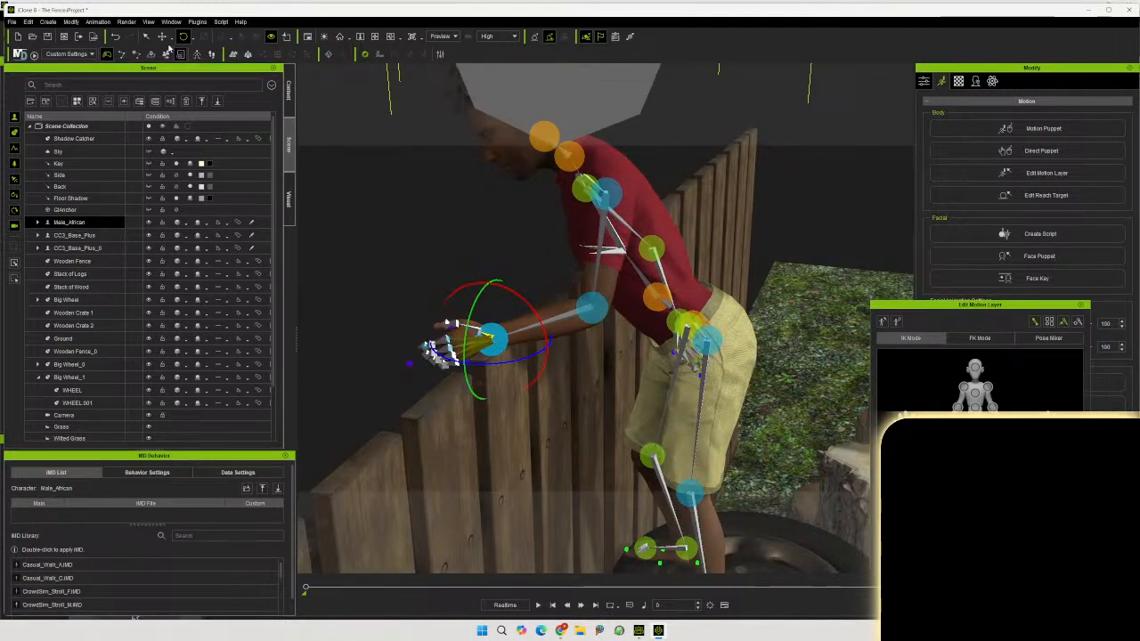
pyautogui.click(162, 35)
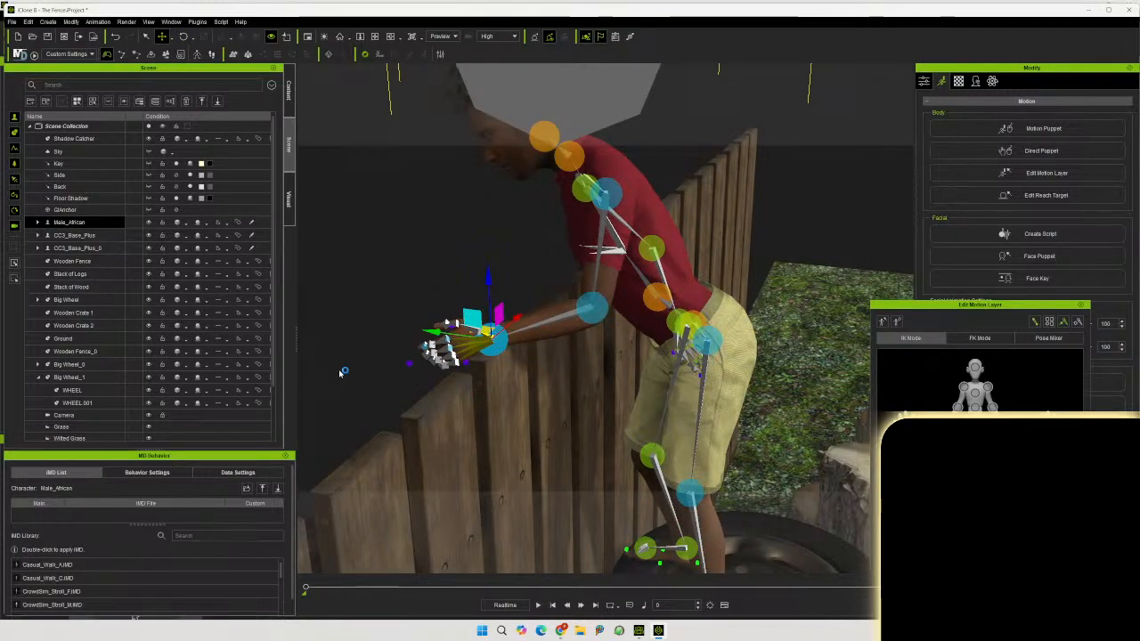
pyautogui.scroll(5, 339, 374)
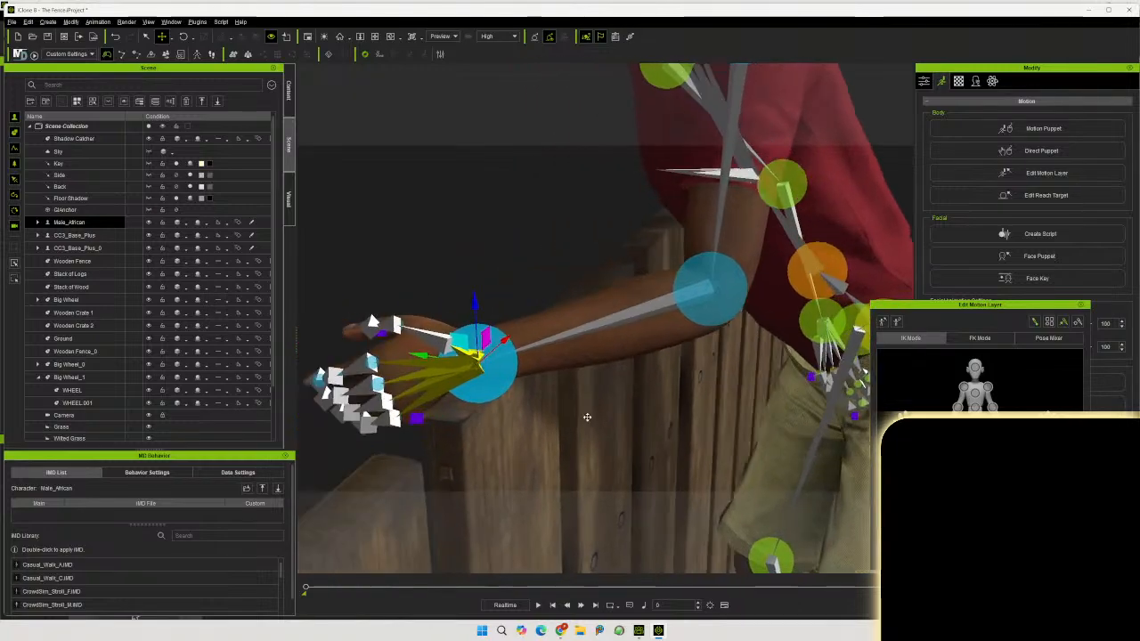
pyautogui.moveTo(671, 427); pyautogui.dragTo(633, 355, button='middle')
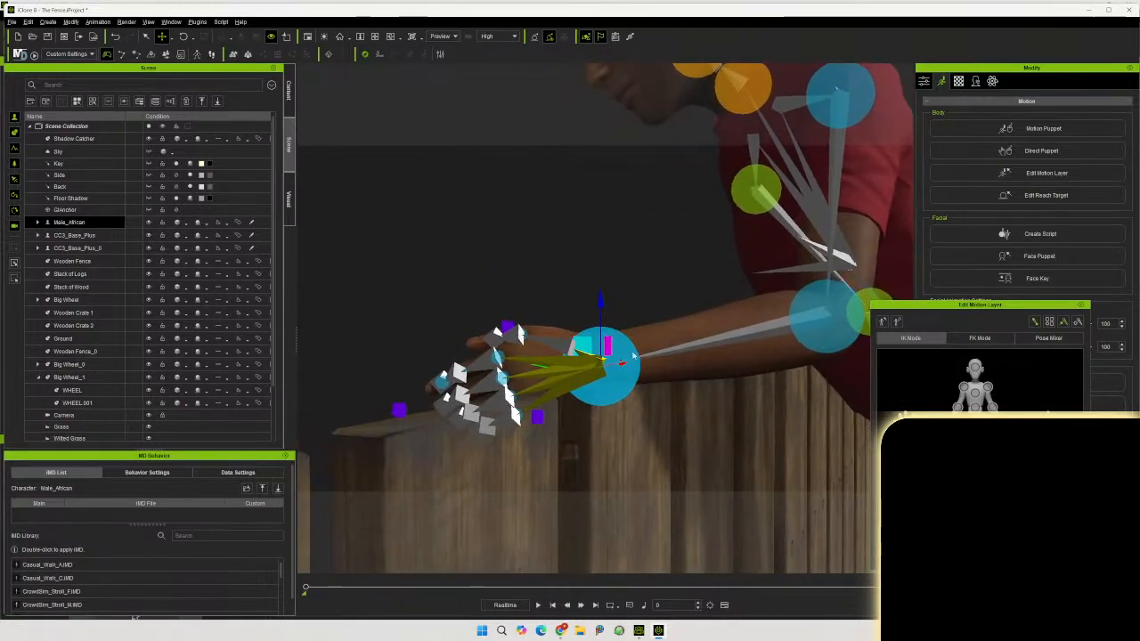
pyautogui.moveTo(602, 305); pyautogui.dragTo(602, 295)
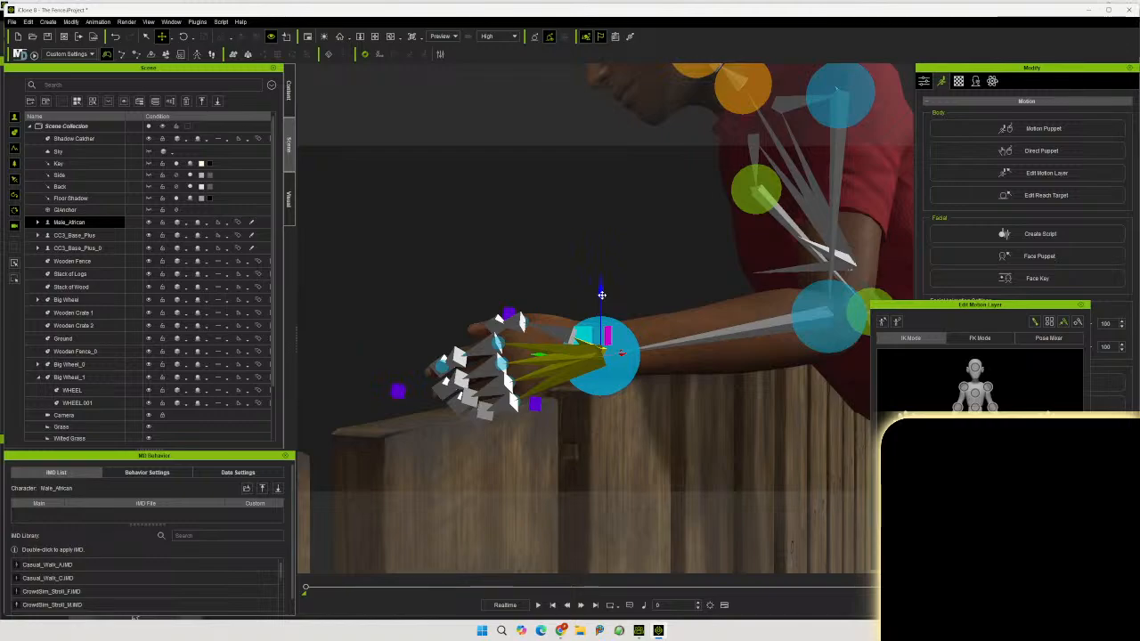
pyautogui.moveTo(624, 419); pyautogui.dragTo(491, 442, button='middle')
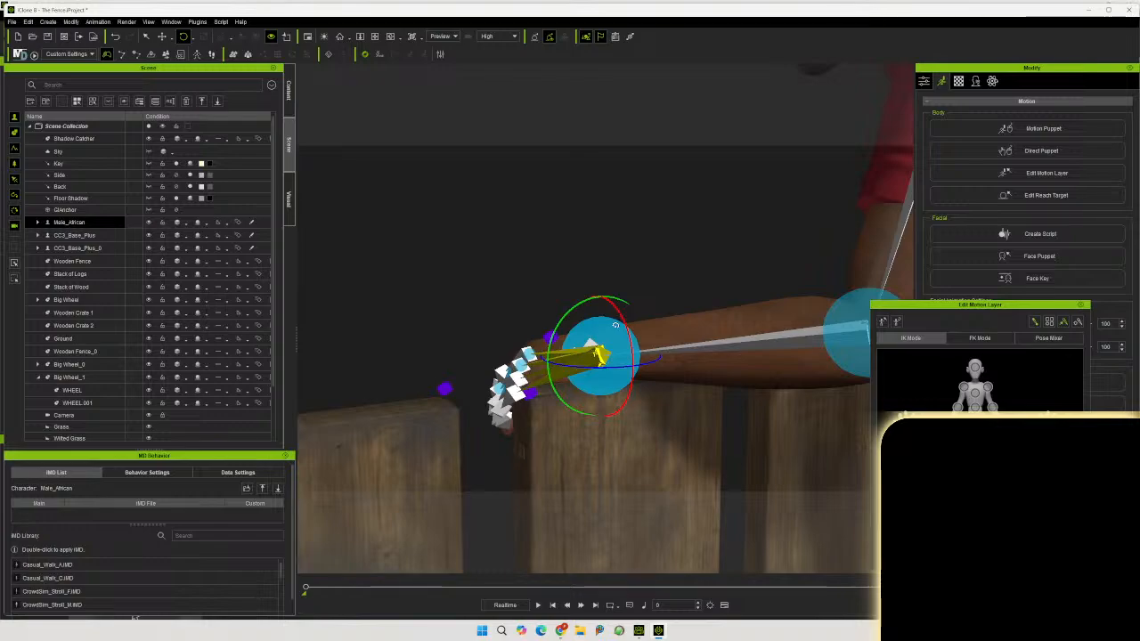
# Move the male character's right hand from beside his hip up to the top of the fence
pyautogui.moveTo(615, 325); pyautogui.dragTo(771, 347, button='middle')
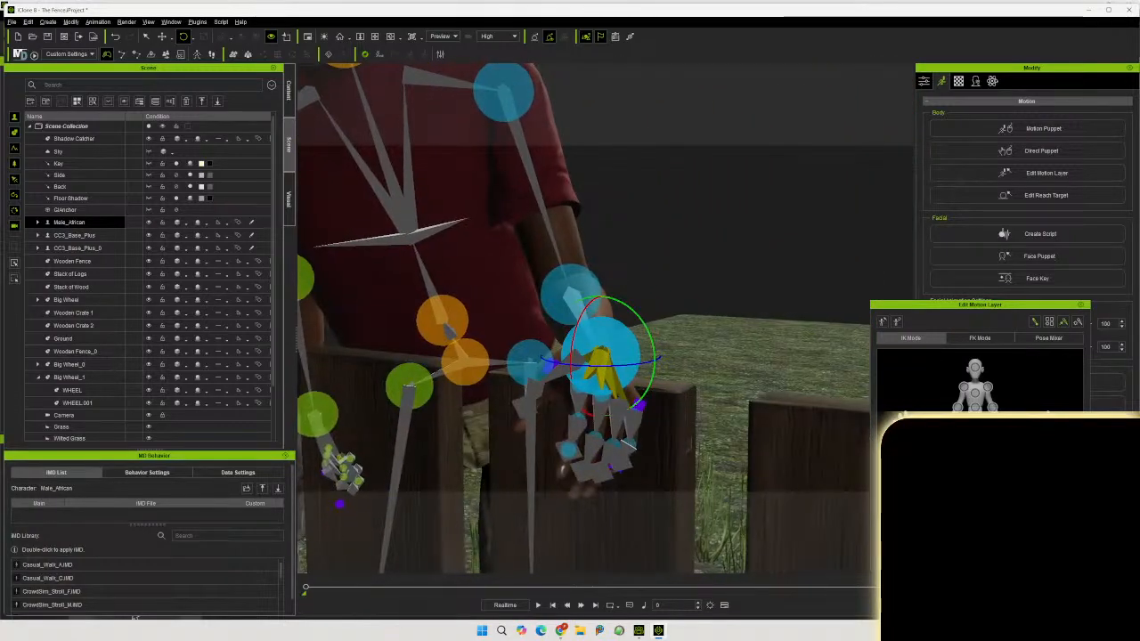
pyautogui.moveTo(305, 496); pyautogui.dragTo(844, 486, button='middle')
pyautogui.moveTo(499, 466); pyautogui.dragTo(780, 475, button='middle')
pyautogui.scroll(-4, 761, 485)
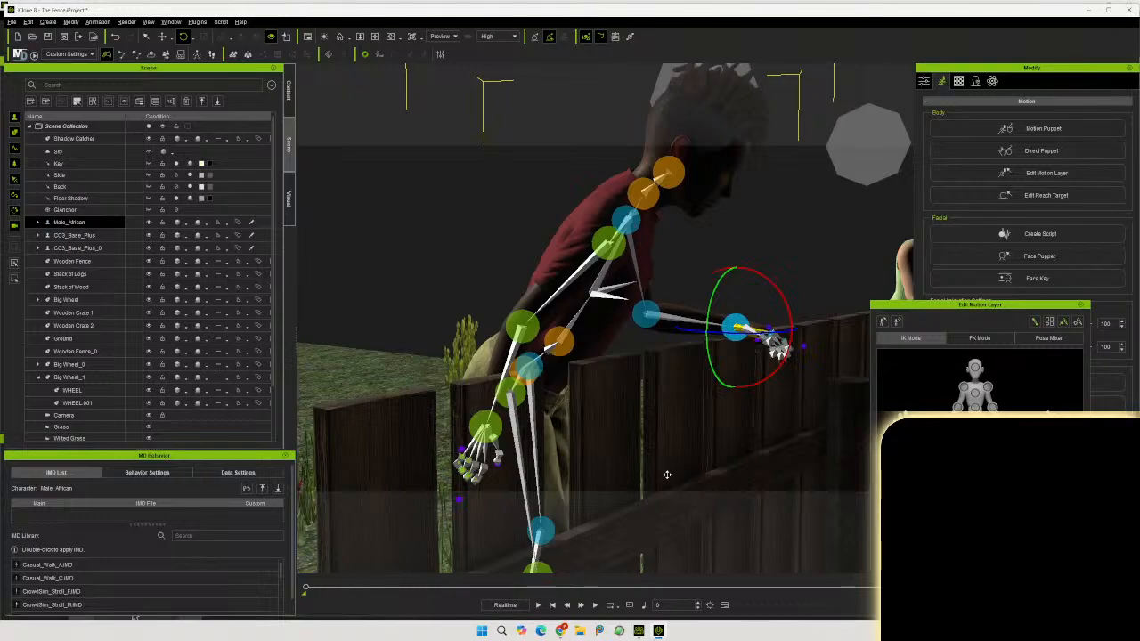
pyautogui.moveTo(666, 474); pyautogui.dragTo(757, 492, button='middle')
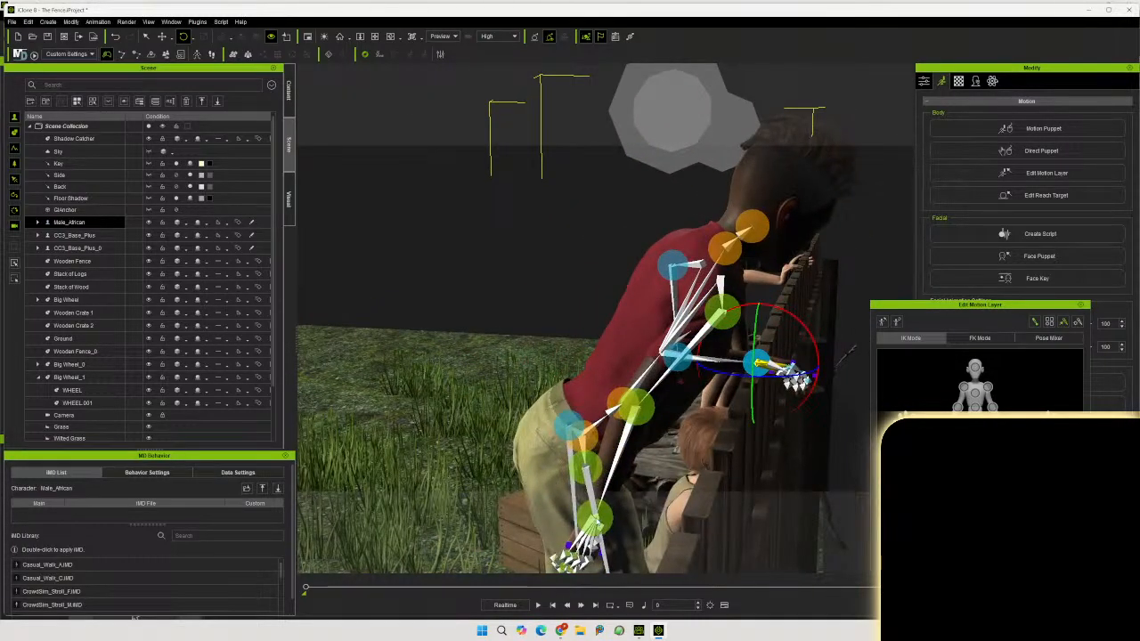
pyautogui.click(595, 518)
pyautogui.click(162, 37)
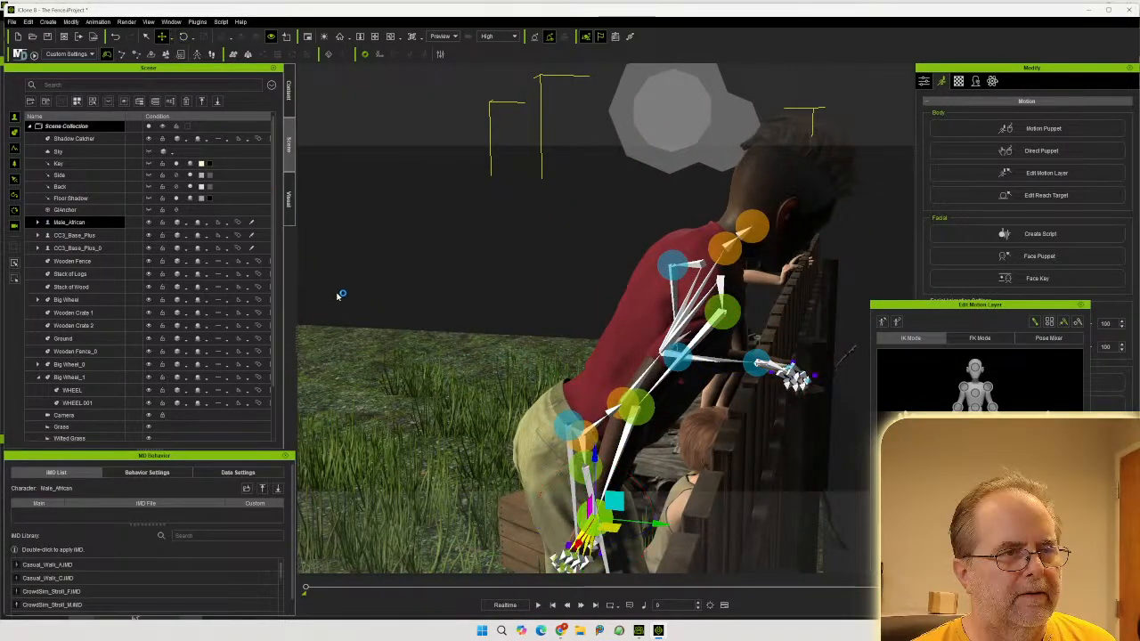
pyautogui.moveTo(397, 386); pyautogui.dragTo(414, 452, button='middle')
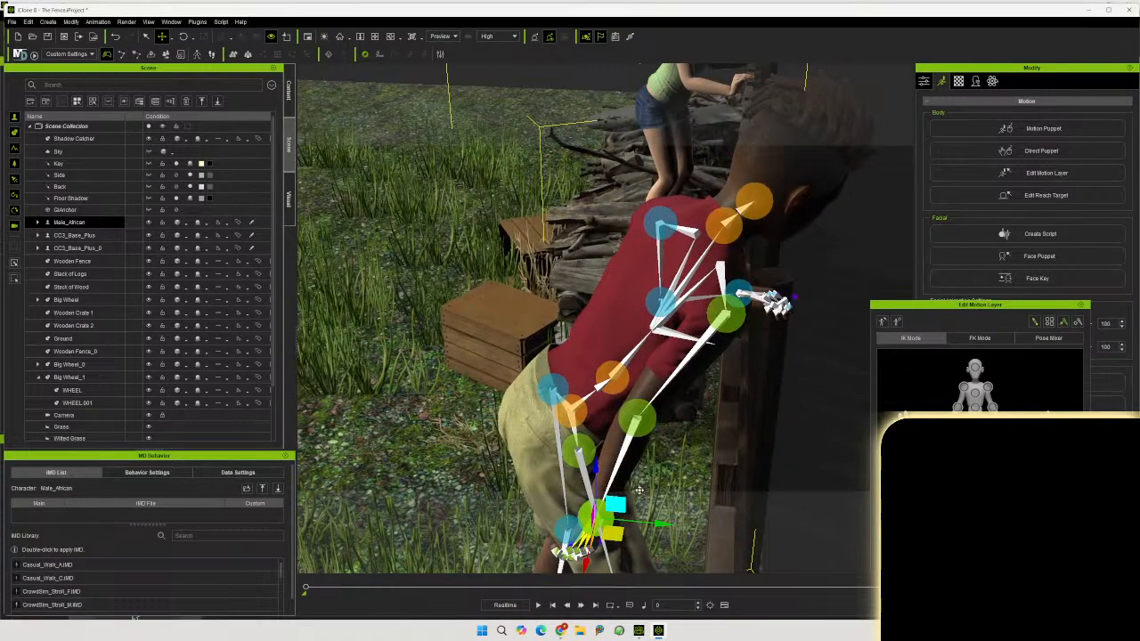
pyautogui.moveTo(616, 518); pyautogui.dragTo(836, 419)
pyautogui.moveTo(836, 419); pyautogui.dragTo(838, 394, button='right')
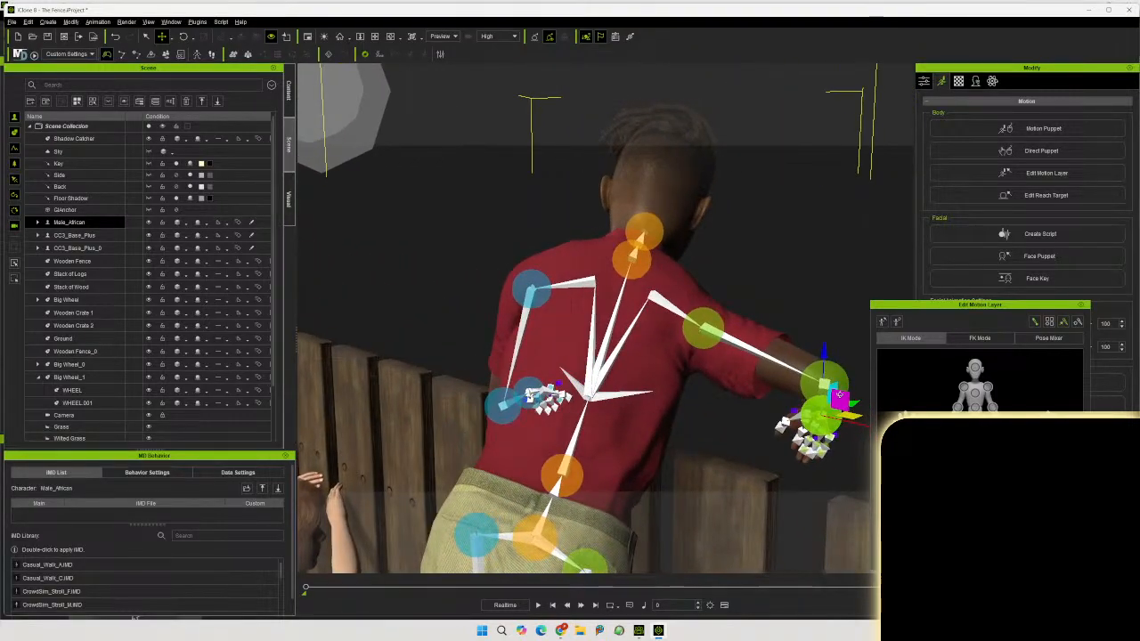
# Rotate the male character's right upper arm downward and inward to bring the elbow and forearm down to the fence top
pyautogui.click(704, 323)
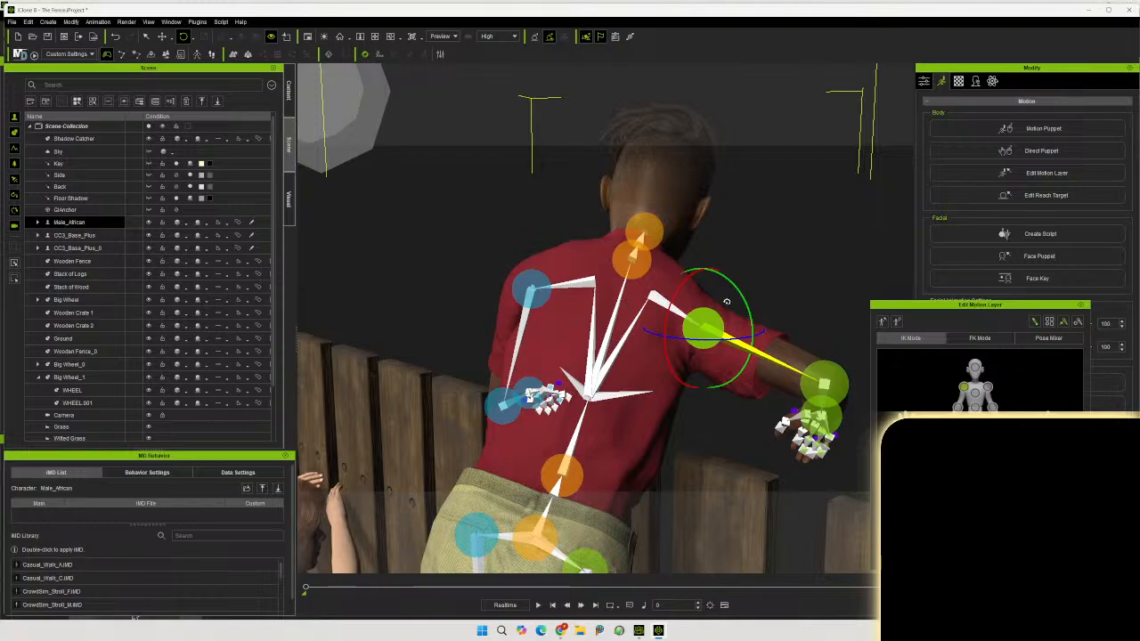
pyautogui.moveTo(741, 305); pyautogui.dragTo(738, 326)
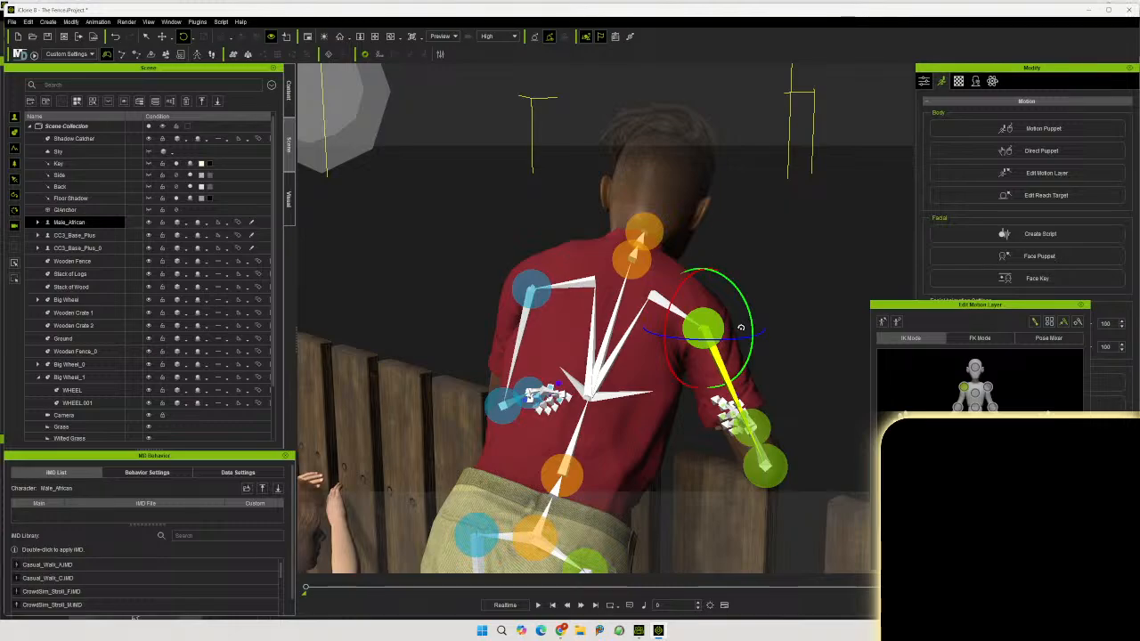
pyautogui.moveTo(705, 391); pyautogui.dragTo(422, 304, button='right')
pyautogui.scroll(4, 649, 480)
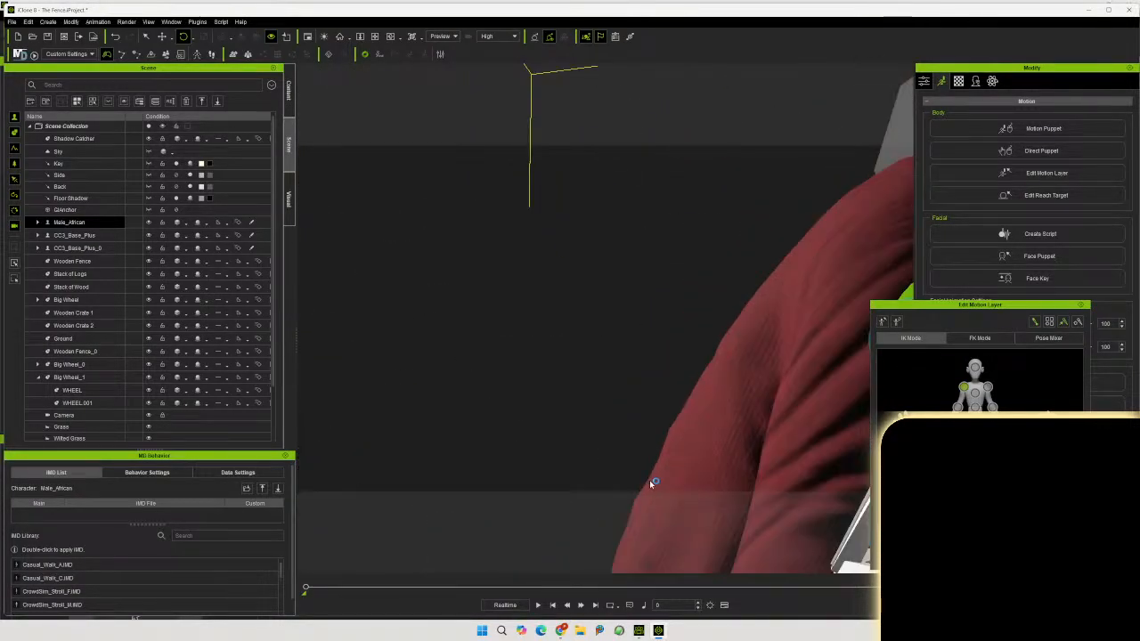
pyautogui.scroll(-1, 649, 480)
pyautogui.moveTo(649, 477); pyautogui.dragTo(484, 252, button='right')
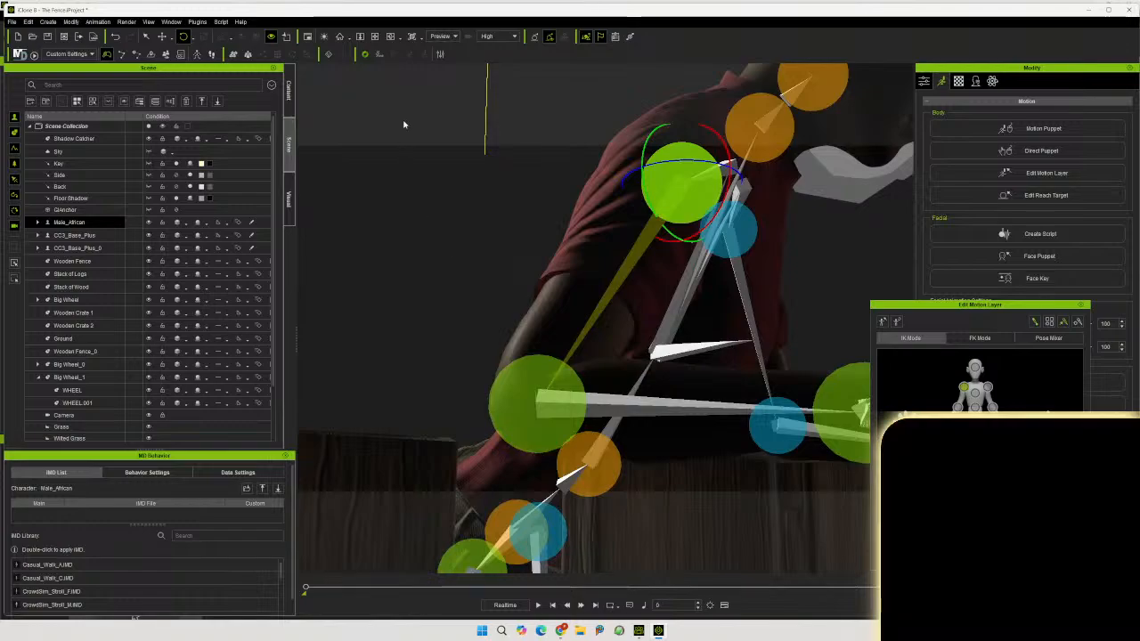
# Turn on the Auxiliary Light and fine-tune the right upper arm's rotation so the forearm rests along the fence top
pyautogui.click(324, 37)
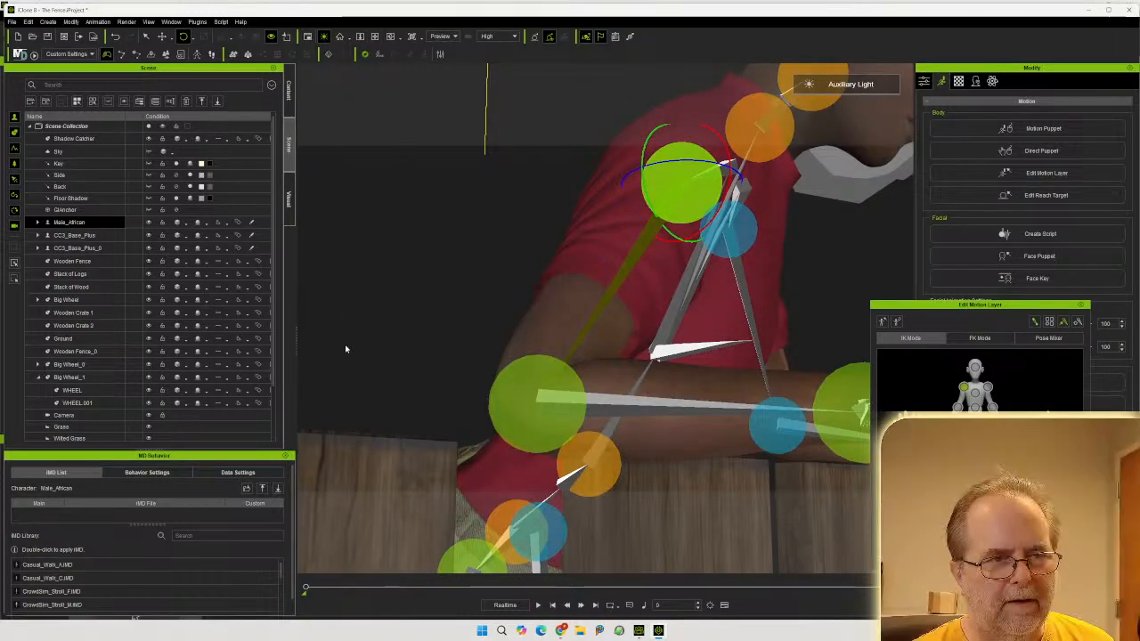
pyautogui.moveTo(369, 356); pyautogui.dragTo(426, 417, button='right')
pyautogui.moveTo(383, 396); pyautogui.dragTo(284, 307, button='middle')
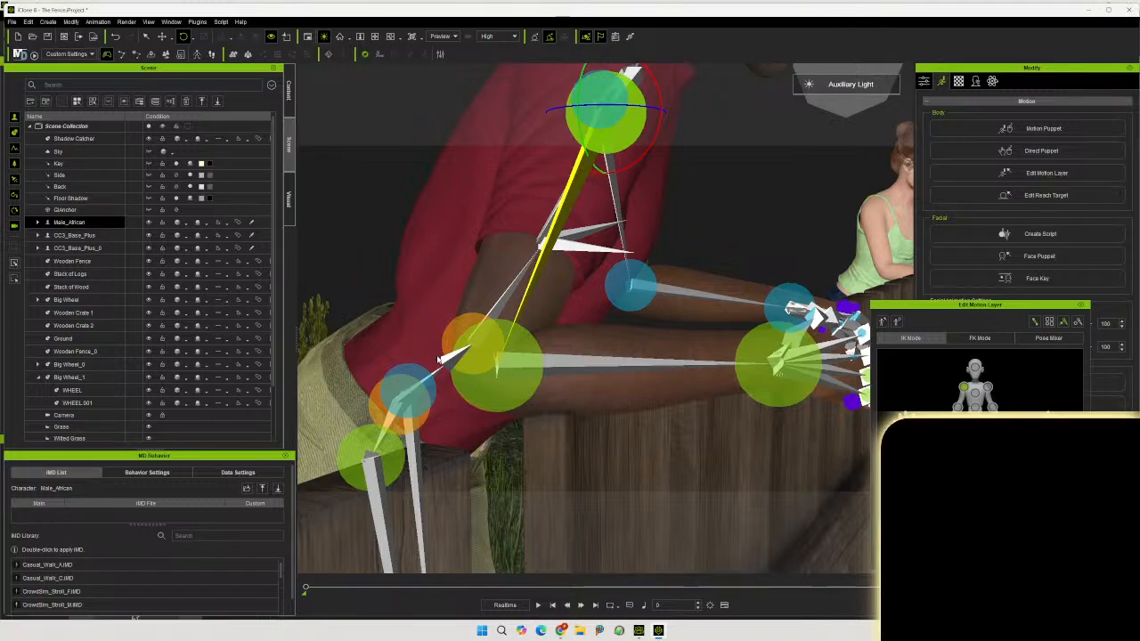
pyautogui.moveTo(448, 363); pyautogui.dragTo(774, 382, button='right')
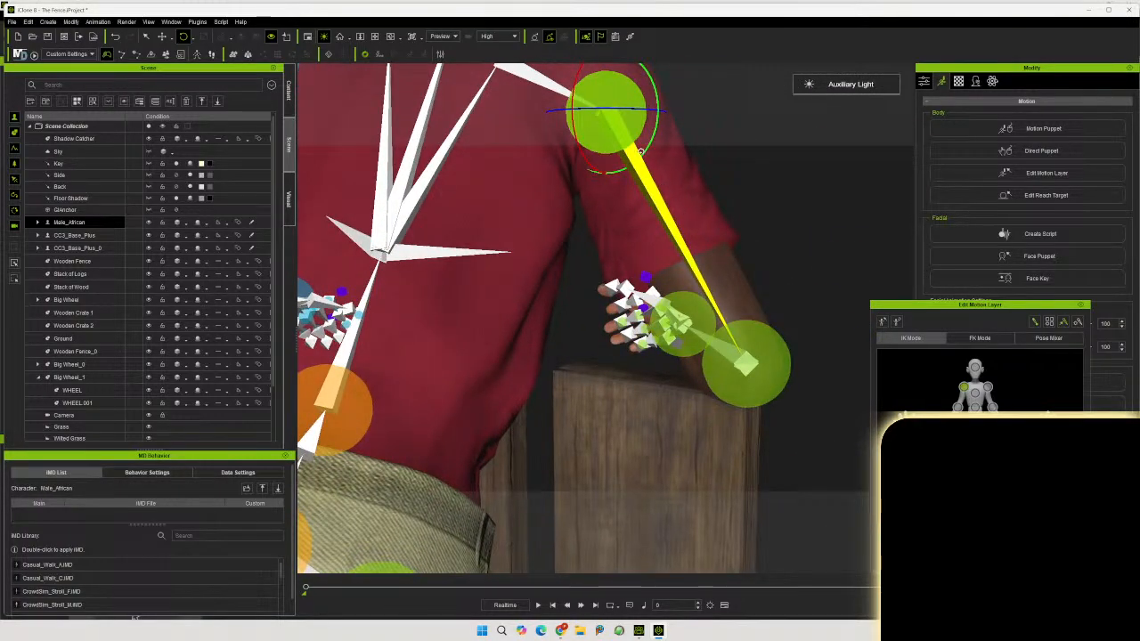
pyautogui.moveTo(645, 151); pyautogui.dragTo(644, 150)
pyautogui.moveTo(667, 249); pyautogui.dragTo(210, 408, button='right')
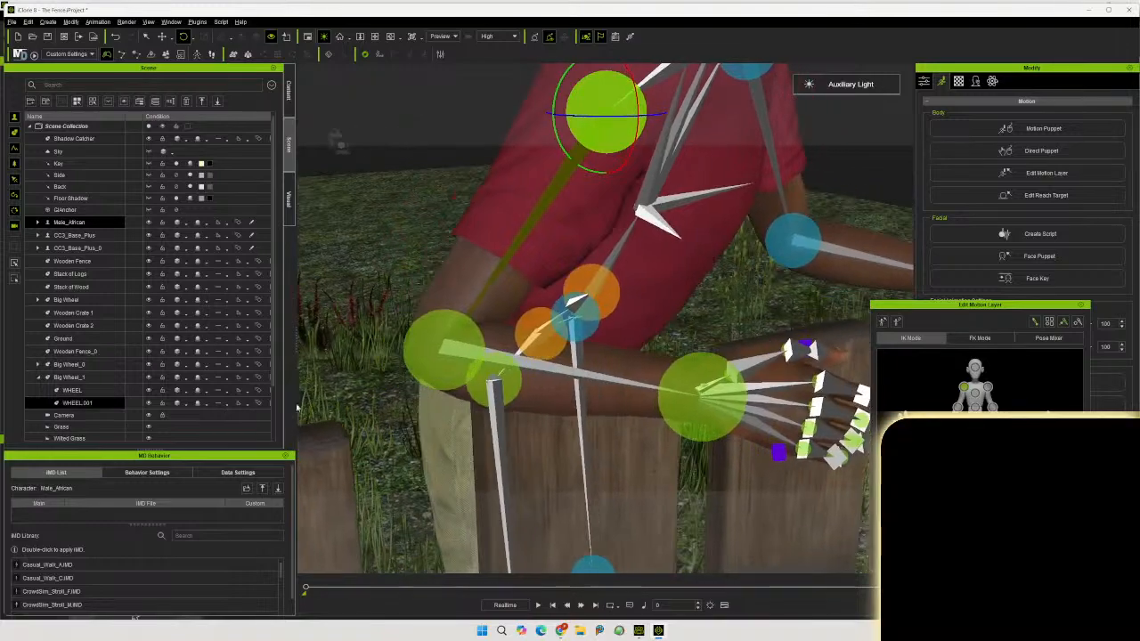
# Rotate the male character's right hand at the wrist so it follows the forearm resting on the fence
pyautogui.click(718, 395)
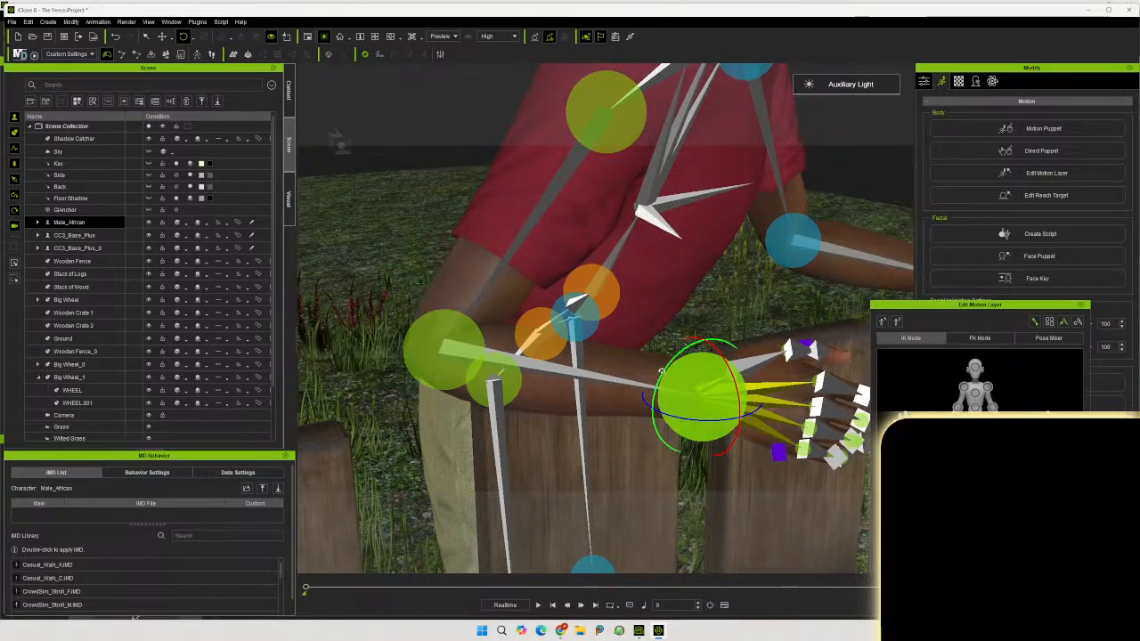
pyautogui.moveTo(663, 372); pyautogui.dragTo(744, 350)
pyautogui.moveTo(745, 350); pyautogui.dragTo(558, 350, button='right')
pyautogui.scroll(-4, 559, 350)
pyautogui.moveTo(628, 395); pyautogui.dragTo(347, 439, button='right')
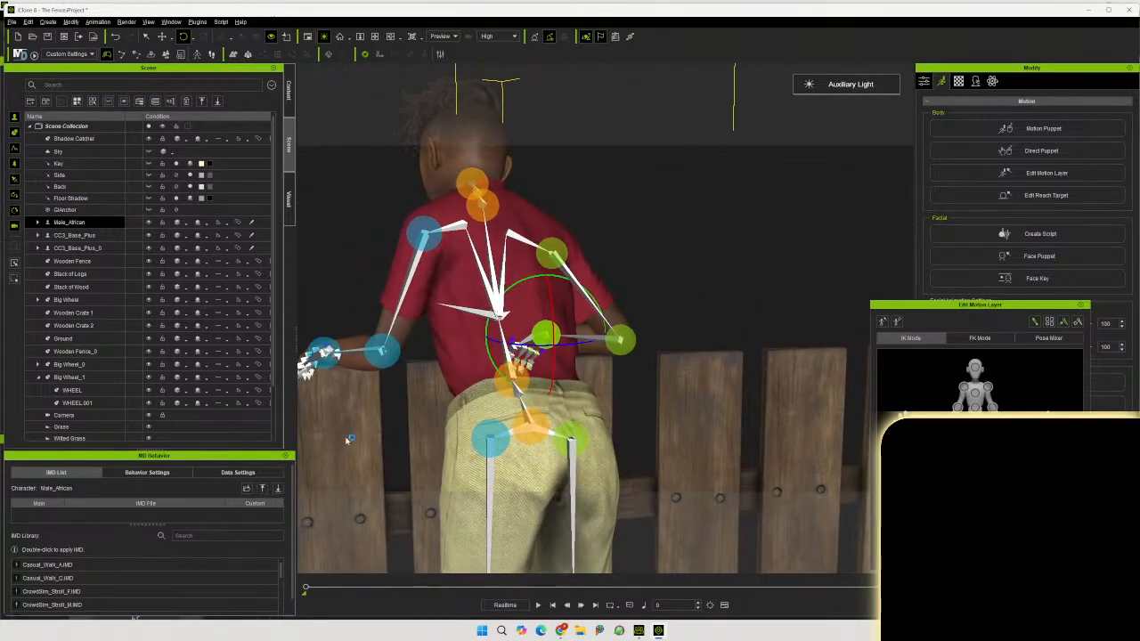
pyautogui.moveTo(347, 439); pyautogui.dragTo(606, 416, button='middle')
# Switch the viewport to the Camera view and close Edit Motion Layer
pyautogui.click(443, 35)
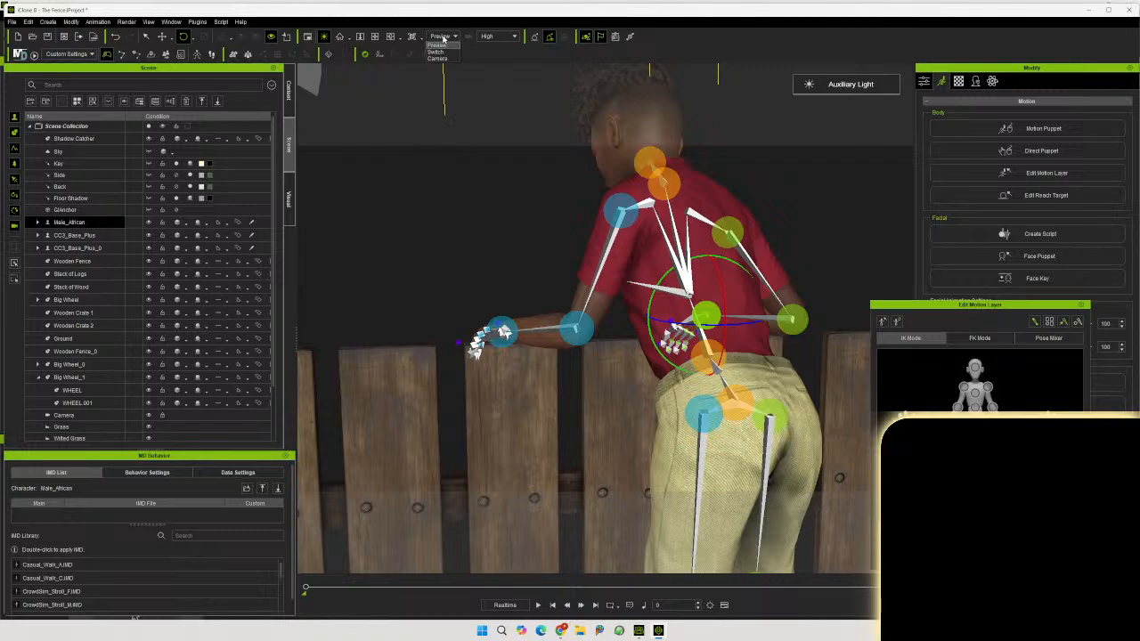
pyautogui.click(438, 59)
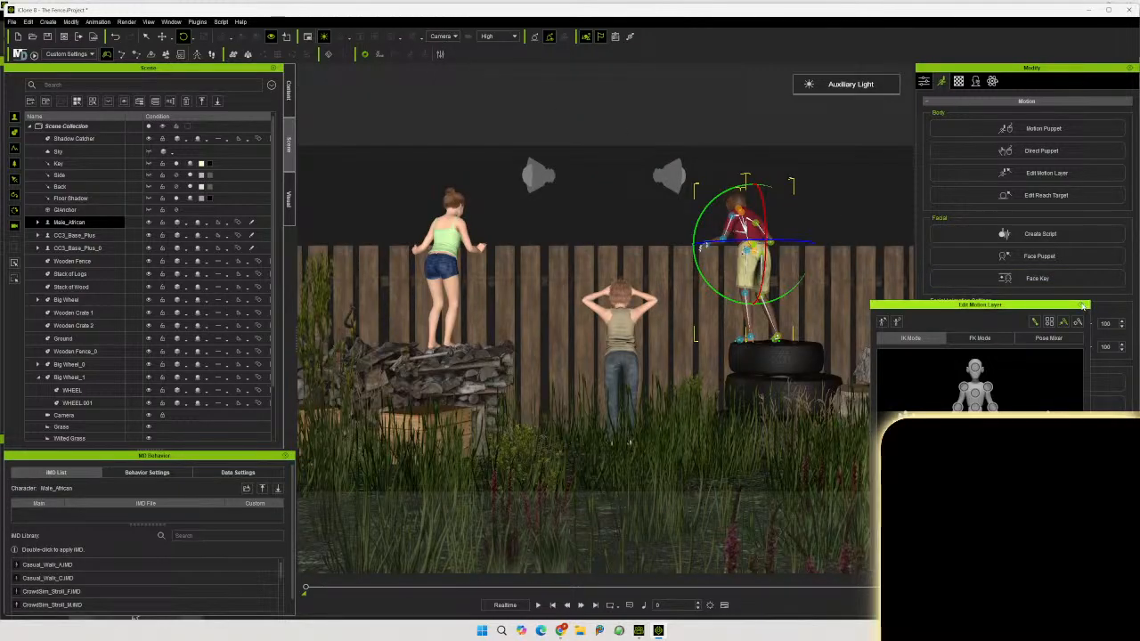
pyautogui.click(1081, 305)
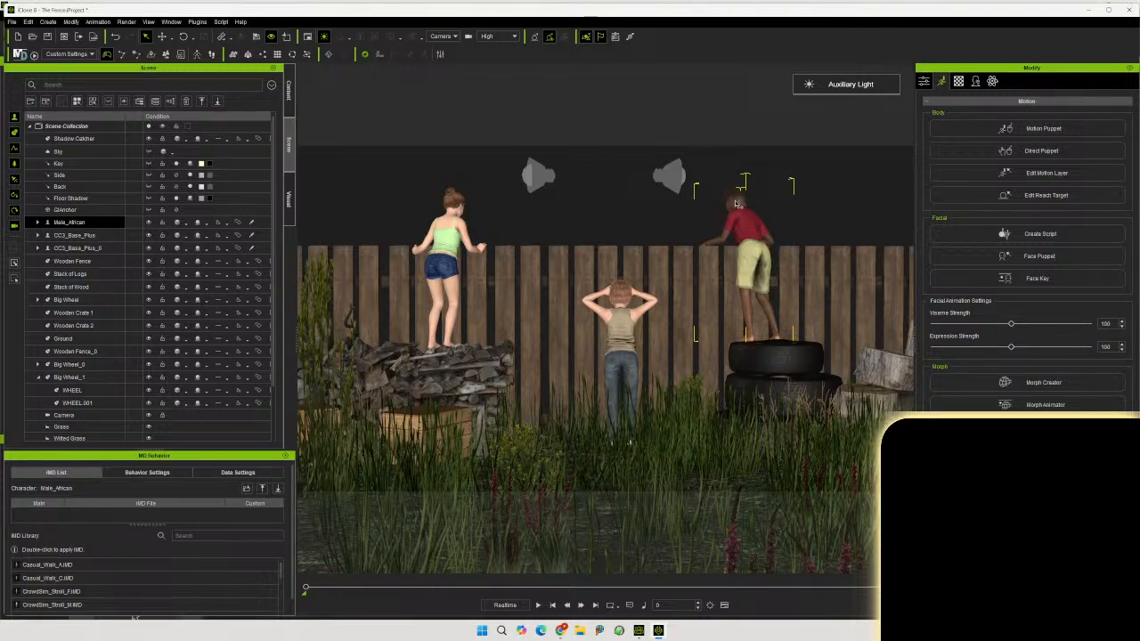
# Reopen Edit Motion Layer for the male character, rotate his head, and close the editor
pyautogui.click(1046, 172)
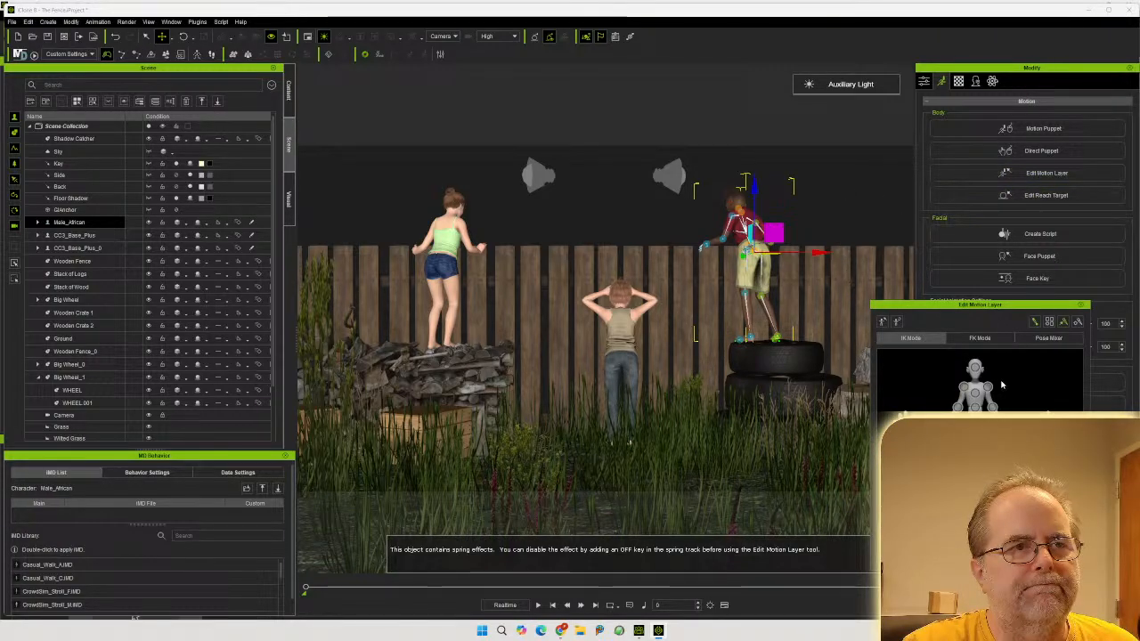
pyautogui.click(975, 367)
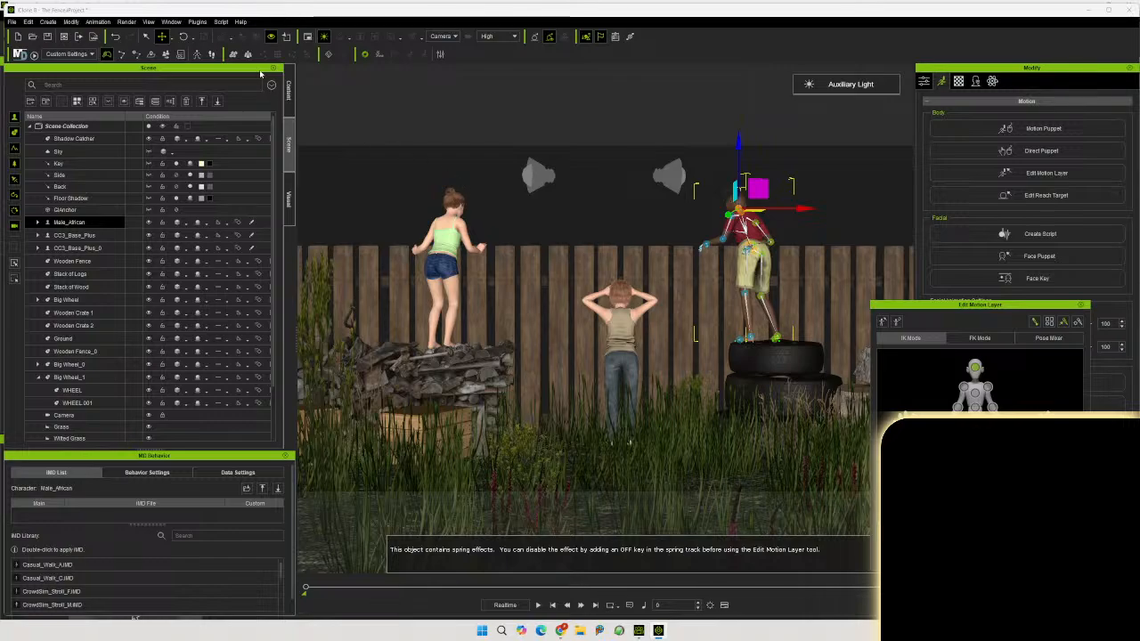
pyautogui.click(183, 36)
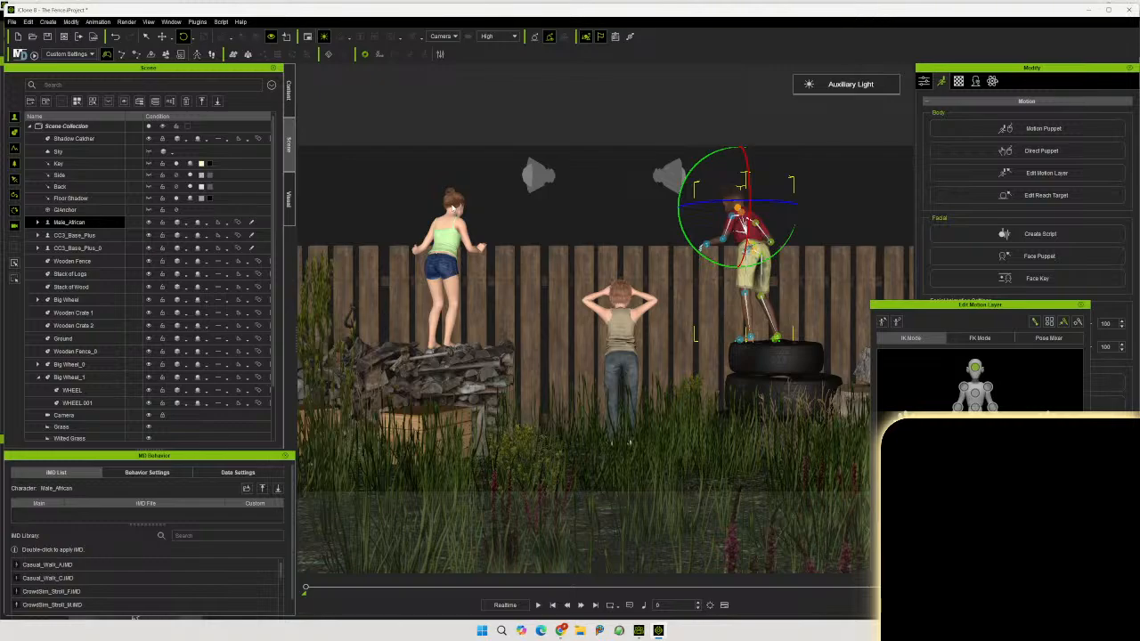
pyautogui.click(1079, 305)
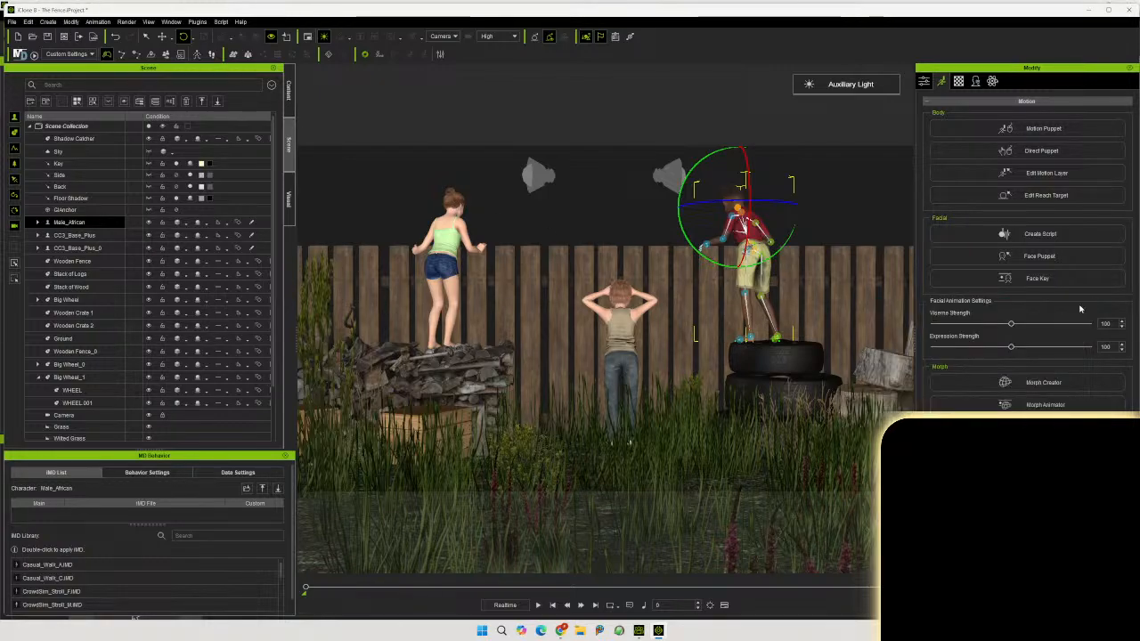
# Open Edit Motion Layer for the girl on the woodpile, CC3_Base_Plus, and rotate her head
pyautogui.click(448, 238)
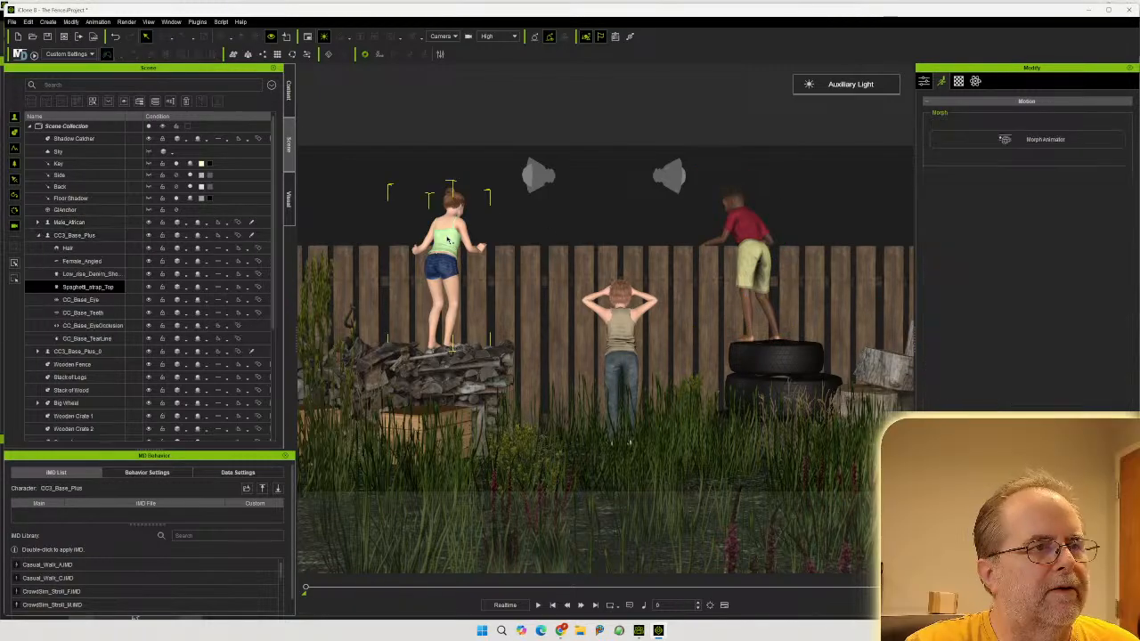
pyautogui.click(452, 198)
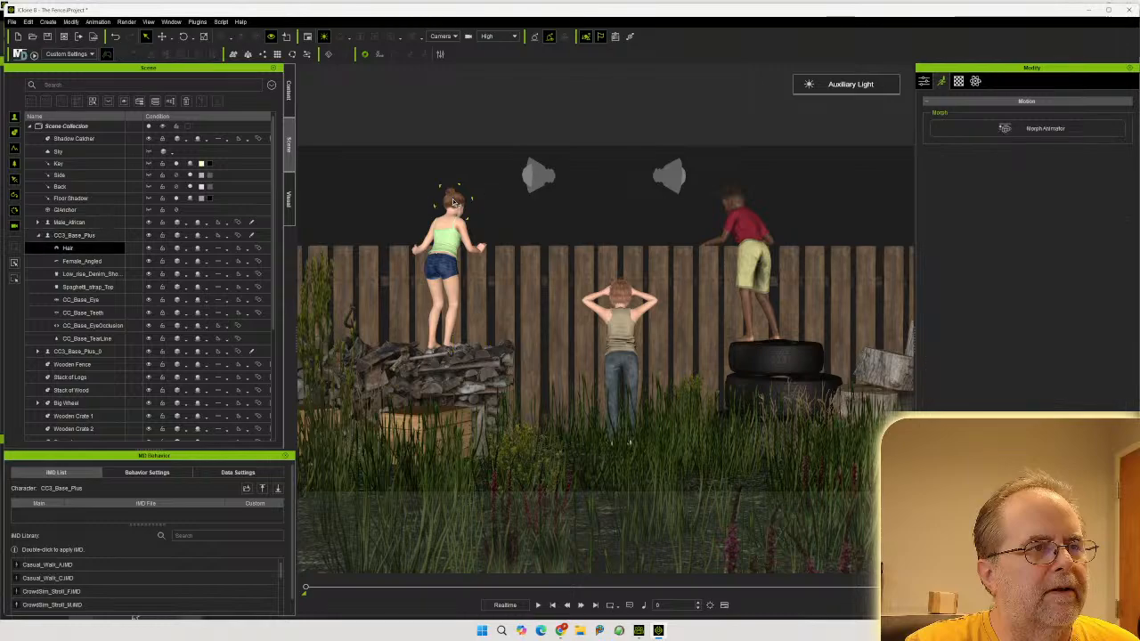
pyautogui.click(452, 199)
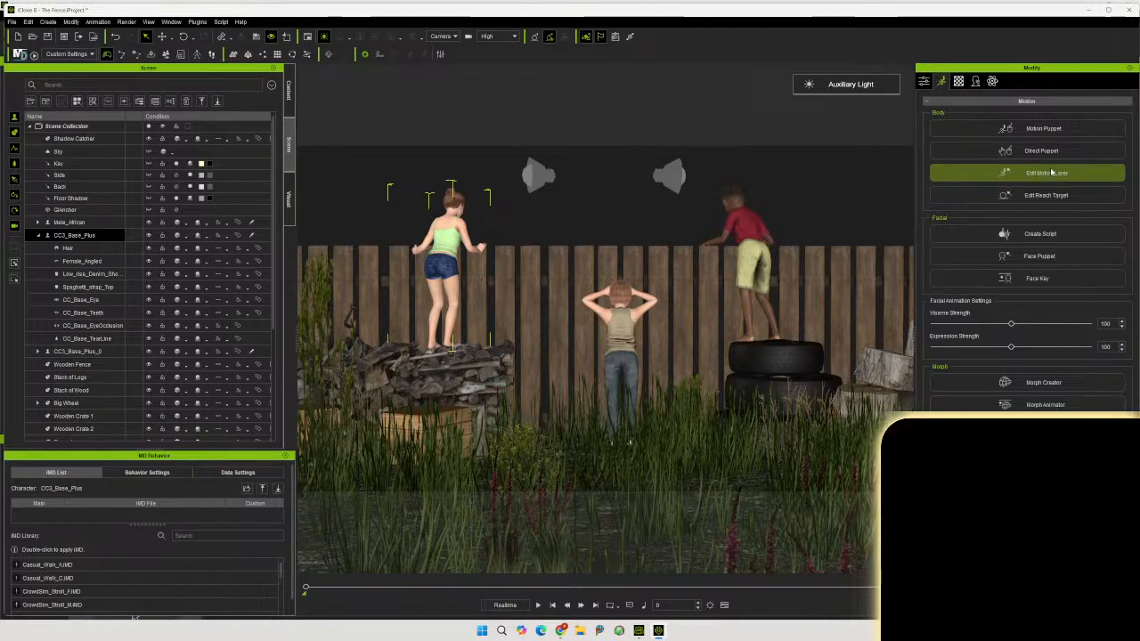
pyautogui.click(1049, 173)
pyautogui.click(975, 367)
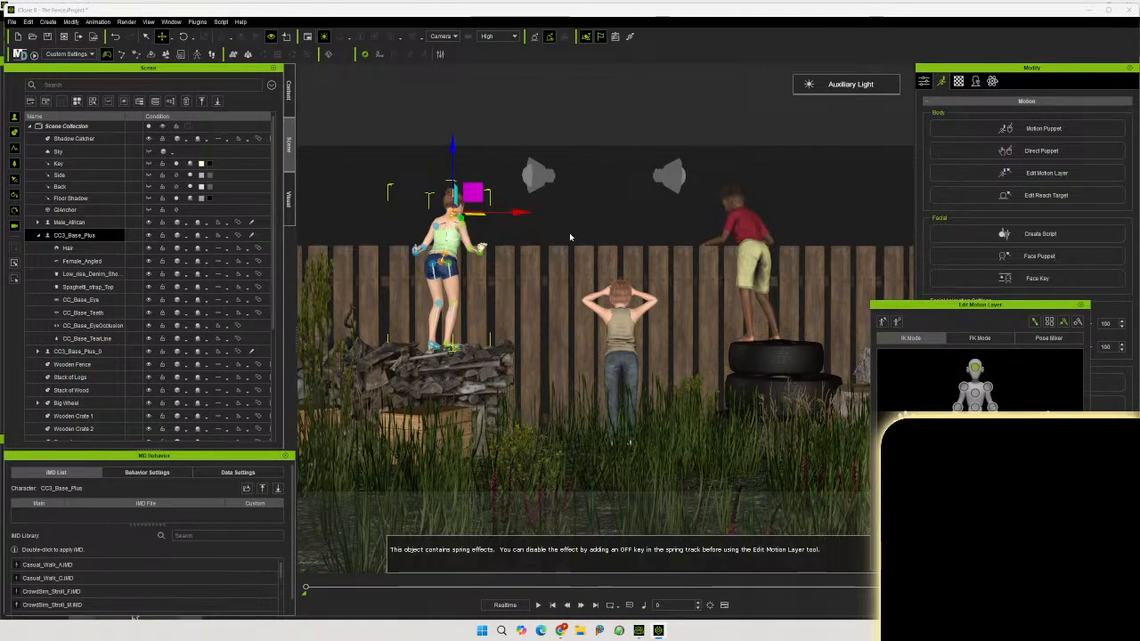
pyautogui.click(183, 36)
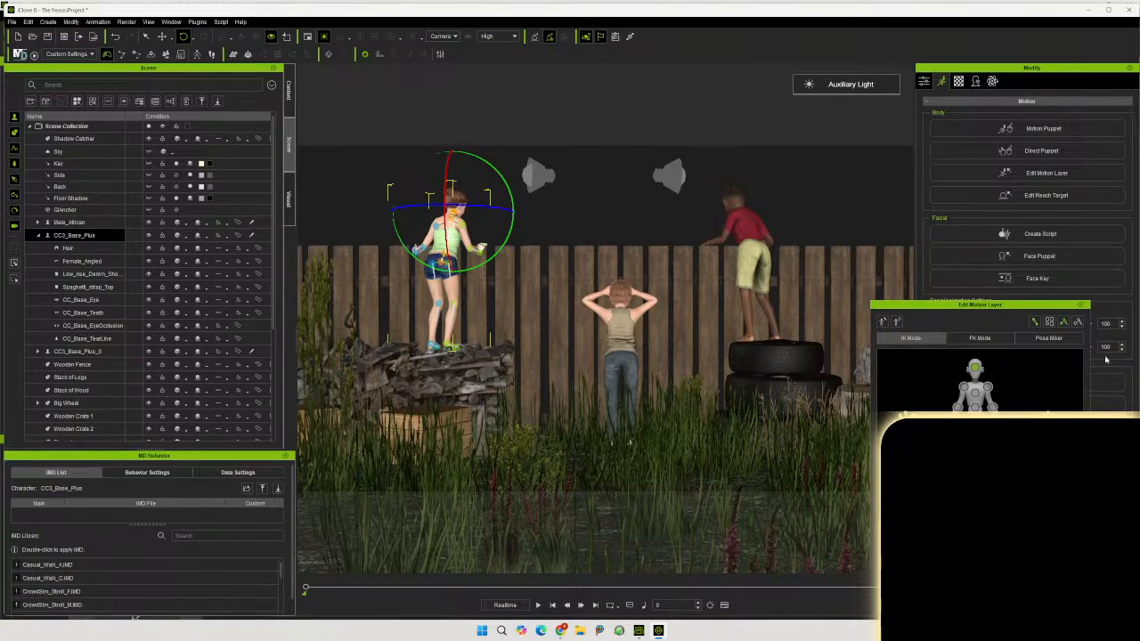
# Close Edit Motion Layer and switch the viewport to the Preview view
pyautogui.click(1080, 305)
pyautogui.press('q')
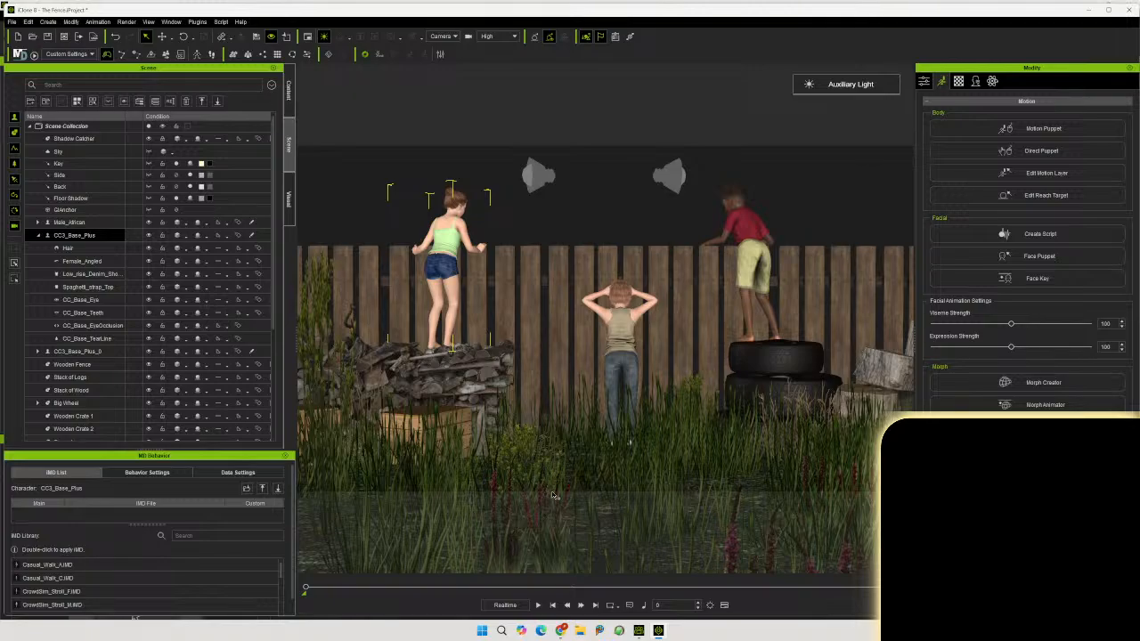
pyautogui.click(443, 37)
pyautogui.click(441, 49)
# Move Girl Spotlight lower and forward toward the fence so that it lights the face of the girl on the woodpile
pyautogui.scroll(-3, 534, 238)
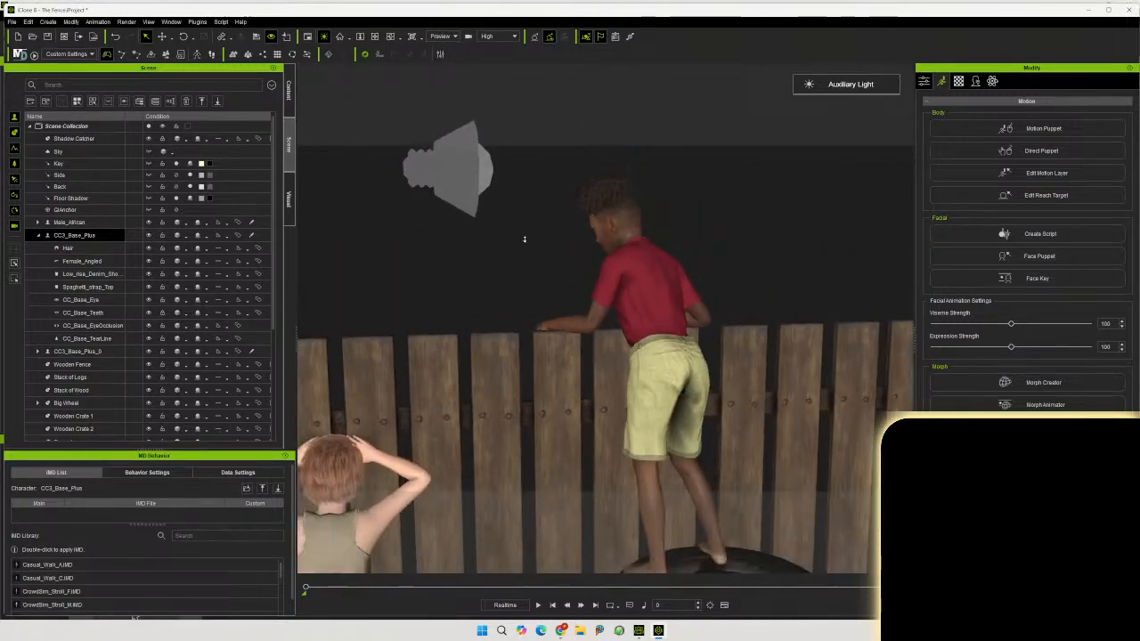
pyautogui.moveTo(526, 238); pyautogui.dragTo(587, 381, button='right')
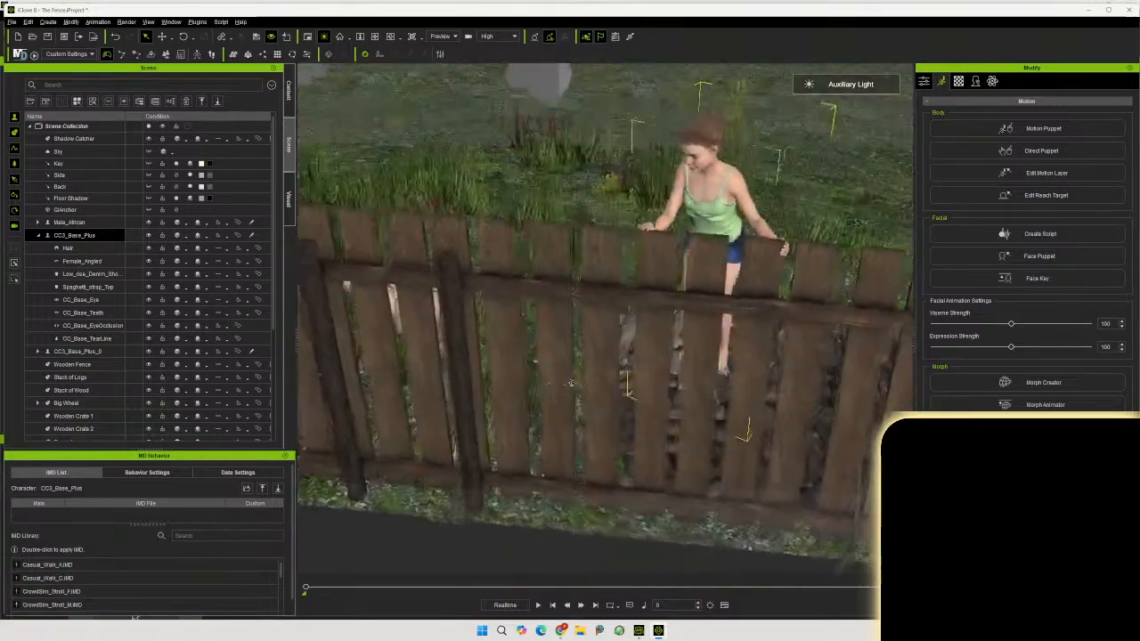
pyautogui.scroll(2, 587, 381)
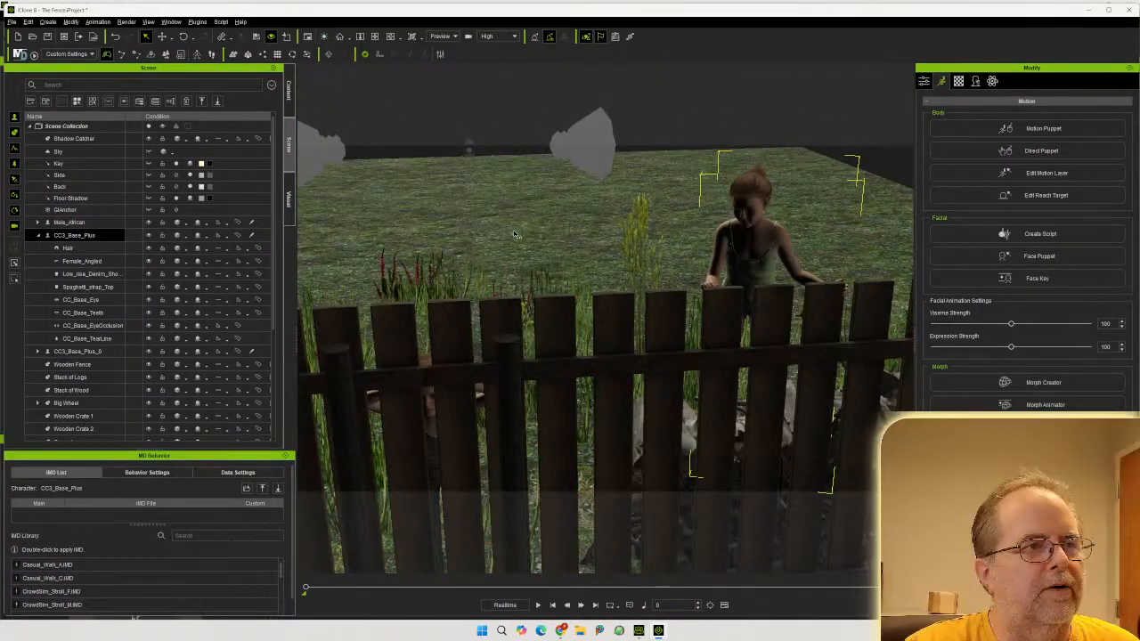
pyautogui.moveTo(516, 236); pyautogui.dragTo(575, 210, button='right')
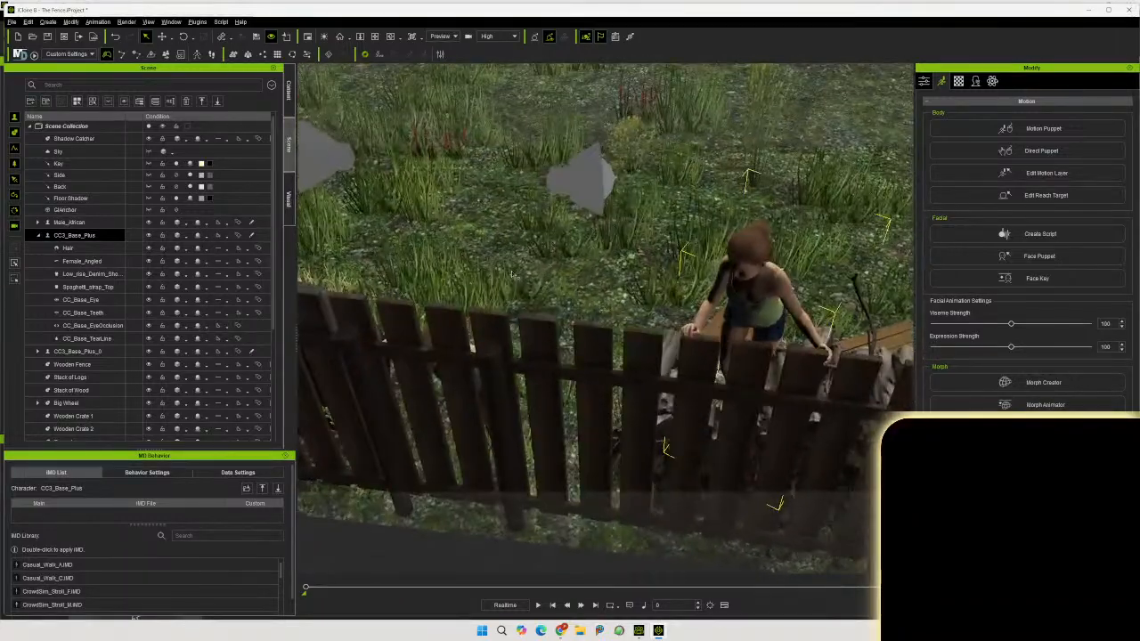
pyautogui.click(583, 198)
pyautogui.click(162, 36)
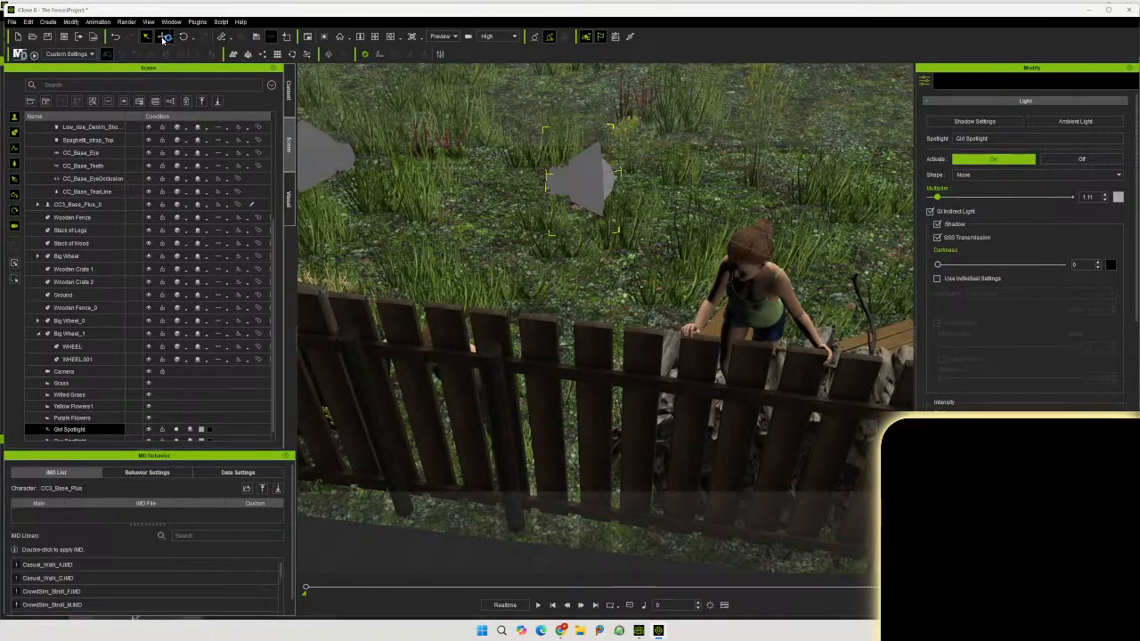
pyautogui.moveTo(518, 223); pyautogui.dragTo(593, 115, button='right')
pyautogui.moveTo(593, 115); pyautogui.dragTo(602, 182)
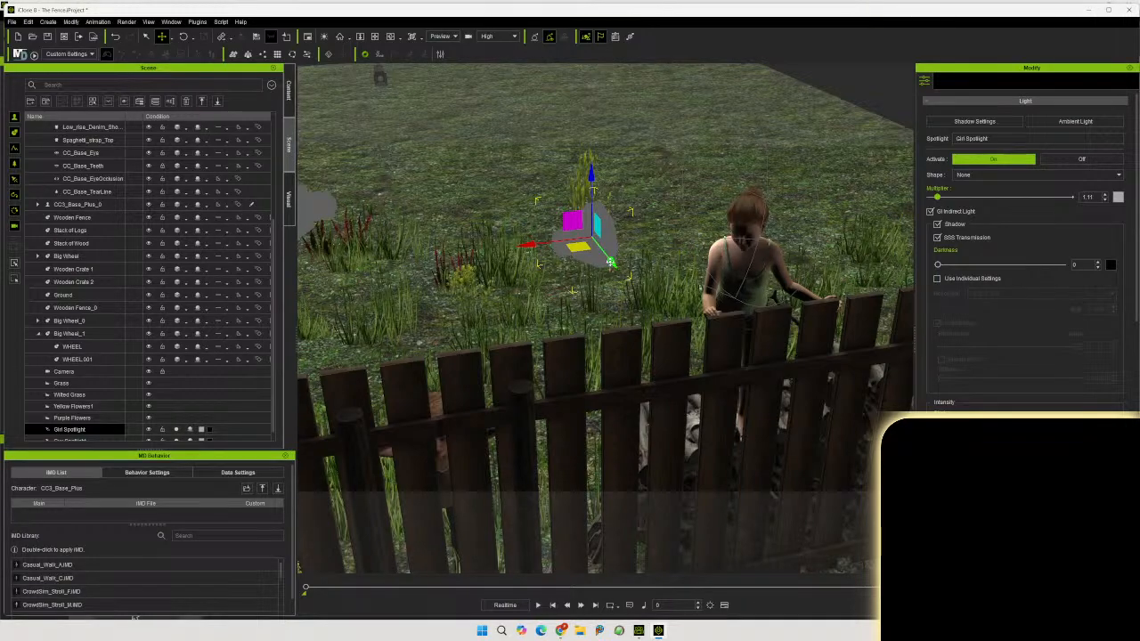
pyautogui.moveTo(609, 263); pyautogui.dragTo(632, 295)
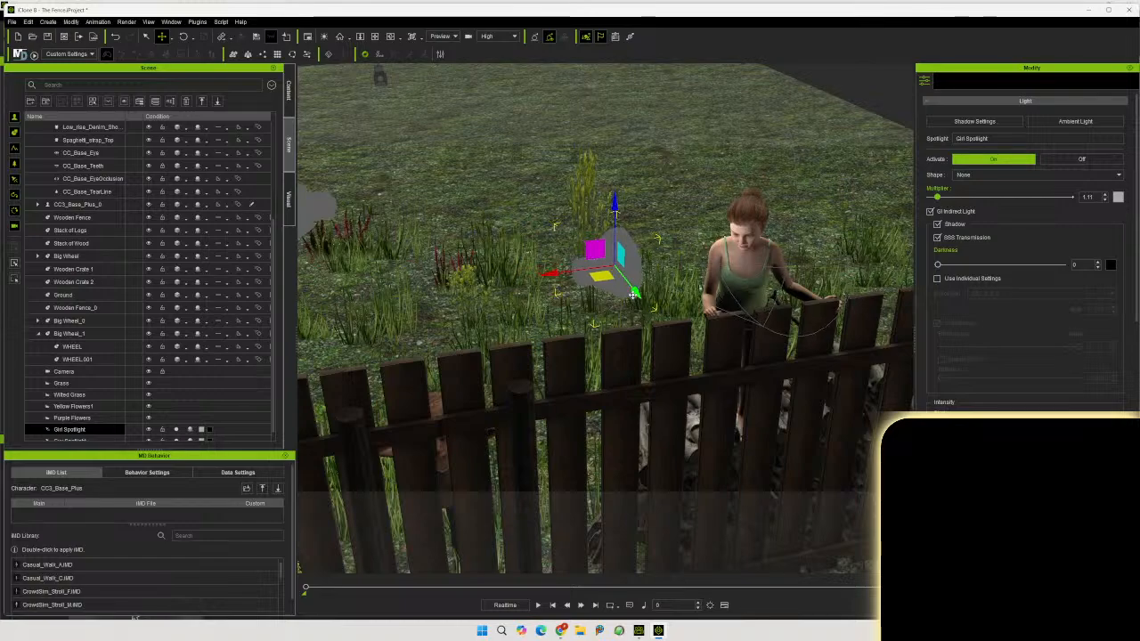
pyautogui.moveTo(616, 208); pyautogui.dragTo(620, 199)
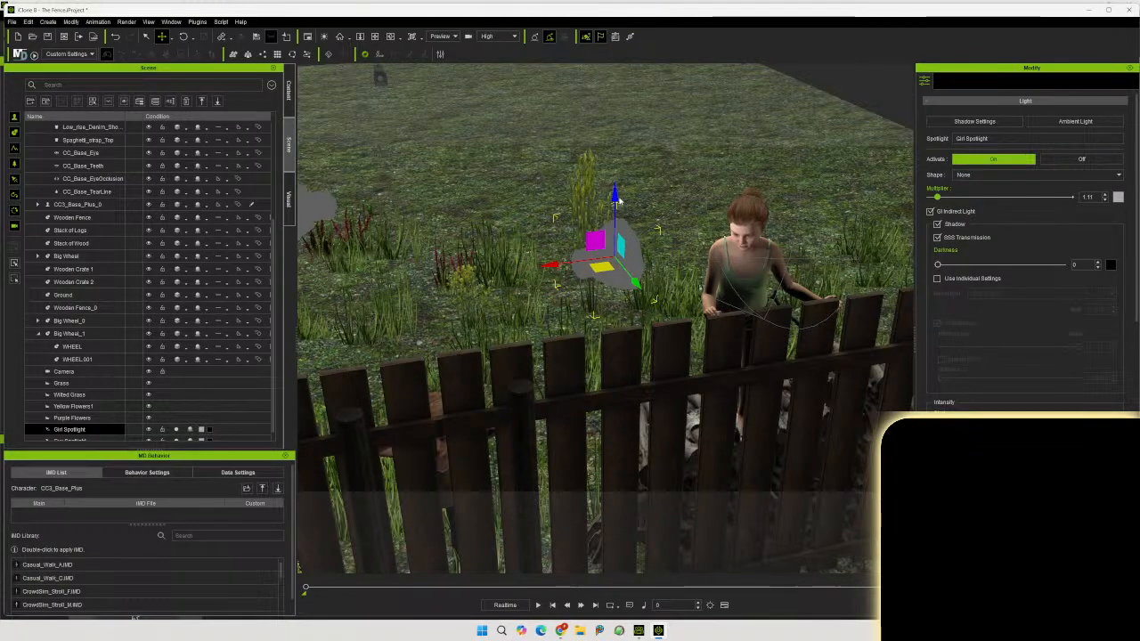
# Move Girl Spotlight slightly farther from the girl along the fence and switch the viewport to the Camera view
pyautogui.moveTo(483, 238); pyautogui.dragTo(1037, 187, button='right')
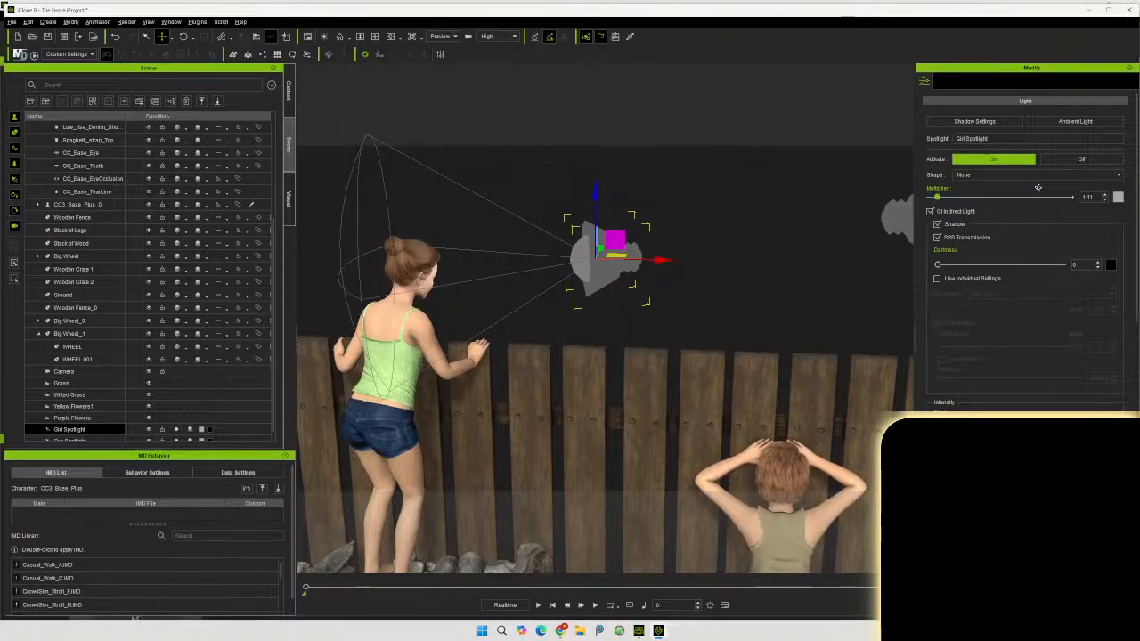
pyautogui.moveTo(659, 259); pyautogui.dragTo(693, 260)
pyautogui.click(446, 41)
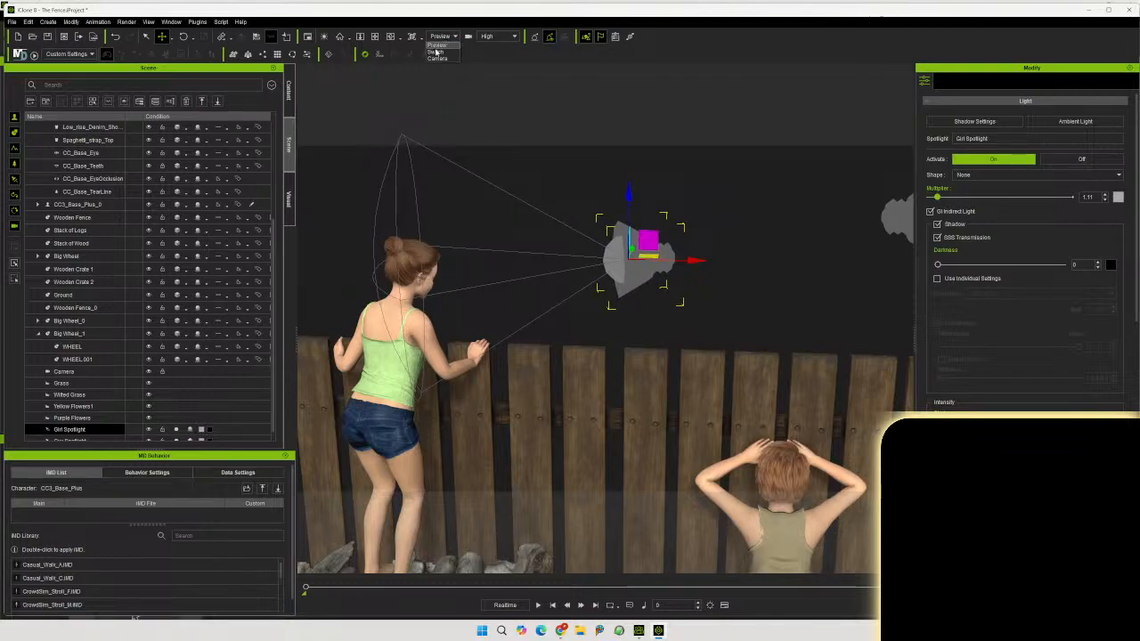
pyautogui.click(442, 61)
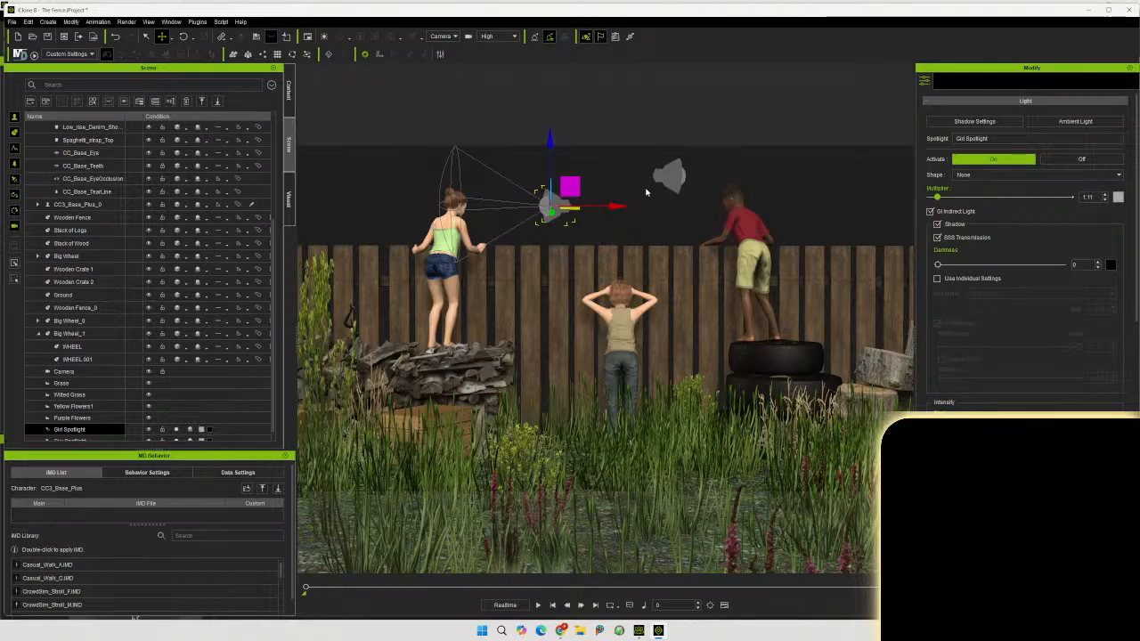
# In the Preview view, move Guy Spotlight lower, forward toward the fence and farther from the male character
pyautogui.click(670, 176)
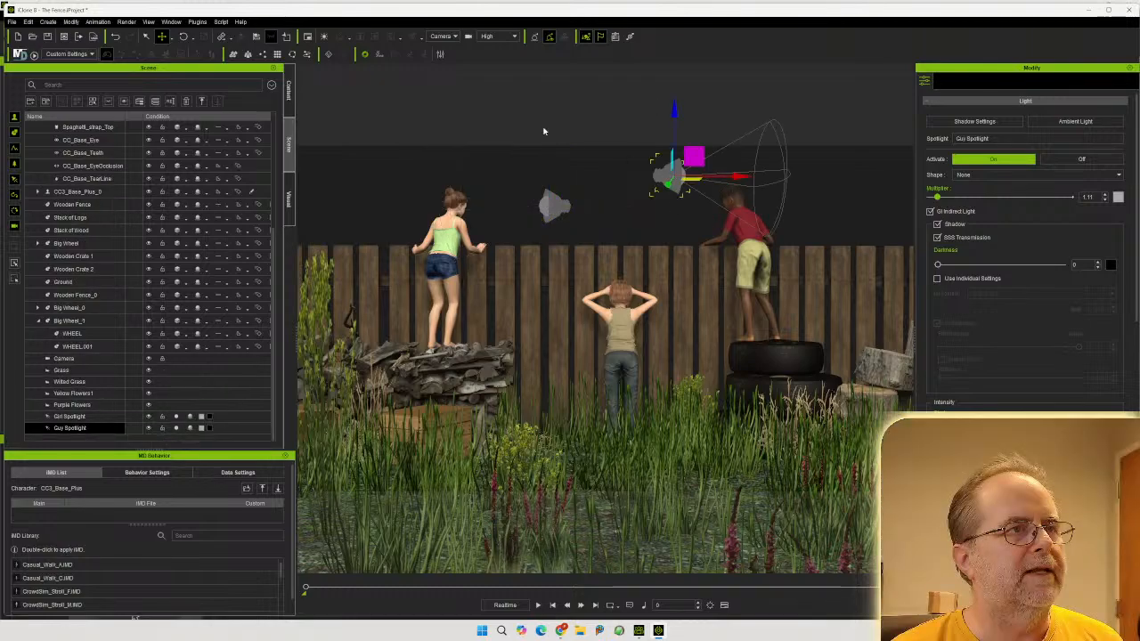
pyautogui.click(442, 36)
pyautogui.click(439, 47)
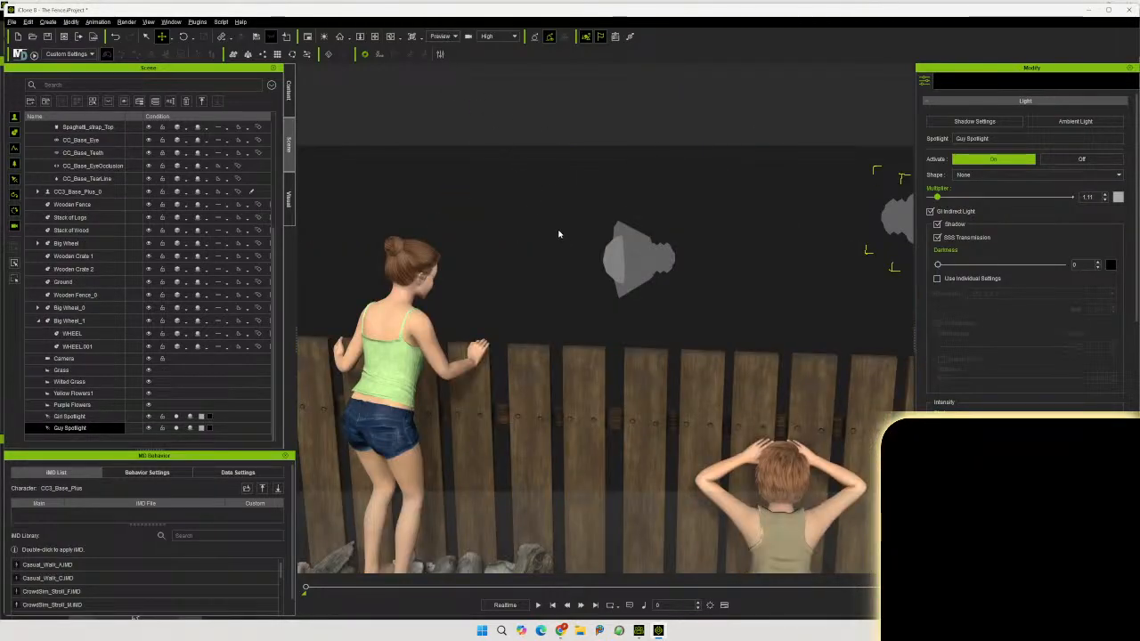
pyautogui.moveTo(603, 234); pyautogui.dragTo(657, 159, button='right')
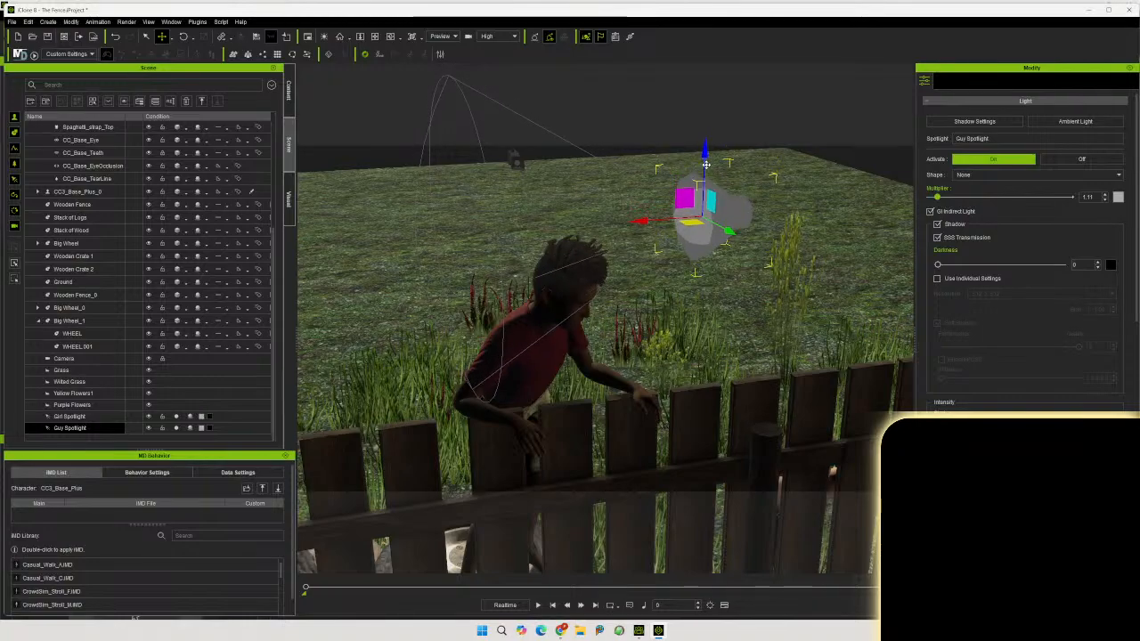
pyautogui.moveTo(705, 164); pyautogui.dragTo(717, 218)
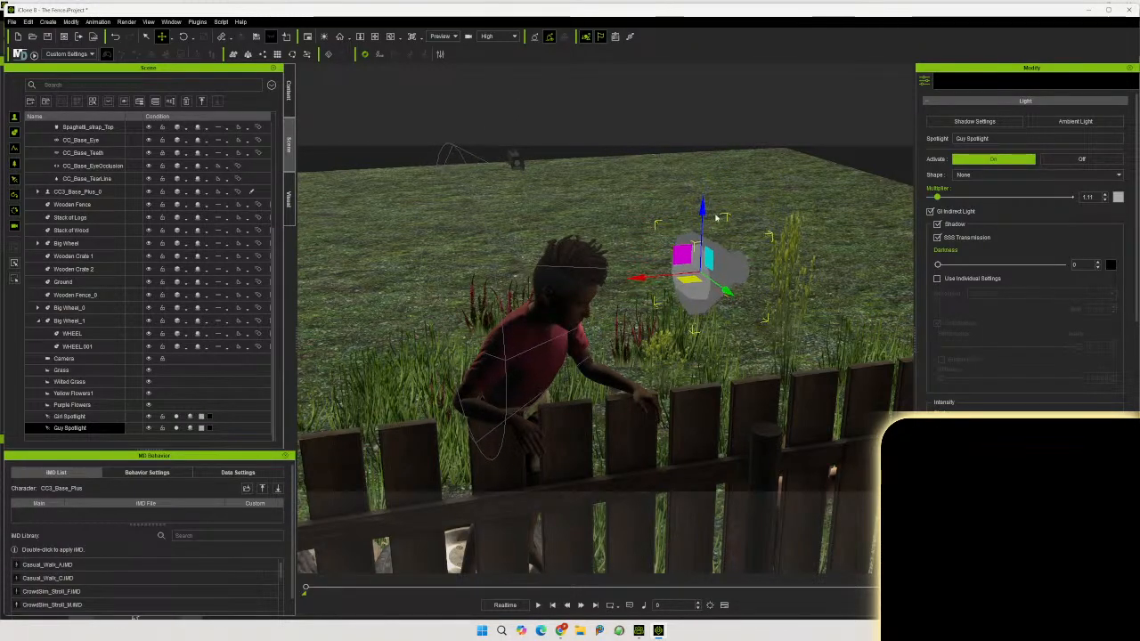
pyautogui.moveTo(728, 288); pyautogui.dragTo(769, 333)
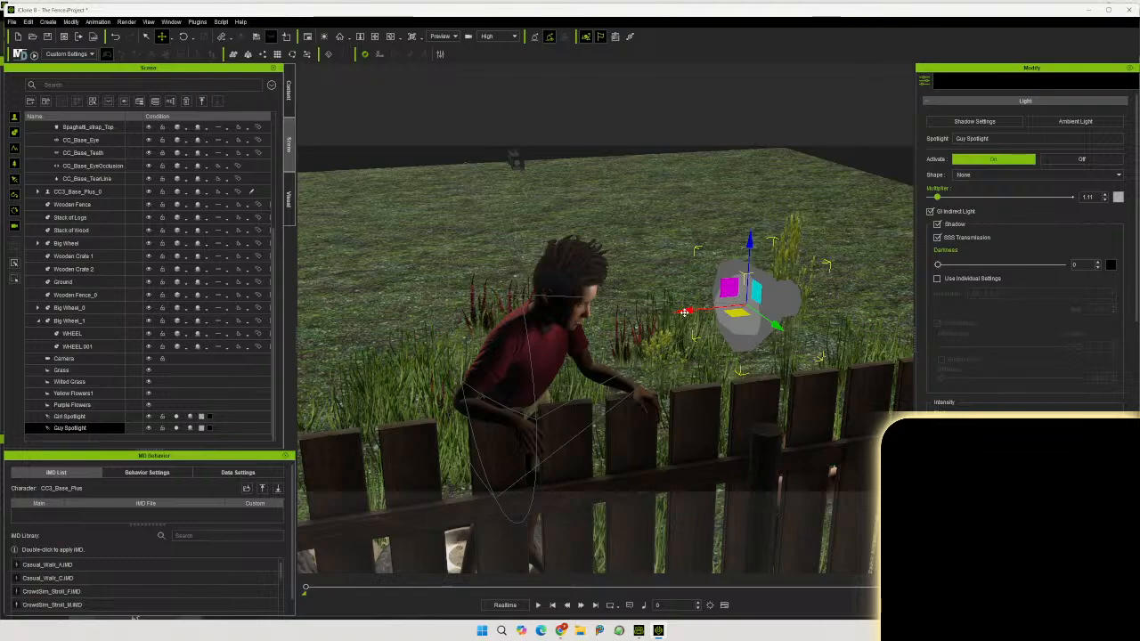
pyautogui.moveTo(684, 312); pyautogui.dragTo(734, 316)
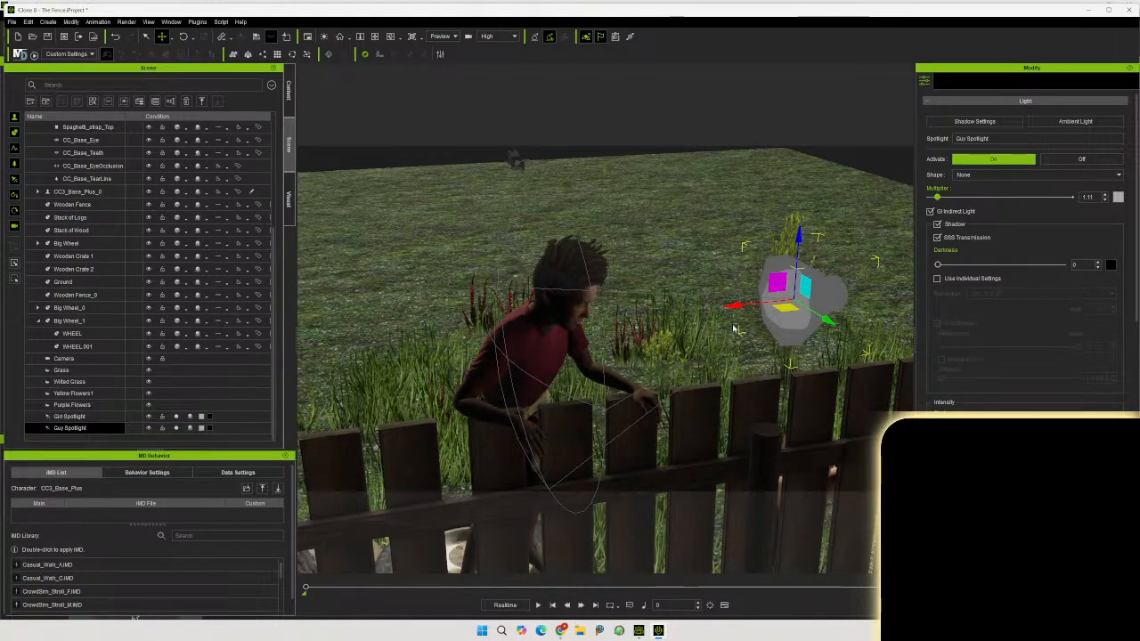
# Shift Guy Spotlight slightly back toward the male character and check its placement from both sides of the fence
pyautogui.moveTo(705, 375); pyautogui.dragTo(677, 312, button='right')
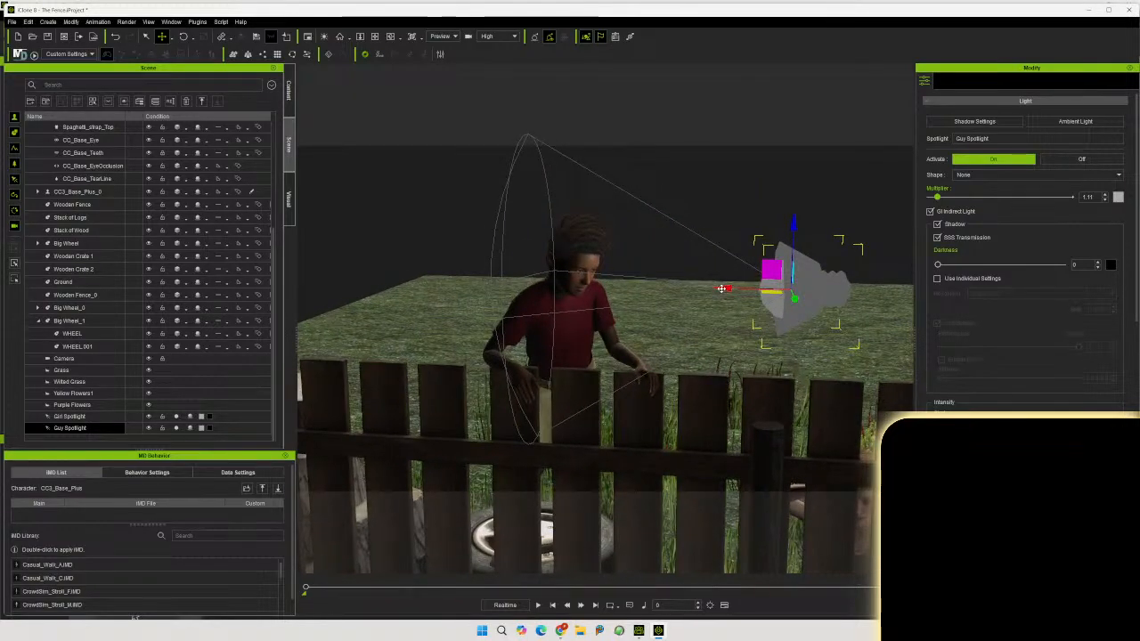
pyautogui.moveTo(727, 289)
pyautogui.mouseDown()
pyautogui.moveTo(737, 288)
pyautogui.moveTo(717, 288)
pyautogui.mouseUp()
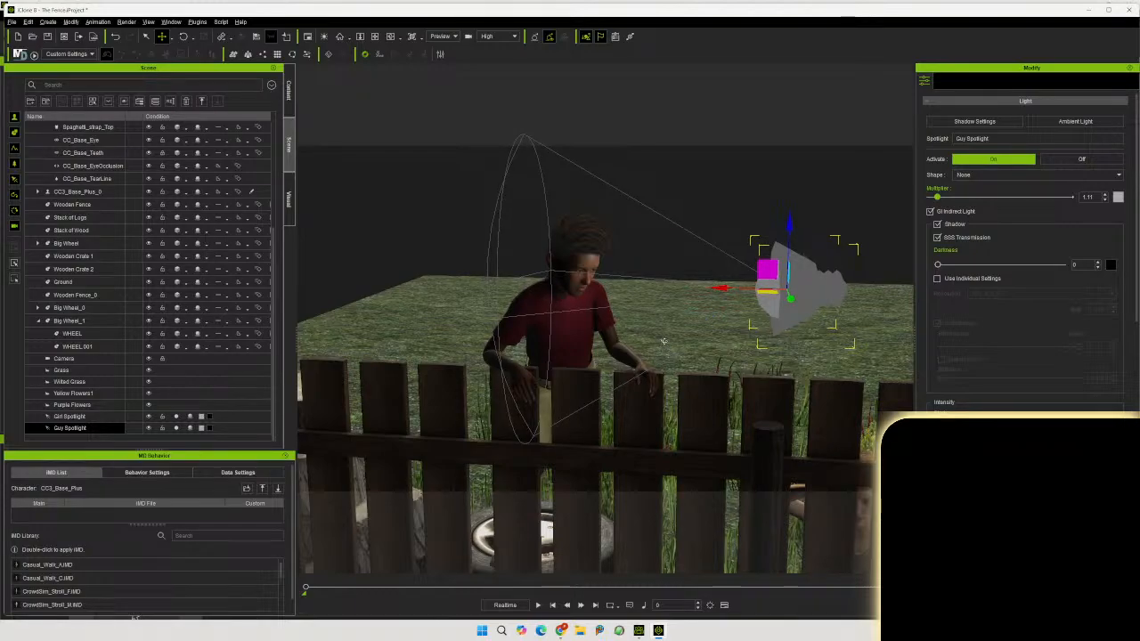
pyautogui.moveTo(663, 341); pyautogui.dragTo(846, 341, button='right')
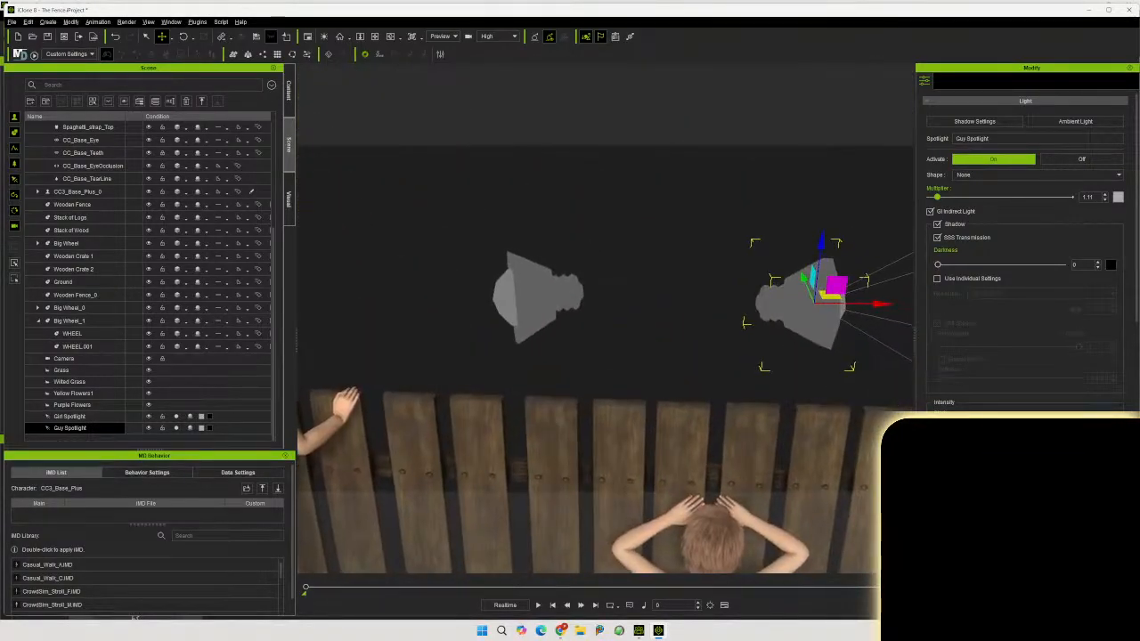
pyautogui.moveTo(630, 415); pyautogui.dragTo(375, 273, button='right')
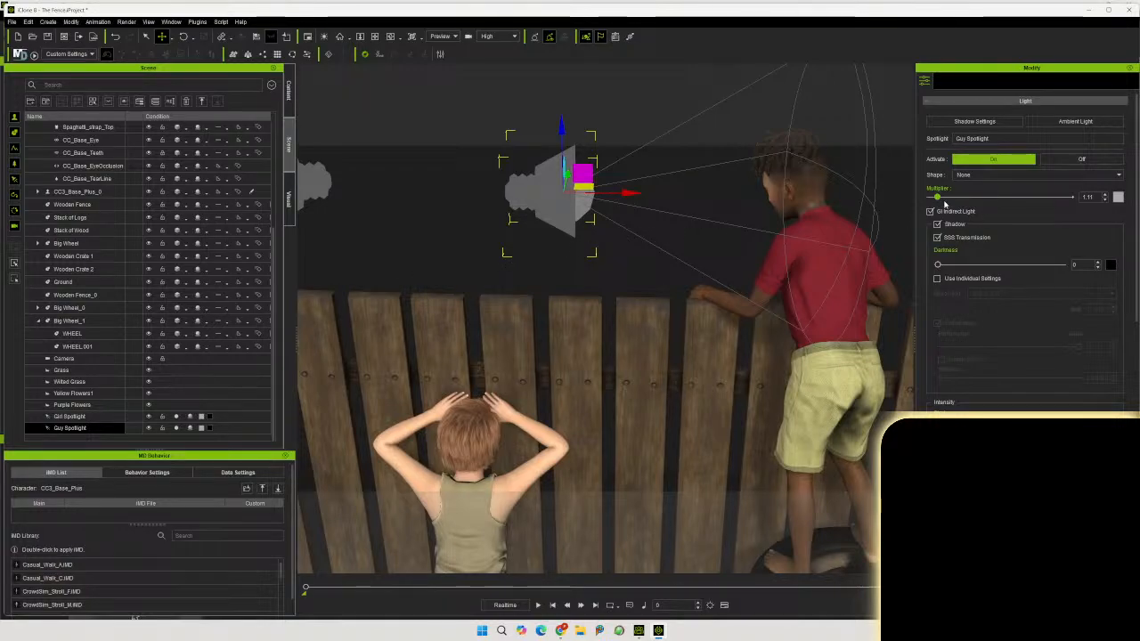
# Reduce Guy Spotlight's multiplier to 0.58, then lower the light slightly and move it closer to the male character
pyautogui.moveTo(936, 198); pyautogui.dragTo(933, 198)
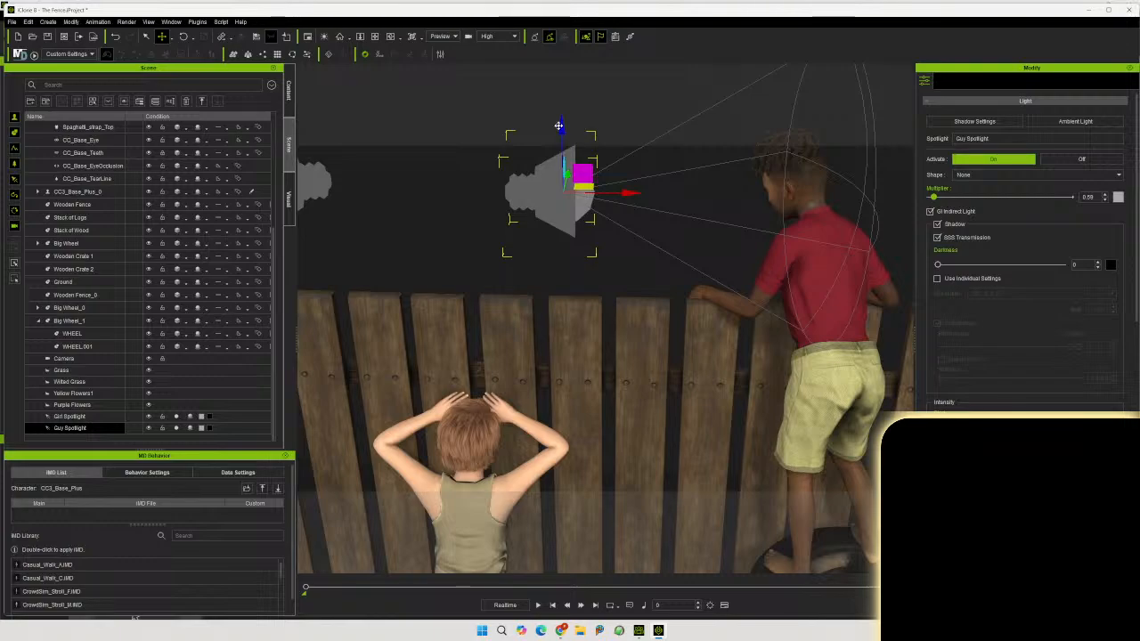
pyautogui.moveTo(559, 125); pyautogui.dragTo(562, 142)
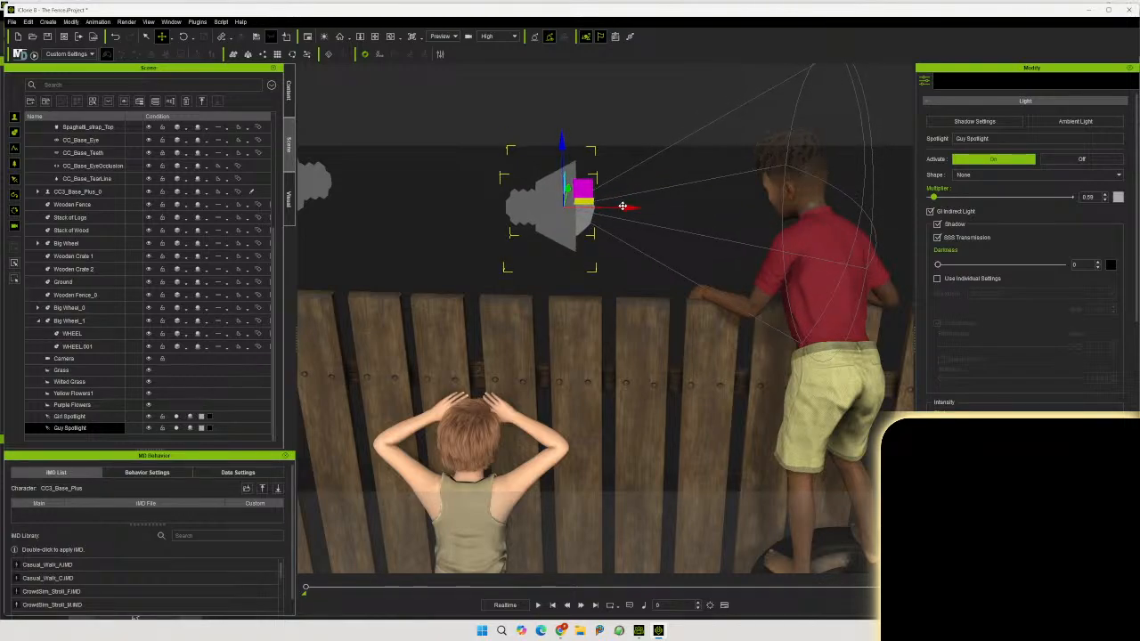
pyautogui.moveTo(624, 207); pyautogui.dragTo(637, 209)
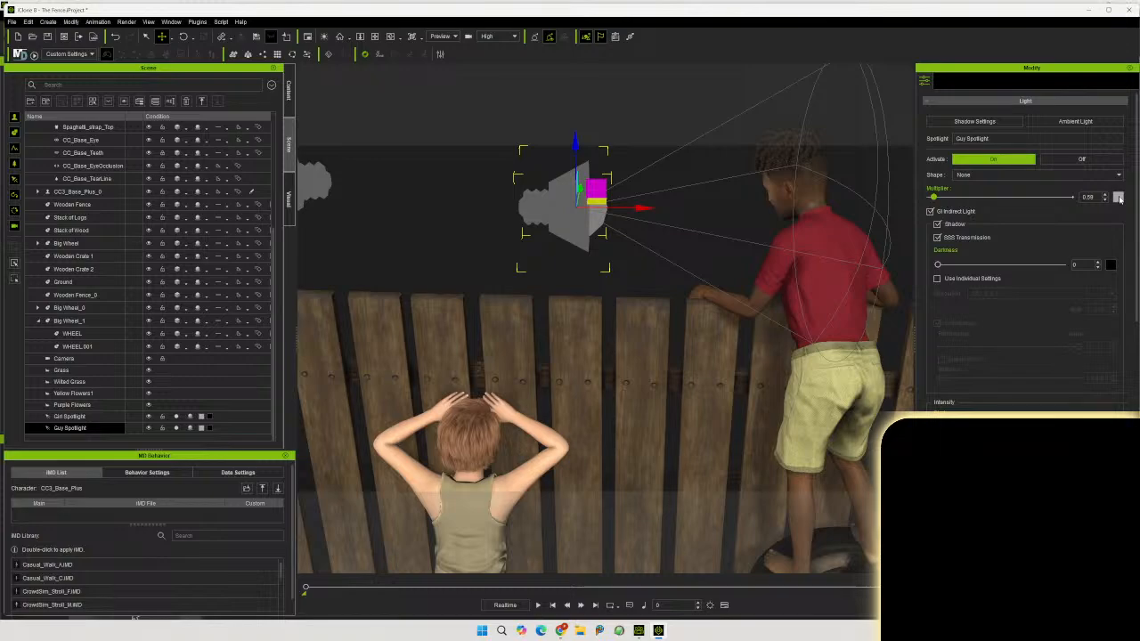
# Change Guy Spotlight's colour to the warm tone #aa897e and raise its multiplier to 0.91
pyautogui.click(1120, 197)
pyautogui.click(654, 309)
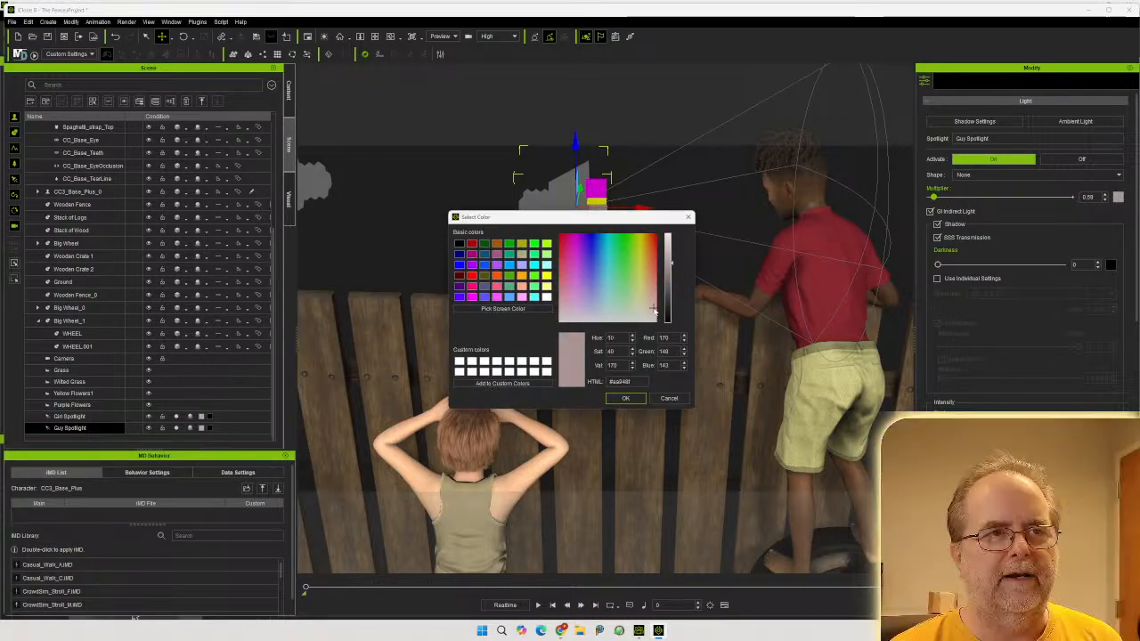
pyautogui.click(647, 305)
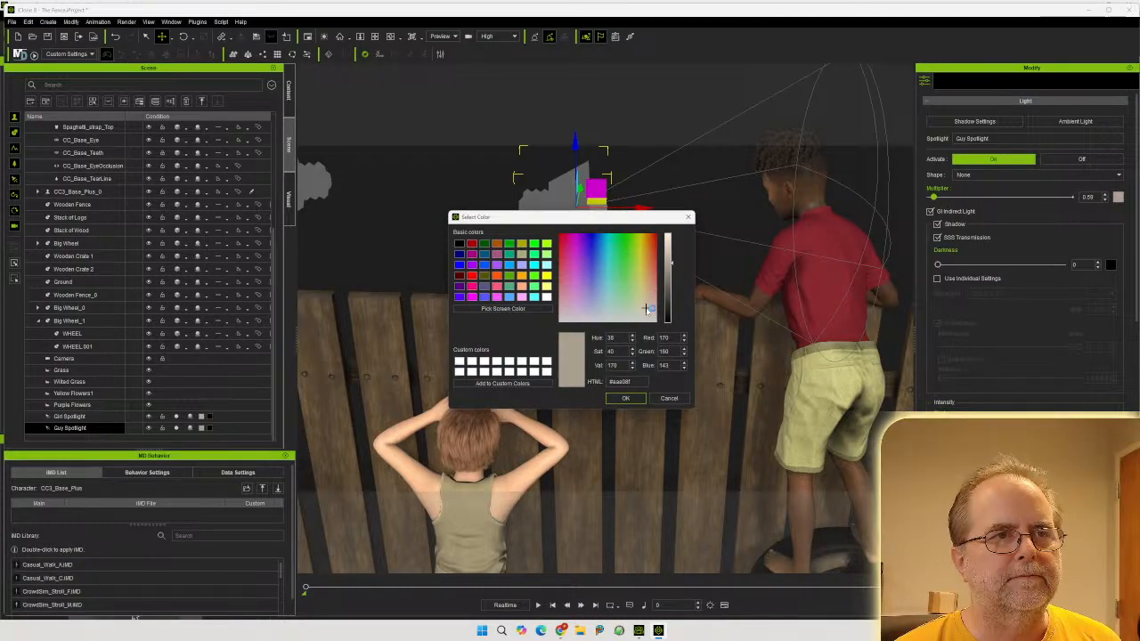
pyautogui.click(653, 301)
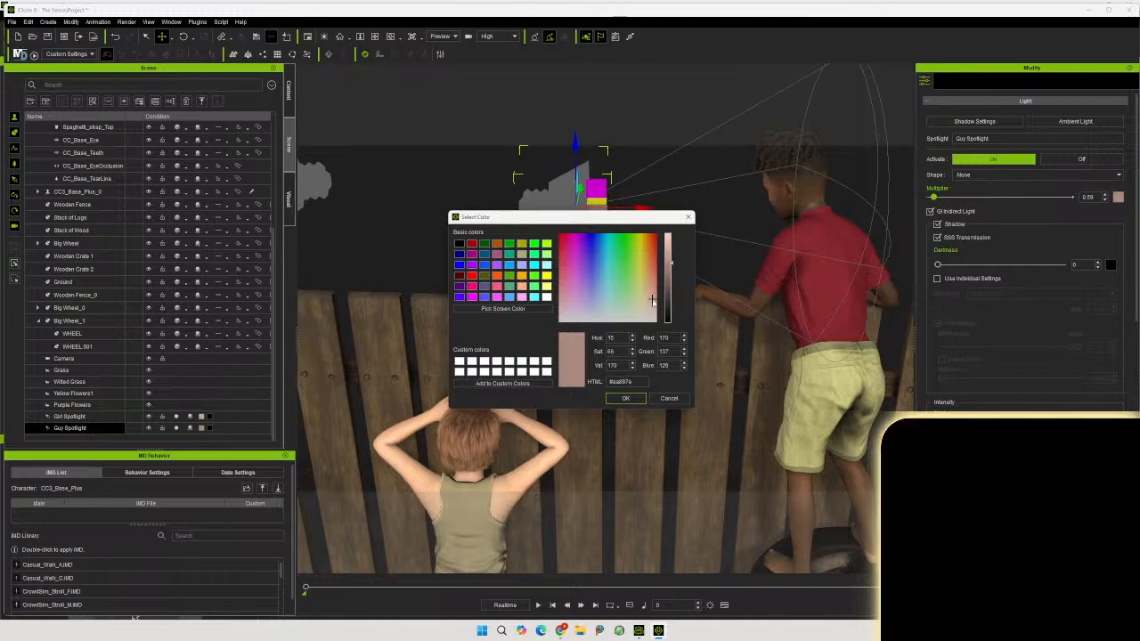
pyautogui.click(625, 399)
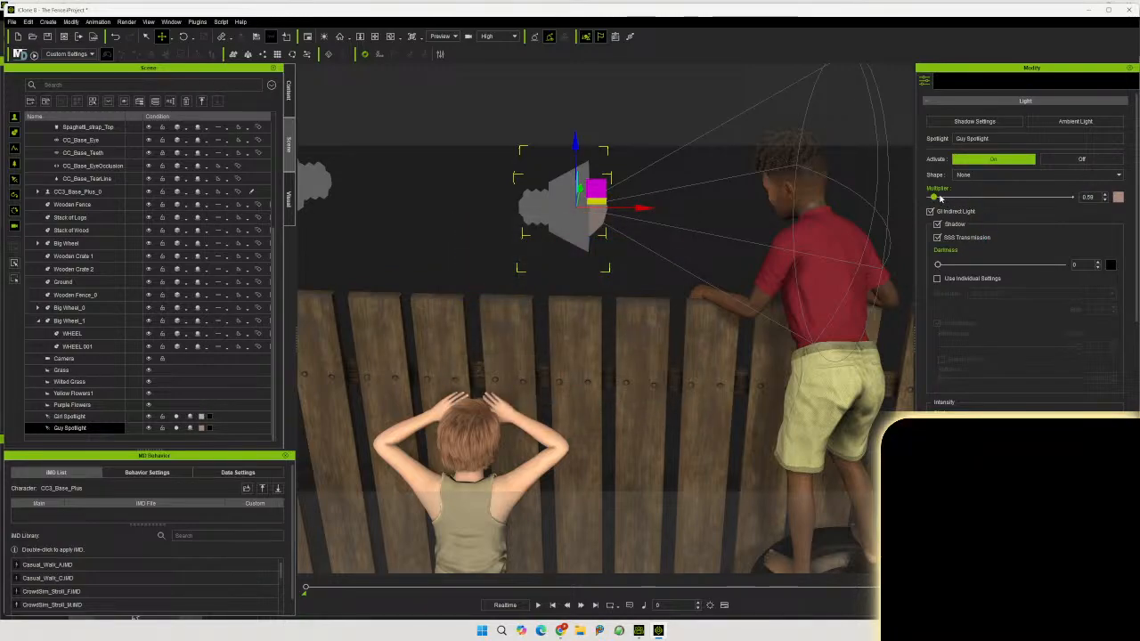
pyautogui.moveTo(933, 198); pyautogui.dragTo(935, 199)
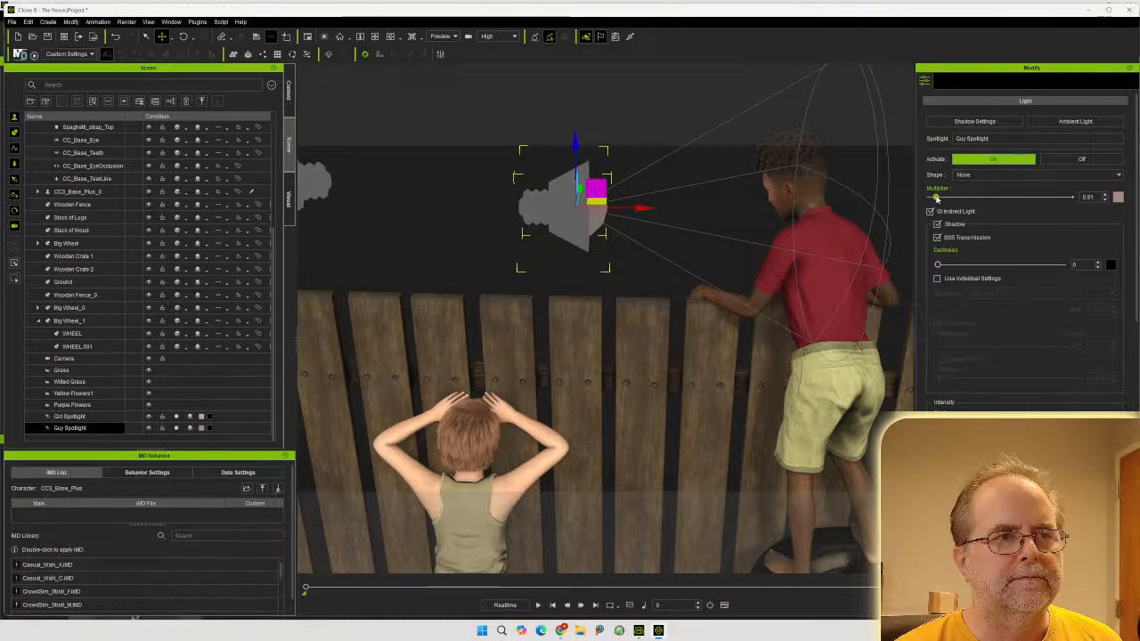
# Switch the viewport to the Camera view, hide Girl Spotlight and Guy Spotlight in the scene list, and clear the selection
pyautogui.click(439, 37)
pyautogui.click(438, 56)
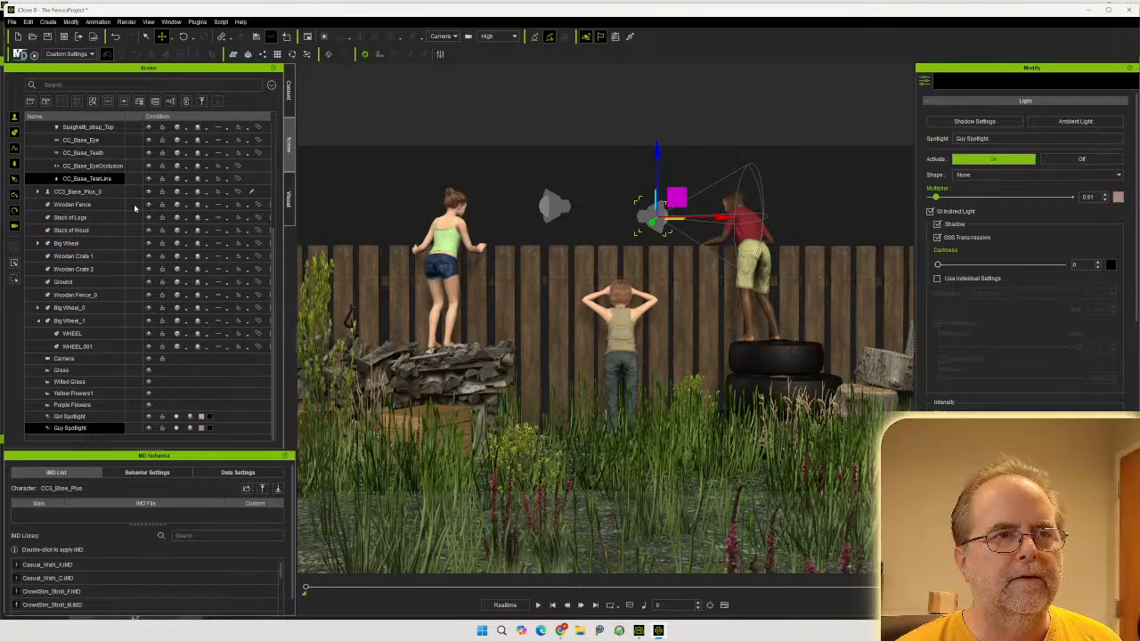
pyautogui.click(138, 417)
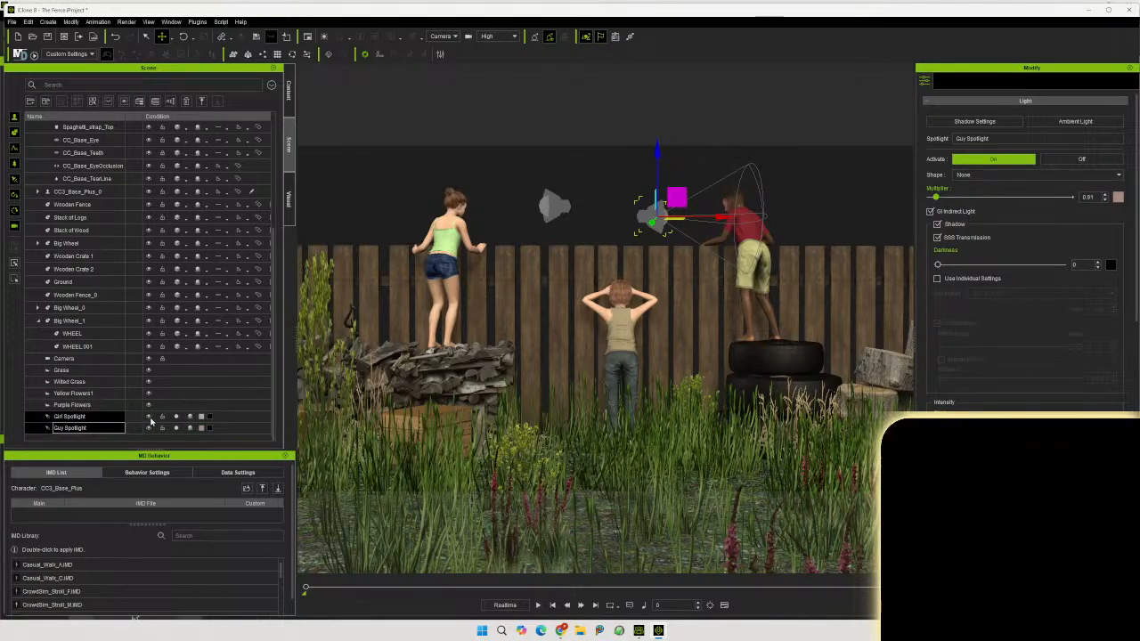
pyautogui.click(146, 428)
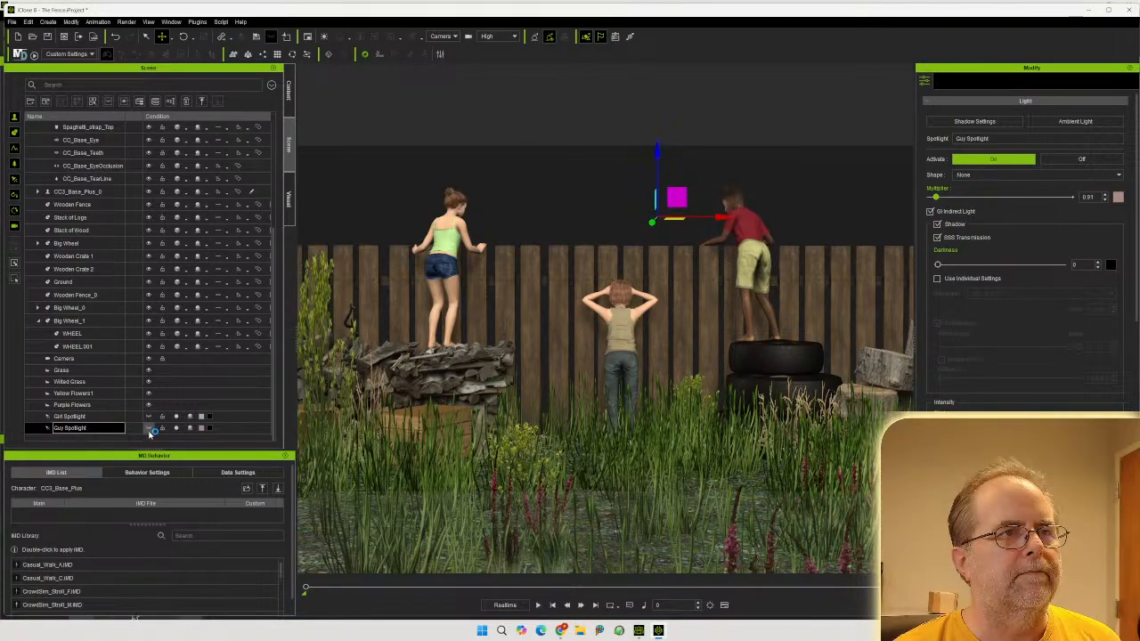
pyautogui.click(138, 443)
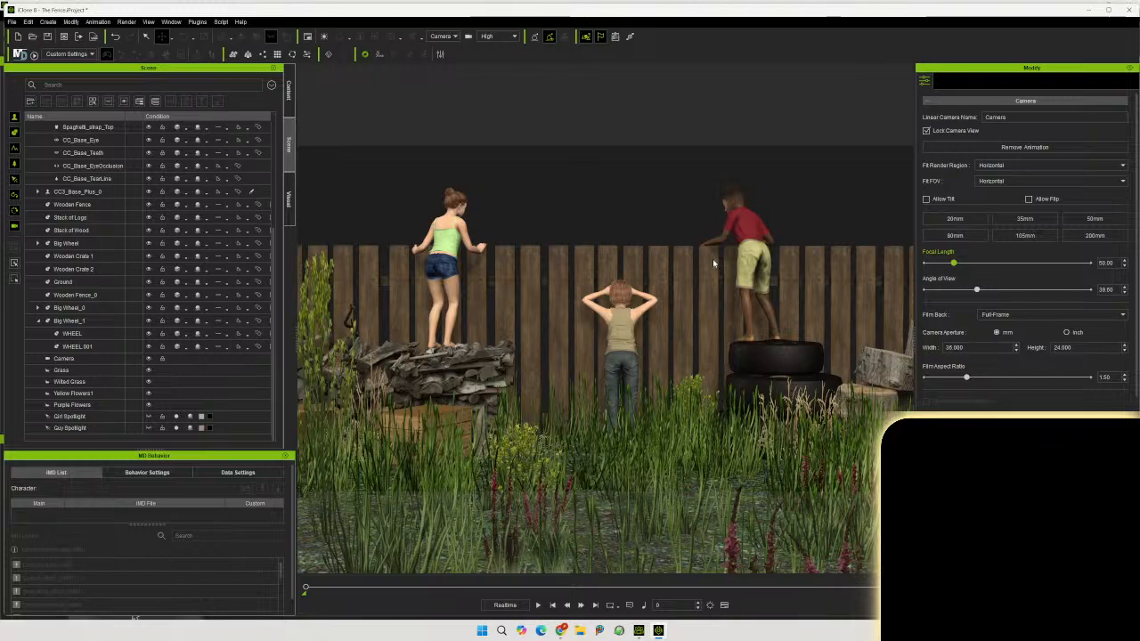
# Lower Guy Spotlight's multiplier in stages to 0.61, then clear the selection
pyautogui.click(89, 428)
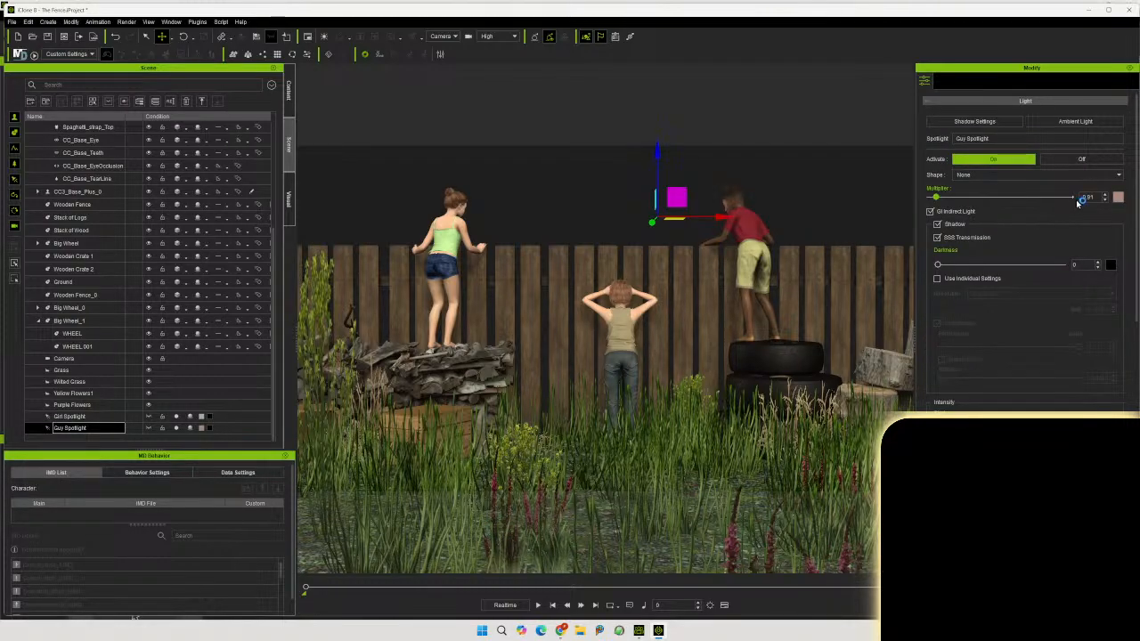
pyautogui.click(1087, 197)
pyautogui.write('0.81')
pyautogui.write('1')
pyautogui.press('Return')
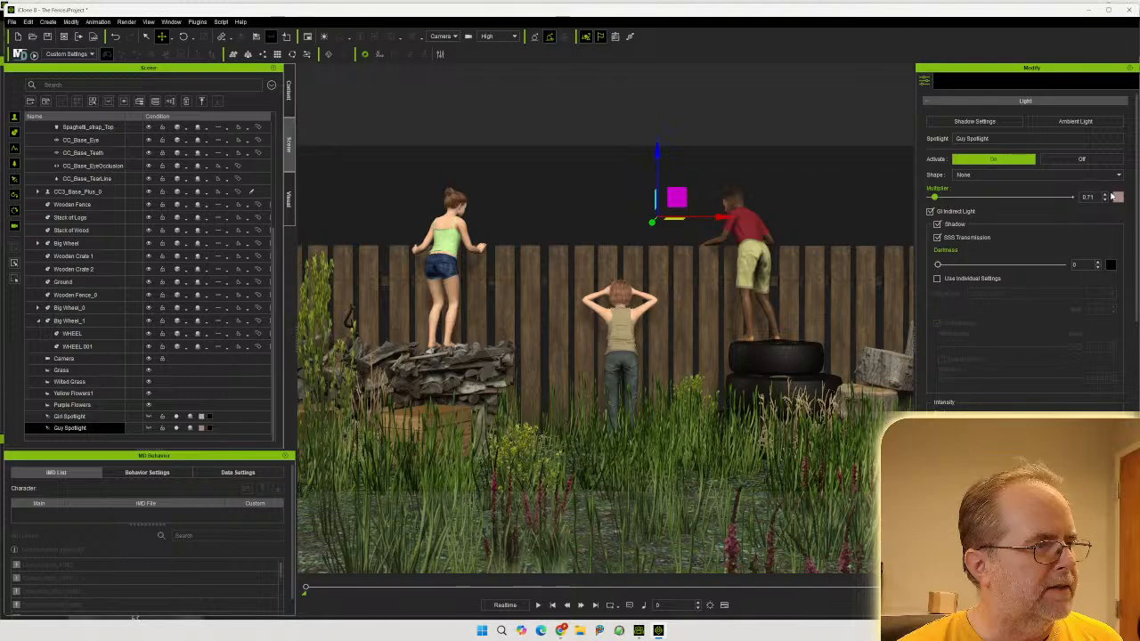
pyautogui.doubleClick(1089, 196)
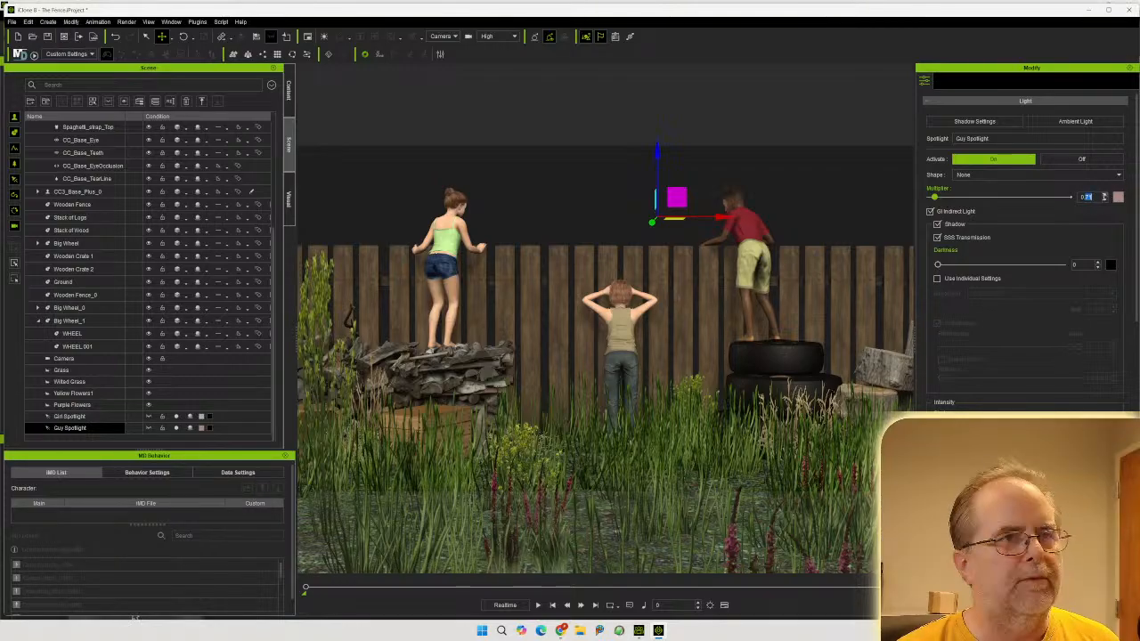
pyautogui.write('51')
pyautogui.press('Return')
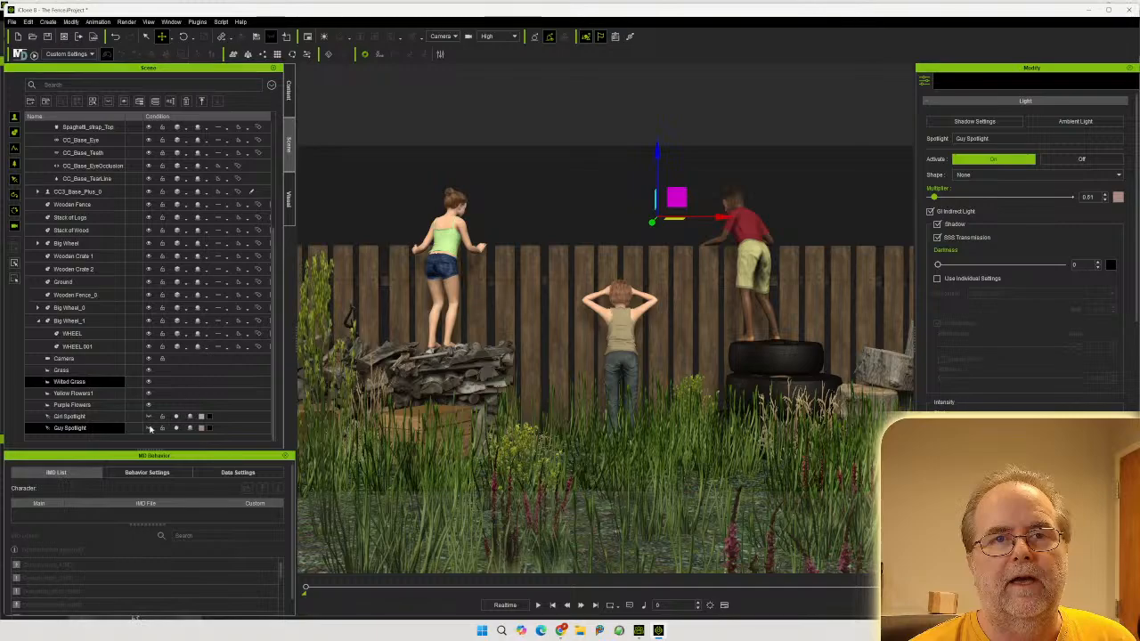
pyautogui.click(104, 438)
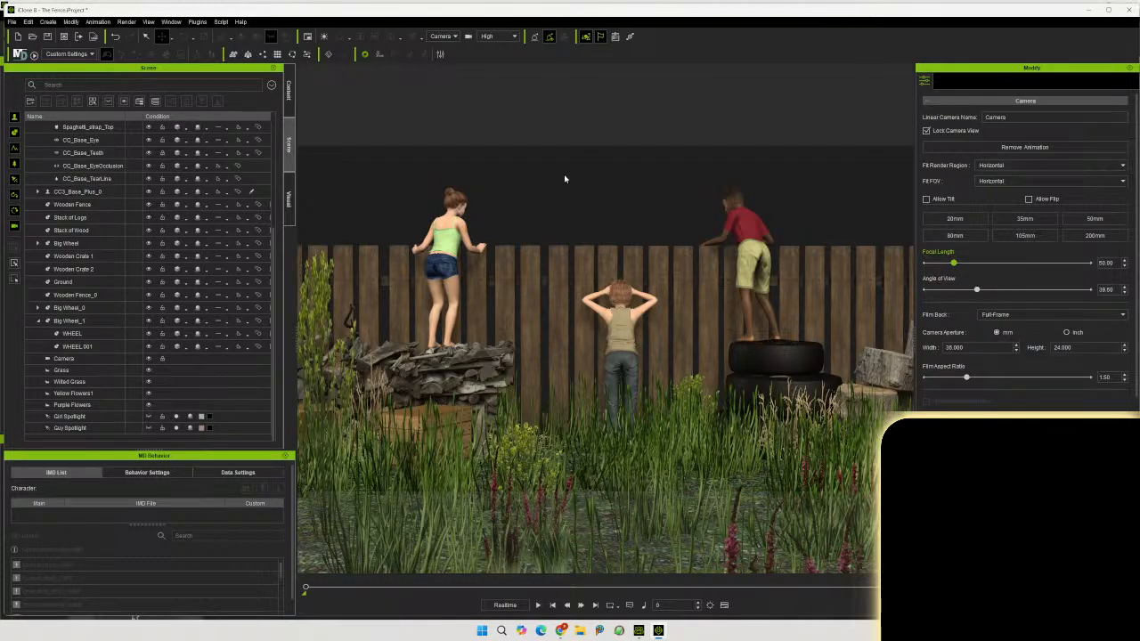
# Switch the viewport to the Preview view, look down along the fence from its end, and select the Ground prop
pyautogui.click(437, 37)
pyautogui.click(441, 47)
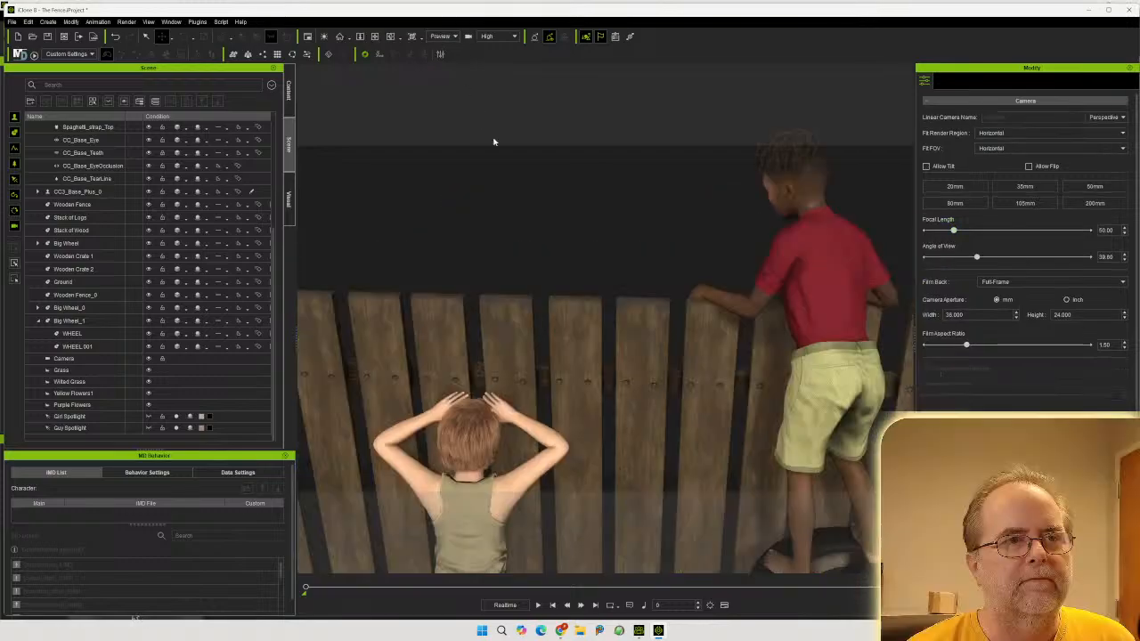
pyautogui.moveTo(567, 378); pyautogui.dragTo(264, 446, button='right')
pyautogui.scroll(-3, 366, 374)
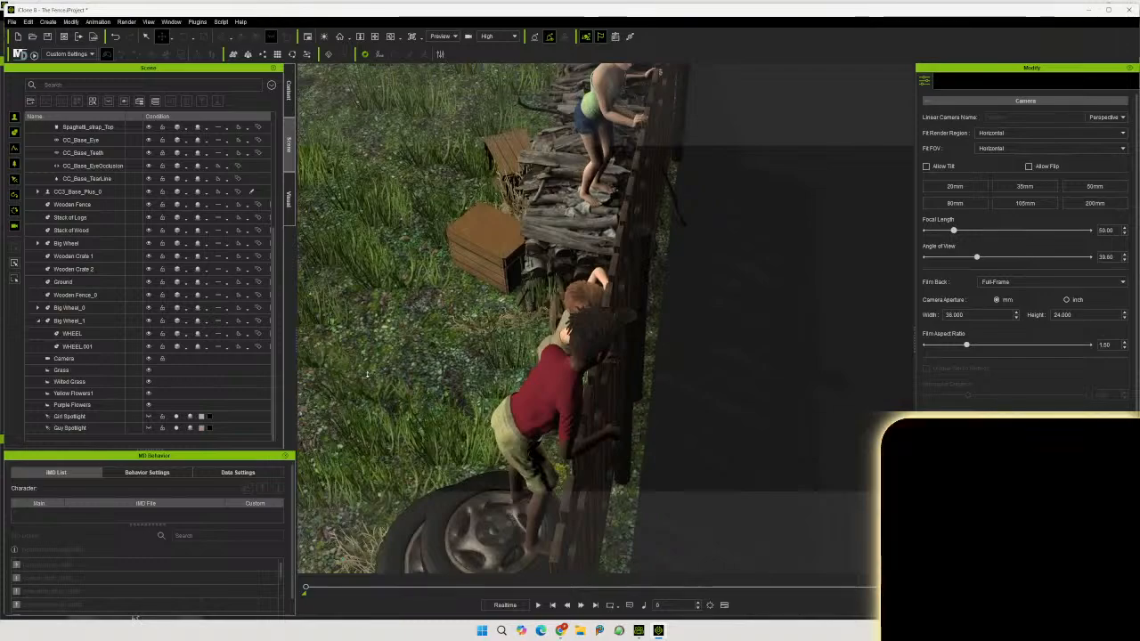
pyautogui.scroll(-4, 367, 374)
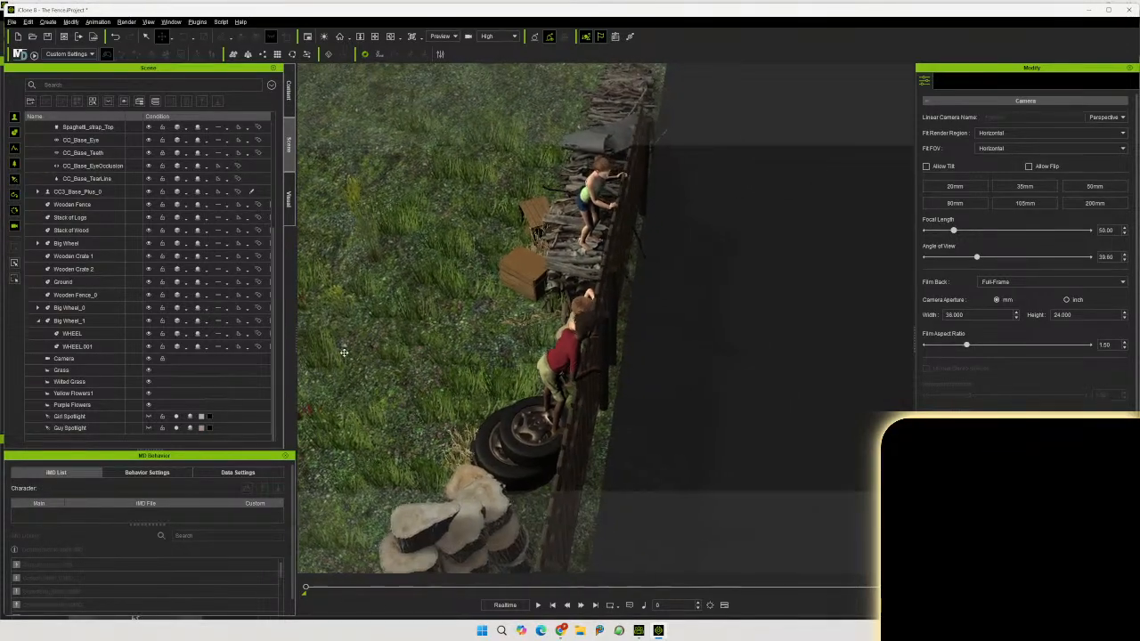
pyautogui.moveTo(388, 359); pyautogui.dragTo(431, 319, button='middle')
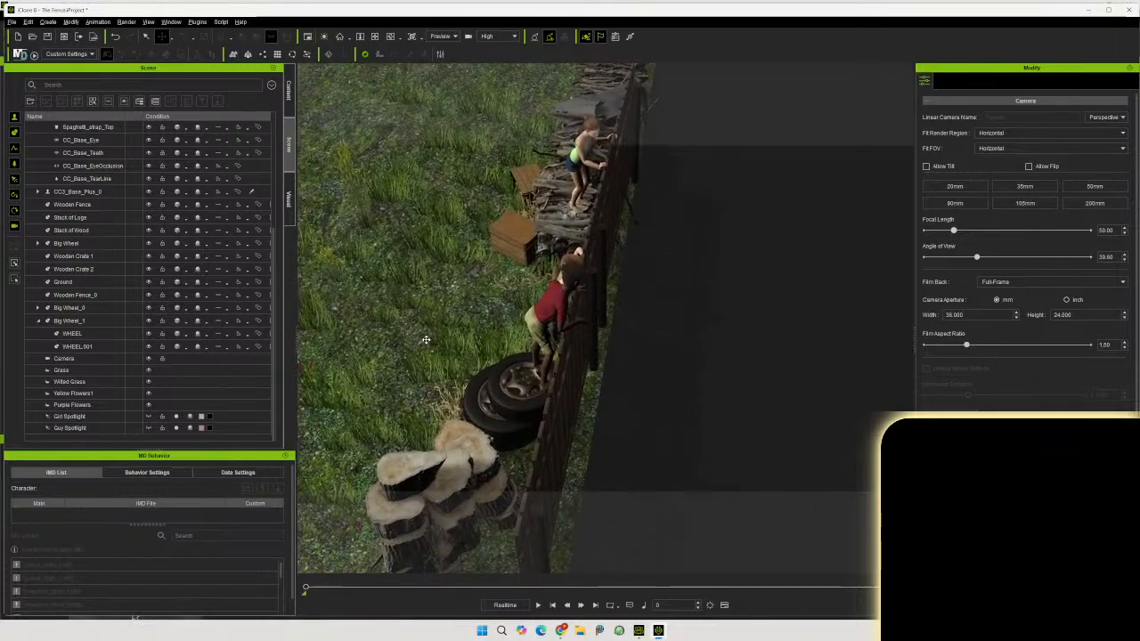
pyautogui.click(595, 395)
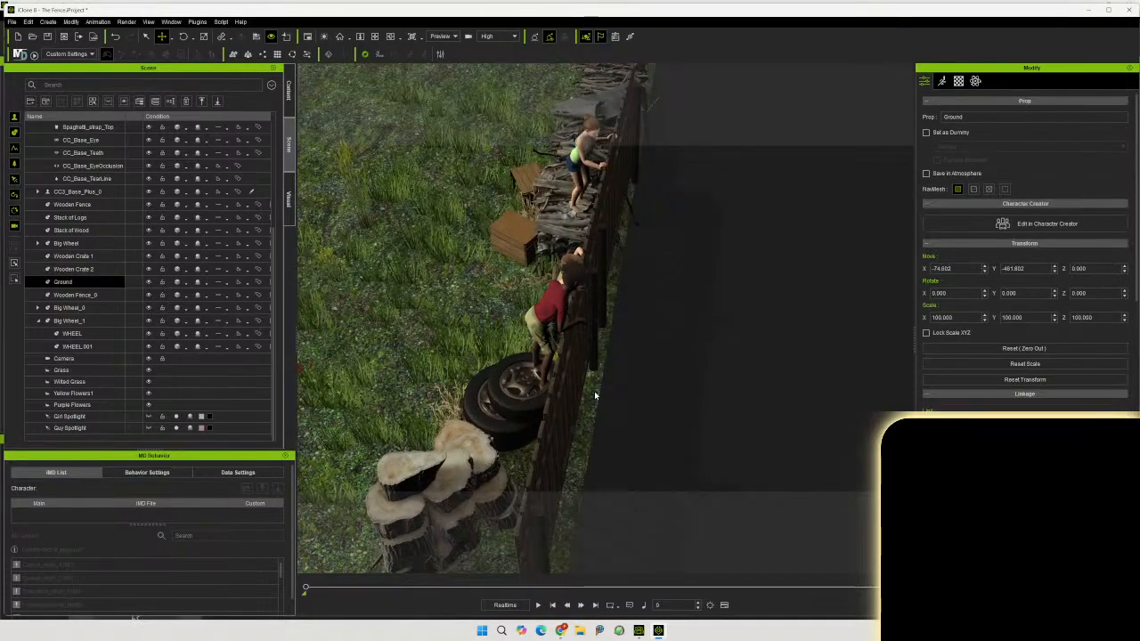
# Nudge the Ground prop slightly in the negative Y direction to bring its back edge nearer the fence
pyautogui.click(161, 38)
pyautogui.scroll(-5, 382, 238)
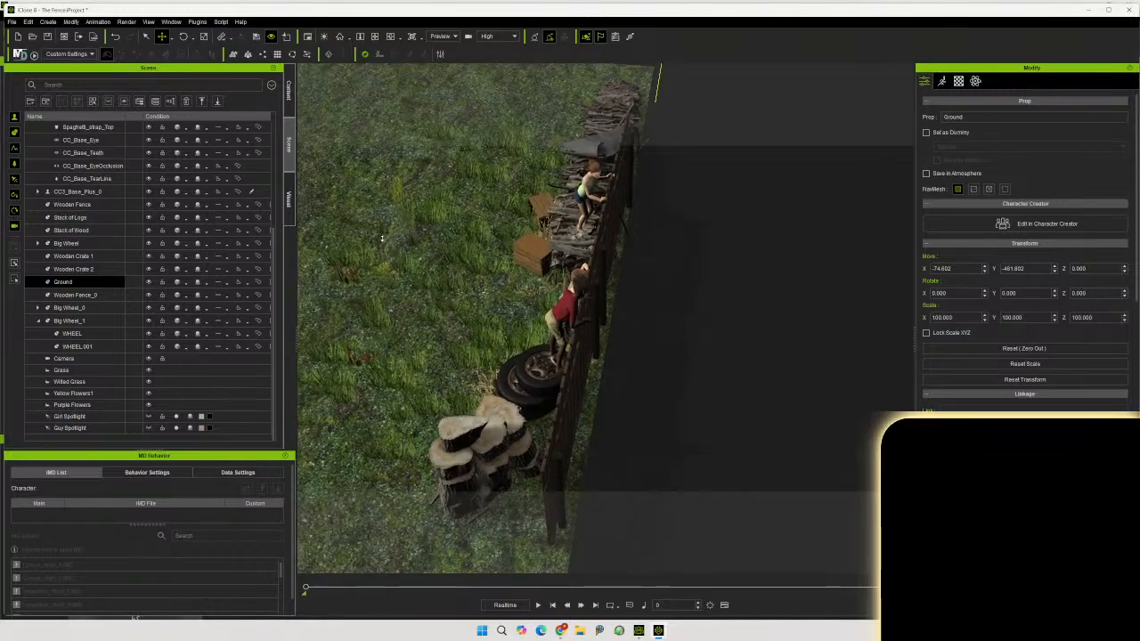
pyautogui.scroll(-4, 382, 237)
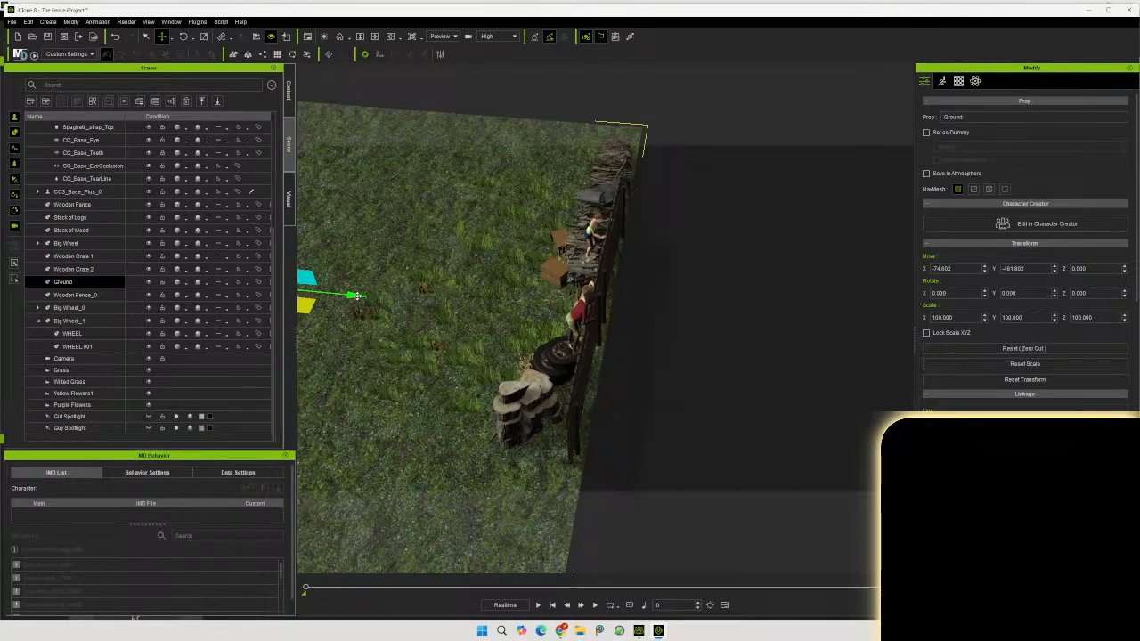
pyautogui.scroll(6, 639, 304)
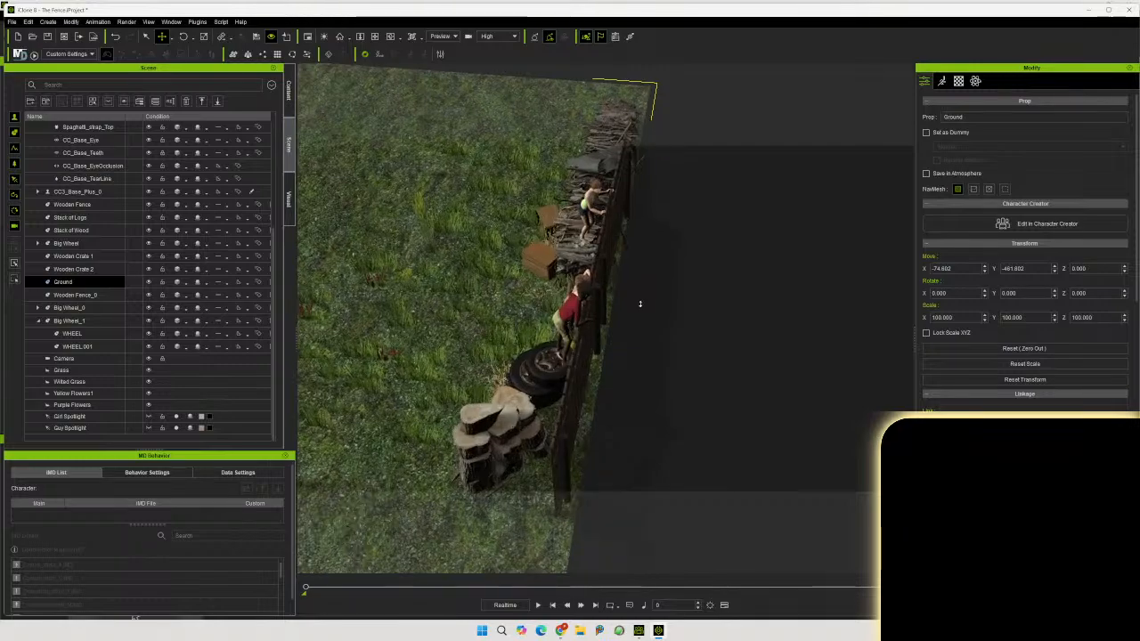
pyautogui.scroll(8, 639, 305)
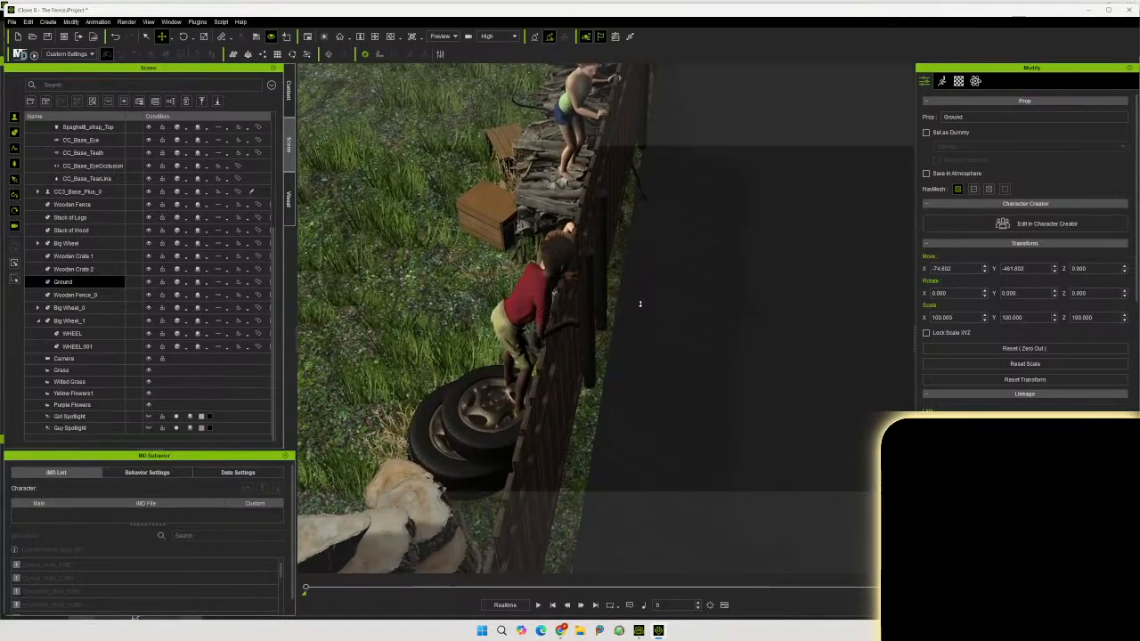
pyautogui.click(1055, 273)
pyautogui.click(1056, 275)
pyautogui.click(1055, 275)
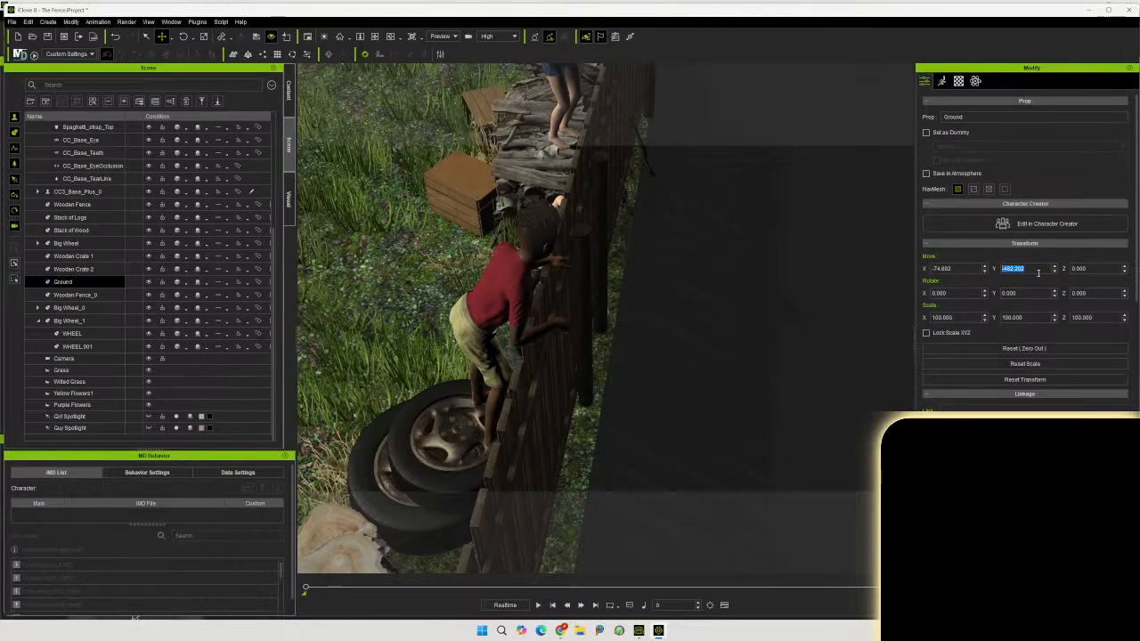
# Move the Ground prop along Y to about -471, check its edge, and return the viewport to the Camera view
pyautogui.scroll(-8, 358, 331)
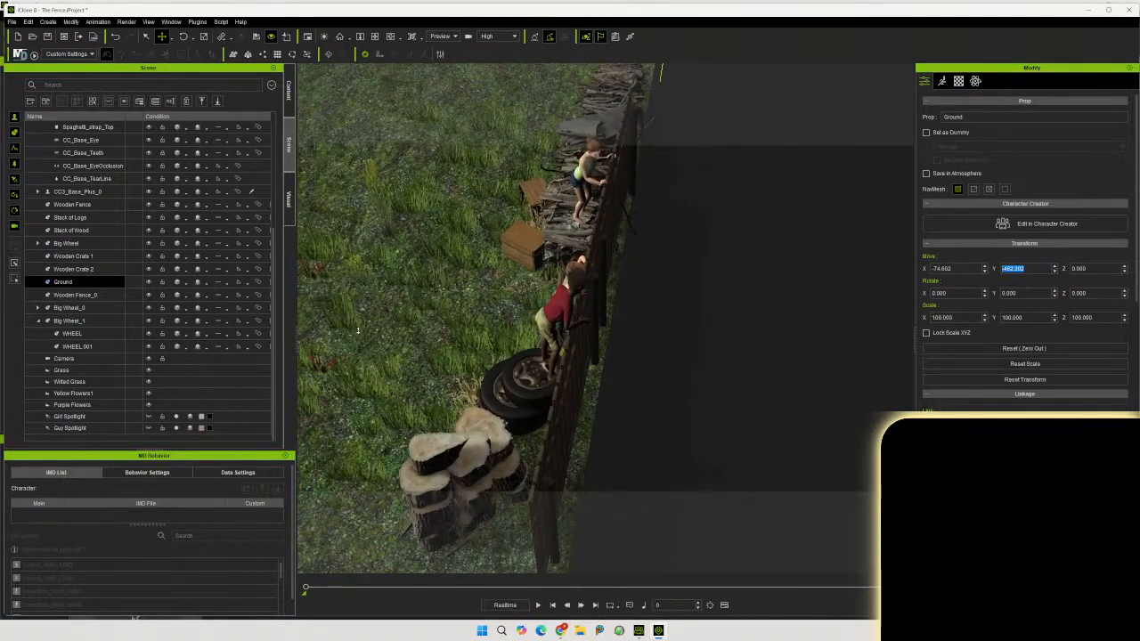
pyautogui.scroll(-3, 358, 331)
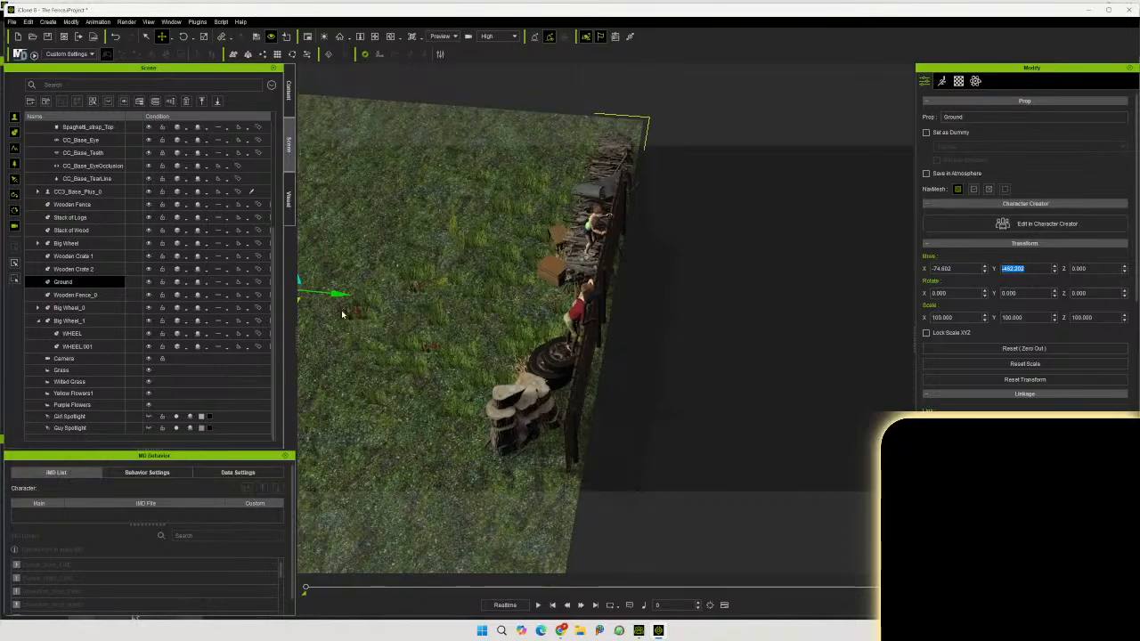
pyautogui.click(338, 293)
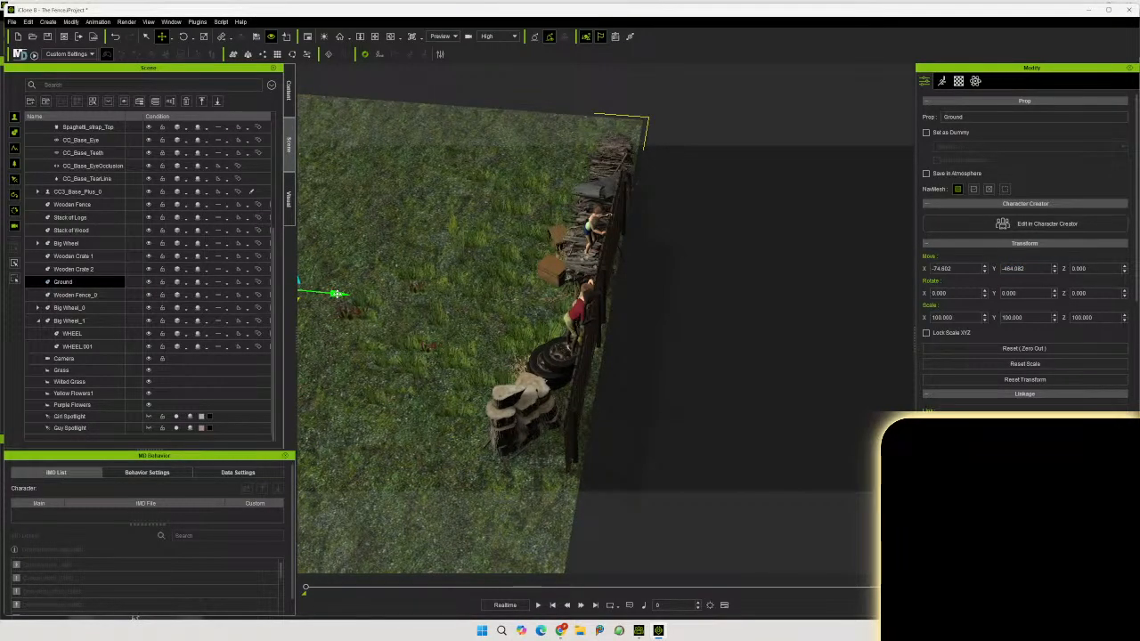
pyautogui.moveTo(338, 294); pyautogui.dragTo(332, 294)
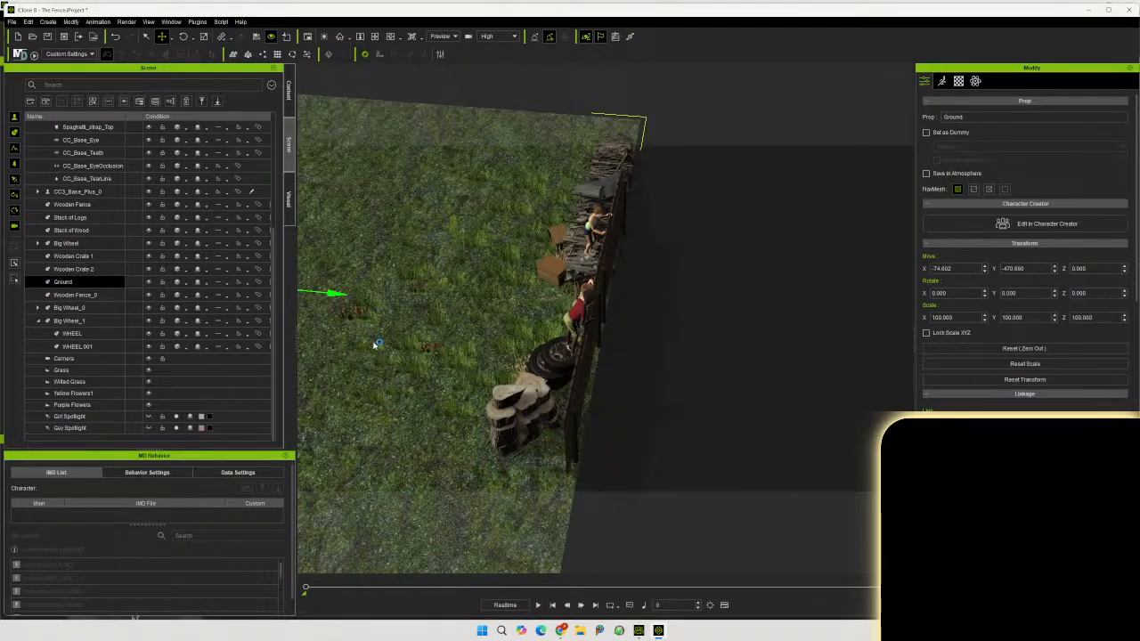
pyautogui.moveTo(413, 334); pyautogui.dragTo(615, 255, button='right')
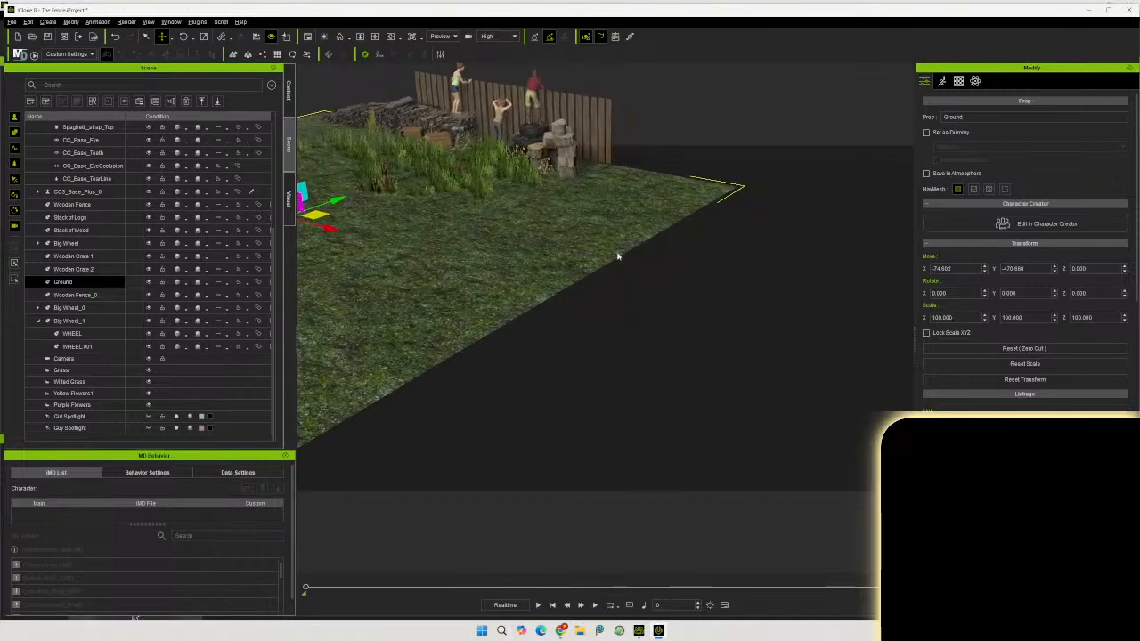
pyautogui.click(445, 37)
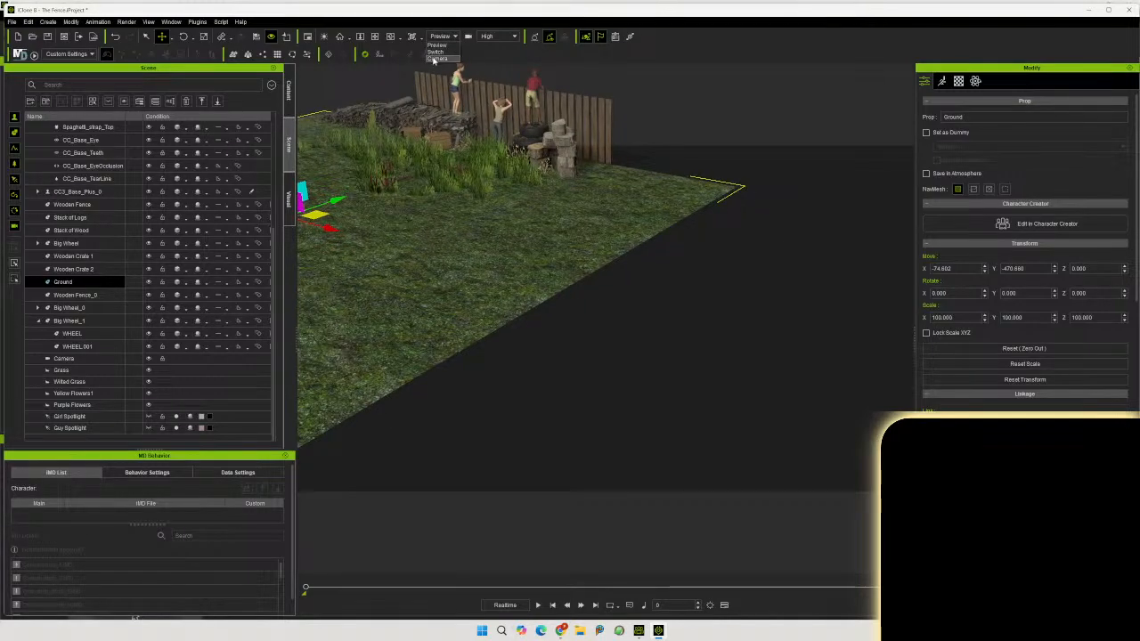
pyautogui.click(437, 58)
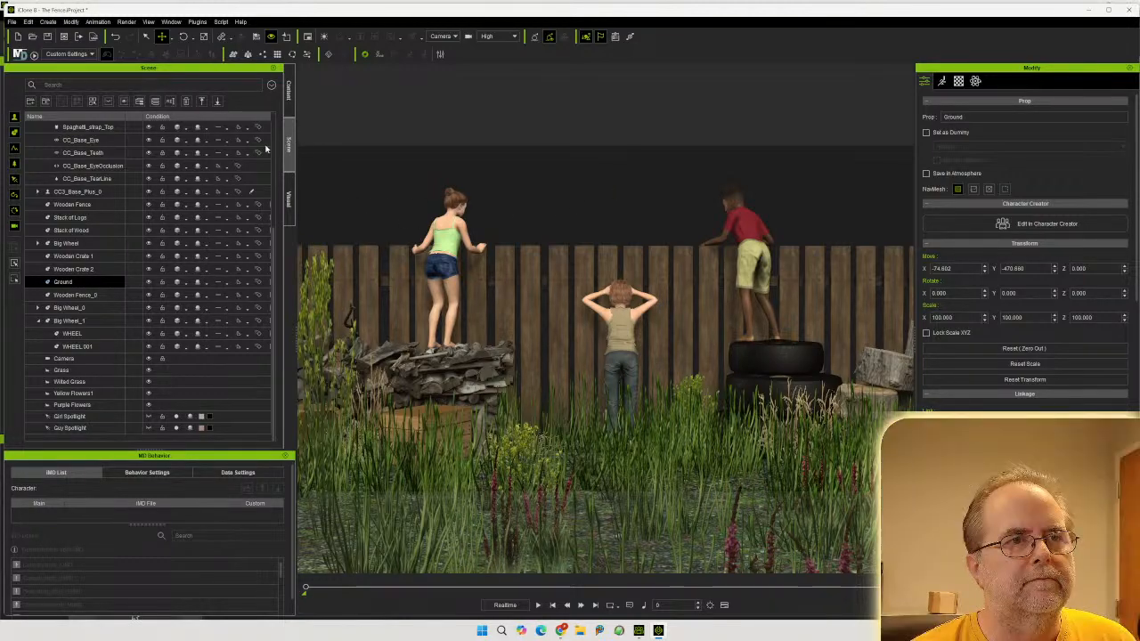
# Change the Key directional light's colour from pale yellow to a darker, warmer tan and save the project
pyautogui.scroll(4, 165, 248)
pyautogui.click(123, 163)
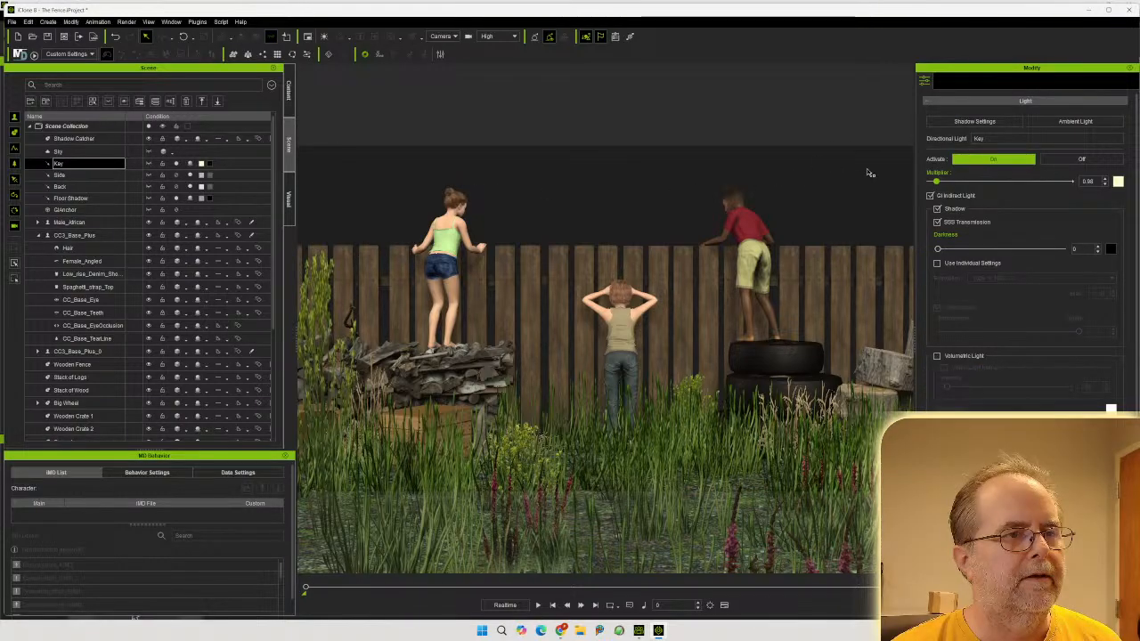
pyautogui.click(1117, 180)
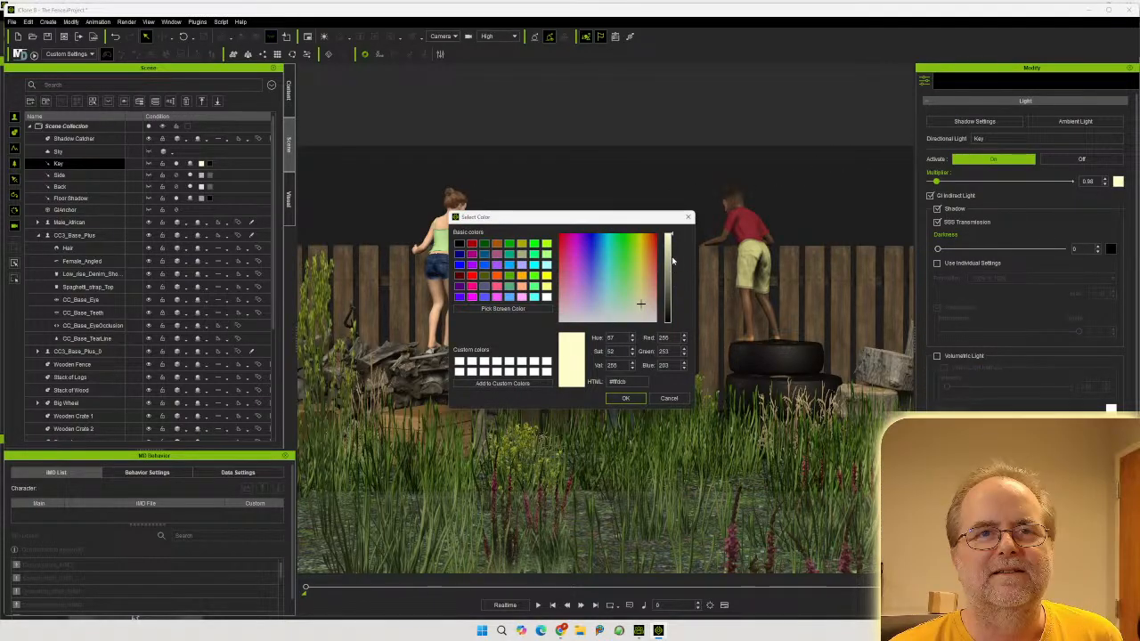
pyautogui.moveTo(634, 218); pyautogui.dragTo(898, 241)
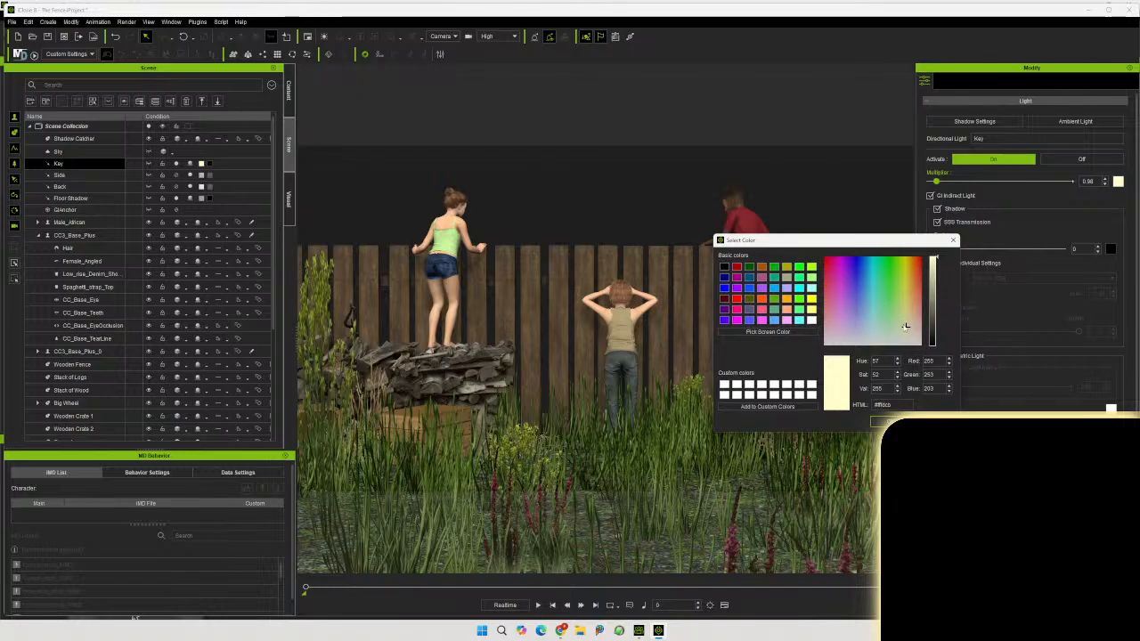
pyautogui.moveTo(906, 327); pyautogui.dragTo(910, 317)
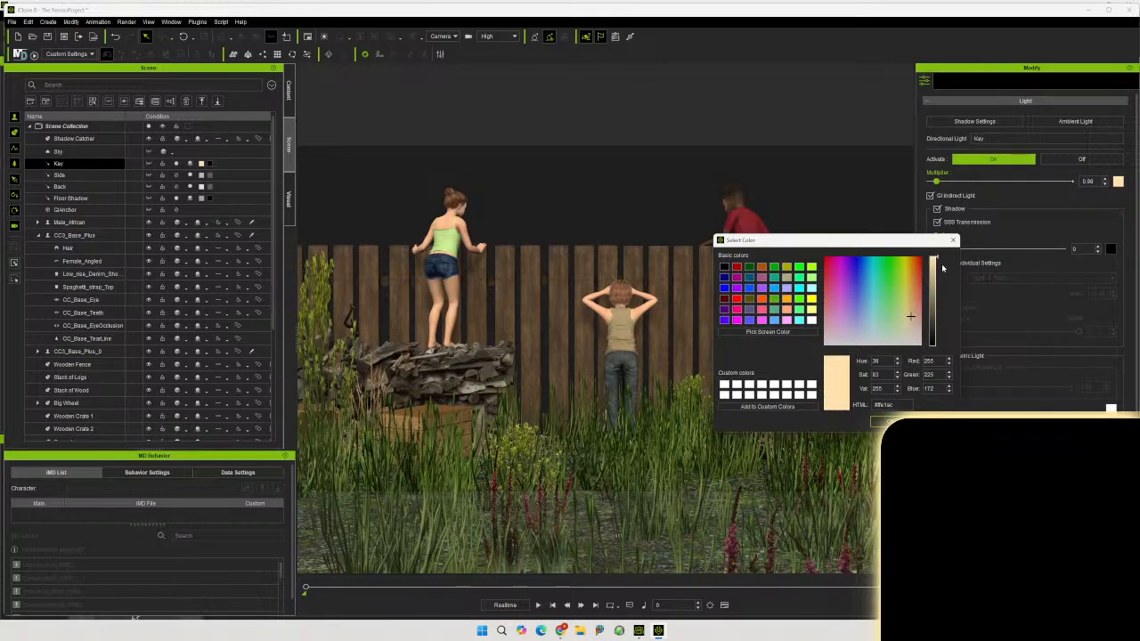
pyautogui.moveTo(937, 262); pyautogui.dragTo(936, 287)
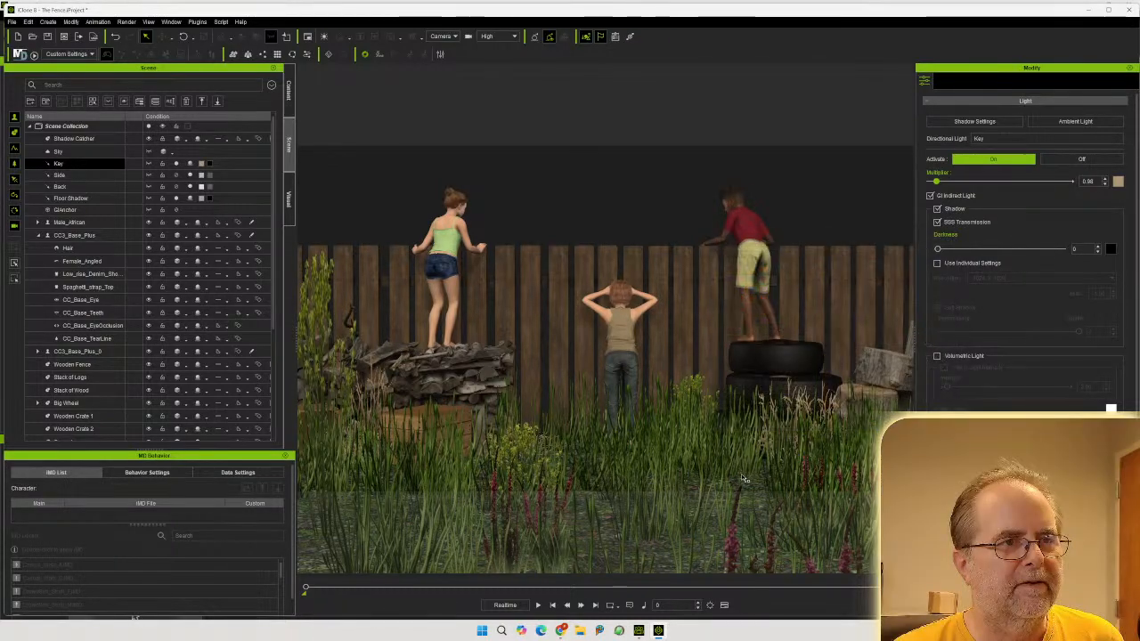
pyautogui.click(883, 422)
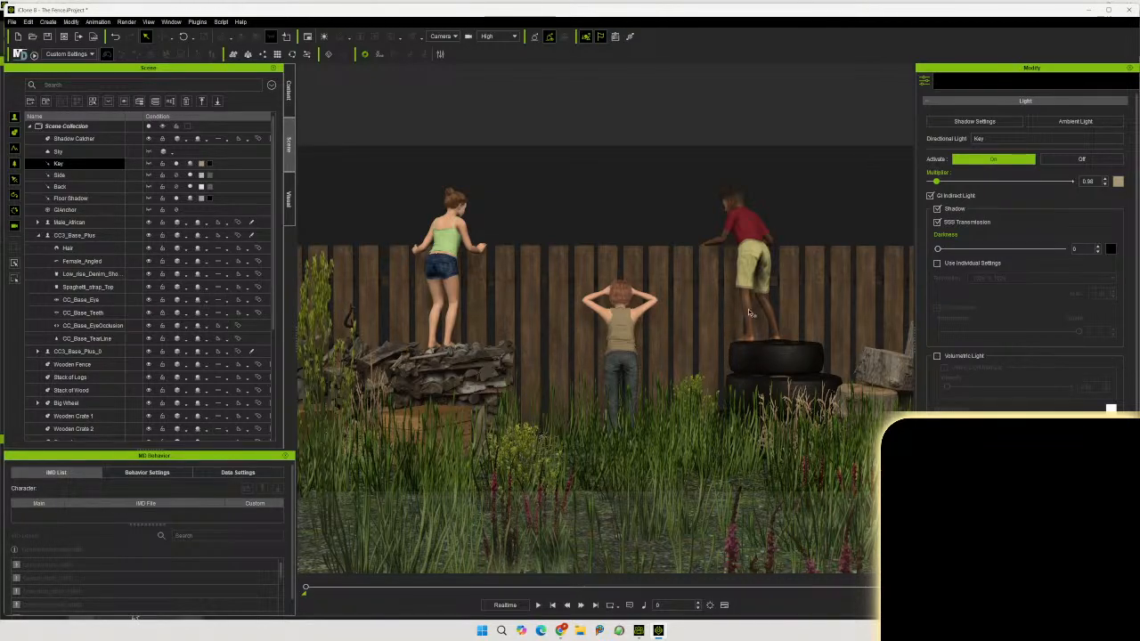
pyautogui.click(47, 36)
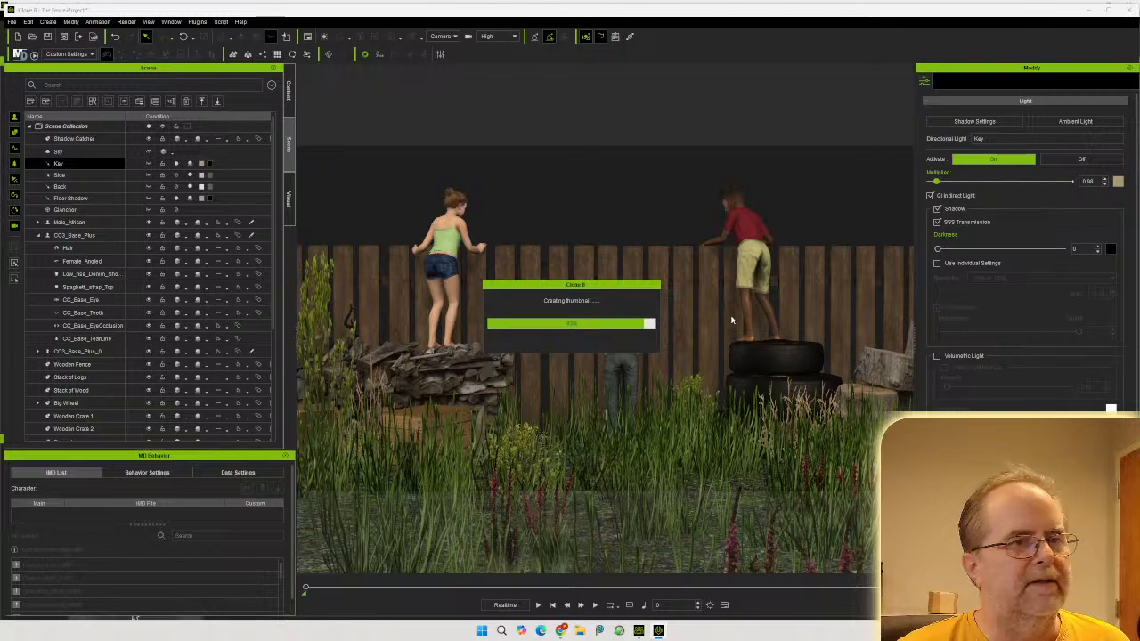